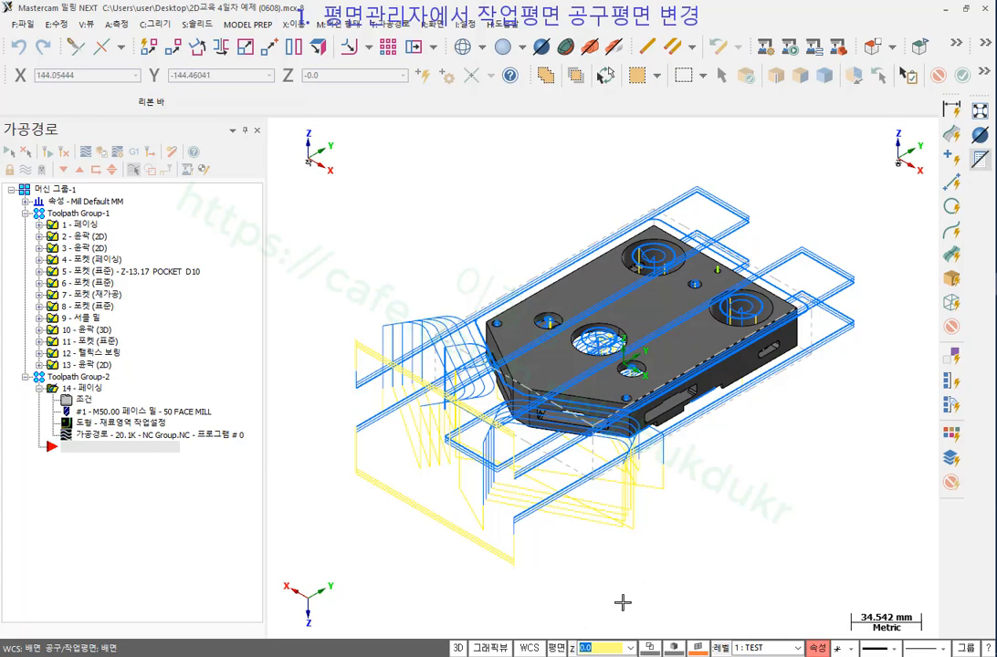
Open the Plane Manager from the WCS status-bar menu and highlight the 평면 plane.
{"action": "left_click", "coordinate": [533, 649]}
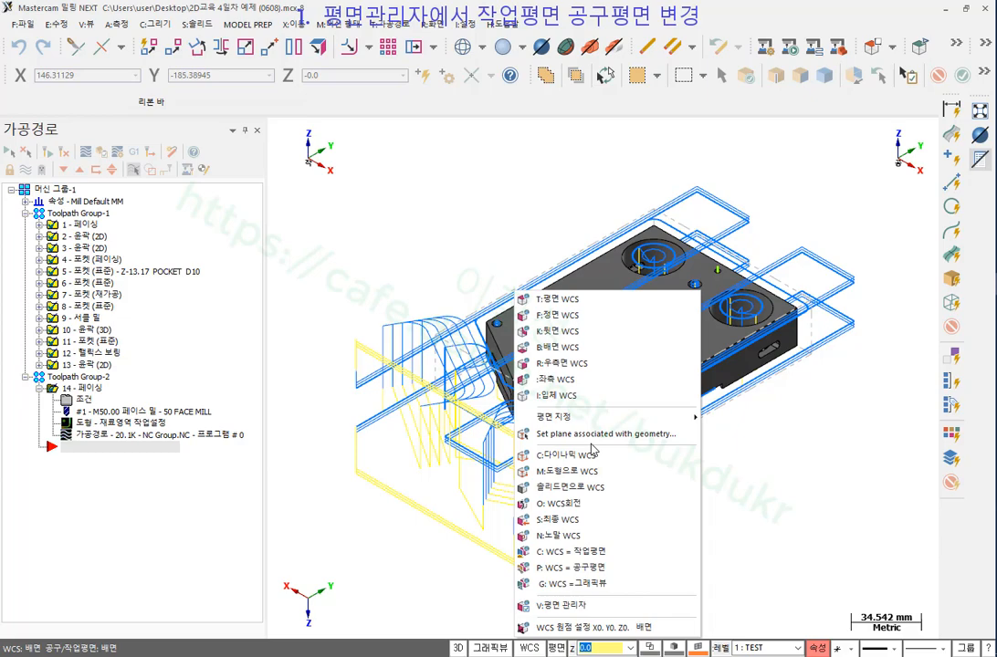
{"action": "left_click", "coordinate": [579, 608]}
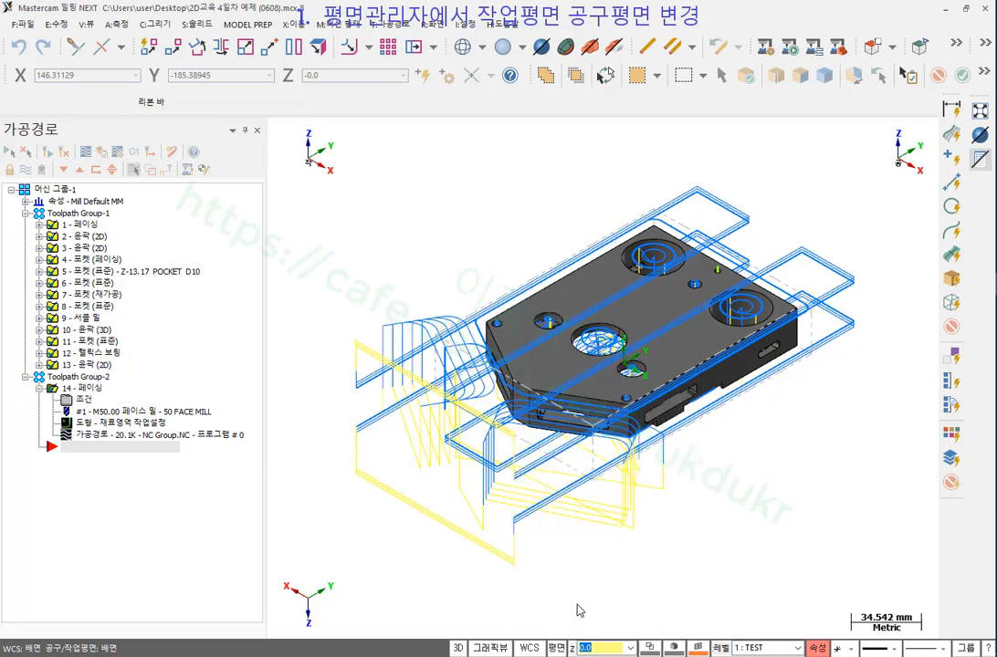
{"action": "left_click", "coordinate": [132, 119]}
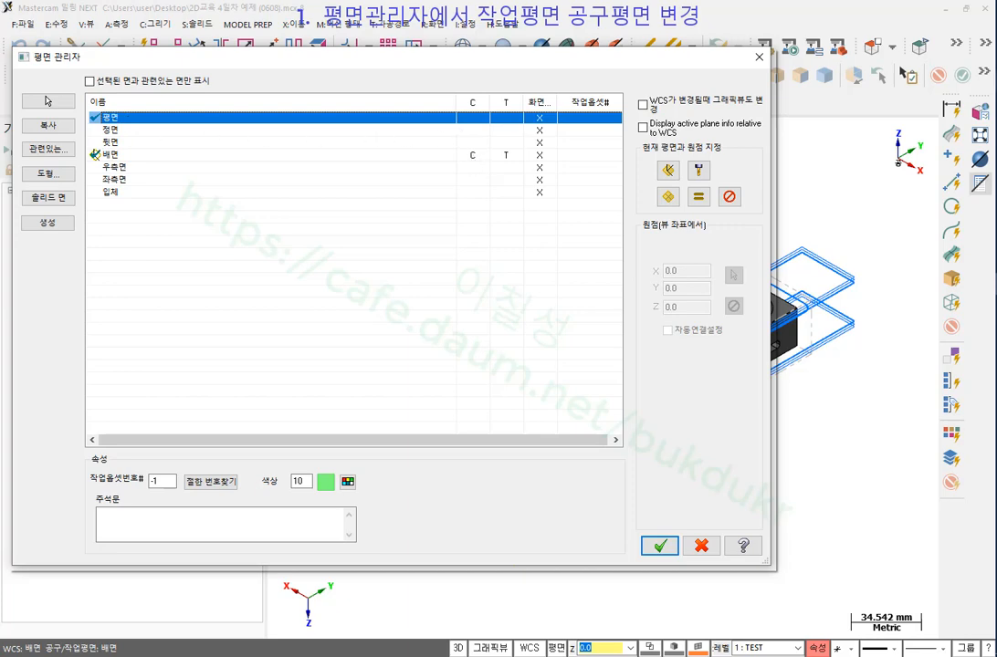
{"action": "mouse_move", "coordinate": [458, 80]}
{"action": "left_mouse_down"}
{"action": "mouse_move", "coordinate": [524, 175]}
{"action": "mouse_move", "coordinate": [527, 87]}
{"action": "left_mouse_up"}
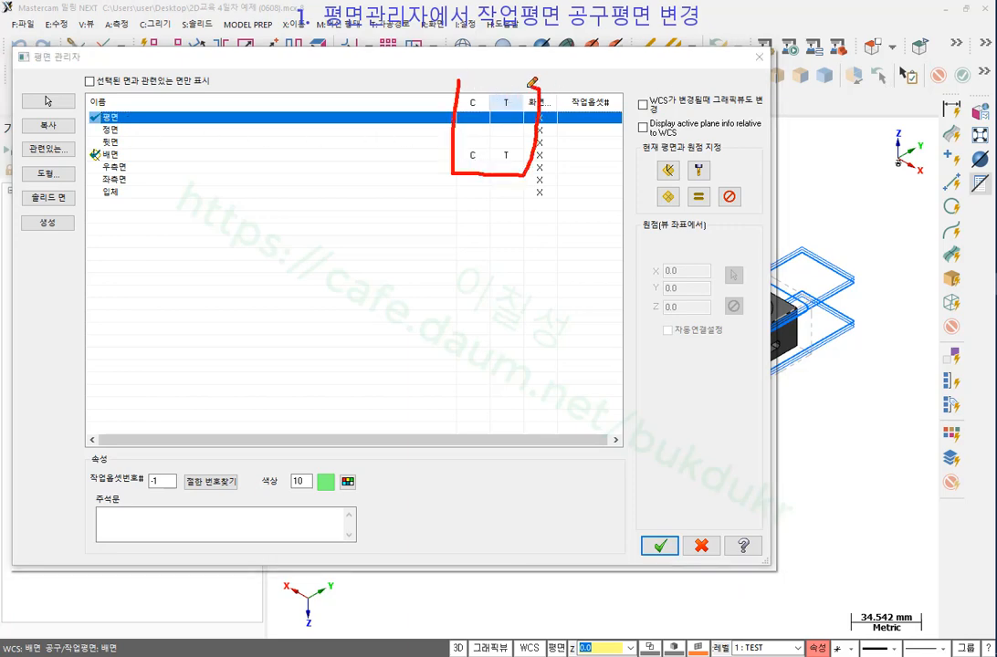
{"action": "right_click", "coordinate": [479, 215]}
{"action": "mouse_move", "coordinate": [528, 315]}
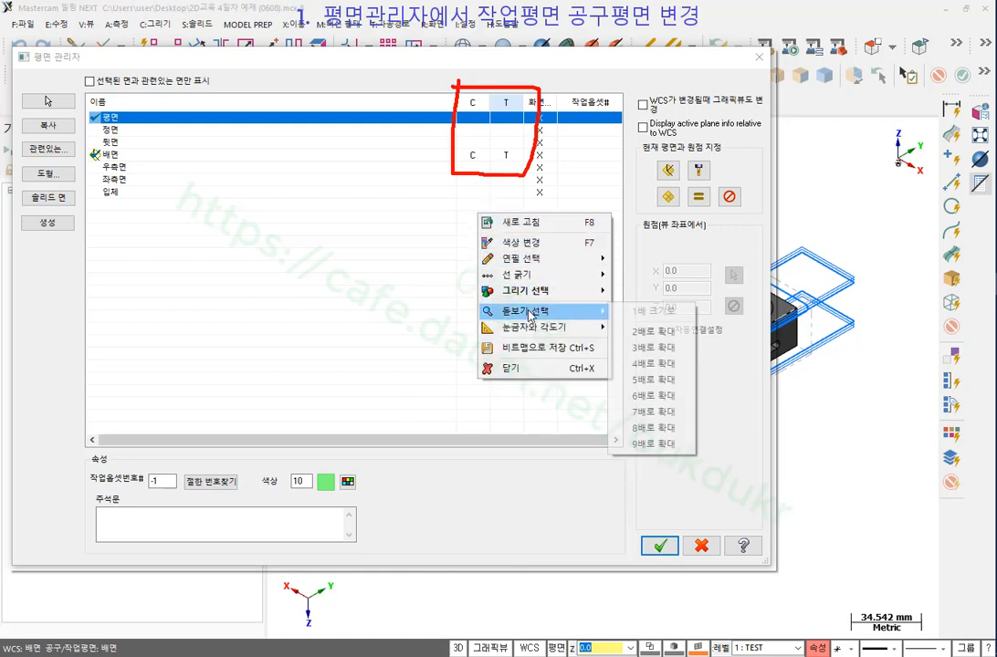
{"action": "left_click", "coordinate": [653, 332]}
{"action": "left_click", "coordinate": [447, 178]}
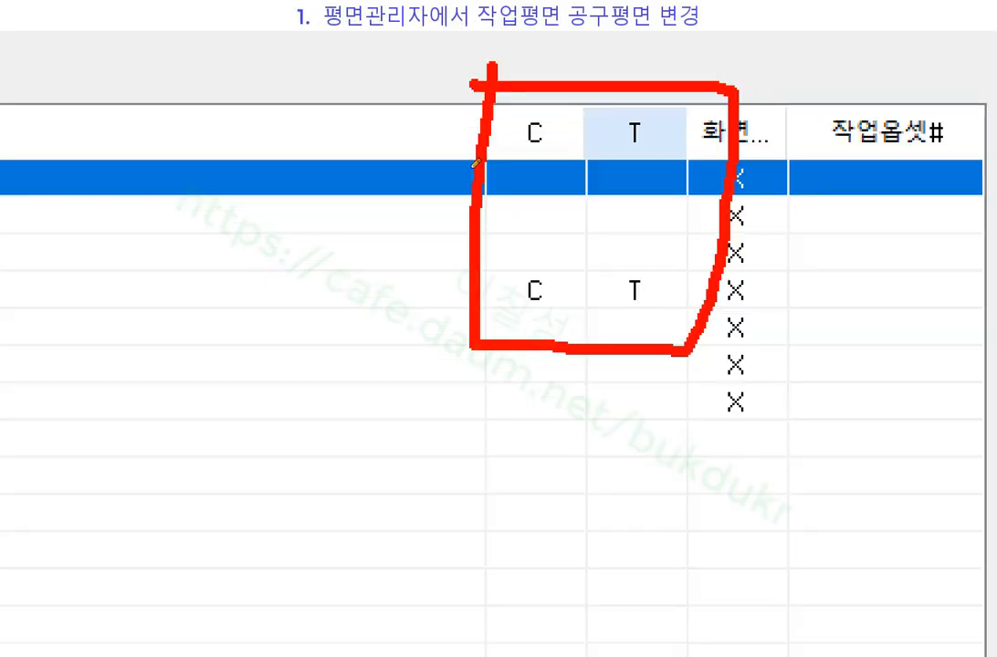
{"action": "mouse_move", "coordinate": [541, 309]}
{"action": "left_mouse_down"}
{"action": "mouse_move", "coordinate": [525, 313]}
{"action": "mouse_move", "coordinate": [557, 283]}
{"action": "mouse_move", "coordinate": [543, 317]}
{"action": "left_mouse_up"}
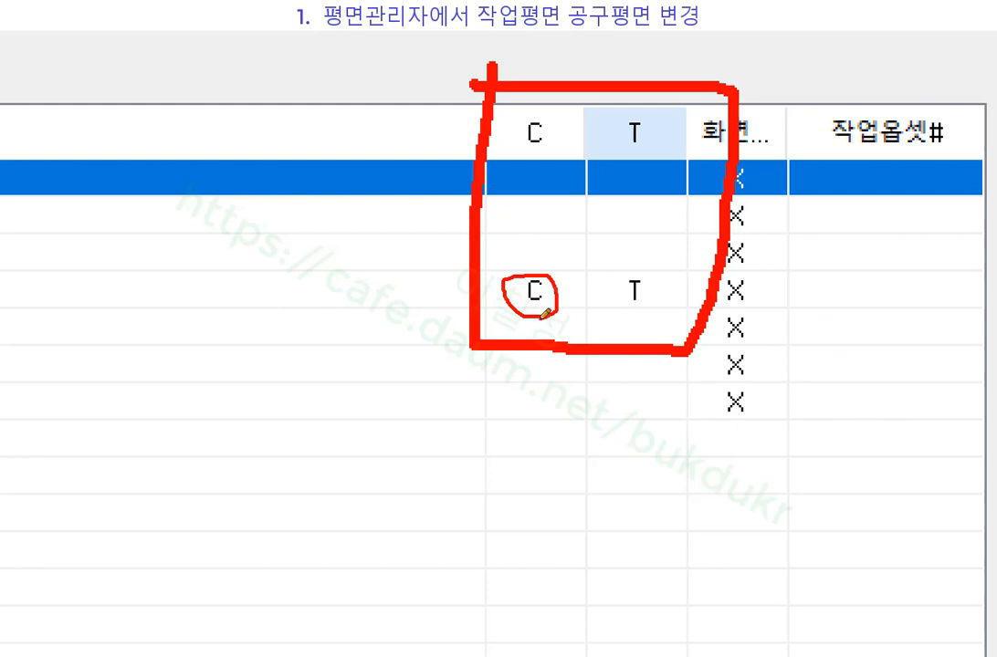
{"action": "left_click_drag", "start_coordinate": [426, 392], "coordinate": [472, 391]}
{"action": "mouse_move", "coordinate": [471, 392]}
{"action": "left_mouse_down"}
{"action": "mouse_move", "coordinate": [442, 429]}
{"action": "mouse_move", "coordinate": [484, 427]}
{"action": "left_mouse_up"}
{"action": "left_click_drag", "start_coordinate": [503, 381], "coordinate": [503, 427]}
{"action": "left_click_drag", "start_coordinate": [505, 407], "coordinate": [521, 407]}
{"action": "mouse_move", "coordinate": [449, 447]}
{"action": "left_mouse_down"}
{"action": "mouse_move", "coordinate": [501, 445]}
{"action": "mouse_move", "coordinate": [500, 533]}
{"action": "left_mouse_up"}
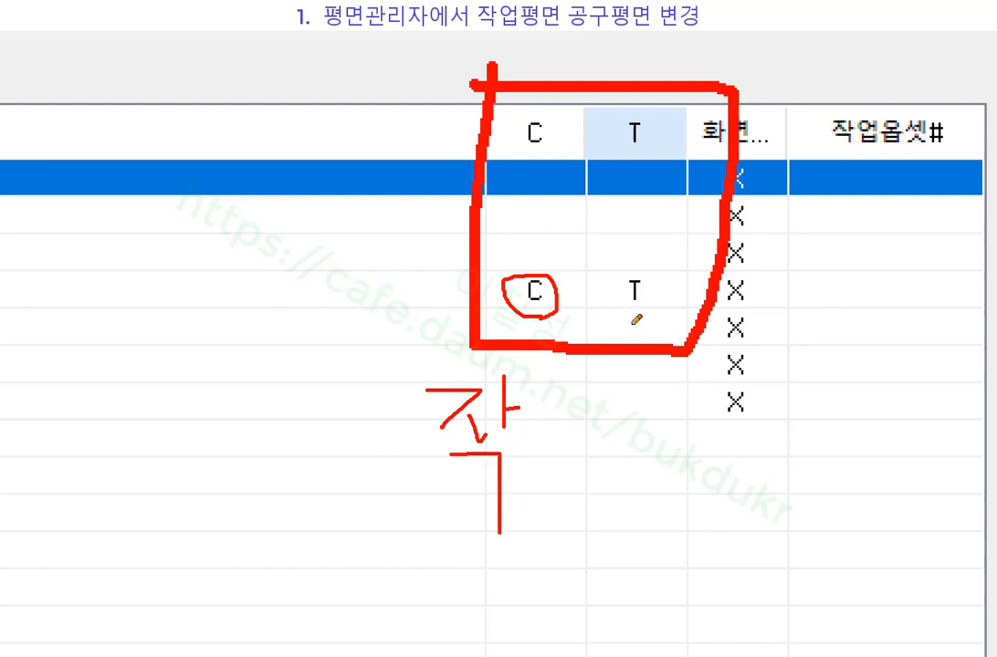
{"action": "mouse_move", "coordinate": [633, 321]}
{"action": "left_mouse_down"}
{"action": "mouse_move", "coordinate": [630, 267]}
{"action": "mouse_move", "coordinate": [659, 306]}
{"action": "mouse_move", "coordinate": [633, 320]}
{"action": "left_mouse_up"}
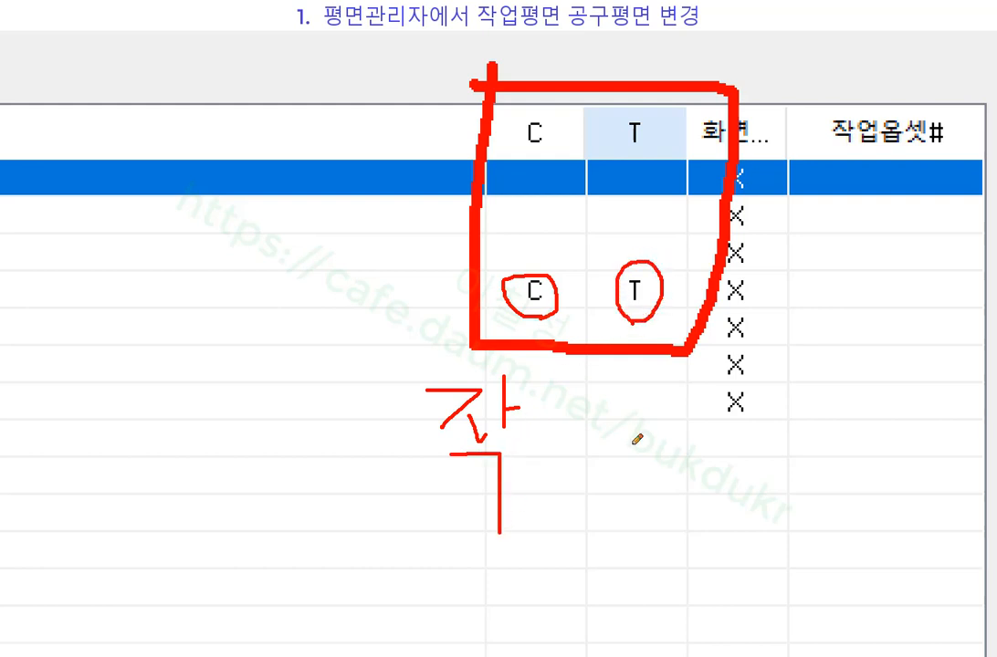
{"action": "mouse_move", "coordinate": [615, 415]}
{"action": "left_mouse_down"}
{"action": "mouse_move", "coordinate": [650, 452]}
{"action": "mouse_move", "coordinate": [640, 498]}
{"action": "left_mouse_up"}
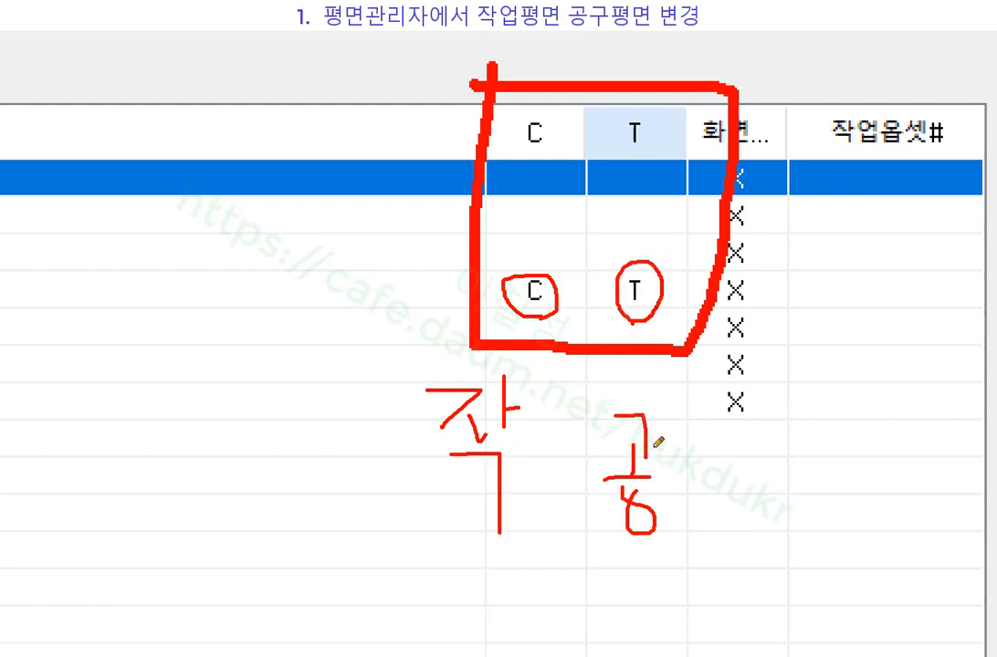
{"action": "left_click_drag", "start_coordinate": [659, 454], "coordinate": [710, 465]}
{"action": "left_click_drag", "start_coordinate": [687, 467], "coordinate": [688, 543]}
{"action": "mouse_move", "coordinate": [476, 512]}
{"action": "left_mouse_down"}
{"action": "mouse_move", "coordinate": [457, 257]}
{"action": "mouse_move", "coordinate": [573, 285]}
{"action": "mouse_move", "coordinate": [461, 524]}
{"action": "left_mouse_up"}
{"action": "mouse_move", "coordinate": [639, 552]}
{"action": "left_mouse_down"}
{"action": "mouse_move", "coordinate": [593, 424]}
{"action": "mouse_move", "coordinate": [650, 559]}
{"action": "left_mouse_up"}
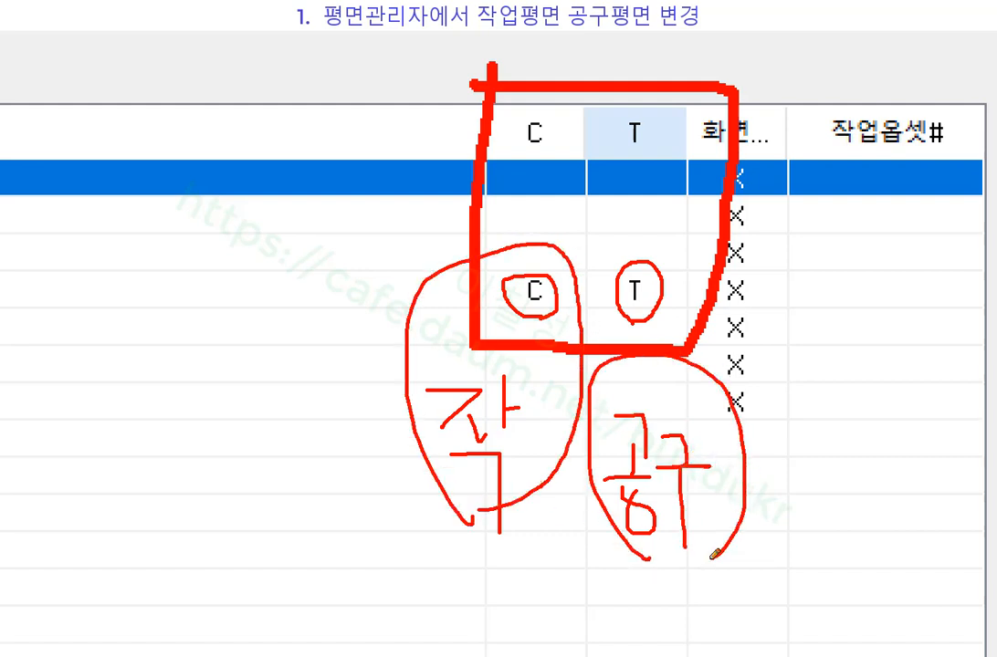
{"action": "right_click", "coordinate": [800, 295]}
{"action": "left_click", "coordinate": [855, 436]}
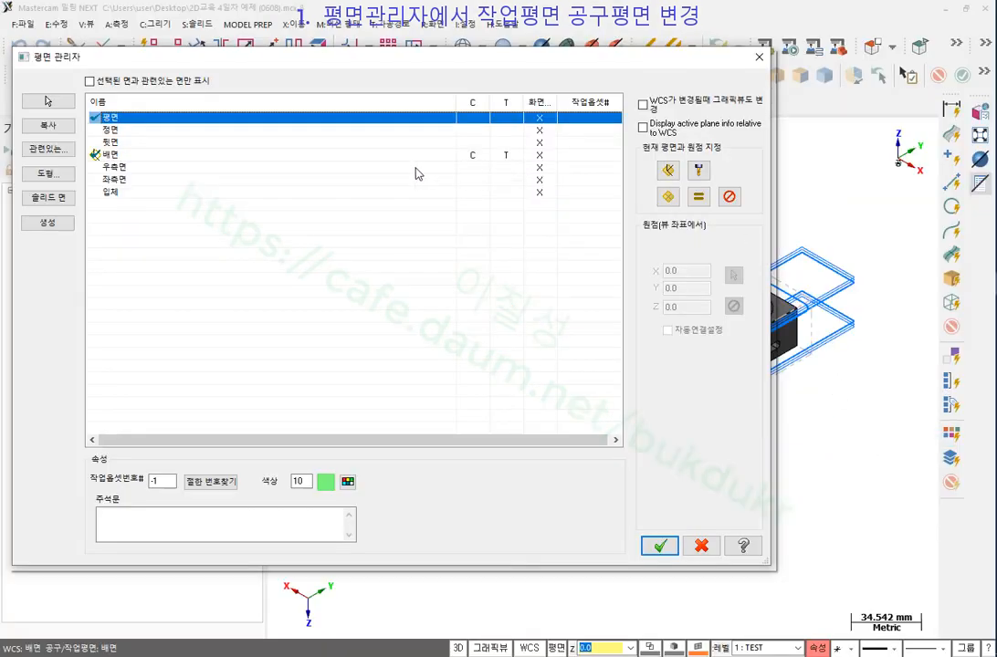
Assign 평면 as WCS, construction and tool plane with '=', then OK the Plane Manager.
{"action": "left_click", "coordinate": [139, 155]}
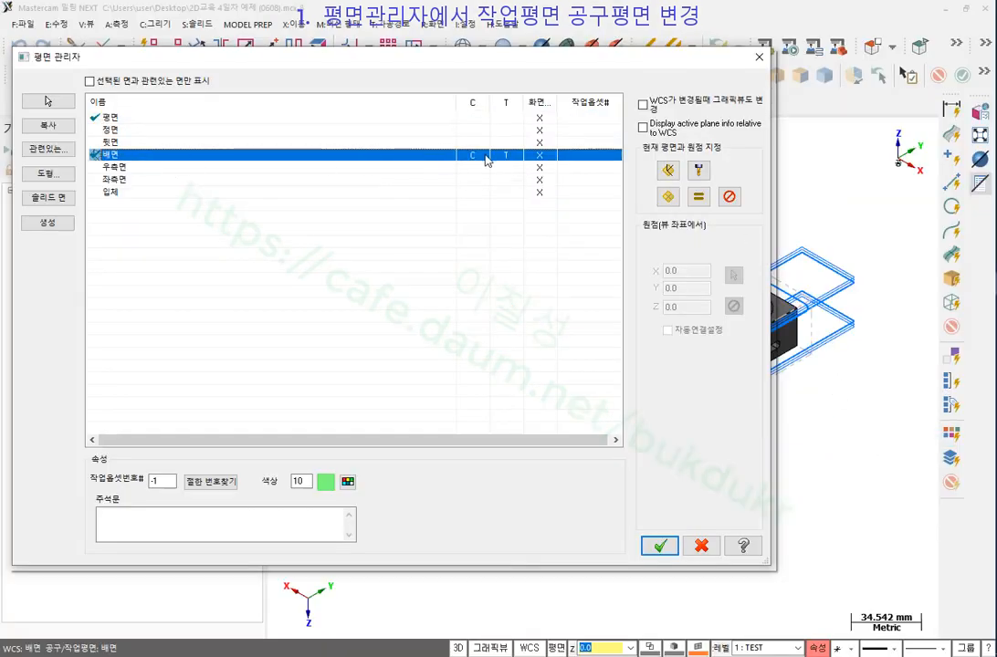
{"action": "left_click", "coordinate": [132, 119]}
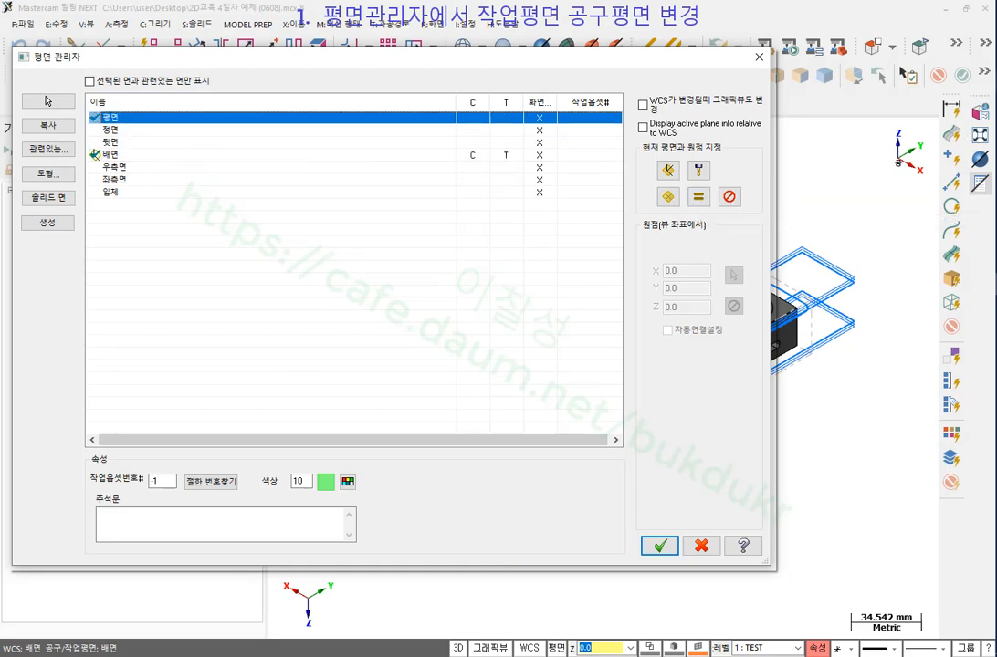
{"action": "left_click", "coordinate": [995, 95]}
{"action": "mouse_move", "coordinate": [703, 222]}
{"action": "left_mouse_down"}
{"action": "mouse_move", "coordinate": [714, 177]}
{"action": "mouse_move", "coordinate": [697, 221]}
{"action": "left_mouse_up"}
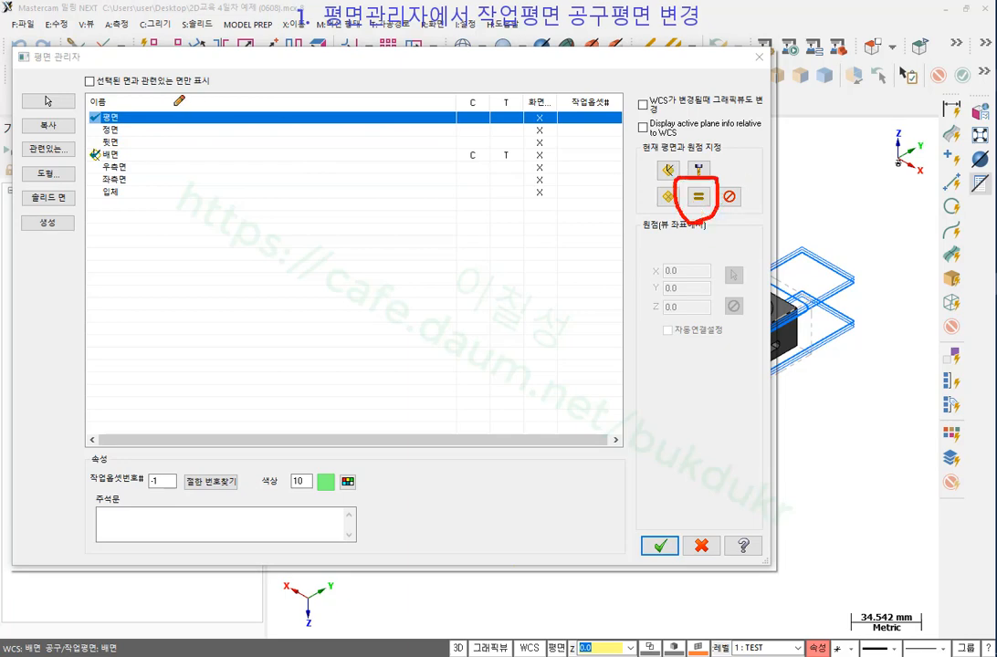
{"action": "left_click_drag", "start_coordinate": [143, 110], "coordinate": [173, 109]}
{"action": "left_click_drag", "start_coordinate": [77, 125], "coordinate": [179, 126]}
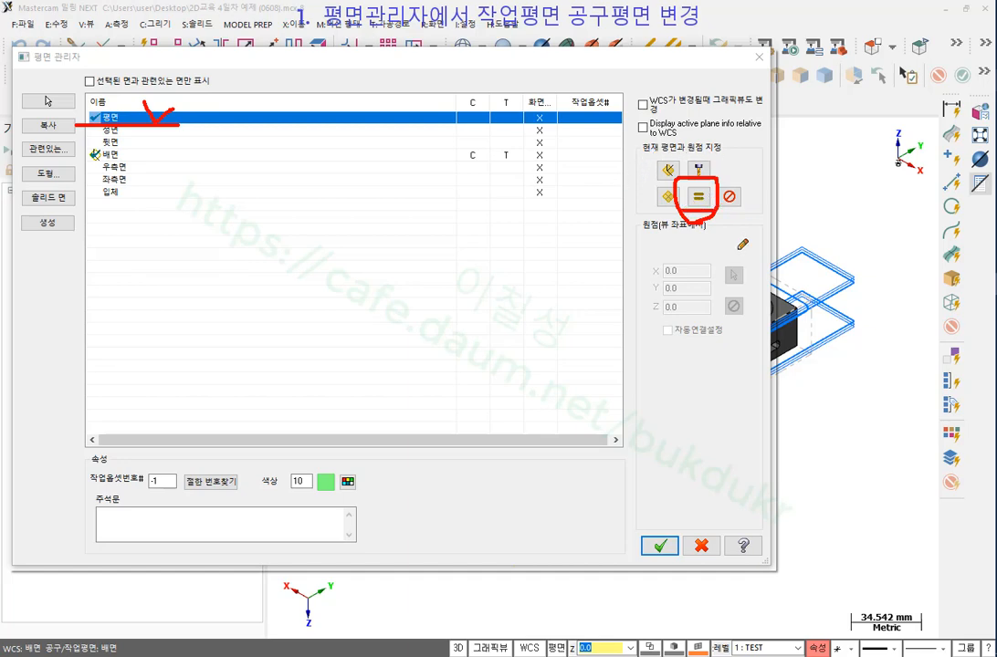
{"action": "left_click_drag", "start_coordinate": [698, 217], "coordinate": [699, 292]}
{"action": "mouse_move", "coordinate": [457, 147]}
{"action": "left_mouse_down"}
{"action": "mouse_move", "coordinate": [456, 164]}
{"action": "mouse_move", "coordinate": [522, 157]}
{"action": "mouse_move", "coordinate": [467, 149]}
{"action": "mouse_move", "coordinate": [520, 123]}
{"action": "mouse_move", "coordinate": [493, 110]}
{"action": "left_mouse_up"}
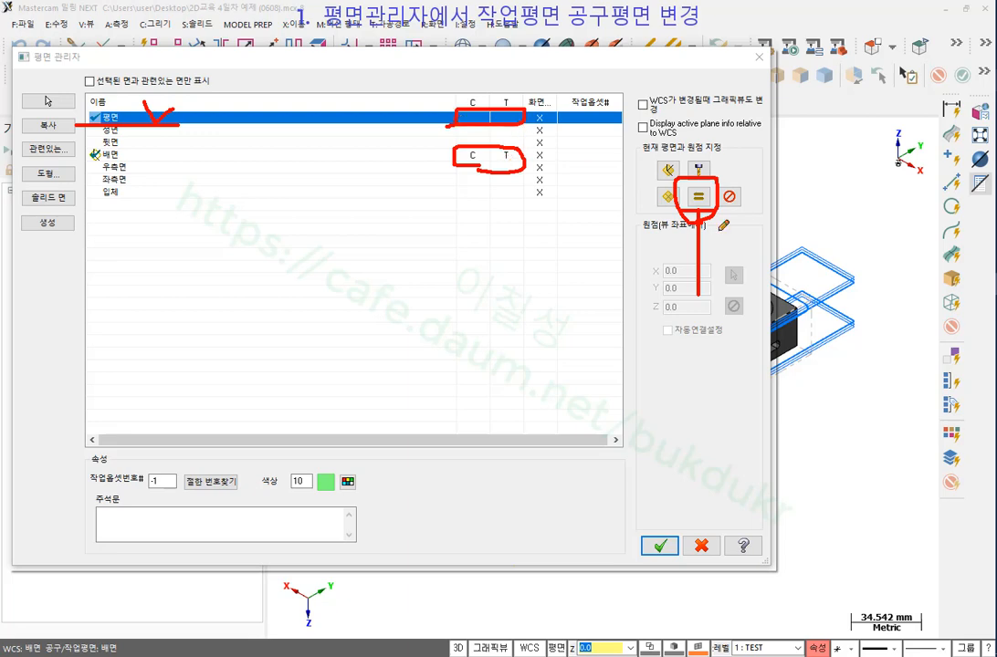
{"action": "right_click", "coordinate": [575, 297]}
{"action": "left_click", "coordinate": [630, 440]}
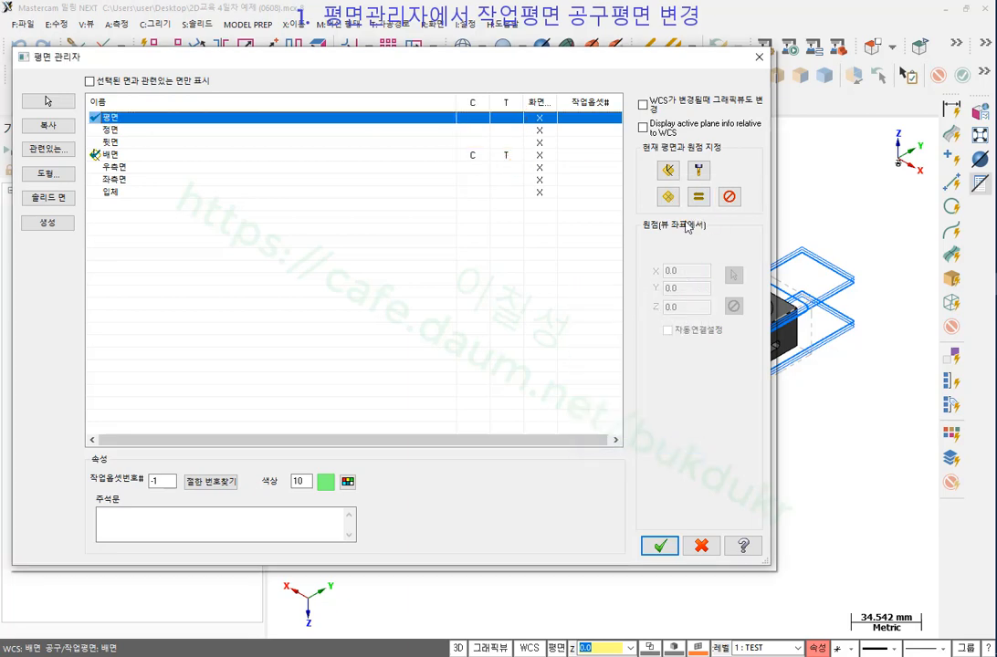
{"action": "left_click", "coordinate": [699, 196]}
{"action": "left_click", "coordinate": [660, 546]}
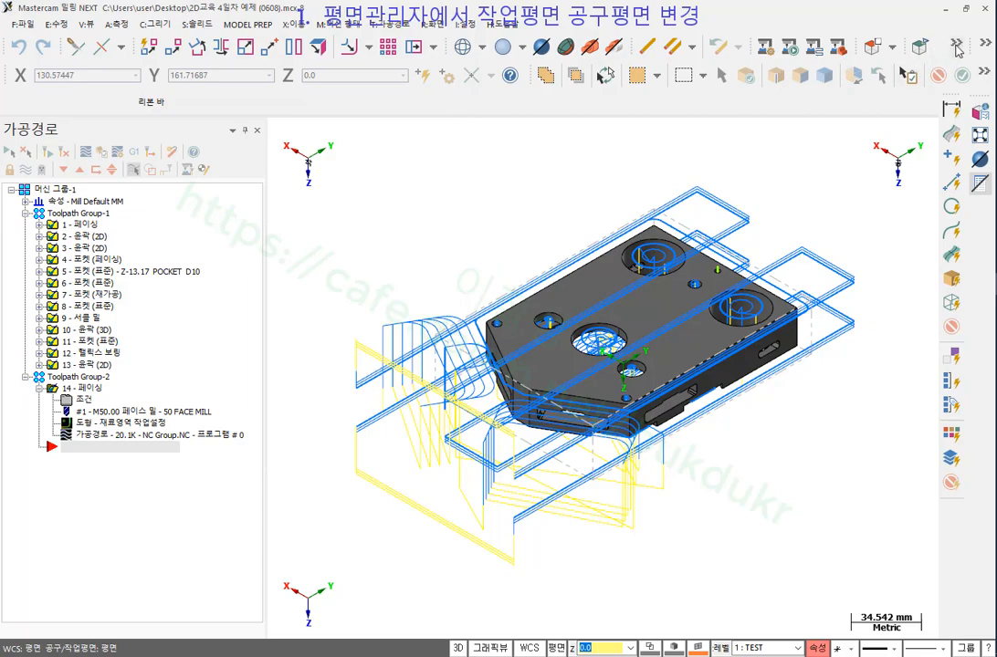
Switch to the isometric (입체) view and turn off the toolpath display.
{"action": "right_click", "coordinate": [543, 158]}
{"action": "left_click", "coordinate": [584, 310]}
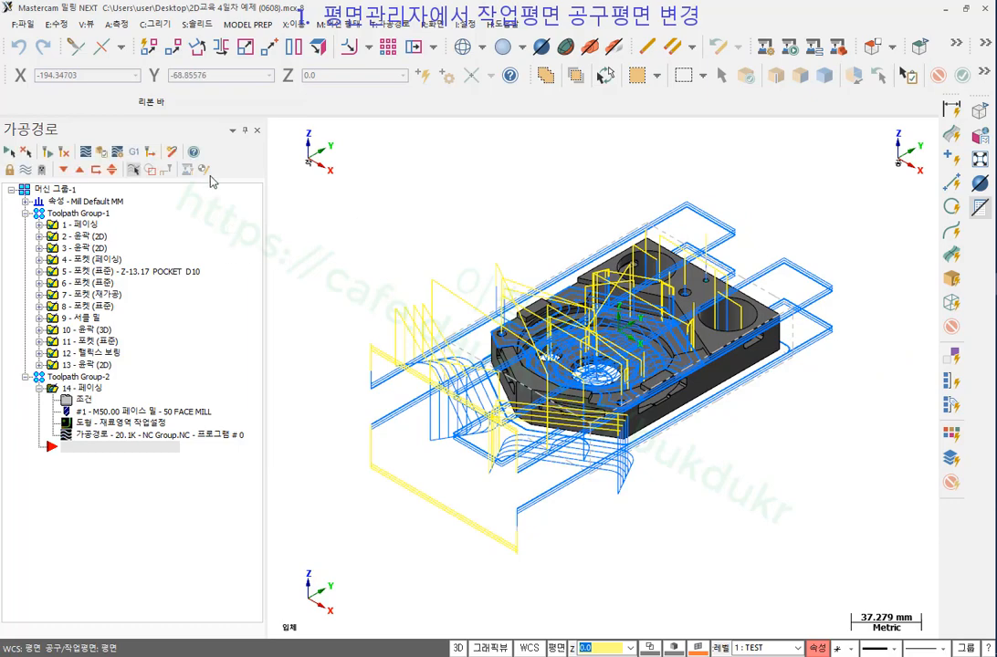
{"action": "left_click", "coordinate": [26, 169]}
{"action": "scroll", "coordinate": [626, 286], "scroll_direction": "up", "scroll_amount": 2}
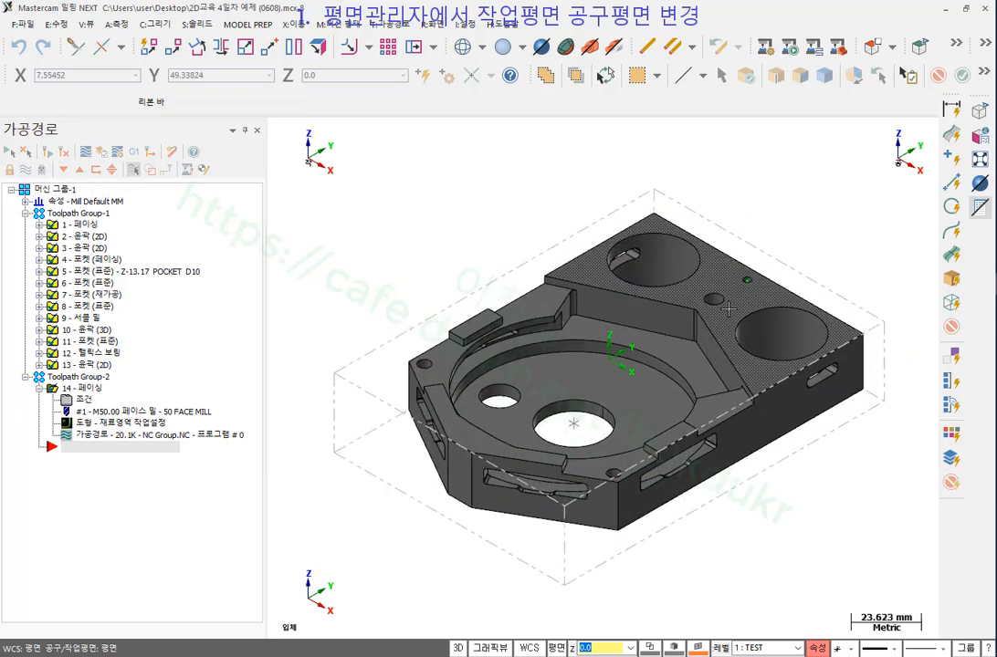
{"action": "scroll", "coordinate": [587, 349], "scroll_direction": "down", "scroll_amount": 2}
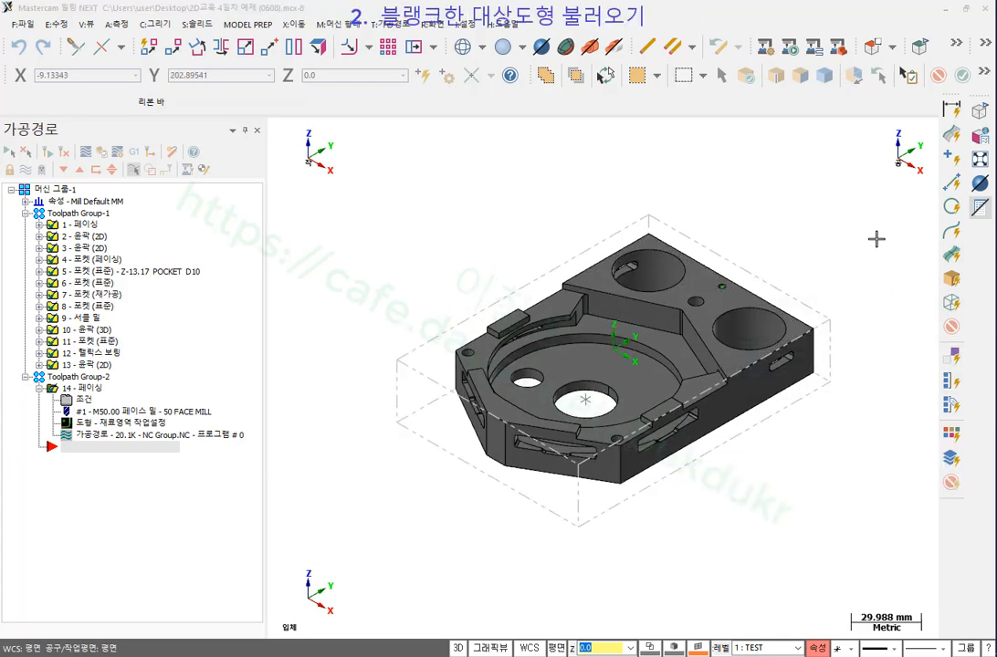
{"action": "scroll", "coordinate": [581, 339], "scroll_direction": "down", "scroll_amount": 3}
{"action": "scroll", "coordinate": [582, 340], "scroll_direction": "up", "scroll_amount": 3}
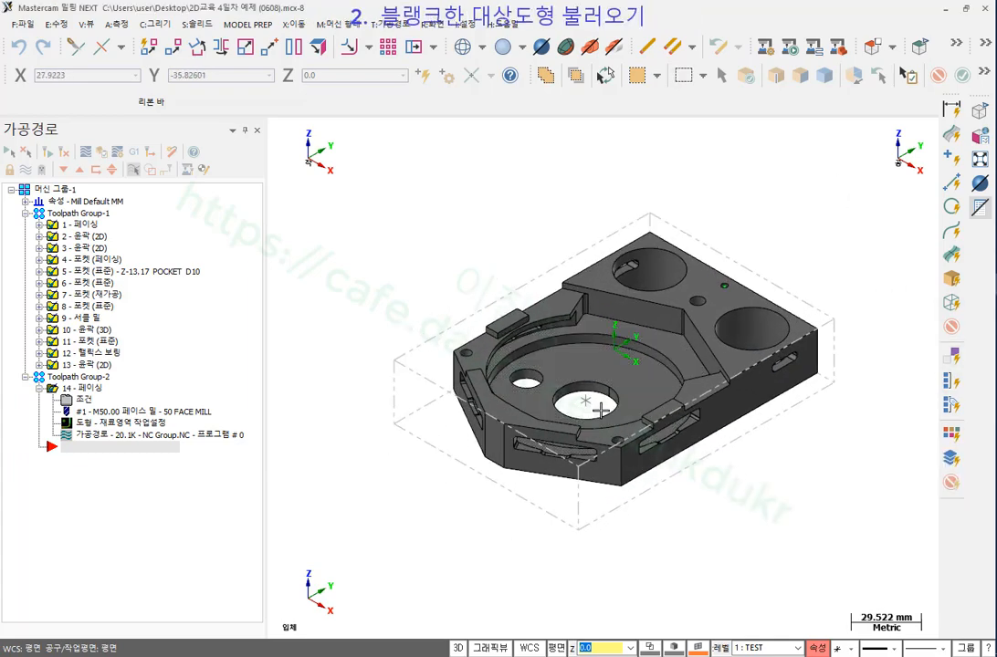
{"action": "scroll", "coordinate": [563, 346], "scroll_direction": "down", "scroll_amount": 2}
Change to the top (평면) view and bring up the 화면 menu.
{"action": "right_click", "coordinate": [442, 198]}
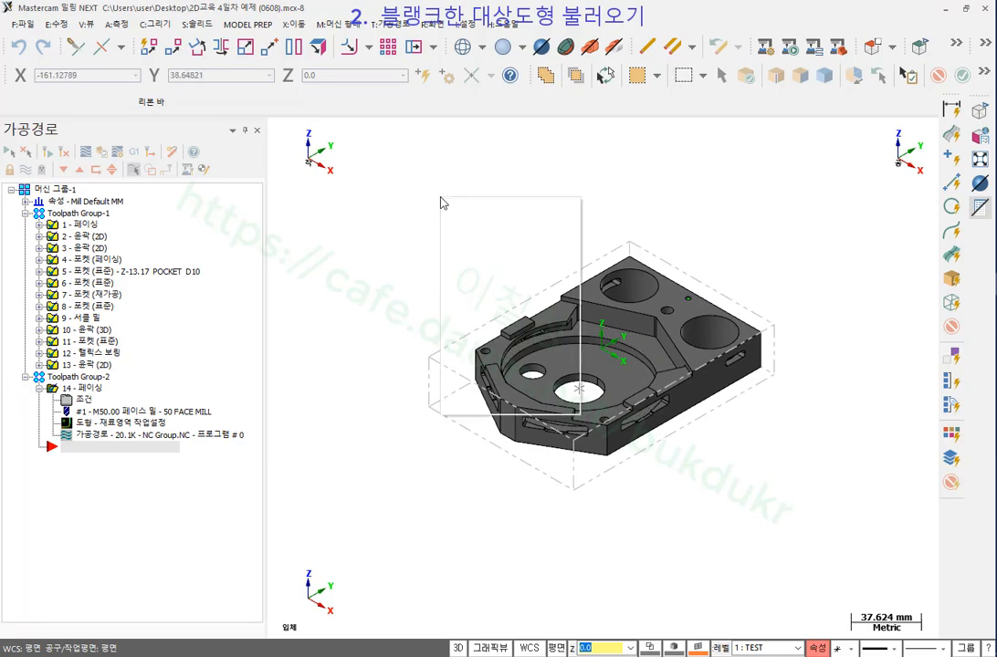
{"action": "left_click", "coordinate": [490, 299]}
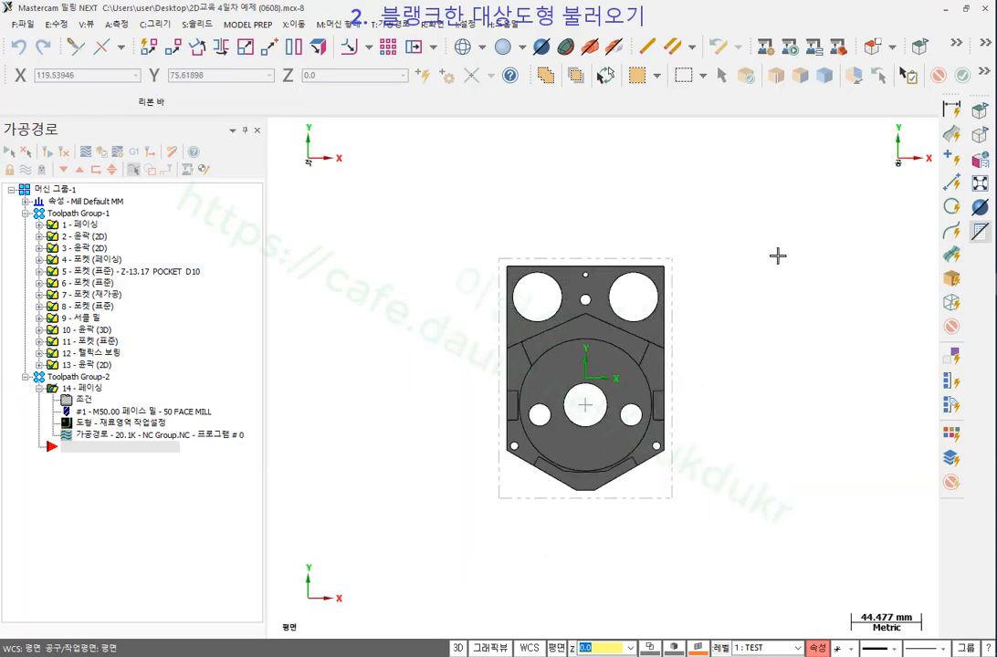
{"action": "left_click", "coordinate": [440, 24]}
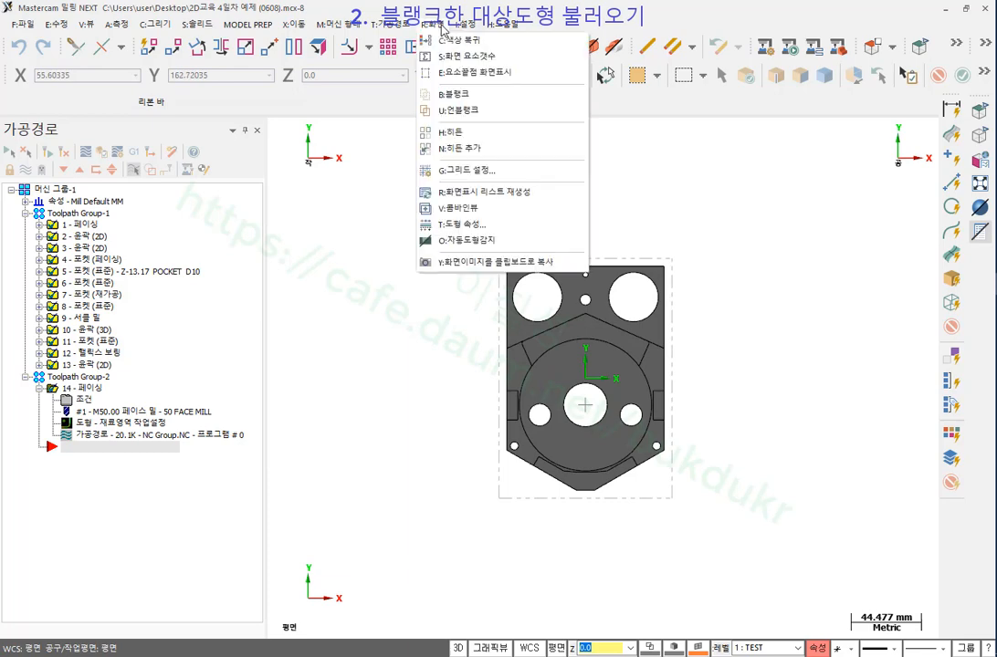
Unblank the geometry window-selected around the part, then return to isometric view.
{"action": "left_click", "coordinate": [459, 111]}
{"action": "scroll", "coordinate": [607, 402], "scroll_direction": "up", "scroll_amount": 1}
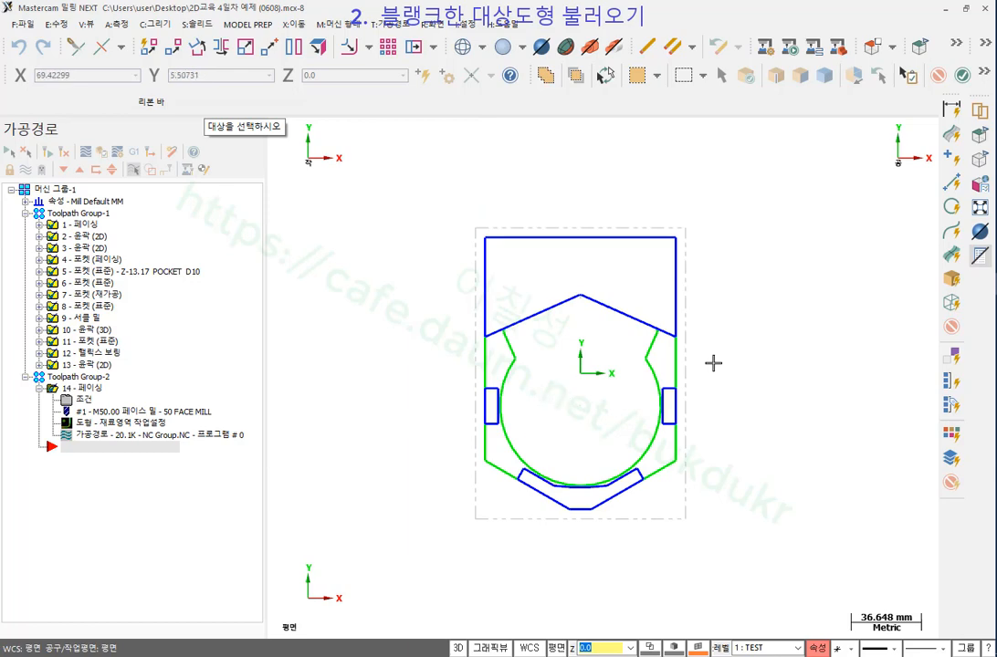
{"action": "scroll", "coordinate": [625, 343], "scroll_direction": "down", "scroll_amount": 1}
{"action": "left_click_drag", "start_coordinate": [414, 149], "coordinate": [792, 582]}
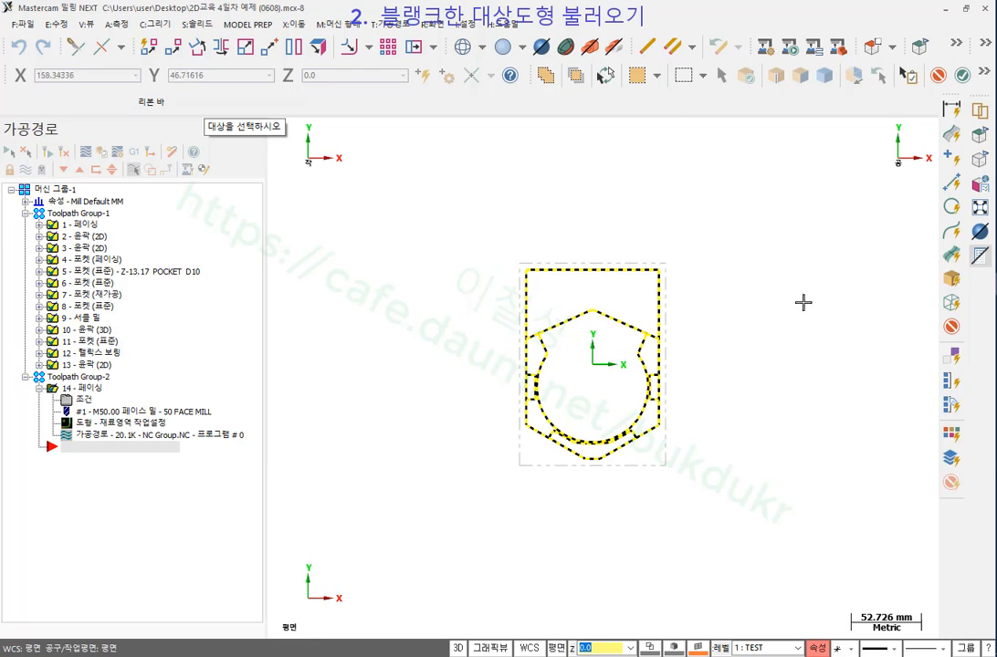
{"action": "key", "text": "Return"}
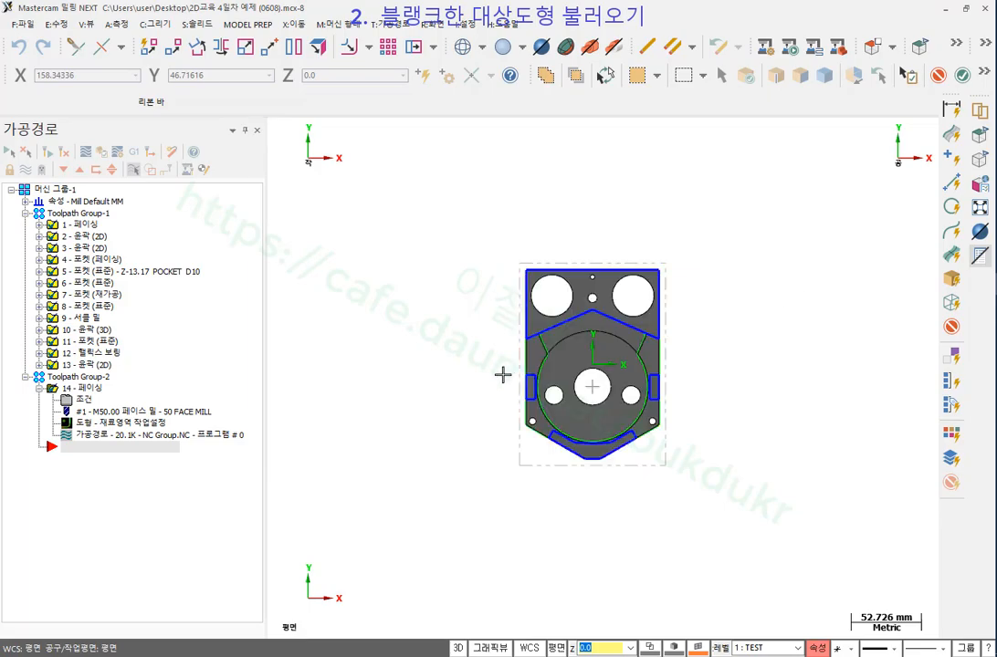
{"action": "key", "text": "alt+7"}
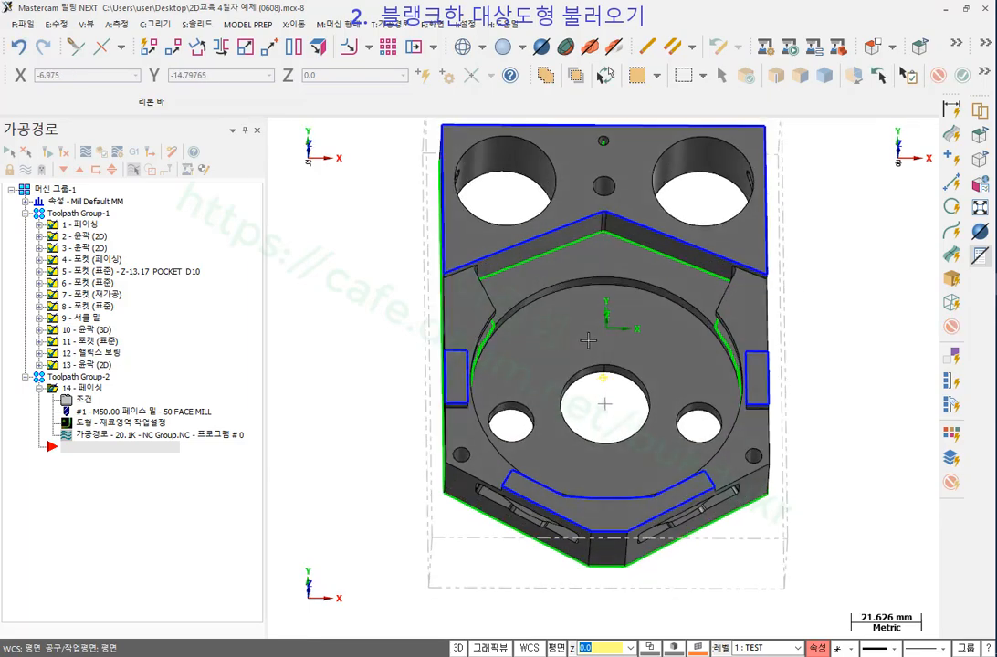
{"action": "middle_click_drag", "start_coordinate": [644, 311], "coordinate": [513, 283]}
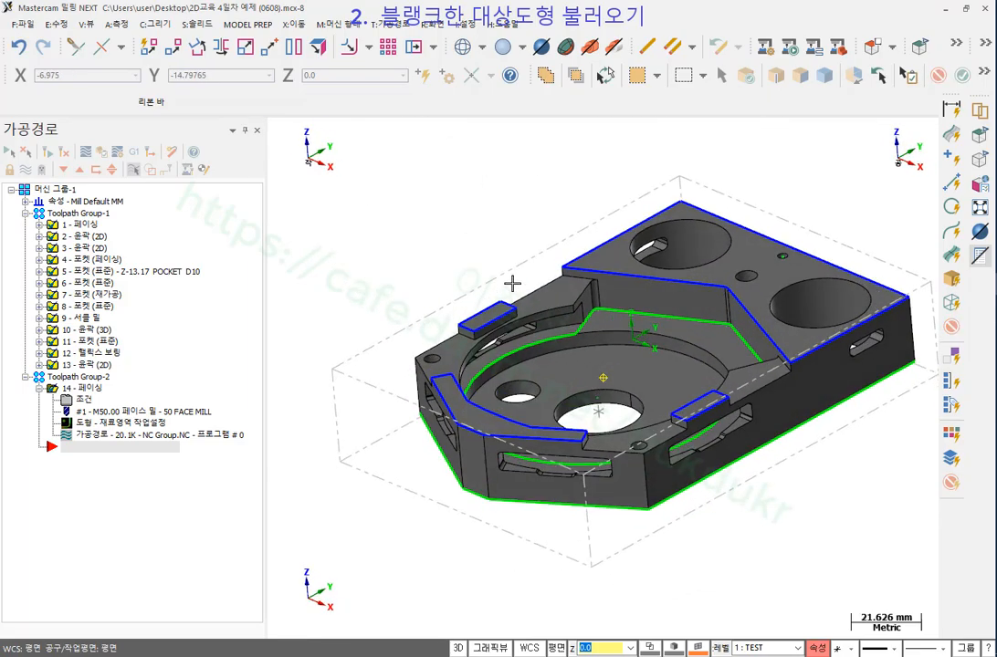
{"action": "scroll", "coordinate": [563, 310], "scroll_direction": "down", "scroll_amount": 1}
{"action": "middle_click_drag", "start_coordinate": [565, 310], "coordinate": [654, 349]}
{"action": "scroll", "coordinate": [654, 349], "scroll_direction": "up", "scroll_amount": 3}
{"action": "scroll", "coordinate": [630, 364], "scroll_direction": "down", "scroll_amount": 3}
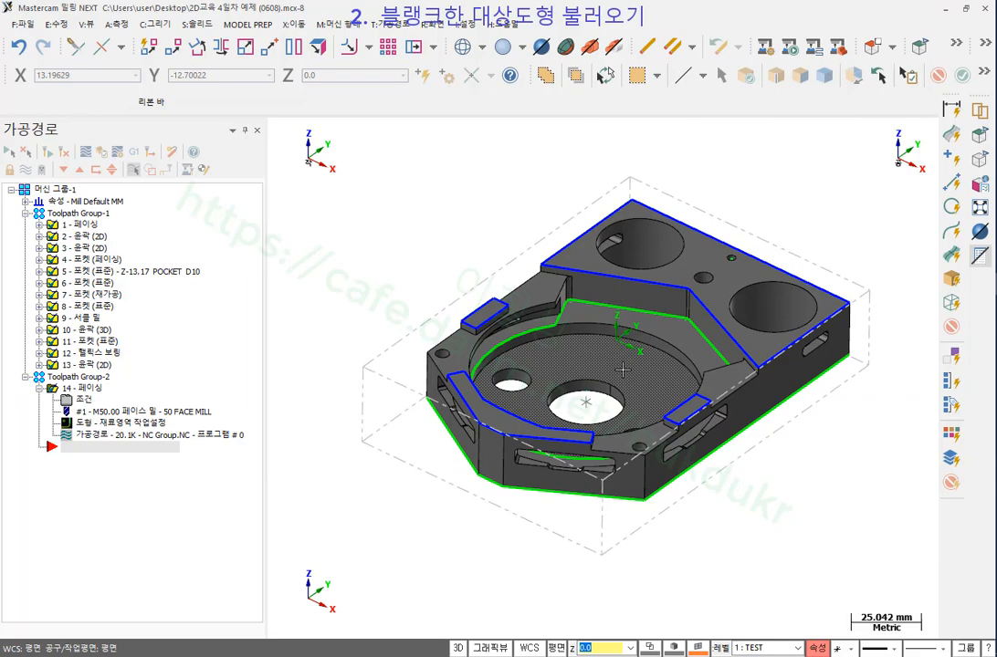
{"action": "right_click", "coordinate": [378, 240]}
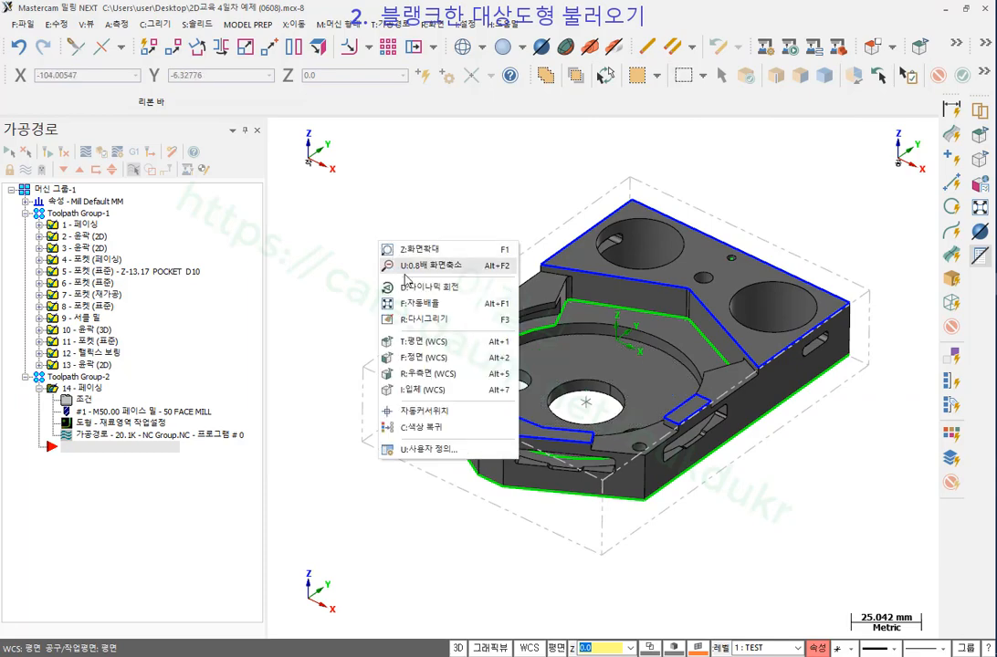
{"action": "left_click", "coordinate": [422, 342]}
{"action": "scroll", "coordinate": [738, 300], "scroll_direction": "down", "scroll_amount": 3}
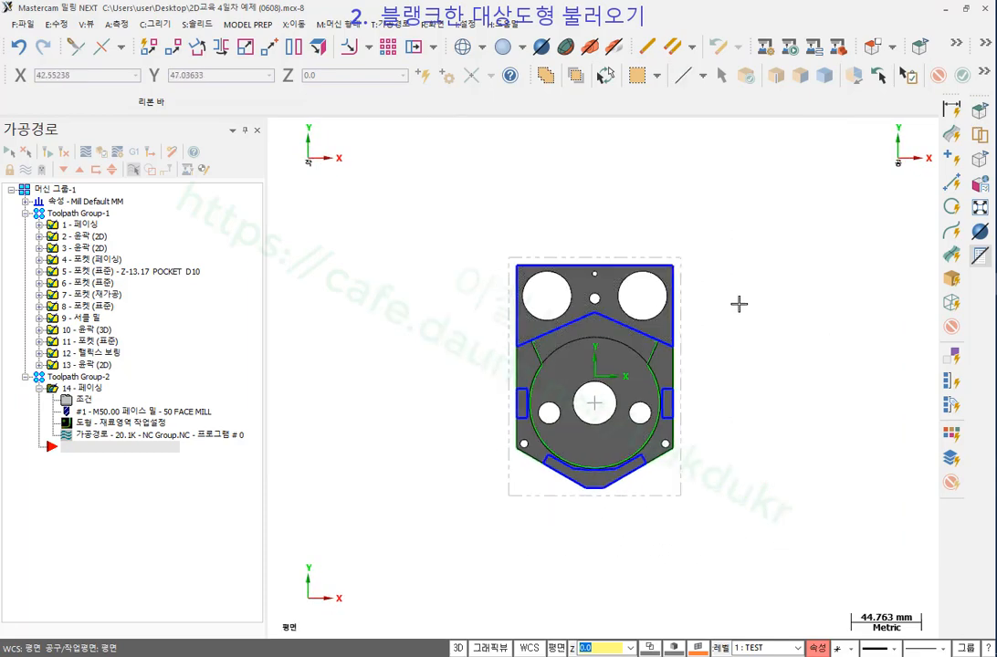
{"action": "scroll", "coordinate": [757, 316], "scroll_direction": "up", "scroll_amount": 3}
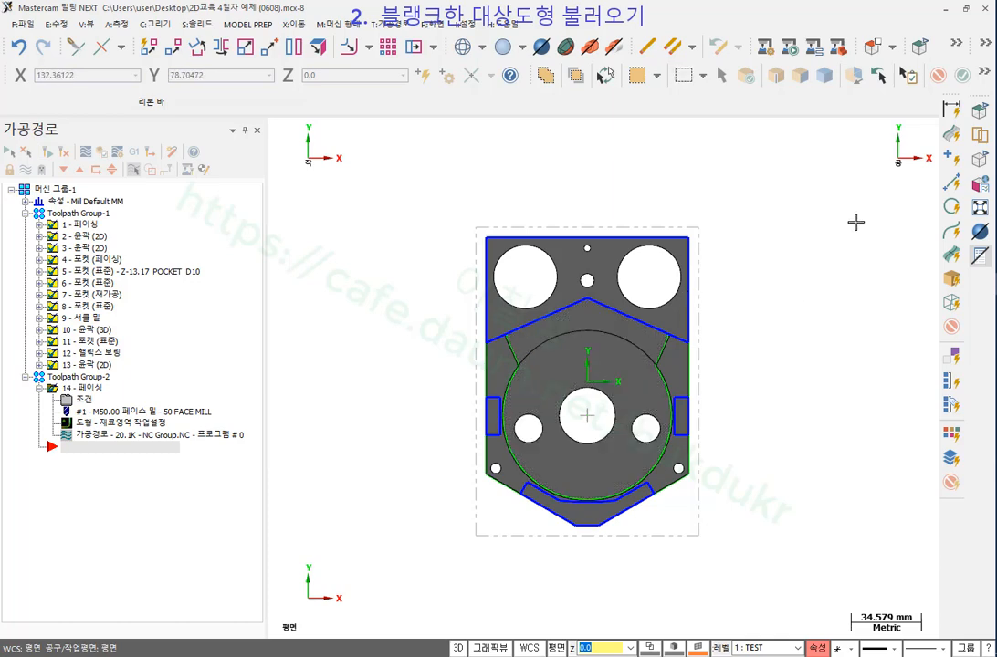
{"action": "scroll", "coordinate": [542, 302], "scroll_direction": "down", "scroll_amount": 2}
{"action": "scroll", "coordinate": [372, 296], "scroll_direction": "up", "scroll_amount": 3}
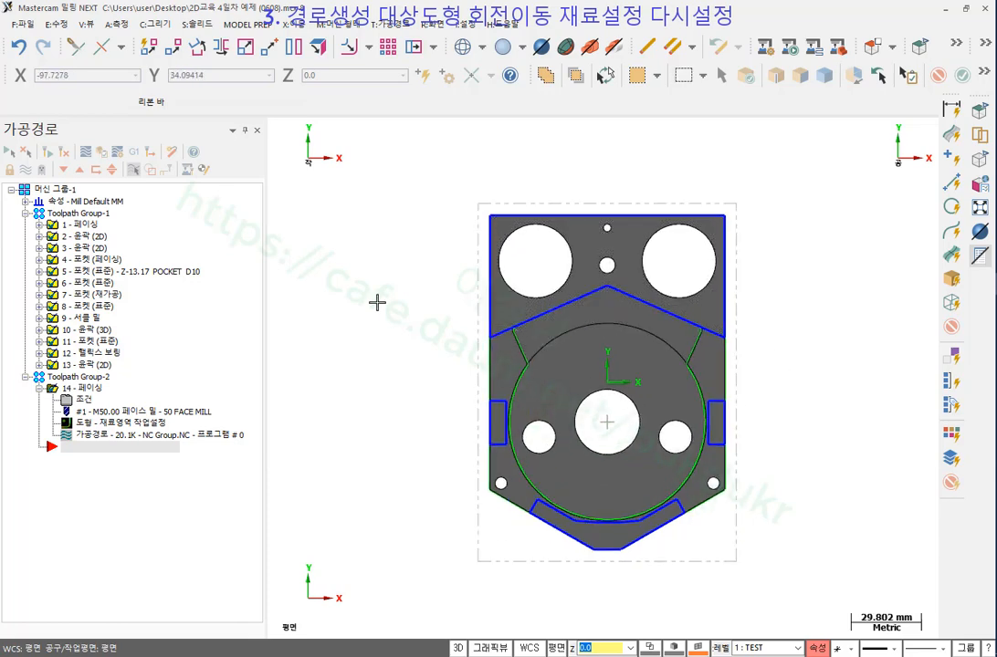
{"action": "scroll", "coordinate": [414, 183], "scroll_direction": "down", "scroll_amount": 2}
Window-select all the part geometry and bring up the Xform menu.
{"action": "mouse_move", "coordinate": [384, 167]}
{"action": "left_mouse_down"}
{"action": "mouse_move", "coordinate": [697, 445]}
{"action": "mouse_move", "coordinate": [793, 575]}
{"action": "left_mouse_up"}
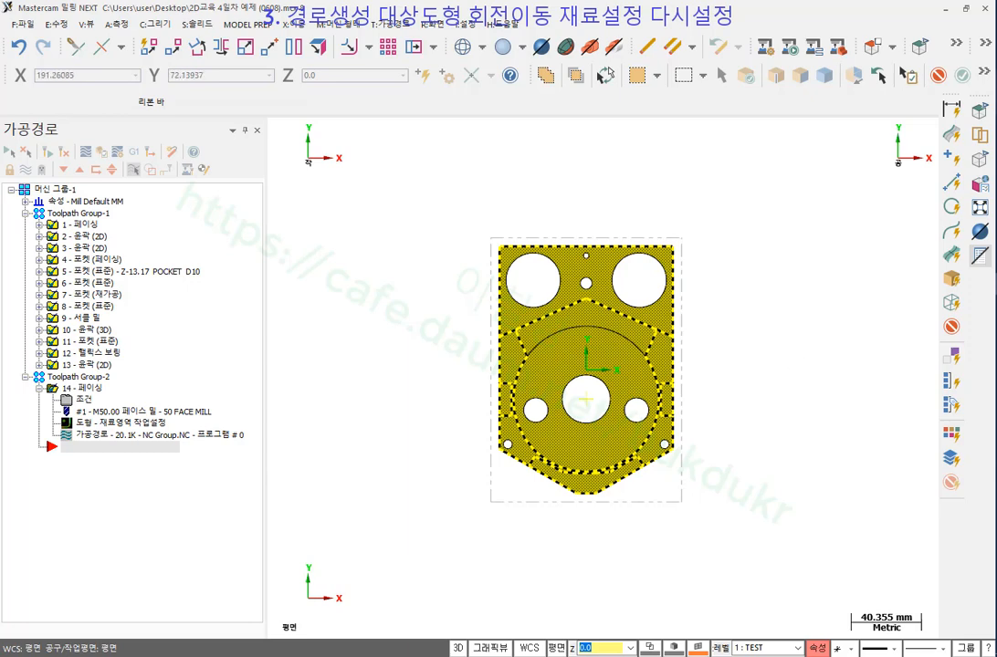
{"action": "mouse_move", "coordinate": [729, 308]}
{"action": "left_mouse_down"}
{"action": "mouse_move", "coordinate": [655, 215]}
{"action": "mouse_move", "coordinate": [404, 275]}
{"action": "mouse_move", "coordinate": [351, 330]}
{"action": "mouse_move", "coordinate": [383, 352]}
{"action": "left_mouse_up"}
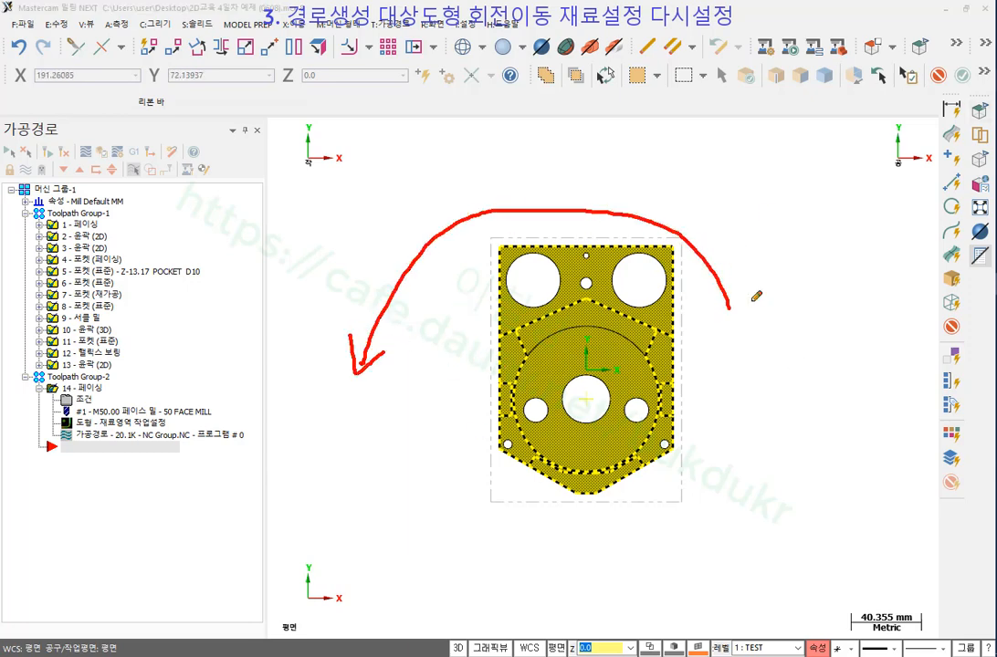
{"action": "right_click", "coordinate": [811, 244]}
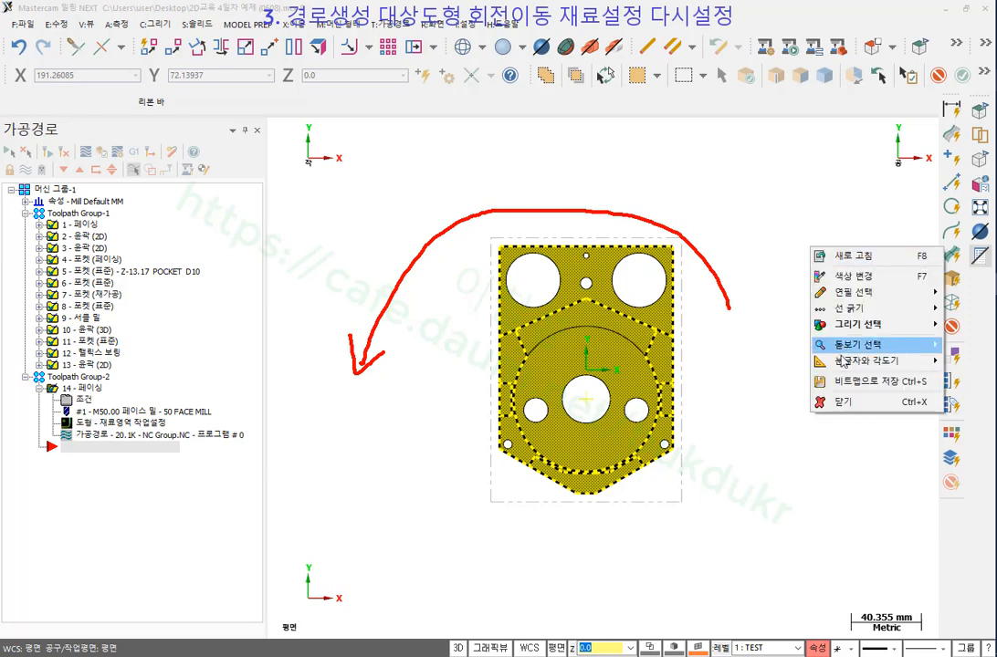
{"action": "left_click", "coordinate": [843, 402]}
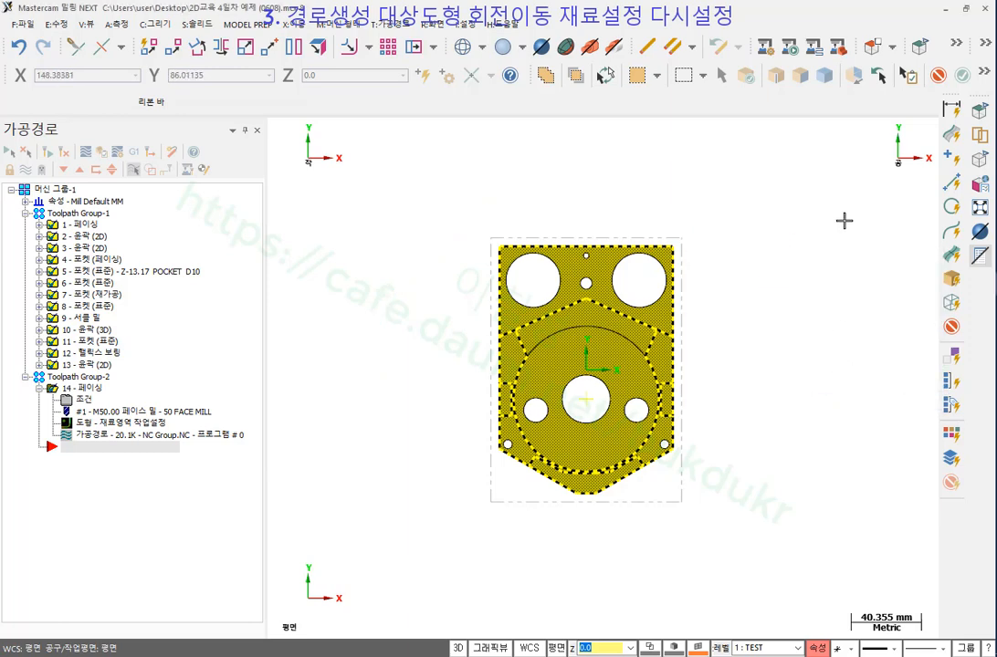
{"action": "left_click", "coordinate": [291, 24]}
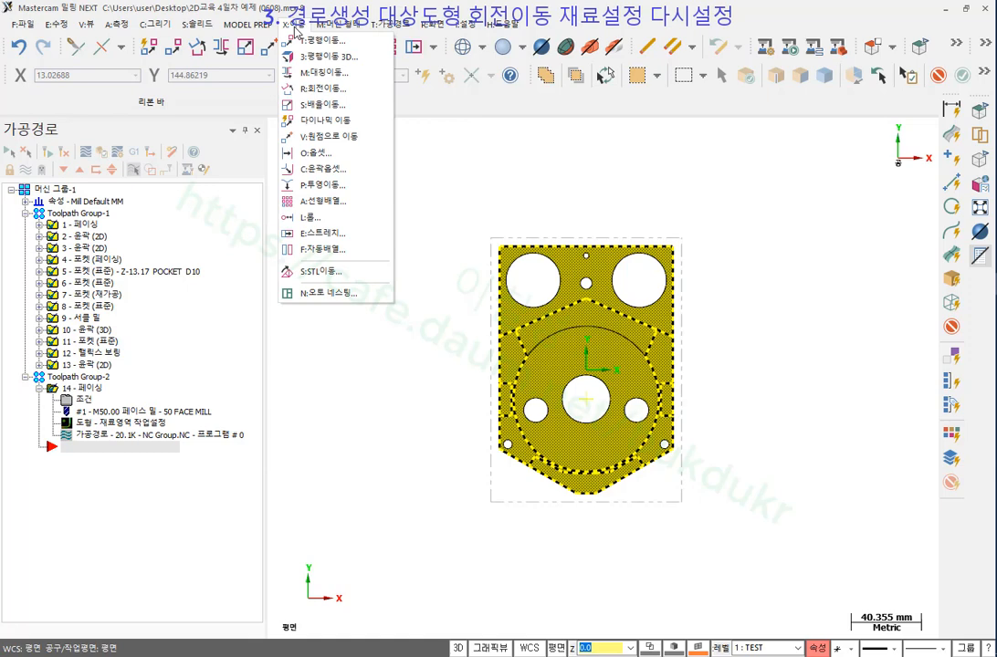
Start Xform Rotate on the selected geometry with a 90° angle.
{"action": "left_click", "coordinate": [322, 89]}
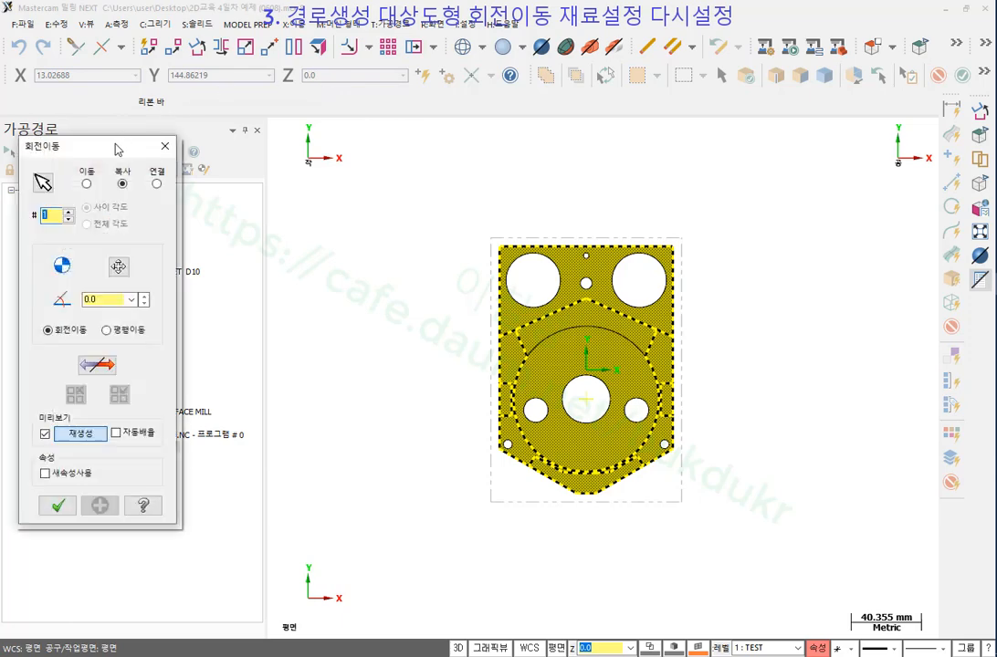
{"action": "left_click_drag", "start_coordinate": [116, 144], "coordinate": [365, 213]}
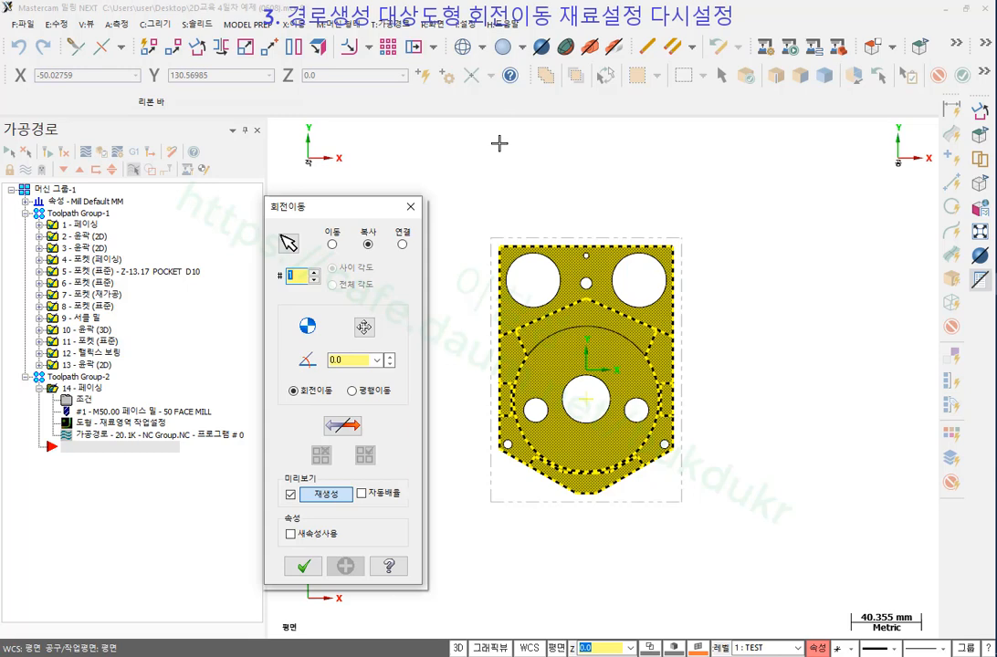
{"action": "left_click_drag", "start_coordinate": [355, 211], "coordinate": [355, 105]}
{"action": "double_click", "coordinate": [352, 253]}
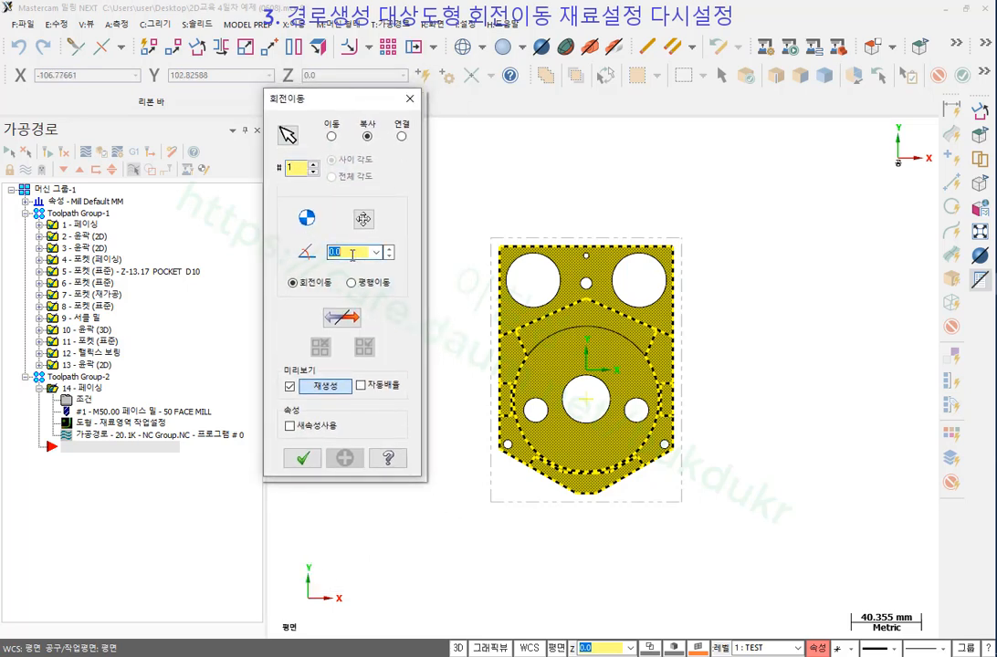
{"action": "type", "text": "90"}
{"action": "key", "text": "Return"}
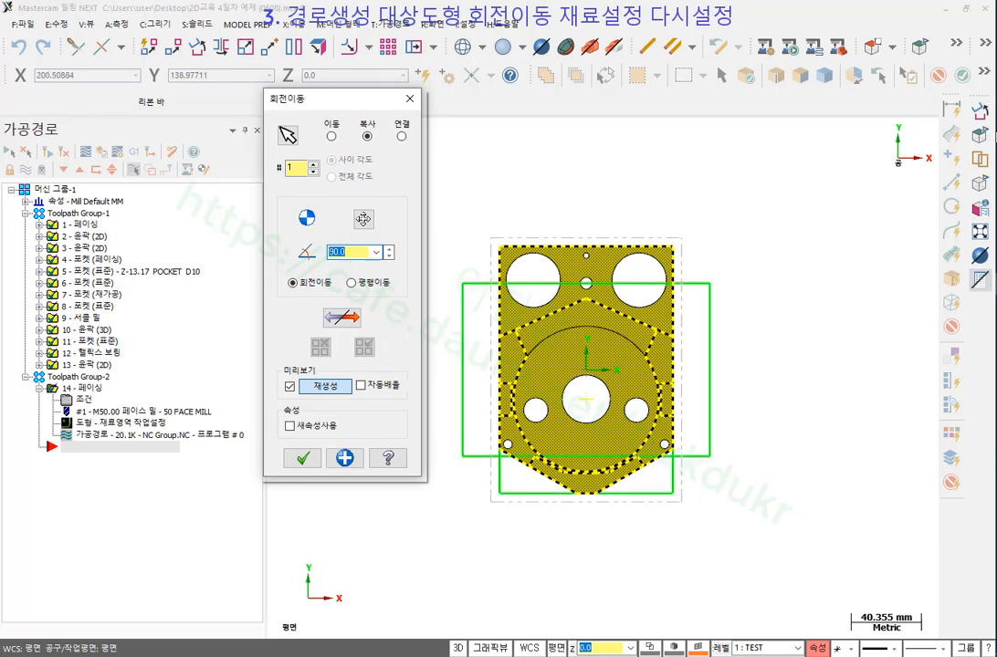
Adjust the view to inspect the 90° rotation preview of the geometry.
{"action": "left_click_drag", "start_coordinate": [685, 62], "coordinate": [696, 605]}
{"action": "left_click_drag", "start_coordinate": [483, 347], "coordinate": [945, 349]}
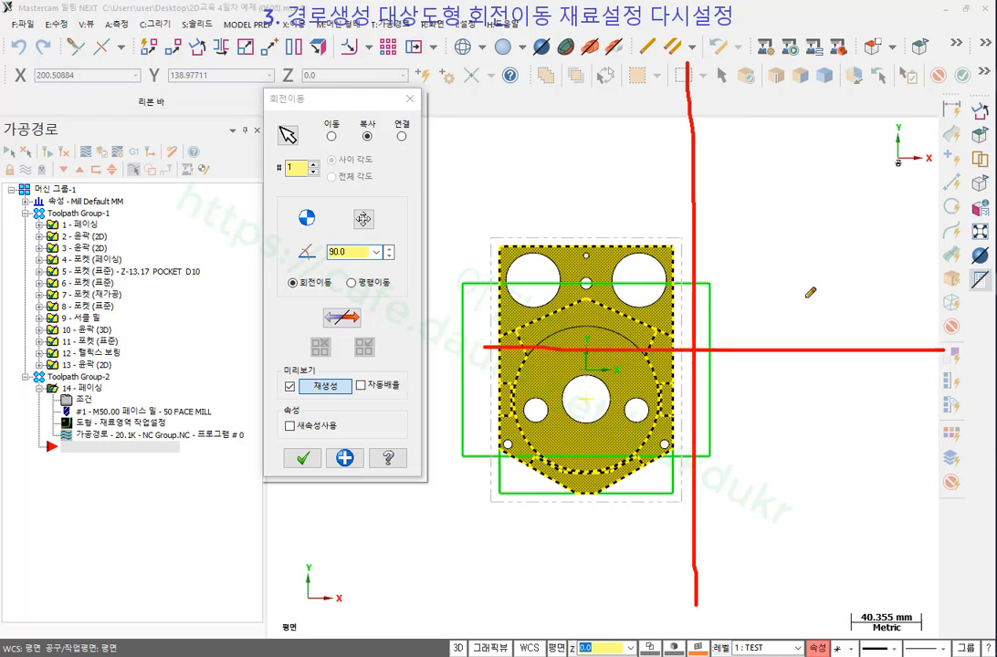
{"action": "mouse_move", "coordinate": [809, 317]}
{"action": "left_mouse_down"}
{"action": "mouse_move", "coordinate": [782, 252]}
{"action": "mouse_move", "coordinate": [714, 205]}
{"action": "left_mouse_up"}
{"action": "left_click_drag", "start_coordinate": [714, 206], "coordinate": [726, 225]}
{"action": "left_click_drag", "start_coordinate": [845, 219], "coordinate": [804, 220]}
{"action": "left_click_drag", "start_coordinate": [826, 199], "coordinate": [827, 248]}
{"action": "mouse_move", "coordinate": [808, 369]}
{"action": "left_mouse_down"}
{"action": "mouse_move", "coordinate": [821, 429]}
{"action": "mouse_move", "coordinate": [765, 518]}
{"action": "mouse_move", "coordinate": [721, 538]}
{"action": "mouse_move", "coordinate": [750, 542]}
{"action": "left_mouse_up"}
{"action": "left_click_drag", "start_coordinate": [834, 483], "coordinate": [869, 482]}
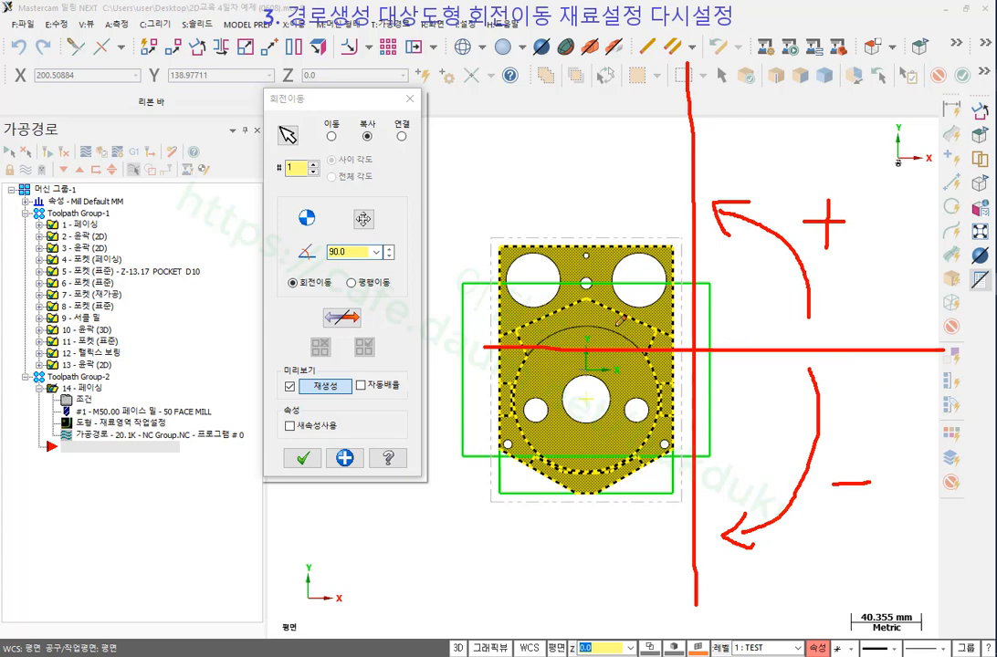
{"action": "mouse_move", "coordinate": [602, 286]}
{"action": "left_mouse_down"}
{"action": "mouse_move", "coordinate": [515, 236]}
{"action": "mouse_move", "coordinate": [453, 239]}
{"action": "mouse_move", "coordinate": [449, 276]}
{"action": "mouse_move", "coordinate": [492, 262]}
{"action": "left_mouse_up"}
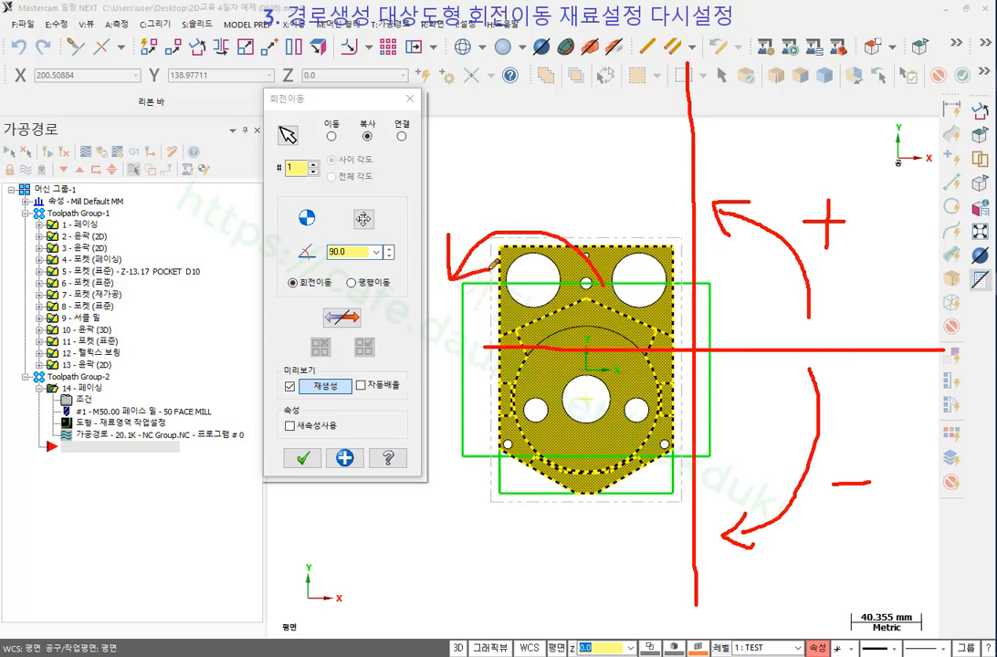
{"action": "left_click_drag", "start_coordinate": [787, 144], "coordinate": [782, 194]}
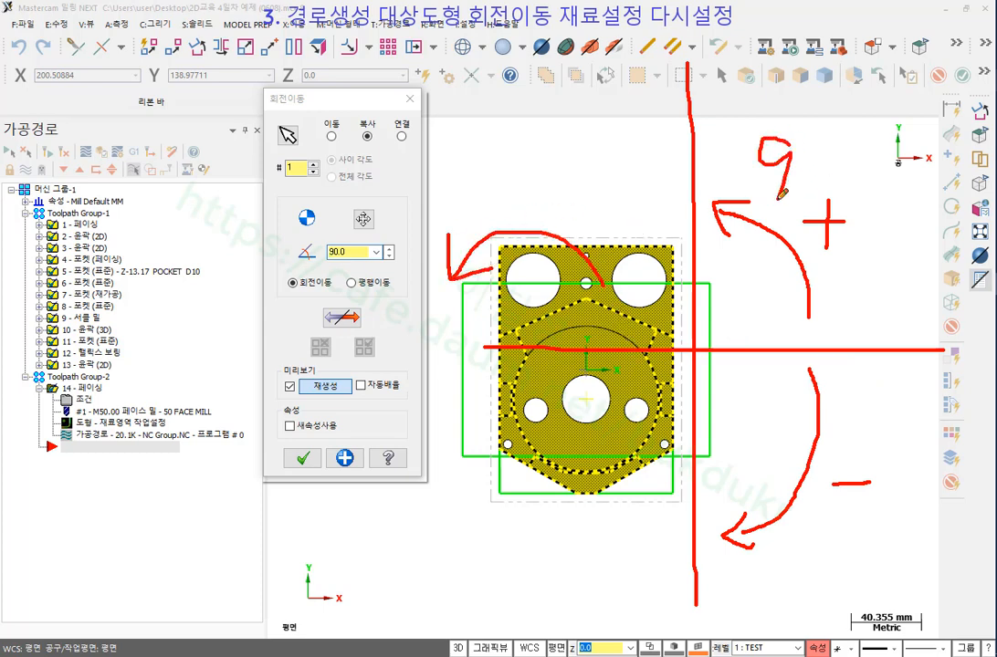
{"action": "mouse_move", "coordinate": [817, 139]}
{"action": "left_mouse_down"}
{"action": "mouse_move", "coordinate": [807, 192]}
{"action": "mouse_move", "coordinate": [823, 144]}
{"action": "left_mouse_up"}
{"action": "right_click", "coordinate": [792, 388]}
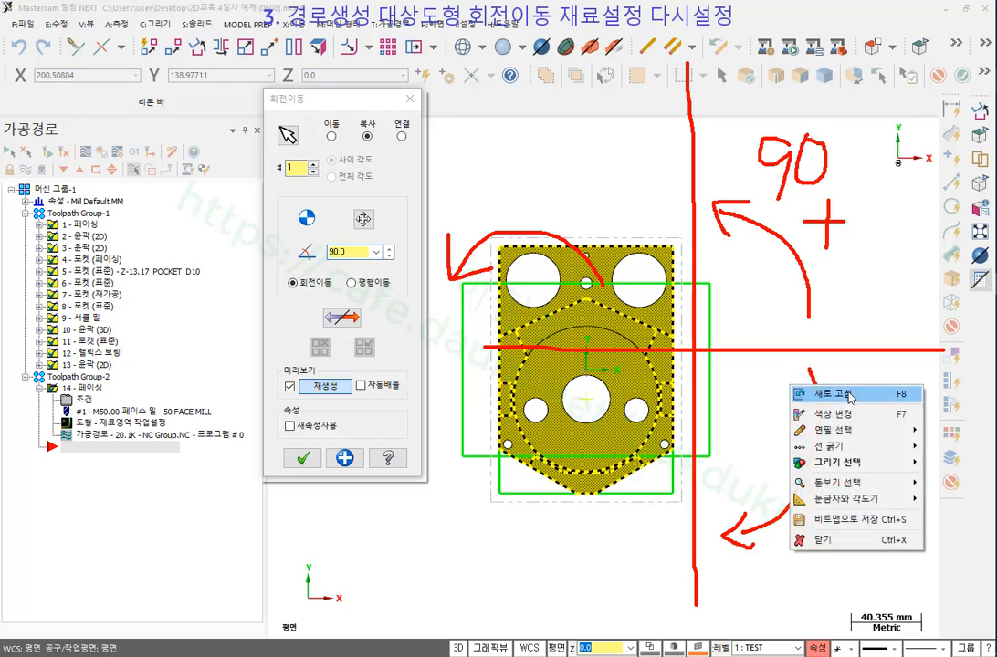
{"action": "left_click", "coordinate": [821, 540]}
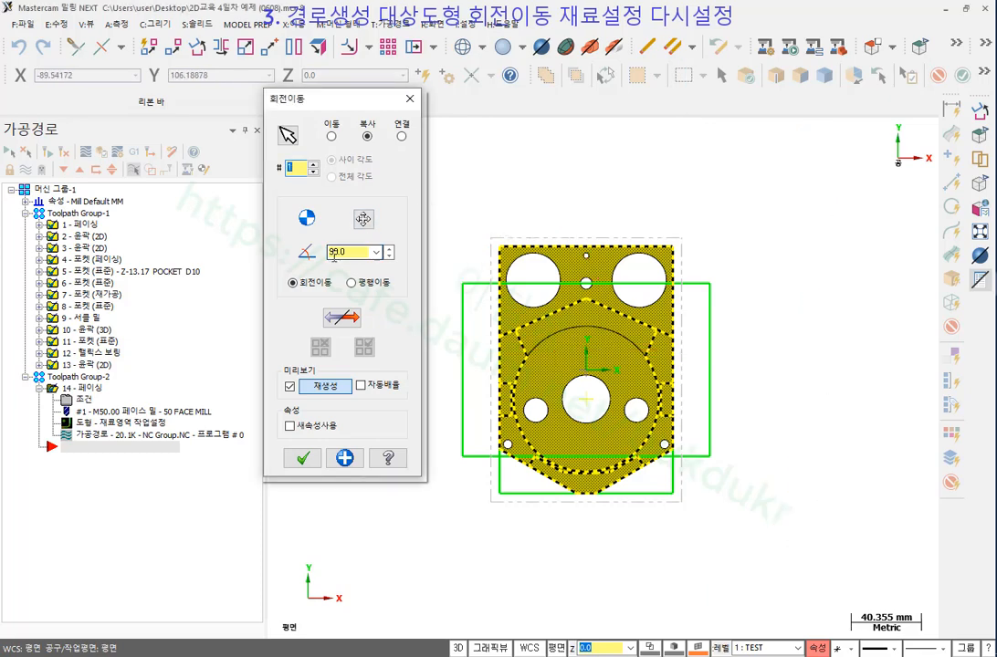
Set the rotation mode to Move (이동) and apply the 90° rotation.
{"action": "left_click", "coordinate": [331, 136]}
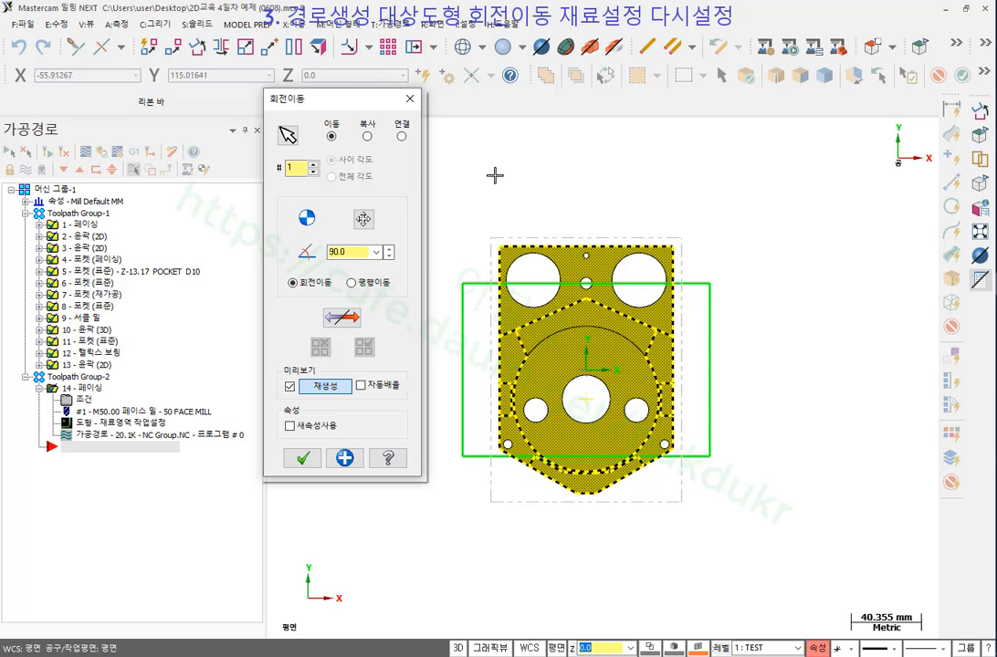
{"action": "left_click", "coordinate": [302, 457]}
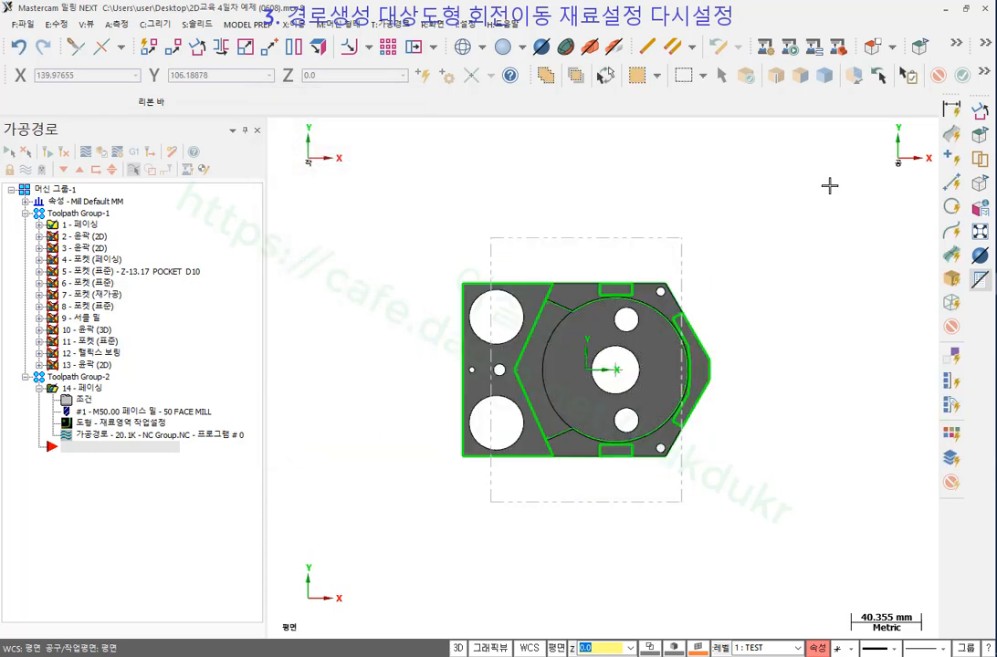
{"action": "mouse_move", "coordinate": [124, 501]}
{"action": "left_mouse_down"}
{"action": "mouse_move", "coordinate": [11, 444]}
{"action": "mouse_move", "coordinate": [187, 157]}
{"action": "mouse_move", "coordinate": [121, 501]}
{"action": "left_mouse_up"}
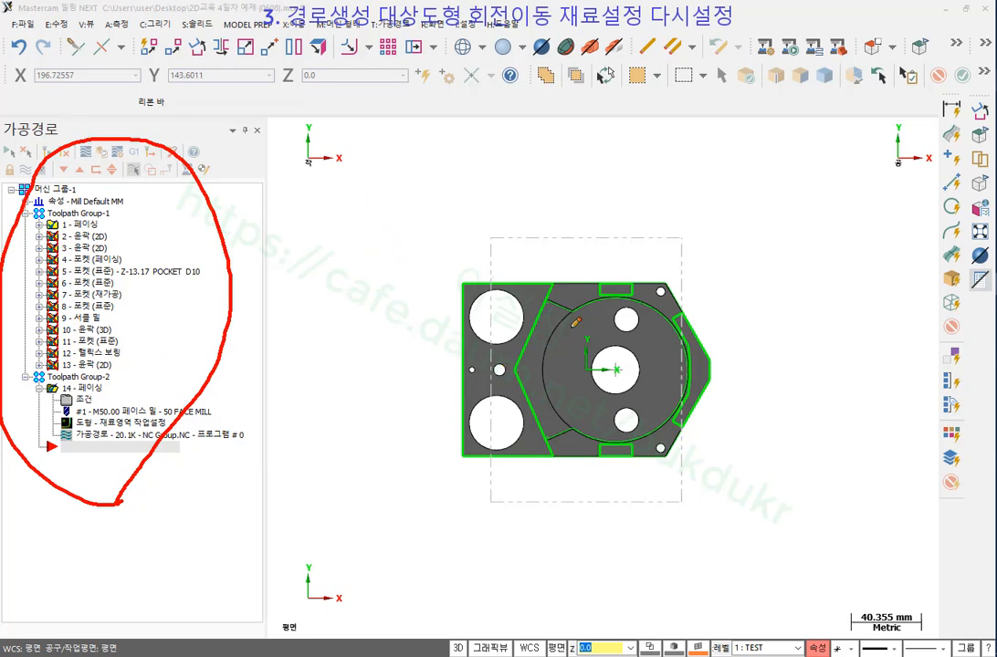
Show the rotated part in an isometric view.
{"action": "right_click", "coordinate": [736, 252]}
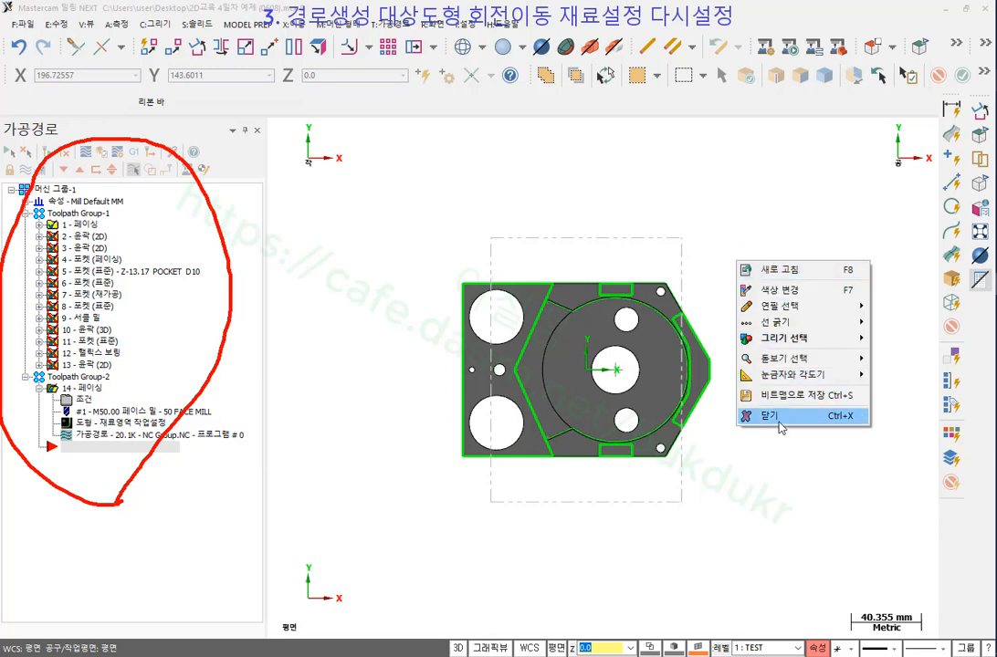
{"action": "left_click", "coordinate": [760, 417]}
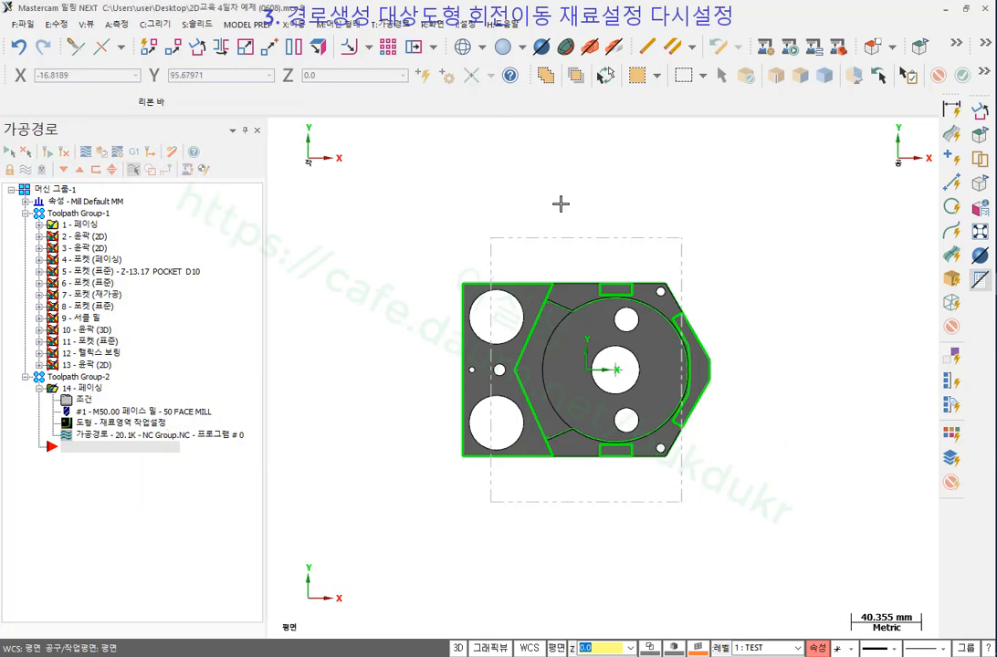
{"action": "right_click", "coordinate": [796, 214]}
{"action": "left_click", "coordinate": [819, 337]}
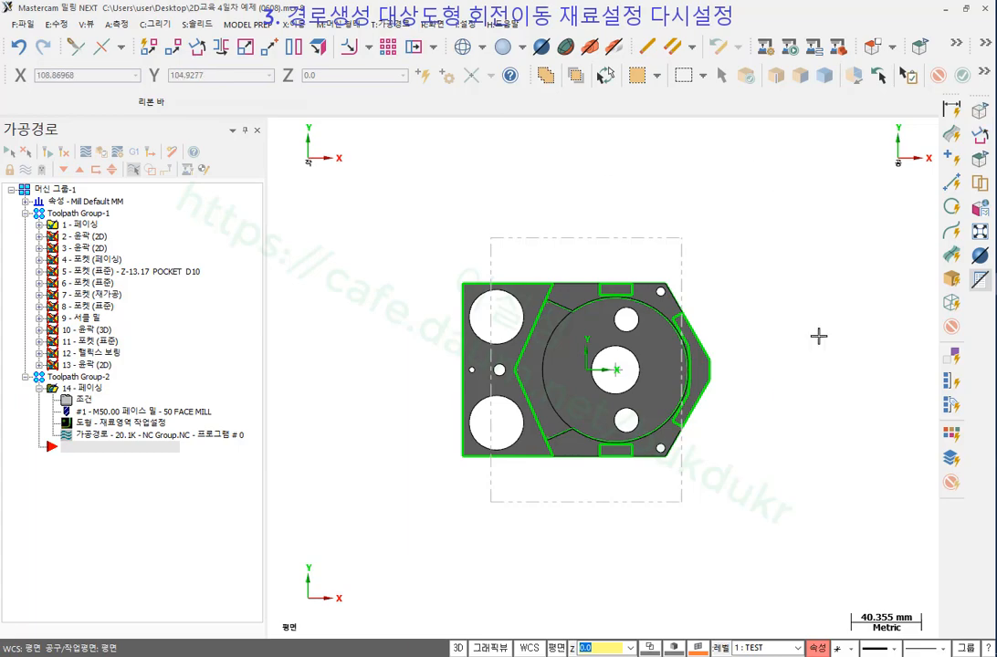
Turn on stock shading and open Stock setup under the machine group's Properties.
{"action": "scroll", "coordinate": [532, 346], "scroll_direction": "up", "scroll_amount": 1}
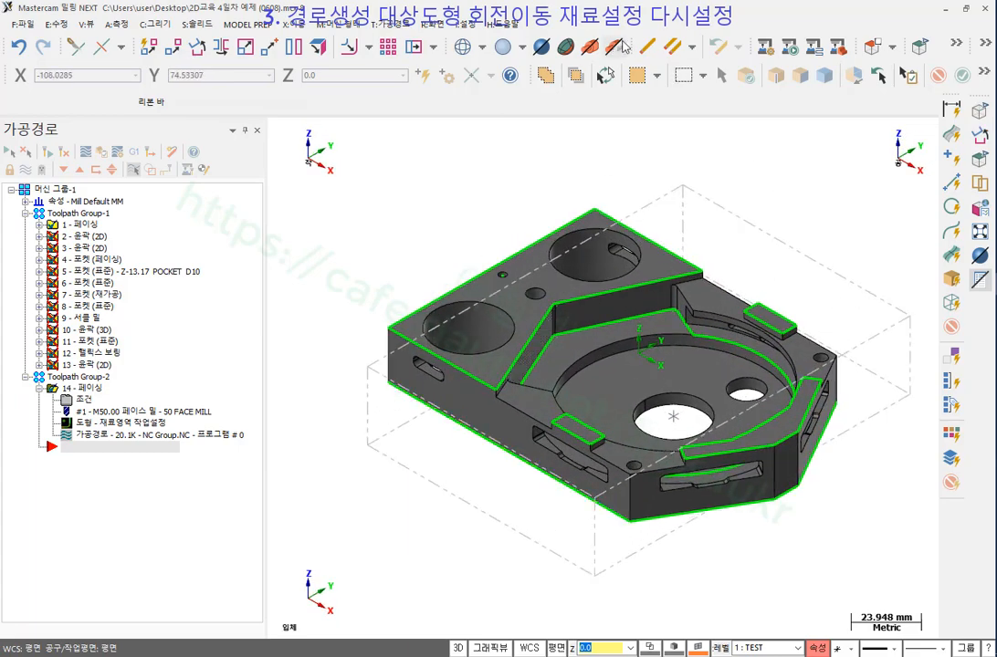
{"action": "left_click", "coordinate": [590, 48]}
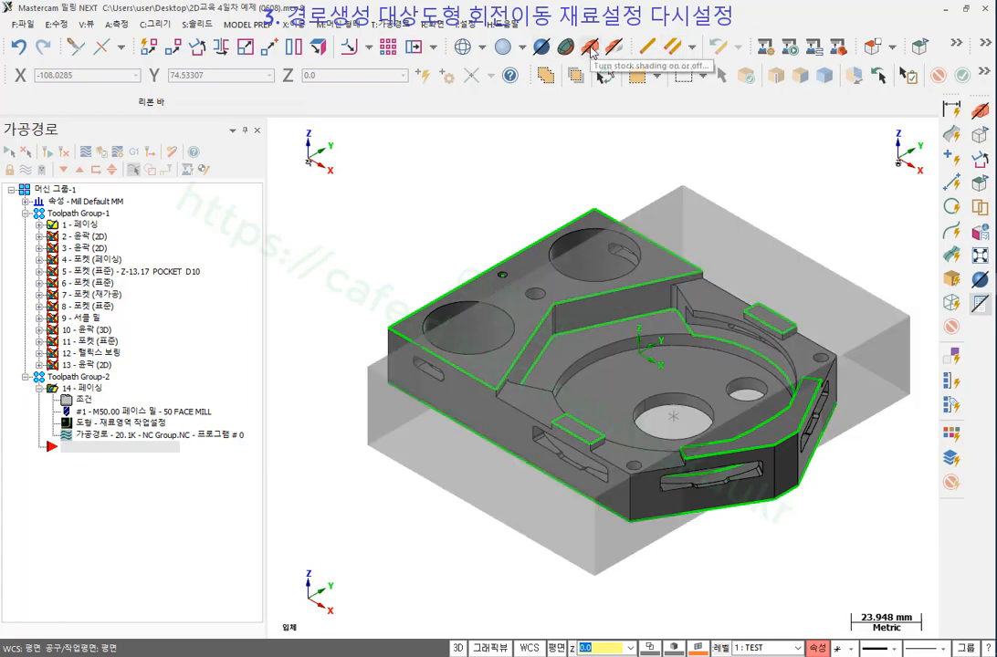
{"action": "scroll", "coordinate": [598, 350], "scroll_direction": "down", "scroll_amount": 1}
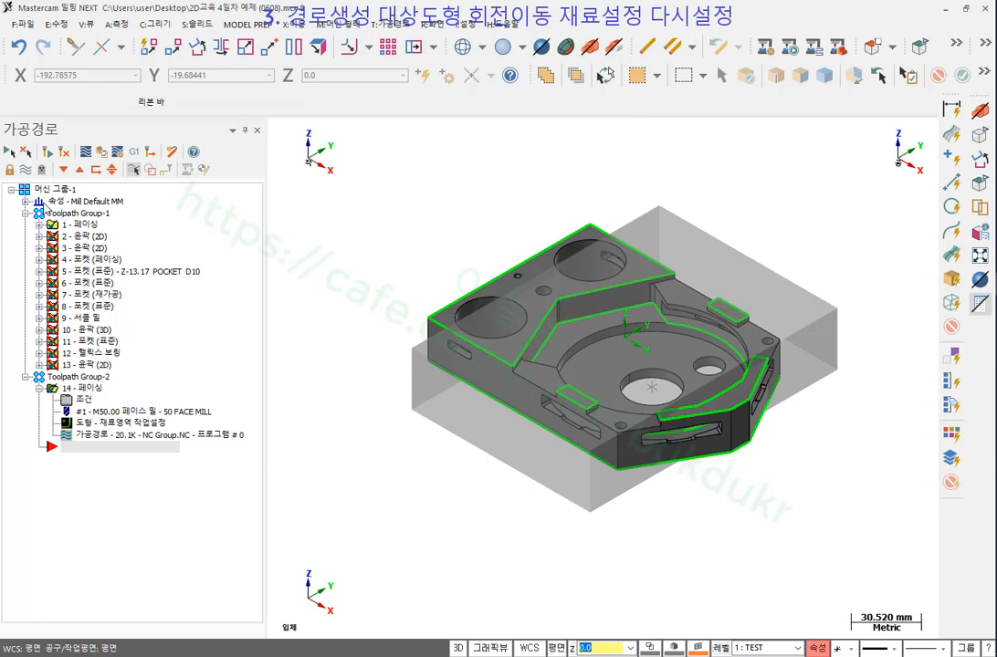
{"action": "left_click", "coordinate": [25, 202]}
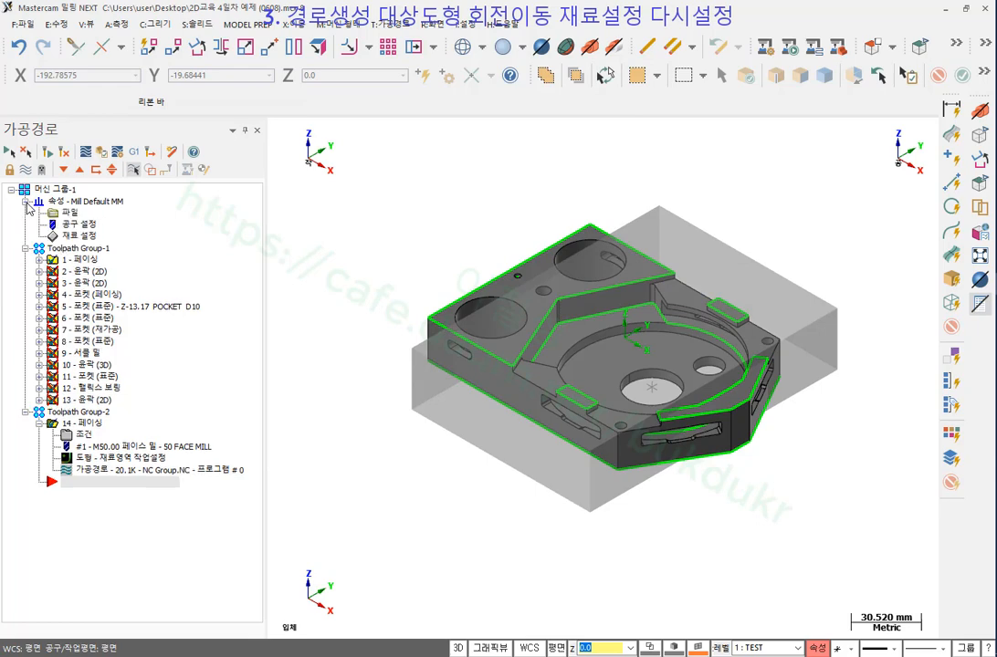
{"action": "left_click", "coordinate": [78, 235]}
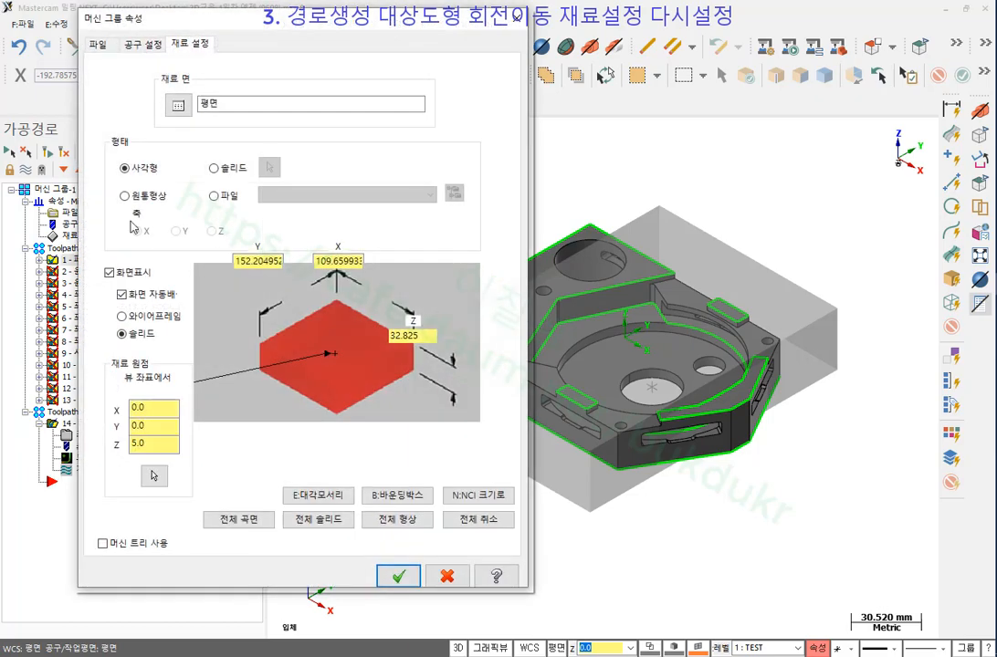
Rebuild the stock as a bounding box expanded 5.0 in X, Y, Z (Z 35.825), confirming both dialogs.
{"action": "left_click", "coordinate": [400, 497]}
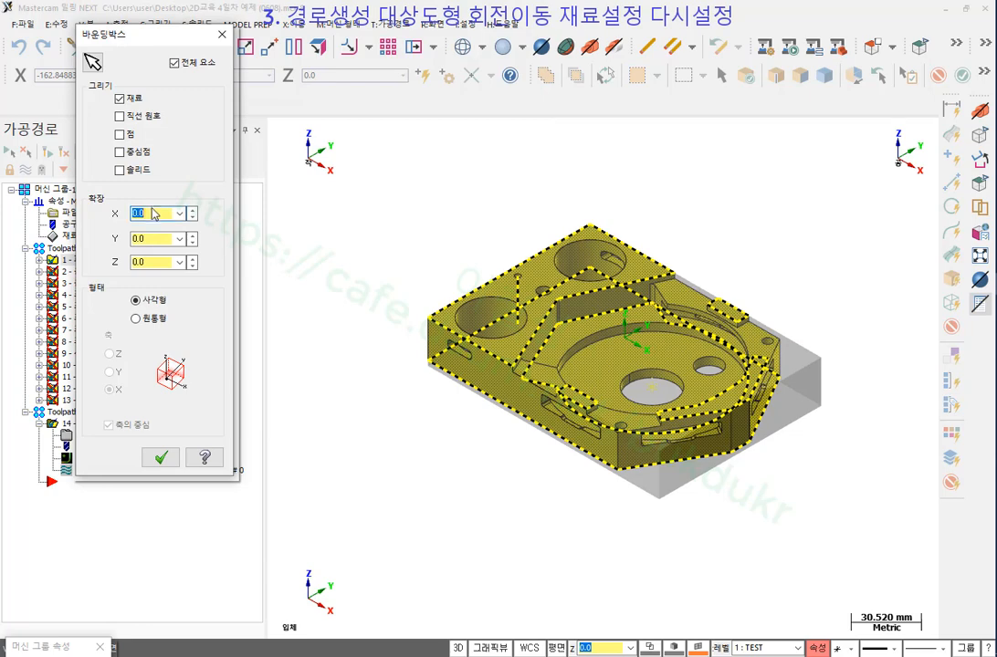
{"action": "type", "text": "5"}
{"action": "left_click", "coordinate": [148, 239]}
{"action": "type", "text": "5"}
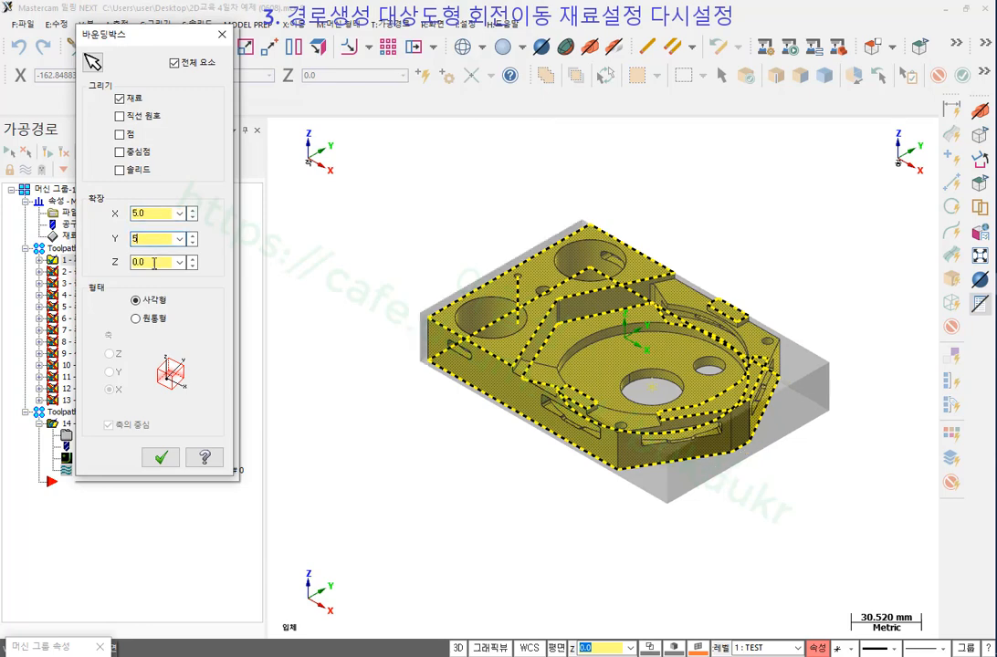
{"action": "left_click", "coordinate": [151, 264]}
{"action": "type", "text": "5"}
{"action": "key", "text": "Return"}
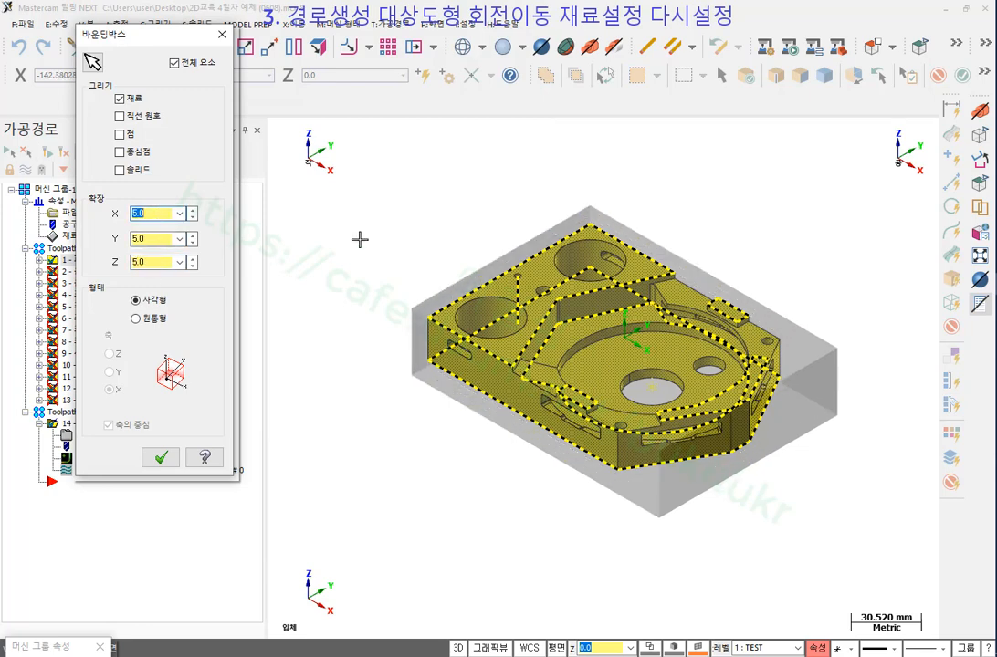
{"action": "middle_click_drag", "start_coordinate": [770, 491], "coordinate": [764, 485]}
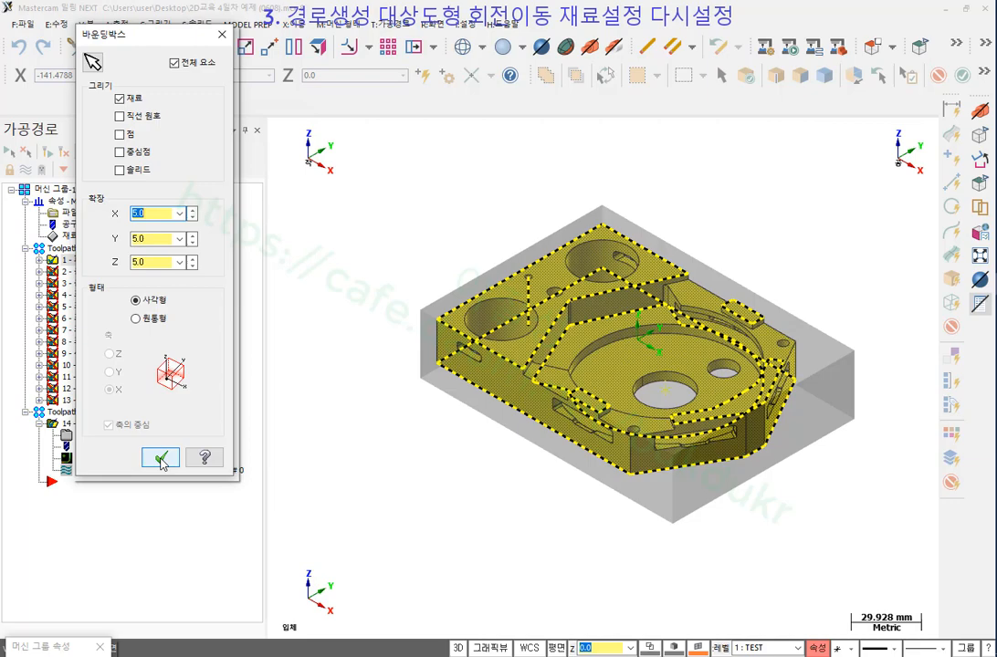
{"action": "left_click", "coordinate": [161, 459]}
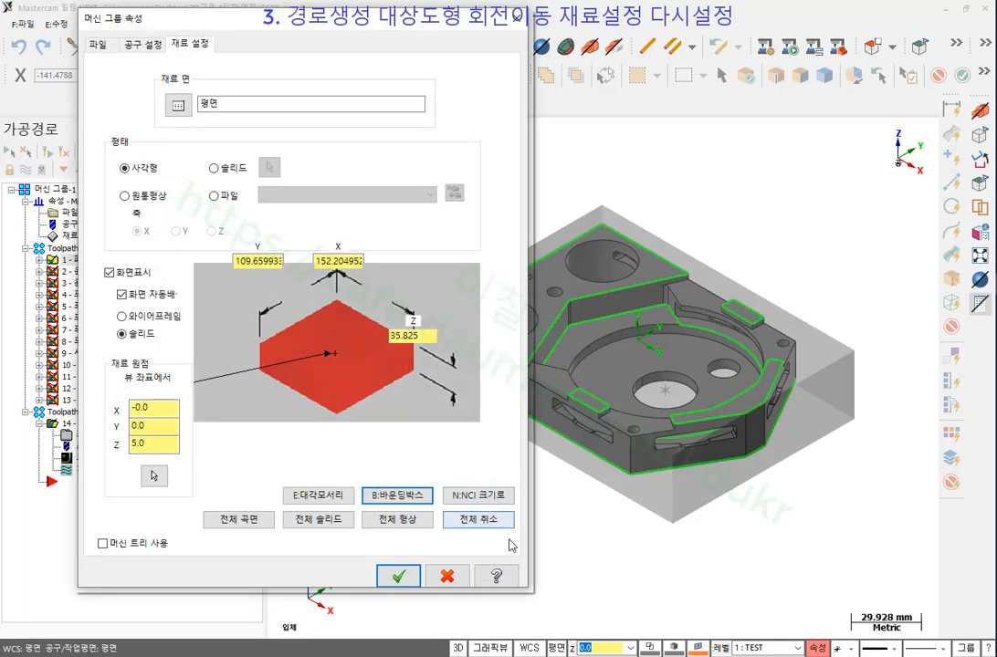
{"action": "left_click", "coordinate": [399, 576]}
{"action": "scroll", "coordinate": [461, 508], "scroll_direction": "down", "scroll_amount": 1}
{"action": "scroll", "coordinate": [541, 477], "scroll_direction": "up", "scroll_amount": 2}
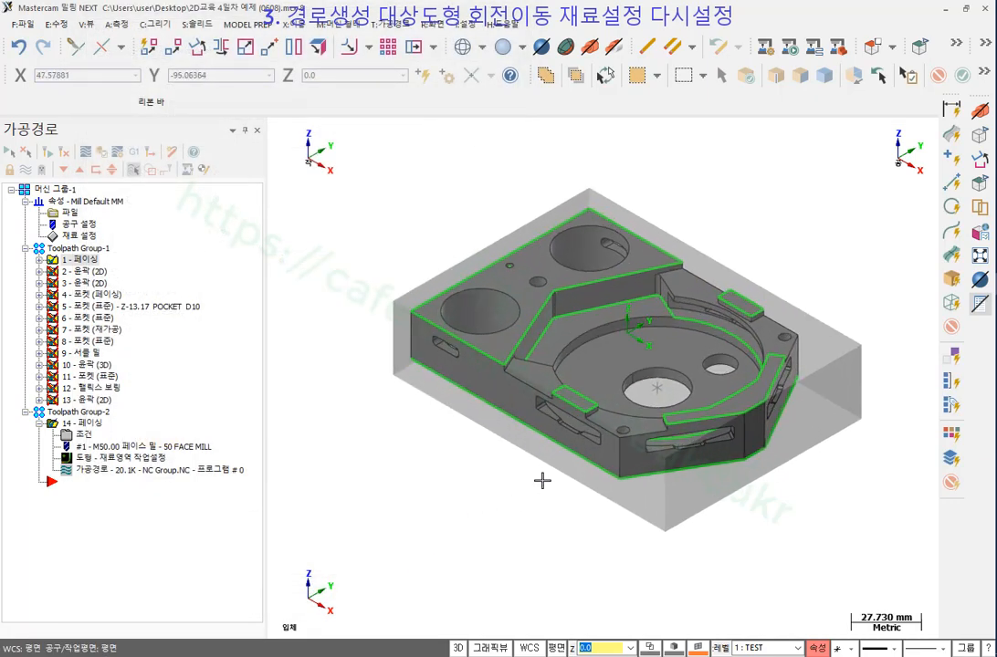
{"action": "middle_click_drag", "start_coordinate": [525, 447], "coordinate": [597, 467]}
{"action": "key", "text": "alt+7"}
{"action": "right_click", "coordinate": [778, 154]}
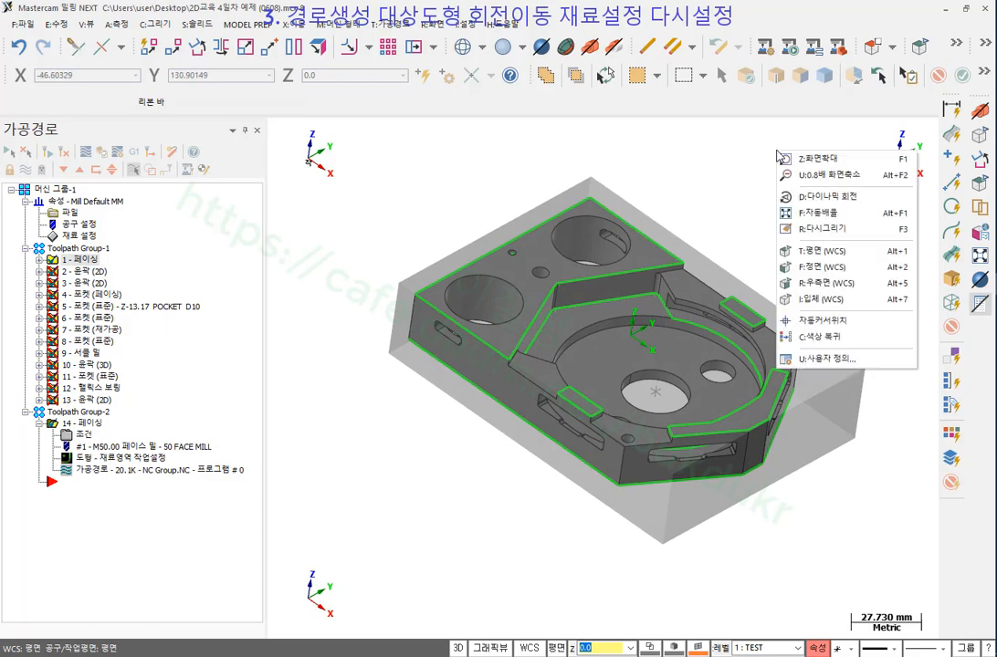
{"action": "left_click", "coordinate": [822, 298]}
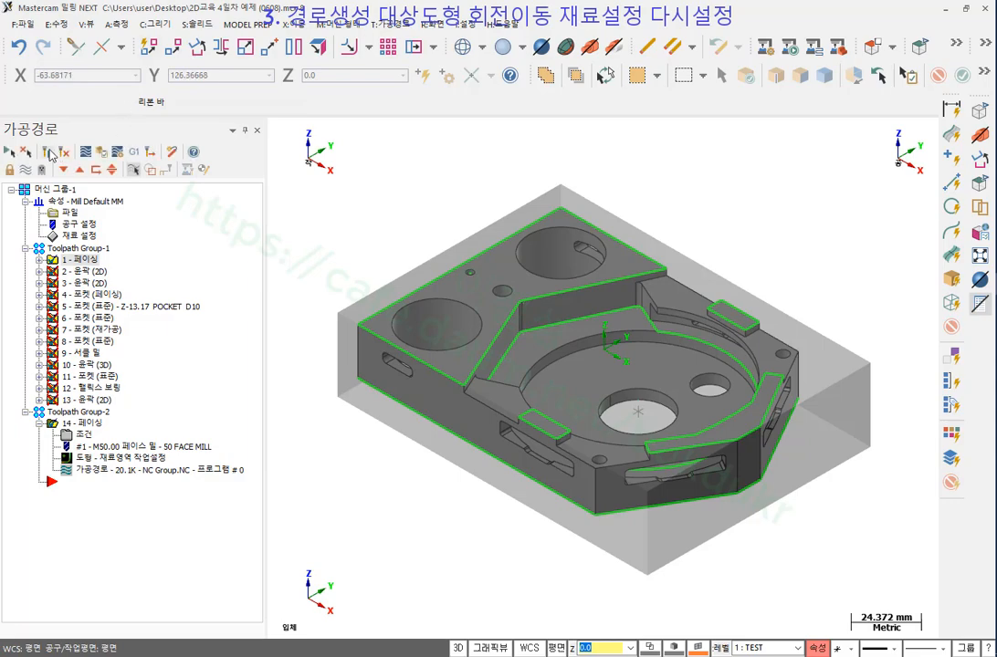
Regenerate all dirty operations, then view the toolpaths from Top (WCS).
{"action": "left_click", "coordinate": [50, 153]}
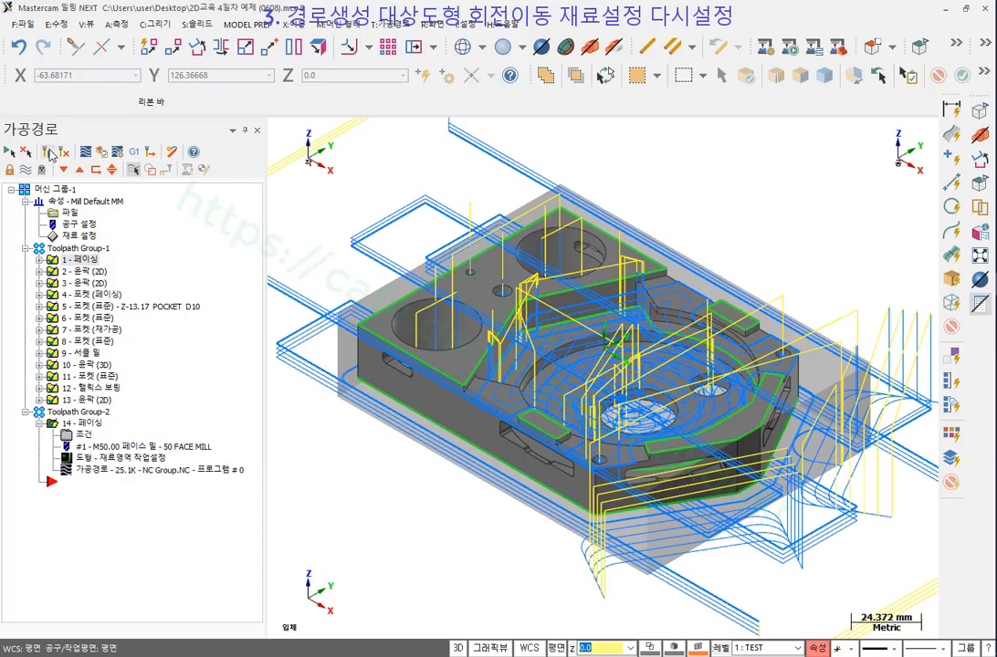
{"action": "scroll", "coordinate": [548, 237], "scroll_direction": "down", "scroll_amount": 1}
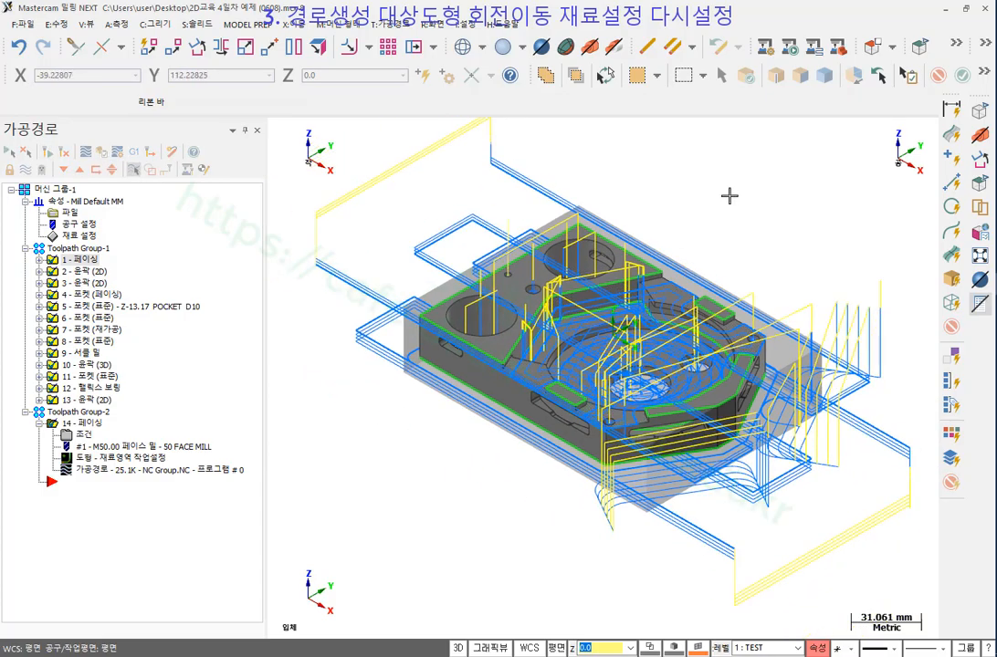
{"action": "mouse_move", "coordinate": [730, 195]}
{"action": "middle_mouse_down"}
{"action": "mouse_move", "coordinate": [784, 207]}
{"action": "mouse_move", "coordinate": [800, 278]}
{"action": "mouse_move", "coordinate": [791, 282]}
{"action": "mouse_move", "coordinate": [750, 249]}
{"action": "mouse_move", "coordinate": [749, 207]}
{"action": "mouse_move", "coordinate": [708, 192]}
{"action": "mouse_move", "coordinate": [726, 217]}
{"action": "mouse_move", "coordinate": [741, 214]}
{"action": "middle_mouse_up"}
{"action": "scroll", "coordinate": [670, 188], "scroll_direction": "up", "scroll_amount": 1}
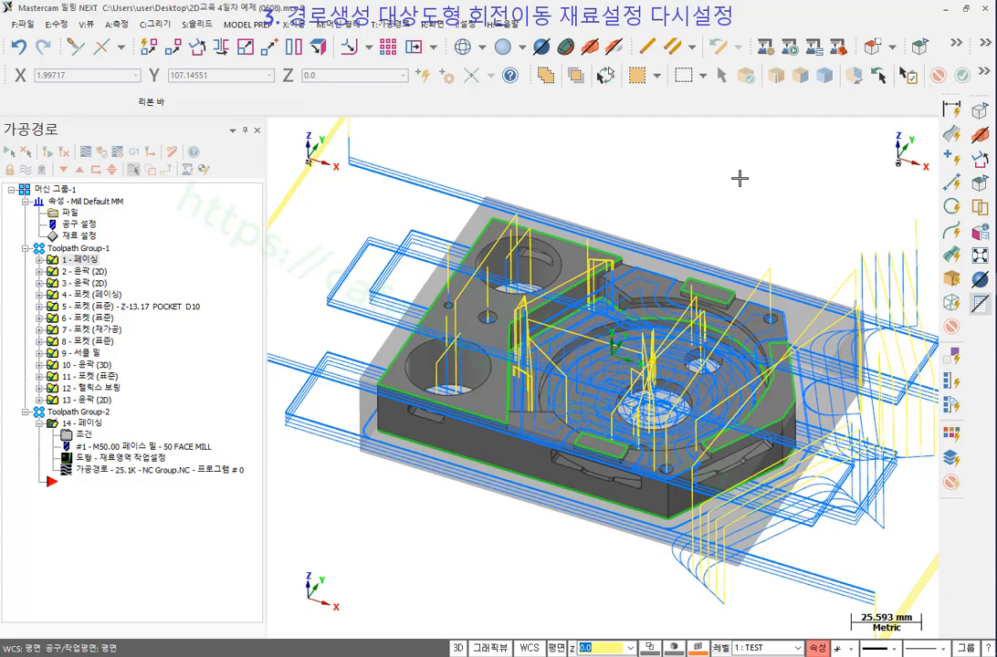
{"action": "scroll", "coordinate": [740, 178], "scroll_direction": "down", "scroll_amount": 2}
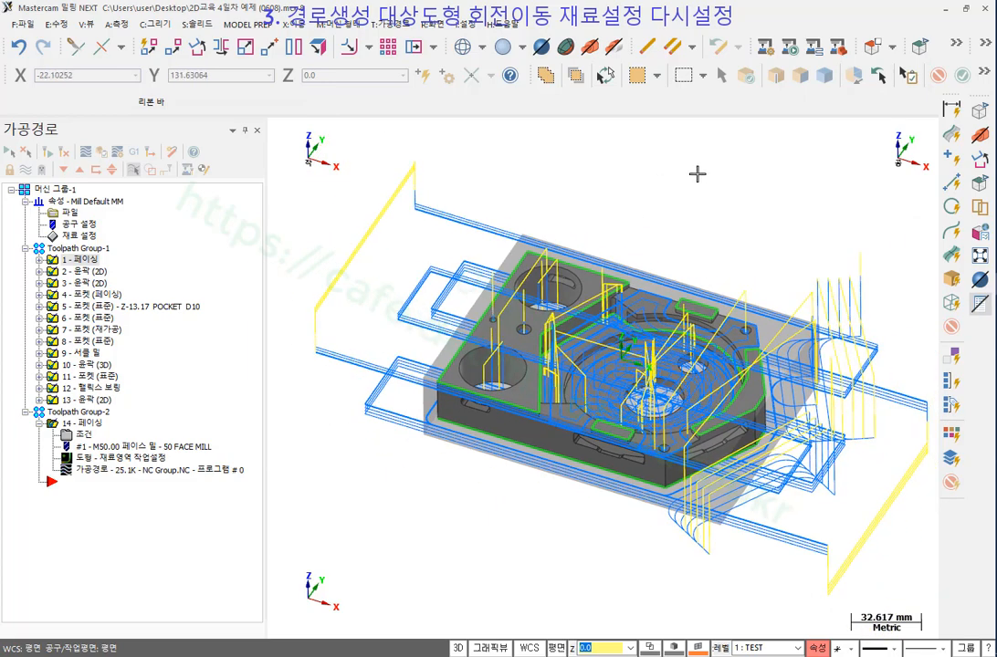
{"action": "right_click", "coordinate": [696, 174]}
{"action": "left_click", "coordinate": [745, 280]}
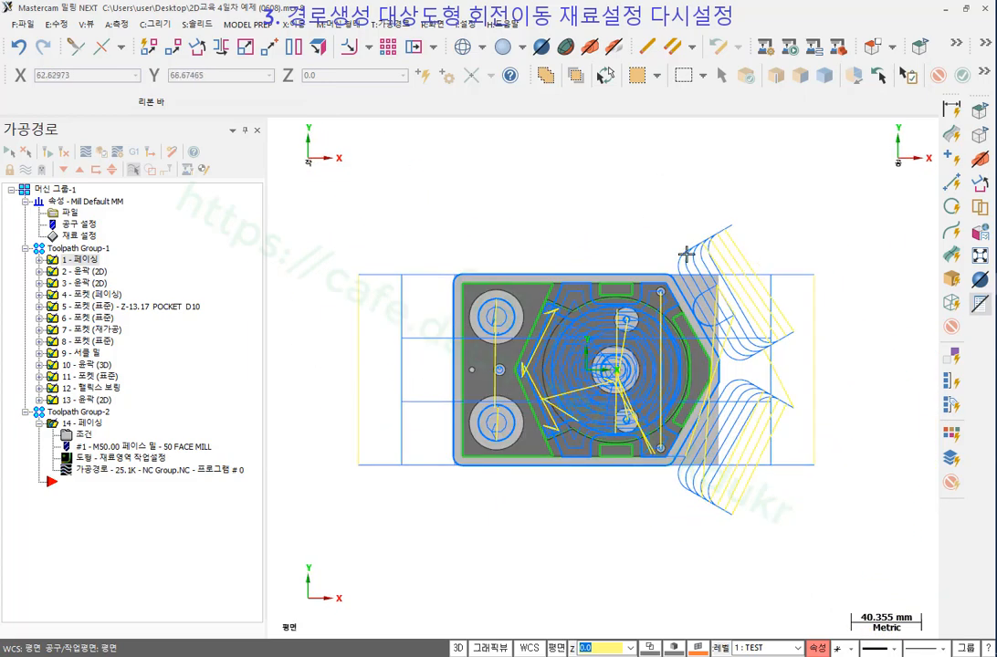
{"action": "scroll", "coordinate": [687, 253], "scroll_direction": "up", "scroll_amount": 4}
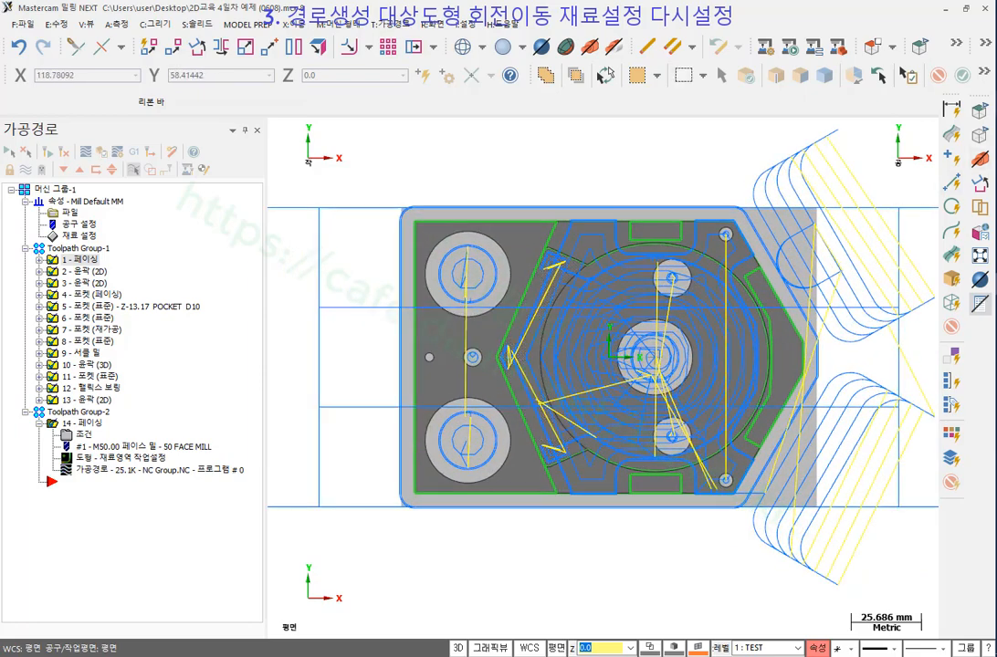
{"action": "scroll", "coordinate": [630, 192], "scroll_direction": "down", "scroll_amount": 2}
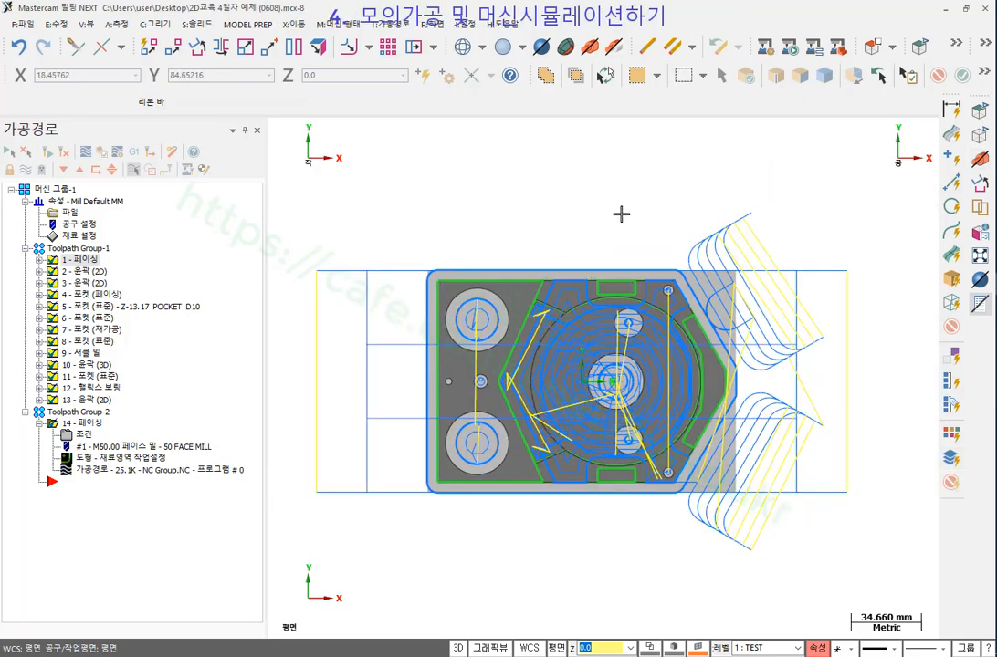
Return to the isometric view and verify the selected operations in a maximised Mastercam Simulator.
{"action": "right_click", "coordinate": [589, 176]}
{"action": "left_click", "coordinate": [664, 325]}
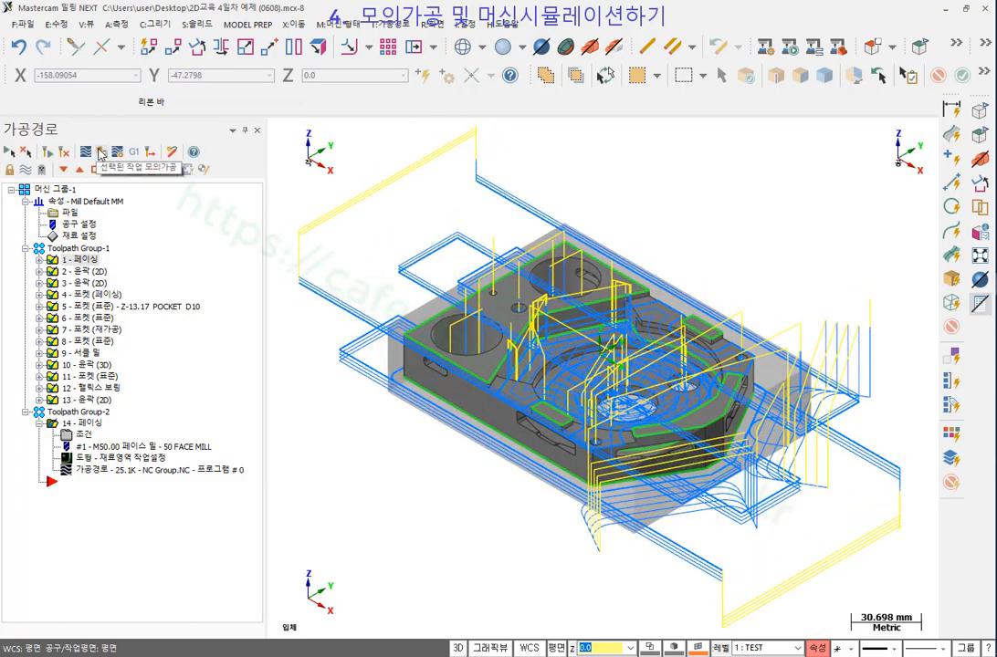
{"action": "left_click", "coordinate": [101, 153]}
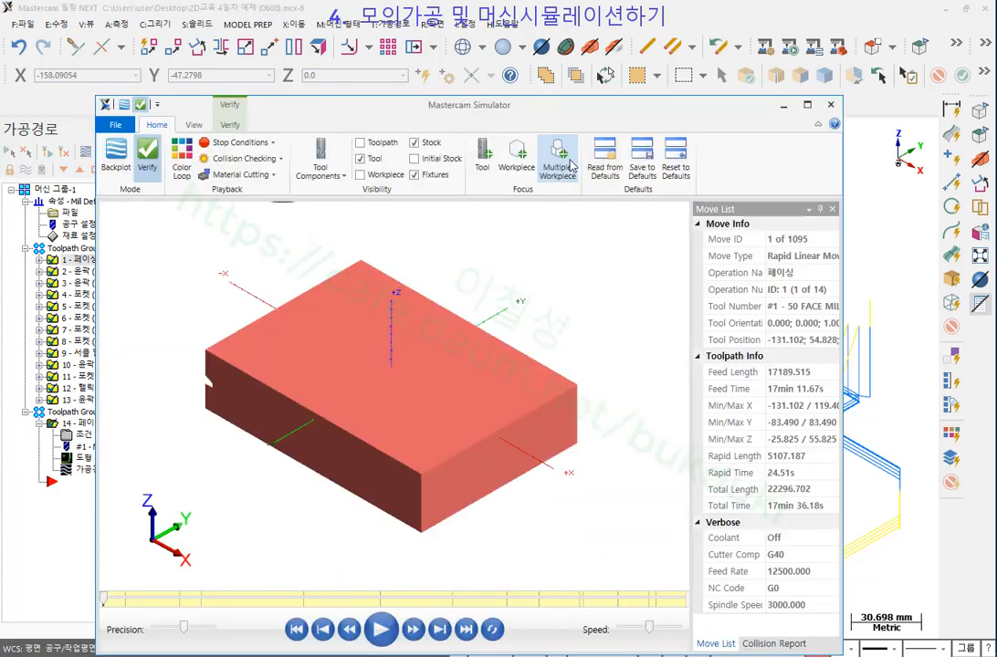
{"action": "left_click", "coordinate": [807, 106]}
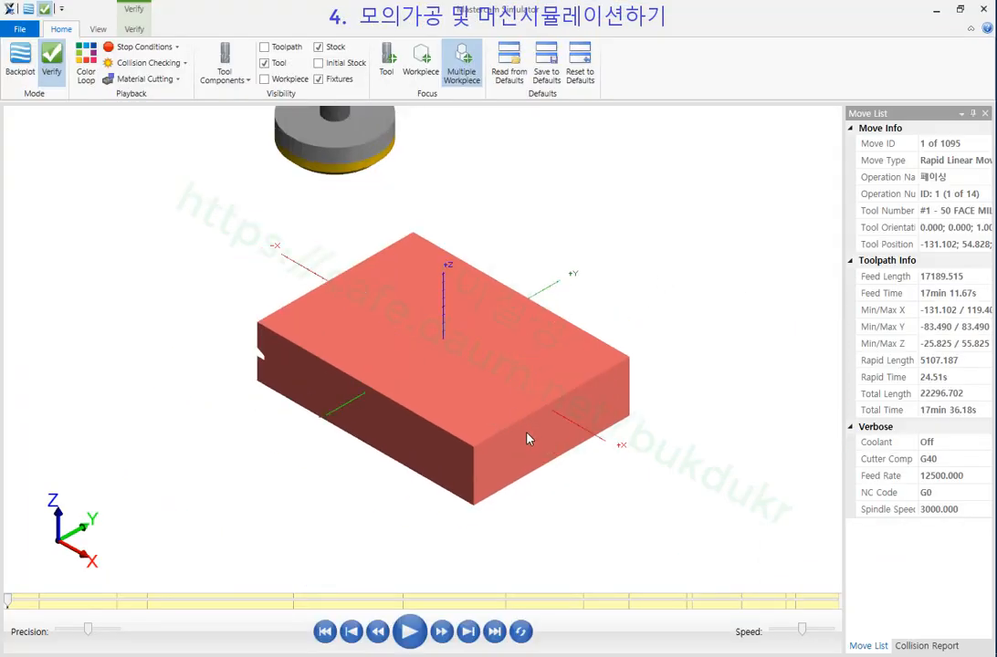
Play all 14 operations with Color Loop on, inspect the finished part, then minimise the Simulator.
{"action": "left_click", "coordinate": [84, 60]}
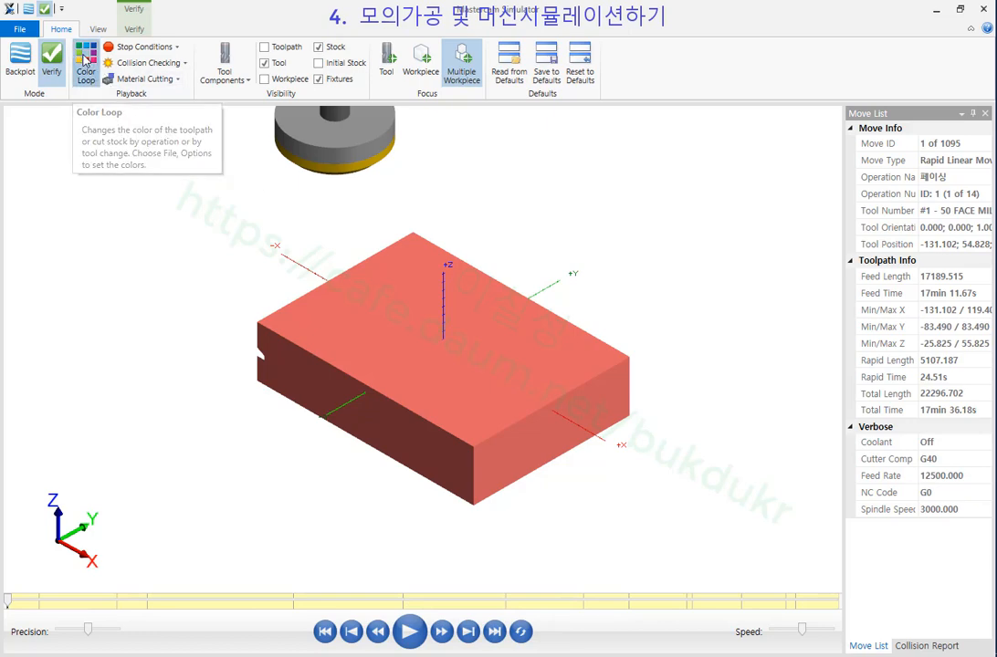
{"action": "left_click", "coordinate": [410, 631]}
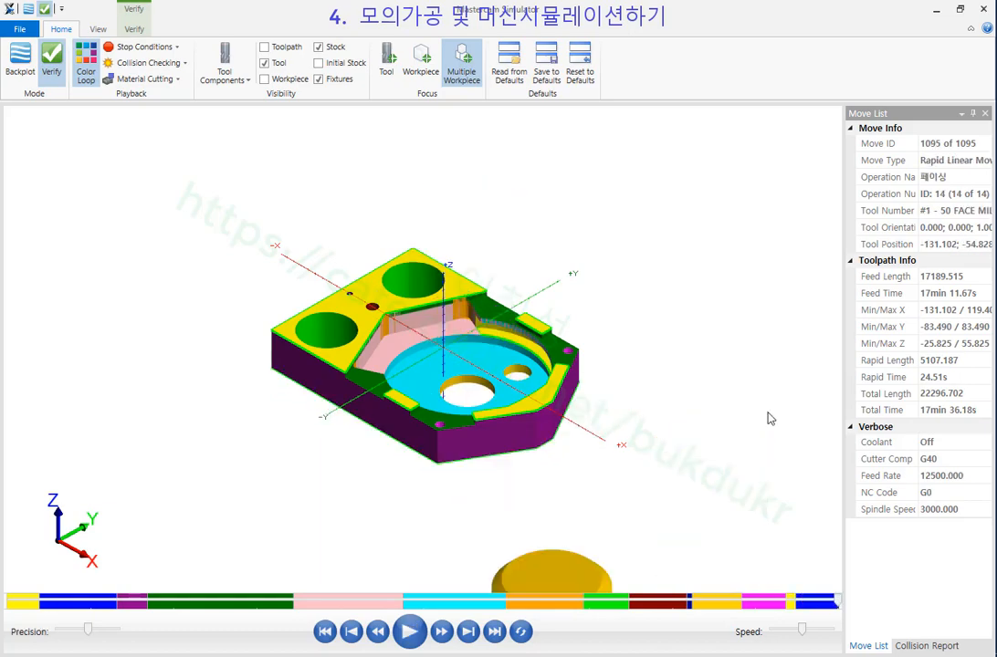
{"action": "scroll", "coordinate": [428, 383], "scroll_direction": "up", "scroll_amount": 4}
{"action": "middle_click_drag", "start_coordinate": [427, 383], "coordinate": [478, 286]}
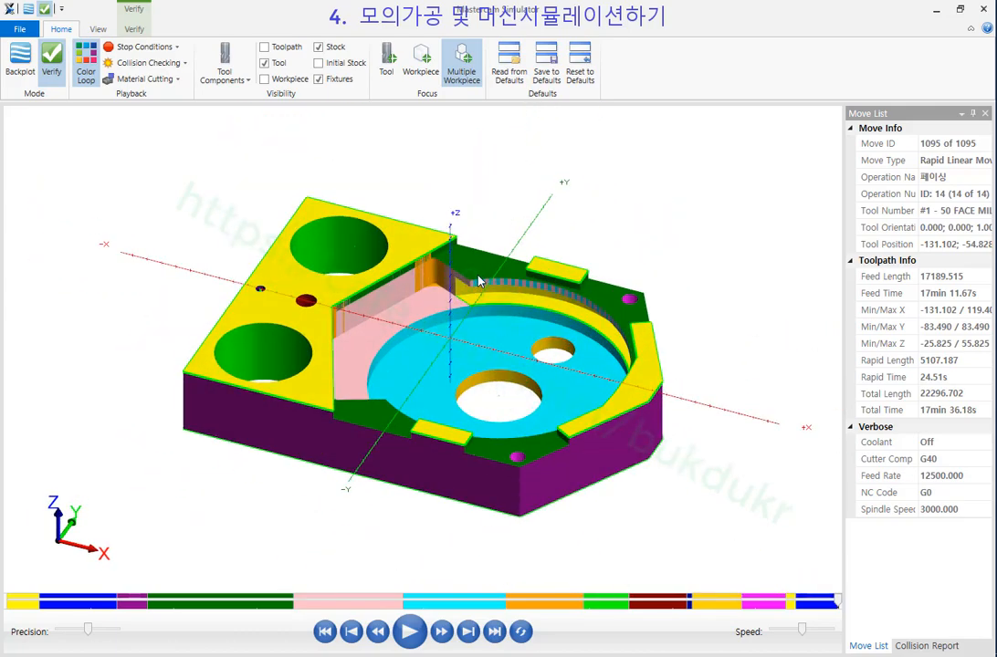
{"action": "left_click", "coordinate": [936, 11]}
{"action": "scroll", "coordinate": [555, 314], "scroll_direction": "down", "scroll_amount": 1}
{"action": "scroll", "coordinate": [554, 314], "scroll_direction": "up", "scroll_amount": 1}
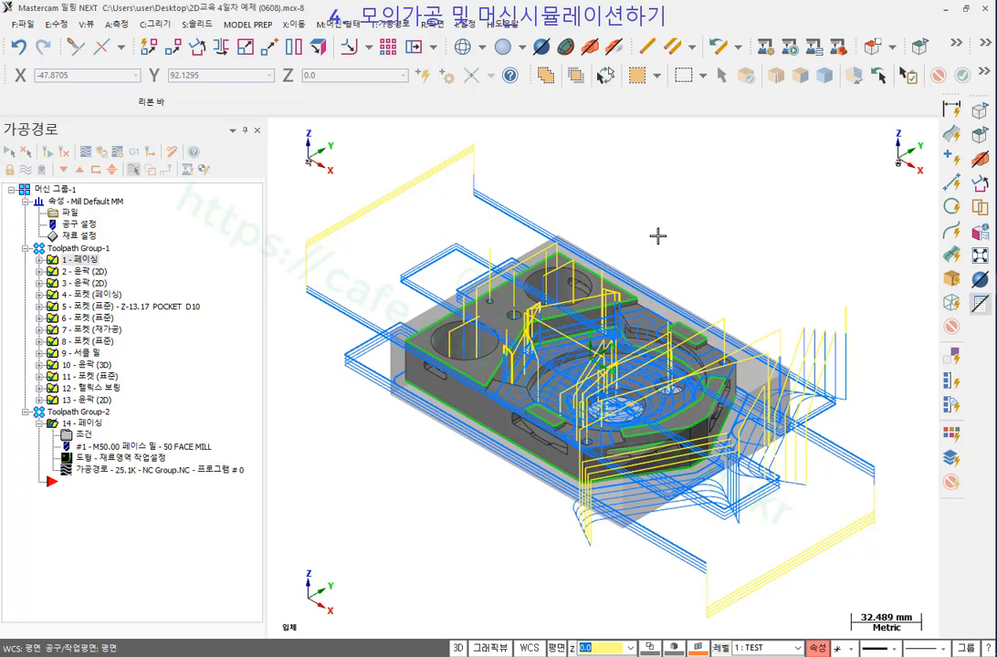
Choose the 9_5XBOSTO_VMCHTBA 5-axis machine in the Machine Simulation startup settings.
{"action": "left_click", "coordinate": [767, 48]}
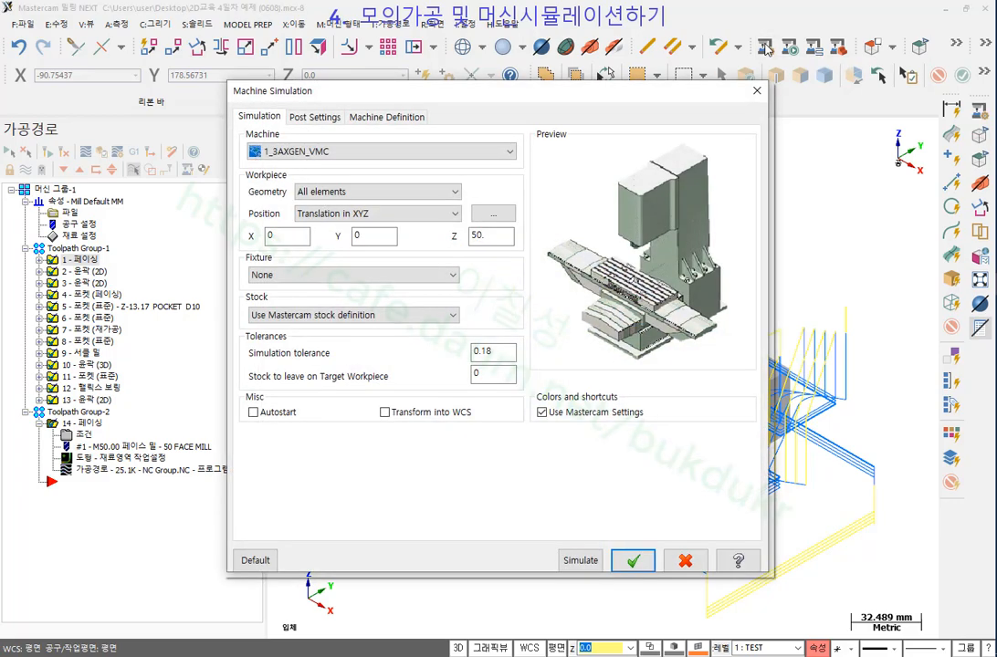
{"action": "left_click_drag", "start_coordinate": [567, 85], "coordinate": [326, 36]}
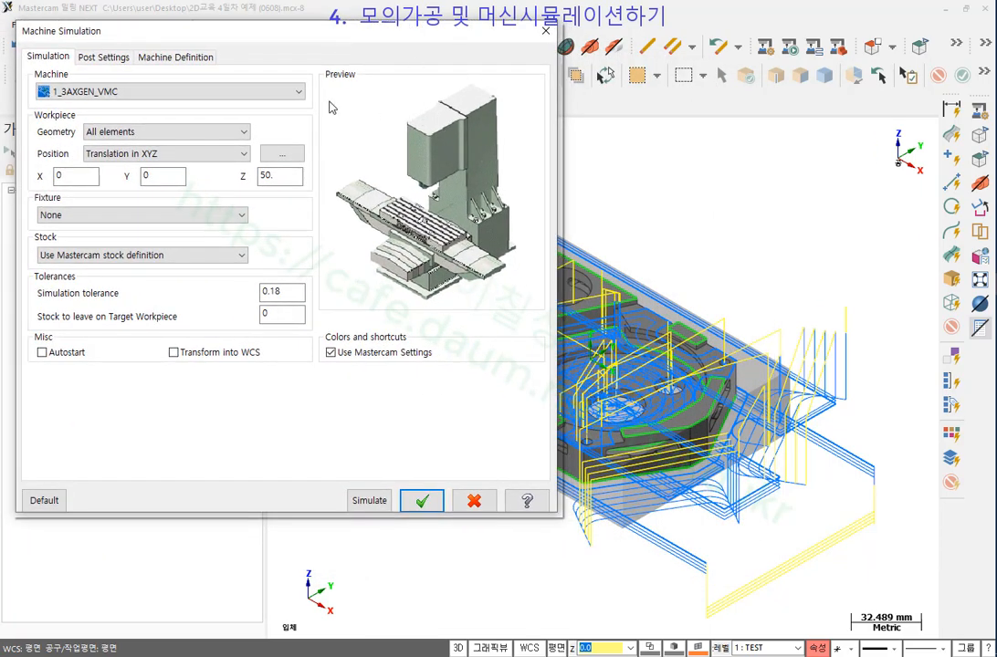
{"action": "left_click", "coordinate": [299, 91]}
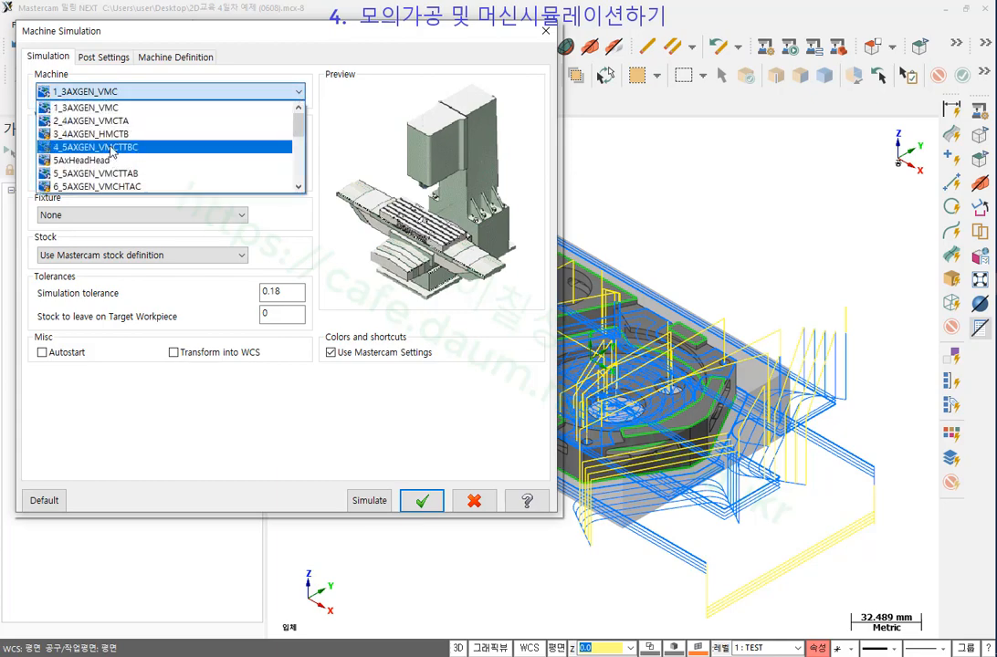
{"action": "left_click", "coordinate": [110, 133]}
{"action": "left_click", "coordinate": [299, 91]}
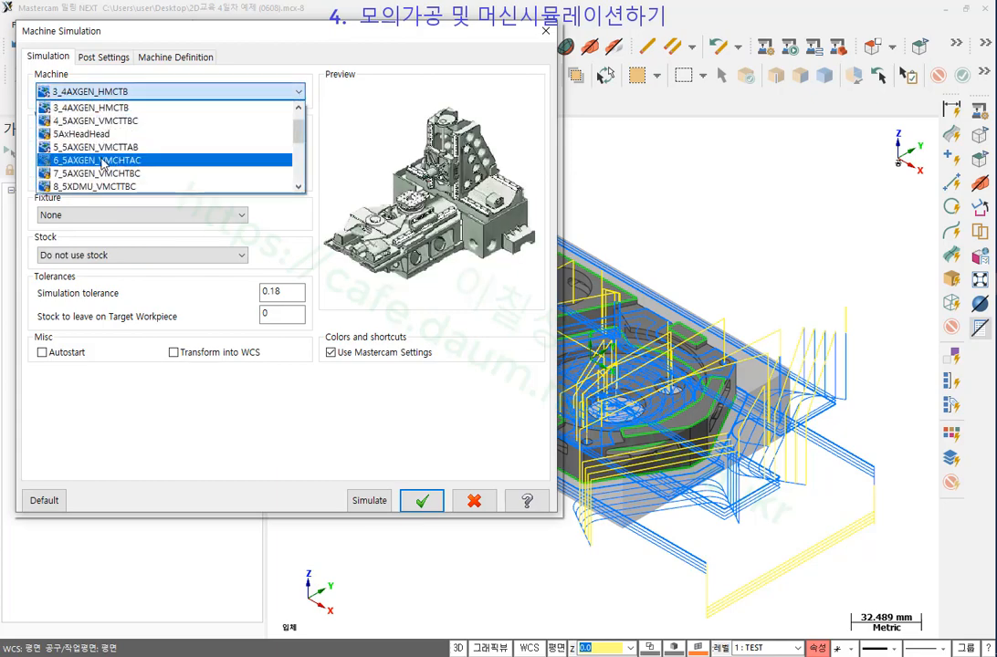
{"action": "left_click", "coordinate": [104, 162]}
{"action": "left_click", "coordinate": [299, 93]}
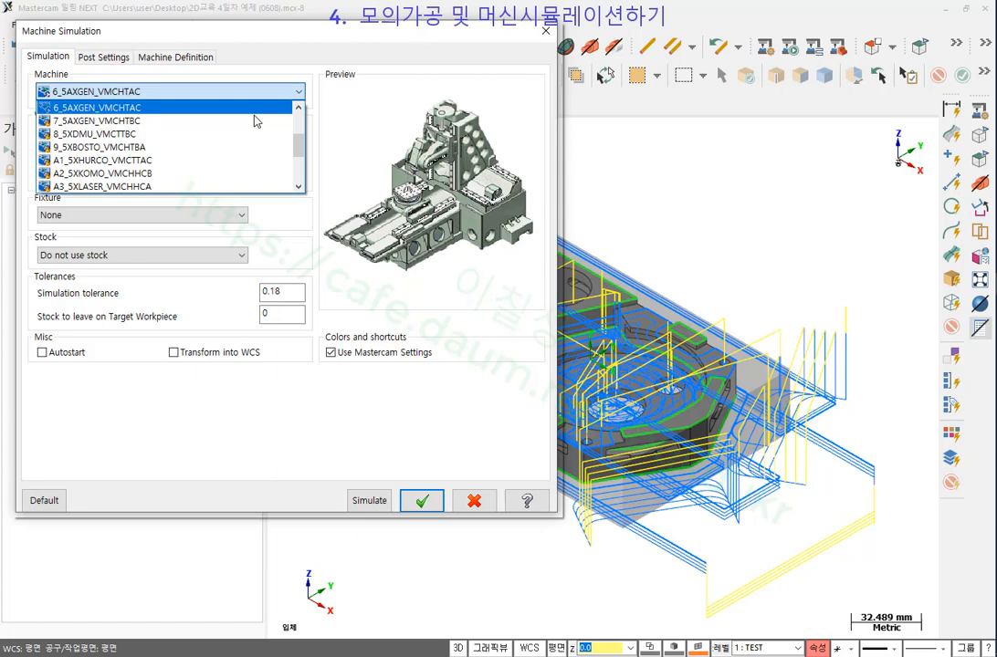
{"action": "left_click", "coordinate": [100, 147]}
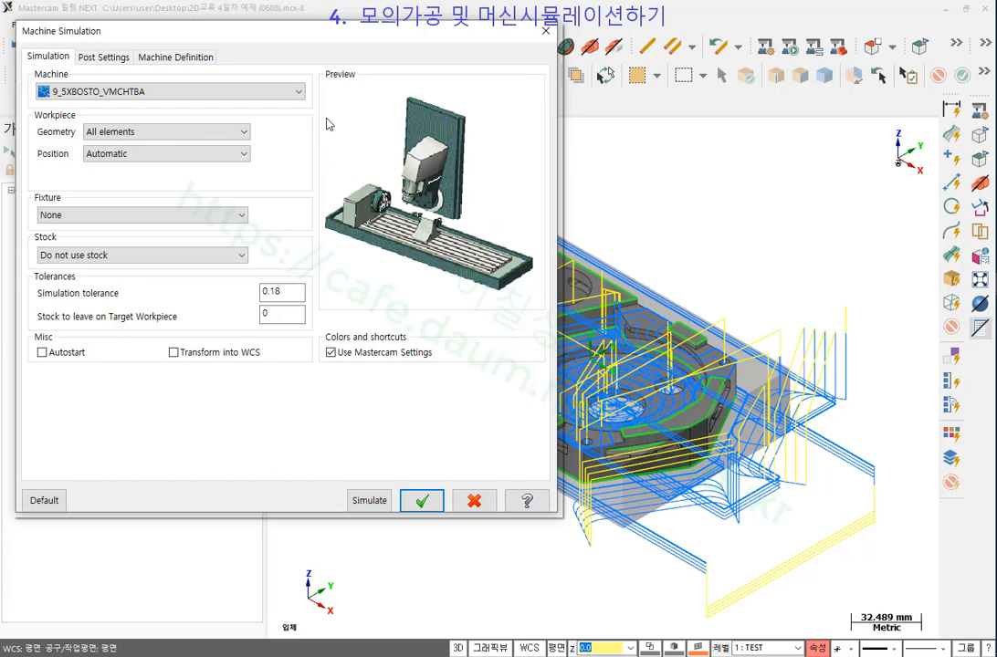
{"action": "left_click", "coordinate": [280, 93]}
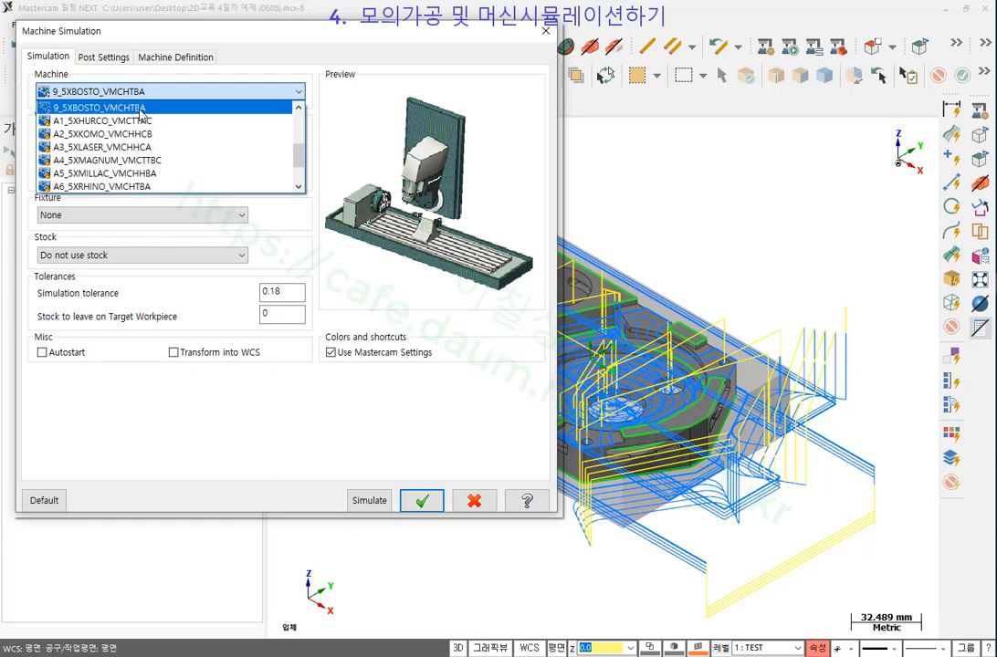
{"action": "left_click", "coordinate": [279, 220]}
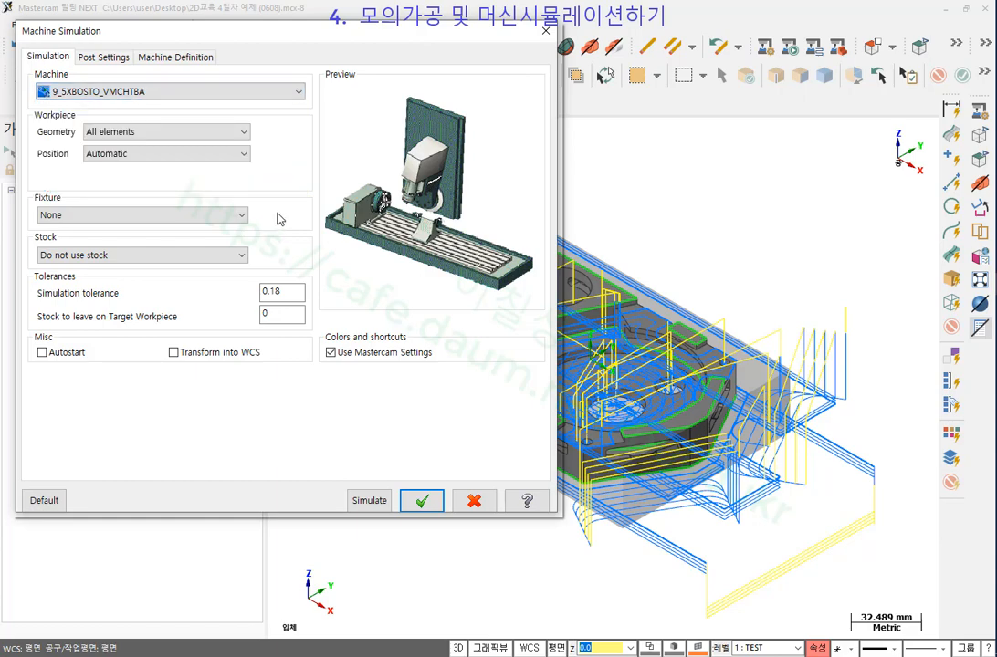
Position the workpiece by Translation in XYZ with an X offset of 300.
{"action": "left_click", "coordinate": [166, 156]}
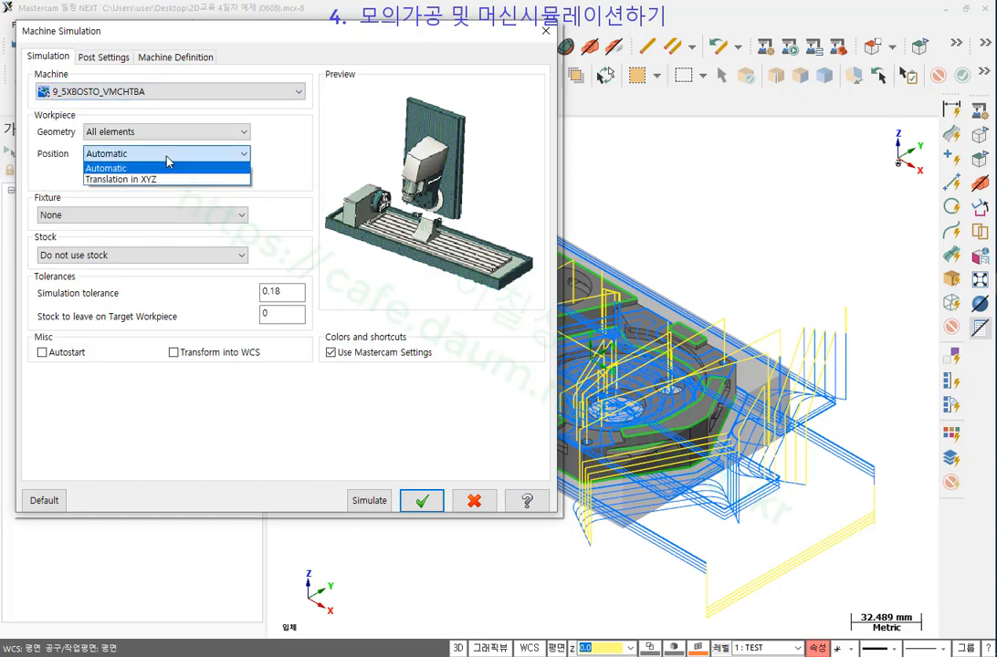
{"action": "left_click", "coordinate": [163, 184]}
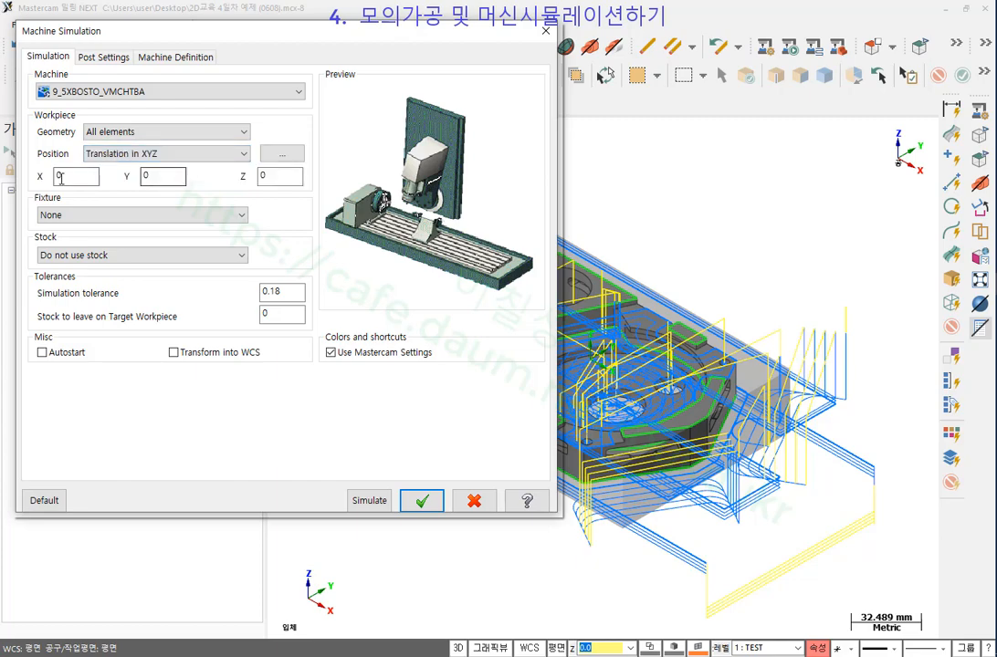
{"action": "left_click_drag", "start_coordinate": [65, 178], "coordinate": [44, 183]}
{"action": "left_click", "coordinate": [162, 178]}
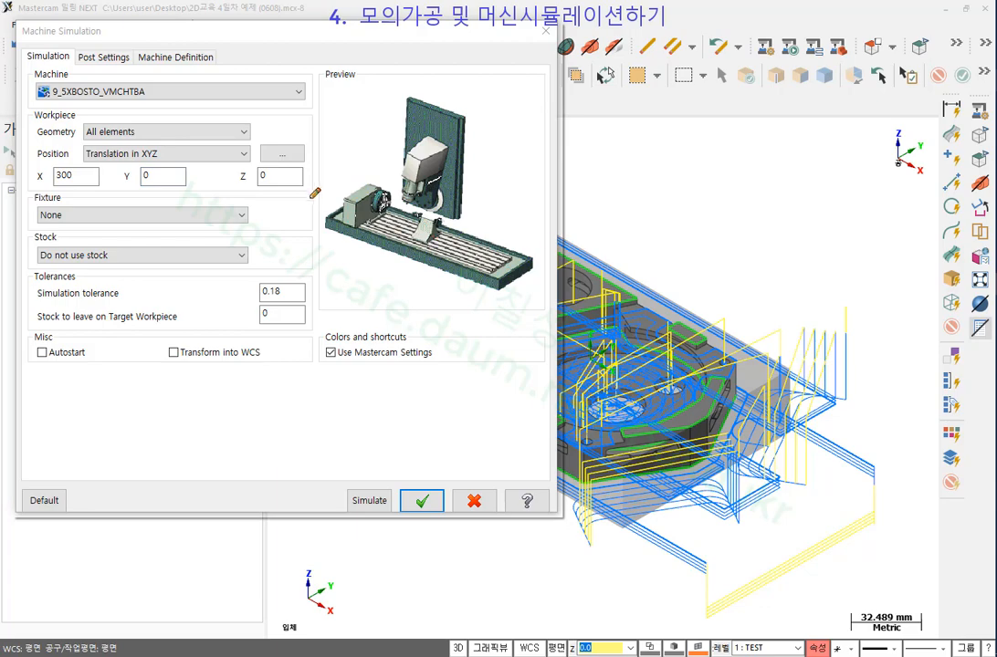
Mark the table direction, the X 300 offset and the stock setting on screen, then clear the marks.
{"action": "mouse_move", "coordinate": [309, 195]}
{"action": "left_mouse_down"}
{"action": "mouse_move", "coordinate": [459, 229]}
{"action": "mouse_move", "coordinate": [551, 270]}
{"action": "mouse_move", "coordinate": [490, 299]}
{"action": "left_mouse_up"}
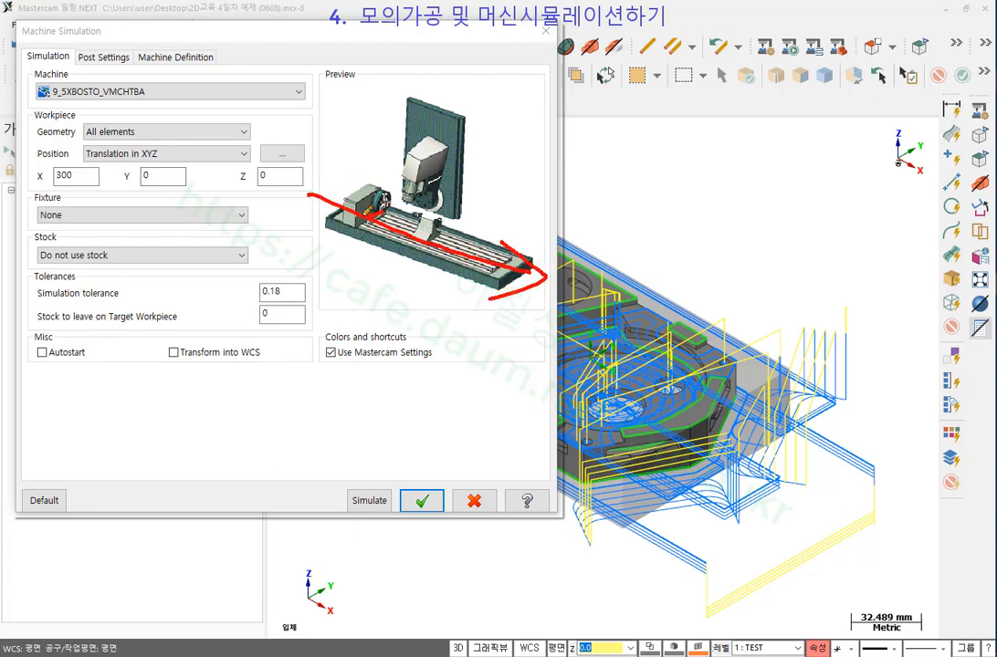
{"action": "left_click_drag", "start_coordinate": [370, 186], "coordinate": [381, 193]}
{"action": "left_click_drag", "start_coordinate": [520, 238], "coordinate": [507, 298]}
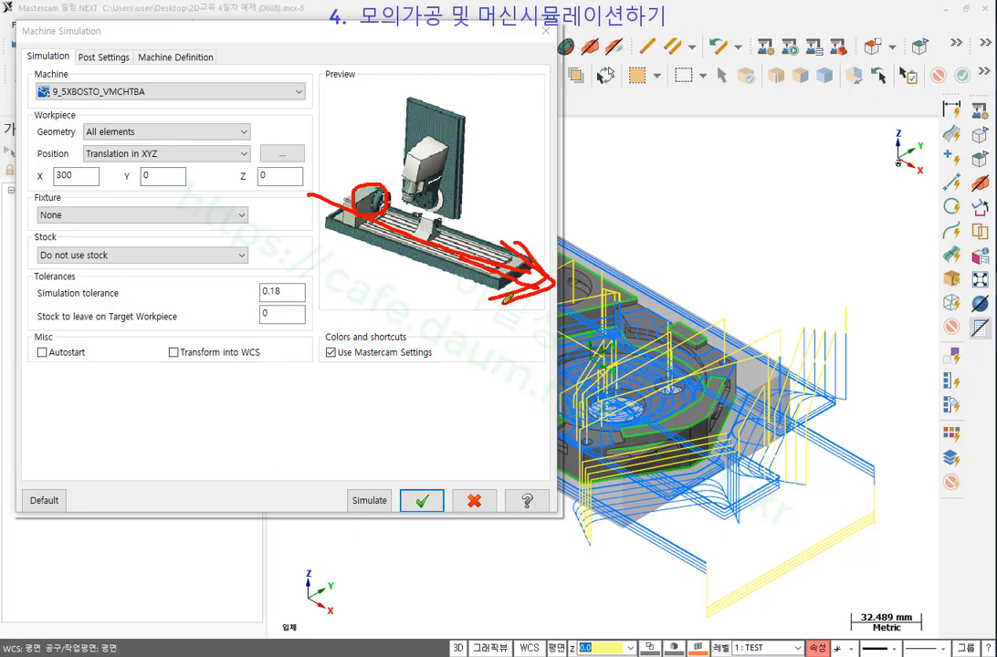
{"action": "mouse_move", "coordinate": [91, 168]}
{"action": "left_mouse_down"}
{"action": "mouse_move", "coordinate": [55, 164]}
{"action": "mouse_move", "coordinate": [60, 131]}
{"action": "mouse_move", "coordinate": [103, 182]}
{"action": "left_mouse_up"}
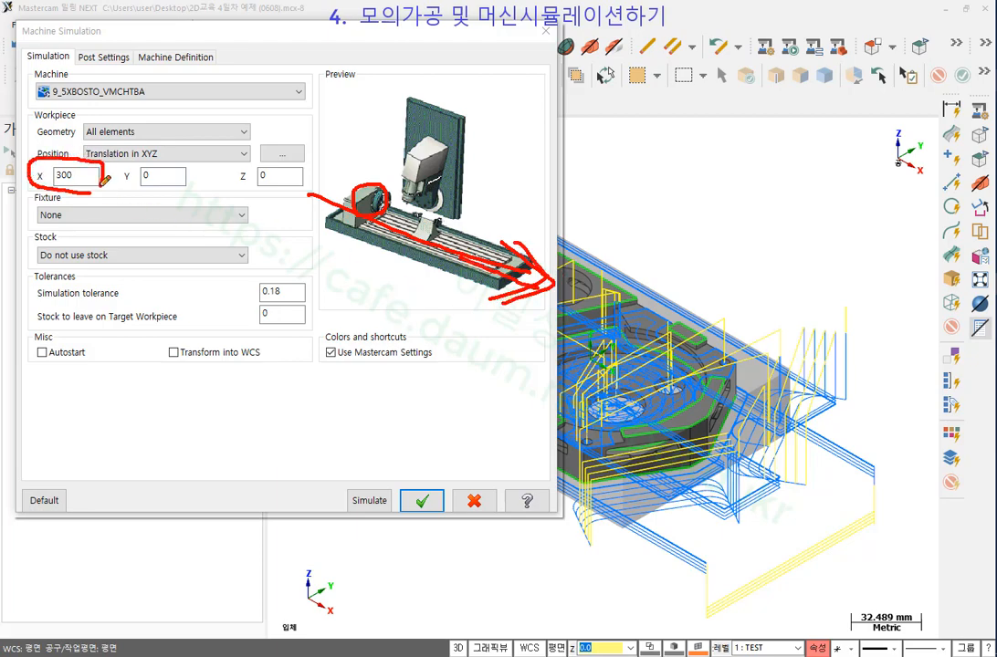
{"action": "mouse_move", "coordinate": [35, 266]}
{"action": "left_mouse_down"}
{"action": "mouse_move", "coordinate": [249, 253]}
{"action": "mouse_move", "coordinate": [219, 230]}
{"action": "mouse_move", "coordinate": [25, 230]}
{"action": "left_mouse_up"}
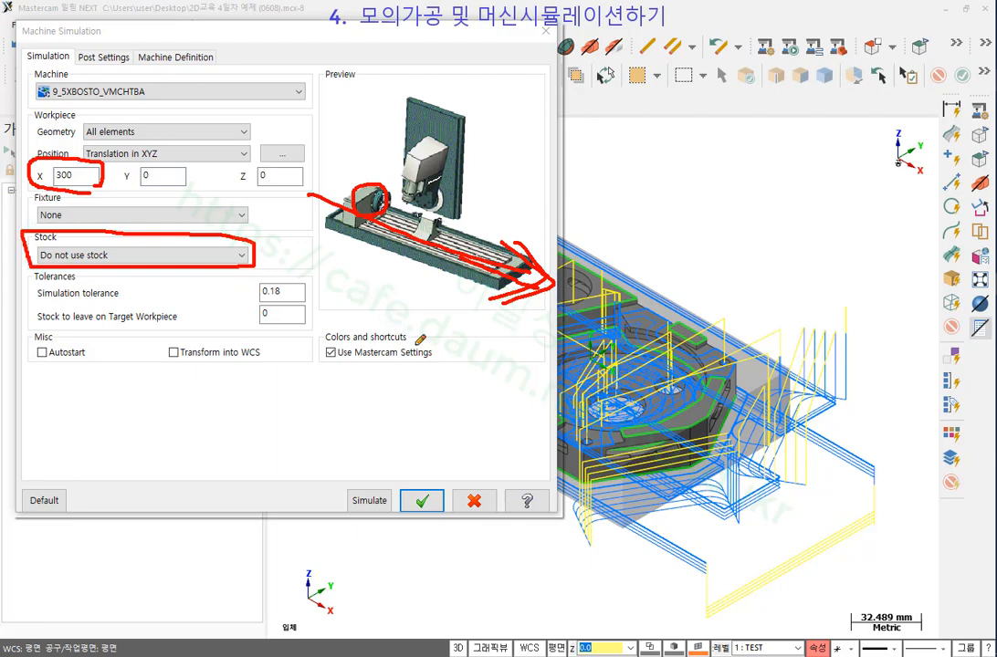
{"action": "right_click", "coordinate": [401, 346]}
{"action": "left_click", "coordinate": [413, 498]}
Use the Mastercam stock definition as stock and launch the machine simulation.
{"action": "left_click", "coordinate": [96, 256]}
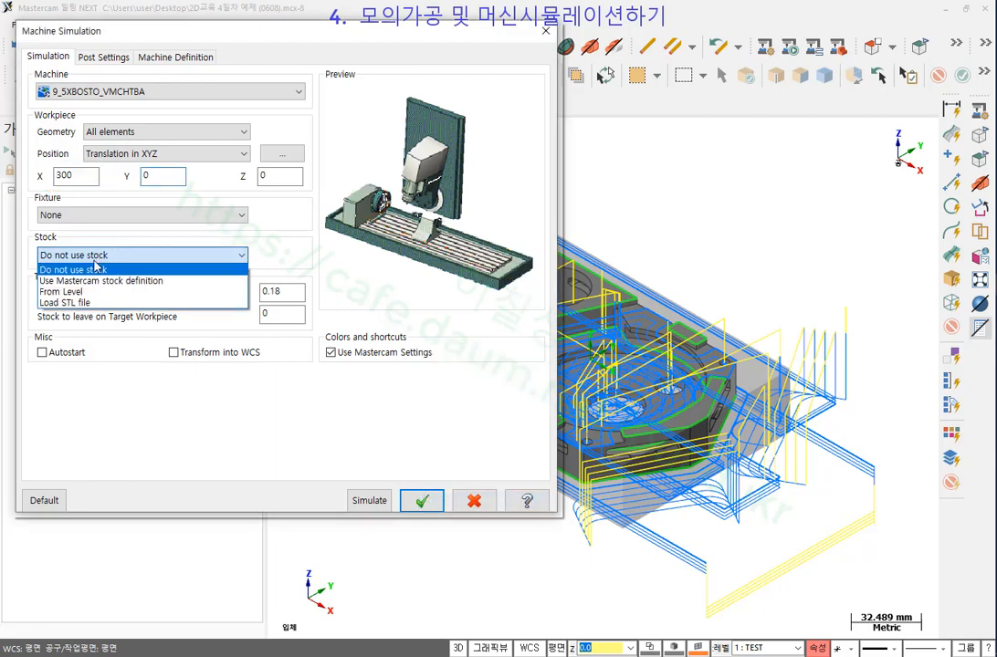
{"action": "left_click", "coordinate": [73, 280]}
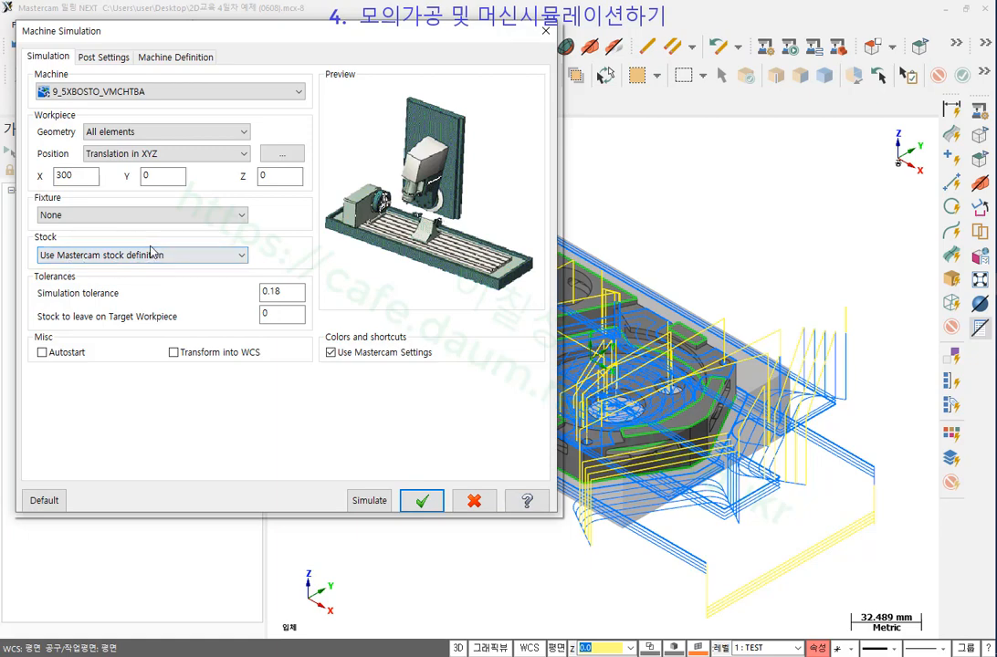
{"action": "left_click", "coordinate": [370, 504]}
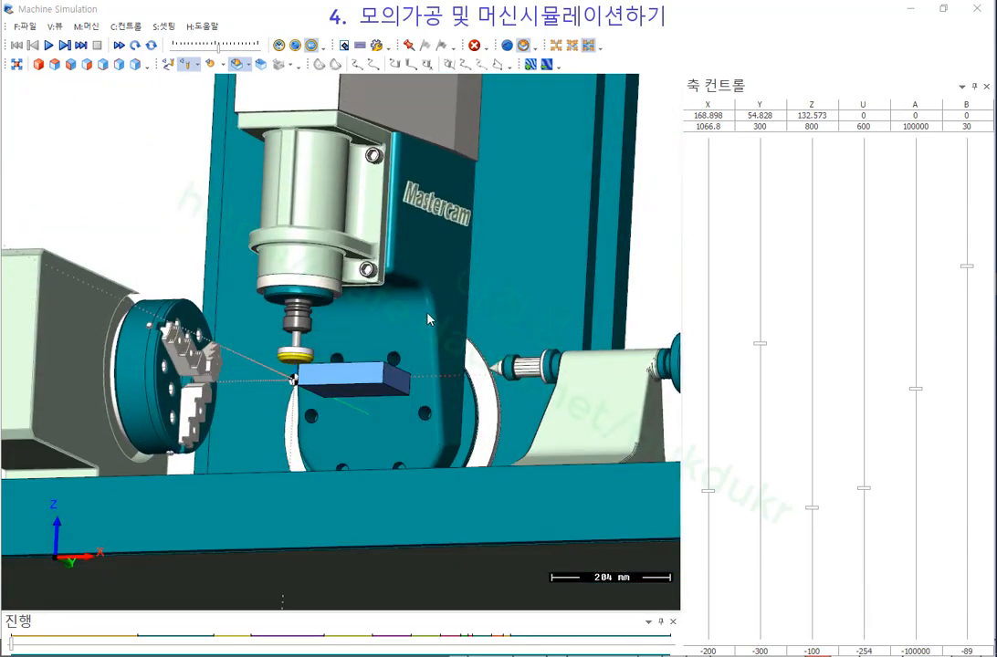
Tilt and zoom the machine view down onto the stock, then play the machining simulation.
{"action": "middle_click_drag", "start_coordinate": [427, 313], "coordinate": [414, 365]}
{"action": "scroll", "coordinate": [281, 342], "scroll_direction": "up", "scroll_amount": 1}
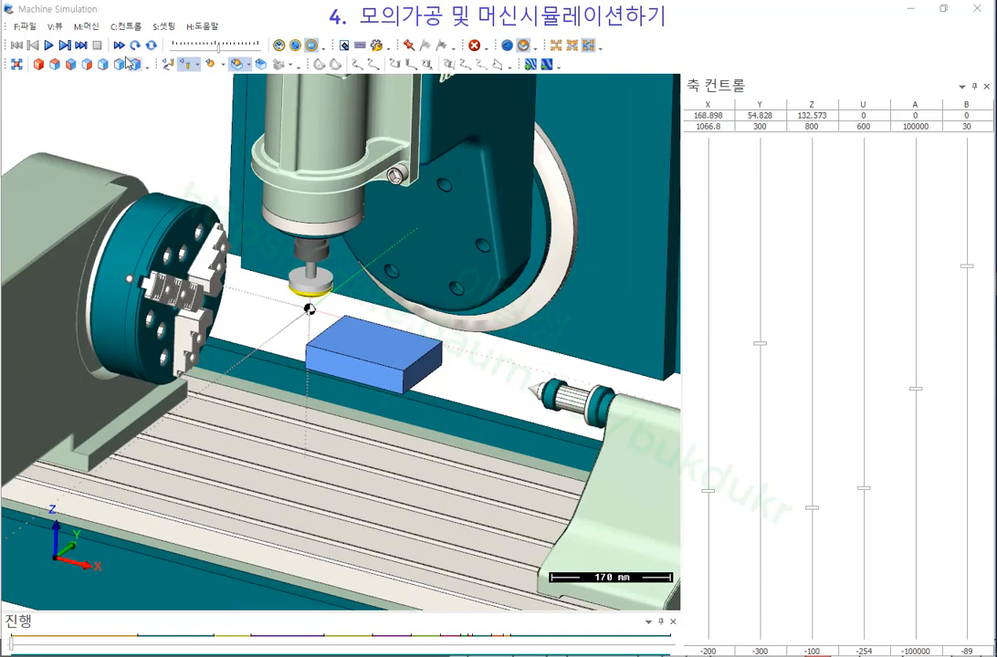
{"action": "left_click", "coordinate": [49, 45]}
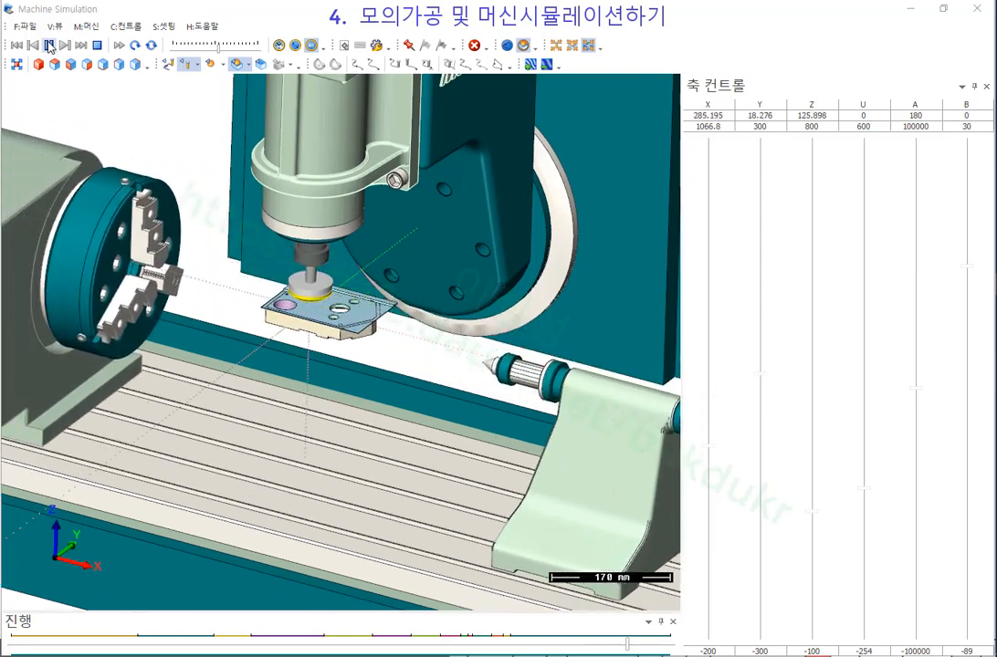
Stop the run, show toolpaths, zoom out, and turn the A axis from 180 to 148.15.
{"action": "left_click", "coordinate": [50, 45]}
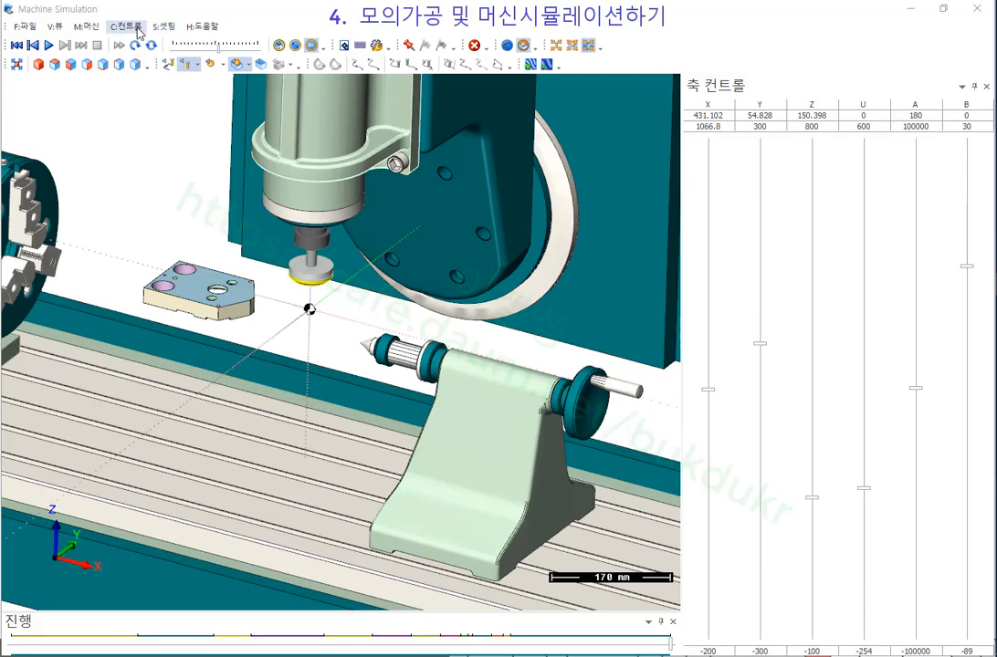
{"action": "left_click", "coordinate": [168, 65]}
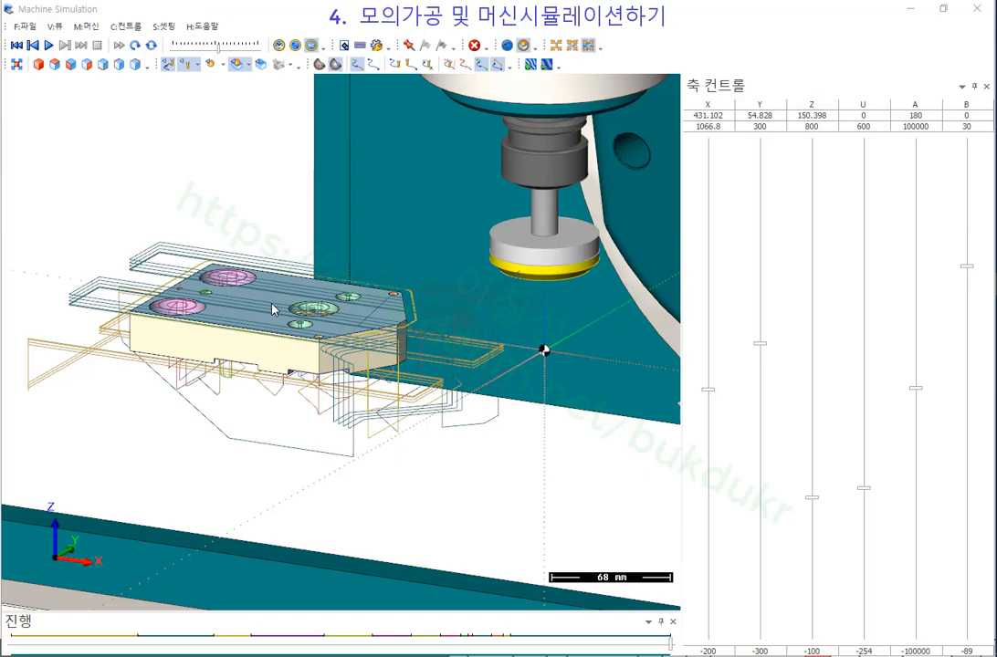
{"action": "scroll", "coordinate": [381, 297], "scroll_direction": "down", "scroll_amount": 3}
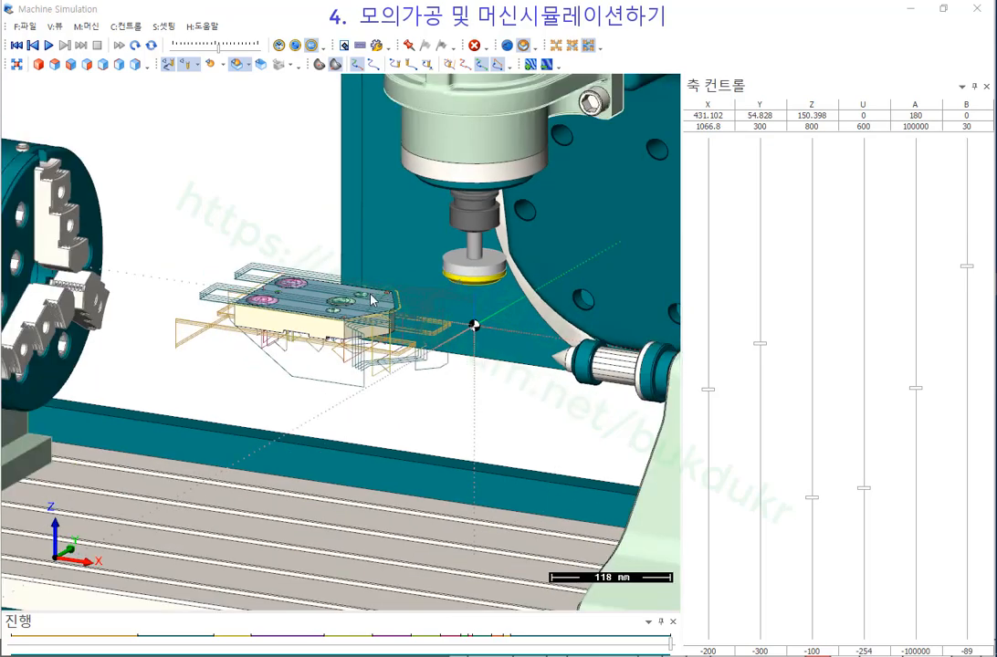
{"action": "scroll", "coordinate": [405, 309], "scroll_direction": "down", "scroll_amount": 3}
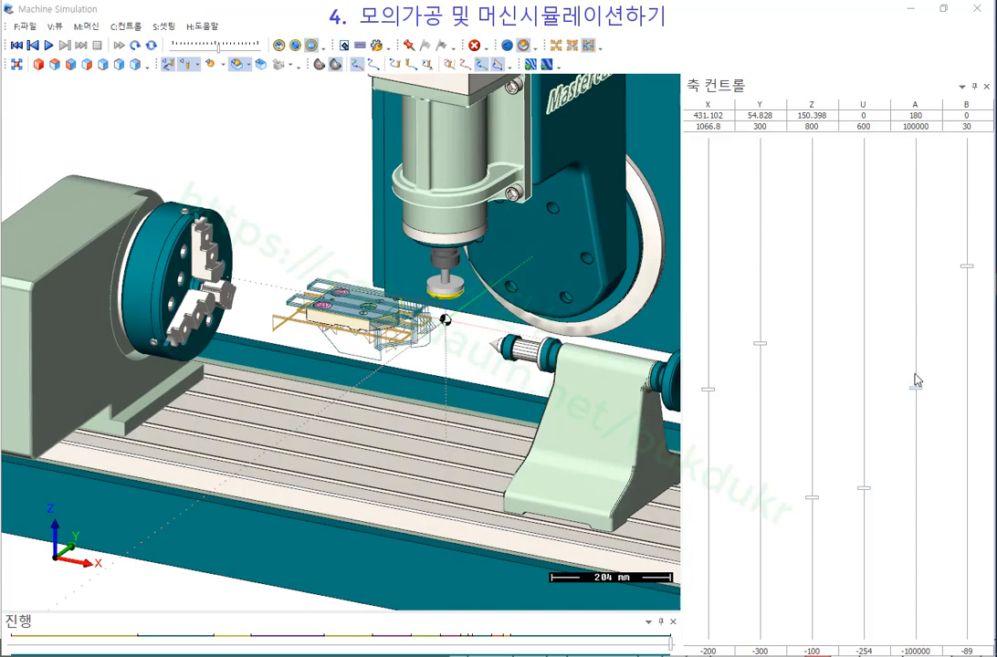
{"action": "mouse_move", "coordinate": [916, 392]}
{"action": "left_mouse_down"}
{"action": "mouse_move", "coordinate": [917, 384]}
{"action": "mouse_move", "coordinate": [918, 392]}
{"action": "left_mouse_up"}
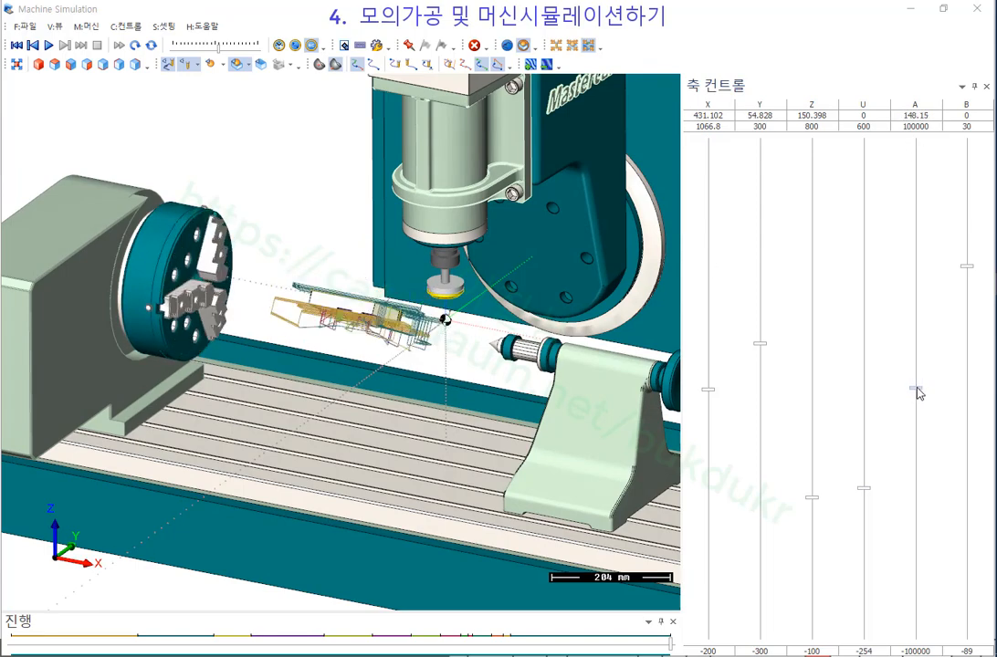
Tilt the spindle head on the B axis and step the A axis to turn the part.
{"action": "left_click", "coordinate": [973, 263]}
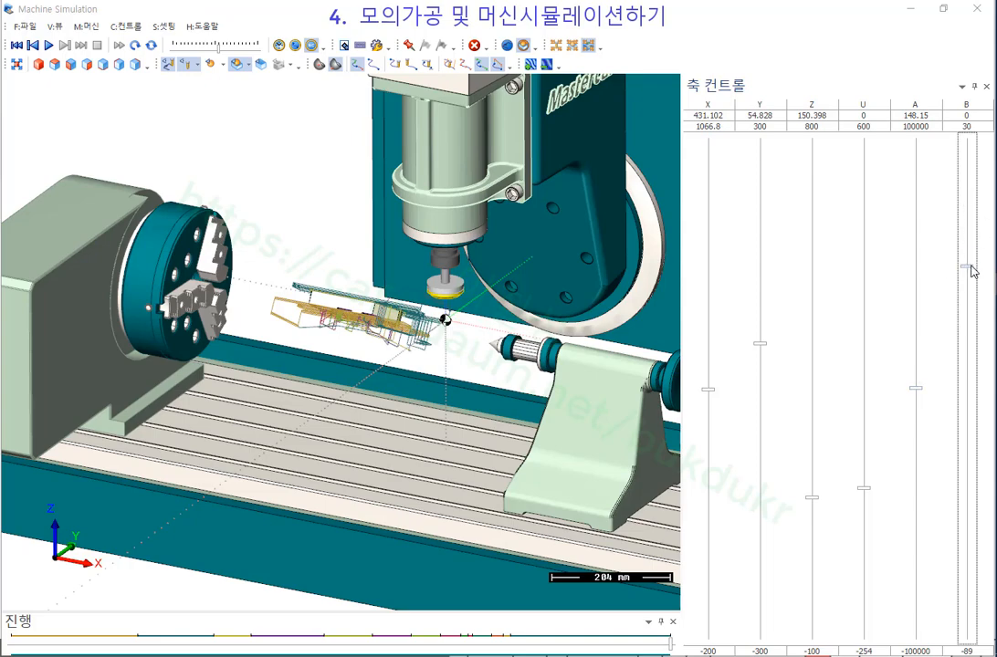
{"action": "mouse_move", "coordinate": [974, 272]}
{"action": "left_mouse_down"}
{"action": "mouse_move", "coordinate": [990, 385]}
{"action": "mouse_move", "coordinate": [980, 264]}
{"action": "mouse_move", "coordinate": [952, 162]}
{"action": "mouse_move", "coordinate": [975, 280]}
{"action": "left_mouse_up"}
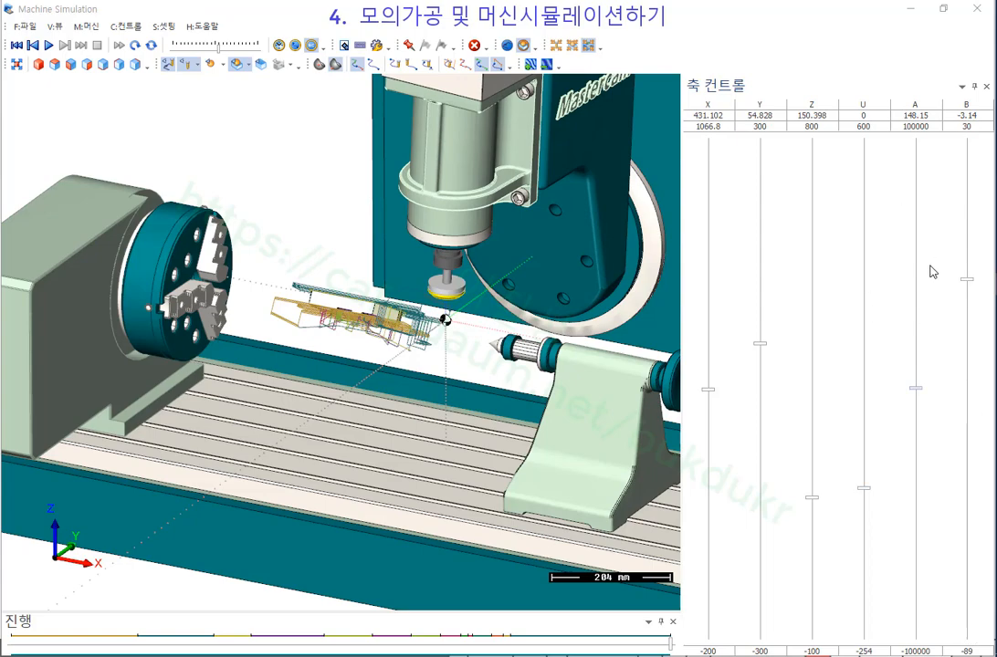
{"action": "left_click", "coordinate": [920, 294]}
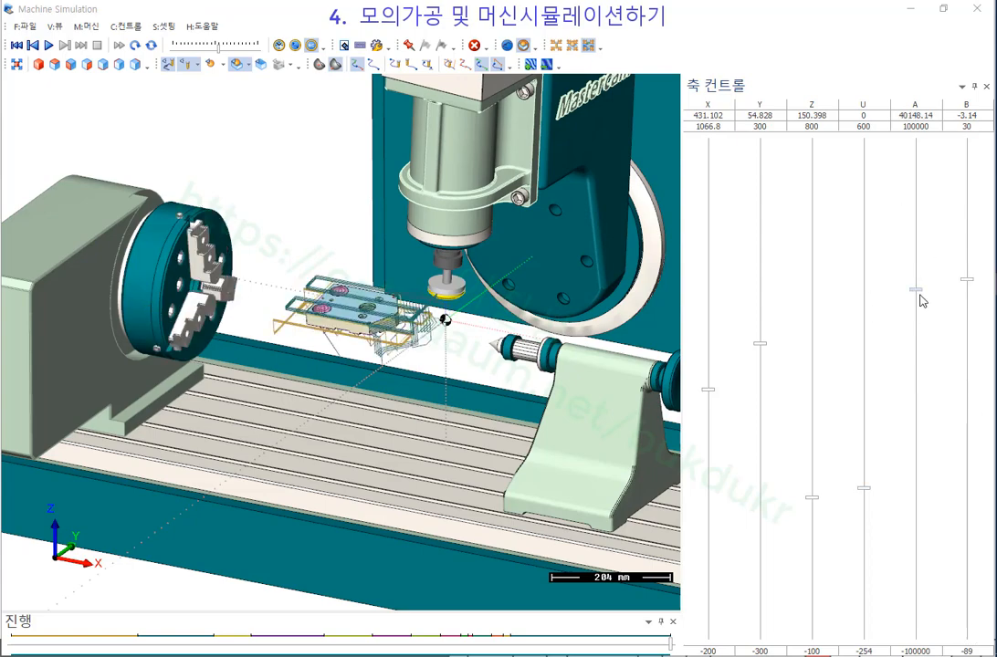
{"action": "left_click", "coordinate": [925, 413]}
Orbit and zoom the machine view to an oblique look at the part's pockets.
{"action": "scroll", "coordinate": [358, 299], "scroll_direction": "up", "scroll_amount": 4}
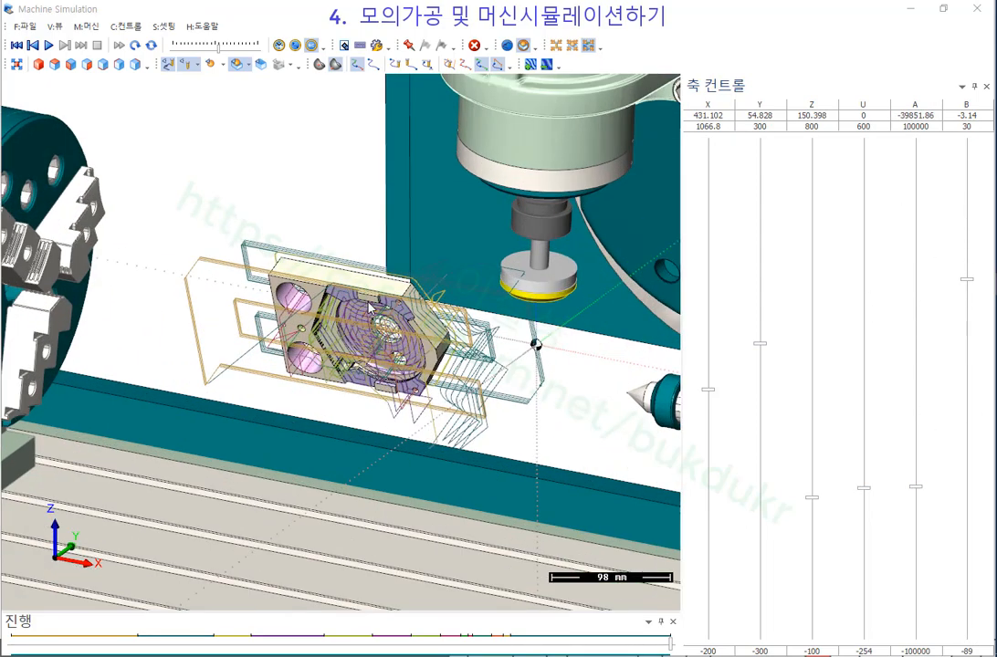
{"action": "middle_click_drag", "start_coordinate": [358, 300], "coordinate": [383, 283]}
{"action": "scroll", "coordinate": [384, 282], "scroll_direction": "down", "scroll_amount": 5}
{"action": "middle_click_drag", "start_coordinate": [398, 228], "coordinate": [378, 238]}
{"action": "scroll", "coordinate": [335, 331], "scroll_direction": "up", "scroll_amount": 3}
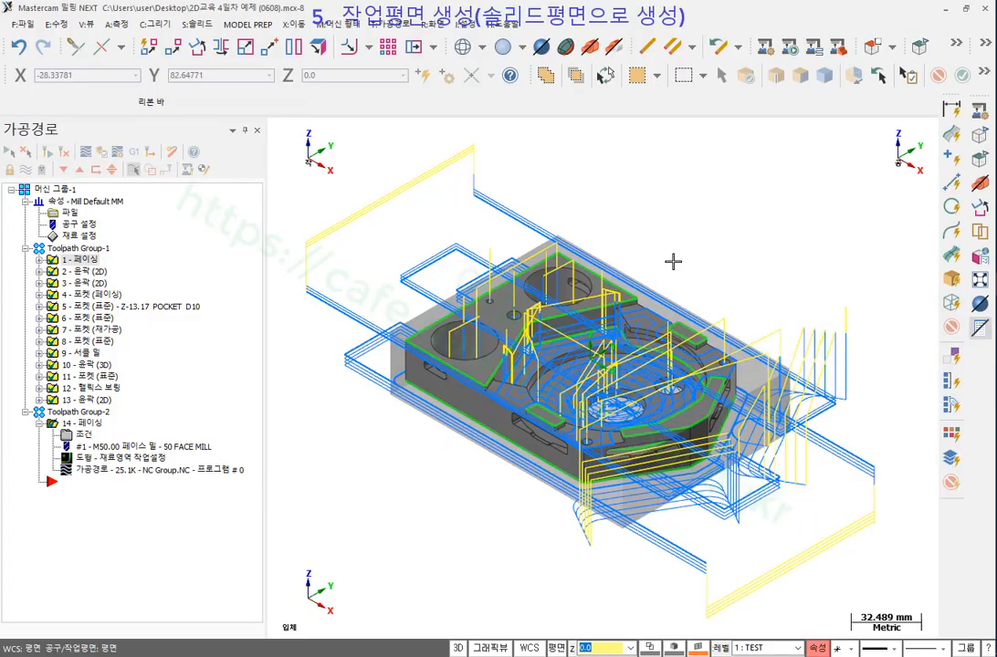
{"action": "middle_click_drag", "start_coordinate": [672, 260], "coordinate": [661, 253]}
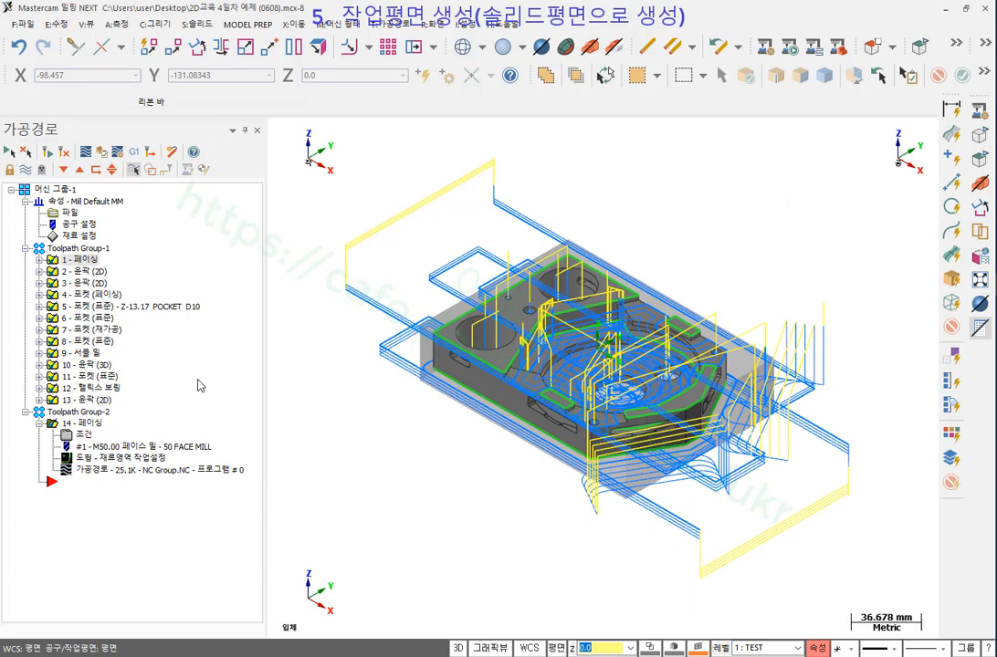
Hide the toolpath lines and the transparent stock block.
{"action": "left_click", "coordinate": [28, 169]}
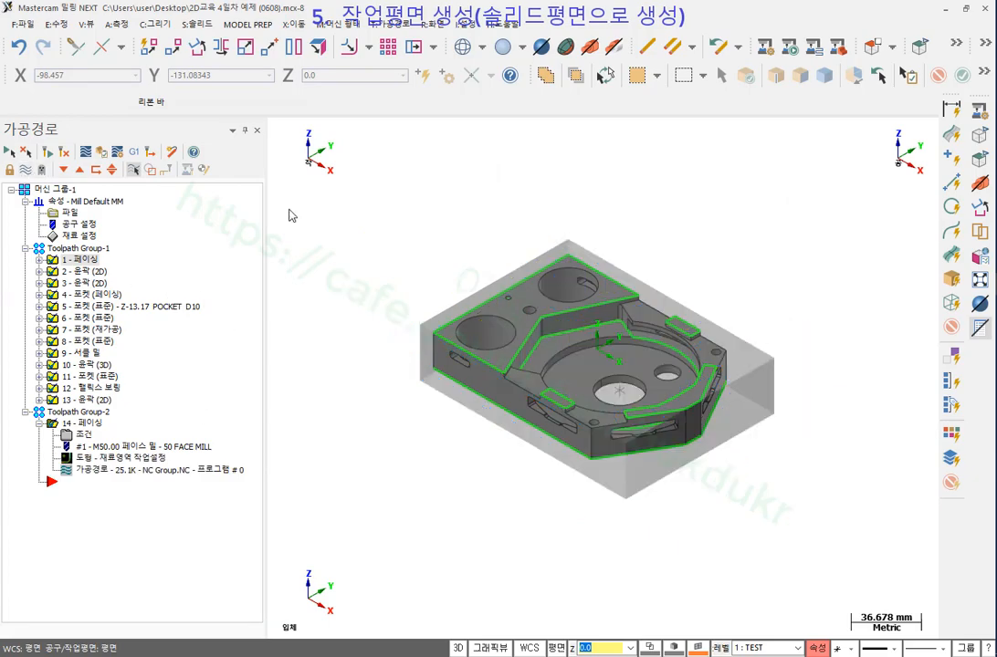
{"action": "scroll", "coordinate": [701, 322], "scroll_direction": "up", "scroll_amount": 3}
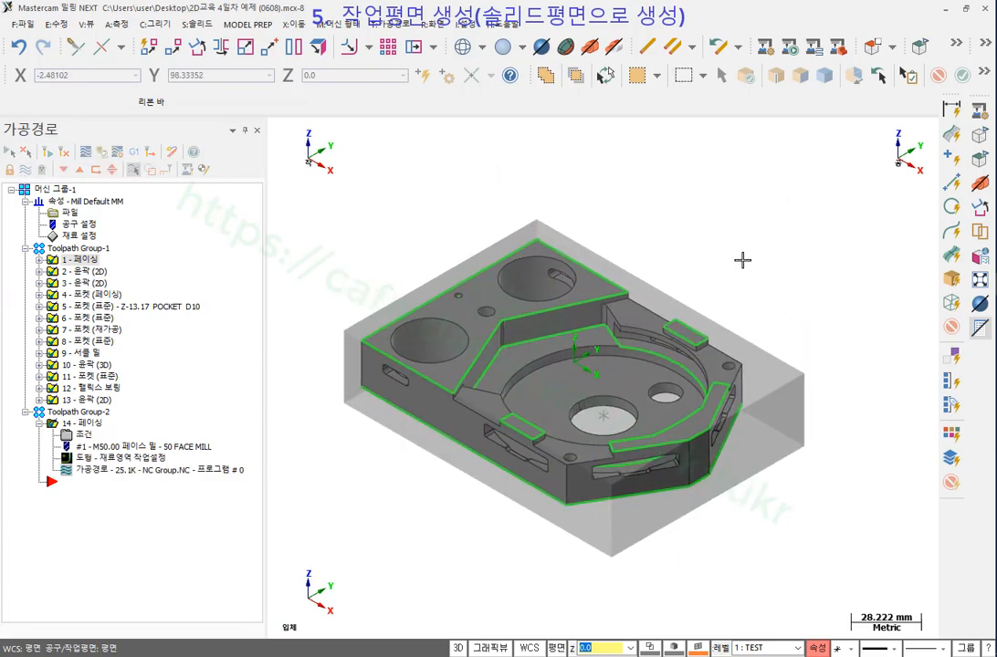
{"action": "scroll", "coordinate": [454, 452], "scroll_direction": "up", "scroll_amount": 3}
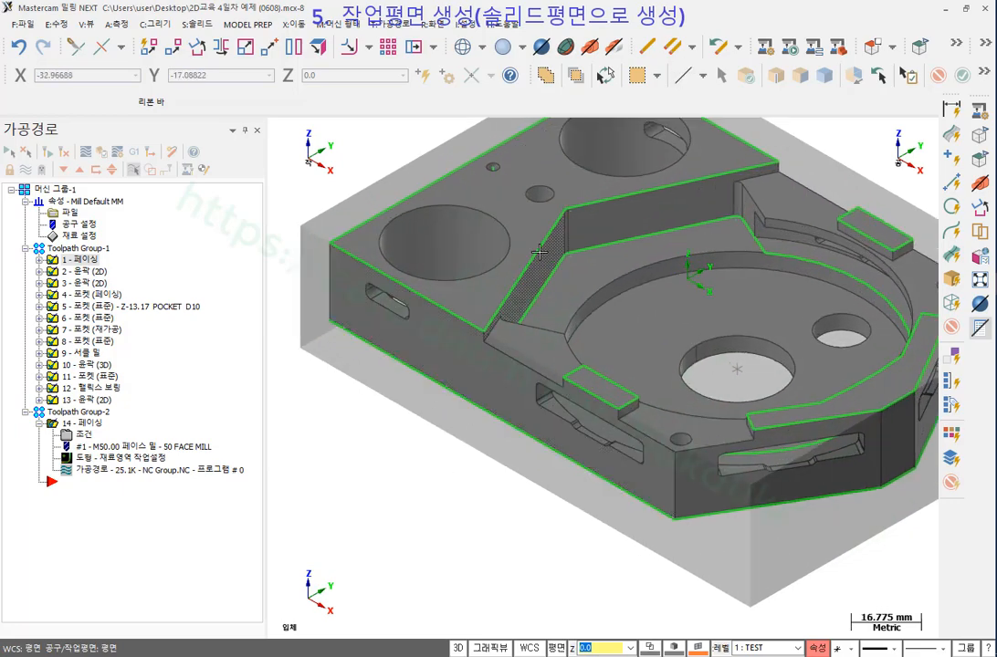
{"action": "left_click", "coordinate": [612, 50]}
{"action": "scroll", "coordinate": [496, 454], "scroll_direction": "down", "scroll_amount": 2}
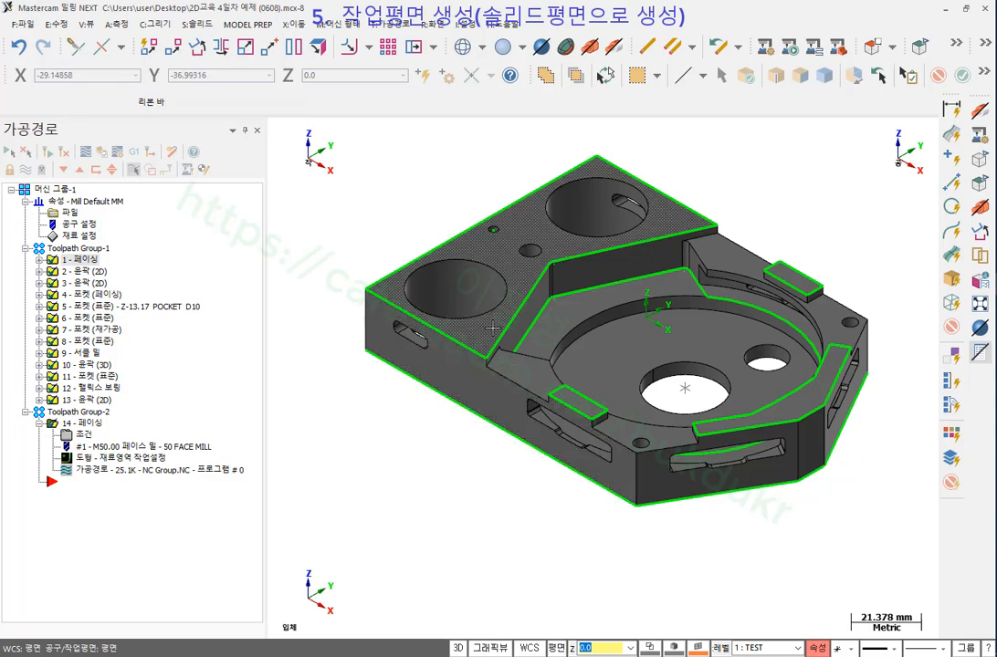
Switch to the Front (WCS) view, mark the two side slots, clear the marks, and orbit to an angled view.
{"action": "right_click", "coordinate": [415, 161]}
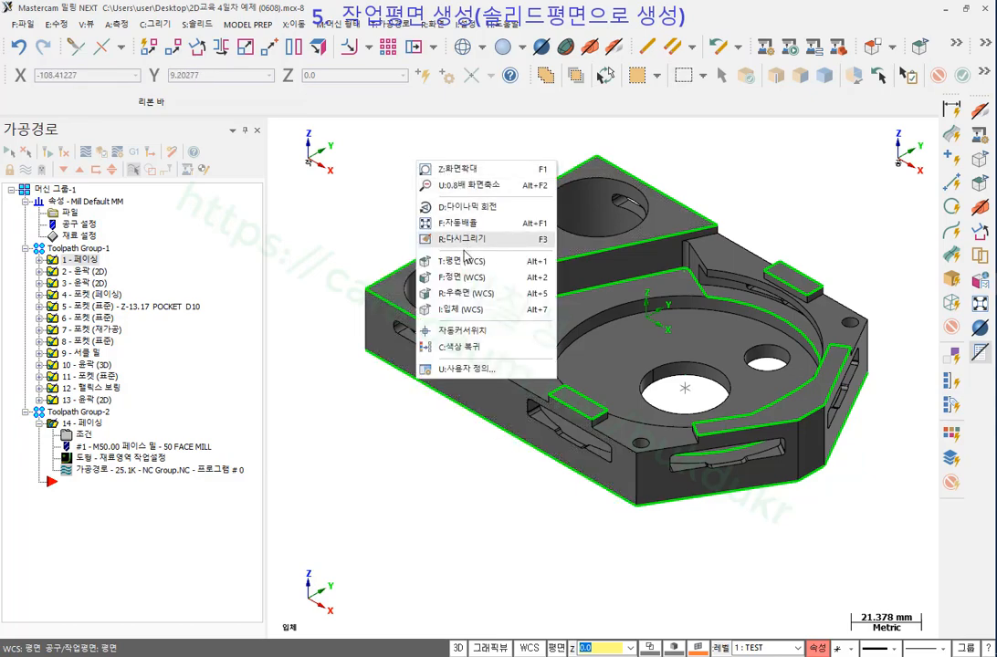
{"action": "left_click", "coordinate": [461, 277]}
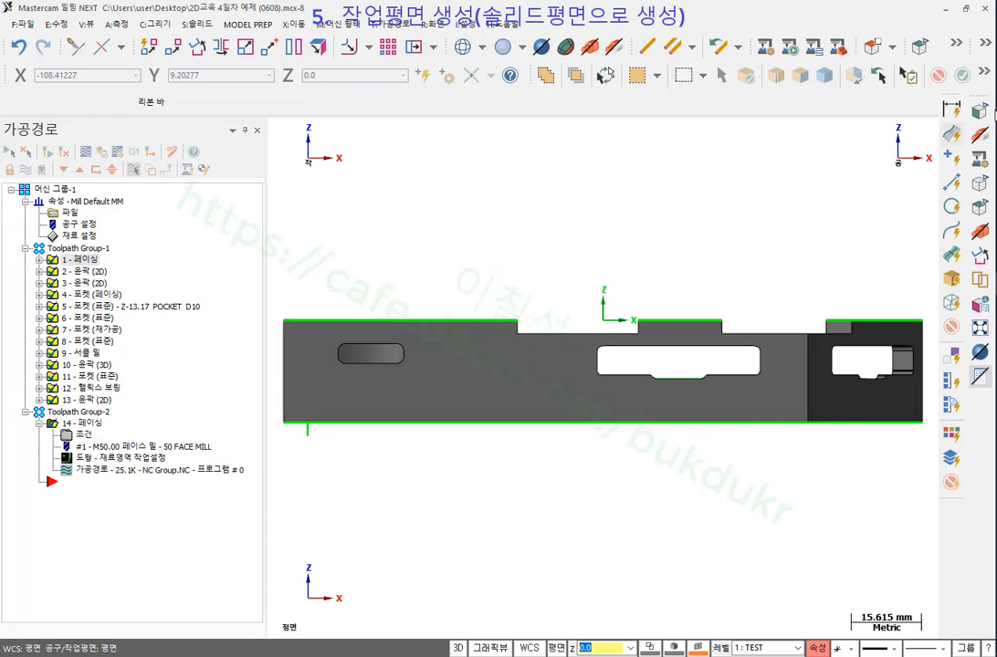
{"action": "mouse_move", "coordinate": [382, 372]}
{"action": "left_mouse_down"}
{"action": "mouse_move", "coordinate": [329, 345]}
{"action": "mouse_move", "coordinate": [377, 369]}
{"action": "left_mouse_up"}
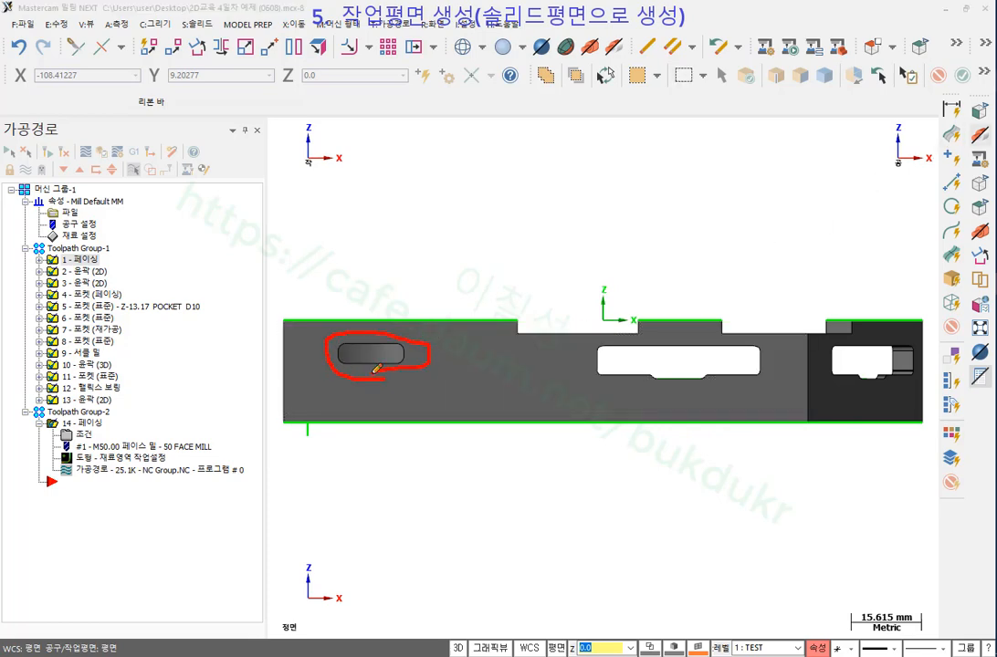
{"action": "mouse_move", "coordinate": [720, 387]}
{"action": "left_mouse_down"}
{"action": "mouse_move", "coordinate": [591, 358]}
{"action": "mouse_move", "coordinate": [639, 340]}
{"action": "mouse_move", "coordinate": [772, 370]}
{"action": "mouse_move", "coordinate": [699, 395]}
{"action": "left_mouse_up"}
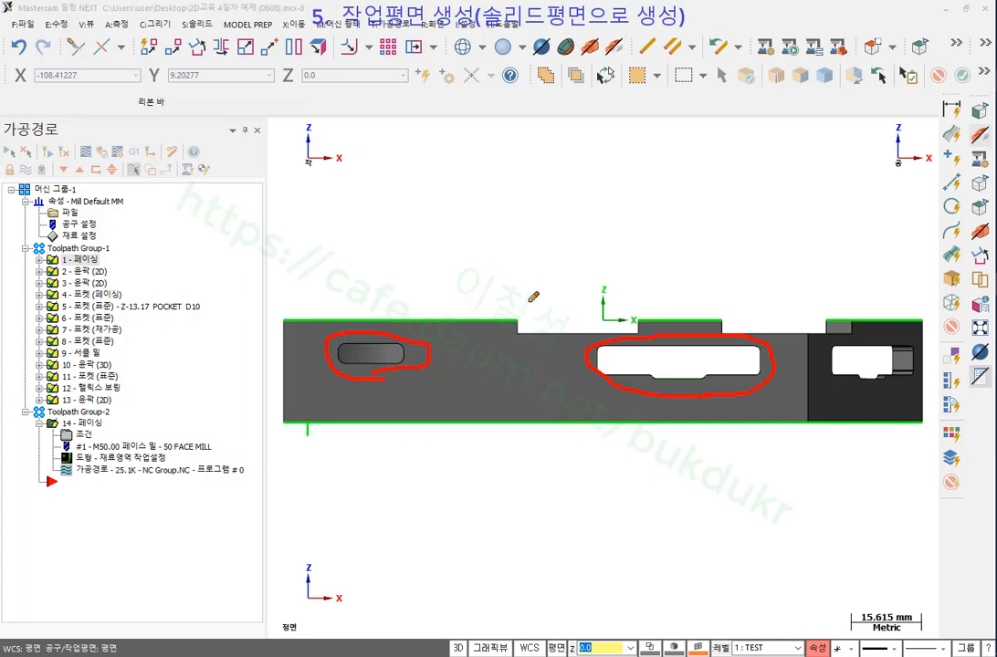
{"action": "right_click", "coordinate": [665, 196]}
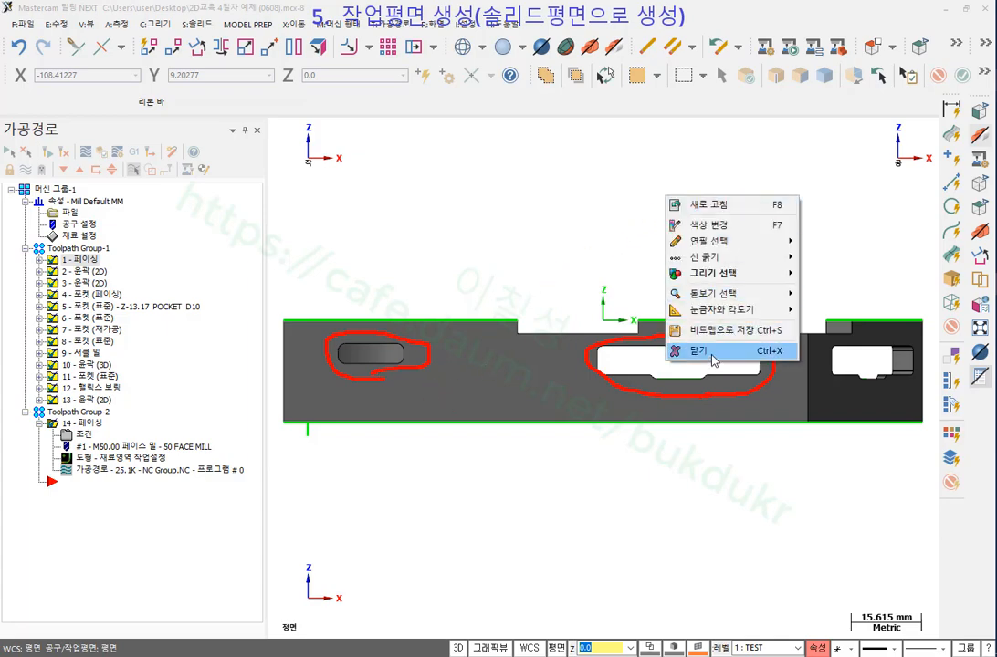
{"action": "left_click", "coordinate": [713, 356]}
{"action": "scroll", "coordinate": [692, 247], "scroll_direction": "down", "scroll_amount": 3}
{"action": "middle_click_drag", "start_coordinate": [692, 229], "coordinate": [673, 248]}
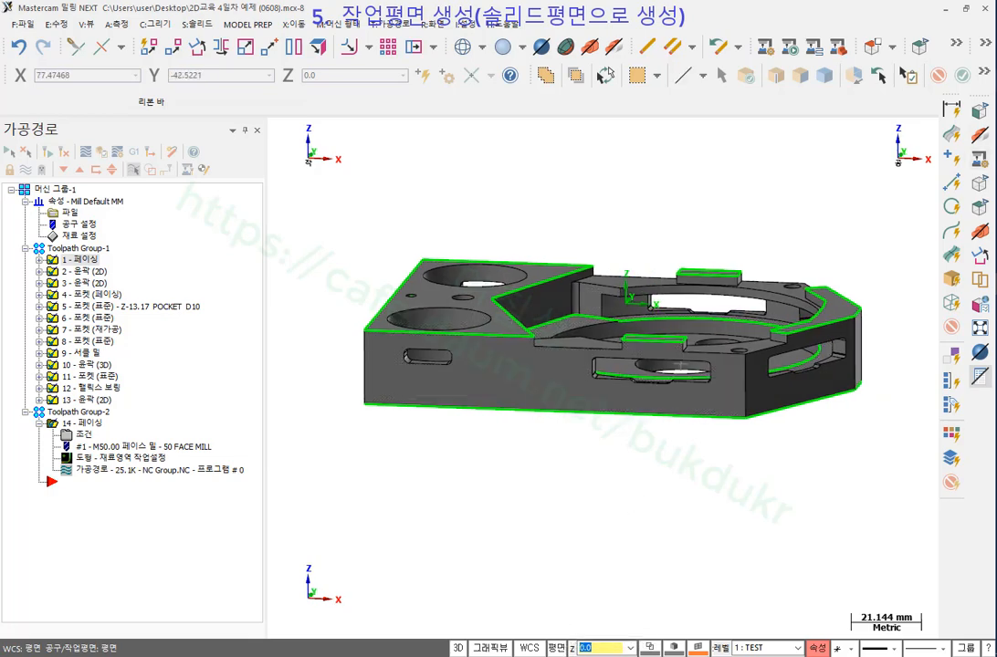
Mark the WCS and plane settings on the status bar, clear the marks, then open the 평면 plane menu.
{"action": "key", "text": "ctrl+alt+d"}
{"action": "mouse_move", "coordinate": [567, 655]}
{"action": "left_mouse_down"}
{"action": "mouse_move", "coordinate": [513, 654]}
{"action": "mouse_move", "coordinate": [511, 530]}
{"action": "mouse_move", "coordinate": [586, 598]}
{"action": "mouse_move", "coordinate": [581, 644]}
{"action": "mouse_move", "coordinate": [518, 645]}
{"action": "mouse_move", "coordinate": [550, 651]}
{"action": "left_mouse_up"}
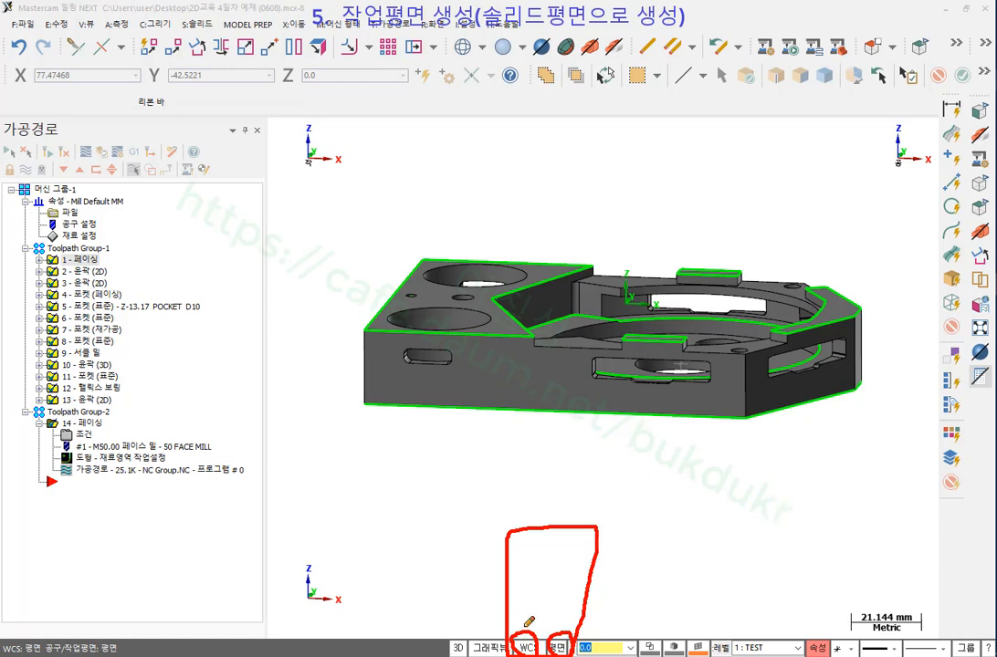
{"action": "left_click_drag", "start_coordinate": [528, 601], "coordinate": [528, 638]}
{"action": "left_click_drag", "start_coordinate": [561, 604], "coordinate": [559, 636]}
{"action": "right_click", "coordinate": [771, 470]}
{"action": "left_click", "coordinate": [793, 624]}
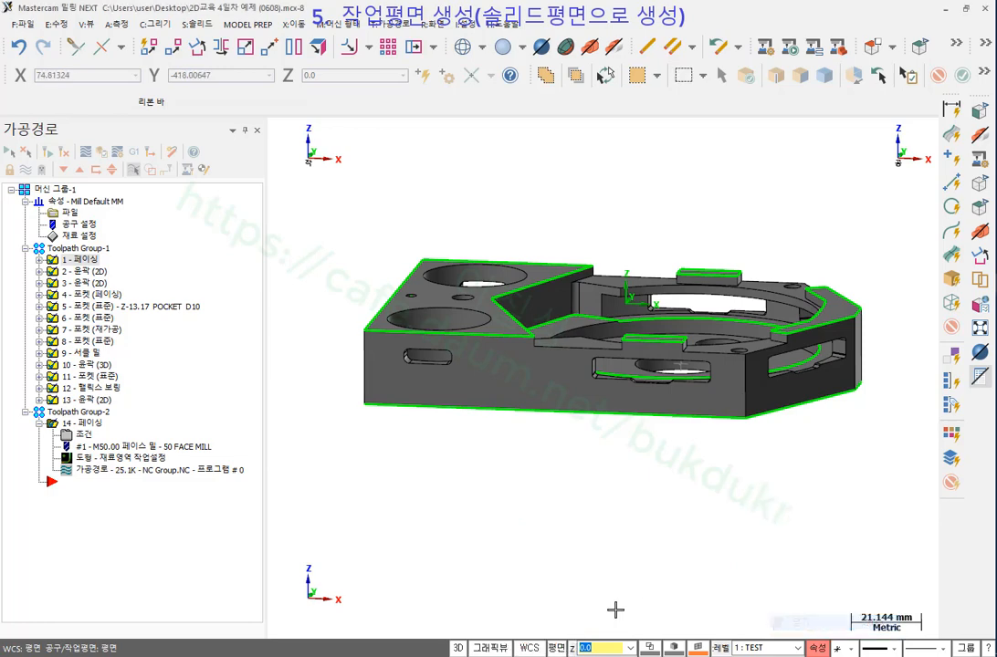
{"action": "left_click", "coordinate": [556, 649]}
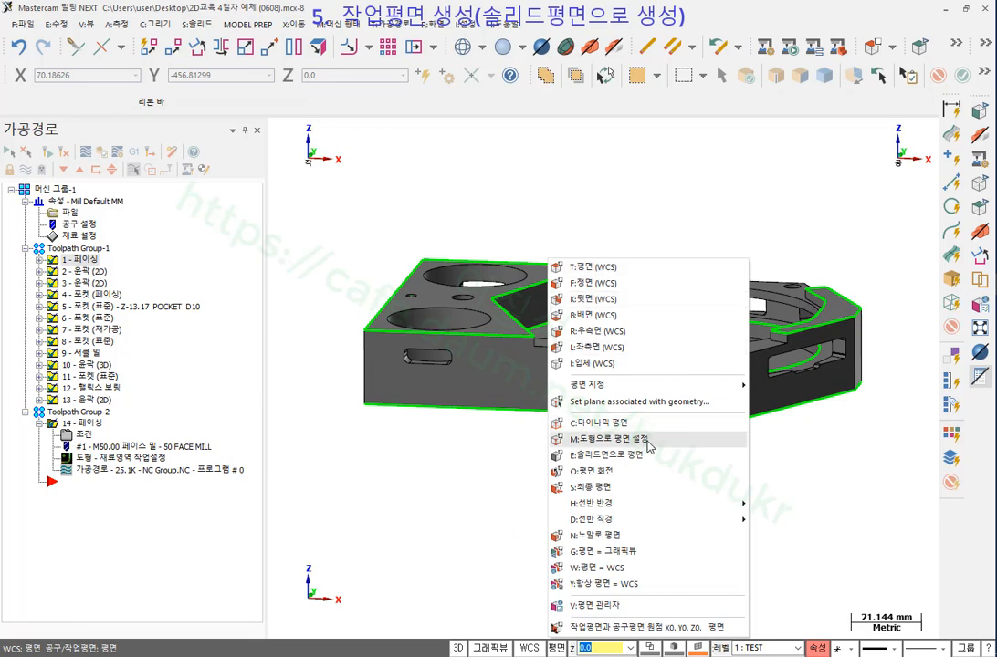
Start a plane from a solid face (E:솔리드면으로 평면), pick the part's front face, and orbit to examine it.
{"action": "left_click", "coordinate": [608, 455]}
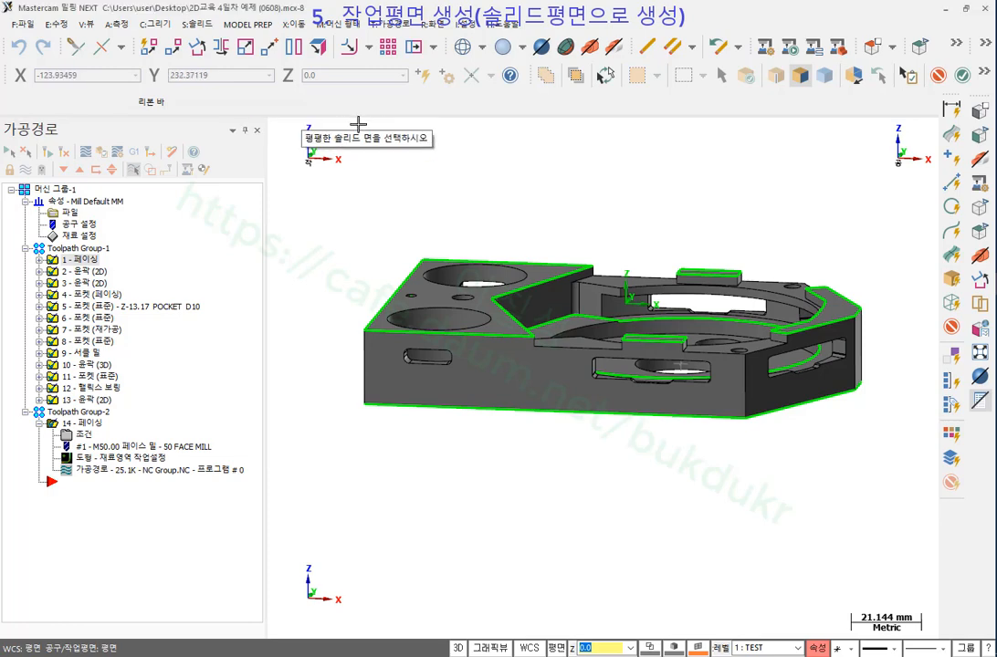
{"action": "left_click", "coordinate": [509, 387]}
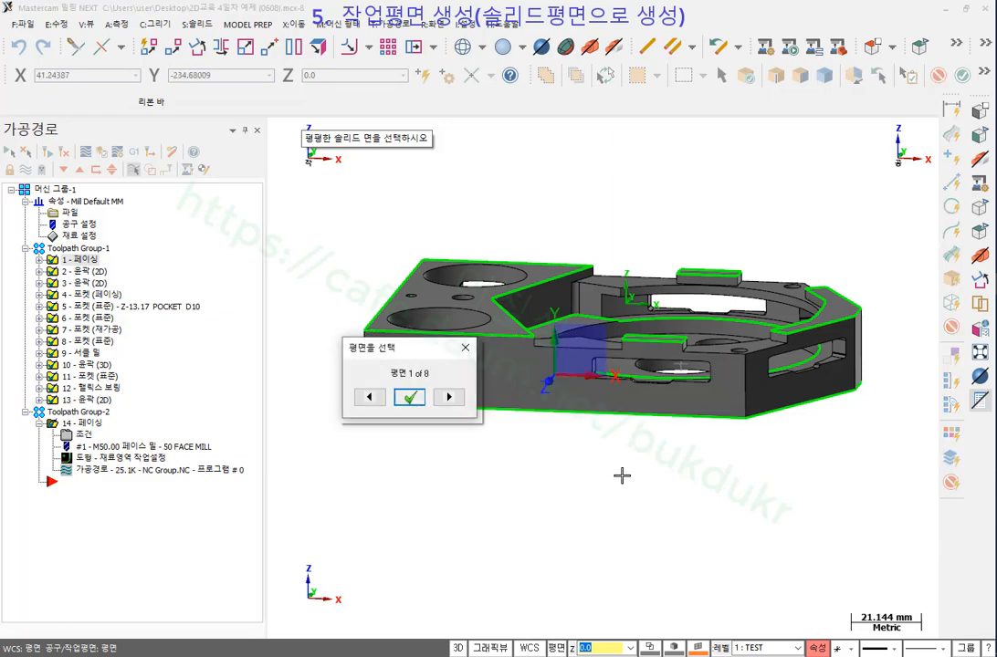
{"action": "middle_click_drag", "start_coordinate": [528, 472], "coordinate": [601, 353]}
{"action": "scroll", "coordinate": [662, 132], "scroll_direction": "up", "scroll_amount": 3}
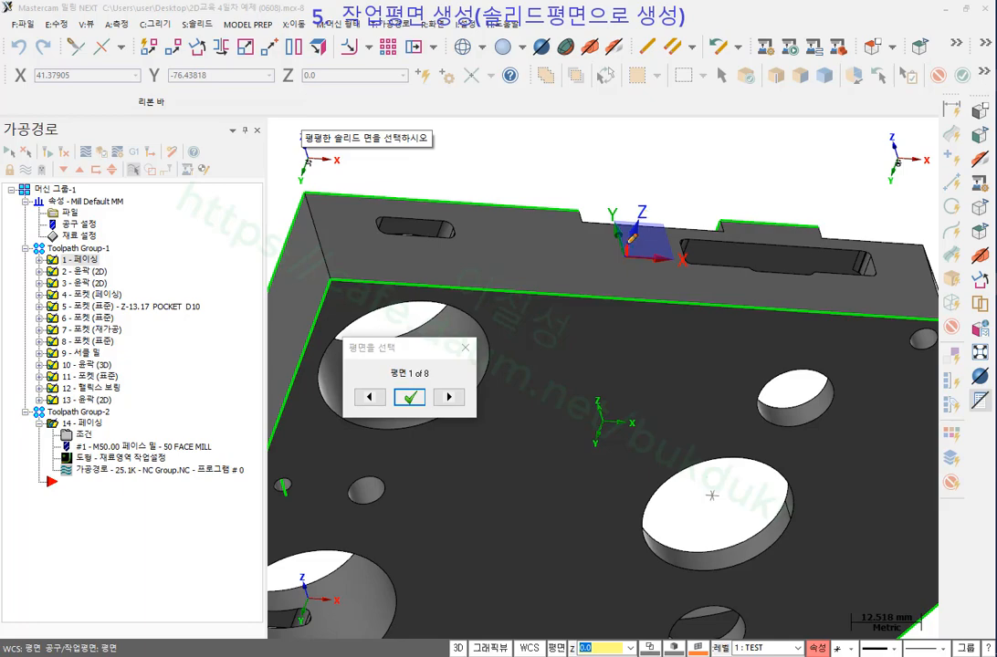
Mark the new plane's Z direction and axes on screen, then erase the marks.
{"action": "mouse_move", "coordinate": [629, 241]}
{"action": "left_mouse_down"}
{"action": "mouse_move", "coordinate": [649, 175]}
{"action": "mouse_move", "coordinate": [659, 189]}
{"action": "left_mouse_up"}
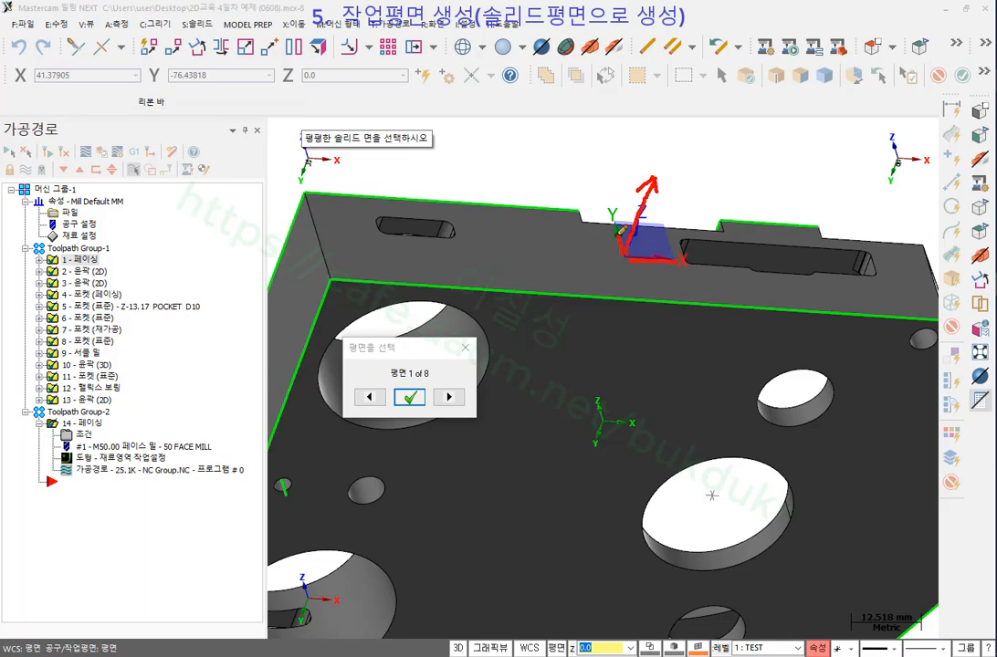
{"action": "left_click_drag", "start_coordinate": [620, 231], "coordinate": [610, 214]}
{"action": "right_click", "coordinate": [803, 153]}
{"action": "left_click", "coordinate": [826, 312]}
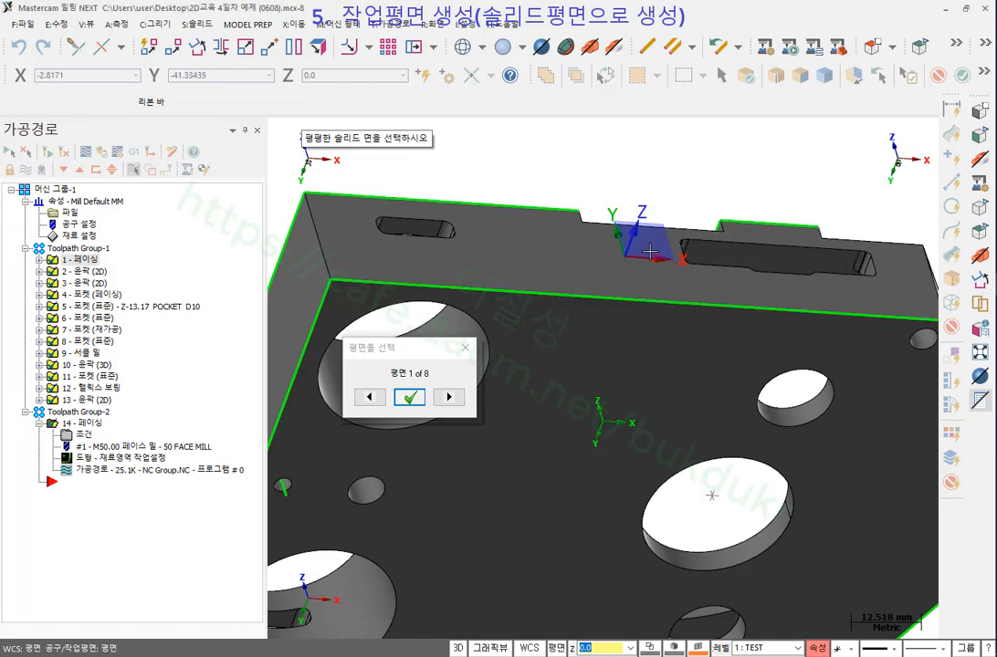
{"action": "scroll", "coordinate": [650, 252], "scroll_direction": "up", "scroll_amount": 1}
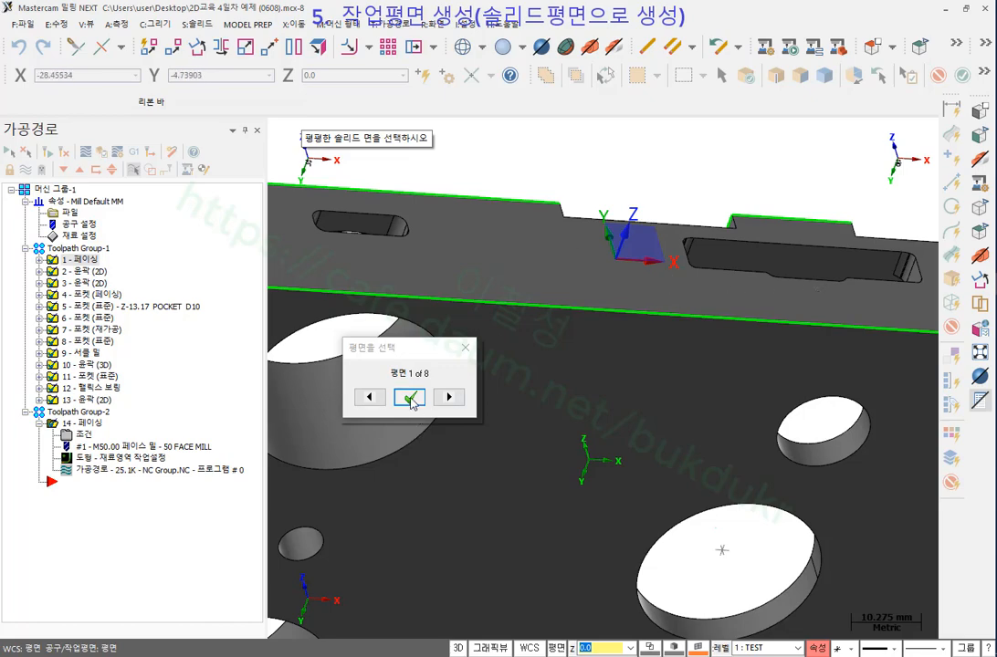
Accept the previewed orientation and create the new plane named 정.
{"action": "left_click", "coordinate": [409, 398]}
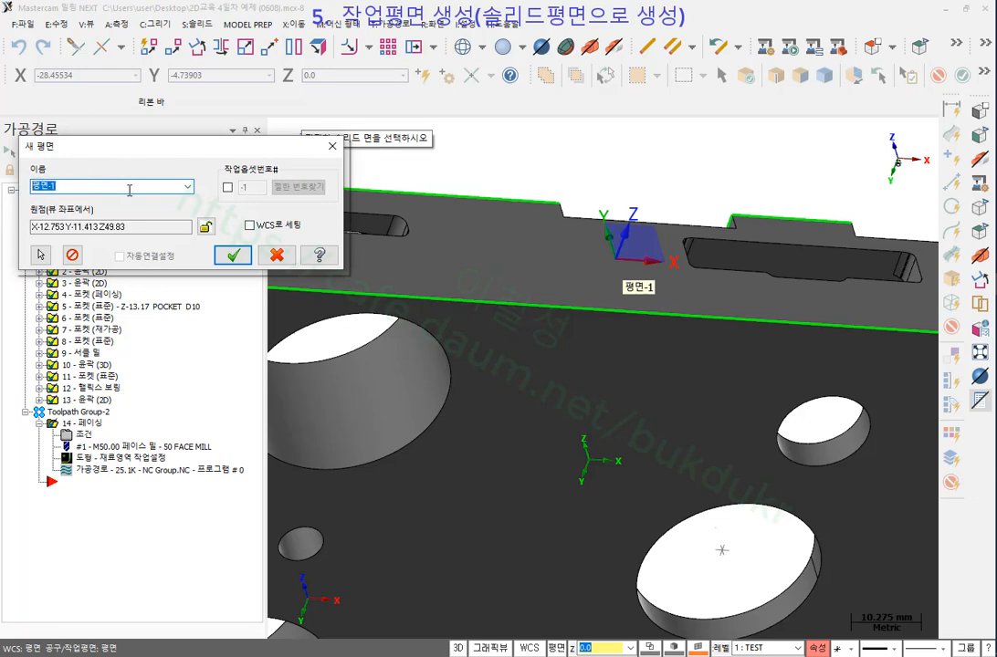
{"action": "type", "text": "ㅈ"}
{"action": "left_click", "coordinate": [234, 256]}
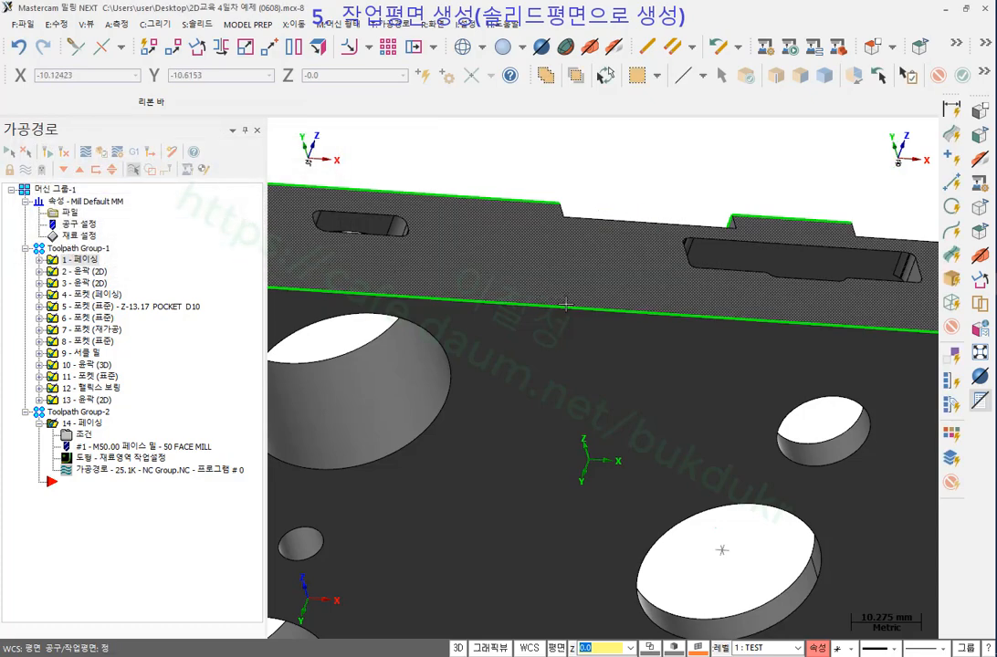
{"action": "scroll", "coordinate": [566, 304], "scroll_direction": "down", "scroll_amount": 3}
Mark the construction (C) and tool (T) plane indicators and the new plane's origin, then clear the marks.
{"action": "mouse_move", "coordinate": [567, 297]}
{"action": "middle_mouse_down"}
{"action": "mouse_move", "coordinate": [494, 248]}
{"action": "mouse_move", "coordinate": [466, 269]}
{"action": "mouse_move", "coordinate": [454, 297]}
{"action": "middle_mouse_up"}
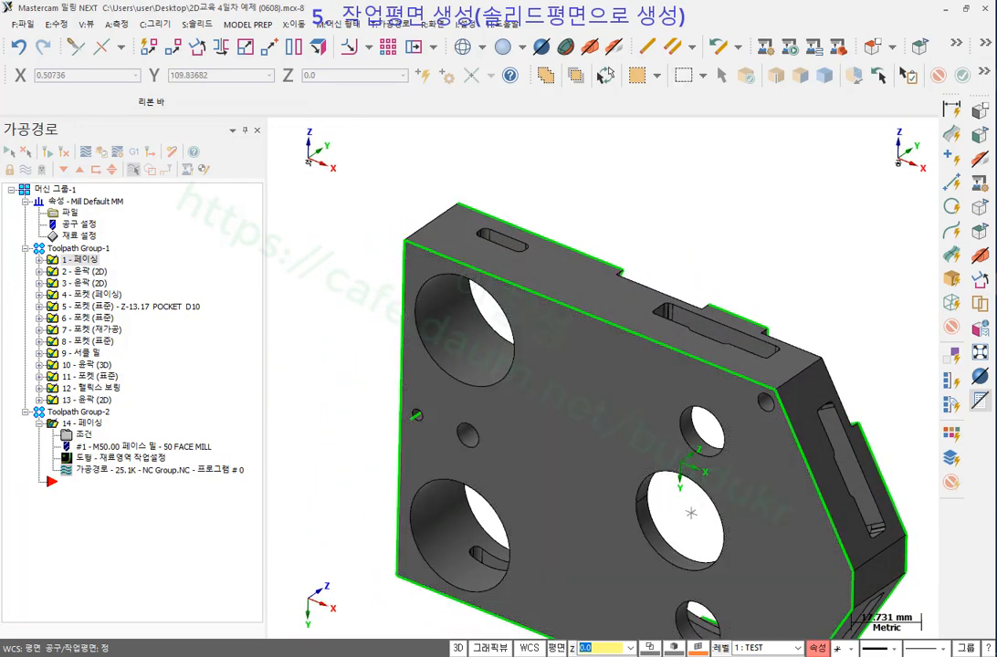
{"action": "mouse_move", "coordinate": [331, 180]}
{"action": "left_mouse_down"}
{"action": "mouse_move", "coordinate": [352, 133]}
{"action": "mouse_move", "coordinate": [332, 191]}
{"action": "left_mouse_up"}
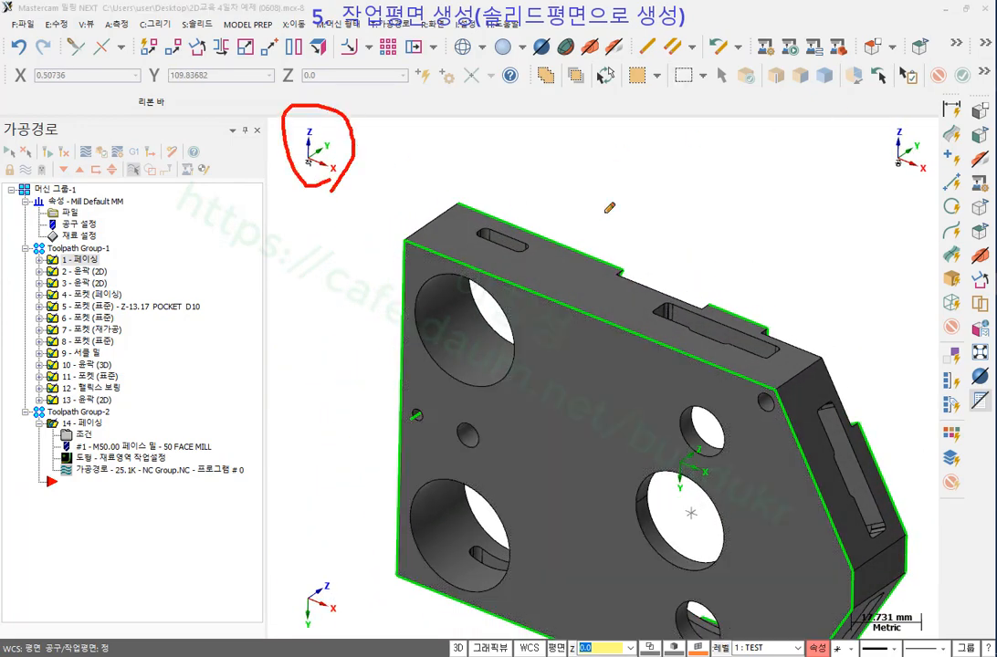
{"action": "mouse_move", "coordinate": [899, 182]}
{"action": "left_mouse_down"}
{"action": "mouse_move", "coordinate": [900, 106]}
{"action": "mouse_move", "coordinate": [936, 169]}
{"action": "mouse_move", "coordinate": [920, 189]}
{"action": "left_mouse_up"}
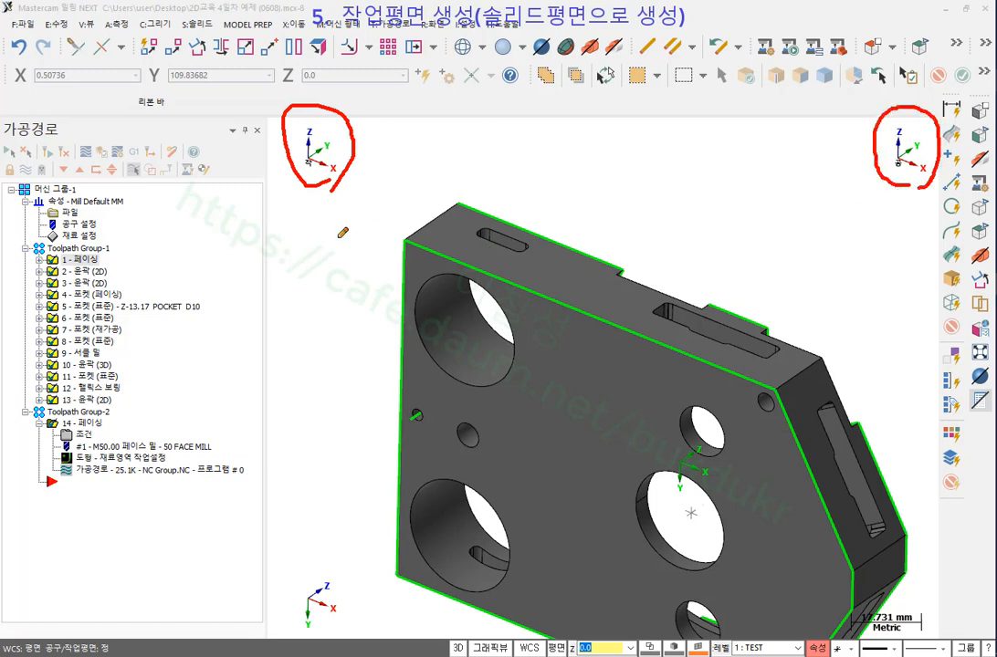
{"action": "left_click_drag", "start_coordinate": [303, 219], "coordinate": [304, 240]}
{"action": "mouse_move", "coordinate": [888, 209]}
{"action": "left_mouse_down"}
{"action": "mouse_move", "coordinate": [918, 203]}
{"action": "mouse_move", "coordinate": [914, 235]}
{"action": "left_mouse_up"}
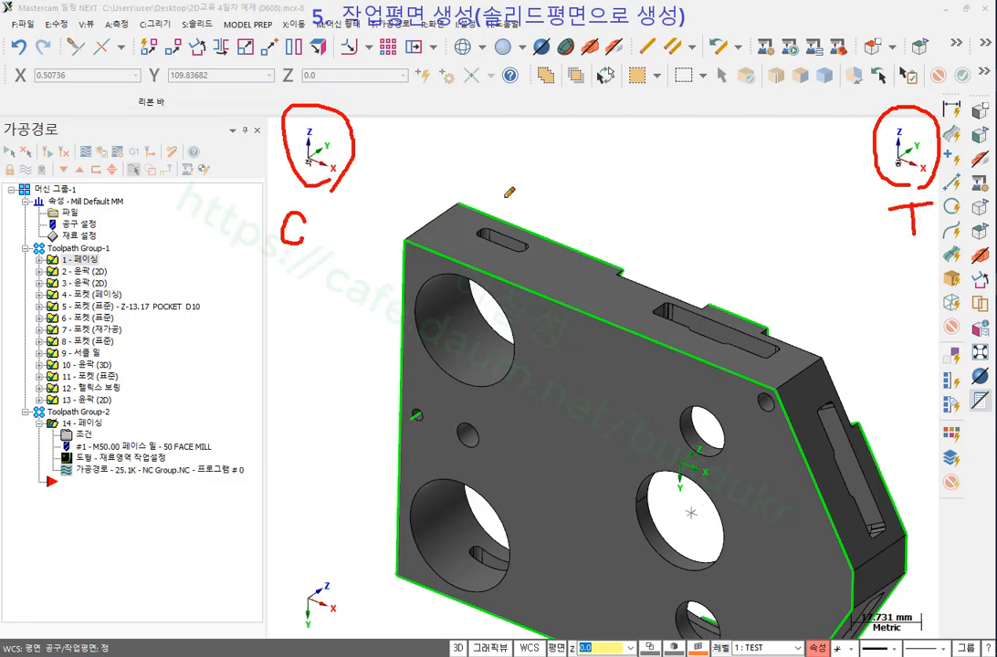
{"action": "mouse_move", "coordinate": [710, 512]}
{"action": "left_mouse_down"}
{"action": "mouse_move", "coordinate": [667, 471]}
{"action": "mouse_move", "coordinate": [736, 482]}
{"action": "left_mouse_up"}
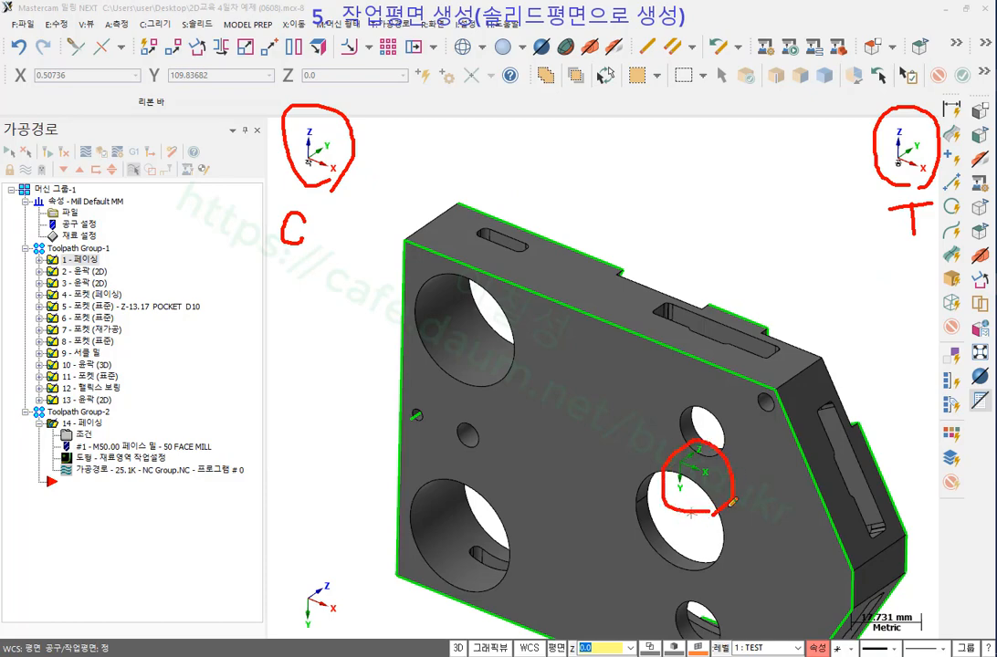
{"action": "left_click_drag", "start_coordinate": [282, 191], "coordinate": [353, 190]}
{"action": "left_click_drag", "start_coordinate": [888, 206], "coordinate": [929, 206]}
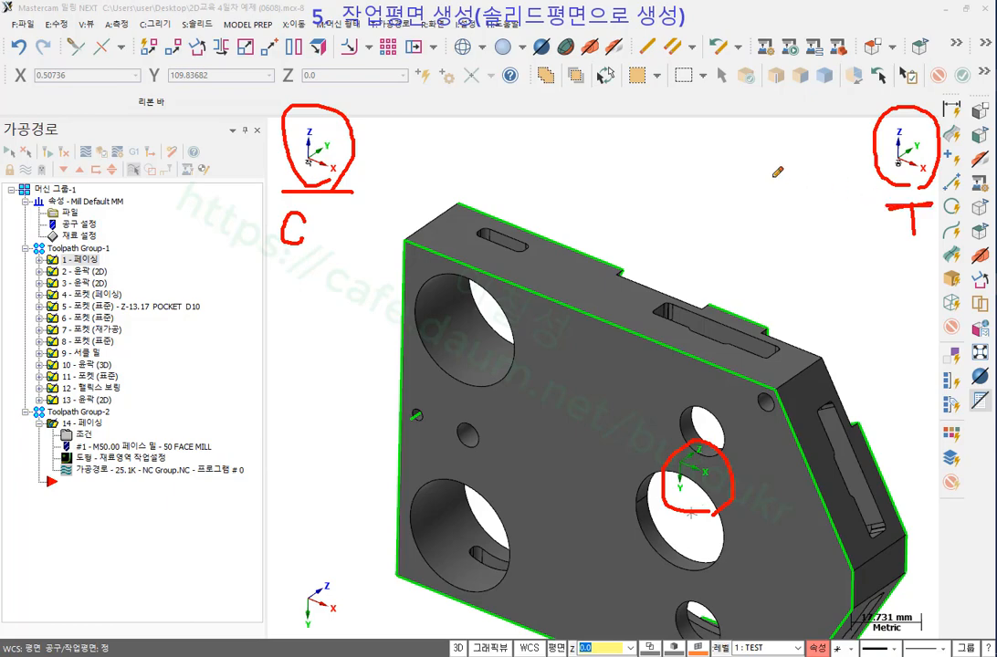
{"action": "right_click", "coordinate": [712, 149]}
{"action": "left_click", "coordinate": [754, 307]}
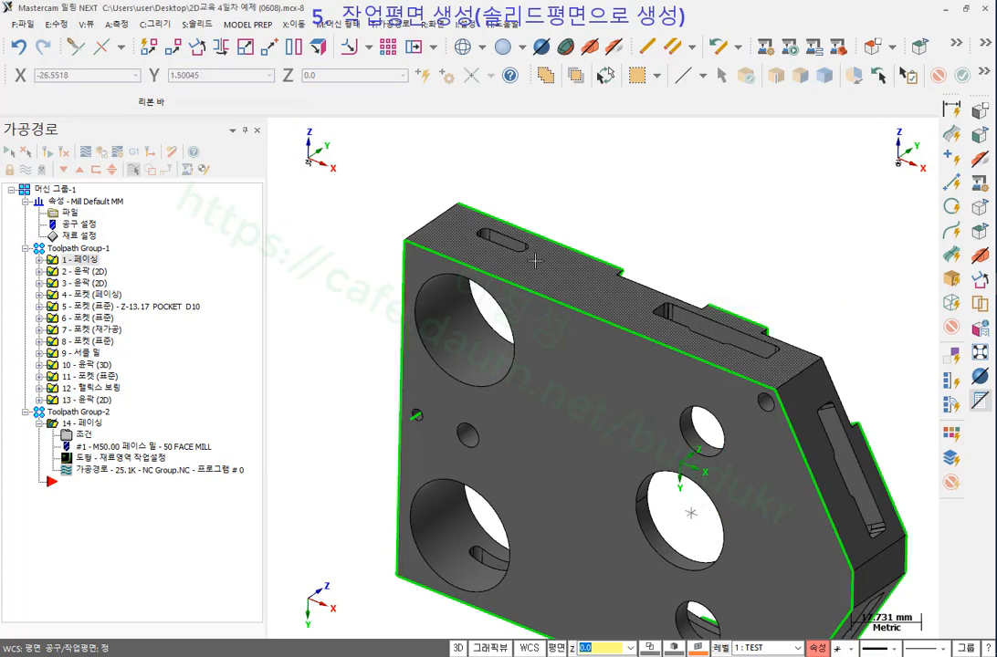
{"action": "scroll", "coordinate": [598, 228], "scroll_direction": "up", "scroll_amount": 1}
{"action": "middle_click_drag", "start_coordinate": [598, 228], "coordinate": [591, 264]}
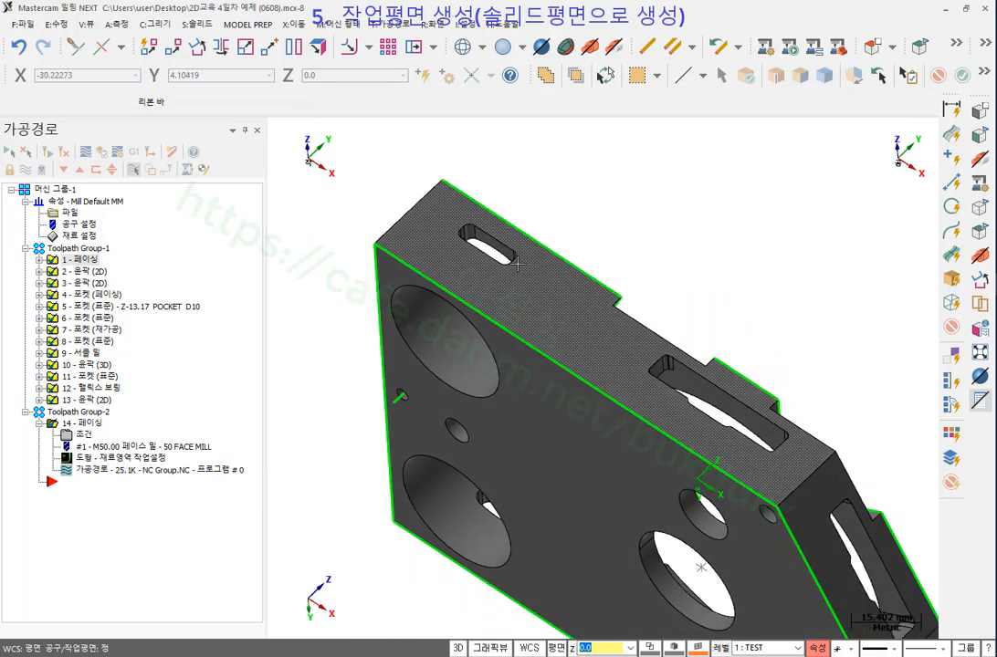
{"action": "scroll", "coordinate": [453, 213], "scroll_direction": "up", "scroll_amount": 5}
{"action": "scroll", "coordinate": [454, 216], "scroll_direction": "up", "scroll_amount": 6}
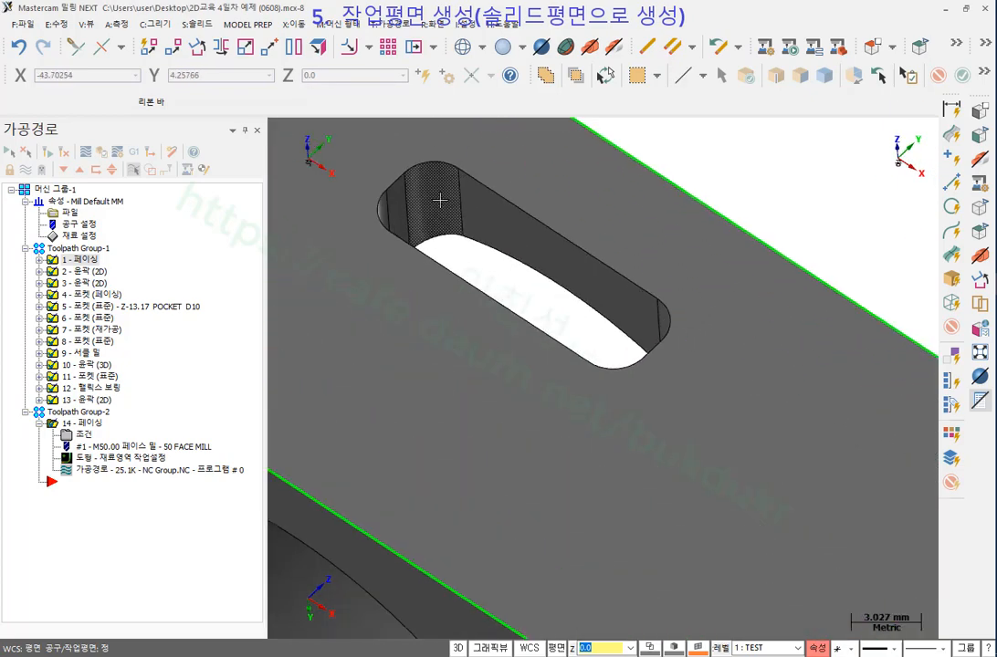
{"action": "scroll", "coordinate": [548, 274], "scroll_direction": "down", "scroll_amount": 4}
{"action": "scroll", "coordinate": [438, 225], "scroll_direction": "up", "scroll_amount": 1}
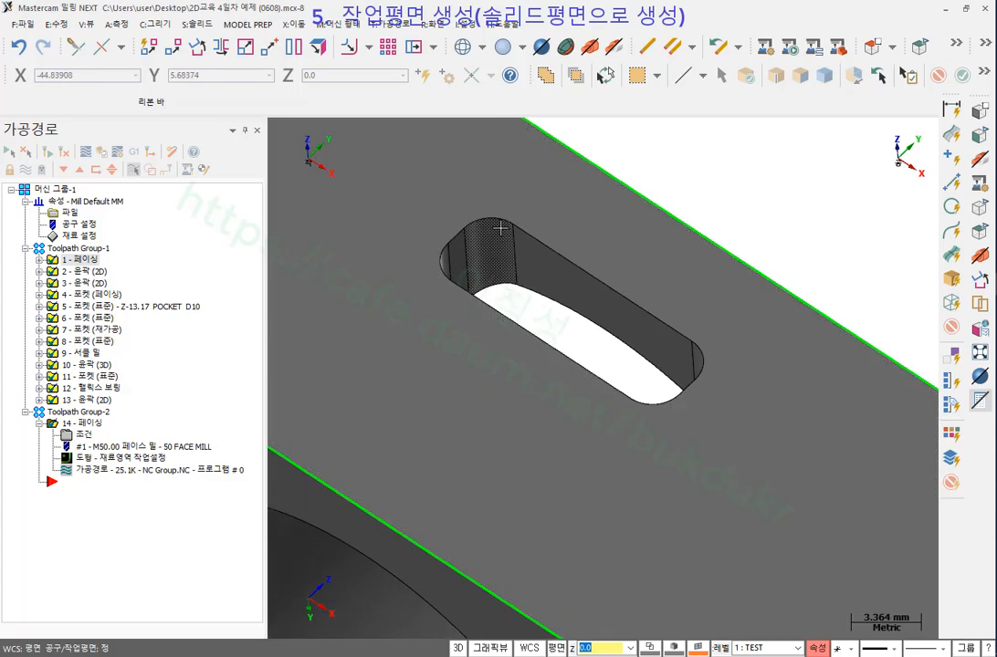
{"action": "key", "text": "F4"}
{"action": "left_click", "coordinate": [504, 225]}
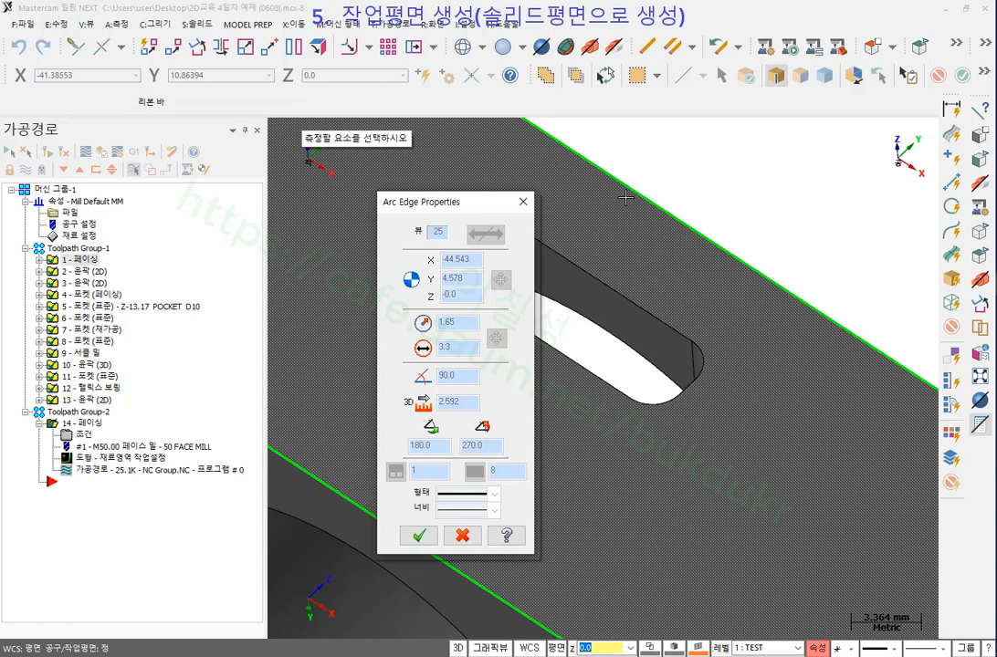
{"action": "left_click_drag", "start_coordinate": [430, 202], "coordinate": [269, 201]}
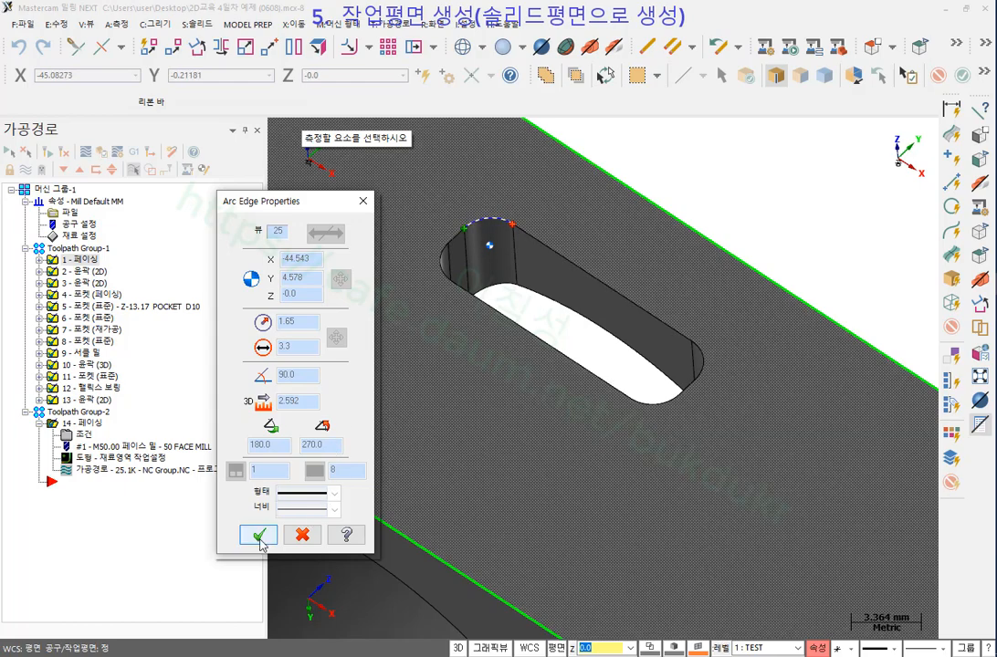
{"action": "left_click", "coordinate": [259, 536]}
{"action": "scroll", "coordinate": [377, 242], "scroll_direction": "down", "scroll_amount": 5}
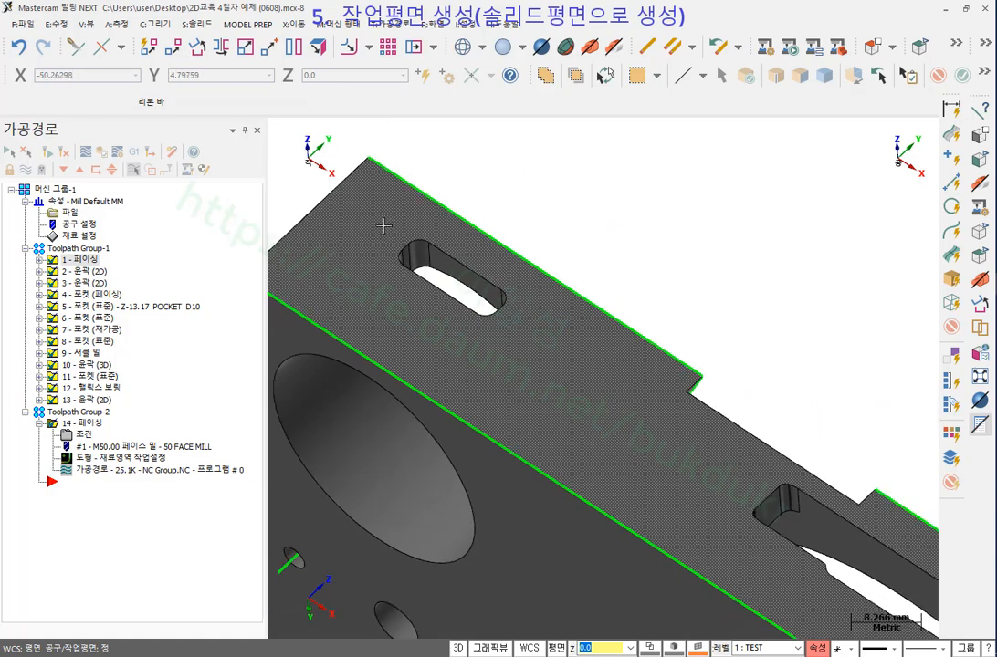
Add a new toolpath group, Toolpath Group-3, under 머신 그룹-1.
{"action": "scroll", "coordinate": [392, 228], "scroll_direction": "up", "scroll_amount": 4}
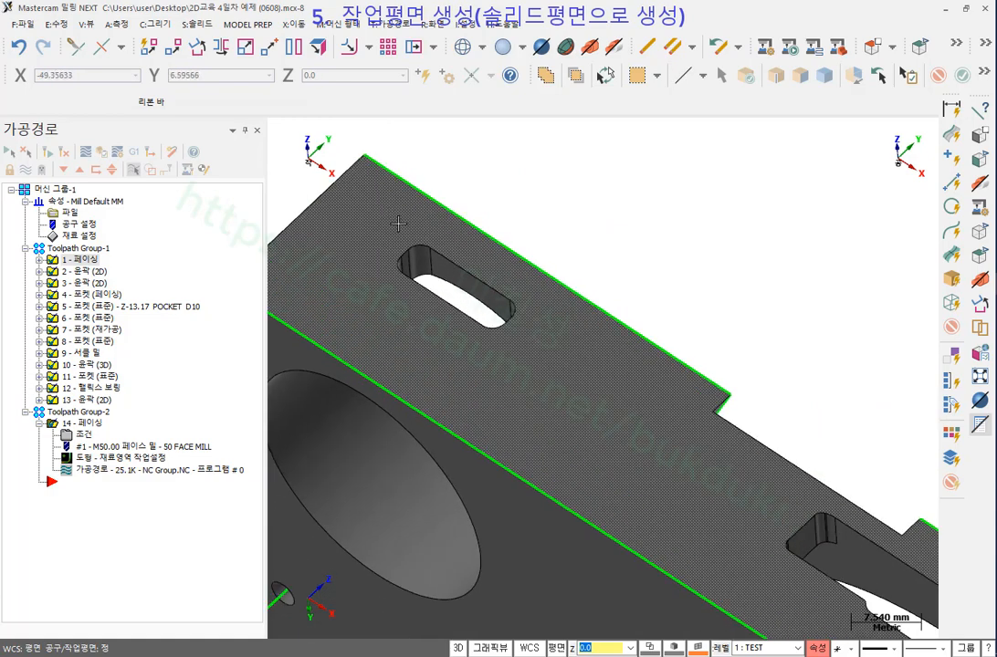
{"action": "scroll", "coordinate": [390, 289], "scroll_direction": "up", "scroll_amount": 2}
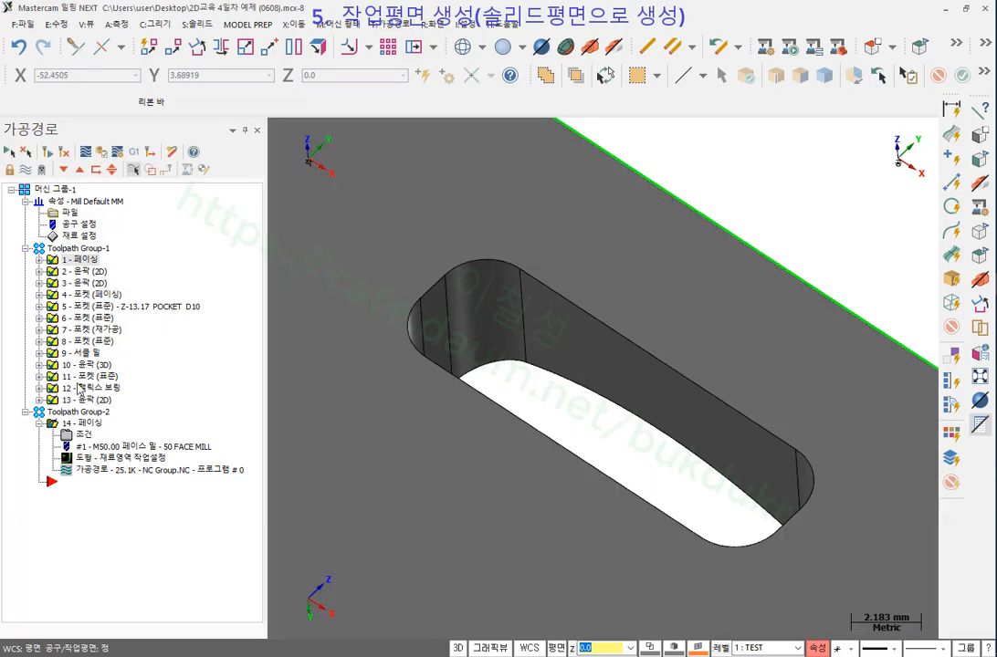
{"action": "left_click", "coordinate": [55, 190]}
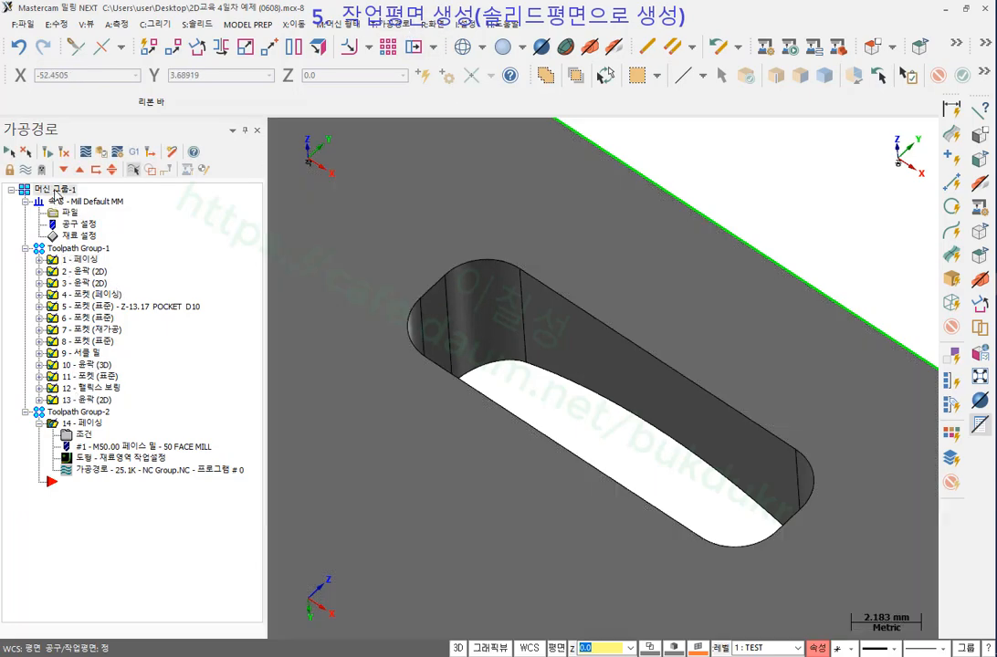
{"action": "right_click", "coordinate": [56, 193]}
{"action": "mouse_move", "coordinate": [113, 290]}
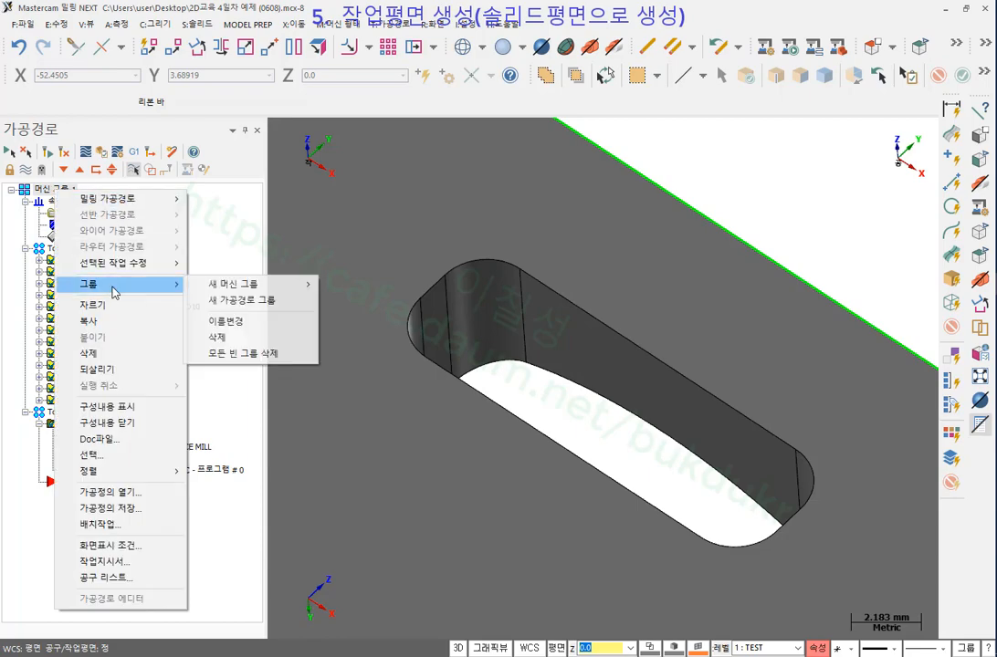
{"action": "left_click", "coordinate": [248, 306]}
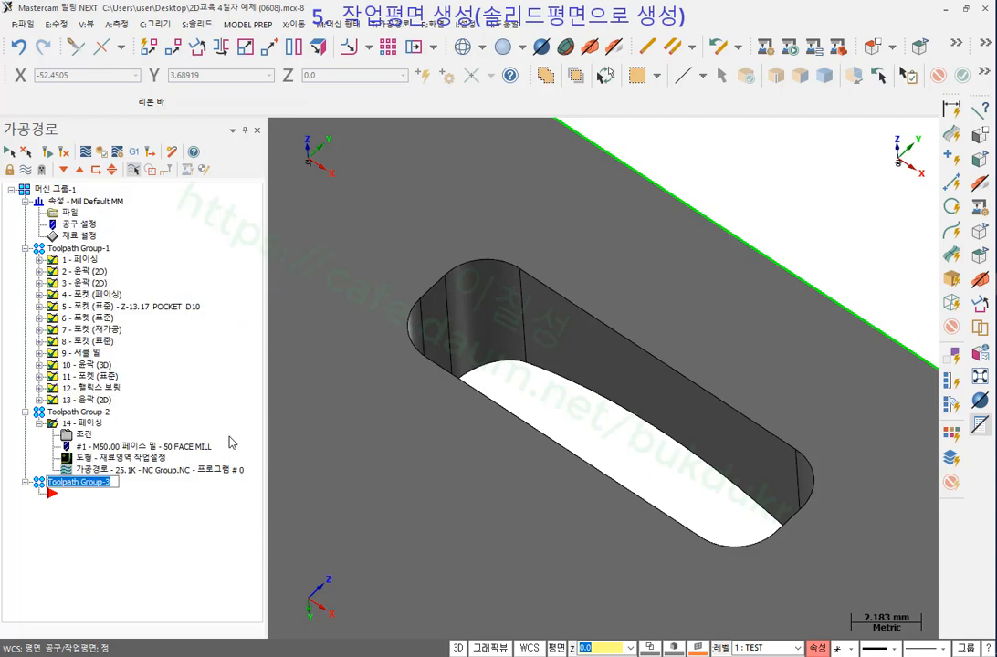
{"action": "key", "text": "Return"}
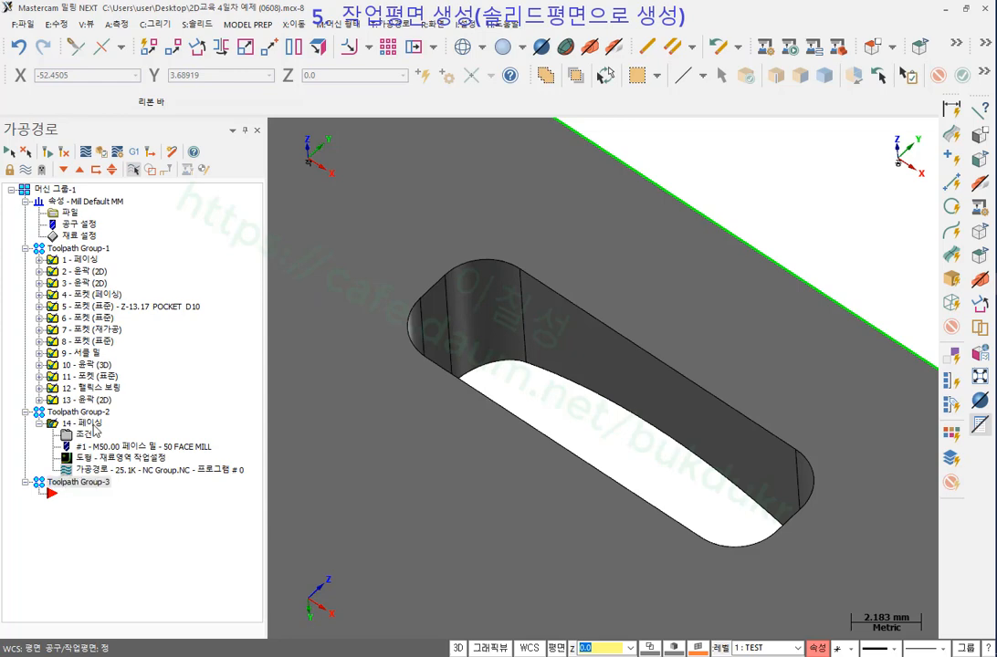
Rename Toolpath Group-3 to 정면 and collapse Toolpath Group-1 and Toolpath Group-2.
{"action": "left_click", "coordinate": [92, 483]}
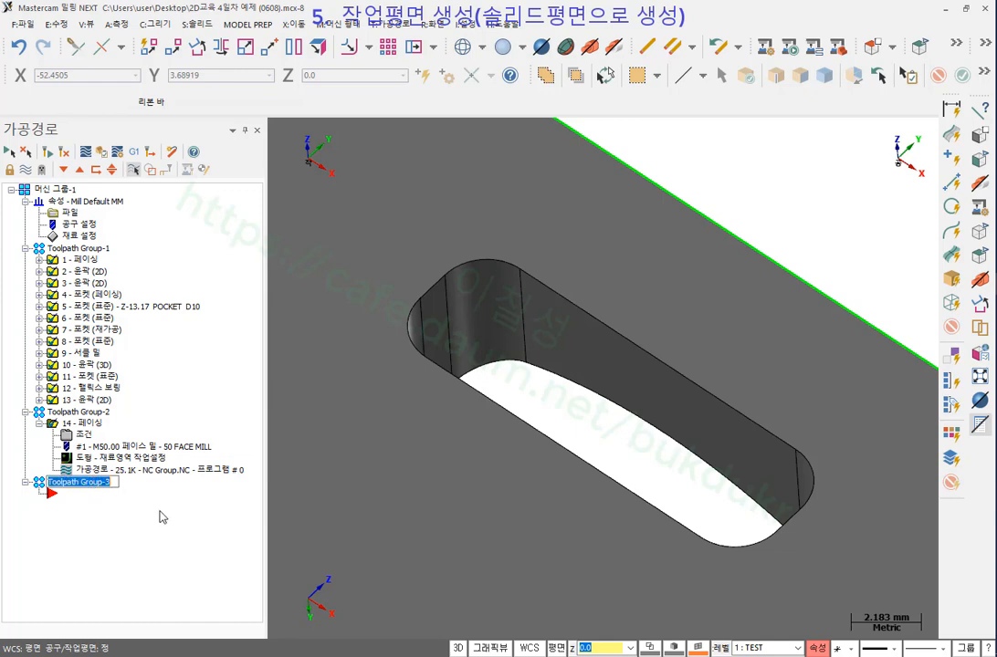
{"action": "type", "text": "정"}
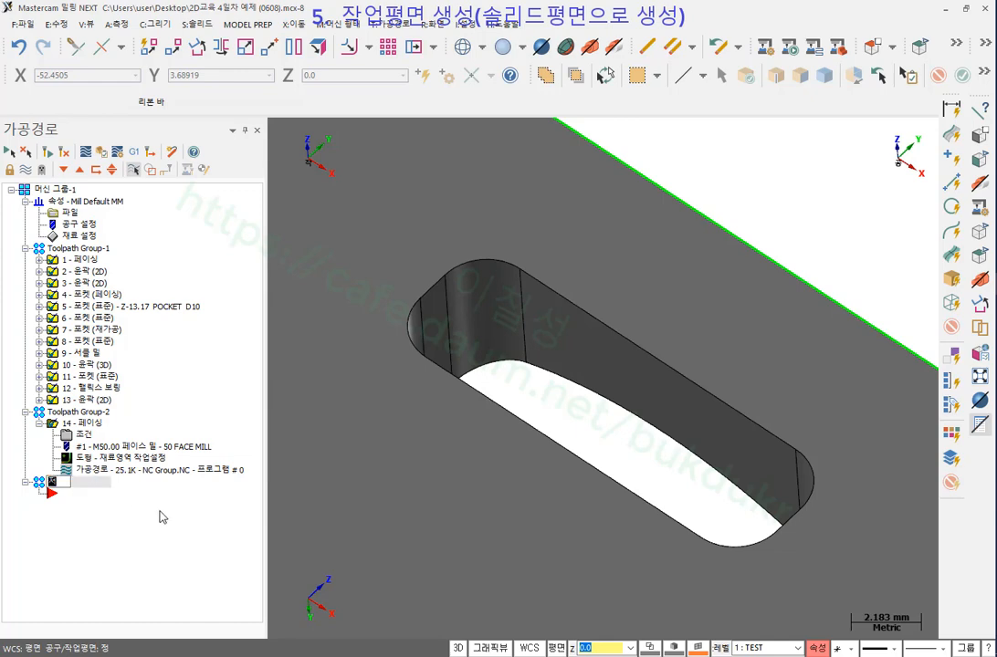
{"action": "type", "text": "ㅁ"}
{"action": "type", "text": "면"}
{"action": "key", "text": "Return"}
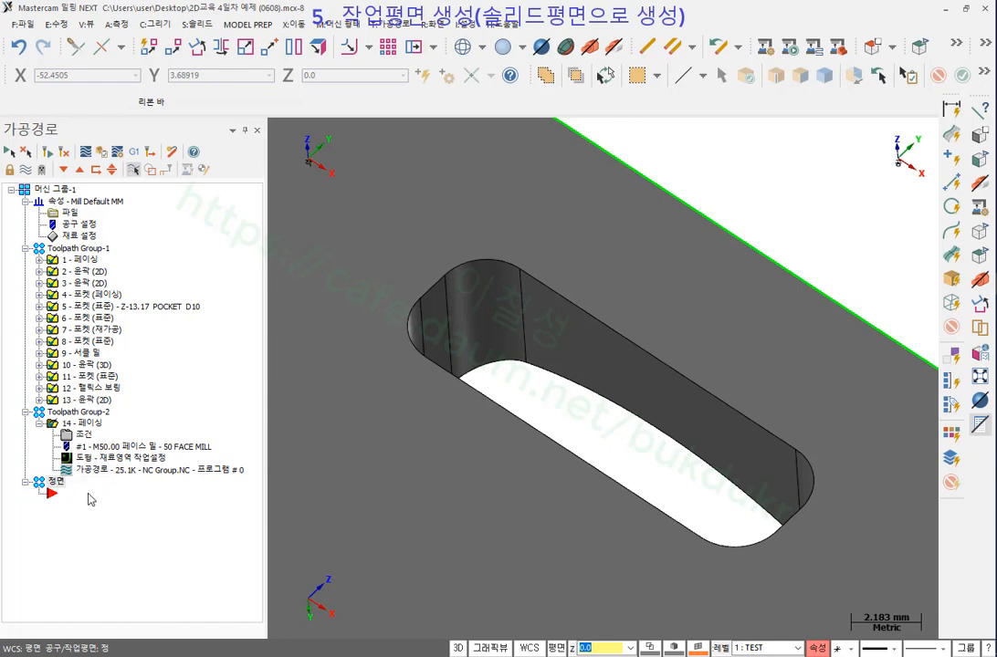
{"action": "left_click", "coordinate": [26, 248]}
{"action": "left_click", "coordinate": [25, 260]}
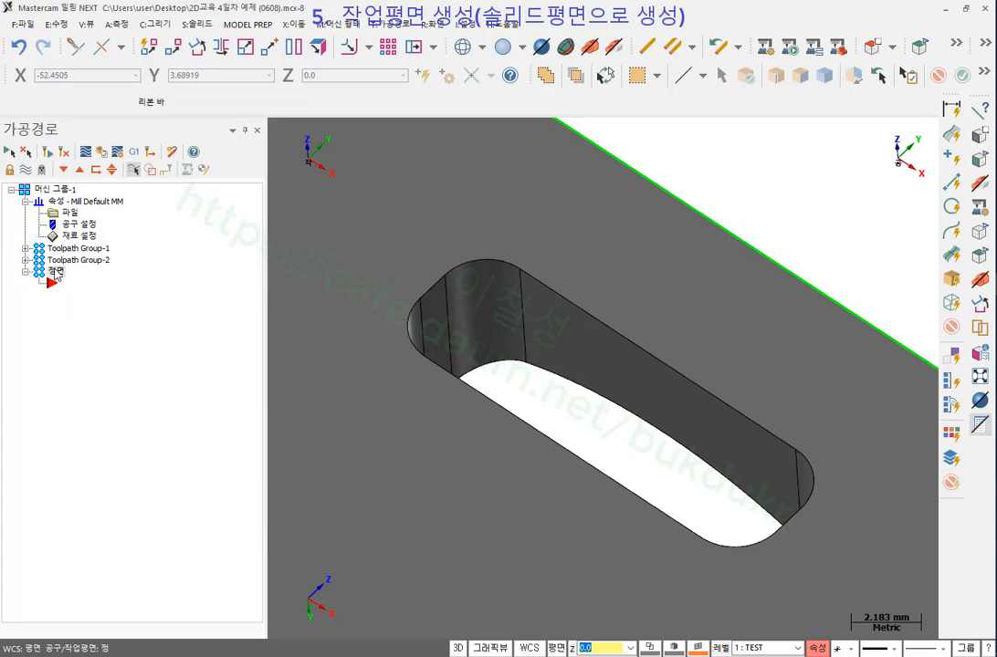
{"action": "scroll", "coordinate": [544, 287], "scroll_direction": "down", "scroll_amount": 2}
{"action": "scroll", "coordinate": [544, 287], "scroll_direction": "down", "scroll_amount": 10}
{"action": "scroll", "coordinate": [522, 284], "scroll_direction": "up", "scroll_amount": 3}
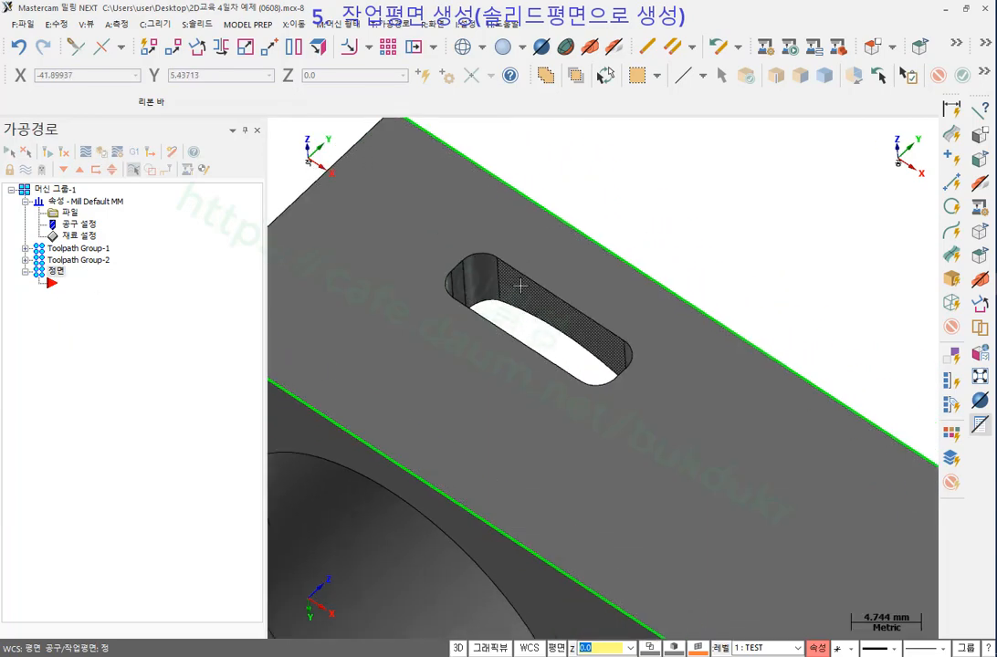
Bring the side slot into view edge-on and bring up the Toolpaths type list.
{"action": "middle_click_drag", "start_coordinate": [542, 323], "coordinate": [558, 318]}
{"action": "scroll", "coordinate": [558, 318], "scroll_direction": "up", "scroll_amount": 7}
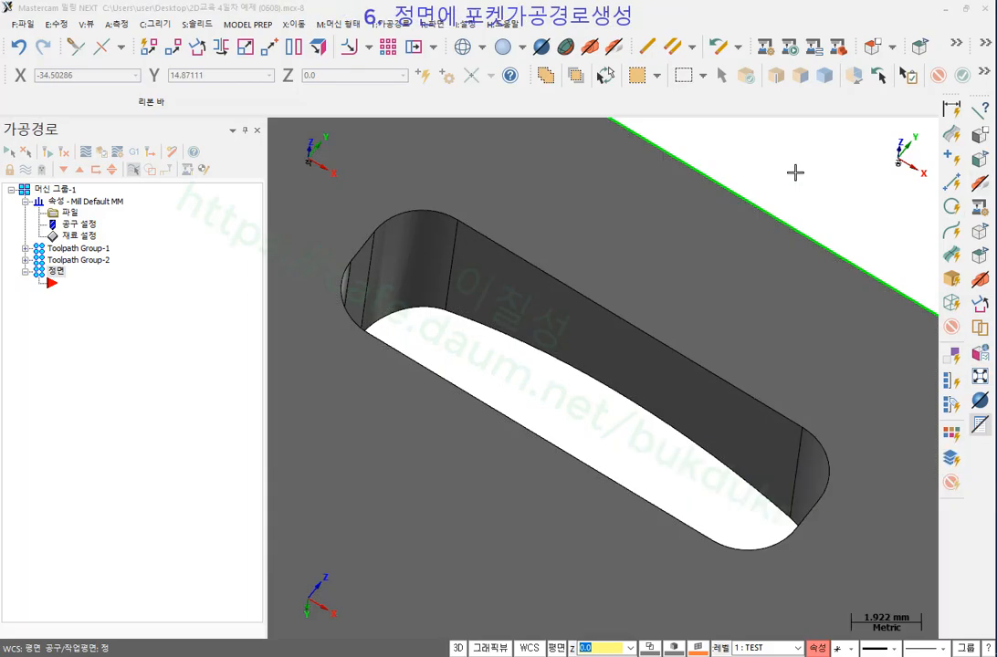
{"action": "scroll", "coordinate": [701, 259], "scroll_direction": "down", "scroll_amount": 4}
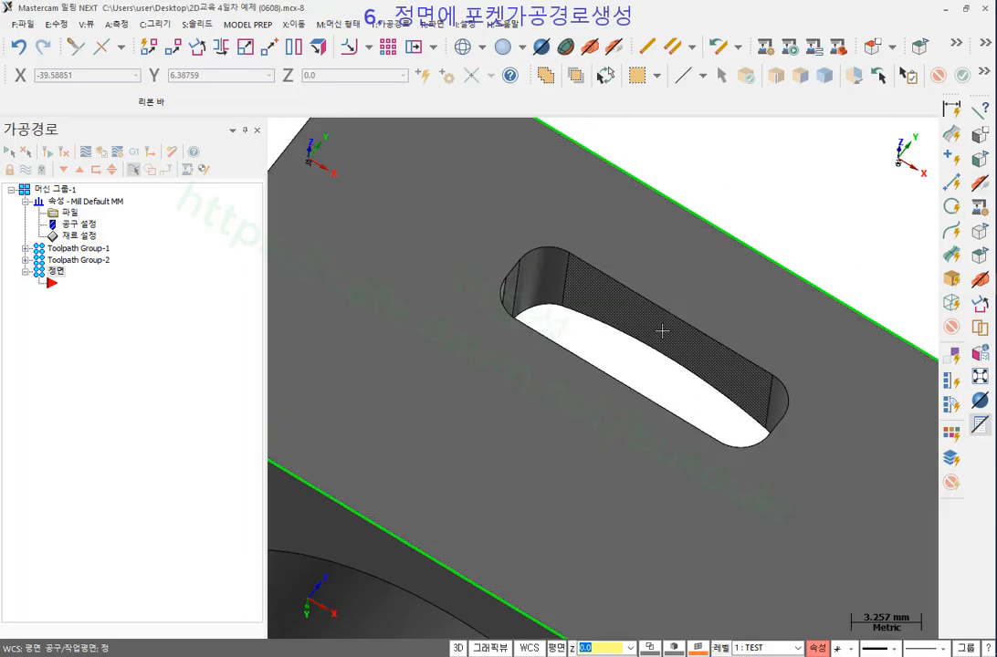
{"action": "middle_click_drag", "start_coordinate": [646, 329], "coordinate": [634, 299]}
{"action": "scroll", "coordinate": [659, 228], "scroll_direction": "up", "scroll_amount": 1}
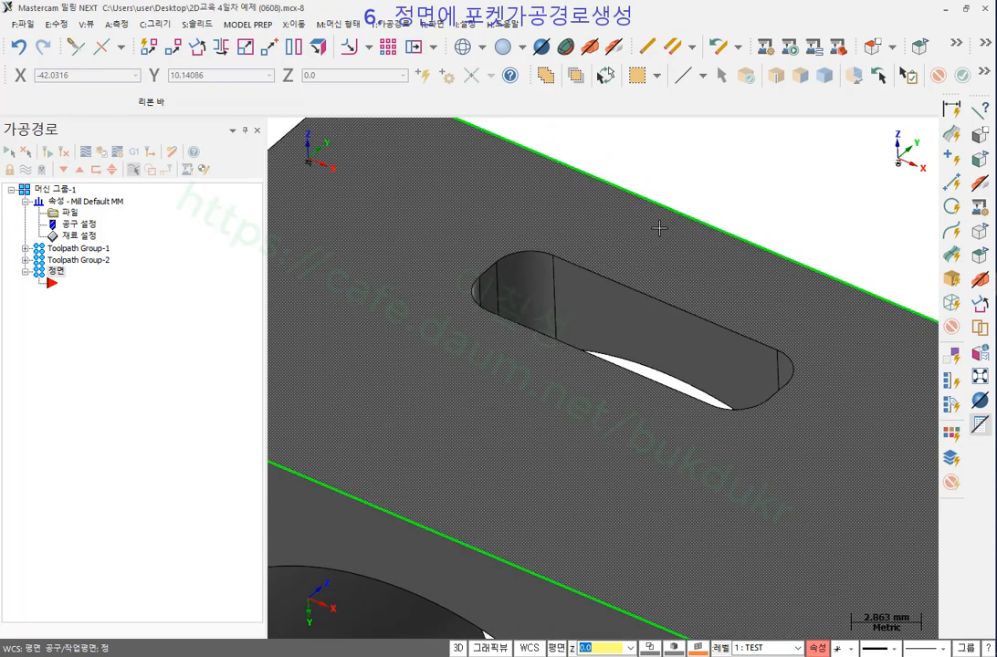
{"action": "left_click", "coordinate": [402, 25]}
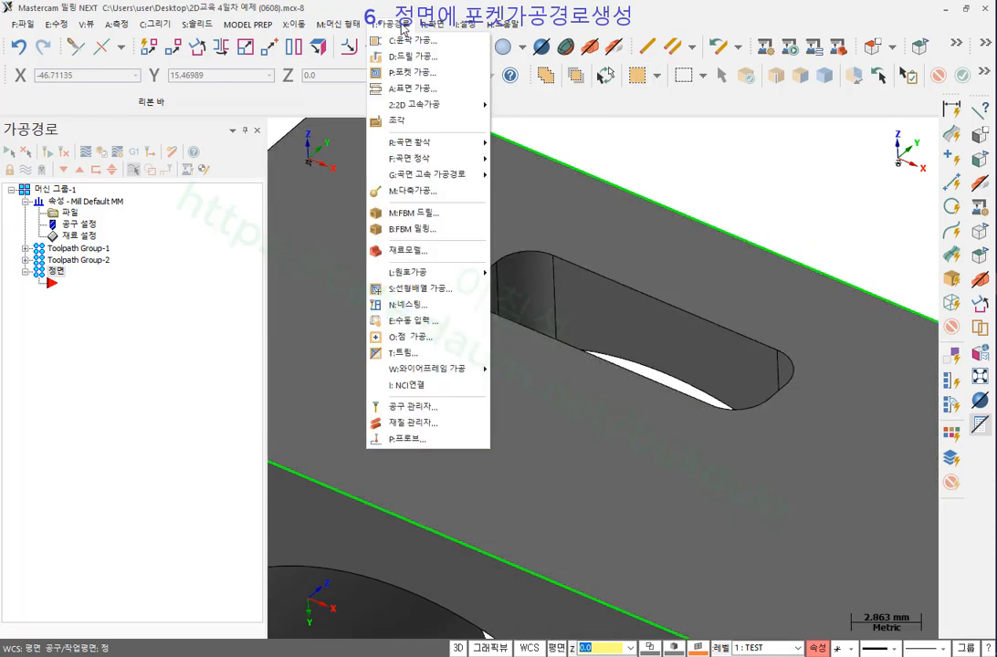
Start a Pocket toolpath with chaining left in Solid mode rather than Wireframe.
{"action": "left_click", "coordinate": [405, 73]}
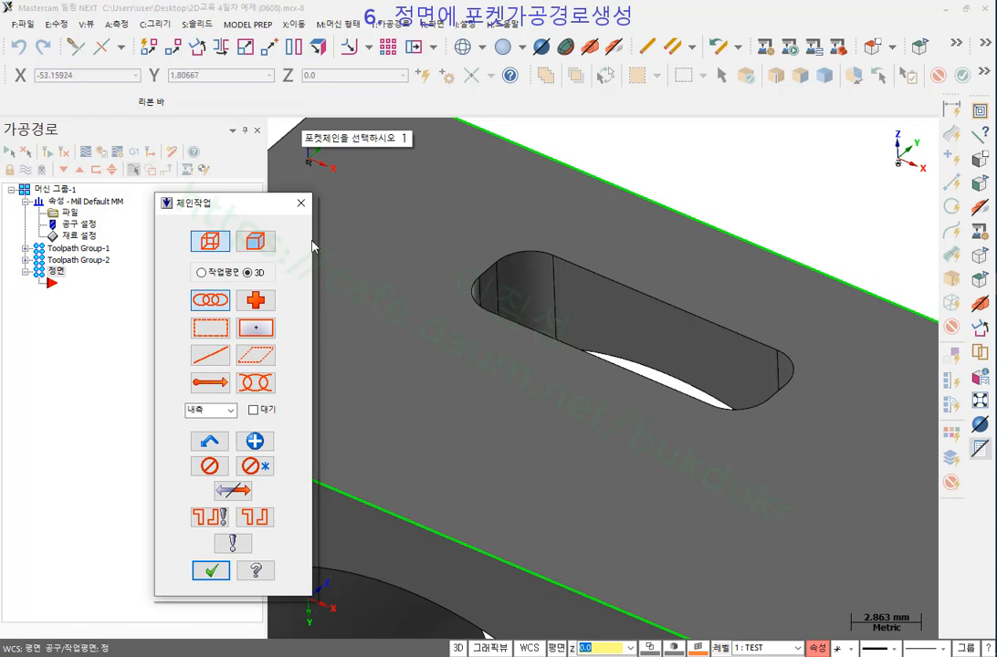
{"action": "left_click", "coordinate": [269, 246]}
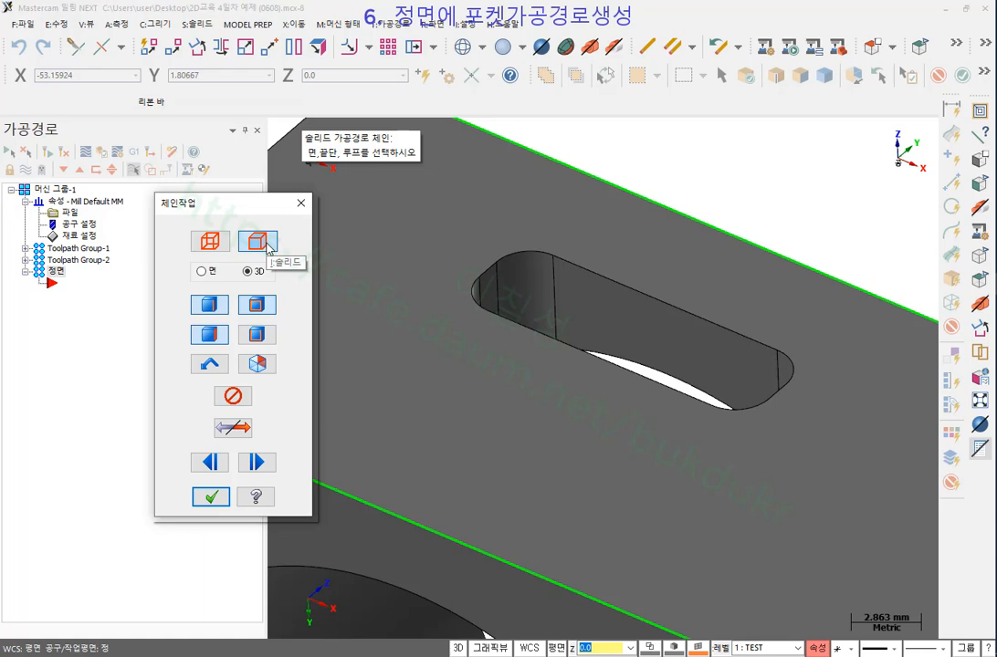
{"action": "left_click", "coordinate": [211, 242]}
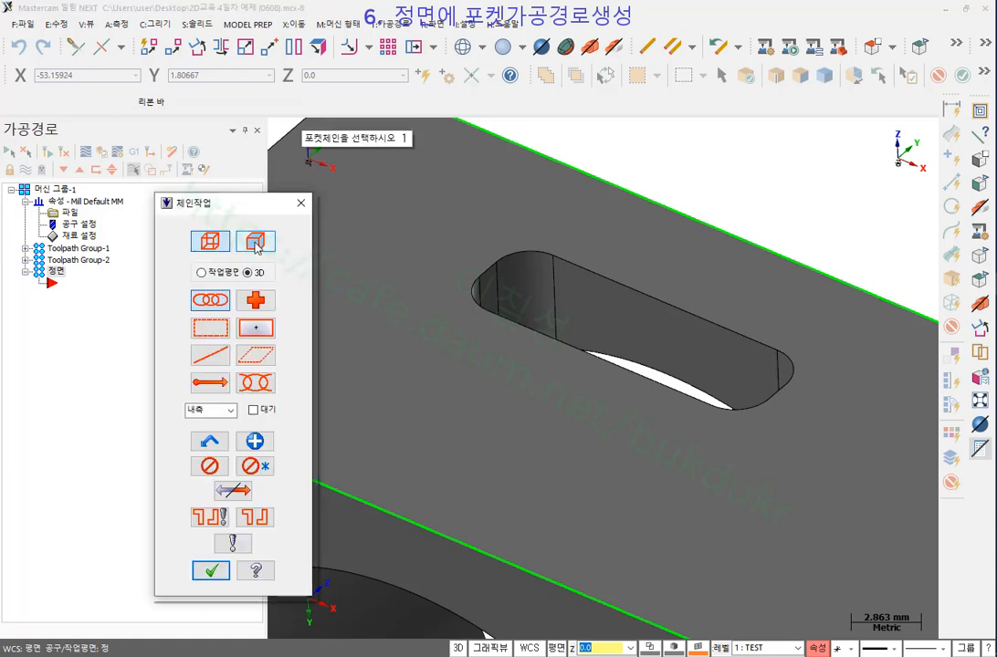
{"action": "left_click", "coordinate": [258, 243]}
{"action": "left_click", "coordinate": [210, 241]}
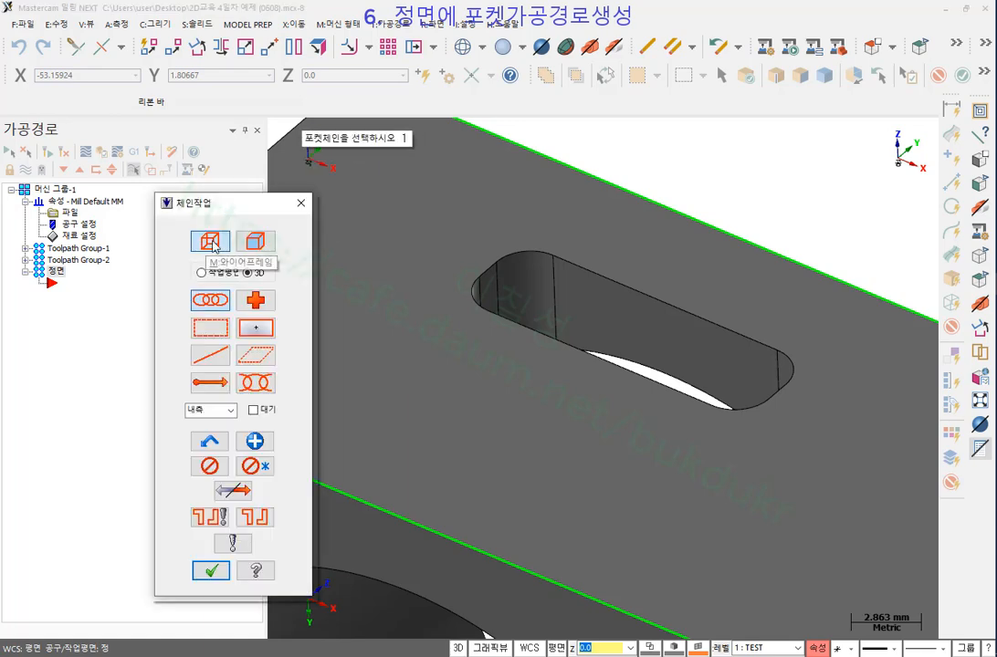
{"action": "left_click", "coordinate": [264, 243]}
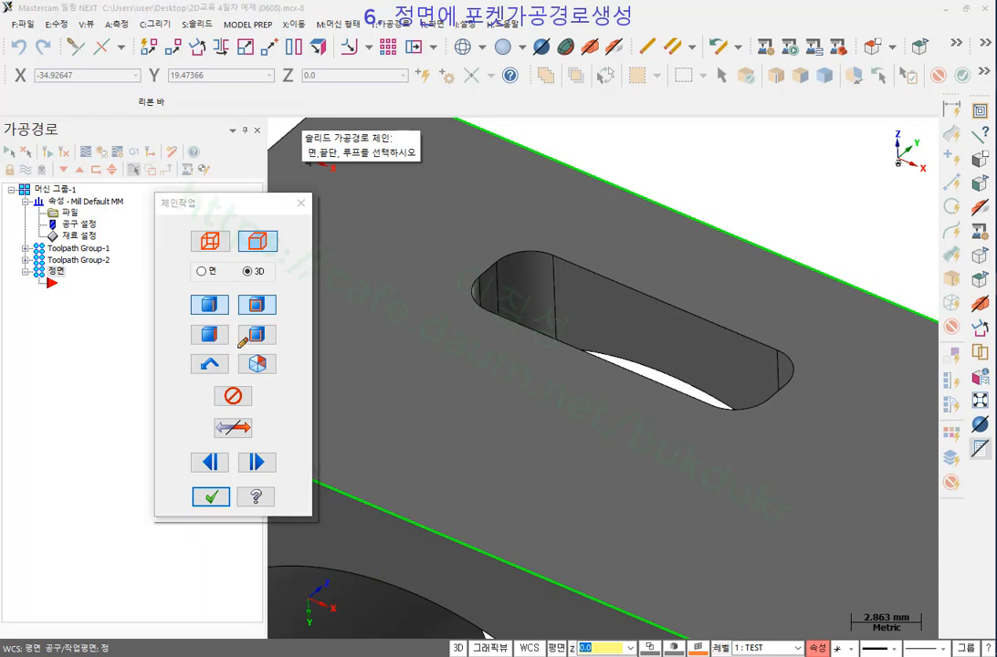
{"action": "mouse_move", "coordinate": [228, 349]}
{"action": "left_mouse_down"}
{"action": "mouse_move", "coordinate": [182, 346]}
{"action": "mouse_move", "coordinate": [182, 327]}
{"action": "mouse_move", "coordinate": [223, 321]}
{"action": "mouse_move", "coordinate": [233, 332]}
{"action": "mouse_move", "coordinate": [226, 345]}
{"action": "left_mouse_up"}
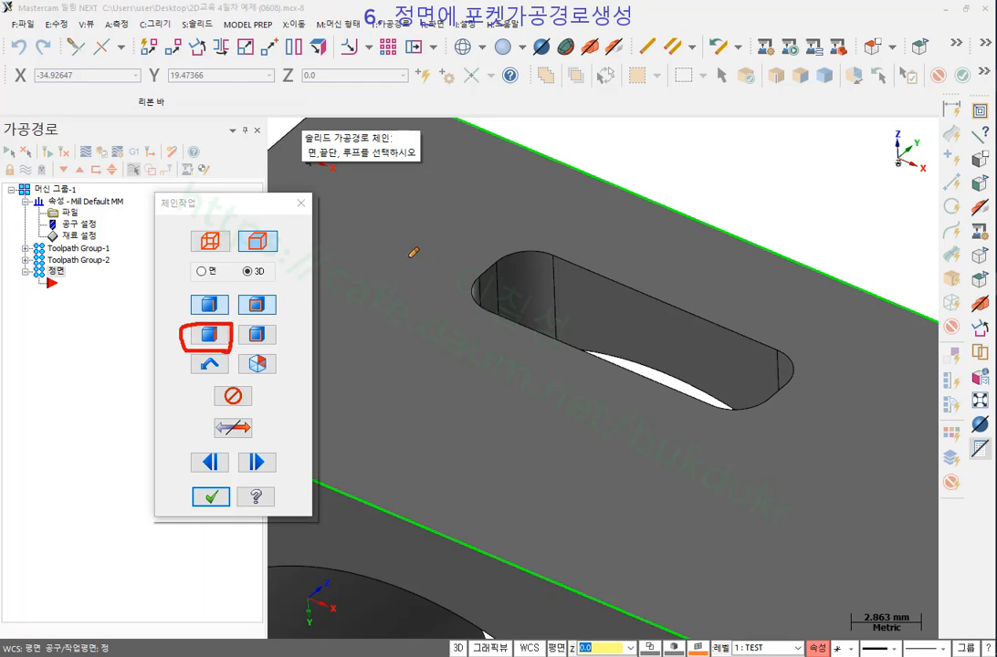
{"action": "mouse_move", "coordinate": [391, 225]}
{"action": "left_mouse_down"}
{"action": "mouse_move", "coordinate": [381, 238]}
{"action": "mouse_move", "coordinate": [397, 224]}
{"action": "left_mouse_up"}
{"action": "left_click_drag", "start_coordinate": [387, 210], "coordinate": [409, 219]}
{"action": "mouse_move", "coordinate": [230, 326]}
{"action": "left_mouse_down"}
{"action": "mouse_move", "coordinate": [182, 349]}
{"action": "mouse_move", "coordinate": [229, 348]}
{"action": "left_mouse_up"}
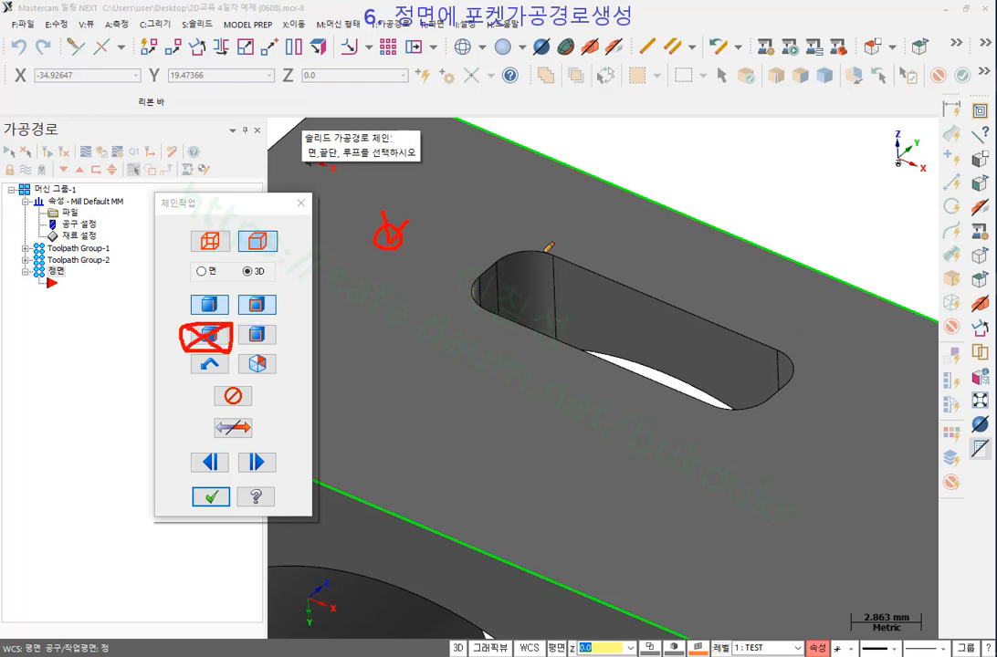
{"action": "left_click_drag", "start_coordinate": [546, 251], "coordinate": [787, 346]}
{"action": "mouse_move", "coordinate": [222, 317]}
{"action": "left_mouse_down"}
{"action": "mouse_move", "coordinate": [207, 319]}
{"action": "mouse_move", "coordinate": [187, 295]}
{"action": "mouse_move", "coordinate": [229, 295]}
{"action": "left_mouse_up"}
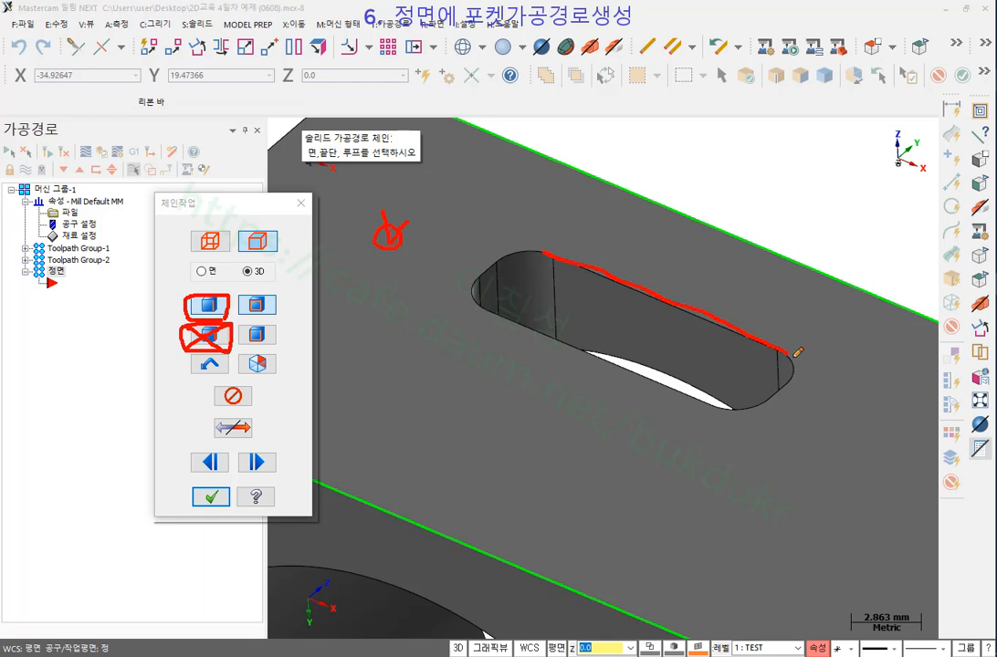
{"action": "mouse_move", "coordinate": [790, 354]}
{"action": "left_mouse_down"}
{"action": "mouse_move", "coordinate": [733, 409]}
{"action": "mouse_move", "coordinate": [531, 351]}
{"action": "left_mouse_up"}
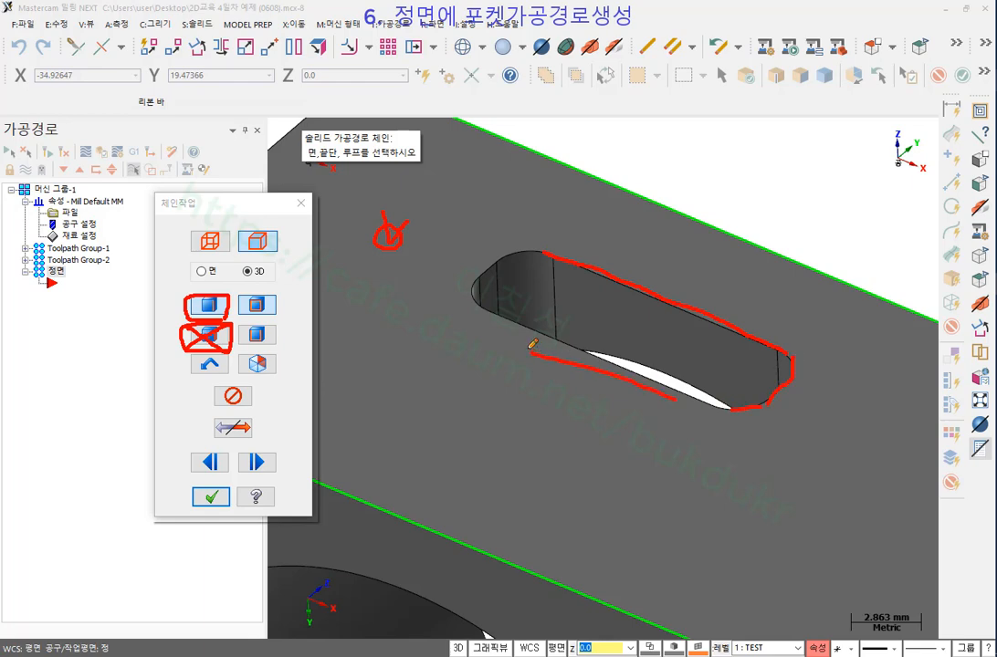
{"action": "mouse_move", "coordinate": [264, 322]}
{"action": "left_mouse_down"}
{"action": "mouse_move", "coordinate": [228, 321]}
{"action": "mouse_move", "coordinate": [235, 293]}
{"action": "mouse_move", "coordinate": [289, 287]}
{"action": "mouse_move", "coordinate": [287, 312]}
{"action": "mouse_move", "coordinate": [261, 321]}
{"action": "left_mouse_up"}
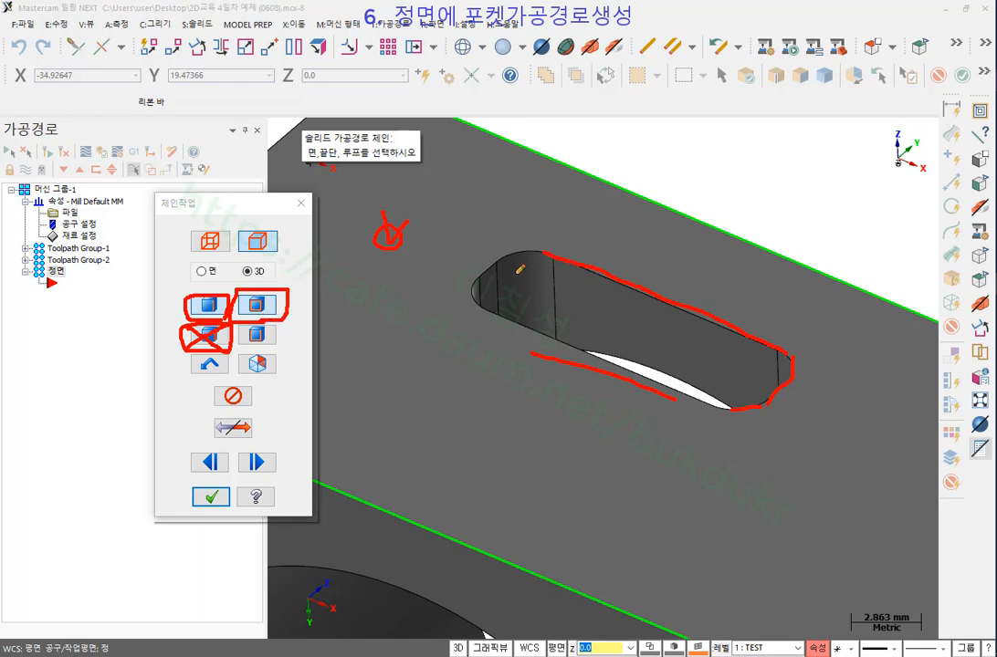
{"action": "mouse_move", "coordinate": [513, 231]}
{"action": "left_mouse_down"}
{"action": "mouse_move", "coordinate": [522, 249]}
{"action": "mouse_move", "coordinate": [535, 236]}
{"action": "mouse_move", "coordinate": [478, 272]}
{"action": "mouse_move", "coordinate": [504, 306]}
{"action": "left_mouse_up"}
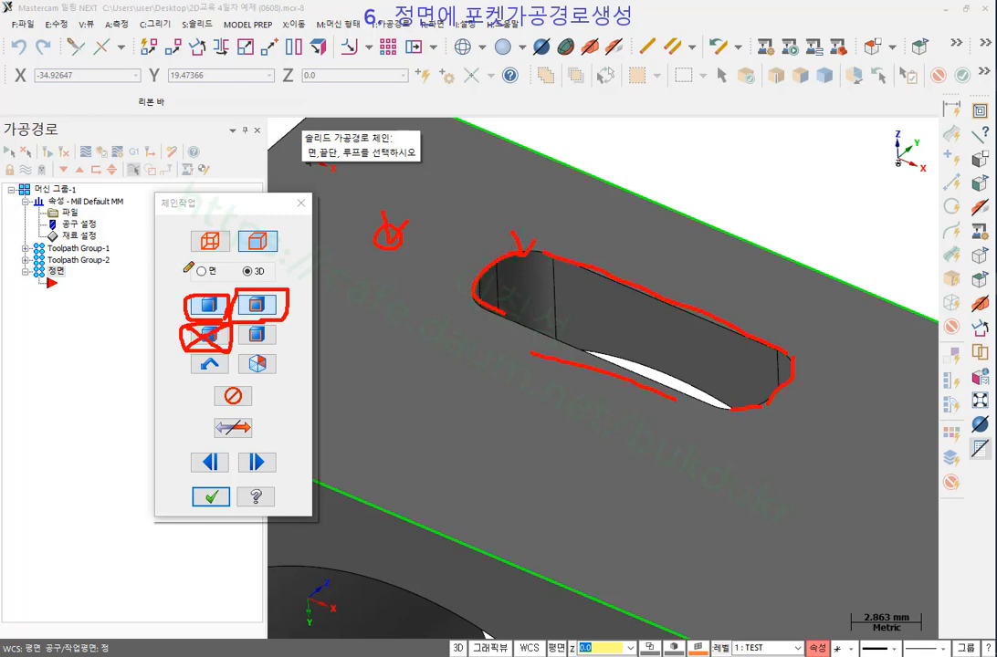
{"action": "left_click_drag", "start_coordinate": [189, 266], "coordinate": [264, 265]}
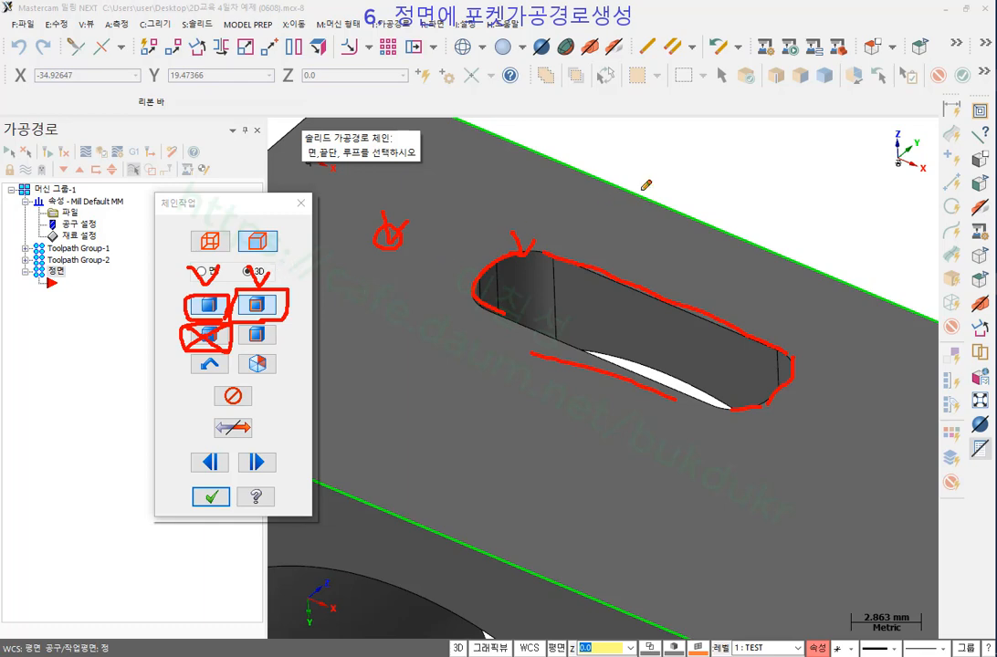
{"action": "right_click", "coordinate": [583, 151]}
{"action": "left_click", "coordinate": [621, 285]}
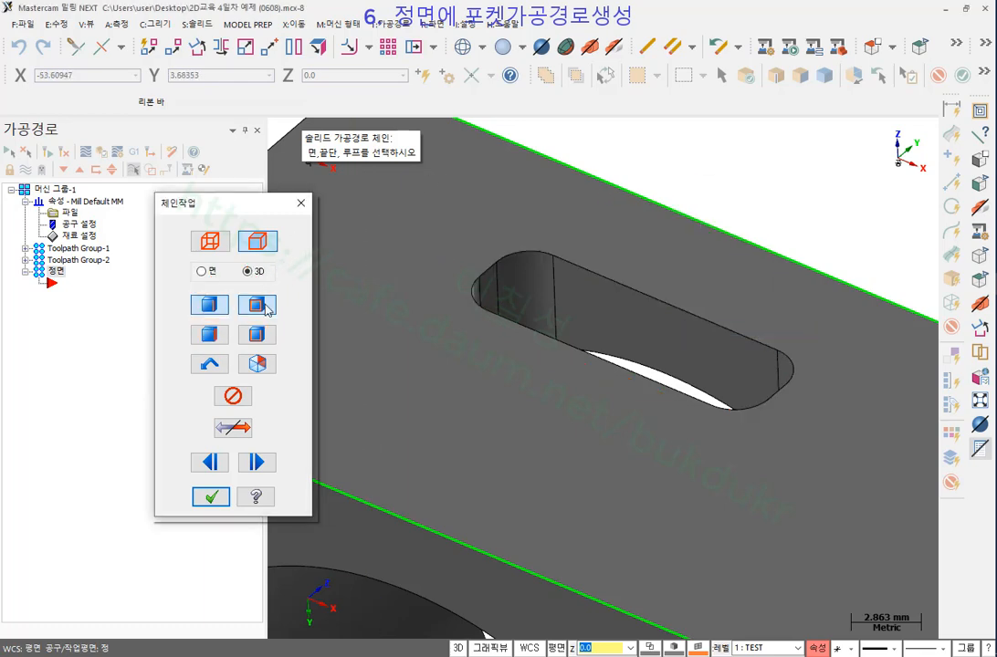
Pick the slot's side wall face, marking its edges with temporary red annotations.
{"action": "left_click", "coordinate": [604, 274]}
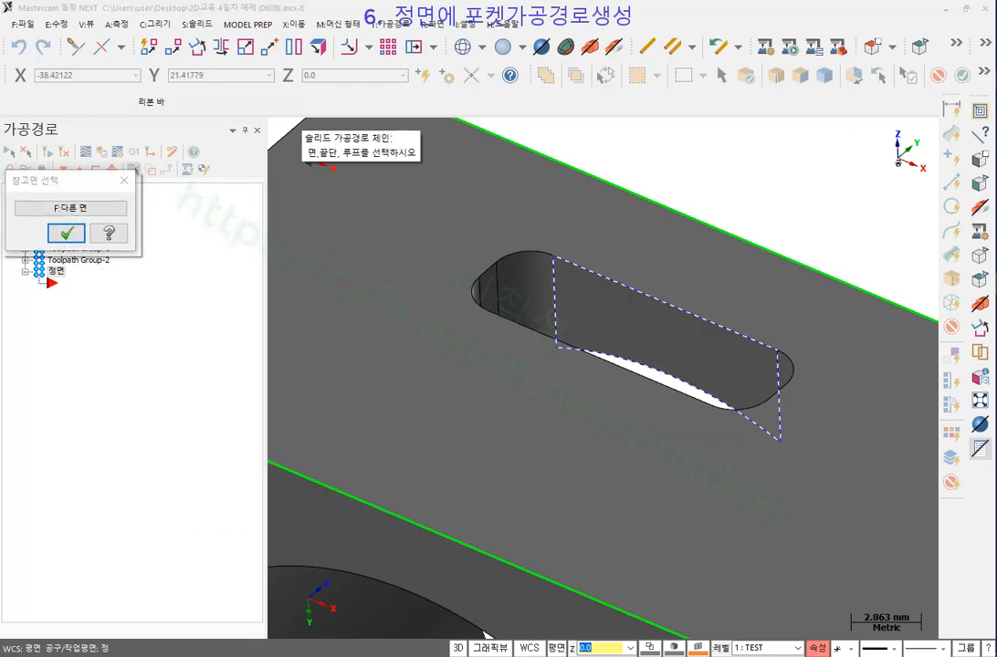
{"action": "left_click_drag", "start_coordinate": [576, 264], "coordinate": [669, 299]}
{"action": "mouse_move", "coordinate": [643, 234]}
{"action": "left_mouse_down"}
{"action": "mouse_move", "coordinate": [652, 254]}
{"action": "mouse_move", "coordinate": [644, 233]}
{"action": "left_mouse_up"}
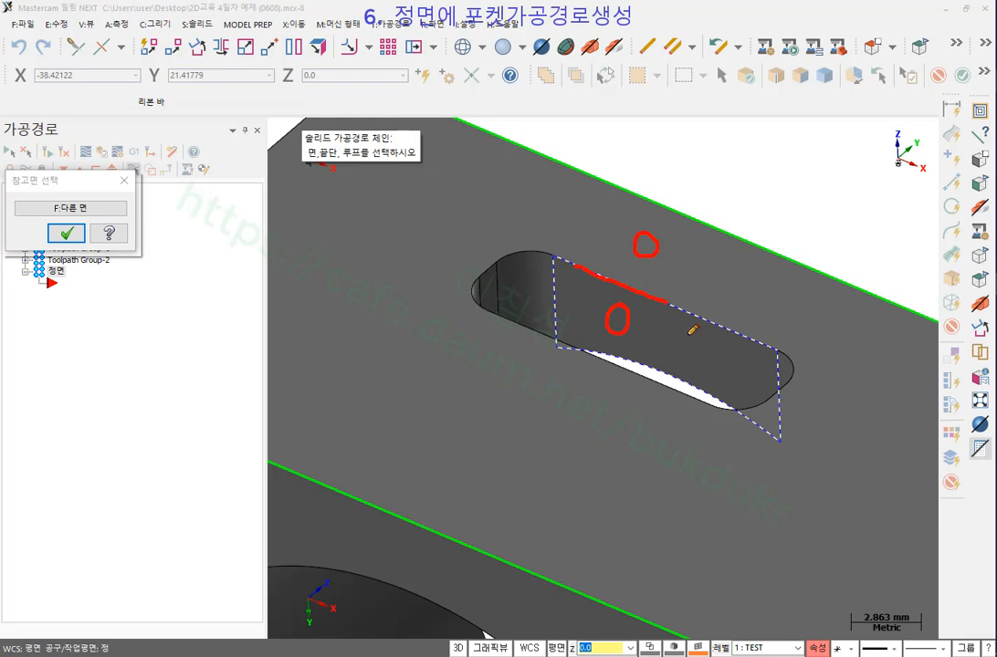
{"action": "mouse_move", "coordinate": [557, 263]}
{"action": "left_mouse_down"}
{"action": "mouse_move", "coordinate": [556, 337]}
{"action": "mouse_move", "coordinate": [593, 347]}
{"action": "mouse_move", "coordinate": [671, 402]}
{"action": "mouse_move", "coordinate": [782, 437]}
{"action": "mouse_move", "coordinate": [757, 341]}
{"action": "left_mouse_up"}
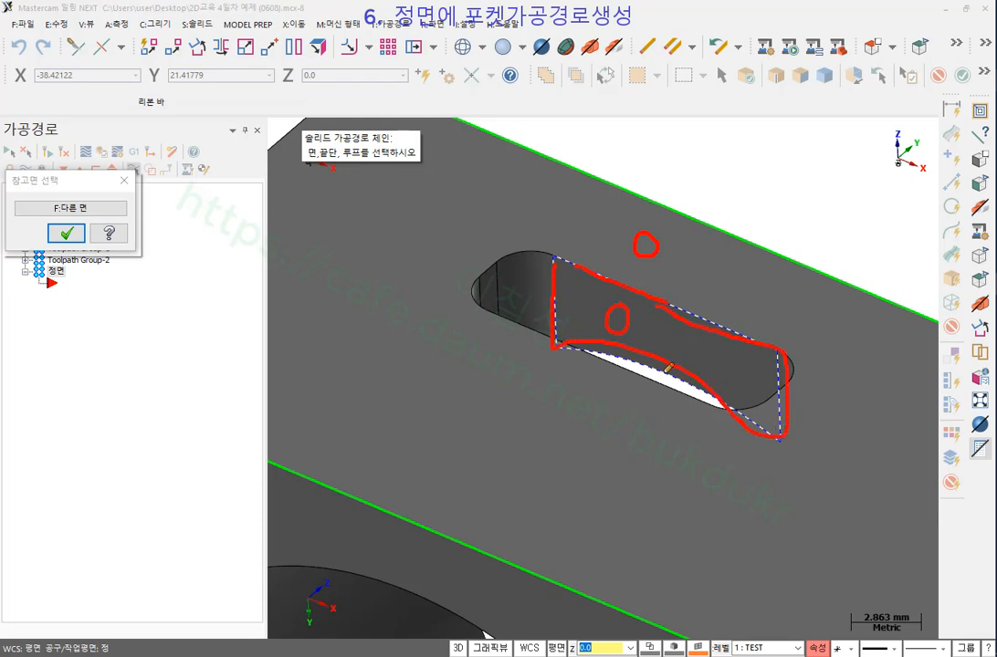
{"action": "left_click_drag", "start_coordinate": [17, 217], "coordinate": [119, 217]}
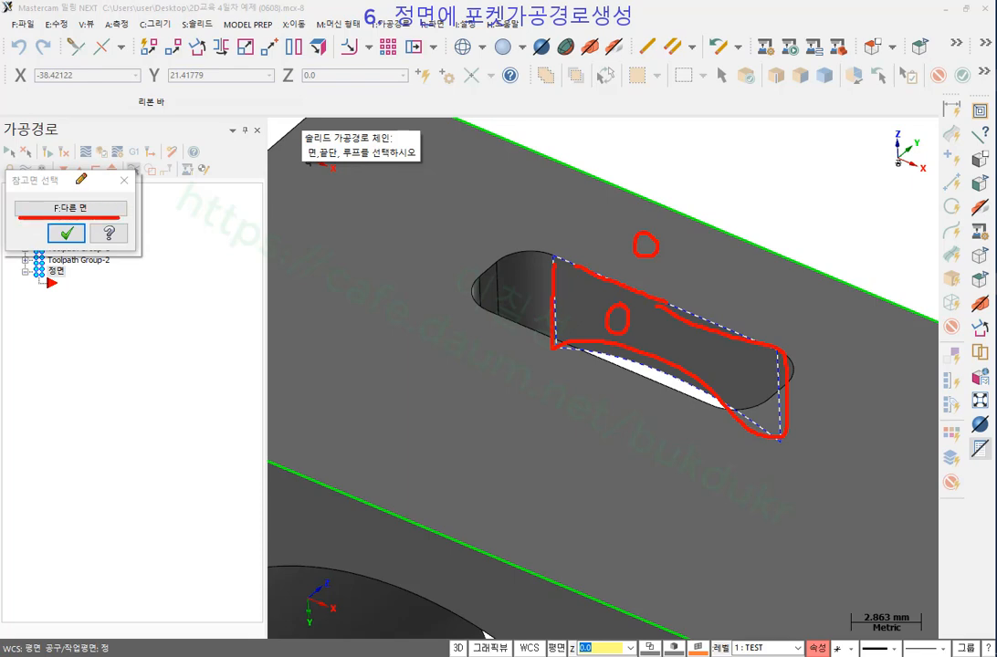
{"action": "mouse_move", "coordinate": [76, 186]}
{"action": "left_mouse_down"}
{"action": "mouse_move", "coordinate": [77, 197]}
{"action": "mouse_move", "coordinate": [91, 187]}
{"action": "left_mouse_up"}
{"action": "mouse_move", "coordinate": [464, 214]}
{"action": "left_mouse_down"}
{"action": "mouse_move", "coordinate": [438, 225]}
{"action": "mouse_move", "coordinate": [465, 235]}
{"action": "left_mouse_up"}
{"action": "right_click", "coordinate": [805, 183]}
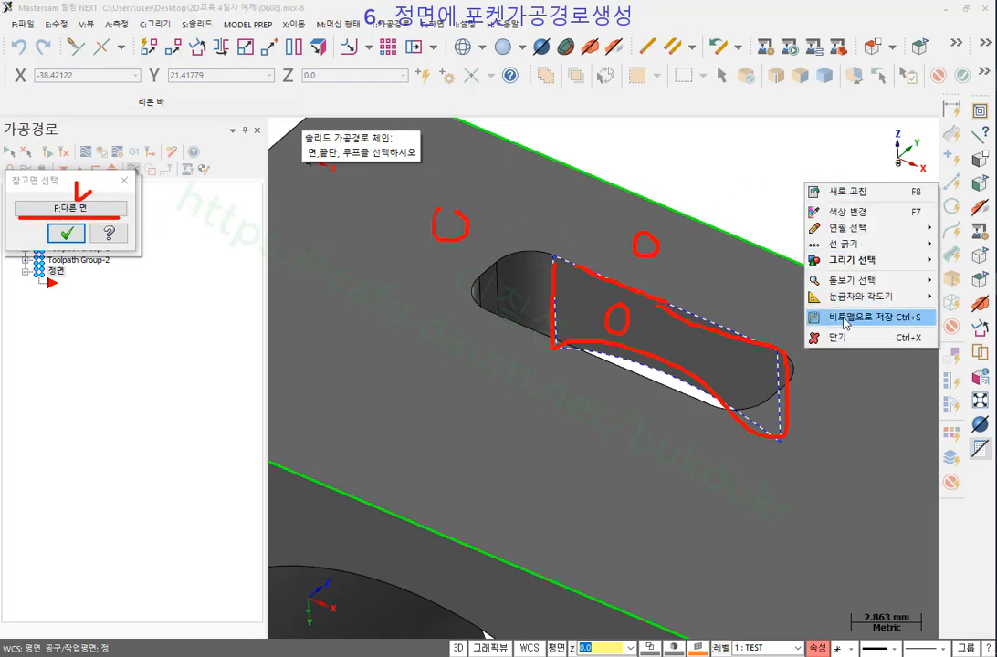
{"action": "left_click", "coordinate": [842, 337]}
Switch the chain to the slot's opening loop and confirm the reference face.
{"action": "left_click", "coordinate": [104, 211]}
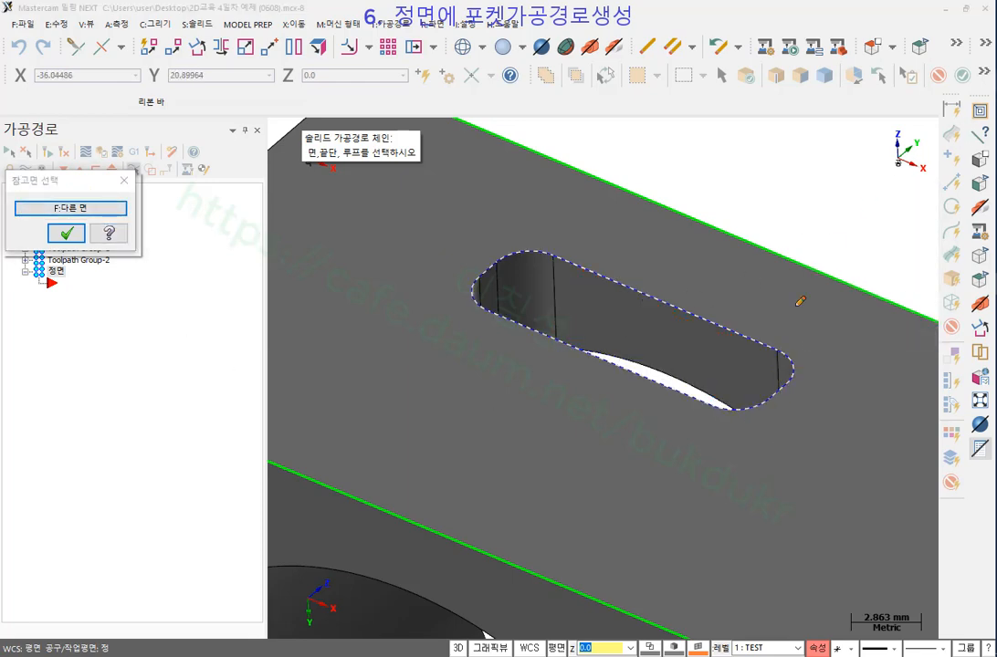
{"action": "mouse_move", "coordinate": [747, 419]}
{"action": "left_mouse_down"}
{"action": "mouse_move", "coordinate": [457, 330]}
{"action": "mouse_move", "coordinate": [588, 227]}
{"action": "mouse_move", "coordinate": [859, 407]}
{"action": "mouse_move", "coordinate": [736, 418]}
{"action": "left_mouse_up"}
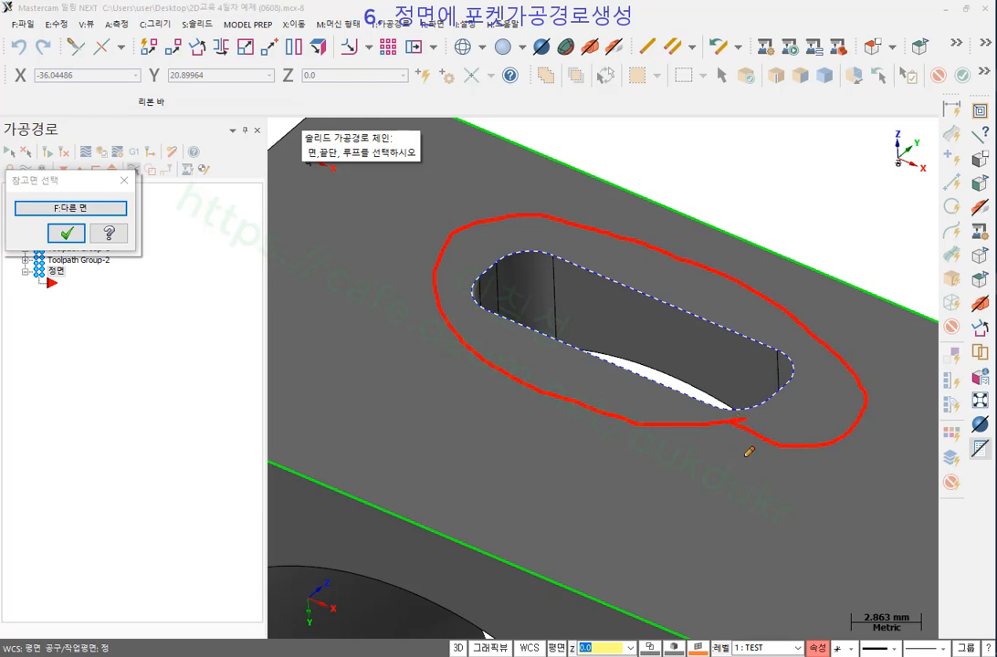
{"action": "right_click", "coordinate": [758, 194]}
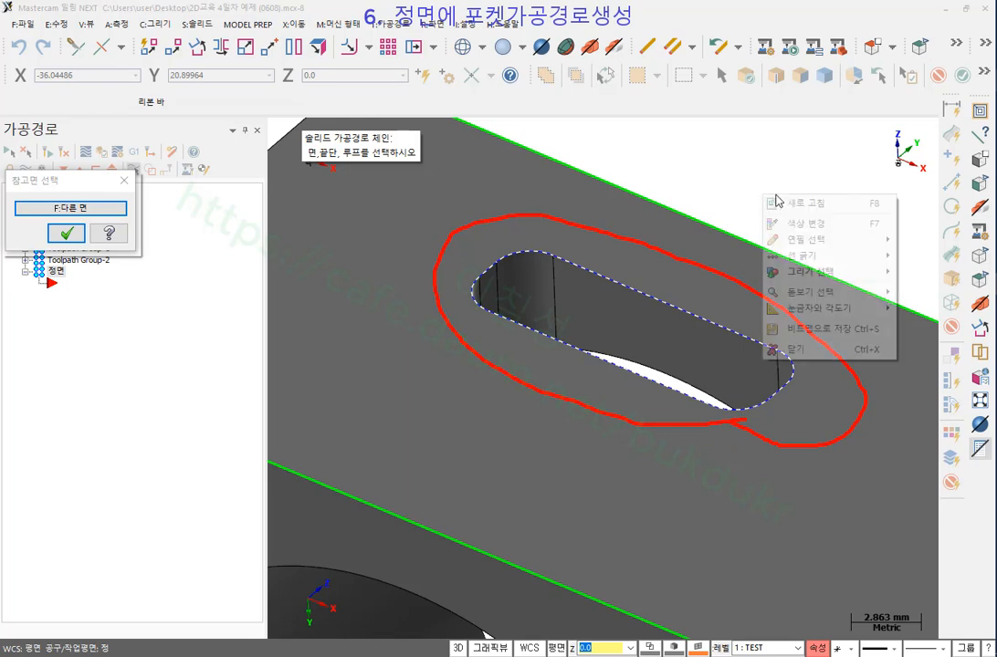
{"action": "left_click", "coordinate": [822, 345]}
{"action": "left_click", "coordinate": [65, 234]}
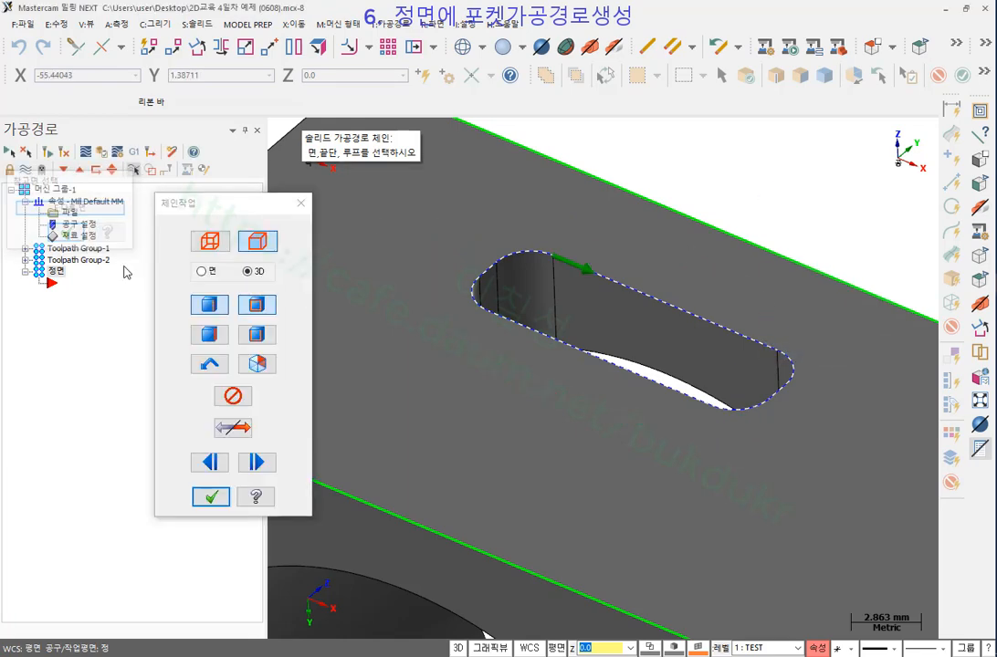
Accept 솔리드 체인 1 in Chain Manager and bring the 2D pocket parameters fully into view.
{"action": "left_click", "coordinate": [216, 503]}
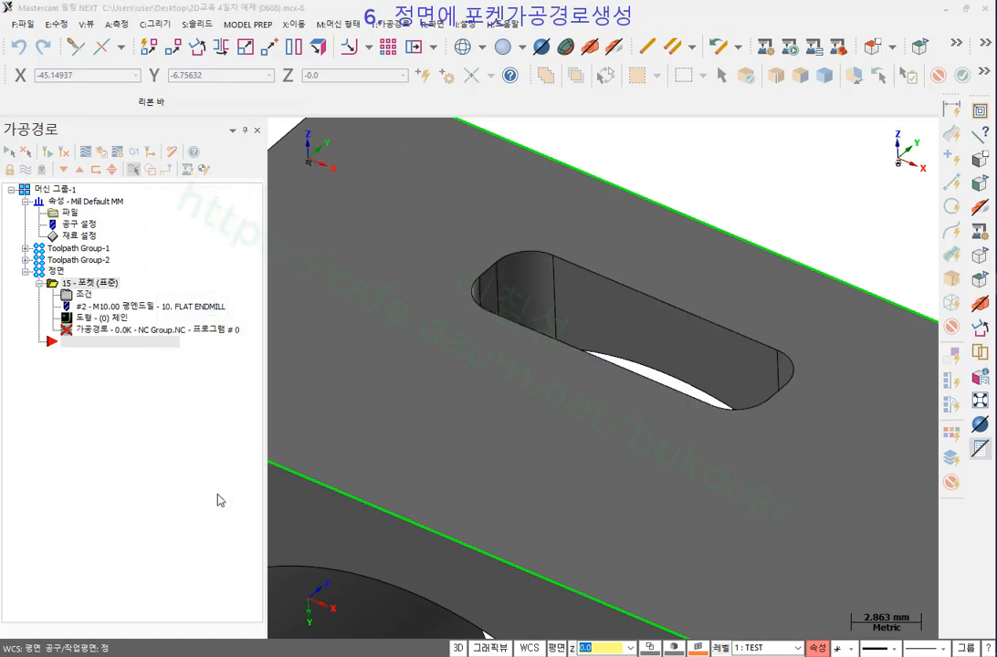
{"action": "left_click_drag", "start_coordinate": [512, 165], "coordinate": [241, 78]}
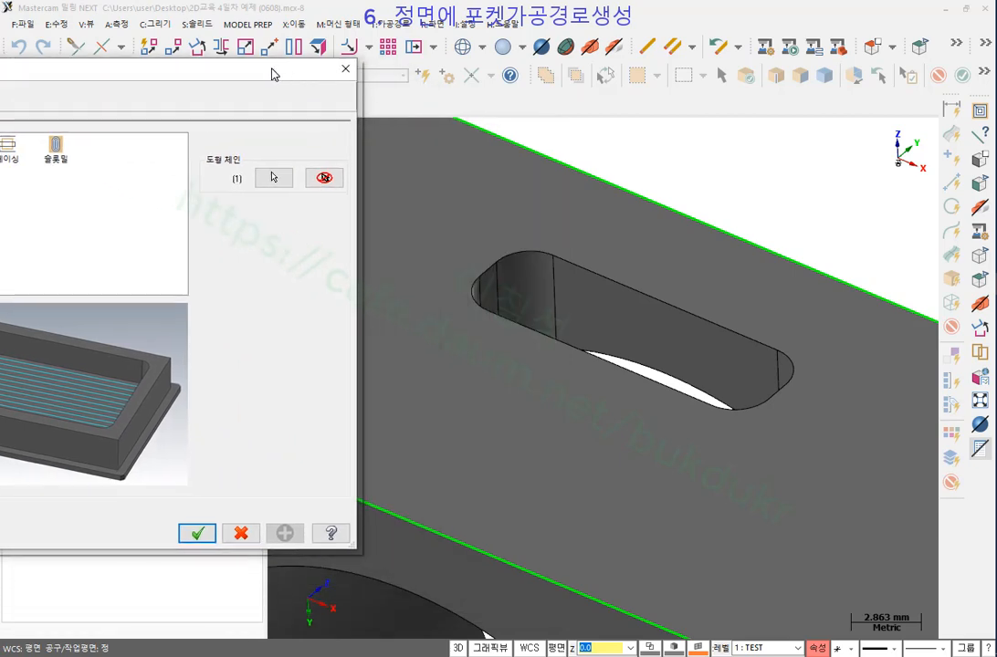
{"action": "left_click", "coordinate": [275, 179]}
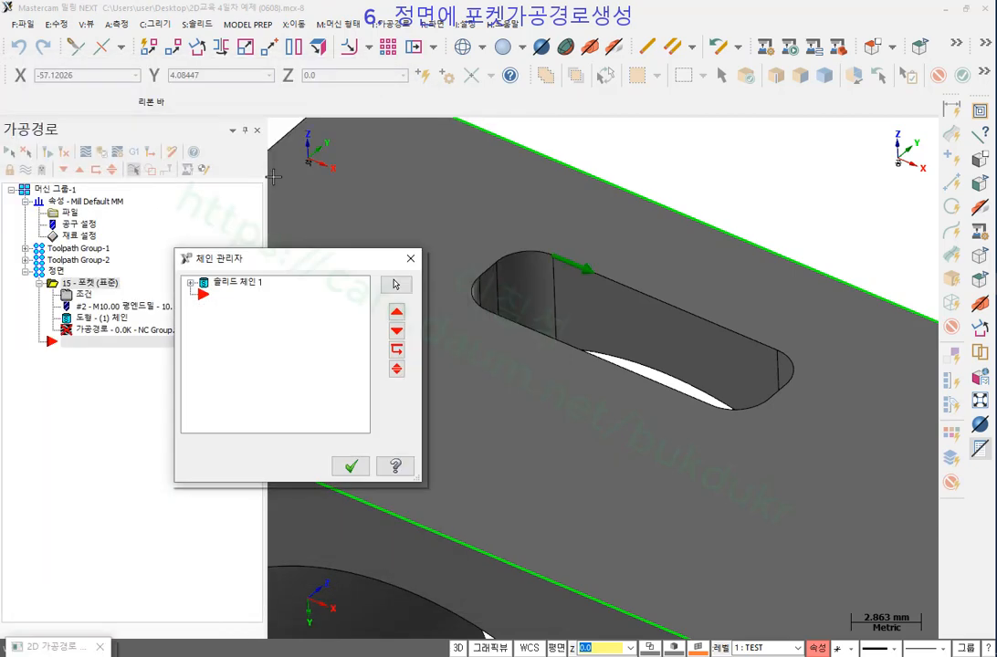
{"action": "left_click", "coordinate": [192, 284]}
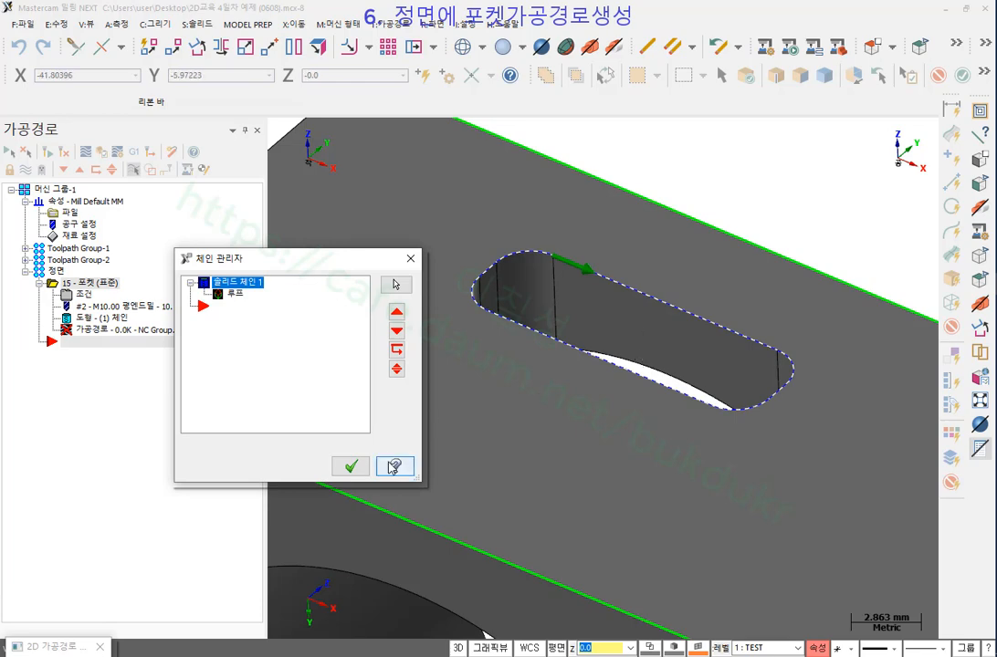
{"action": "left_click", "coordinate": [351, 467]}
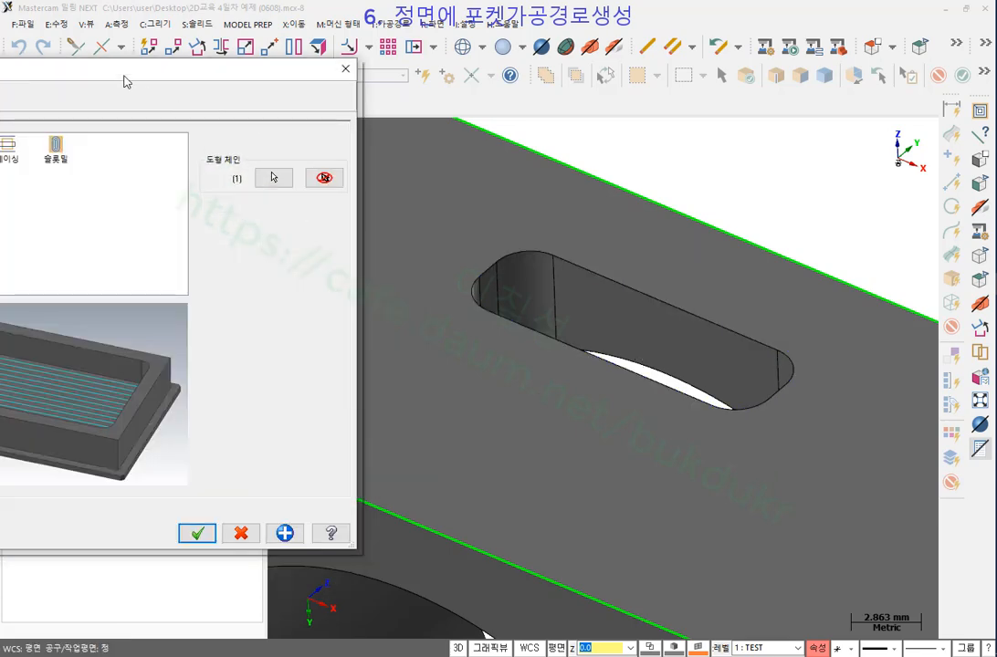
{"action": "left_click_drag", "start_coordinate": [94, 71], "coordinate": [520, 25]}
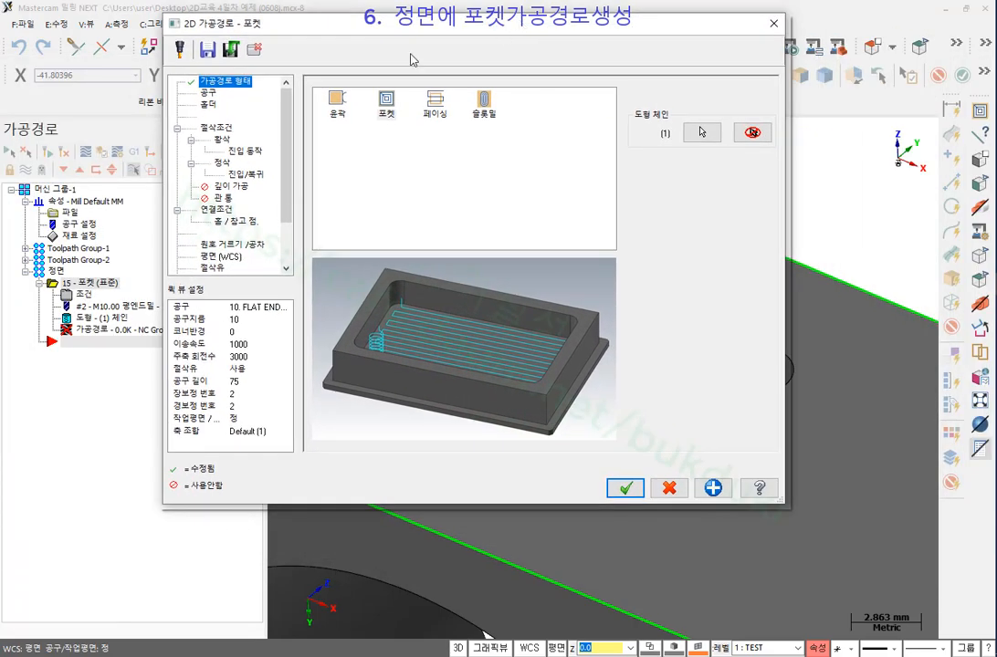
Assign tool 3, the 3.0 mm 3. FLAT ENDMILL, to the pocket and go to 절삭조건.
{"action": "left_click", "coordinate": [208, 93]}
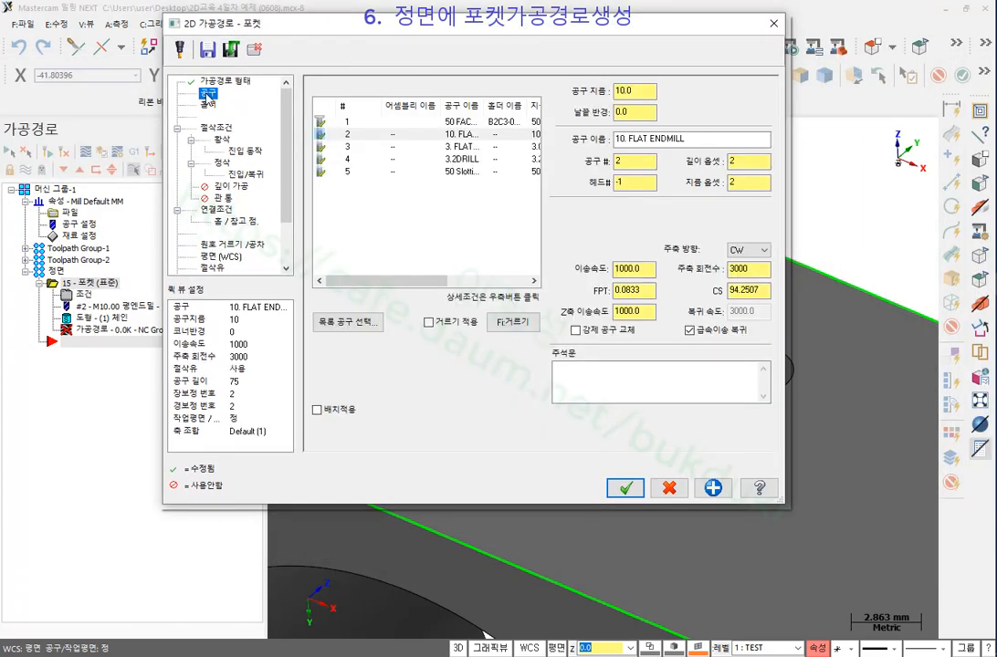
{"action": "left_click", "coordinate": [387, 153]}
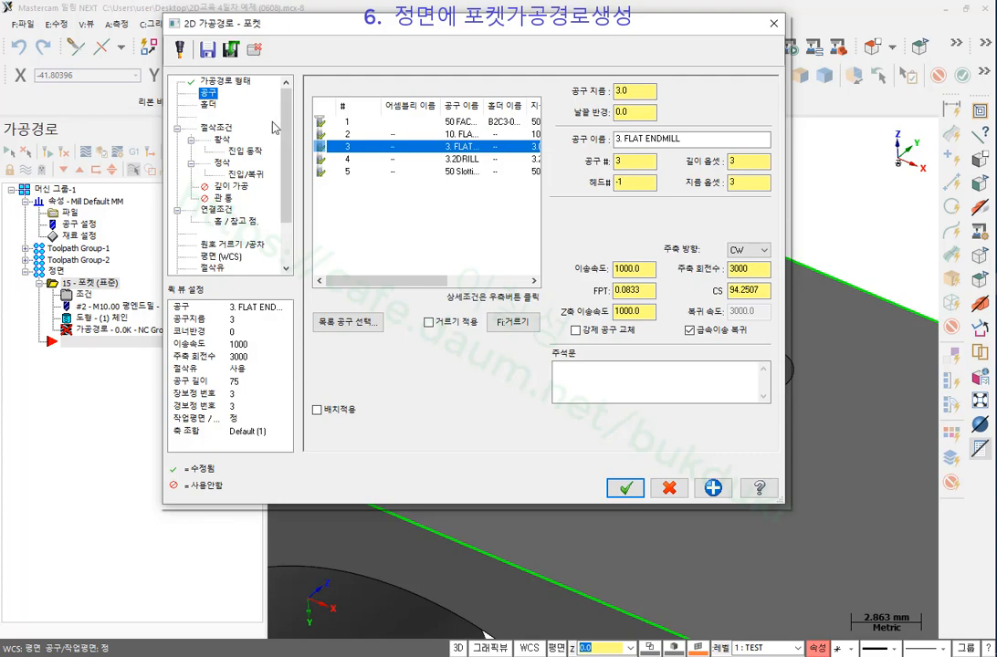
{"action": "left_click", "coordinate": [222, 130]}
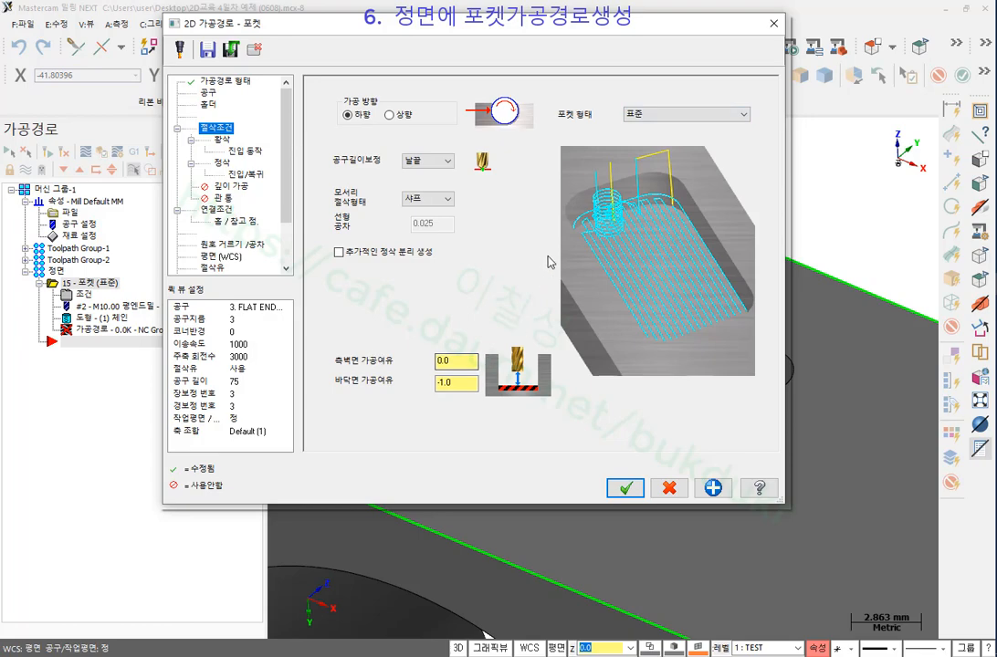
{"action": "left_click", "coordinate": [462, 386]}
{"action": "double_click", "coordinate": [447, 386]}
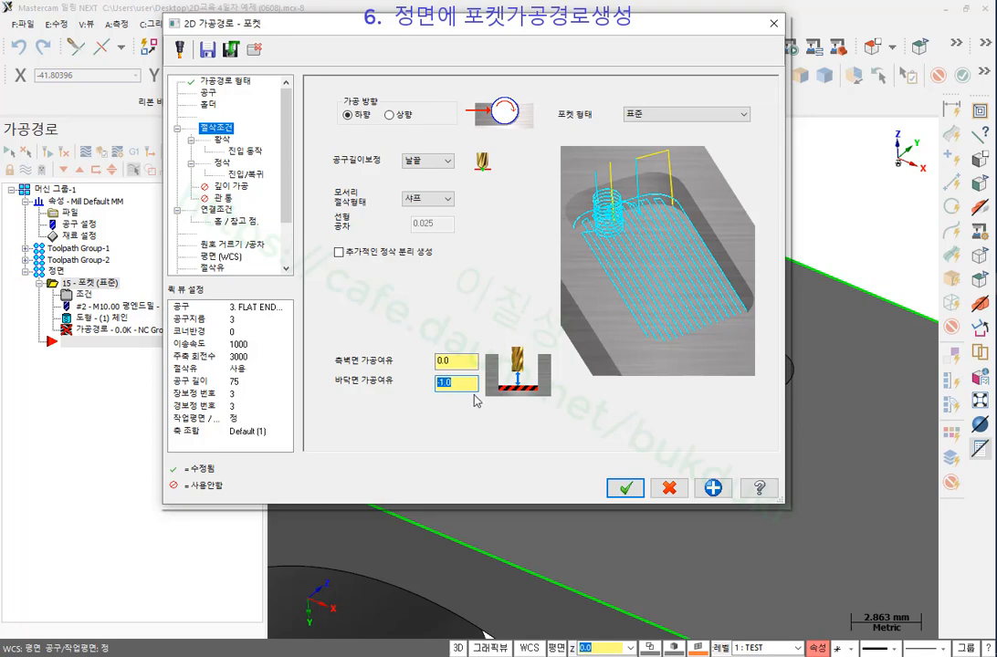
{"action": "left_click", "coordinate": [464, 387]}
{"action": "left_click_drag", "start_coordinate": [605, 25], "coordinate": [383, 40]}
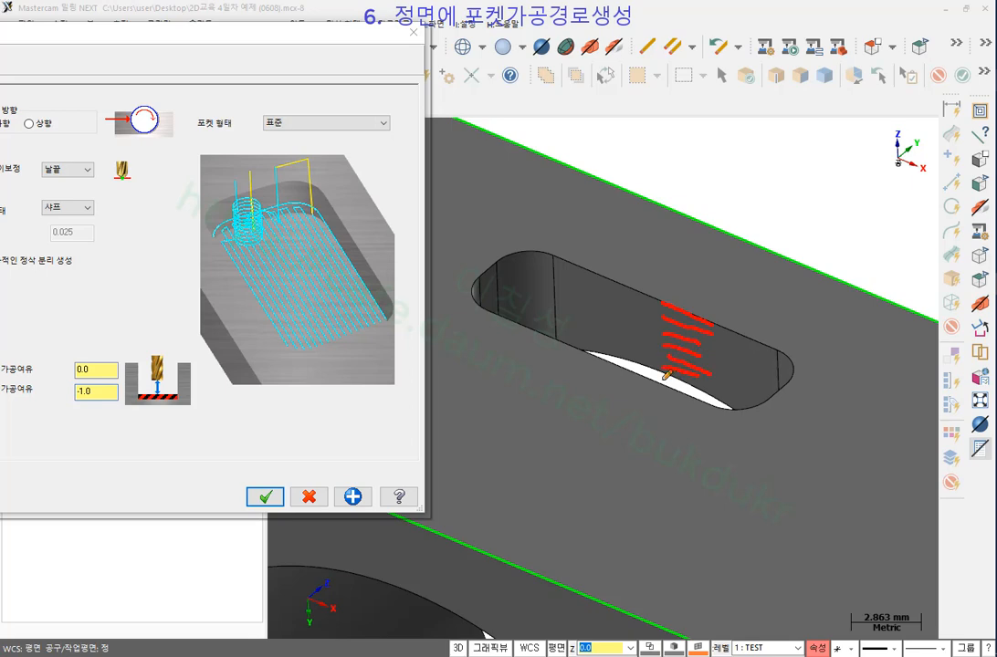
{"action": "mouse_move", "coordinate": [668, 382]}
{"action": "left_mouse_down"}
{"action": "mouse_move", "coordinate": [695, 387]}
{"action": "mouse_move", "coordinate": [666, 399]}
{"action": "left_mouse_up"}
{"action": "mouse_move", "coordinate": [660, 390]}
{"action": "left_mouse_down"}
{"action": "mouse_move", "coordinate": [666, 400]}
{"action": "mouse_move", "coordinate": [683, 394]}
{"action": "left_mouse_up"}
{"action": "mouse_move", "coordinate": [104, 415]}
{"action": "left_mouse_down"}
{"action": "mouse_move", "coordinate": [43, 413]}
{"action": "mouse_move", "coordinate": [117, 391]}
{"action": "mouse_move", "coordinate": [59, 422]}
{"action": "left_mouse_up"}
{"action": "right_click", "coordinate": [784, 157]}
{"action": "left_click", "coordinate": [822, 317]}
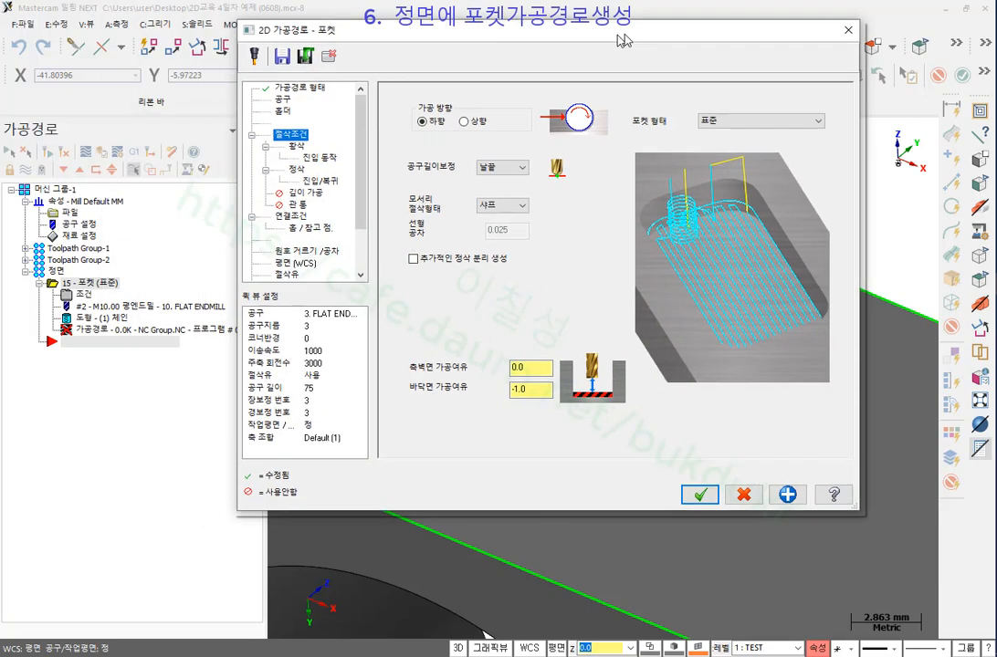
{"action": "left_click_drag", "start_coordinate": [160, 36], "coordinate": [674, 34]}
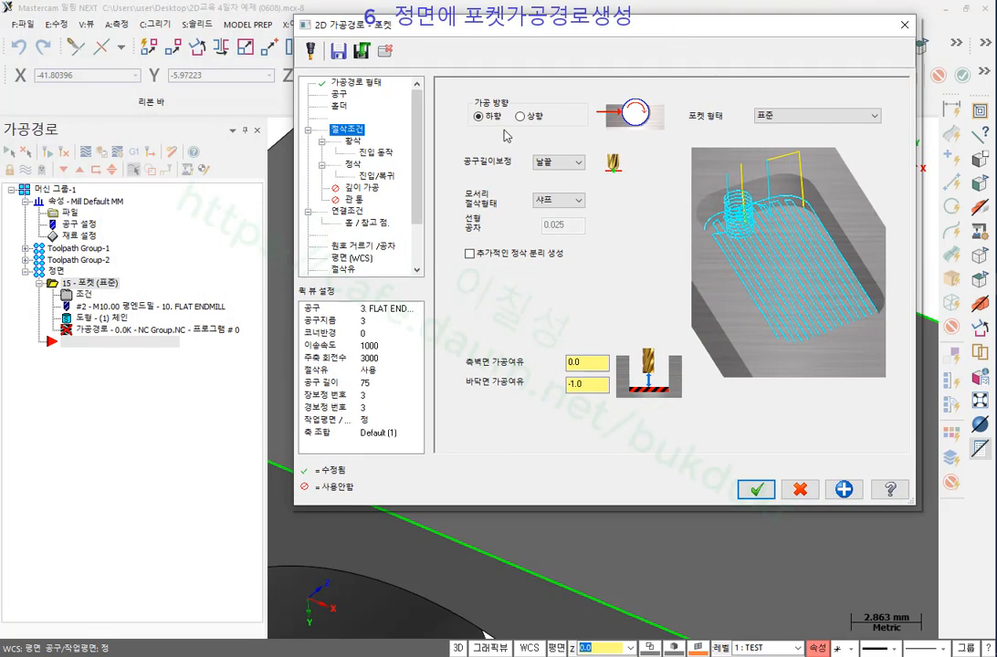
Set pocket roughing to 일정한 오버랩 나선형절삭 with 1.5 stepover, cutting inside-out.
{"action": "left_click", "coordinate": [352, 140]}
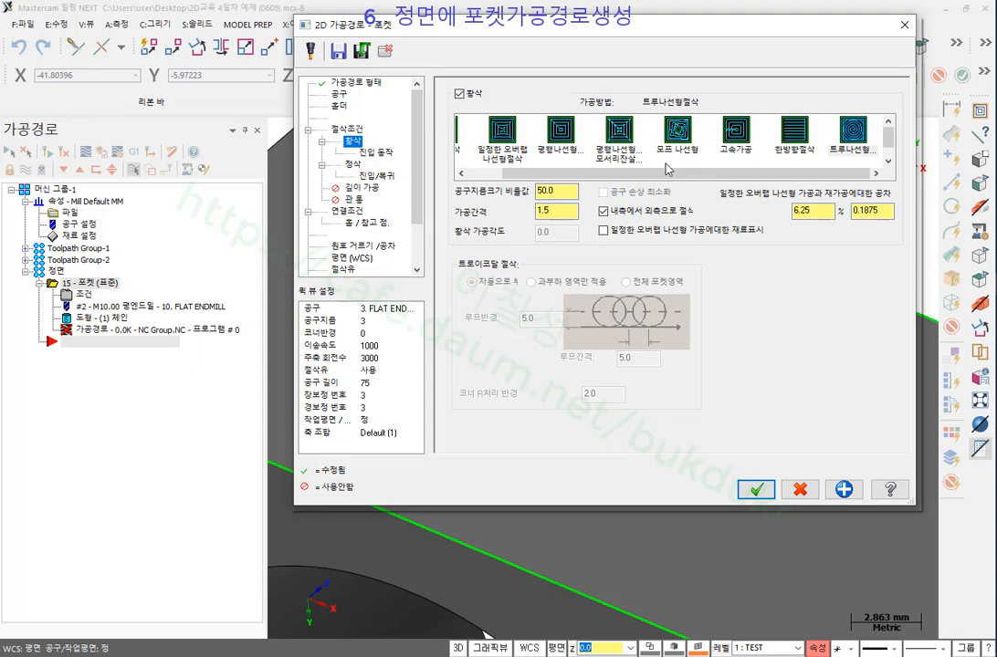
{"action": "scroll", "coordinate": [584, 147], "scroll_direction": "up", "scroll_amount": 2}
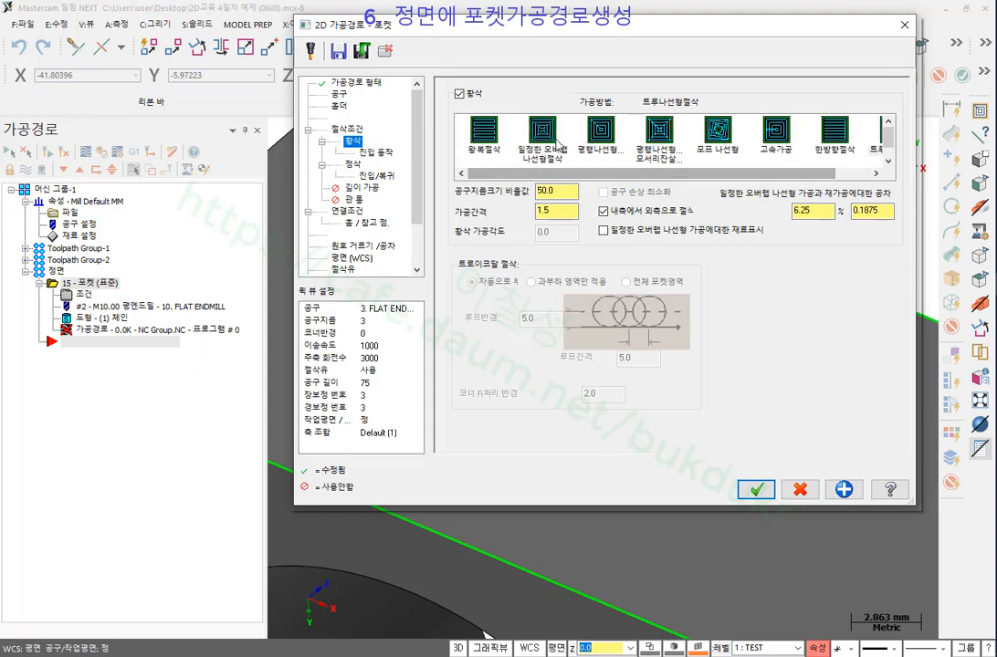
{"action": "left_click", "coordinate": [549, 139]}
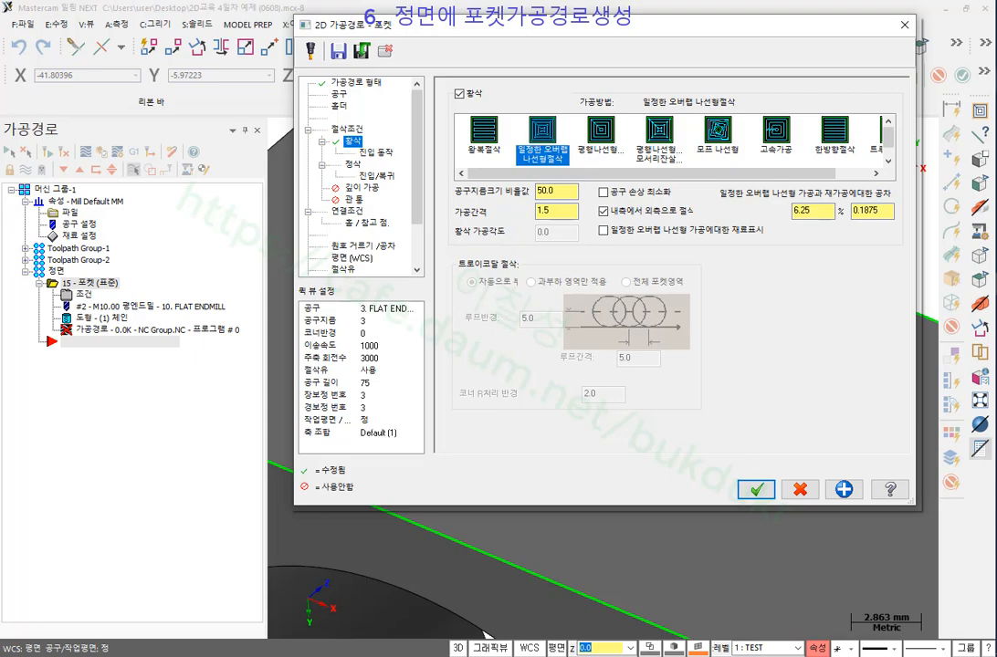
{"action": "mouse_move", "coordinate": [543, 164]}
{"action": "left_mouse_down"}
{"action": "mouse_move", "coordinate": [523, 137]}
{"action": "mouse_move", "coordinate": [571, 101]}
{"action": "mouse_move", "coordinate": [539, 160]}
{"action": "left_mouse_up"}
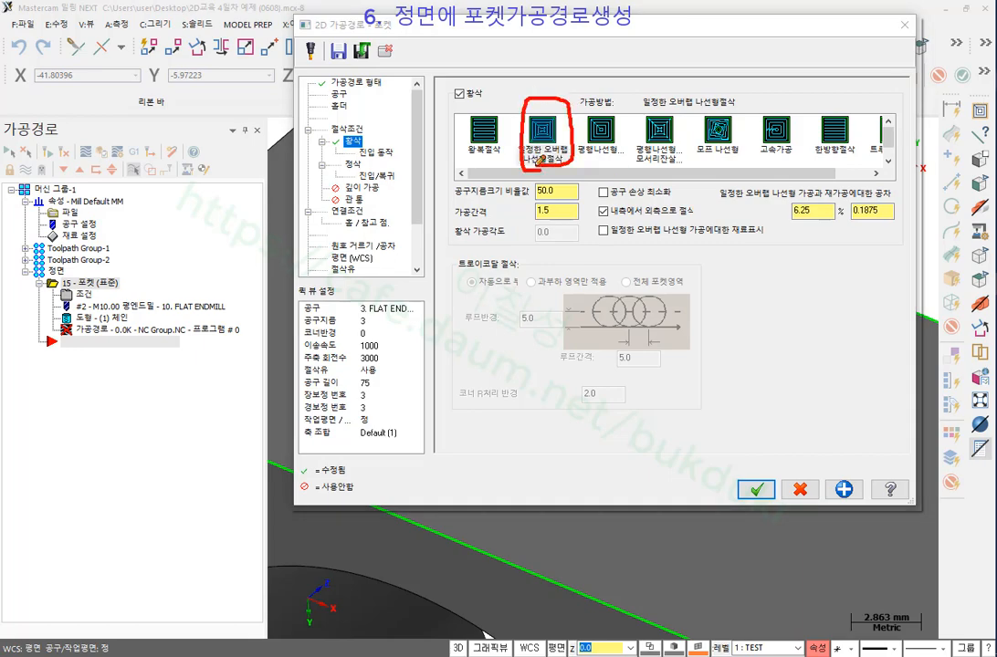
{"action": "mouse_move", "coordinate": [600, 221]}
{"action": "left_mouse_down"}
{"action": "mouse_move", "coordinate": [713, 215]}
{"action": "mouse_move", "coordinate": [605, 202]}
{"action": "mouse_move", "coordinate": [597, 217]}
{"action": "left_mouse_up"}
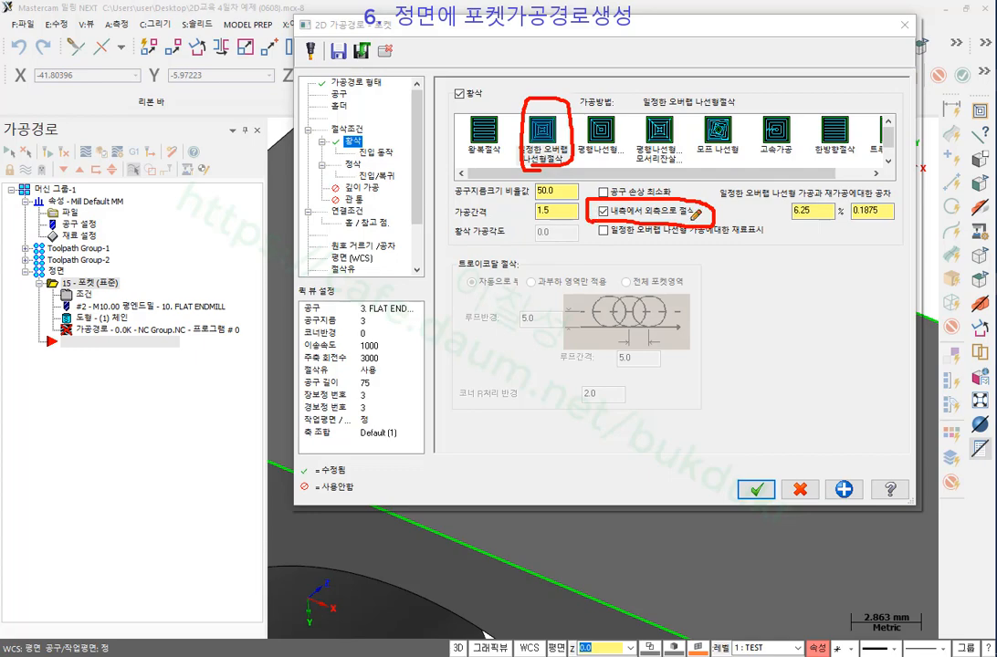
{"action": "right_click", "coordinate": [693, 26]}
{"action": "left_click", "coordinate": [748, 169]}
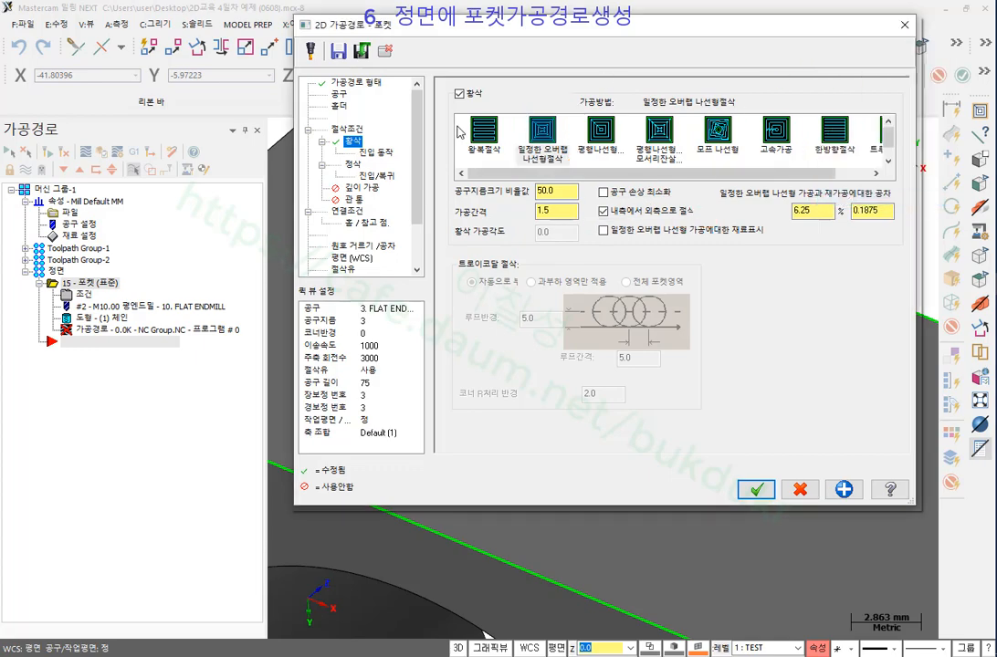
{"action": "left_click", "coordinate": [375, 152]}
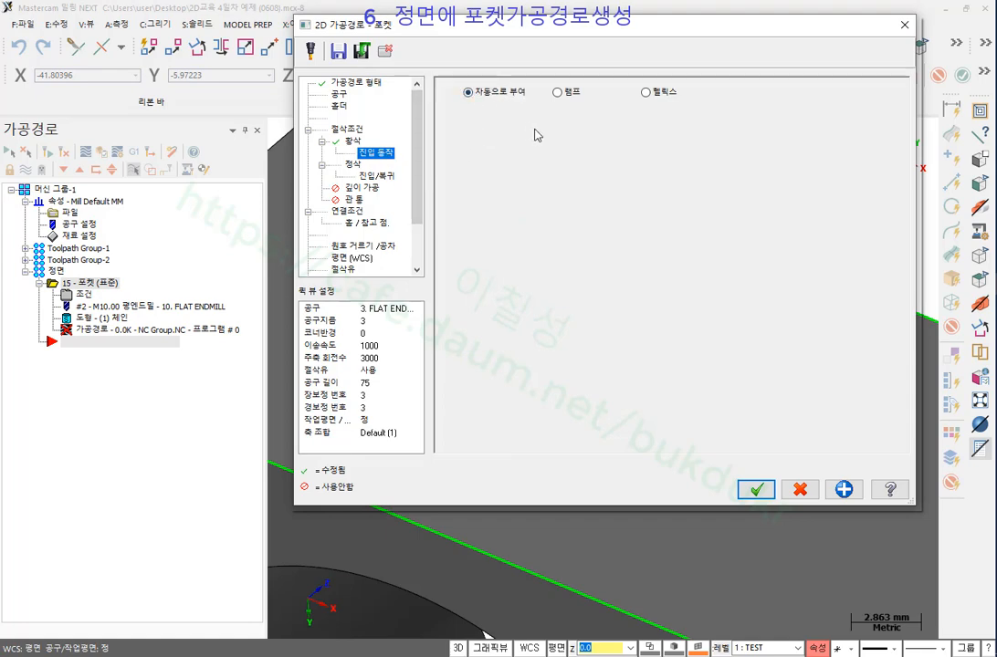
Set one pocket finish pass with 0.5 spacing.
{"action": "left_click", "coordinate": [352, 165]}
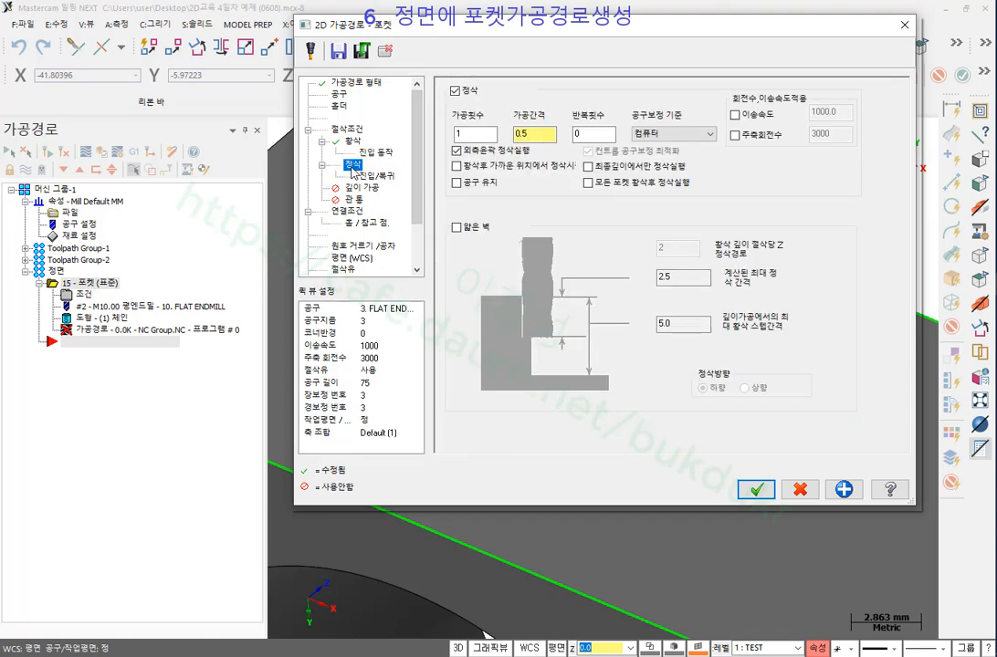
{"action": "left_click", "coordinate": [539, 130]}
{"action": "key", "text": "Return"}
{"action": "mouse_move", "coordinate": [561, 149]}
{"action": "left_mouse_down"}
{"action": "mouse_move", "coordinate": [544, 149]}
{"action": "mouse_move", "coordinate": [509, 120]}
{"action": "mouse_move", "coordinate": [561, 119]}
{"action": "mouse_move", "coordinate": [563, 145]}
{"action": "left_mouse_up"}
{"action": "left_click_drag", "start_coordinate": [438, 161], "coordinate": [562, 157]}
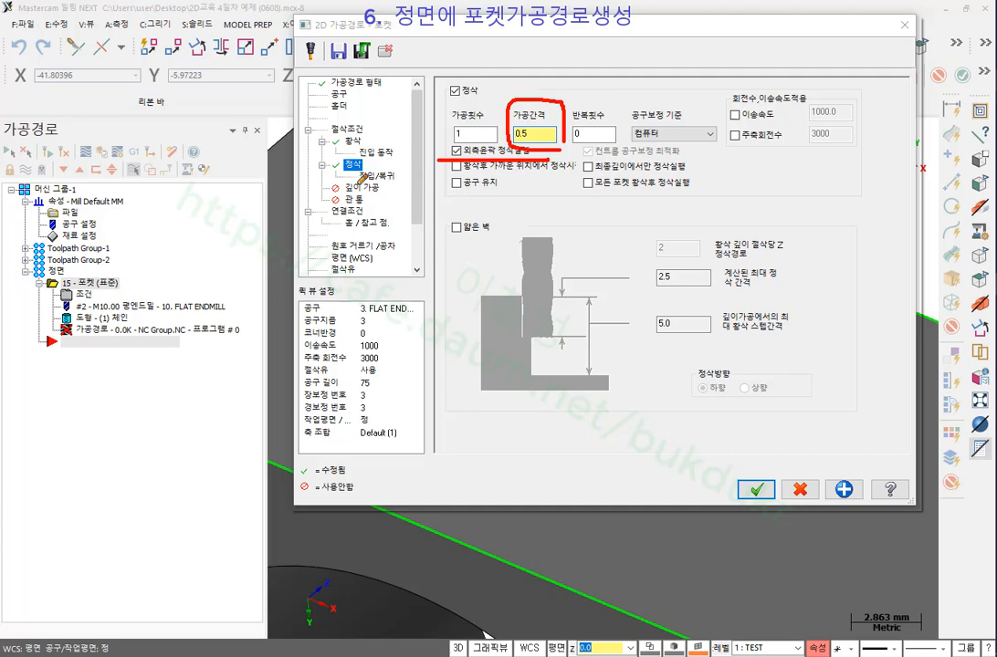
{"action": "left_click_drag", "start_coordinate": [346, 184], "coordinate": [409, 183]}
{"action": "right_click", "coordinate": [730, 91]}
{"action": "left_click", "coordinate": [798, 191]}
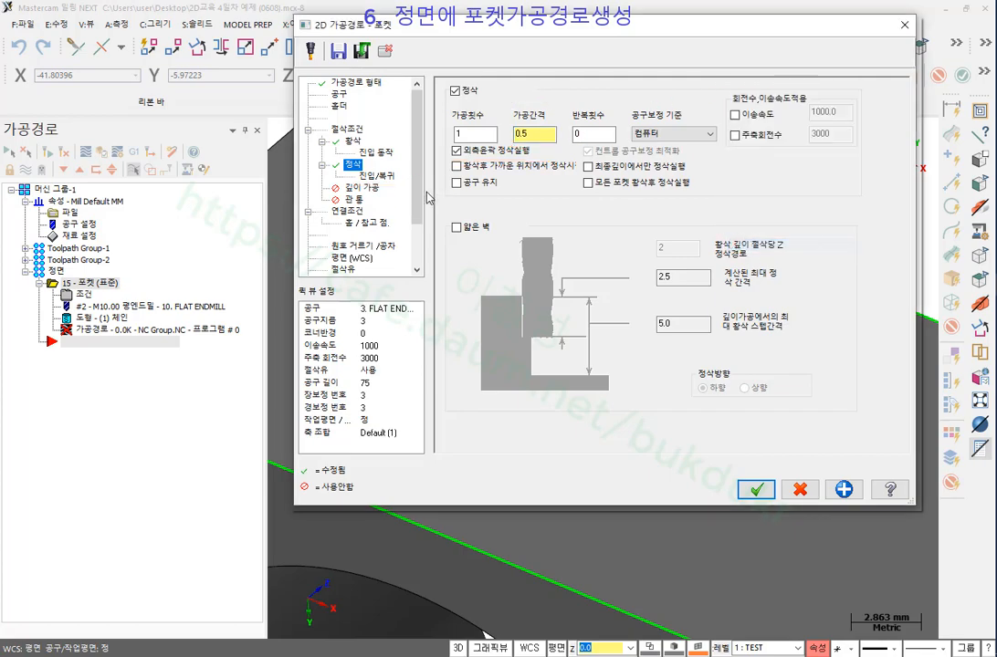
Review the 0.3 lead in/out line length and arc radius.
{"action": "left_click", "coordinate": [376, 175]}
{"action": "left_click", "coordinate": [599, 170]}
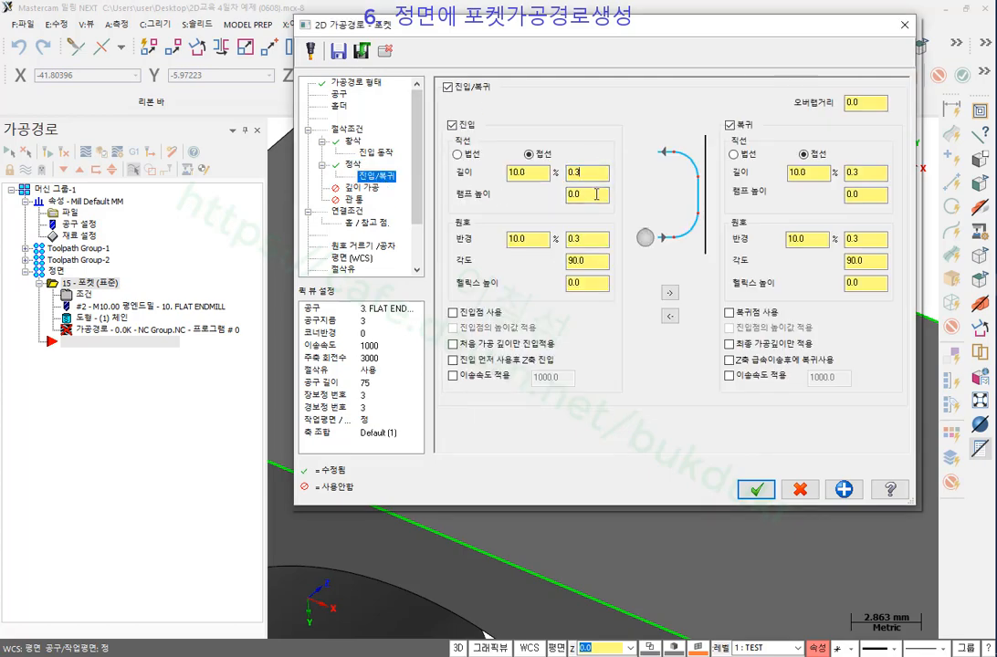
{"action": "left_click", "coordinate": [594, 239]}
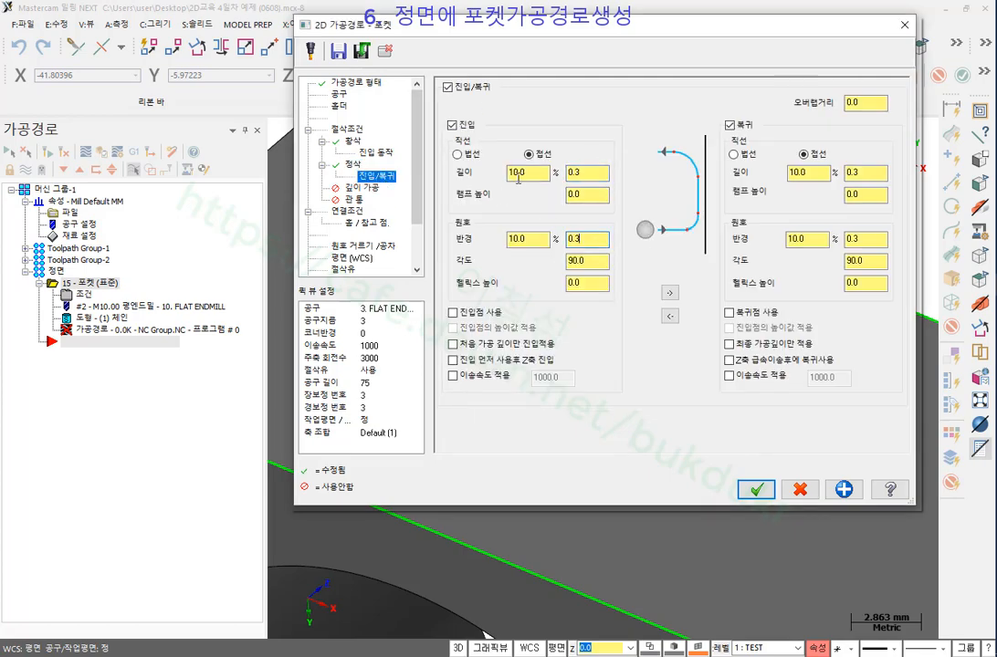
{"action": "left_click", "coordinate": [513, 236]}
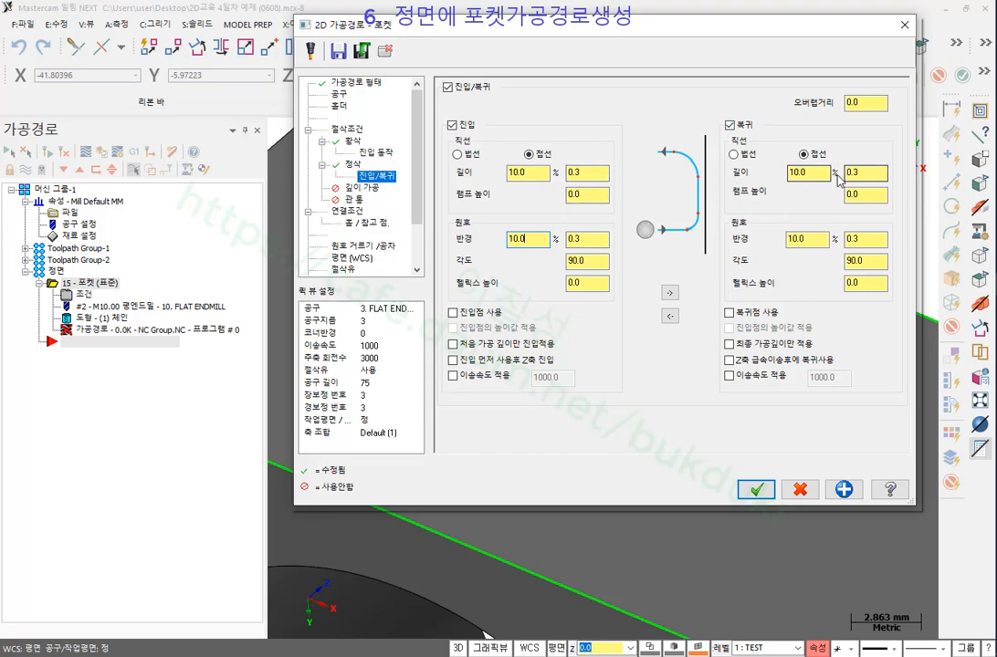
{"action": "left_click_drag", "start_coordinate": [595, 173], "coordinate": [553, 174]}
{"action": "left_click_drag", "start_coordinate": [590, 240], "coordinate": [560, 241]}
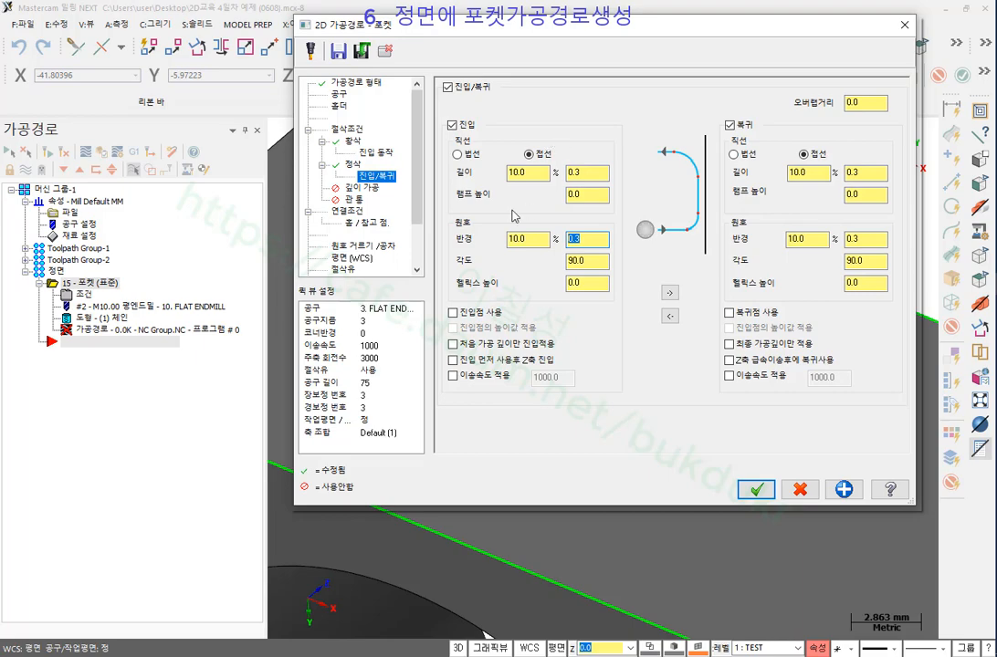
{"action": "left_click", "coordinate": [352, 211]}
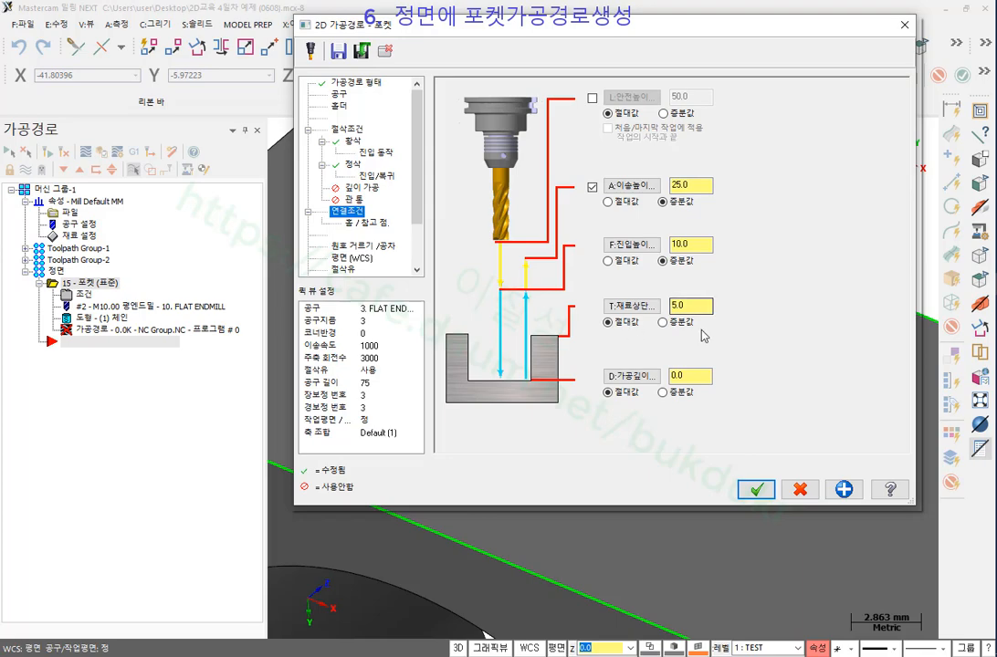
Set 재료상단 to incremental and begin picking its height from a point on the part.
{"action": "left_click_drag", "start_coordinate": [856, 33], "coordinate": [338, 42]}
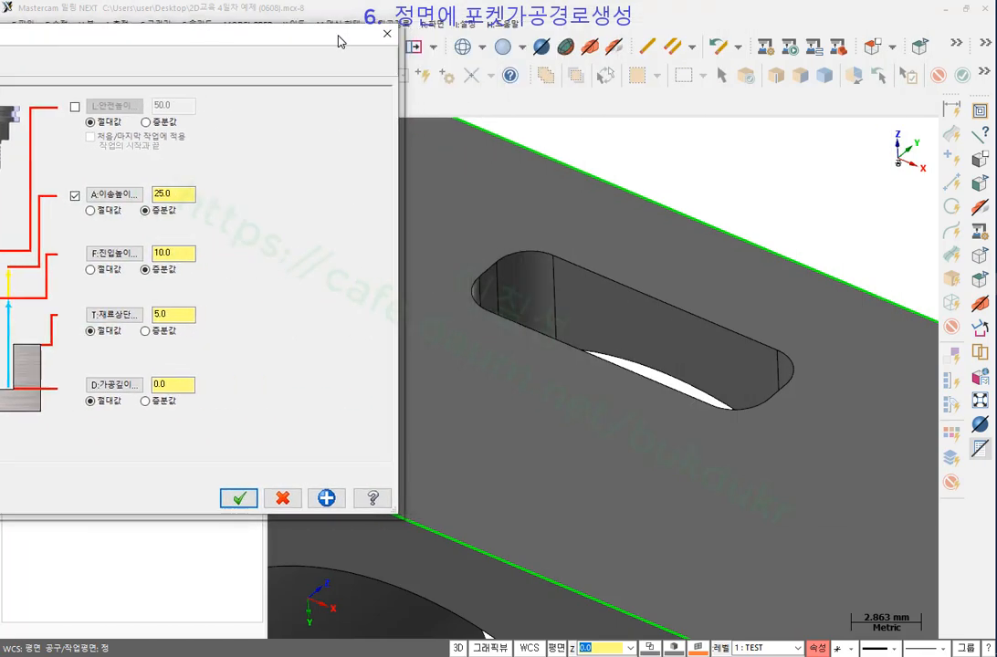
{"action": "mouse_move", "coordinate": [595, 279]}
{"action": "left_mouse_down"}
{"action": "mouse_move", "coordinate": [604, 286]}
{"action": "mouse_move", "coordinate": [610, 275]}
{"action": "left_mouse_up"}
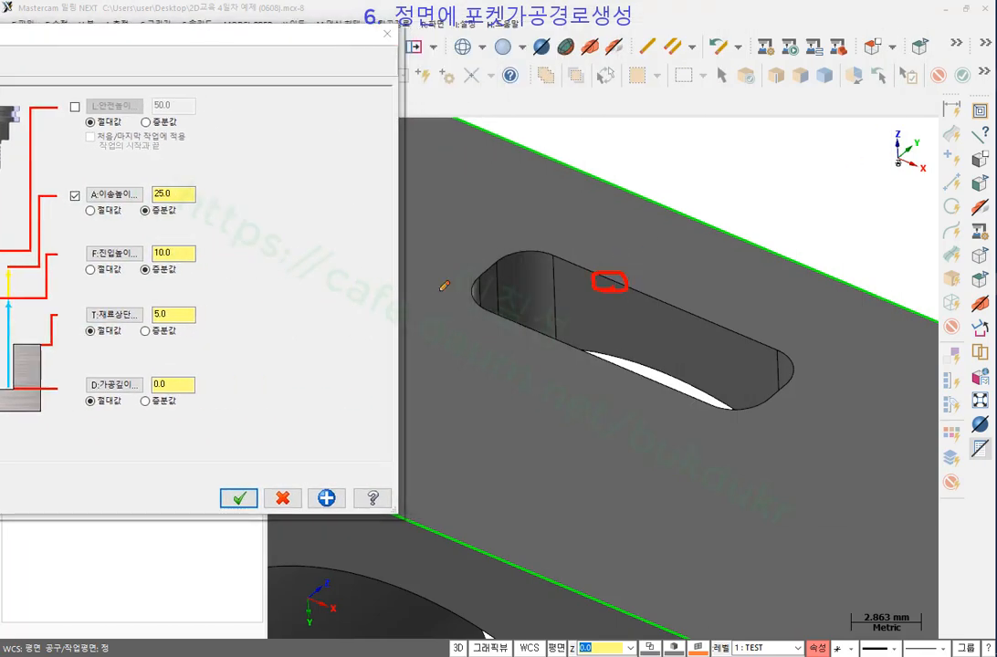
{"action": "mouse_move", "coordinate": [128, 321]}
{"action": "left_mouse_down"}
{"action": "mouse_move", "coordinate": [107, 322]}
{"action": "mouse_move", "coordinate": [84, 302]}
{"action": "mouse_move", "coordinate": [145, 309]}
{"action": "mouse_move", "coordinate": [92, 320]}
{"action": "left_mouse_up"}
{"action": "mouse_move", "coordinate": [551, 243]}
{"action": "left_mouse_down"}
{"action": "mouse_move", "coordinate": [555, 262]}
{"action": "mouse_move", "coordinate": [591, 217]}
{"action": "left_mouse_up"}
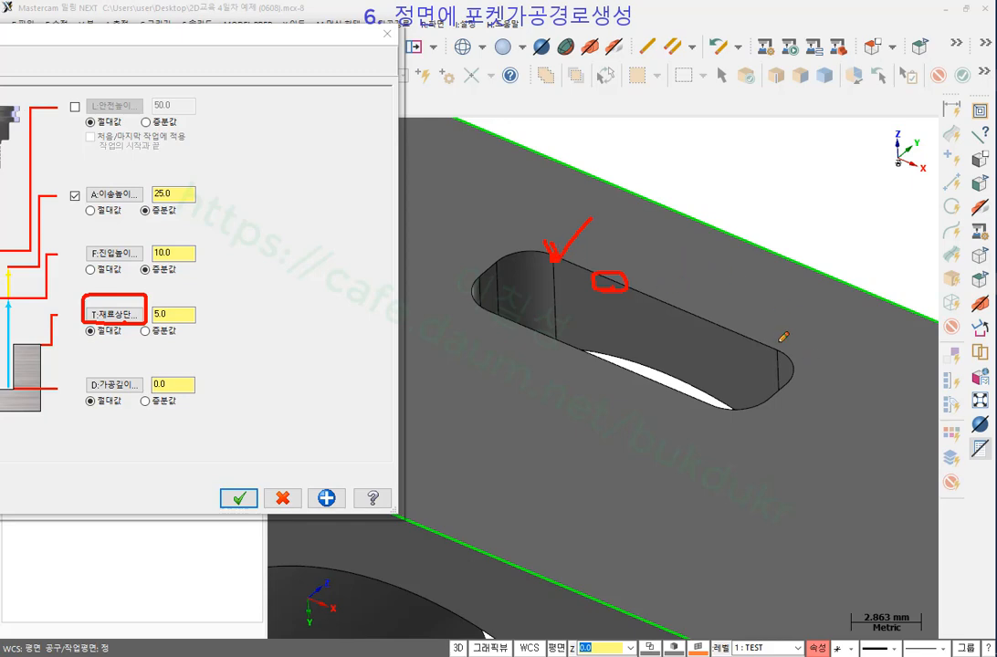
{"action": "mouse_move", "coordinate": [64, 339]}
{"action": "left_mouse_down"}
{"action": "mouse_move", "coordinate": [228, 294]}
{"action": "mouse_move", "coordinate": [68, 286]}
{"action": "mouse_move", "coordinate": [65, 342]}
{"action": "left_mouse_up"}
{"action": "mouse_move", "coordinate": [169, 345]}
{"action": "left_mouse_down"}
{"action": "mouse_move", "coordinate": [147, 343]}
{"action": "mouse_move", "coordinate": [137, 297]}
{"action": "mouse_move", "coordinate": [192, 340]}
{"action": "mouse_move", "coordinate": [175, 345]}
{"action": "left_mouse_up"}
{"action": "left_click_drag", "start_coordinate": [637, 293], "coordinate": [746, 323]}
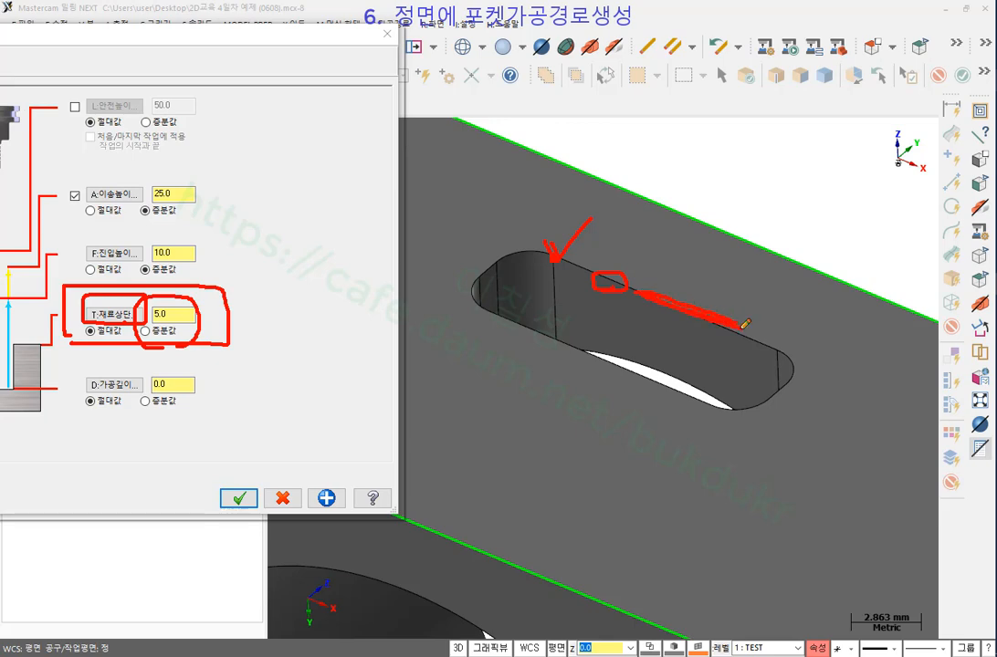
{"action": "right_click", "coordinate": [796, 157]}
{"action": "left_click", "coordinate": [834, 316]}
{"action": "left_click", "coordinate": [146, 331]}
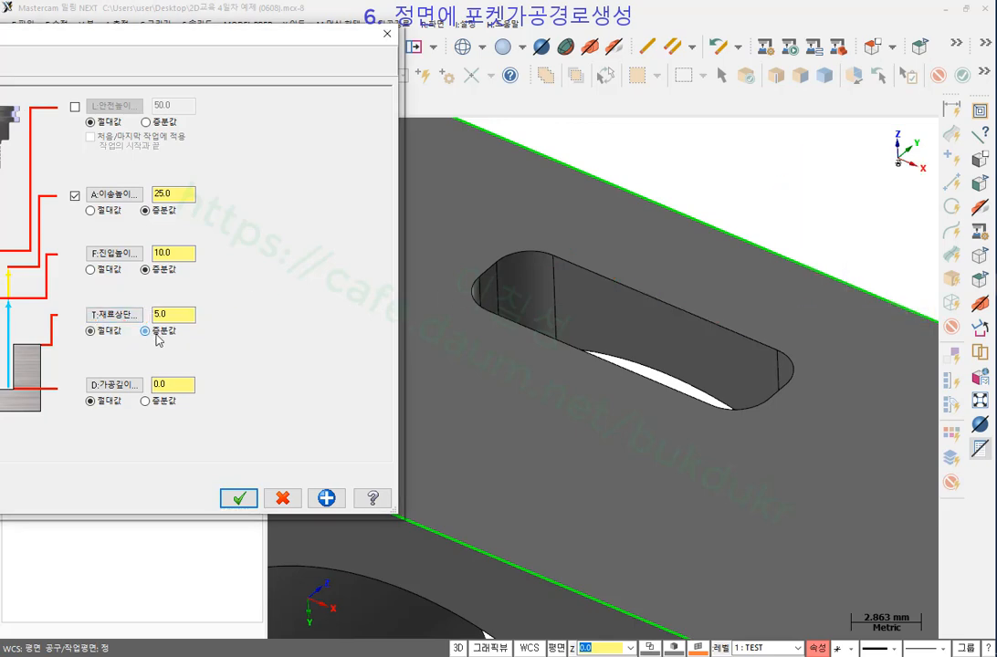
{"action": "left_click", "coordinate": [134, 318]}
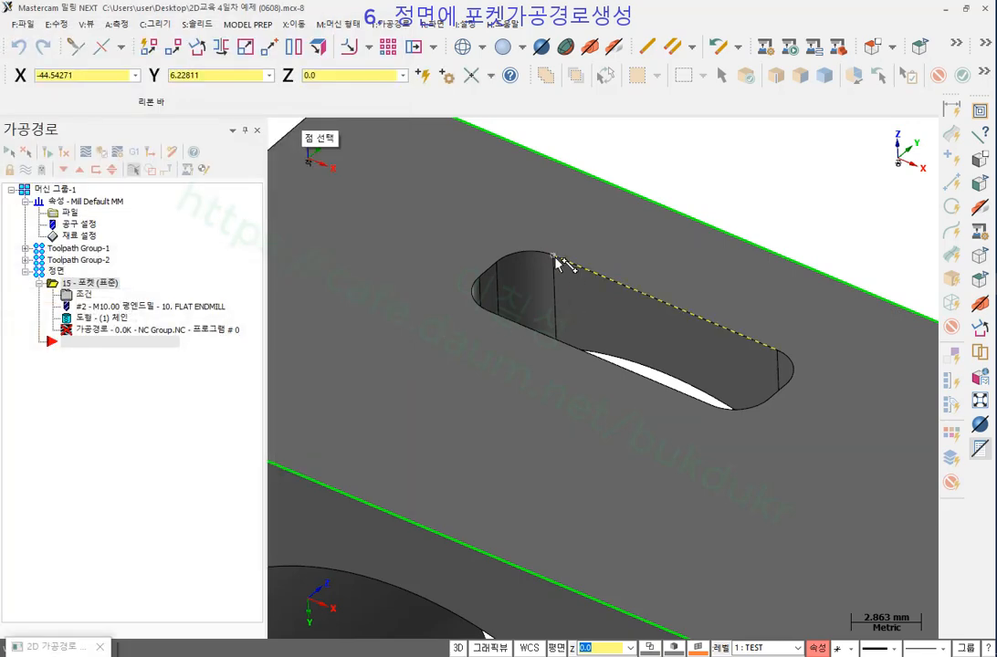
Take 재료상단 from the slot's top edge and make depth incremental, picking a slot corner.
{"action": "left_click", "coordinate": [555, 260]}
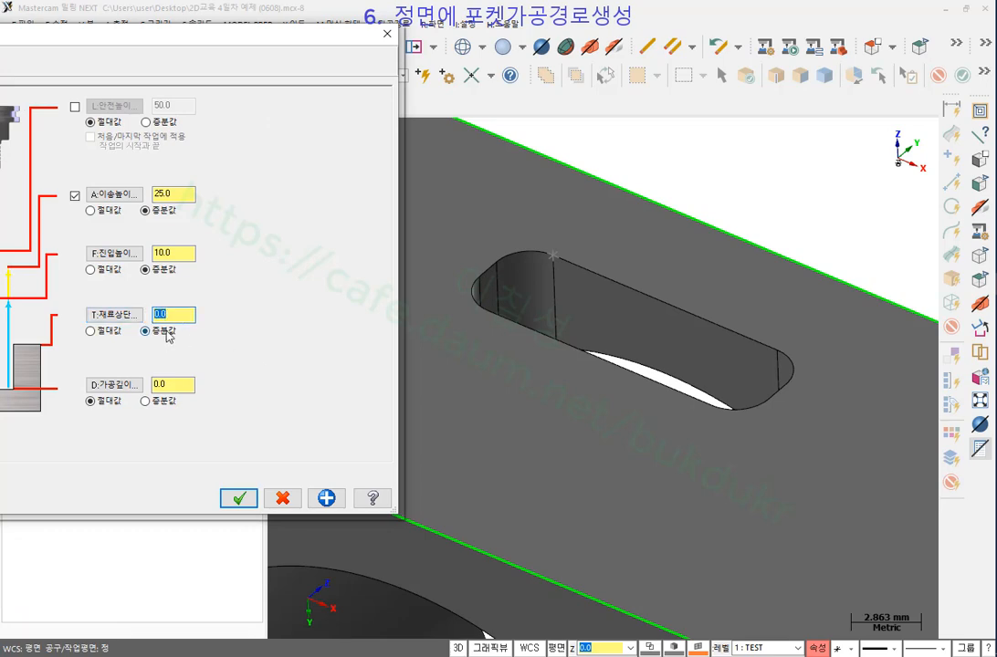
{"action": "left_click", "coordinate": [146, 402]}
{"action": "left_click", "coordinate": [115, 384]}
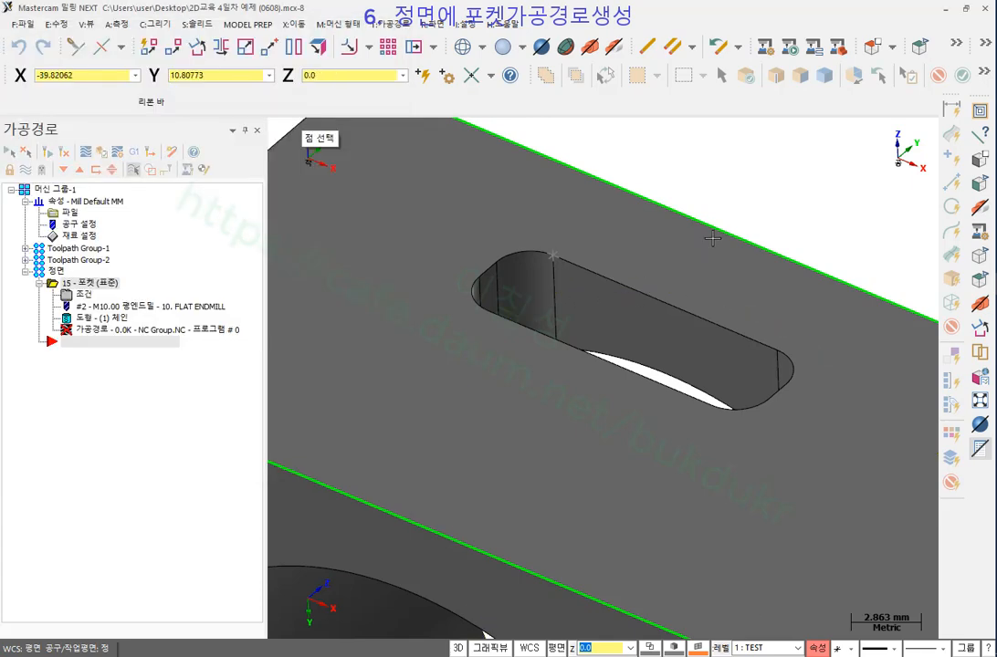
{"action": "middle_click_drag", "start_coordinate": [712, 239], "coordinate": [765, 294]}
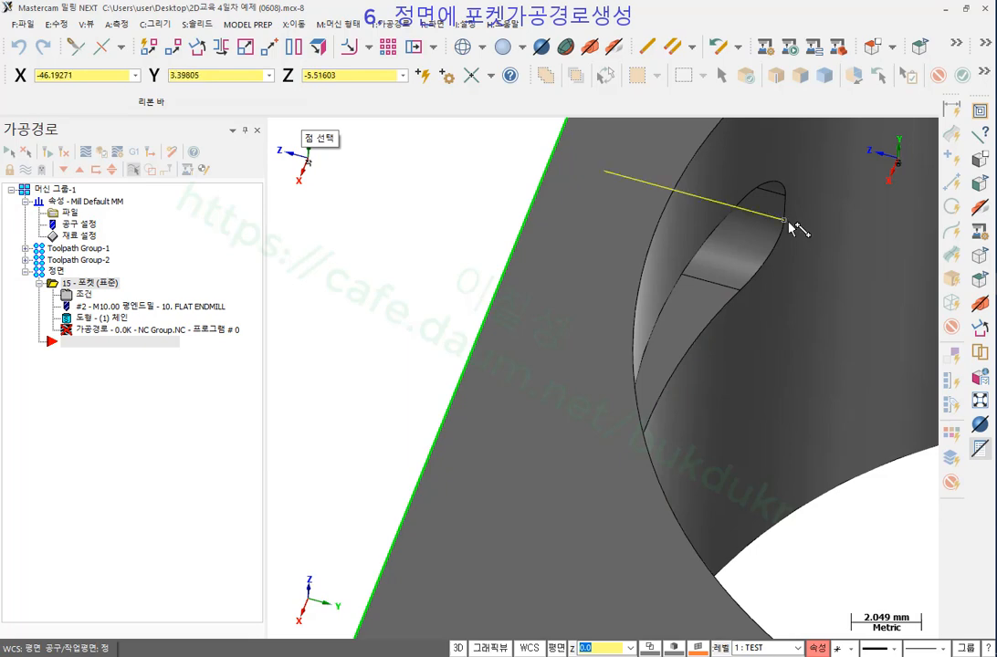
{"action": "left_click", "coordinate": [789, 221]}
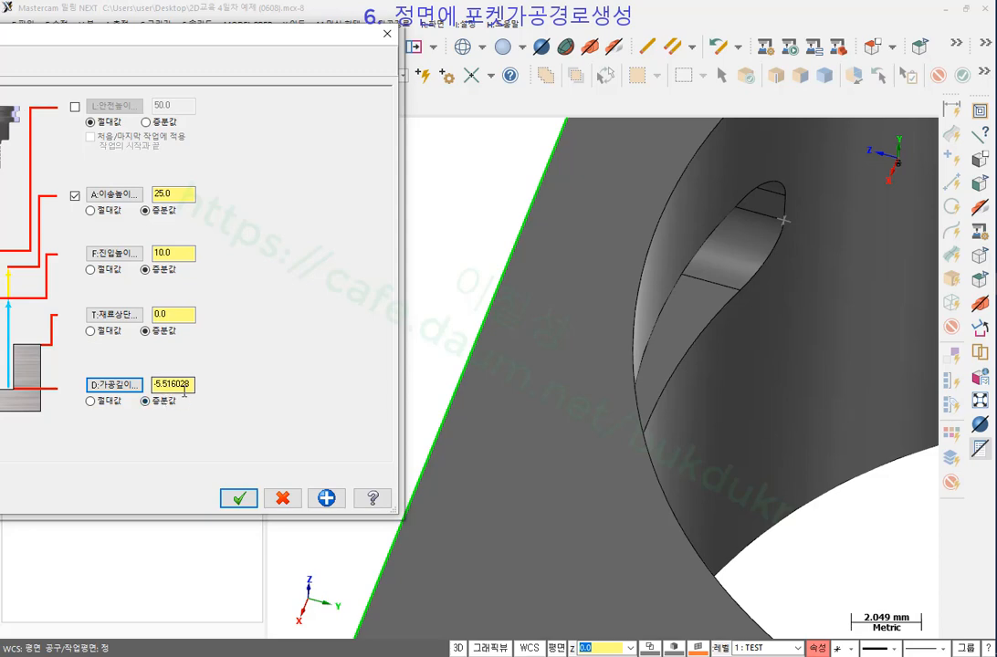
Re-pick the depth at the slot's bottom edge, giving 가공깊이 -5.516028.
{"action": "left_click", "coordinate": [118, 385]}
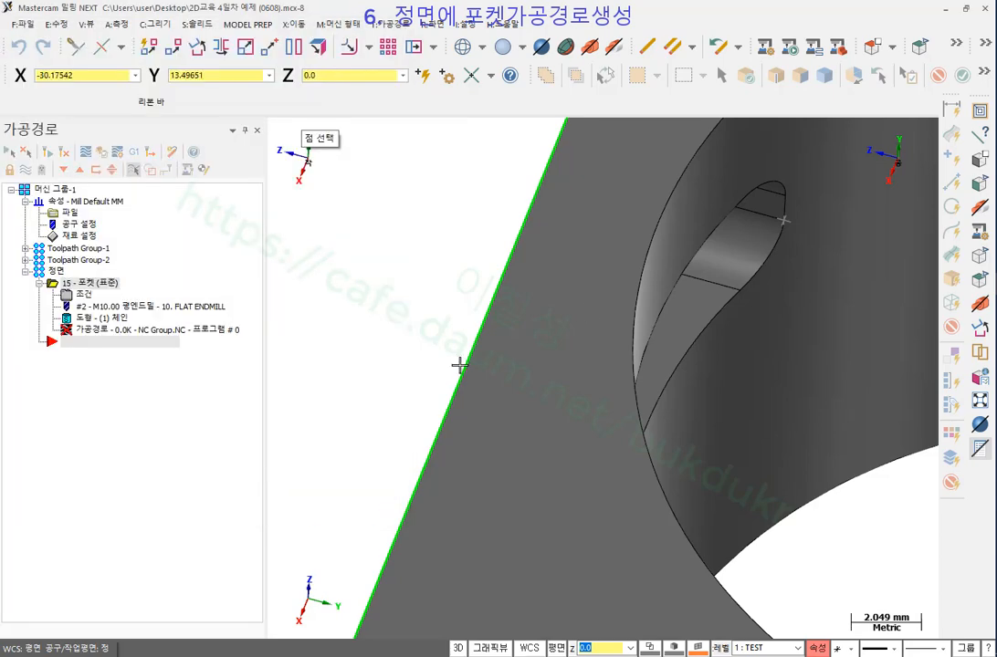
{"action": "scroll", "coordinate": [549, 334], "scroll_direction": "down", "scroll_amount": 2}
{"action": "middle_click_drag", "start_coordinate": [548, 336], "coordinate": [637, 337]}
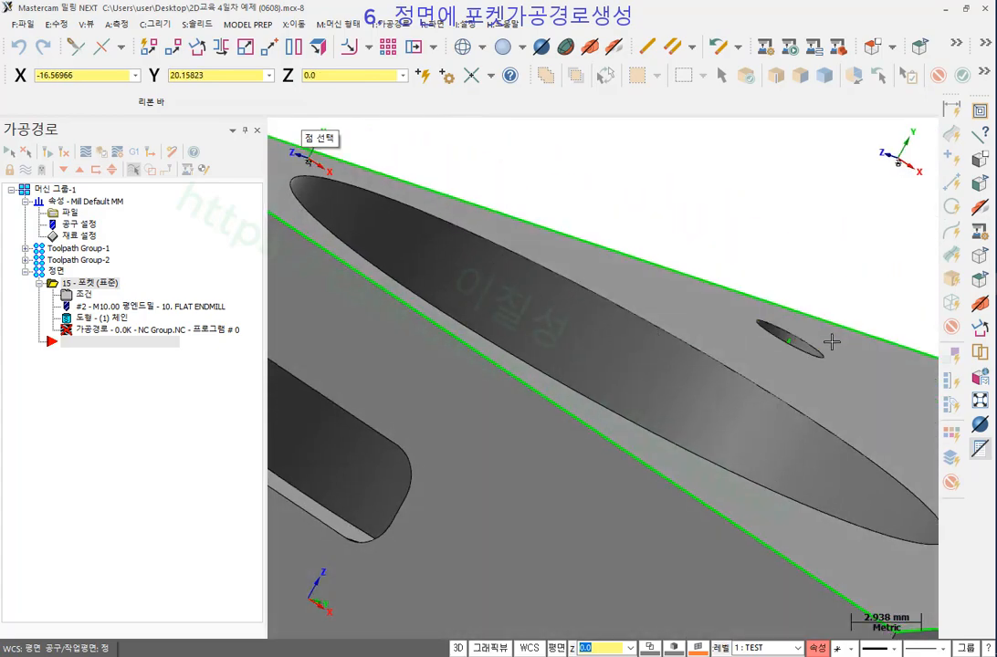
{"action": "scroll", "coordinate": [850, 340], "scroll_direction": "down", "scroll_amount": 1}
{"action": "scroll", "coordinate": [365, 394], "scroll_direction": "up", "scroll_amount": 3}
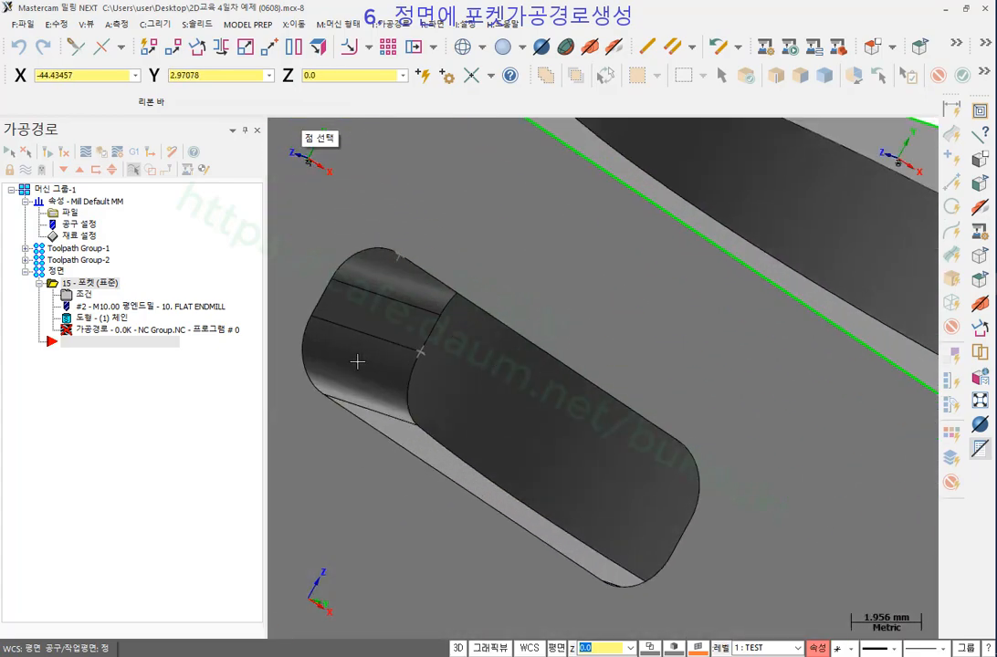
{"action": "left_click", "coordinate": [419, 354]}
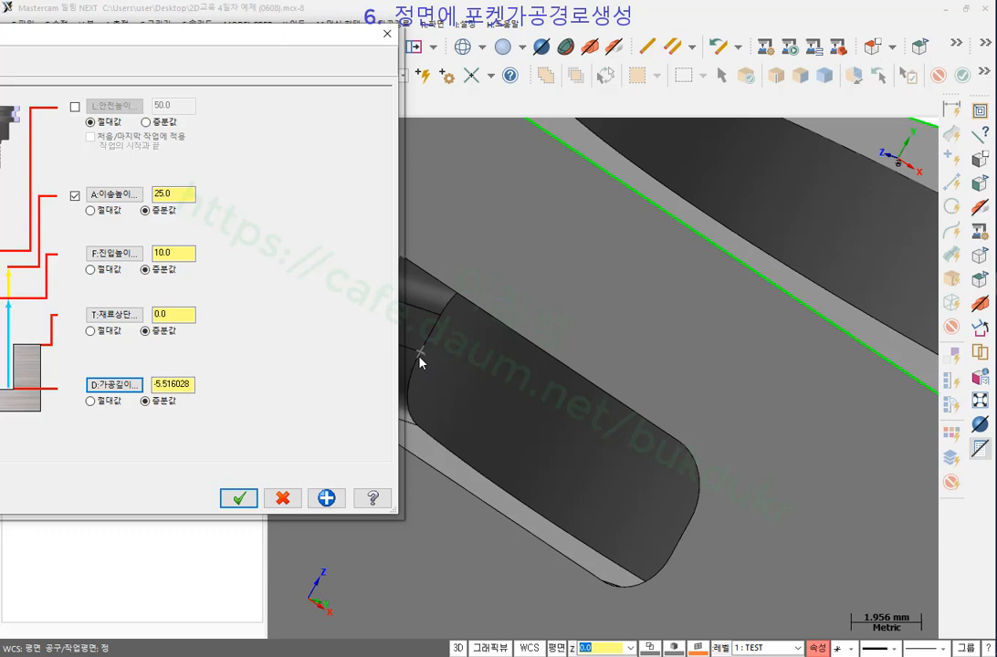
{"action": "left_click_drag", "start_coordinate": [266, 47], "coordinate": [553, 27]}
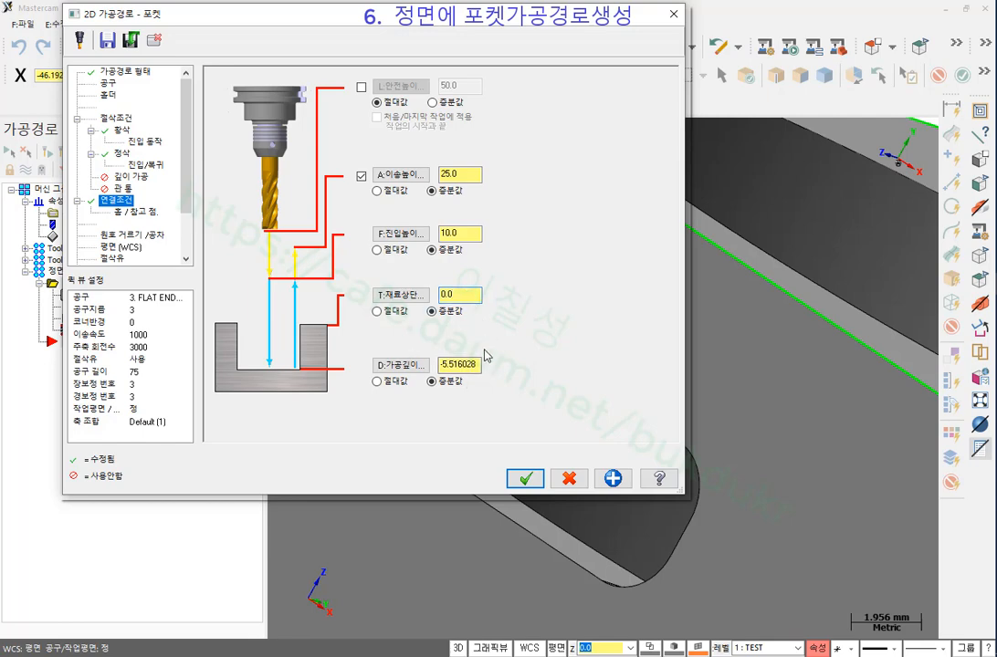
Generate operation 15 - 포켓 (표준) inside the front-face slot and start its backplot.
{"action": "left_click", "coordinate": [116, 118]}
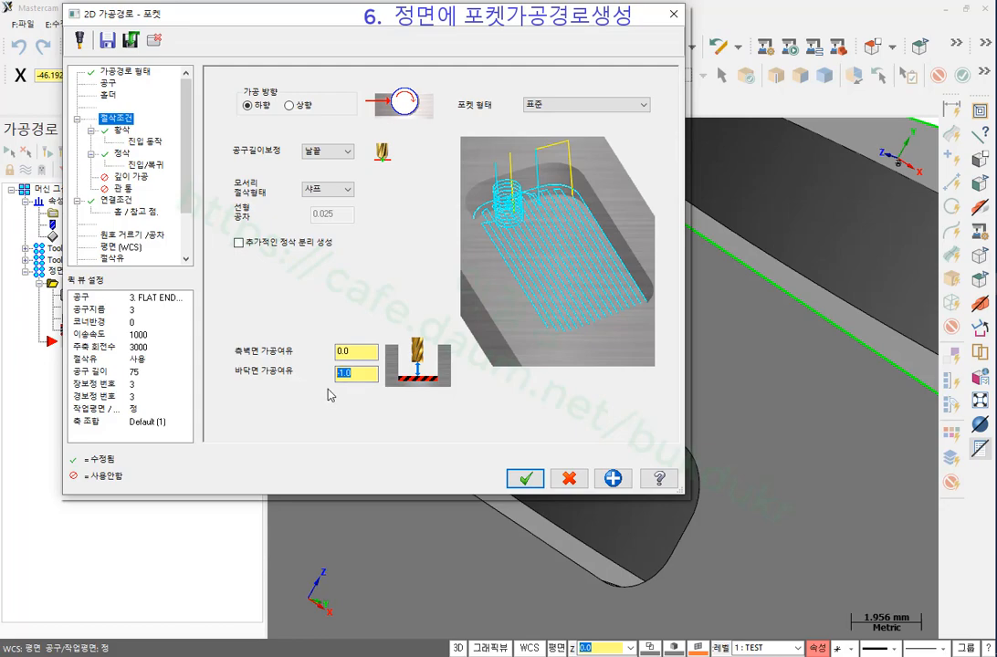
{"action": "left_click", "coordinate": [526, 483]}
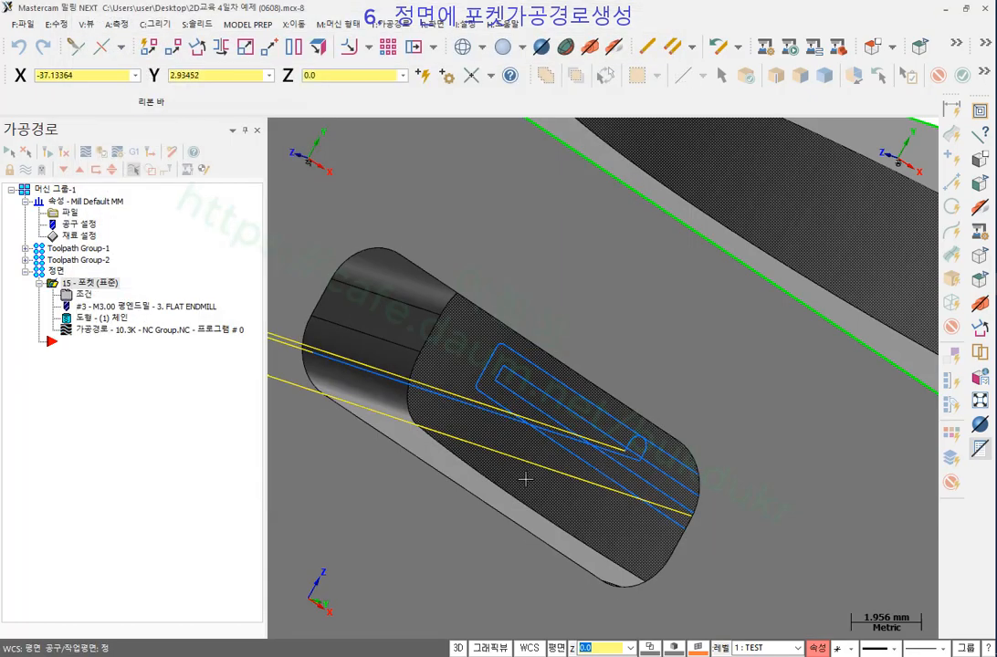
{"action": "scroll", "coordinate": [589, 276], "scroll_direction": "down", "scroll_amount": 3}
{"action": "middle_click_drag", "start_coordinate": [574, 422], "coordinate": [607, 423]}
{"action": "scroll", "coordinate": [607, 422], "scroll_direction": "down", "scroll_amount": 5}
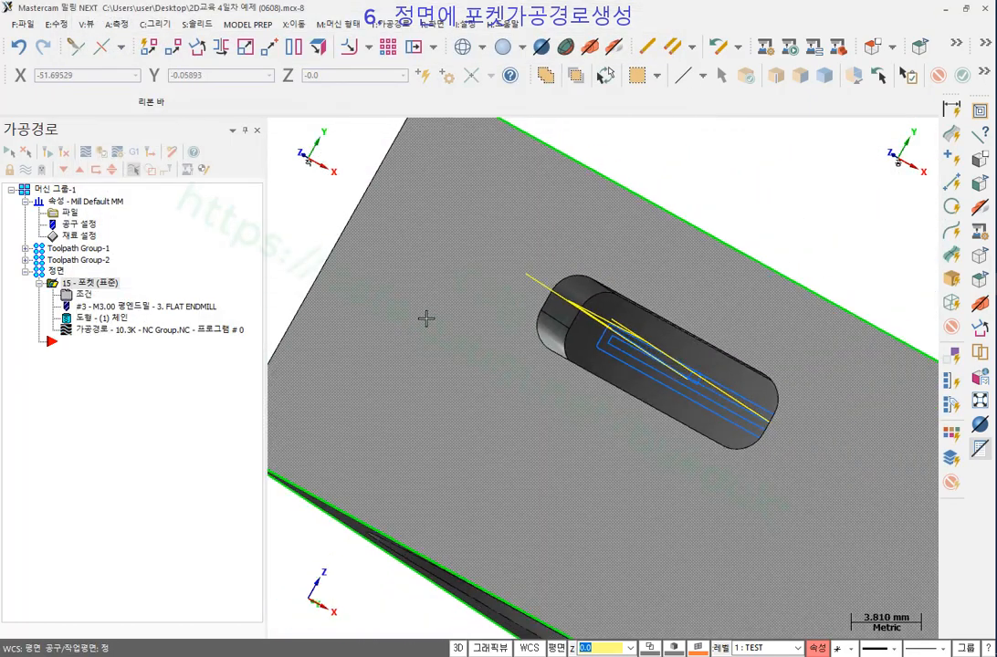
{"action": "middle_click_drag", "start_coordinate": [427, 316], "coordinate": [610, 409]}
{"action": "scroll", "coordinate": [609, 349], "scroll_direction": "up", "scroll_amount": 4}
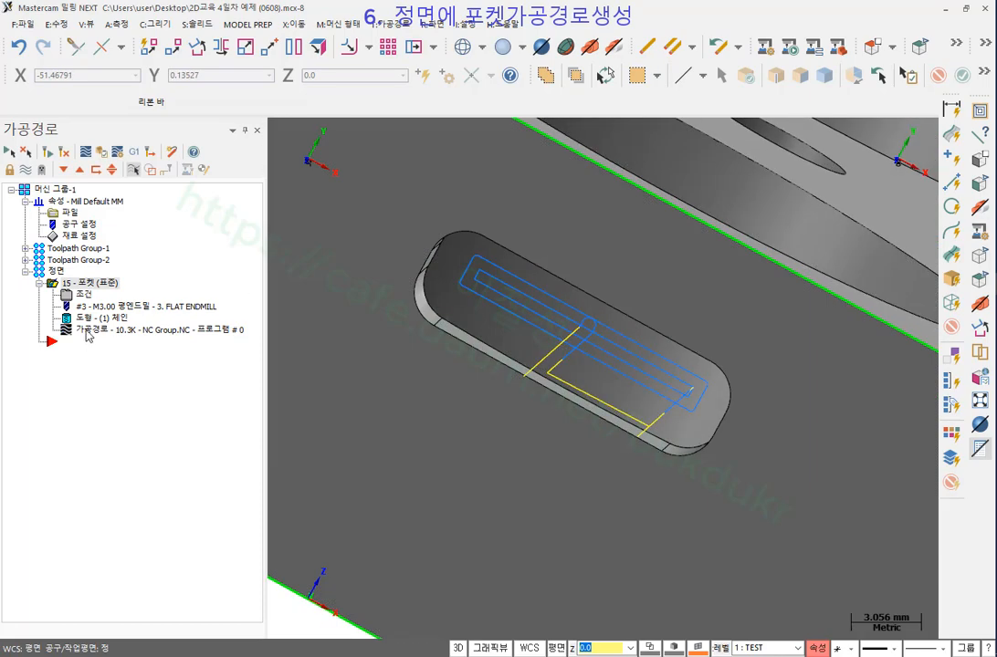
{"action": "left_click", "coordinate": [88, 334]}
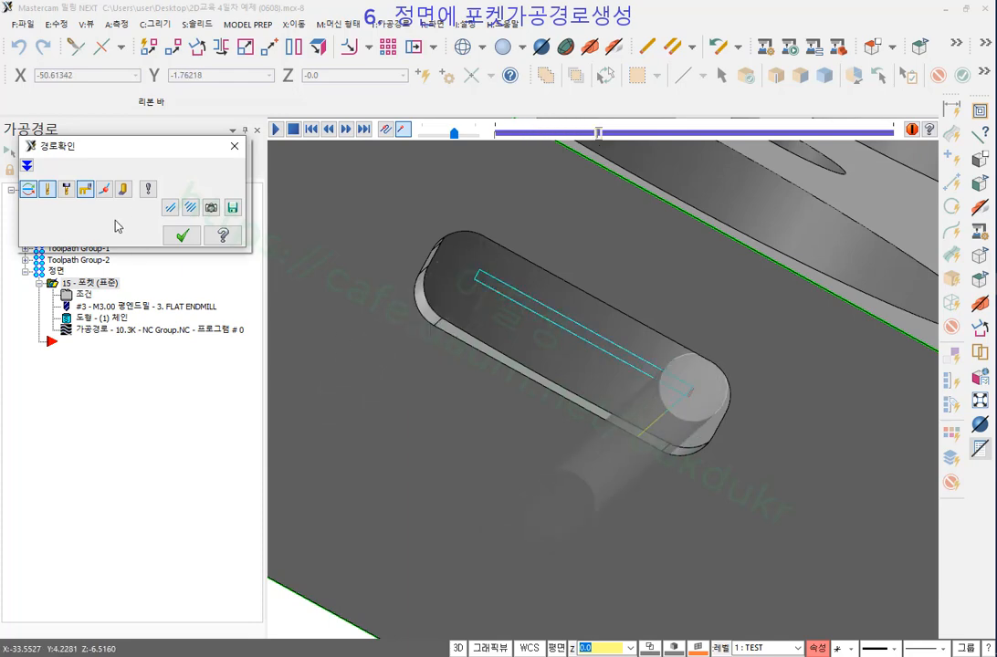
Play the backplot and inspect the tool's motion in the slot and beside the large hole.
{"action": "left_click", "coordinate": [124, 189]}
{"action": "mouse_move", "coordinate": [612, 366]}
{"action": "middle_mouse_down"}
{"action": "mouse_move", "coordinate": [632, 350]}
{"action": "mouse_move", "coordinate": [622, 356]}
{"action": "middle_mouse_up"}
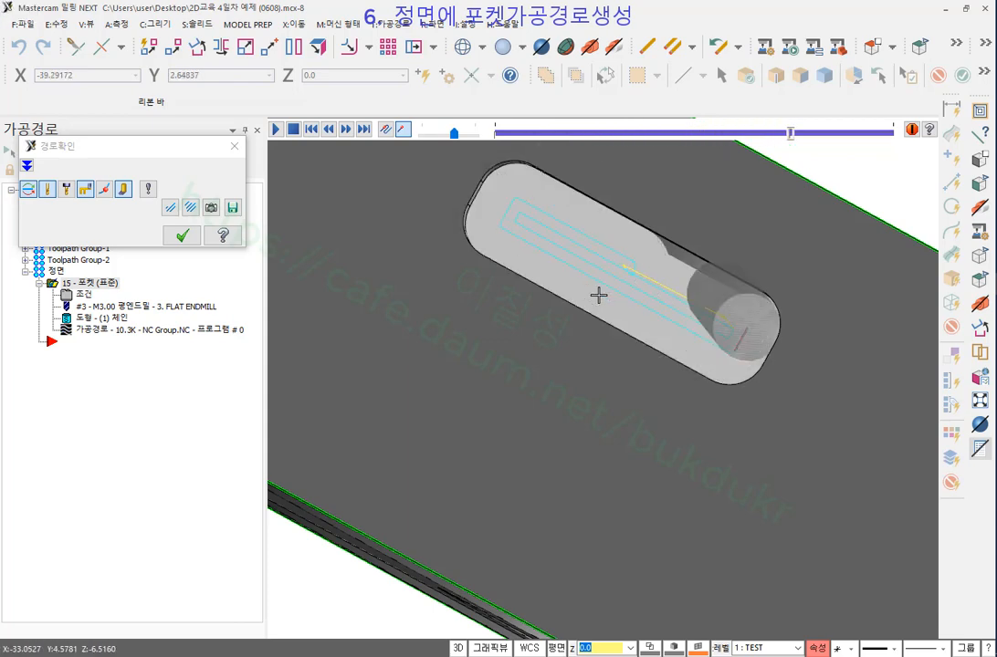
{"action": "scroll", "coordinate": [648, 273], "scroll_direction": "up", "scroll_amount": 1}
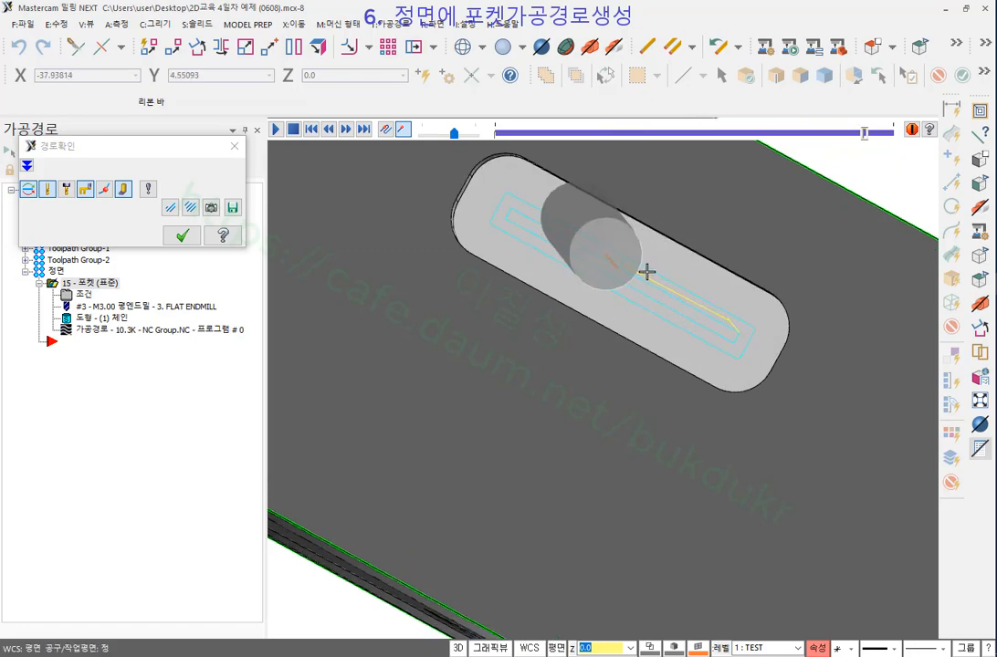
{"action": "middle_click_drag", "start_coordinate": [647, 271], "coordinate": [599, 285]}
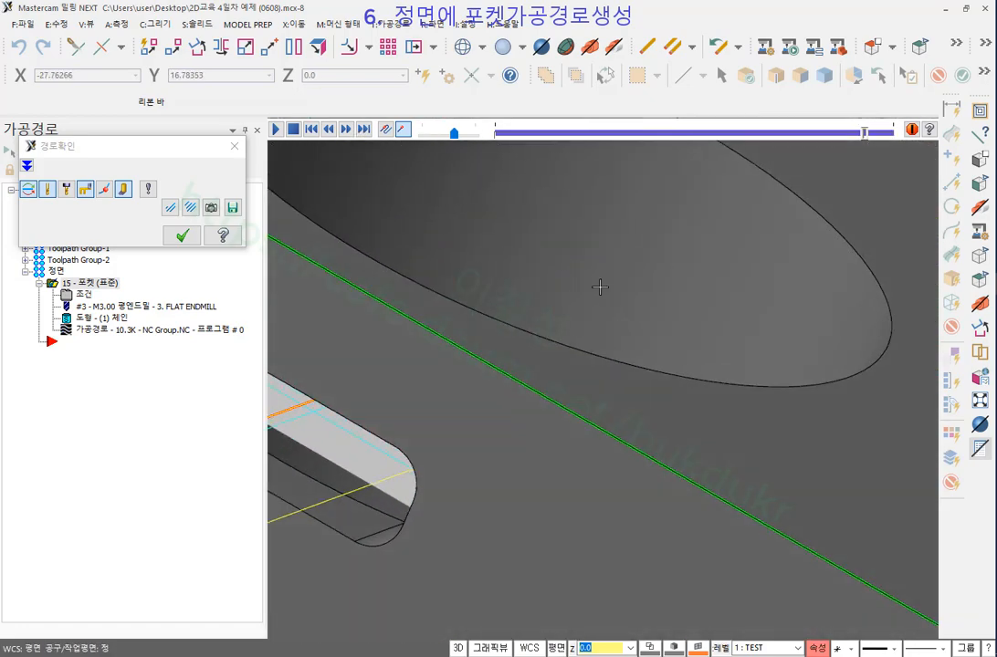
{"action": "scroll", "coordinate": [703, 249], "scroll_direction": "down", "scroll_amount": 2}
{"action": "middle_click_drag", "start_coordinate": [703, 249], "coordinate": [596, 360]}
{"action": "scroll", "coordinate": [804, 258], "scroll_direction": "down", "scroll_amount": 2}
{"action": "scroll", "coordinate": [804, 258], "scroll_direction": "down", "scroll_amount": 2}
{"action": "scroll", "coordinate": [458, 292], "scroll_direction": "up", "scroll_amount": 3}
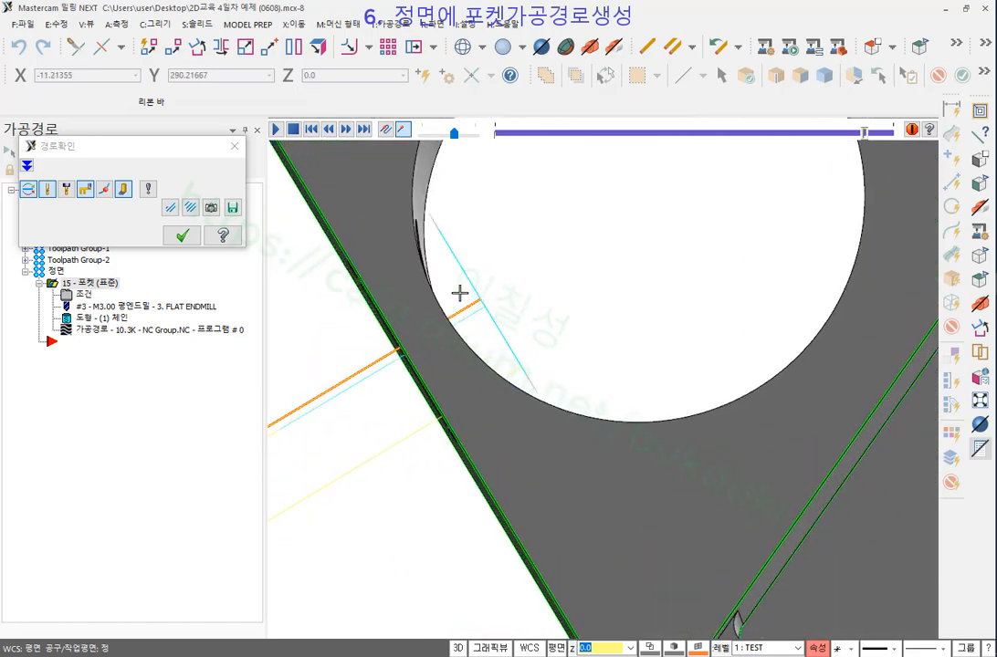
{"action": "middle_click_drag", "start_coordinate": [458, 293], "coordinate": [466, 378]}
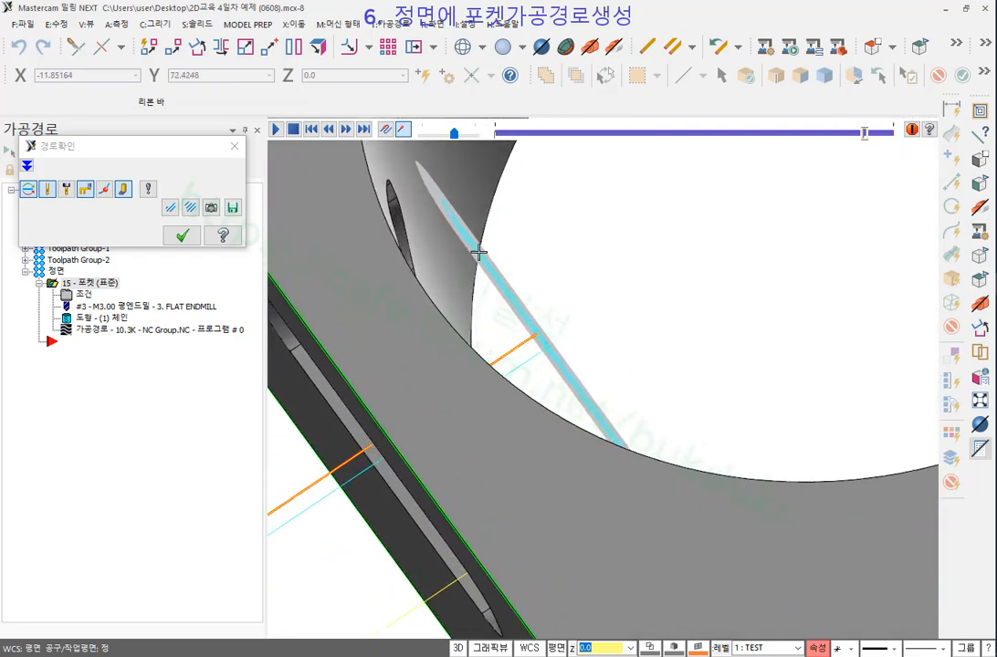
{"action": "middle_click_drag", "start_coordinate": [478, 252], "coordinate": [502, 335]}
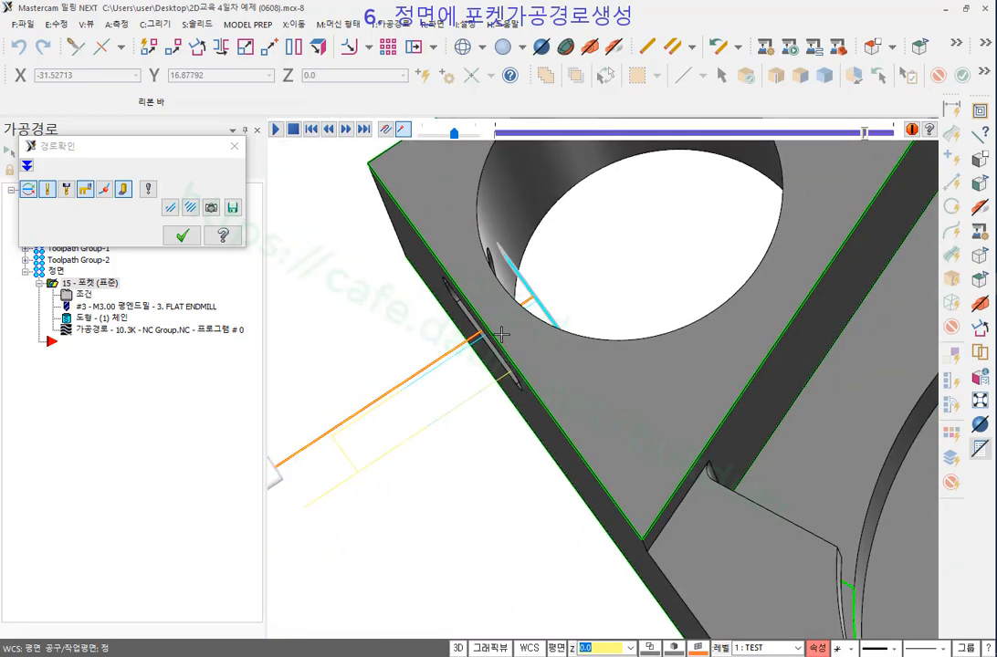
Close the backplot, leaving the part shown without toolpath lines.
{"action": "left_click", "coordinate": [184, 235]}
{"action": "scroll", "coordinate": [392, 229], "scroll_direction": "down", "scroll_amount": 4}
{"action": "middle_click_drag", "start_coordinate": [434, 320], "coordinate": [511, 262]}
{"action": "scroll", "coordinate": [711, 508], "scroll_direction": "up", "scroll_amount": 3}
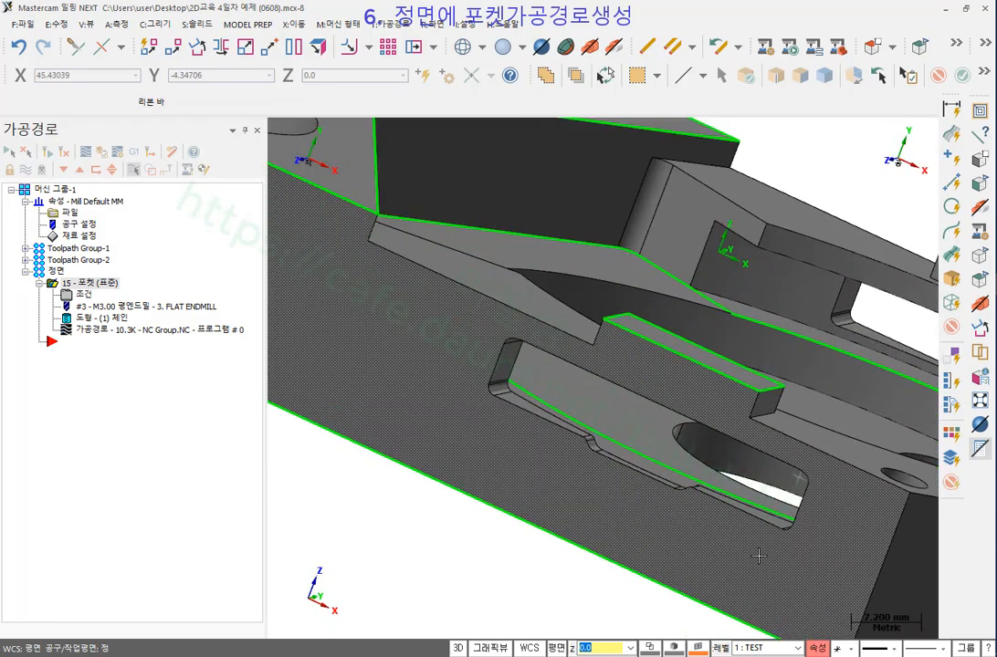
Add the second slot's edge as a new chain on the pocket, referencing the other face.
{"action": "middle_click_drag", "start_coordinate": [711, 509], "coordinate": [651, 396]}
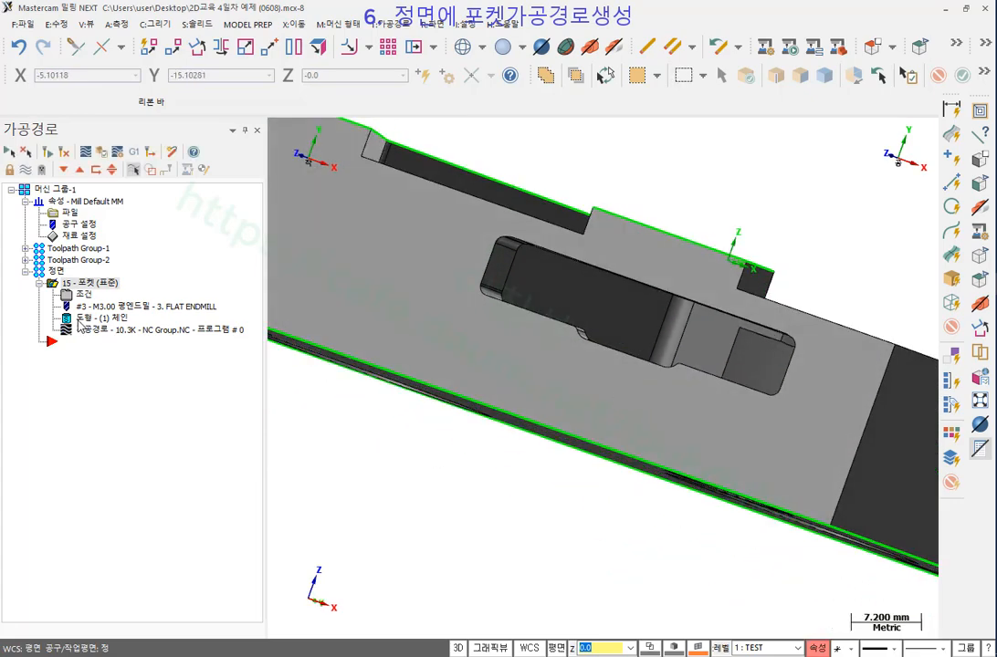
{"action": "left_click", "coordinate": [84, 319]}
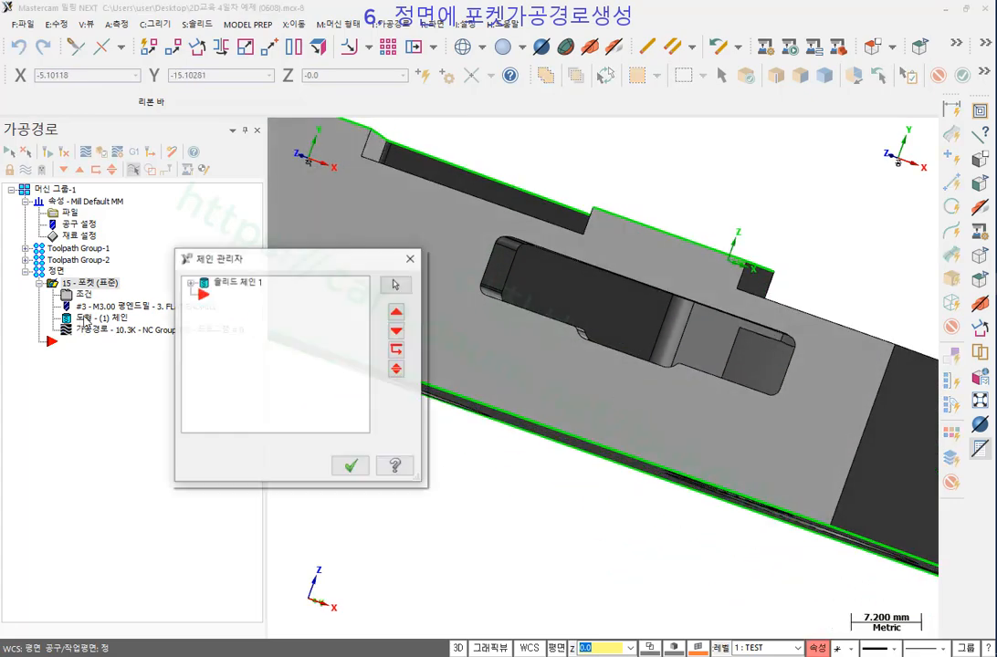
{"action": "right_click", "coordinate": [222, 336]}
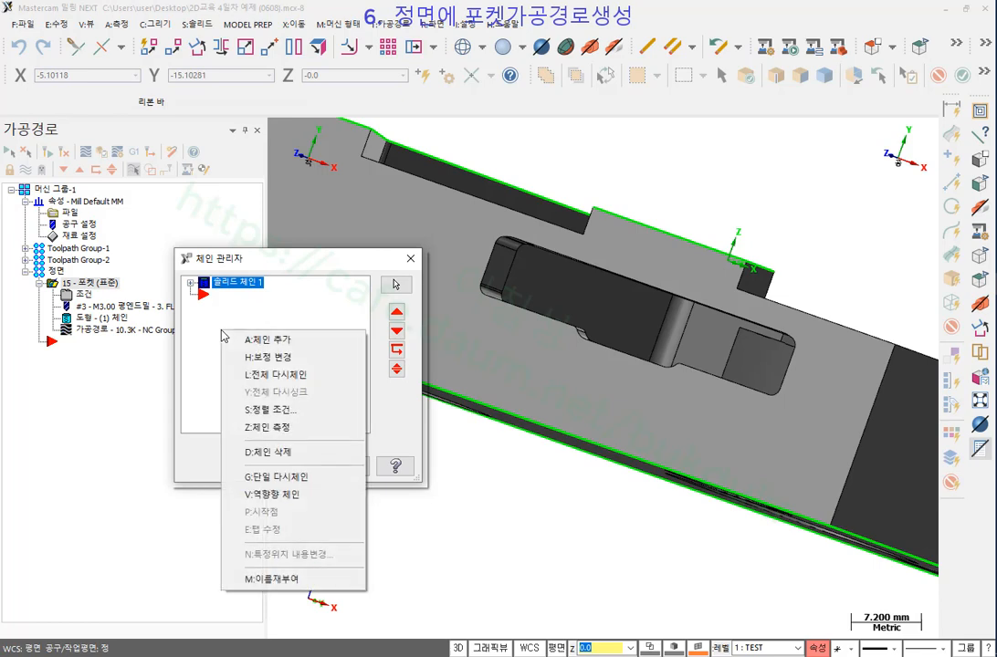
{"action": "left_click", "coordinate": [268, 342]}
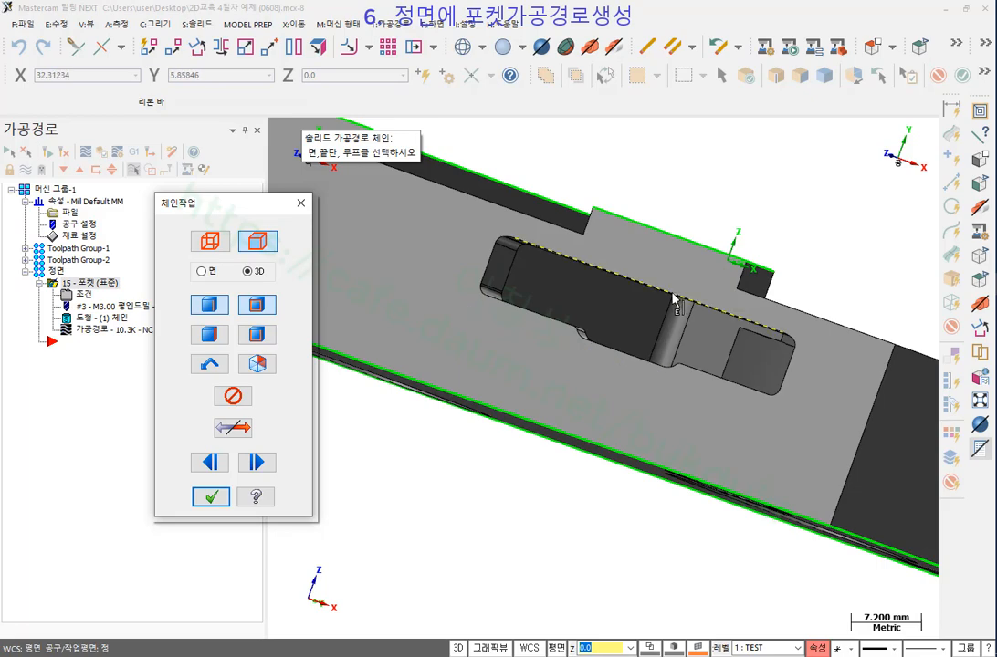
{"action": "left_click", "coordinate": [675, 298]}
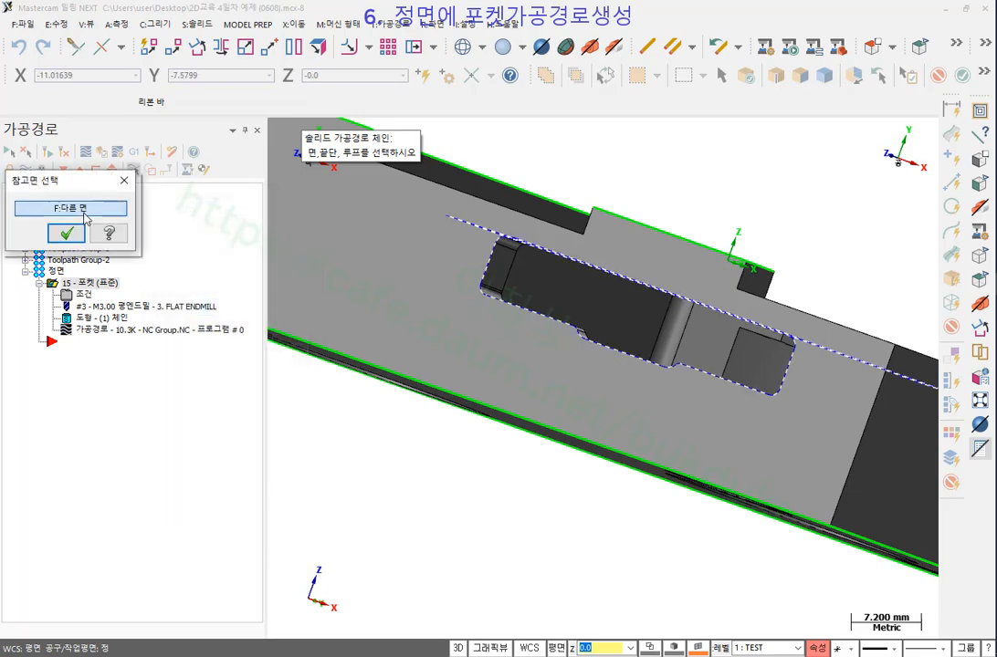
{"action": "left_click", "coordinate": [85, 217]}
Confirm the two-chain selection and regenerate the pocket toolpath, now 23.2K.
{"action": "middle_click_drag", "start_coordinate": [556, 434], "coordinate": [672, 212]}
{"action": "scroll", "coordinate": [672, 212], "scroll_direction": "up", "scroll_amount": 3}
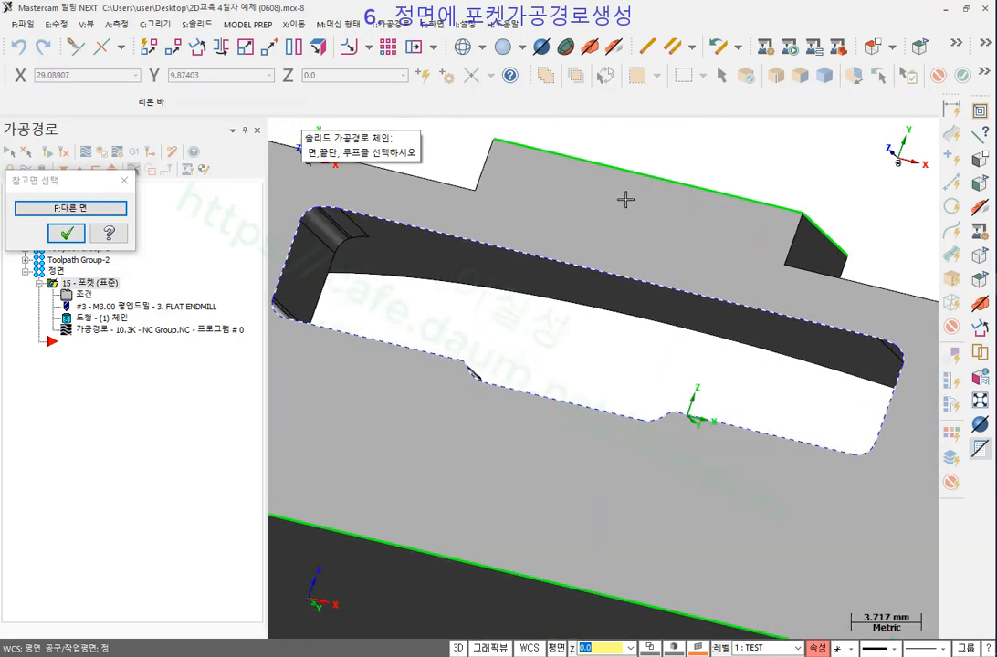
{"action": "left_click", "coordinate": [71, 235]}
{"action": "left_click", "coordinate": [209, 497]}
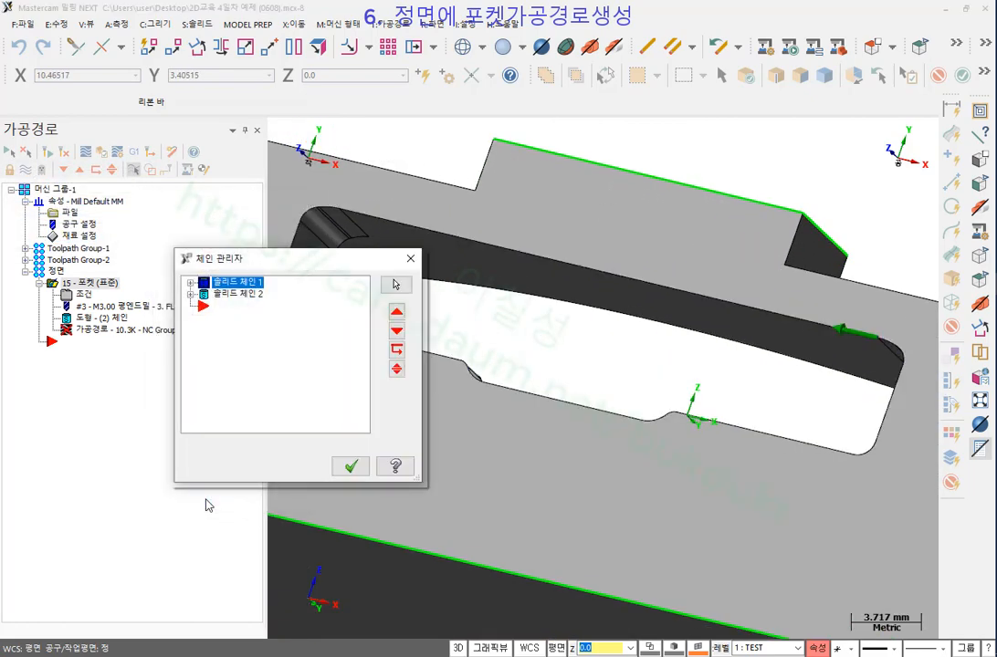
{"action": "left_click", "coordinate": [351, 468]}
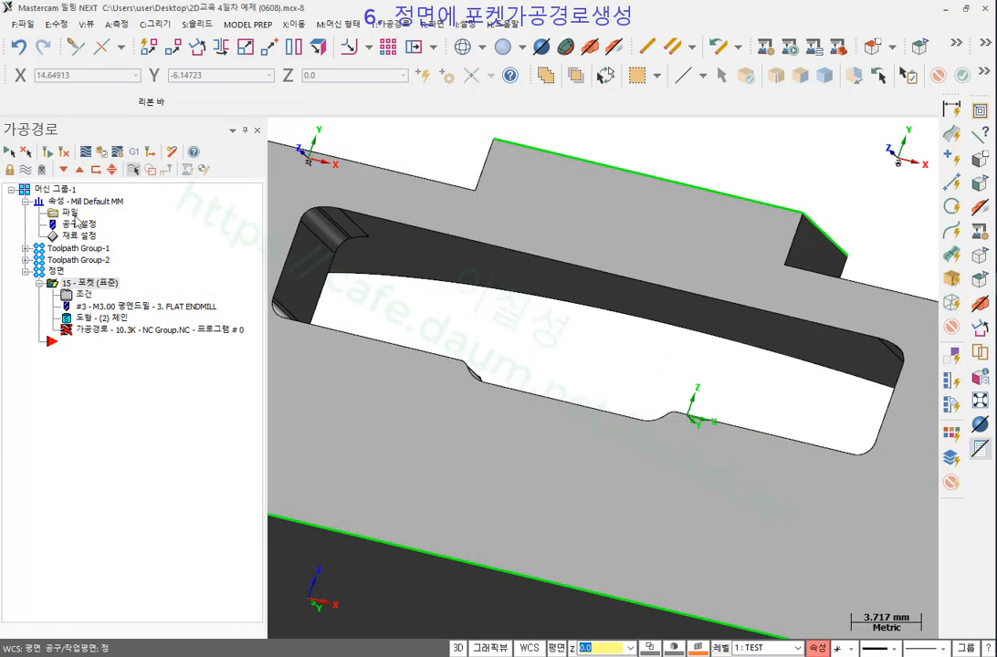
{"action": "left_click", "coordinate": [48, 155]}
{"action": "scroll", "coordinate": [677, 292], "scroll_direction": "down", "scroll_amount": 2}
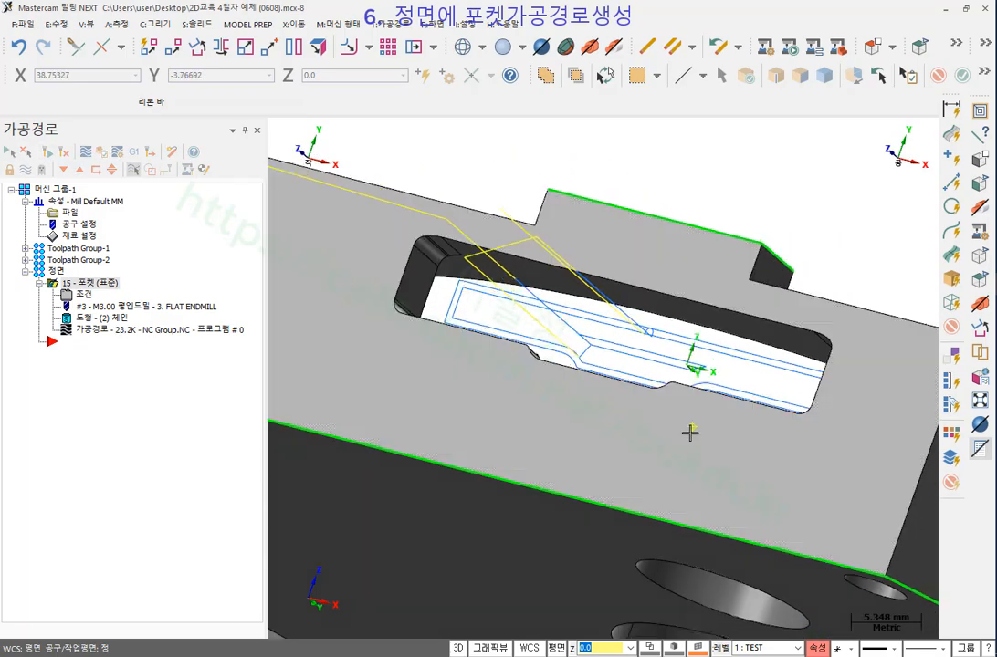
Orbit and zoom around the part to inspect the new two-slot pocket toolpath.
{"action": "middle_click_drag", "start_coordinate": [692, 426], "coordinate": [659, 469]}
{"action": "scroll", "coordinate": [594, 449], "scroll_direction": "down", "scroll_amount": 2}
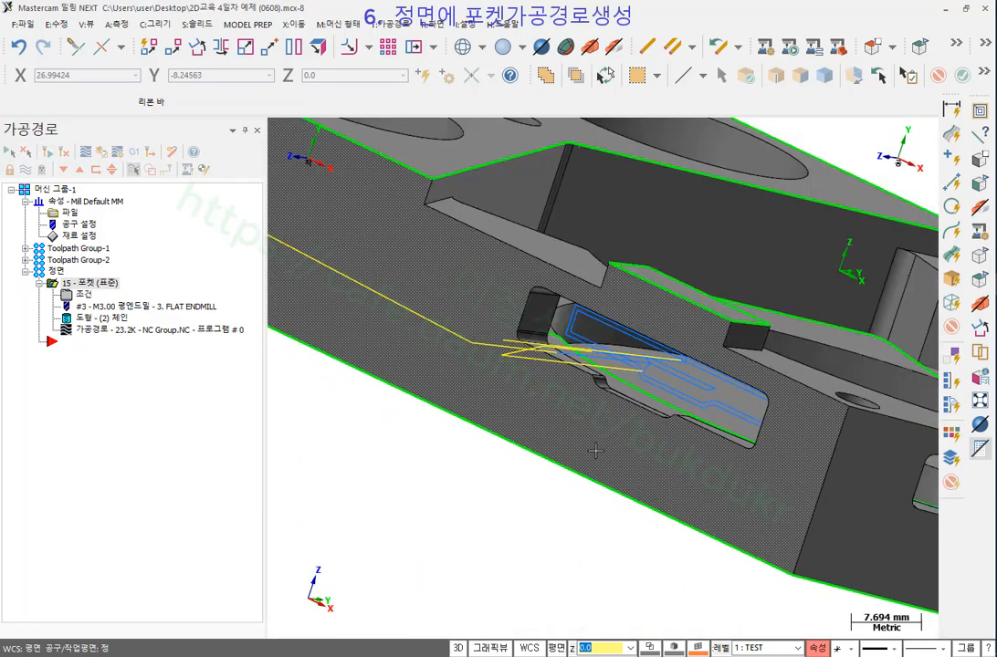
{"action": "middle_click_drag", "start_coordinate": [585, 449], "coordinate": [448, 483]}
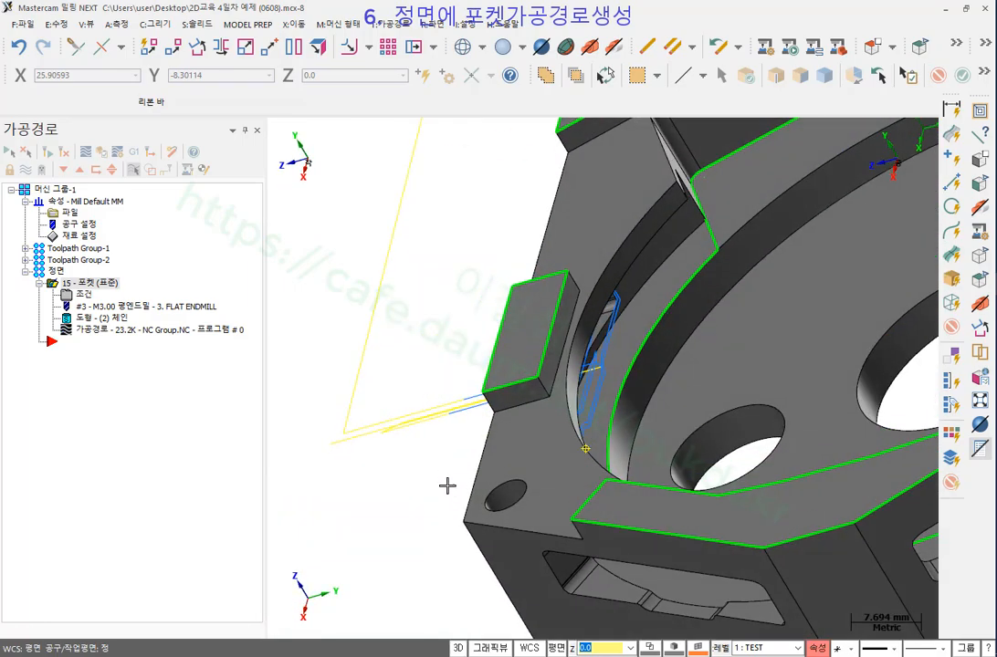
{"action": "scroll", "coordinate": [589, 338], "scroll_direction": "up", "scroll_amount": 1}
{"action": "scroll", "coordinate": [589, 338], "scroll_direction": "up", "scroll_amount": 1}
{"action": "middle_click_drag", "start_coordinate": [647, 350], "coordinate": [568, 378]}
{"action": "scroll", "coordinate": [649, 259], "scroll_direction": "up", "scroll_amount": 4}
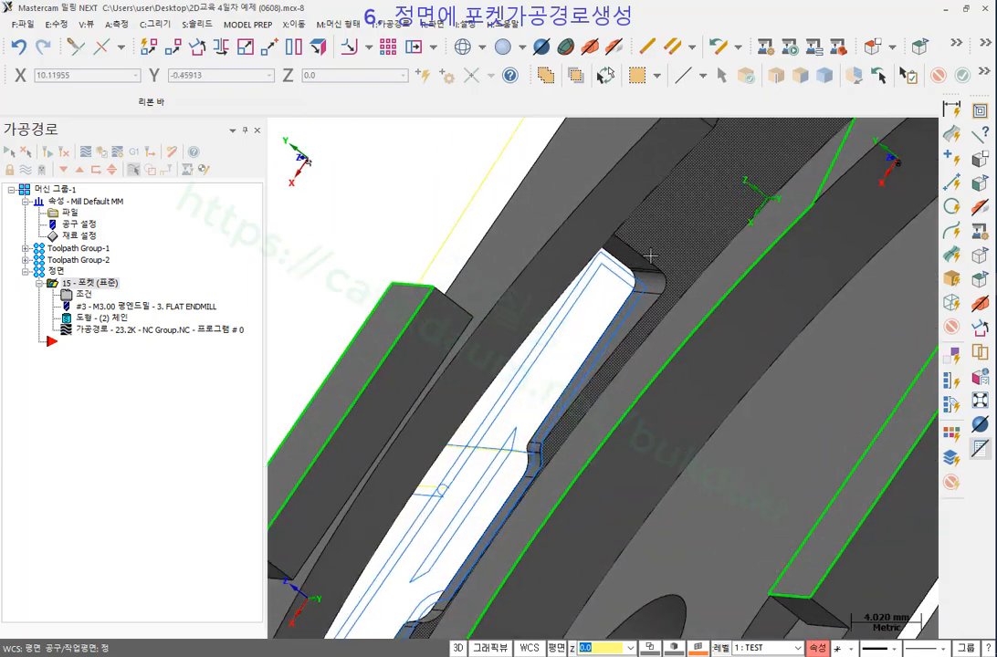
{"action": "middle_click_drag", "start_coordinate": [645, 268], "coordinate": [717, 251]}
{"action": "scroll", "coordinate": [496, 354], "scroll_direction": "down", "scroll_amount": 3}
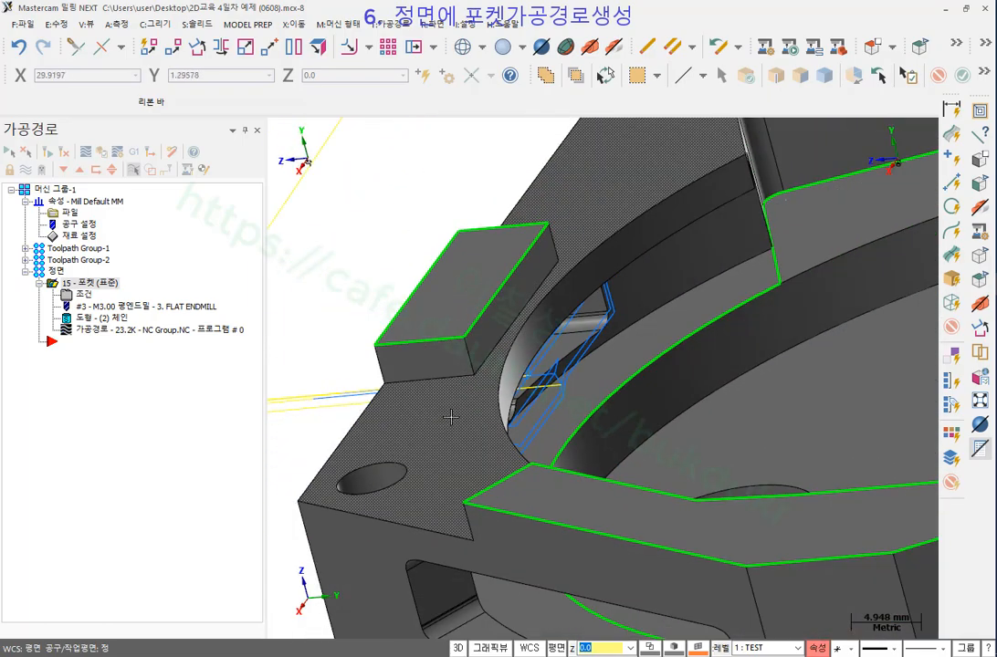
{"action": "middle_click_drag", "start_coordinate": [440, 421], "coordinate": [584, 412]}
{"action": "scroll", "coordinate": [728, 431], "scroll_direction": "down", "scroll_amount": 3}
Select Machine Group-1 and send all its toolpaths to Mastercam Simulator for verification.
{"action": "middle_click_drag", "start_coordinate": [527, 341], "coordinate": [570, 341]}
{"action": "scroll", "coordinate": [663, 413], "scroll_direction": "down", "scroll_amount": 3}
{"action": "scroll", "coordinate": [516, 364], "scroll_direction": "up", "scroll_amount": 3}
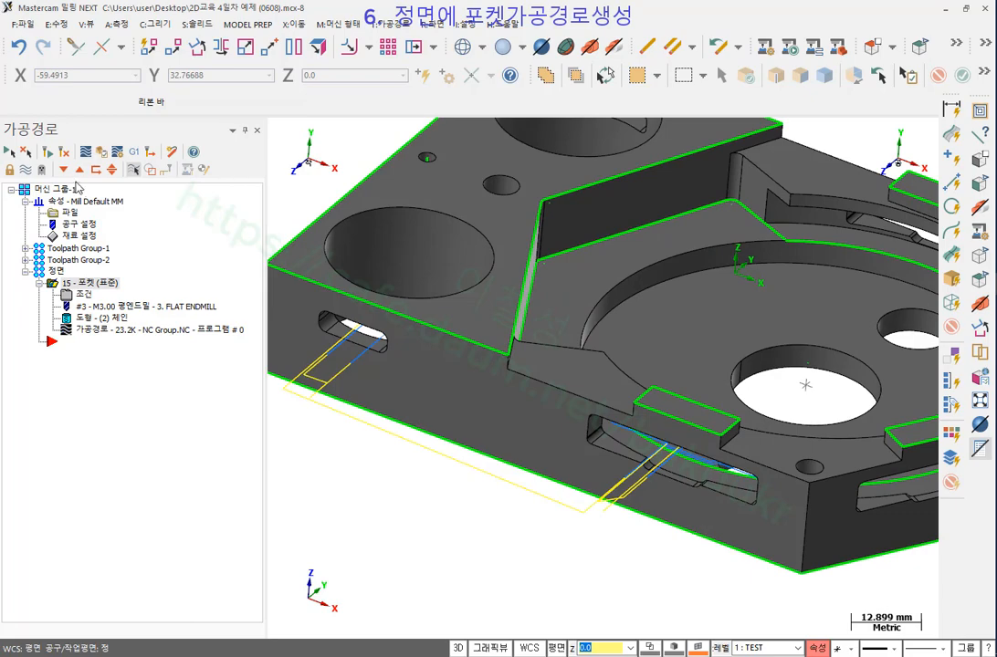
{"action": "left_click", "coordinate": [57, 191]}
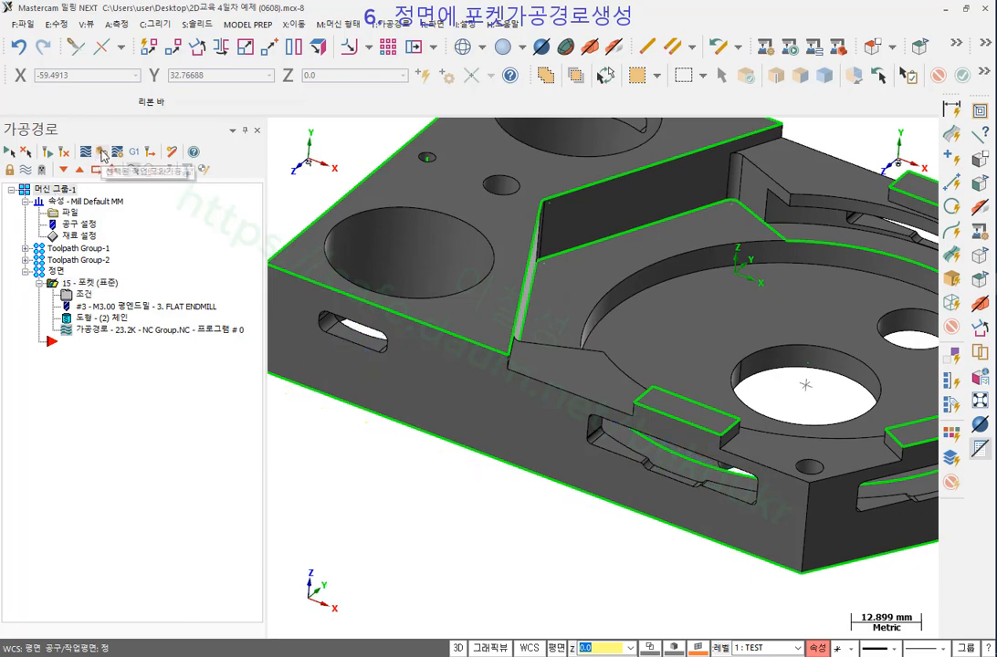
{"action": "left_click", "coordinate": [102, 154]}
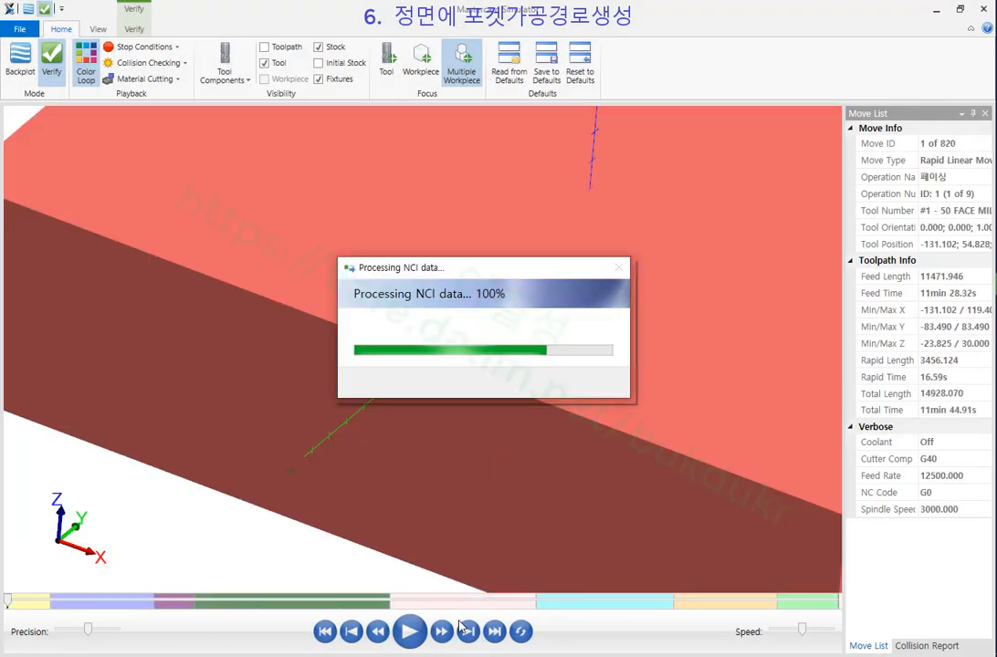
Run the simulation to the end and orbit to inspect the cut side slots.
{"action": "left_click", "coordinate": [494, 634]}
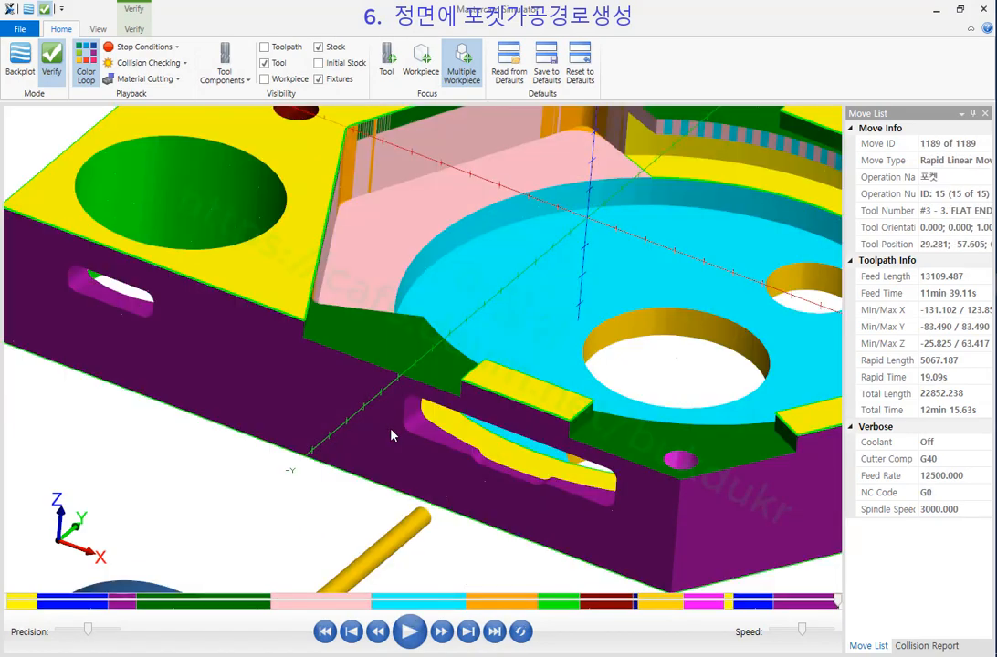
{"action": "scroll", "coordinate": [424, 400], "scroll_direction": "down", "scroll_amount": 5}
{"action": "middle_click_drag", "start_coordinate": [424, 400], "coordinate": [485, 358]}
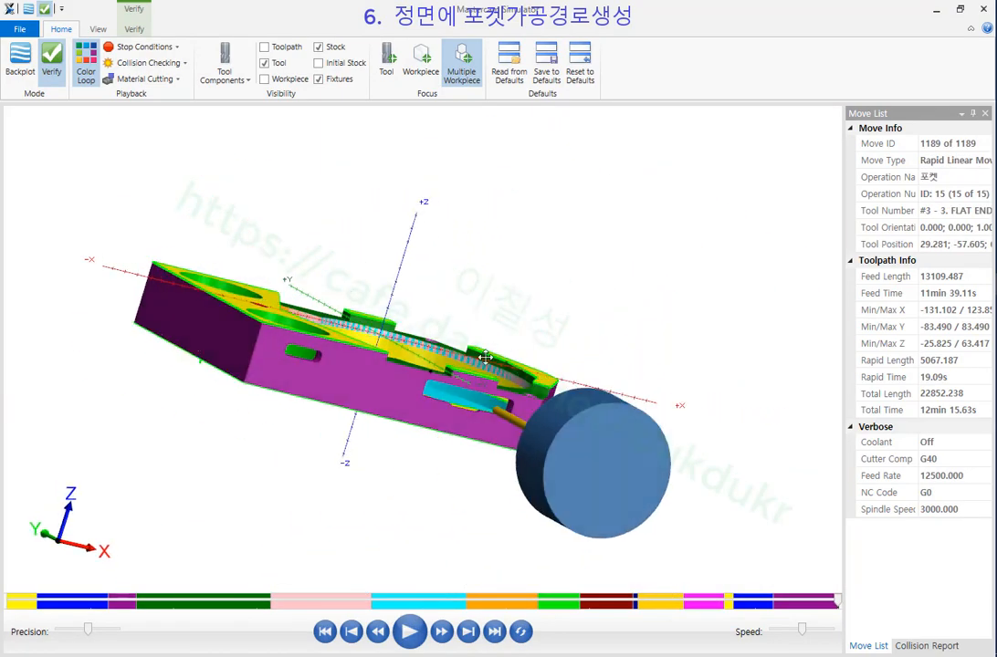
{"action": "scroll", "coordinate": [464, 415], "scroll_direction": "up", "scroll_amount": 8}
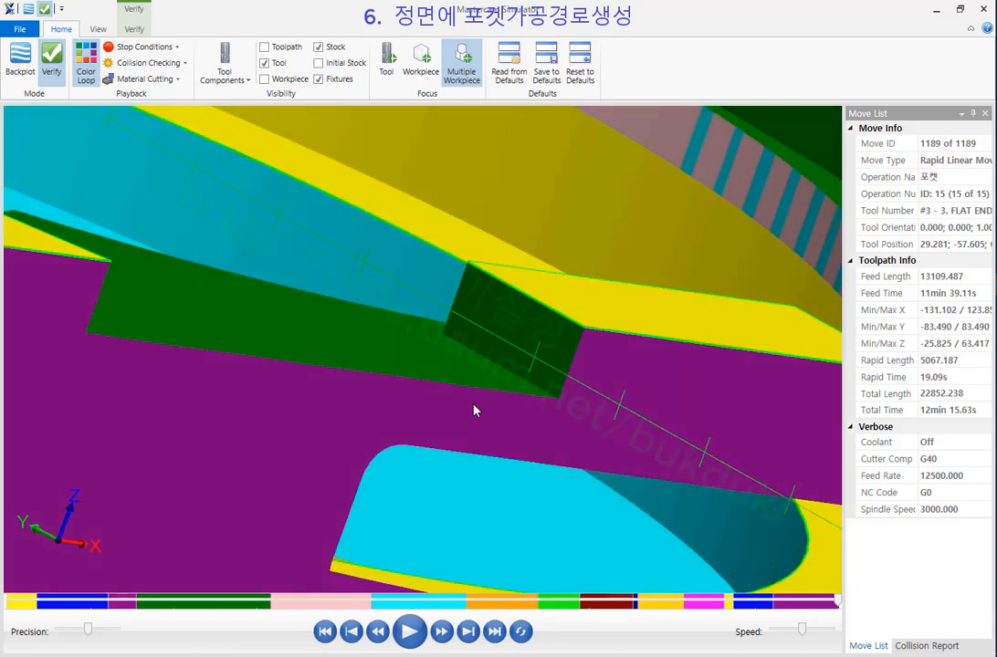
{"action": "scroll", "coordinate": [599, 331], "scroll_direction": "down", "scroll_amount": 8}
{"action": "middle_click_drag", "start_coordinate": [415, 335], "coordinate": [352, 327]}
{"action": "scroll", "coordinate": [347, 325], "scroll_direction": "up", "scroll_amount": 5}
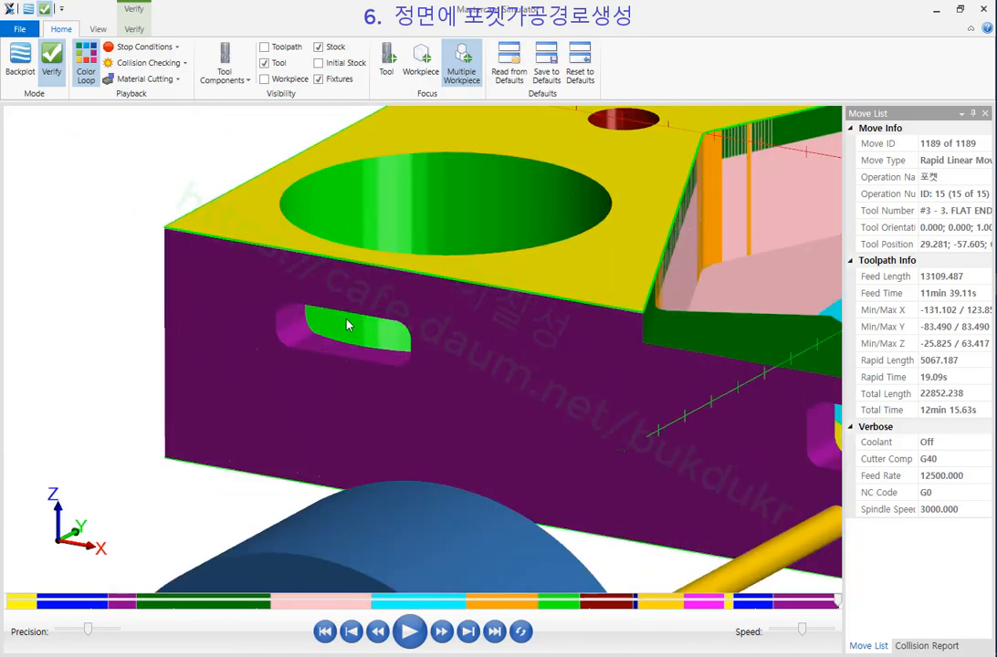
{"action": "scroll", "coordinate": [347, 325], "scroll_direction": "up", "scroll_amount": 2}
{"action": "scroll", "coordinate": [258, 325], "scroll_direction": "down", "scroll_amount": 6}
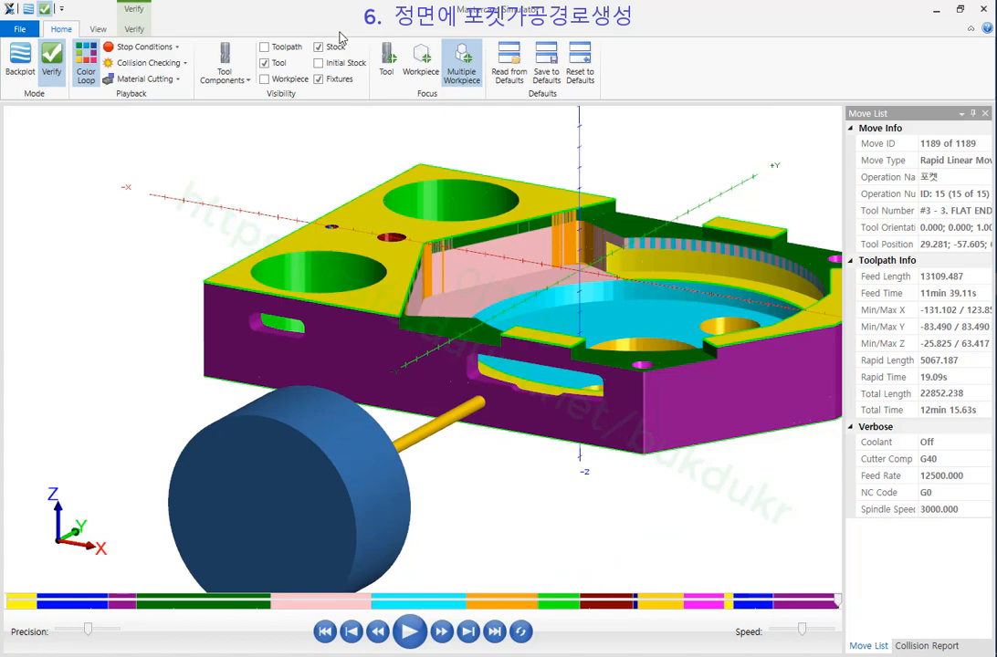
Compare the cut stock to the part model, confirming the slots lie within ±0.254.
{"action": "left_click", "coordinate": [134, 30]}
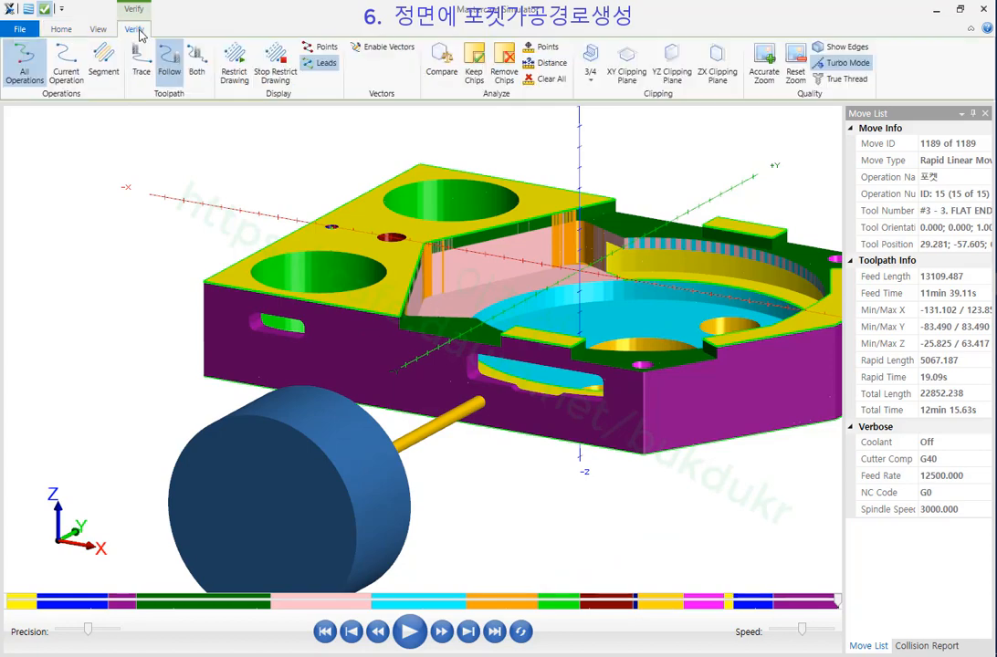
{"action": "left_click", "coordinate": [441, 61]}
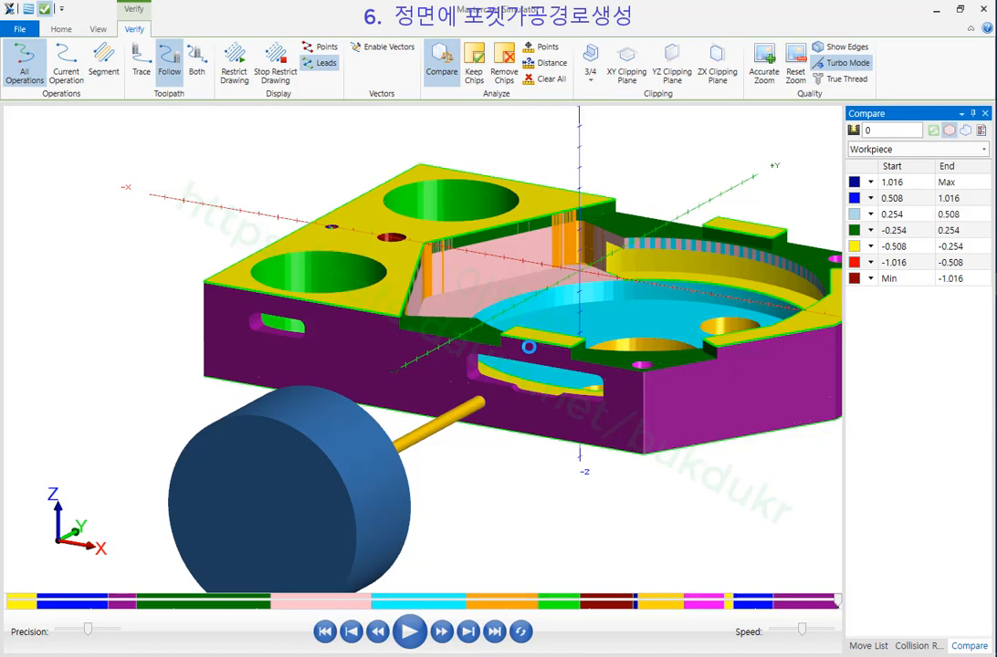
{"action": "scroll", "coordinate": [541, 398], "scroll_direction": "up", "scroll_amount": 4}
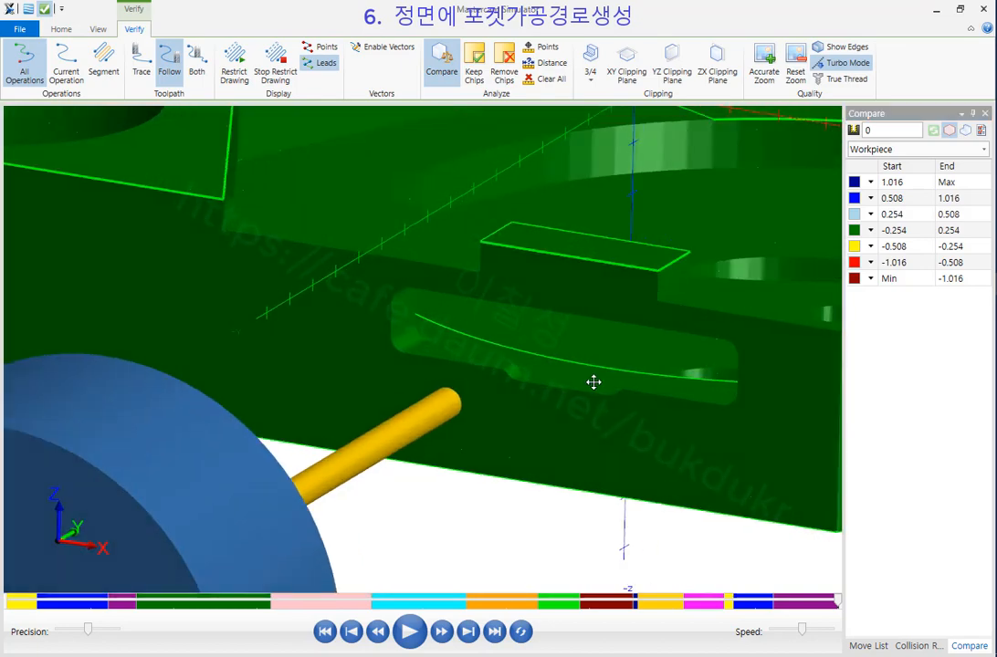
{"action": "middle_click_drag", "start_coordinate": [593, 383], "coordinate": [661, 377]}
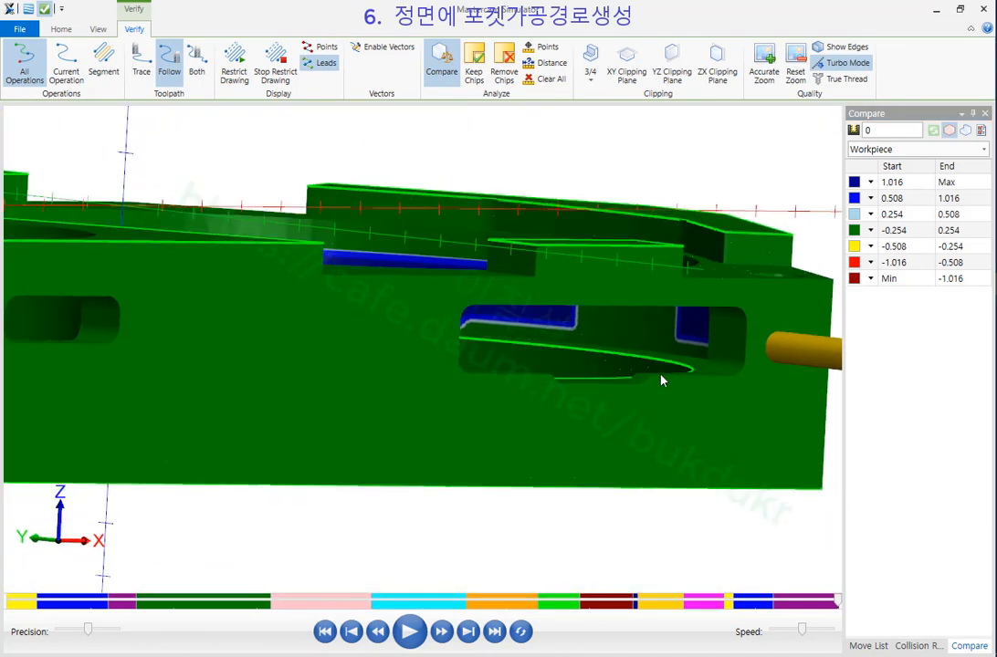
{"action": "scroll", "coordinate": [661, 376], "scroll_direction": "down", "scroll_amount": 3}
{"action": "scroll", "coordinate": [383, 339], "scroll_direction": "up", "scroll_amount": 6}
{"action": "middle_click_drag", "start_coordinate": [331, 344], "coordinate": [299, 343]}
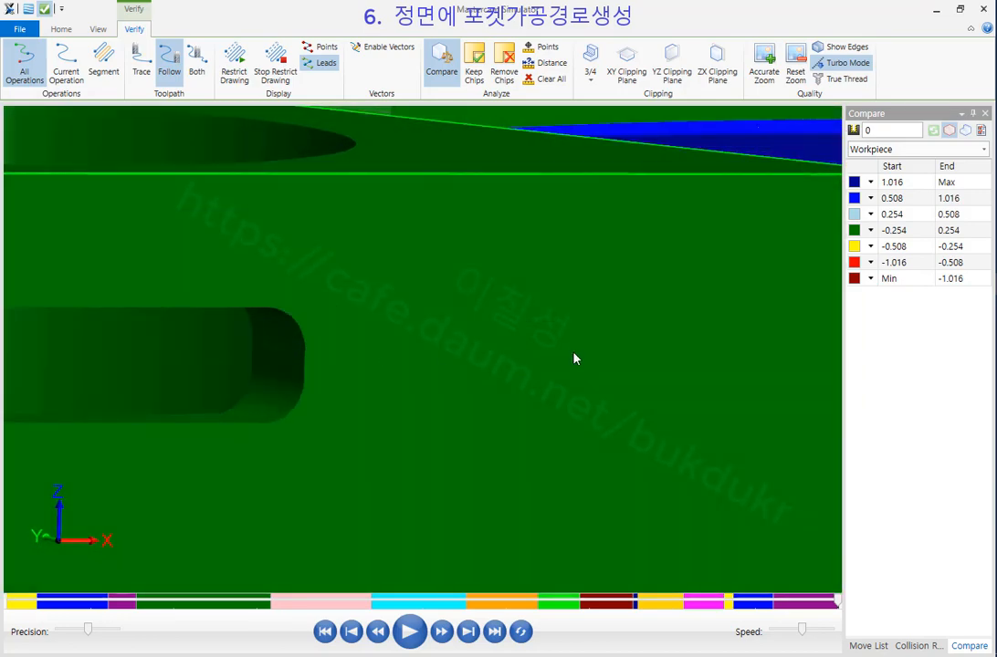
{"action": "scroll", "coordinate": [575, 359], "scroll_direction": "down", "scroll_amount": 5}
{"action": "middle_click_drag", "start_coordinate": [391, 378], "coordinate": [352, 389]}
{"action": "scroll", "coordinate": [308, 355], "scroll_direction": "down", "scroll_amount": 3}
{"action": "scroll", "coordinate": [493, 395], "scroll_direction": "up", "scroll_amount": 4}
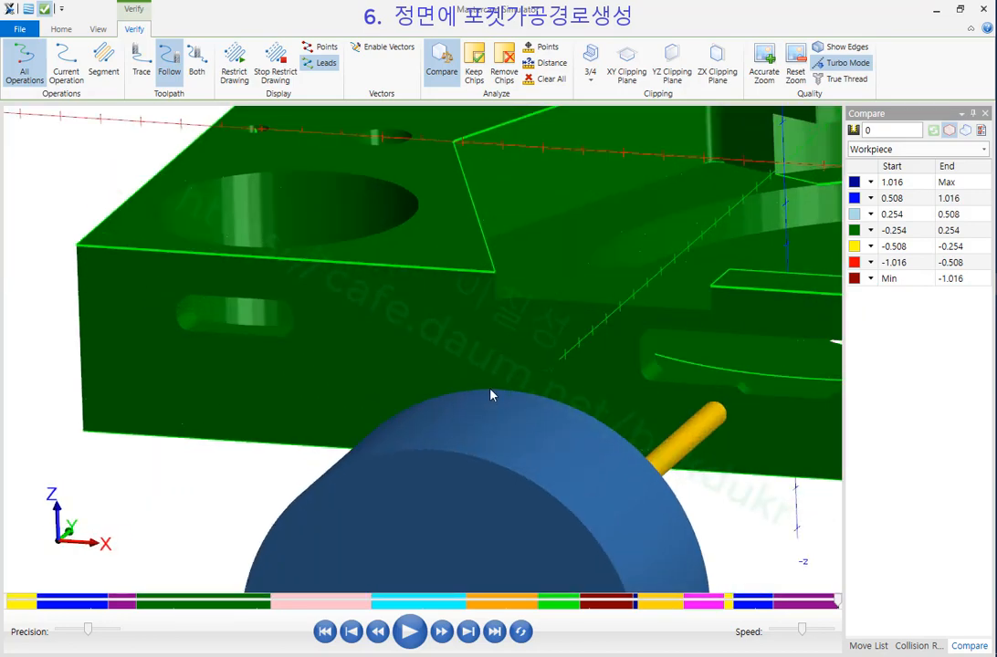
{"action": "scroll", "coordinate": [387, 367], "scroll_direction": "down", "scroll_amount": 5}
{"action": "scroll", "coordinate": [545, 365], "scroll_direction": "up", "scroll_amount": 7}
{"action": "middle_click_drag", "start_coordinate": [534, 364], "coordinate": [448, 359]}
{"action": "scroll", "coordinate": [621, 417], "scroll_direction": "down", "scroll_amount": 5}
{"action": "scroll", "coordinate": [443, 356], "scroll_direction": "up", "scroll_amount": 2}
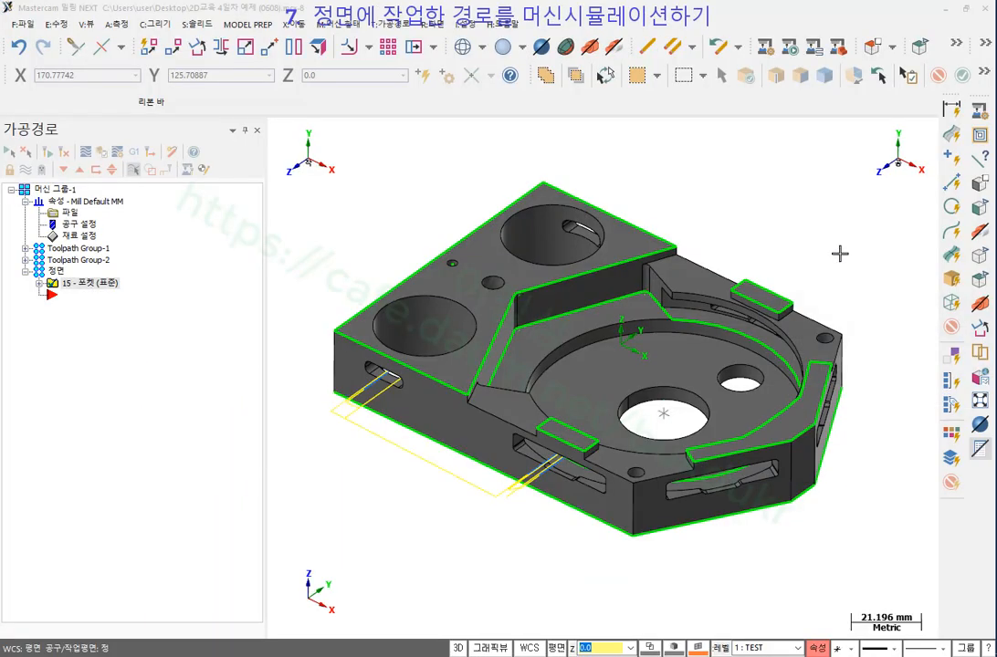
Launch Machine Simulation for Machine Group-1 on 9_5XBOSTO_VMCHTBA, workpiece X 300, tolerance 0.18.
{"action": "scroll", "coordinate": [636, 336], "scroll_direction": "down", "scroll_amount": 3}
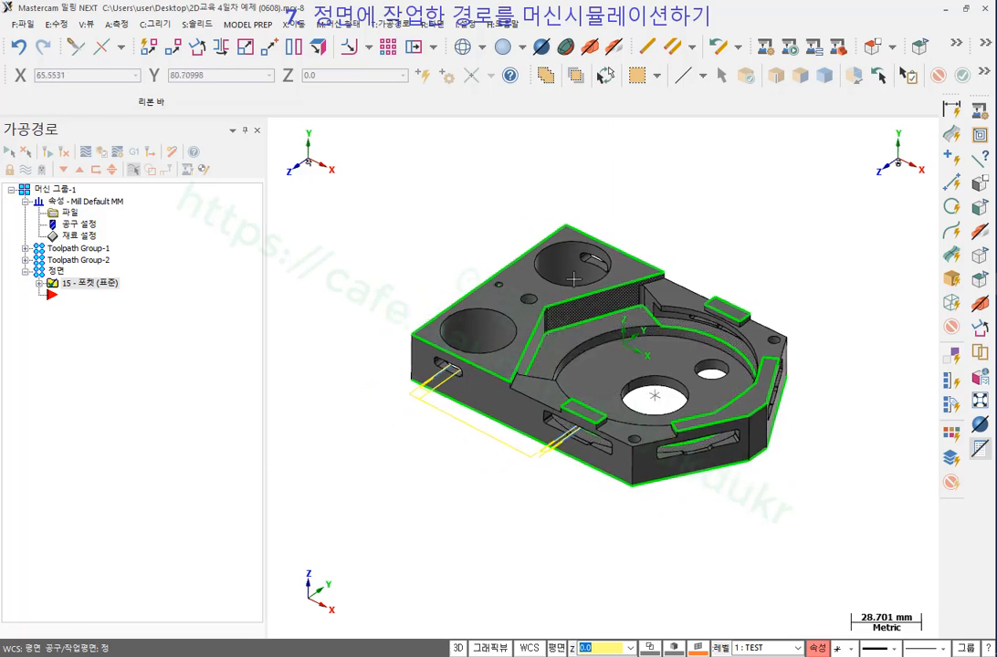
{"action": "left_click", "coordinate": [59, 189]}
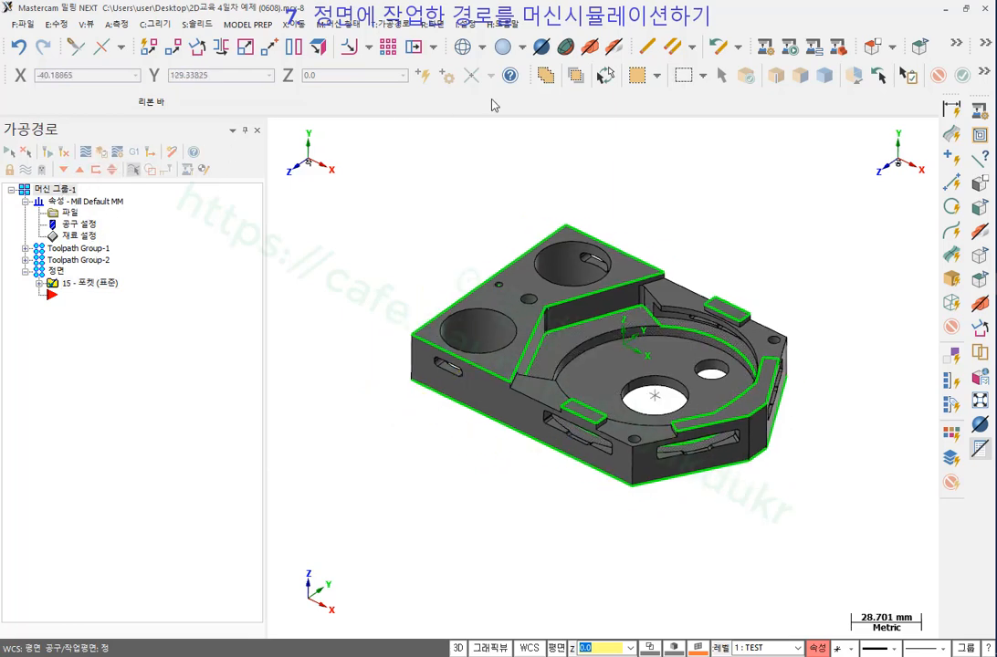
{"action": "left_click", "coordinate": [767, 47]}
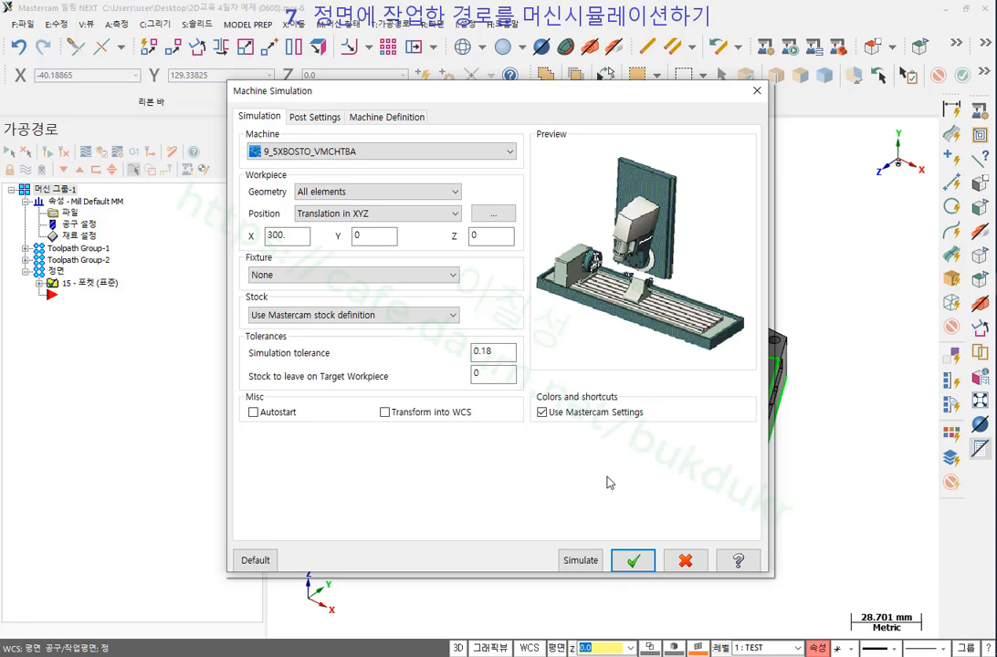
{"action": "left_click", "coordinate": [583, 561]}
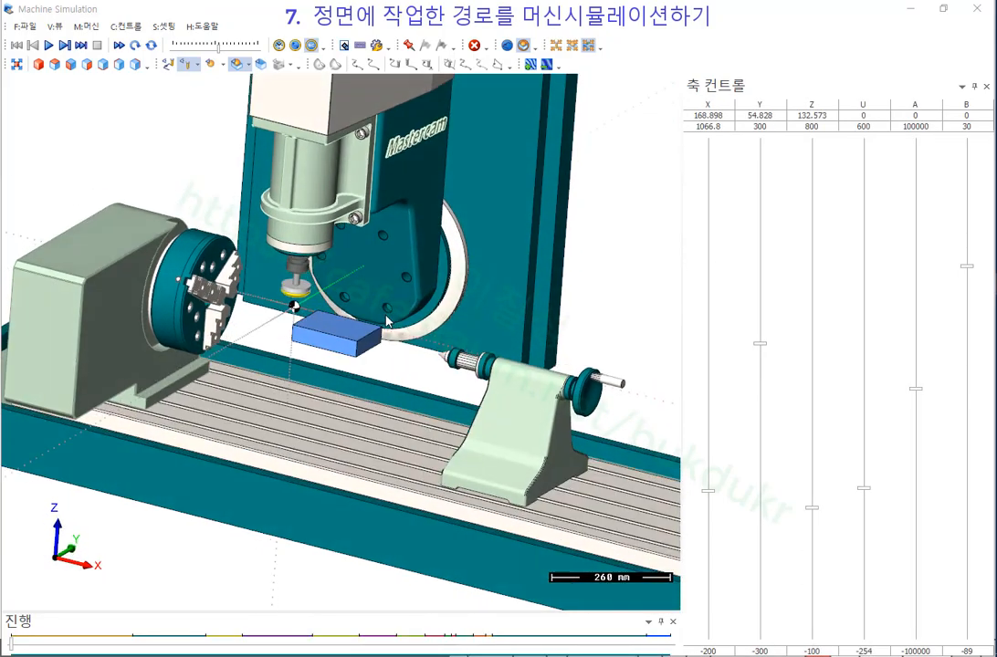
Display only the current operation's toolpath and start the machine simulation playback.
{"action": "scroll", "coordinate": [385, 322], "scroll_direction": "up", "scroll_amount": 3}
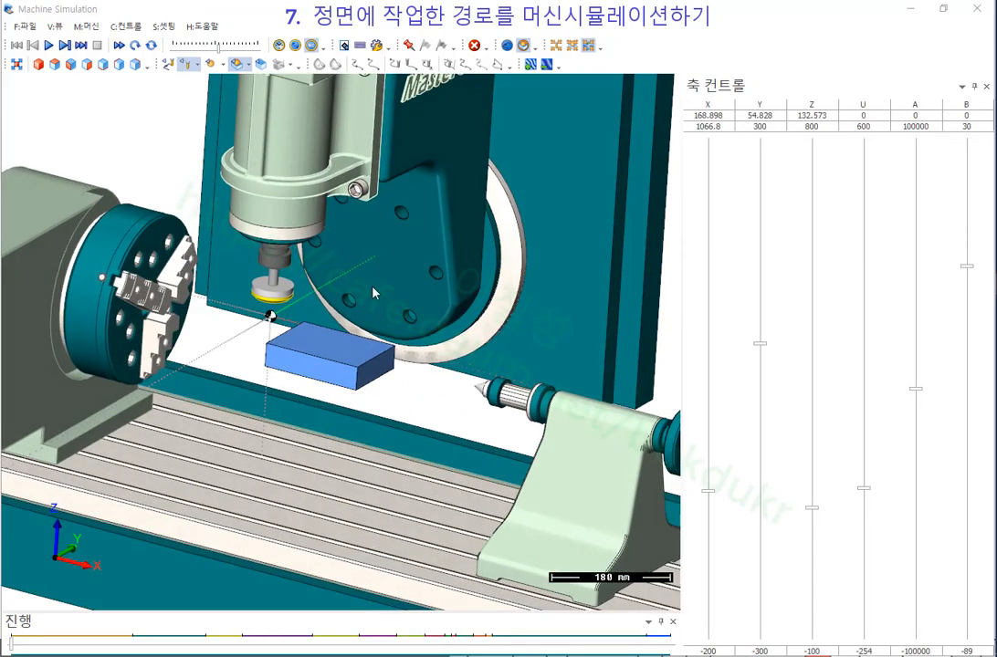
{"action": "left_click", "coordinate": [167, 62]}
{"action": "scroll", "coordinate": [337, 371], "scroll_direction": "up", "scroll_amount": 8}
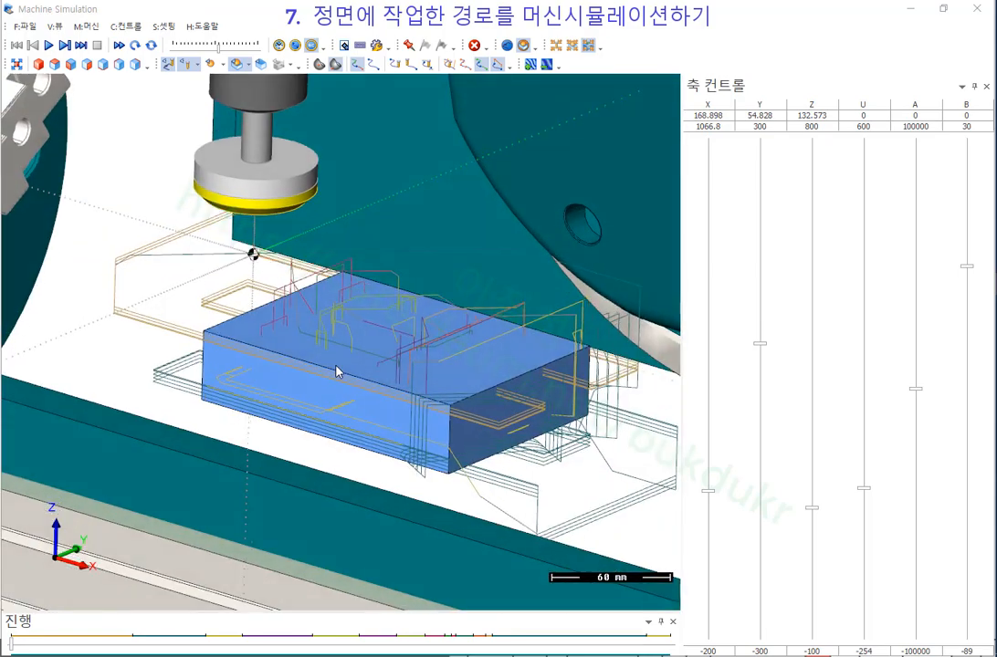
{"action": "middle_click_drag", "start_coordinate": [336, 367], "coordinate": [331, 224]}
{"action": "scroll", "coordinate": [321, 274], "scroll_direction": "down", "scroll_amount": 3}
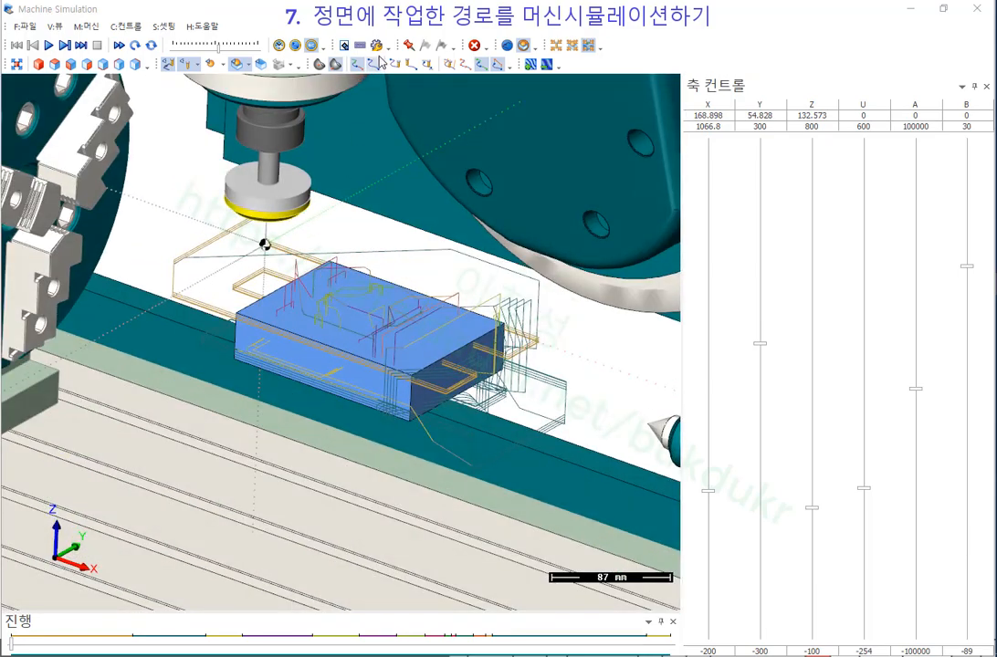
{"action": "left_click", "coordinate": [374, 64]}
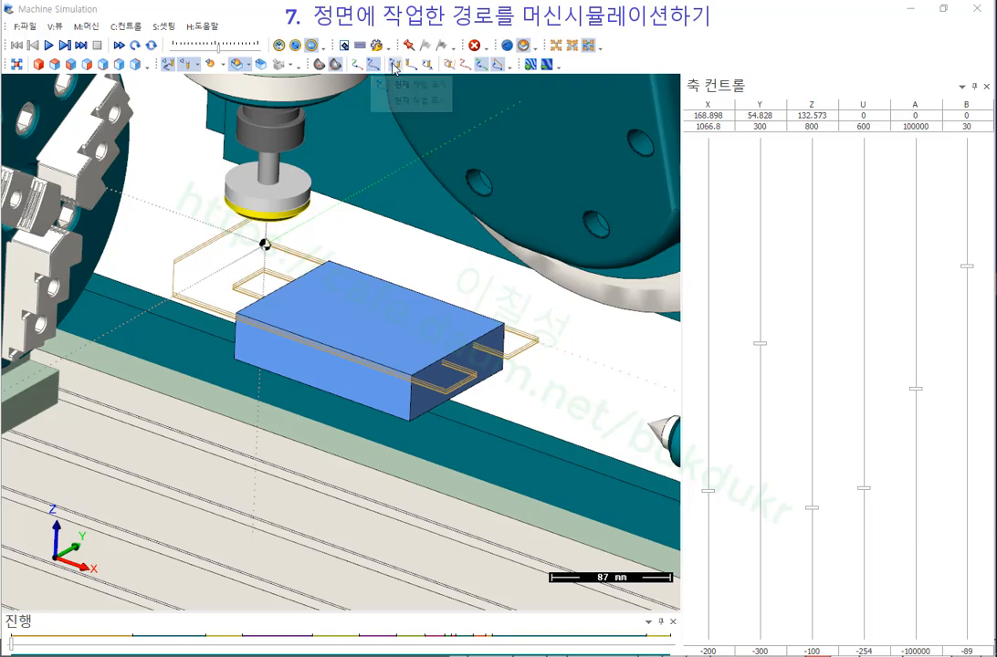
{"action": "left_click", "coordinate": [395, 65]}
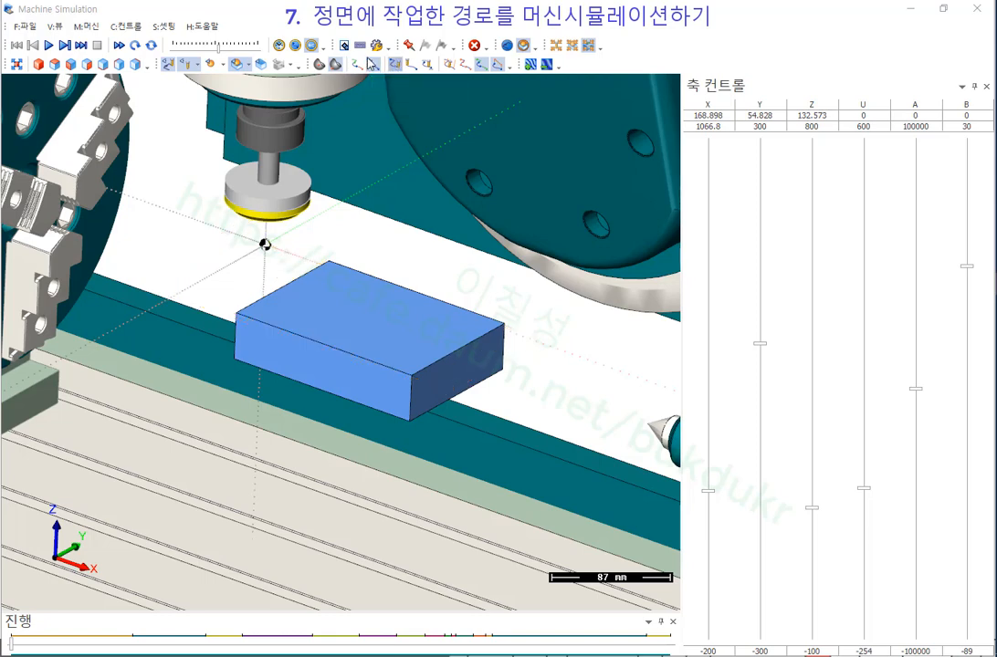
{"action": "left_click", "coordinate": [48, 46]}
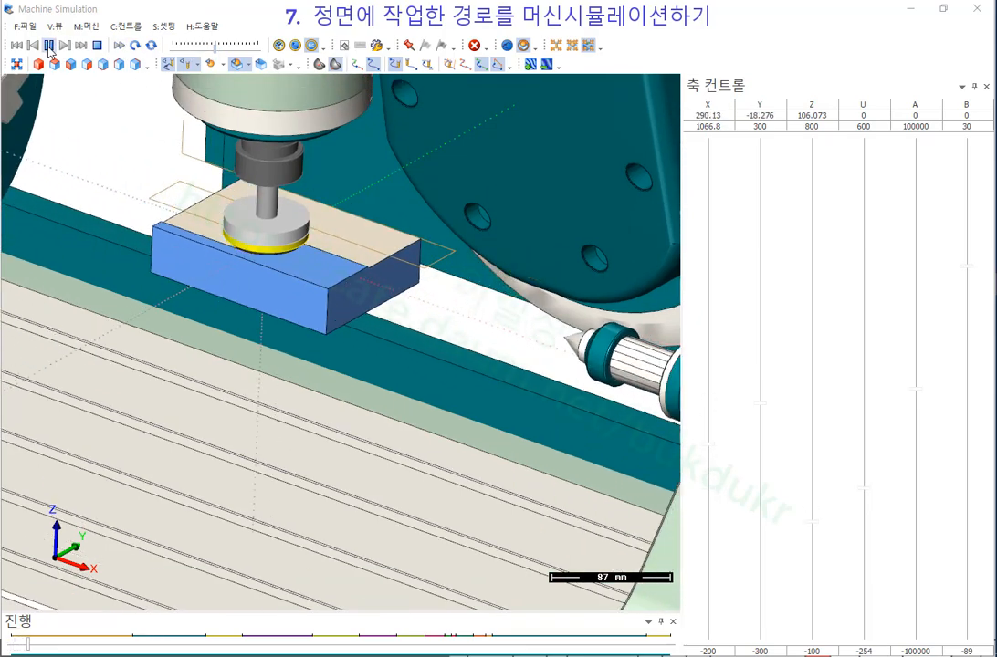
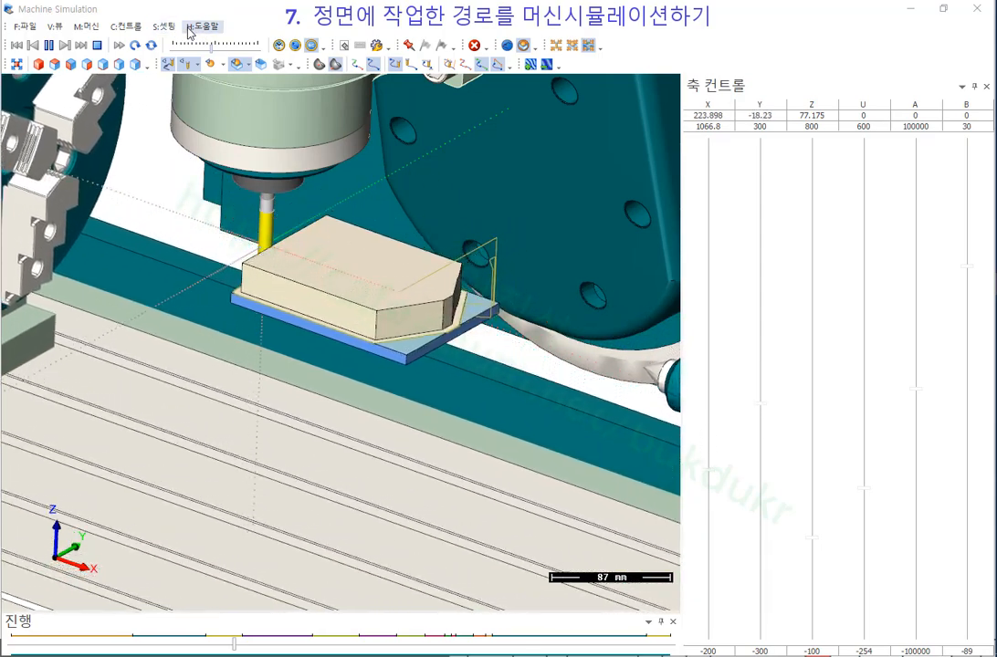
Look through the View, Machine and Settings menus, then close them without changing anything.
{"action": "left_click", "coordinate": [56, 27]}
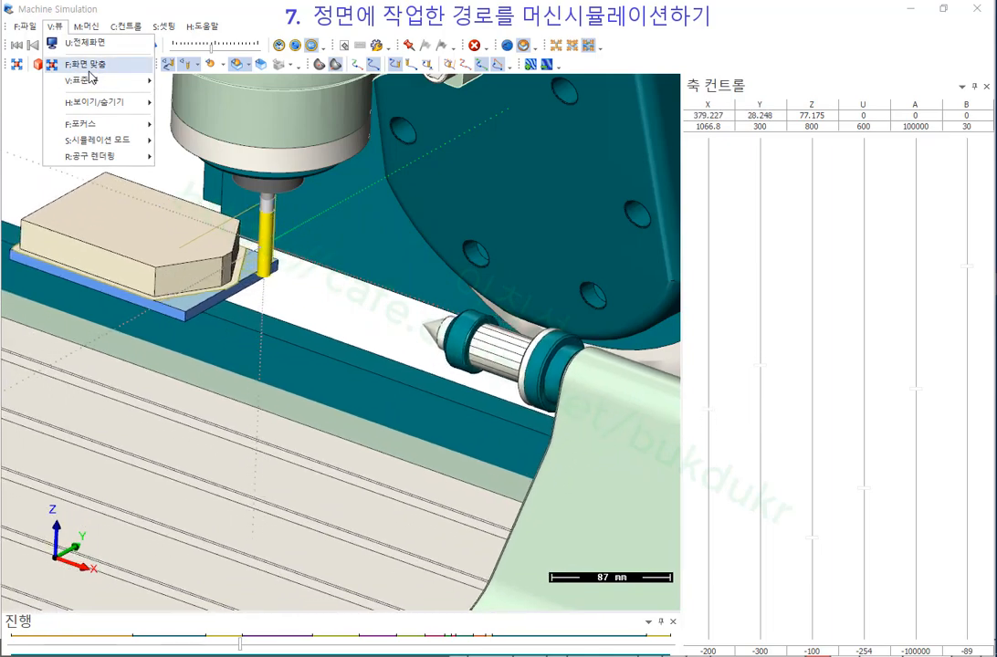
{"action": "mouse_move", "coordinate": [95, 29]}
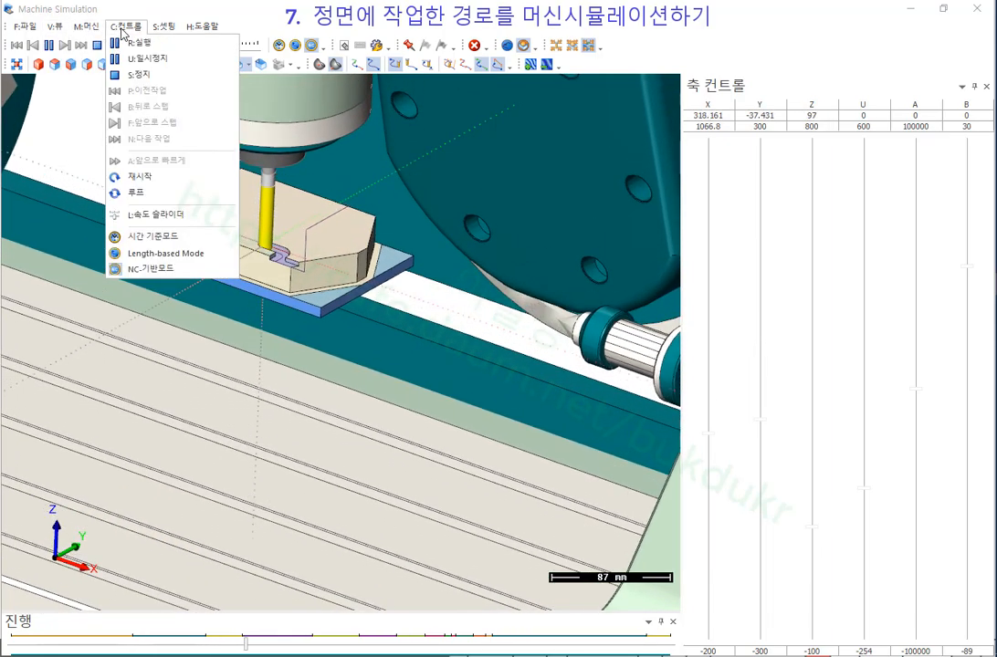
{"action": "mouse_move", "coordinate": [173, 29]}
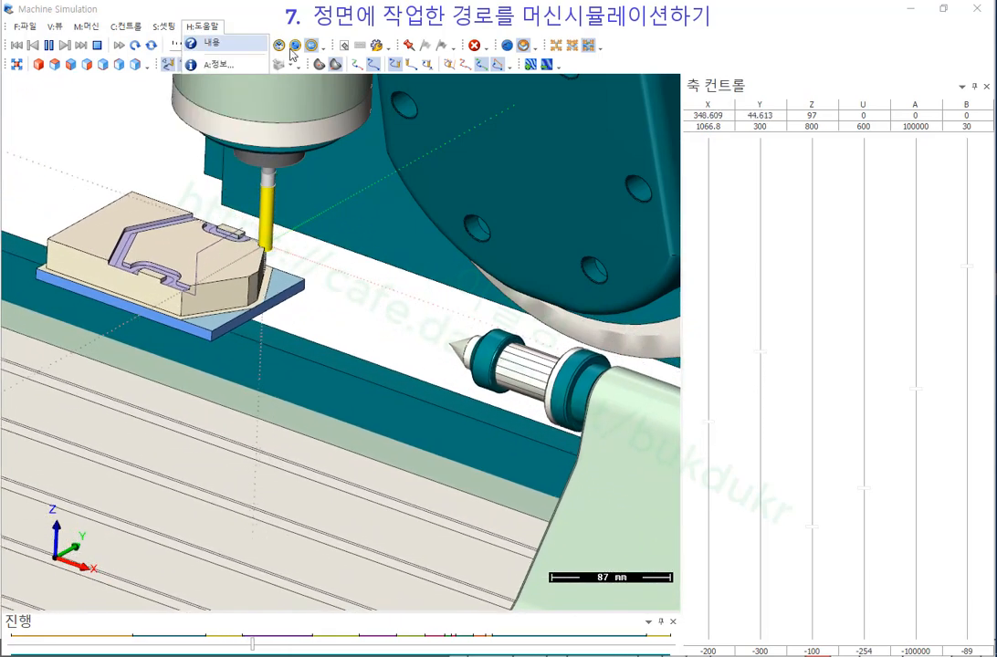
{"action": "left_click", "coordinate": [329, 15]}
Slow the running simulation's playback speed by moving the speed slider left.
{"action": "scroll", "coordinate": [215, 207], "scroll_direction": "up", "scroll_amount": 4}
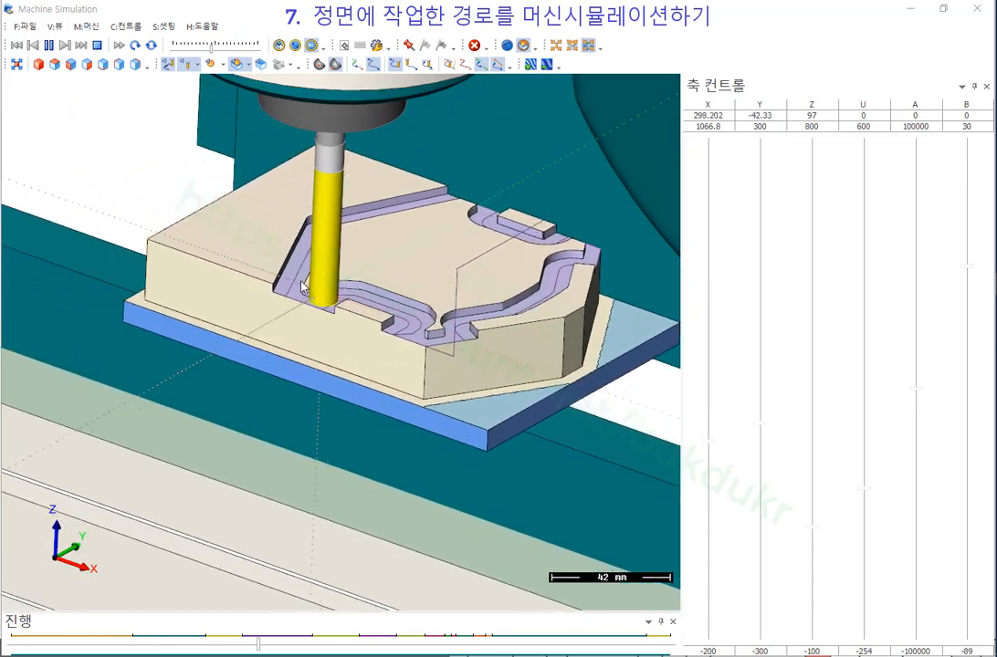
{"action": "scroll", "coordinate": [225, 326], "scroll_direction": "down", "scroll_amount": 2}
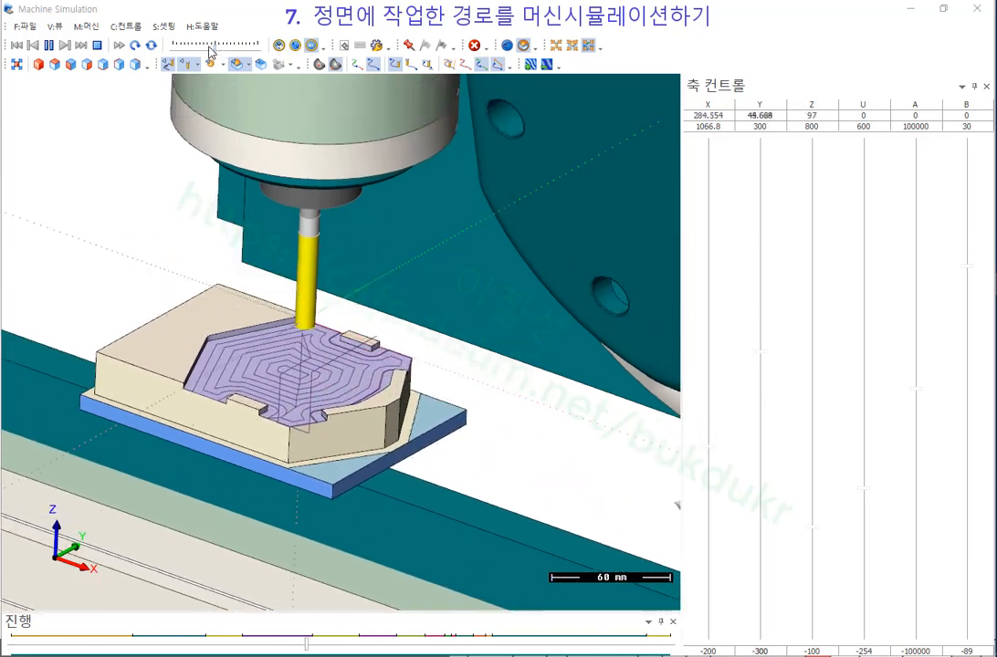
{"action": "left_click_drag", "start_coordinate": [215, 48], "coordinate": [209, 47]}
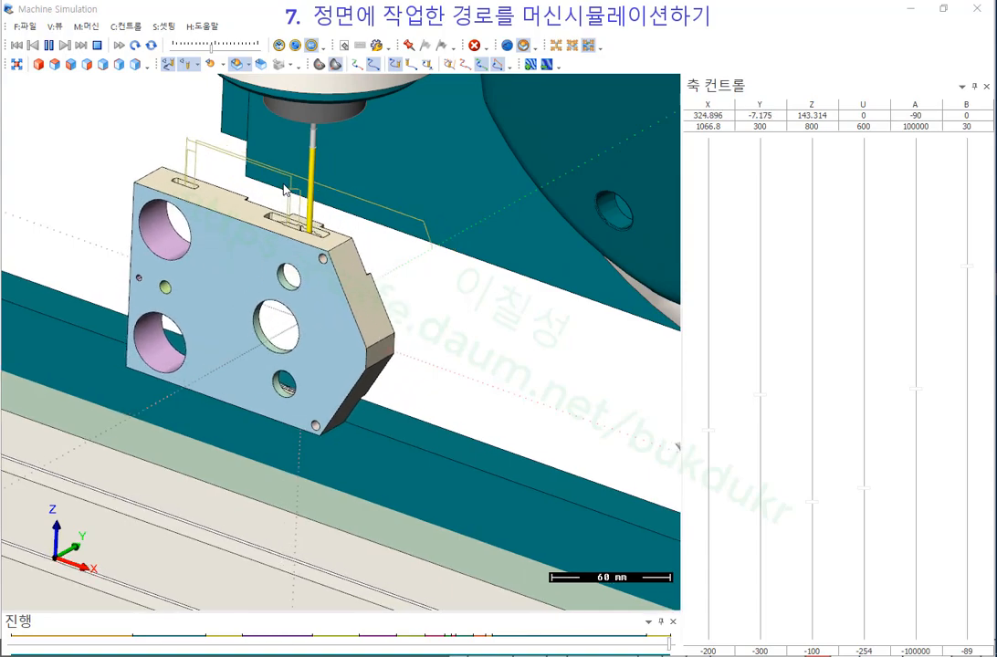
{"action": "scroll", "coordinate": [232, 167], "scroll_direction": "up", "scroll_amount": 2}
{"action": "middle_click_drag", "start_coordinate": [254, 199], "coordinate": [80, 259]}
{"action": "scroll", "coordinate": [251, 222], "scroll_direction": "up", "scroll_amount": 4}
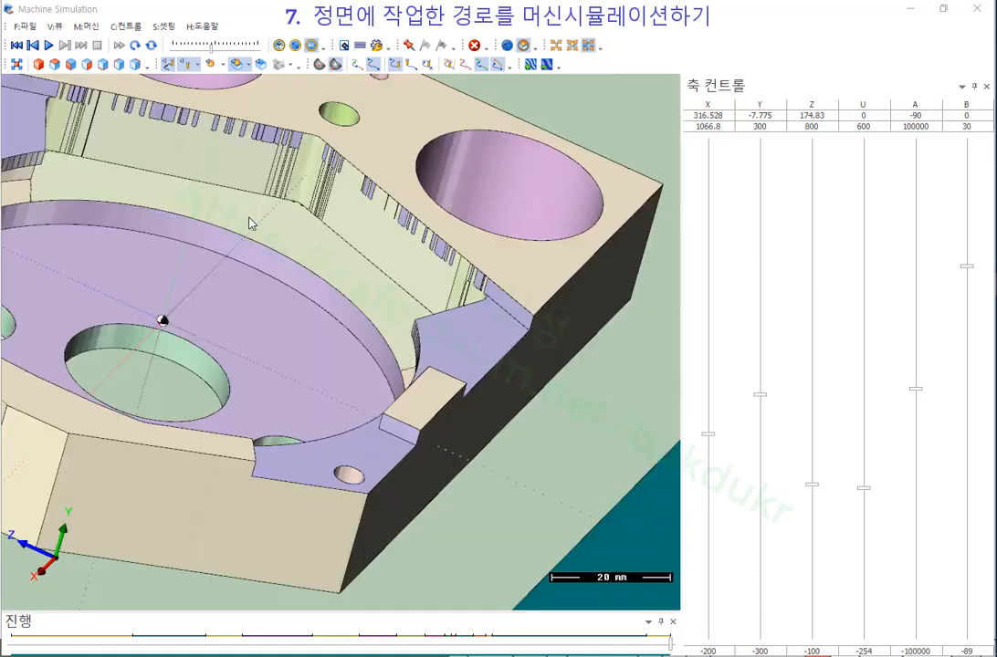
{"action": "middle_click_drag", "start_coordinate": [252, 223], "coordinate": [256, 225]}
{"action": "scroll", "coordinate": [413, 307], "scroll_direction": "down", "scroll_amount": 2}
{"action": "scroll", "coordinate": [413, 307], "scroll_direction": "down", "scroll_amount": 2}
{"action": "middle_click_drag", "start_coordinate": [413, 307], "coordinate": [444, 283]}
{"action": "scroll", "coordinate": [313, 286], "scroll_direction": "up", "scroll_amount": 2}
{"action": "scroll", "coordinate": [346, 300], "scroll_direction": "up", "scroll_amount": 9}
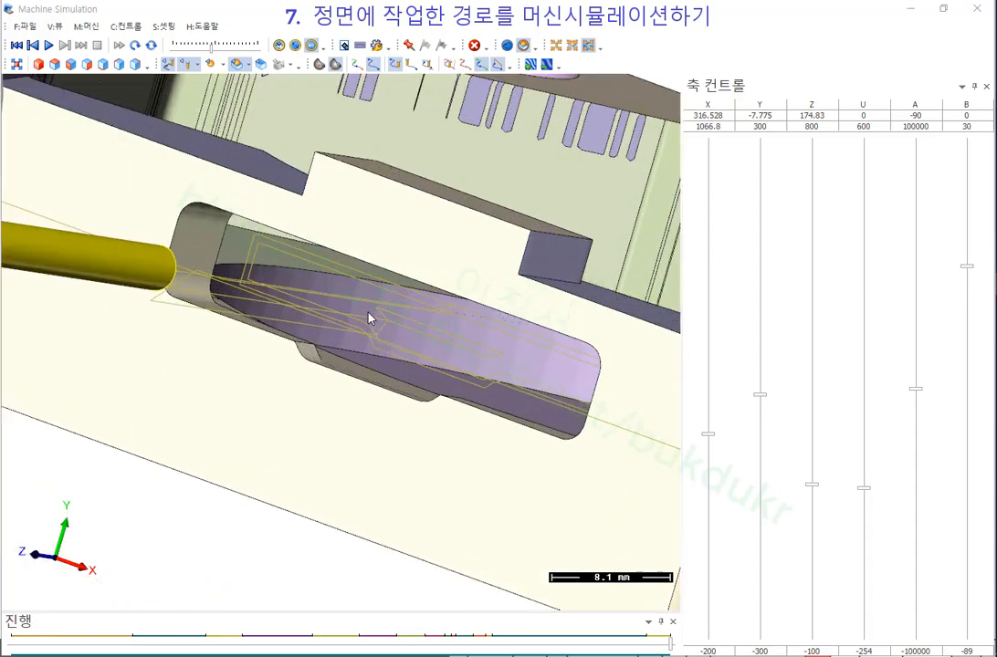
{"action": "middle_click_drag", "start_coordinate": [370, 315], "coordinate": [363, 320]}
{"action": "scroll", "coordinate": [348, 261], "scroll_direction": "down", "scroll_amount": 11}
{"action": "middle_click_drag", "start_coordinate": [350, 271], "coordinate": [283, 292]}
{"action": "scroll", "coordinate": [305, 329], "scroll_direction": "down", "scroll_amount": 4}
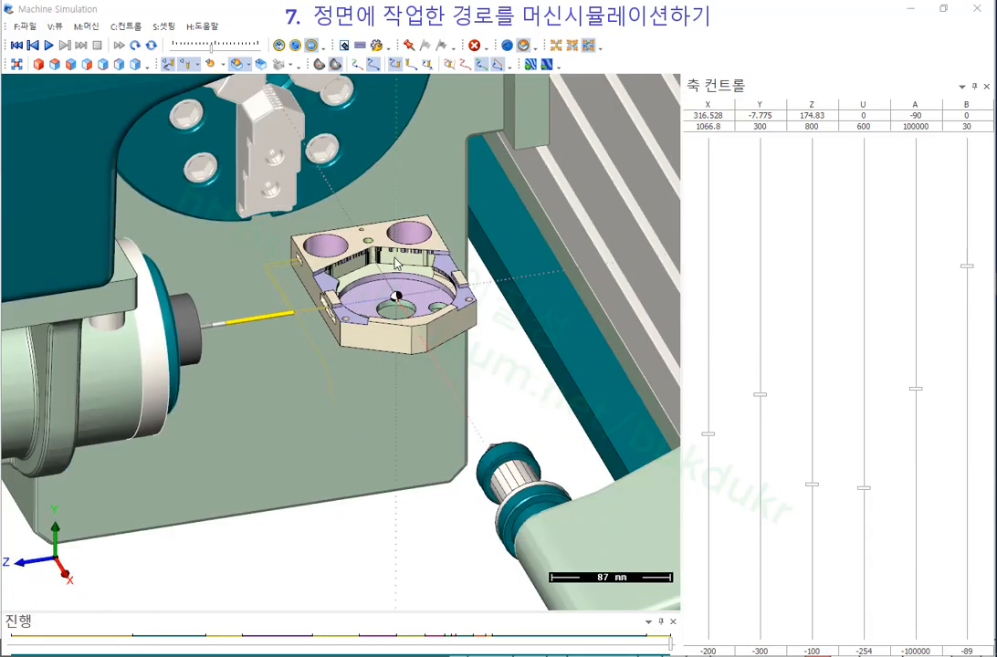
{"action": "scroll", "coordinate": [441, 237], "scroll_direction": "up", "scroll_amount": 1}
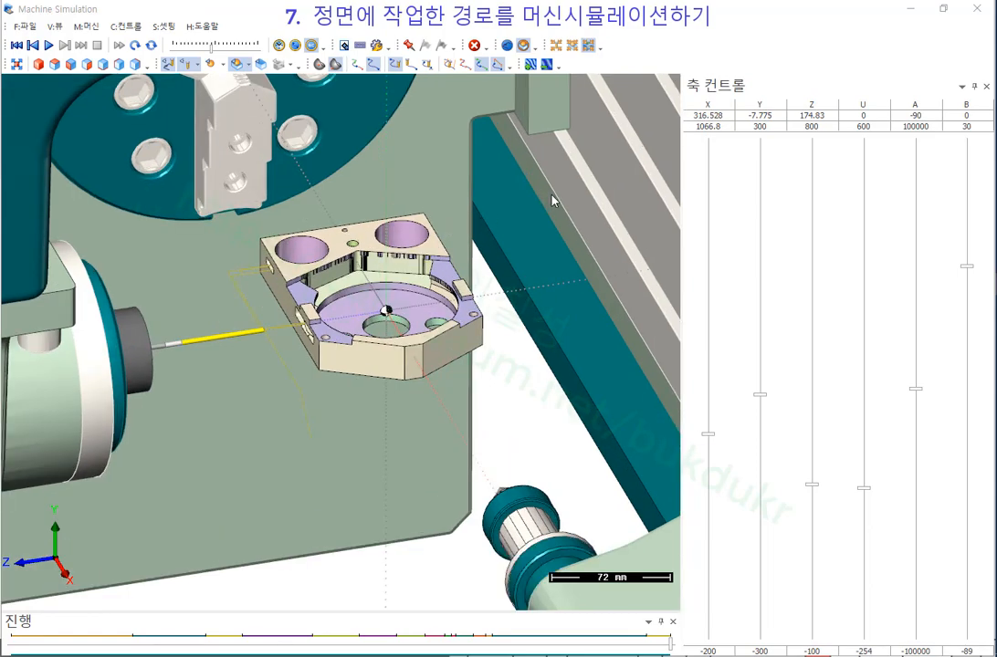
{"action": "scroll", "coordinate": [415, 321], "scroll_direction": "down", "scroll_amount": 5}
{"action": "middle_click_drag", "start_coordinate": [417, 321], "coordinate": [432, 210]}
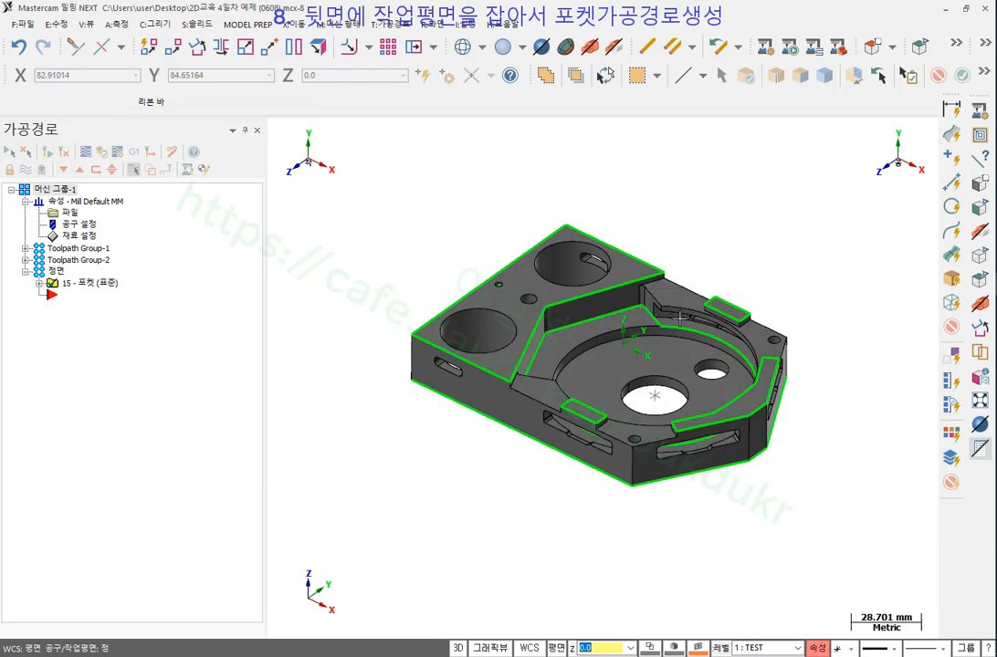
Orbit and zoom the part until its back face and slots are in view.
{"action": "middle_click_drag", "start_coordinate": [682, 316], "coordinate": [517, 394]}
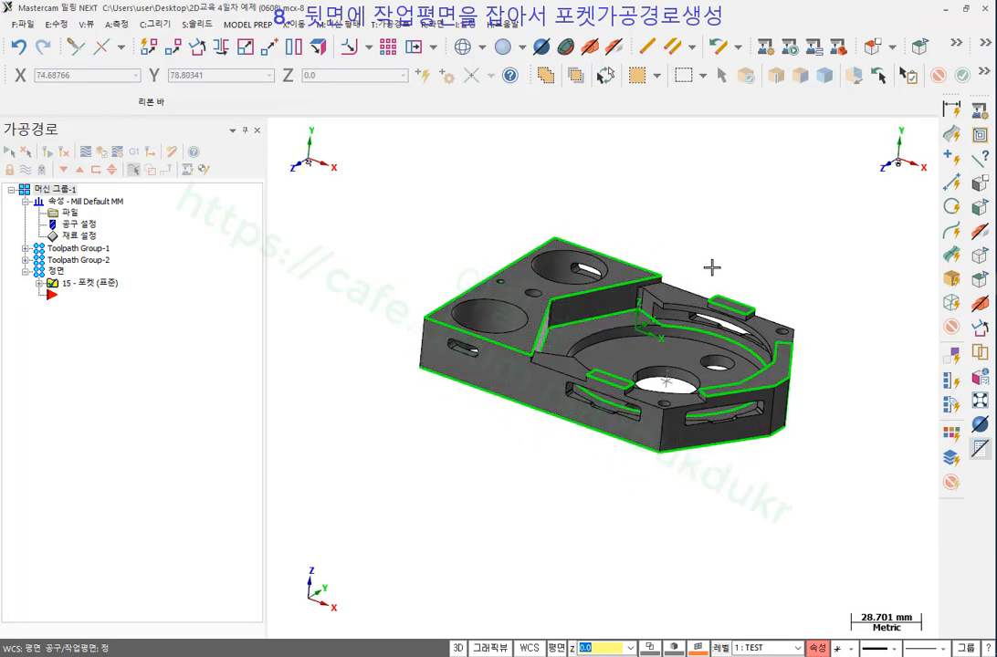
{"action": "middle_click_drag", "start_coordinate": [676, 242], "coordinate": [642, 352]}
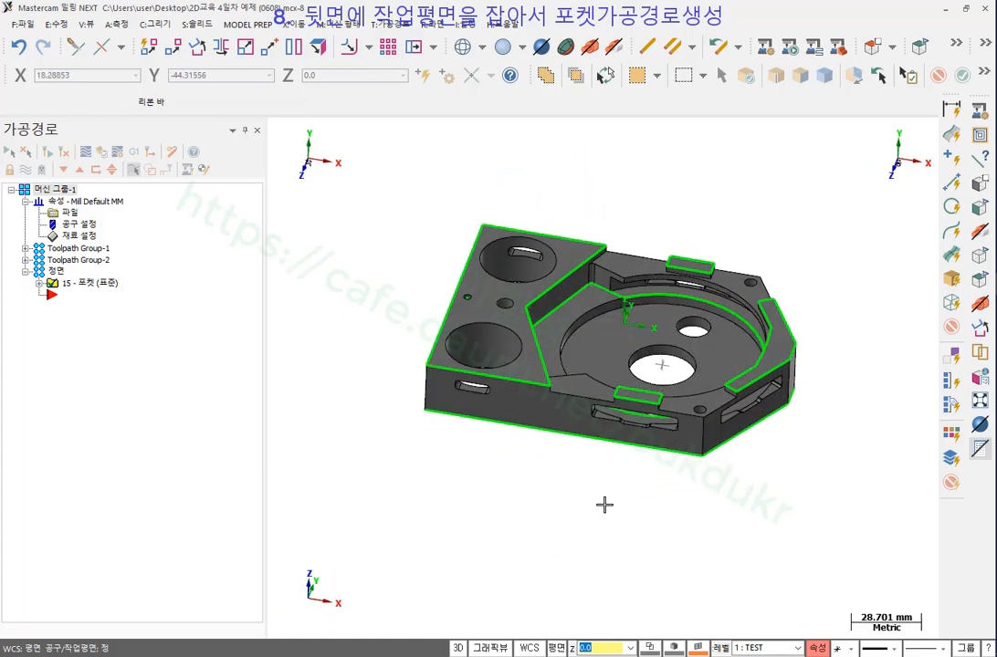
{"action": "middle_click_drag", "start_coordinate": [630, 480], "coordinate": [303, 415]}
{"action": "middle_click_drag", "start_coordinate": [630, 443], "coordinate": [590, 471]}
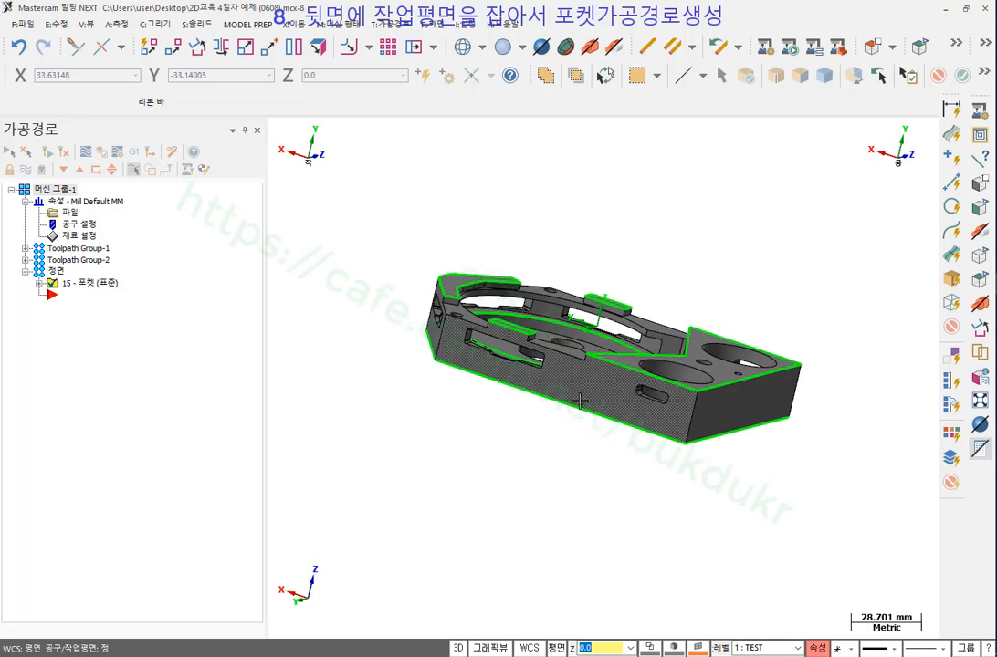
{"action": "scroll", "coordinate": [552, 391], "scroll_direction": "up", "scroll_amount": 5}
{"action": "middle_click_drag", "start_coordinate": [543, 365], "coordinate": [559, 346]}
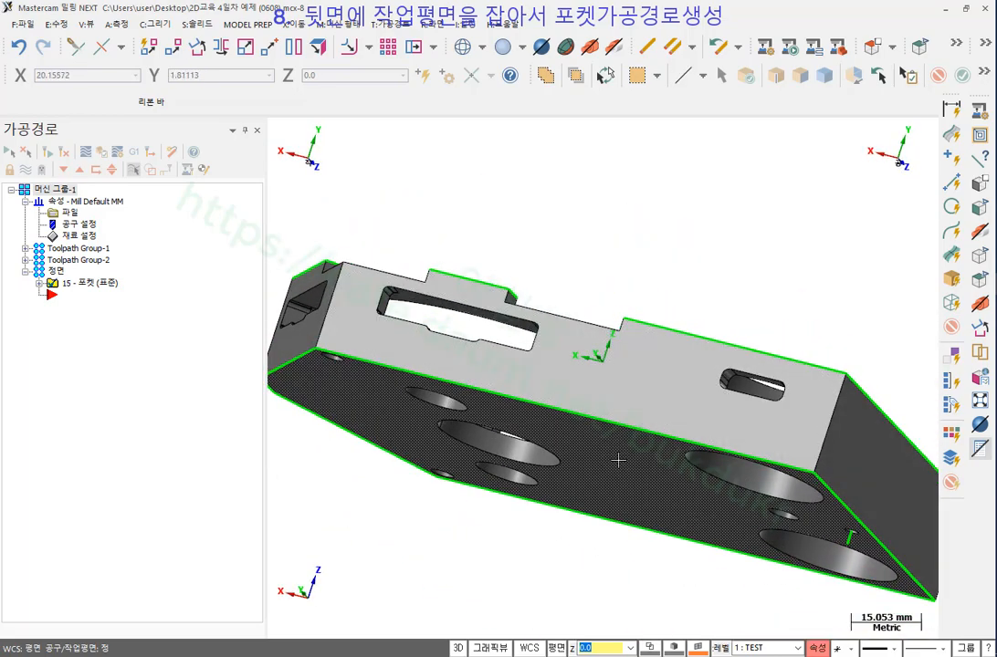
{"action": "middle_click_drag", "start_coordinate": [550, 436], "coordinate": [605, 316]}
{"action": "scroll", "coordinate": [621, 454], "scroll_direction": "down", "scroll_amount": 4}
{"action": "scroll", "coordinate": [641, 285], "scroll_direction": "down", "scroll_amount": 3}
{"action": "scroll", "coordinate": [635, 267], "scroll_direction": "up", "scroll_amount": 3}
{"action": "scroll", "coordinate": [534, 272], "scroll_direction": "up", "scroll_amount": 5}
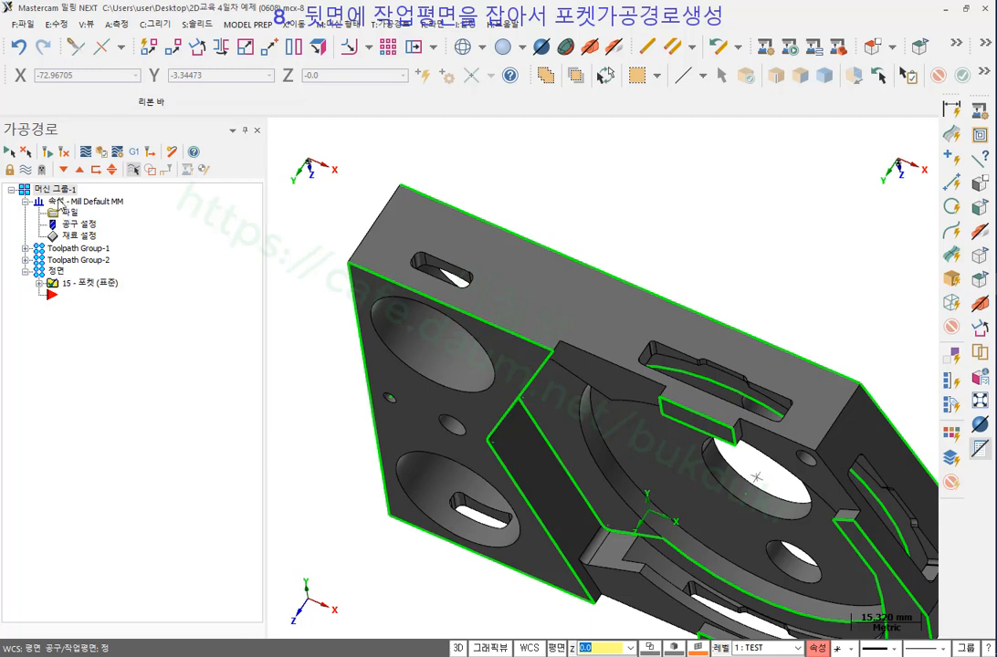
Add a new toolpath group named 뒷면 under Machine Group-1 and show the work-plane options.
{"action": "right_click", "coordinate": [61, 192]}
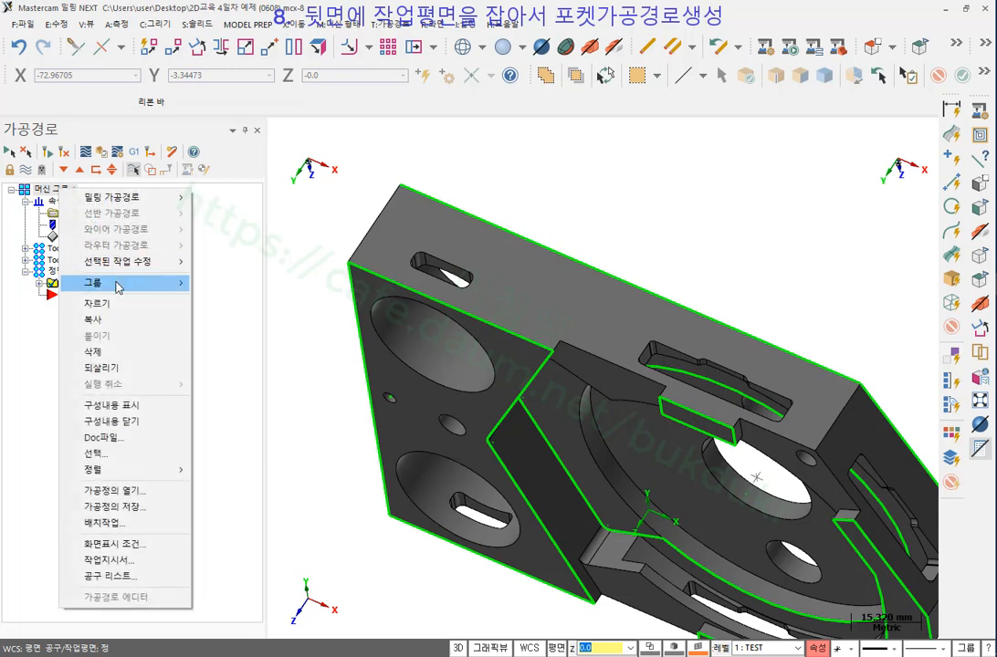
{"action": "mouse_move", "coordinate": [122, 290]}
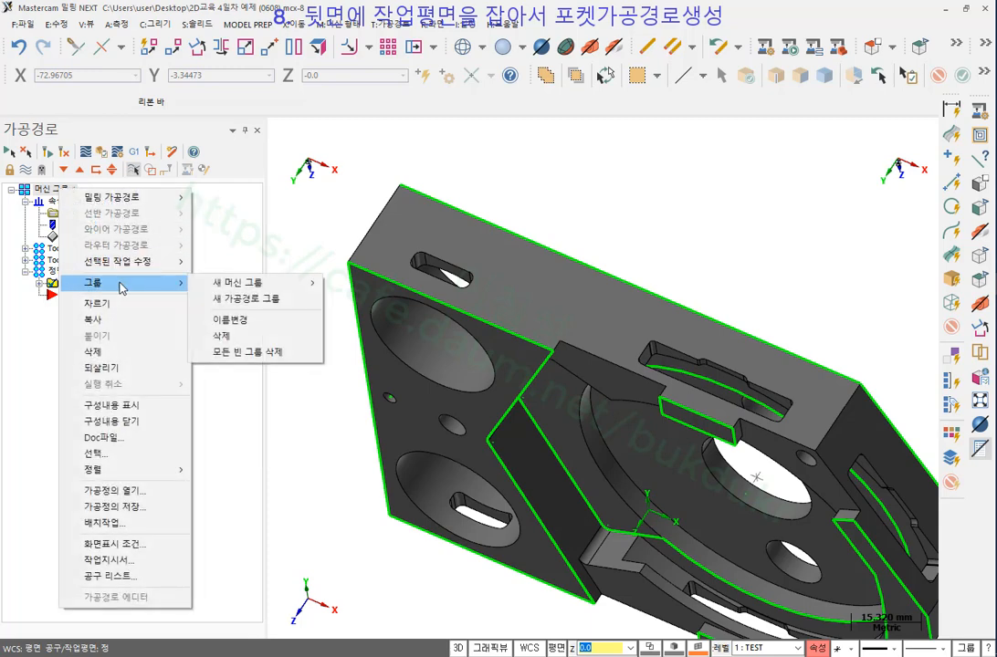
{"action": "left_click", "coordinate": [258, 299]}
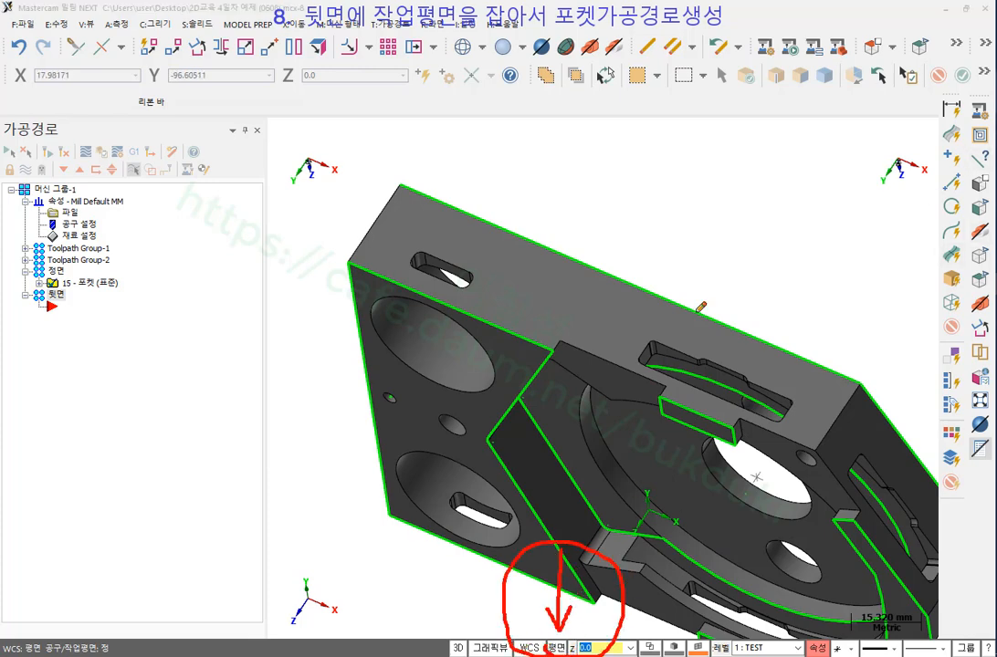
{"action": "right_click", "coordinate": [751, 228]}
{"action": "left_click", "coordinate": [782, 384]}
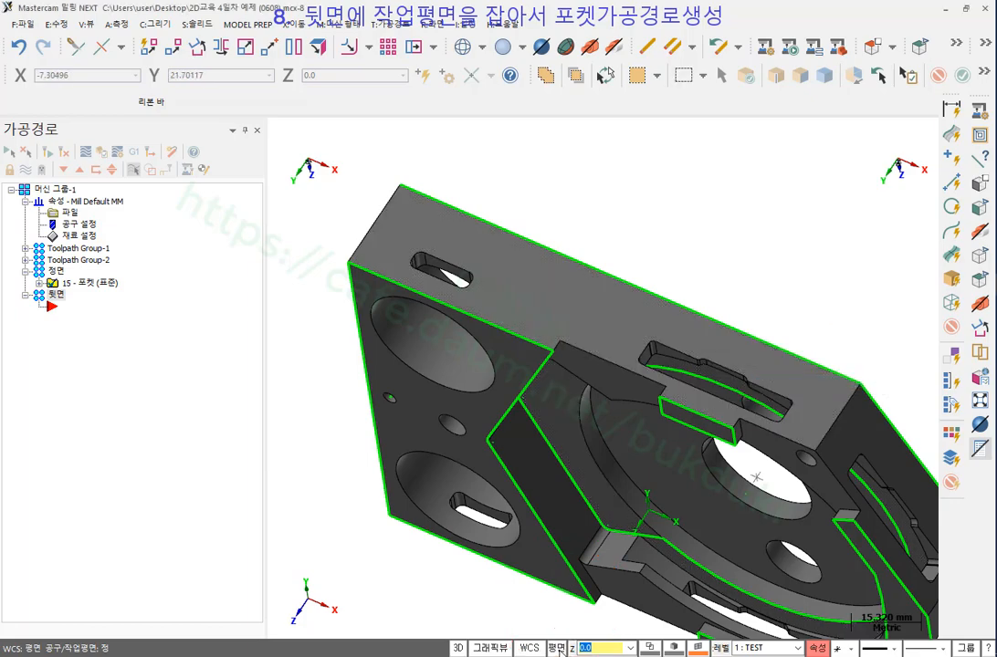
{"action": "left_click", "coordinate": [556, 648]}
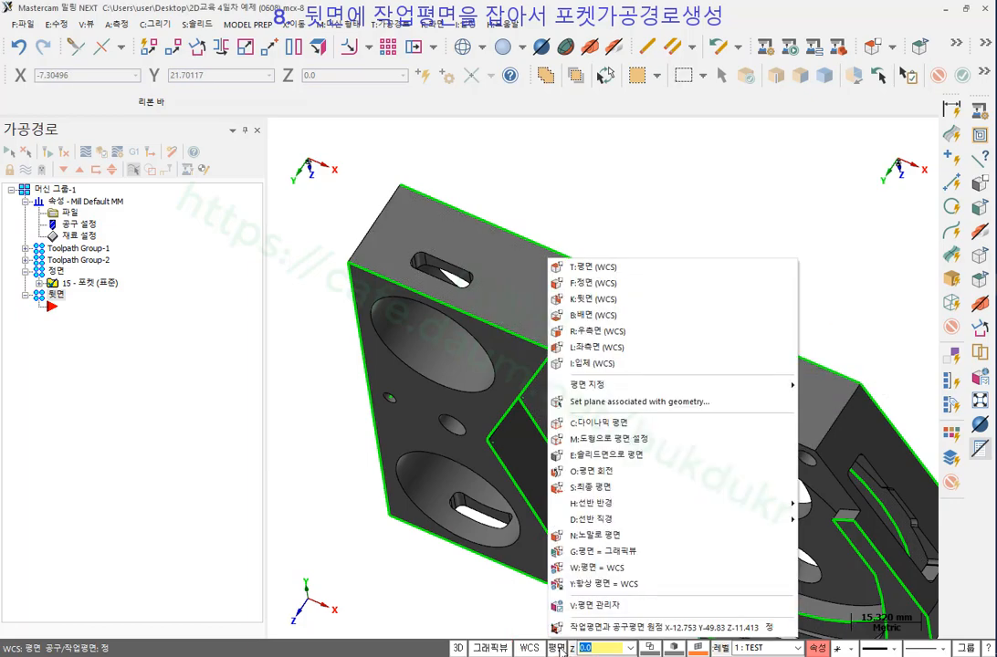
Define a new plane from the part's flat face, keeping the first orientation.
{"action": "left_click", "coordinate": [609, 455]}
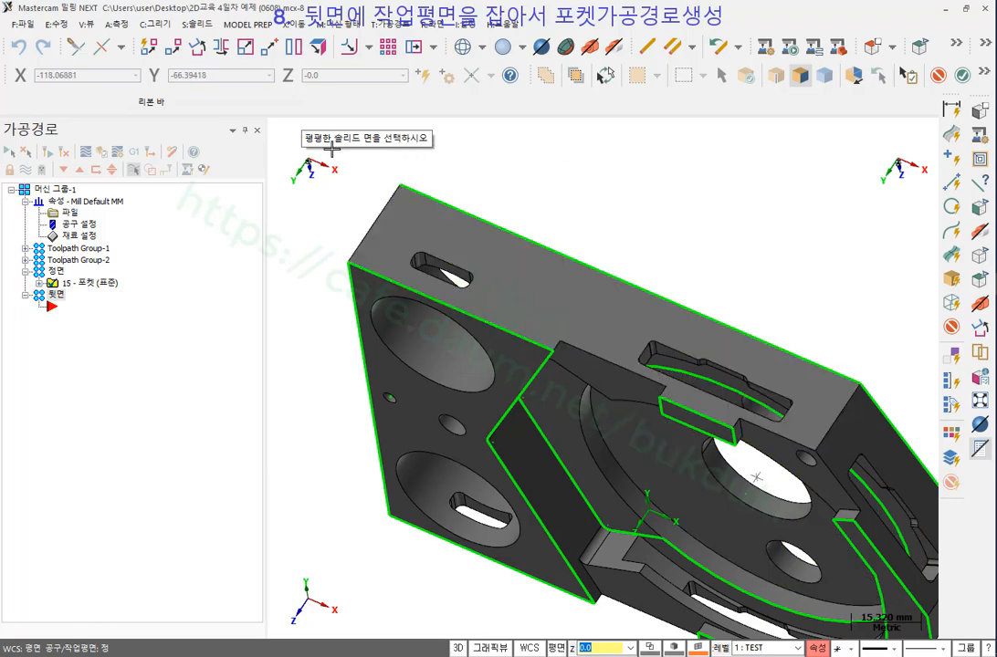
{"action": "left_click", "coordinate": [552, 294]}
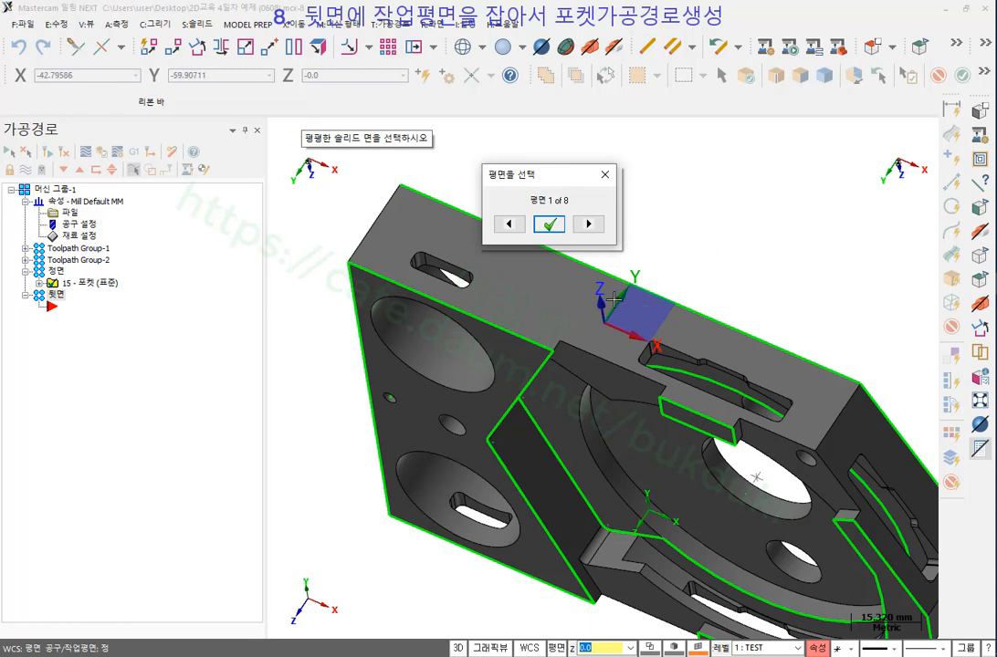
{"action": "left_click", "coordinate": [588, 224]}
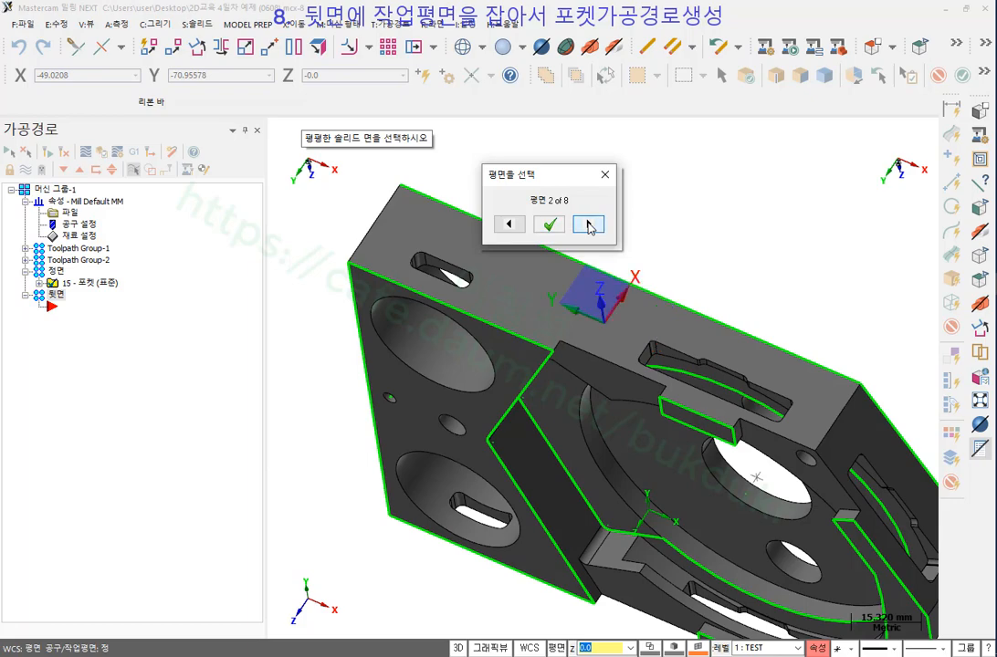
{"action": "left_click", "coordinate": [588, 224]}
{"action": "left_click", "coordinate": [588, 225]}
{"action": "left_click", "coordinate": [588, 224]}
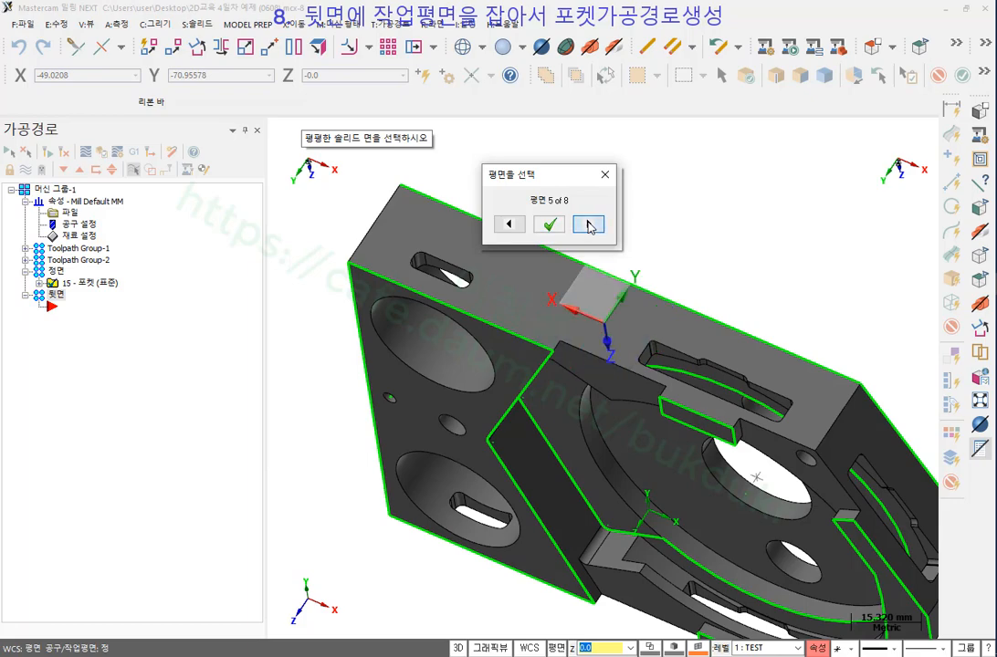
{"action": "left_click", "coordinate": [588, 225]}
{"action": "left_click", "coordinate": [588, 225]}
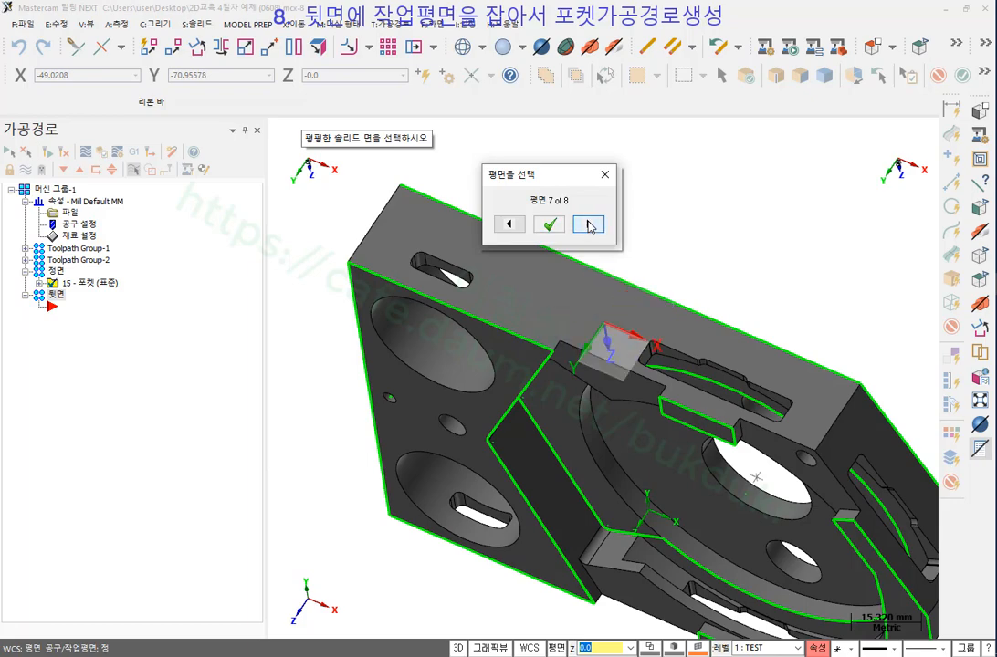
{"action": "left_click", "coordinate": [588, 224]}
{"action": "left_click", "coordinate": [588, 224]}
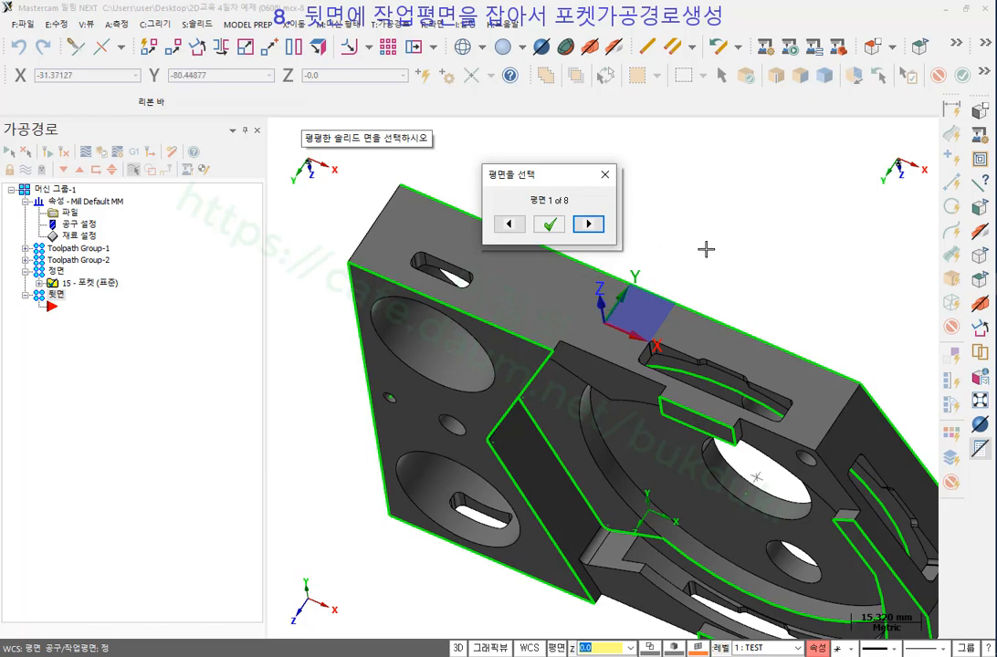
{"action": "left_click", "coordinate": [552, 225]}
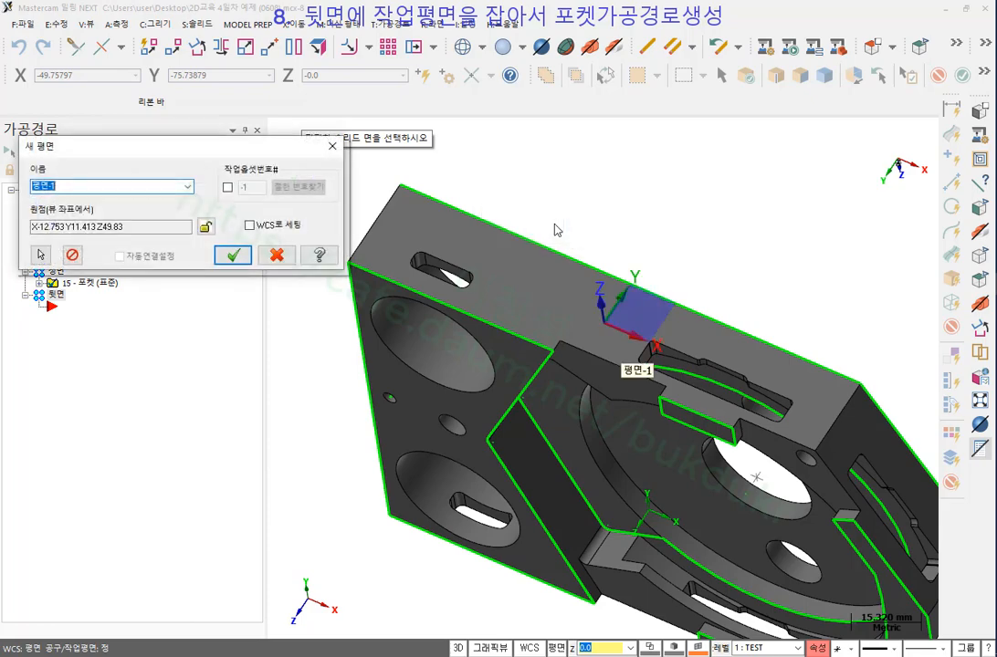
Name the new plane 뒷면 and save it.
{"action": "left_click_drag", "start_coordinate": [160, 143], "coordinate": [262, 376]}
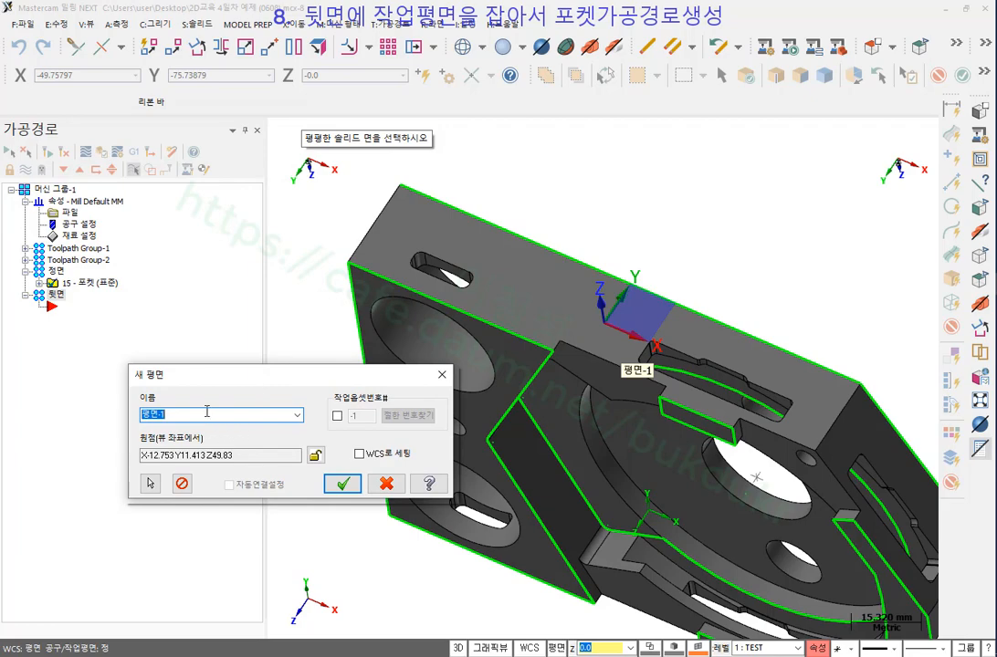
{"action": "type", "text": "ㄷ"}
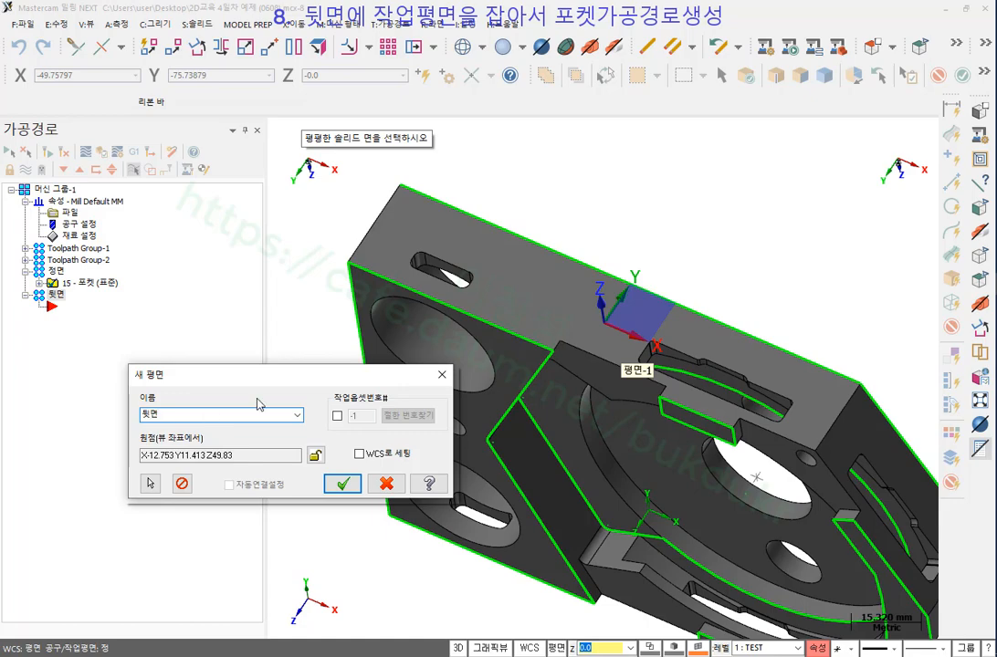
{"action": "left_click", "coordinate": [343, 485]}
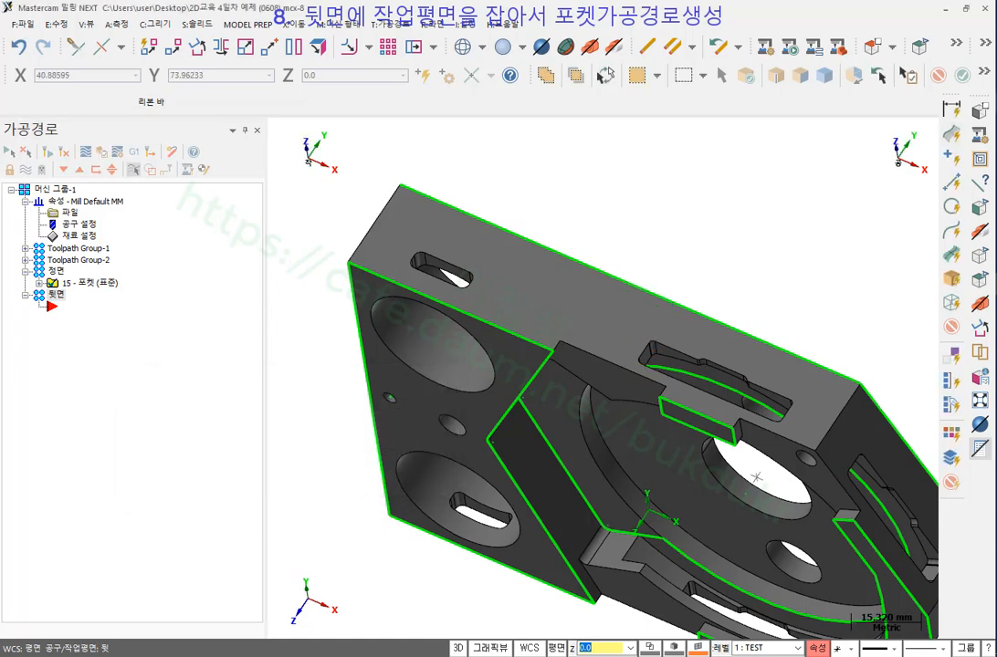
Mark up the two plane orientations, erase the annotations, and collapse the 정면 group.
{"action": "mouse_move", "coordinate": [285, 167]}
{"action": "left_mouse_down"}
{"action": "mouse_move", "coordinate": [271, 142]}
{"action": "mouse_move", "coordinate": [332, 185]}
{"action": "left_mouse_up"}
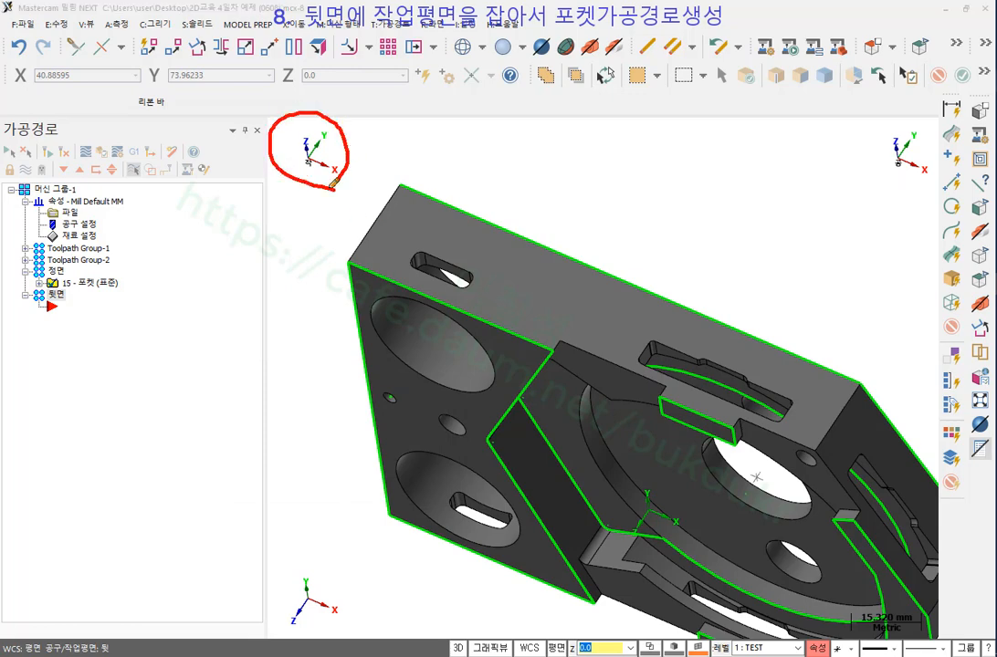
{"action": "mouse_move", "coordinate": [904, 174]}
{"action": "left_mouse_down"}
{"action": "mouse_move", "coordinate": [874, 122]}
{"action": "mouse_move", "coordinate": [919, 180]}
{"action": "left_mouse_up"}
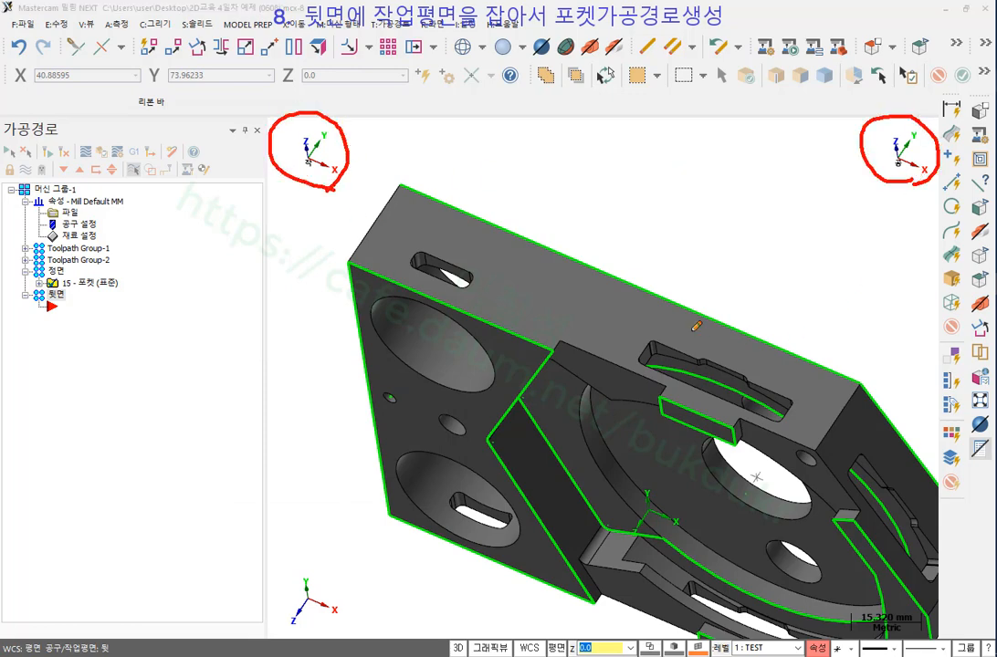
{"action": "right_click", "coordinate": [732, 174]}
{"action": "left_click", "coordinate": [758, 326]}
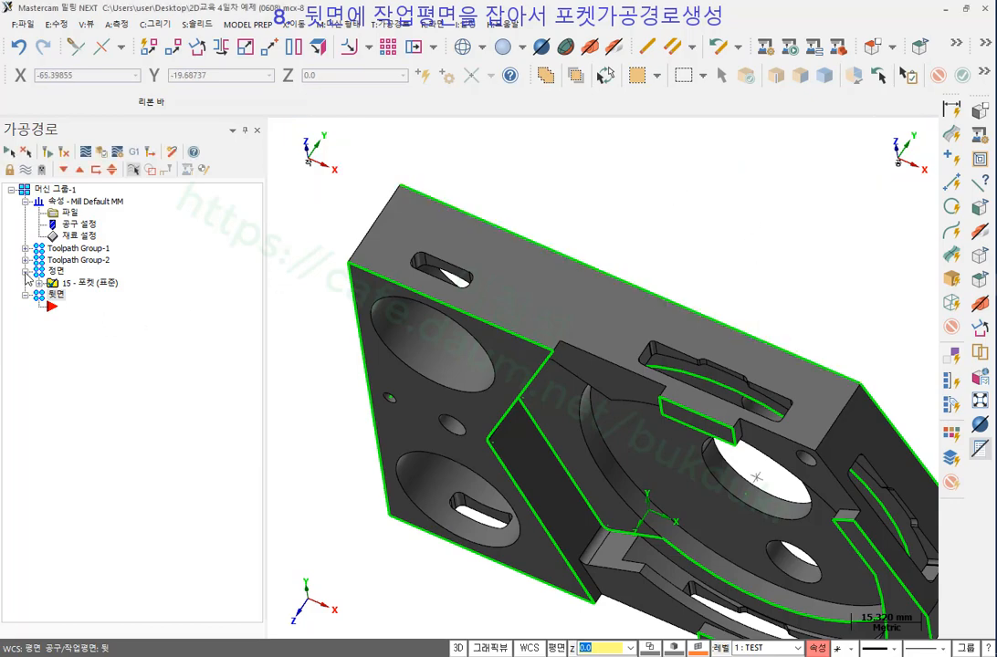
{"action": "left_click", "coordinate": [26, 271]}
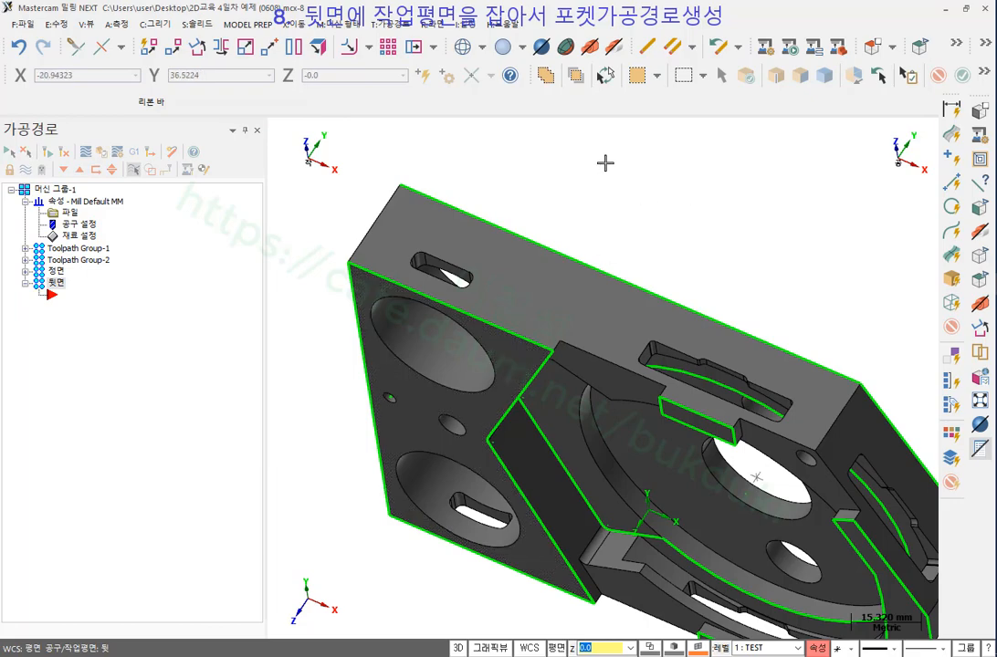
Start a pocket toolpath chaining both slot loops on the top face.
{"action": "left_click", "coordinate": [402, 26]}
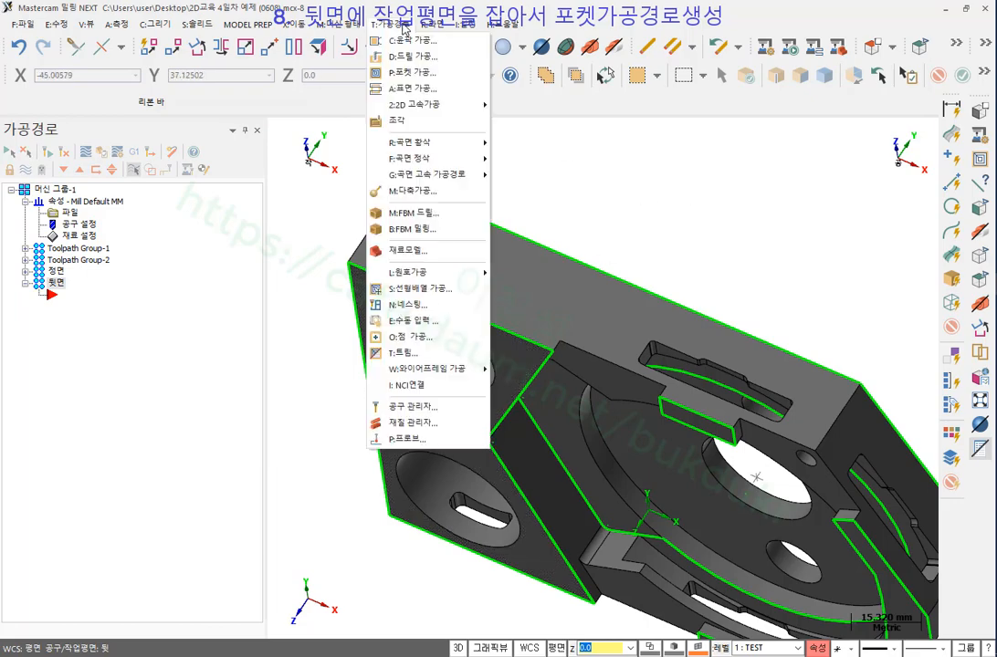
{"action": "left_click", "coordinate": [408, 72]}
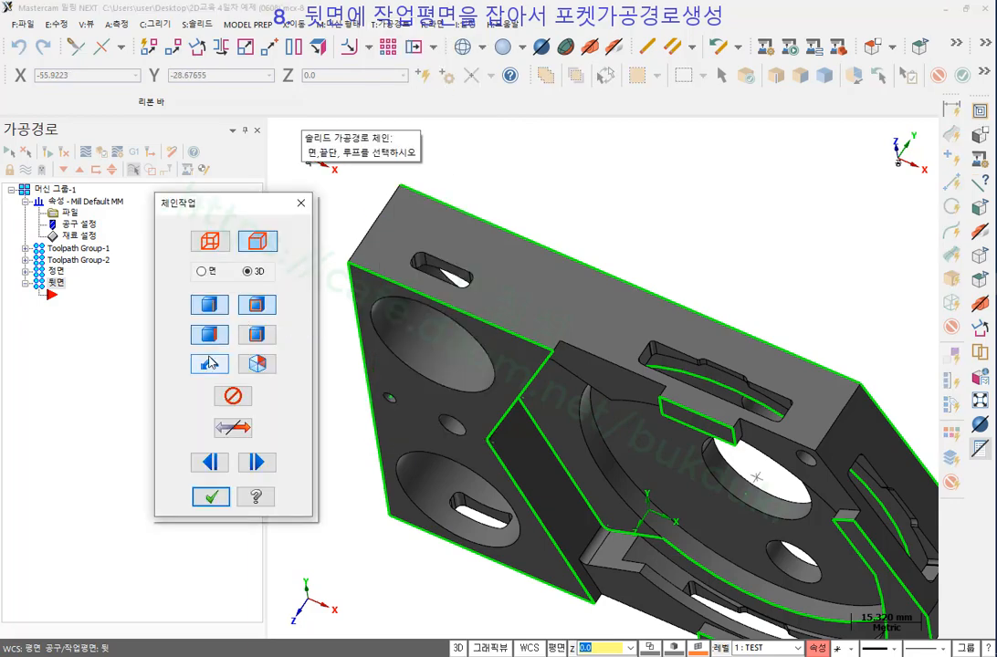
{"action": "left_click", "coordinate": [450, 265]}
{"action": "left_click", "coordinate": [66, 234]}
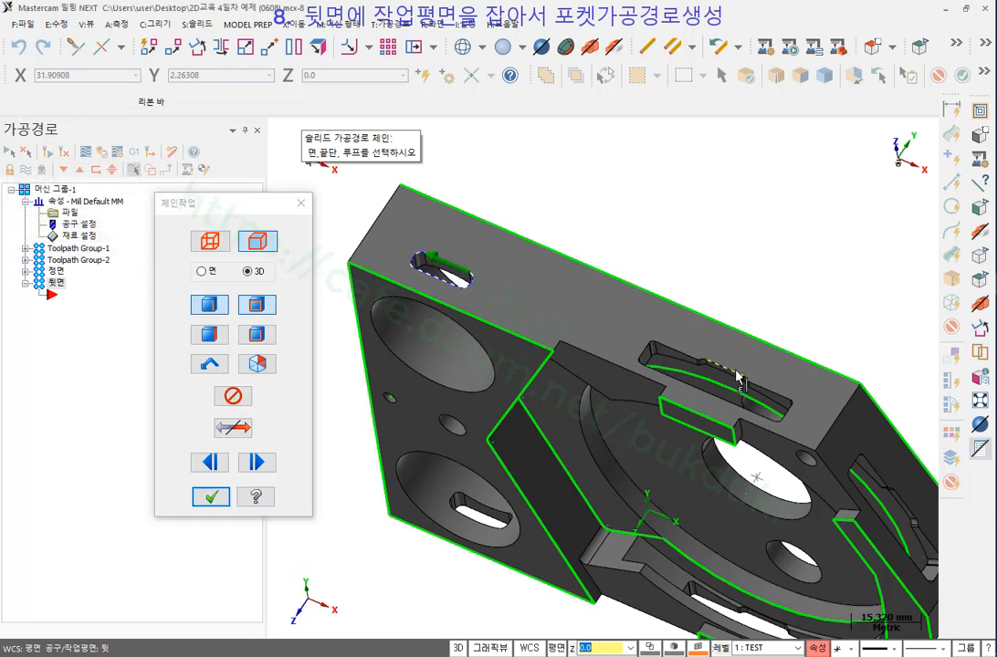
{"action": "left_click", "coordinate": [797, 369]}
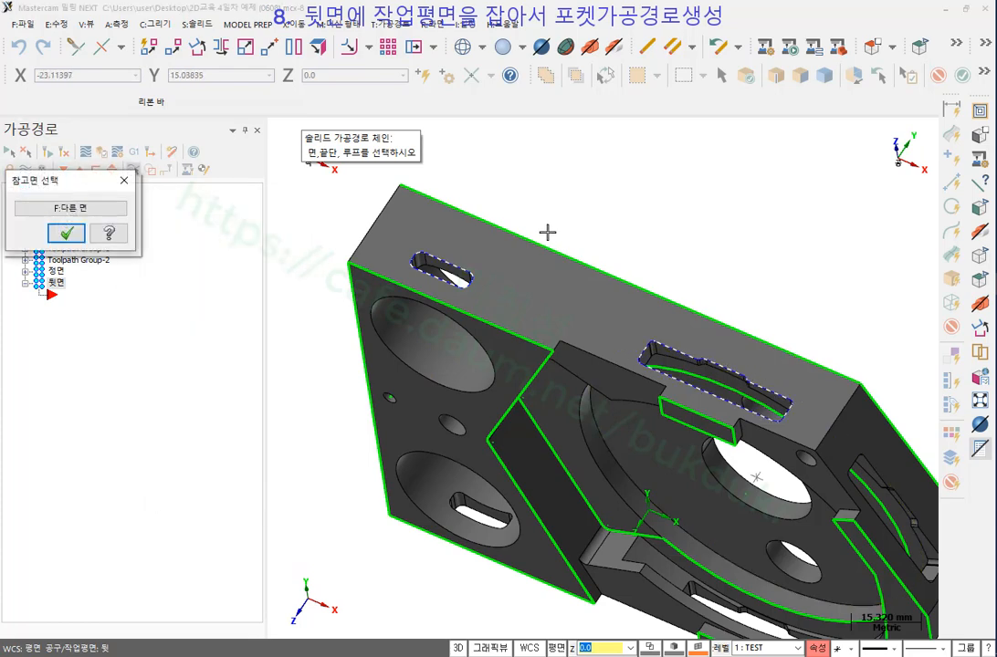
{"action": "left_click", "coordinate": [67, 234]}
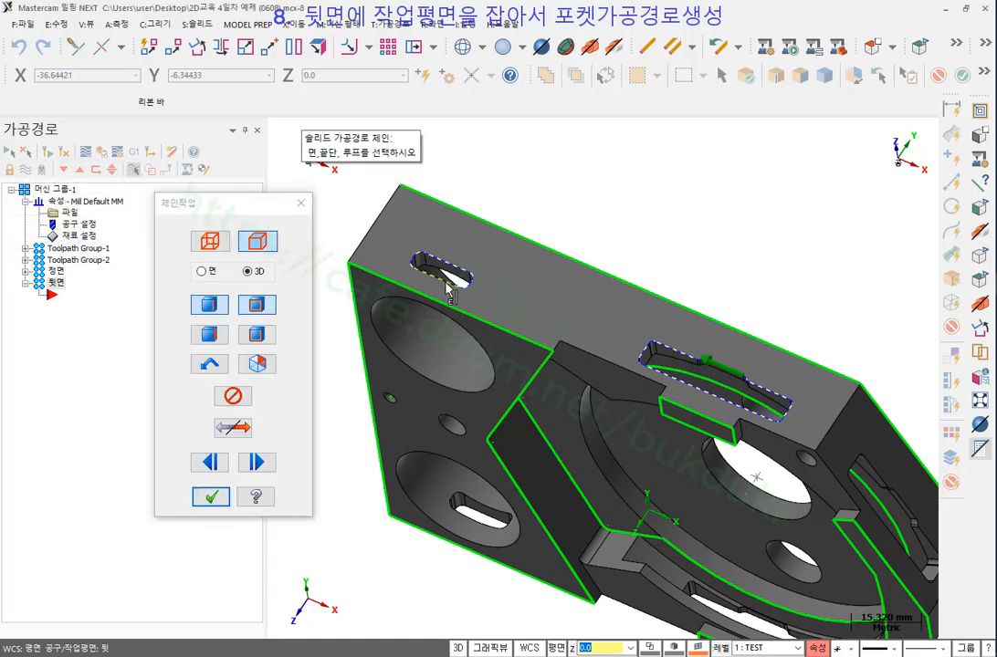
{"action": "scroll", "coordinate": [457, 338], "scroll_direction": "up", "scroll_amount": 3}
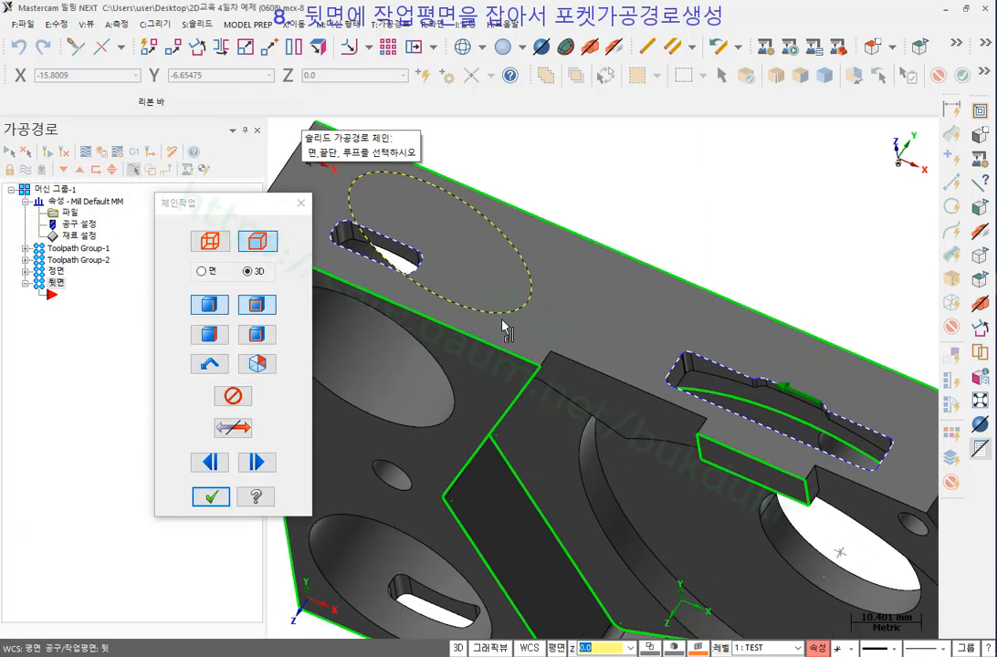
{"action": "left_click", "coordinate": [210, 495]}
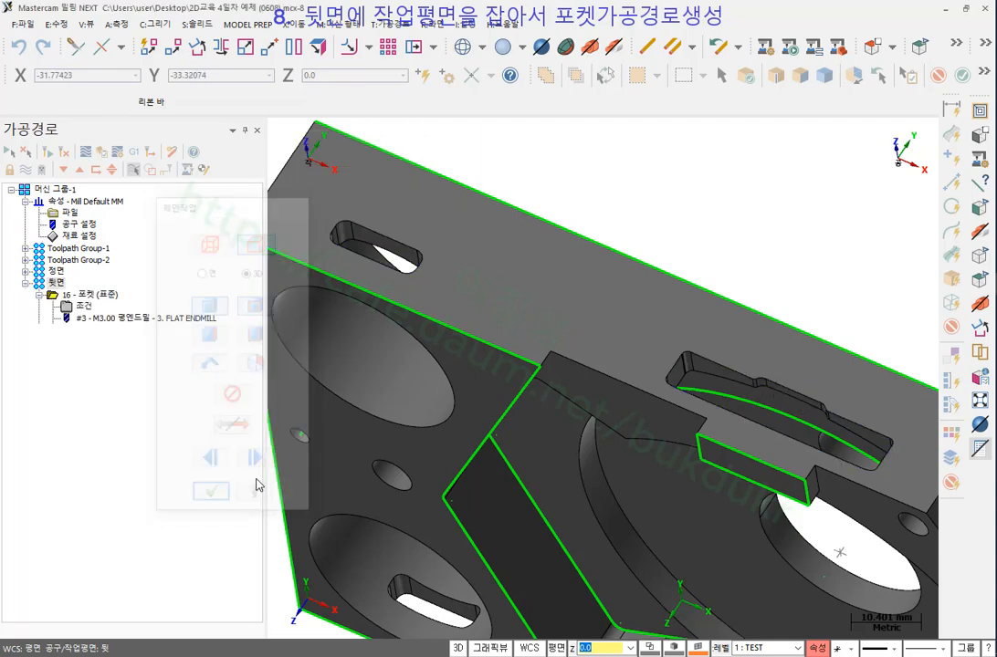
Review both chained slot loops under Solid Chain 1 and confirm them.
{"action": "left_click_drag", "start_coordinate": [617, 43], "coordinate": [148, 87]}
{"action": "left_click", "coordinate": [127, 168]}
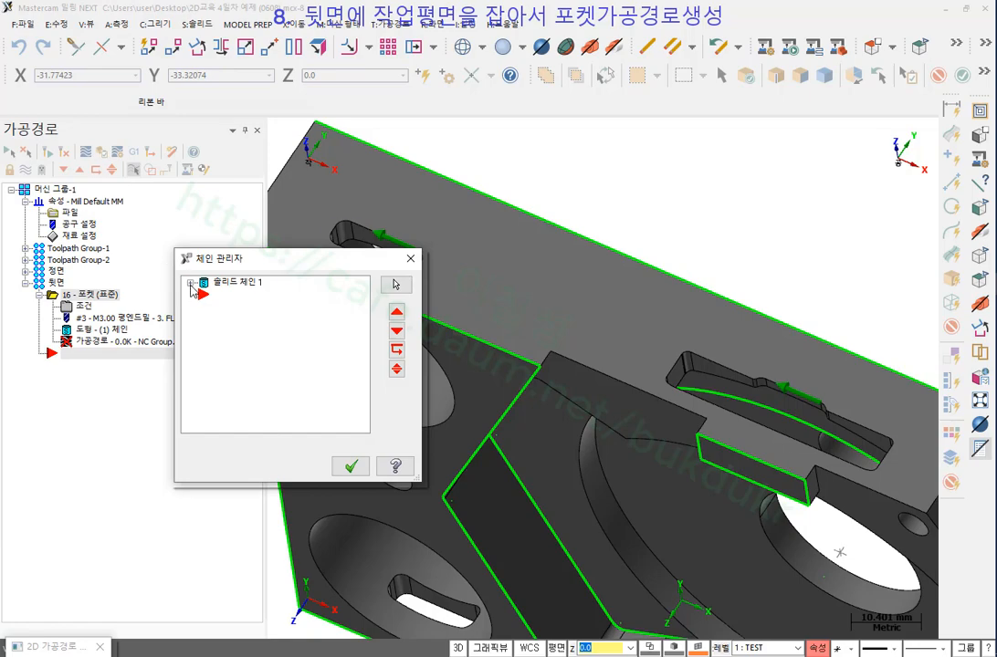
{"action": "left_click", "coordinate": [191, 283]}
{"action": "left_click_drag", "start_coordinate": [293, 259], "coordinate": [185, 357]}
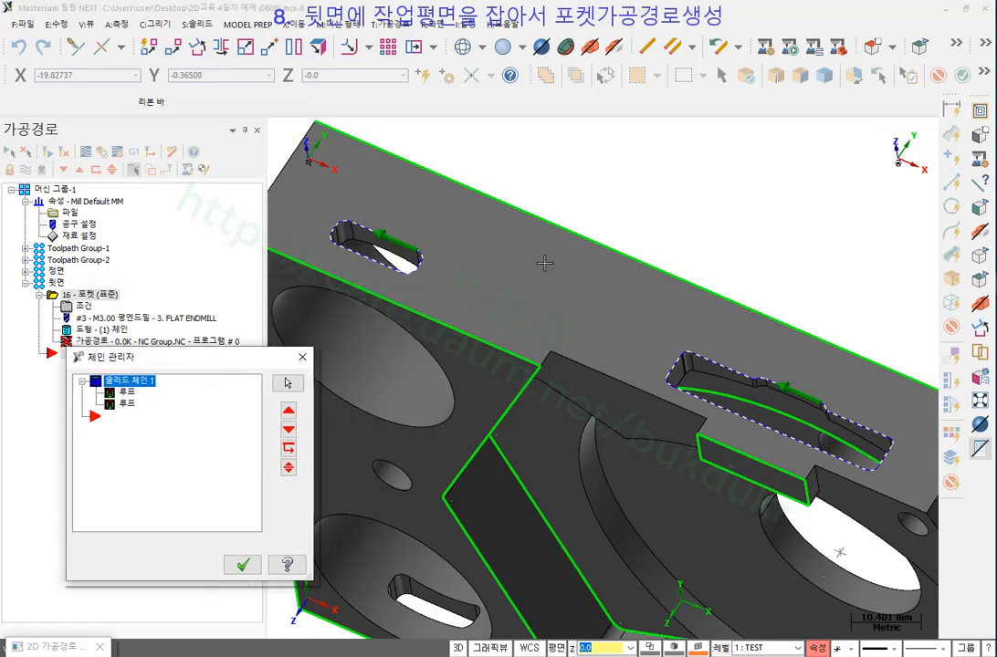
{"action": "mouse_move", "coordinate": [408, 292]}
{"action": "left_mouse_down"}
{"action": "mouse_move", "coordinate": [307, 214]}
{"action": "mouse_move", "coordinate": [408, 292]}
{"action": "left_mouse_up"}
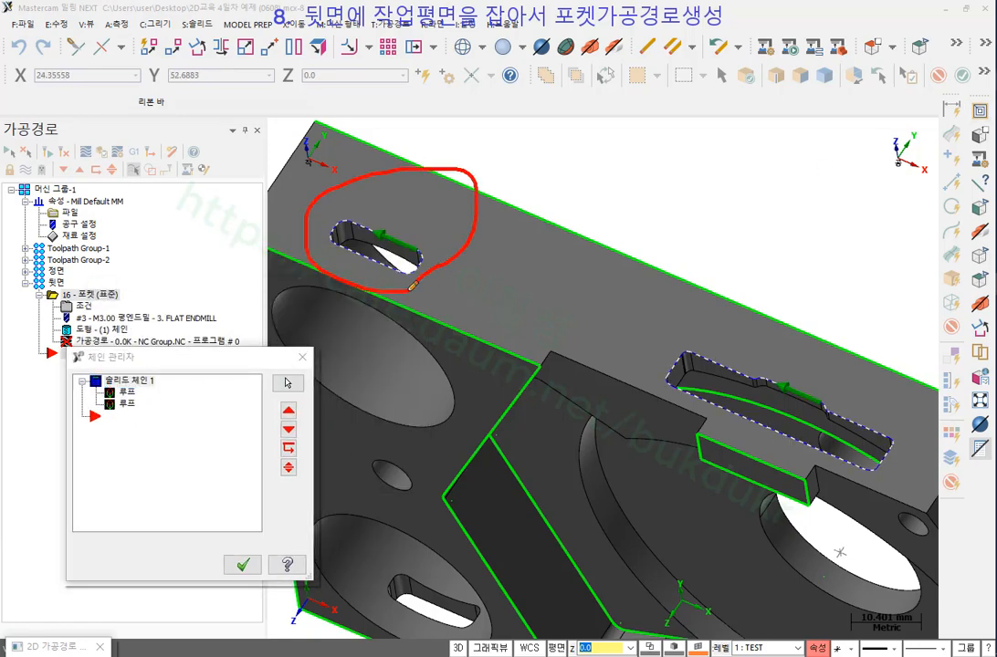
{"action": "mouse_move", "coordinate": [819, 467]}
{"action": "left_mouse_down"}
{"action": "mouse_move", "coordinate": [675, 374]}
{"action": "mouse_move", "coordinate": [779, 475]}
{"action": "left_mouse_up"}
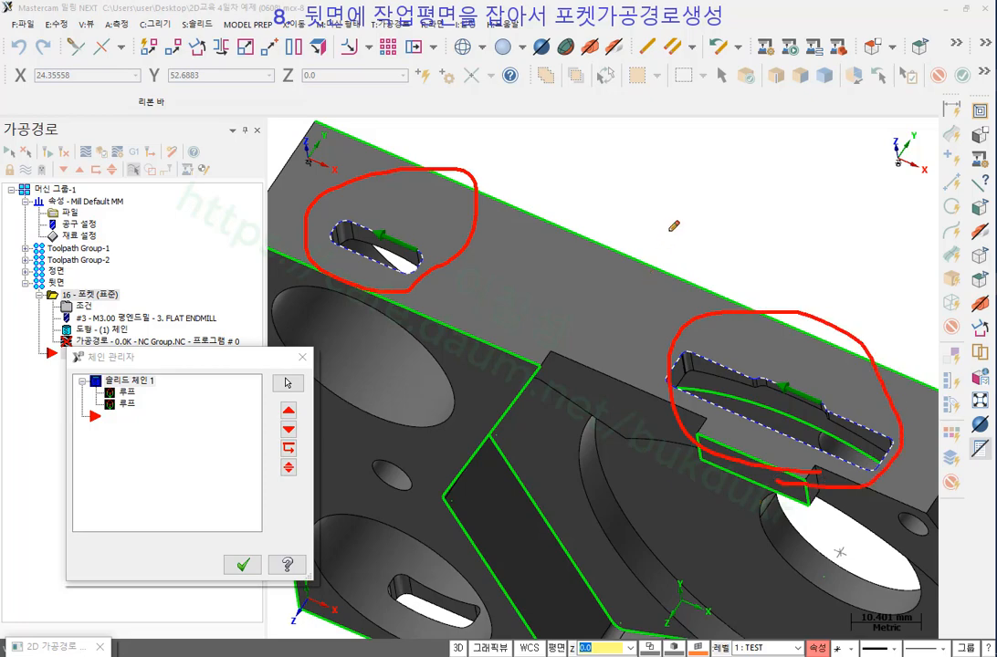
{"action": "right_click", "coordinate": [682, 120]}
{"action": "left_click", "coordinate": [634, 243]}
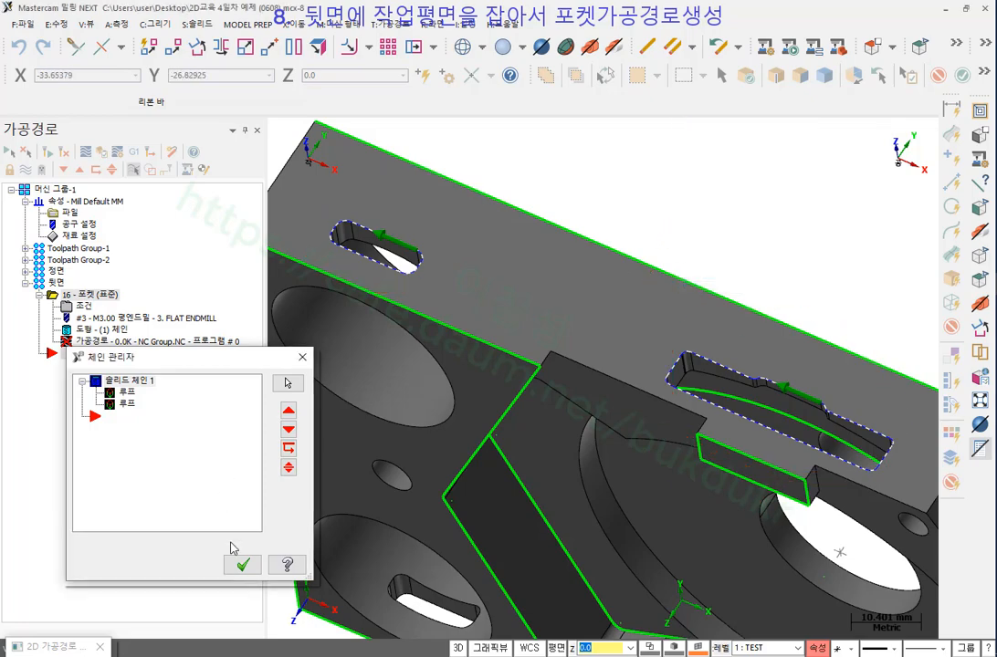
{"action": "left_click", "coordinate": [243, 568]}
Use the 3. FLAT ENDMILL, review cut, roughing, finishing and linking pages, and generate the pocket.
{"action": "left_click_drag", "start_coordinate": [78, 63], "coordinate": [630, 78]}
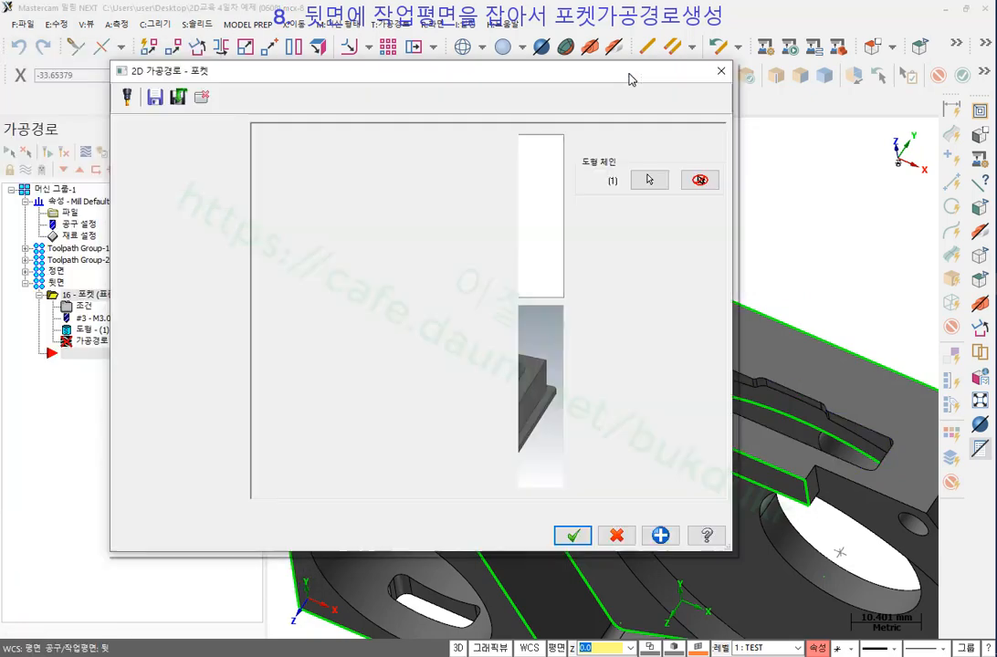
{"action": "left_click", "coordinate": [297, 128]}
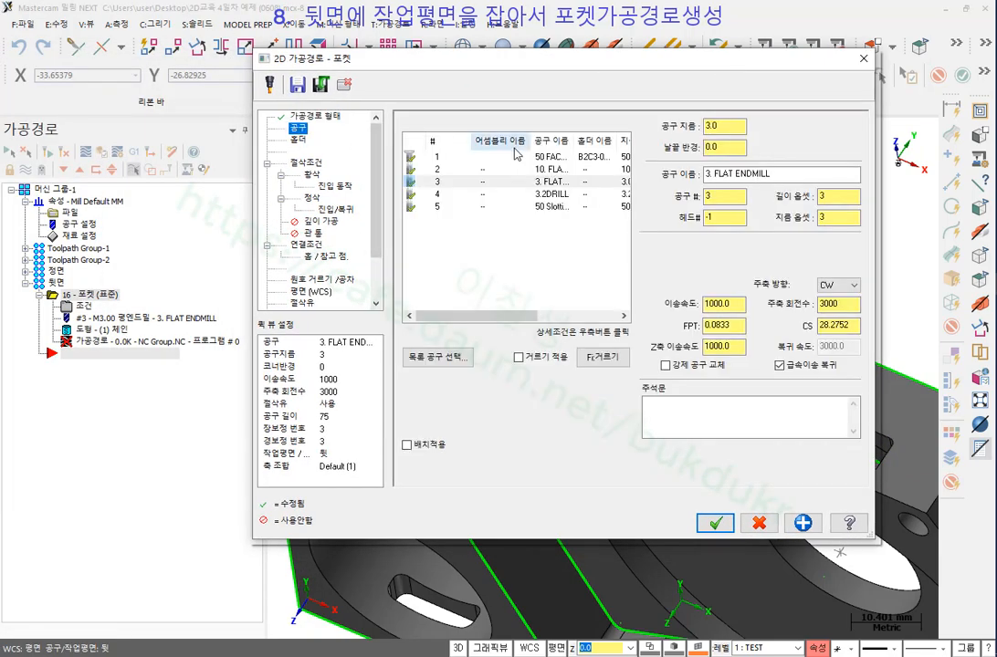
{"action": "left_click", "coordinate": [527, 183]}
{"action": "left_click", "coordinate": [315, 165]}
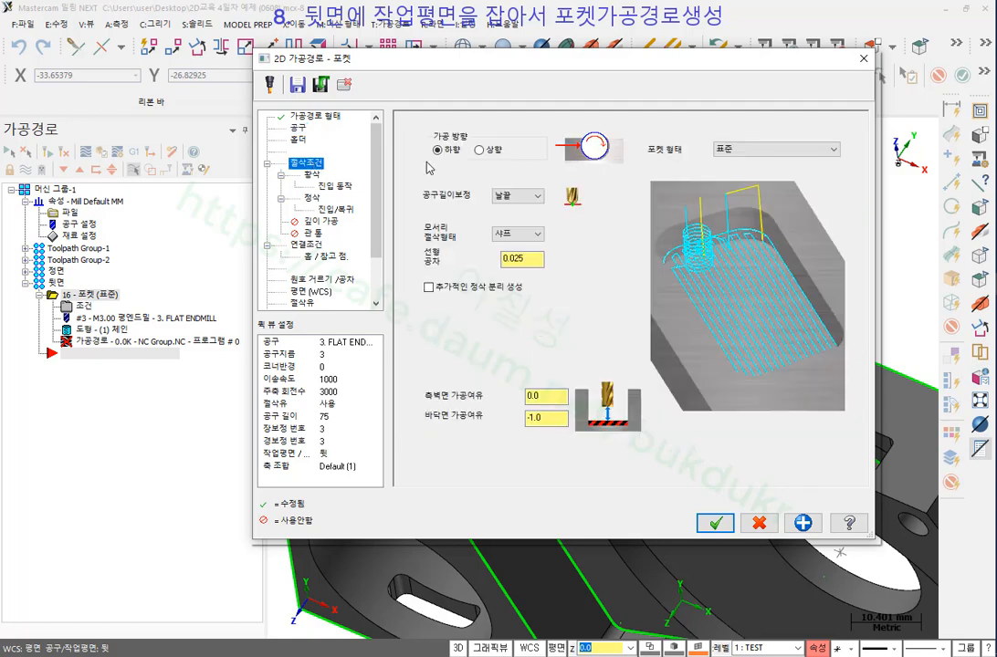
{"action": "left_click", "coordinate": [309, 175]}
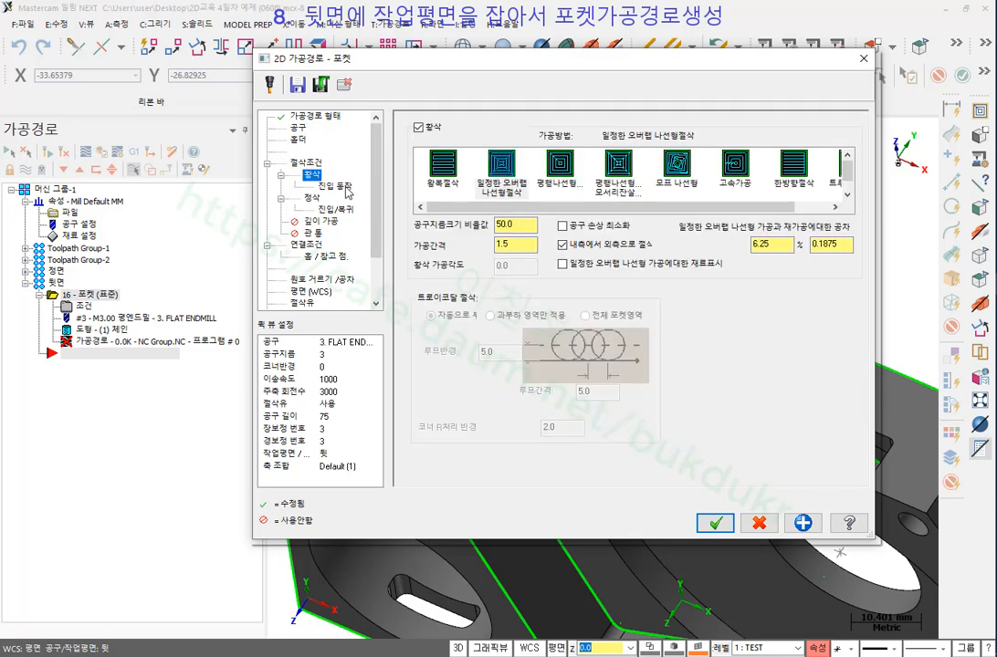
{"action": "left_click", "coordinate": [335, 186]}
{"action": "left_click", "coordinate": [311, 197]}
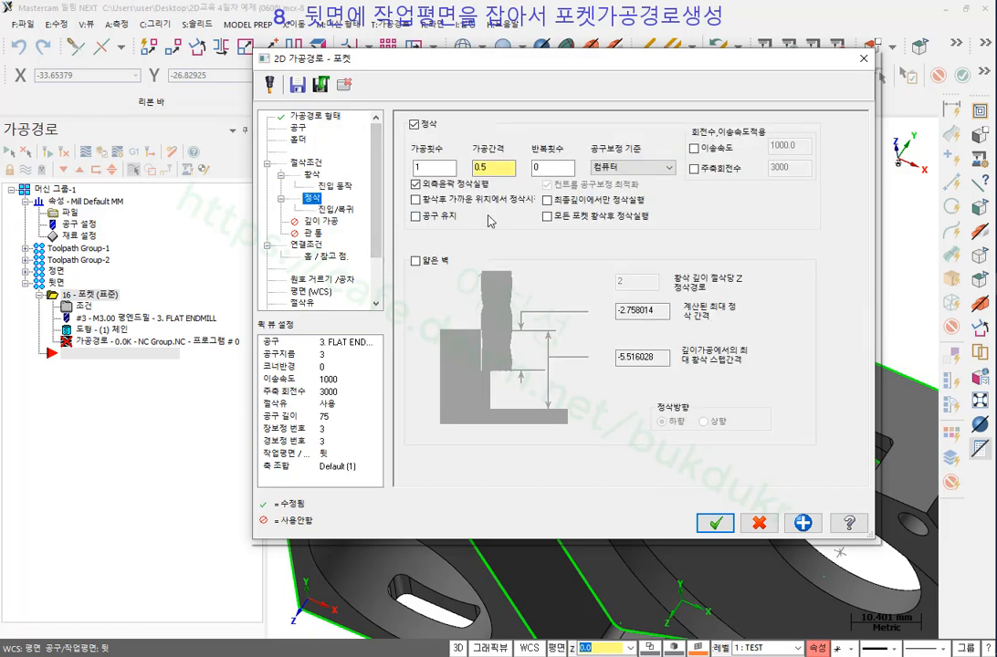
{"action": "left_click", "coordinate": [309, 245]}
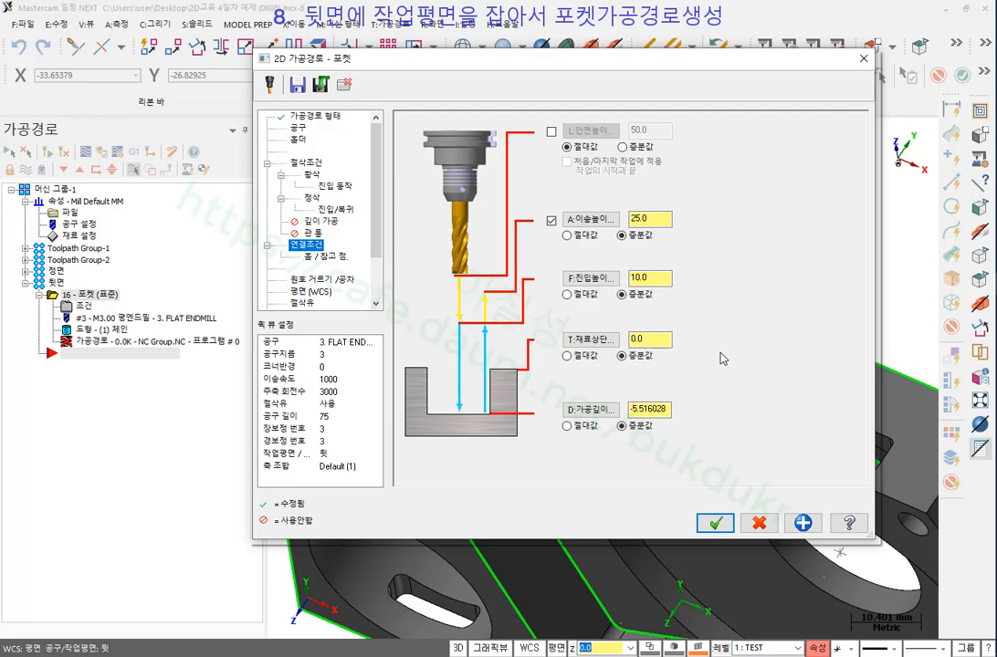
{"action": "left_click", "coordinate": [716, 523]}
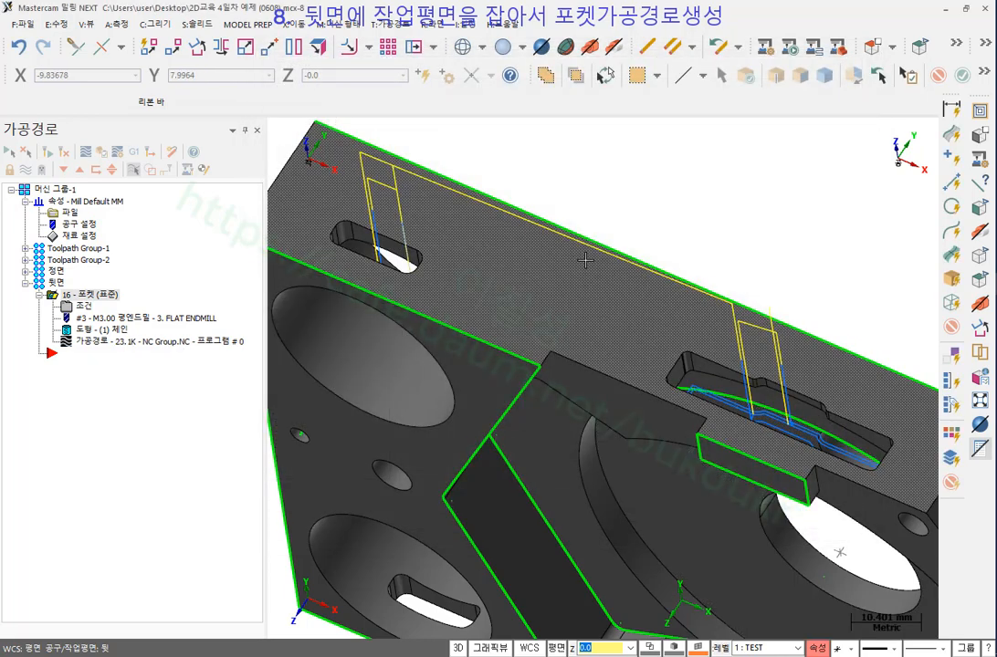
Orbit and zoom around the back-face slots to inspect operation 16's pocket toolpath.
{"action": "scroll", "coordinate": [585, 283], "scroll_direction": "down", "scroll_amount": 2}
{"action": "scroll", "coordinate": [584, 283], "scroll_direction": "up", "scroll_amount": 3}
{"action": "middle_click_drag", "start_coordinate": [584, 283], "coordinate": [645, 182]}
{"action": "scroll", "coordinate": [421, 286], "scroll_direction": "up", "scroll_amount": 6}
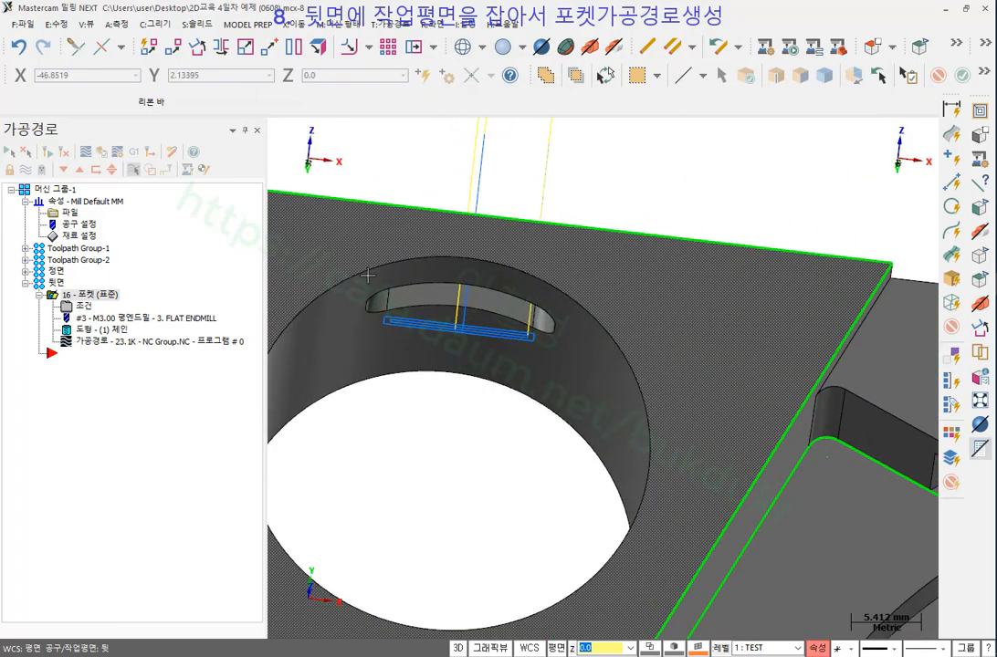
{"action": "scroll", "coordinate": [374, 270], "scroll_direction": "down", "scroll_amount": 6}
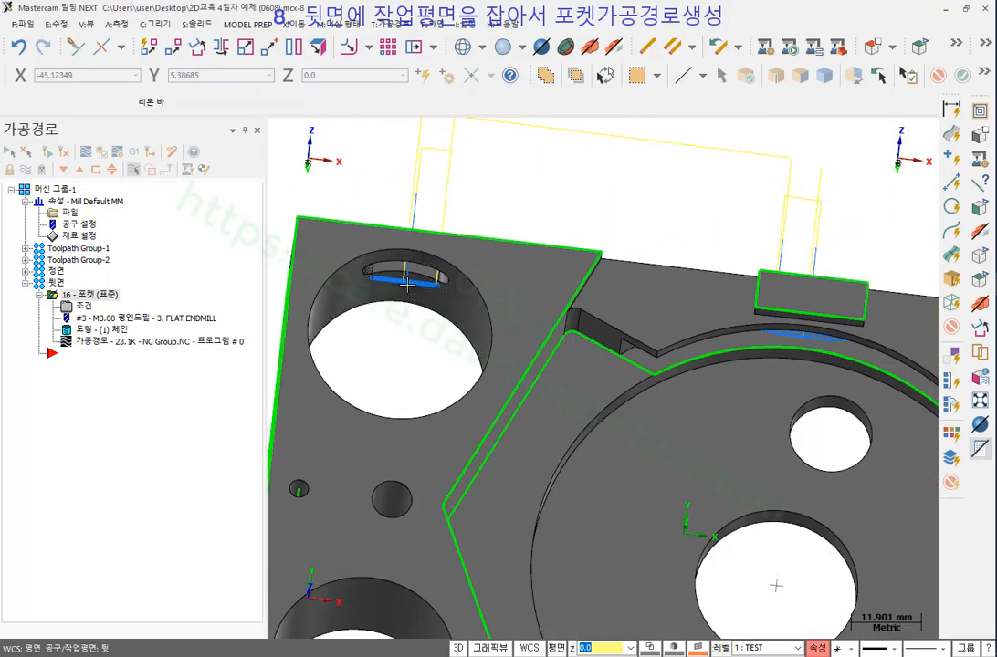
{"action": "scroll", "coordinate": [828, 354], "scroll_direction": "up", "scroll_amount": 2}
{"action": "middle_click_drag", "start_coordinate": [873, 324], "coordinate": [864, 261]}
{"action": "scroll", "coordinate": [594, 256], "scroll_direction": "down", "scroll_amount": 1}
{"action": "scroll", "coordinate": [889, 316], "scroll_direction": "up", "scroll_amount": 5}
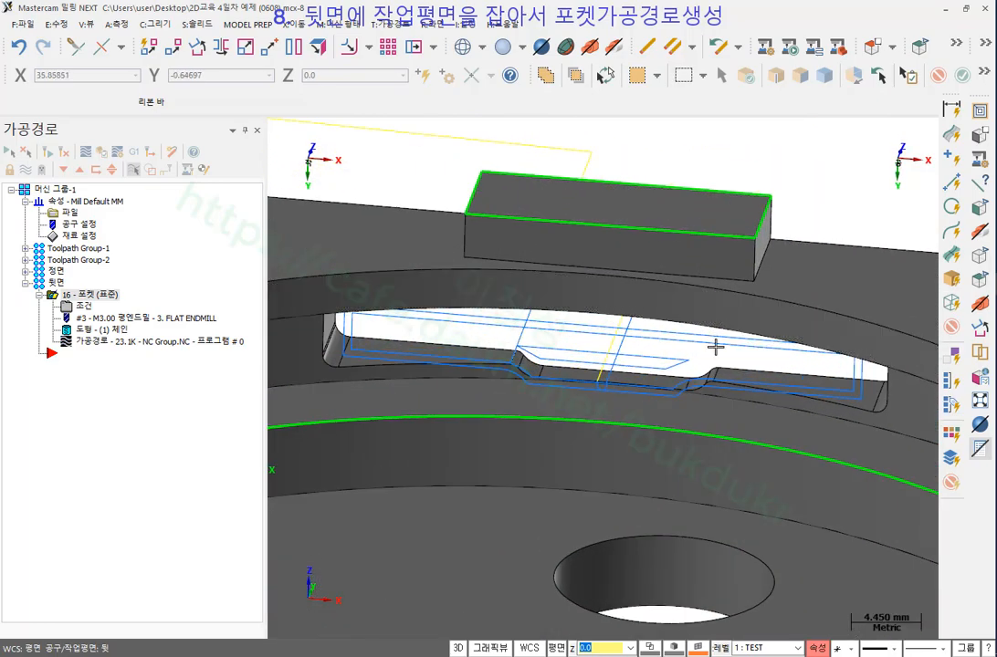
{"action": "mouse_move", "coordinate": [714, 347]}
{"action": "middle_mouse_down"}
{"action": "mouse_move", "coordinate": [748, 338]}
{"action": "mouse_move", "coordinate": [734, 331]}
{"action": "middle_mouse_up"}
{"action": "scroll", "coordinate": [734, 332], "scroll_direction": "down", "scroll_amount": 8}
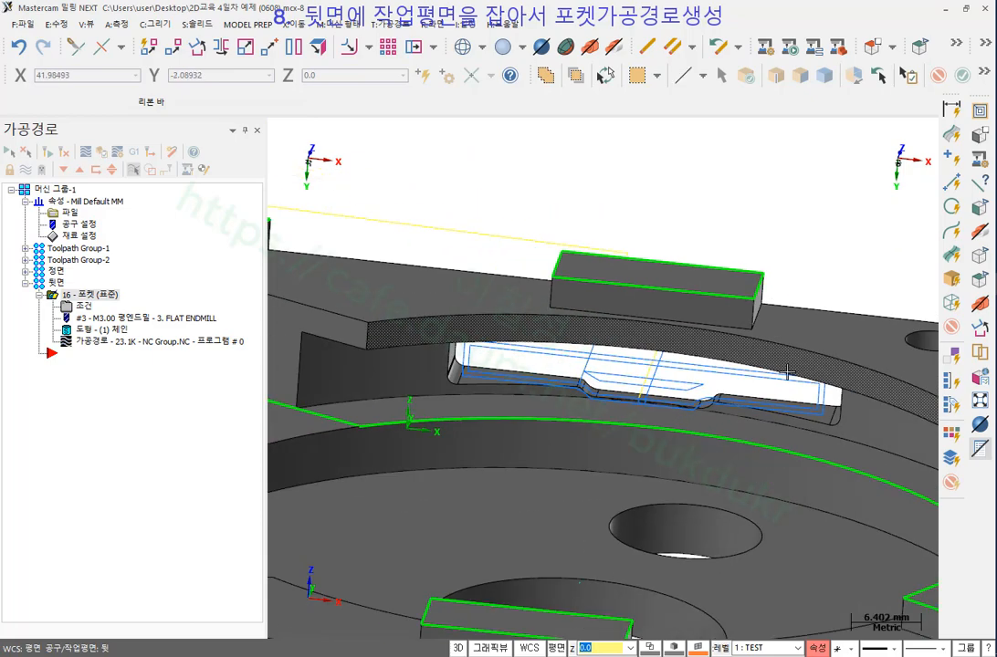
{"action": "scroll", "coordinate": [783, 347], "scroll_direction": "down", "scroll_amount": 1}
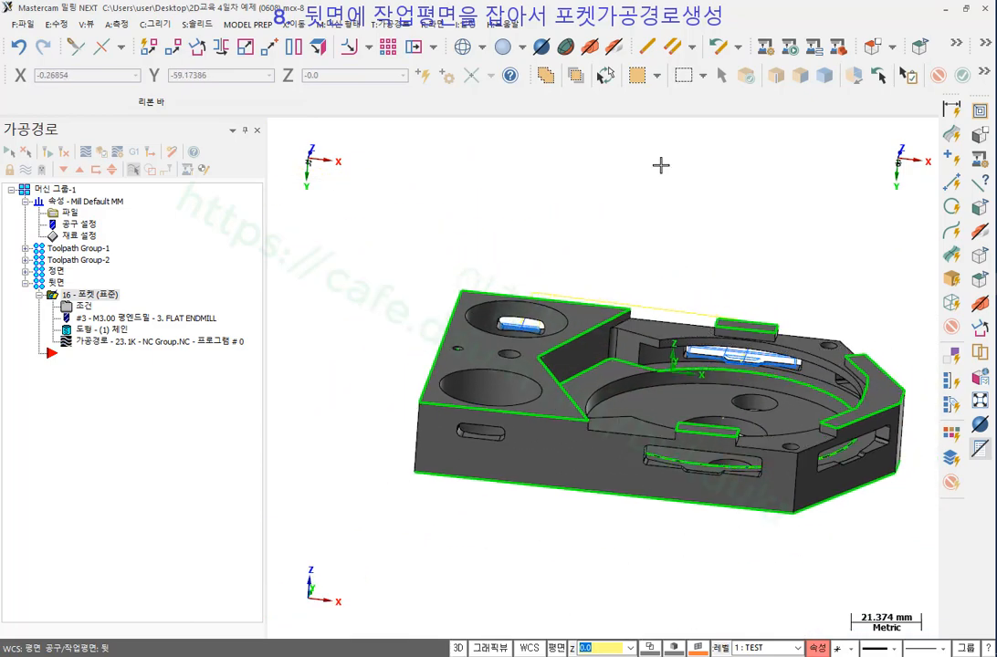
Switch the part to the isometric view and zoom to frame it.
{"action": "right_click", "coordinate": [601, 186]}
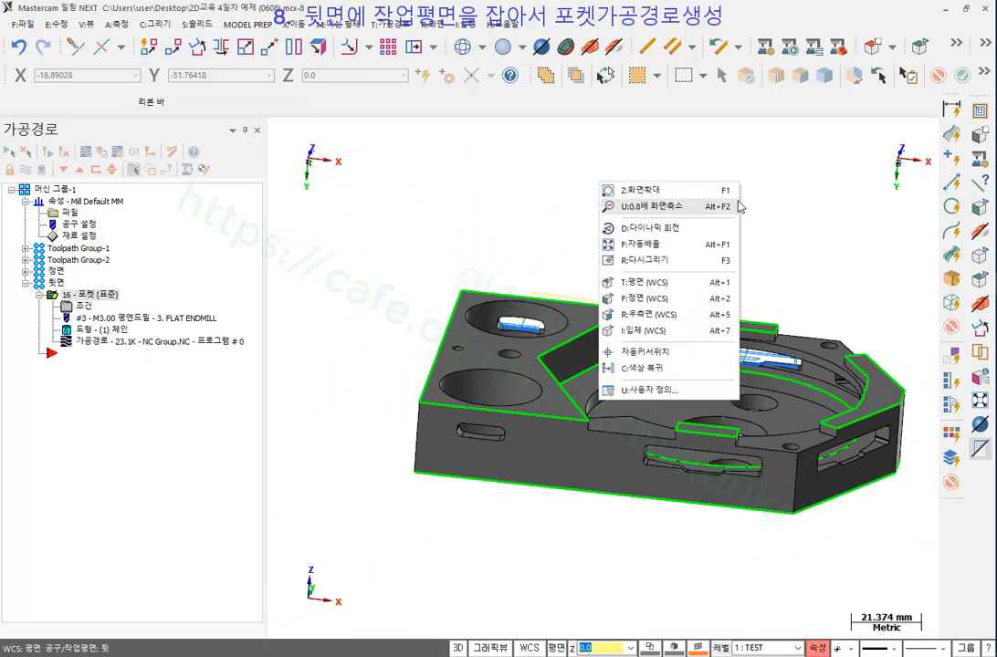
{"action": "left_click", "coordinate": [759, 231]}
{"action": "scroll", "coordinate": [666, 178], "scroll_direction": "up", "scroll_amount": 1}
{"action": "right_click", "coordinate": [666, 176]}
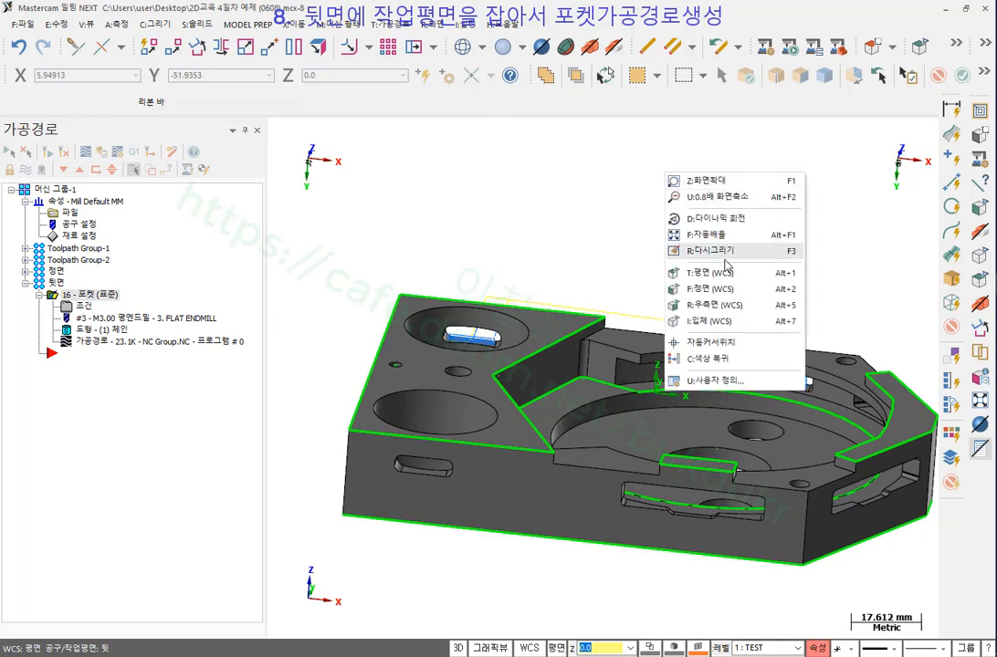
{"action": "left_click", "coordinate": [715, 322]}
{"action": "scroll", "coordinate": [761, 192], "scroll_direction": "up", "scroll_amount": 1}
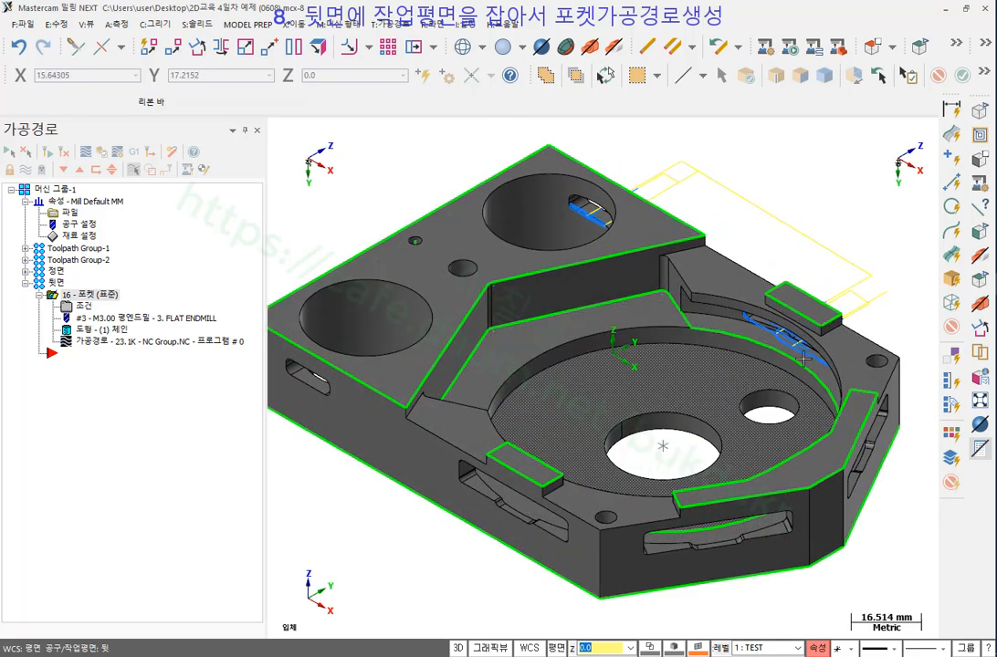
{"action": "scroll", "coordinate": [651, 304], "scroll_direction": "down", "scroll_amount": 2}
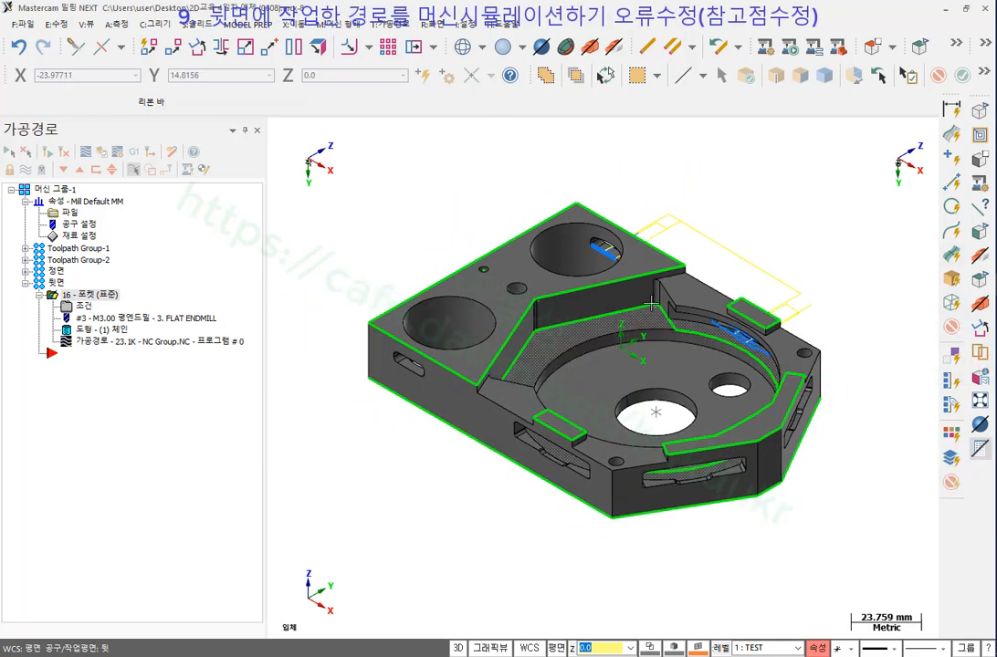
{"action": "scroll", "coordinate": [651, 304], "scroll_direction": "up", "scroll_amount": 1}
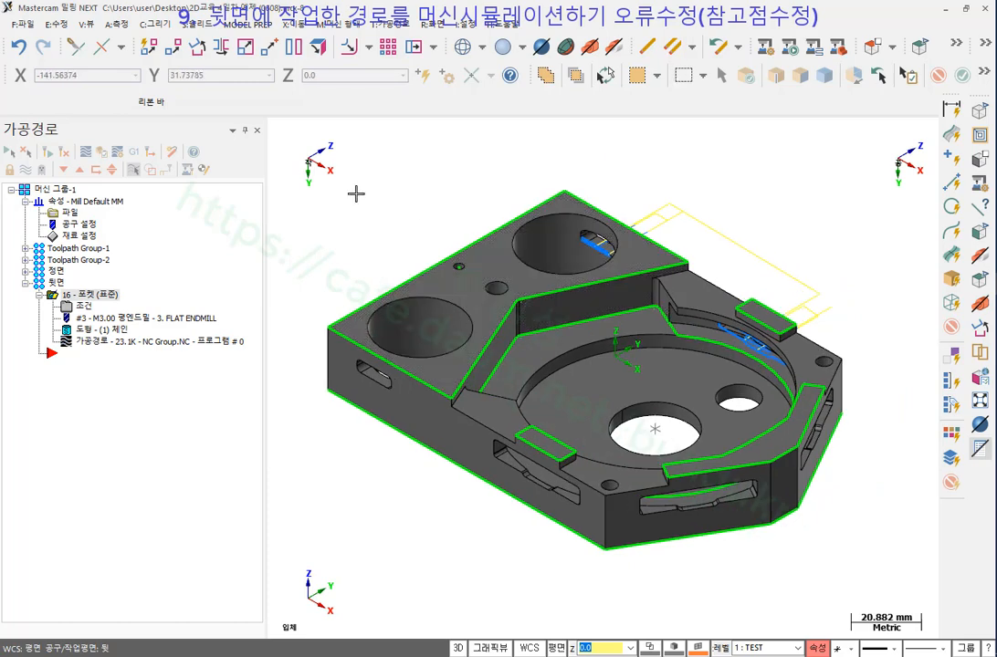
Select Machine Group-1 and run Machine Simulation on the 9_5XBOSTO_VMCHTBA machine.
{"action": "left_click", "coordinate": [55, 189]}
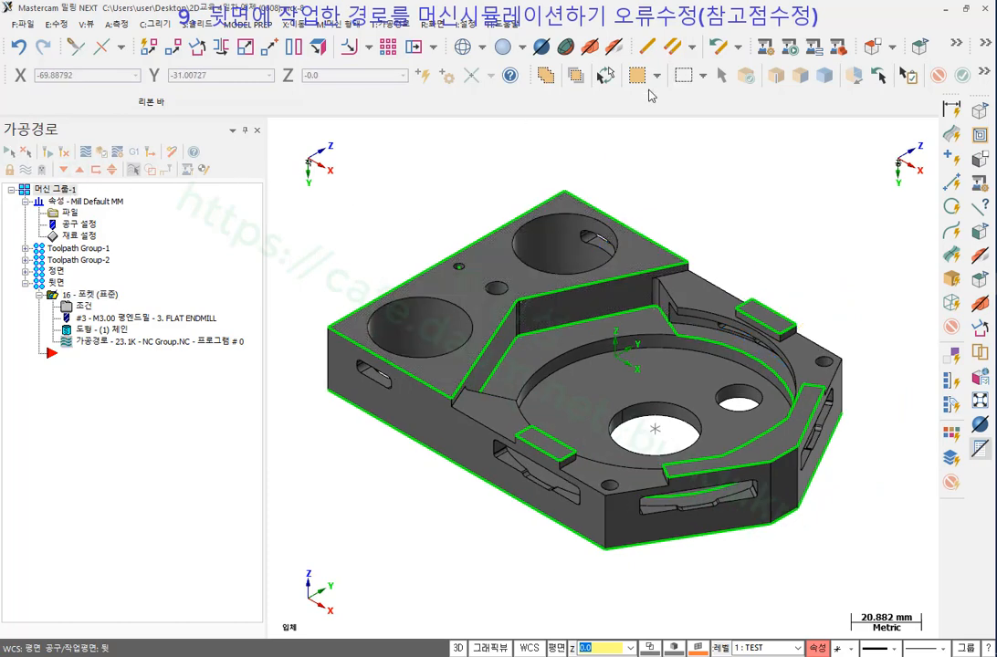
{"action": "left_click", "coordinate": [763, 47]}
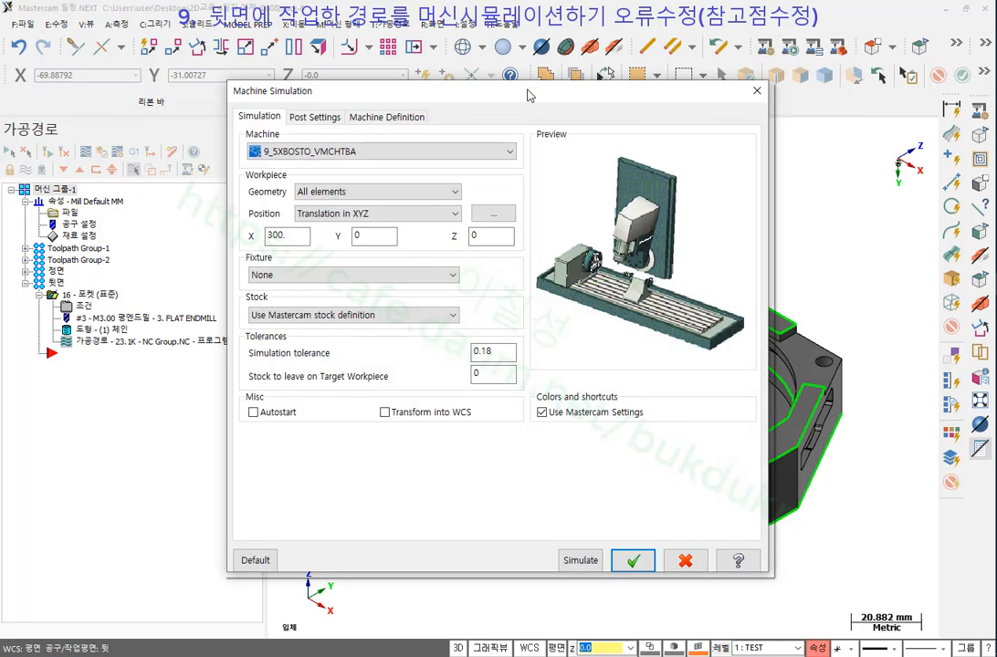
{"action": "left_click_drag", "start_coordinate": [527, 95], "coordinate": [462, 29]}
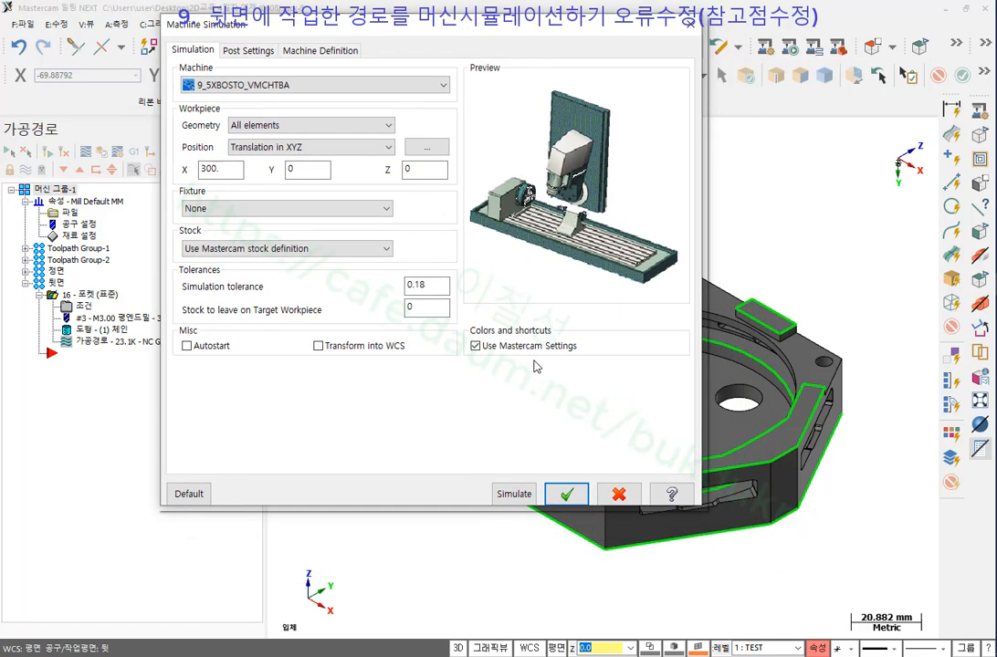
{"action": "left_click", "coordinate": [521, 493]}
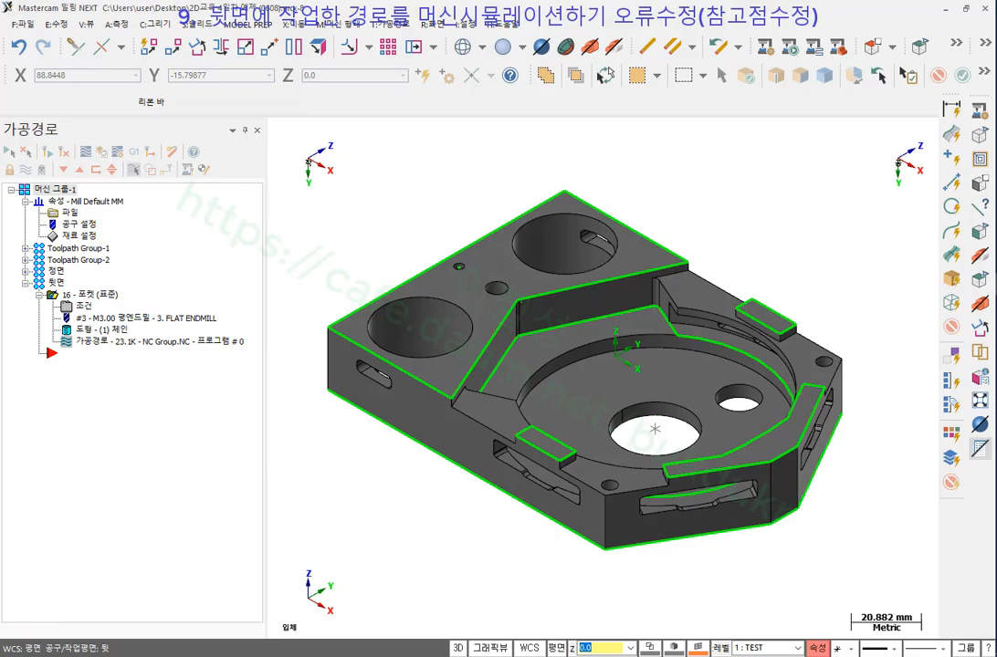
Bring up the Machine Simulation window, frame the workpiece, and play the simulation.
{"action": "left_click", "coordinate": [917, 416]}
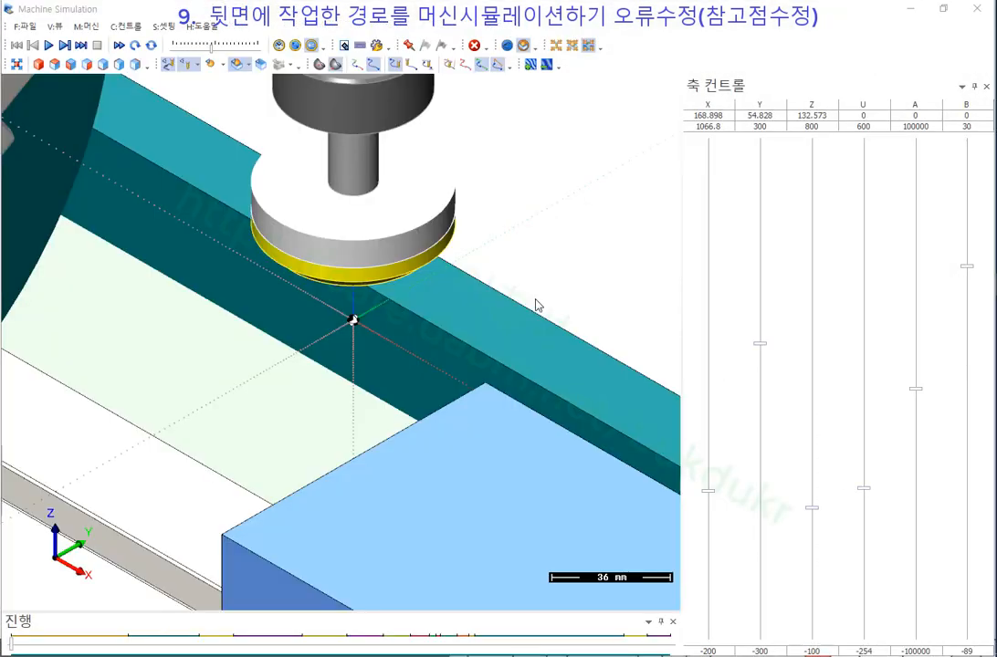
{"action": "scroll", "coordinate": [315, 279], "scroll_direction": "down", "scroll_amount": 10}
{"action": "scroll", "coordinate": [434, 304], "scroll_direction": "up", "scroll_amount": 4}
{"action": "mouse_move", "coordinate": [434, 305]}
{"action": "middle_mouse_down"}
{"action": "mouse_move", "coordinate": [416, 283]}
{"action": "mouse_move", "coordinate": [434, 283]}
{"action": "middle_mouse_up"}
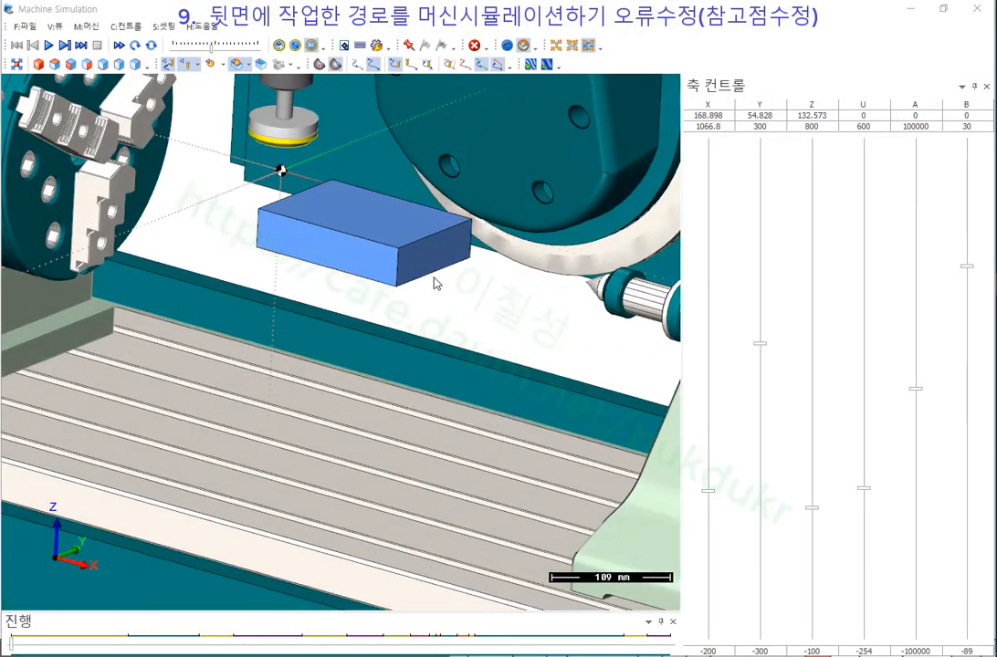
{"action": "scroll", "coordinate": [434, 284], "scroll_direction": "down", "scroll_amount": 5}
{"action": "middle_click_drag", "start_coordinate": [376, 302], "coordinate": [388, 267]}
{"action": "scroll", "coordinate": [374, 278], "scroll_direction": "up", "scroll_amount": 2}
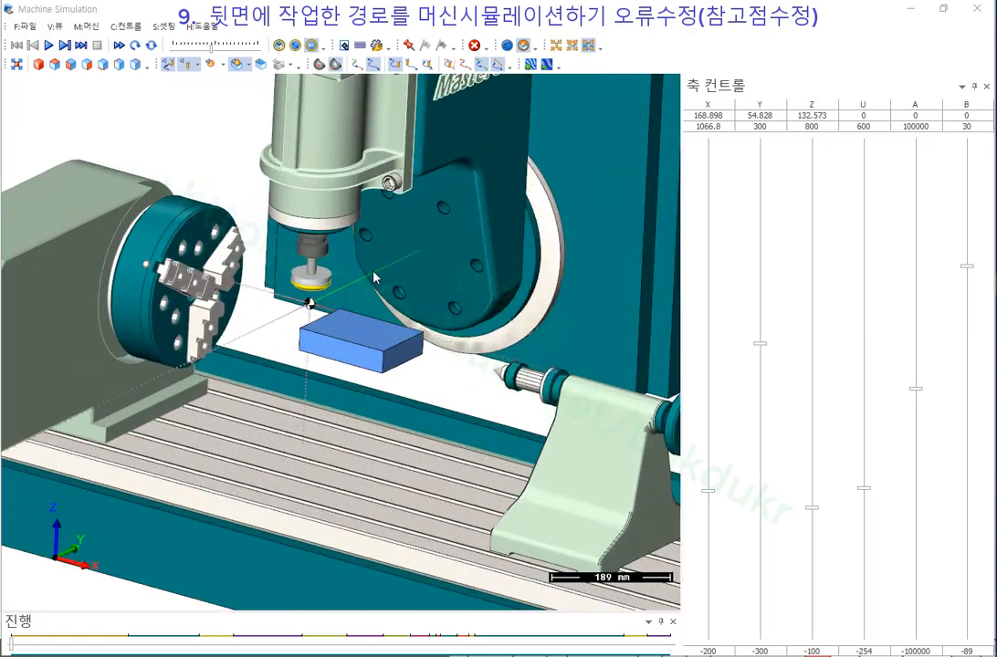
{"action": "left_click", "coordinate": [50, 45]}
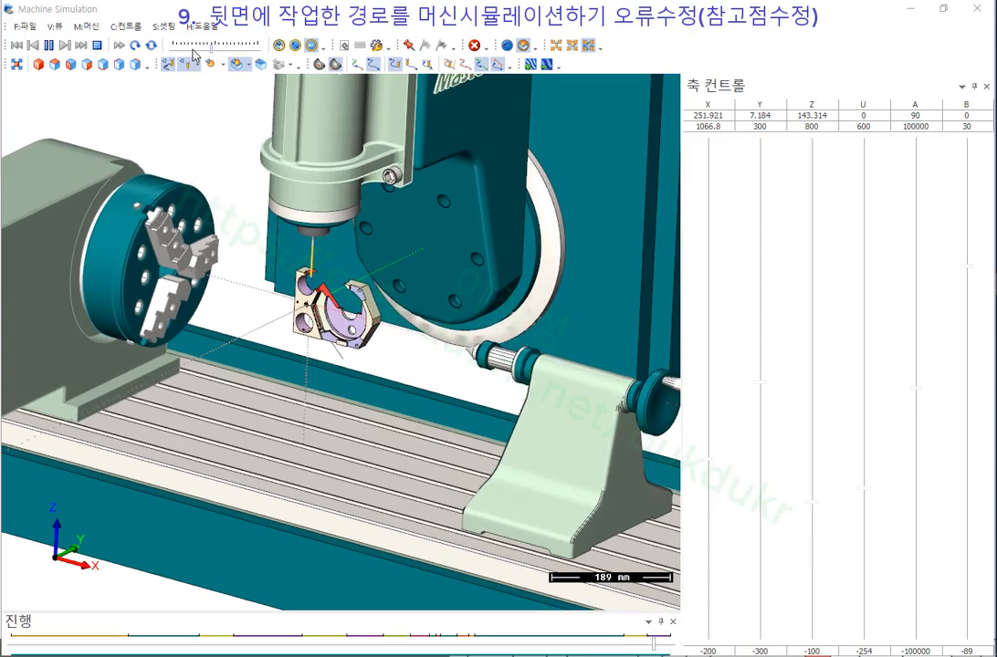
After the run ends, zoom in on the workpiece and rotate it about the A axis.
{"action": "scroll", "coordinate": [337, 343], "scroll_direction": "up", "scroll_amount": 6}
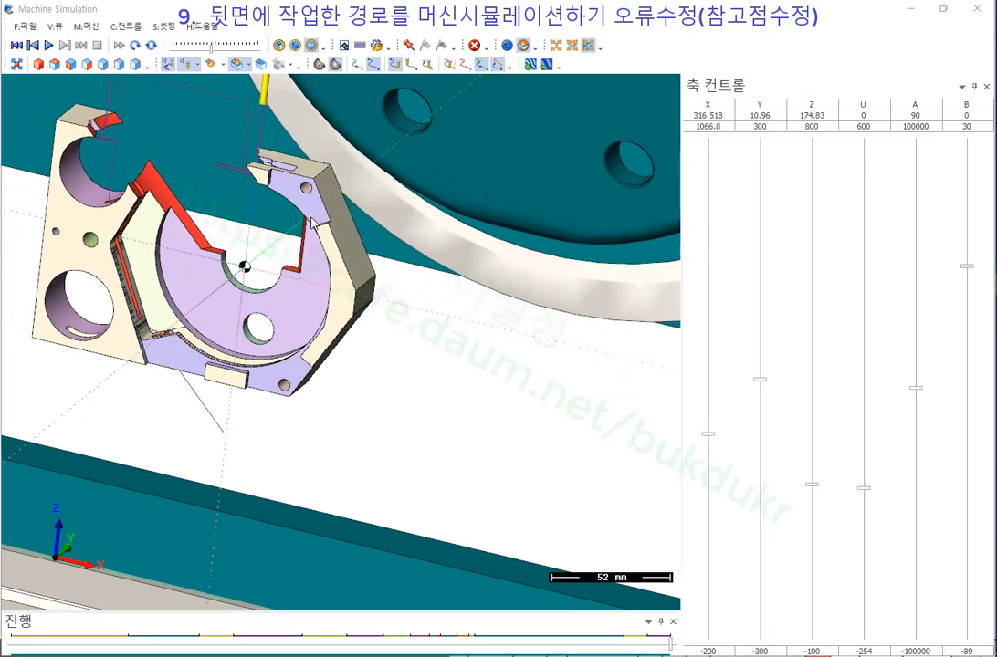
{"action": "scroll", "coordinate": [293, 220], "scroll_direction": "down", "scroll_amount": 1}
{"action": "mouse_move", "coordinate": [240, 222]}
{"action": "middle_mouse_down"}
{"action": "mouse_move", "coordinate": [251, 193]}
{"action": "mouse_move", "coordinate": [247, 218]}
{"action": "middle_mouse_up"}
{"action": "scroll", "coordinate": [250, 193], "scroll_direction": "down", "scroll_amount": 6}
{"action": "scroll", "coordinate": [272, 195], "scroll_direction": "up", "scroll_amount": 3}
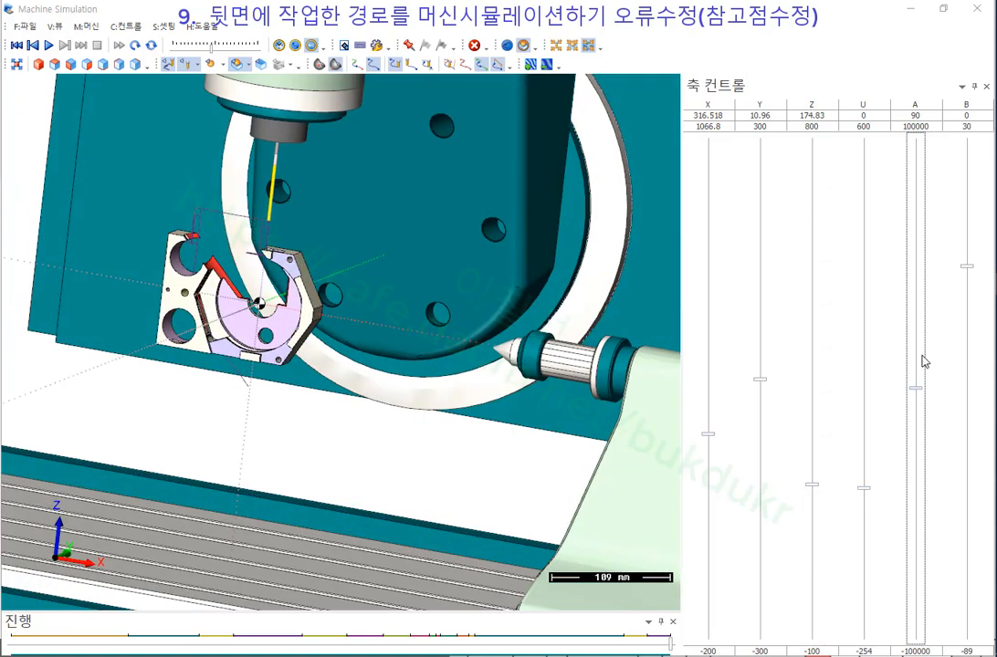
{"action": "left_click", "coordinate": [920, 389]}
{"action": "left_click_drag", "start_coordinate": [919, 387], "coordinate": [918, 383]}
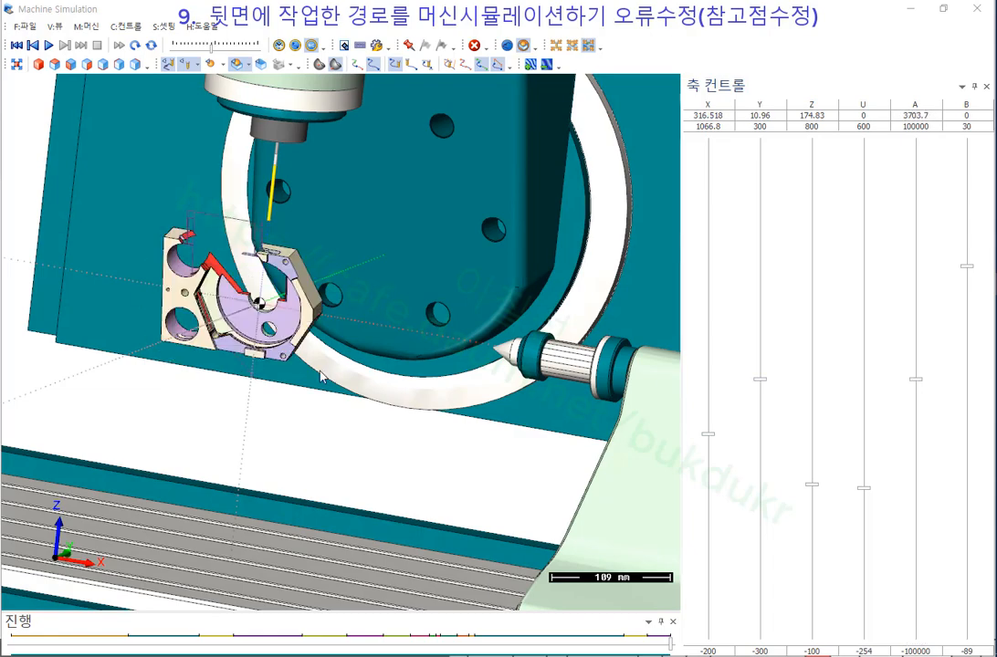
Orbit to a front view of the machine and rotate the part further about A.
{"action": "scroll", "coordinate": [340, 267], "scroll_direction": "up", "scroll_amount": 5}
{"action": "scroll", "coordinate": [344, 269], "scroll_direction": "down", "scroll_amount": 4}
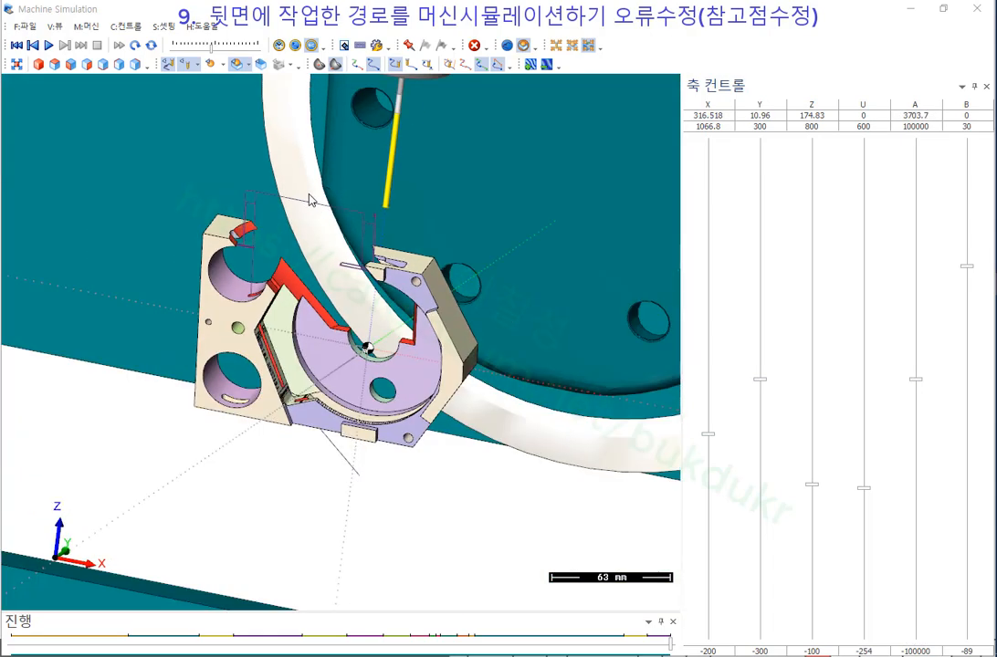
{"action": "scroll", "coordinate": [370, 304], "scroll_direction": "down", "scroll_amount": 4}
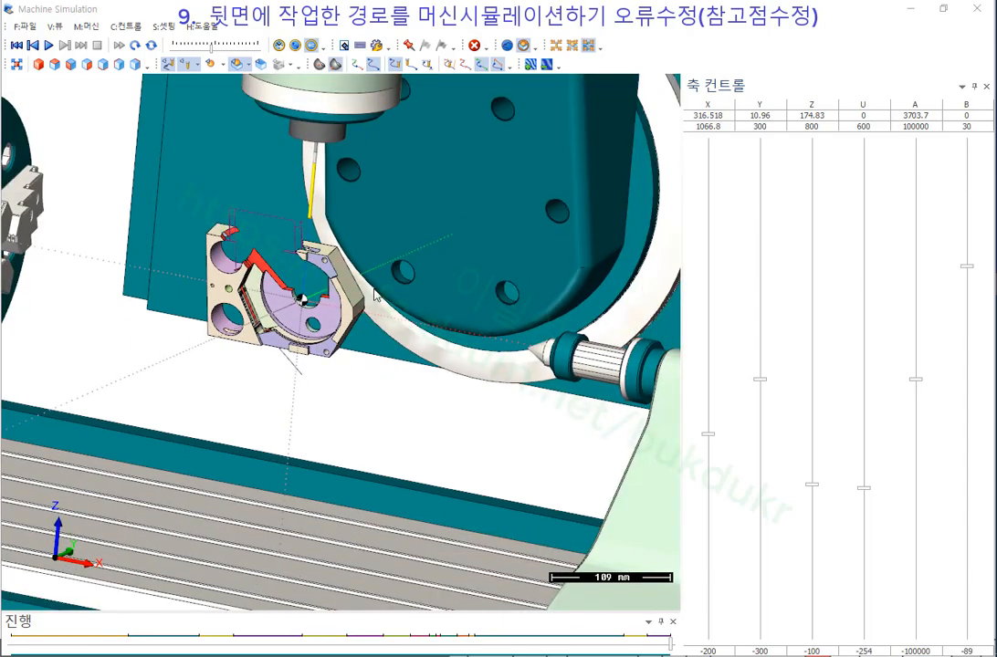
{"action": "scroll", "coordinate": [350, 296], "scroll_direction": "up", "scroll_amount": 3}
{"action": "scroll", "coordinate": [373, 298], "scroll_direction": "down", "scroll_amount": 4}
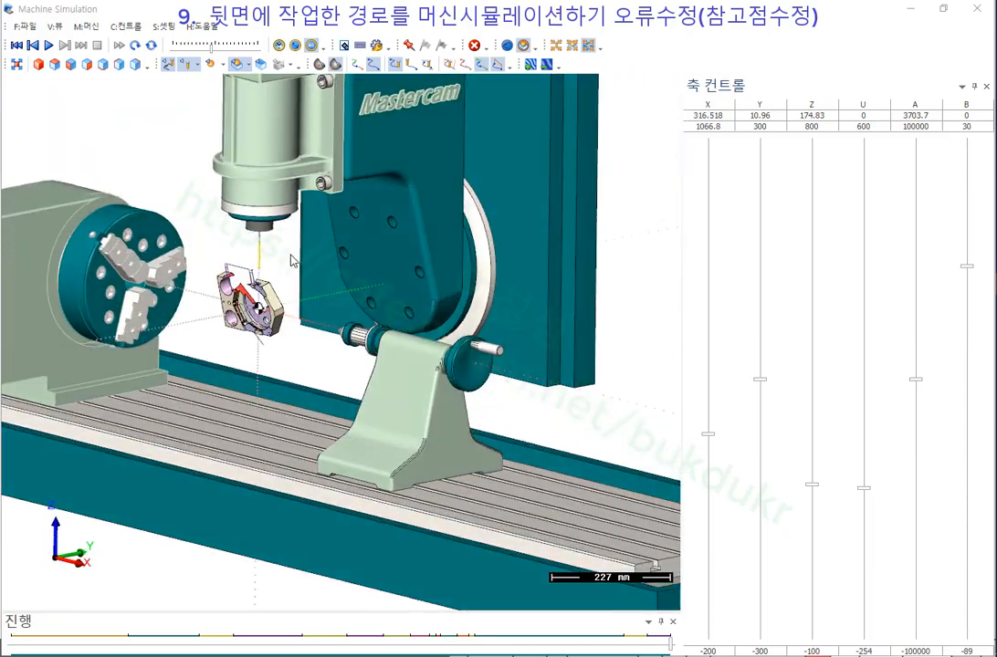
{"action": "middle_click_drag", "start_coordinate": [292, 261], "coordinate": [284, 206]}
{"action": "scroll", "coordinate": [330, 297], "scroll_direction": "up", "scroll_amount": 5}
{"action": "scroll", "coordinate": [329, 295], "scroll_direction": "down", "scroll_amount": 5}
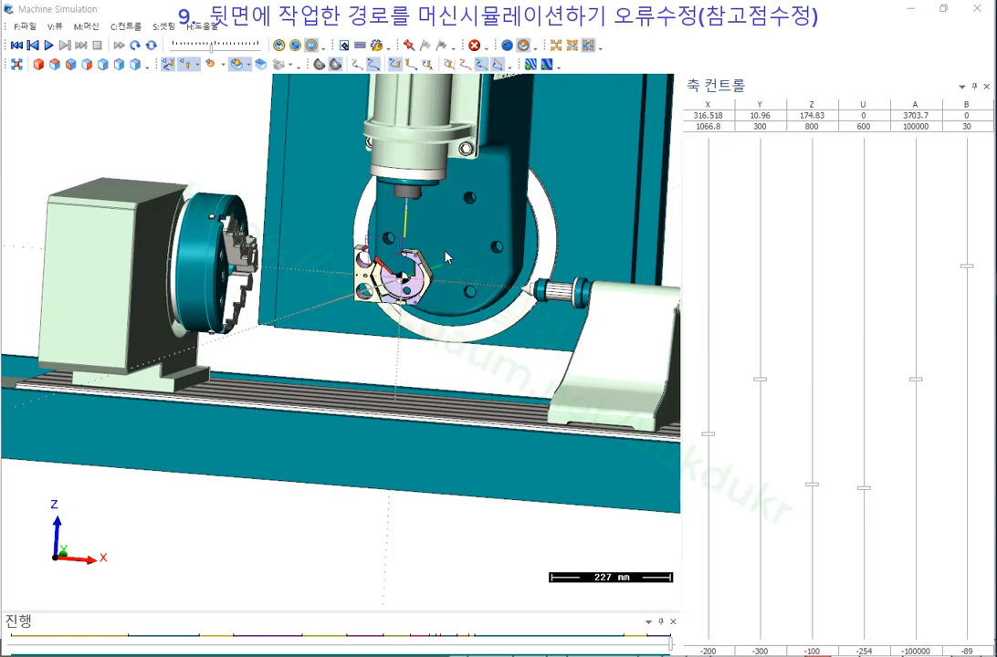
{"action": "scroll", "coordinate": [402, 257], "scroll_direction": "up", "scroll_amount": 5}
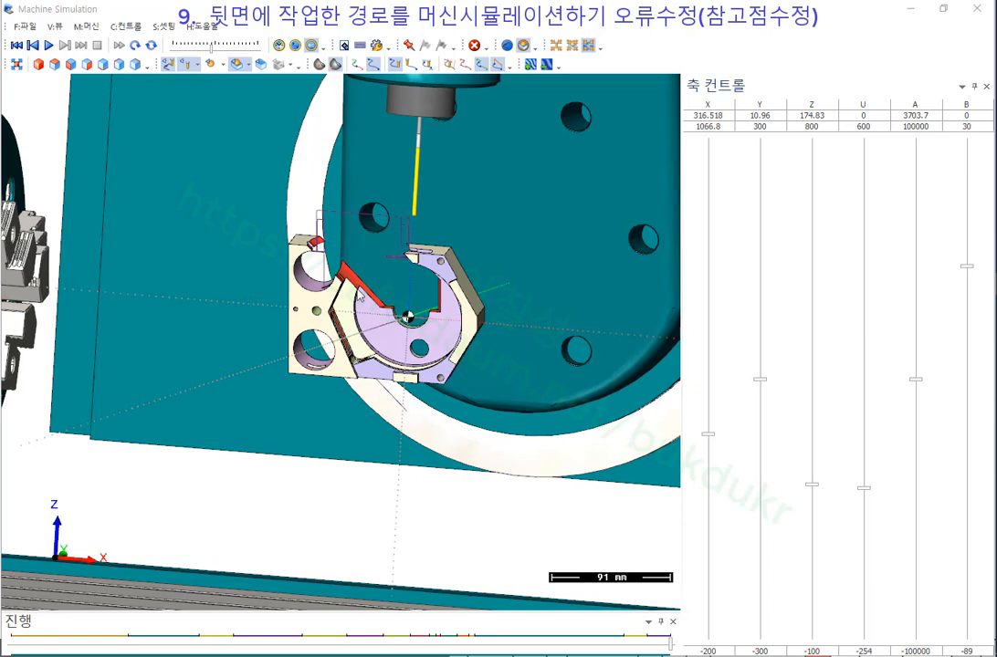
{"action": "left_click", "coordinate": [920, 376]}
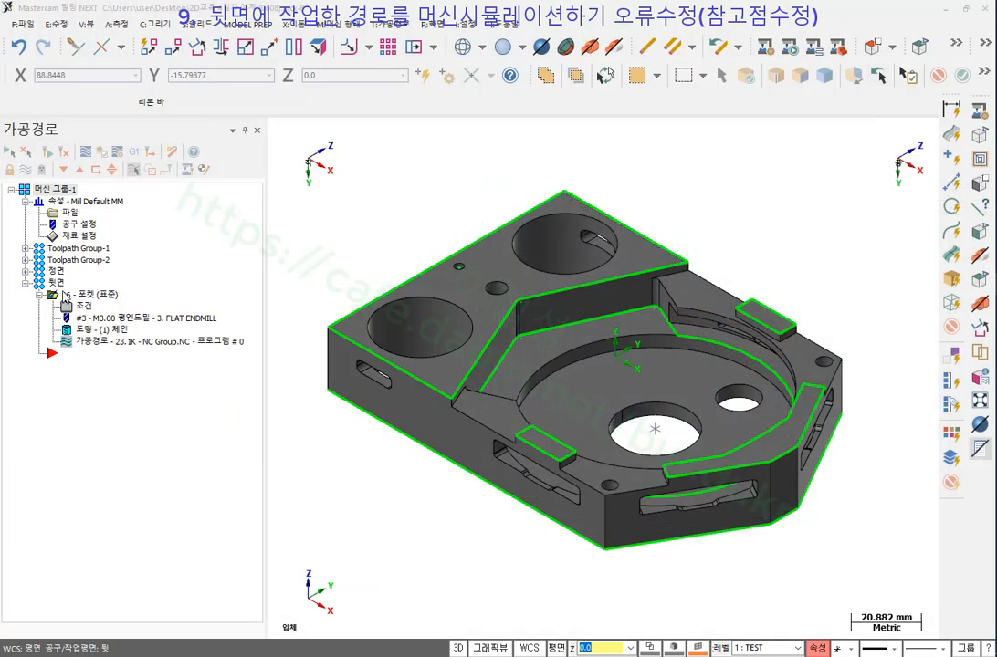
Enable Clearance on Pocket operation 15 and set it to 200 absolute.
{"action": "left_click", "coordinate": [26, 271]}
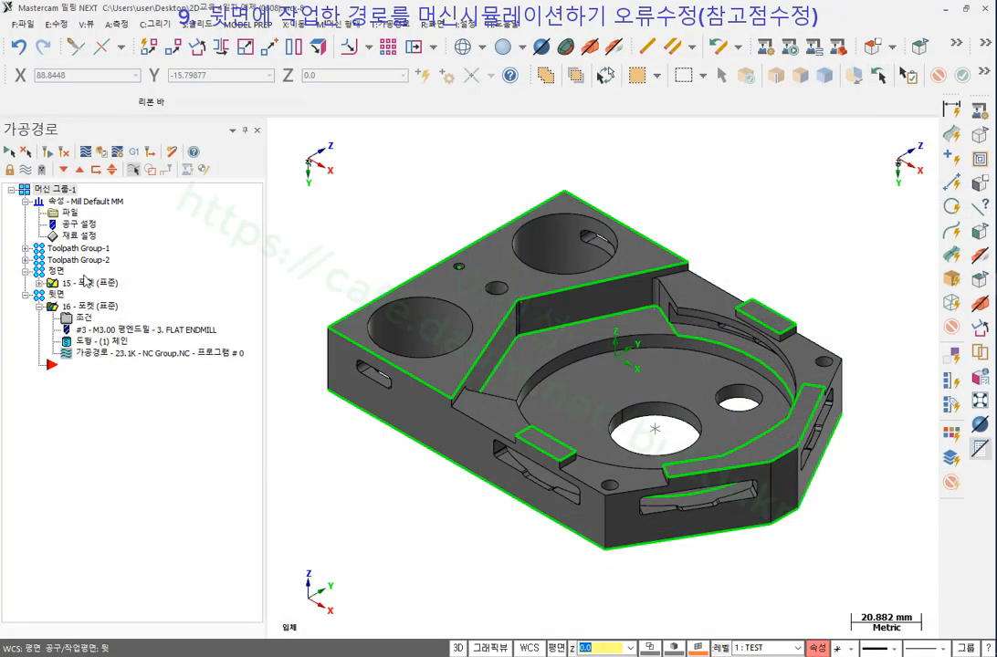
{"action": "left_click", "coordinate": [40, 283]}
{"action": "left_click", "coordinate": [83, 294]}
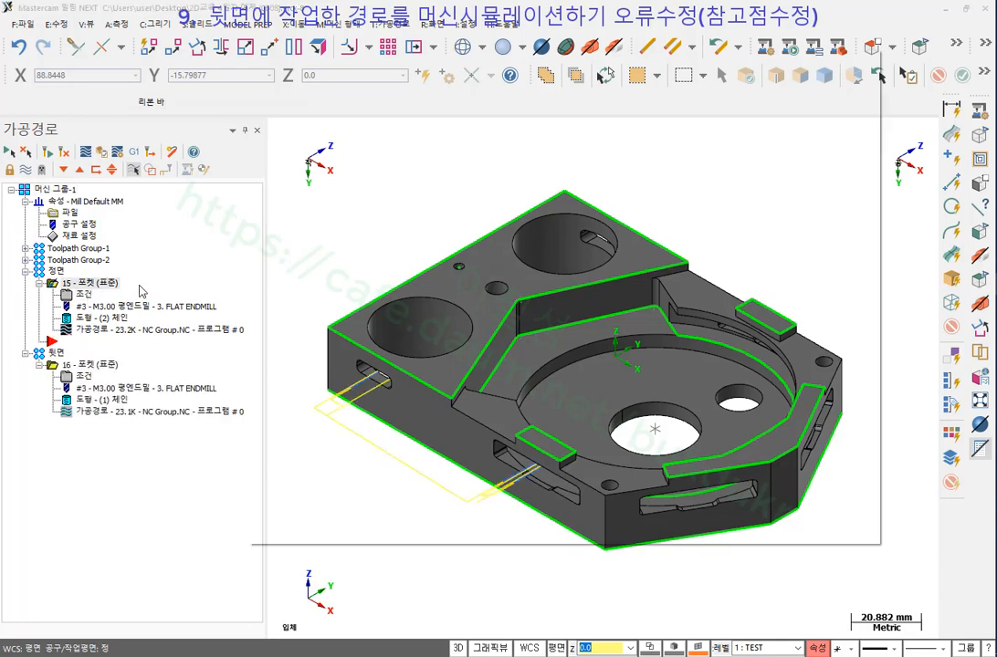
{"action": "left_click", "coordinate": [550, 132]}
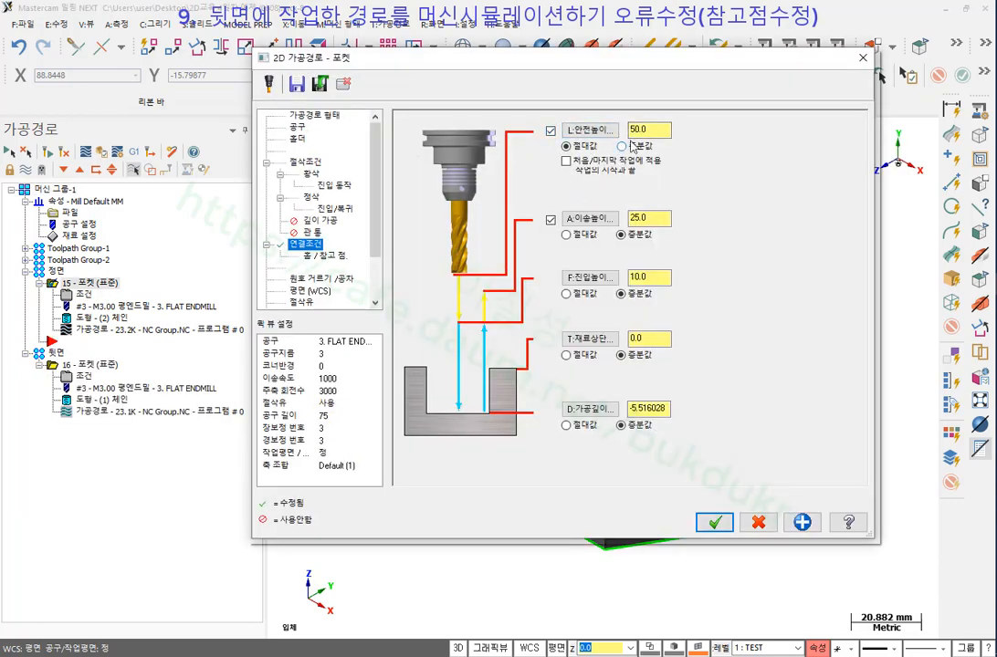
{"action": "left_click_drag", "start_coordinate": [664, 130], "coordinate": [586, 133]}
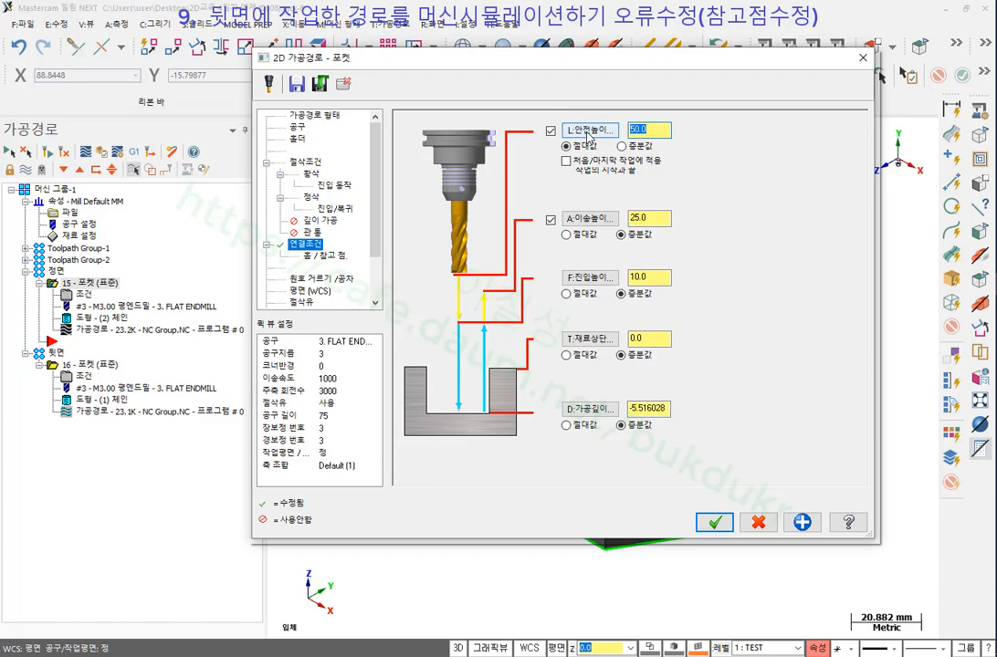
{"action": "type", "text": "2"}
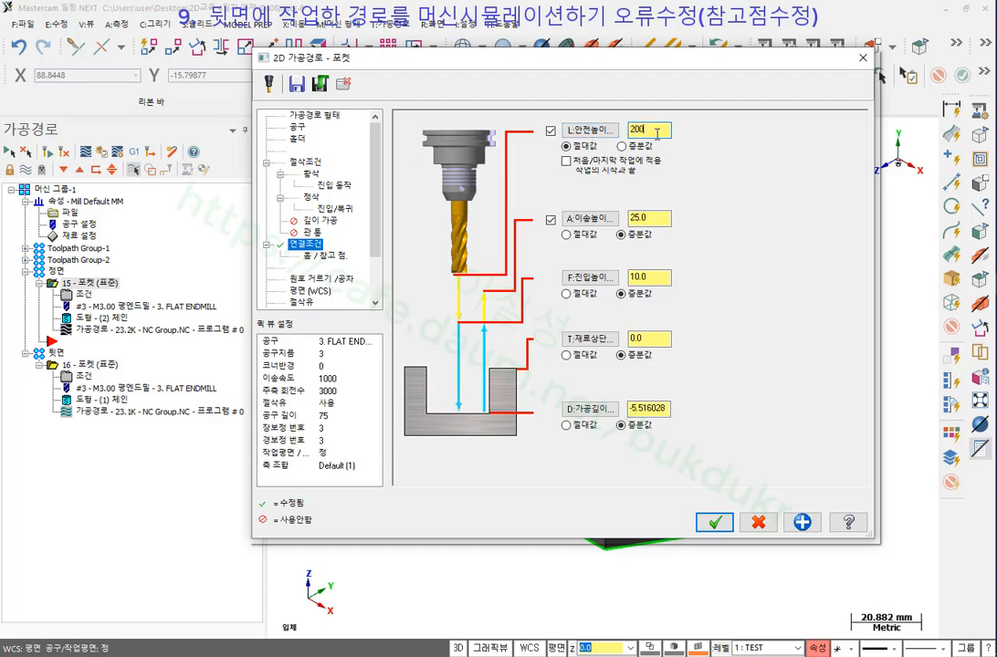
{"action": "left_click", "coordinate": [720, 522]}
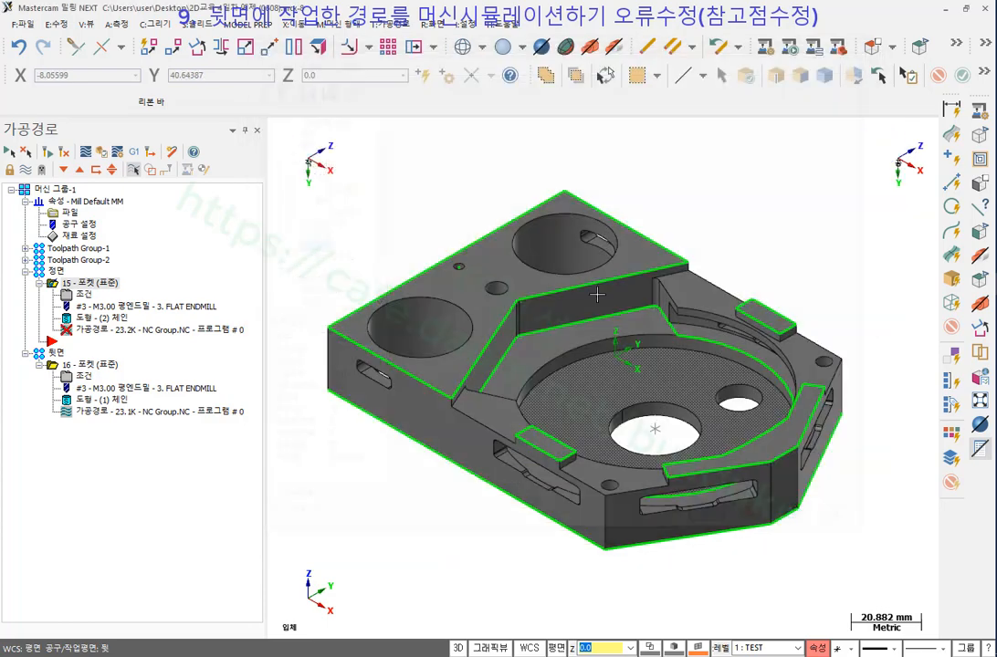
Give Pocket operation 16 the same 200 absolute clearance height.
{"action": "left_click", "coordinate": [85, 376]}
{"action": "left_click", "coordinate": [551, 129]}
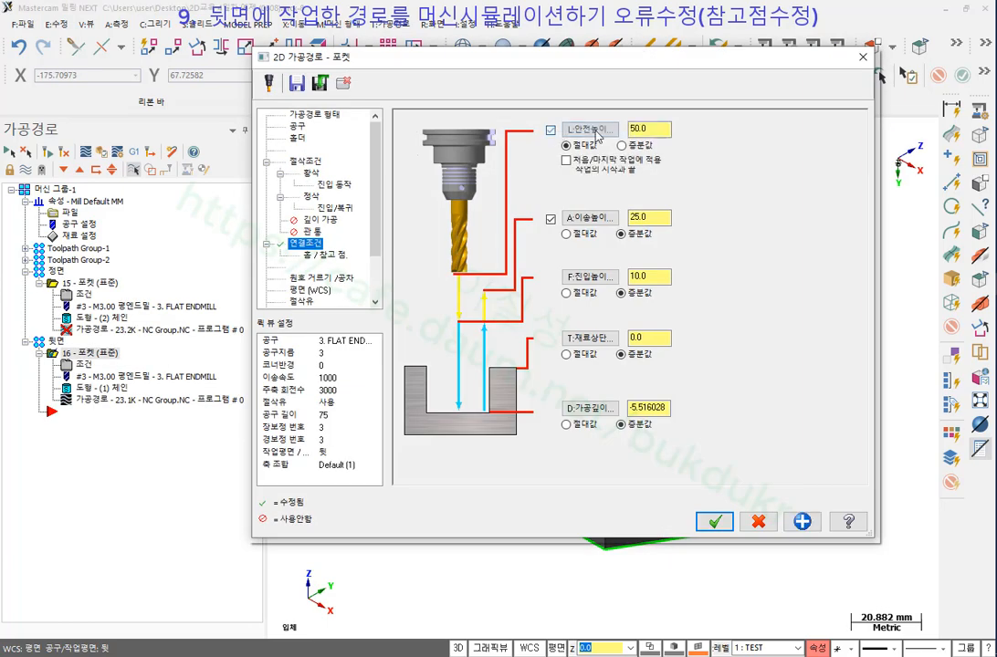
{"action": "type", "text": "20"}
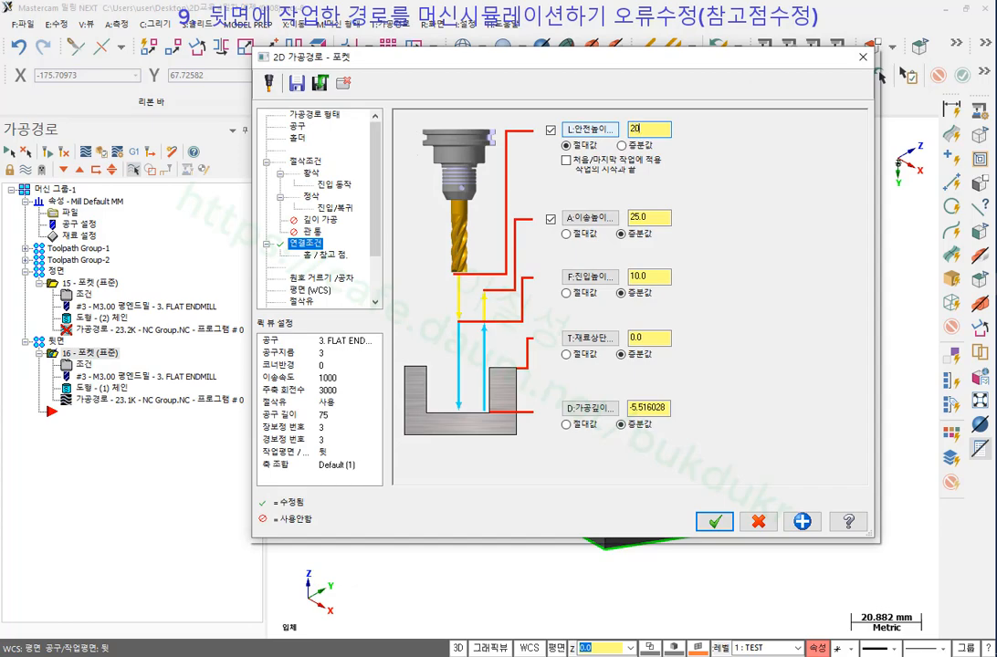
{"action": "type", "text": "0"}
{"action": "left_click", "coordinate": [655, 216]}
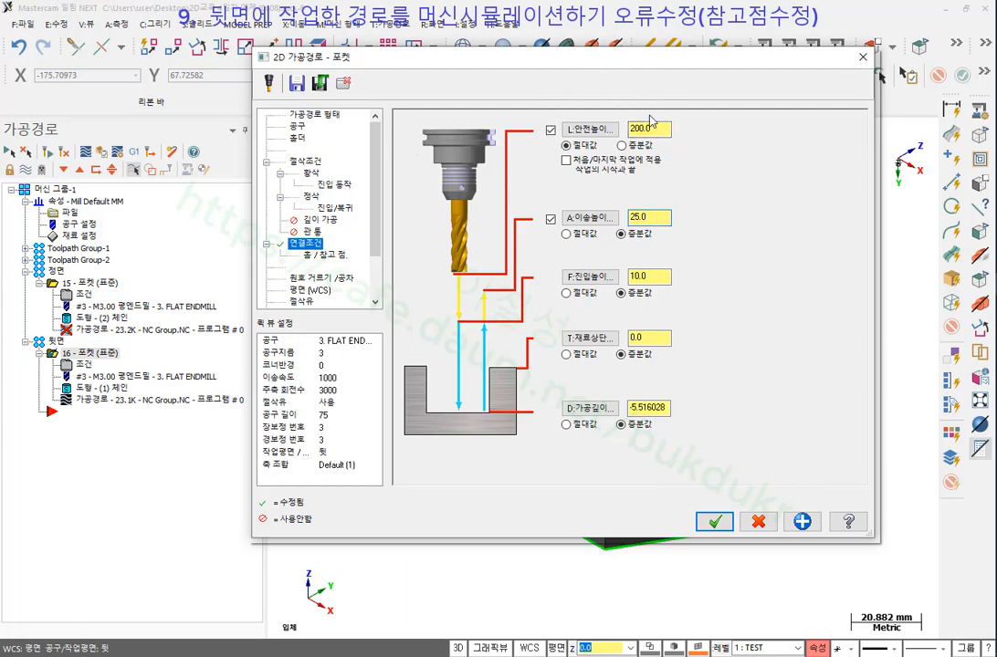
{"action": "left_click", "coordinate": [716, 522]}
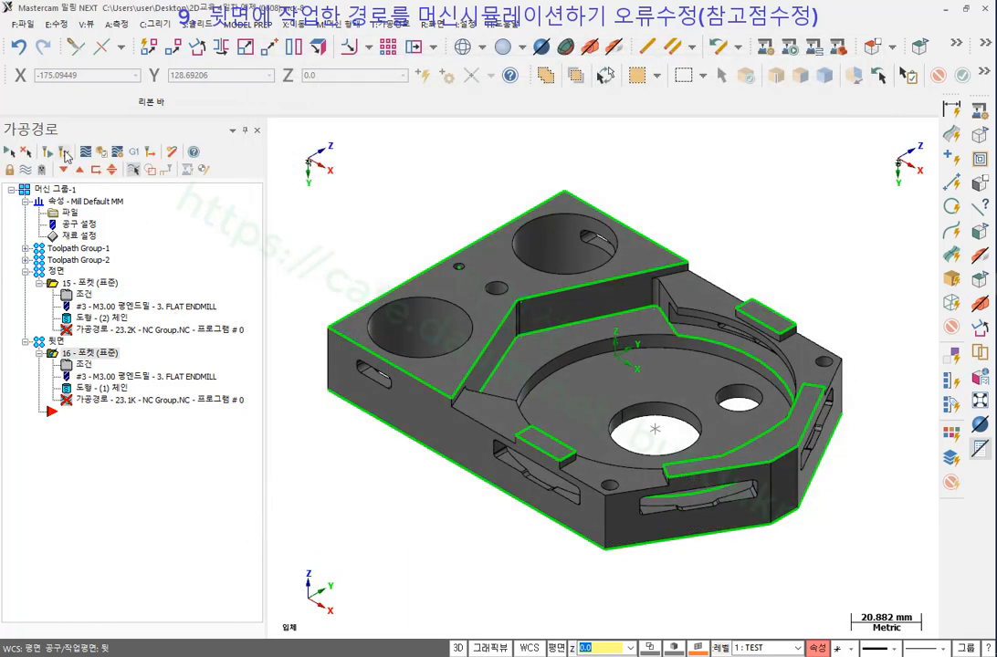
{"action": "left_click", "coordinate": [65, 153]}
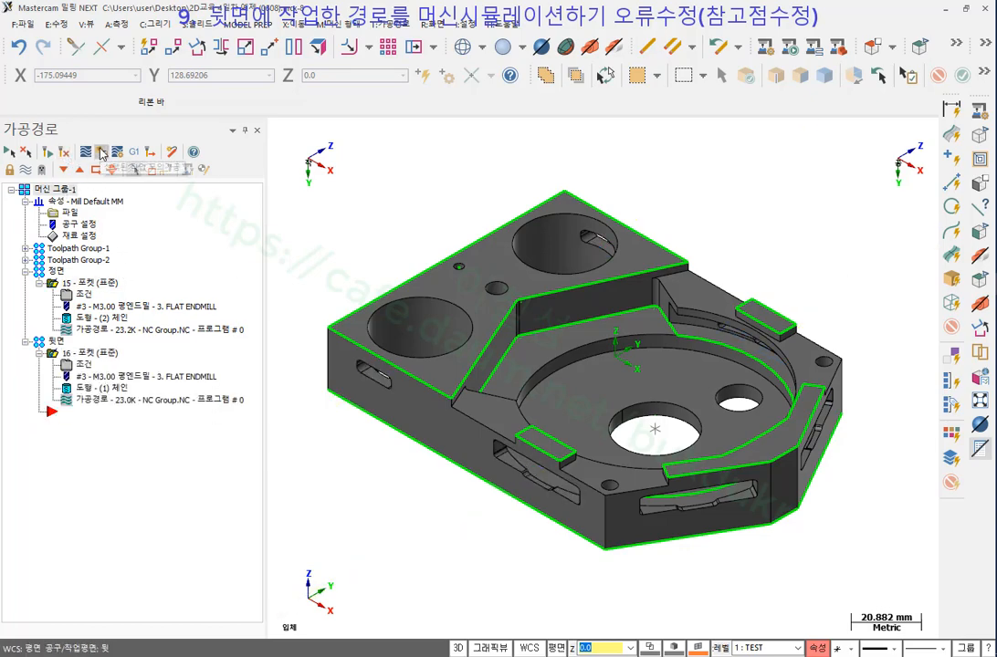
{"action": "left_click", "coordinate": [101, 152]}
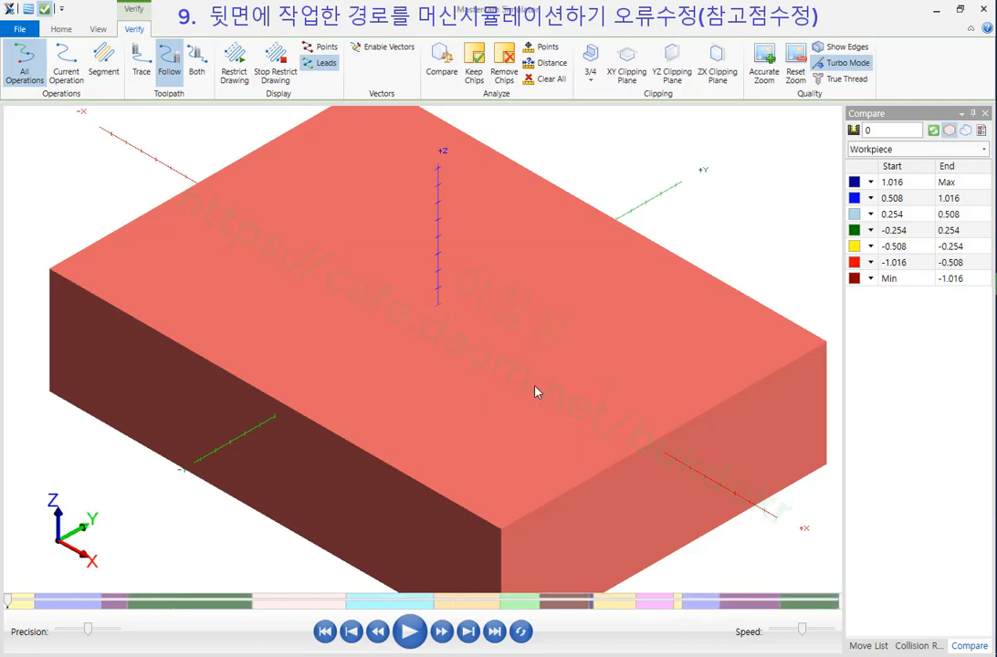
{"action": "left_click", "coordinate": [941, 14]}
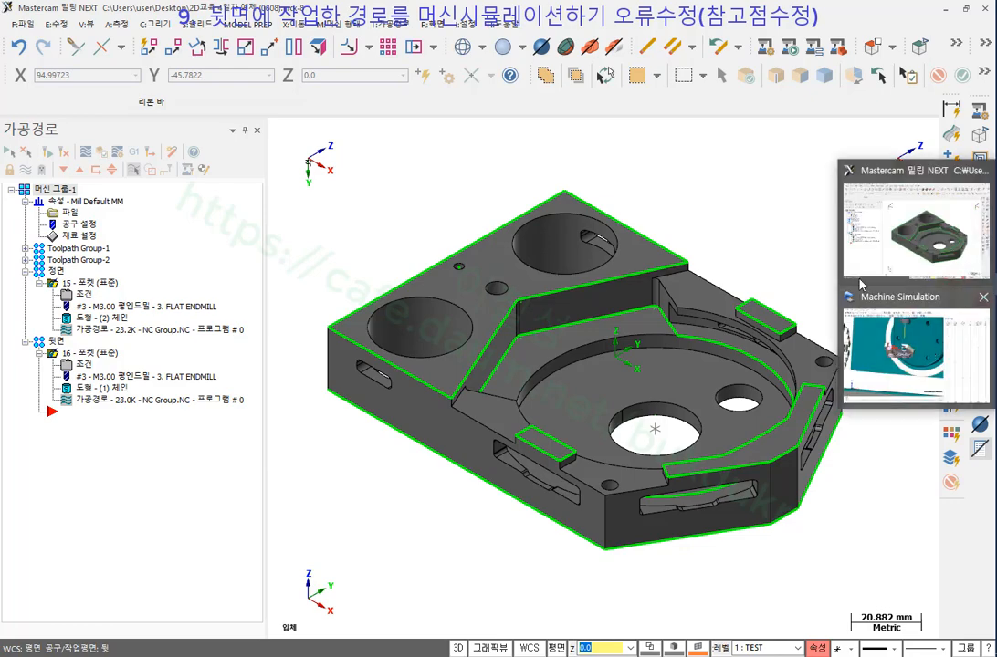
{"action": "left_click", "coordinate": [770, 47]}
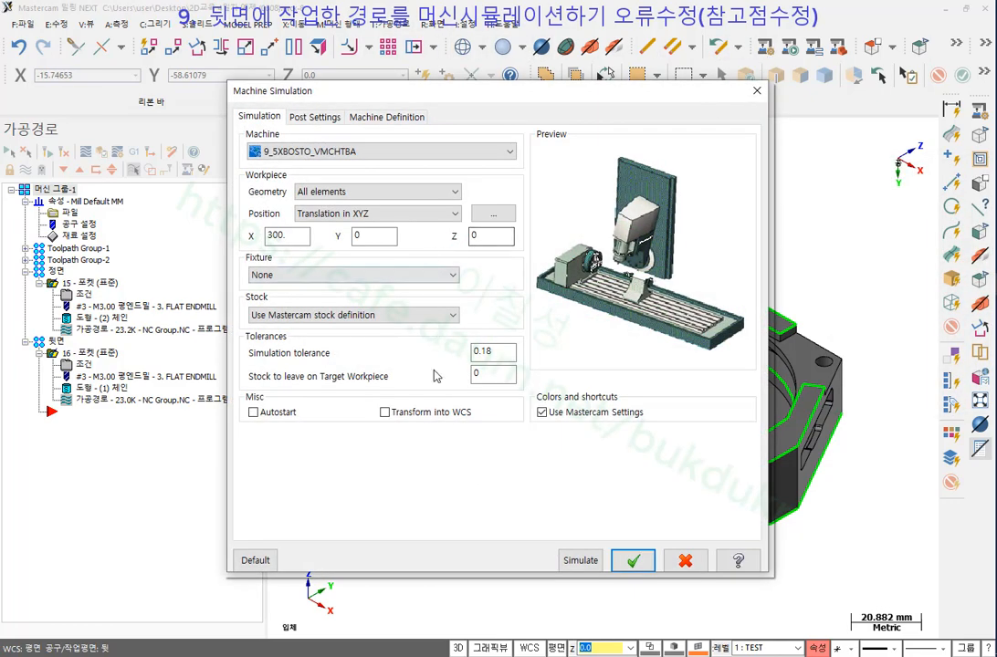
{"action": "left_click", "coordinate": [581, 560]}
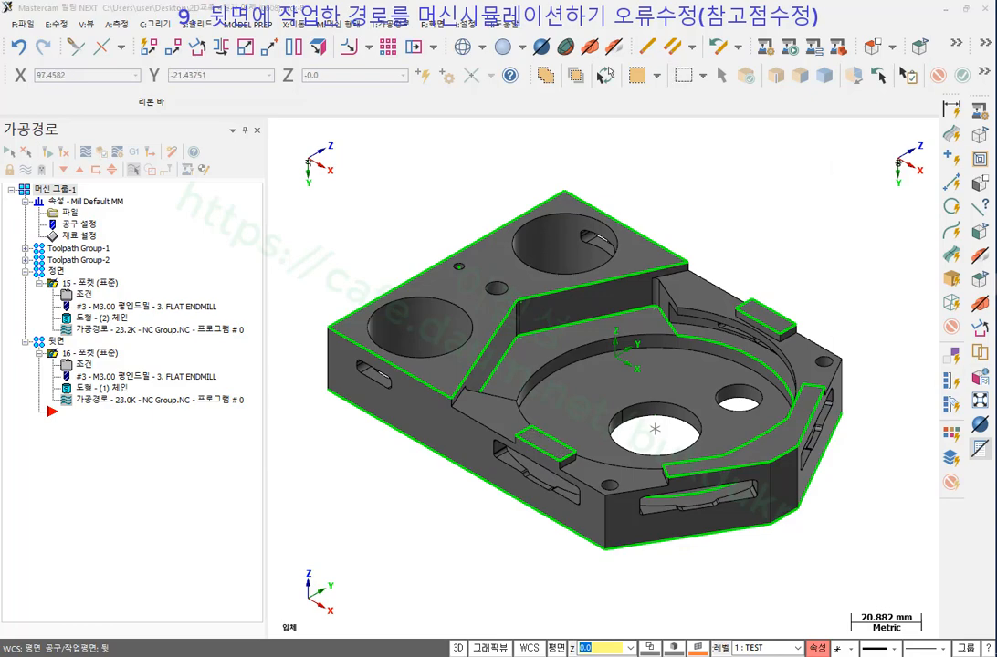
{"action": "left_click", "coordinate": [883, 366]}
{"action": "scroll", "coordinate": [266, 207], "scroll_direction": "down", "scroll_amount": 3}
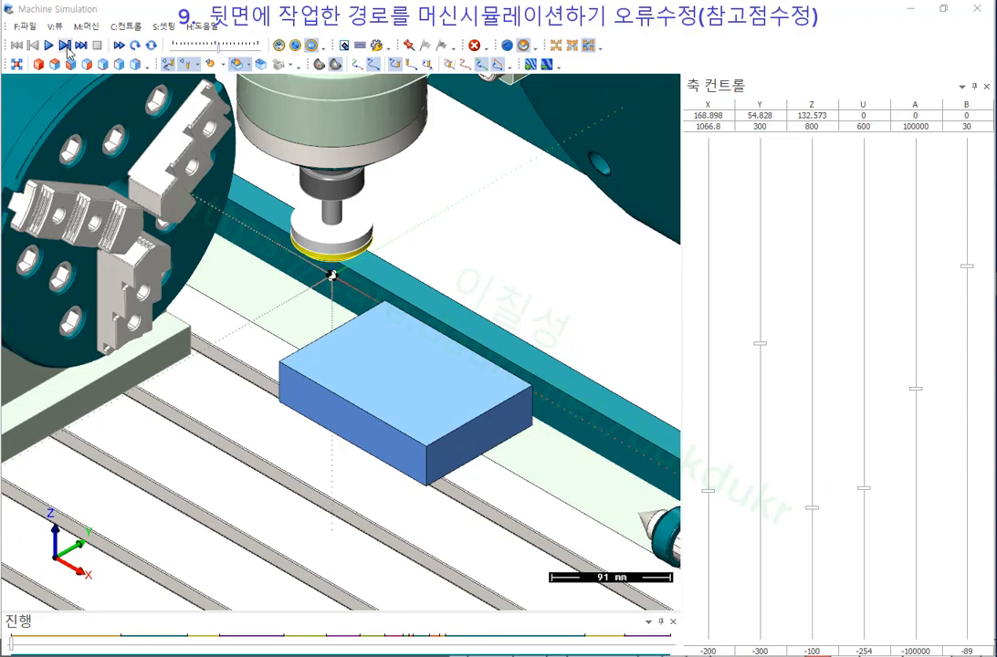
{"action": "left_click", "coordinate": [49, 44]}
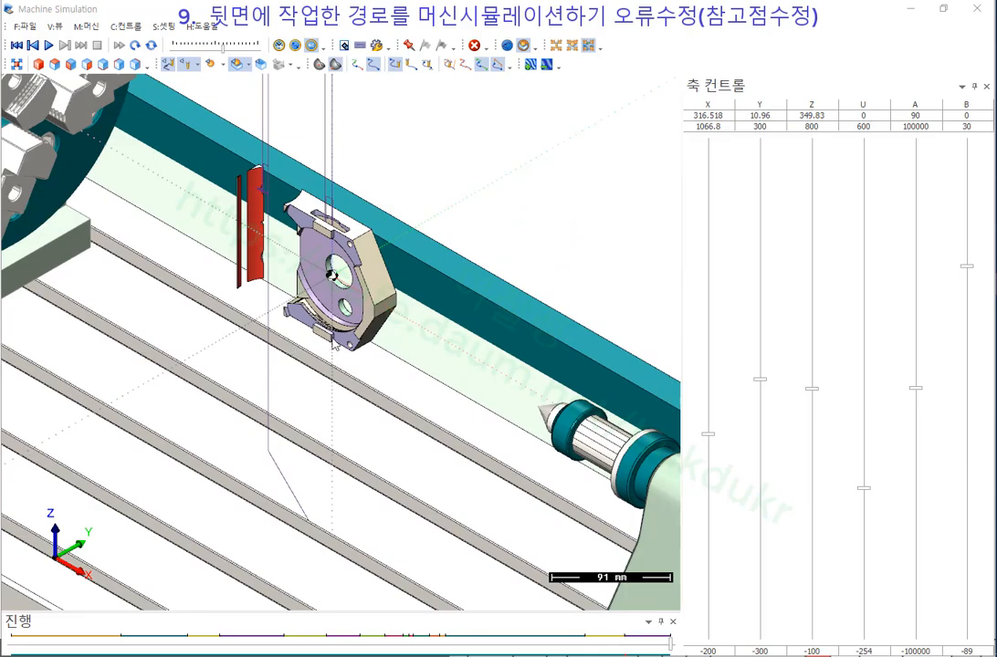
{"action": "scroll", "coordinate": [334, 341], "scroll_direction": "down", "scroll_amount": 3}
{"action": "middle_click_drag", "start_coordinate": [334, 331], "coordinate": [388, 276]}
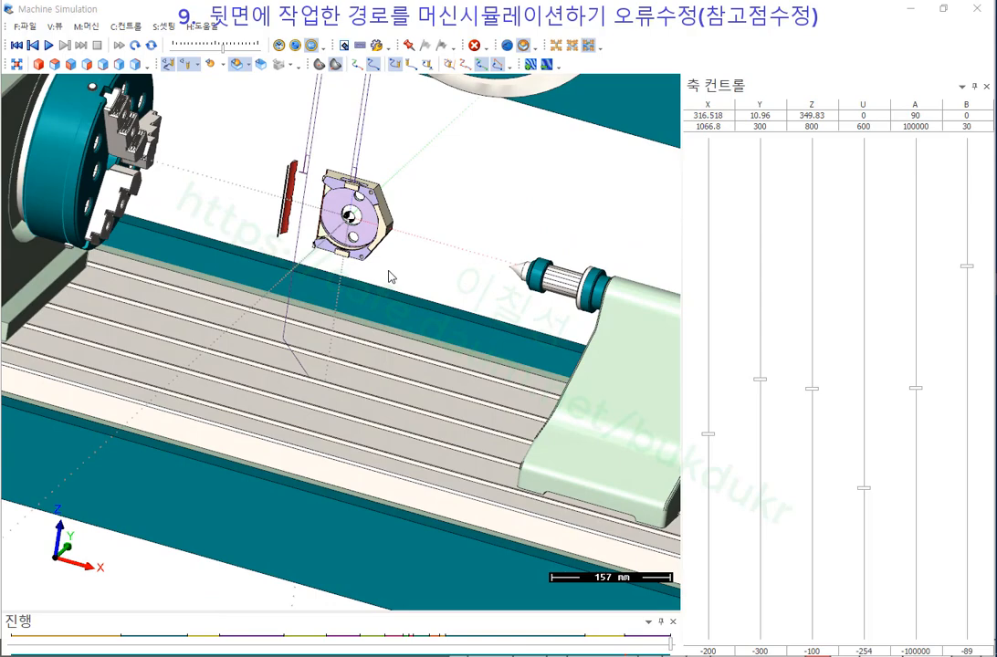
{"action": "scroll", "coordinate": [347, 186], "scroll_direction": "up", "scroll_amount": 3}
{"action": "mouse_move", "coordinate": [346, 185]}
{"action": "middle_mouse_down"}
{"action": "mouse_move", "coordinate": [287, 185]}
{"action": "mouse_move", "coordinate": [351, 174]}
{"action": "middle_mouse_up"}
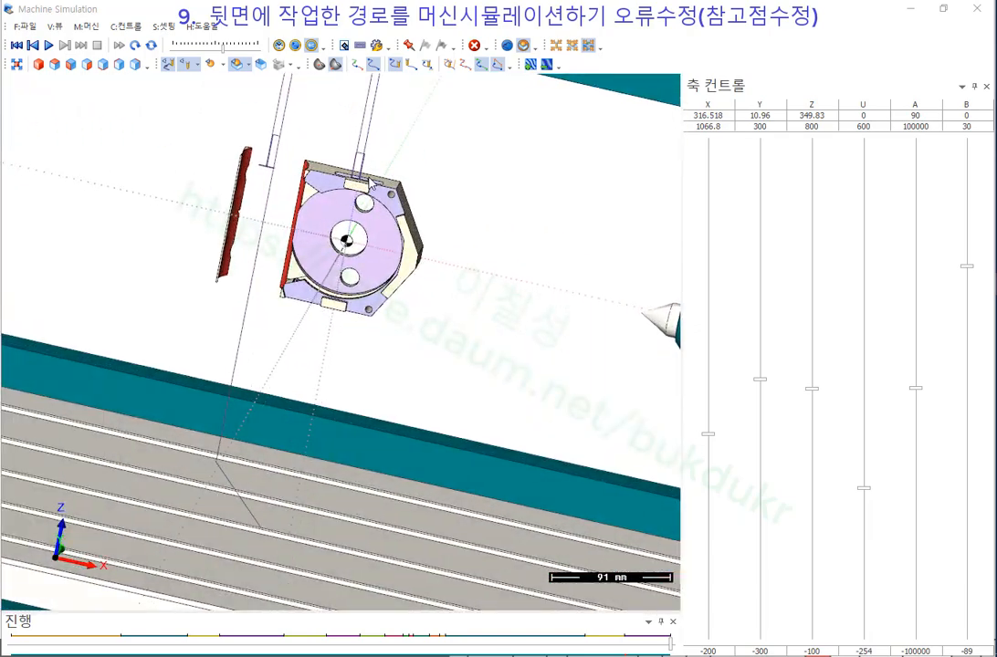
{"action": "scroll", "coordinate": [352, 173], "scroll_direction": "up", "scroll_amount": 2}
{"action": "middle_click_drag", "start_coordinate": [215, 195], "coordinate": [350, 278]}
{"action": "scroll", "coordinate": [295, 266], "scroll_direction": "down", "scroll_amount": 6}
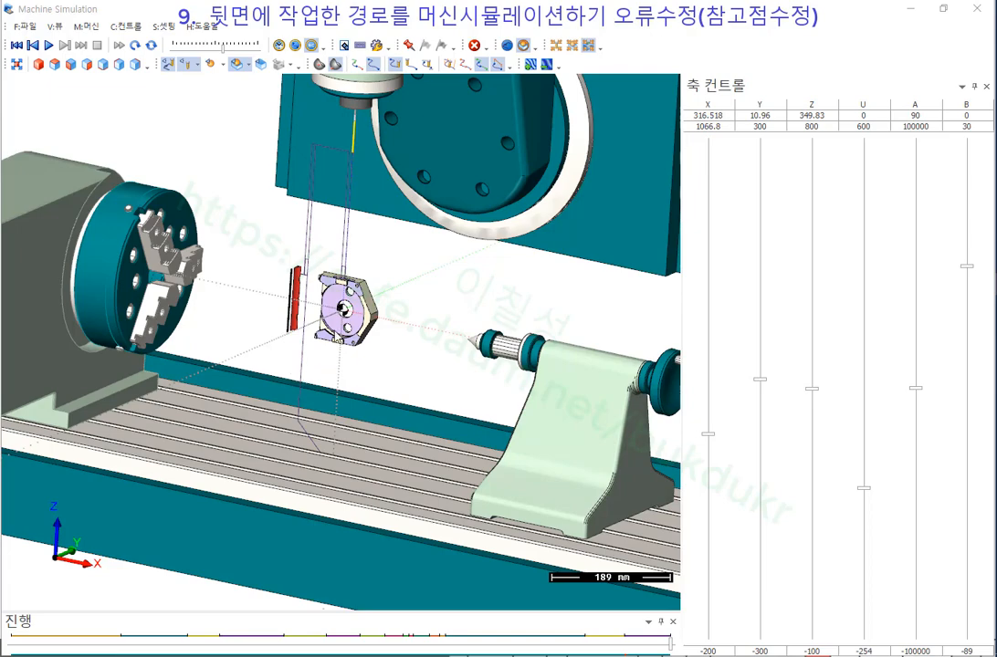
{"action": "scroll", "coordinate": [296, 263], "scroll_direction": "down", "scroll_amount": 5}
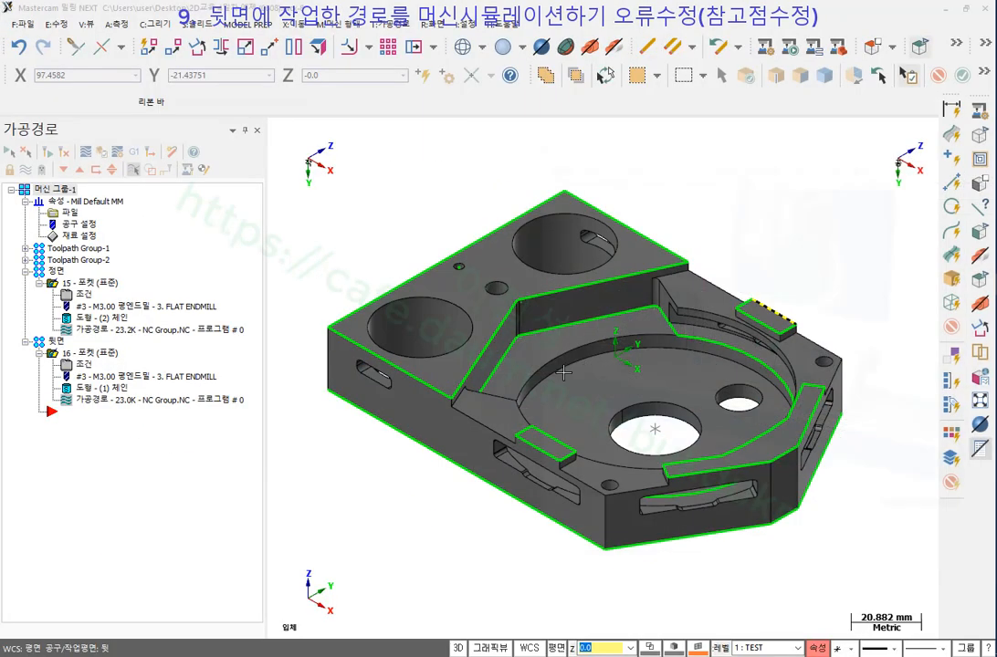
In operation 15's Home/Ref. Points, enable Retract with incremental Y 200 and Z 200.
{"action": "left_click", "coordinate": [84, 295]}
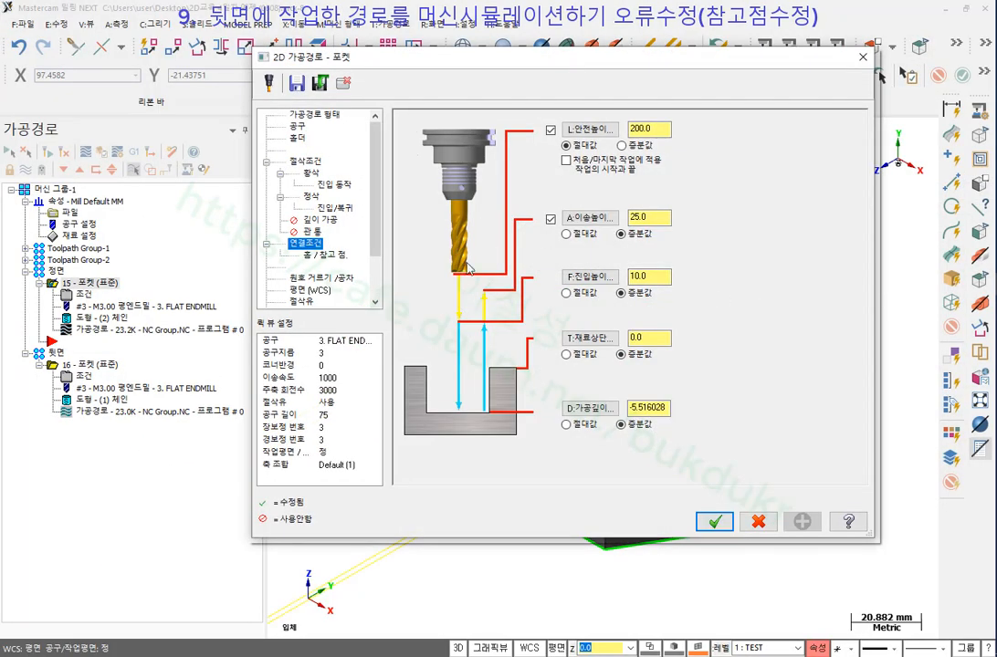
{"action": "left_click", "coordinate": [339, 256]}
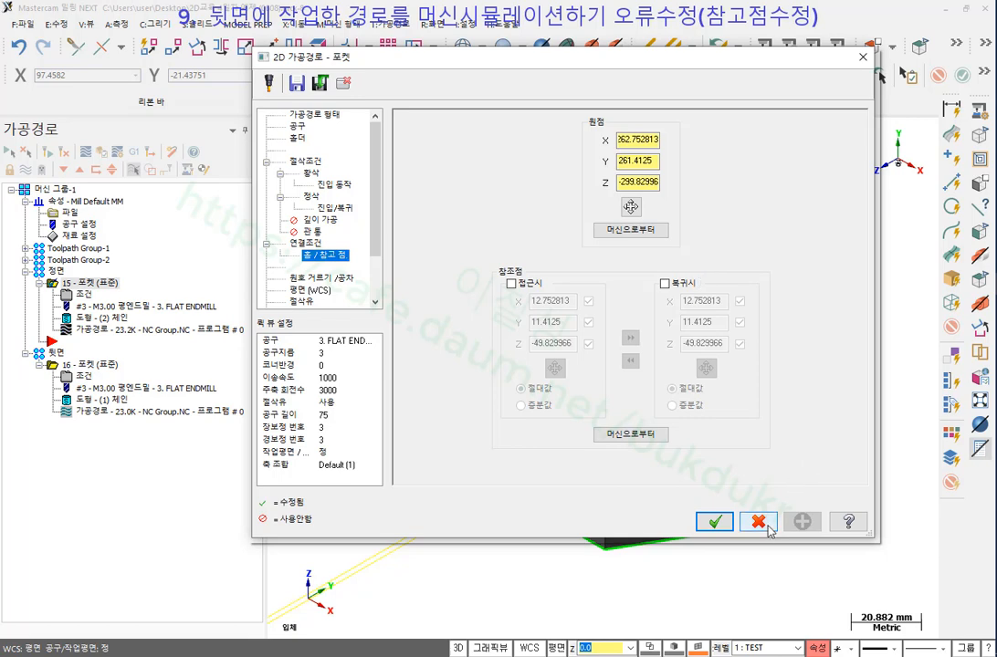
{"action": "left_click", "coordinate": [665, 284]}
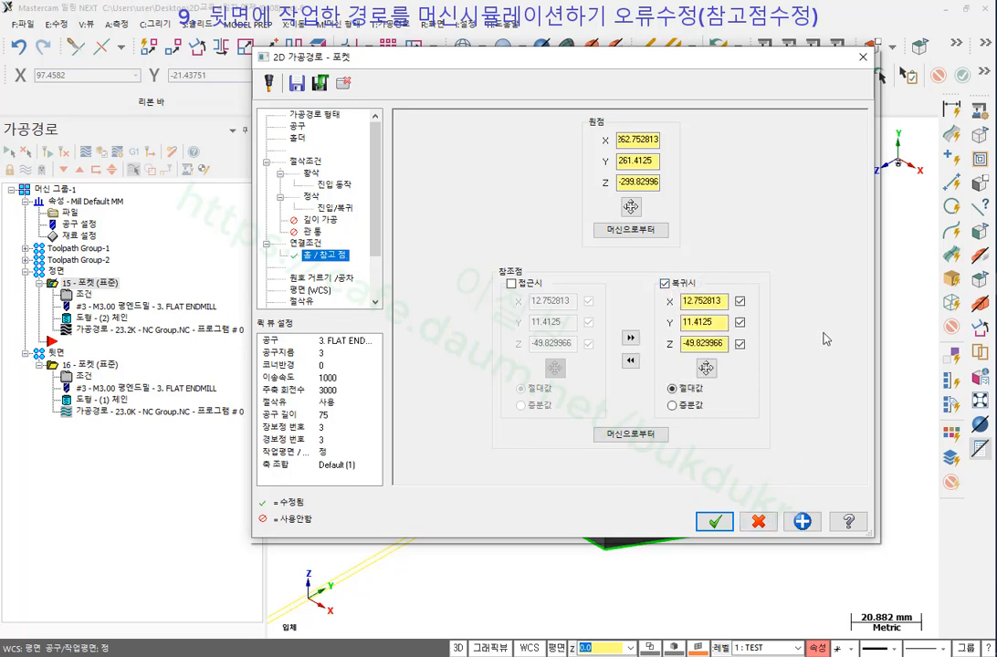
{"action": "double_click", "coordinate": [723, 322]}
{"action": "type", "text": "200"}
{"action": "left_click", "coordinate": [722, 302]}
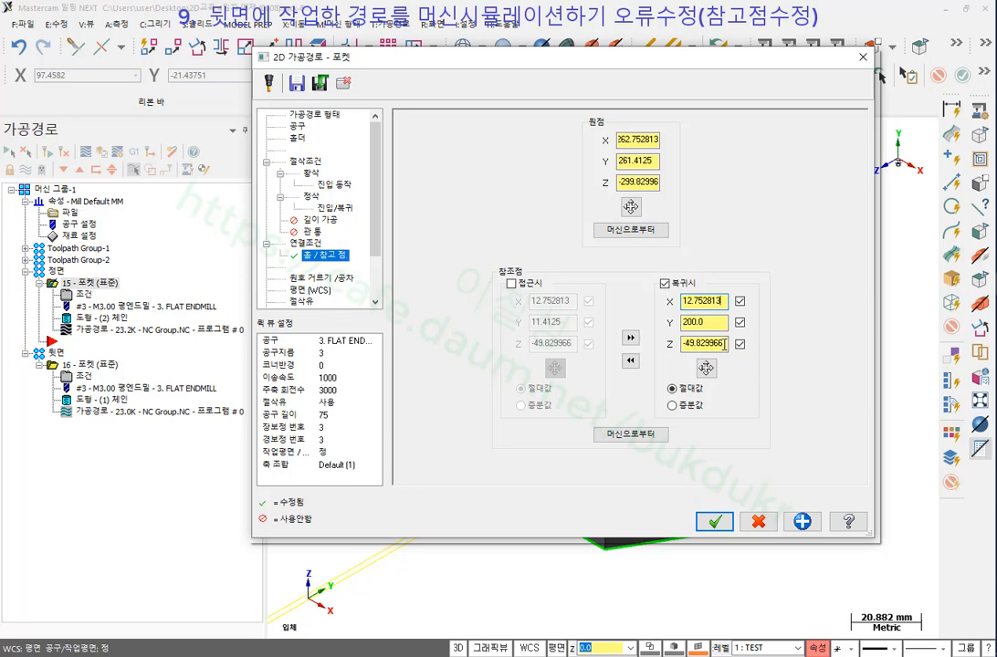
{"action": "left_click", "coordinate": [674, 406]}
{"action": "double_click", "coordinate": [714, 344]}
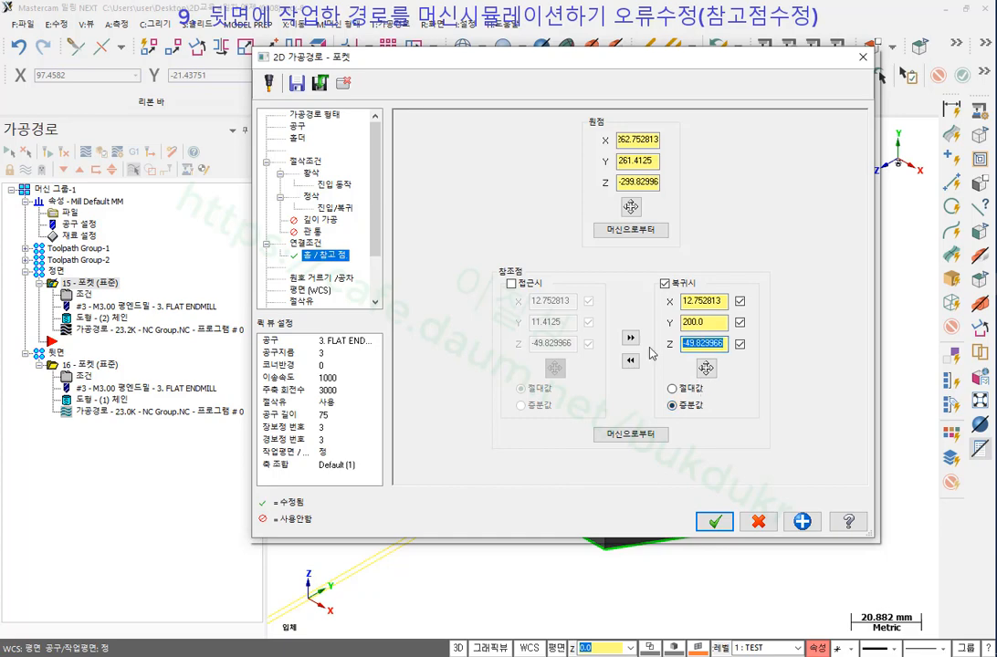
{"action": "type", "text": "200"}
{"action": "key", "text": "Return"}
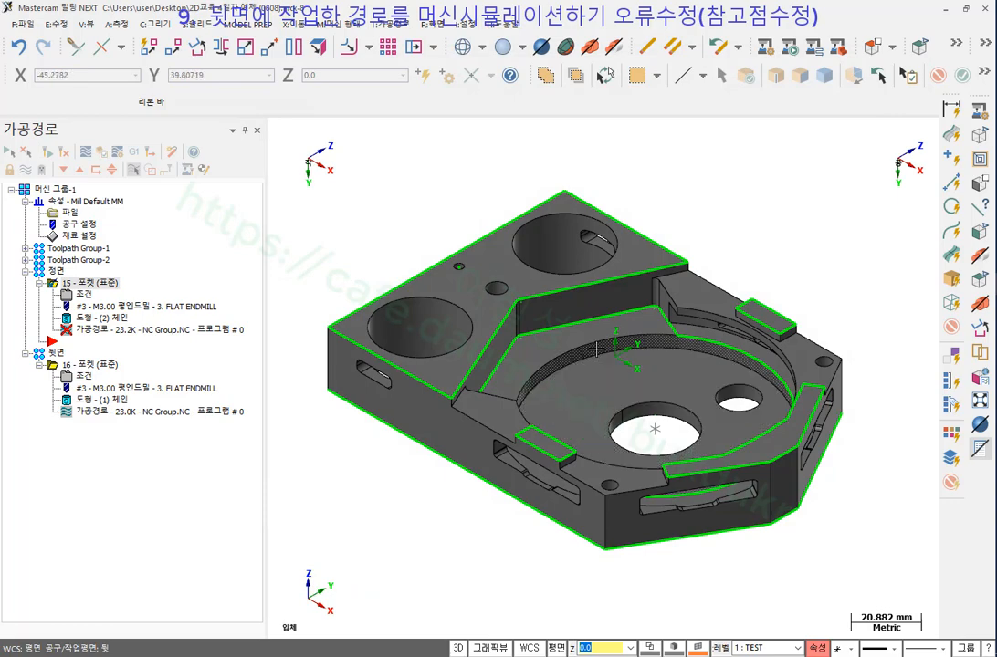
Regenerate pocket operation 15's dirty toolpath and view the part's underside.
{"action": "left_click", "coordinate": [47, 154]}
{"action": "scroll", "coordinate": [679, 274], "scroll_direction": "down", "scroll_amount": 4}
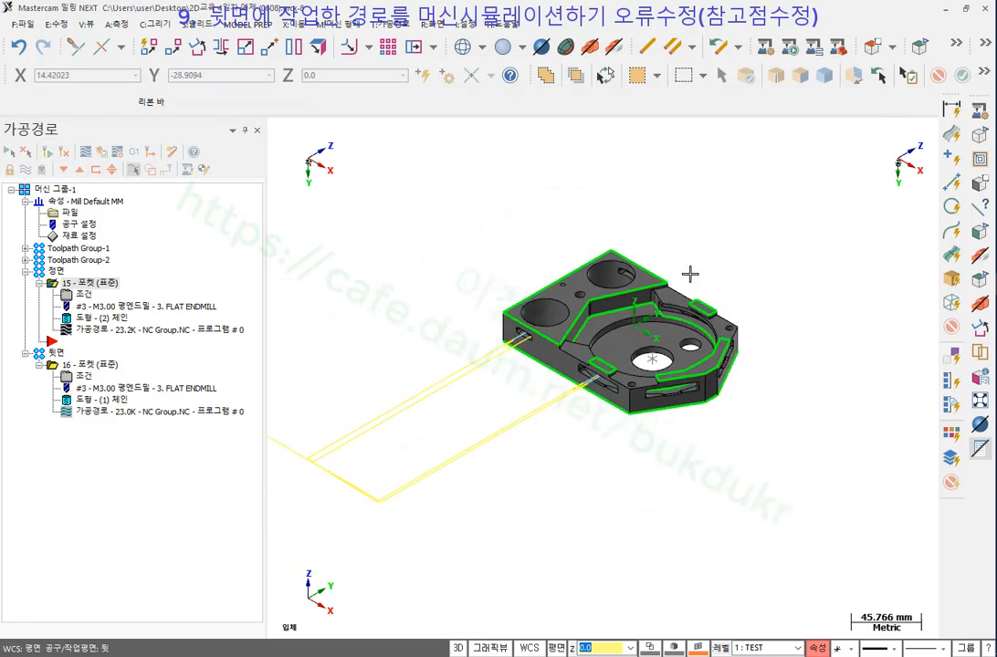
{"action": "middle_click_drag", "start_coordinate": [712, 227], "coordinate": [714, 170]}
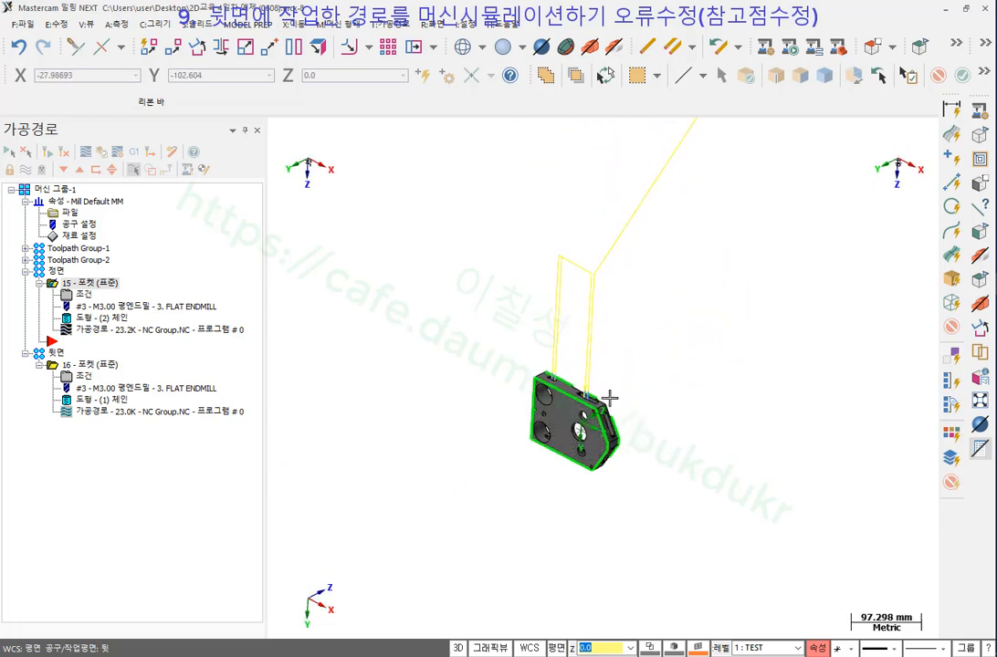
Simulate all of Machine Group-1 in Machine Simulation and bring its window forward.
{"action": "left_click", "coordinate": [56, 193]}
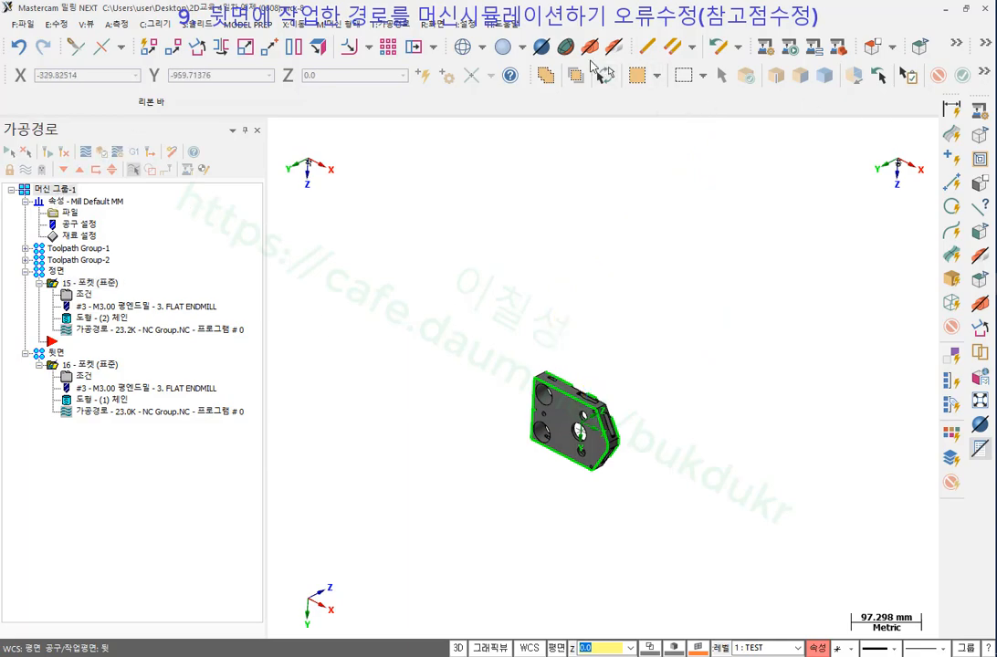
{"action": "left_click", "coordinate": [769, 44]}
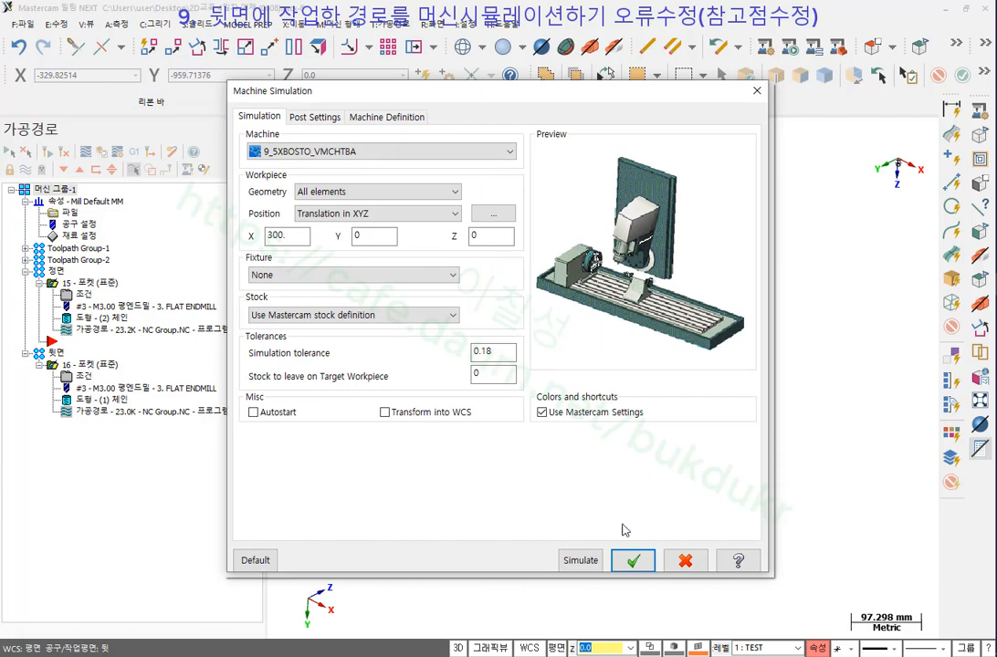
{"action": "left_click", "coordinate": [580, 559]}
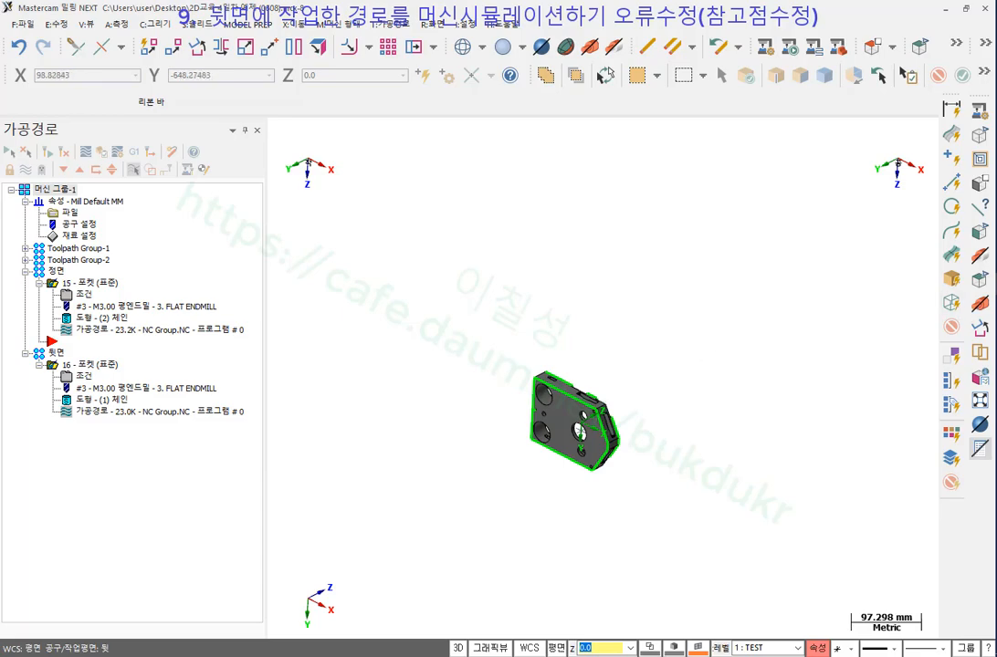
{"action": "left_click", "coordinate": [909, 355]}
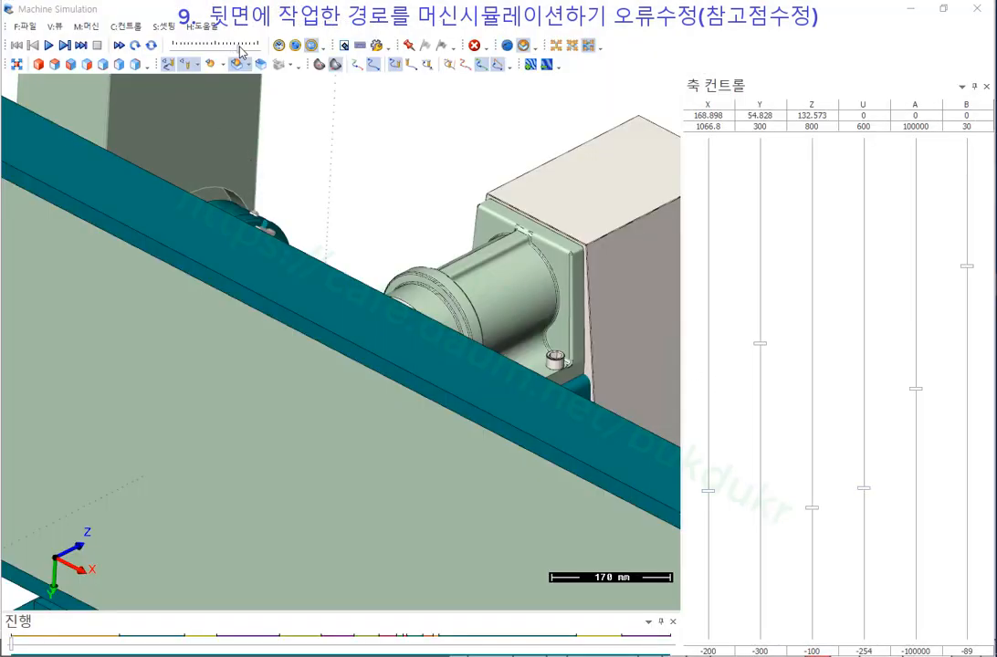
Play the machine simulation, orbiting and zooming around the machine and part.
{"action": "left_click", "coordinate": [49, 45]}
{"action": "scroll", "coordinate": [386, 228], "scroll_direction": "down", "scroll_amount": 3}
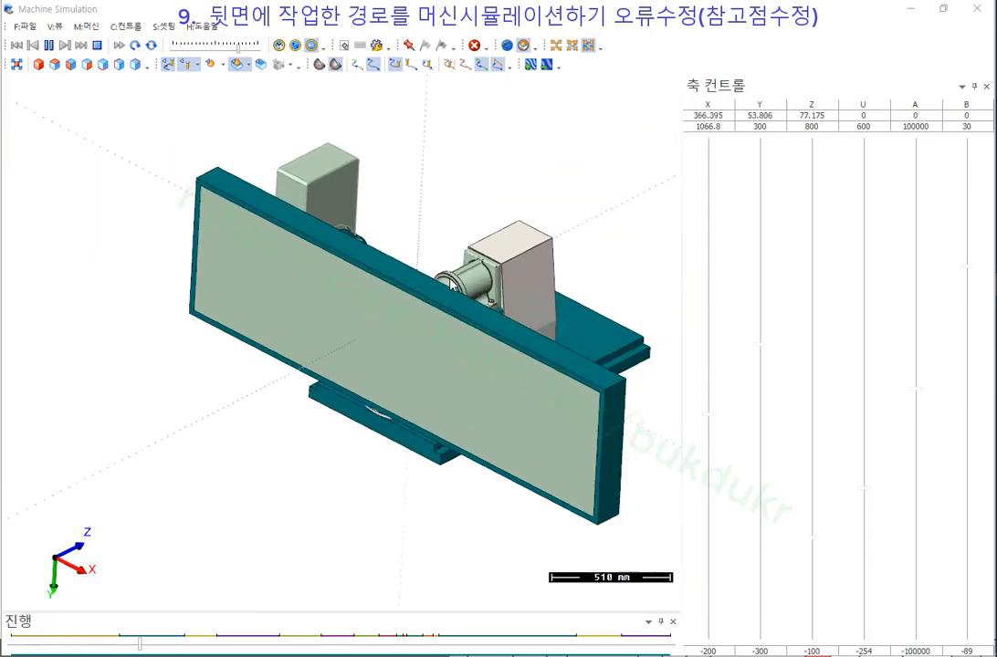
{"action": "middle_click_drag", "start_coordinate": [451, 283], "coordinate": [415, 334]}
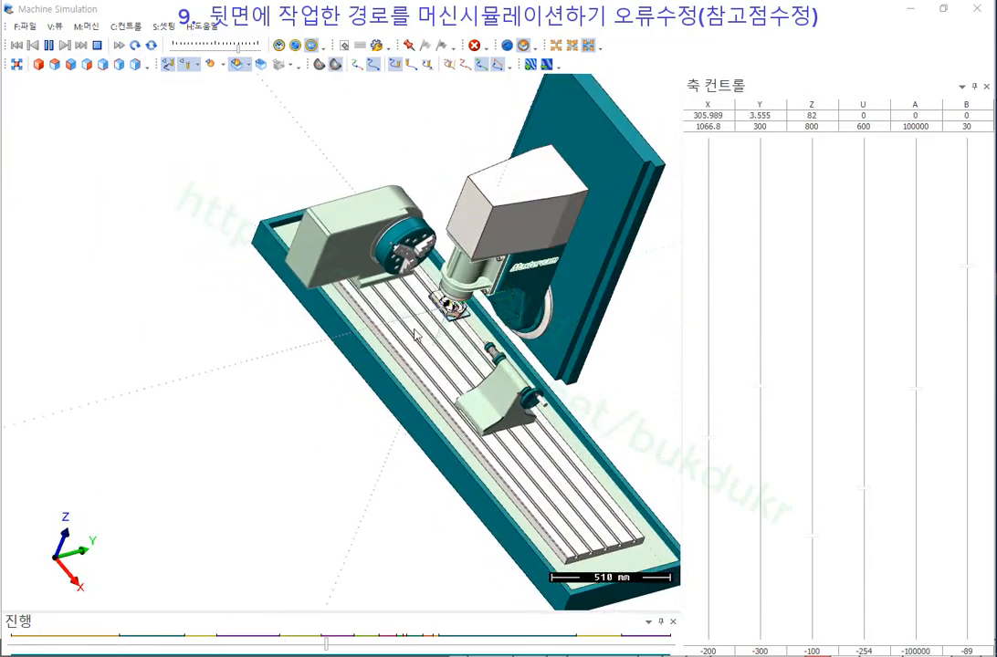
{"action": "scroll", "coordinate": [511, 297], "scroll_direction": "up", "scroll_amount": 3}
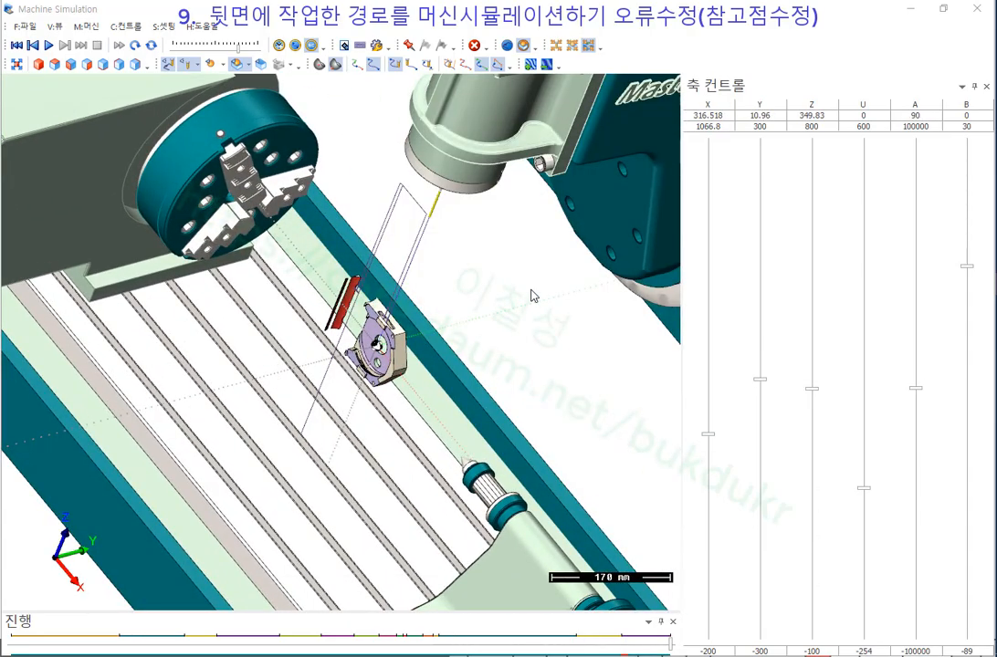
{"action": "scroll", "coordinate": [372, 363], "scroll_direction": "up", "scroll_amount": 3}
{"action": "middle_click_drag", "start_coordinate": [372, 352], "coordinate": [468, 326]}
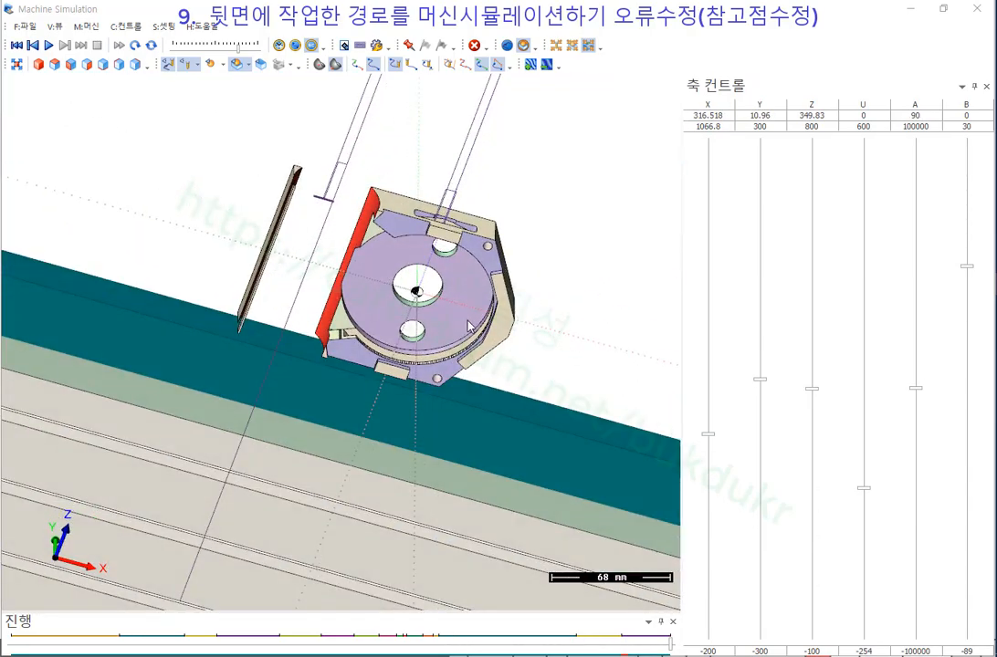
{"action": "scroll", "coordinate": [437, 241], "scroll_direction": "down", "scroll_amount": 5}
{"action": "middle_click_drag", "start_coordinate": [436, 241], "coordinate": [475, 288]}
{"action": "scroll", "coordinate": [475, 288], "scroll_direction": "up", "scroll_amount": 4}
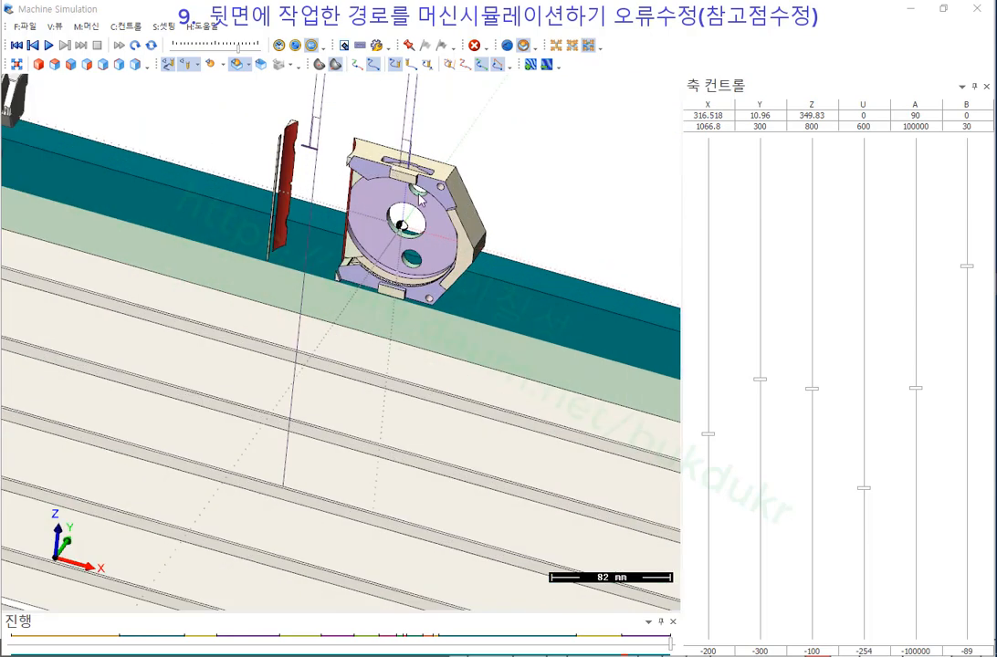
{"action": "scroll", "coordinate": [482, 284], "scroll_direction": "down", "scroll_amount": 5}
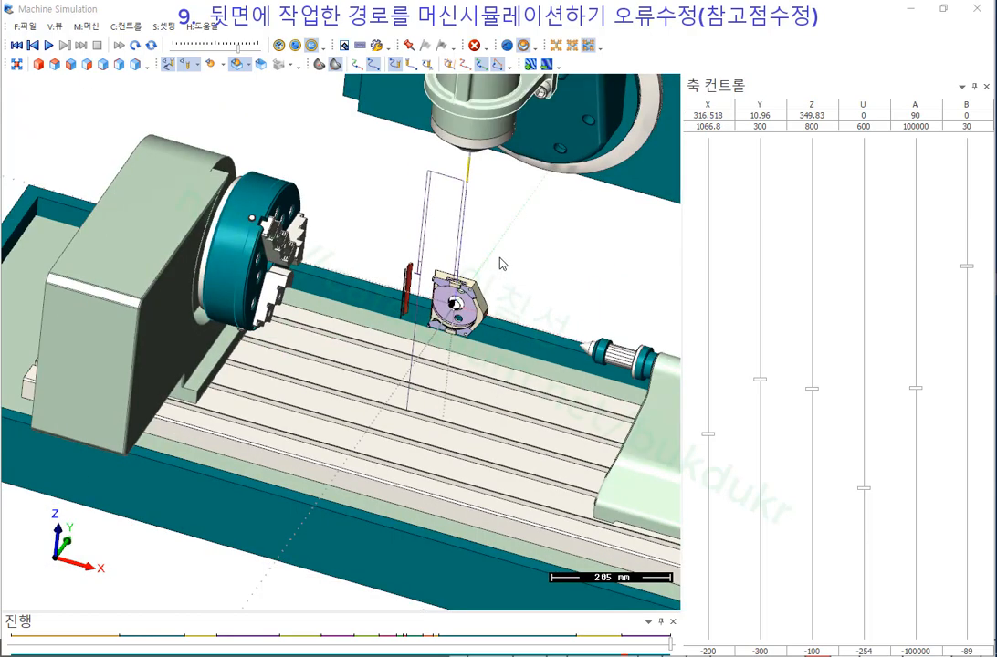
{"action": "scroll", "coordinate": [501, 264], "scroll_direction": "up", "scroll_amount": 3}
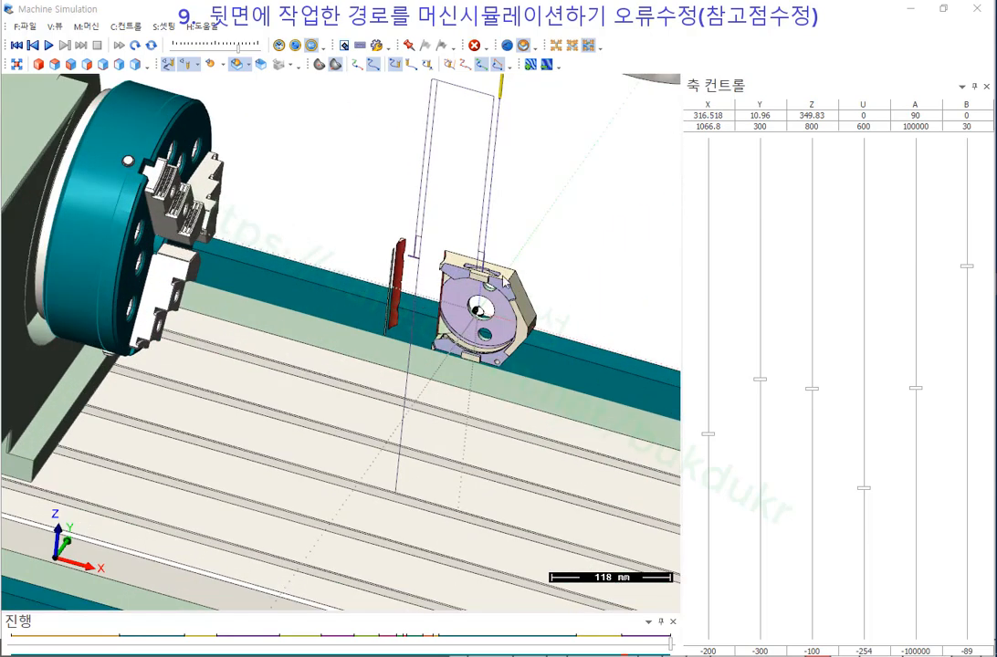
{"action": "scroll", "coordinate": [448, 285], "scroll_direction": "up", "scroll_amount": 2}
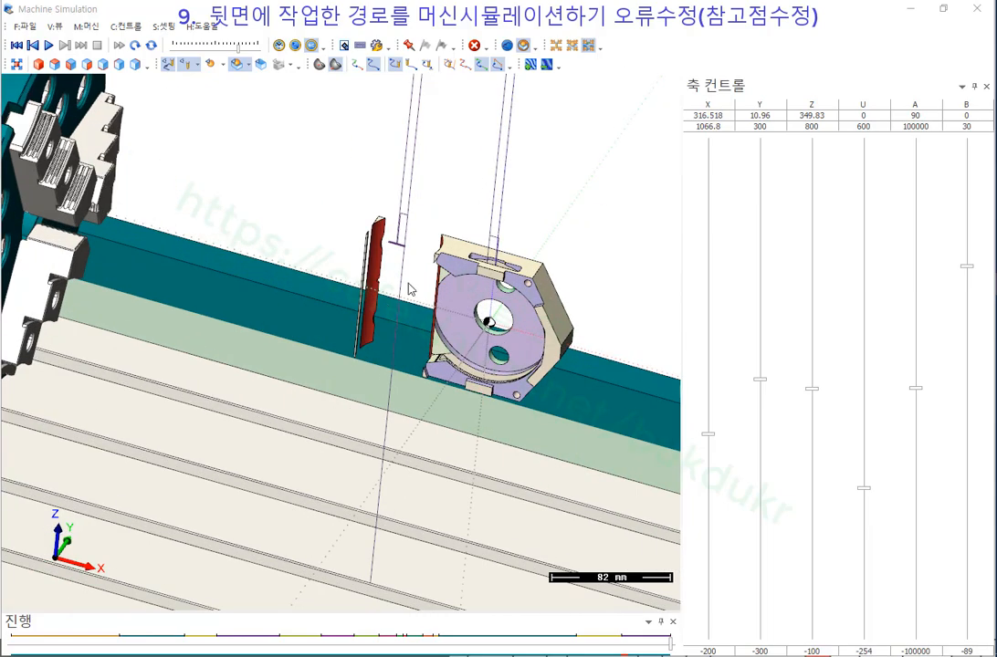
{"action": "scroll", "coordinate": [405, 321], "scroll_direction": "down", "scroll_amount": 6}
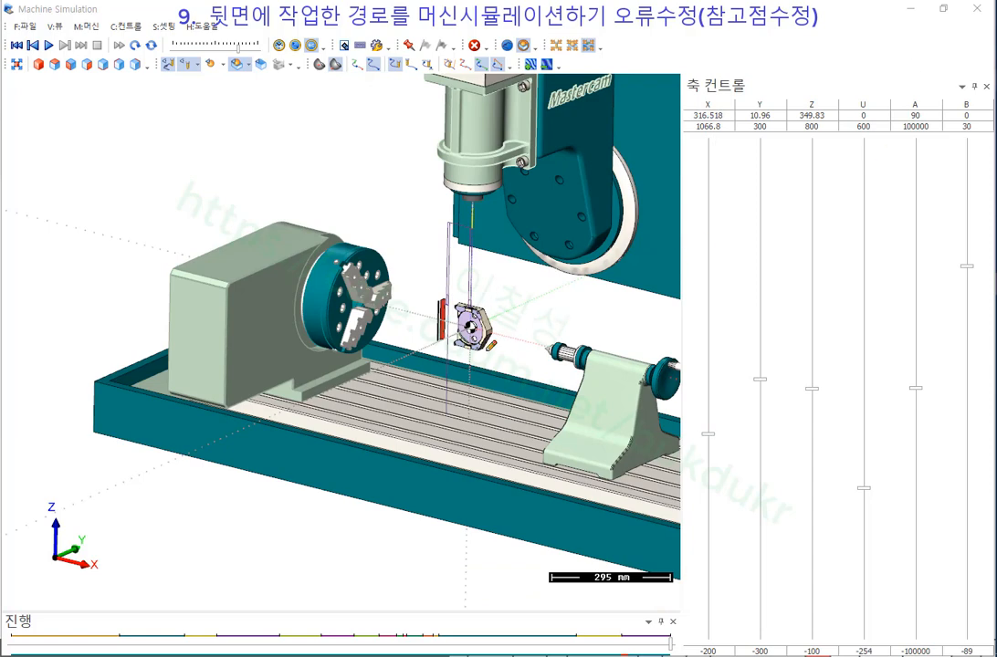
Sketch red marks of the tool's travel around the part, then clear all annotations.
{"action": "left_click_drag", "start_coordinate": [487, 351], "coordinate": [467, 345]}
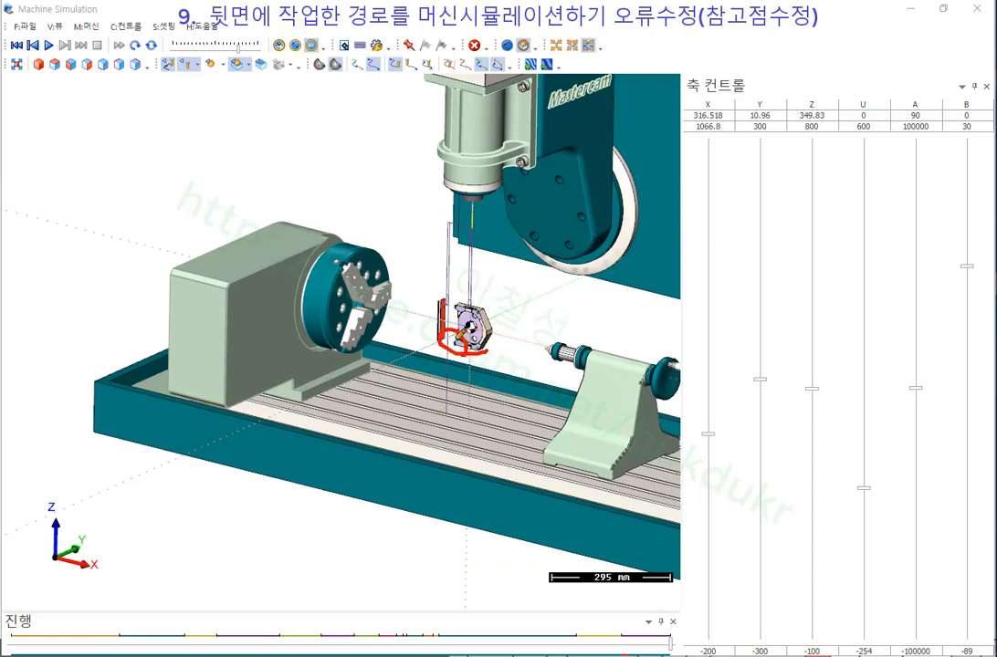
{"action": "mouse_move", "coordinate": [465, 319]}
{"action": "left_mouse_down"}
{"action": "mouse_move", "coordinate": [462, 188]}
{"action": "mouse_move", "coordinate": [486, 190]}
{"action": "left_mouse_up"}
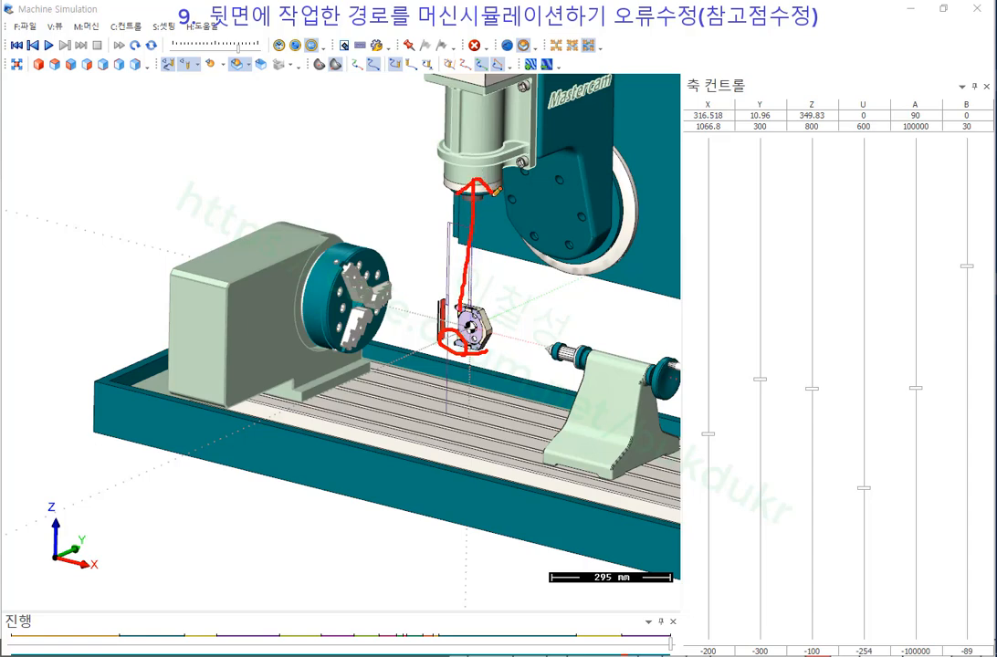
{"action": "mouse_move", "coordinate": [449, 392]}
{"action": "left_mouse_down"}
{"action": "mouse_move", "coordinate": [421, 343]}
{"action": "mouse_move", "coordinate": [486, 291]}
{"action": "mouse_move", "coordinate": [526, 340]}
{"action": "left_mouse_up"}
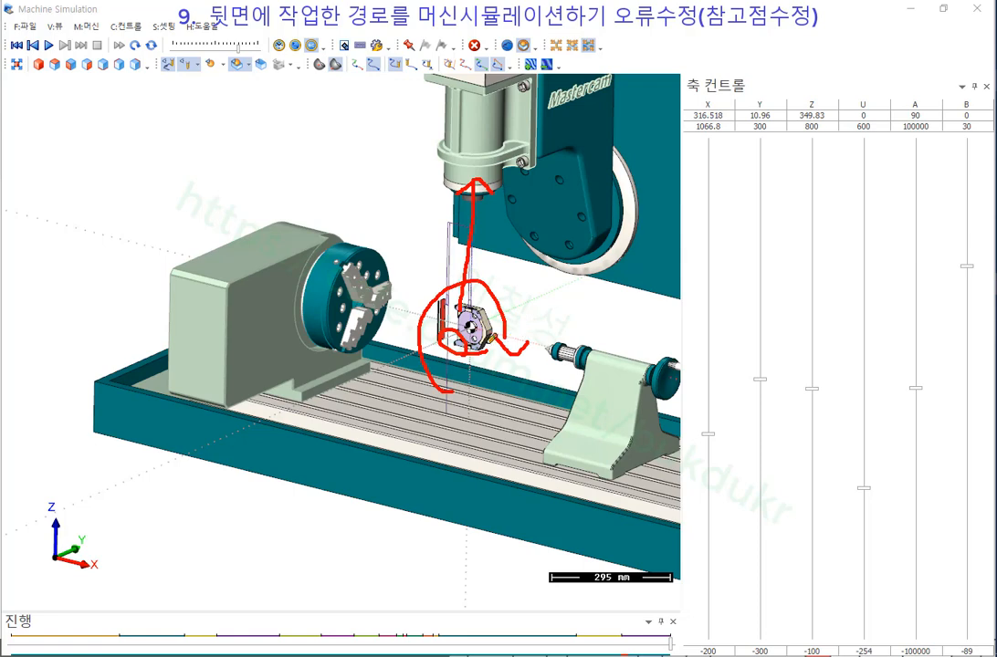
{"action": "left_click_drag", "start_coordinate": [451, 351], "coordinate": [448, 417]}
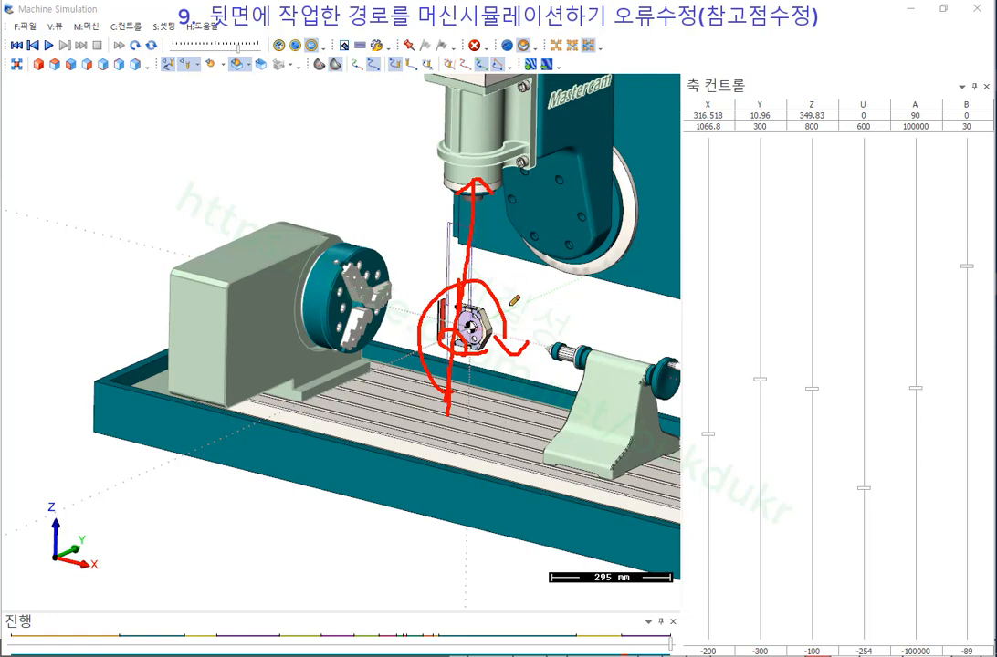
{"action": "right_click", "coordinate": [537, 276]}
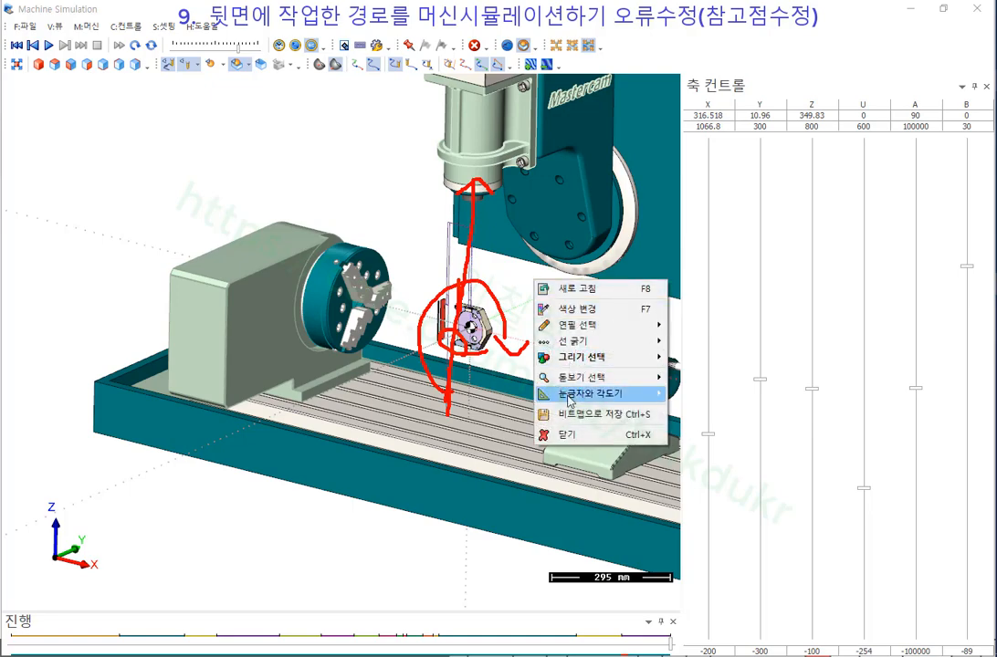
{"action": "left_click", "coordinate": [563, 434]}
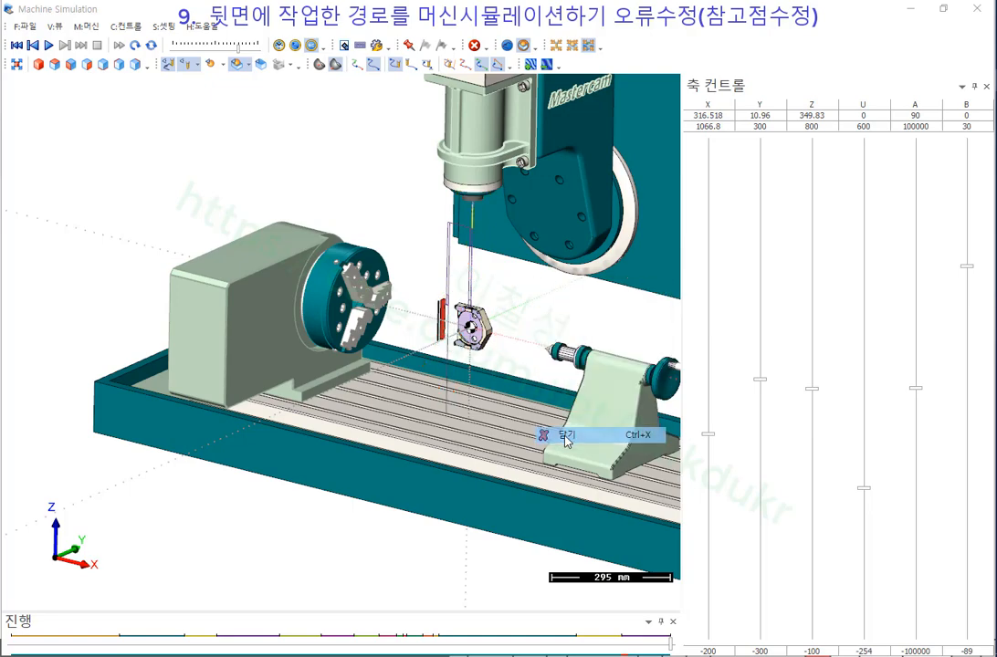
Return to Mastercam and display front pocket operation 15's toolpath.
{"action": "left_click", "coordinate": [911, 11]}
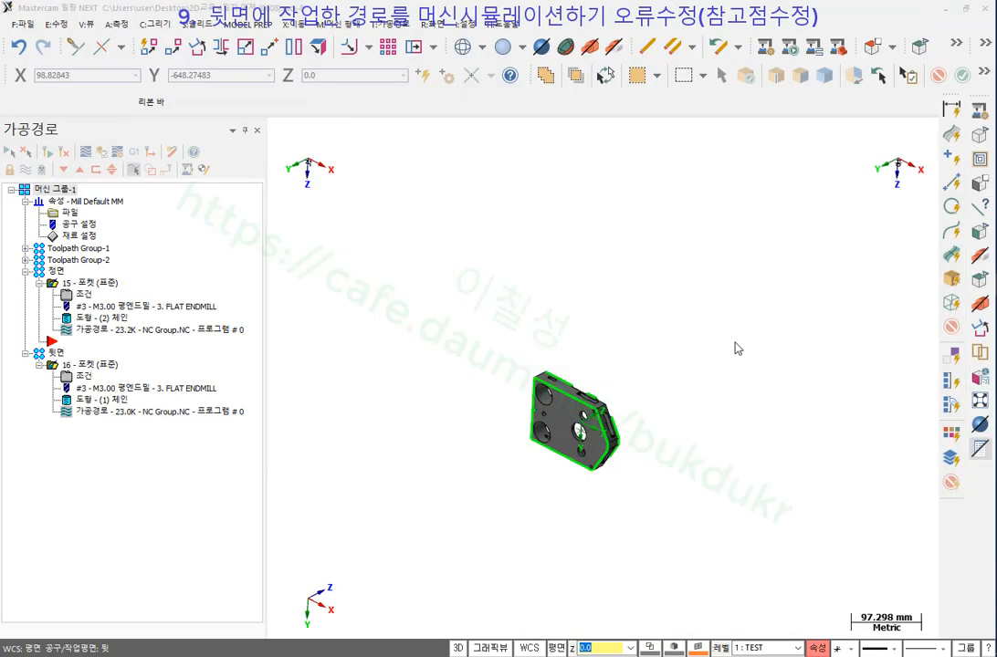
{"action": "scroll", "coordinate": [106, 335], "scroll_direction": "up", "scroll_amount": 2}
{"action": "left_click", "coordinate": [82, 286]}
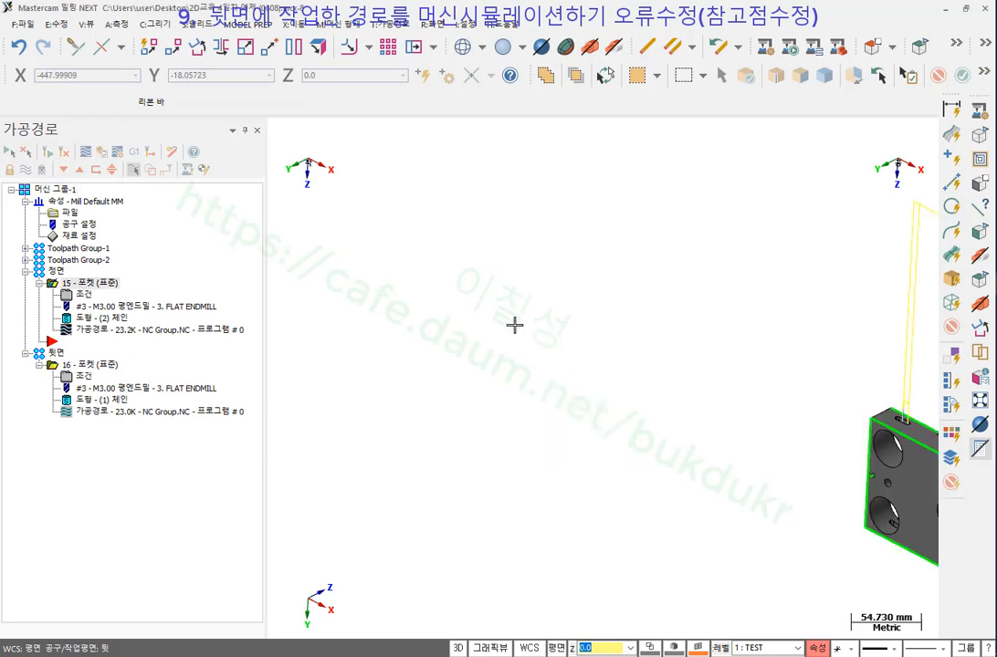
{"action": "scroll", "coordinate": [514, 325], "scroll_direction": "down", "scroll_amount": 1}
{"action": "scroll", "coordinate": [511, 325], "scroll_direction": "down", "scroll_amount": 2}
{"action": "scroll", "coordinate": [824, 229], "scroll_direction": "up", "scroll_amount": 1}
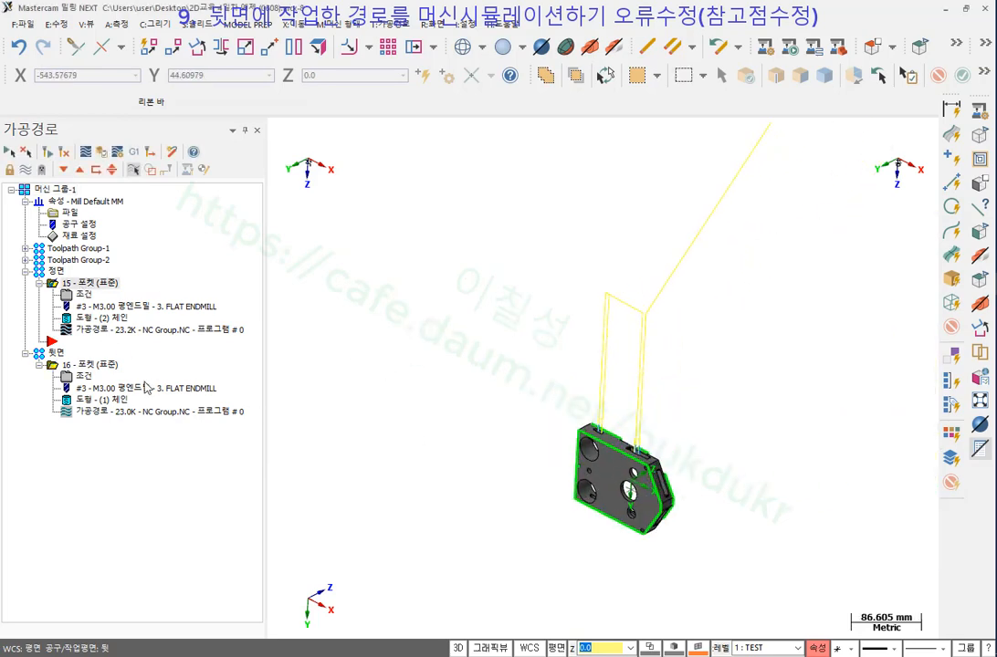
Display back pocket operation 16's toolpath and rotate the part toward a flat view.
{"action": "left_click", "coordinate": [90, 364]}
{"action": "scroll", "coordinate": [527, 261], "scroll_direction": "down", "scroll_amount": 2}
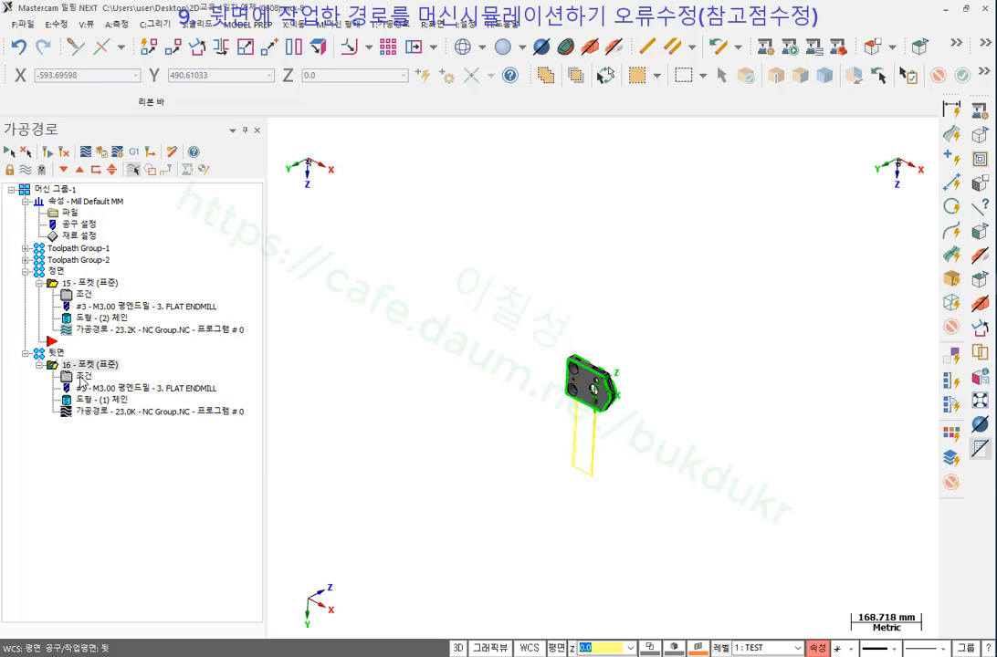
{"action": "scroll", "coordinate": [684, 277], "scroll_direction": "down", "scroll_amount": 1}
{"action": "scroll", "coordinate": [641, 411], "scroll_direction": "up", "scroll_amount": 4}
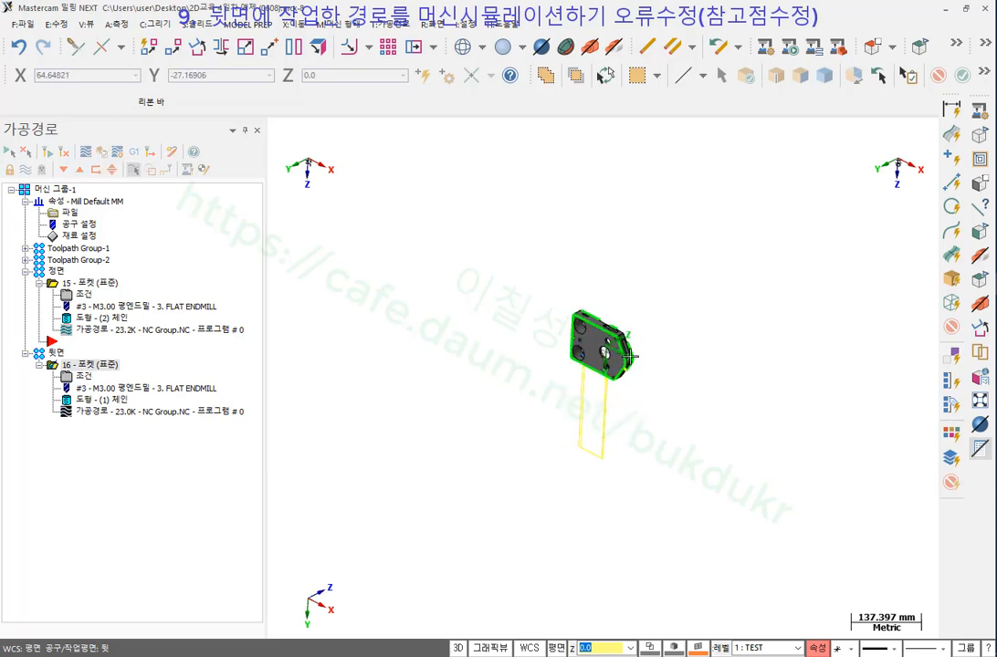
{"action": "middle_click_drag", "start_coordinate": [652, 292], "coordinate": [421, 484]}
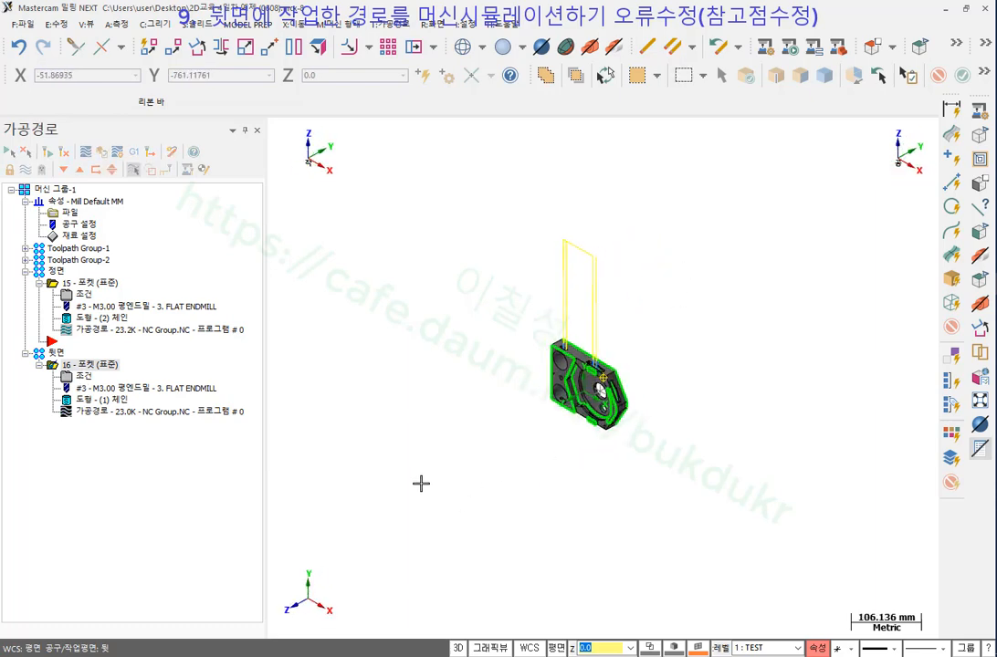
Compare operations 15 and 16's toolpaths again, then open operation 16's parameters.
{"action": "left_click", "coordinate": [68, 284]}
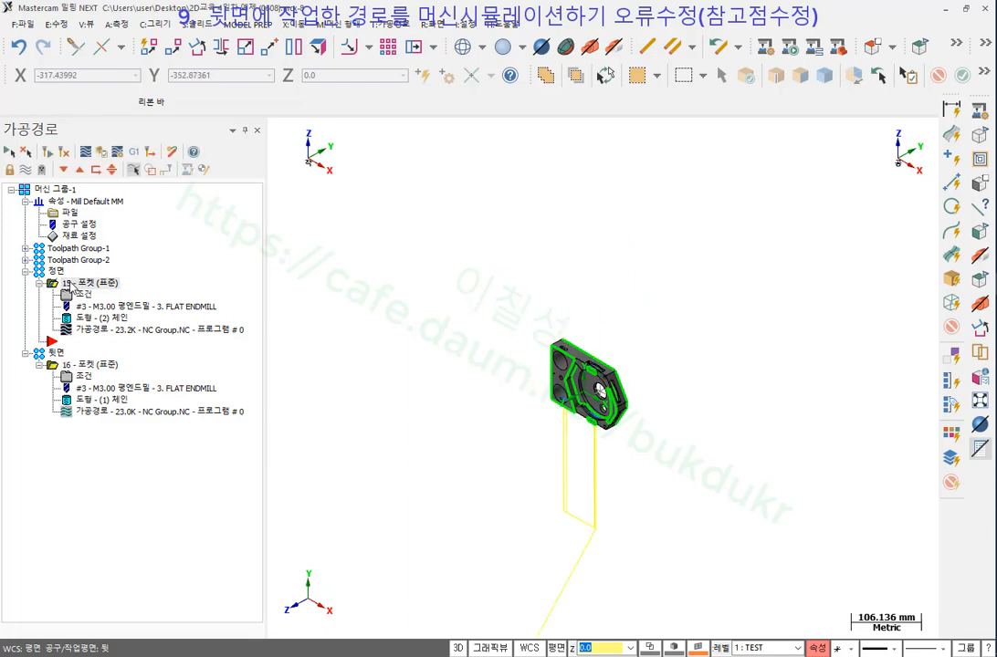
{"action": "left_click", "coordinate": [91, 365]}
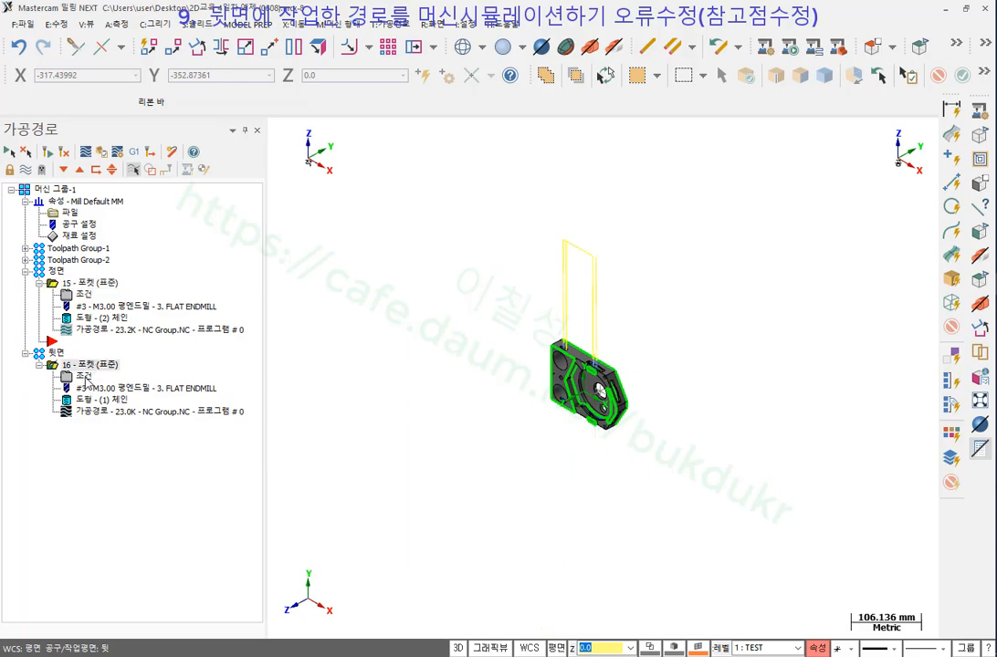
{"action": "left_click", "coordinate": [84, 377]}
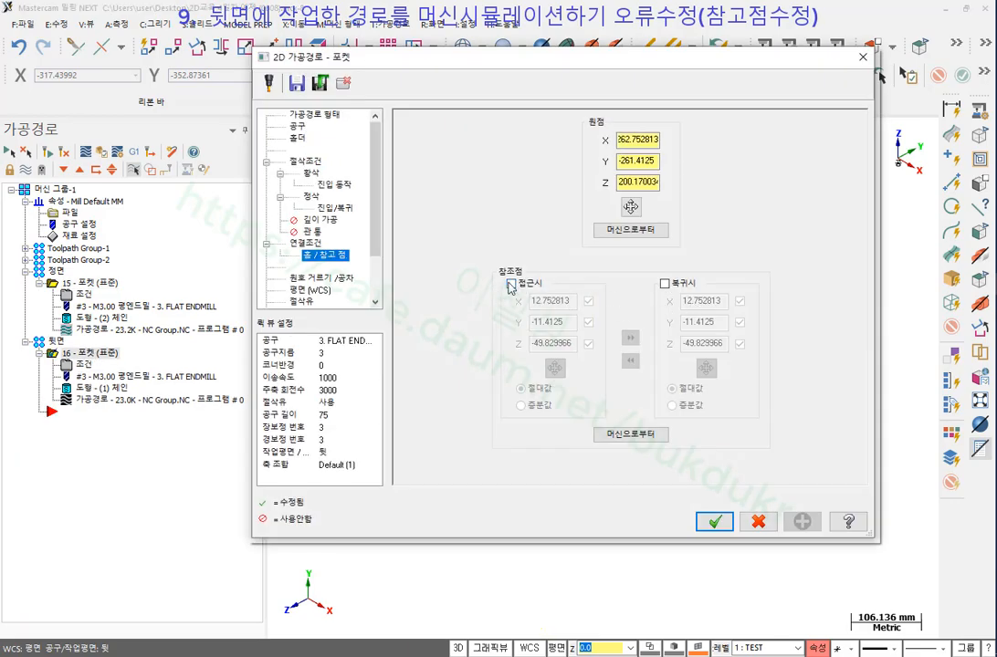
Turn on operation 16's approach reference point at Y -200 and Z 200.
{"action": "left_click", "coordinate": [510, 283]}
{"action": "double_click", "coordinate": [568, 322]}
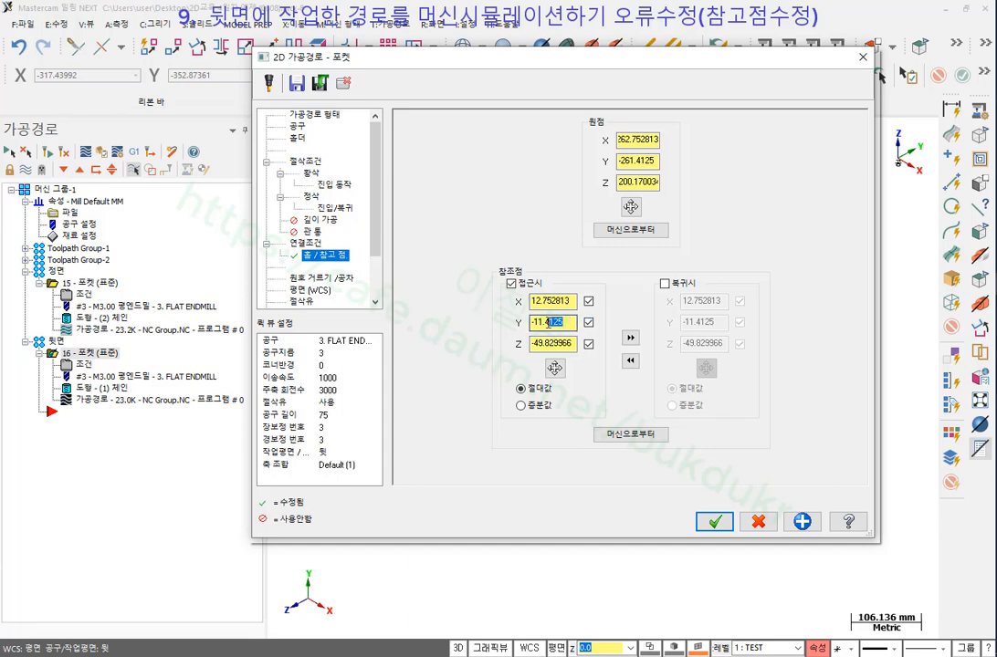
{"action": "key", "text": "BackSpace"}
{"action": "type", "text": "-200"}
{"action": "key", "text": "Tab"}
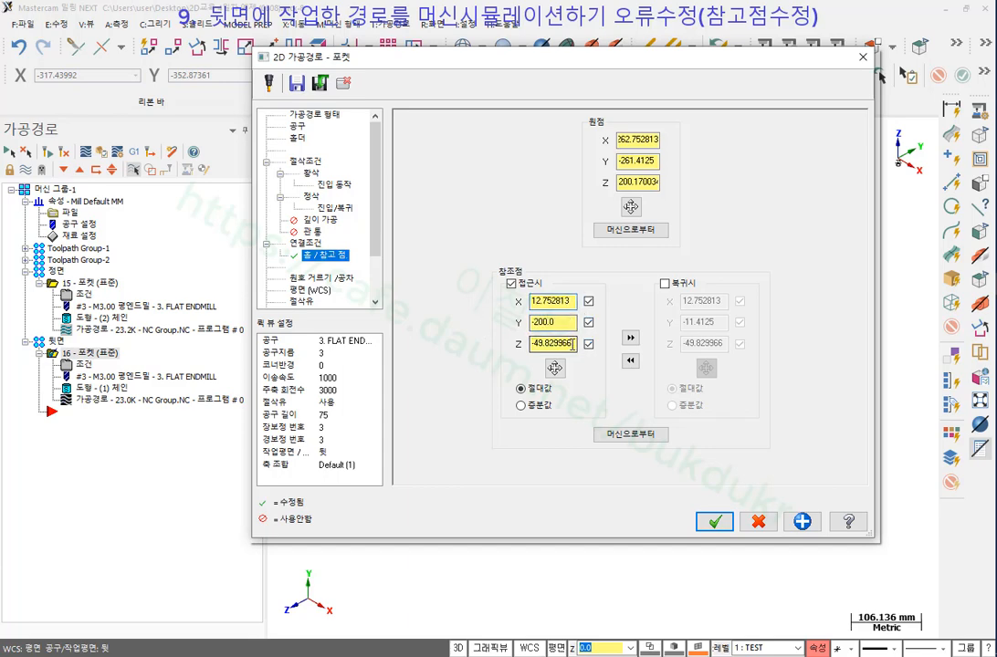
{"action": "type", "text": "200"}
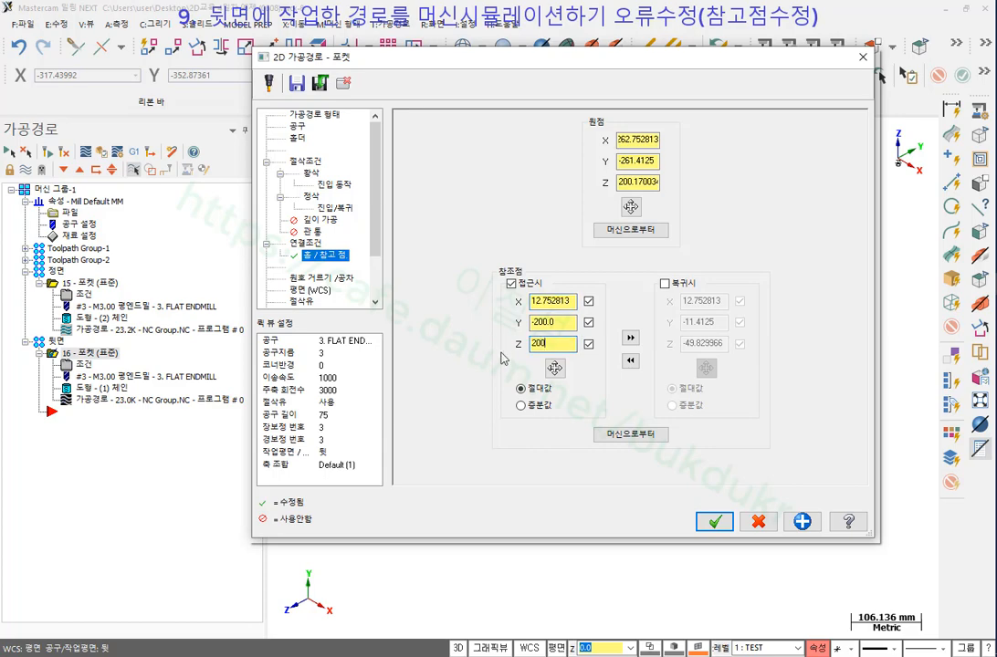
{"action": "left_click", "coordinate": [527, 405]}
{"action": "left_click", "coordinate": [715, 522]}
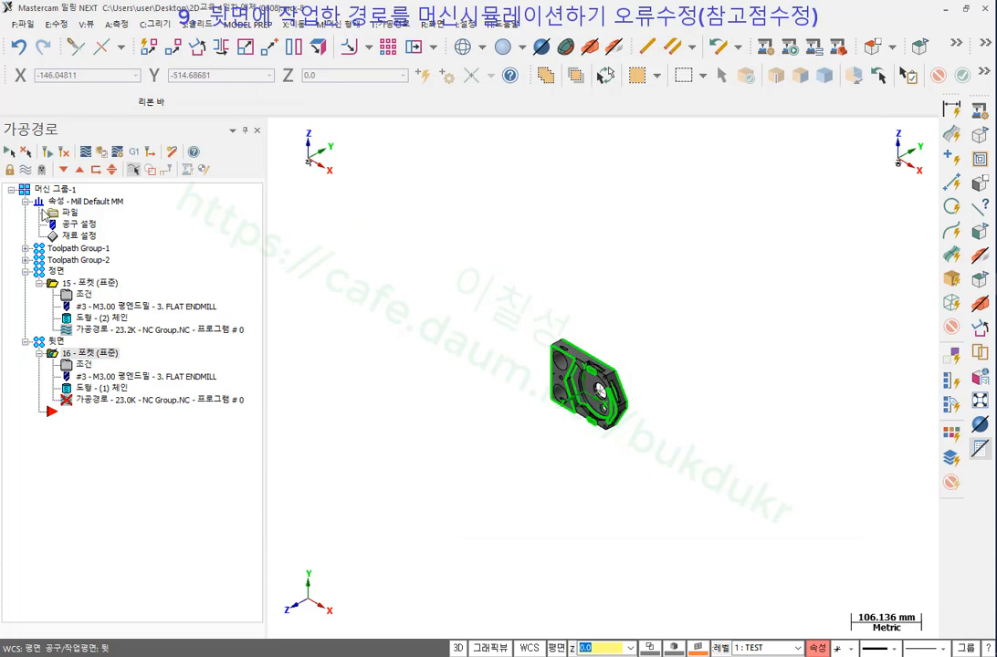
Regenerate operation 16's toolpath and orbit the part edge-on.
{"action": "left_click", "coordinate": [48, 152]}
{"action": "scroll", "coordinate": [541, 387], "scroll_direction": "down", "scroll_amount": 3}
{"action": "scroll", "coordinate": [585, 303], "scroll_direction": "up", "scroll_amount": 2}
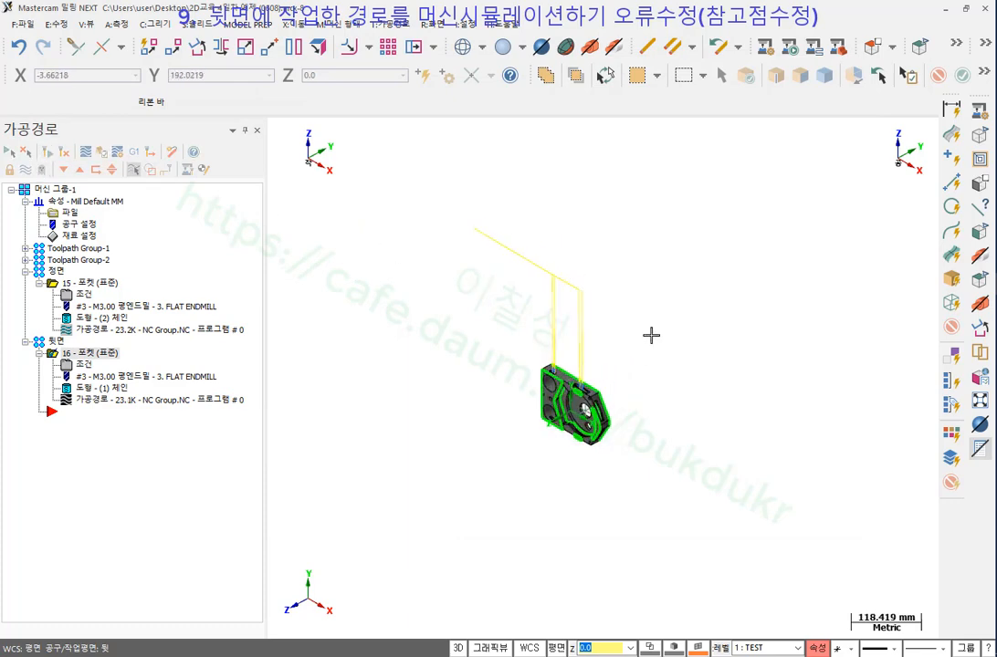
{"action": "middle_click_drag", "start_coordinate": [651, 335], "coordinate": [574, 320]}
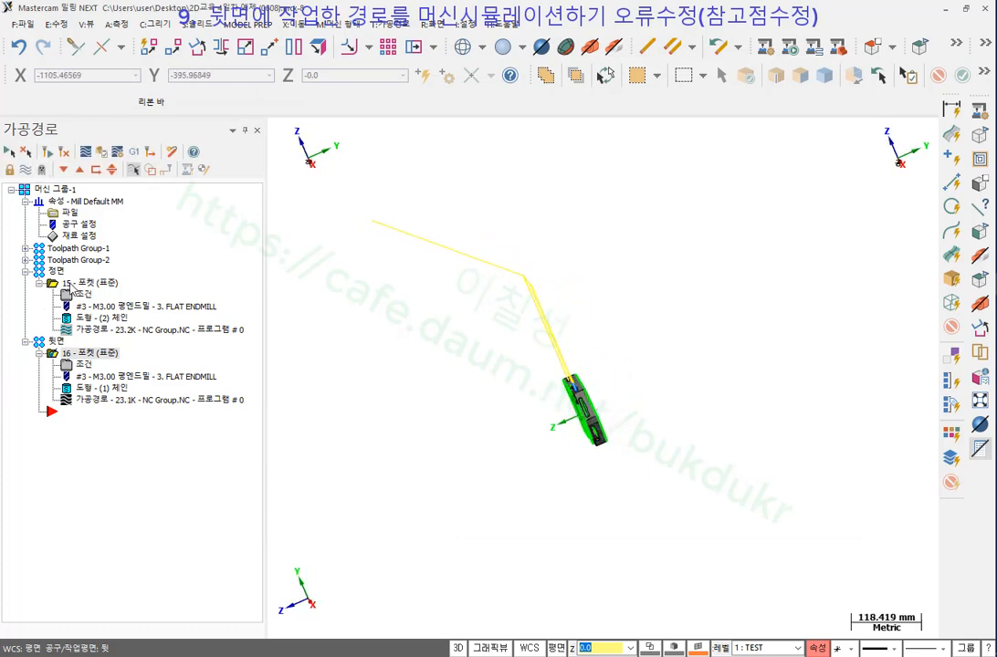
Show operation 15's toolpath for comparison with the part rotated face-on.
{"action": "left_click", "coordinate": [73, 284]}
{"action": "scroll", "coordinate": [583, 280], "scroll_direction": "down", "scroll_amount": 1}
{"action": "middle_click_drag", "start_coordinate": [583, 280], "coordinate": [639, 283]}
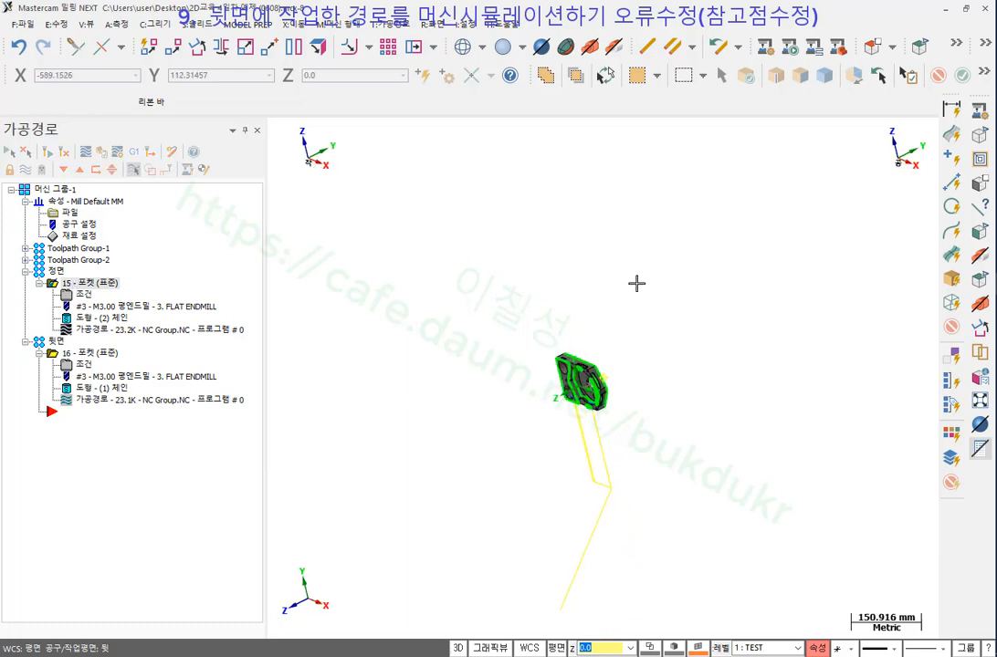
Simulate the whole machine group on 9_5XBOSTO_VMCHTBA and bring the simulation window forward.
{"action": "left_click", "coordinate": [55, 191]}
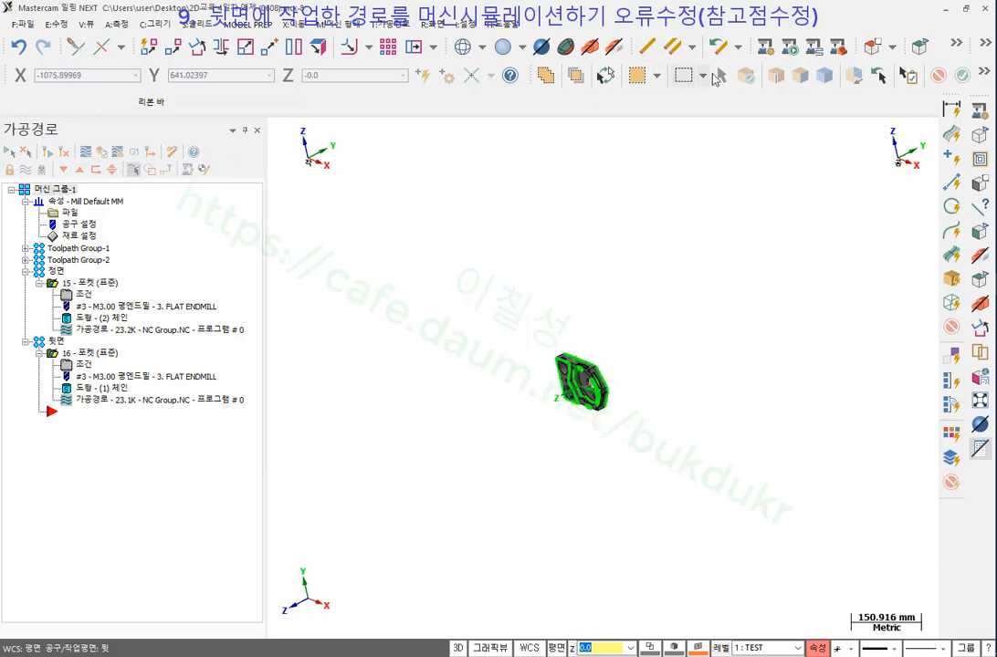
{"action": "left_click", "coordinate": [768, 46]}
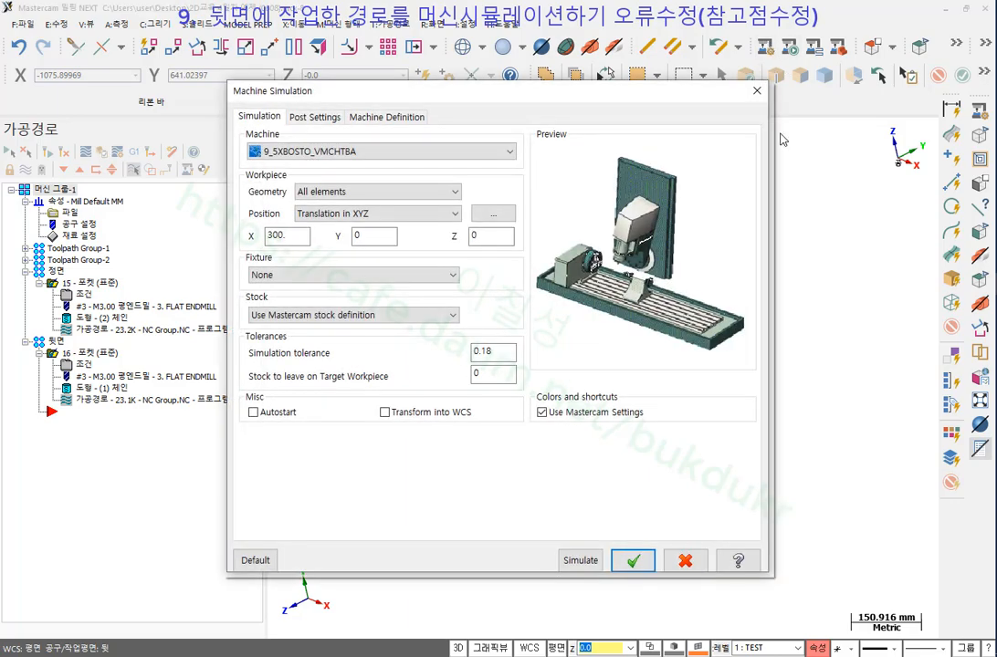
{"action": "left_click", "coordinate": [581, 560]}
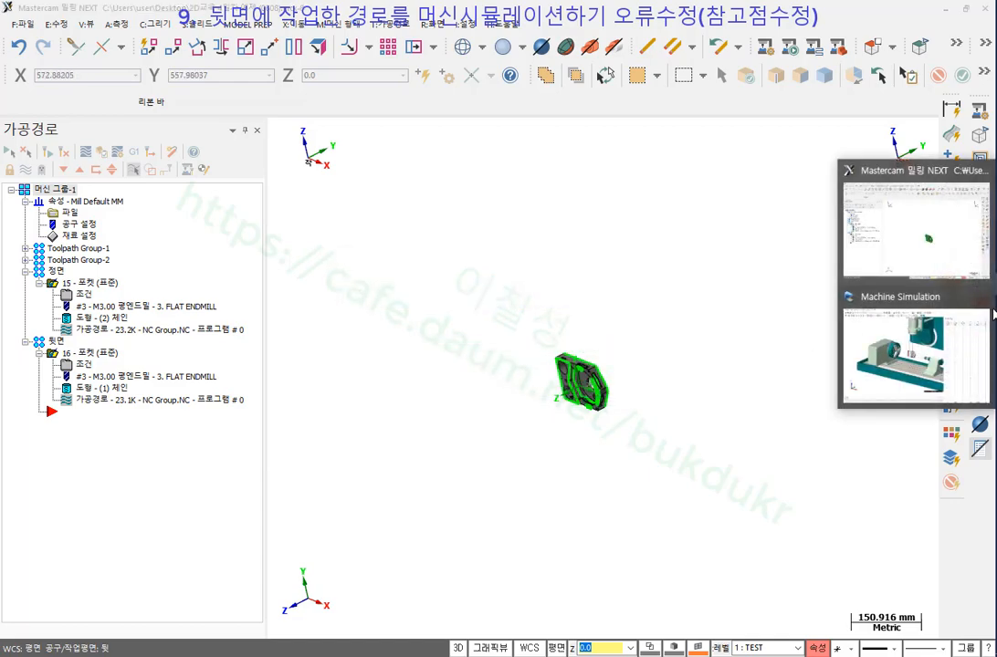
{"action": "left_click", "coordinate": [967, 372]}
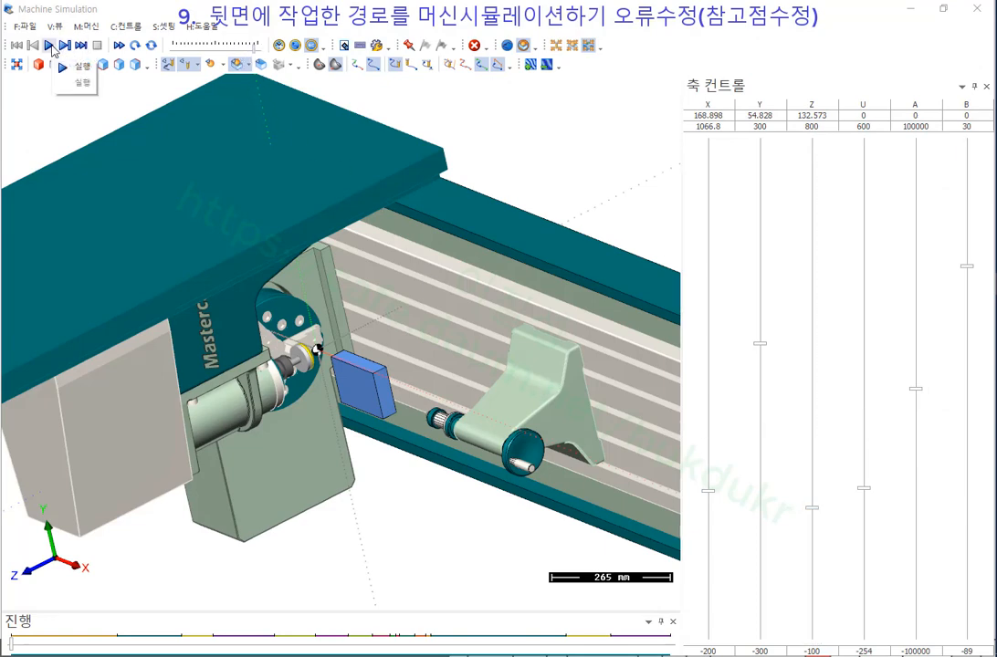
Run the simulation at fast speed while orbiting the machine view.
{"action": "left_click", "coordinate": [118, 47]}
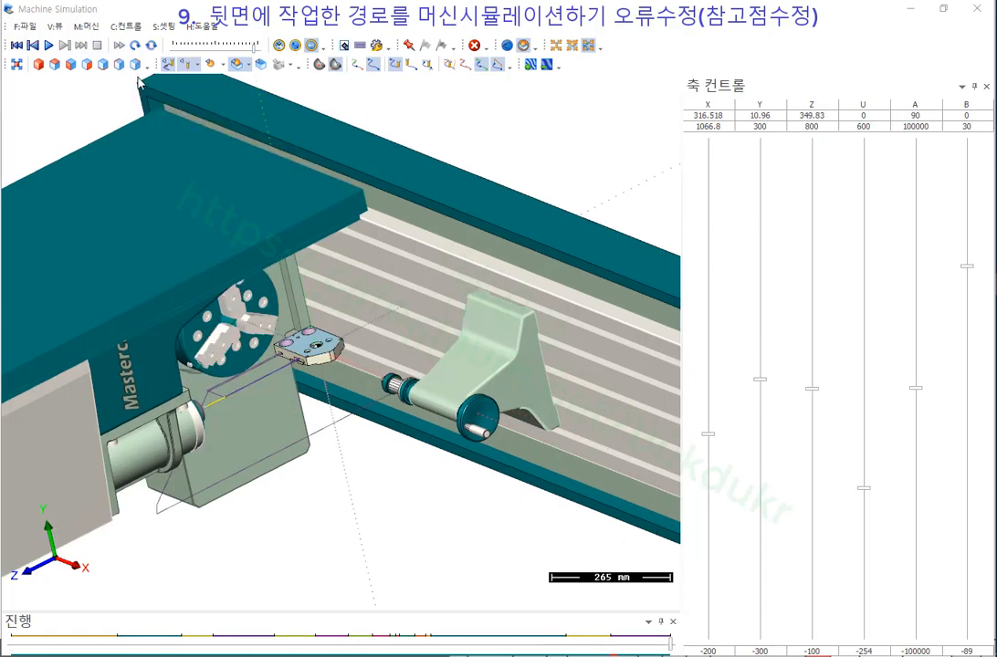
{"action": "scroll", "coordinate": [252, 392], "scroll_direction": "up", "scroll_amount": 4}
{"action": "middle_click_drag", "start_coordinate": [244, 336], "coordinate": [468, 256]}
{"action": "scroll", "coordinate": [407, 274], "scroll_direction": "up", "scroll_amount": 5}
{"action": "scroll", "coordinate": [465, 256], "scroll_direction": "down", "scroll_amount": 6}
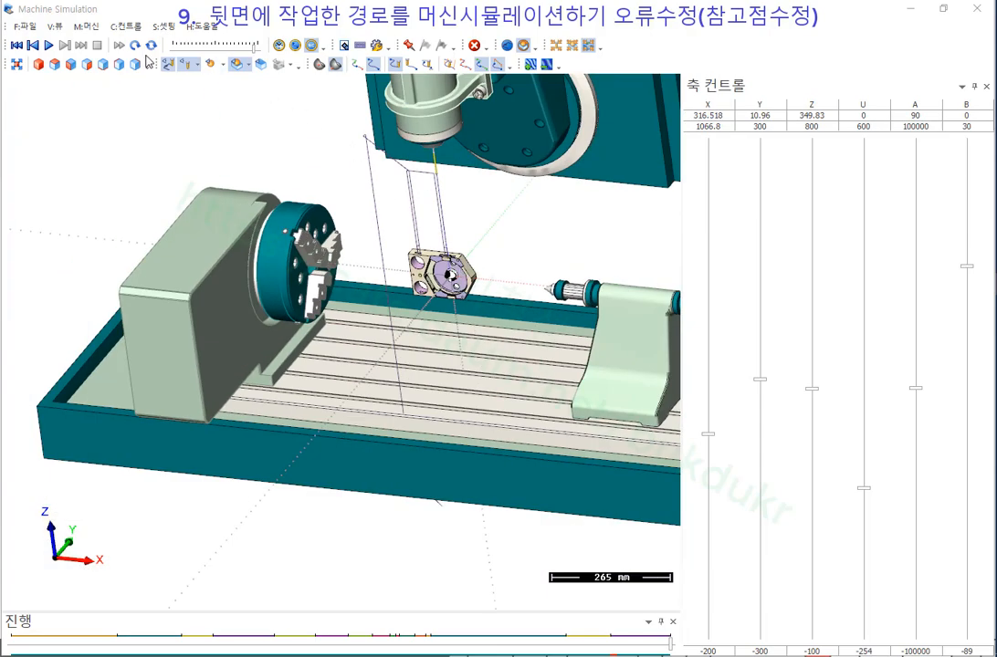
Reset the simulation to the raw stock and replay it from the start, viewing a new angle.
{"action": "left_click", "coordinate": [35, 45]}
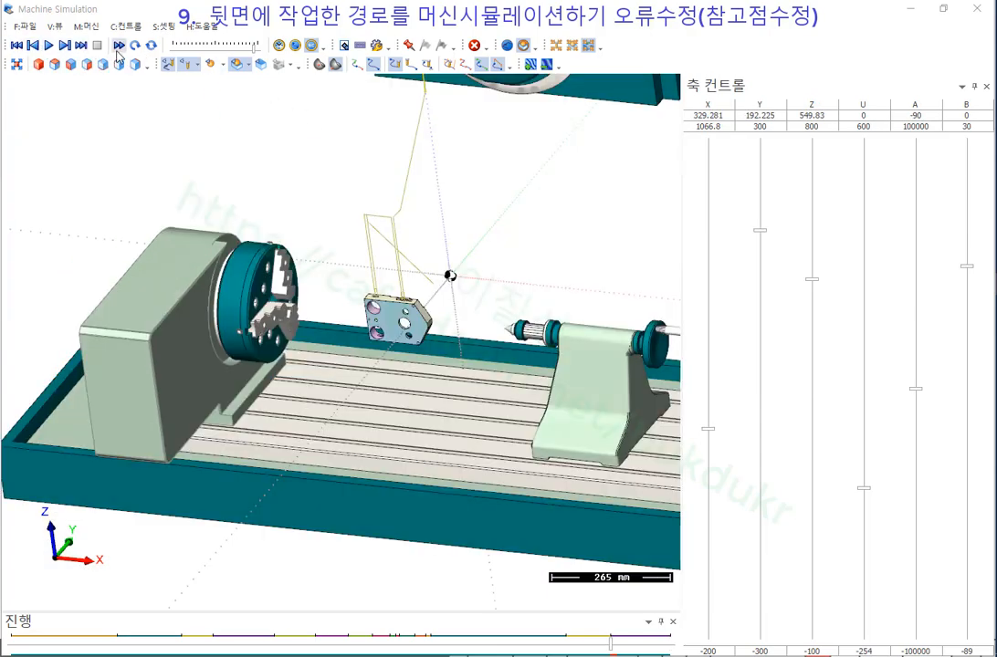
{"action": "left_click", "coordinate": [49, 45]}
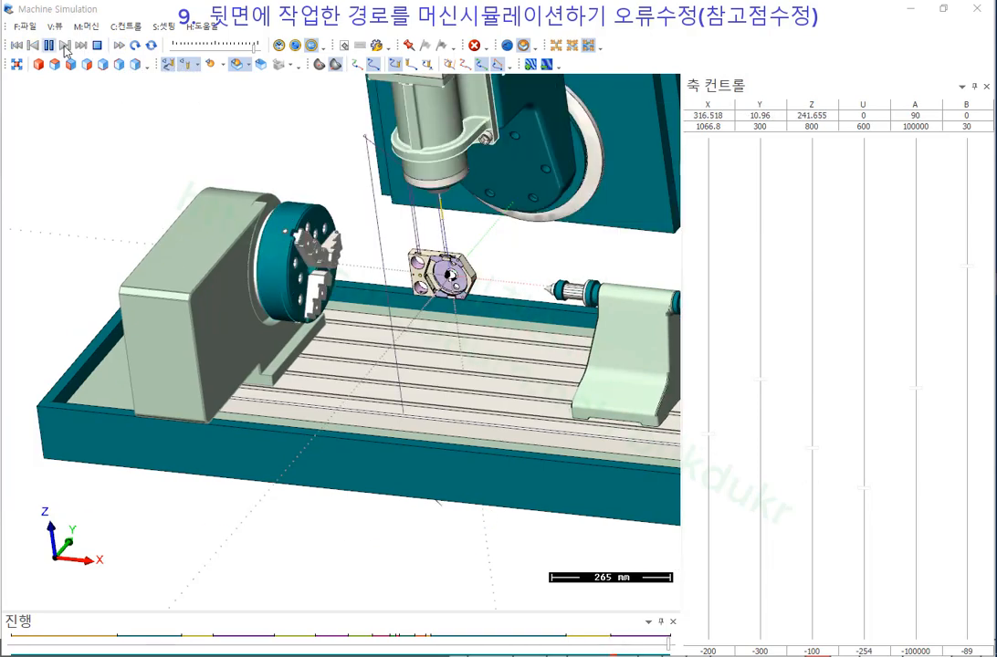
{"action": "scroll", "coordinate": [379, 195], "scroll_direction": "up", "scroll_amount": 4}
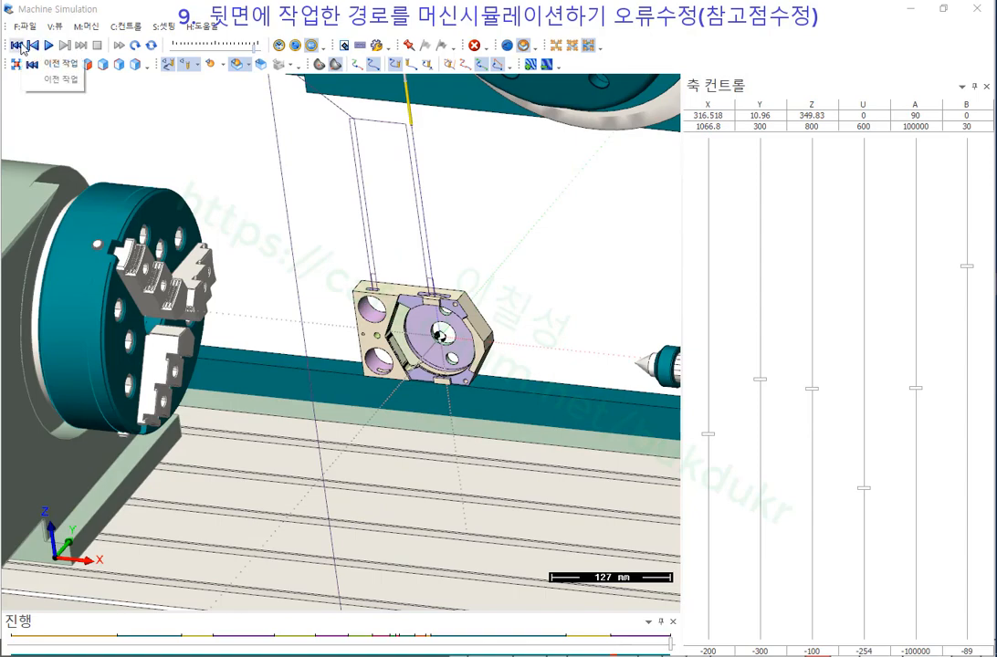
{"action": "left_click", "coordinate": [117, 44]}
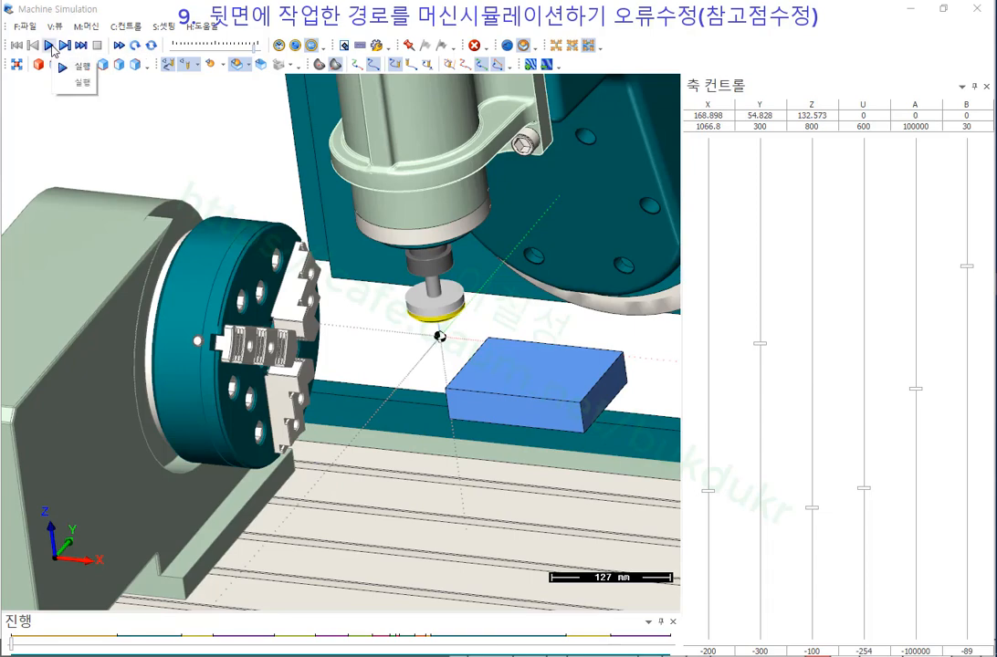
{"action": "left_click", "coordinate": [49, 44]}
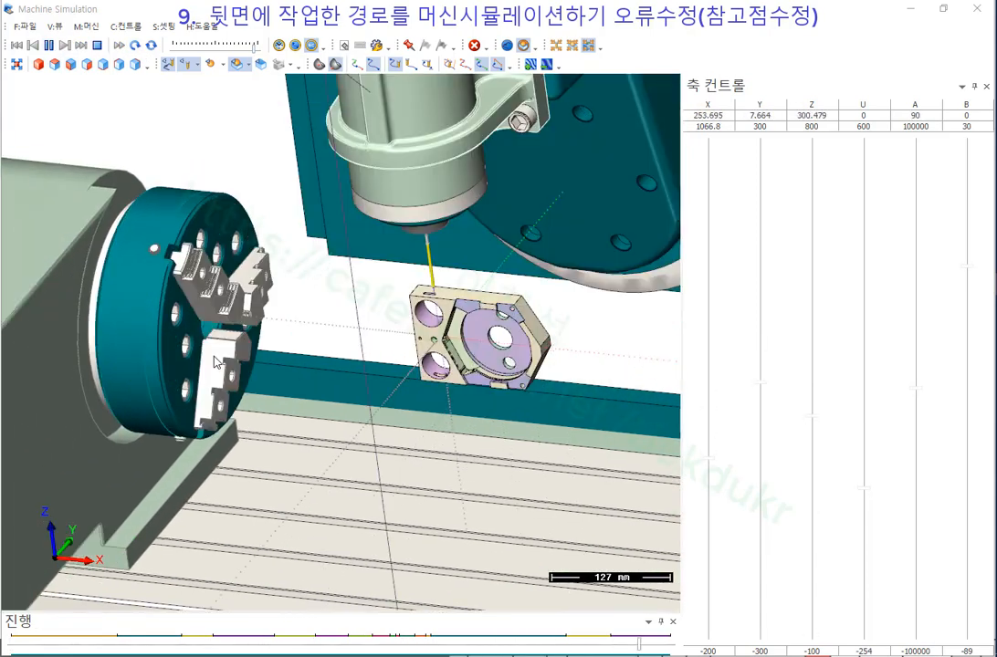
{"action": "scroll", "coordinate": [338, 357], "scroll_direction": "down", "scroll_amount": 2}
{"action": "middle_click_drag", "start_coordinate": [397, 324], "coordinate": [335, 357]}
{"action": "scroll", "coordinate": [327, 299], "scroll_direction": "down", "scroll_amount": 3}
{"action": "scroll", "coordinate": [363, 308], "scroll_direction": "up", "scroll_amount": 5}
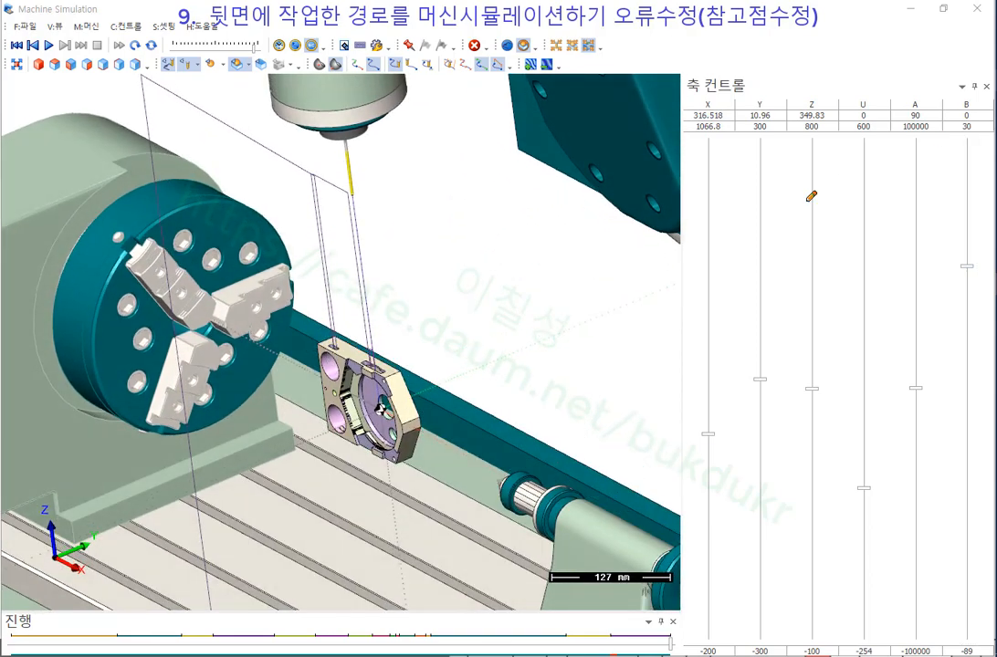
Annotate the workpiece and the tool's approach path in red, then clear the annotations.
{"action": "left_click_drag", "start_coordinate": [329, 327], "coordinate": [369, 326]}
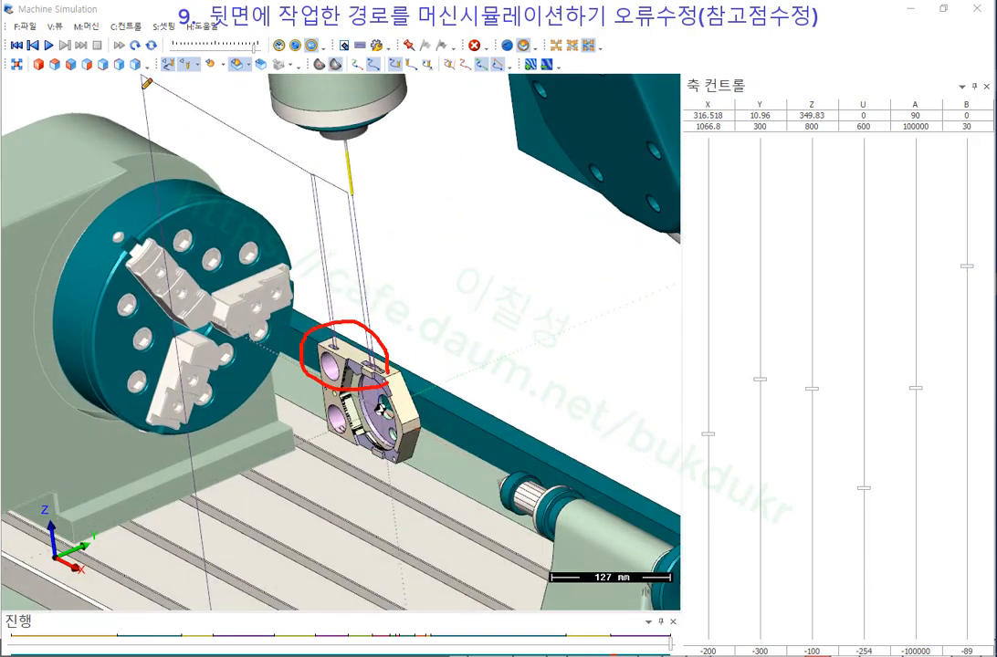
{"action": "mouse_move", "coordinate": [127, 70]}
{"action": "left_mouse_down"}
{"action": "mouse_move", "coordinate": [142, 87]}
{"action": "mouse_move", "coordinate": [129, 68]}
{"action": "left_mouse_up"}
{"action": "mouse_move", "coordinate": [377, 453]}
{"action": "left_mouse_down"}
{"action": "mouse_move", "coordinate": [369, 445]}
{"action": "mouse_move", "coordinate": [385, 481]}
{"action": "left_mouse_up"}
{"action": "mouse_move", "coordinate": [157, 83]}
{"action": "left_mouse_down"}
{"action": "mouse_move", "coordinate": [127, 79]}
{"action": "mouse_move", "coordinate": [135, 81]}
{"action": "left_mouse_up"}
{"action": "mouse_move", "coordinate": [350, 174]}
{"action": "left_mouse_down"}
{"action": "mouse_move", "coordinate": [363, 480]}
{"action": "mouse_move", "coordinate": [378, 407]}
{"action": "mouse_move", "coordinate": [373, 365]}
{"action": "mouse_move", "coordinate": [371, 548]}
{"action": "left_mouse_up"}
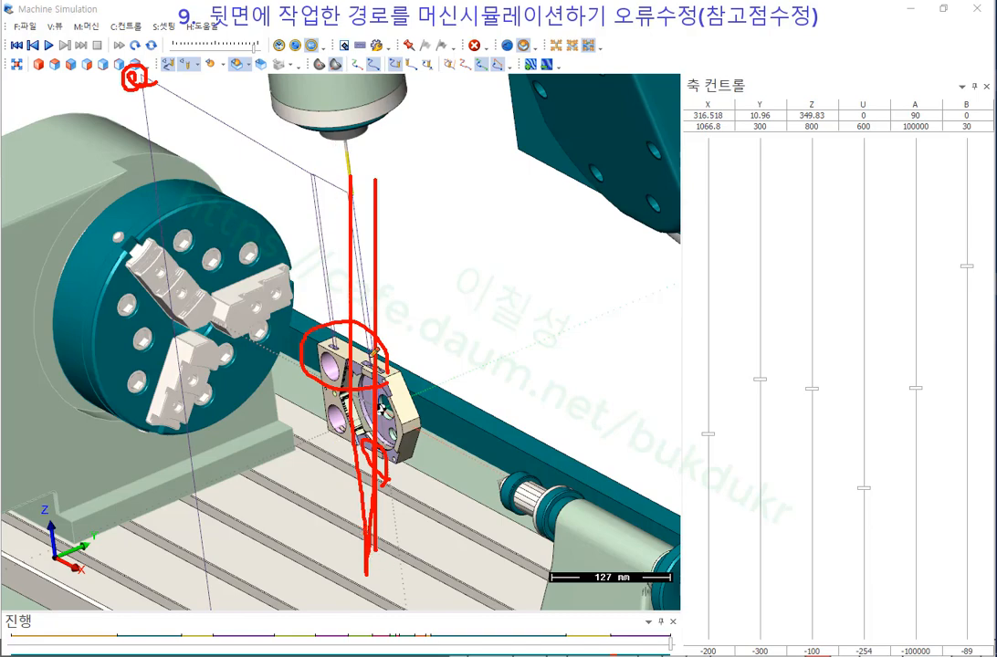
{"action": "right_click", "coordinate": [484, 241]}
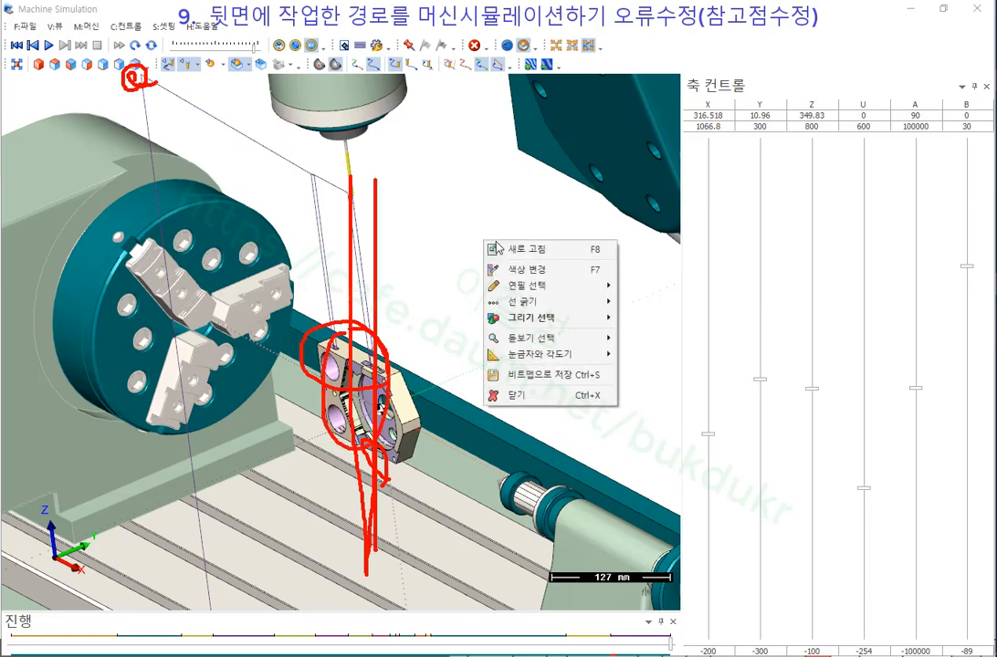
{"action": "left_click", "coordinate": [534, 397]}
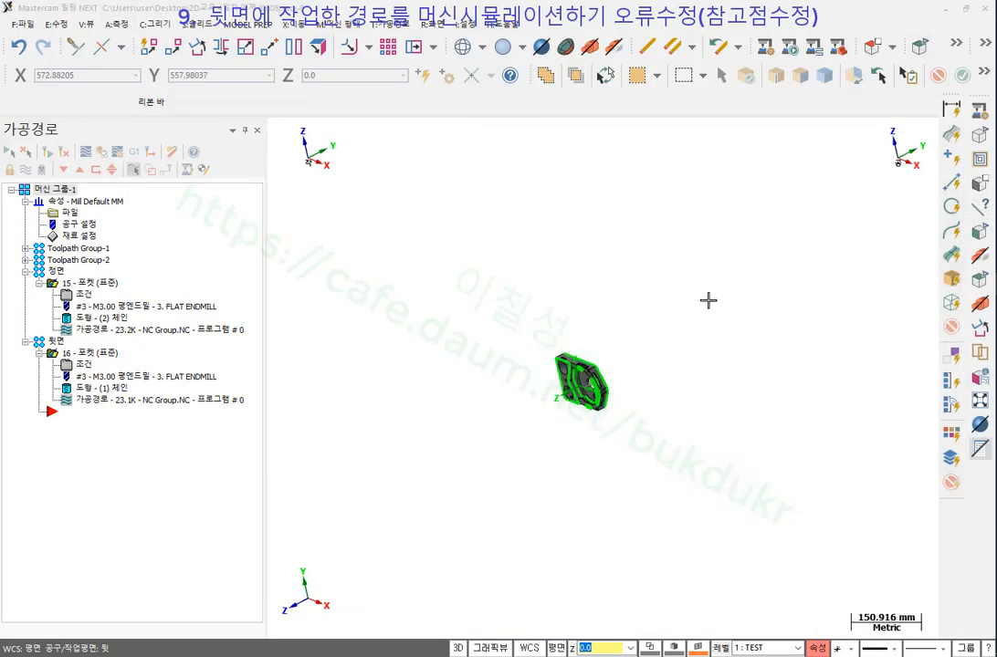
Show operation 15's toolpath with the part orbited to face the viewer.
{"action": "left_click", "coordinate": [66, 282]}
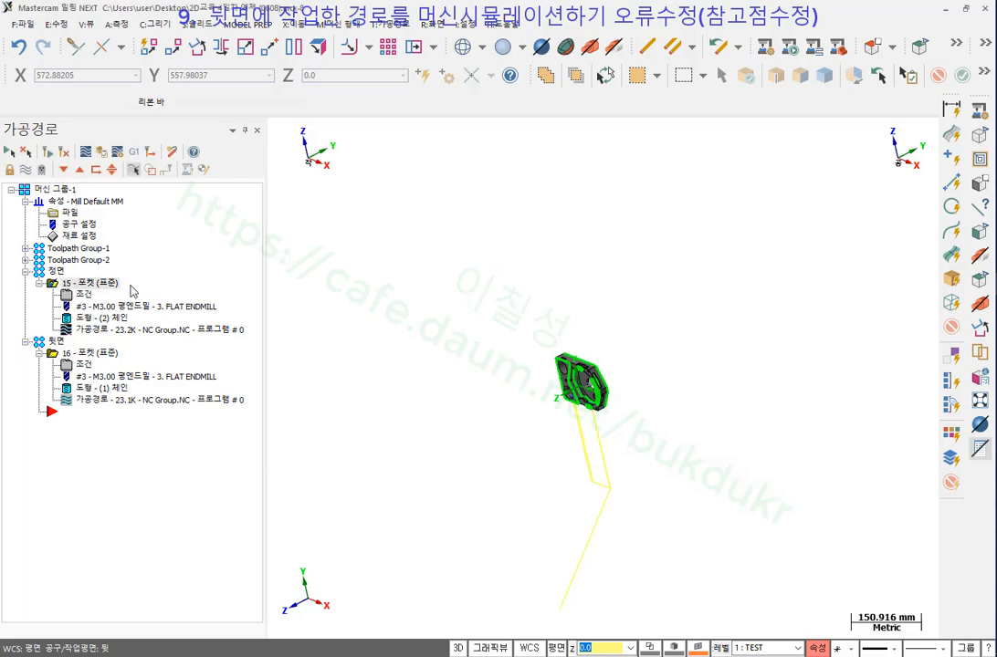
{"action": "scroll", "coordinate": [551, 376], "scroll_direction": "up", "scroll_amount": 6}
{"action": "middle_click_drag", "start_coordinate": [550, 376], "coordinate": [573, 145]}
{"action": "scroll", "coordinate": [573, 145], "scroll_direction": "down", "scroll_amount": 5}
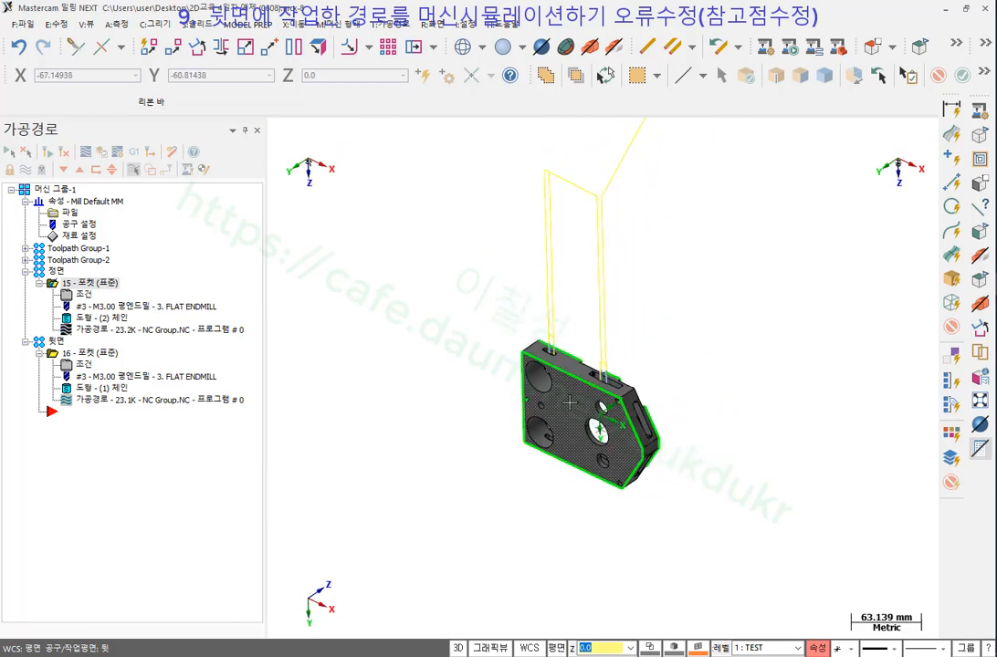
{"action": "scroll", "coordinate": [643, 252], "scroll_direction": "up", "scroll_amount": 1}
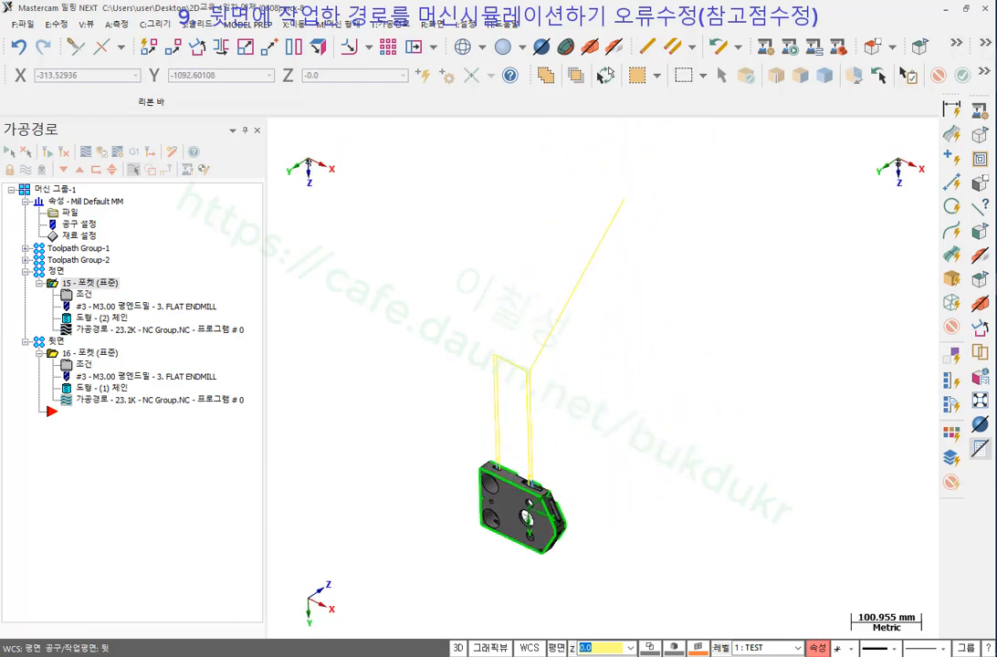
Trace operation 15's toolpath up to its top end with annotations, clear them, and open its parameters.
{"action": "left_click", "coordinate": [996, 58]}
{"action": "left_click_drag", "start_coordinate": [630, 198], "coordinate": [626, 200]}
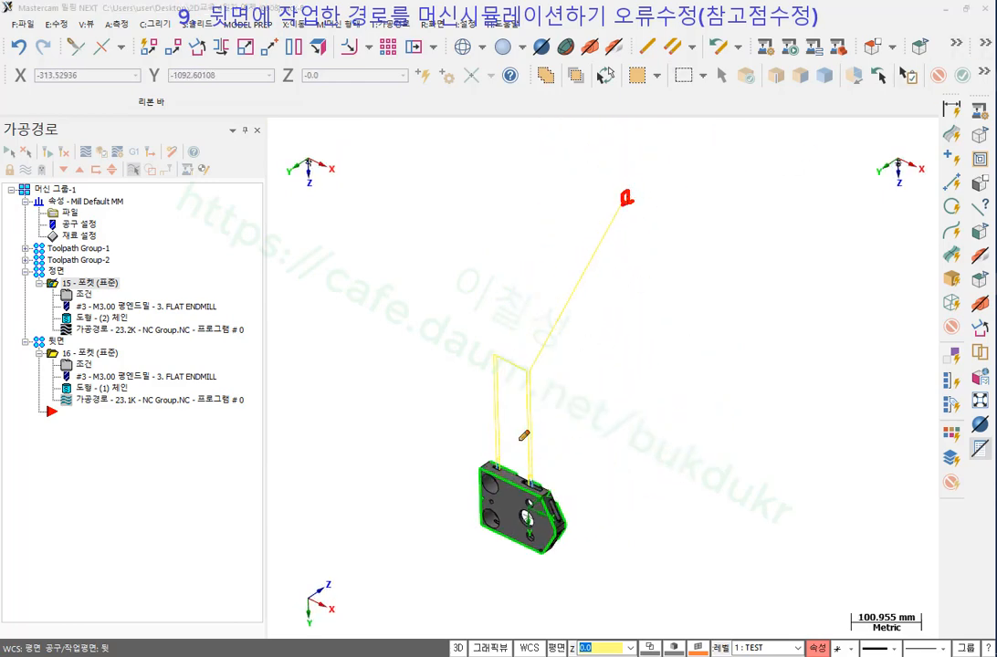
{"action": "mouse_move", "coordinate": [533, 477]}
{"action": "left_mouse_down"}
{"action": "mouse_move", "coordinate": [541, 345]}
{"action": "mouse_move", "coordinate": [640, 174]}
{"action": "mouse_move", "coordinate": [651, 208]}
{"action": "mouse_move", "coordinate": [652, 157]}
{"action": "mouse_move", "coordinate": [661, 224]}
{"action": "left_mouse_up"}
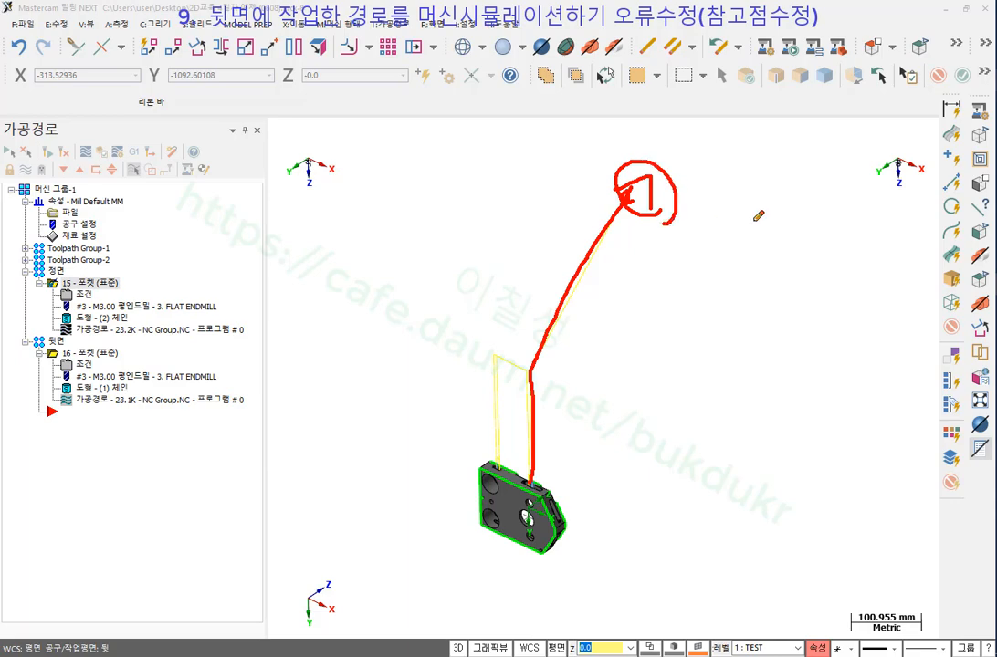
{"action": "right_click", "coordinate": [755, 220]}
{"action": "left_click", "coordinate": [788, 374]}
{"action": "left_click", "coordinate": [83, 294]}
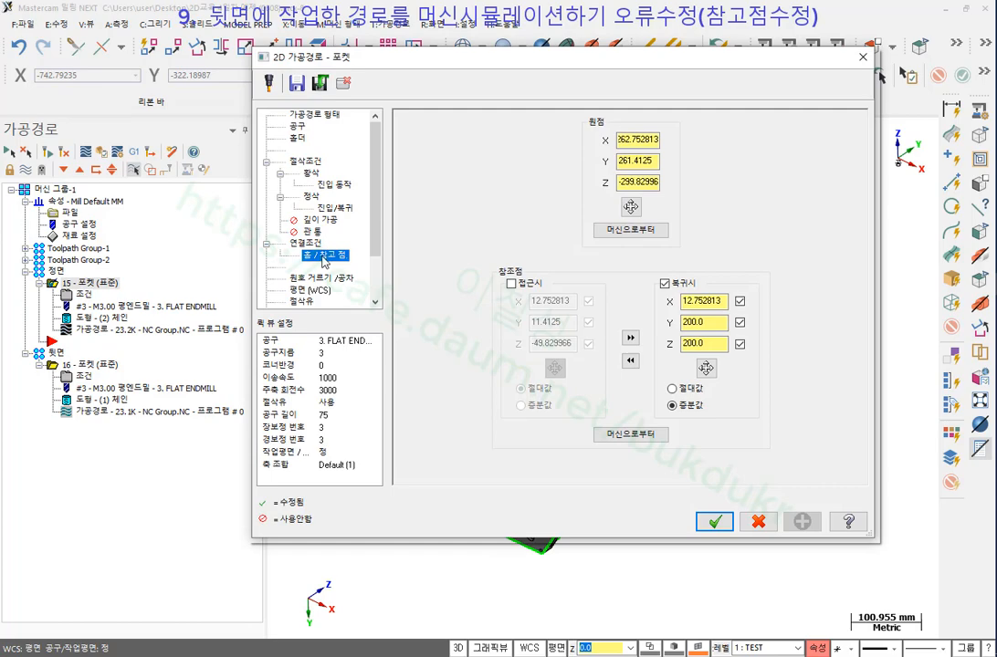
Go to operation 15's Home/Ref. Points page and circle the approach and retract options.
{"action": "left_click", "coordinate": [315, 247]}
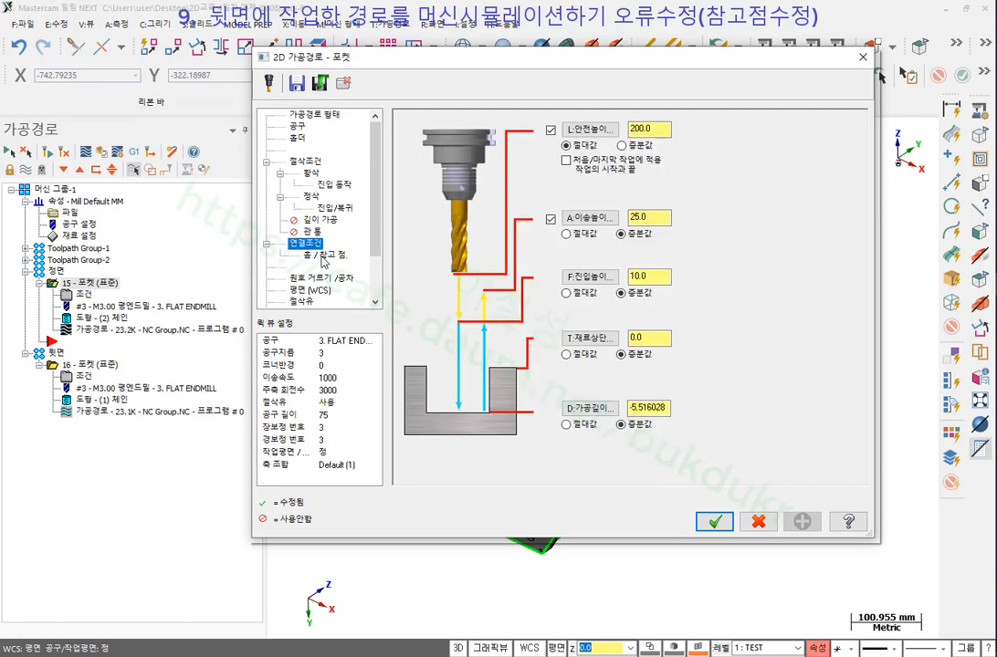
{"action": "left_click", "coordinate": [323, 255]}
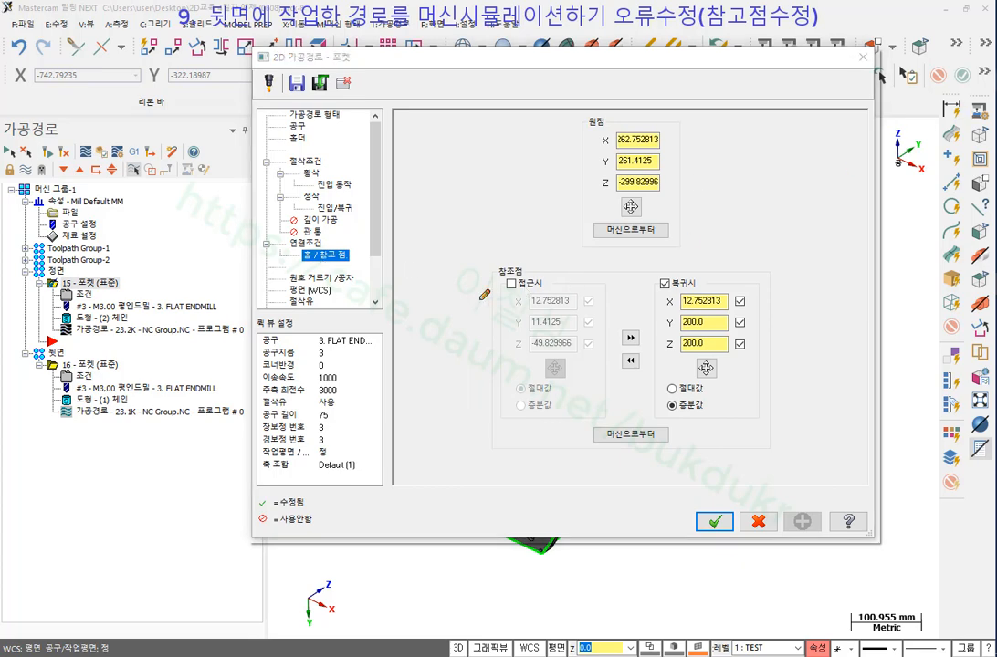
{"action": "mouse_move", "coordinate": [554, 316]}
{"action": "left_mouse_down"}
{"action": "mouse_move", "coordinate": [532, 244]}
{"action": "mouse_move", "coordinate": [525, 317]}
{"action": "left_mouse_up"}
{"action": "mouse_move", "coordinate": [703, 316]}
{"action": "left_mouse_down"}
{"action": "mouse_move", "coordinate": [647, 265]}
{"action": "mouse_move", "coordinate": [717, 295]}
{"action": "left_mouse_up"}
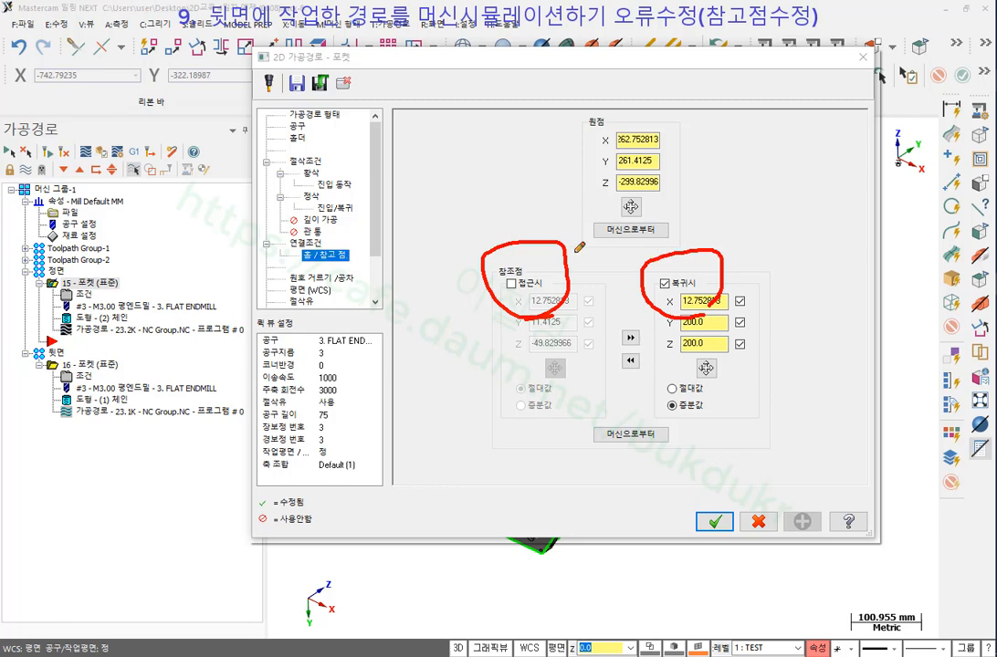
Mark operations 15 and 16 in the tree and the retract X, Y, Z values, then erase the marks.
{"action": "left_click_drag", "start_coordinate": [30, 330], "coordinate": [141, 334]}
{"action": "left_click_drag", "start_coordinate": [12, 372], "coordinate": [135, 382]}
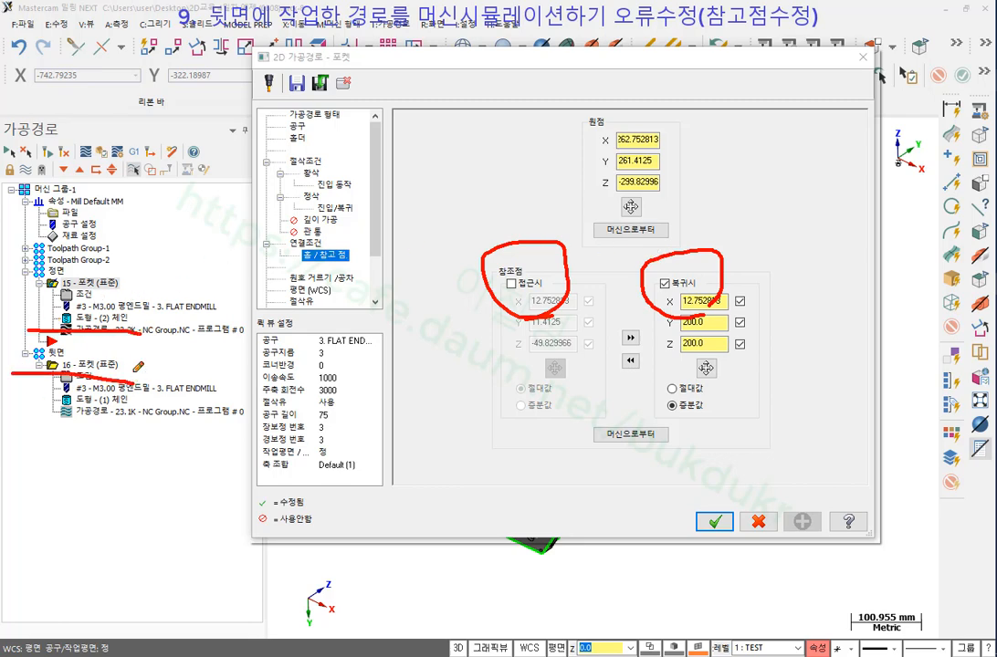
{"action": "mouse_move", "coordinate": [202, 306]}
{"action": "left_mouse_down"}
{"action": "mouse_move", "coordinate": [127, 343]}
{"action": "mouse_move", "coordinate": [187, 368]}
{"action": "left_mouse_up"}
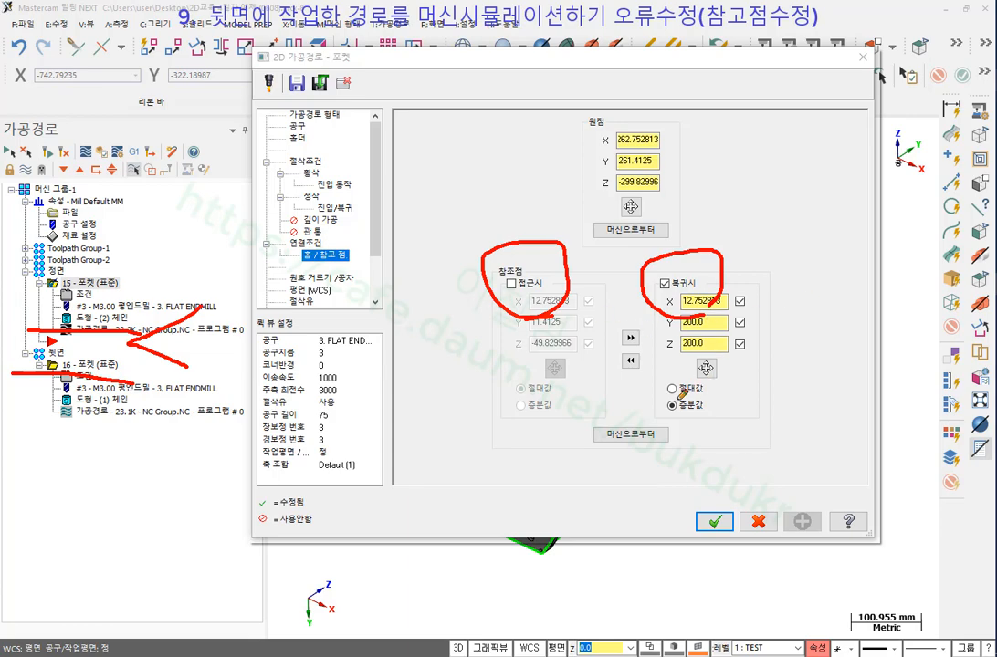
{"action": "mouse_move", "coordinate": [677, 391]}
{"action": "left_mouse_down"}
{"action": "mouse_move", "coordinate": [645, 245]}
{"action": "mouse_move", "coordinate": [776, 392]}
{"action": "mouse_move", "coordinate": [661, 399]}
{"action": "left_mouse_up"}
{"action": "right_click", "coordinate": [707, 229]}
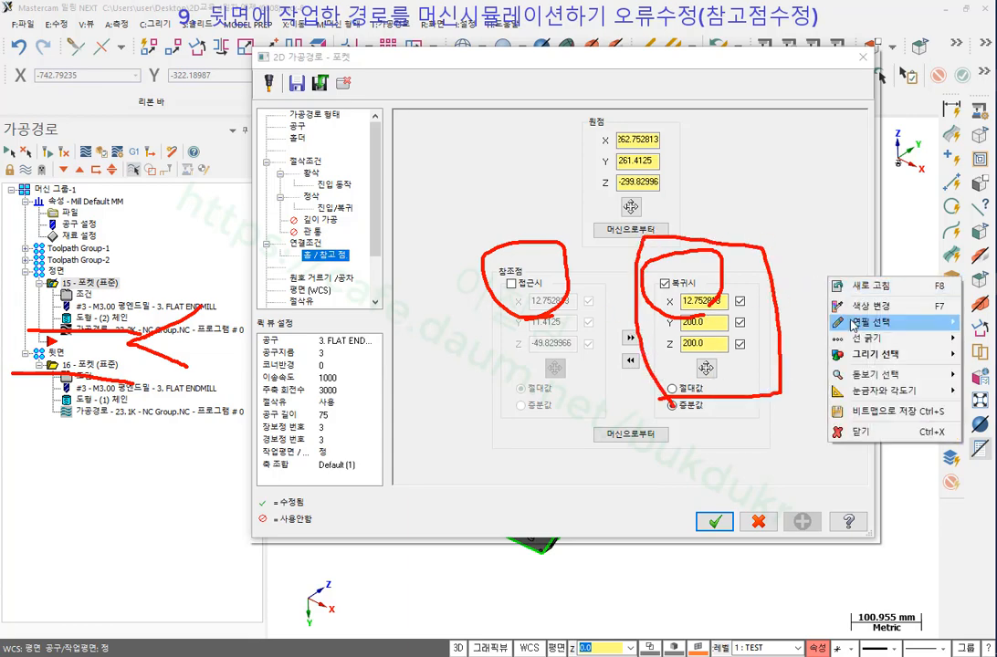
{"action": "left_click", "coordinate": [764, 371]}
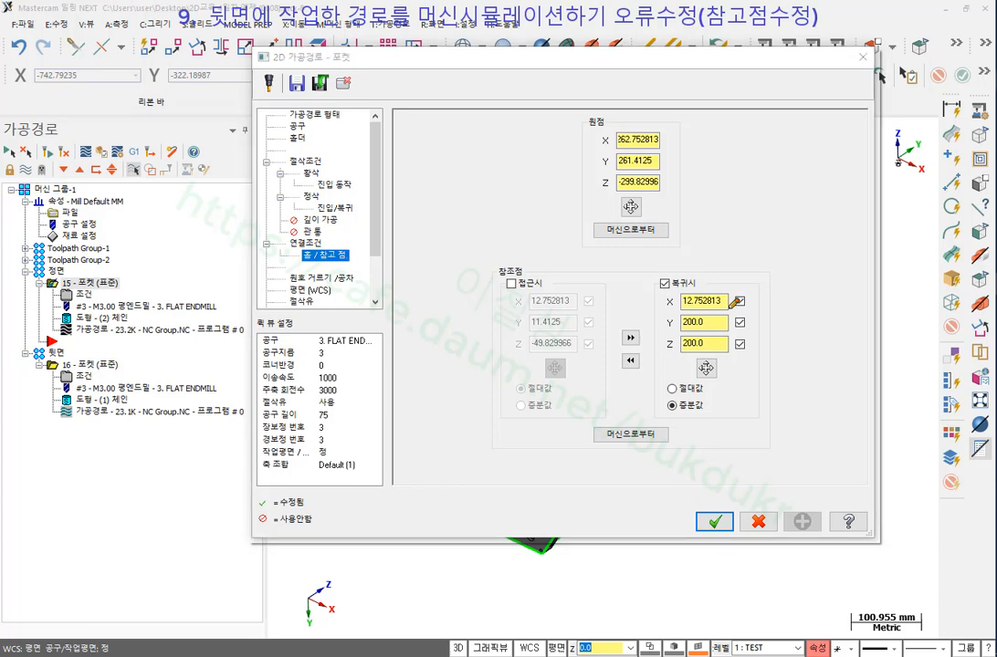
Highlight the retract X 12.752813, Y 200, Z 200 values magnified threefold, circling Incremental.
{"action": "mouse_move", "coordinate": [726, 372]}
{"action": "left_mouse_down"}
{"action": "mouse_move", "coordinate": [662, 320]}
{"action": "mouse_move", "coordinate": [788, 323]}
{"action": "mouse_move", "coordinate": [727, 363]}
{"action": "left_mouse_up"}
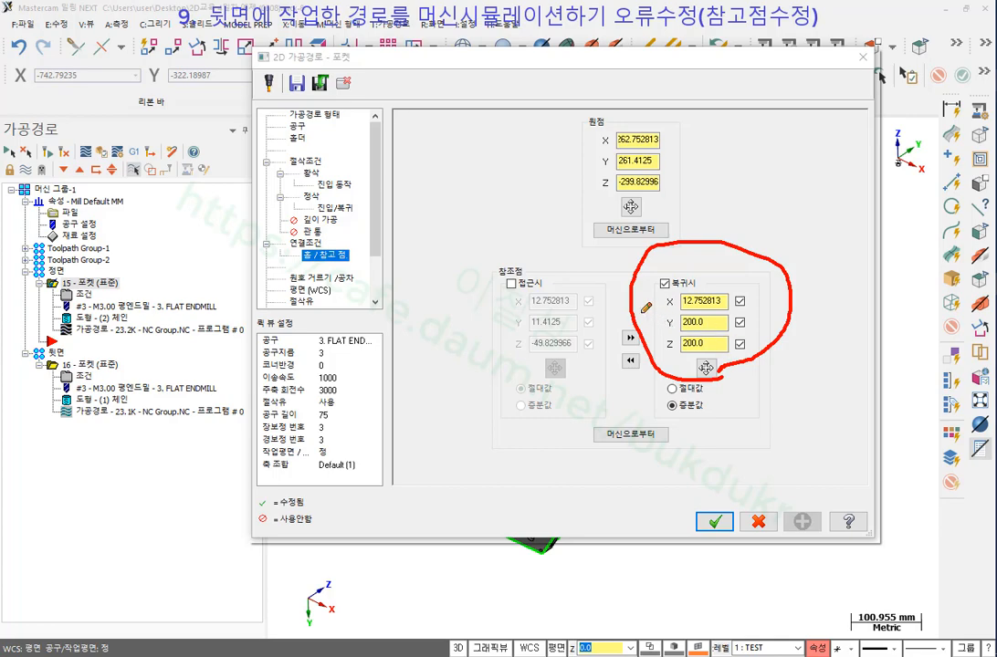
{"action": "mouse_move", "coordinate": [639, 313]}
{"action": "left_mouse_down"}
{"action": "mouse_move", "coordinate": [745, 308]}
{"action": "mouse_move", "coordinate": [778, 369]}
{"action": "mouse_move", "coordinate": [636, 334]}
{"action": "mouse_move", "coordinate": [639, 310]}
{"action": "left_mouse_up"}
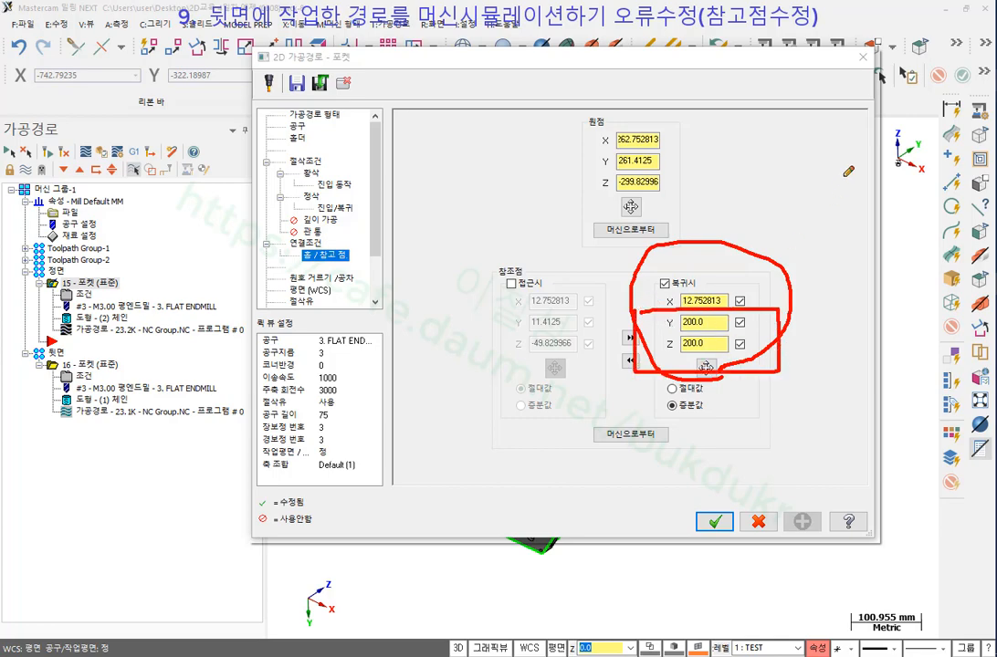
{"action": "right_click", "coordinate": [846, 179]}
{"action": "mouse_move", "coordinate": [874, 275]}
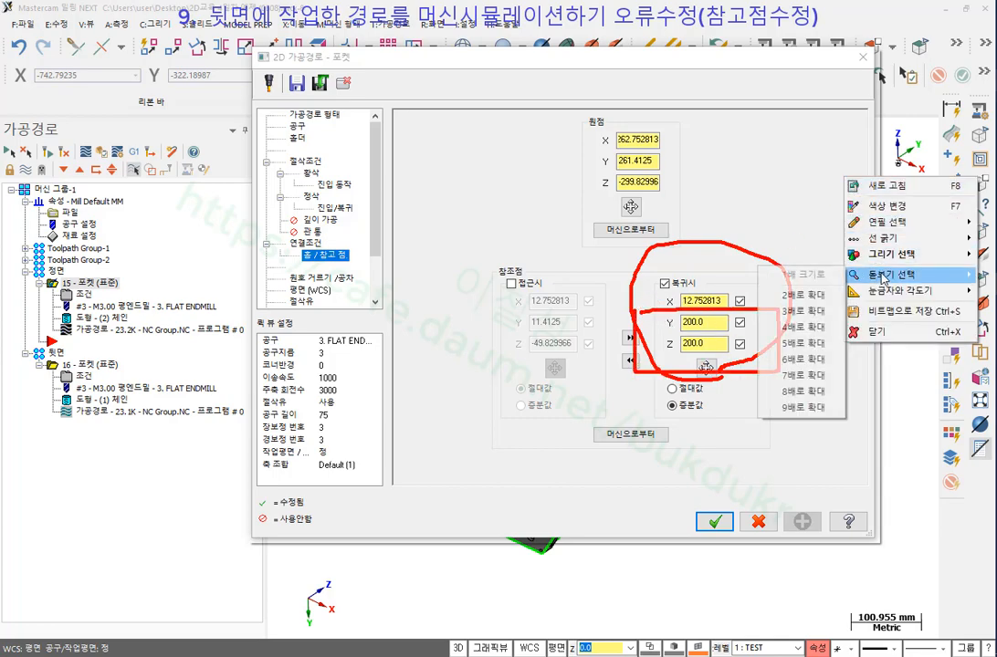
{"action": "left_click", "coordinate": [815, 313]}
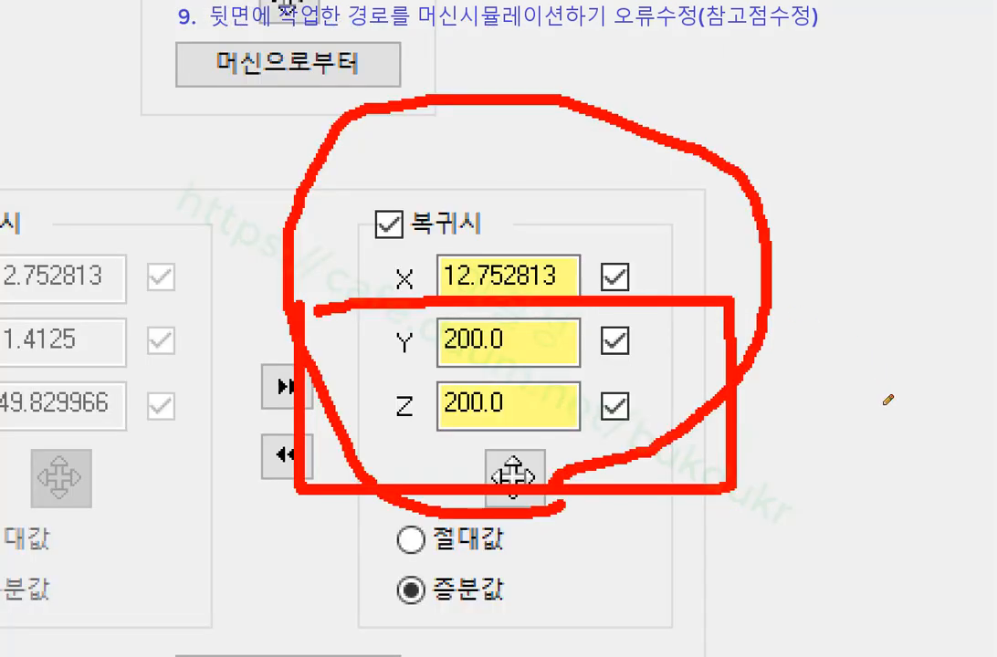
{"action": "mouse_move", "coordinate": [379, 599]}
{"action": "left_mouse_down"}
{"action": "mouse_move", "coordinate": [513, 598]}
{"action": "mouse_move", "coordinate": [511, 575]}
{"action": "left_mouse_up"}
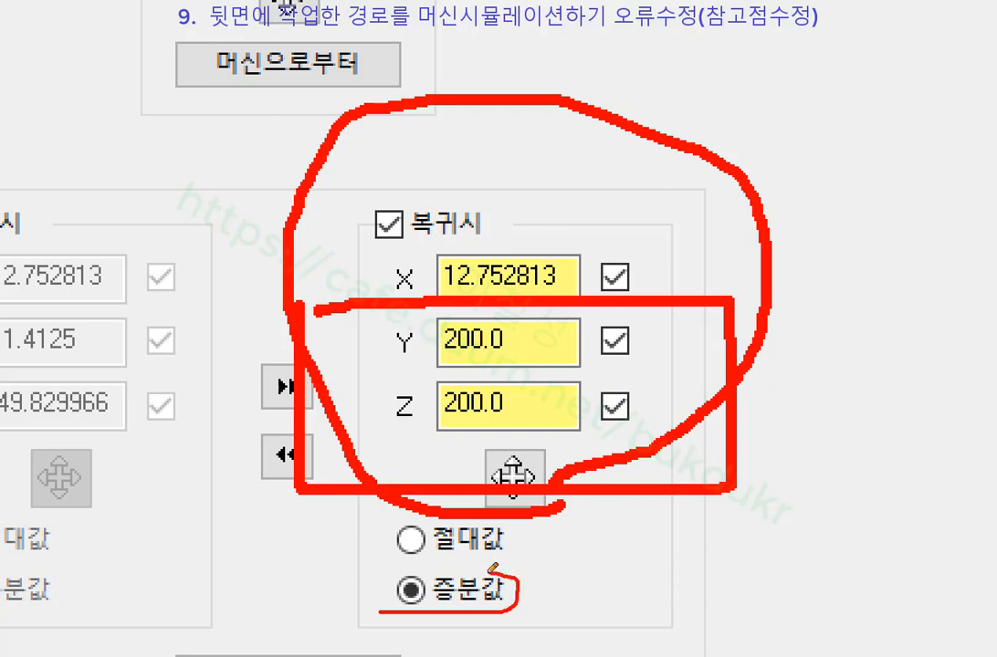
{"action": "left_click_drag", "start_coordinate": [377, 581], "coordinate": [378, 604]}
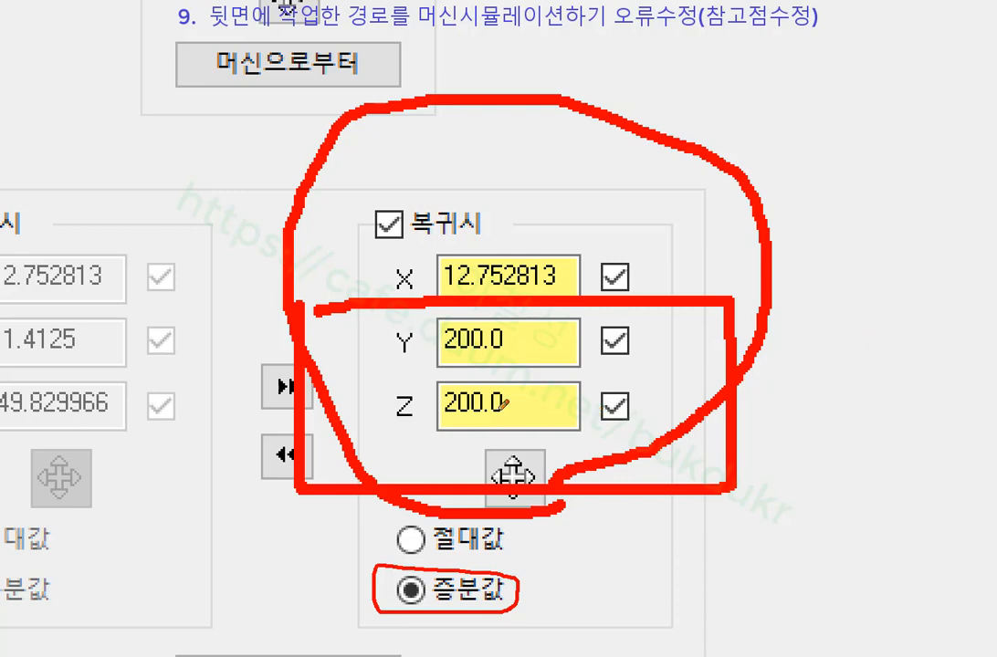
Close the magnified annotation view and the 2D pocket parameters dialog.
{"action": "right_click", "coordinate": [780, 179]}
{"action": "left_click", "coordinate": [838, 332]}
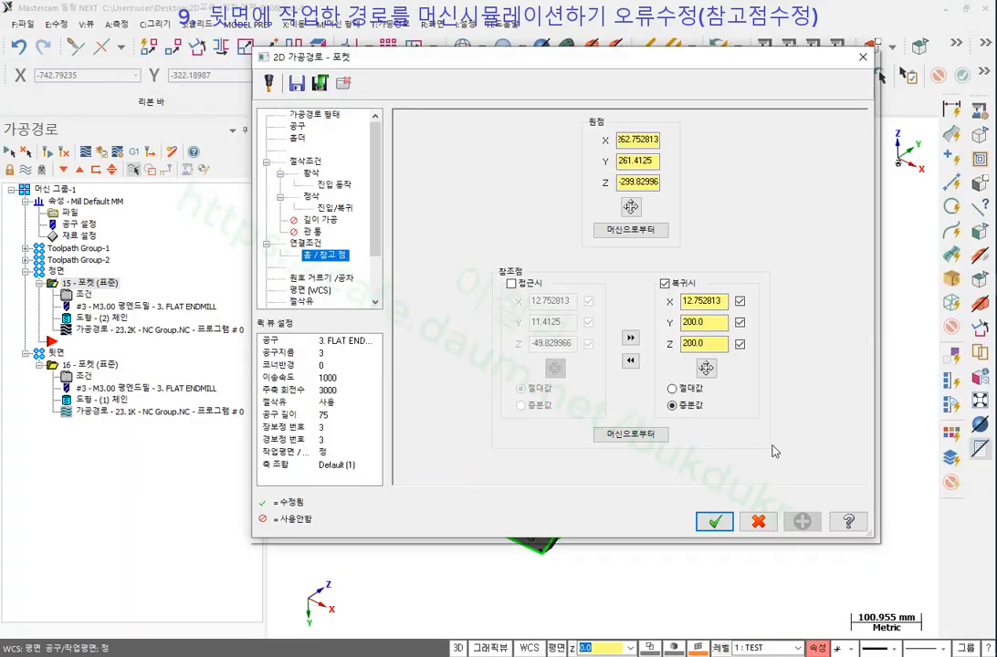
{"action": "left_click", "coordinate": [714, 521]}
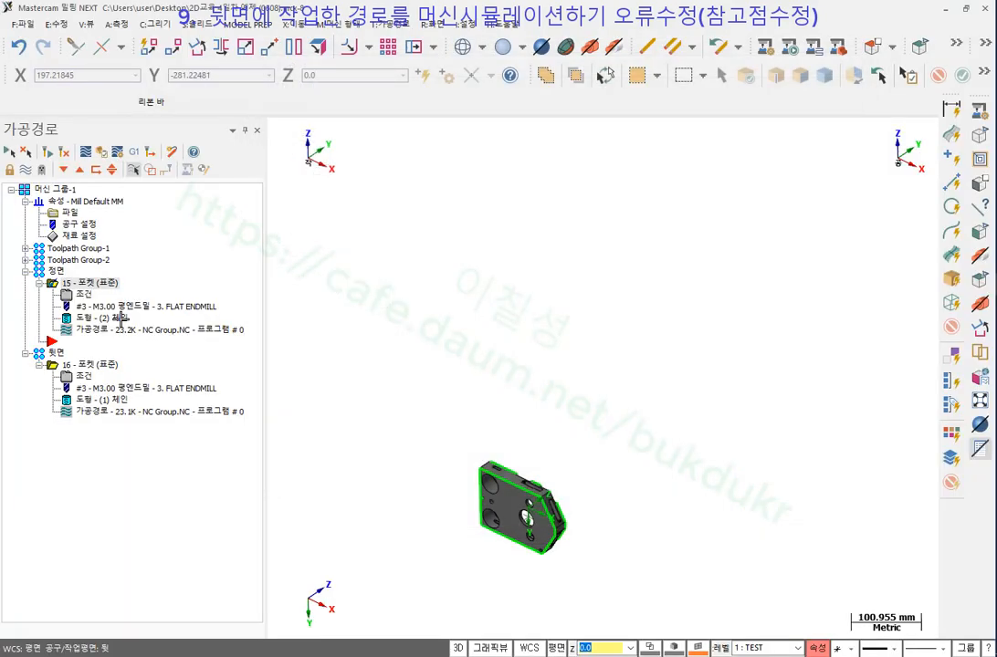
Open operation 16's pocket parameters and magnify its approach reference point values.
{"action": "left_click", "coordinate": [84, 376]}
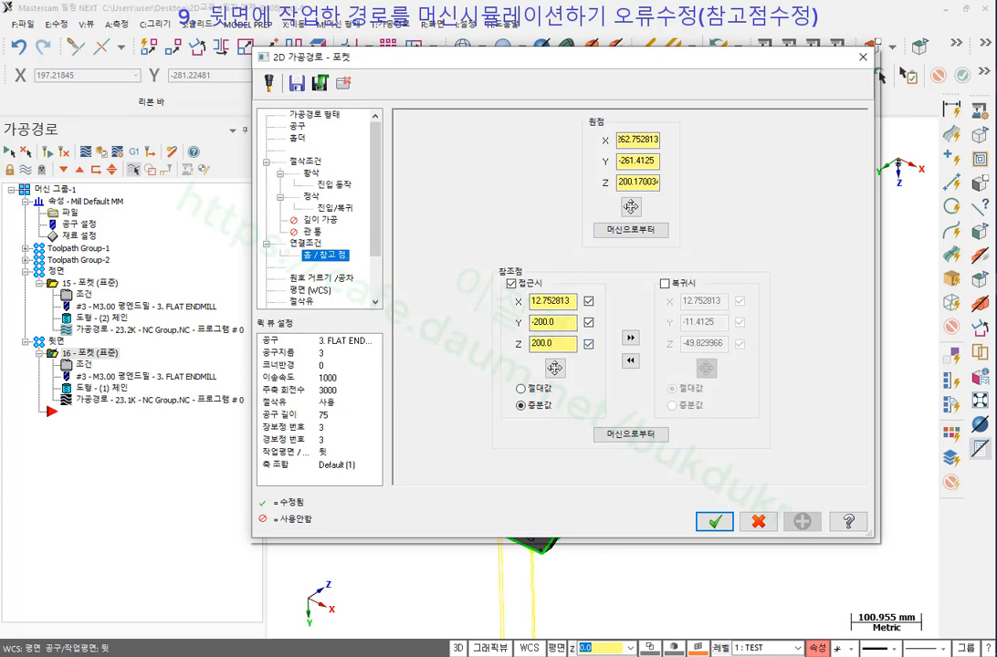
{"action": "mouse_move", "coordinate": [477, 303]}
{"action": "left_mouse_down"}
{"action": "mouse_move", "coordinate": [638, 307]}
{"action": "mouse_move", "coordinate": [529, 366]}
{"action": "mouse_move", "coordinate": [475, 306]}
{"action": "mouse_move", "coordinate": [498, 301]}
{"action": "left_mouse_up"}
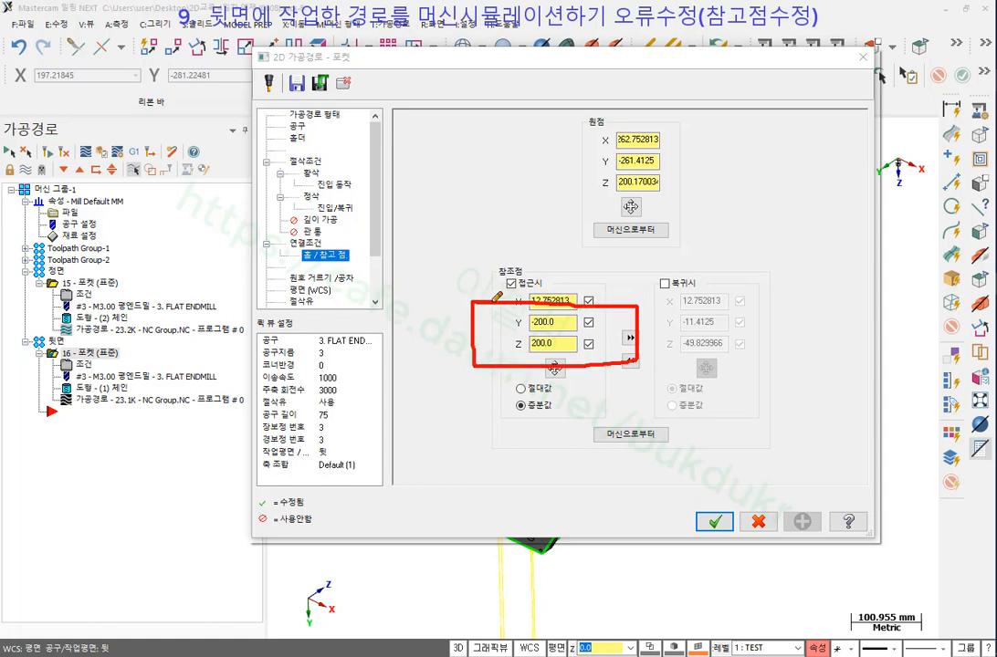
{"action": "right_click", "coordinate": [710, 215]}
{"action": "mouse_move", "coordinate": [767, 308]}
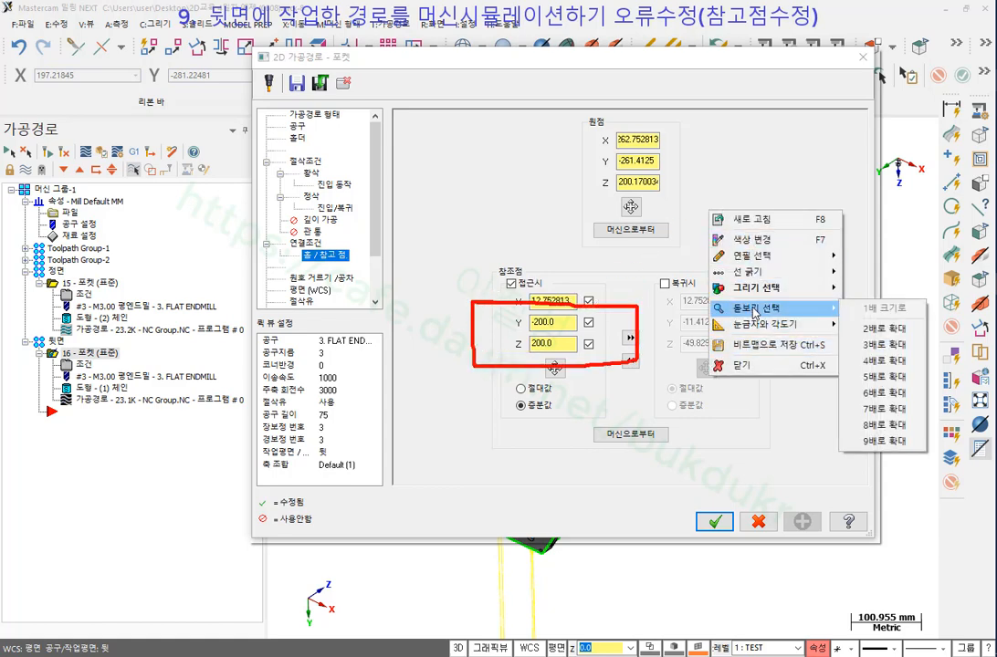
{"action": "left_click", "coordinate": [882, 330]}
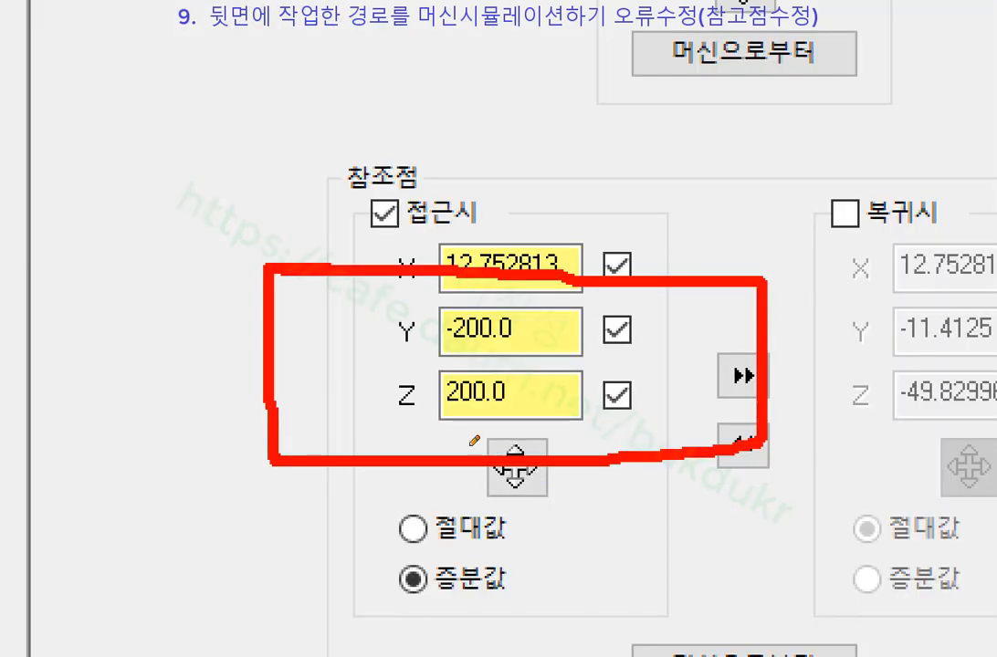
Highlight approach Y -200.0, Z 200.0 and the incremental option, then accept the parameters.
{"action": "left_click_drag", "start_coordinate": [393, 423], "coordinate": [594, 421]}
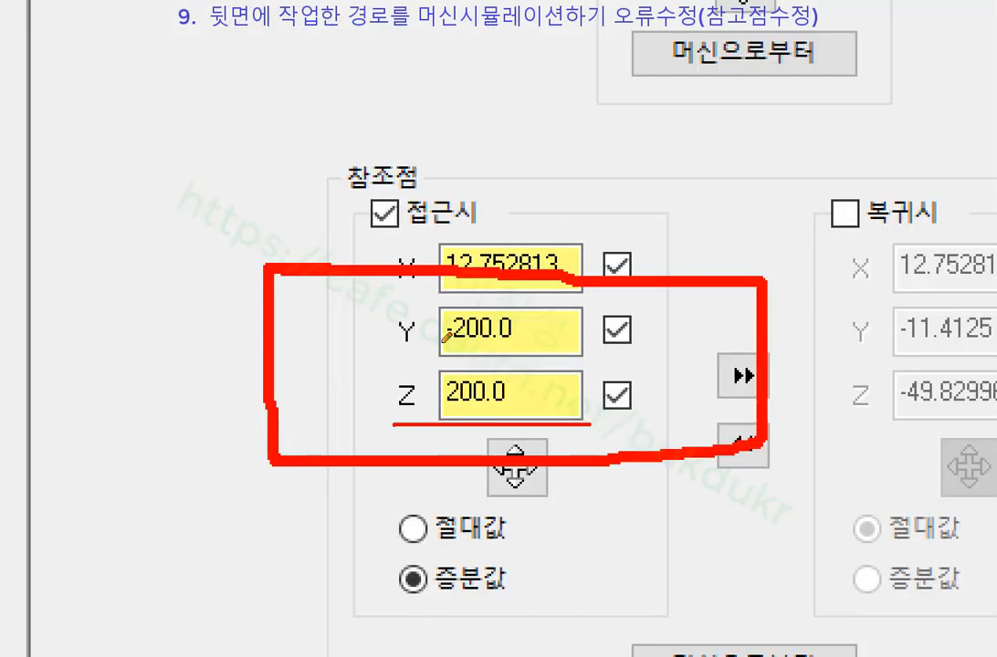
{"action": "left_click_drag", "start_coordinate": [376, 359], "coordinate": [601, 358]}
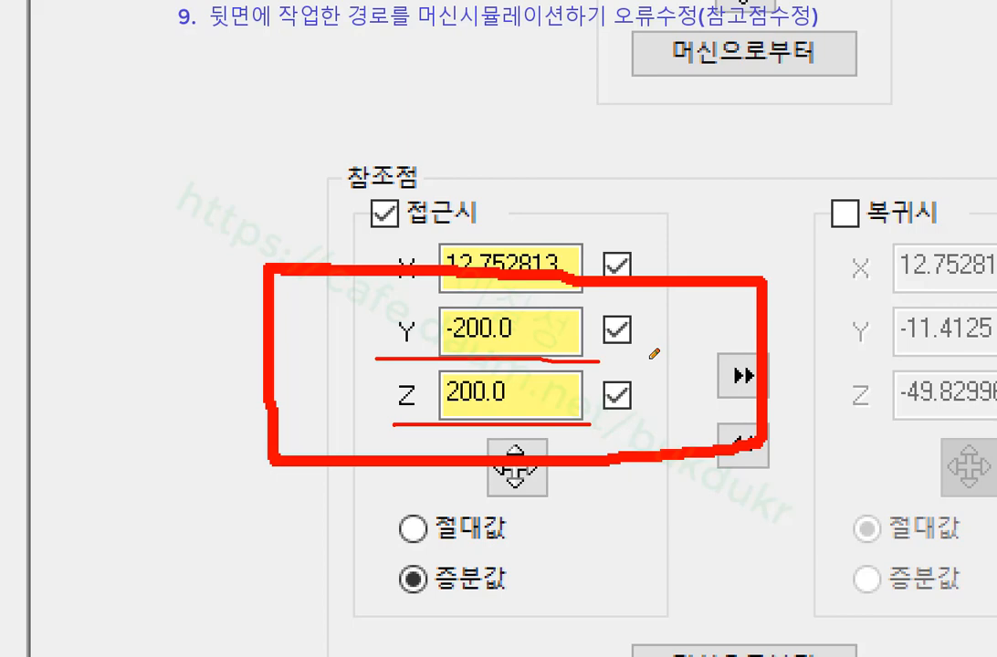
{"action": "mouse_move", "coordinate": [378, 355]}
{"action": "left_mouse_down"}
{"action": "mouse_move", "coordinate": [489, 295]}
{"action": "mouse_move", "coordinate": [676, 304]}
{"action": "mouse_move", "coordinate": [574, 365]}
{"action": "left_mouse_up"}
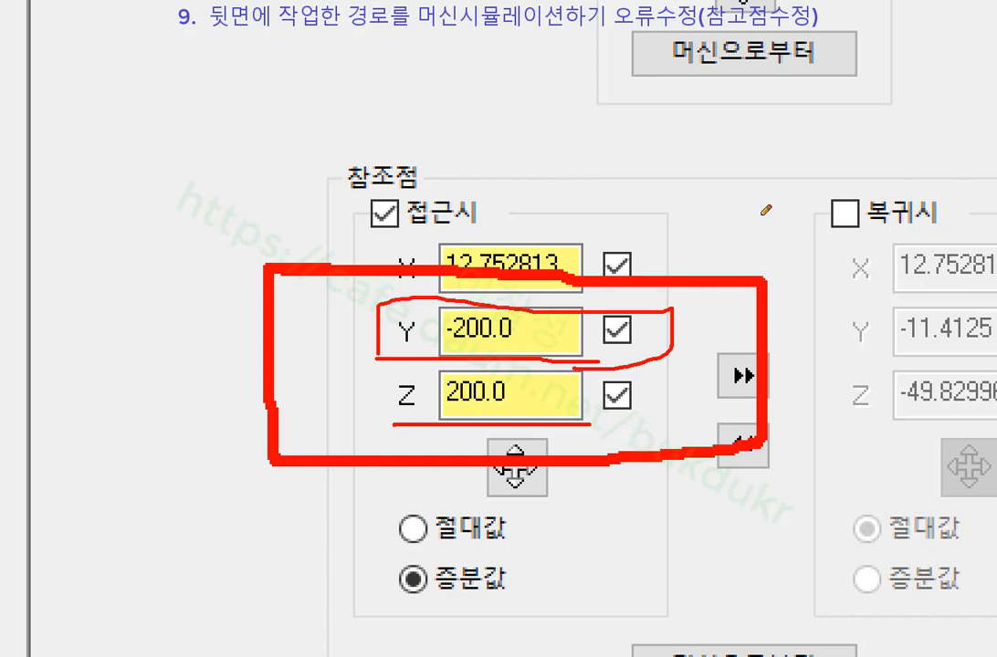
{"action": "mouse_move", "coordinate": [416, 555]}
{"action": "left_mouse_down"}
{"action": "mouse_move", "coordinate": [416, 604]}
{"action": "mouse_move", "coordinate": [512, 609]}
{"action": "left_mouse_up"}
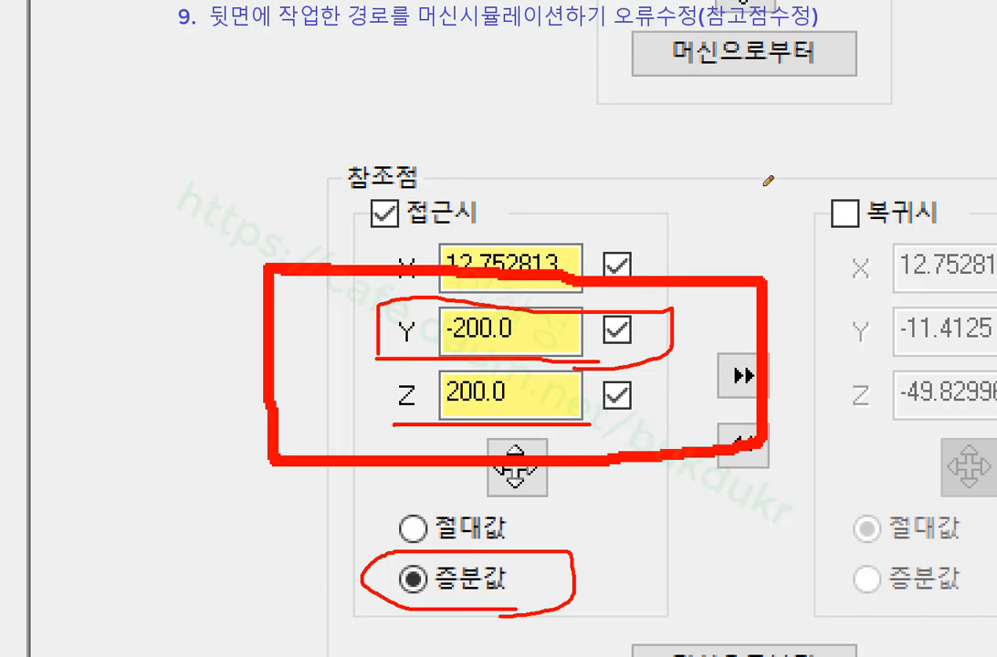
{"action": "right_click", "coordinate": [788, 146]}
{"action": "left_click", "coordinate": [817, 305]}
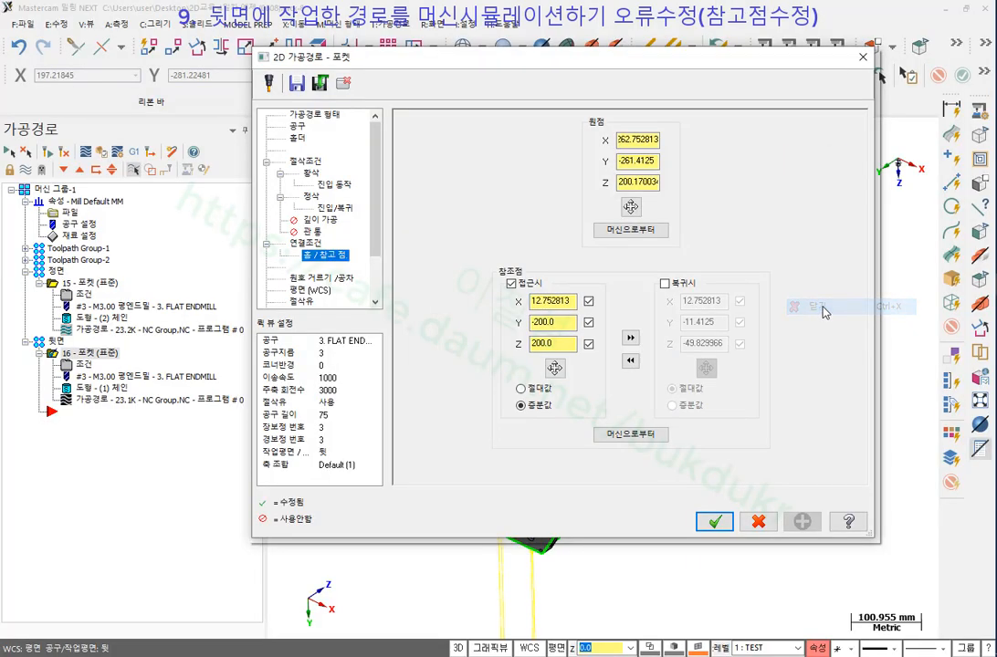
{"action": "left_click", "coordinate": [715, 521]}
Switch to isometric view and show operation 15's toolpath alongside operation 16's.
{"action": "scroll", "coordinate": [556, 270], "scroll_direction": "down", "scroll_amount": 5}
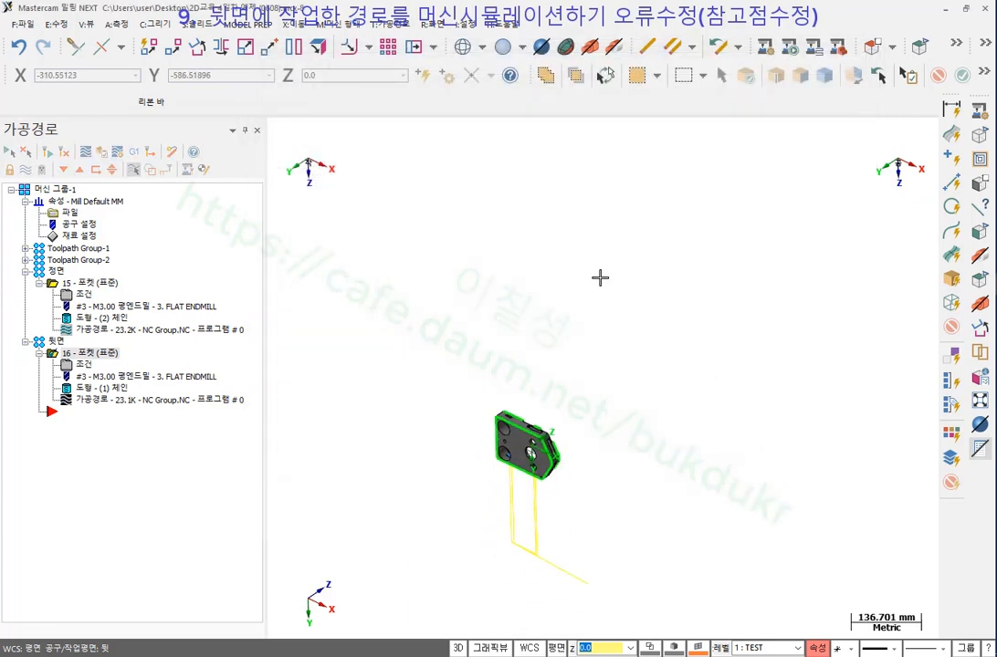
{"action": "scroll", "coordinate": [423, 558], "scroll_direction": "up", "scroll_amount": 4}
{"action": "right_click", "coordinate": [539, 192]}
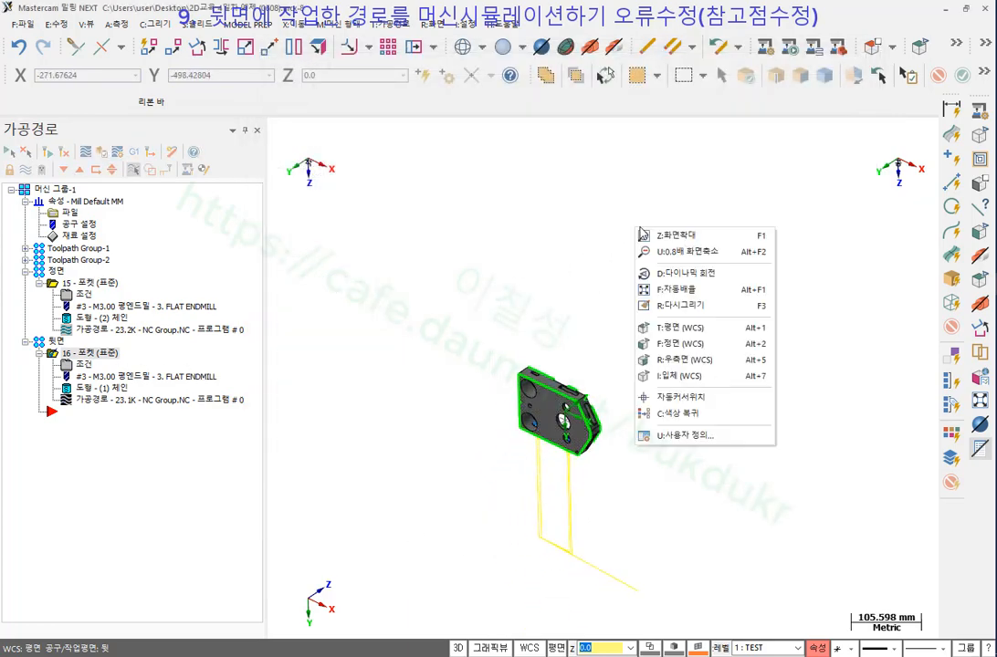
{"action": "left_click", "coordinate": [680, 373]}
{"action": "scroll", "coordinate": [478, 490], "scroll_direction": "down", "scroll_amount": 5}
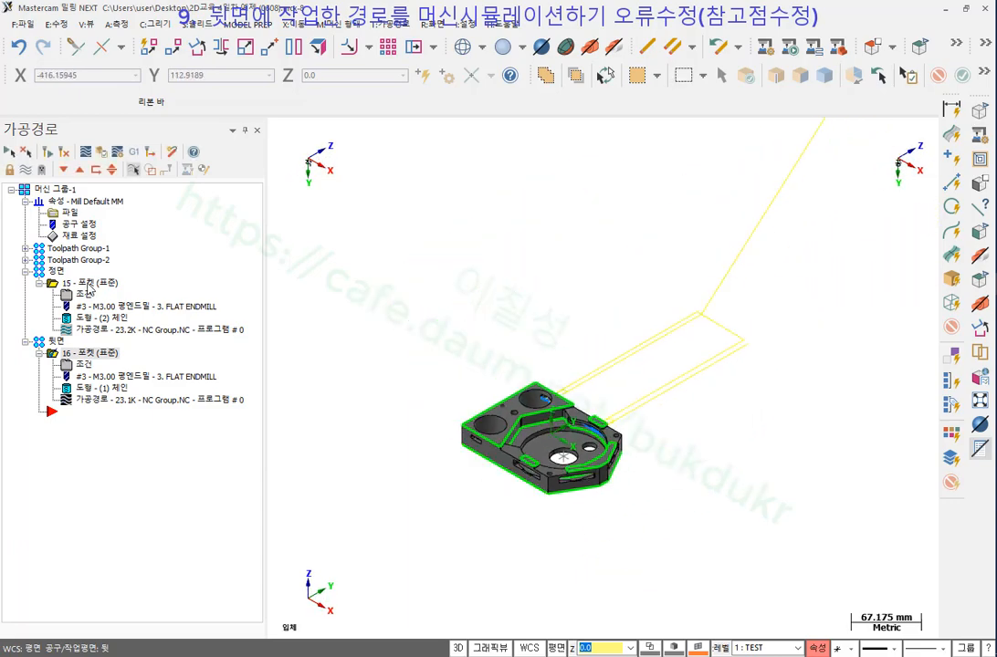
{"action": "left_click", "coordinate": [90, 286], "text": "ctrl"}
{"action": "scroll", "coordinate": [647, 518], "scroll_direction": "down", "scroll_amount": 9}
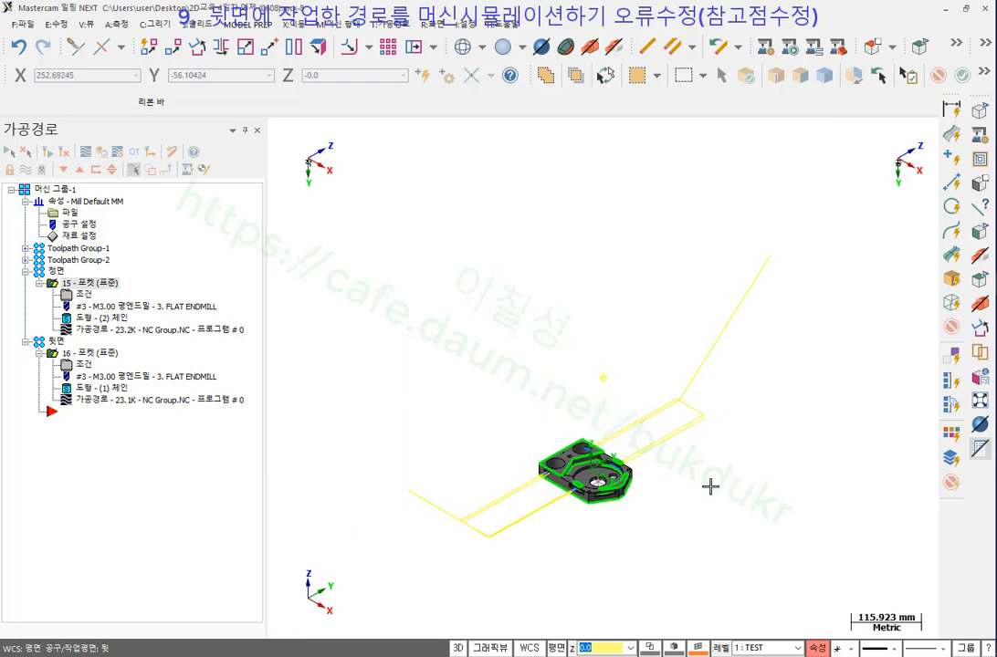
{"action": "middle_click_drag", "start_coordinate": [710, 487], "coordinate": [630, 448]}
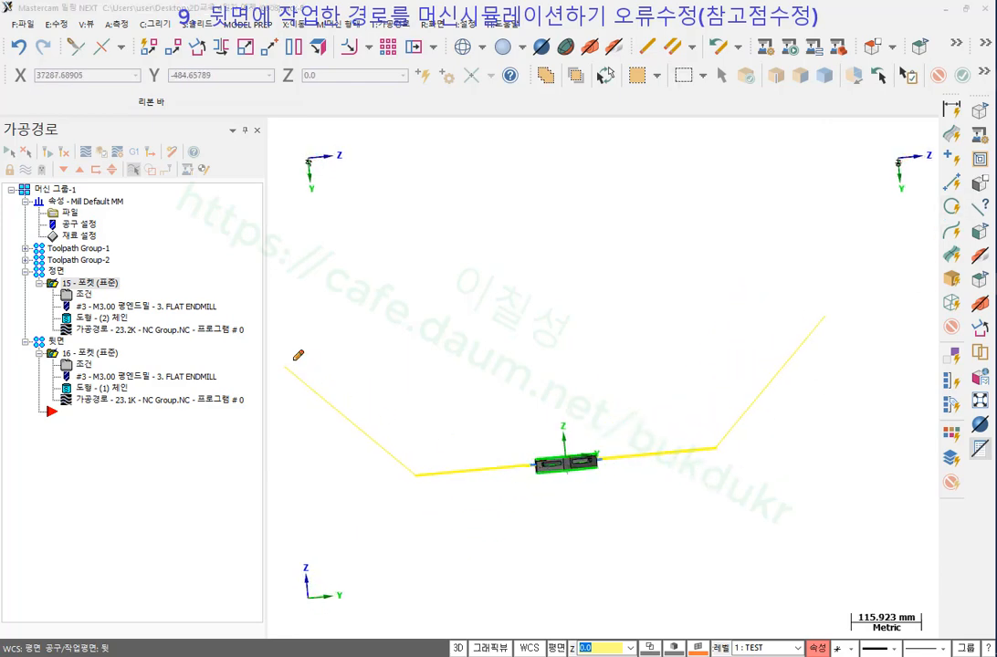
Annotate the toolpath approach and loop linking operations 15 and 16, then clear the markings.
{"action": "mouse_move", "coordinate": [298, 355]}
{"action": "left_mouse_down"}
{"action": "mouse_move", "coordinate": [299, 370]}
{"action": "mouse_move", "coordinate": [288, 356]}
{"action": "left_mouse_up"}
{"action": "mouse_move", "coordinate": [516, 466]}
{"action": "left_mouse_down"}
{"action": "mouse_move", "coordinate": [598, 431]}
{"action": "mouse_move", "coordinate": [605, 516]}
{"action": "left_mouse_up"}
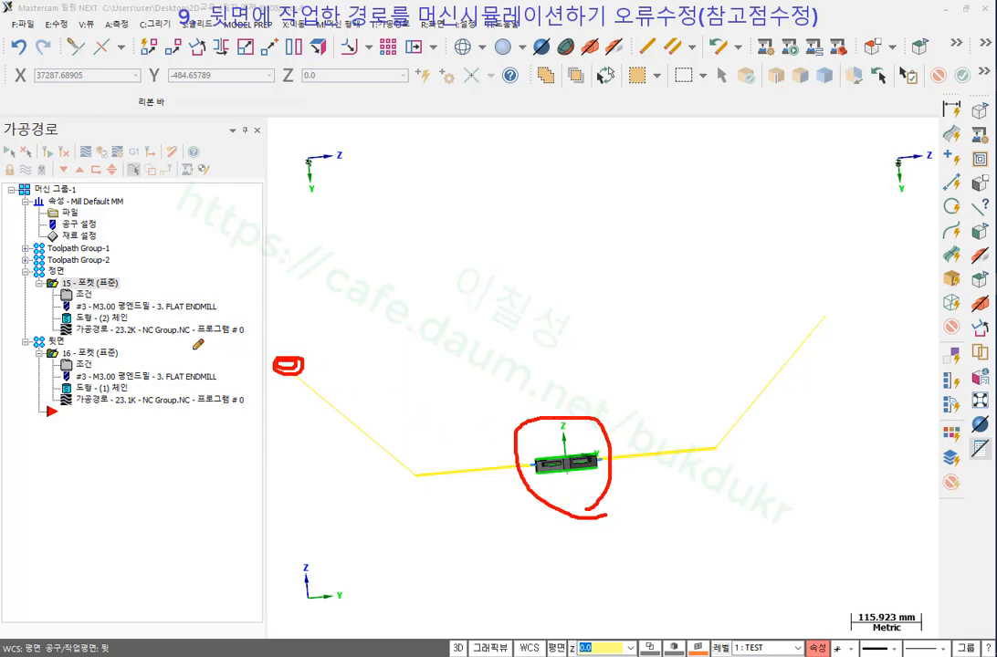
{"action": "mouse_move", "coordinate": [190, 348]}
{"action": "left_mouse_down"}
{"action": "mouse_move", "coordinate": [349, 347]}
{"action": "mouse_move", "coordinate": [328, 364]}
{"action": "left_mouse_up"}
{"action": "mouse_move", "coordinate": [79, 279]}
{"action": "left_mouse_down"}
{"action": "mouse_move", "coordinate": [196, 289]}
{"action": "mouse_move", "coordinate": [226, 382]}
{"action": "mouse_move", "coordinate": [72, 390]}
{"action": "left_mouse_up"}
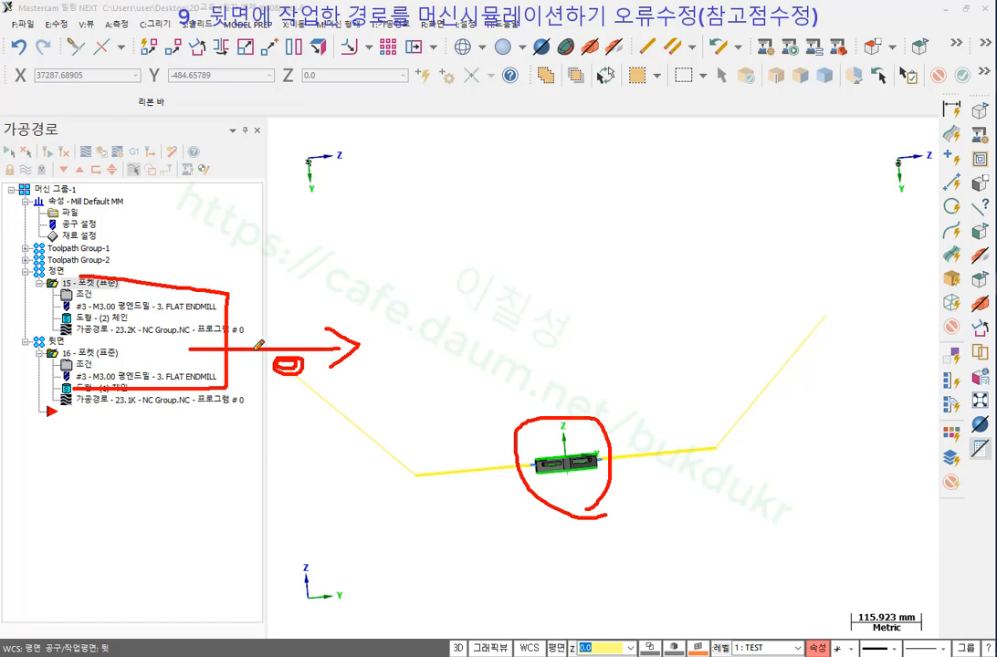
{"action": "left_click_drag", "start_coordinate": [617, 329], "coordinate": [733, 327]}
{"action": "mouse_move", "coordinate": [632, 311]}
{"action": "left_mouse_down"}
{"action": "mouse_move", "coordinate": [606, 330]}
{"action": "mouse_move", "coordinate": [645, 349]}
{"action": "left_mouse_up"}
{"action": "mouse_move", "coordinate": [724, 360]}
{"action": "left_mouse_down"}
{"action": "mouse_move", "coordinate": [729, 302]}
{"action": "mouse_move", "coordinate": [913, 294]}
{"action": "mouse_move", "coordinate": [767, 370]}
{"action": "mouse_move", "coordinate": [735, 350]}
{"action": "left_mouse_up"}
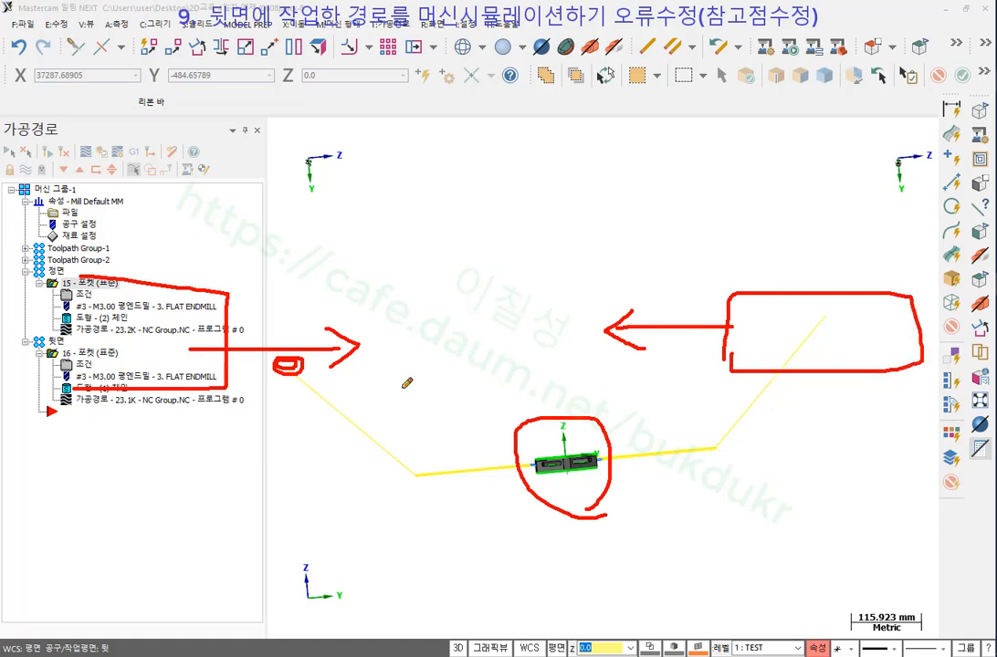
{"action": "mouse_move", "coordinate": [406, 356]}
{"action": "left_mouse_down"}
{"action": "mouse_move", "coordinate": [646, 388]}
{"action": "mouse_move", "coordinate": [396, 393]}
{"action": "mouse_move", "coordinate": [736, 356]}
{"action": "mouse_move", "coordinate": [461, 376]}
{"action": "mouse_move", "coordinate": [754, 377]}
{"action": "left_mouse_up"}
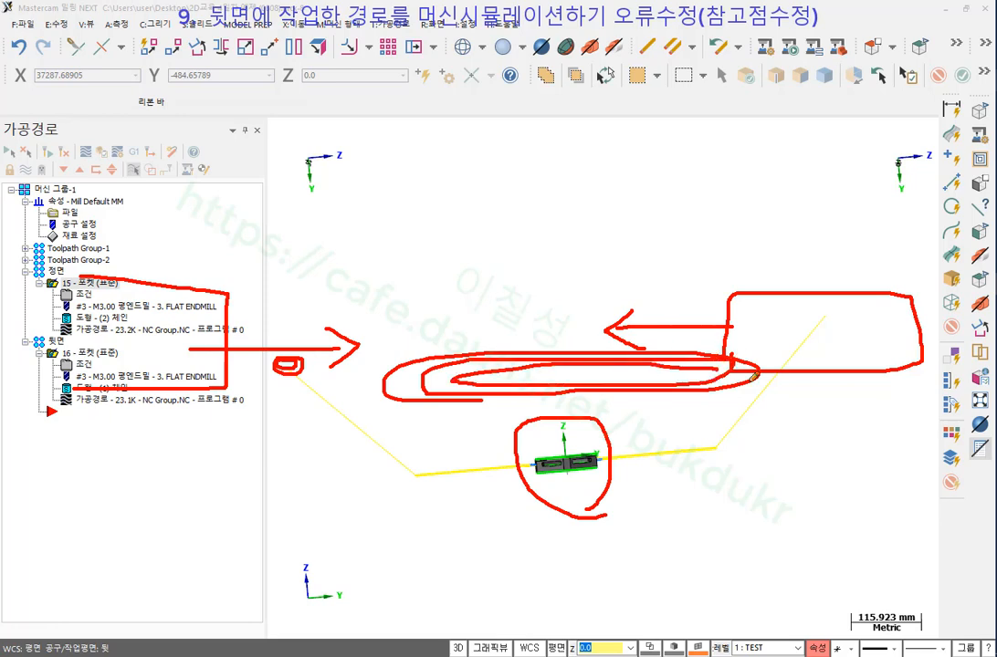
{"action": "right_click", "coordinate": [602, 189]}
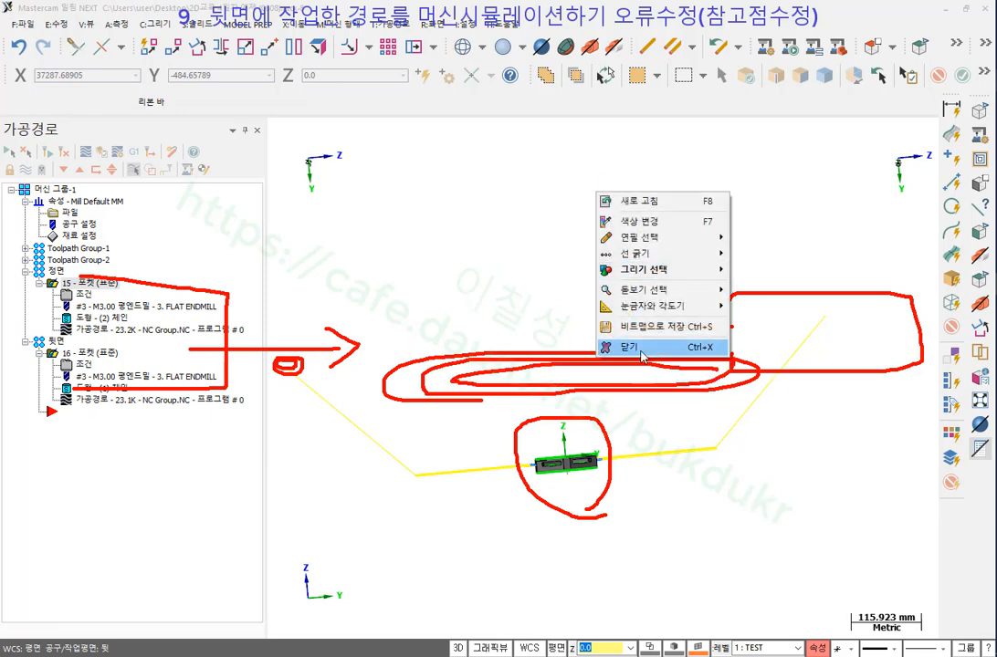
{"action": "left_click", "coordinate": [700, 341]}
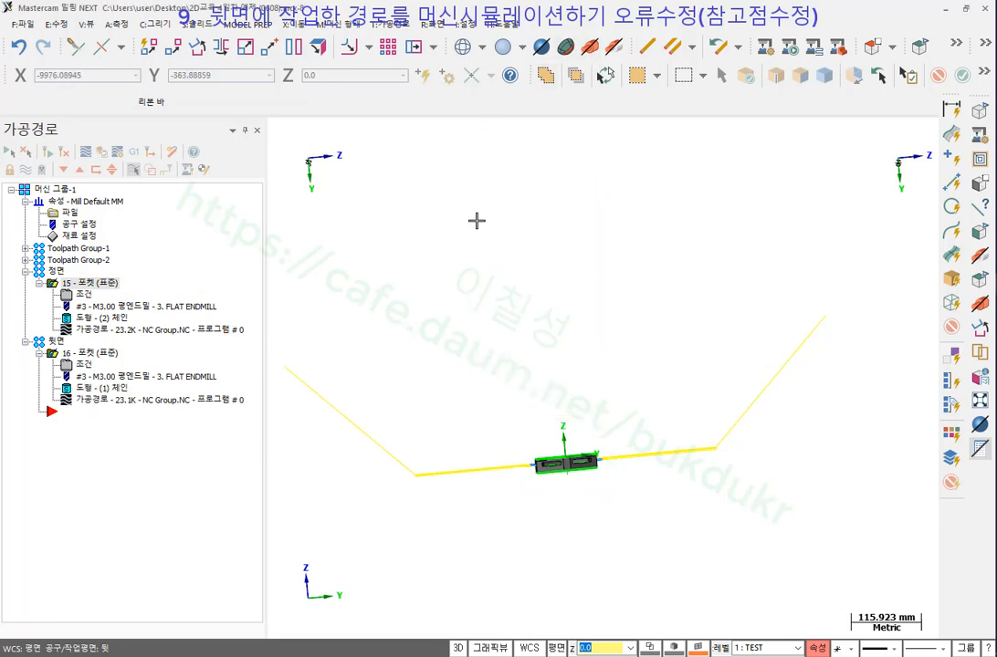
Select 머신 그룹-1, hide the toolpaths, and open Machine Simulation with 9_5XBOSTO_VMCHTBA.
{"action": "middle_click_drag", "start_coordinate": [474, 218], "coordinate": [605, 359]}
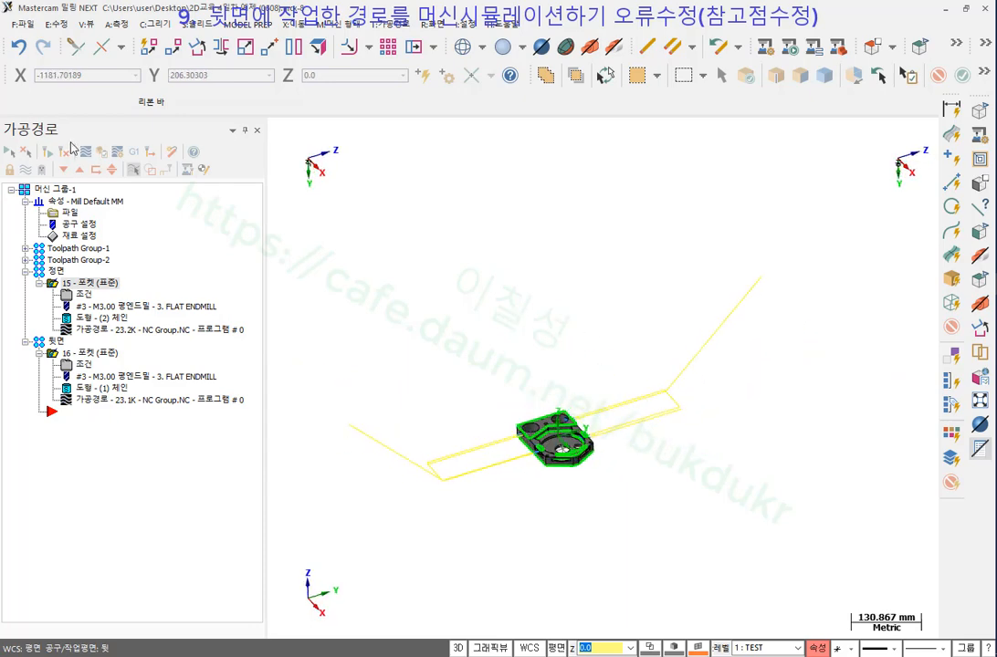
{"action": "left_click", "coordinate": [73, 187]}
{"action": "key", "text": "t"}
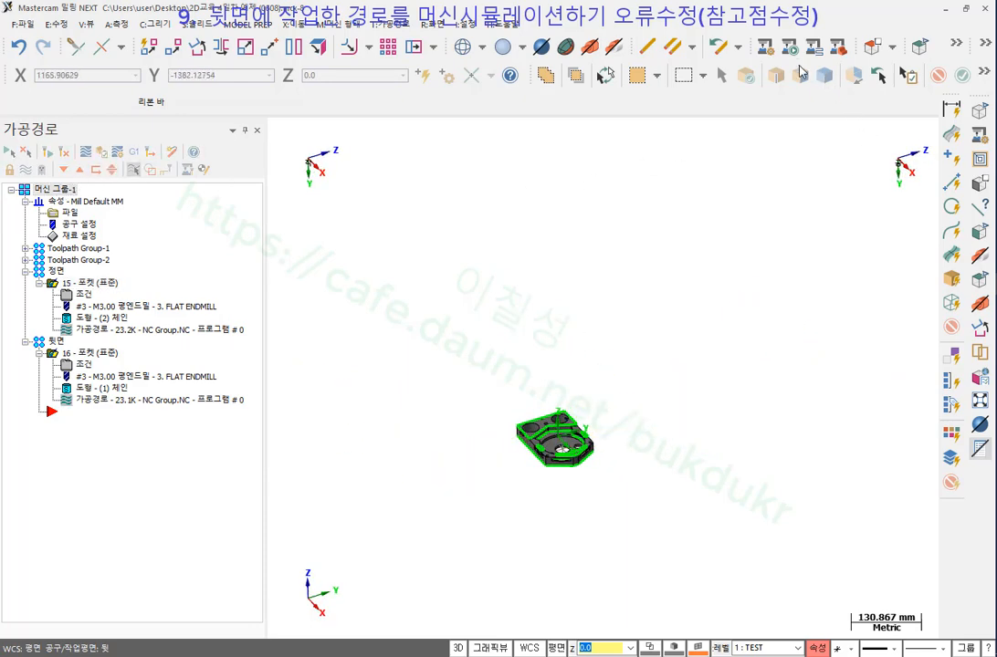
{"action": "left_click", "coordinate": [765, 47]}
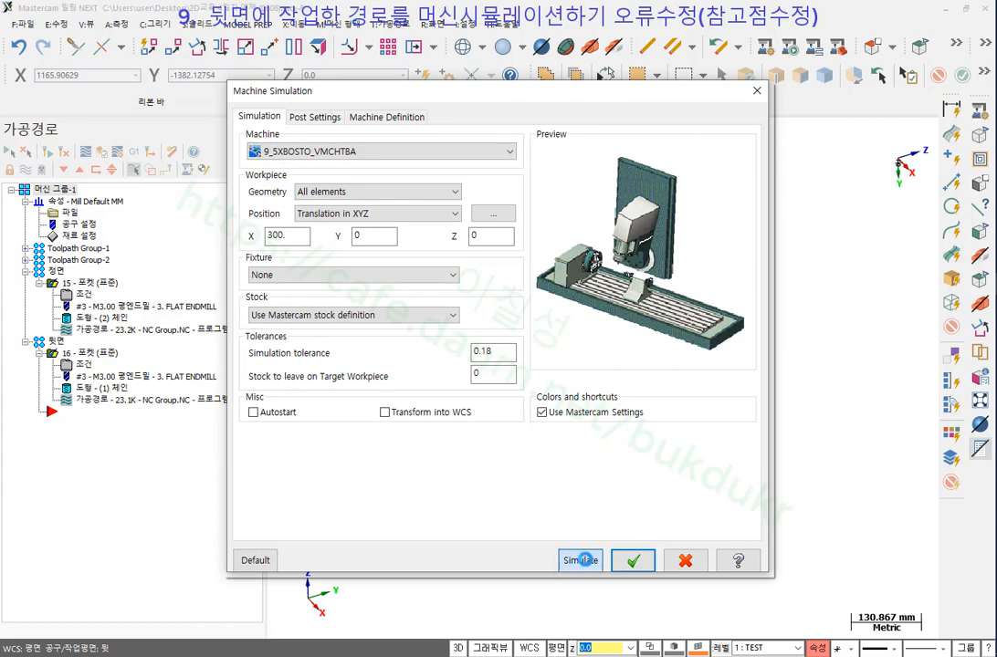
Launch the simulation and play both pocket toolpaths on the 5-axis machine.
{"action": "left_click", "coordinate": [577, 557]}
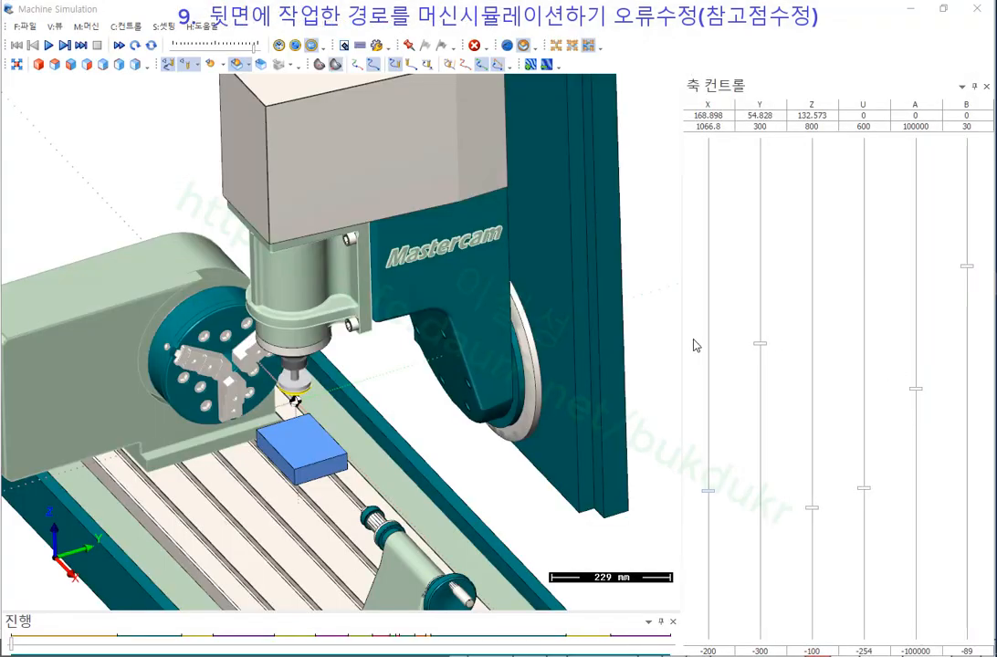
{"action": "scroll", "coordinate": [504, 318], "scroll_direction": "down", "scroll_amount": 5}
{"action": "middle_click_drag", "start_coordinate": [488, 388], "coordinate": [552, 402]}
{"action": "scroll", "coordinate": [474, 382], "scroll_direction": "up", "scroll_amount": 8}
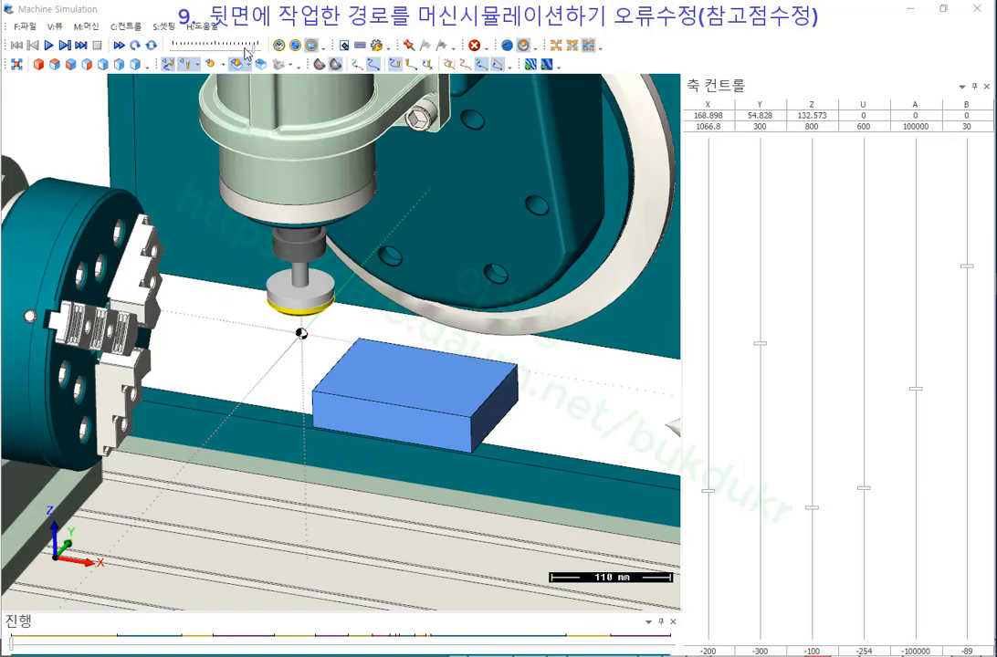
{"action": "left_click", "coordinate": [49, 45]}
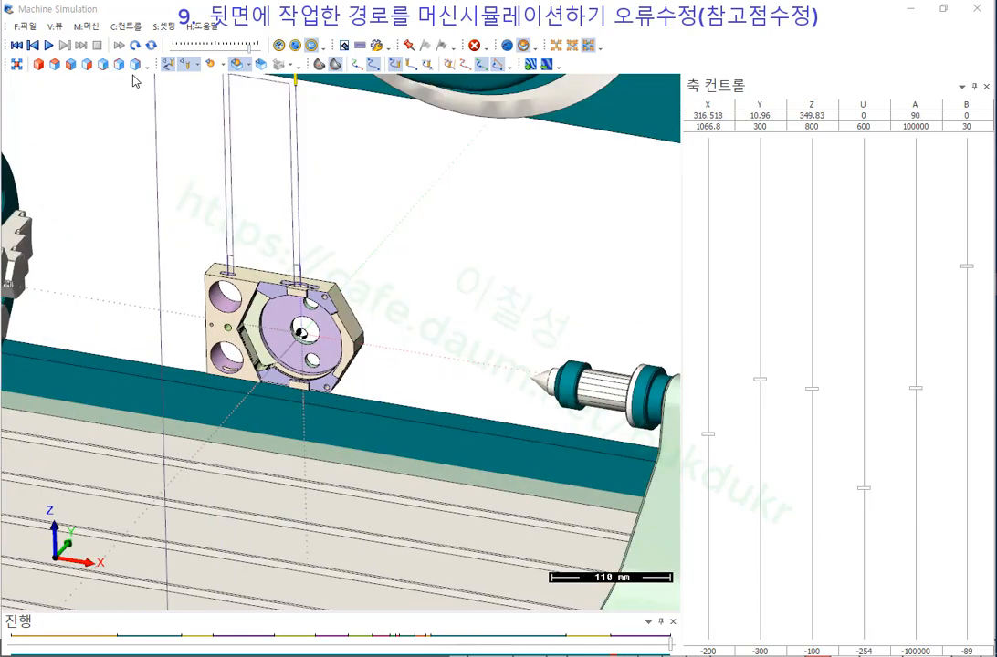
{"action": "scroll", "coordinate": [376, 243], "scroll_direction": "down", "scroll_amount": 2}
{"action": "middle_click_drag", "start_coordinate": [346, 274], "coordinate": [263, 229]}
{"action": "scroll", "coordinate": [323, 272], "scroll_direction": "up", "scroll_amount": 10}
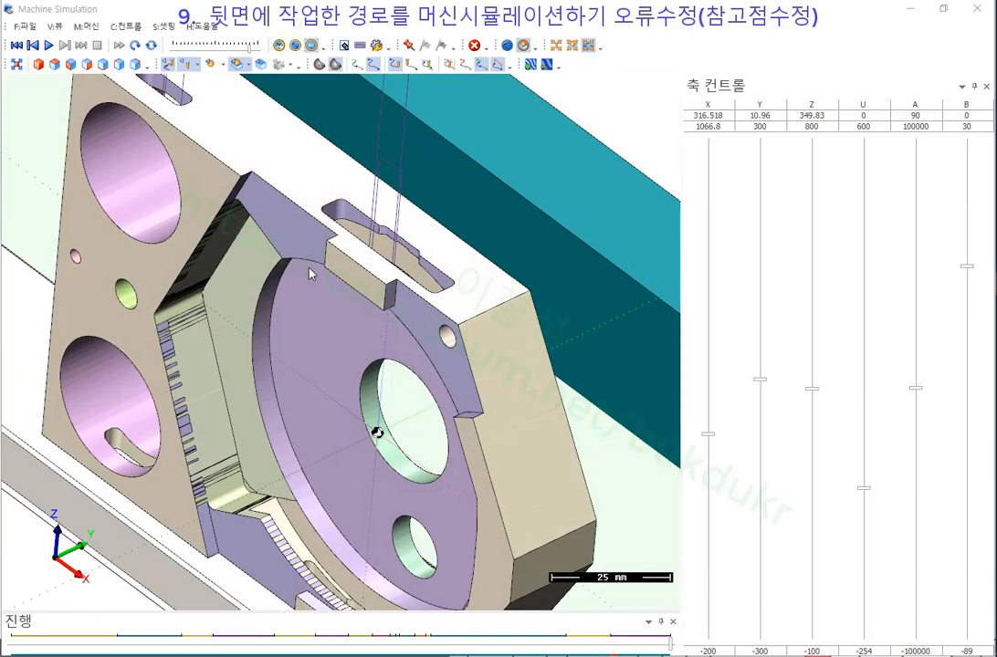
Toggle between cut stock, plain part and initial stock box to compare the workpiece.
{"action": "left_click", "coordinate": [190, 64]}
{"action": "left_click", "coordinate": [233, 94]}
{"action": "scroll", "coordinate": [372, 239], "scroll_direction": "down", "scroll_amount": 3}
{"action": "middle_click_drag", "start_coordinate": [373, 239], "coordinate": [326, 167]}
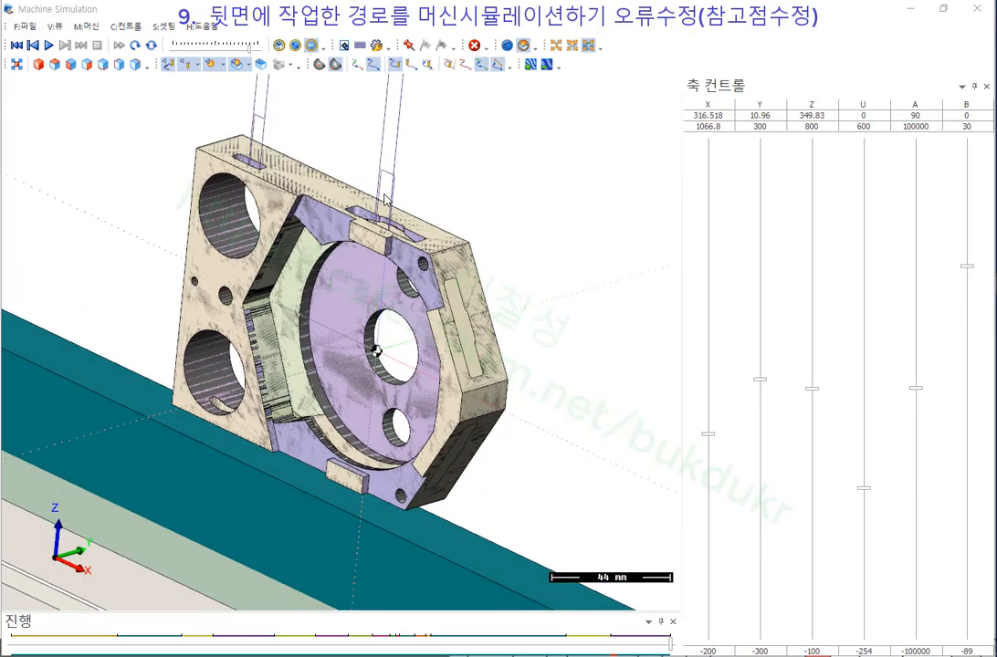
{"action": "left_click", "coordinate": [238, 64]}
{"action": "scroll", "coordinate": [354, 288], "scroll_direction": "up", "scroll_amount": 1}
{"action": "middle_click_drag", "start_coordinate": [355, 287], "coordinate": [332, 256]}
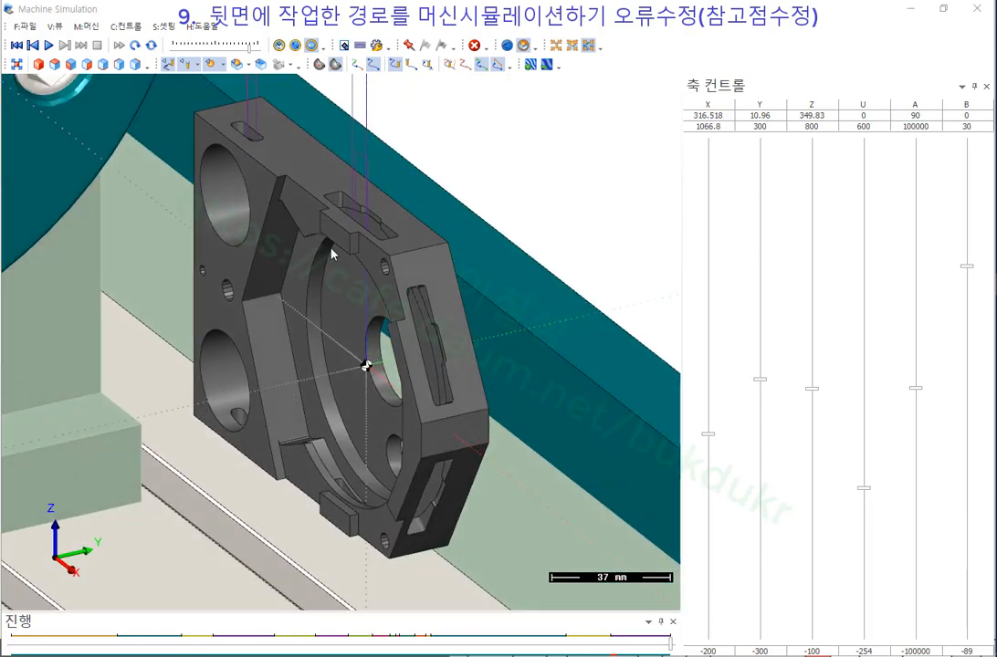
{"action": "left_click", "coordinate": [261, 63]}
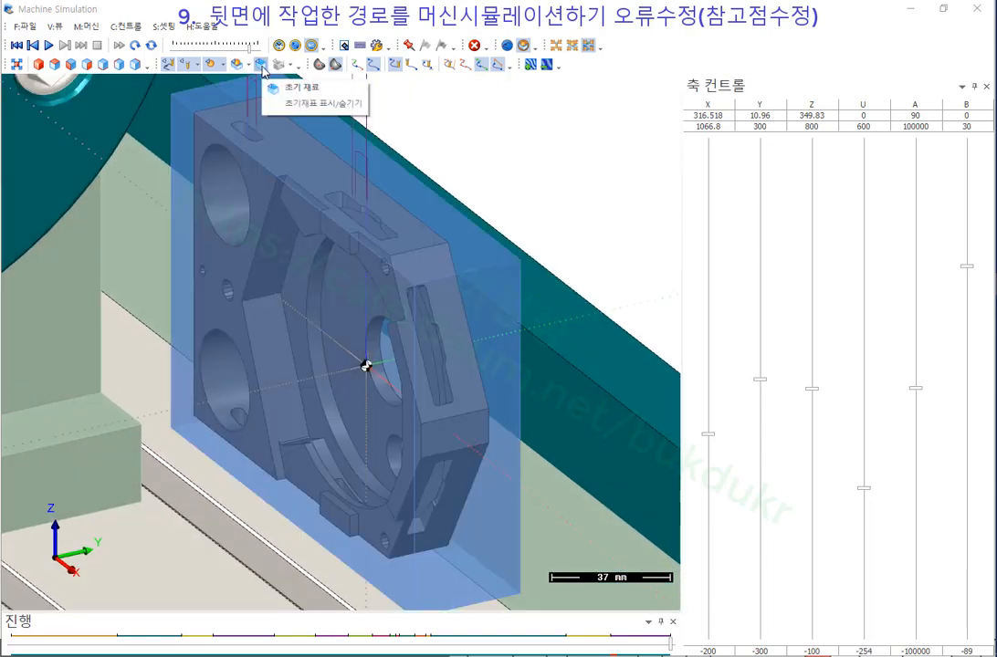
{"action": "left_click", "coordinate": [261, 66]}
{"action": "left_click", "coordinate": [238, 64]}
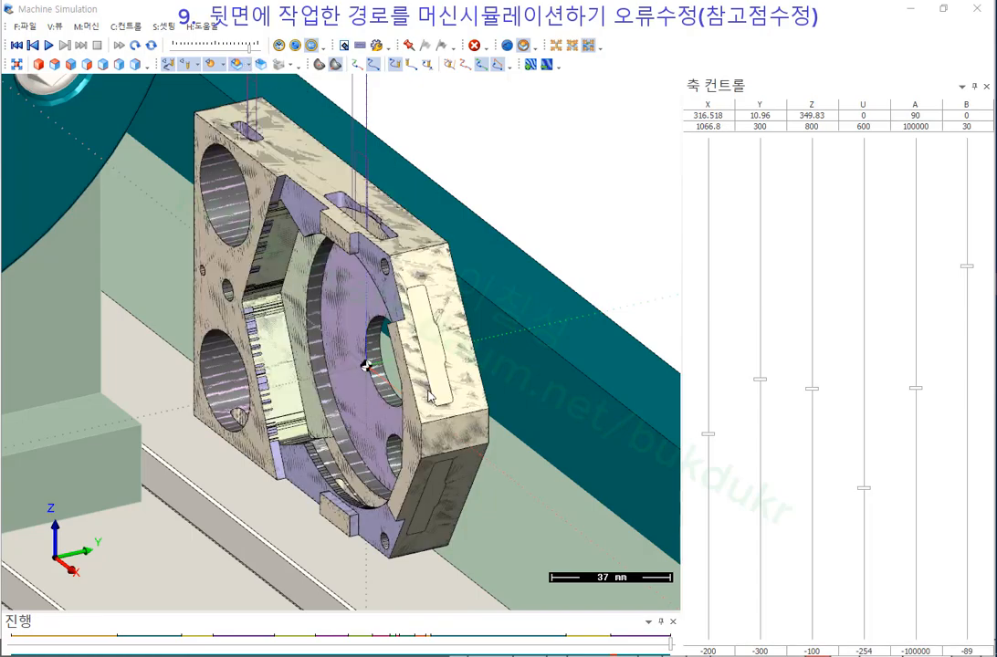
Orbit around the part to inspect the upper and lower machined slots.
{"action": "mouse_move", "coordinate": [430, 397]}
{"action": "middle_mouse_down"}
{"action": "mouse_move", "coordinate": [475, 374]}
{"action": "mouse_move", "coordinate": [442, 381]}
{"action": "middle_mouse_up"}
{"action": "scroll", "coordinate": [442, 379], "scroll_direction": "up", "scroll_amount": 2}
{"action": "scroll", "coordinate": [452, 258], "scroll_direction": "down", "scroll_amount": 3}
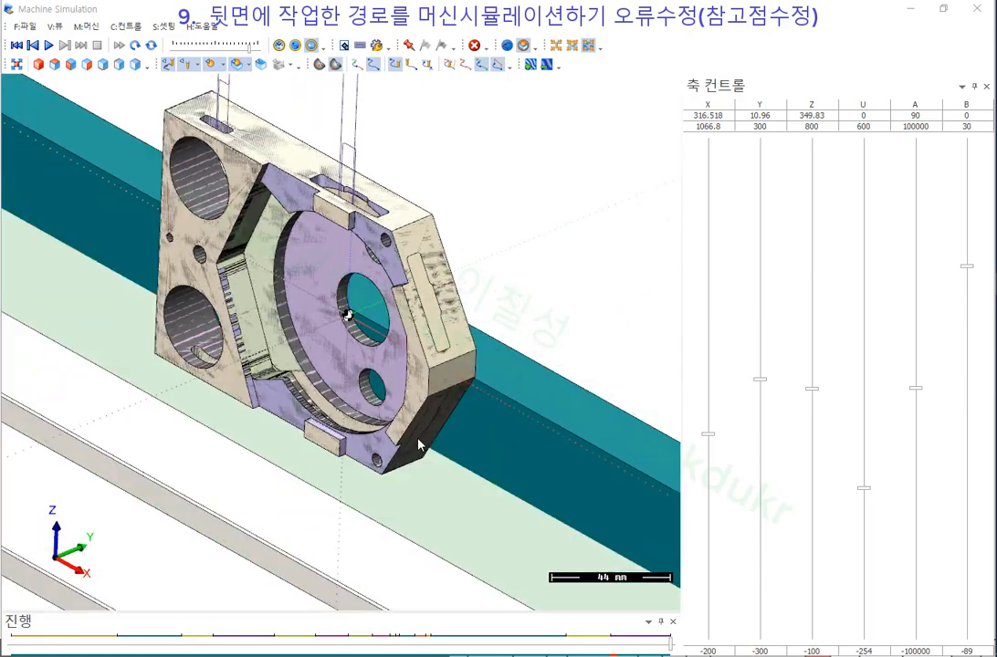
{"action": "middle_click_drag", "start_coordinate": [418, 445], "coordinate": [433, 423]}
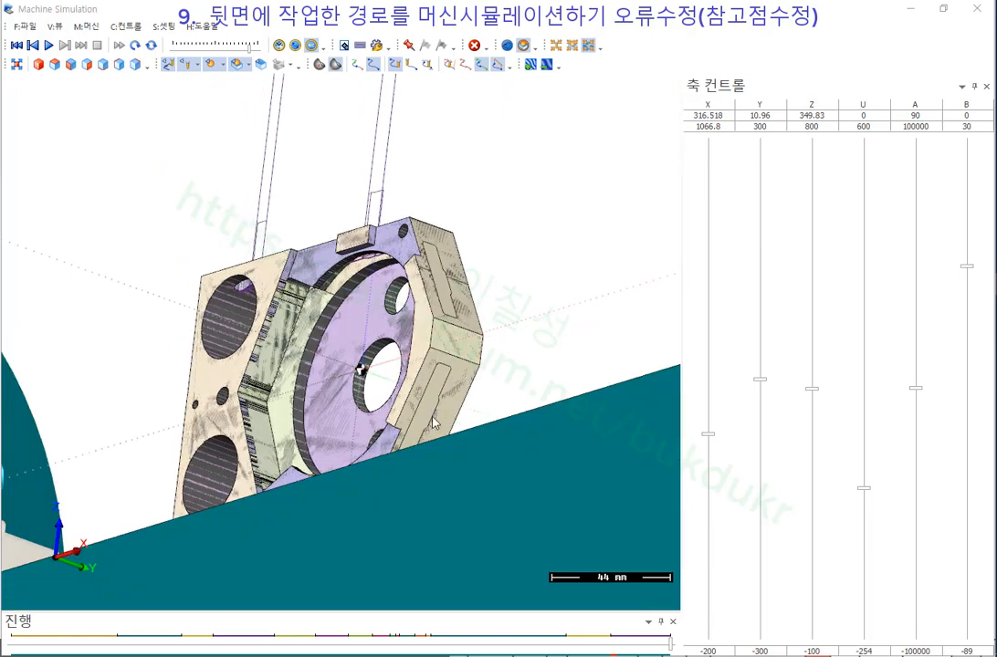
{"action": "scroll", "coordinate": [442, 420], "scroll_direction": "up", "scroll_amount": 4}
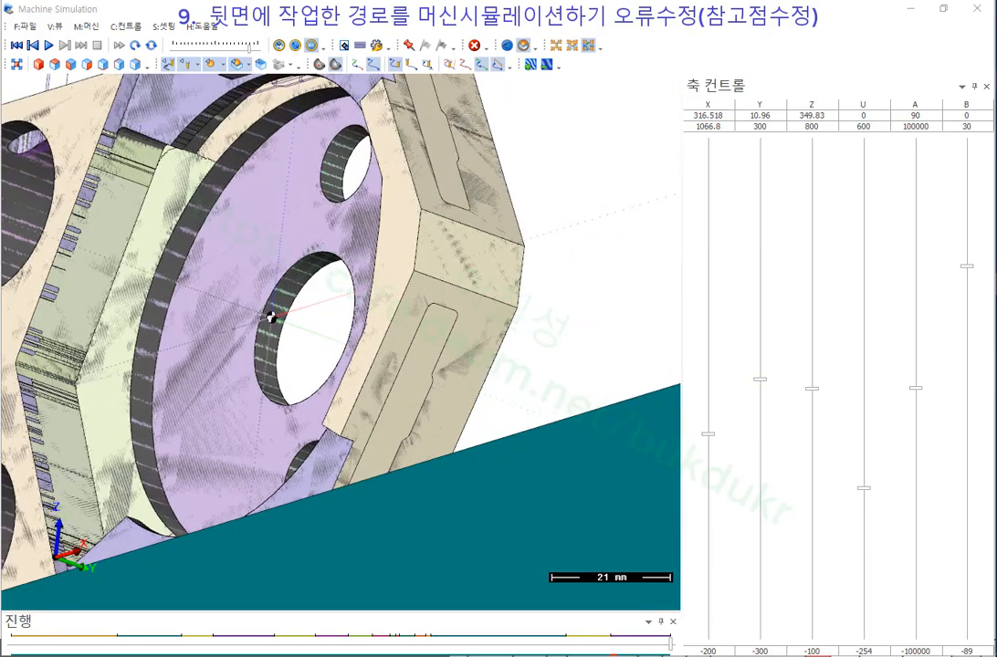
{"action": "left_click_drag", "start_coordinate": [442, 375], "coordinate": [420, 421]}
{"action": "mouse_move", "coordinate": [461, 99]}
{"action": "left_mouse_down"}
{"action": "mouse_move", "coordinate": [429, 172]}
{"action": "mouse_move", "coordinate": [453, 162]}
{"action": "left_mouse_up"}
{"action": "right_click", "coordinate": [543, 136]}
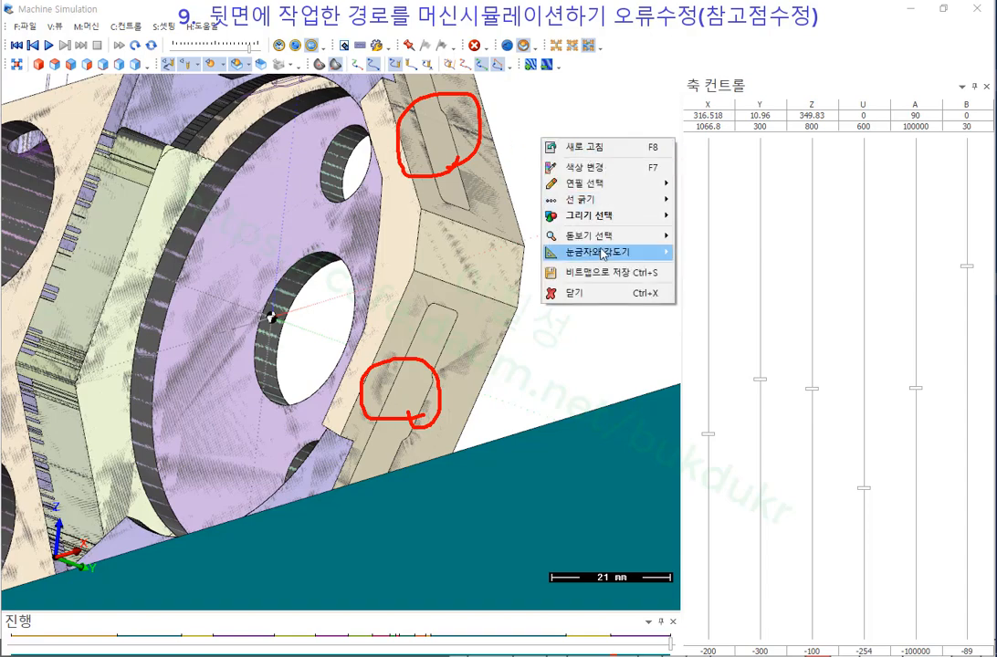
{"action": "left_click", "coordinate": [571, 290]}
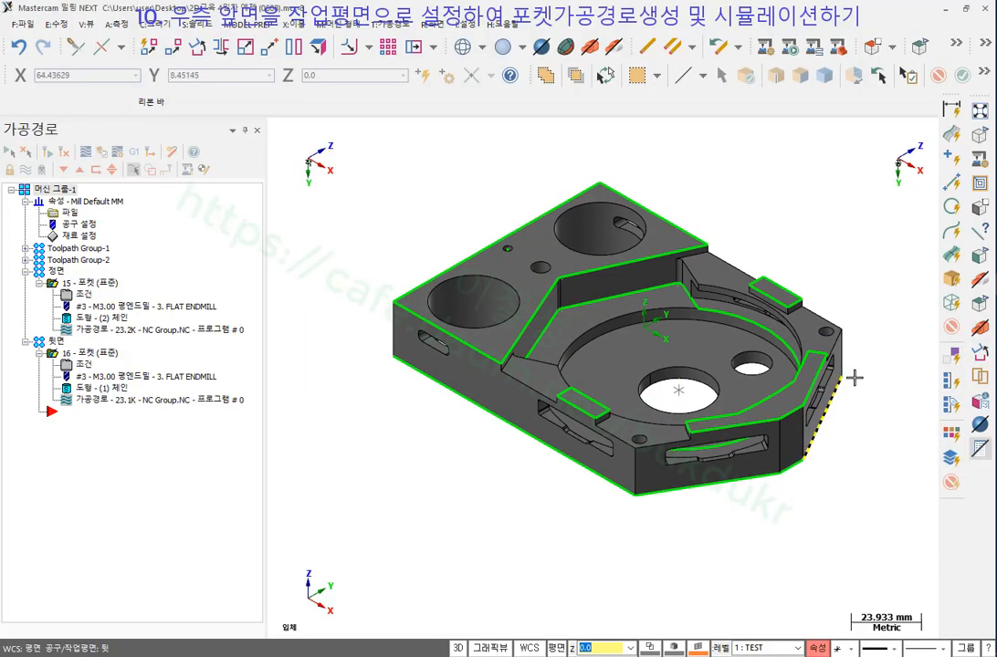
Collapse the 정면 and 뒷면 operation groups in the toolpath tree.
{"action": "scroll", "coordinate": [273, 247], "scroll_direction": "down", "scroll_amount": 1}
{"action": "left_click", "coordinate": [27, 271]}
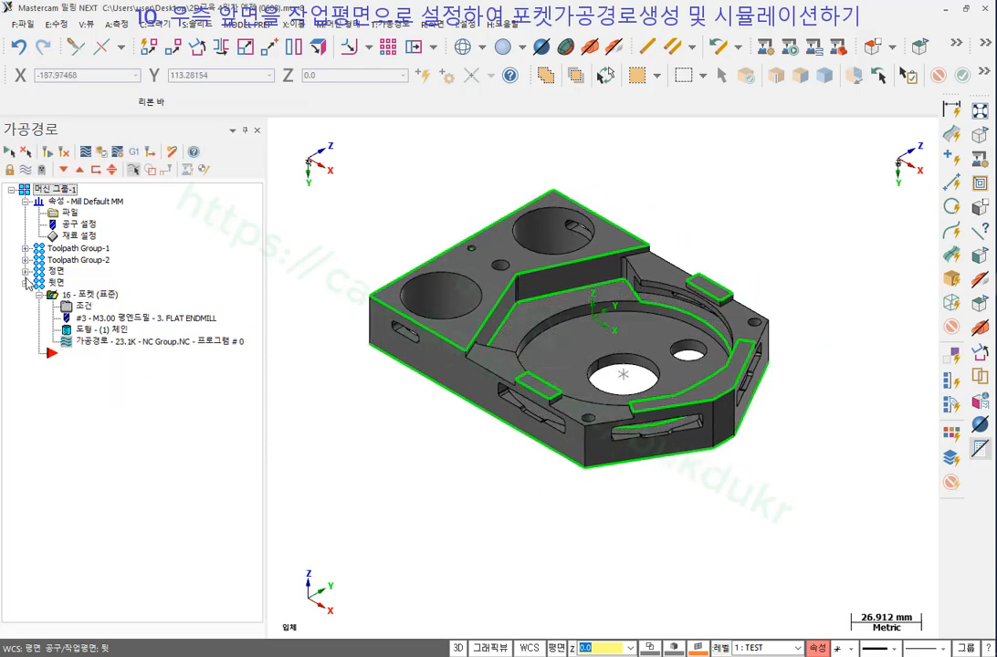
{"action": "left_click", "coordinate": [25, 284]}
{"action": "scroll", "coordinate": [813, 417], "scroll_direction": "up", "scroll_amount": 5}
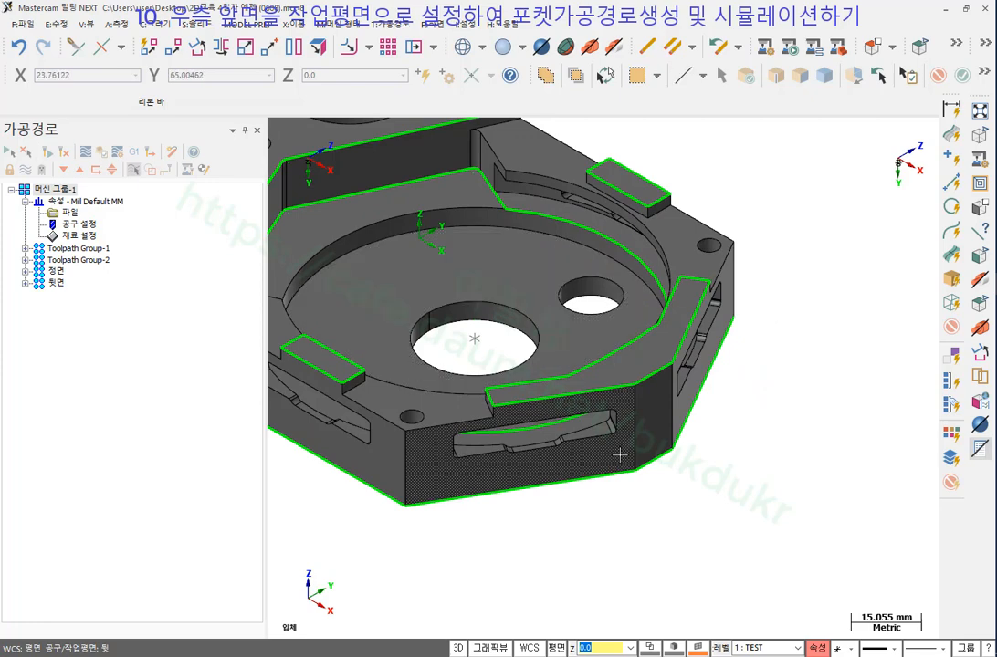
Add a new toolpath group under 머신 그룹-1 and rename it 우측 앞면.
{"action": "right_click", "coordinate": [63, 192]}
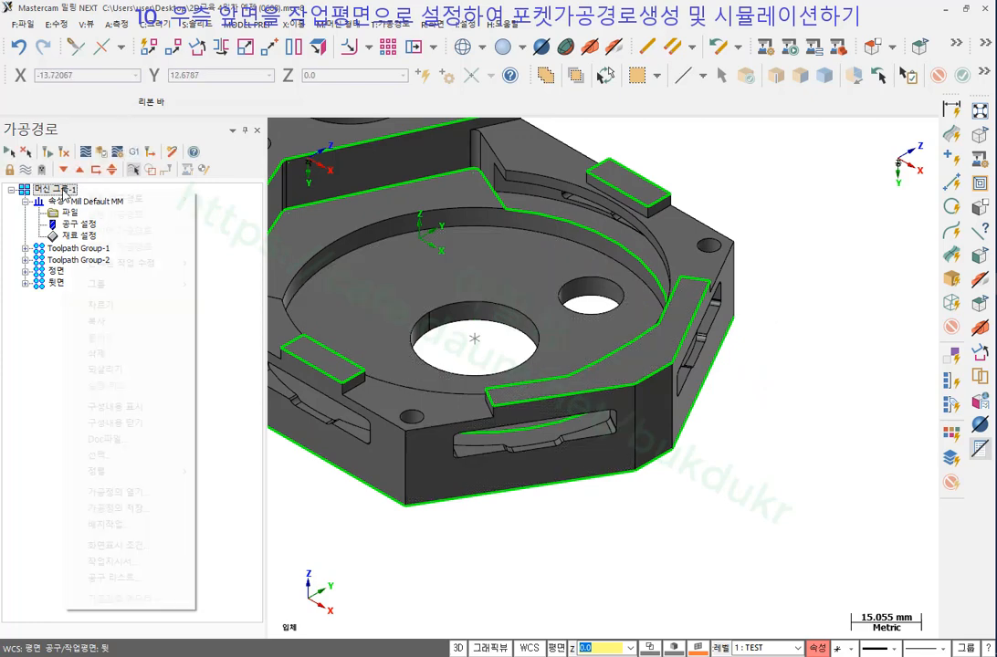
{"action": "mouse_move", "coordinate": [143, 288]}
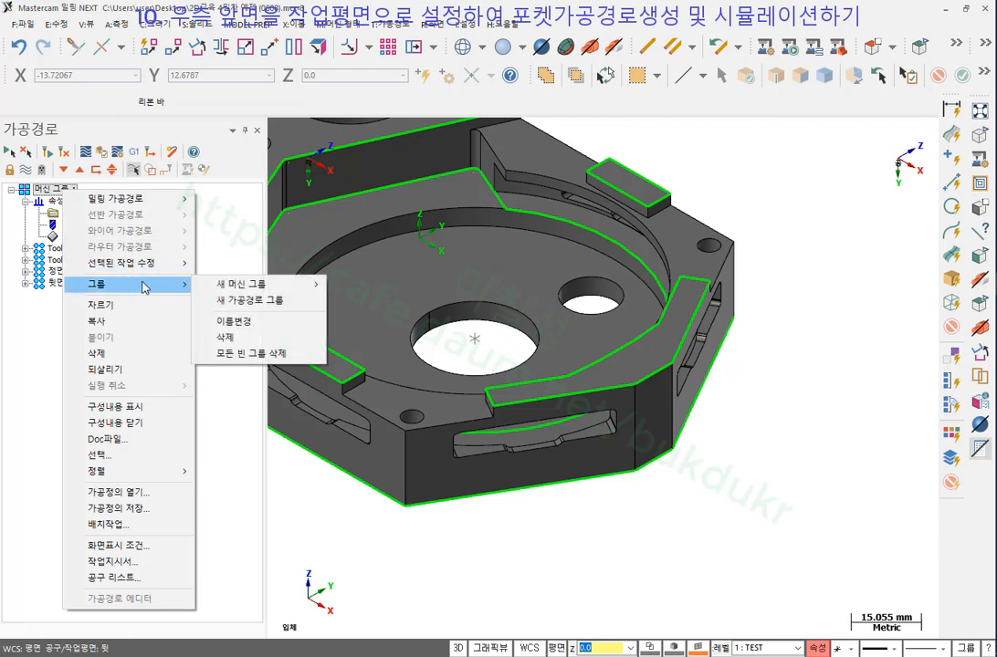
{"action": "left_click", "coordinate": [250, 300]}
{"action": "left_click", "coordinate": [84, 295]}
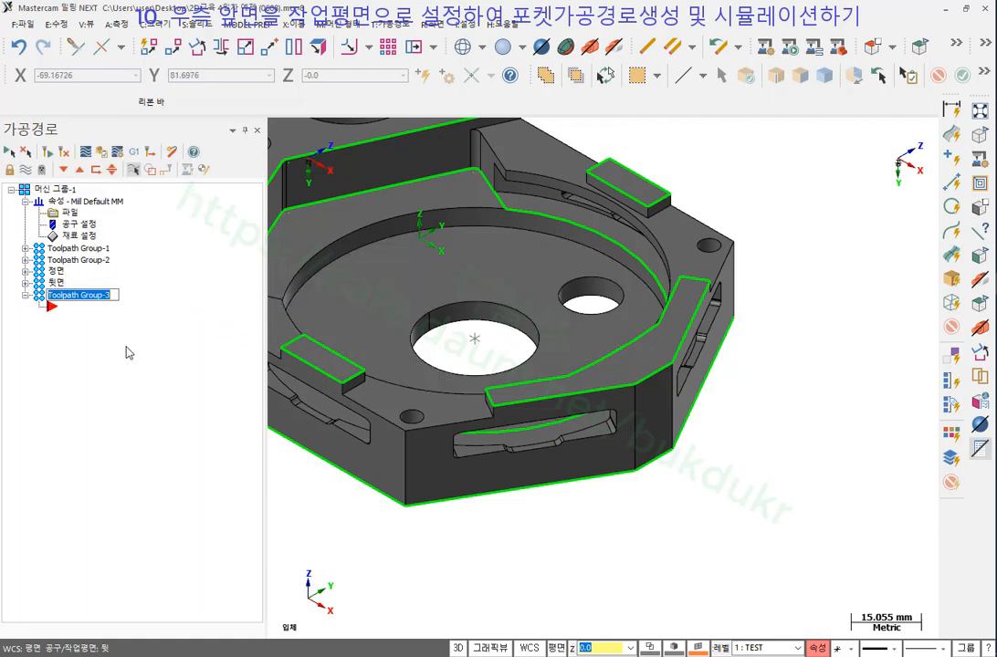
{"action": "type", "text": "dn"}
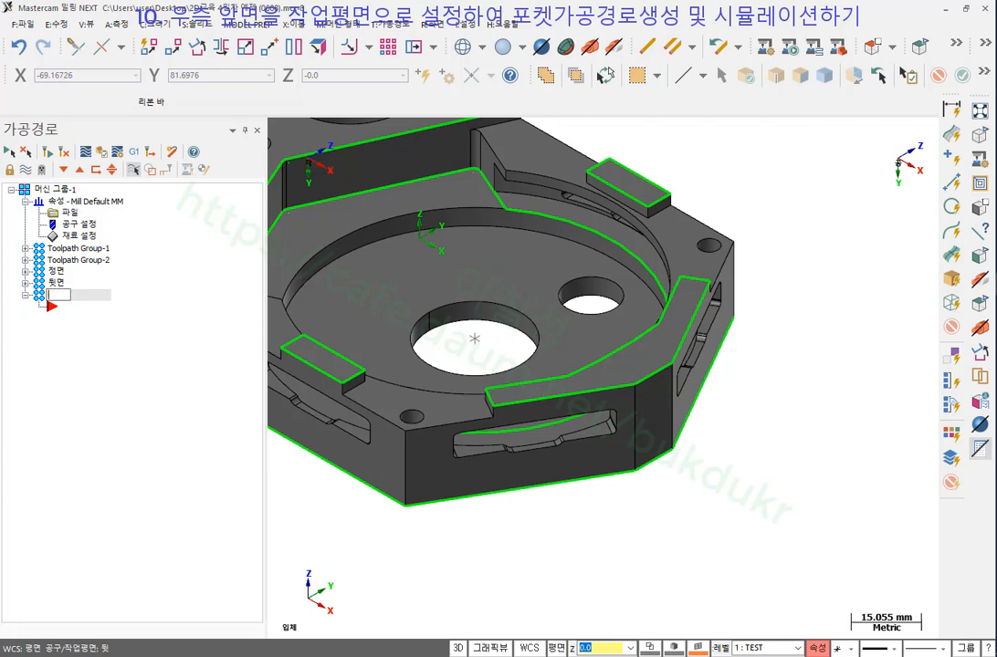
{"action": "type", "text": "caajs"}
{"action": "key", "text": "Return"}
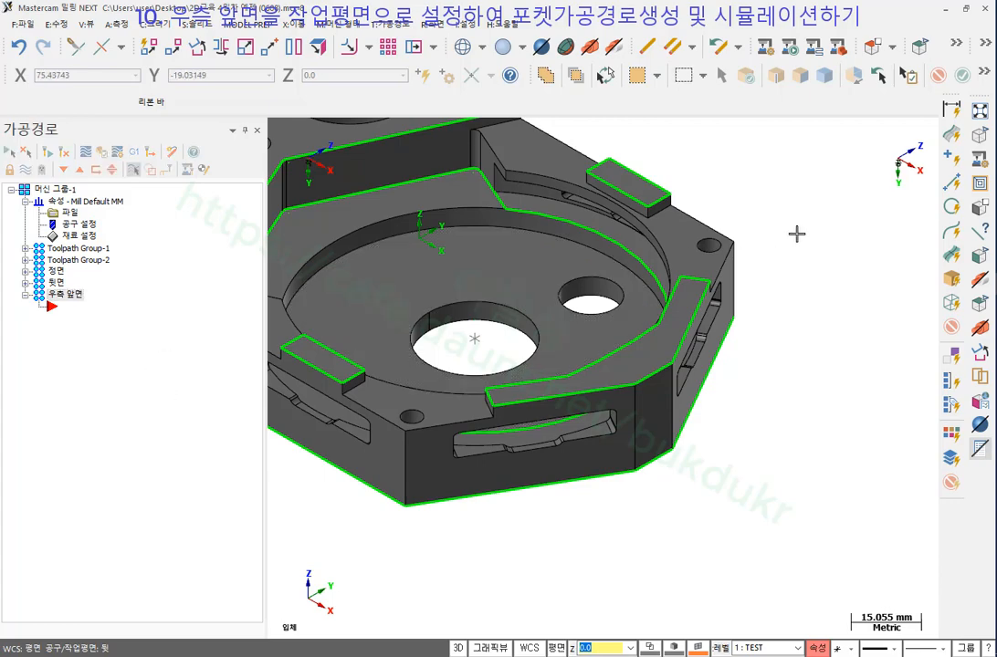
Define a plane from the slotted right front solid face.
{"action": "scroll", "coordinate": [797, 234], "scroll_direction": "down", "scroll_amount": 3}
{"action": "scroll", "coordinate": [761, 225], "scroll_direction": "up", "scroll_amount": 2}
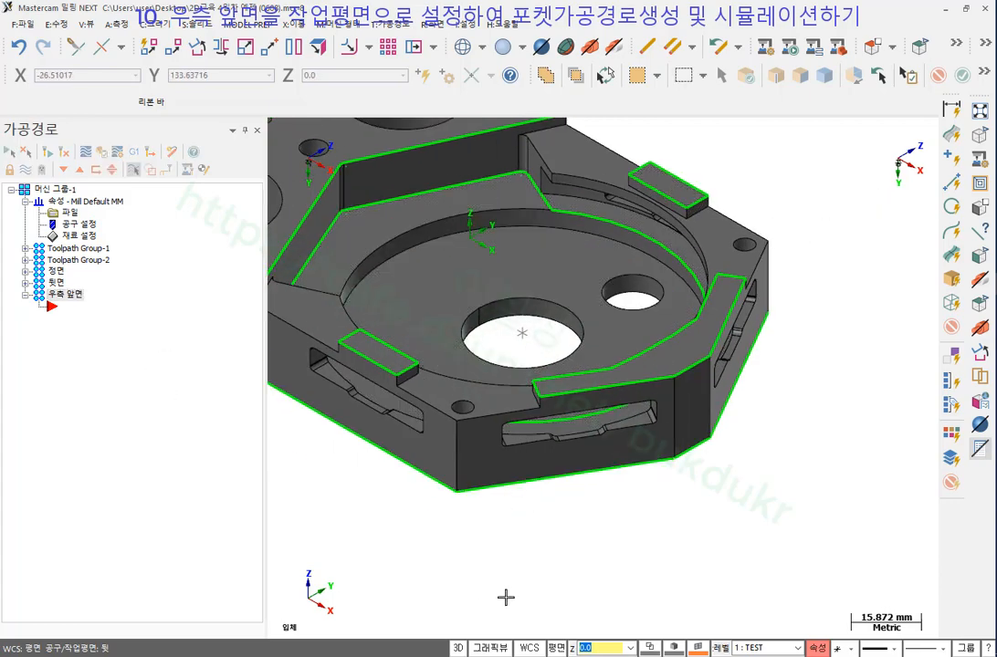
{"action": "left_click", "coordinate": [557, 649]}
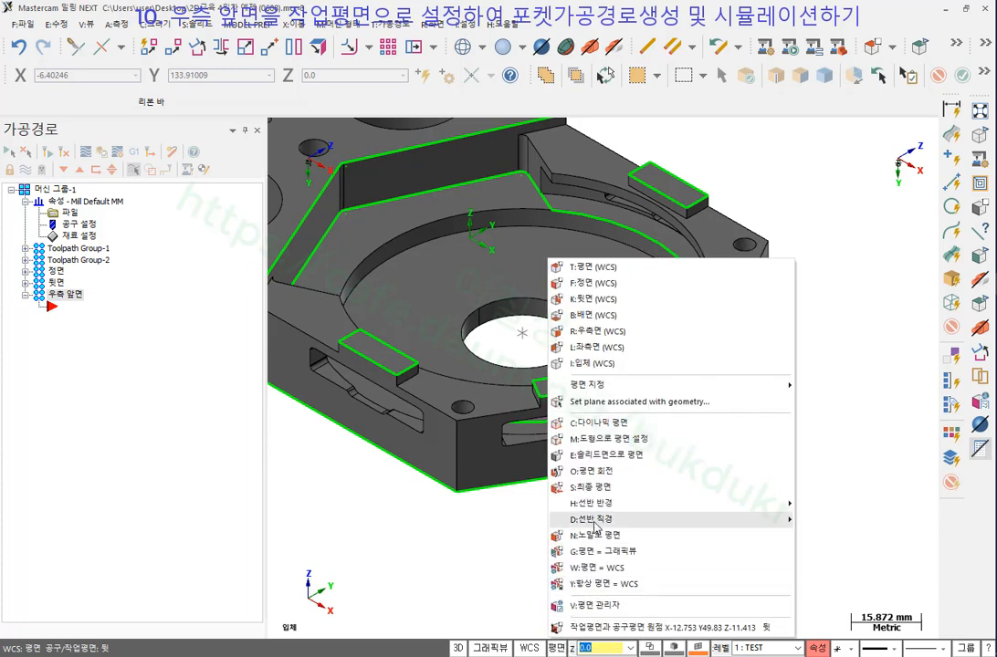
{"action": "left_click", "coordinate": [615, 457]}
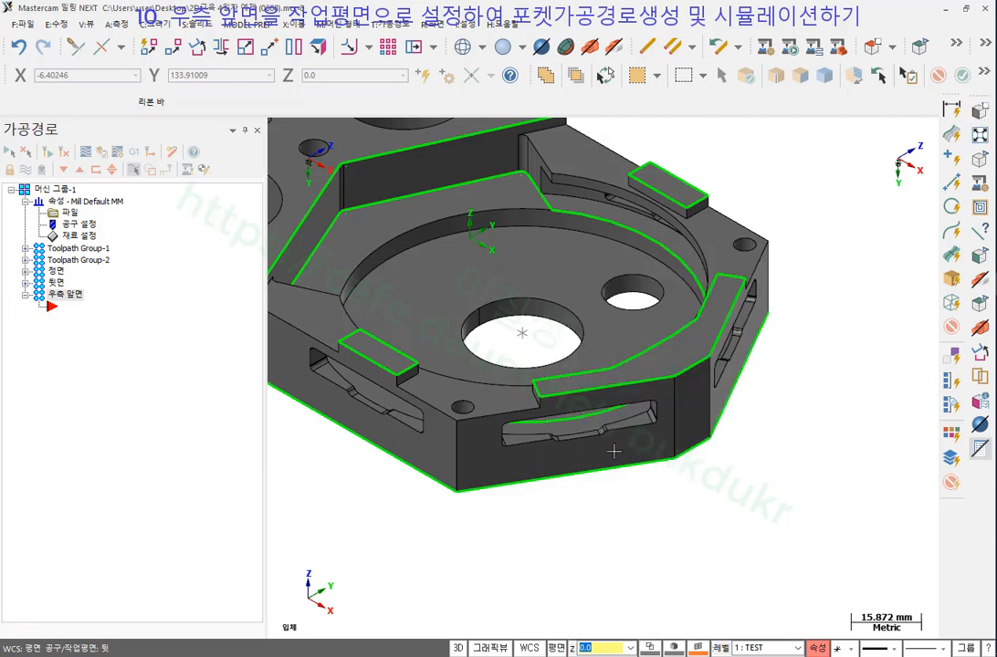
{"action": "left_click", "coordinate": [594, 464]}
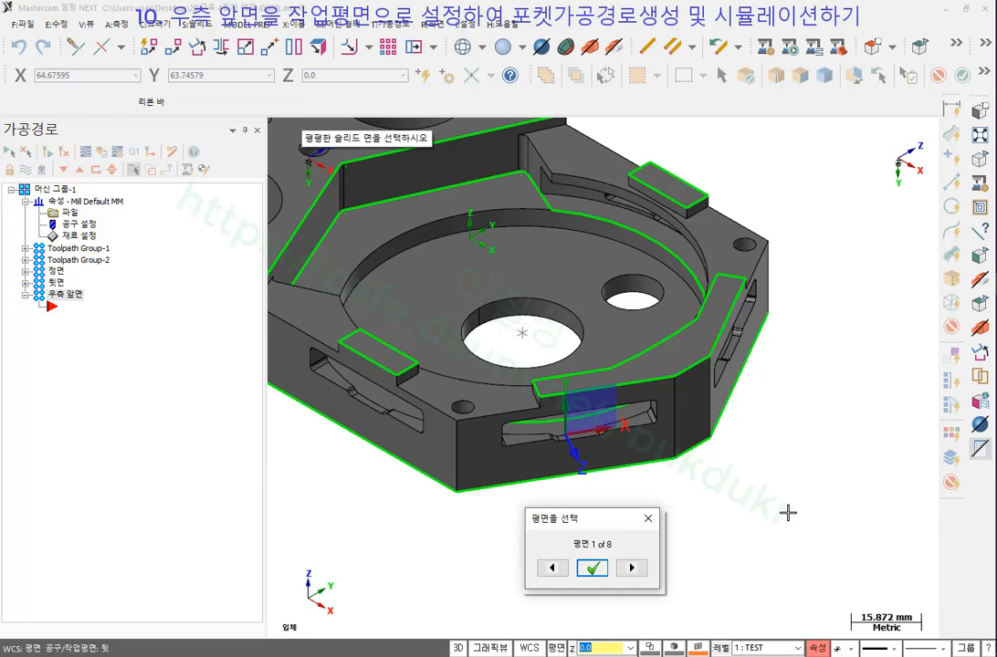
{"action": "mouse_move", "coordinate": [589, 484]}
{"action": "left_mouse_down"}
{"action": "mouse_move", "coordinate": [473, 401]}
{"action": "mouse_move", "coordinate": [648, 429]}
{"action": "mouse_move", "coordinate": [577, 481]}
{"action": "left_mouse_up"}
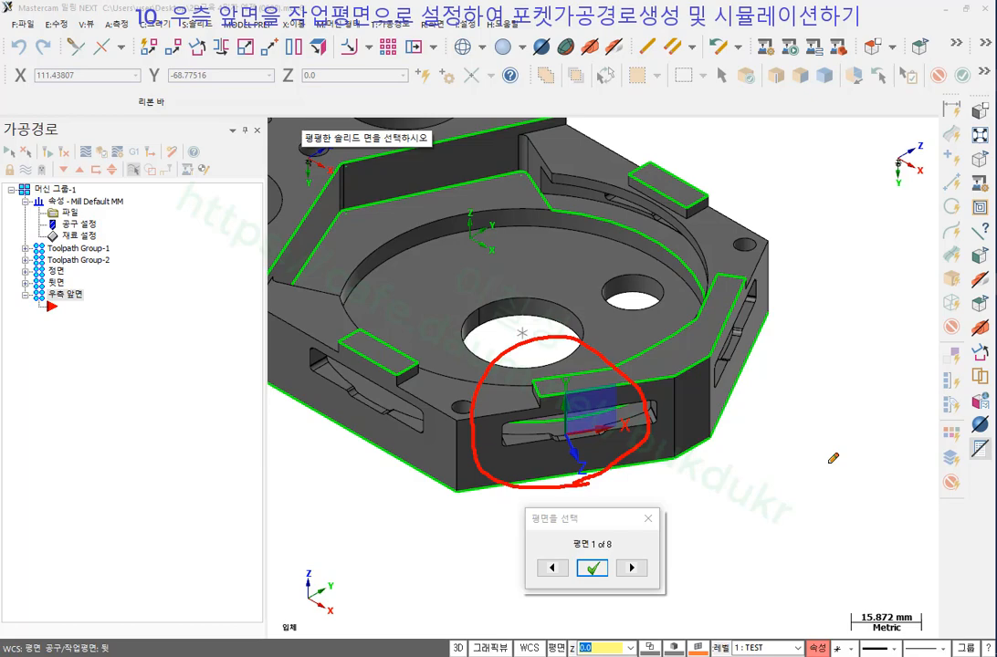
{"action": "right_click", "coordinate": [795, 306]}
{"action": "left_click", "coordinate": [817, 394]}
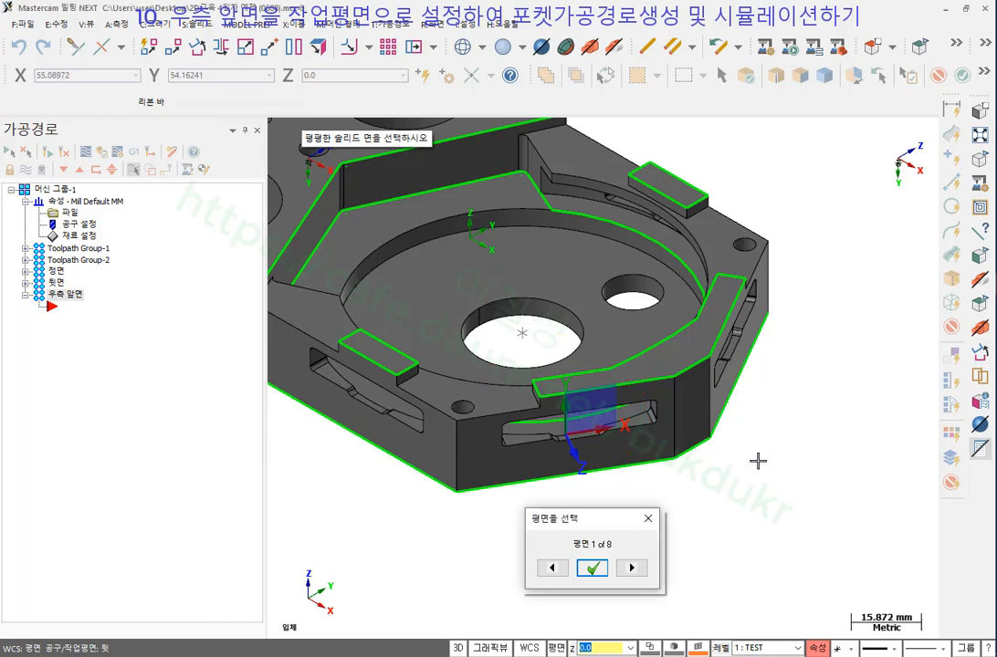
Accept the face orientation and save the plane as 우측앞면.
{"action": "left_click", "coordinate": [594, 568]}
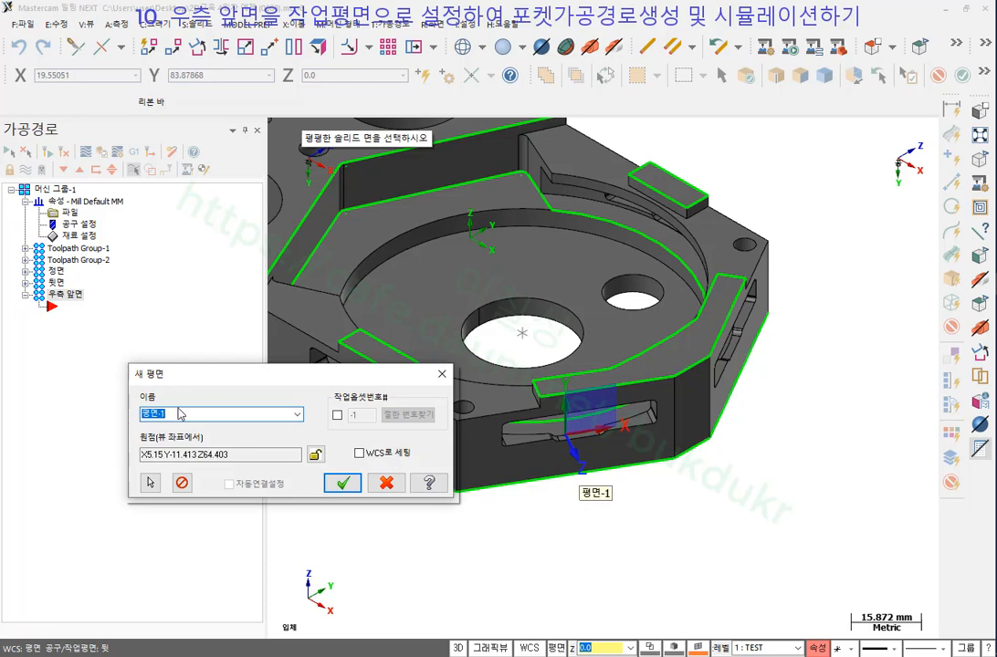
{"action": "type", "text": "우측앞면"}
{"action": "left_click", "coordinate": [340, 482]}
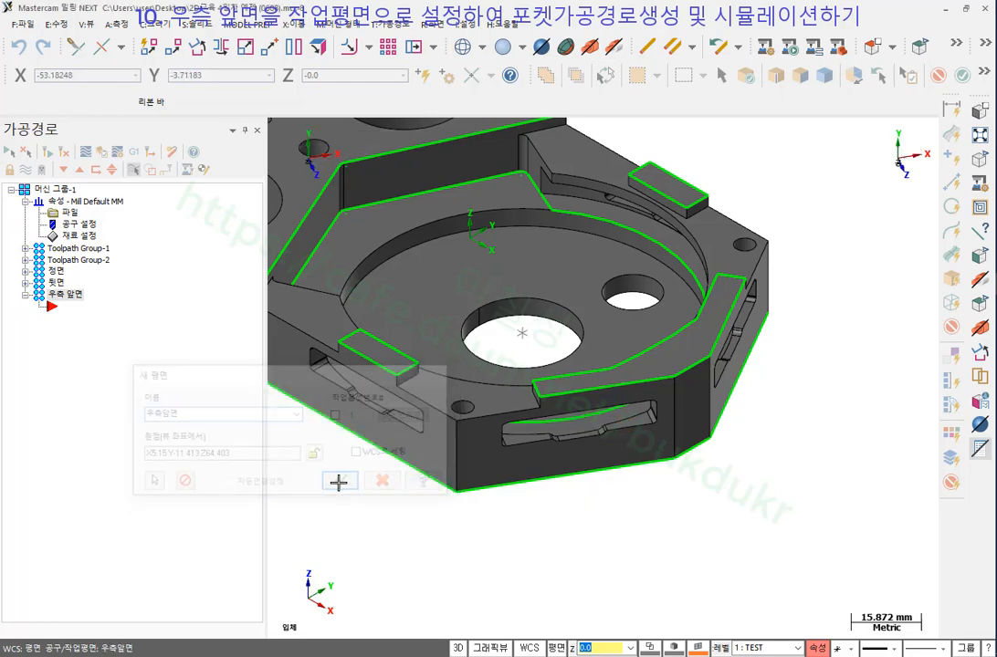
{"action": "scroll", "coordinate": [546, 536], "scroll_direction": "down", "scroll_amount": 1}
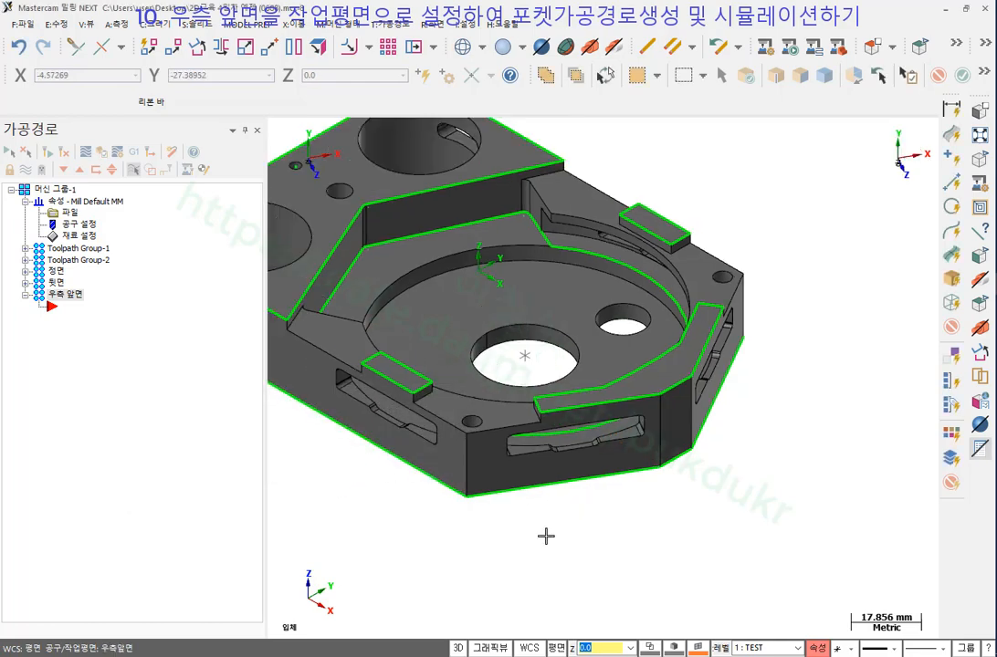
Orbit to face the slot along 우측앞면 and mark its axes and tool direction.
{"action": "middle_click_drag", "start_coordinate": [546, 535], "coordinate": [508, 409]}
{"action": "scroll", "coordinate": [527, 461], "scroll_direction": "down", "scroll_amount": 1}
{"action": "scroll", "coordinate": [525, 152], "scroll_direction": "up", "scroll_amount": 4}
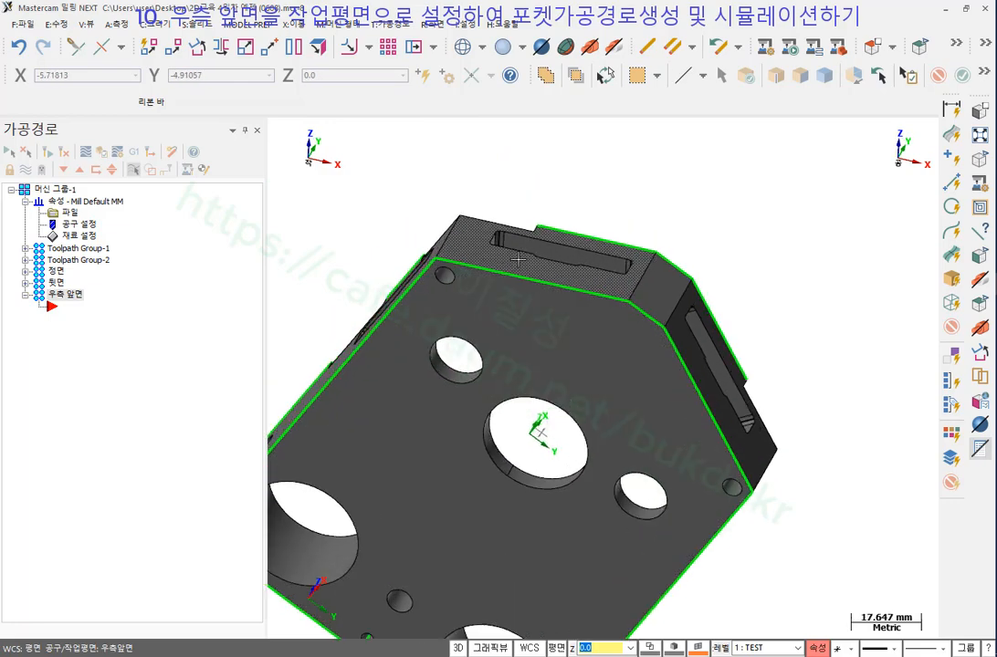
{"action": "scroll", "coordinate": [526, 152], "scroll_direction": "up", "scroll_amount": 2}
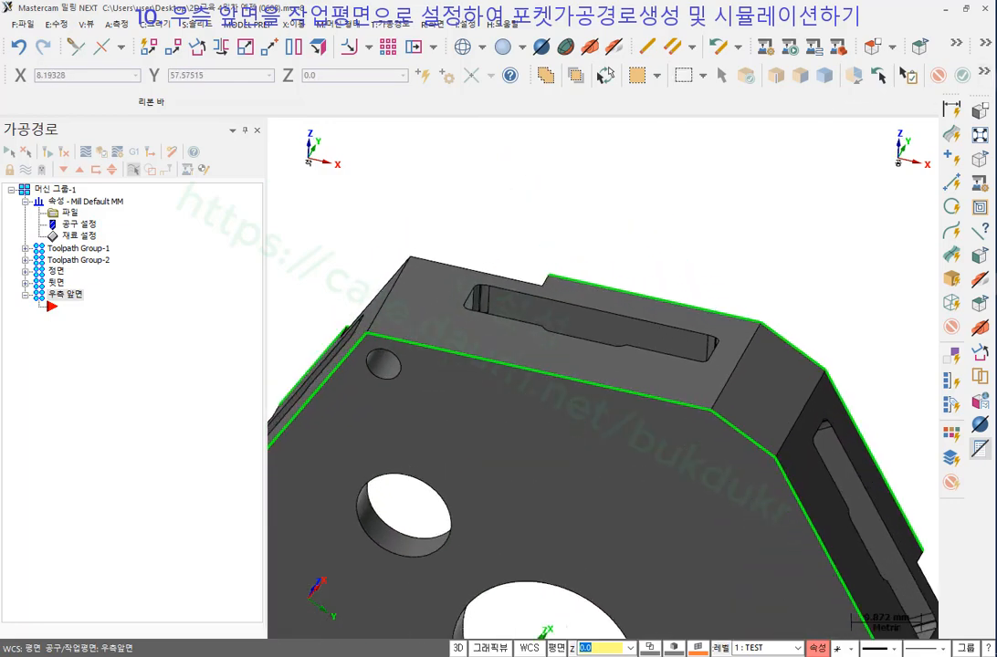
{"action": "mouse_move", "coordinate": [340, 117]}
{"action": "left_mouse_down"}
{"action": "mouse_move", "coordinate": [333, 196]}
{"action": "mouse_move", "coordinate": [362, 186]}
{"action": "left_mouse_up"}
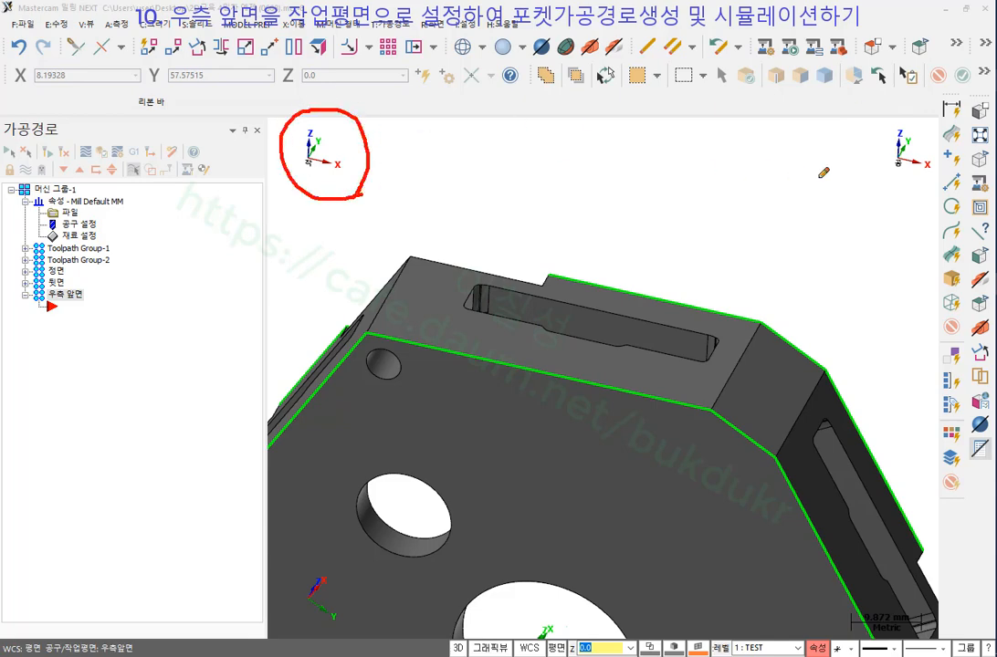
{"action": "mouse_move", "coordinate": [901, 110]}
{"action": "left_mouse_down"}
{"action": "mouse_move", "coordinate": [876, 164]}
{"action": "mouse_move", "coordinate": [911, 189]}
{"action": "left_mouse_up"}
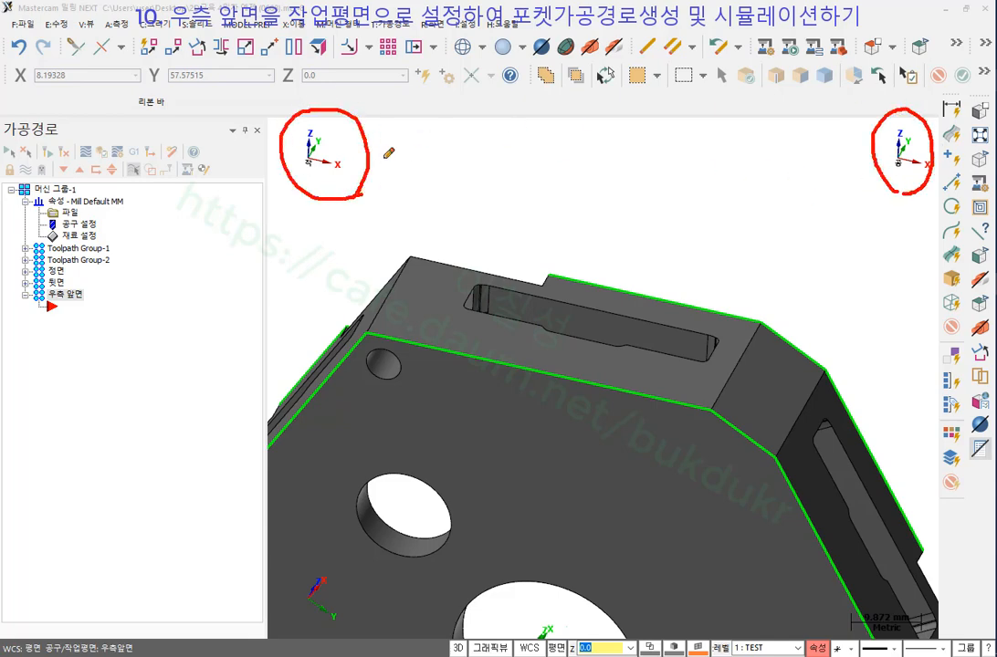
{"action": "left_click_drag", "start_coordinate": [467, 285], "coordinate": [475, 143]}
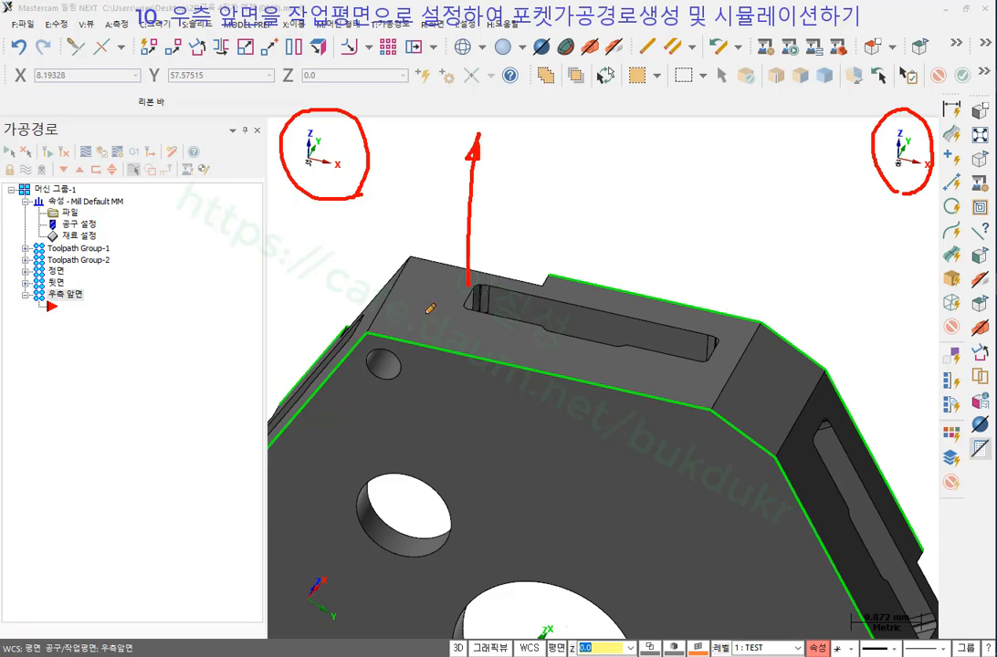
{"action": "mouse_move", "coordinate": [426, 315]}
{"action": "left_mouse_down"}
{"action": "mouse_move", "coordinate": [424, 183]}
{"action": "mouse_move", "coordinate": [414, 206]}
{"action": "mouse_move", "coordinate": [436, 198]}
{"action": "mouse_move", "coordinate": [427, 187]}
{"action": "left_mouse_up"}
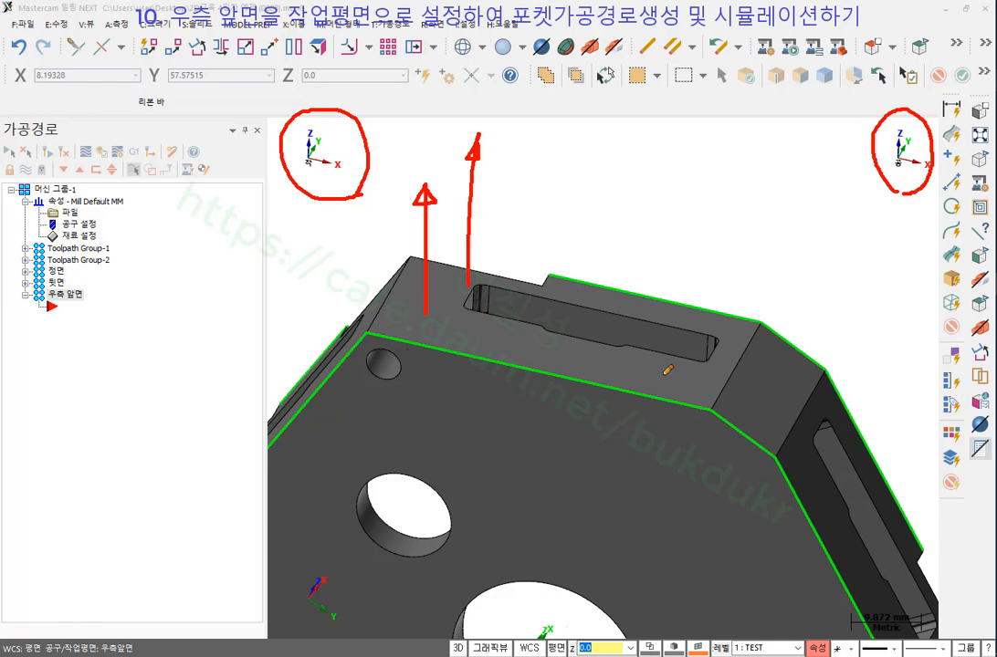
{"action": "right_click", "coordinate": [739, 185]}
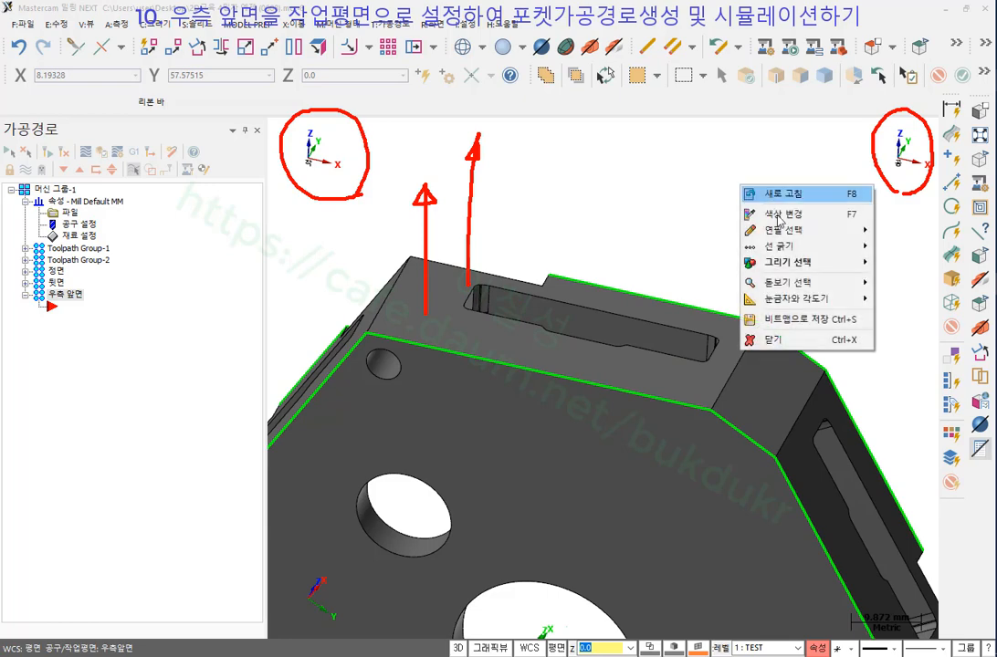
{"action": "left_click", "coordinate": [779, 340]}
Bring up the list of toolpath types.
{"action": "scroll", "coordinate": [677, 230], "scroll_direction": "down", "scroll_amount": 4}
{"action": "scroll", "coordinate": [676, 229], "scroll_direction": "down", "scroll_amount": 1}
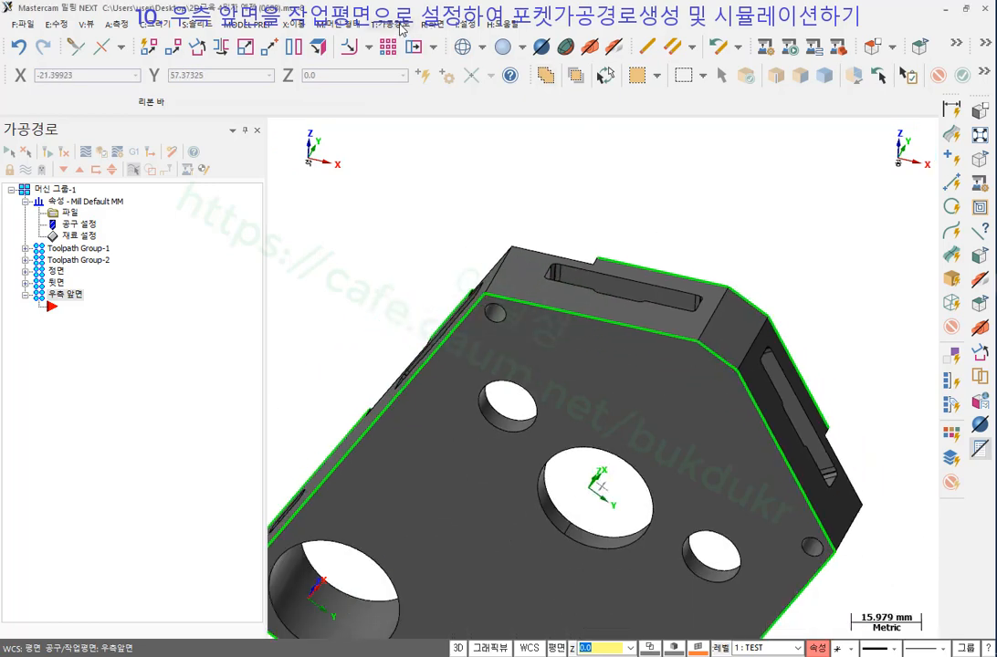
{"action": "left_click", "coordinate": [400, 26]}
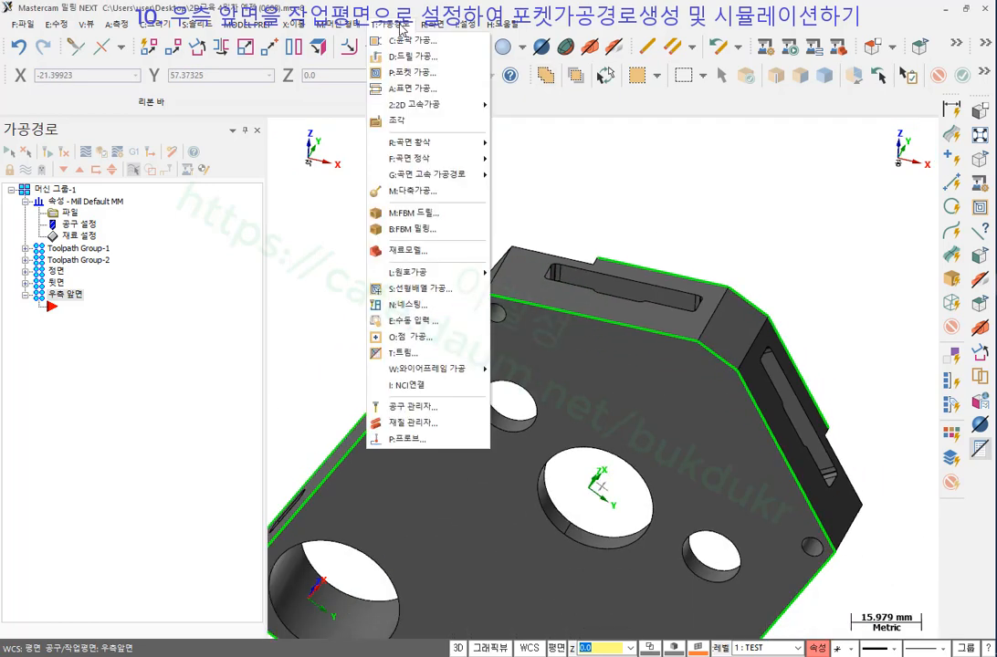
Create a pocket toolpath chaining the right front slot's loop on the solid.
{"action": "left_click", "coordinate": [420, 73]}
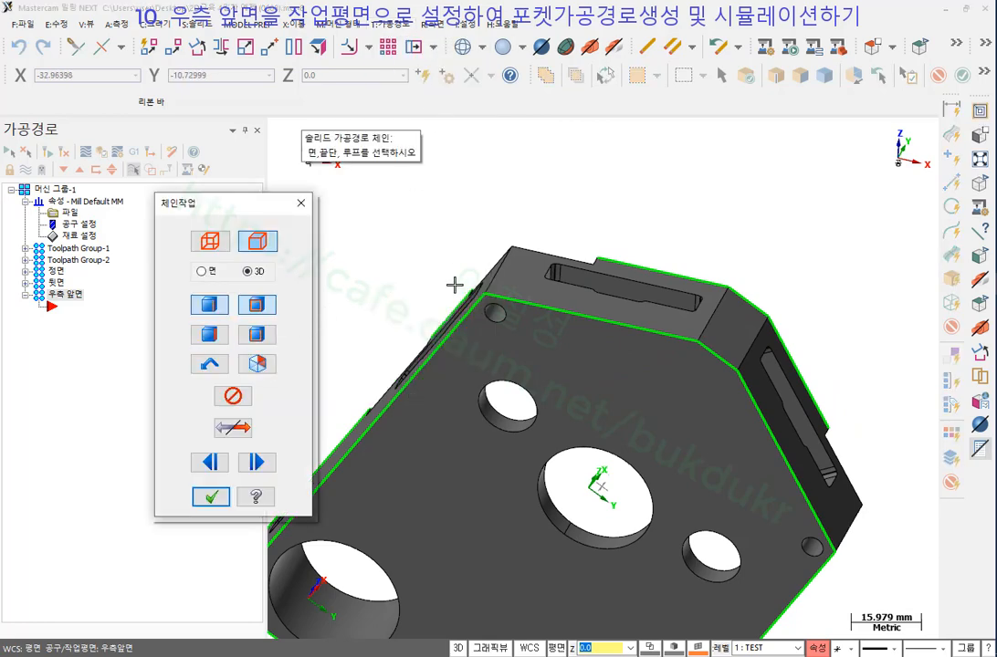
{"action": "left_click", "coordinate": [631, 286]}
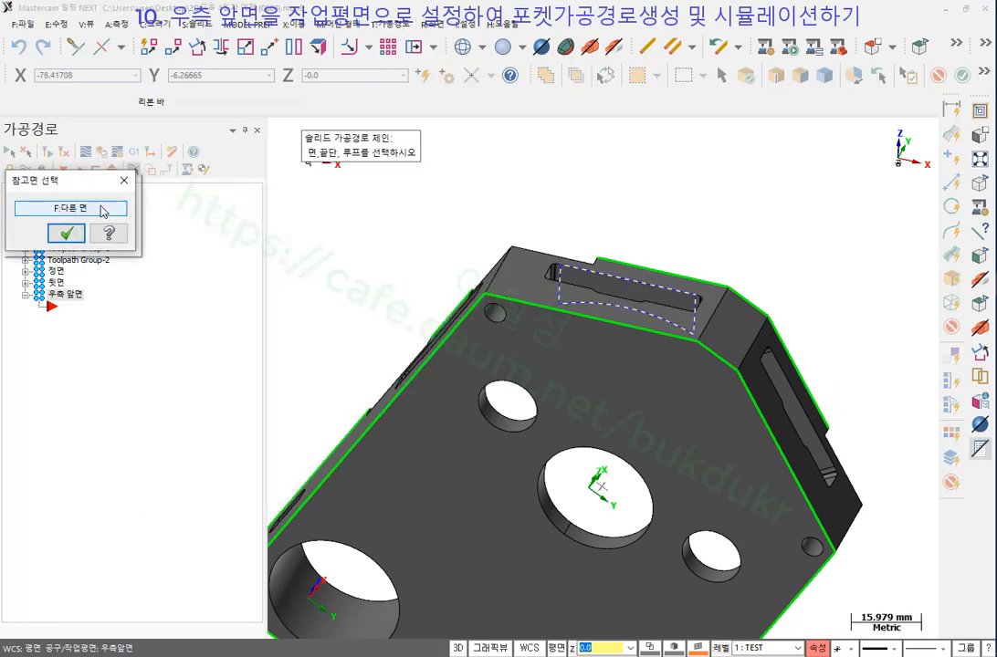
{"action": "left_click", "coordinate": [66, 234]}
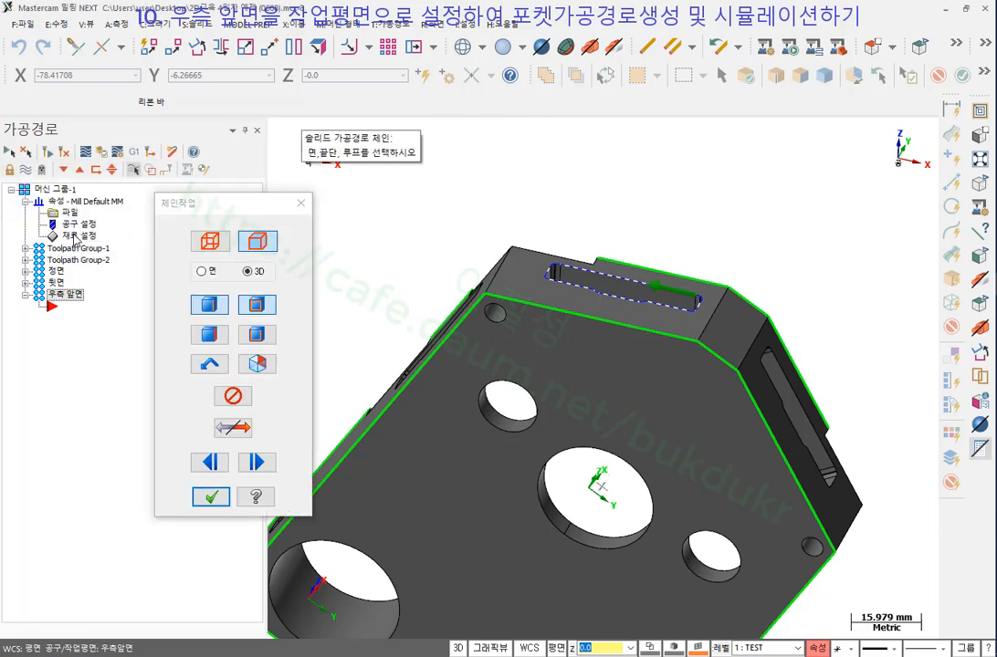
{"action": "left_click", "coordinate": [211, 497]}
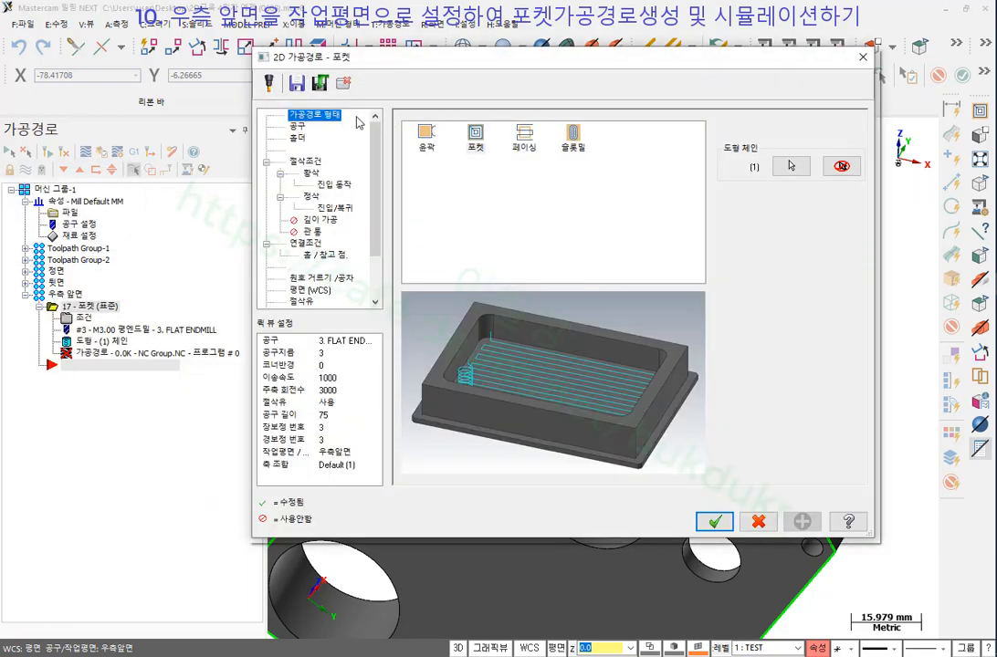
Review the 3 mm flat endmill, cut and linking parameters, then pick depth from the model.
{"action": "left_click", "coordinate": [298, 127]}
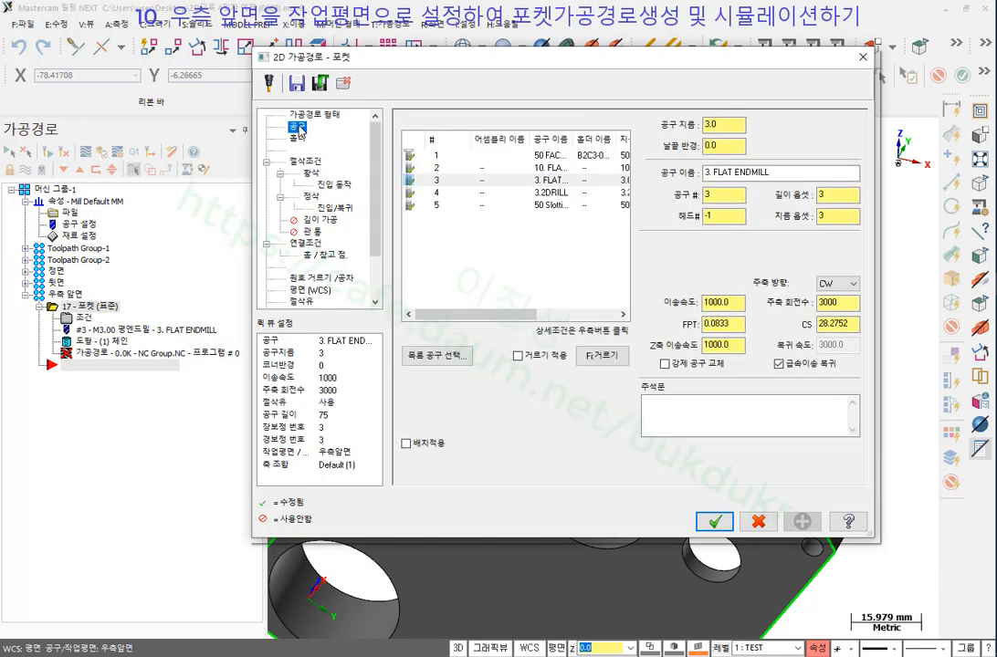
{"action": "left_click", "coordinate": [307, 162]}
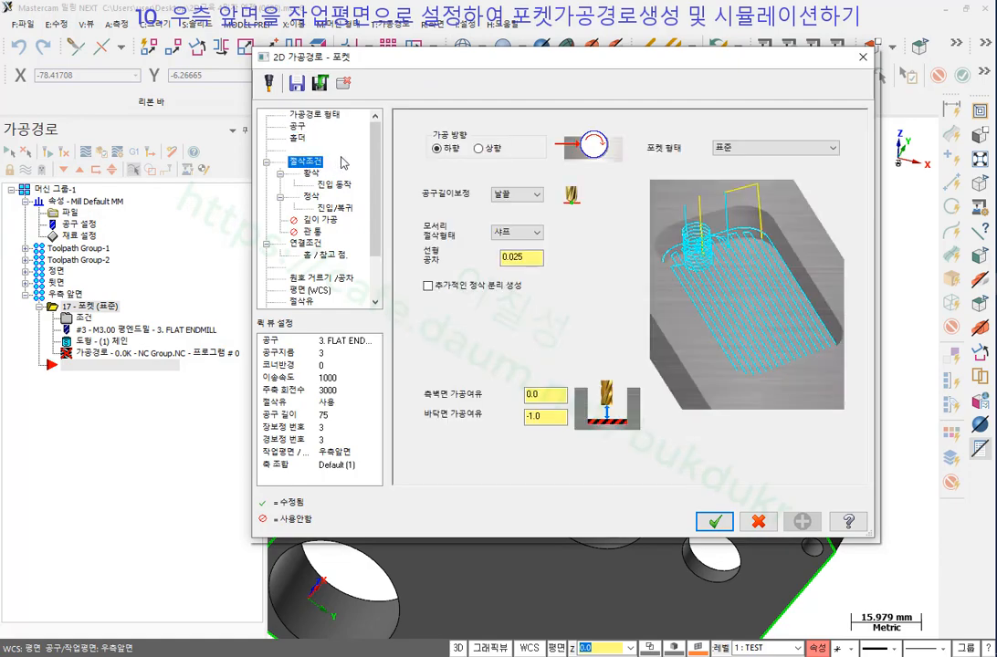
{"action": "left_click", "coordinate": [307, 243]}
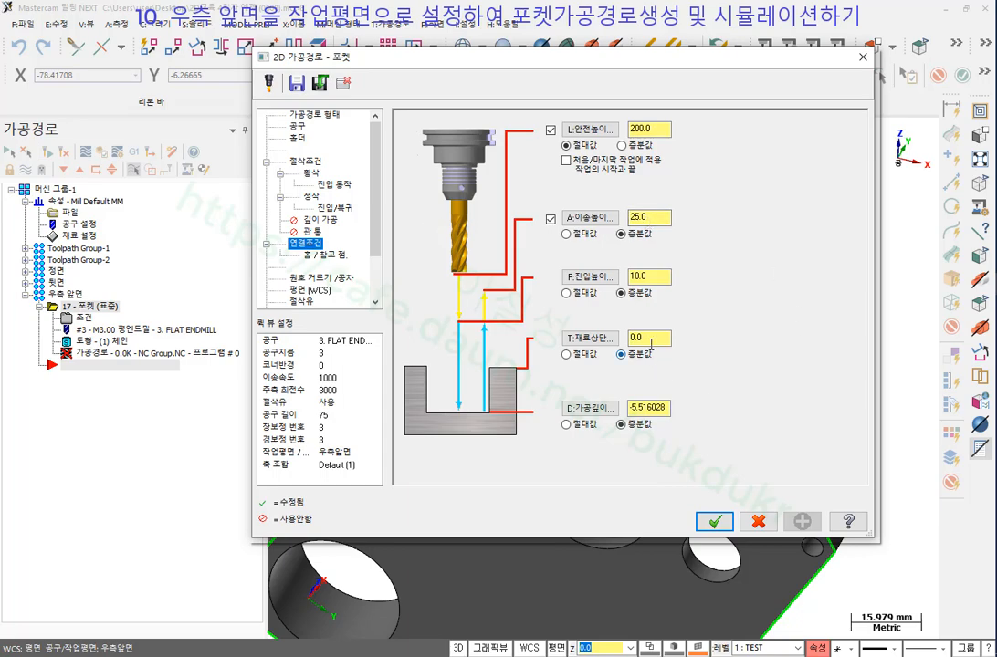
{"action": "left_click", "coordinate": [604, 413]}
{"action": "scroll", "coordinate": [698, 226], "scroll_direction": "down", "scroll_amount": 2}
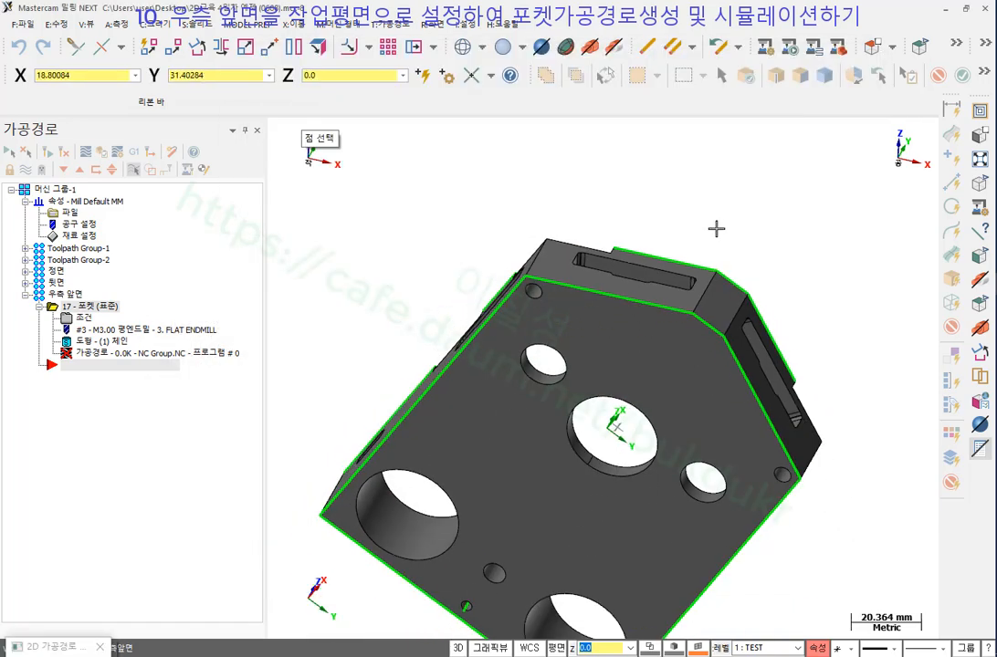
Snap to the slot floor edge for a -5.32549 depth and generate the 13.1K pocket toolpath.
{"action": "middle_click_drag", "start_coordinate": [717, 228], "coordinate": [477, 251]}
{"action": "scroll", "coordinate": [548, 384], "scroll_direction": "up", "scroll_amount": 6}
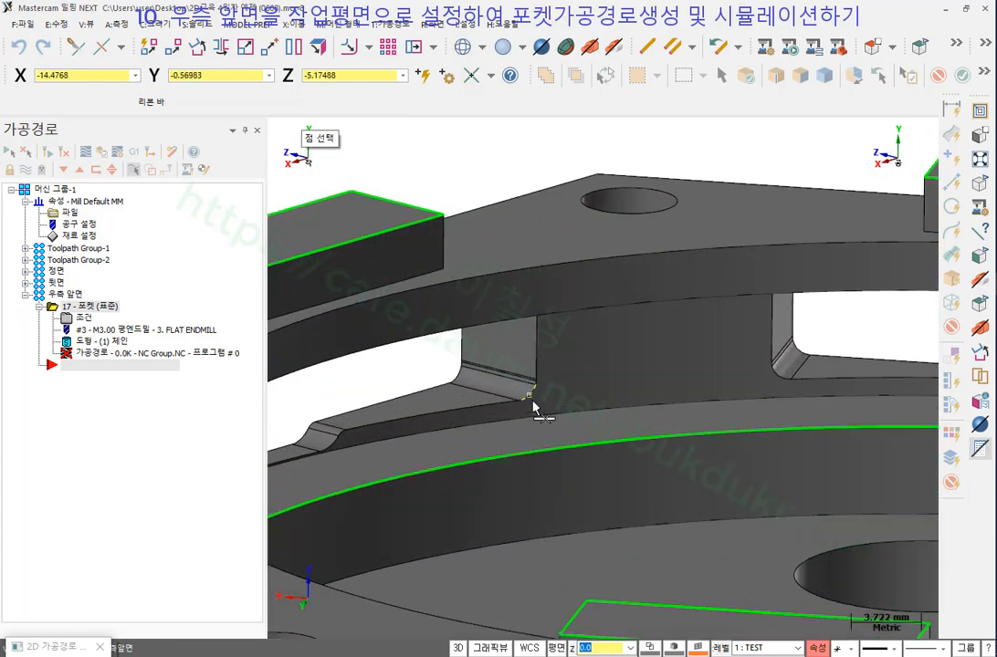
{"action": "middle_click_drag", "start_coordinate": [566, 358], "coordinate": [568, 362]}
{"action": "left_click", "coordinate": [541, 339]}
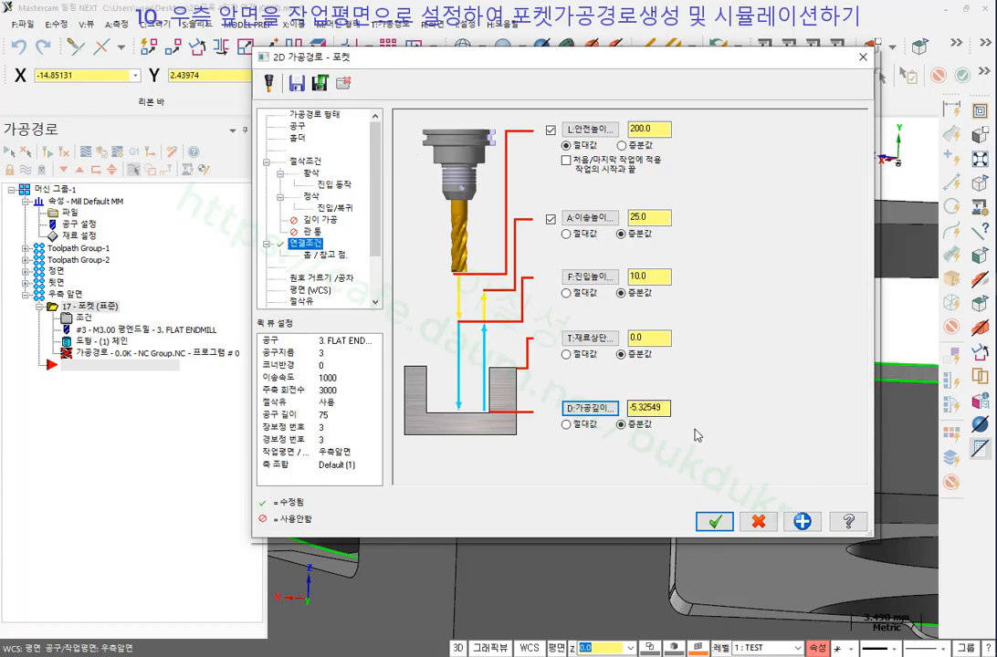
{"action": "left_click", "coordinate": [712, 530]}
{"action": "scroll", "coordinate": [443, 312], "scroll_direction": "down", "scroll_amount": 2}
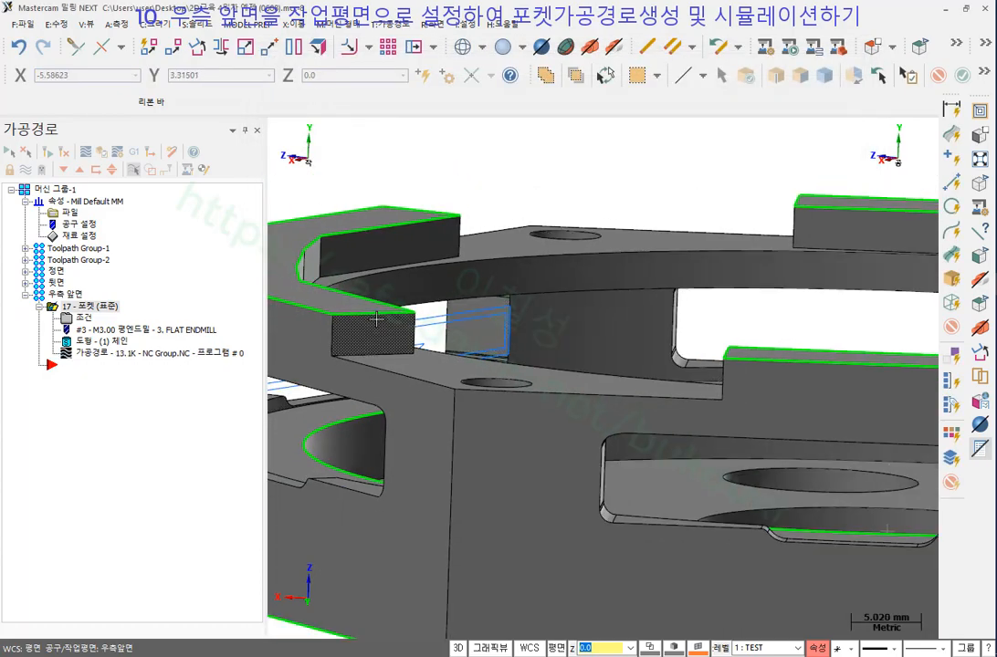
Orbit around the part to inspect the new pocket toolpath.
{"action": "middle_click_drag", "start_coordinate": [377, 319], "coordinate": [657, 369]}
{"action": "scroll", "coordinate": [796, 403], "scroll_direction": "down", "scroll_amount": 7}
{"action": "scroll", "coordinate": [414, 351], "scroll_direction": "up", "scroll_amount": 4}
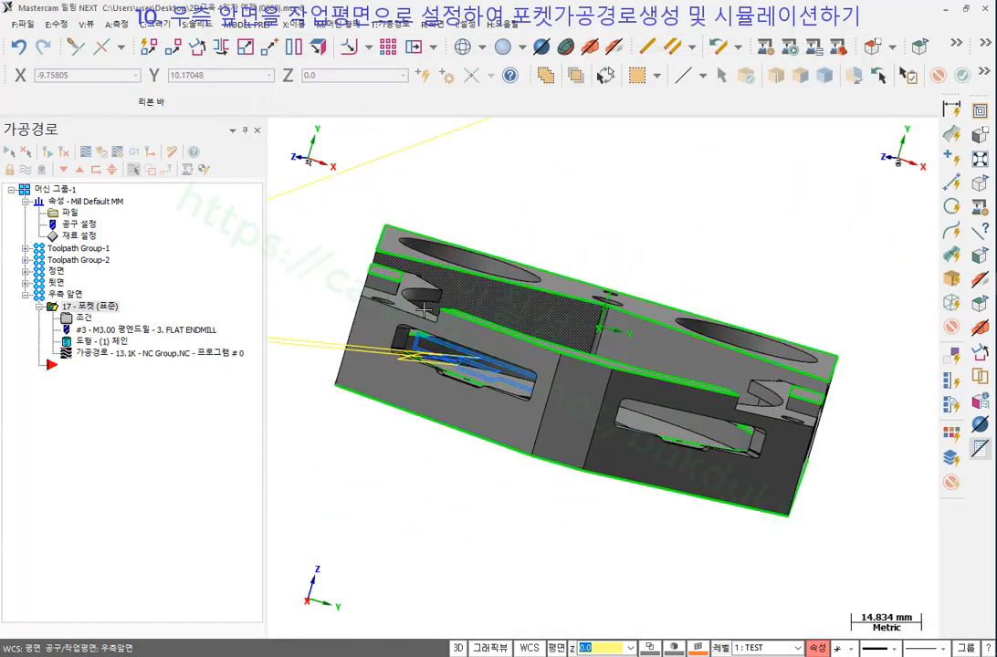
{"action": "mouse_move", "coordinate": [413, 350]}
{"action": "middle_mouse_down"}
{"action": "mouse_move", "coordinate": [467, 316]}
{"action": "mouse_move", "coordinate": [426, 347]}
{"action": "middle_mouse_up"}
{"action": "scroll", "coordinate": [438, 340], "scroll_direction": "down", "scroll_amount": 2}
{"action": "middle_click_drag", "start_coordinate": [576, 322], "coordinate": [568, 342]}
{"action": "scroll", "coordinate": [500, 296], "scroll_direction": "down", "scroll_amount": 2}
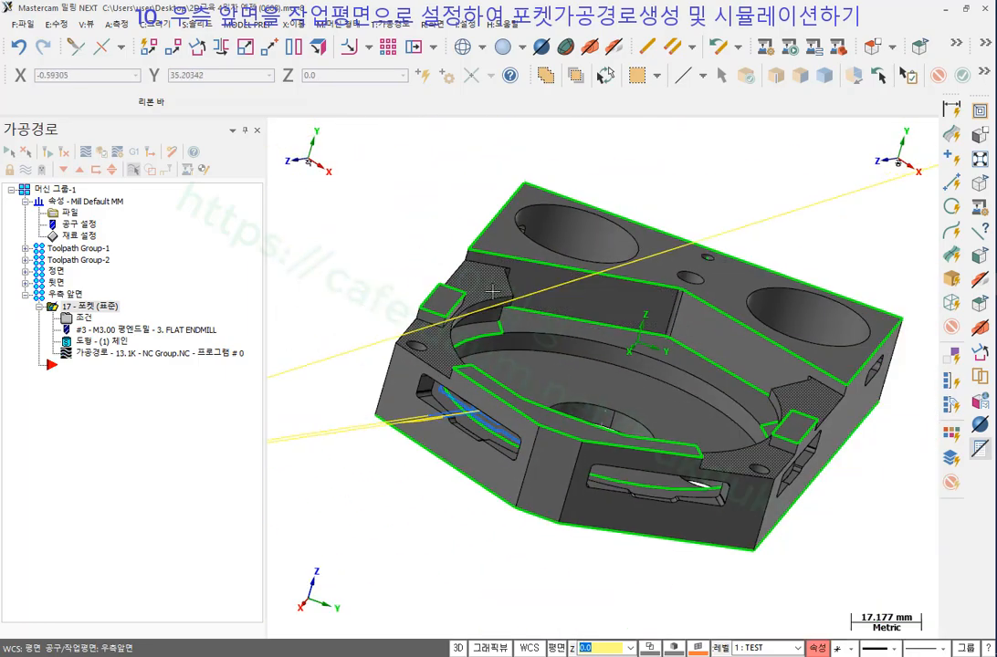
{"action": "middle_click_drag", "start_coordinate": [502, 297], "coordinate": [549, 316]}
Show the part in wireframe from the top view, zoom on the slot, and start Backplot.
{"action": "left_click", "coordinate": [464, 47]}
{"action": "scroll", "coordinate": [465, 266], "scroll_direction": "down", "scroll_amount": 1}
{"action": "middle_click_drag", "start_coordinate": [464, 266], "coordinate": [403, 437]}
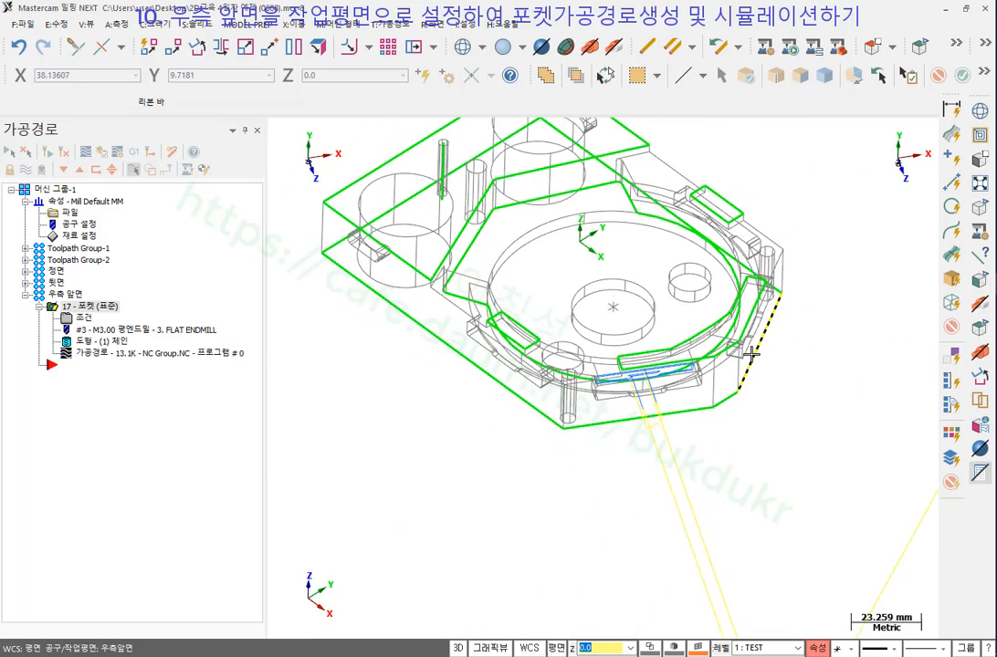
{"action": "right_click", "coordinate": [404, 438]}
{"action": "left_click", "coordinate": [448, 538]}
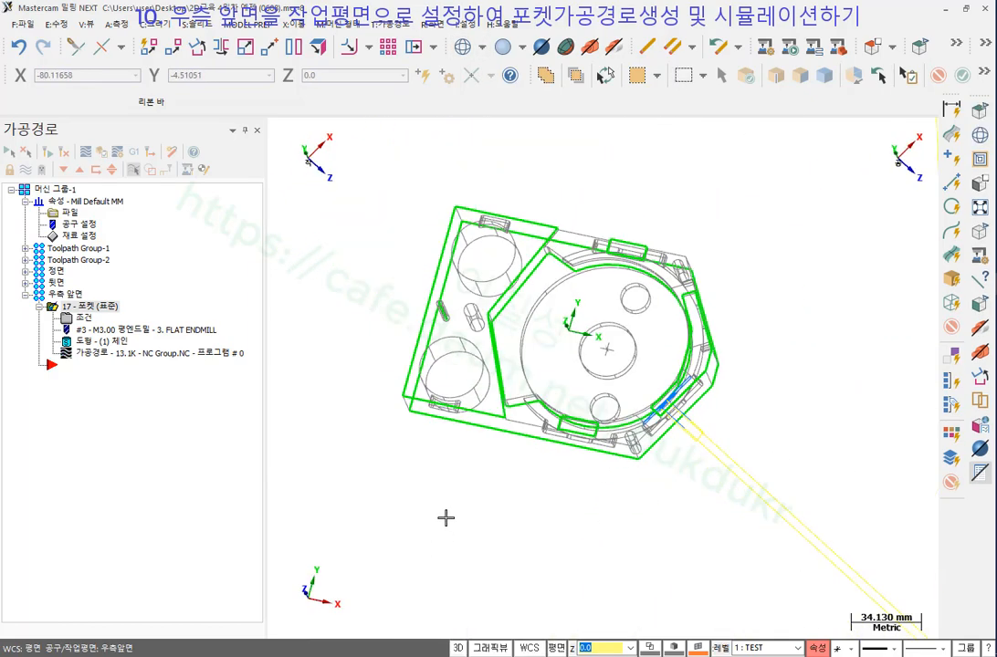
{"action": "scroll", "coordinate": [741, 429], "scroll_direction": "up", "scroll_amount": 2}
{"action": "scroll", "coordinate": [757, 397], "scroll_direction": "up", "scroll_amount": 9}
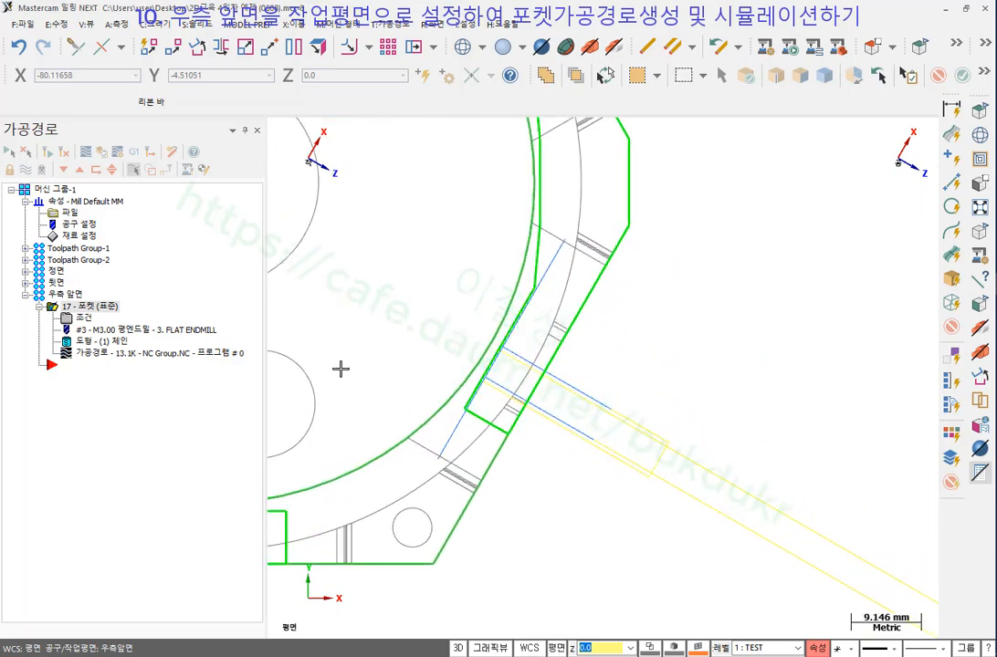
{"action": "key", "text": "alt+t"}
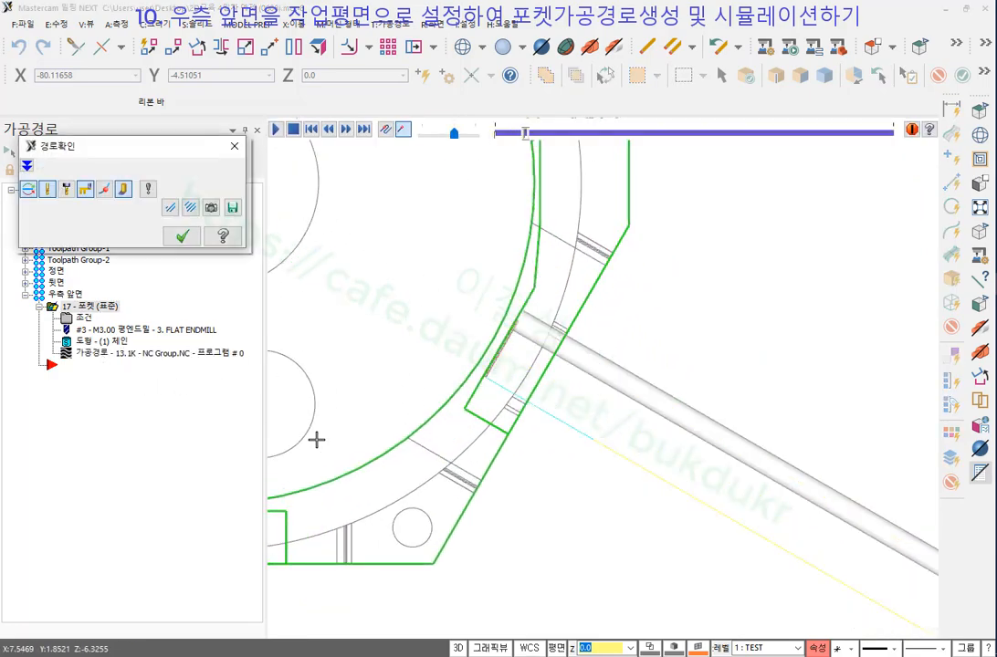
Display the tool holder and orbit around the pocket walls while the backplot replays.
{"action": "scroll", "coordinate": [363, 347], "scroll_direction": "down", "scroll_amount": 3}
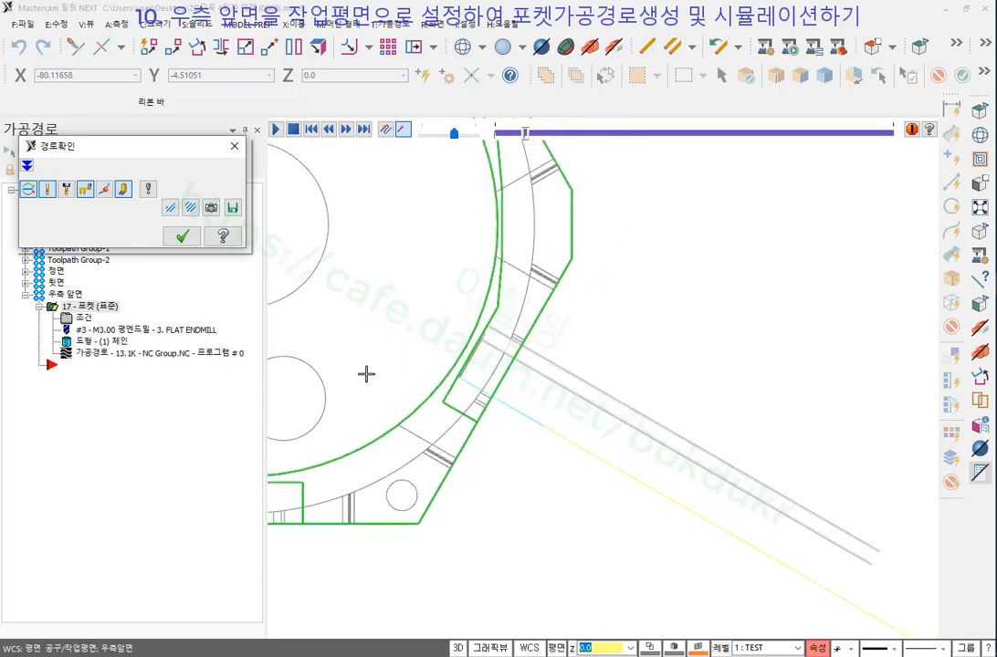
{"action": "left_click", "coordinate": [84, 188]}
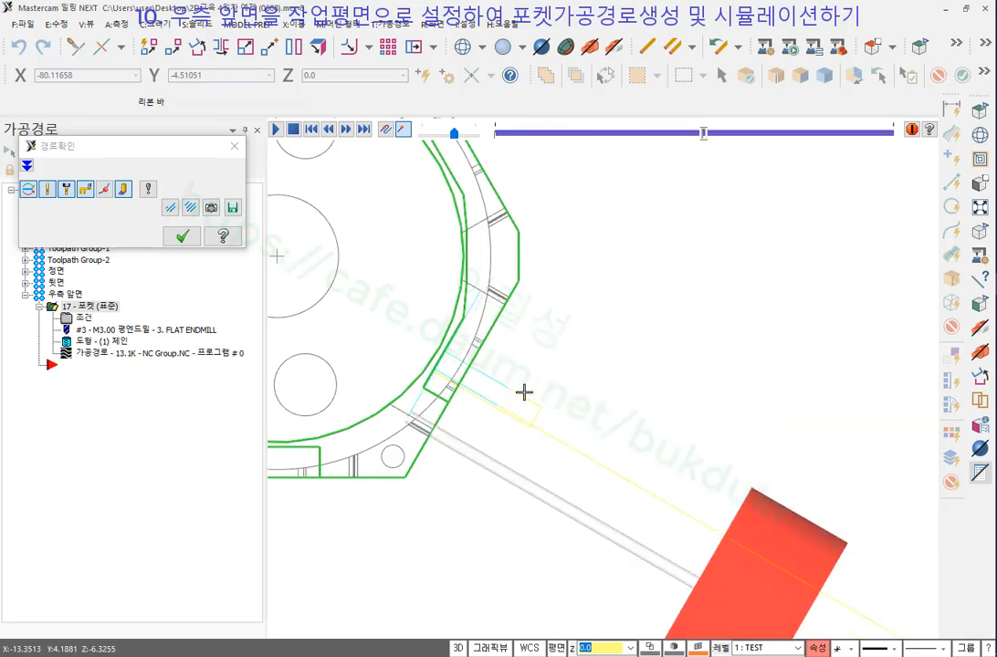
{"action": "middle_click_drag", "start_coordinate": [524, 392], "coordinate": [496, 315]}
{"action": "scroll", "coordinate": [456, 383], "scroll_direction": "up", "scroll_amount": 2}
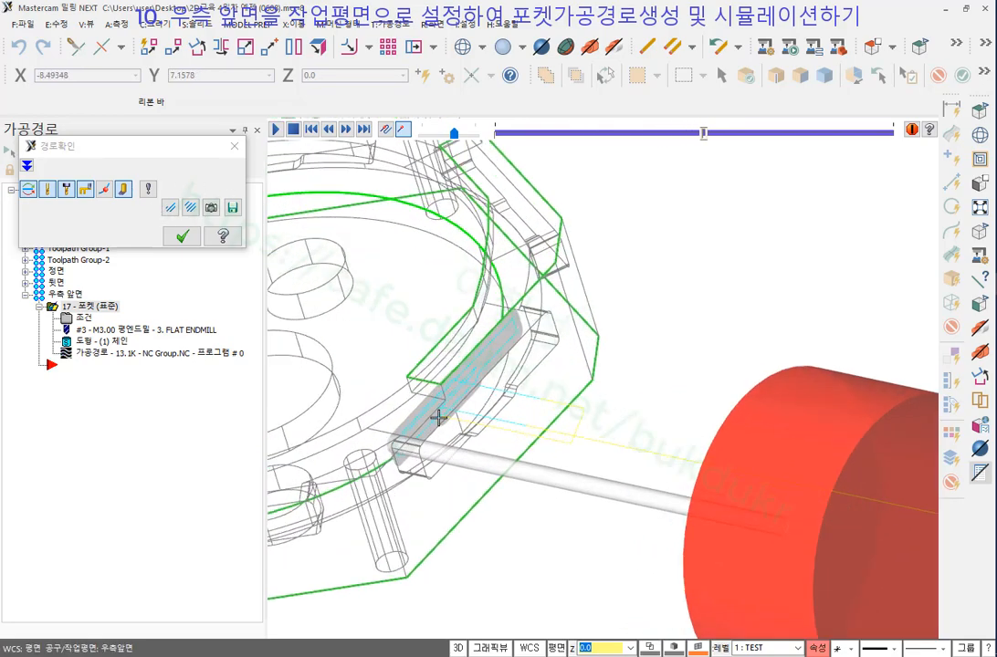
{"action": "middle_click_drag", "start_coordinate": [438, 418], "coordinate": [552, 189]}
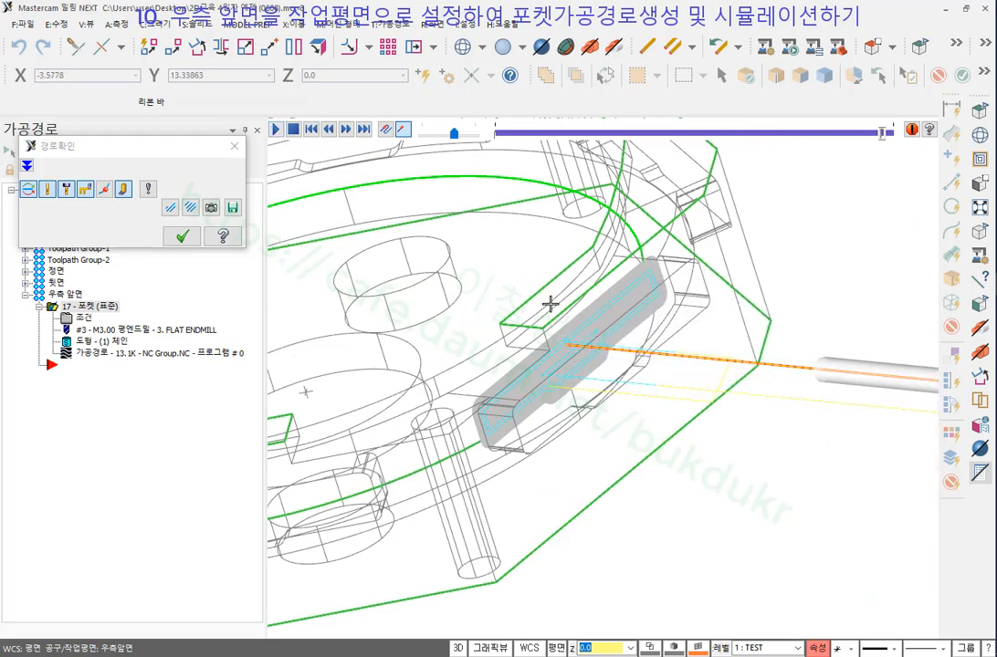
{"action": "middle_click_drag", "start_coordinate": [548, 303], "coordinate": [513, 290]}
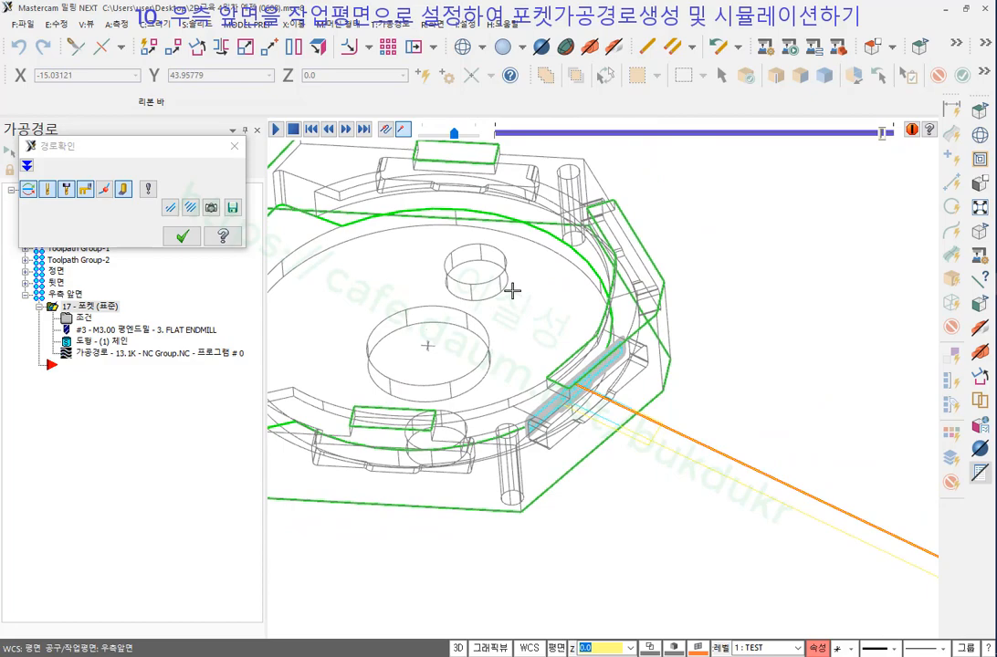
Close the backplot and reopen Operation 17's pocket parameters, showing clearance 200.0 and depth -5.32549.
{"action": "left_click", "coordinate": [187, 236]}
{"action": "scroll", "coordinate": [690, 393], "scroll_direction": "down", "scroll_amount": 3}
{"action": "middle_click_drag", "start_coordinate": [691, 393], "coordinate": [572, 381]}
{"action": "scroll", "coordinate": [493, 366], "scroll_direction": "down", "scroll_amount": 5}
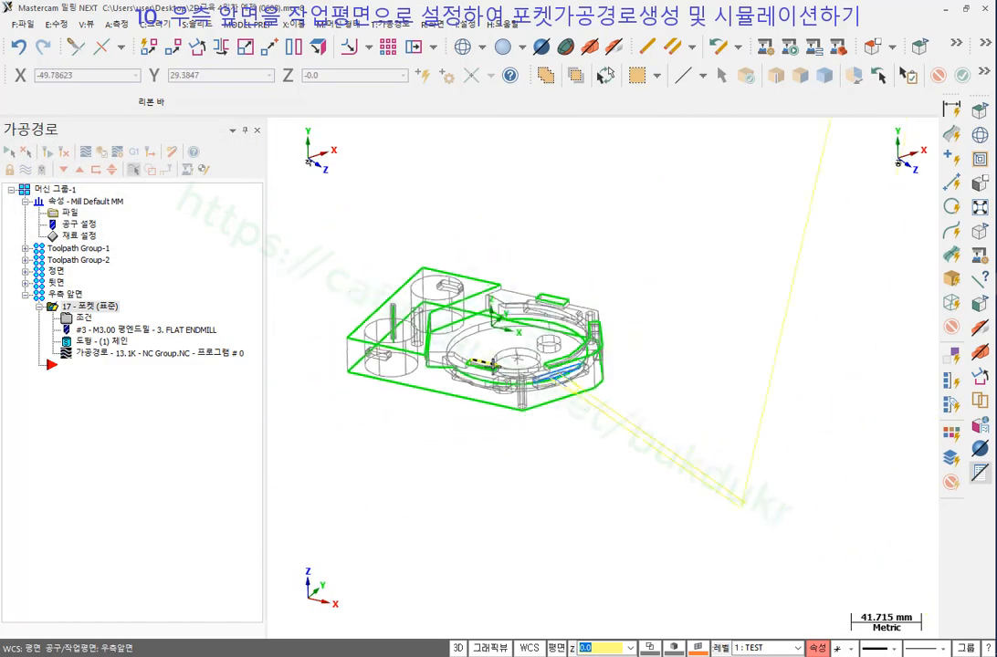
{"action": "scroll", "coordinate": [590, 501], "scroll_direction": "down", "scroll_amount": 5}
{"action": "mouse_move", "coordinate": [602, 439]}
{"action": "middle_mouse_down"}
{"action": "mouse_move", "coordinate": [478, 405]}
{"action": "mouse_move", "coordinate": [583, 403]}
{"action": "mouse_move", "coordinate": [755, 438]}
{"action": "mouse_move", "coordinate": [691, 399]}
{"action": "mouse_move", "coordinate": [739, 374]}
{"action": "mouse_move", "coordinate": [622, 383]}
{"action": "mouse_move", "coordinate": [492, 358]}
{"action": "mouse_move", "coordinate": [592, 390]}
{"action": "mouse_move", "coordinate": [655, 445]}
{"action": "mouse_move", "coordinate": [605, 439]}
{"action": "middle_mouse_up"}
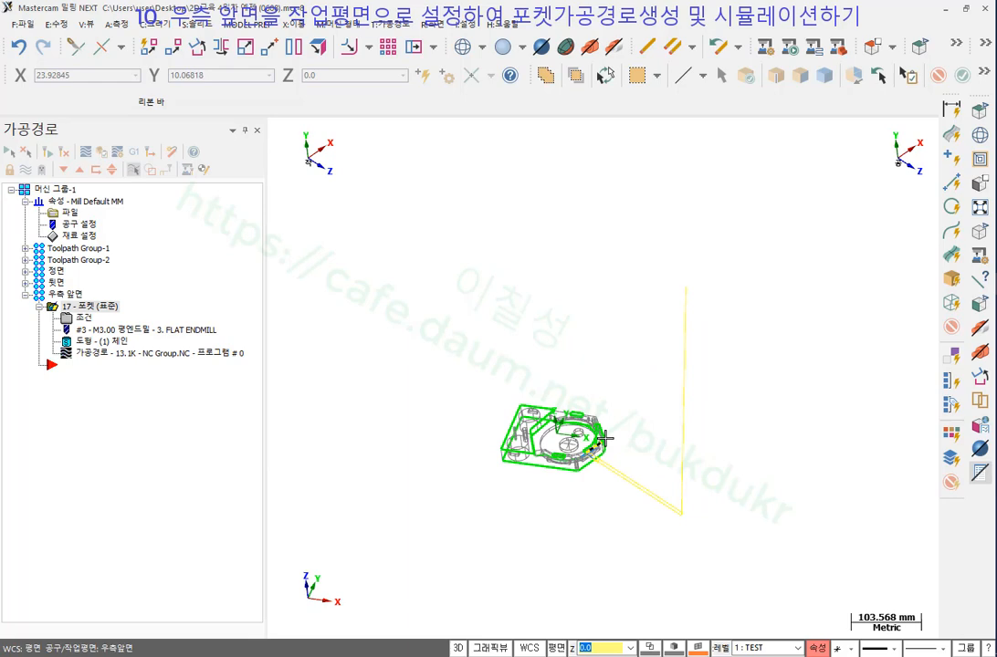
{"action": "scroll", "coordinate": [605, 440], "scroll_direction": "up", "scroll_amount": 5}
{"action": "scroll", "coordinate": [662, 512], "scroll_direction": "down", "scroll_amount": 1}
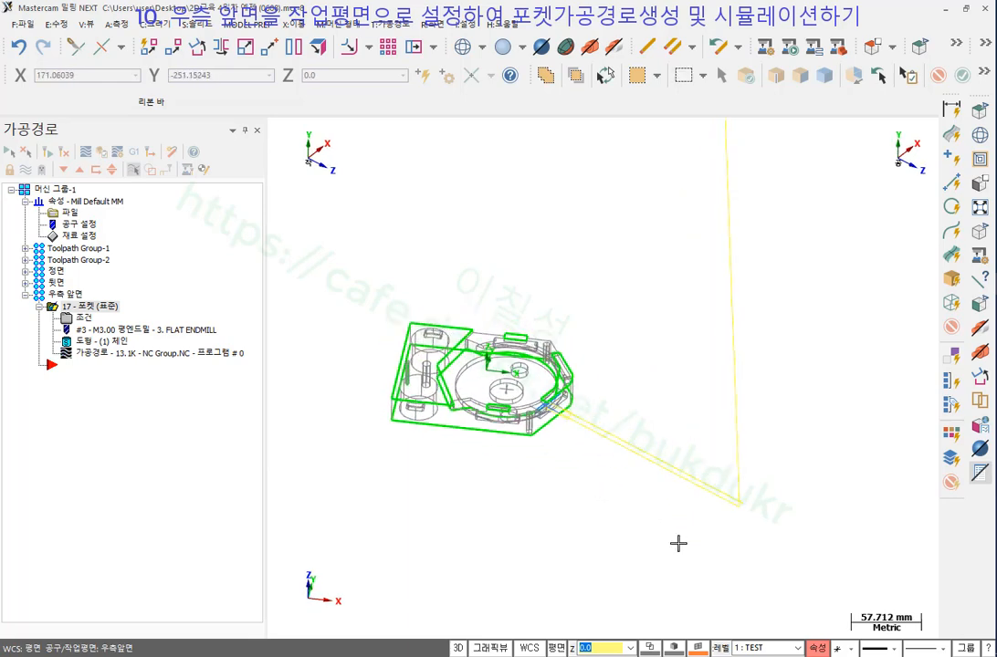
{"action": "scroll", "coordinate": [679, 543], "scroll_direction": "down", "scroll_amount": 1}
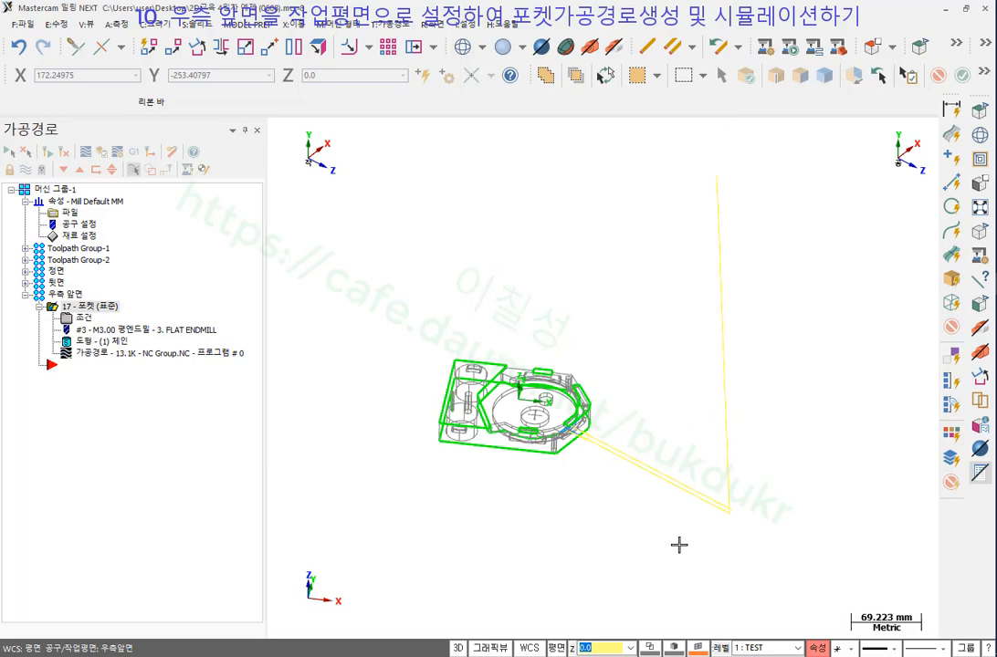
{"action": "left_click", "coordinate": [83, 318]}
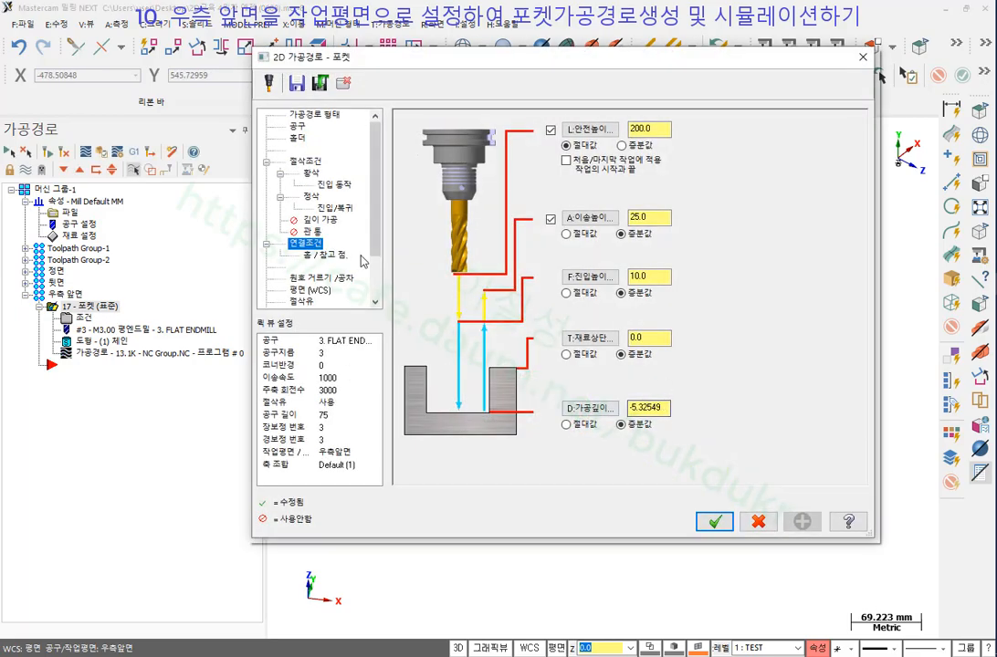
Uncheck the Approach reference point in Home / Ref. Points and accept the pocket parameters.
{"action": "left_click", "coordinate": [332, 256]}
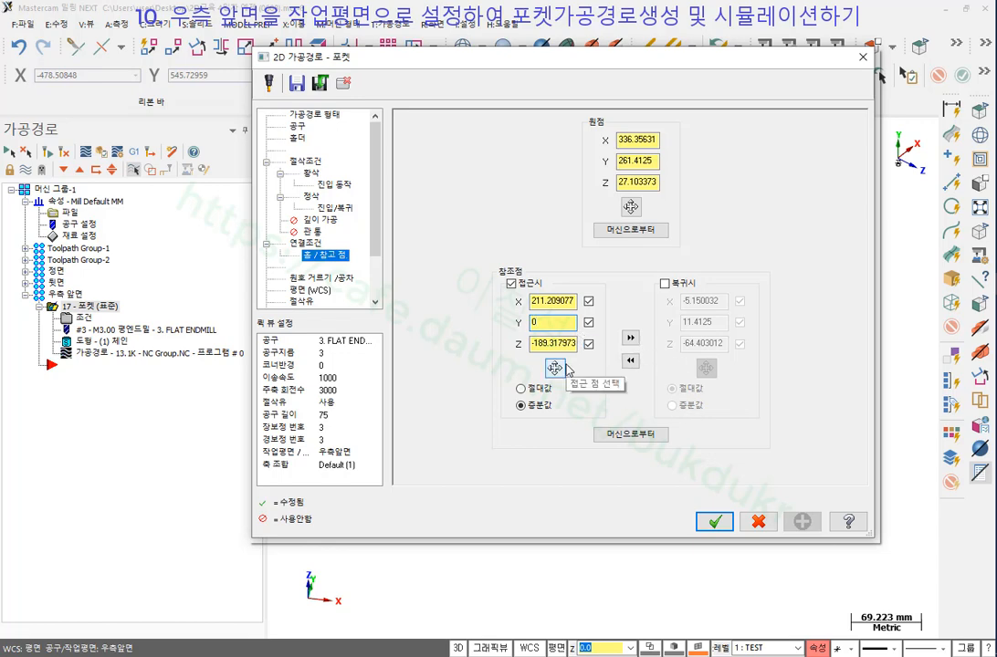
{"action": "left_click", "coordinate": [511, 283]}
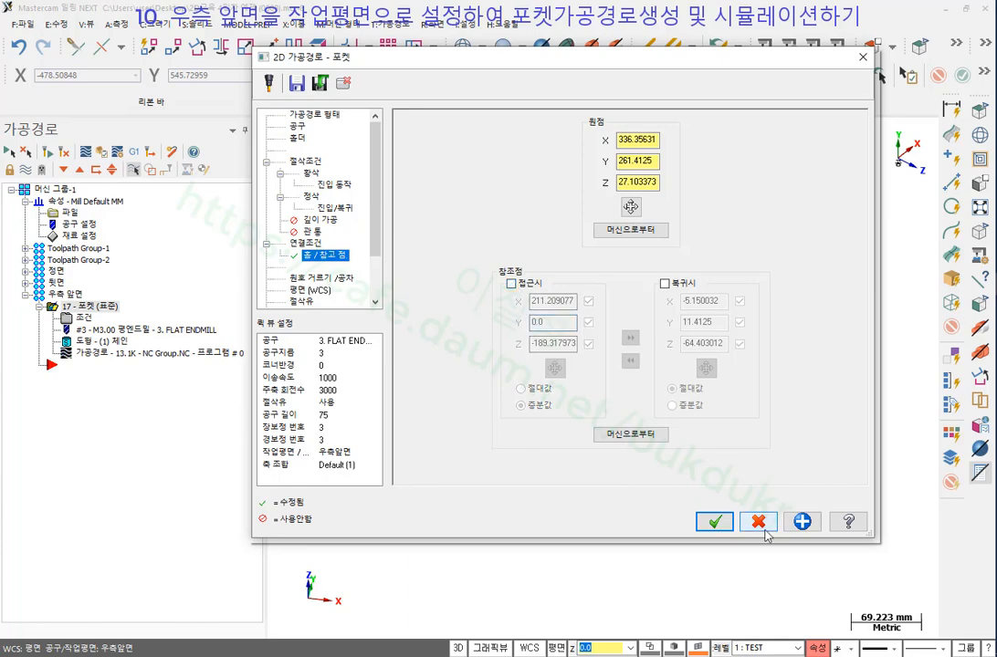
{"action": "left_click", "coordinate": [714, 522]}
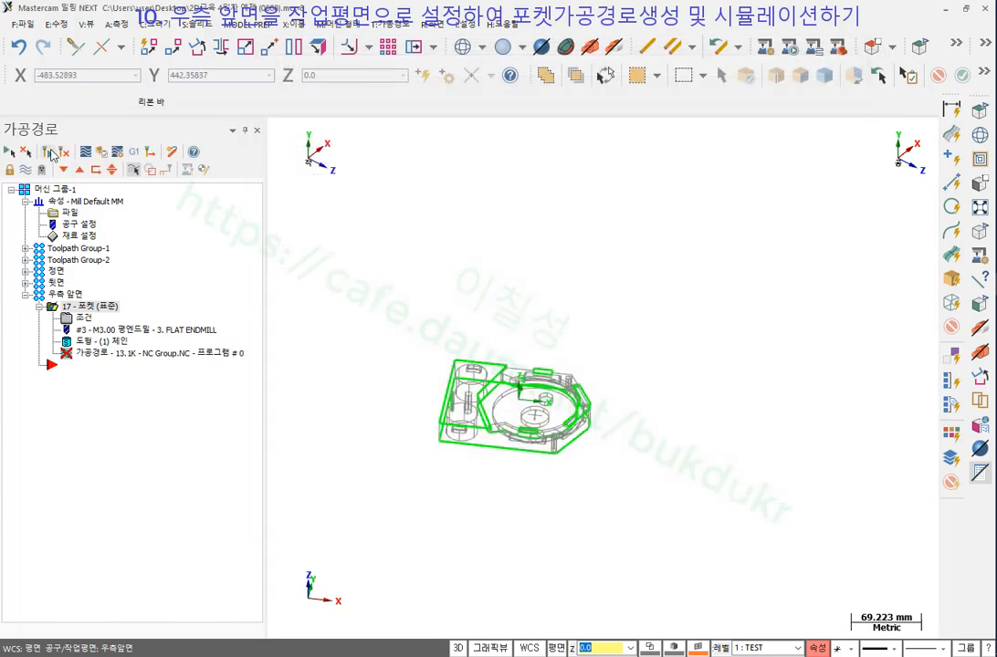
Regenerate the dirty pocket toolpath, review it on the part, and select Machine Group-1.
{"action": "left_click", "coordinate": [49, 157]}
{"action": "scroll", "coordinate": [480, 417], "scroll_direction": "up", "scroll_amount": 3}
{"action": "middle_click_drag", "start_coordinate": [548, 452], "coordinate": [534, 380]}
{"action": "middle_click_drag", "start_coordinate": [757, 496], "coordinate": [844, 354]}
{"action": "scroll", "coordinate": [607, 478], "scroll_direction": "up", "scroll_amount": 2}
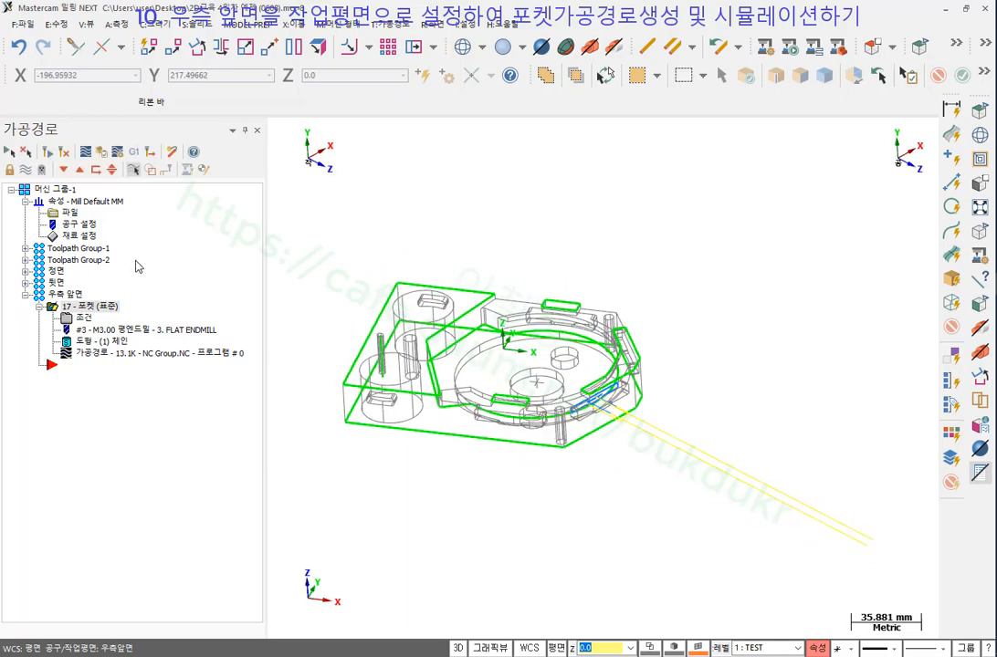
{"action": "left_click", "coordinate": [56, 189]}
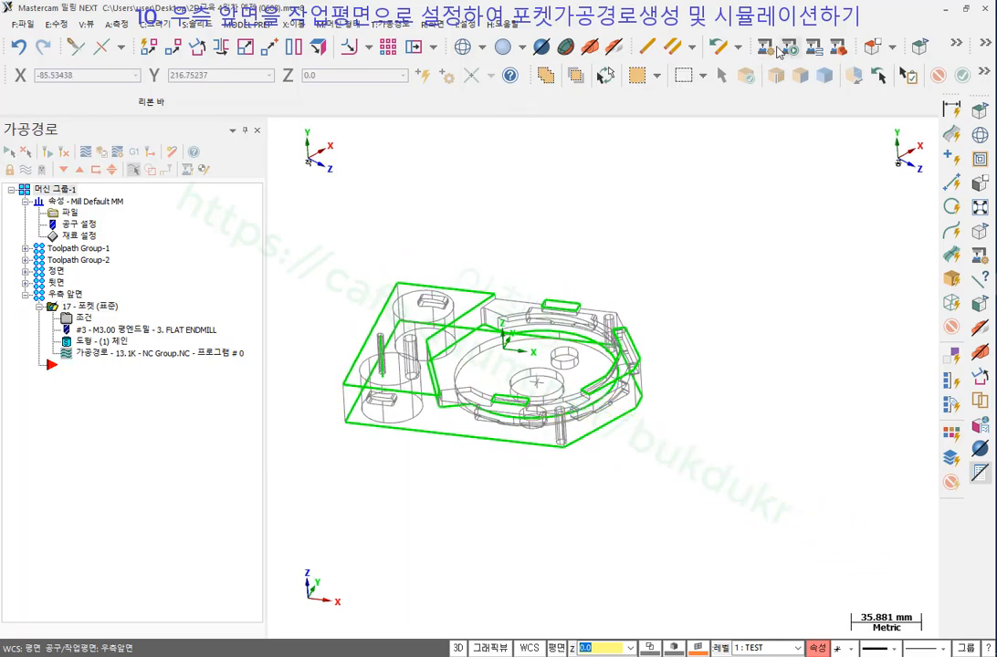
Simulate the toolpaths on the 9_5XBOSTO_VMCHTBA machine and bring the Machine Simulation window forward.
{"action": "left_click", "coordinate": [767, 46]}
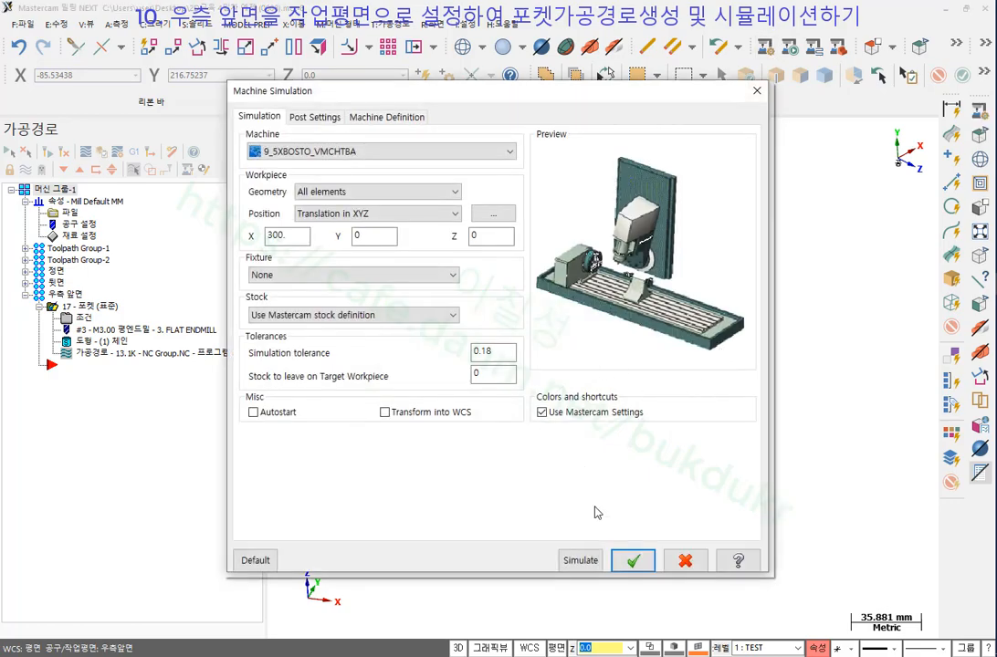
{"action": "left_click", "coordinate": [581, 561]}
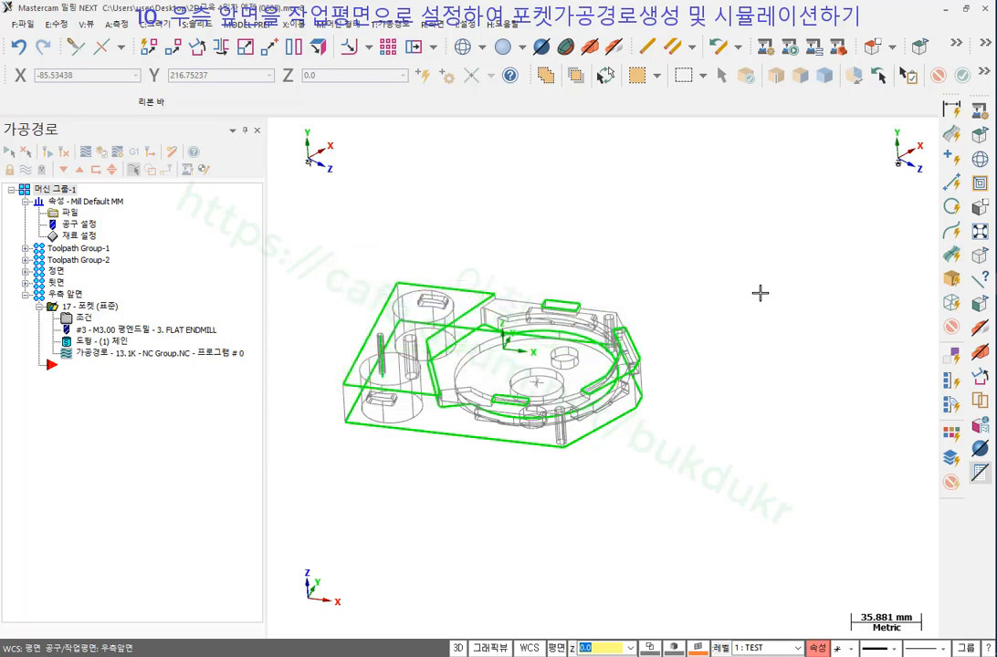
{"action": "mouse_move", "coordinate": [994, 284]}
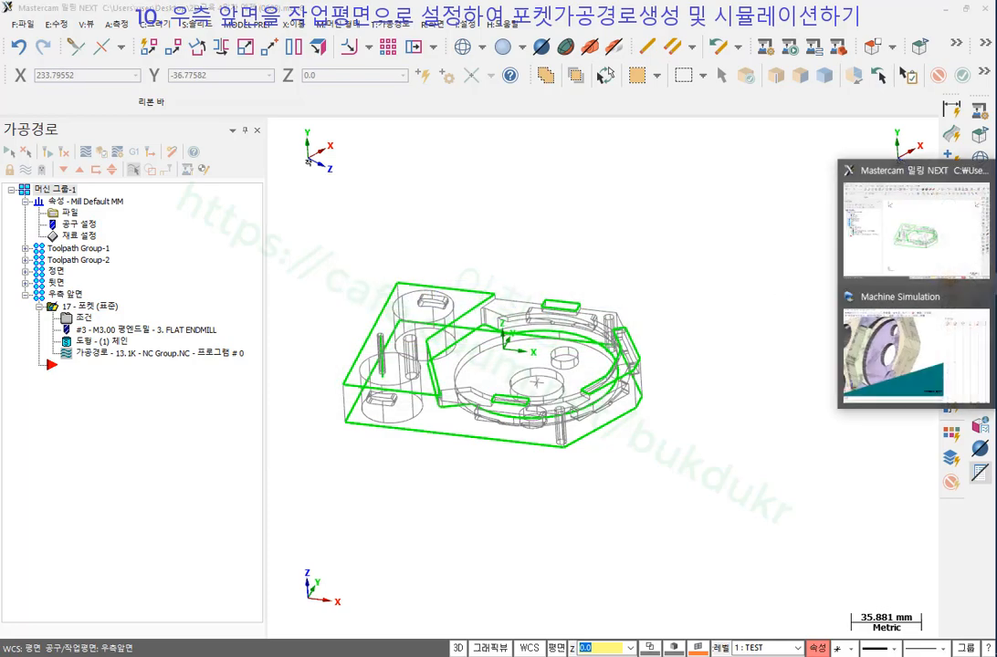
{"action": "left_click", "coordinate": [892, 358]}
{"action": "scroll", "coordinate": [264, 328], "scroll_direction": "down", "scroll_amount": 1}
{"action": "scroll", "coordinate": [264, 332], "scroll_direction": "down", "scroll_amount": 3}
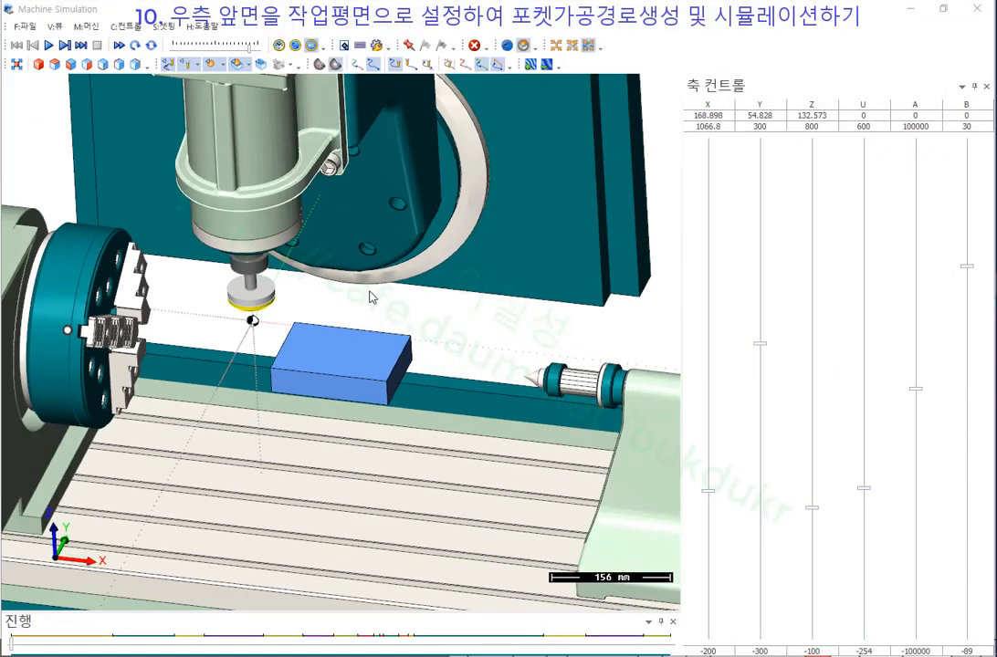
Play the full simulation and rotate in to inspect the right-front slot.
{"action": "left_click", "coordinate": [51, 45]}
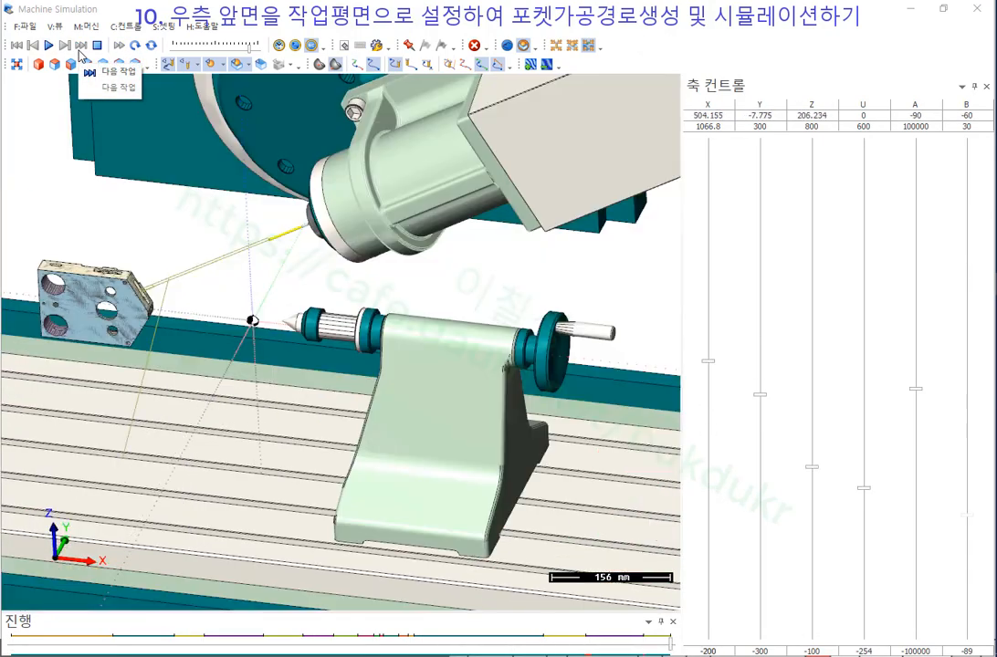
{"action": "scroll", "coordinate": [239, 319], "scroll_direction": "down", "scroll_amount": 3}
{"action": "scroll", "coordinate": [238, 315], "scroll_direction": "up", "scroll_amount": 8}
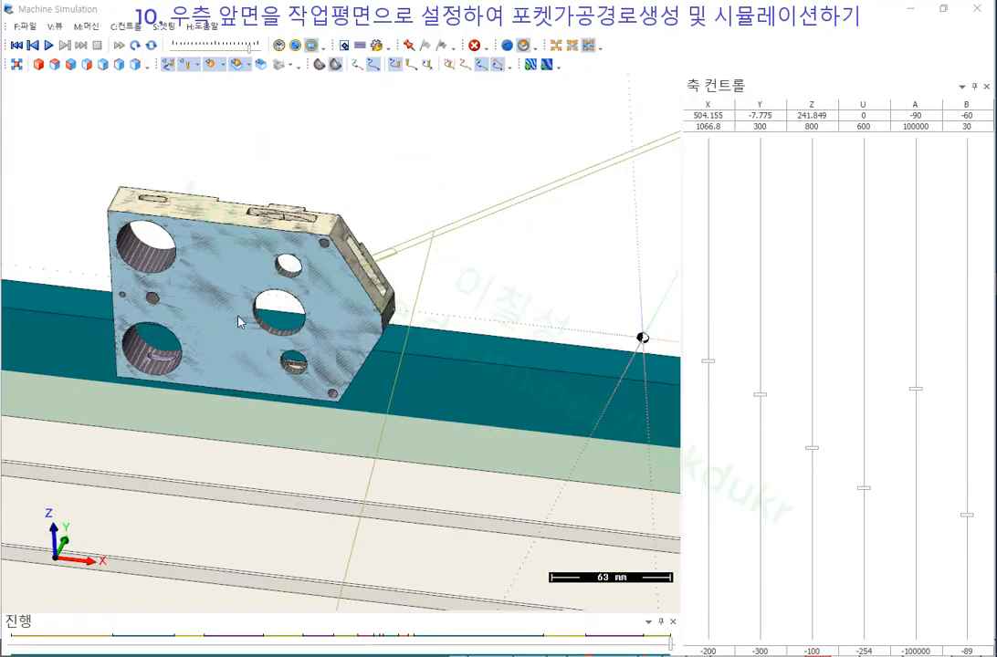
{"action": "middle_click_drag", "start_coordinate": [297, 283], "coordinate": [267, 279]}
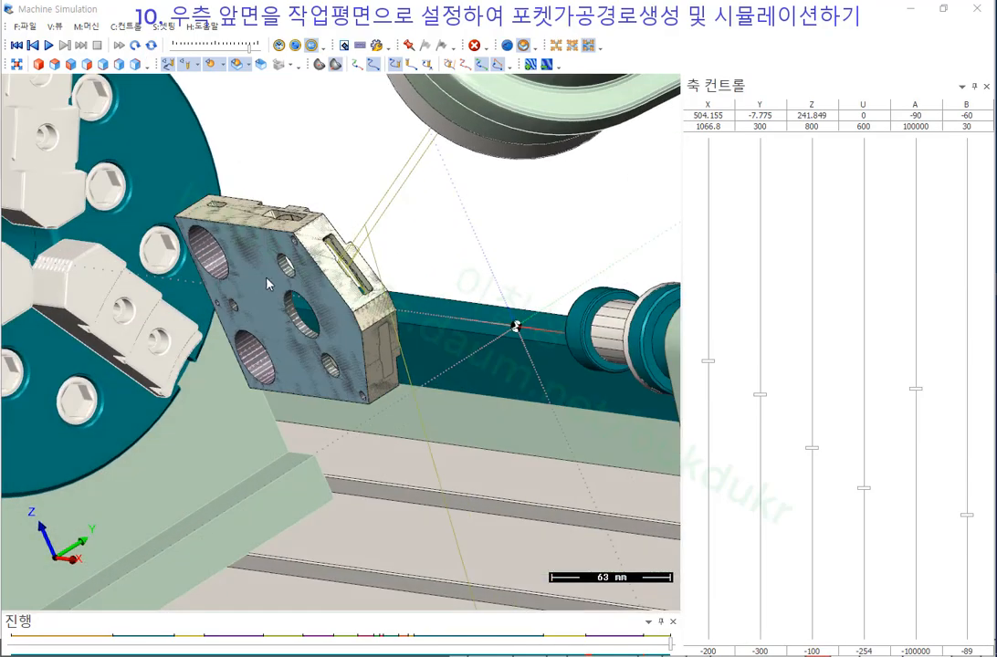
{"action": "scroll", "coordinate": [366, 268], "scroll_direction": "up", "scroll_amount": 7}
{"action": "mouse_move", "coordinate": [375, 266]}
{"action": "middle_mouse_down"}
{"action": "mouse_move", "coordinate": [302, 270]}
{"action": "mouse_move", "coordinate": [374, 279]}
{"action": "middle_mouse_up"}
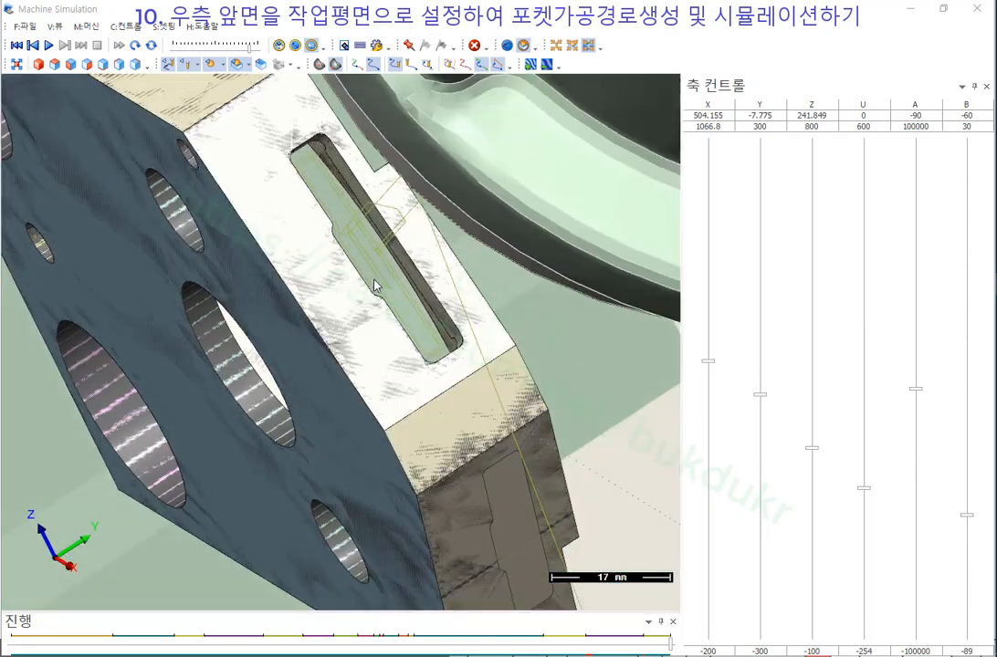
Turn off the Workpiece comparison display and orbit around the finished part.
{"action": "left_click", "coordinate": [213, 65]}
{"action": "left_click", "coordinate": [212, 67]}
{"action": "scroll", "coordinate": [438, 347], "scroll_direction": "down", "scroll_amount": 3}
{"action": "middle_click_drag", "start_coordinate": [438, 347], "coordinate": [497, 294]}
{"action": "scroll", "coordinate": [372, 285], "scroll_direction": "down", "scroll_amount": 4}
{"action": "middle_click_drag", "start_coordinate": [373, 285], "coordinate": [392, 279]}
{"action": "scroll", "coordinate": [309, 353], "scroll_direction": "down", "scroll_amount": 4}
{"action": "middle_click_drag", "start_coordinate": [346, 309], "coordinate": [356, 310]}
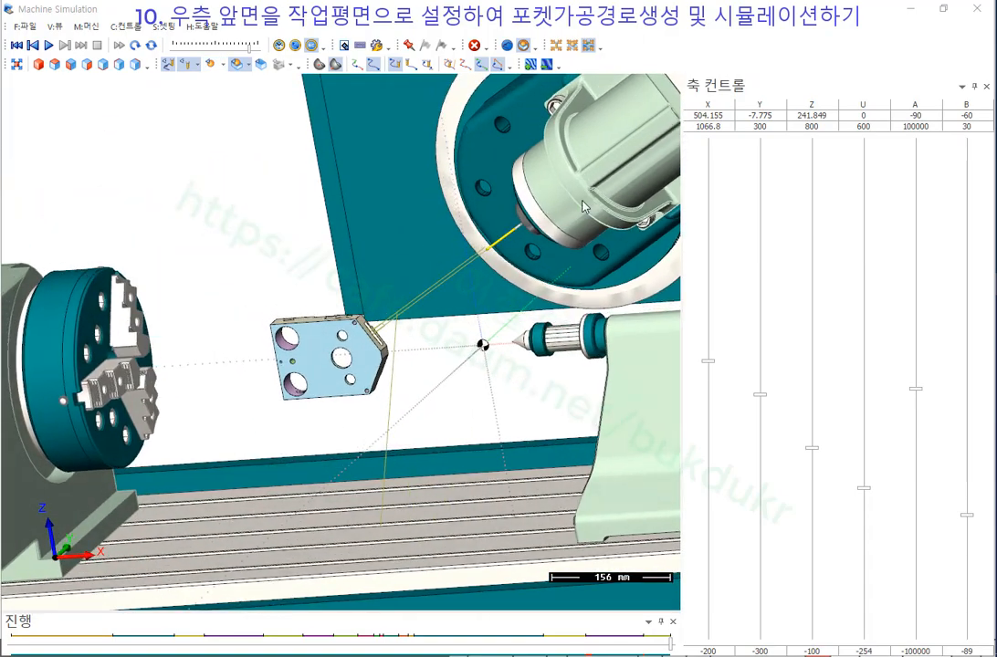
{"action": "scroll", "coordinate": [585, 207], "scroll_direction": "up", "scroll_amount": 3}
{"action": "middle_click_drag", "start_coordinate": [503, 207], "coordinate": [500, 219]}
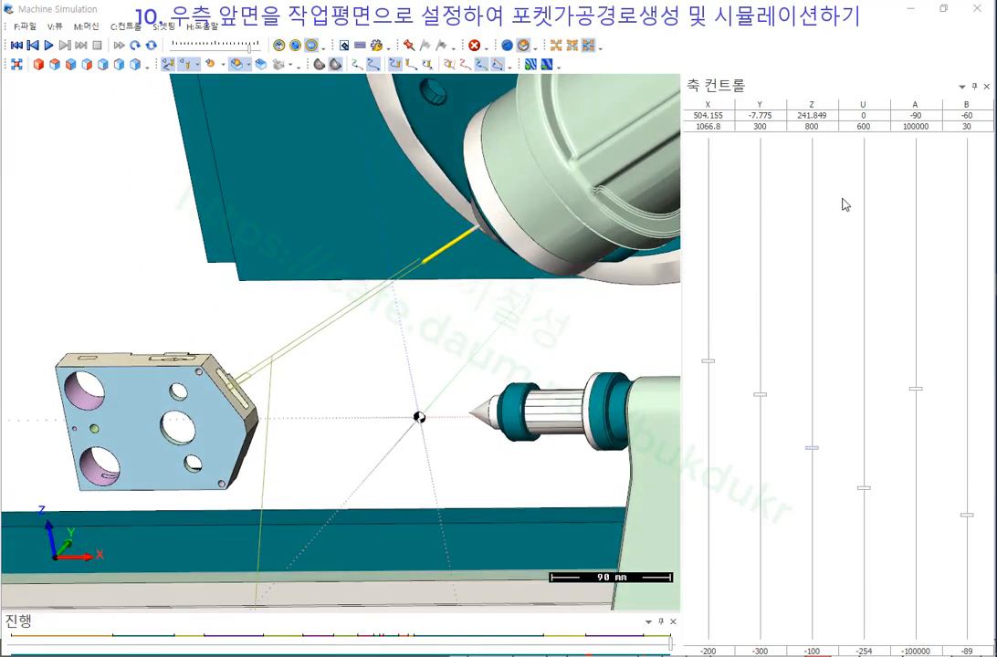
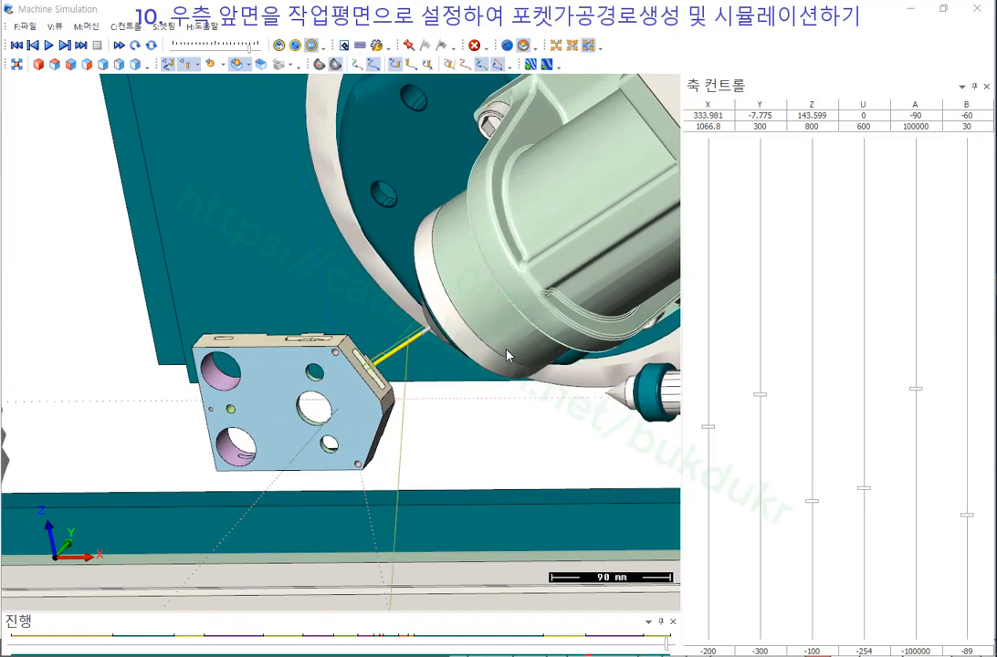
Zoom and orbit the Machine Simulation view to watch the pocket cut on the right-front face.
{"action": "scroll", "coordinate": [493, 354], "scroll_direction": "up", "scroll_amount": 5}
{"action": "scroll", "coordinate": [309, 374], "scroll_direction": "down", "scroll_amount": 2}
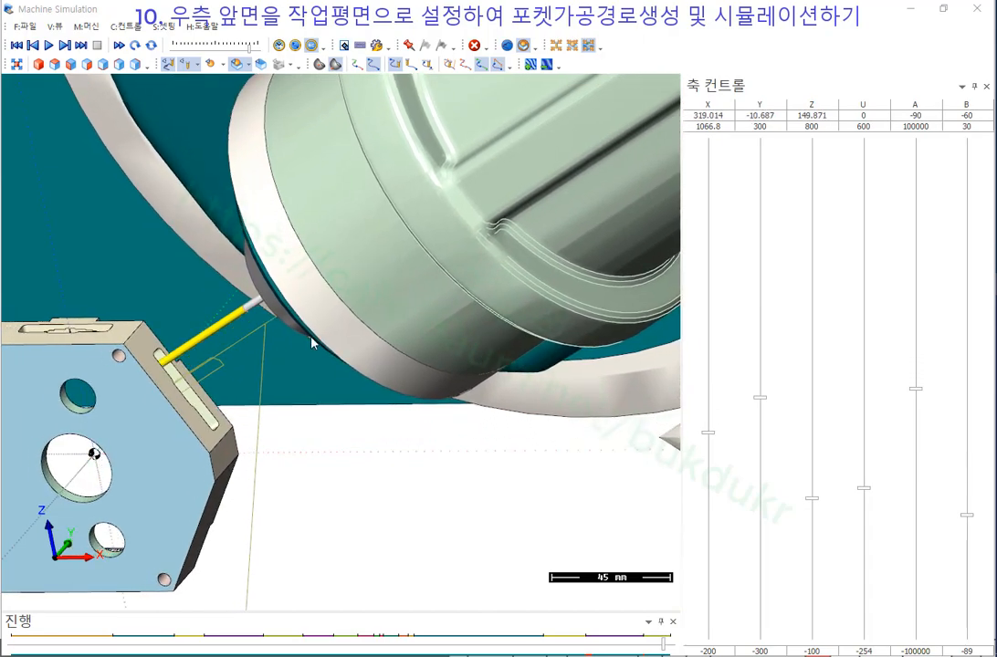
{"action": "scroll", "coordinate": [310, 342], "scroll_direction": "down", "scroll_amount": 6}
{"action": "scroll", "coordinate": [327, 359], "scroll_direction": "up", "scroll_amount": 1}
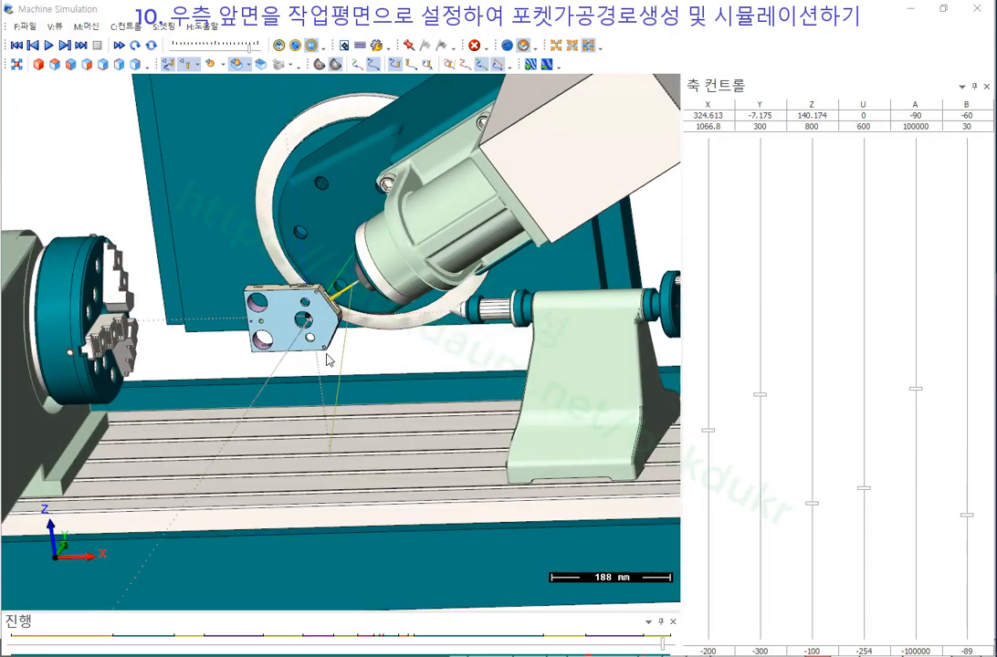
{"action": "middle_click_drag", "start_coordinate": [326, 359], "coordinate": [337, 354]}
{"action": "scroll", "coordinate": [443, 234], "scroll_direction": "up", "scroll_amount": 1}
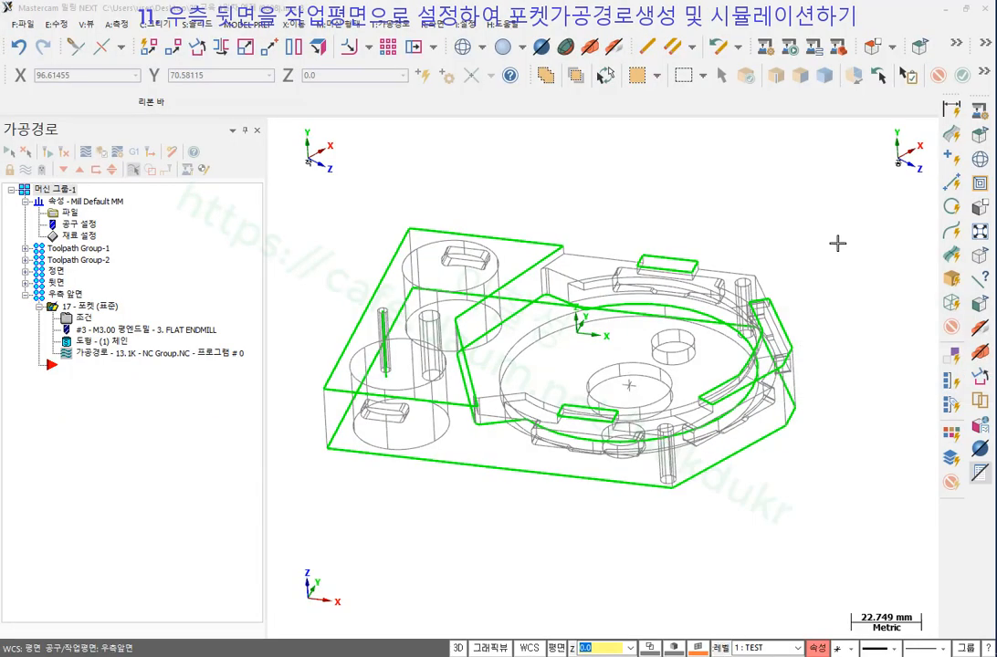
{"action": "middle_click_drag", "start_coordinate": [836, 240], "coordinate": [559, 319]}
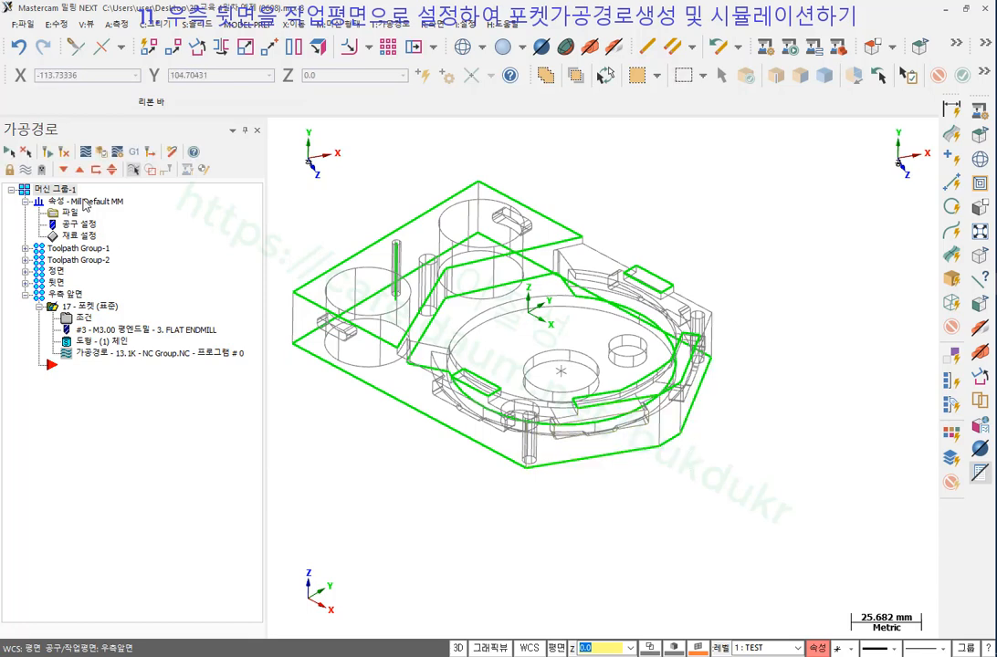
Add toolpath group 우측뒷면 under Machine Group-1, collapse 우측 앞면, and shade the part.
{"action": "right_click", "coordinate": [52, 194]}
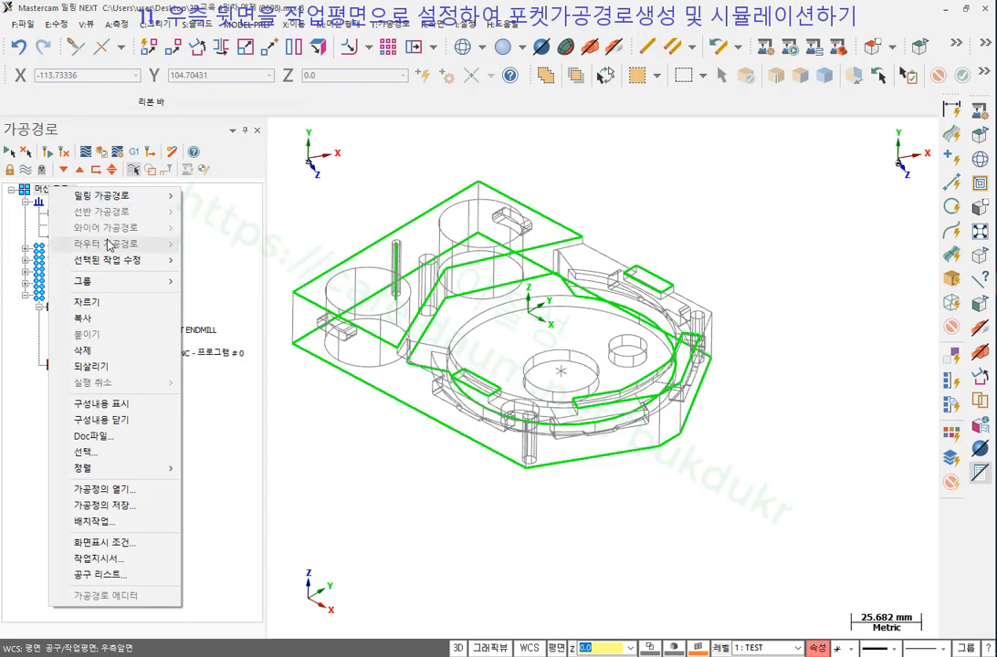
{"action": "mouse_move", "coordinate": [110, 281]}
{"action": "left_click", "coordinate": [235, 298]}
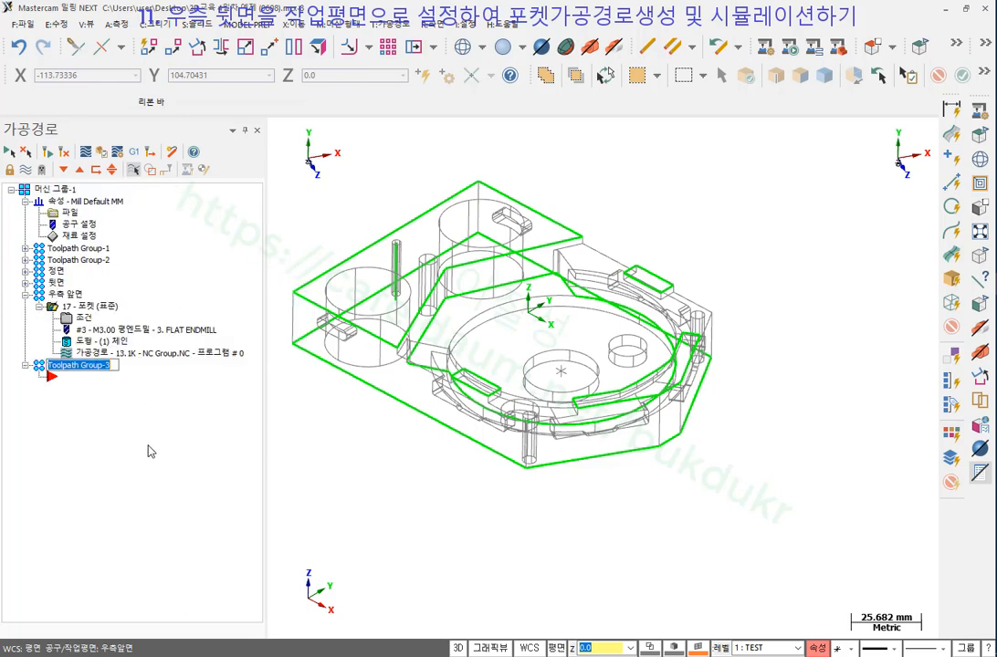
{"action": "type", "text": "ㅇ"}
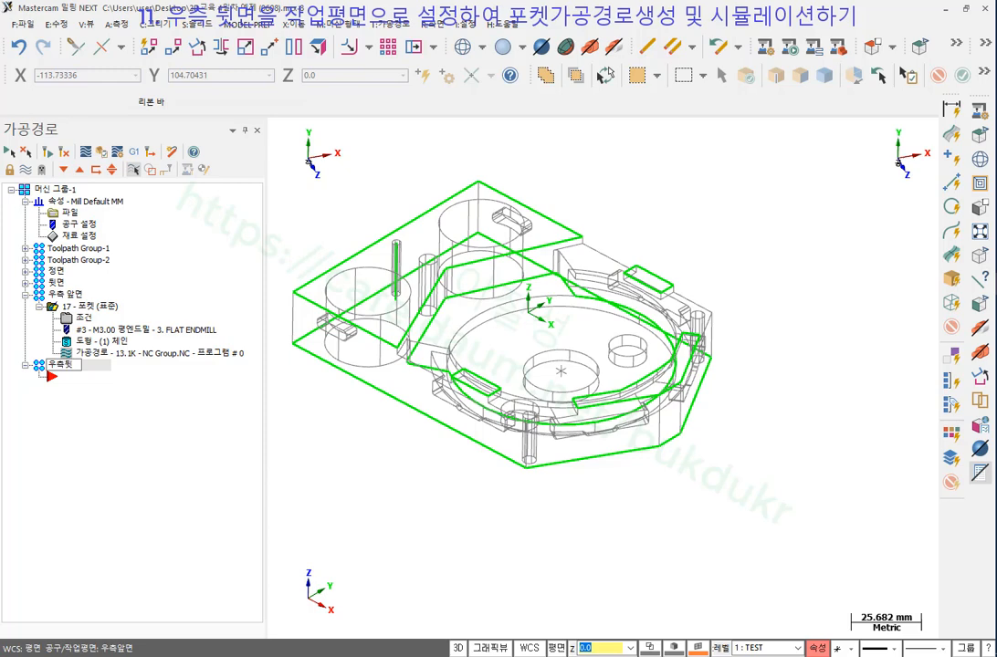
{"action": "type", "text": "ㅁ"}
{"action": "key", "text": "Return"}
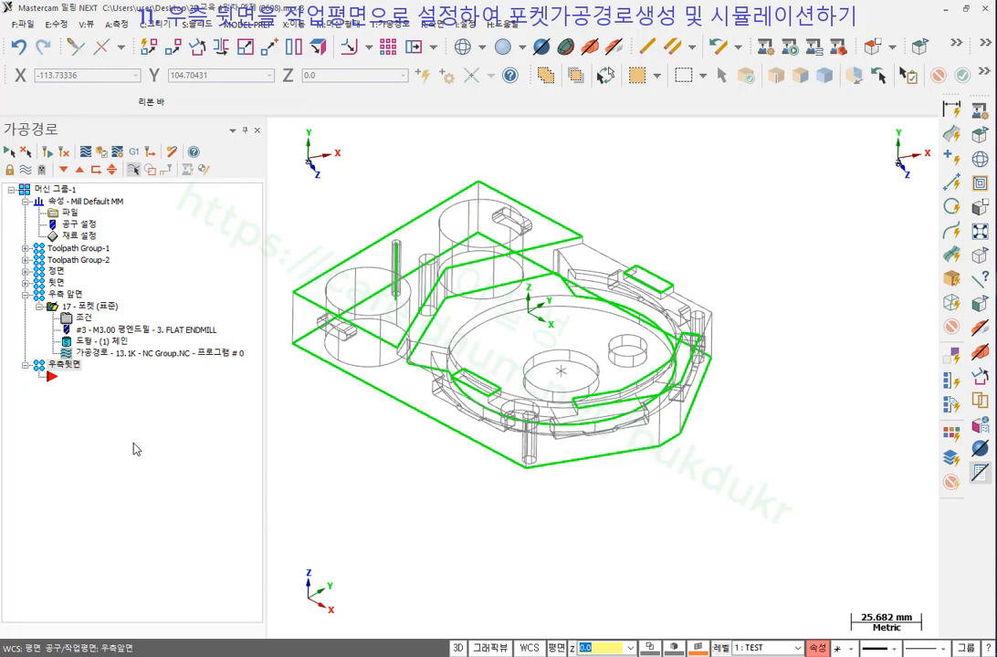
{"action": "left_click", "coordinate": [26, 295]}
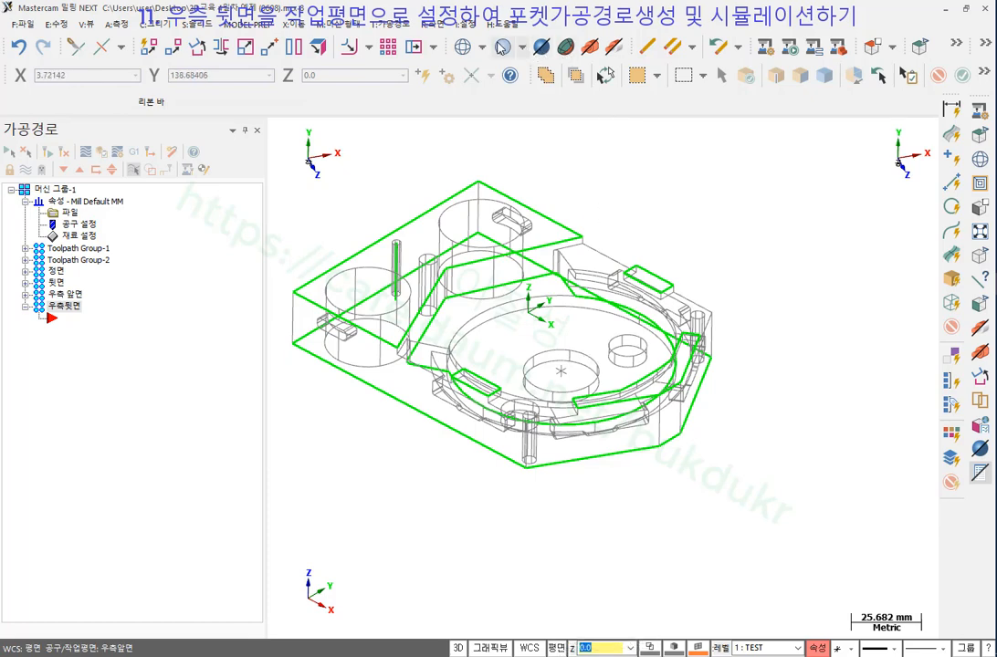
{"action": "key", "text": "alt+s"}
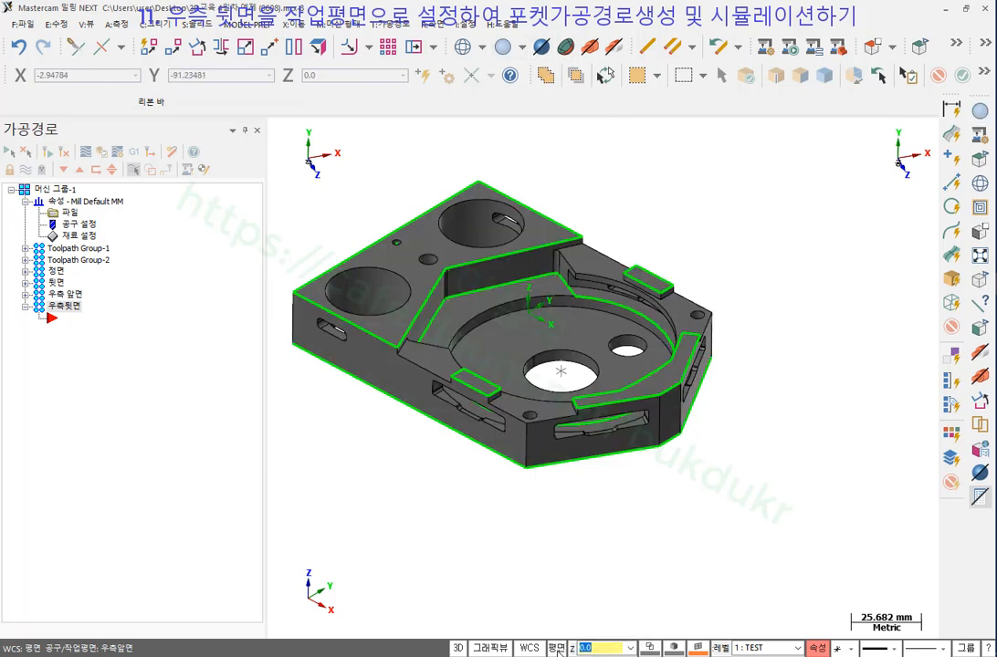
Define a plane from the slotted side solid face, accept its orientation, and name it 우측뒷.
{"action": "left_click", "coordinate": [556, 648]}
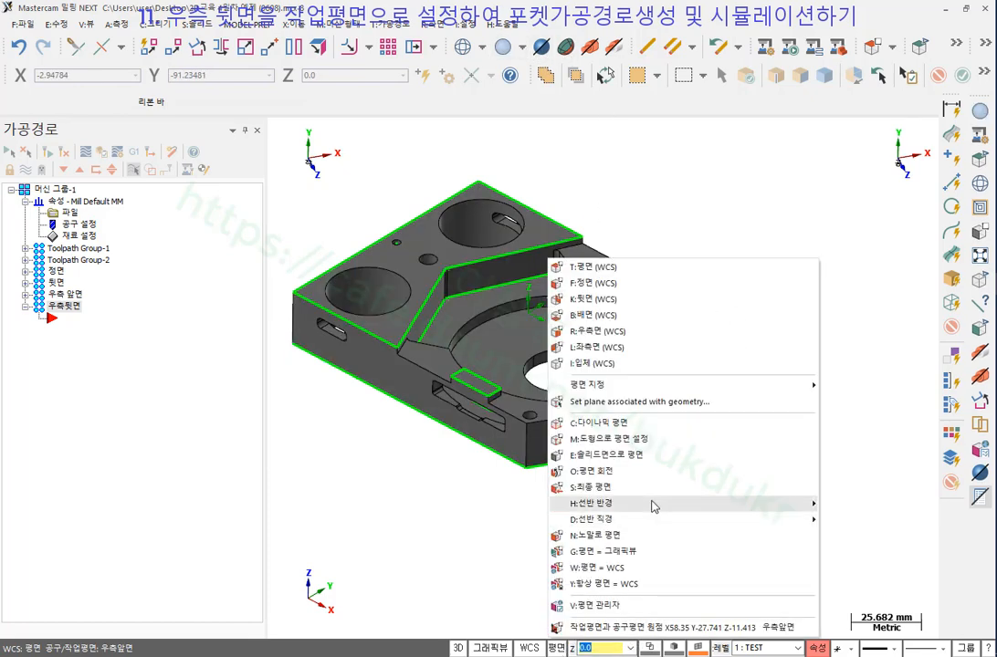
{"action": "left_click", "coordinate": [609, 456]}
{"action": "middle_click_drag", "start_coordinate": [703, 463], "coordinate": [635, 462]}
{"action": "scroll", "coordinate": [644, 402], "scroll_direction": "up", "scroll_amount": 5}
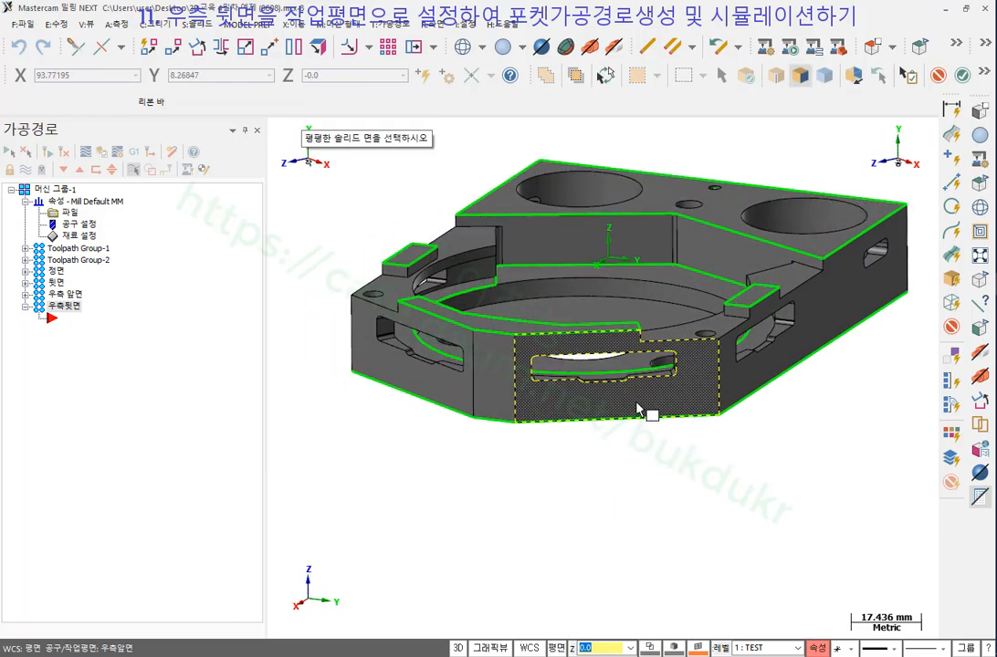
{"action": "scroll", "coordinate": [637, 393], "scroll_direction": "down", "scroll_amount": 3}
{"action": "left_click", "coordinate": [619, 472]}
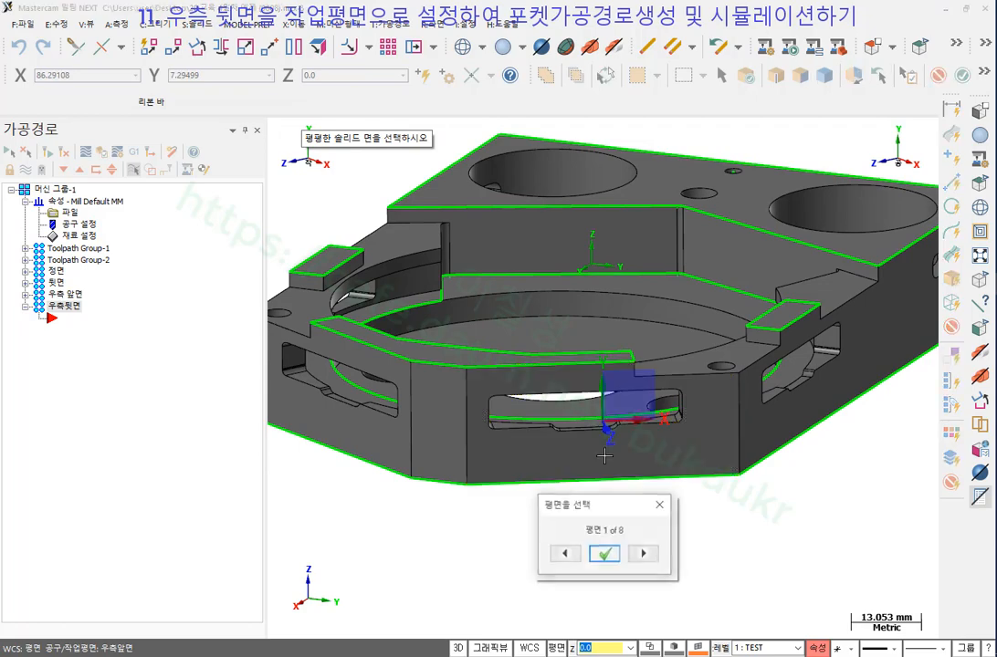
{"action": "middle_click_drag", "start_coordinate": [765, 543], "coordinate": [781, 540]}
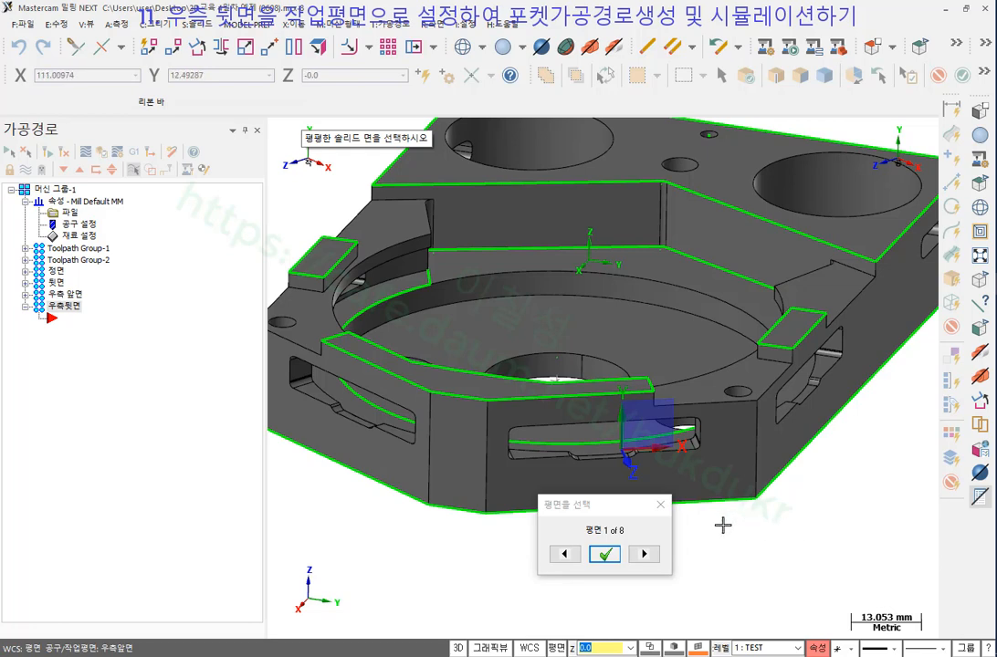
{"action": "left_click", "coordinate": [604, 554]}
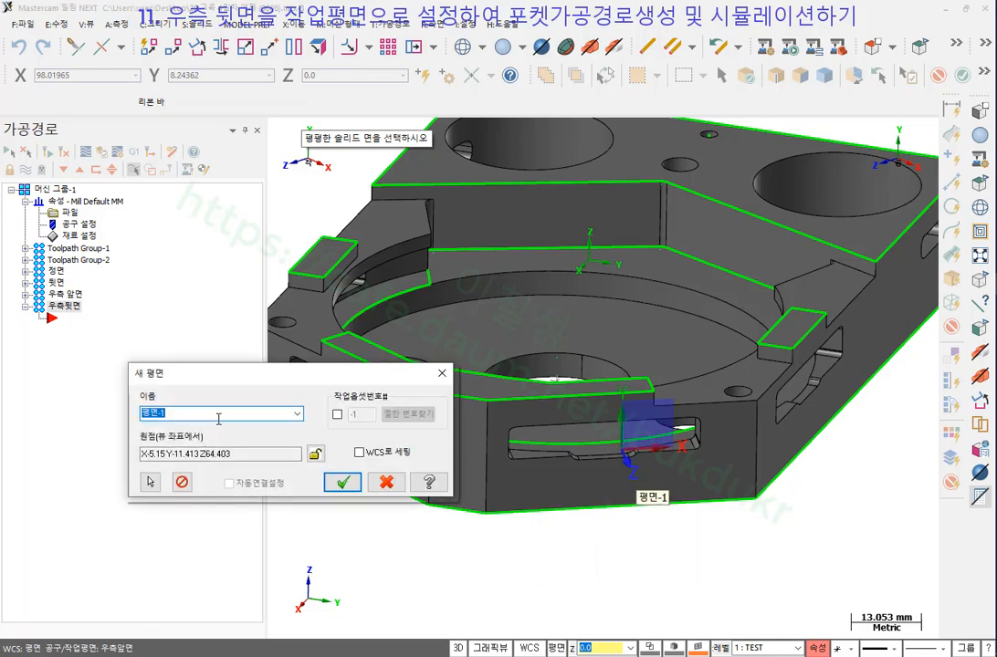
{"action": "type", "text": "우"}
{"action": "type", "text": "측뒷ㅁ"}
{"action": "left_click", "coordinate": [343, 482]}
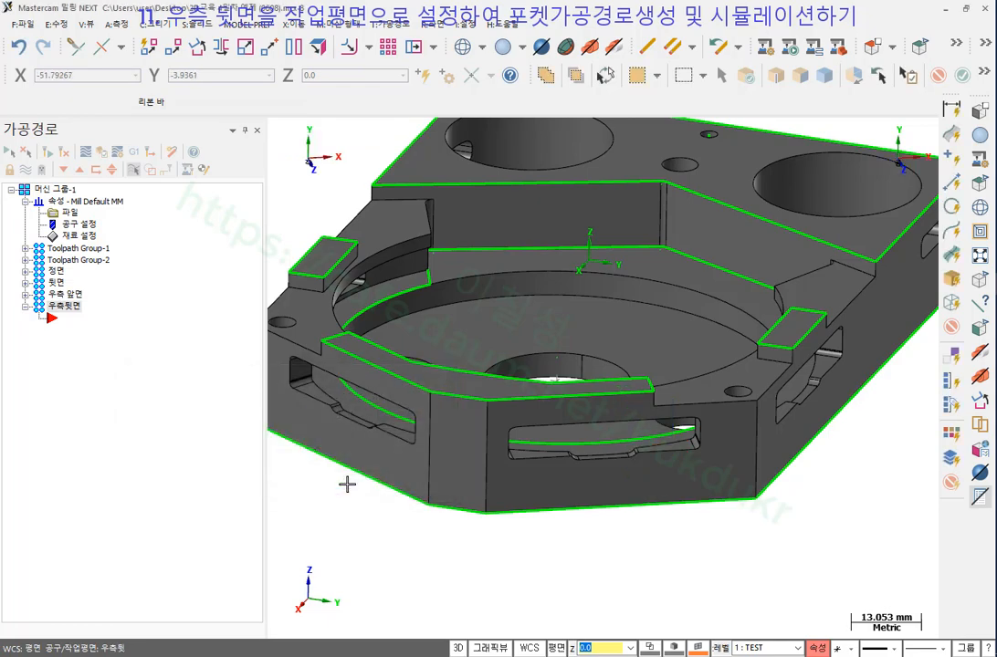
Turn to the rear face and start a Pocket toolpath chained on the long slot's top loop.
{"action": "scroll", "coordinate": [457, 452], "scroll_direction": "down", "scroll_amount": 1}
{"action": "mouse_move", "coordinate": [457, 452]}
{"action": "middle_mouse_down"}
{"action": "mouse_move", "coordinate": [455, 347]}
{"action": "mouse_move", "coordinate": [423, 285]}
{"action": "mouse_move", "coordinate": [385, 336]}
{"action": "mouse_move", "coordinate": [371, 333]}
{"action": "middle_mouse_up"}
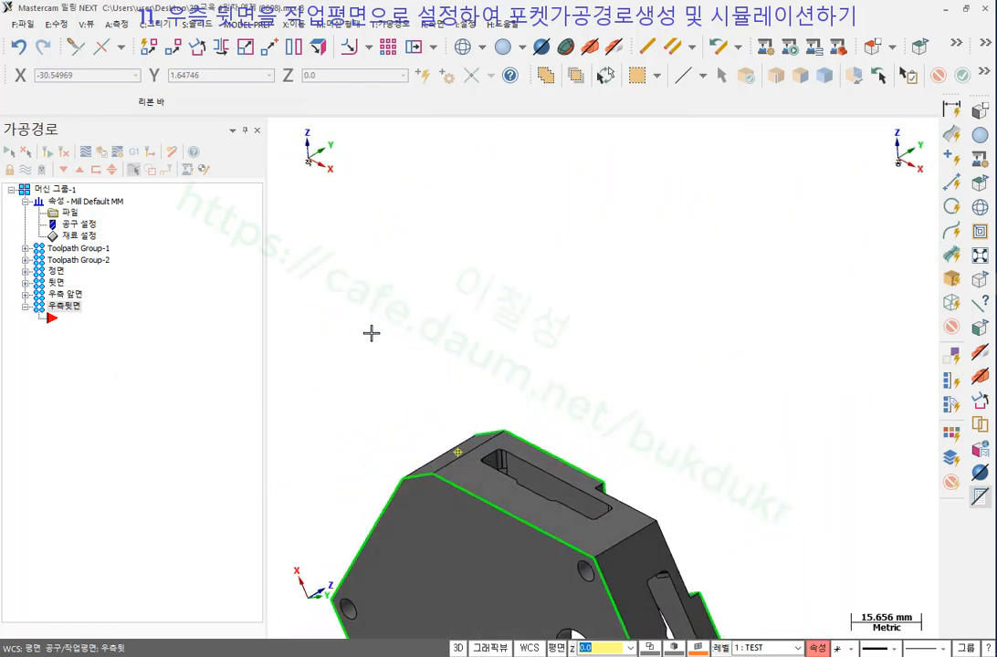
{"action": "scroll", "coordinate": [482, 591], "scroll_direction": "up", "scroll_amount": 4}
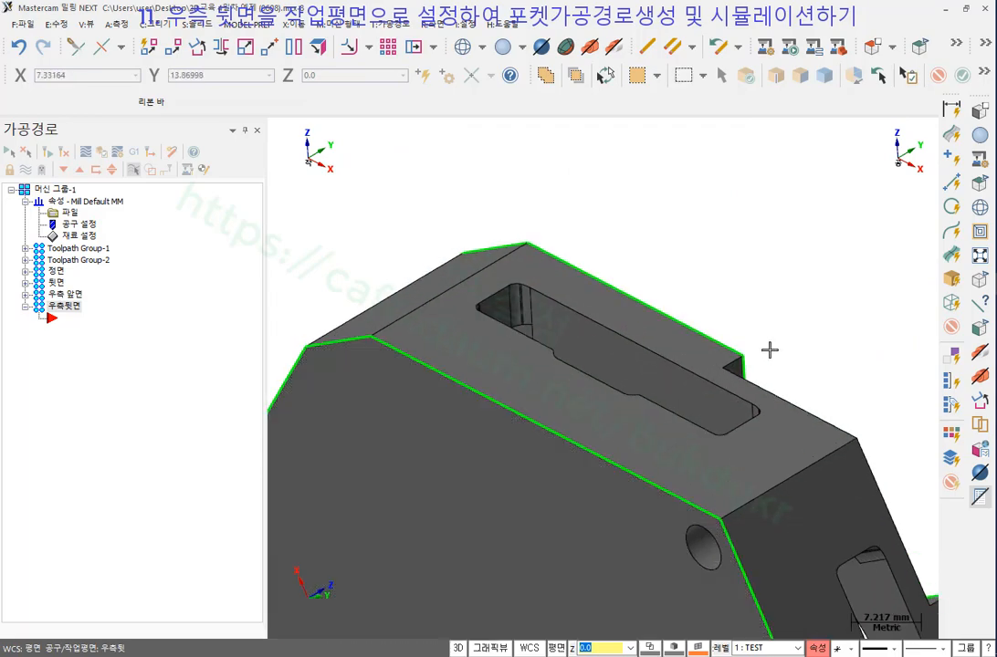
{"action": "scroll", "coordinate": [671, 369], "scroll_direction": "up", "scroll_amount": 1}
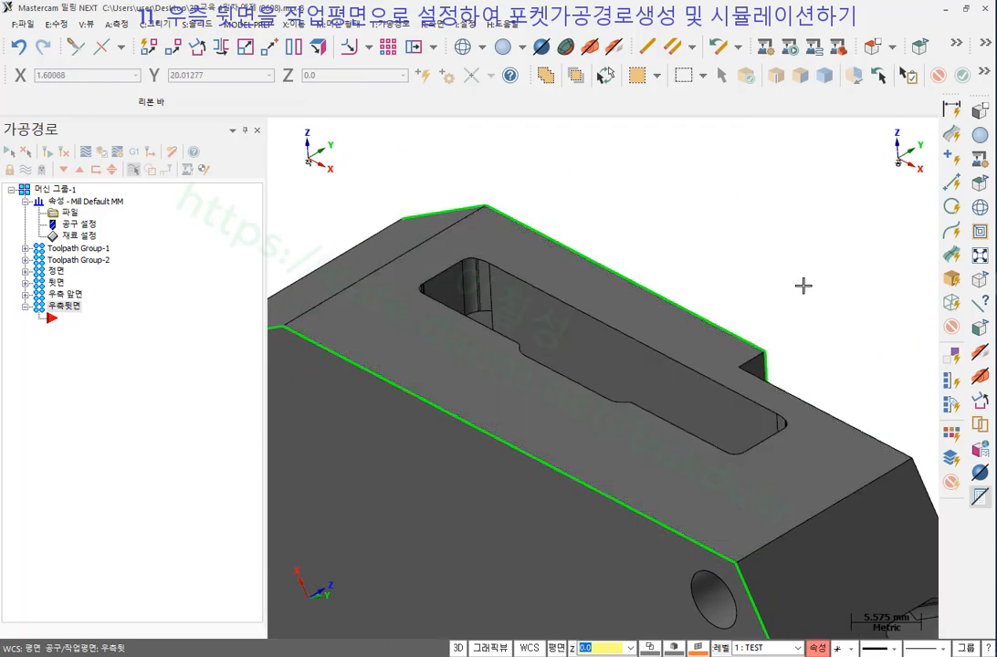
{"action": "left_click", "coordinate": [398, 24]}
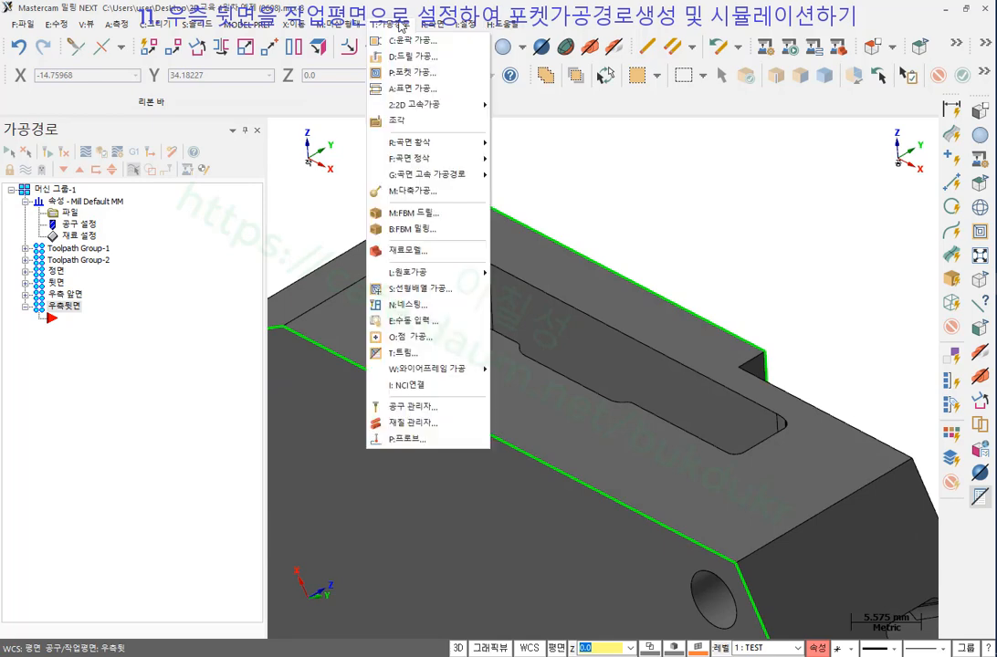
{"action": "left_click", "coordinate": [408, 74]}
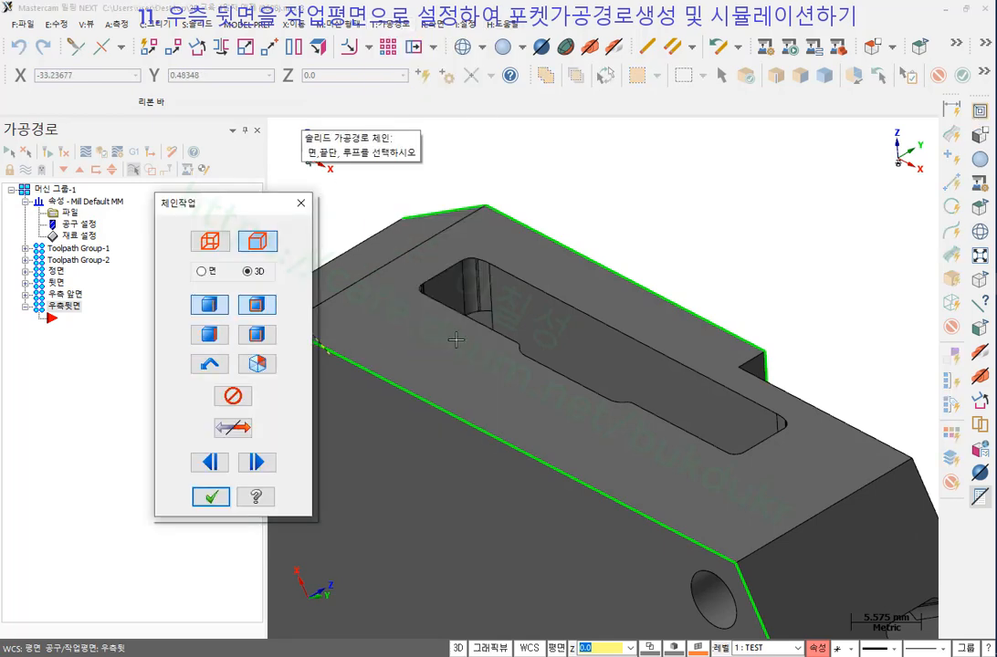
{"action": "left_click", "coordinate": [623, 340]}
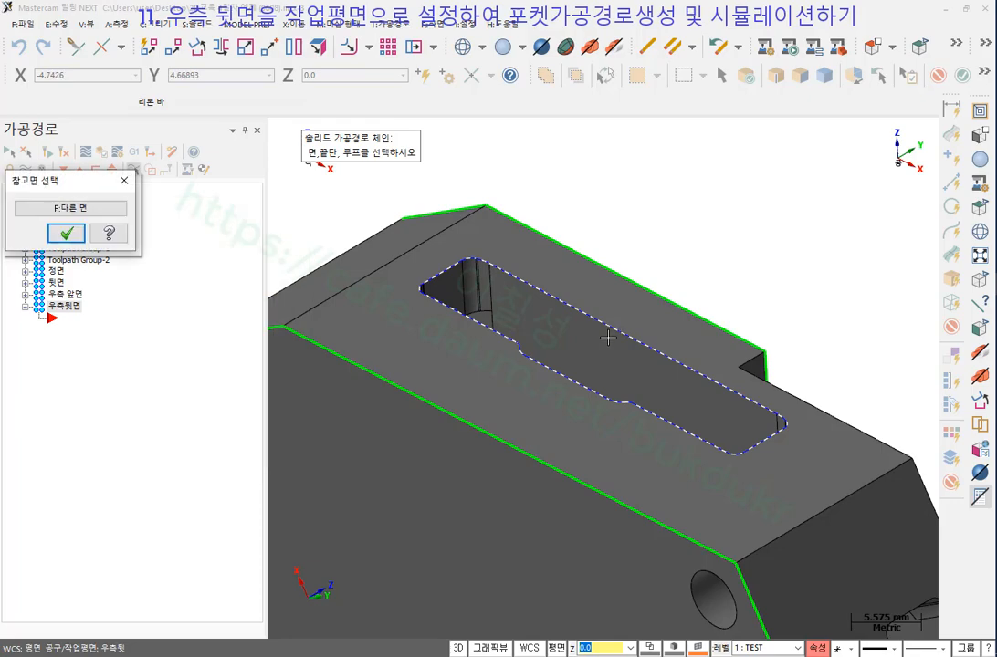
{"action": "left_click", "coordinate": [74, 235]}
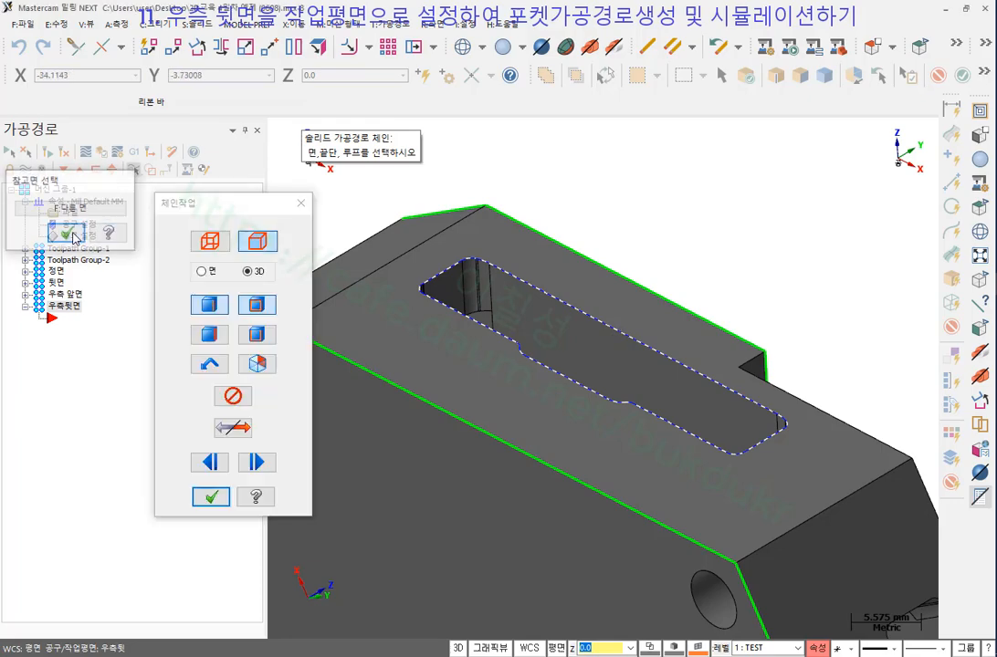
{"action": "left_click", "coordinate": [219, 499]}
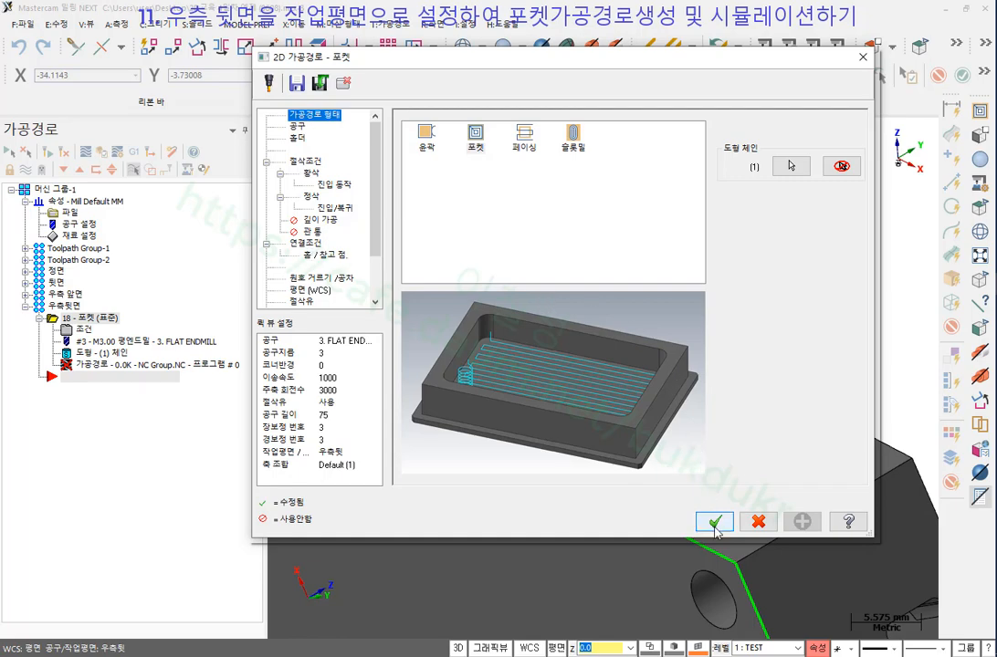
Accept the pocket settings to generate operation 18 and inspect the new toolpath.
{"action": "left_click", "coordinate": [715, 531]}
{"action": "scroll", "coordinate": [621, 176], "scroll_direction": "down", "scroll_amount": 2}
{"action": "middle_click_drag", "start_coordinate": [621, 176], "coordinate": [574, 319]}
{"action": "scroll", "coordinate": [576, 187], "scroll_direction": "down", "scroll_amount": 1}
{"action": "scroll", "coordinate": [574, 230], "scroll_direction": "down", "scroll_amount": 1}
{"action": "scroll", "coordinate": [563, 260], "scroll_direction": "down", "scroll_amount": 1}
{"action": "scroll", "coordinate": [500, 271], "scroll_direction": "down", "scroll_amount": 1}
{"action": "scroll", "coordinate": [585, 330], "scroll_direction": "up", "scroll_amount": 1}
{"action": "scroll", "coordinate": [574, 319], "scroll_direction": "down", "scroll_amount": 1}
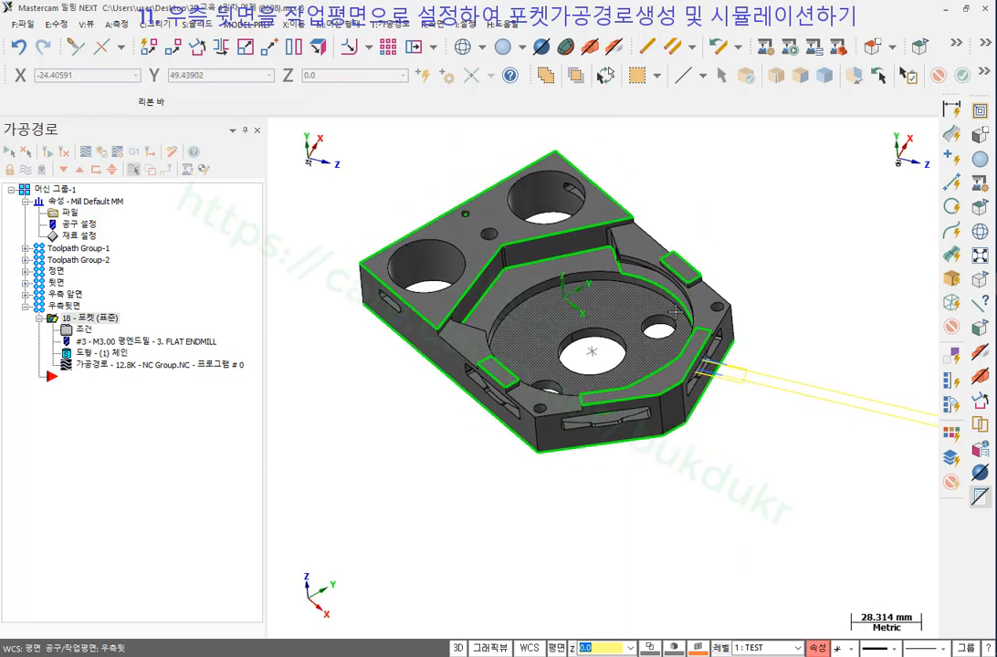
Collapse the 우측뒷면 group and open Machine Simulation for the whole Machine Group-1.
{"action": "left_click", "coordinate": [39, 318]}
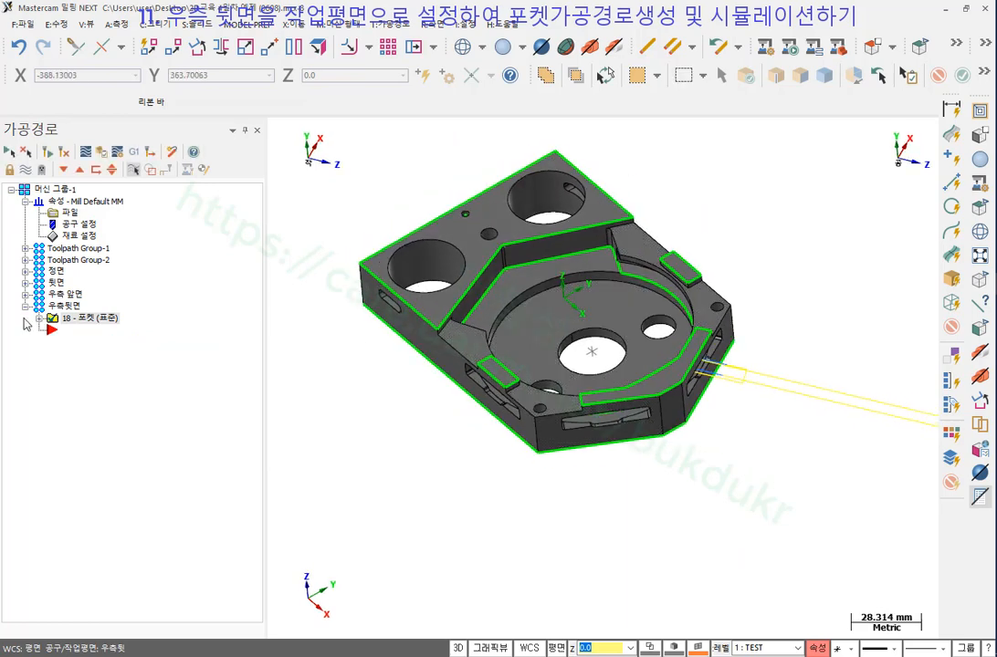
{"action": "left_click", "coordinate": [25, 306]}
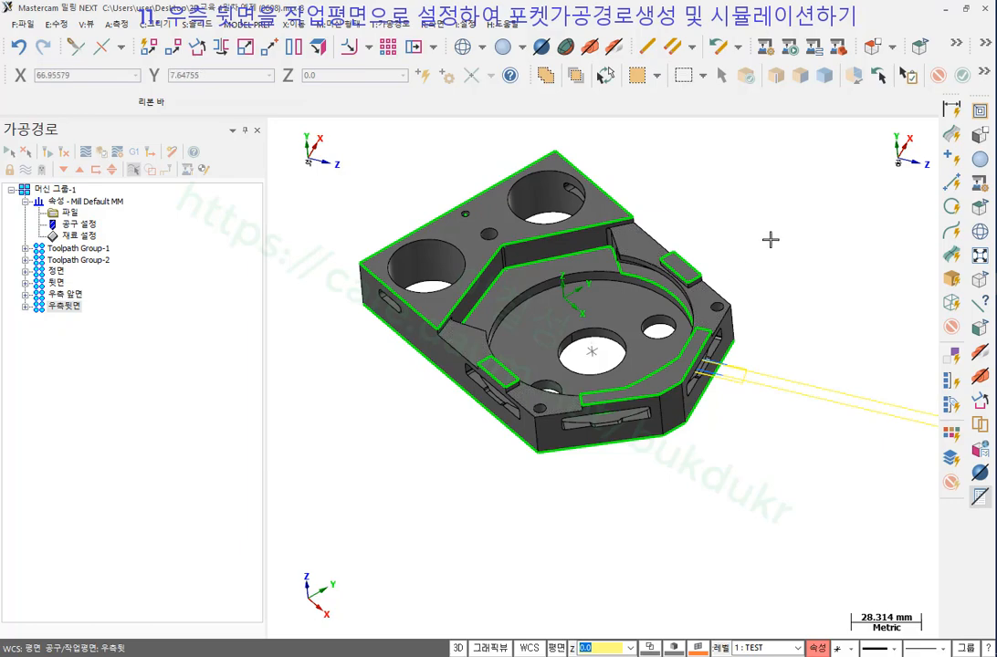
{"action": "scroll", "coordinate": [614, 274], "scroll_direction": "down", "scroll_amount": 1}
{"action": "scroll", "coordinate": [613, 274], "scroll_direction": "up", "scroll_amount": 3}
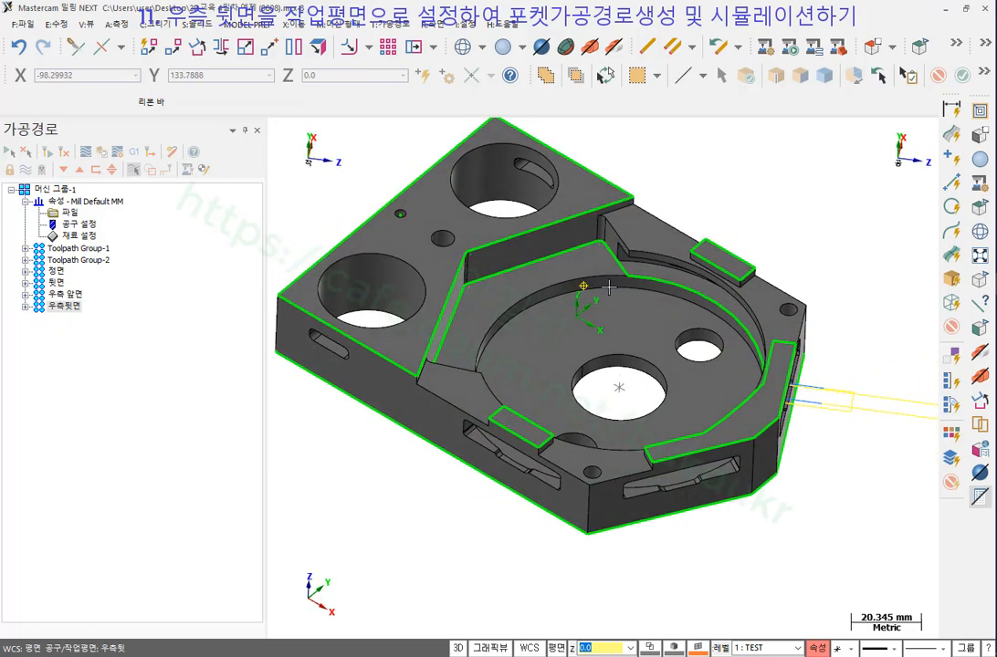
{"action": "scroll", "coordinate": [631, 238], "scroll_direction": "up", "scroll_amount": 2}
{"action": "scroll", "coordinate": [636, 237], "scroll_direction": "down", "scroll_amount": 1}
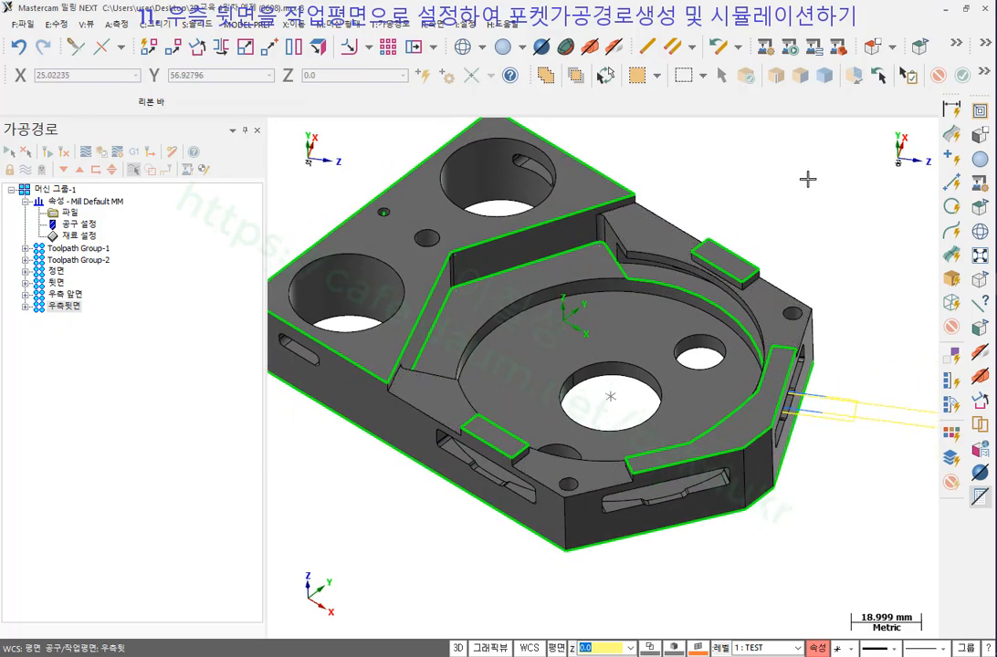
{"action": "left_click", "coordinate": [59, 189]}
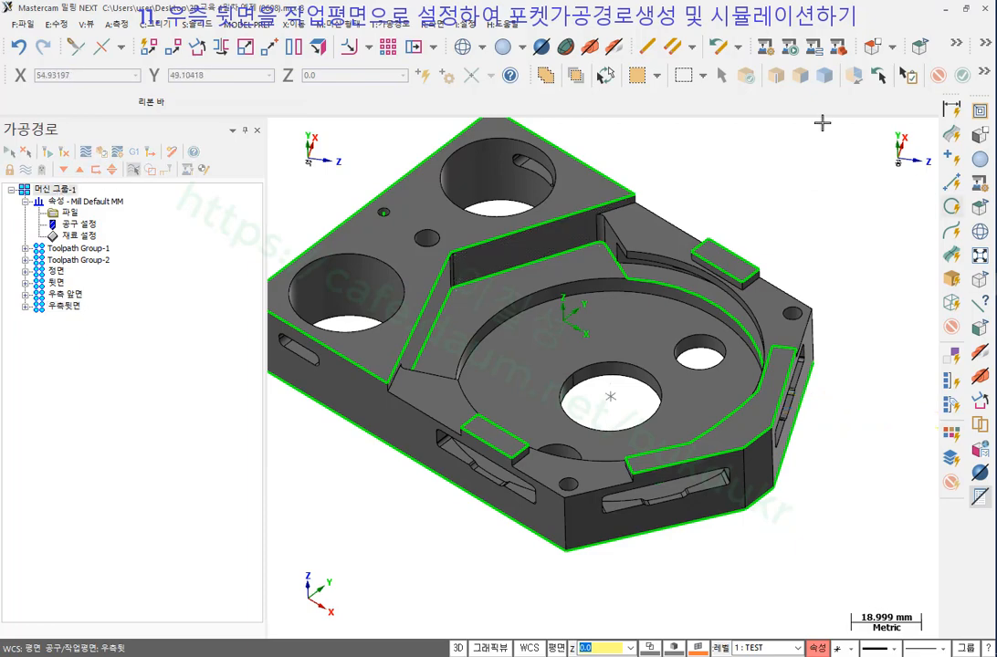
{"action": "left_click", "coordinate": [765, 47]}
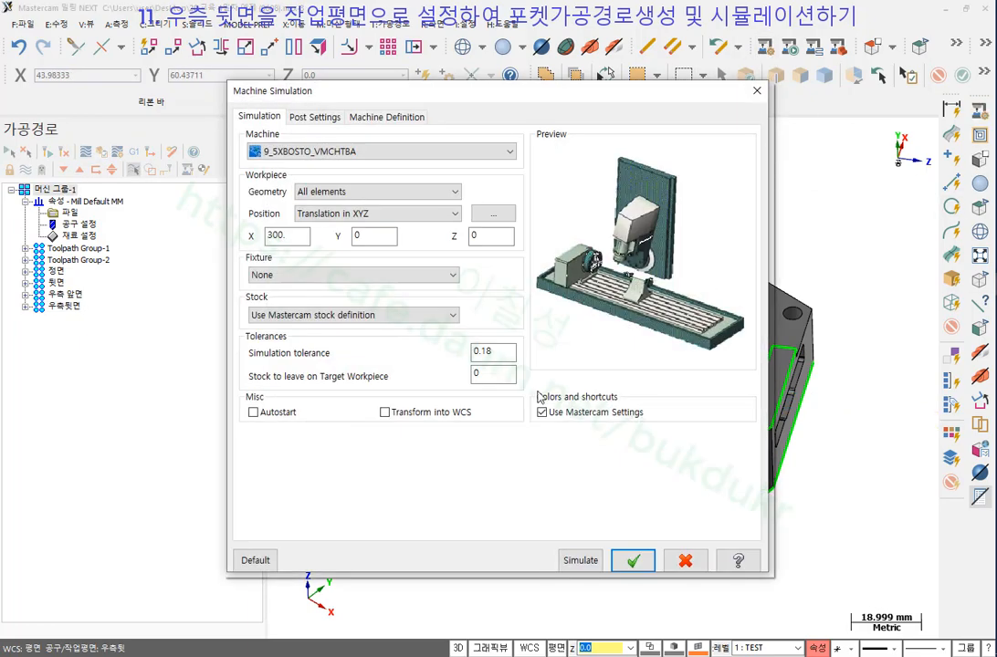
Launch the machine simulation and bring its window forward with the stock on the table.
{"action": "left_click", "coordinate": [580, 560]}
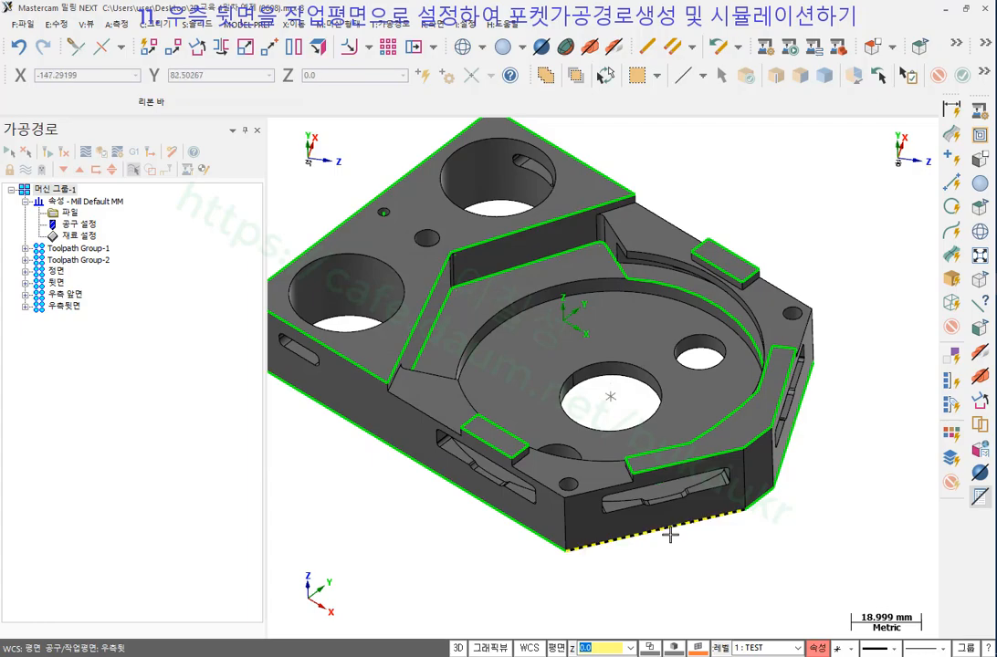
{"action": "scroll", "coordinate": [670, 536], "scroll_direction": "down", "scroll_amount": 5}
{"action": "scroll", "coordinate": [625, 441], "scroll_direction": "up", "scroll_amount": 4}
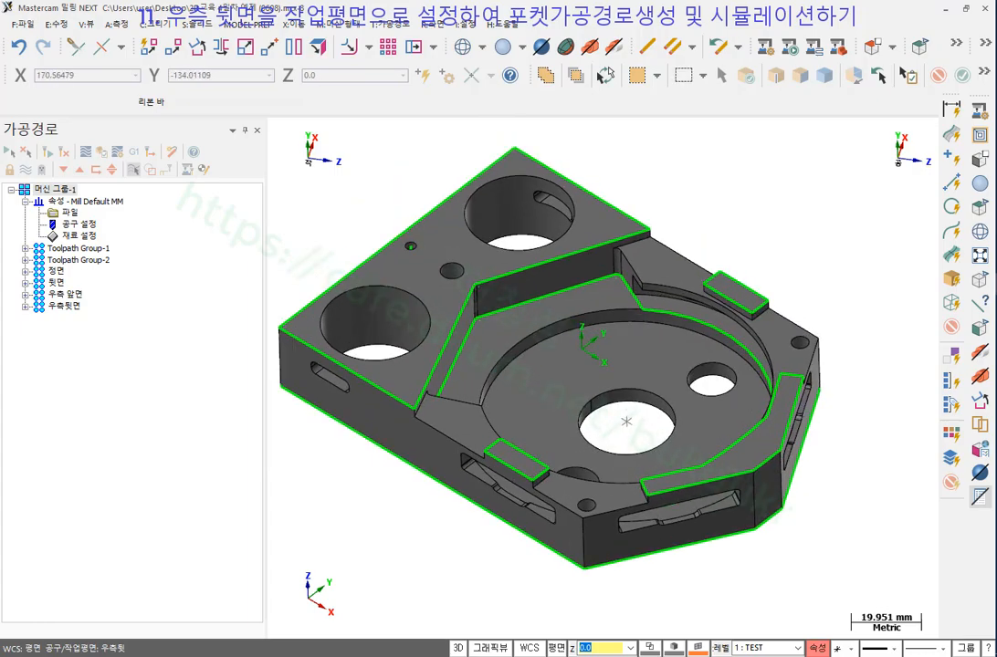
{"action": "left_click", "coordinate": [900, 363]}
{"action": "scroll", "coordinate": [392, 304], "scroll_direction": "down", "scroll_amount": 5}
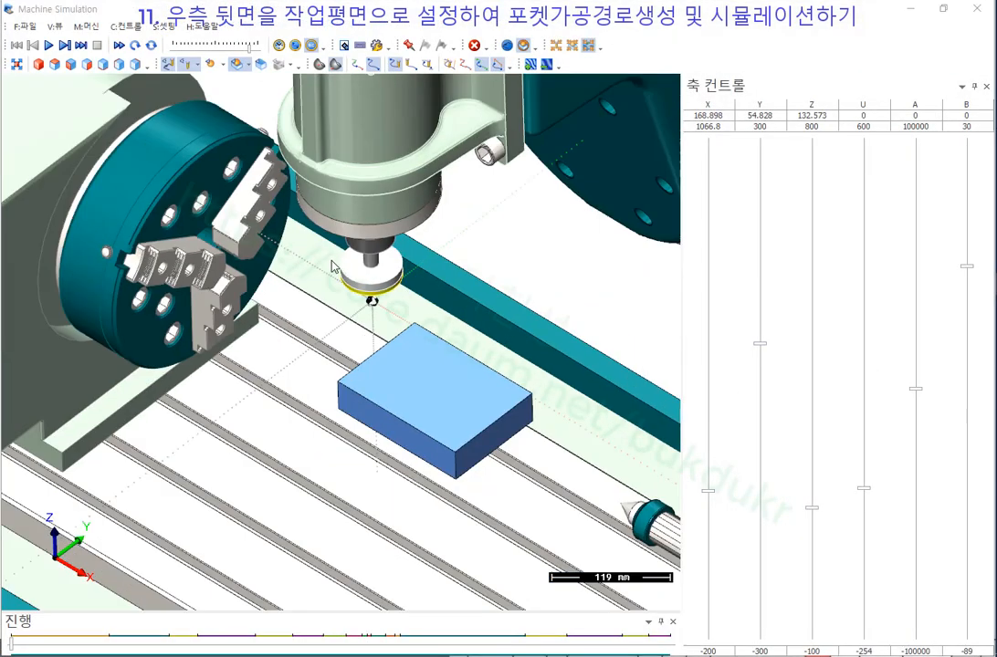
{"action": "scroll", "coordinate": [333, 266], "scroll_direction": "down", "scroll_amount": 2}
{"action": "scroll", "coordinate": [438, 427], "scroll_direction": "up", "scroll_amount": 2}
{"action": "scroll", "coordinate": [392, 336], "scroll_direction": "down", "scroll_amount": 3}
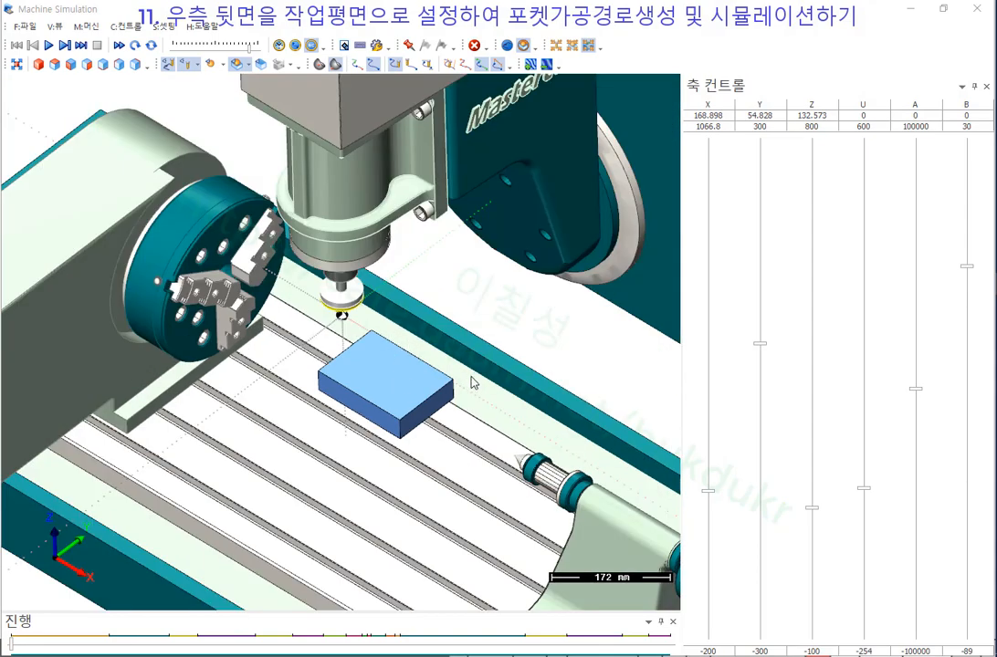
{"action": "scroll", "coordinate": [465, 311], "scroll_direction": "up", "scroll_amount": 2}
{"action": "left_click", "coordinate": [96, 28]}
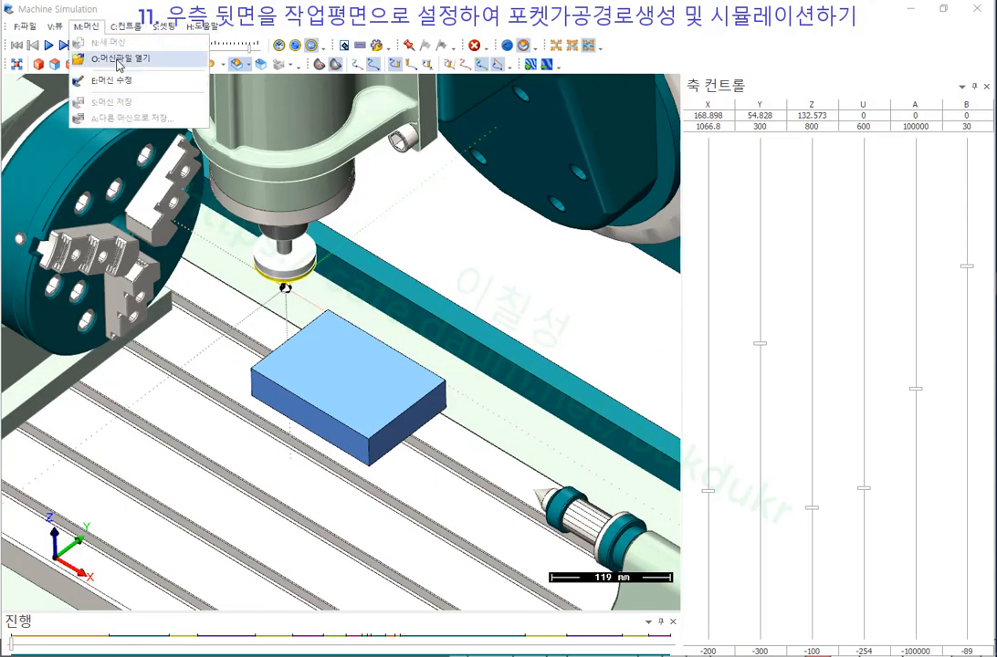
{"action": "mouse_move", "coordinate": [133, 35]}
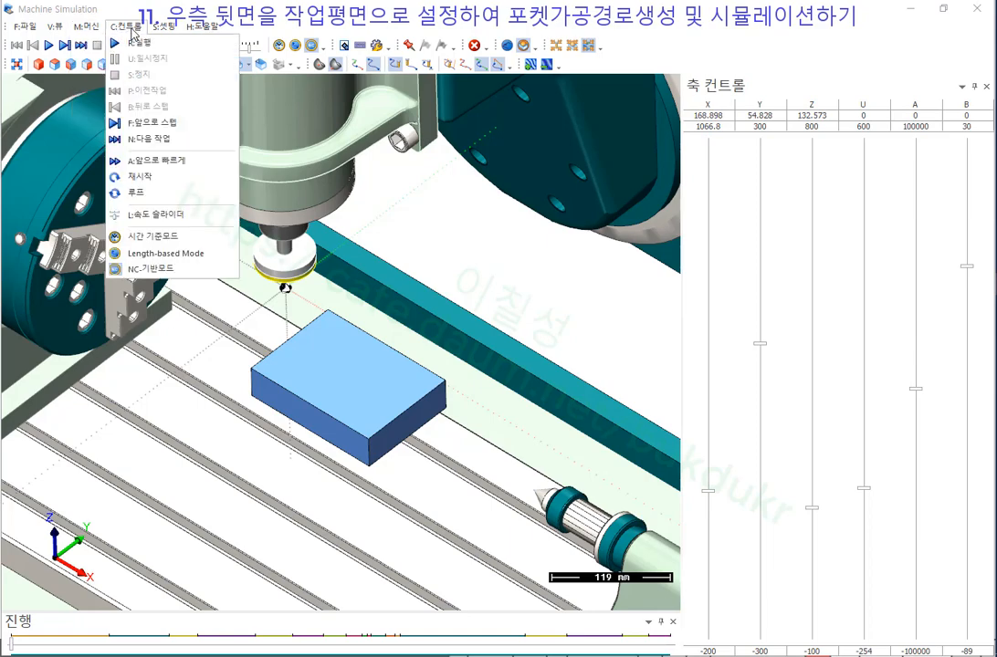
{"action": "mouse_move", "coordinate": [93, 29]}
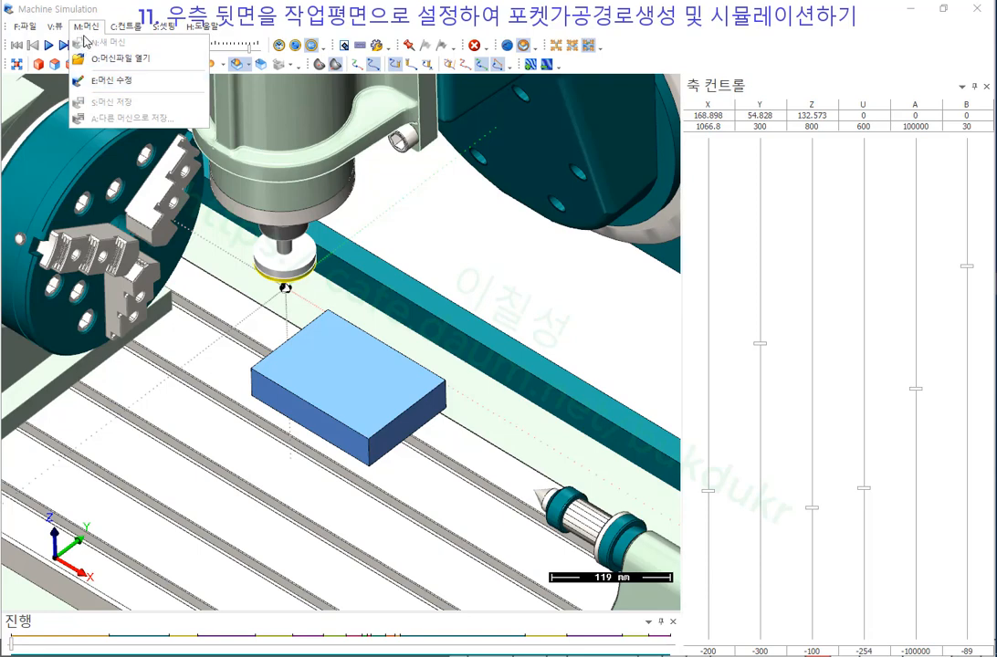
{"action": "mouse_move", "coordinate": [88, 107]}
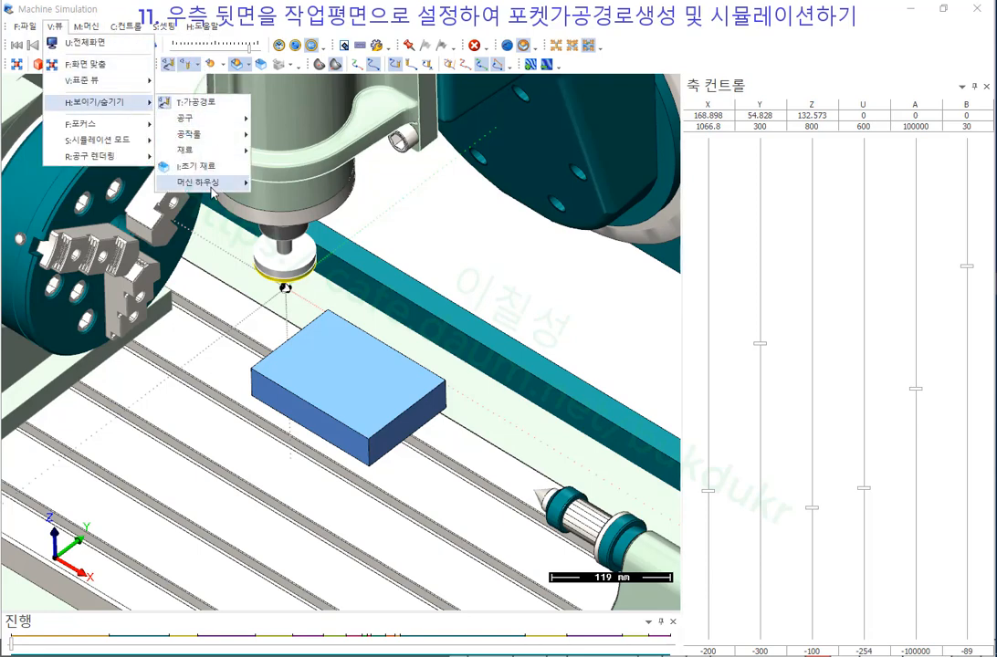
{"action": "mouse_move", "coordinate": [218, 188]}
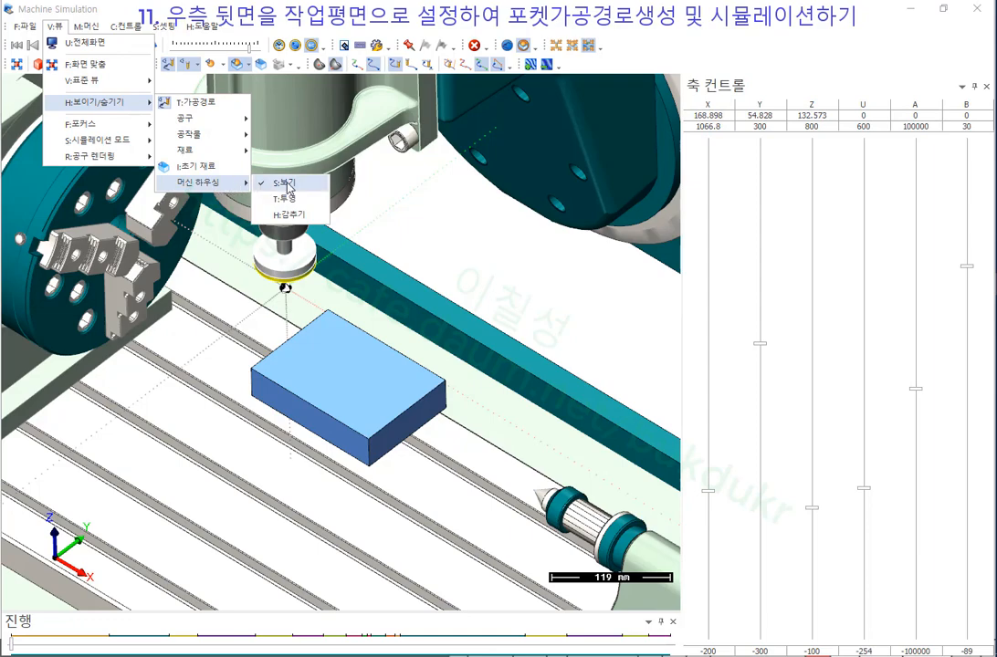
{"action": "left_click", "coordinate": [296, 223]}
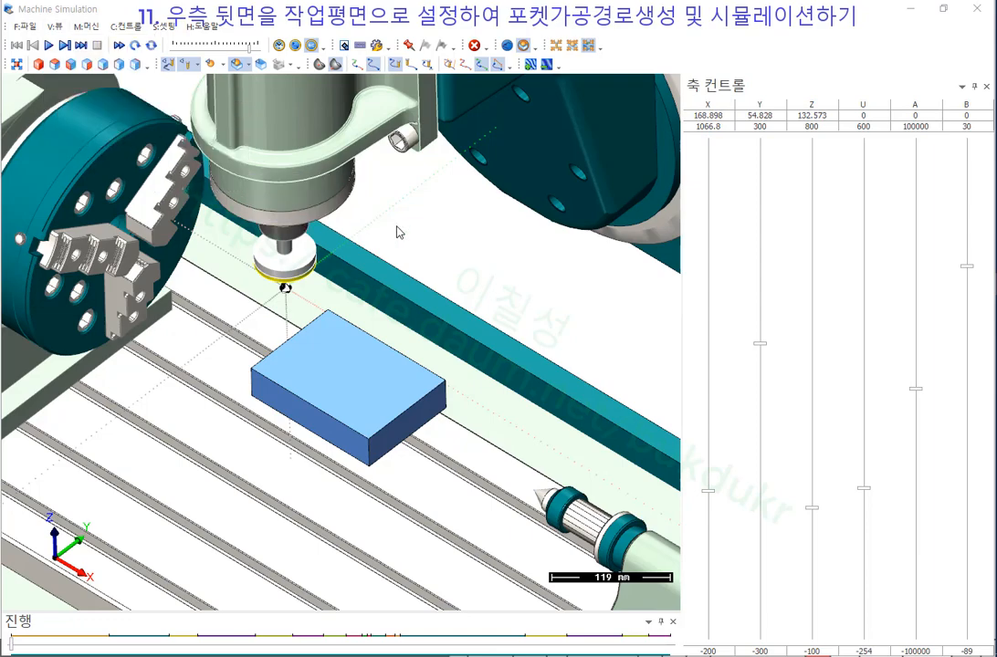
{"action": "scroll", "coordinate": [397, 232], "scroll_direction": "down", "scroll_amount": 3}
{"action": "scroll", "coordinate": [407, 234], "scroll_direction": "up", "scroll_amount": 2}
{"action": "scroll", "coordinate": [347, 219], "scroll_direction": "down", "scroll_amount": 5}
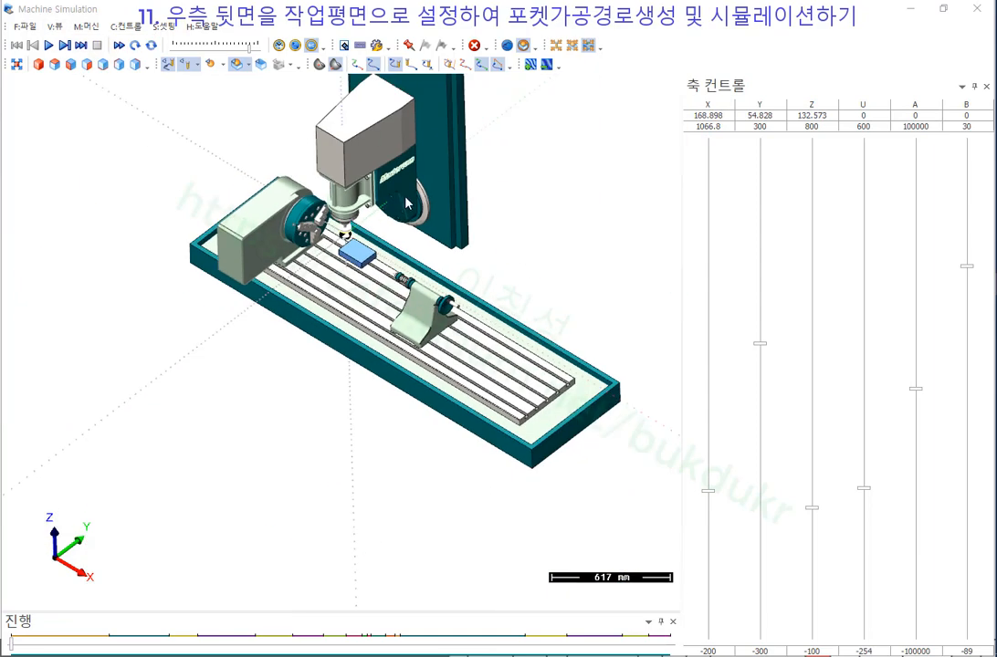
{"action": "middle_click_drag", "start_coordinate": [405, 198], "coordinate": [408, 168]}
{"action": "scroll", "coordinate": [345, 180], "scroll_direction": "up", "scroll_amount": 5}
{"action": "middle_click_drag", "start_coordinate": [345, 186], "coordinate": [369, 231]}
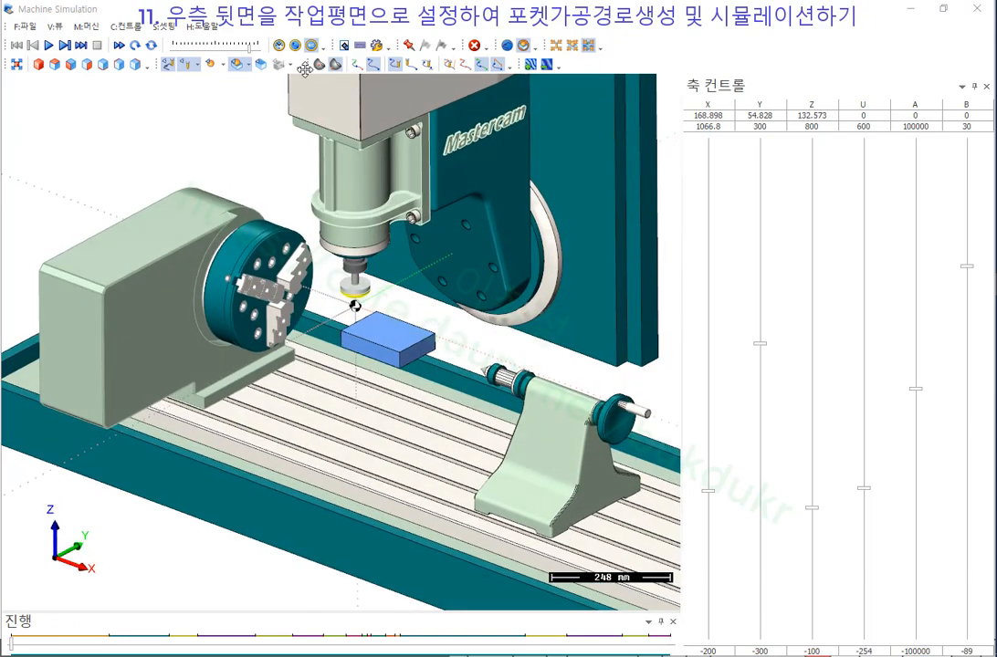
{"action": "scroll", "coordinate": [390, 250], "scroll_direction": "up", "scroll_amount": 3}
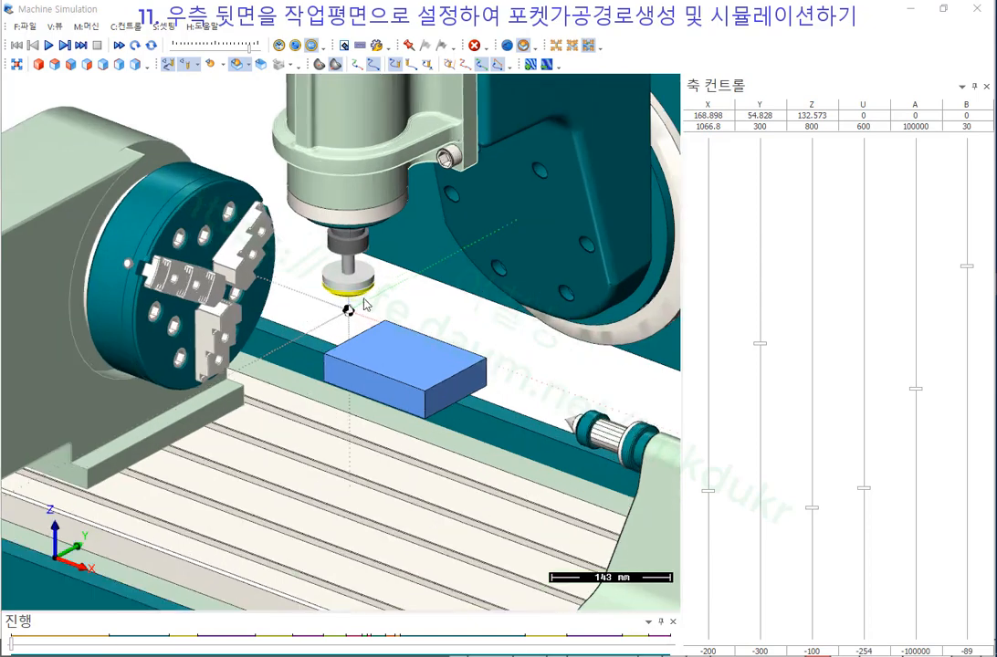
Play the simulation to the end while zooming and orbiting around the workpiece.
{"action": "left_click", "coordinate": [50, 45]}
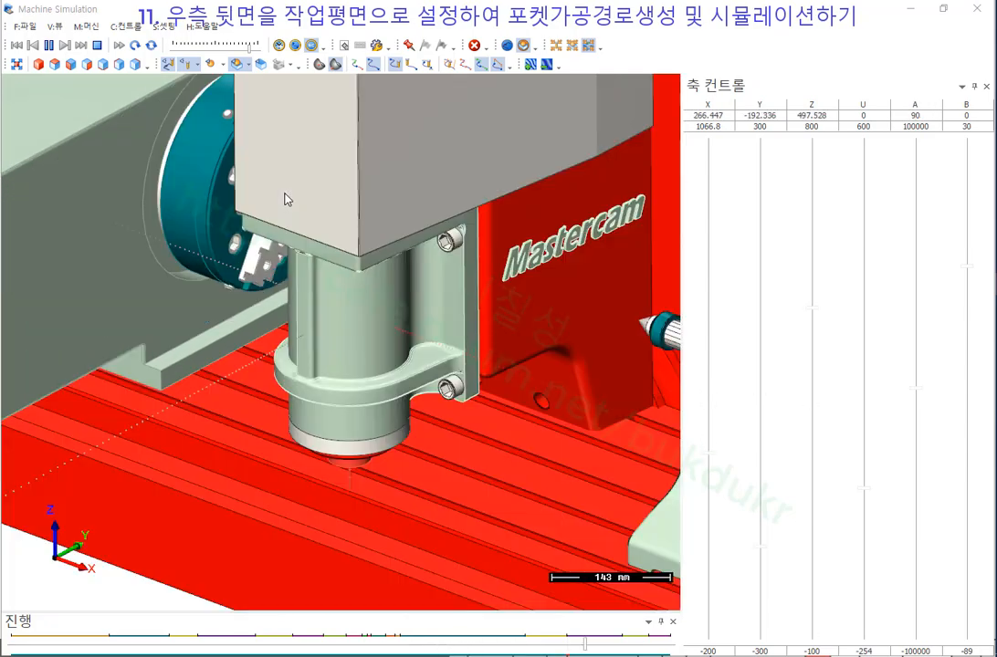
{"action": "scroll", "coordinate": [209, 259], "scroll_direction": "up", "scroll_amount": 4}
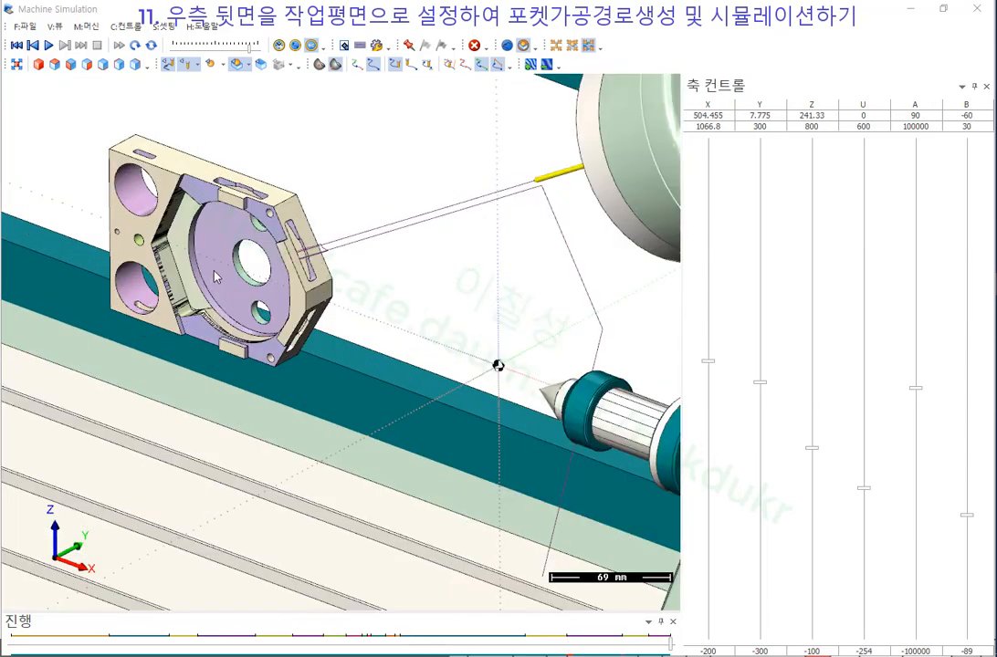
{"action": "middle_click_drag", "start_coordinate": [183, 231], "coordinate": [153, 239]}
{"action": "scroll", "coordinate": [187, 217], "scroll_direction": "up", "scroll_amount": 1}
{"action": "scroll", "coordinate": [269, 261], "scroll_direction": "up", "scroll_amount": 9}
{"action": "scroll", "coordinate": [325, 278], "scroll_direction": "down", "scroll_amount": 2}
{"action": "scroll", "coordinate": [324, 277], "scroll_direction": "down", "scroll_amount": 2}
Orbit to a frontal oblique view of the fixture and turn the part to A 740.74.
{"action": "middle_click_drag", "start_coordinate": [324, 277], "coordinate": [402, 311]}
{"action": "scroll", "coordinate": [402, 287], "scroll_direction": "down", "scroll_amount": 4}
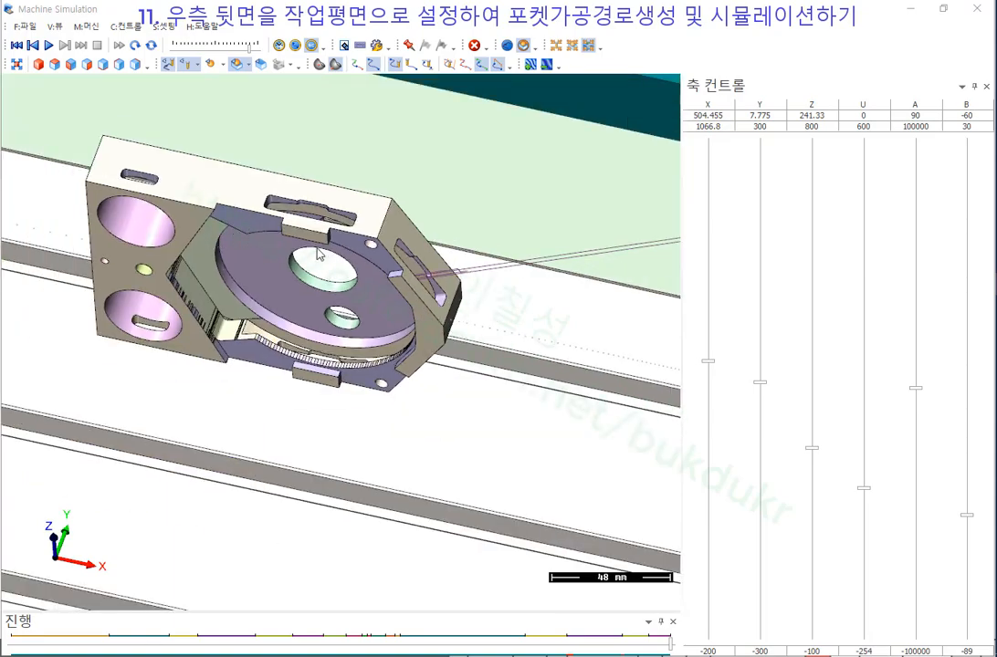
{"action": "scroll", "coordinate": [319, 253], "scroll_direction": "up", "scroll_amount": 2}
{"action": "middle_click_drag", "start_coordinate": [318, 254], "coordinate": [215, 235]}
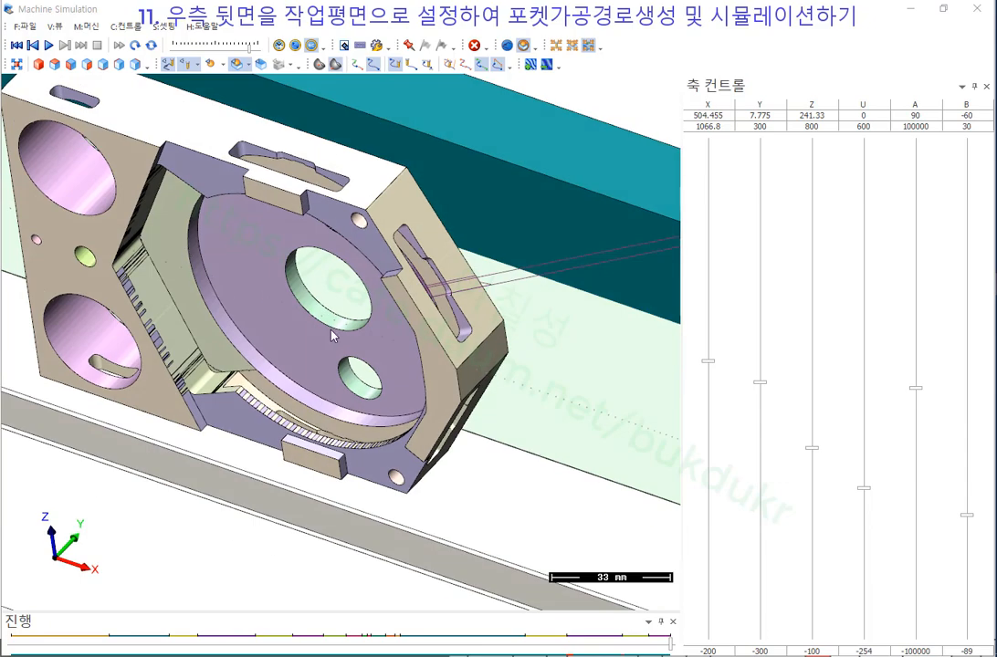
{"action": "scroll", "coordinate": [313, 327], "scroll_direction": "down", "scroll_amount": 3}
{"action": "middle_click_drag", "start_coordinate": [313, 327], "coordinate": [243, 277]}
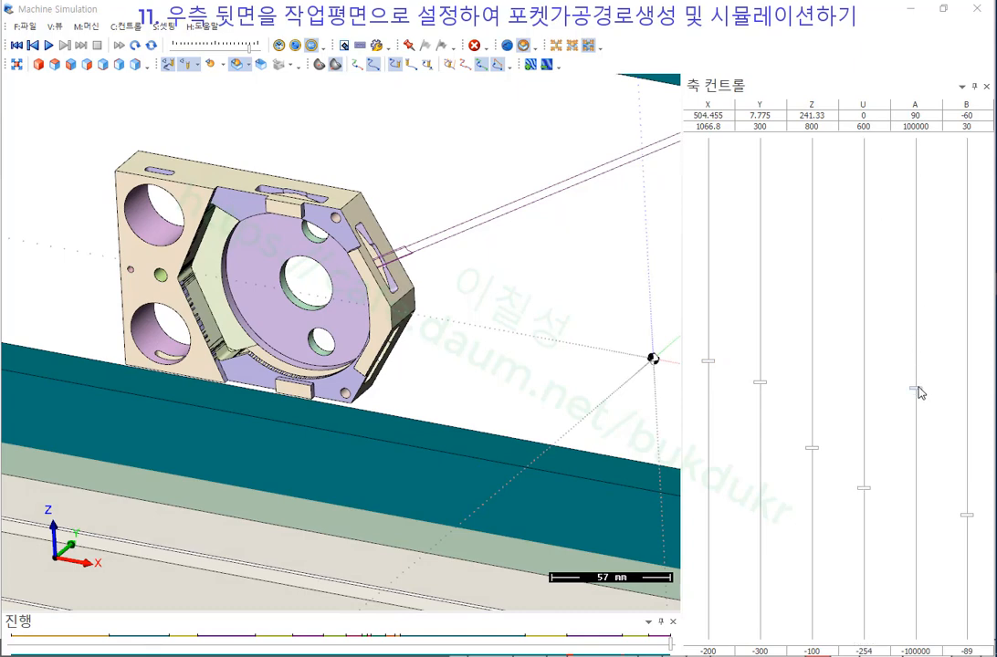
{"action": "left_click_drag", "start_coordinate": [918, 388], "coordinate": [918, 390]}
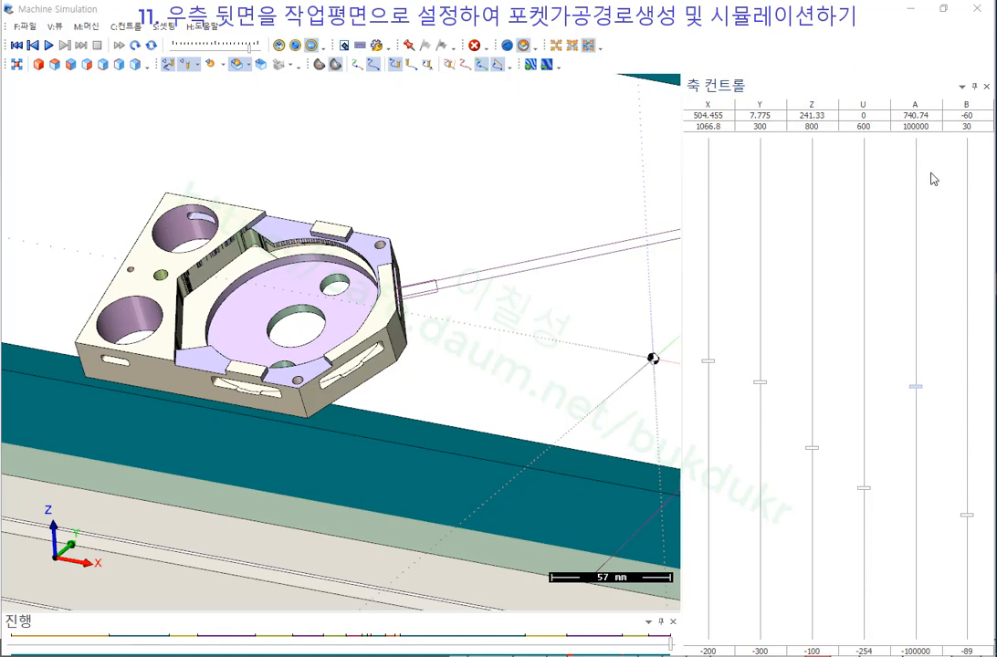
Step the A-axis slider up and down to spin the finished part, ending at 94370.37.
{"action": "left_click", "coordinate": [922, 412]}
{"action": "left_click", "coordinate": [920, 388]}
{"action": "left_click", "coordinate": [922, 351]}
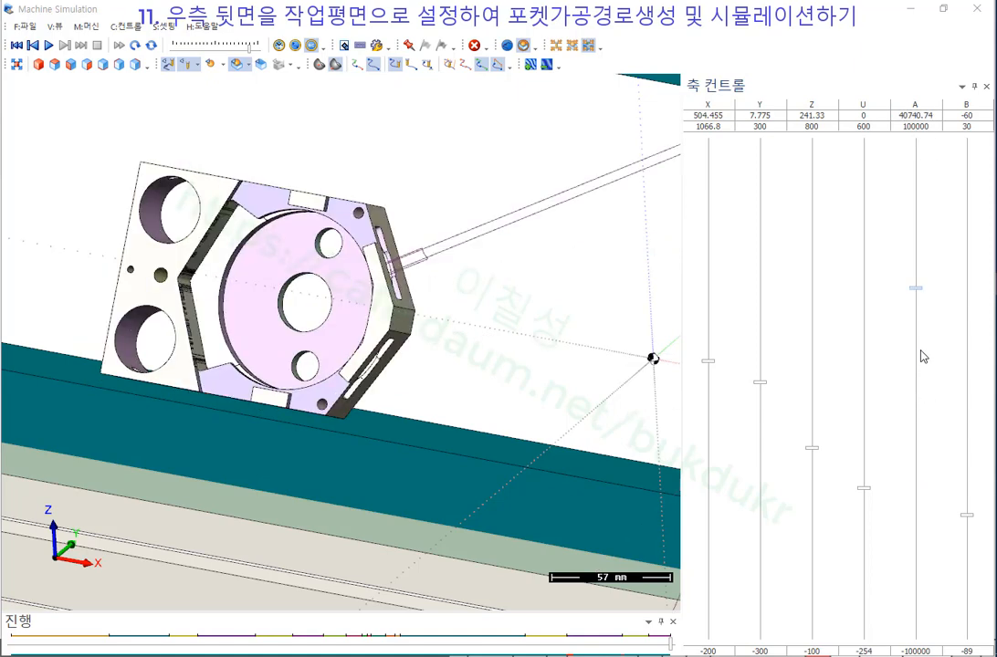
{"action": "left_click", "coordinate": [915, 317]}
{"action": "left_click", "coordinate": [915, 294]}
{"action": "left_click", "coordinate": [917, 239]}
{"action": "left_click", "coordinate": [916, 212]}
{"action": "left_click", "coordinate": [916, 189]}
{"action": "left_click", "coordinate": [915, 179]}
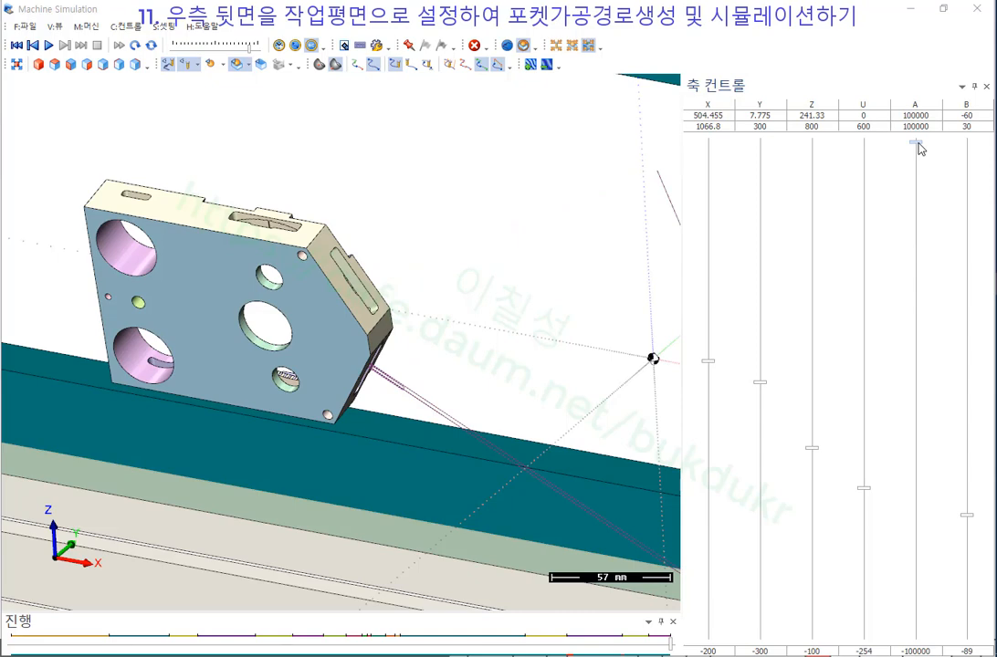
{"action": "left_click_drag", "start_coordinate": [921, 149], "coordinate": [920, 155]}
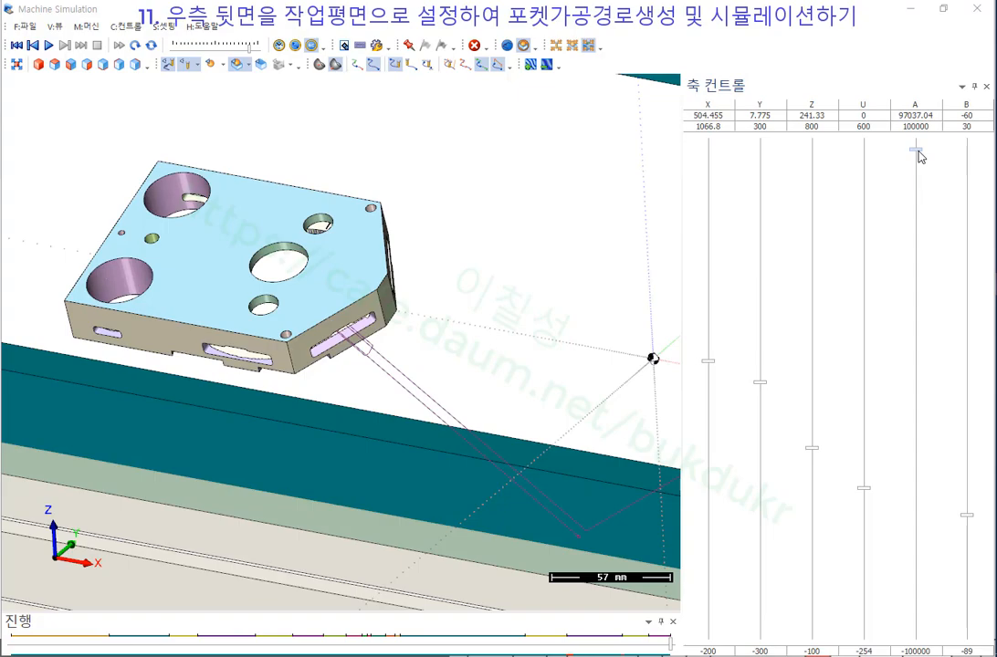
{"action": "left_click_drag", "start_coordinate": [921, 155], "coordinate": [921, 159]}
{"action": "left_click_drag", "start_coordinate": [918, 156], "coordinate": [919, 158]}
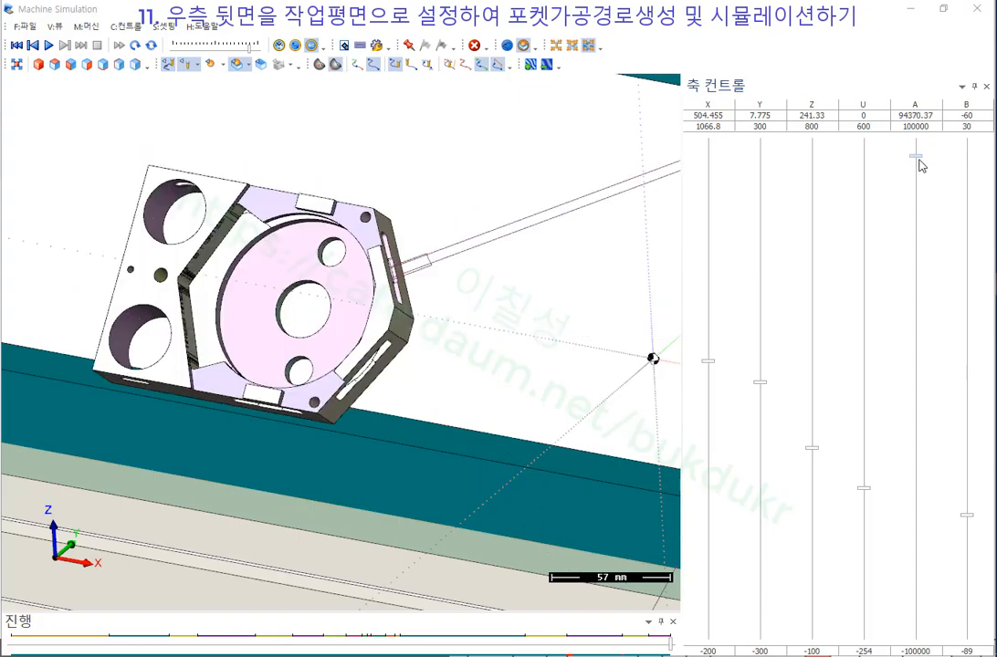
Orbit and zoom around the rotated part to inspect its machined pockets and slots.
{"action": "scroll", "coordinate": [315, 329], "scroll_direction": "down", "scroll_amount": 4}
{"action": "scroll", "coordinate": [117, 328], "scroll_direction": "down", "scroll_amount": 3}
{"action": "middle_click_drag", "start_coordinate": [110, 328], "coordinate": [135, 301]}
{"action": "scroll", "coordinate": [258, 272], "scroll_direction": "up", "scroll_amount": 7}
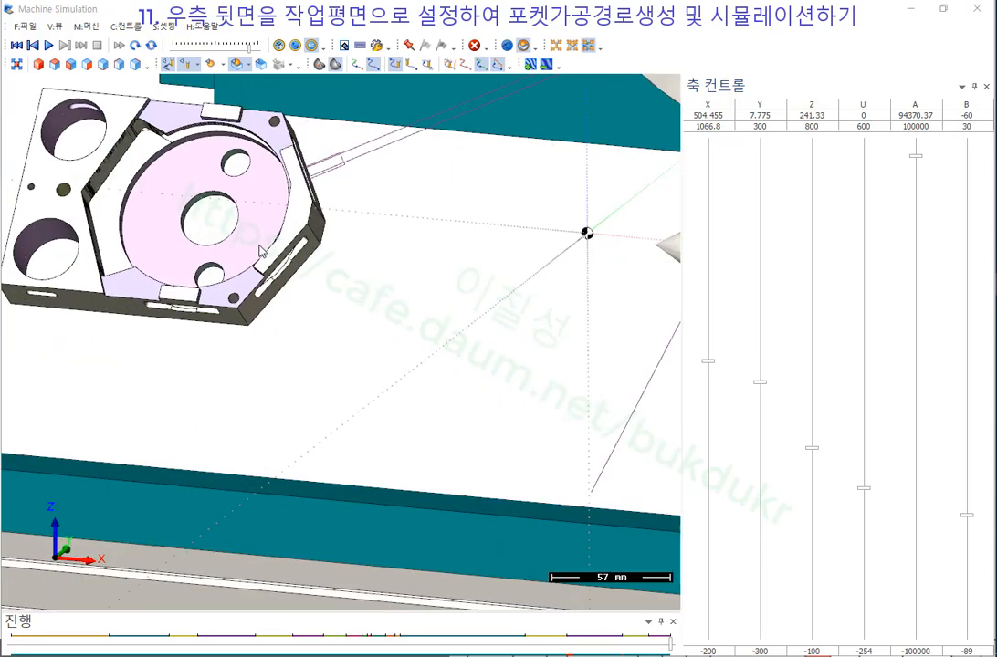
{"action": "middle_click_drag", "start_coordinate": [263, 251], "coordinate": [285, 223]}
{"action": "scroll", "coordinate": [286, 203], "scroll_direction": "up", "scroll_amount": 3}
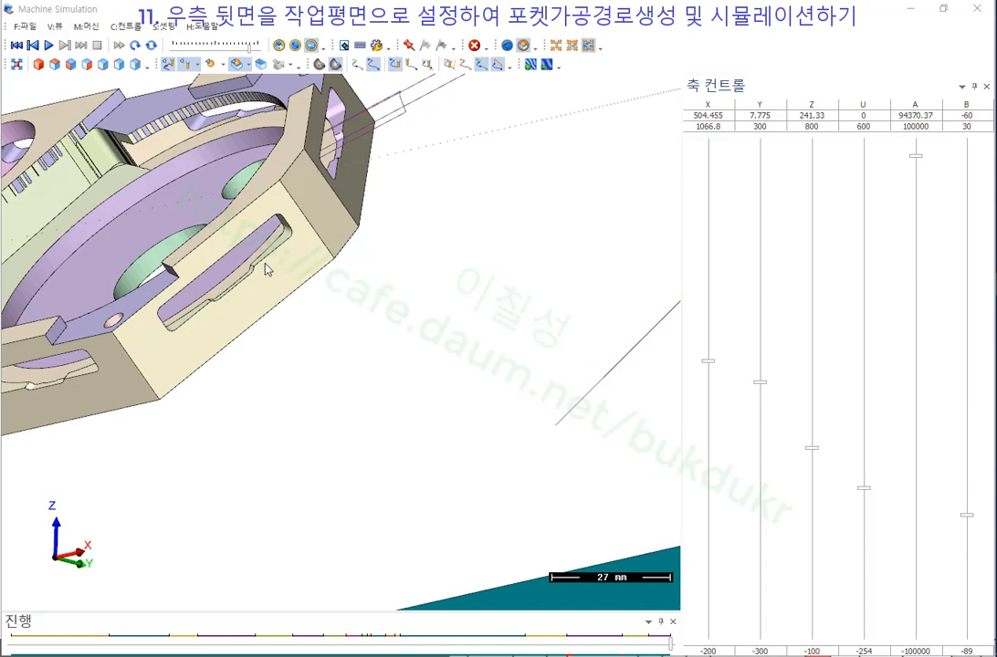
{"action": "scroll", "coordinate": [340, 298], "scroll_direction": "down", "scroll_amount": 4}
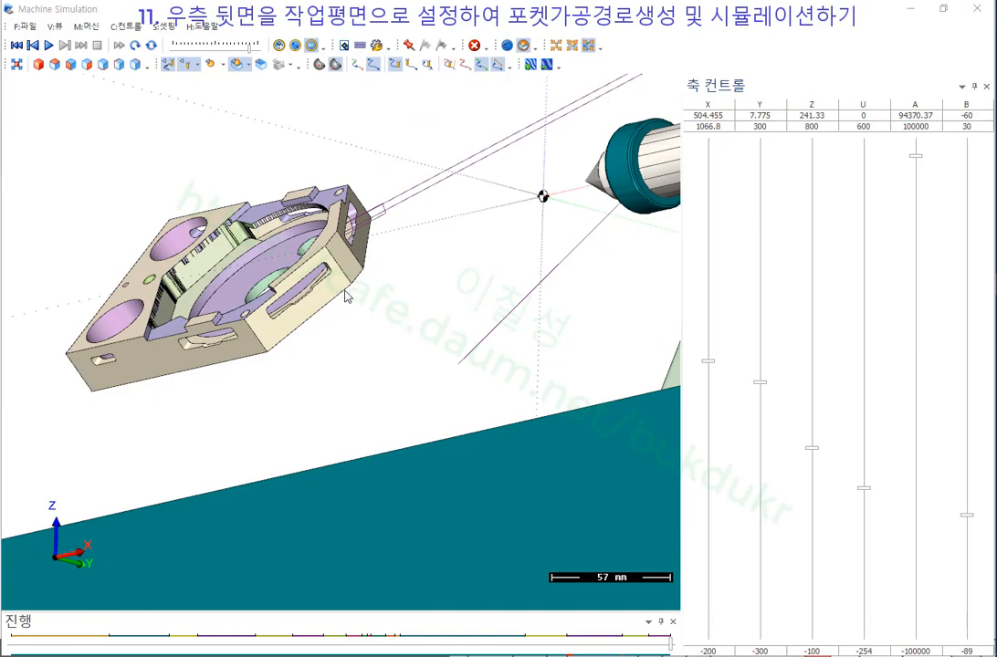
{"action": "scroll", "coordinate": [342, 288], "scroll_direction": "down", "scroll_amount": 3}
{"action": "middle_click_drag", "start_coordinate": [304, 236], "coordinate": [342, 254]}
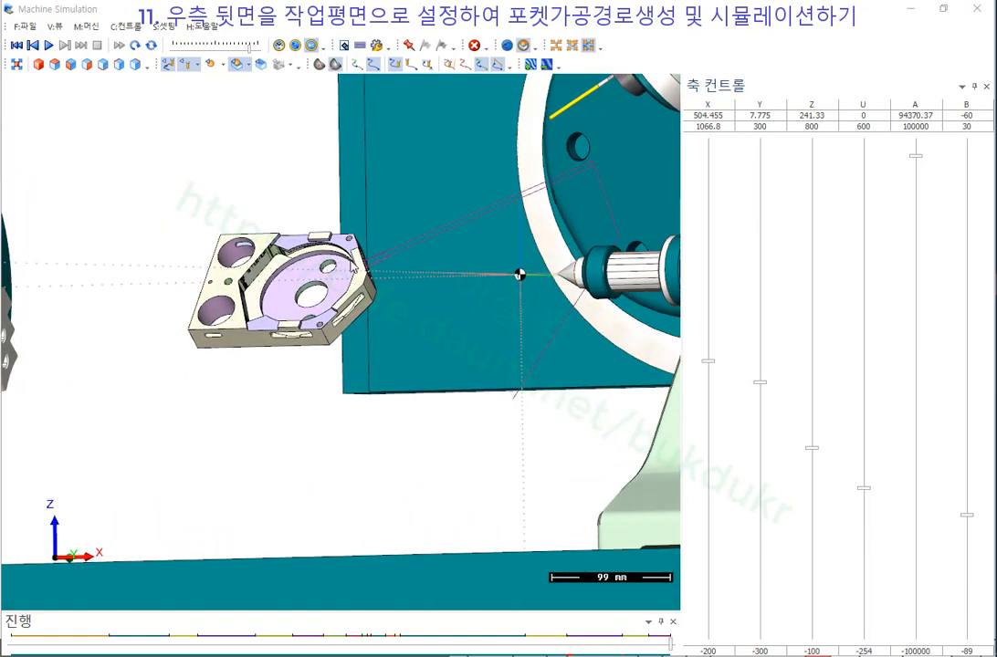
{"action": "scroll", "coordinate": [343, 259], "scroll_direction": "down", "scroll_amount": 6}
{"action": "scroll", "coordinate": [215, 306], "scroll_direction": "up", "scroll_amount": 3}
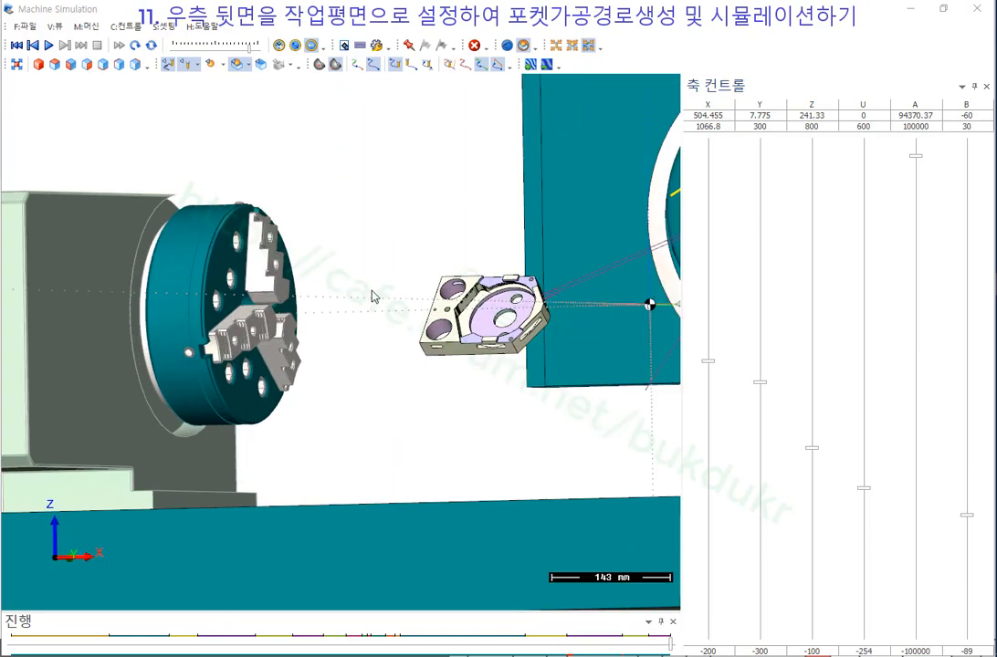
{"action": "scroll", "coordinate": [599, 316], "scroll_direction": "up", "scroll_amount": 3}
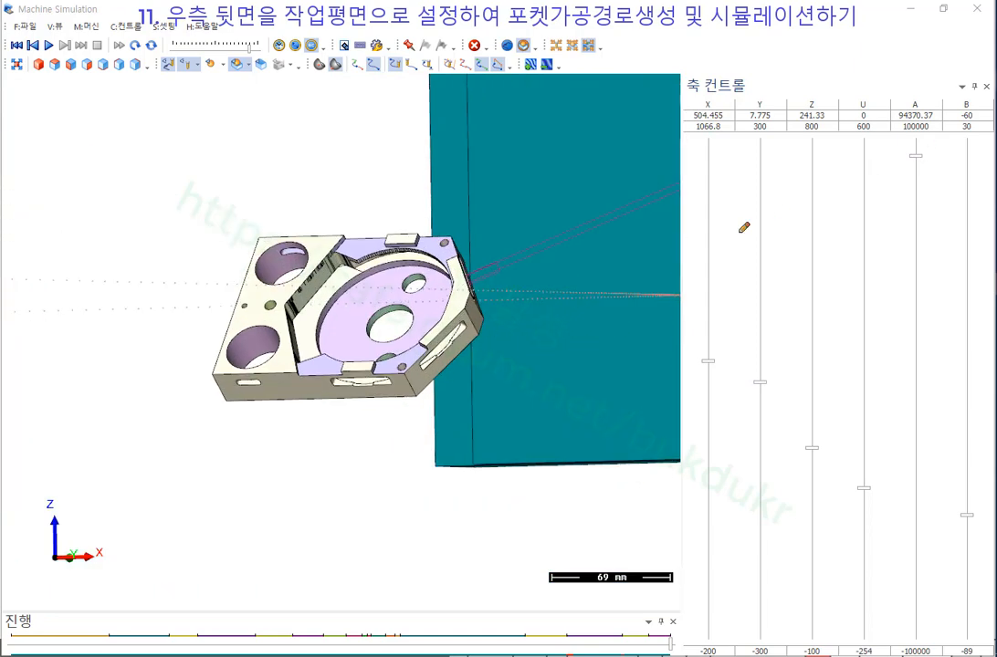
Loop the upper-right corner and lower-right slot in red to show cut direction, then close the overlay.
{"action": "mouse_move", "coordinate": [461, 339]}
{"action": "left_mouse_down"}
{"action": "mouse_move", "coordinate": [431, 358]}
{"action": "mouse_move", "coordinate": [468, 345]}
{"action": "left_mouse_up"}
{"action": "left_click_drag", "start_coordinate": [460, 259], "coordinate": [484, 274]}
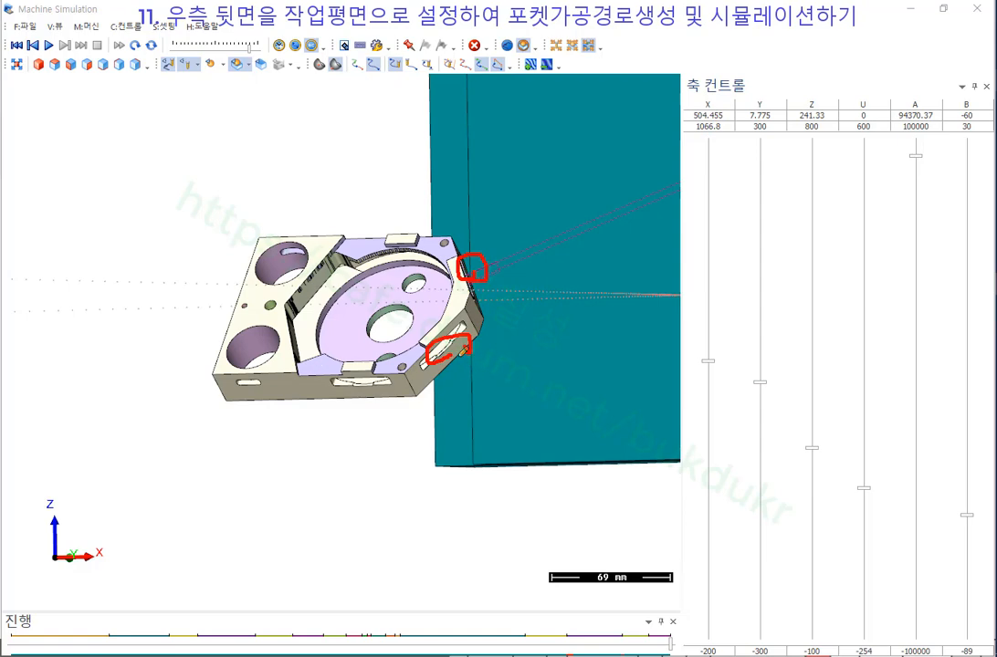
{"action": "left_click_drag", "start_coordinate": [453, 355], "coordinate": [452, 337]}
{"action": "left_click_drag", "start_coordinate": [481, 271], "coordinate": [500, 262]}
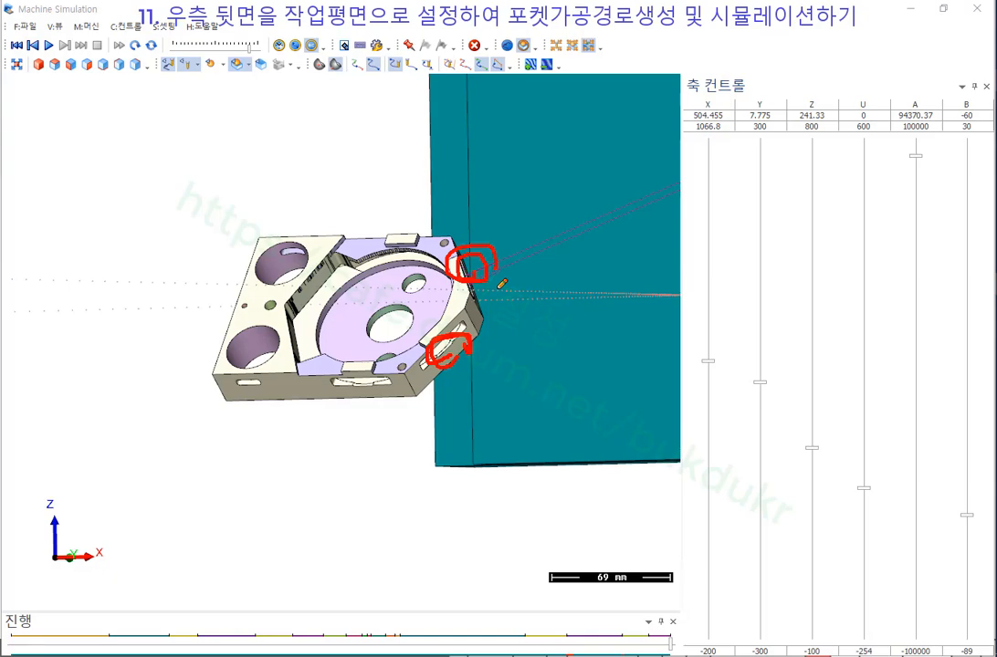
{"action": "right_click", "coordinate": [344, 205]}
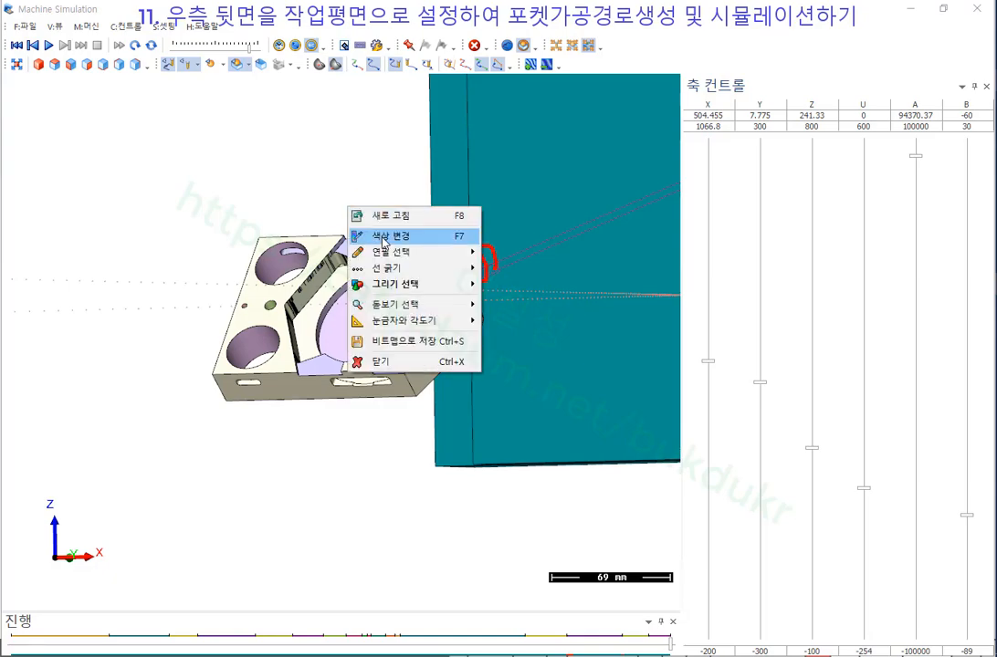
{"action": "left_click", "coordinate": [365, 362]}
Zoom in and tilt the view toward the spindle and hexagonal workpiece.
{"action": "scroll", "coordinate": [336, 397], "scroll_direction": "up", "scroll_amount": 8}
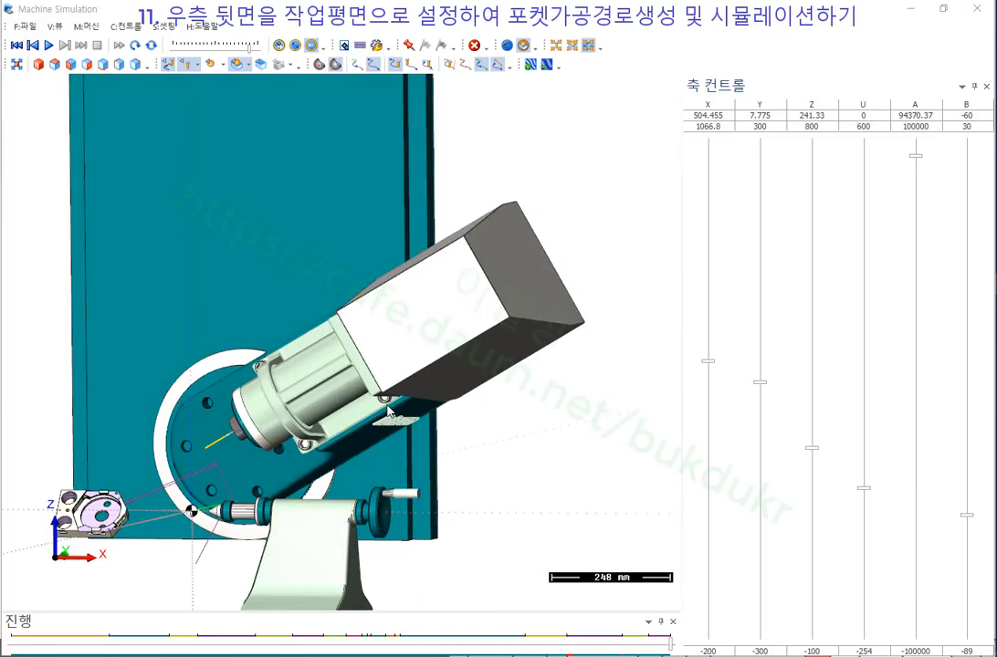
{"action": "scroll", "coordinate": [240, 427], "scroll_direction": "up", "scroll_amount": 2}
{"action": "middle_click_drag", "start_coordinate": [249, 410], "coordinate": [251, 394]}
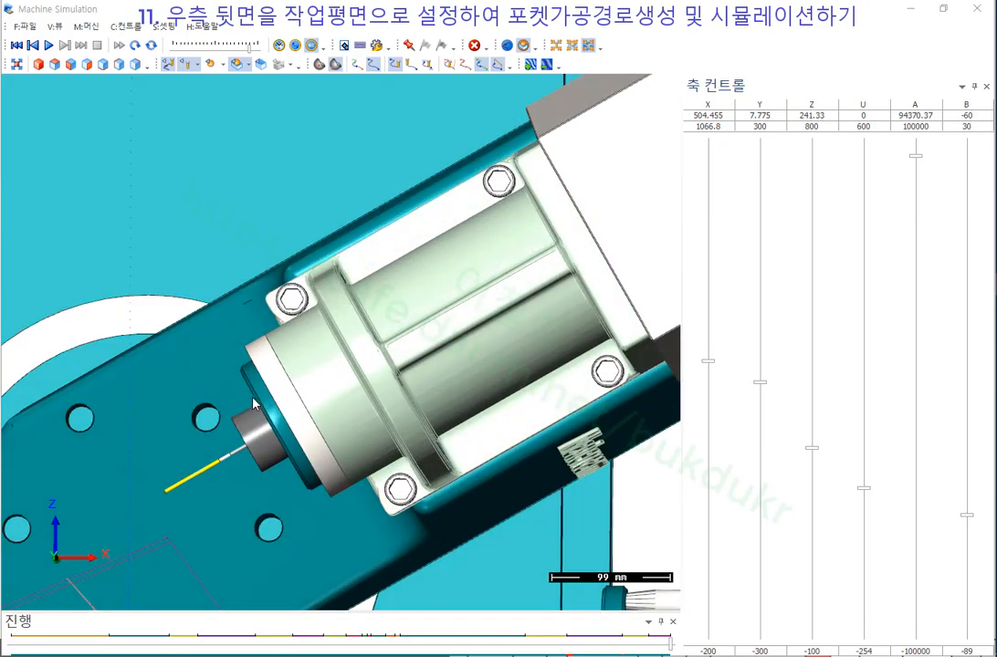
{"action": "scroll", "coordinate": [559, 219], "scroll_direction": "down", "scroll_amount": 6}
{"action": "scroll", "coordinate": [423, 340], "scroll_direction": "up", "scroll_amount": 5}
{"action": "scroll", "coordinate": [320, 313], "scroll_direction": "down", "scroll_amount": 1}
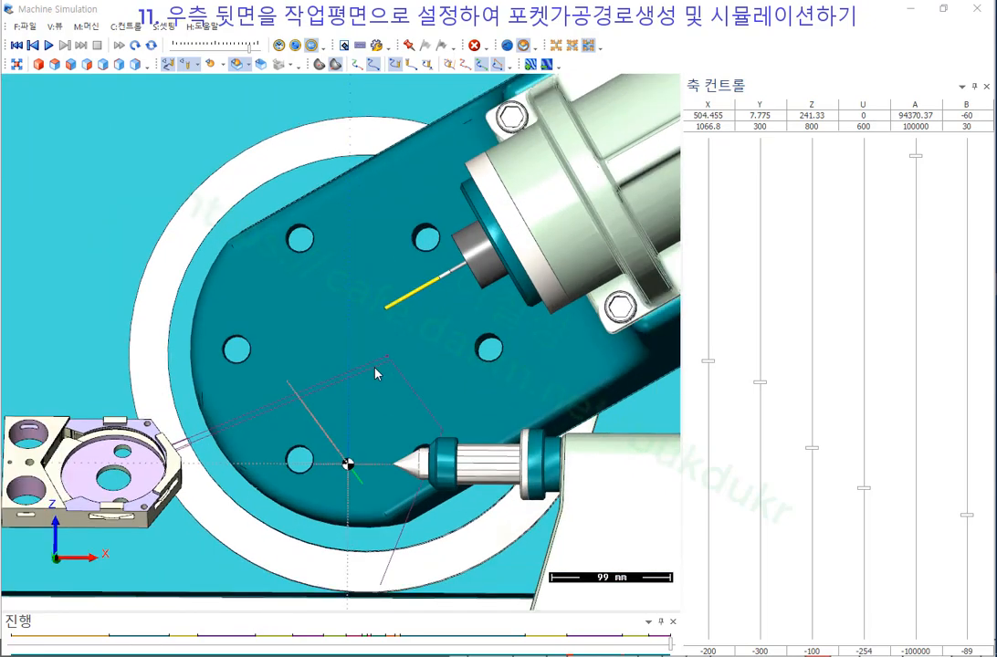
{"action": "scroll", "coordinate": [320, 313], "scroll_direction": "up", "scroll_amount": 1}
Step the simulation backward with B until the tool returns to the part edge.
{"action": "key", "text": "b"}
{"action": "key", "text": "b"}
{"action": "key", "text": "b"}
{"action": "key", "text": "b"}
{"action": "key", "text": "b"}
{"action": "key", "text": "b"}
{"action": "key", "text": "b"}
{"action": "key", "text": "b"}
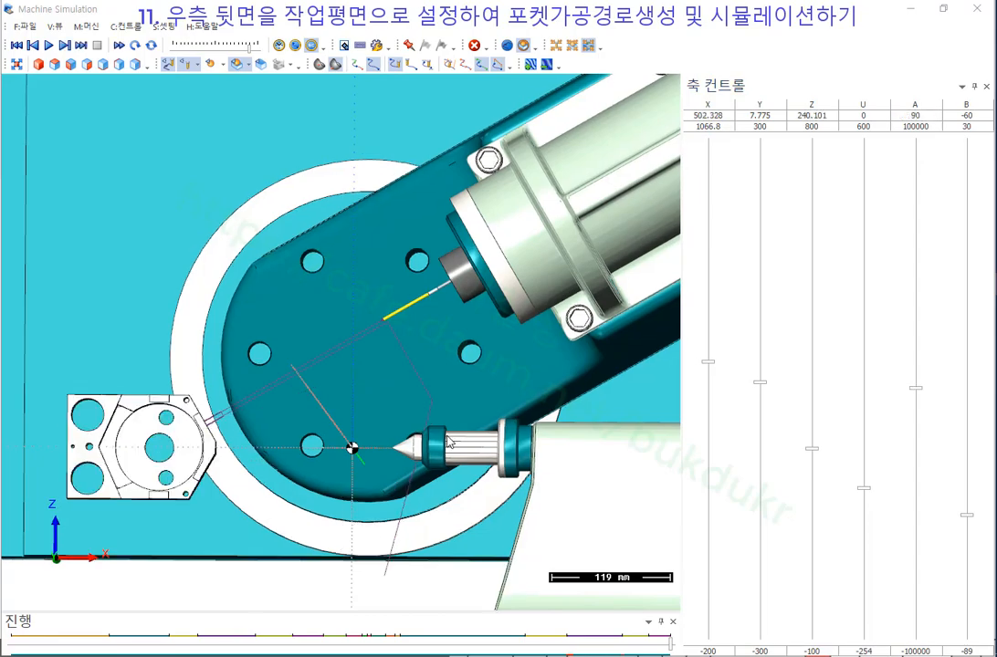
{"action": "key", "text": "b"}
{"action": "key", "text": "b"}
{"action": "key", "text": "b"}
{"action": "key", "text": "b"}
{"action": "key", "text": "b"}
{"action": "key", "text": "b"}
{"action": "key", "text": "b"}
{"action": "key", "text": "b"}
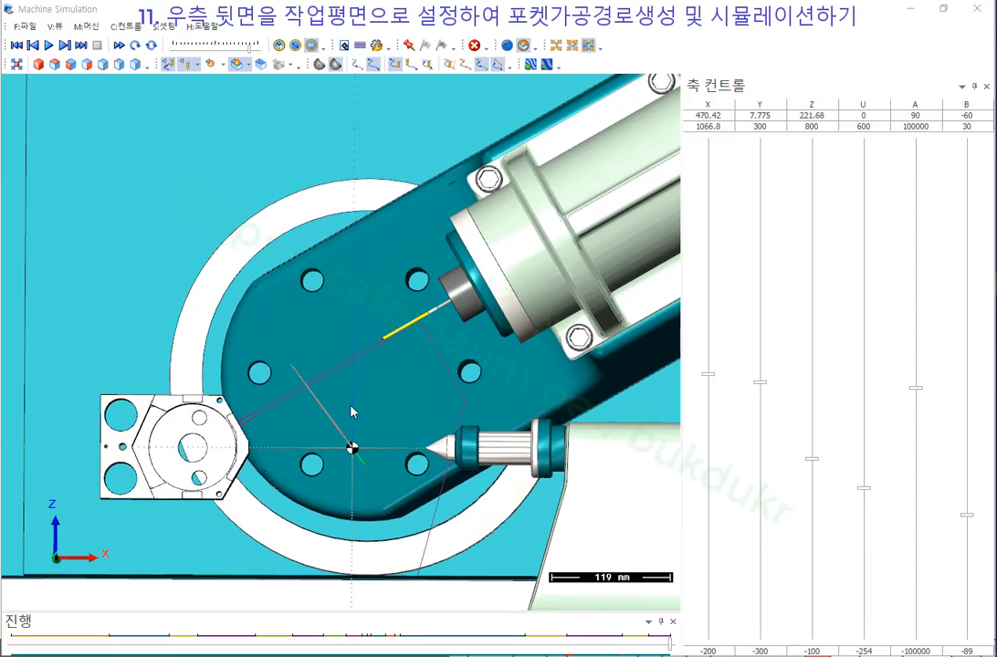
{"action": "scroll", "coordinate": [300, 391], "scroll_direction": "up", "scroll_amount": 2}
{"action": "scroll", "coordinate": [191, 304], "scroll_direction": "down", "scroll_amount": 3}
{"action": "scroll", "coordinate": [232, 415], "scroll_direction": "up", "scroll_amount": 3}
{"action": "key", "text": "b"}
{"action": "key", "text": "b"}
{"action": "key", "text": "b"}
{"action": "key", "text": "b"}
{"action": "key", "text": "b"}
{"action": "key", "text": "b"}
{"action": "key", "text": "b"}
{"action": "key", "text": "b"}
{"action": "key", "text": "b"}
{"action": "key", "text": "b"}
{"action": "key", "text": "b"}
{"action": "key", "text": "b"}
{"action": "key", "text": "b"}
{"action": "key", "text": "b"}
{"action": "key", "text": "b"}
{"action": "key", "text": "b"}
{"action": "key", "text": "b"}
{"action": "key", "text": "b"}
{"action": "key", "text": "b"}
{"action": "key", "text": "b"}
{"action": "scroll", "coordinate": [226, 416], "scroll_direction": "up", "scroll_amount": 4}
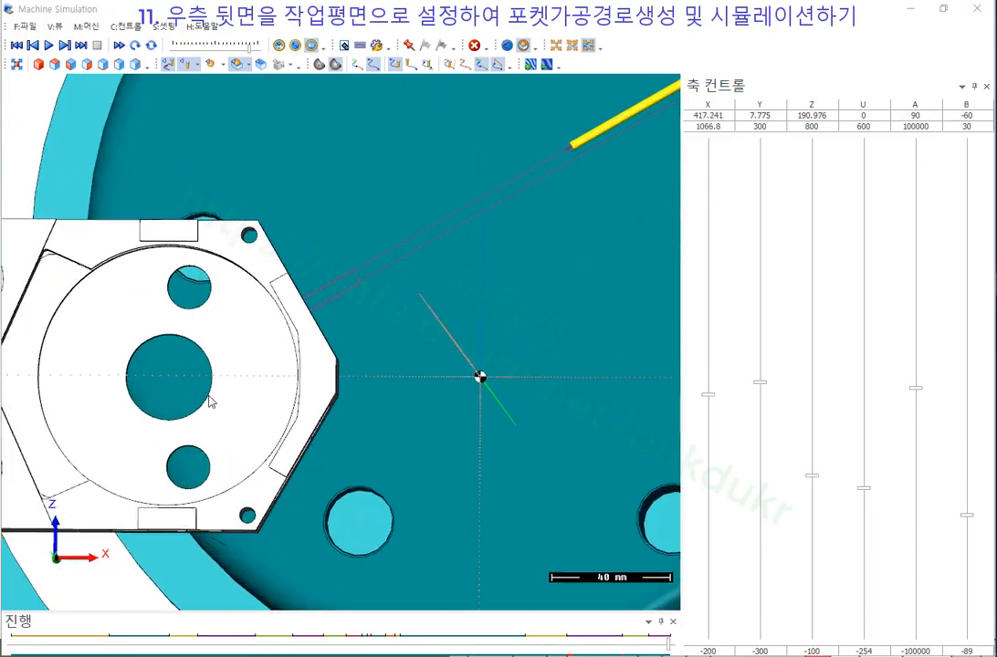
{"action": "scroll", "coordinate": [138, 354], "scroll_direction": "down", "scroll_amount": 6}
{"action": "key", "text": "b"}
{"action": "key", "text": "b"}
{"action": "key", "text": "b"}
{"action": "key", "text": "b"}
{"action": "key", "text": "b"}
{"action": "key", "text": "b"}
{"action": "key", "text": "b"}
{"action": "key", "text": "b"}
{"action": "key", "text": "b"}
{"action": "key", "text": "b"}
{"action": "key", "text": "b"}
{"action": "key", "text": "b"}
{"action": "key", "text": "b"}
{"action": "key", "text": "b"}
{"action": "key", "text": "b"}
{"action": "key", "text": "b"}
{"action": "key", "text": "b"}
{"action": "key", "text": "b"}
{"action": "key", "text": "b"}
{"action": "key", "text": "b"}
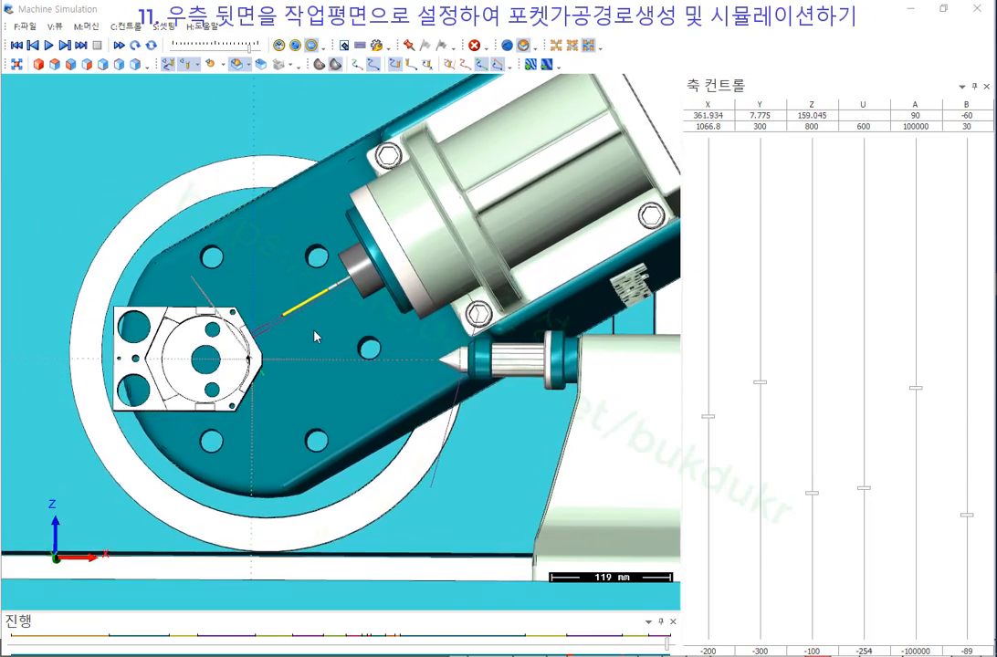
{"action": "scroll", "coordinate": [310, 334], "scroll_direction": "up", "scroll_amount": 5}
{"action": "key", "text": "b"}
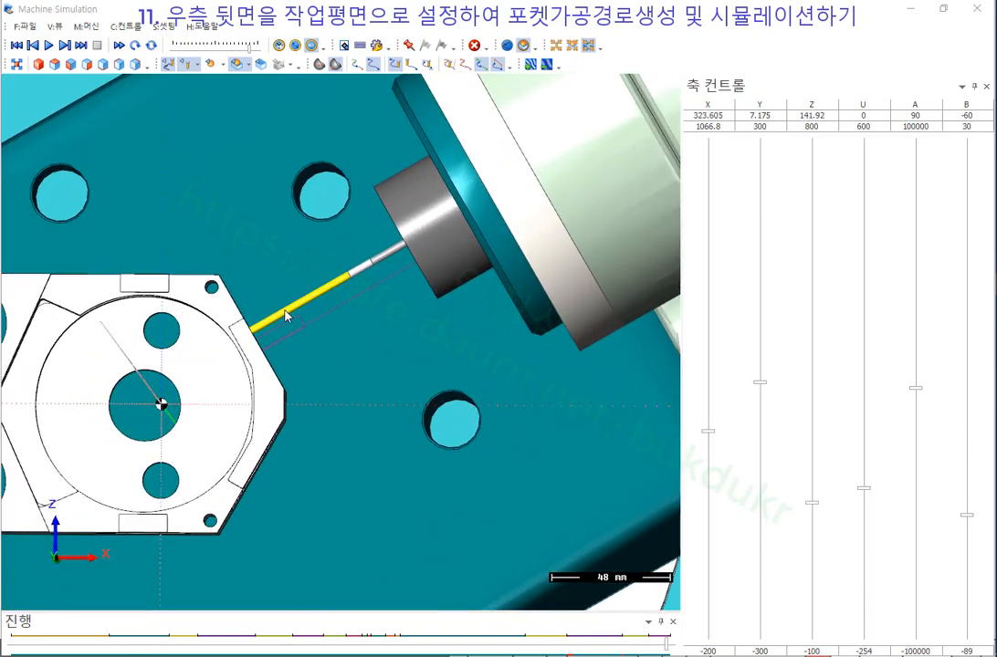
Make the workpiece translucent and step the simulation backward through the moves along the part edge.
{"action": "left_click", "coordinate": [239, 67]}
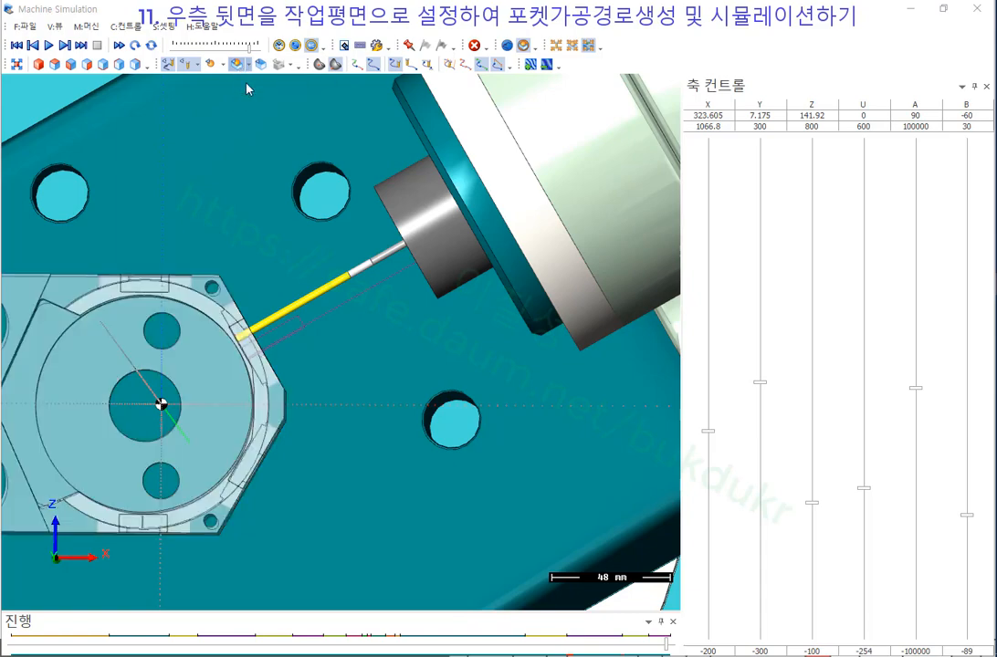
{"action": "scroll", "coordinate": [245, 369], "scroll_direction": "up", "scroll_amount": 5}
{"action": "scroll", "coordinate": [274, 393], "scroll_direction": "down", "scroll_amount": 2}
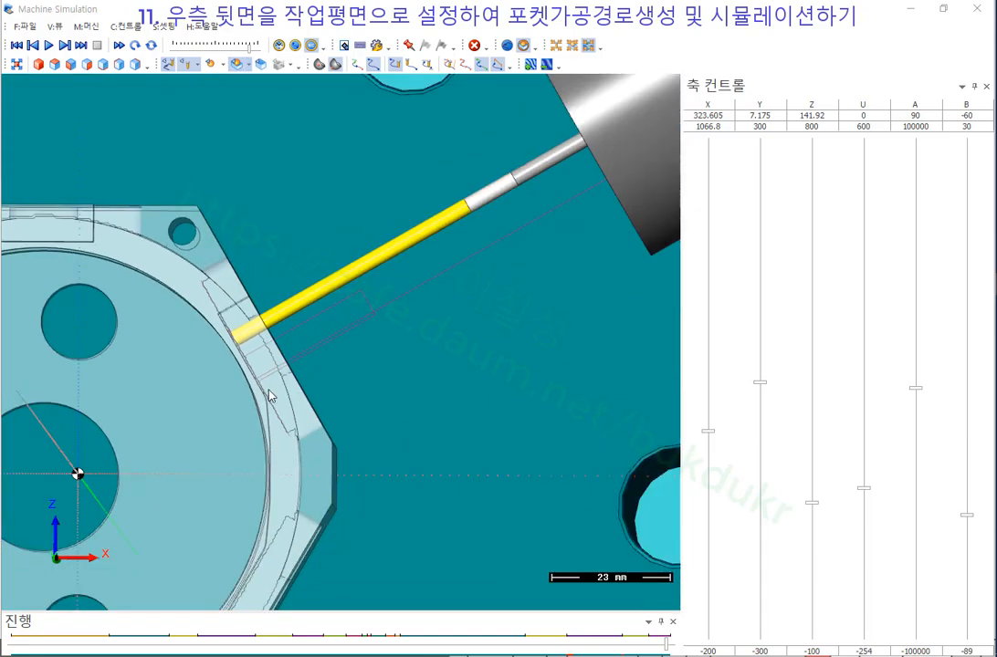
{"action": "key", "text": "b"}
{"action": "key", "text": "b"}
{"action": "key", "text": "b"}
{"action": "key", "text": "b"}
{"action": "key", "text": "b"}
{"action": "key", "text": "b"}
{"action": "key", "text": "b"}
{"action": "key", "text": "b"}
{"action": "key", "text": "b"}
{"action": "key", "text": "b"}
{"action": "key", "text": "b"}
{"action": "key", "text": "b"}
{"action": "key", "text": "b"}
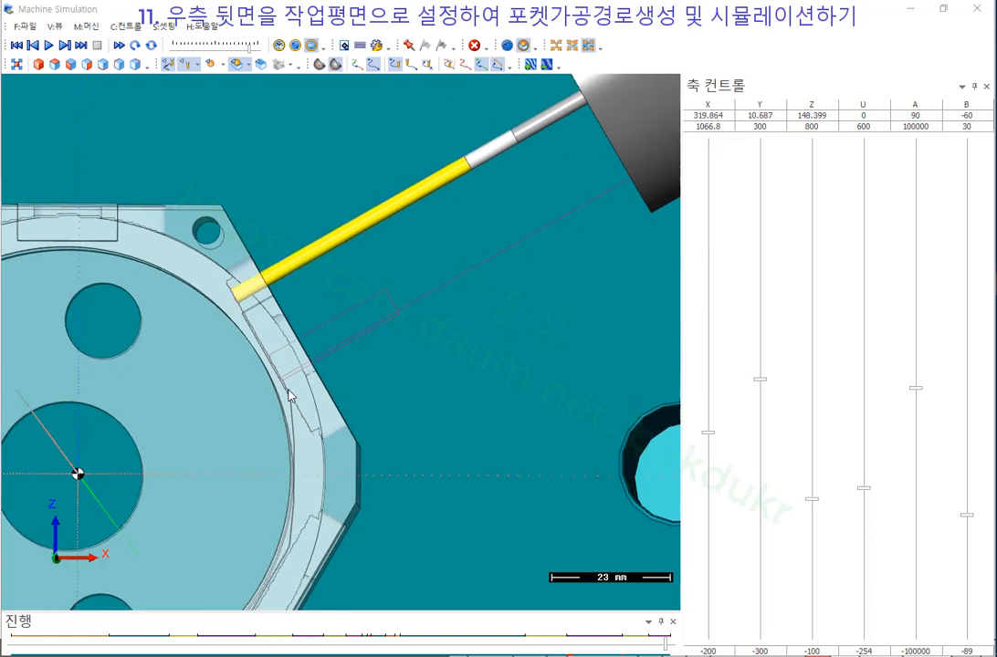
{"action": "key", "text": "b"}
{"action": "key", "text": "b"}
{"action": "key", "text": "b"}
{"action": "key", "text": "b"}
{"action": "key", "text": "b"}
{"action": "key", "text": "b"}
{"action": "key", "text": "b"}
{"action": "key", "text": "b"}
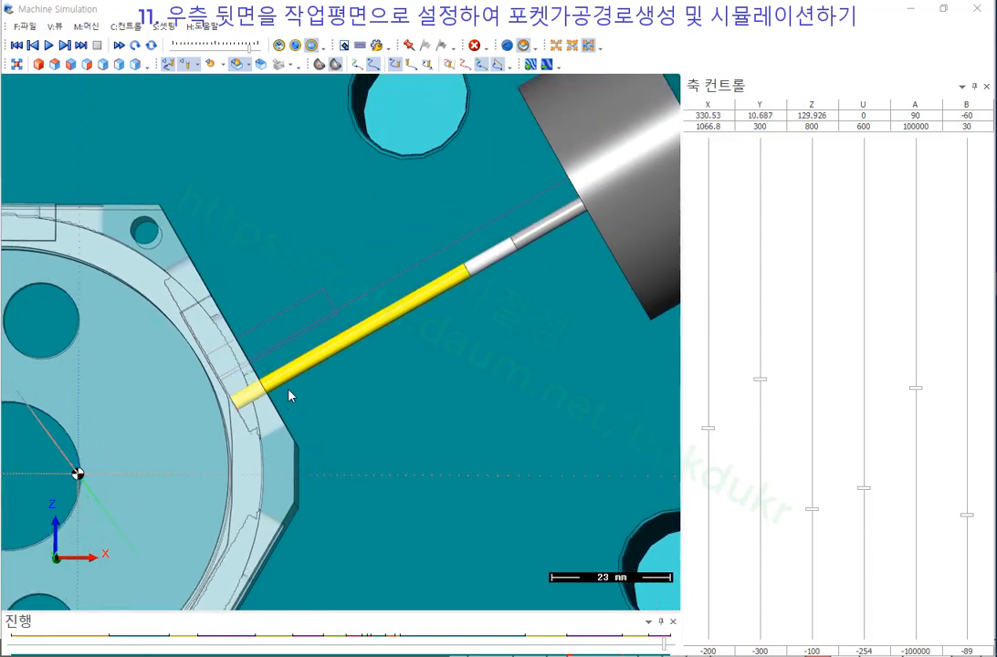
{"action": "key", "text": "b"}
{"action": "key", "text": "b"}
{"action": "key", "text": "b"}
{"action": "key", "text": "b"}
{"action": "key", "text": "b"}
{"action": "key", "text": "b"}
{"action": "key", "text": "b"}
{"action": "key", "text": "b"}
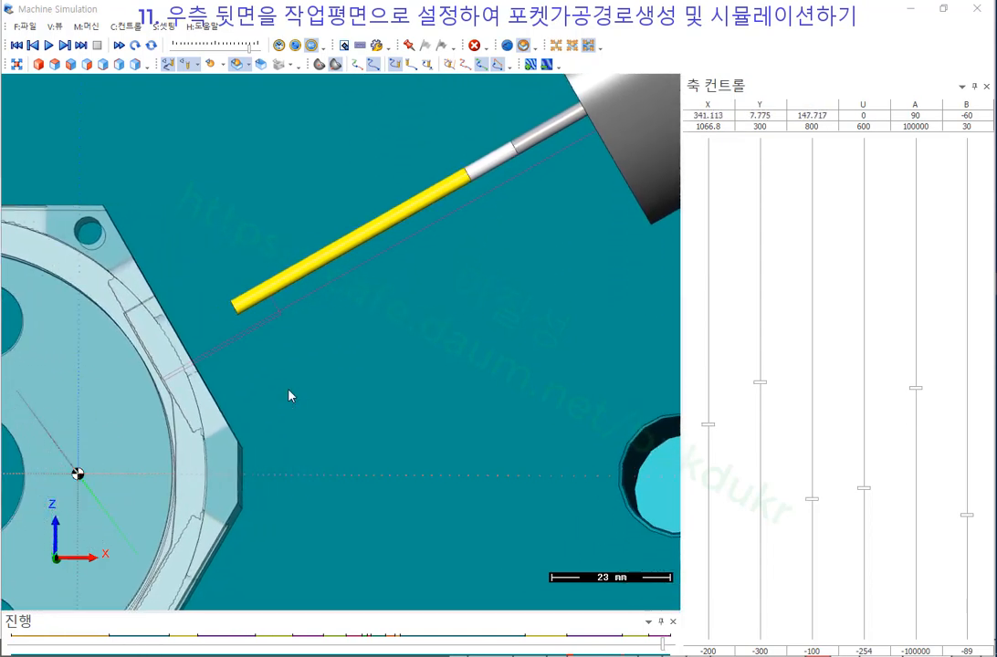
{"action": "key", "text": "b"}
{"action": "key", "text": "b"}
{"action": "key", "text": "b"}
{"action": "key", "text": "b"}
{"action": "key", "text": "b"}
{"action": "key", "text": "b"}
{"action": "key", "text": "b"}
{"action": "key", "text": "b"}
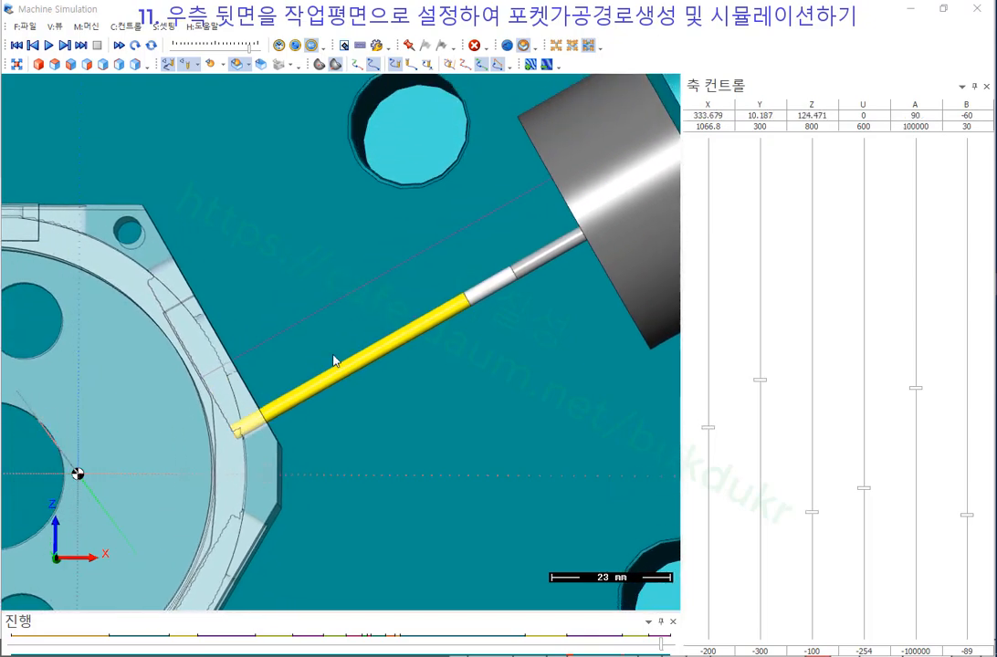
{"action": "scroll", "coordinate": [289, 279], "scroll_direction": "down", "scroll_amount": 9}
{"action": "key", "text": "b"}
{"action": "key", "text": "b"}
{"action": "key", "text": "b"}
{"action": "key", "text": "b"}
{"action": "key", "text": "b"}
{"action": "key", "text": "b"}
{"action": "key", "text": "b"}
{"action": "key", "text": "b"}
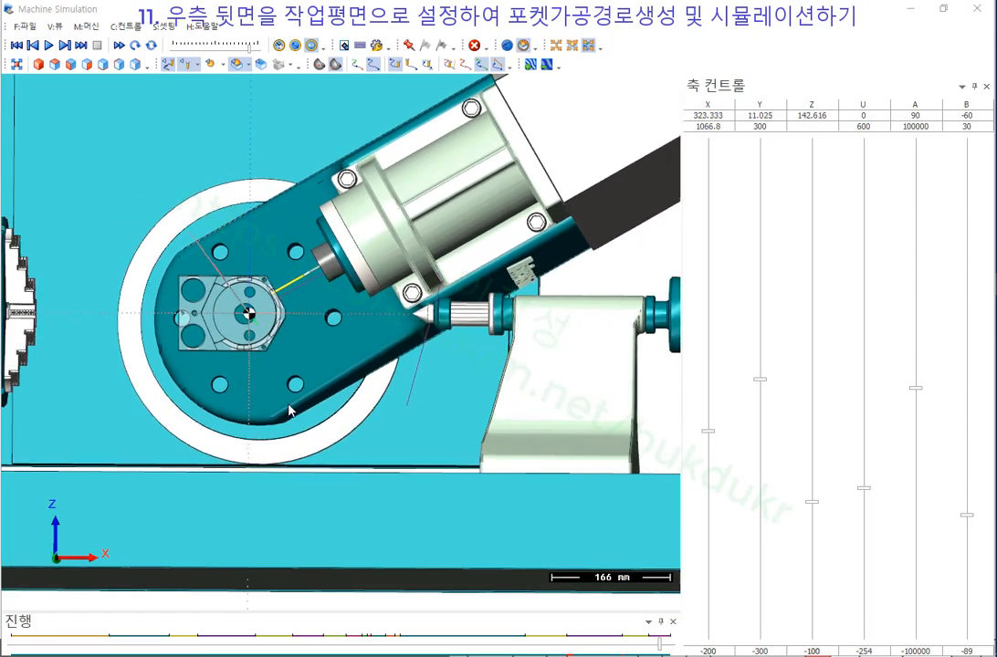
{"action": "scroll", "coordinate": [292, 407], "scroll_direction": "down", "scroll_amount": 2}
{"action": "key", "text": "b"}
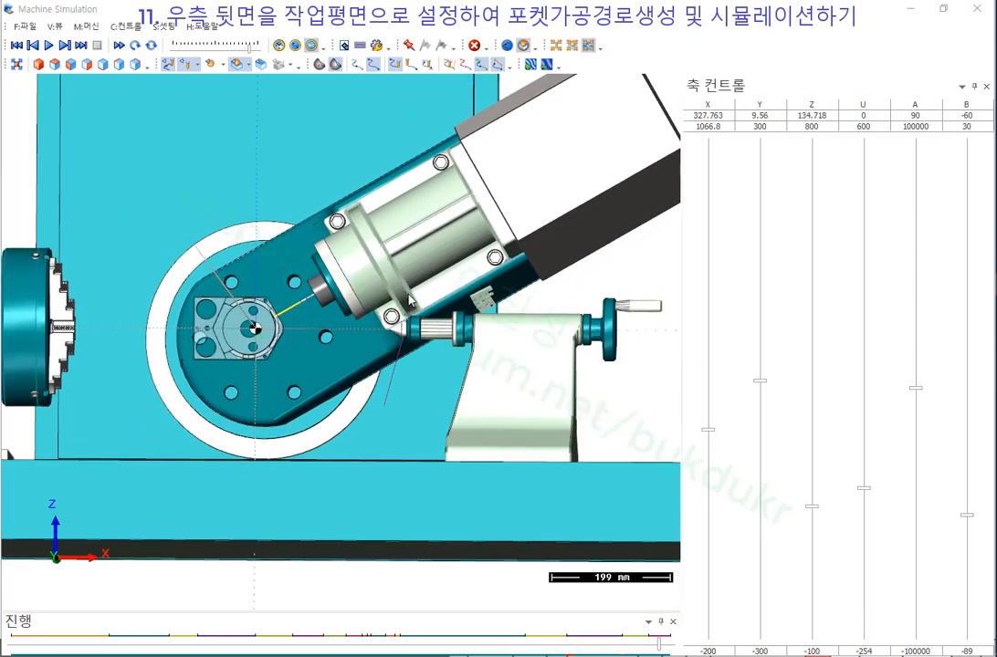
Zoom and orbit around the machine to inspect the workpiece from other angles.
{"action": "scroll", "coordinate": [429, 329], "scroll_direction": "up", "scroll_amount": 5}
{"action": "scroll", "coordinate": [421, 295], "scroll_direction": "down", "scroll_amount": 4}
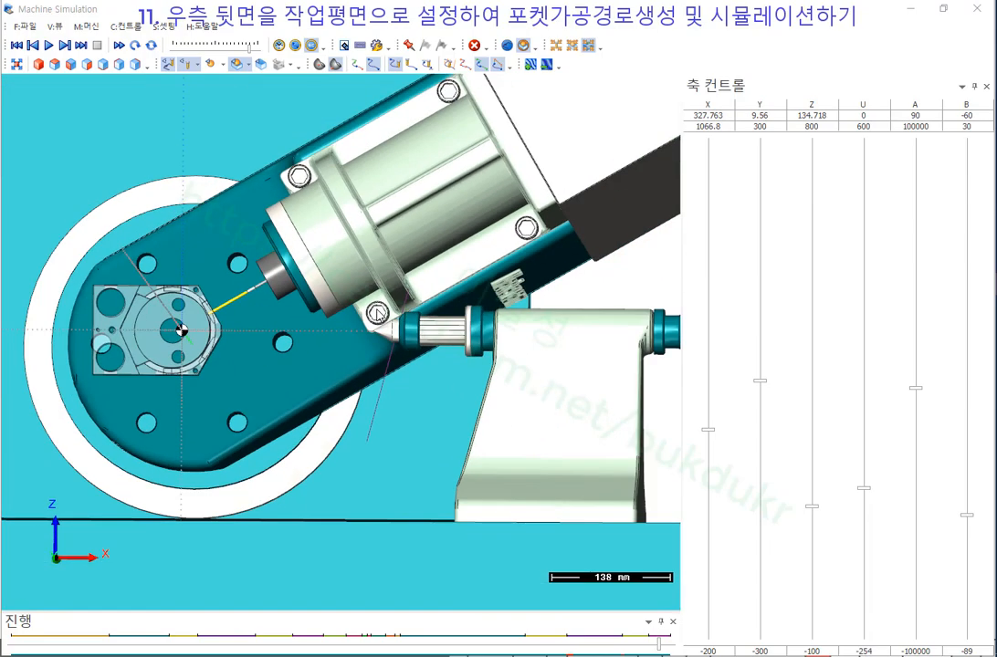
{"action": "scroll", "coordinate": [461, 320], "scroll_direction": "up", "scroll_amount": 2}
{"action": "scroll", "coordinate": [395, 300], "scroll_direction": "up", "scroll_amount": 4}
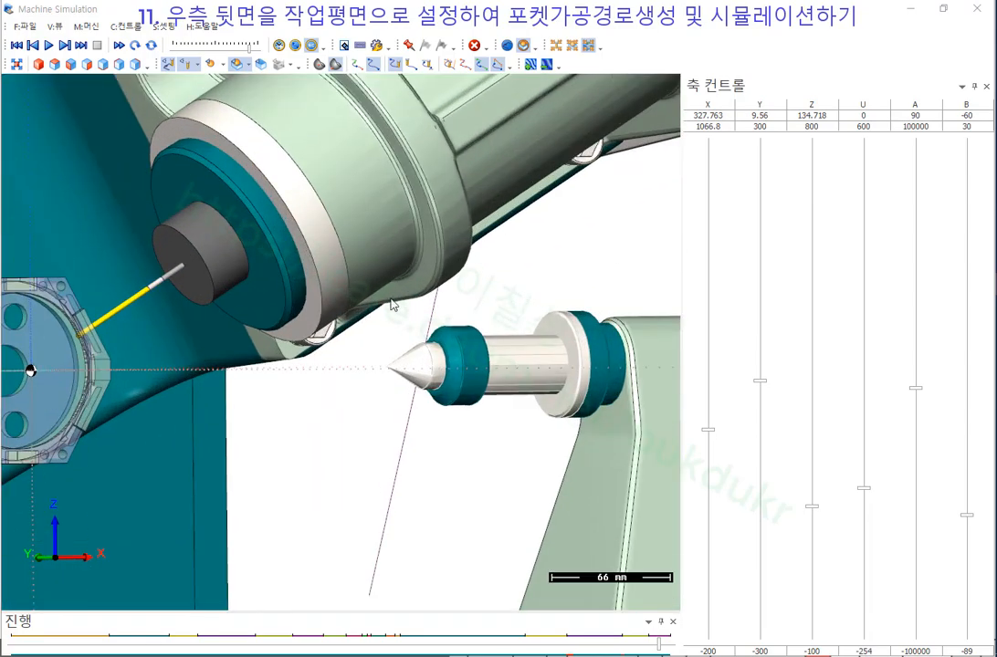
{"action": "scroll", "coordinate": [435, 329], "scroll_direction": "up", "scroll_amount": 4}
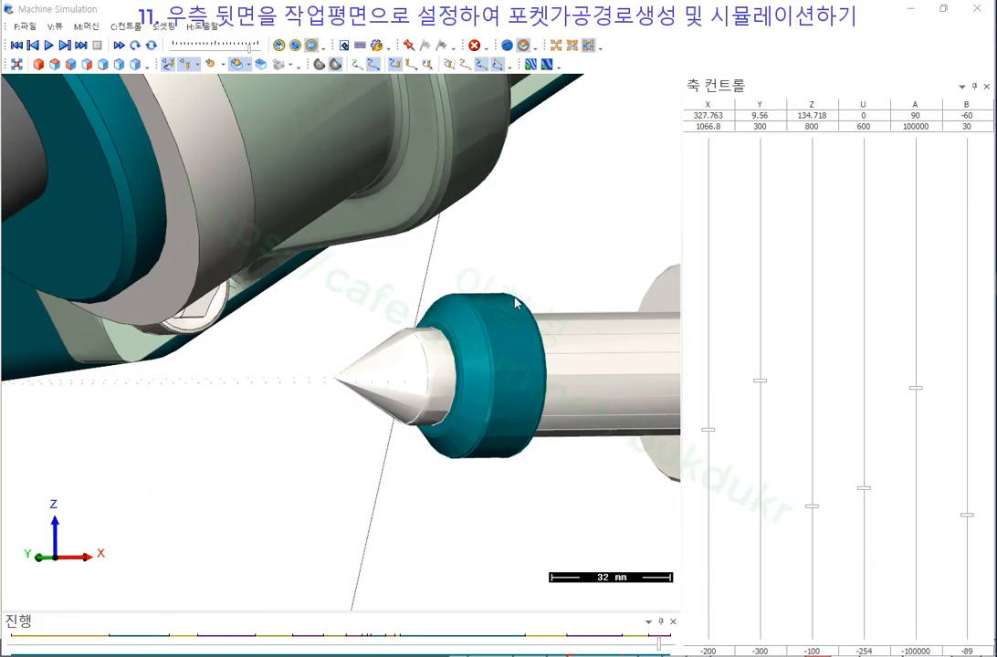
{"action": "scroll", "coordinate": [448, 358], "scroll_direction": "down", "scroll_amount": 10}
{"action": "scroll", "coordinate": [401, 439], "scroll_direction": "up", "scroll_amount": 5}
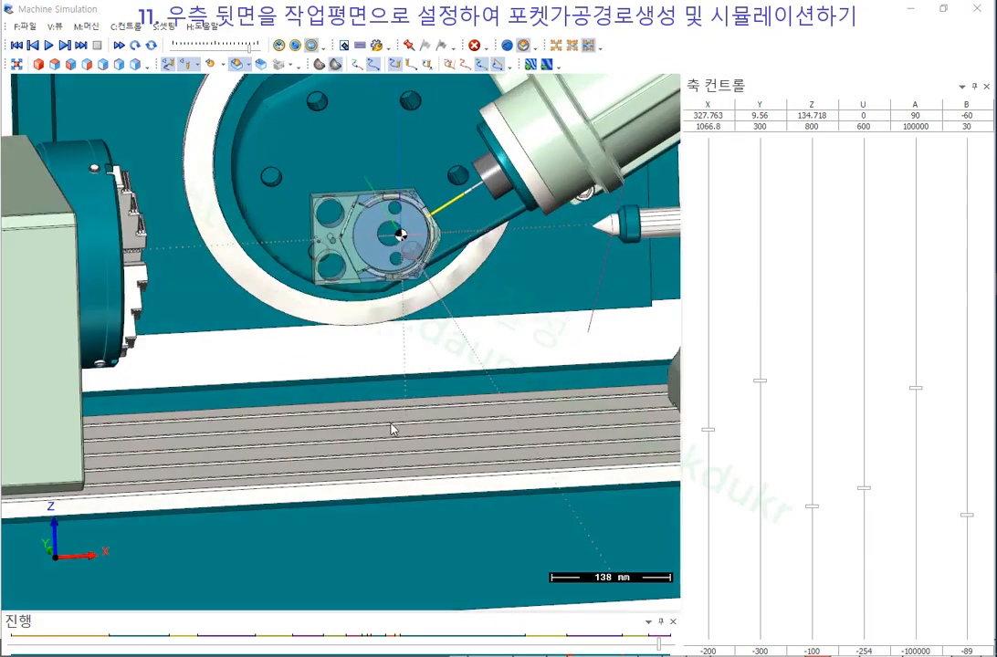
{"action": "middle_click_drag", "start_coordinate": [392, 425], "coordinate": [545, 426]}
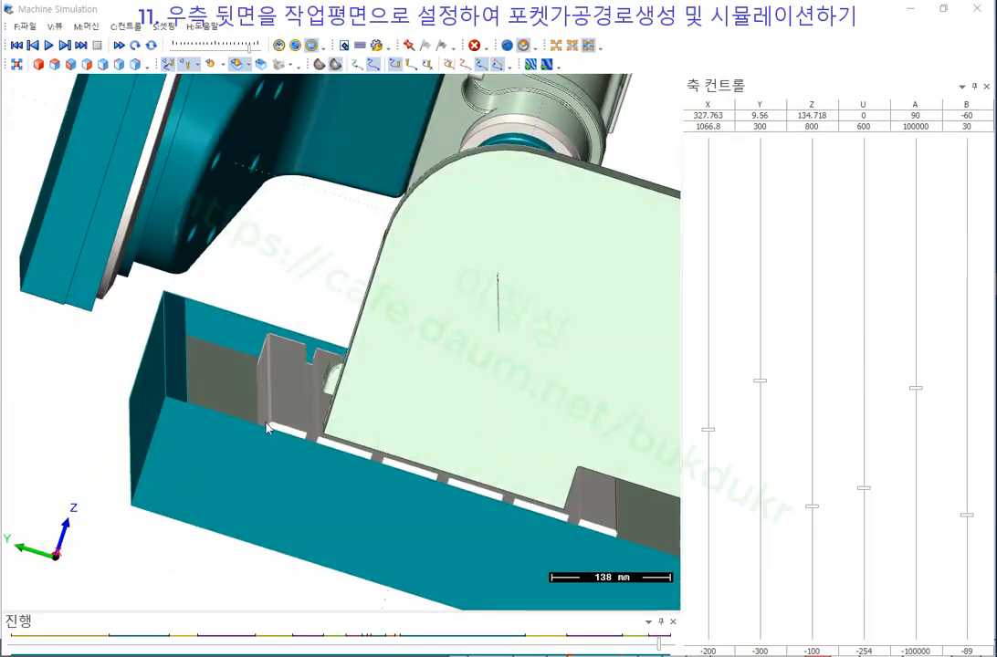
{"action": "scroll", "coordinate": [319, 359], "scroll_direction": "down", "scroll_amount": 6}
{"action": "middle_click_drag", "start_coordinate": [378, 353], "coordinate": [209, 338]}
{"action": "scroll", "coordinate": [130, 305], "scroll_direction": "down", "scroll_amount": 4}
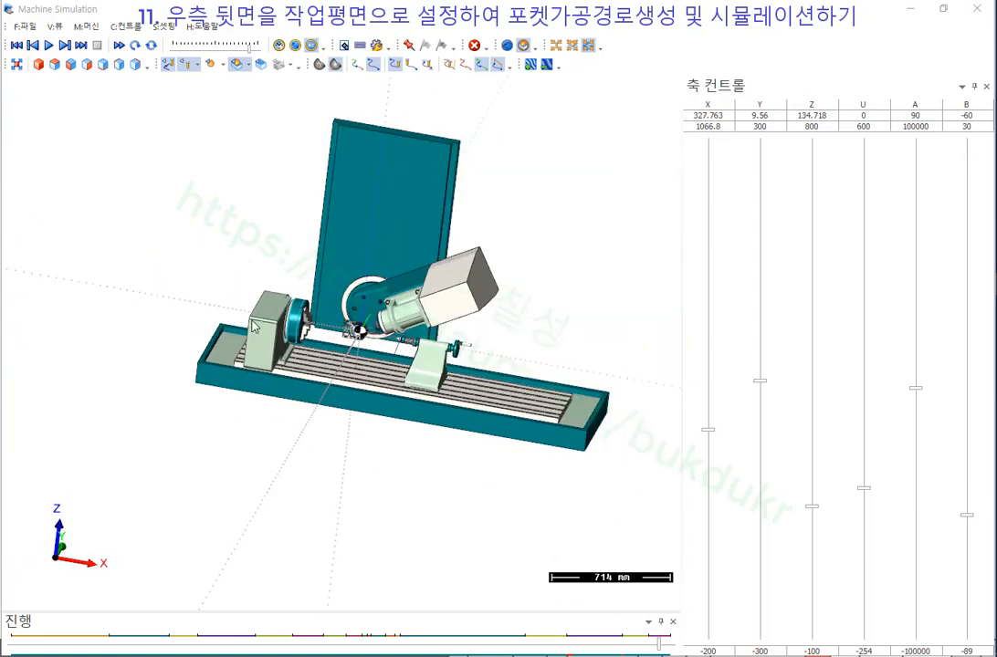
{"action": "scroll", "coordinate": [338, 316], "scroll_direction": "up", "scroll_amount": 7}
{"action": "middle_click_drag", "start_coordinate": [467, 374], "coordinate": [441, 356]}
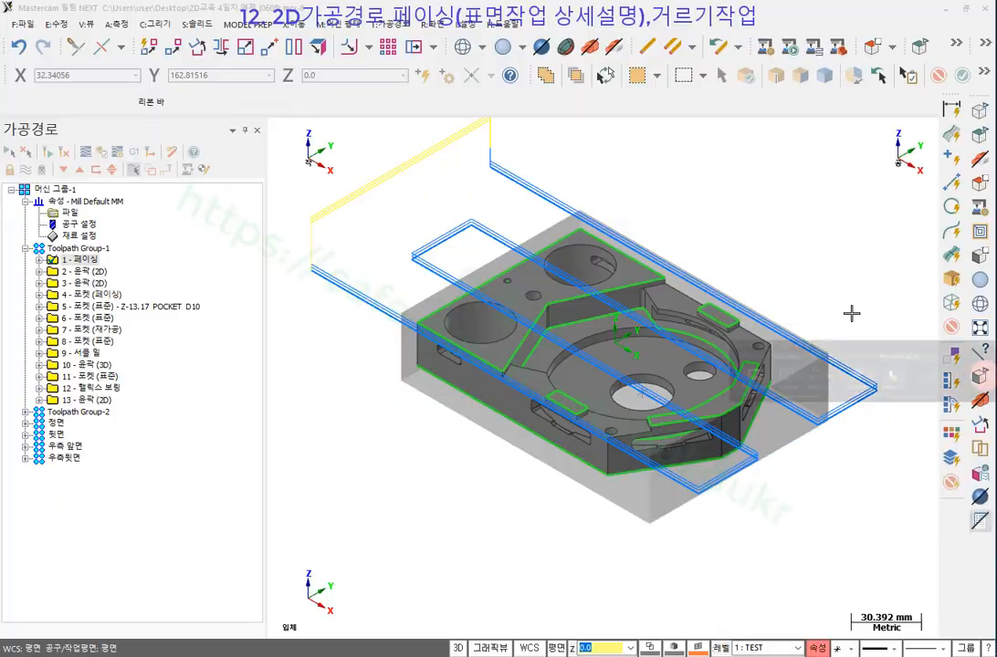
Expand the 1 - 페이싱 operation in the Toolpaths tree to show its tool and toolpath.
{"action": "scroll", "coordinate": [650, 265], "scroll_direction": "up", "scroll_amount": 1}
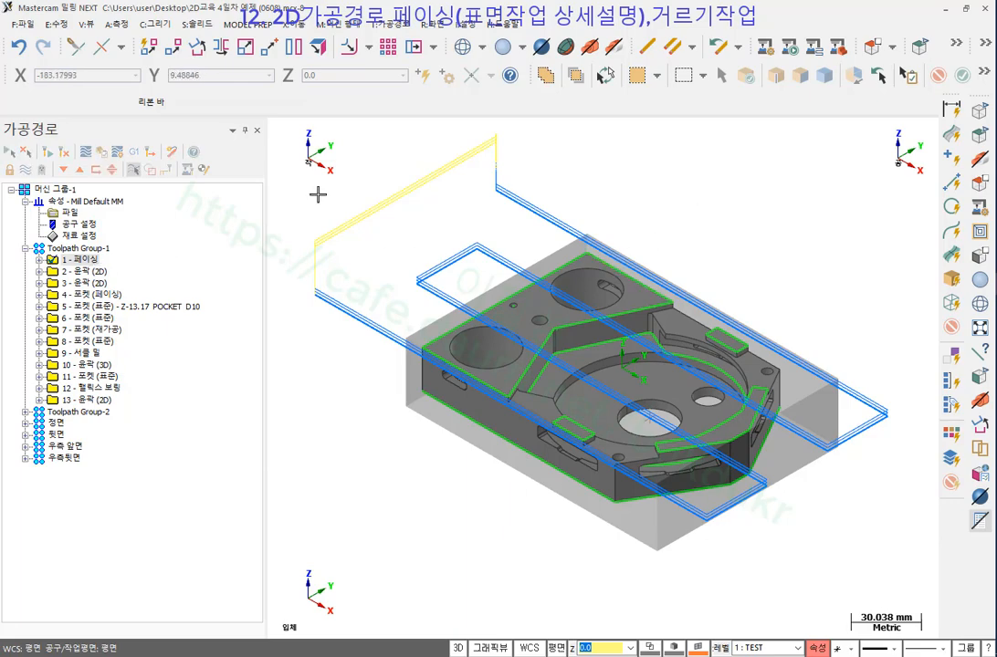
{"action": "left_click", "coordinate": [39, 261]}
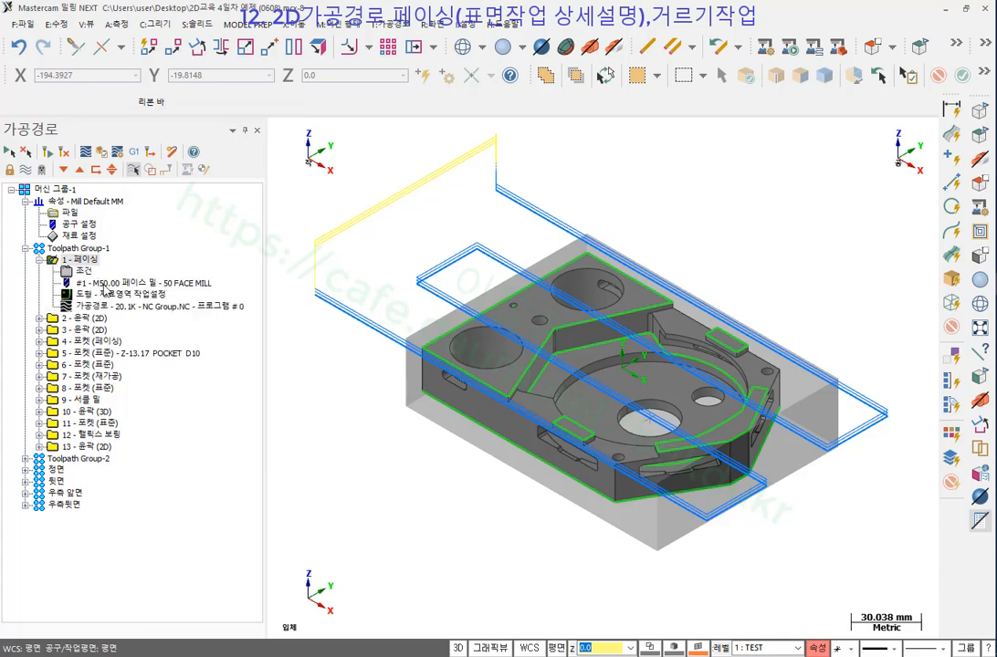
{"action": "scroll", "coordinate": [691, 218], "scroll_direction": "down", "scroll_amount": 1}
{"action": "scroll", "coordinate": [757, 214], "scroll_direction": "up", "scroll_amount": 1}
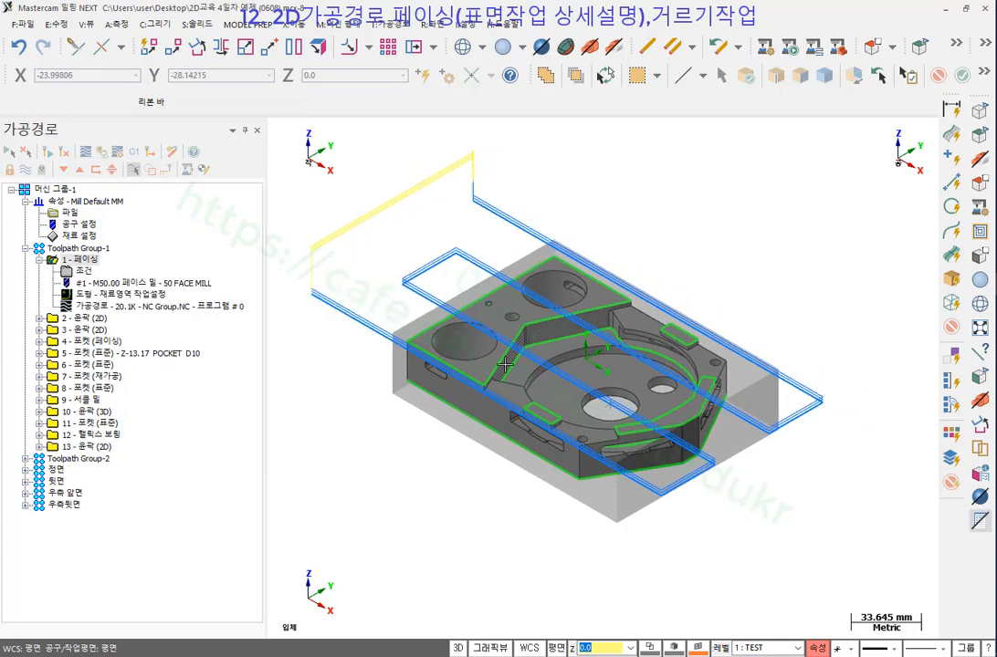
{"action": "scroll", "coordinate": [757, 214], "scroll_direction": "up", "scroll_amount": 2}
Toggle the stock display off and back on around the part.
{"action": "left_click", "coordinate": [616, 46]}
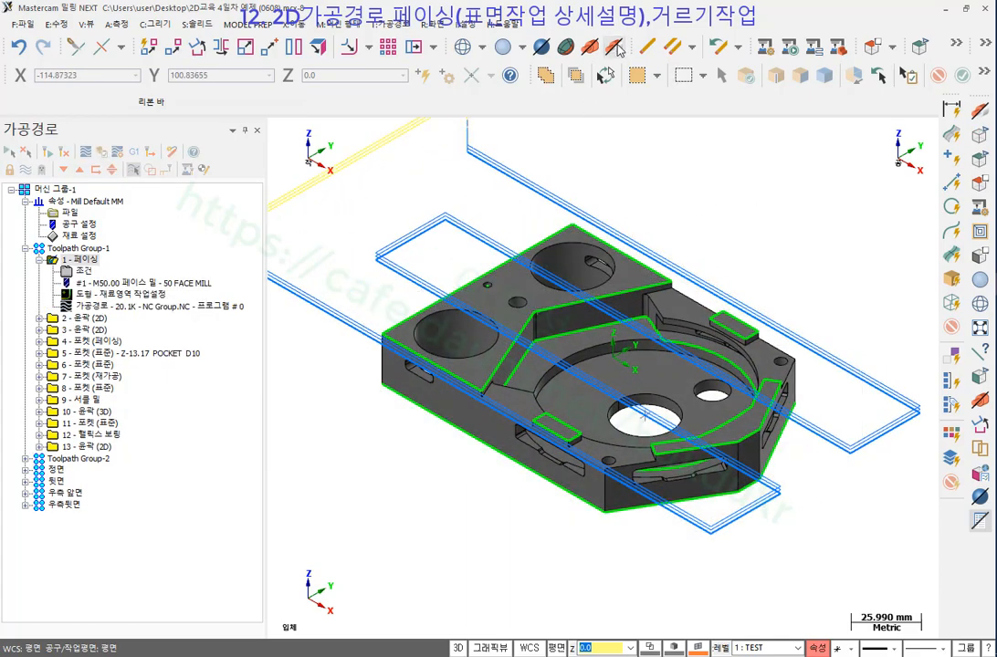
{"action": "left_click", "coordinate": [617, 46]}
{"action": "left_click", "coordinate": [615, 47]}
{"action": "left_click", "coordinate": [615, 47]}
Switch the canvas to the Top (WCS) view of the part.
{"action": "right_click", "coordinate": [677, 173]}
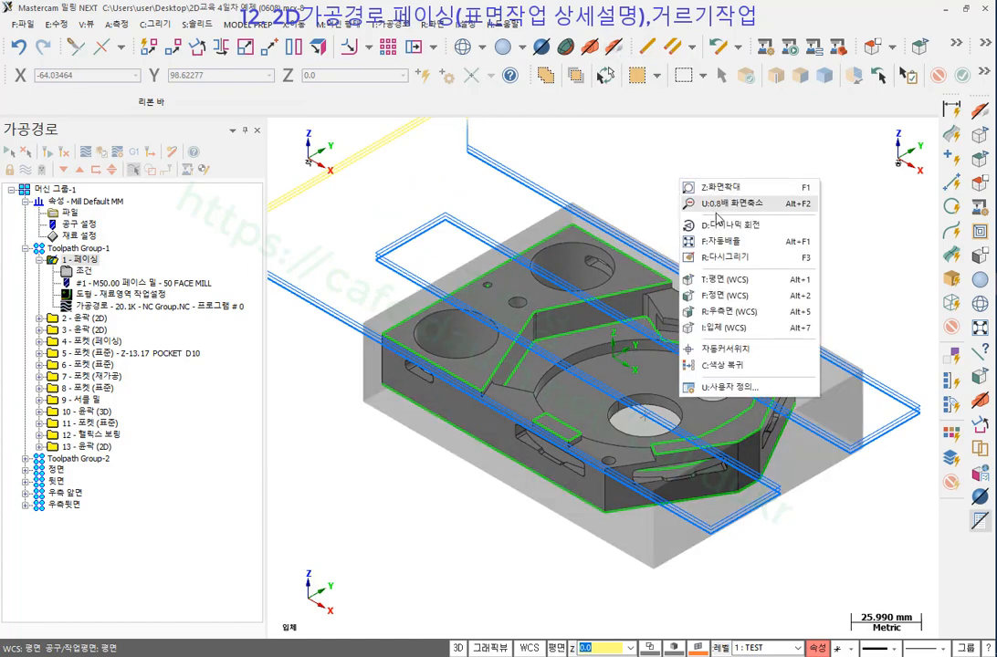
{"action": "left_click", "coordinate": [719, 281]}
{"action": "scroll", "coordinate": [524, 378], "scroll_direction": "up", "scroll_amount": 3}
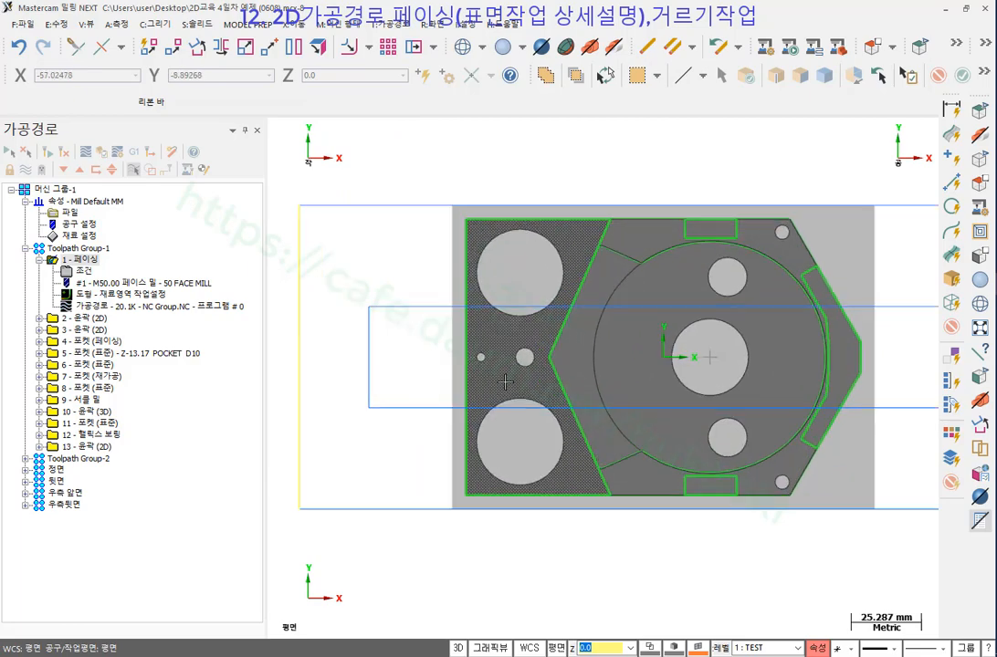
{"action": "scroll", "coordinate": [513, 367], "scroll_direction": "down", "scroll_amount": 1}
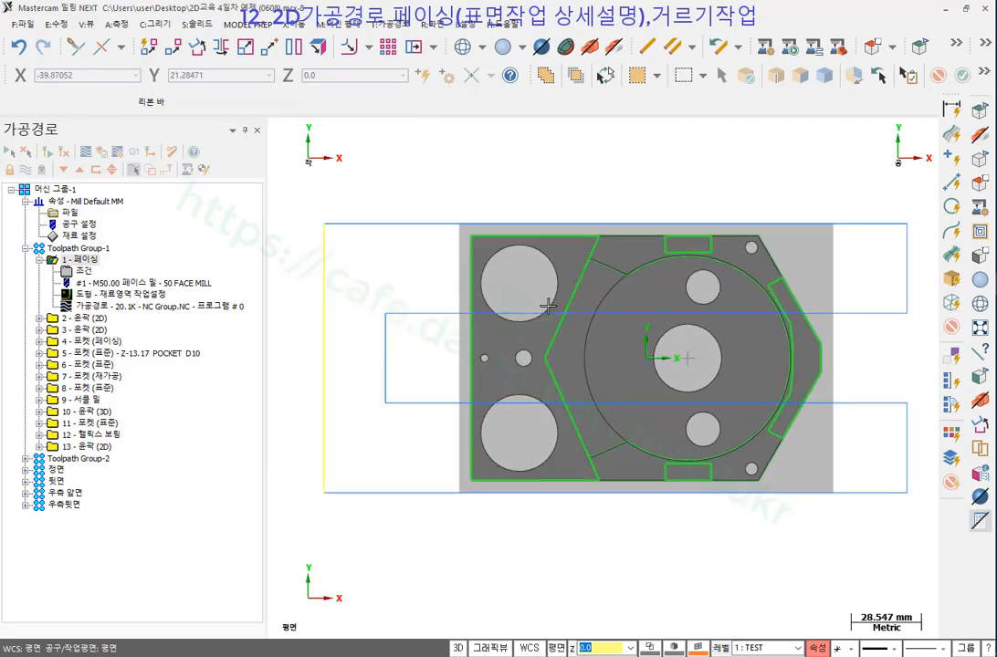
Backplot the 1 - 페이싱 facing toolpath with the tool outline hidden.
{"action": "left_click", "coordinate": [102, 308]}
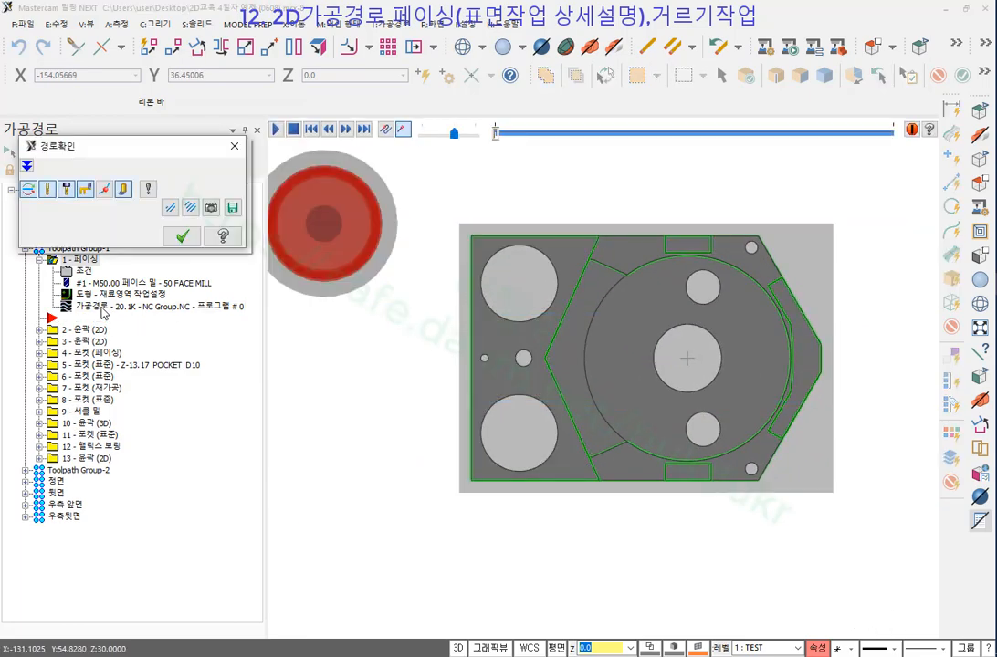
{"action": "scroll", "coordinate": [527, 517], "scroll_direction": "down", "scroll_amount": 1}
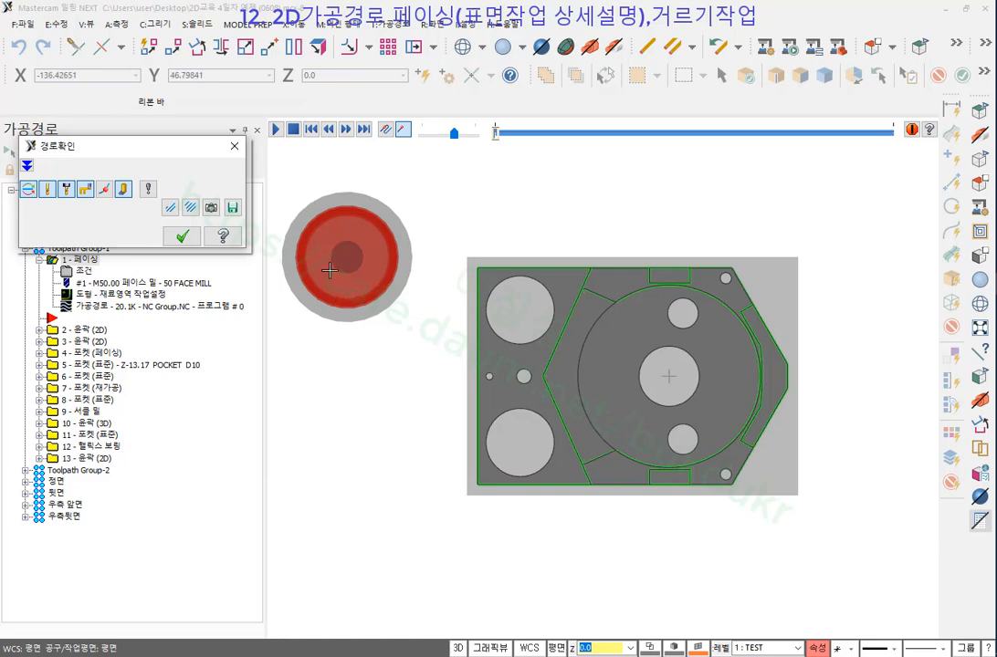
{"action": "left_click", "coordinate": [67, 190]}
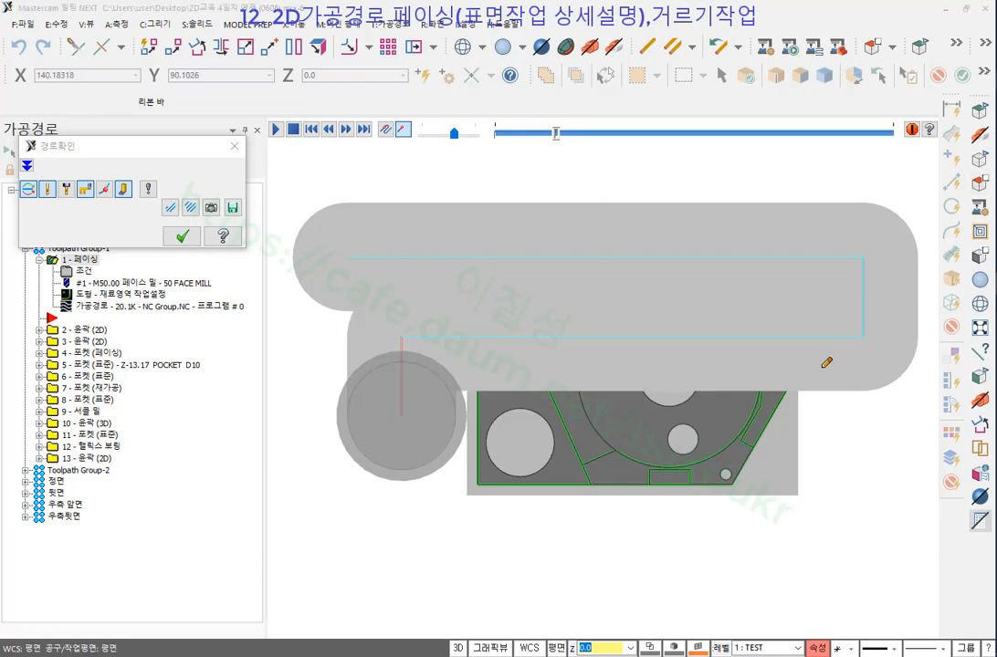
Sketch red pass lines, stepover arrows and a turn arc over the part, then clear the ink.
{"action": "left_click_drag", "start_coordinate": [433, 392], "coordinate": [510, 391]}
{"action": "left_click_drag", "start_coordinate": [400, 481], "coordinate": [507, 477]}
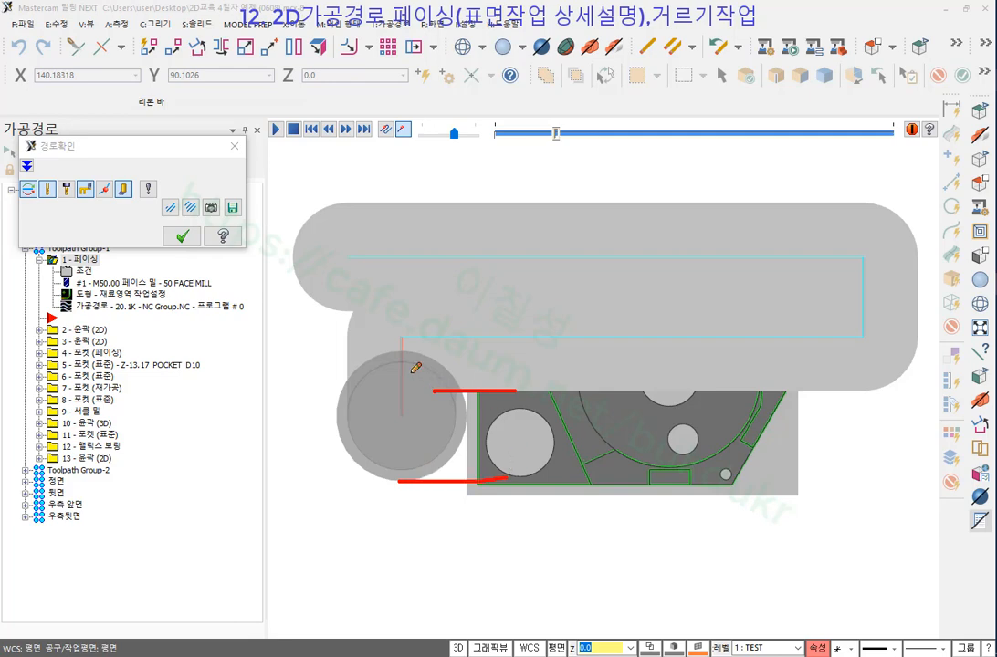
{"action": "left_click_drag", "start_coordinate": [400, 362], "coordinate": [531, 362]}
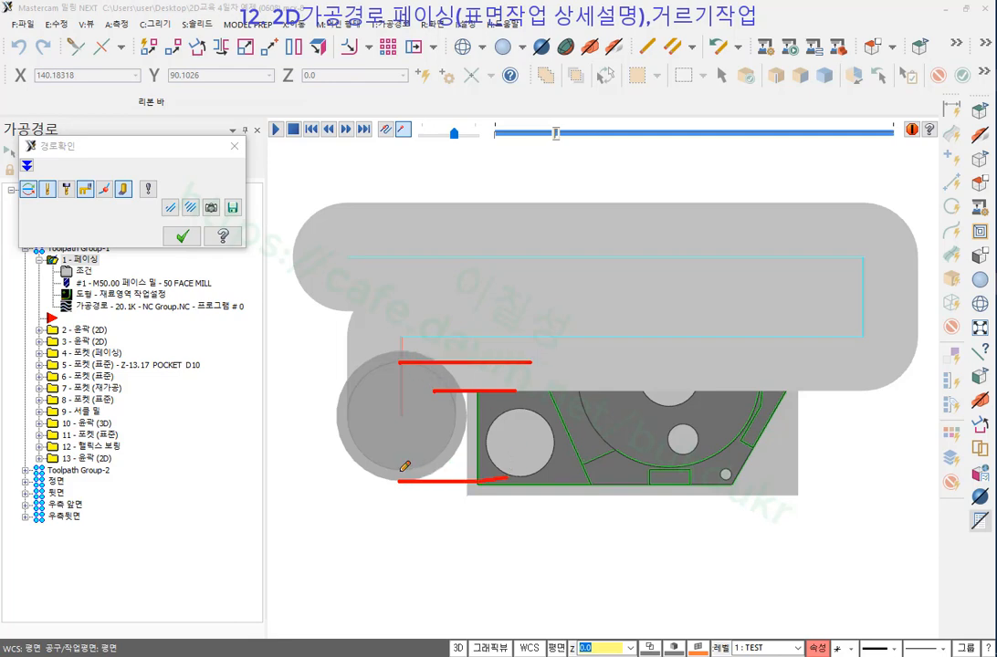
{"action": "left_click_drag", "start_coordinate": [401, 471], "coordinate": [590, 454]}
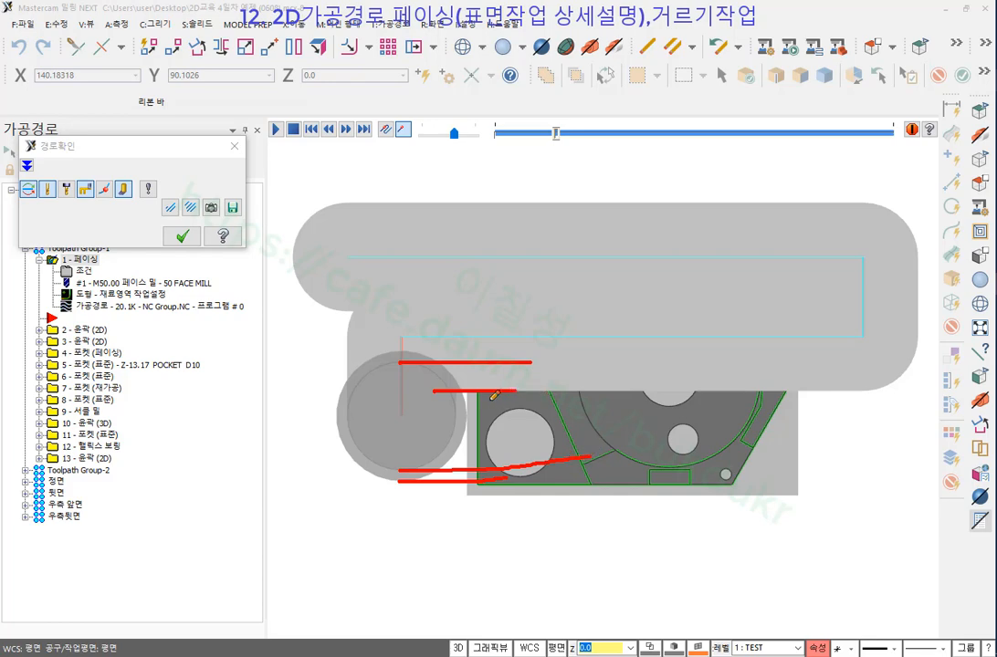
{"action": "left_click_drag", "start_coordinate": [477, 395], "coordinate": [478, 466]}
{"action": "left_click_drag", "start_coordinate": [530, 364], "coordinate": [530, 463]}
{"action": "left_click_drag", "start_coordinate": [530, 463], "coordinate": [546, 451]}
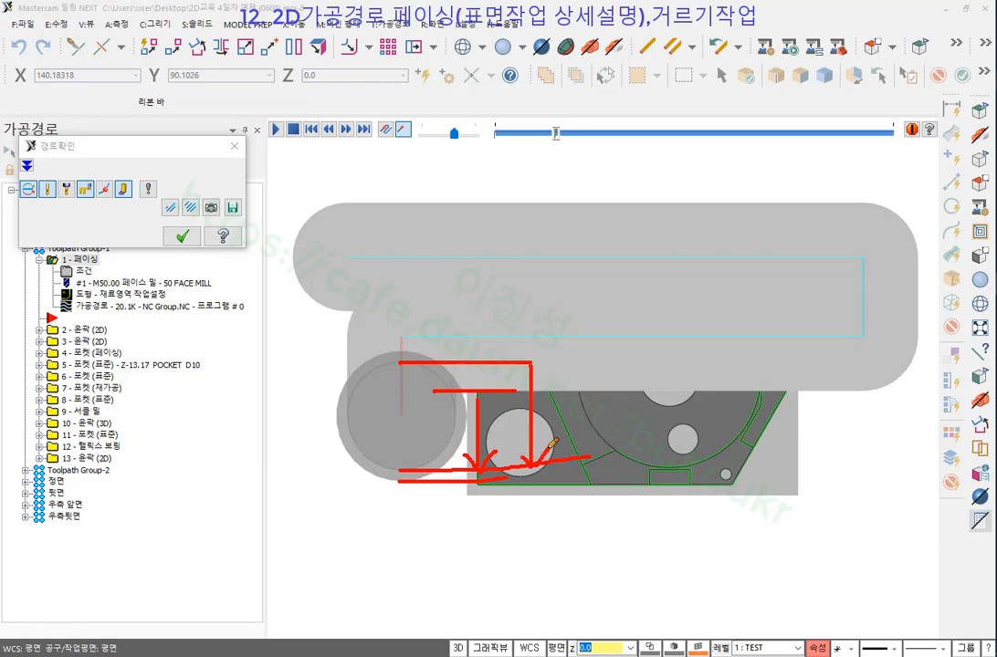
{"action": "left_click_drag", "start_coordinate": [530, 366], "coordinate": [522, 383]}
{"action": "mouse_move", "coordinate": [531, 366]}
{"action": "left_mouse_down"}
{"action": "mouse_move", "coordinate": [550, 433]}
{"action": "mouse_move", "coordinate": [568, 410]}
{"action": "left_mouse_up"}
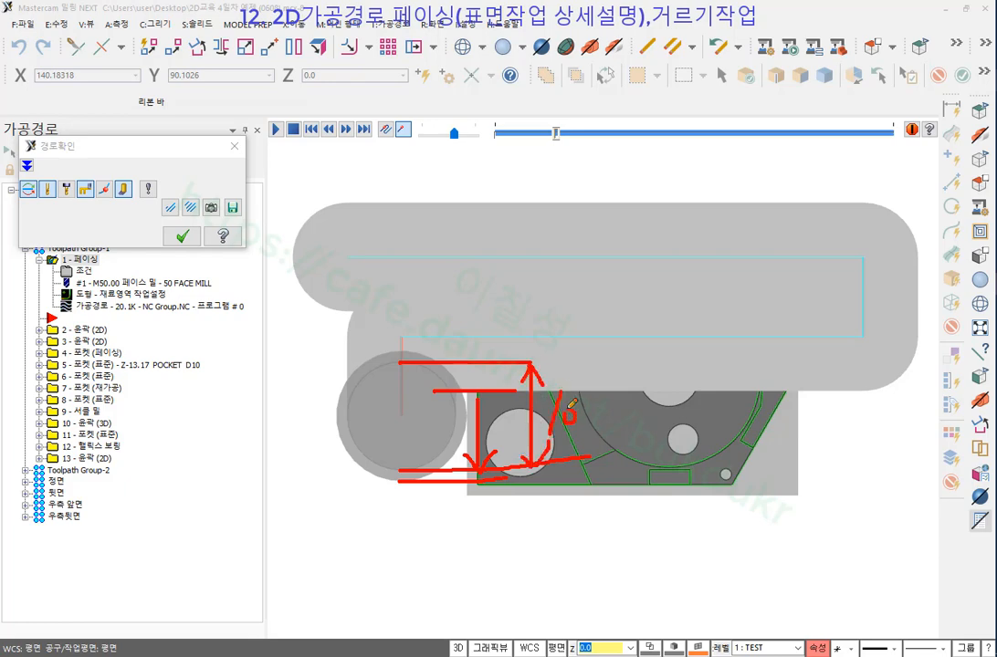
{"action": "mouse_move", "coordinate": [480, 400]}
{"action": "left_mouse_down"}
{"action": "mouse_move", "coordinate": [483, 469]}
{"action": "mouse_move", "coordinate": [488, 418]}
{"action": "mouse_move", "coordinate": [493, 450]}
{"action": "left_mouse_up"}
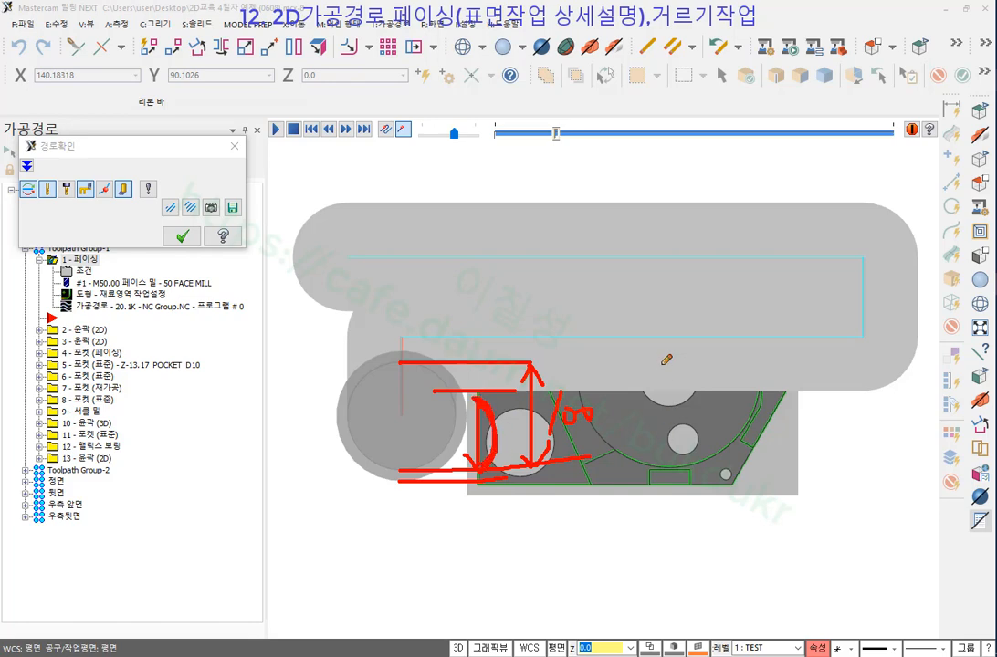
{"action": "right_click", "coordinate": [589, 242]}
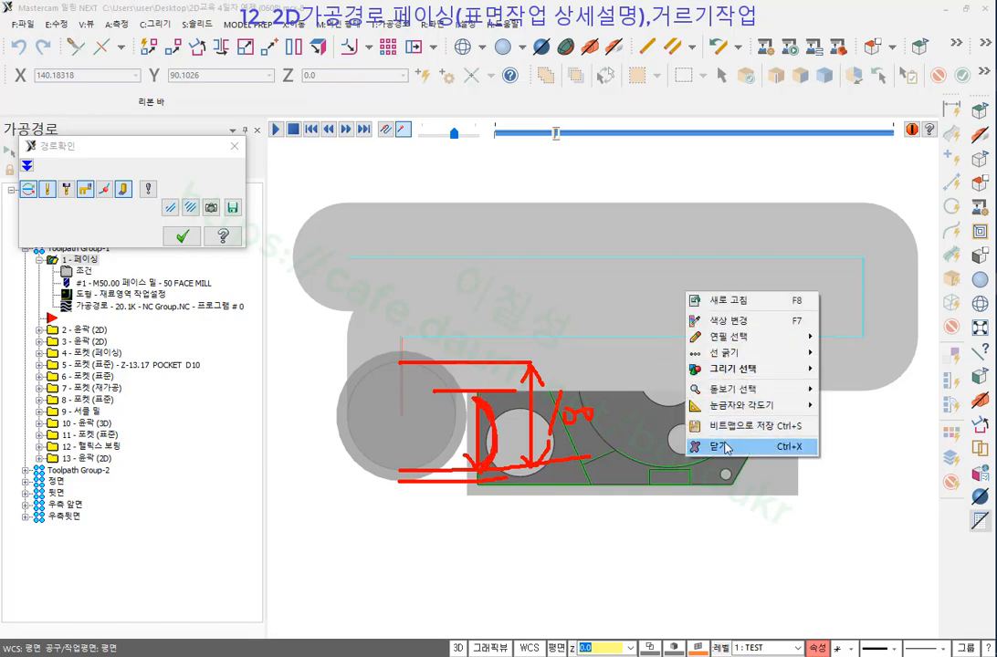
{"action": "left_click", "coordinate": [622, 382]}
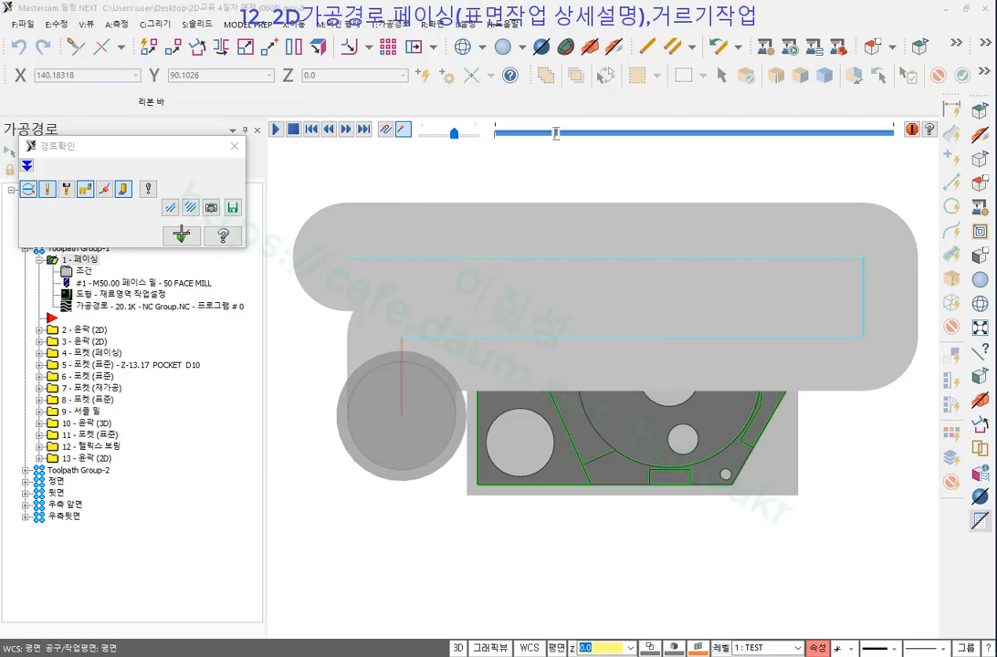
Close the backplot and show the facing operation's cutting parameters beside the part.
{"action": "left_click", "coordinate": [181, 236]}
{"action": "left_click", "coordinate": [80, 272]}
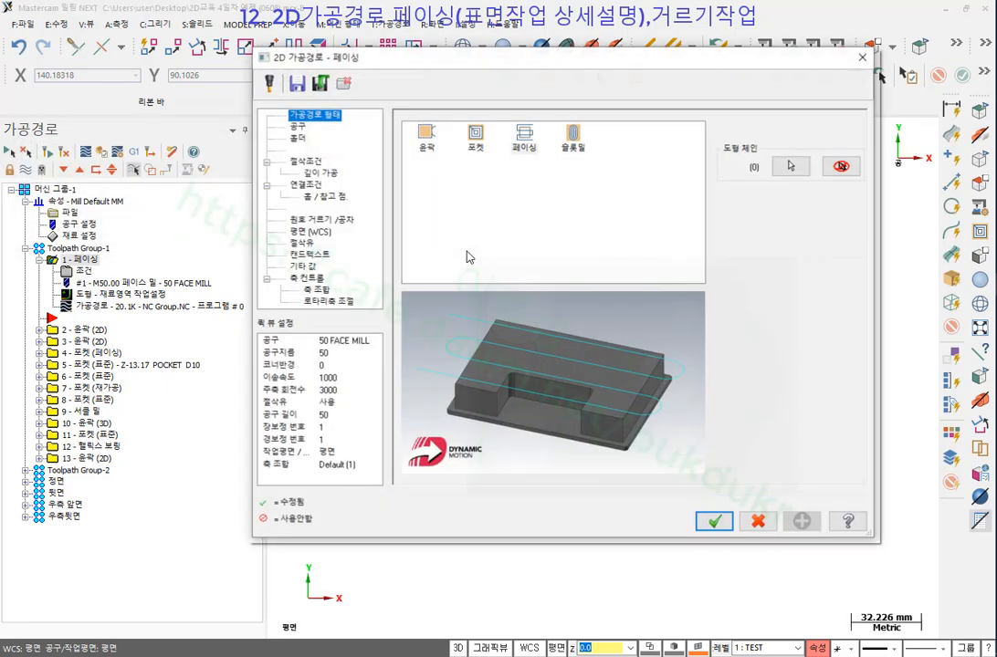
{"action": "left_click", "coordinate": [295, 129]}
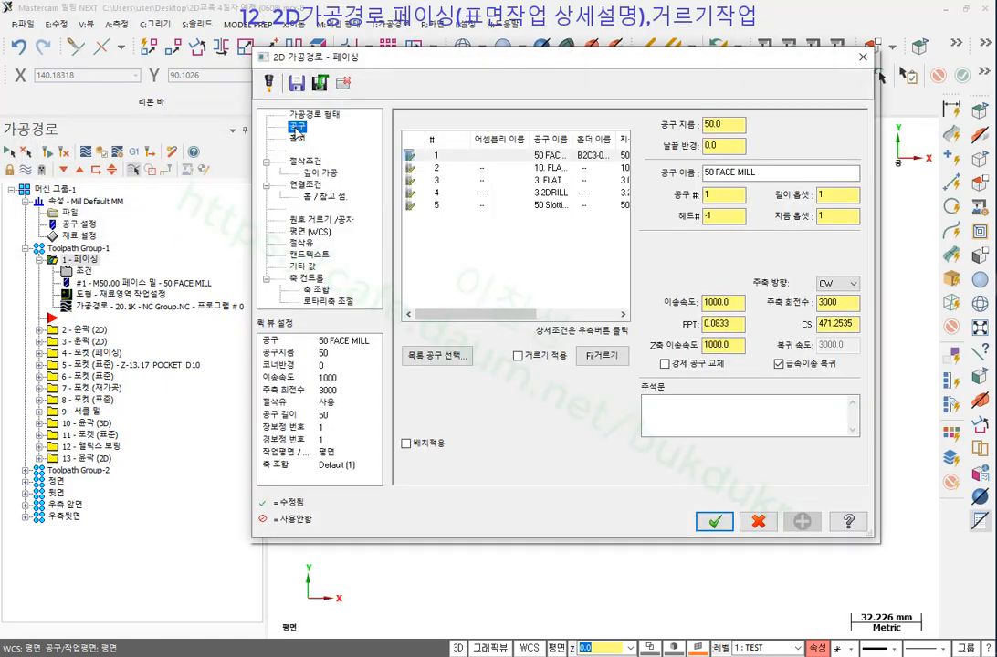
{"action": "left_click", "coordinate": [306, 165]}
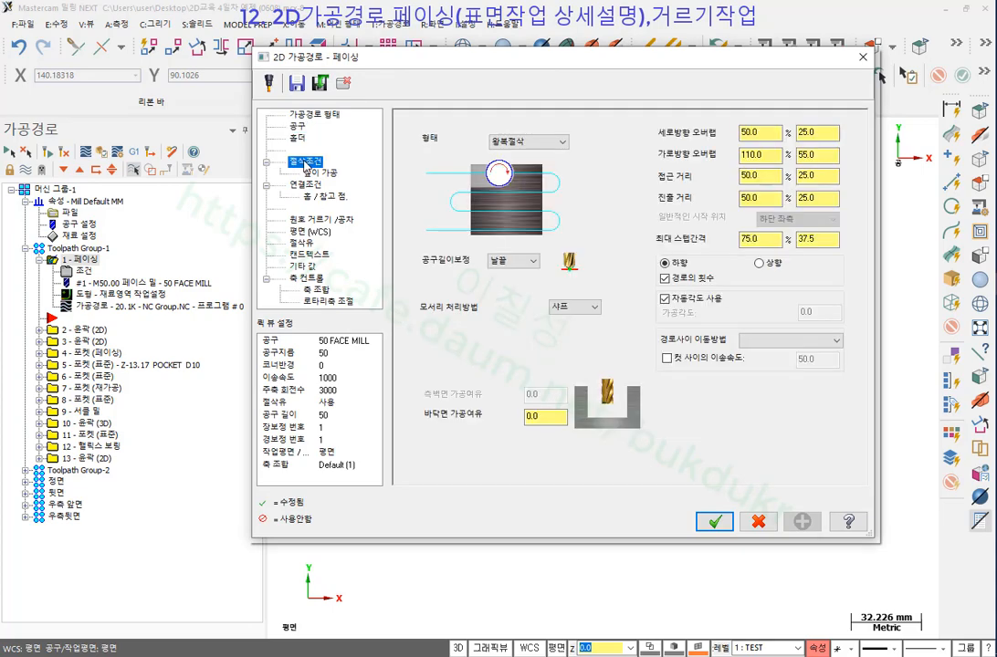
{"action": "left_click_drag", "start_coordinate": [783, 61], "coordinate": [565, 65]}
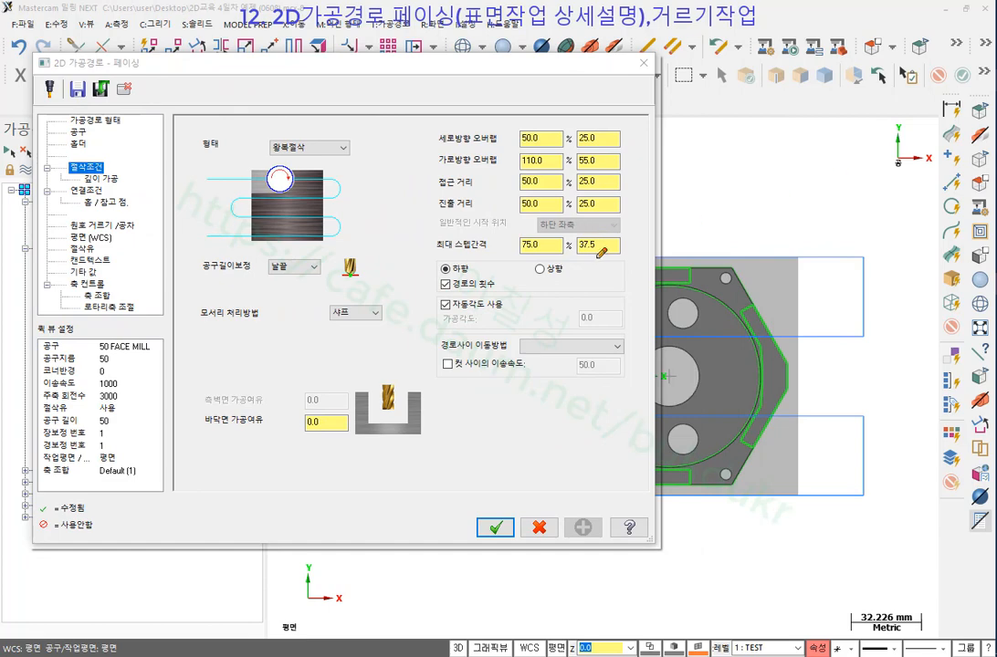
Circle the maximum stepover 75.0% and 37.5 values and draw the gap between passes.
{"action": "mouse_move", "coordinate": [598, 257]}
{"action": "left_mouse_down"}
{"action": "mouse_move", "coordinate": [472, 258]}
{"action": "mouse_move", "coordinate": [420, 232]}
{"action": "mouse_move", "coordinate": [645, 230]}
{"action": "mouse_move", "coordinate": [646, 255]}
{"action": "mouse_move", "coordinate": [610, 261]}
{"action": "left_mouse_up"}
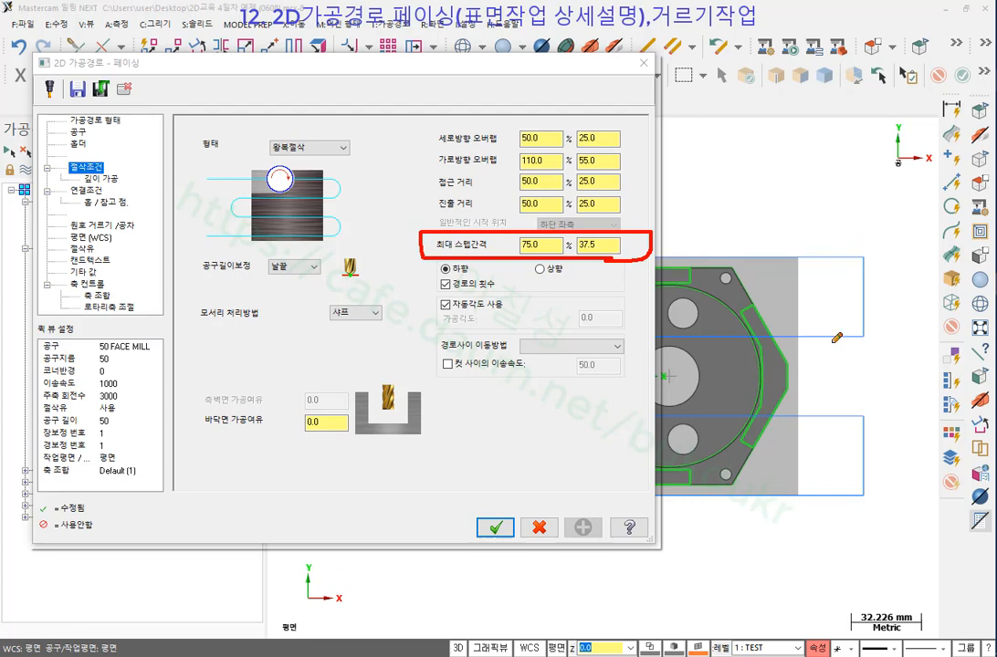
{"action": "mouse_move", "coordinate": [789, 336]}
{"action": "left_mouse_down"}
{"action": "mouse_move", "coordinate": [863, 326]}
{"action": "mouse_move", "coordinate": [837, 398]}
{"action": "mouse_move", "coordinate": [847, 399]}
{"action": "left_mouse_up"}
{"action": "left_click_drag", "start_coordinate": [791, 412], "coordinate": [886, 412]}
{"action": "left_click_drag", "start_coordinate": [827, 354], "coordinate": [851, 353]}
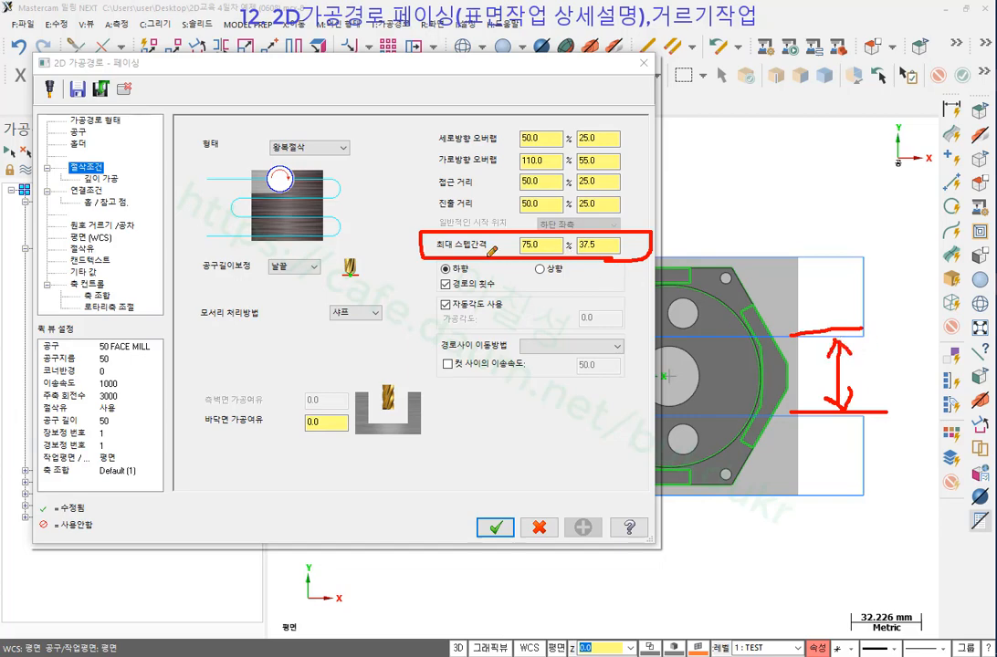
{"action": "left_click_drag", "start_coordinate": [451, 237], "coordinate": [454, 248]}
{"action": "mouse_move", "coordinate": [539, 237]}
{"action": "left_mouse_down"}
{"action": "mouse_move", "coordinate": [517, 248]}
{"action": "mouse_move", "coordinate": [537, 258]}
{"action": "left_mouse_up"}
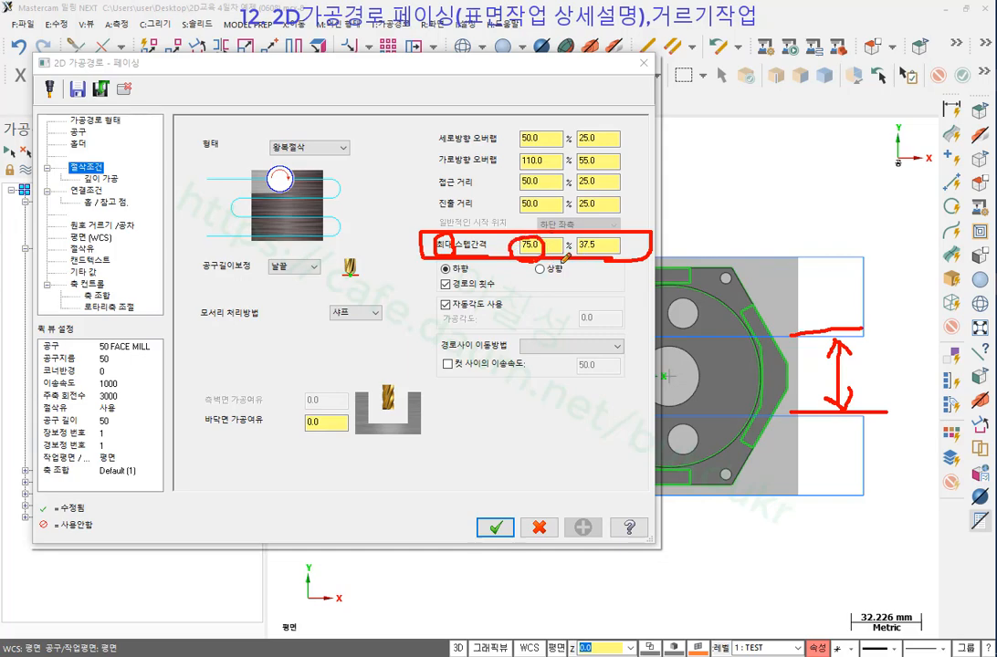
{"action": "mouse_move", "coordinate": [580, 256]}
{"action": "left_mouse_down"}
{"action": "mouse_move", "coordinate": [574, 246]}
{"action": "mouse_move", "coordinate": [607, 236]}
{"action": "mouse_move", "coordinate": [585, 260]}
{"action": "left_mouse_up"}
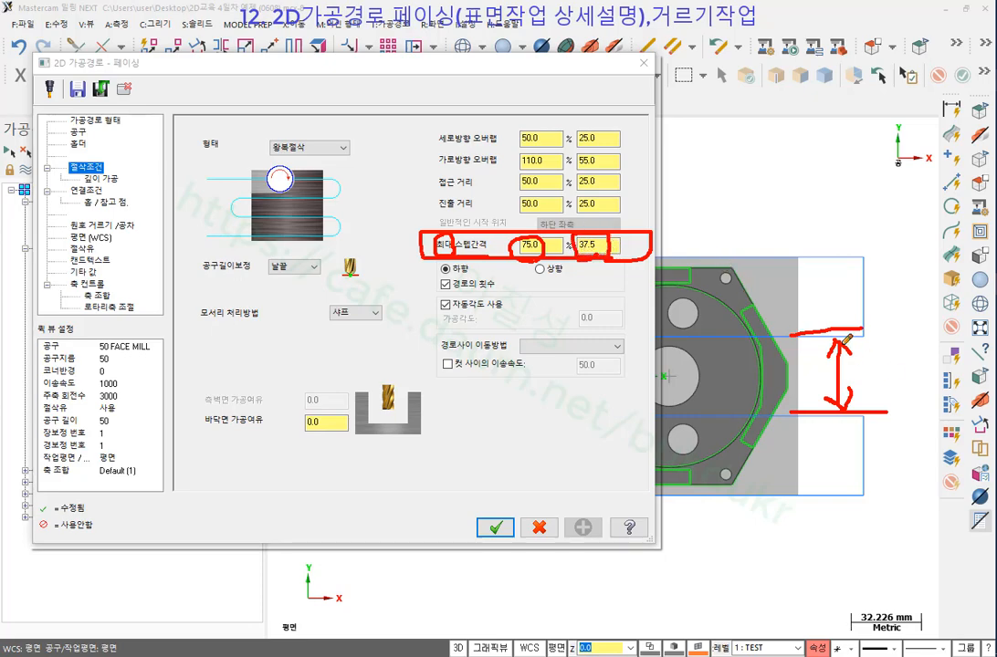
Sketch stepover arrows and pass turns, underline the zigzag style and box the 50.0/25.0 overlap.
{"action": "left_click_drag", "start_coordinate": [841, 346], "coordinate": [838, 502]}
{"action": "left_click_drag", "start_coordinate": [841, 424], "coordinate": [830, 434]}
{"action": "left_click_drag", "start_coordinate": [841, 424], "coordinate": [850, 433]}
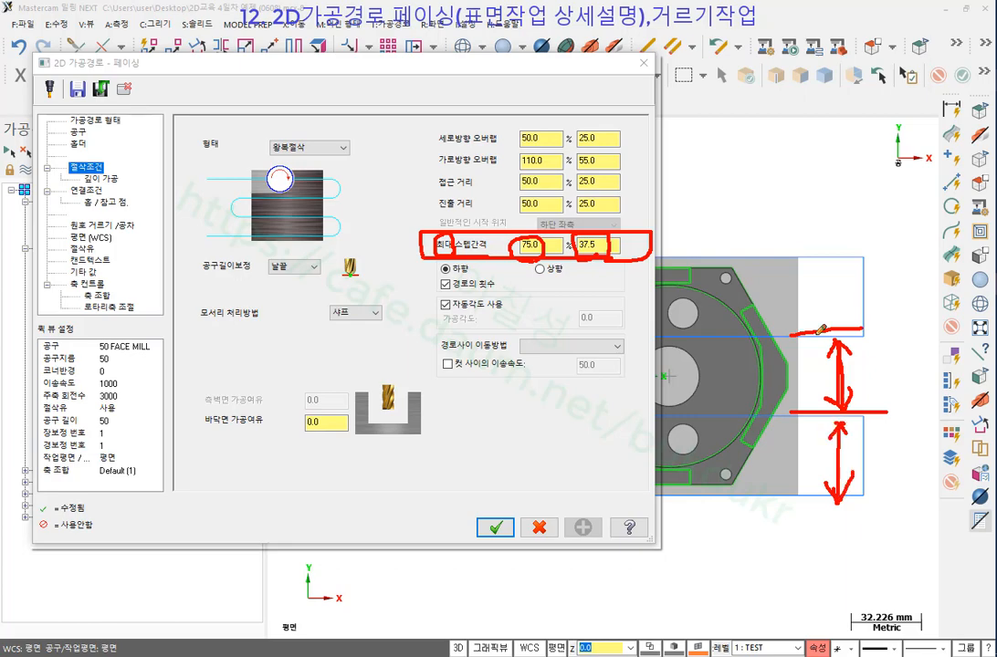
{"action": "left_click_drag", "start_coordinate": [727, 262], "coordinate": [804, 262]}
{"action": "left_click_drag", "start_coordinate": [754, 493], "coordinate": [834, 492]}
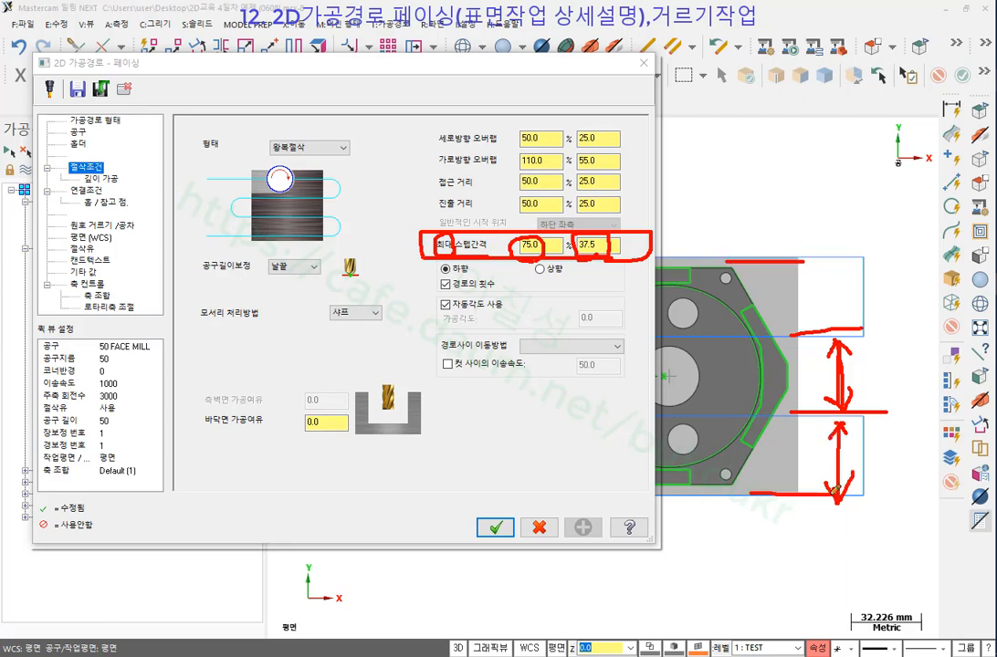
{"action": "left_click_drag", "start_coordinate": [784, 267], "coordinate": [816, 326]}
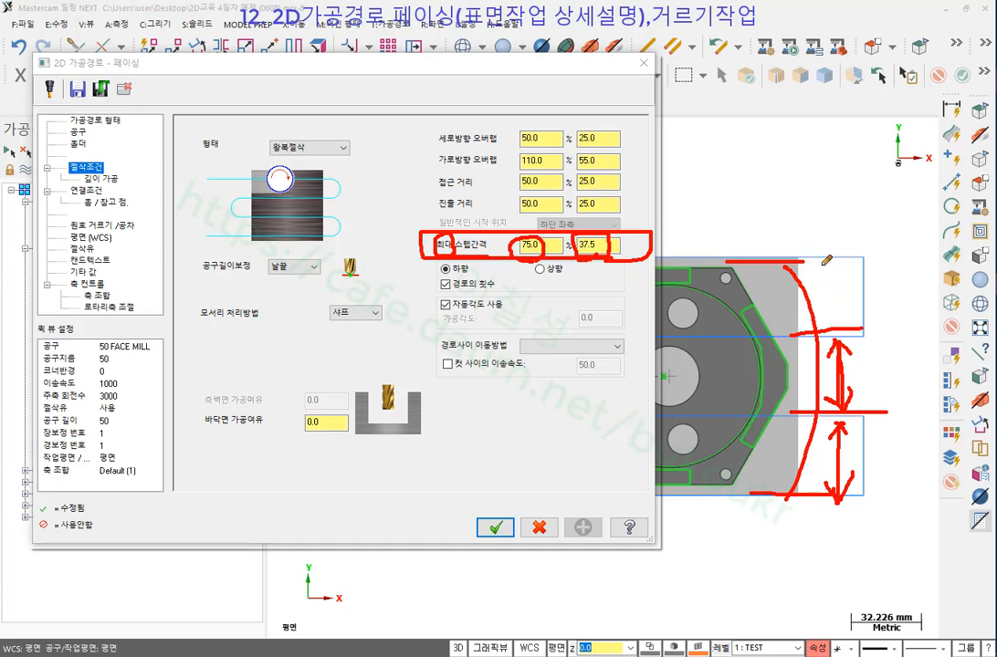
{"action": "mouse_move", "coordinate": [853, 257]}
{"action": "left_mouse_down"}
{"action": "mouse_move", "coordinate": [877, 265]}
{"action": "mouse_move", "coordinate": [886, 297]}
{"action": "mouse_move", "coordinate": [864, 336]}
{"action": "left_mouse_up"}
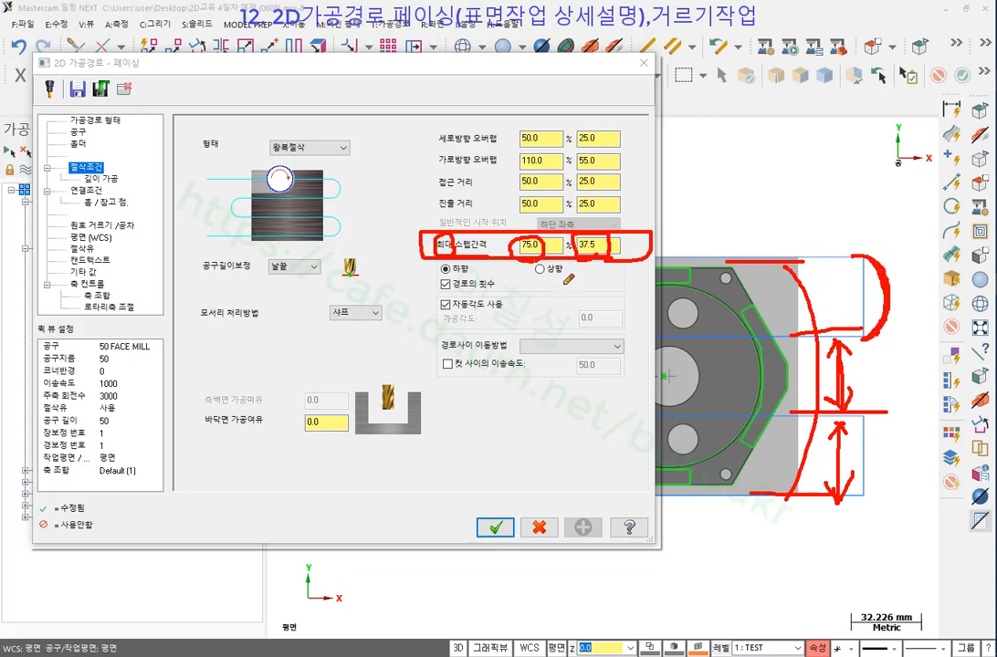
{"action": "left_click_drag", "start_coordinate": [263, 155], "coordinate": [338, 156]}
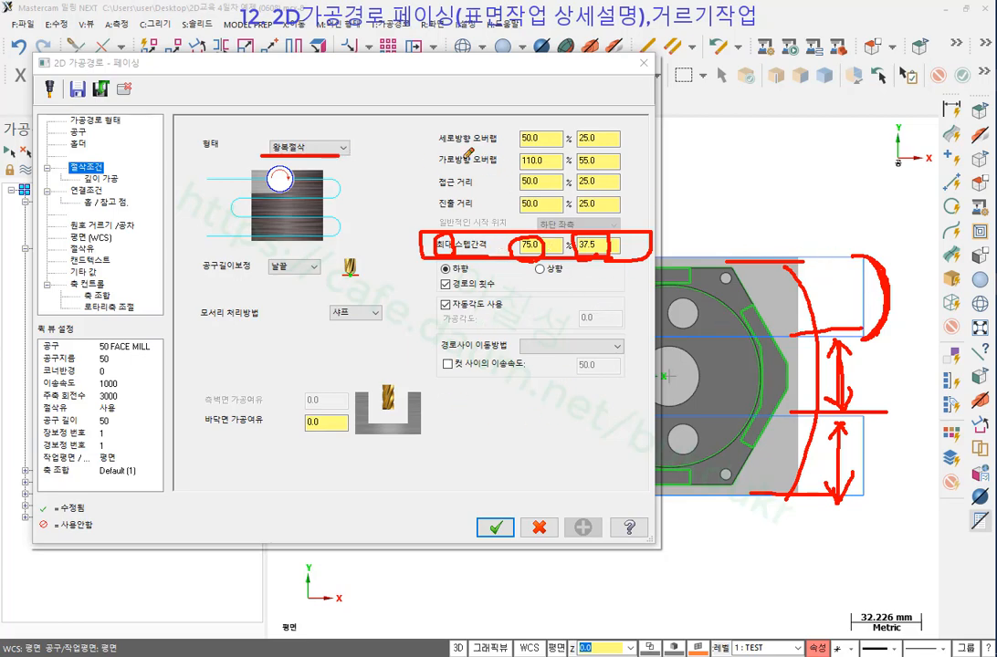
{"action": "mouse_move", "coordinate": [432, 148]}
{"action": "left_mouse_down"}
{"action": "mouse_move", "coordinate": [557, 149]}
{"action": "mouse_move", "coordinate": [630, 137]}
{"action": "mouse_move", "coordinate": [584, 123]}
{"action": "mouse_move", "coordinate": [439, 119]}
{"action": "mouse_move", "coordinate": [425, 148]}
{"action": "left_mouse_up"}
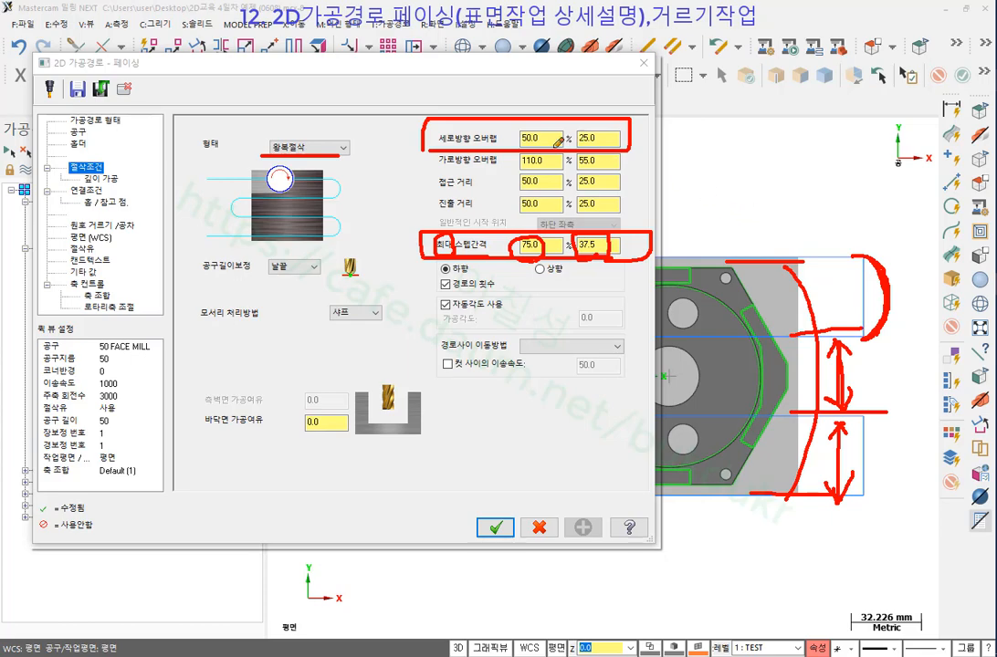
Circle the 50.0% overlap value, draw edge lines, then erase the marks.
{"action": "mouse_move", "coordinate": [554, 144]}
{"action": "left_mouse_down"}
{"action": "mouse_move", "coordinate": [512, 130]}
{"action": "mouse_move", "coordinate": [548, 112]}
{"action": "mouse_move", "coordinate": [565, 139]}
{"action": "left_mouse_up"}
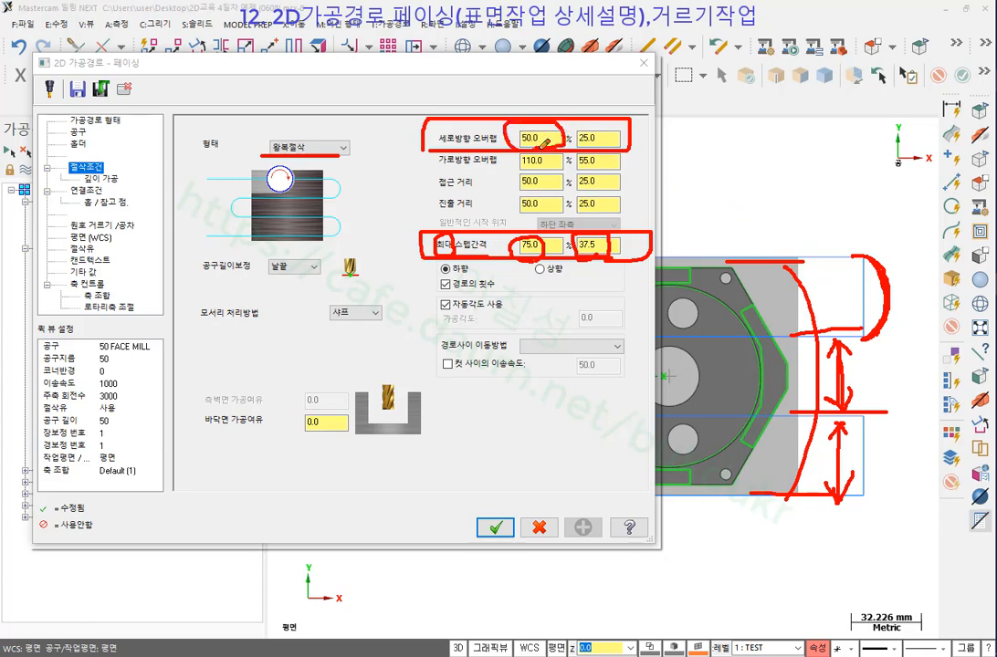
{"action": "left_click_drag", "start_coordinate": [699, 260], "coordinate": [851, 251]}
{"action": "left_click_drag", "start_coordinate": [738, 261], "coordinate": [863, 258]}
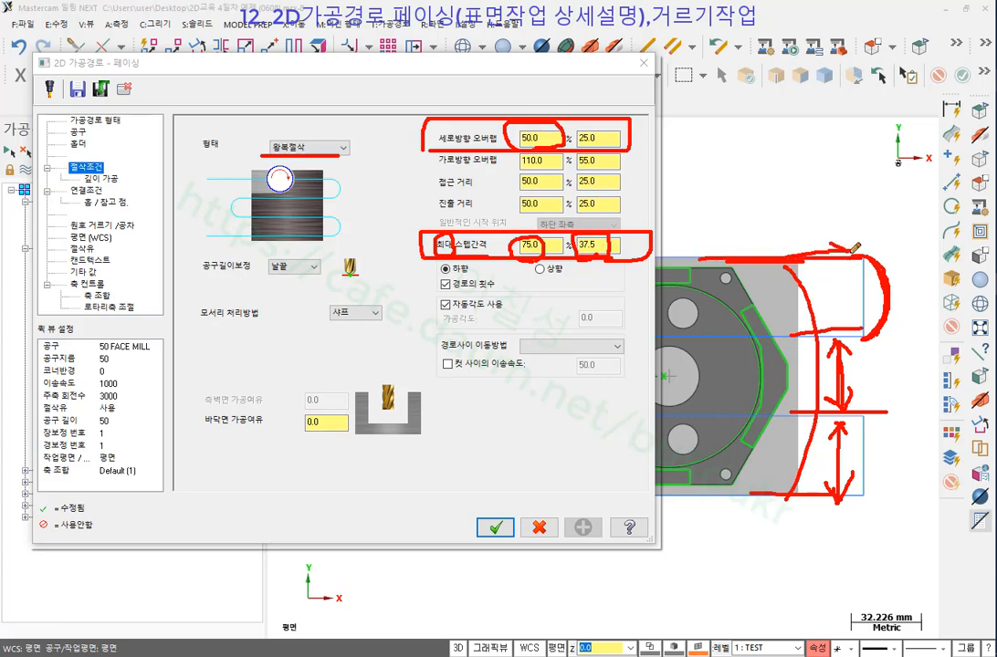
{"action": "right_click", "coordinate": [794, 160]}
{"action": "left_click", "coordinate": [831, 317]}
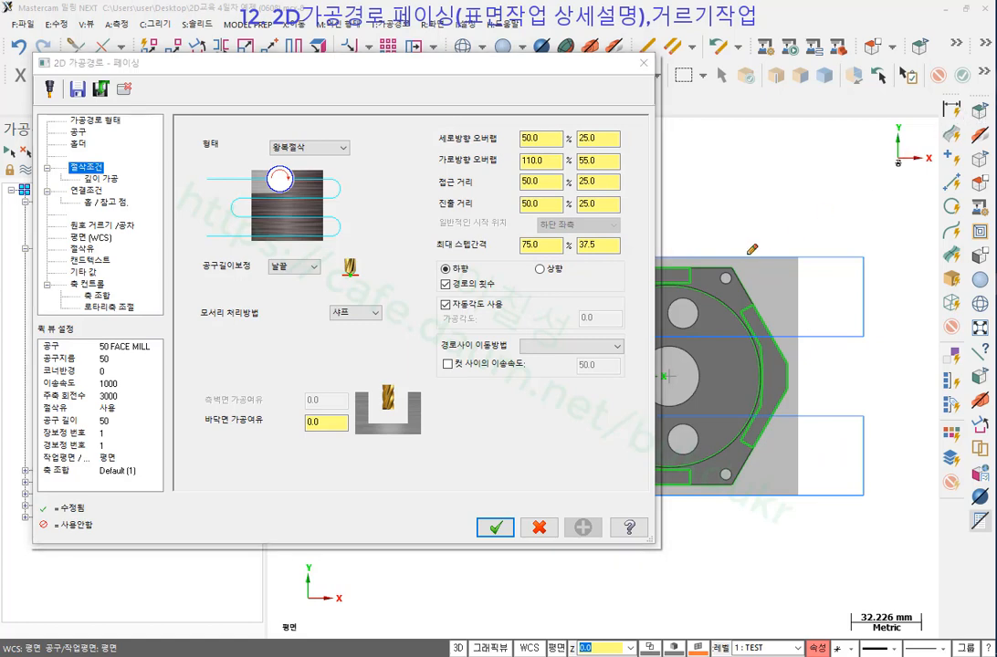
Sketch the cutter overhanging the part's top edge with a 50% note.
{"action": "left_click_drag", "start_coordinate": [705, 260], "coordinate": [761, 258]}
{"action": "mouse_move", "coordinate": [742, 332]}
{"action": "left_mouse_down"}
{"action": "mouse_move", "coordinate": [678, 265]}
{"action": "mouse_move", "coordinate": [751, 198]}
{"action": "mouse_move", "coordinate": [789, 267]}
{"action": "mouse_move", "coordinate": [719, 332]}
{"action": "left_mouse_up"}
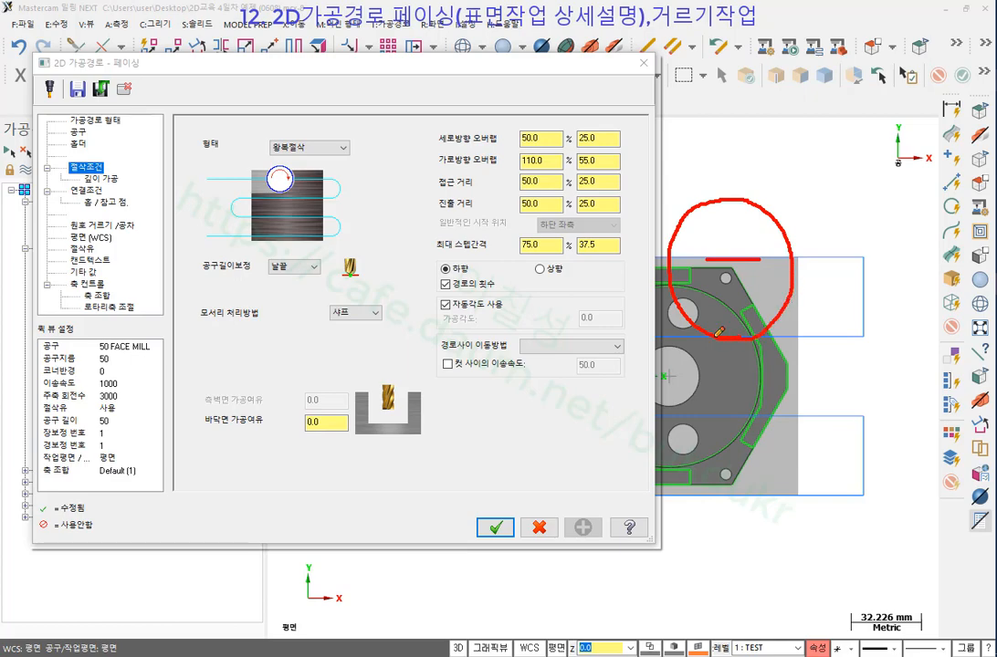
{"action": "left_click_drag", "start_coordinate": [731, 247], "coordinate": [731, 278]}
{"action": "left_click_drag", "start_coordinate": [735, 208], "coordinate": [746, 246]}
{"action": "mouse_move", "coordinate": [783, 201]}
{"action": "left_mouse_down"}
{"action": "mouse_move", "coordinate": [798, 212]}
{"action": "mouse_move", "coordinate": [787, 227]}
{"action": "mouse_move", "coordinate": [807, 203]}
{"action": "mouse_move", "coordinate": [847, 224]}
{"action": "mouse_move", "coordinate": [826, 227]}
{"action": "left_mouse_up"}
{"action": "mouse_move", "coordinate": [727, 203]}
{"action": "left_mouse_down"}
{"action": "mouse_move", "coordinate": [727, 259]}
{"action": "mouse_move", "coordinate": [732, 197]}
{"action": "mouse_move", "coordinate": [729, 249]}
{"action": "mouse_move", "coordinate": [696, 302]}
{"action": "mouse_move", "coordinate": [775, 372]}
{"action": "mouse_move", "coordinate": [772, 264]}
{"action": "mouse_move", "coordinate": [733, 255]}
{"action": "left_mouse_up"}
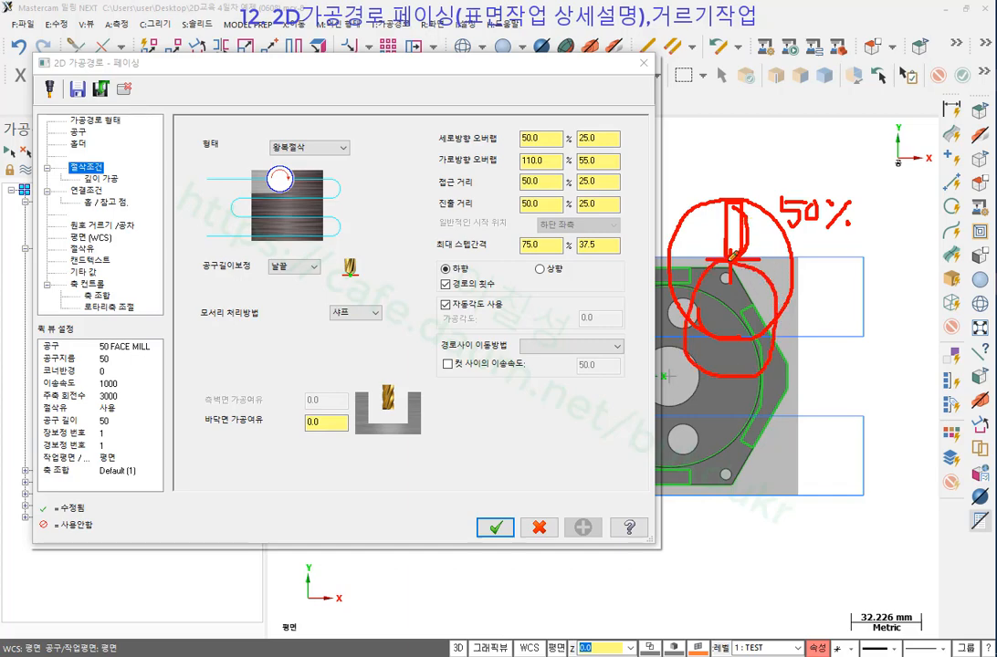
{"action": "left_click_drag", "start_coordinate": [731, 200], "coordinate": [756, 240]}
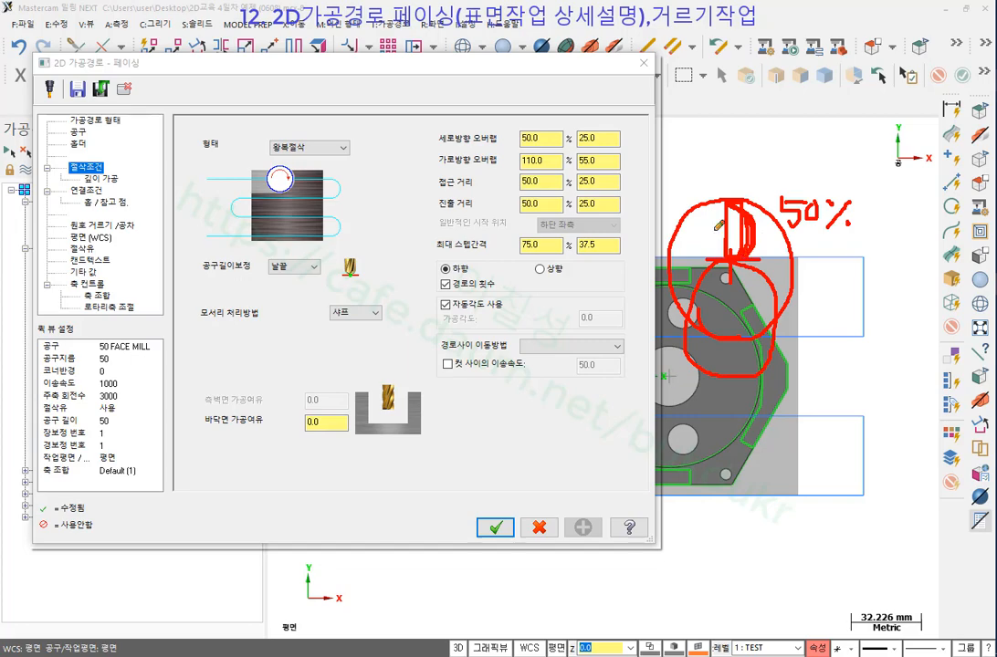
Underline the vertical overlap 50.0/25.0 fields and outline the part with direction arrows.
{"action": "mouse_move", "coordinate": [427, 143]}
{"action": "left_mouse_down"}
{"action": "mouse_move", "coordinate": [498, 143]}
{"action": "mouse_move", "coordinate": [493, 126]}
{"action": "mouse_move", "coordinate": [473, 132]}
{"action": "mouse_move", "coordinate": [498, 143]}
{"action": "mouse_move", "coordinate": [504, 136]}
{"action": "left_mouse_up"}
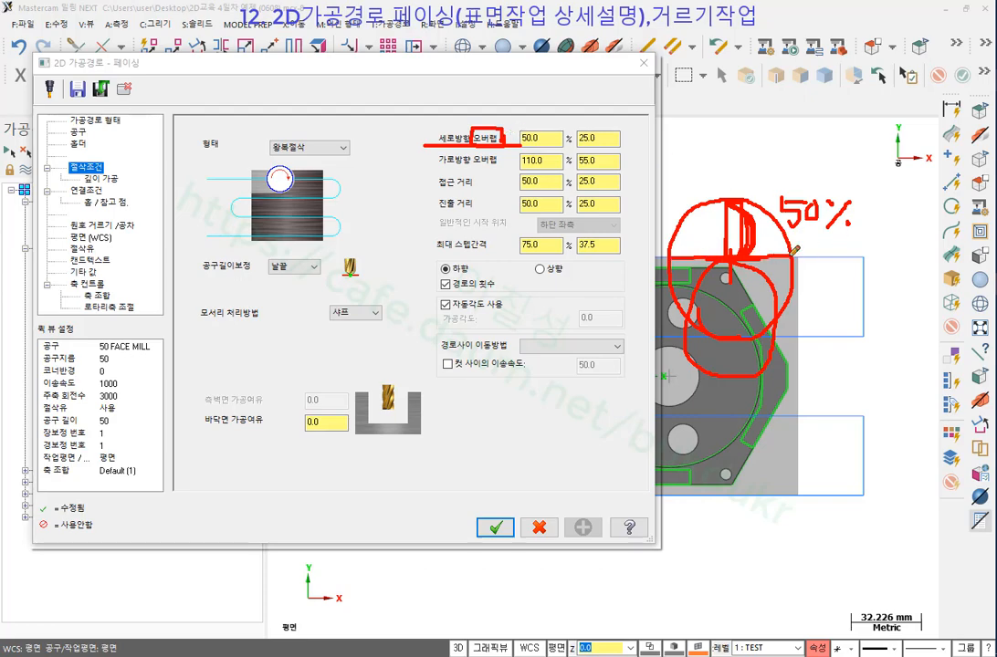
{"action": "mouse_move", "coordinate": [800, 276]}
{"action": "left_mouse_down"}
{"action": "mouse_move", "coordinate": [797, 496]}
{"action": "mouse_move", "coordinate": [673, 498]}
{"action": "left_mouse_up"}
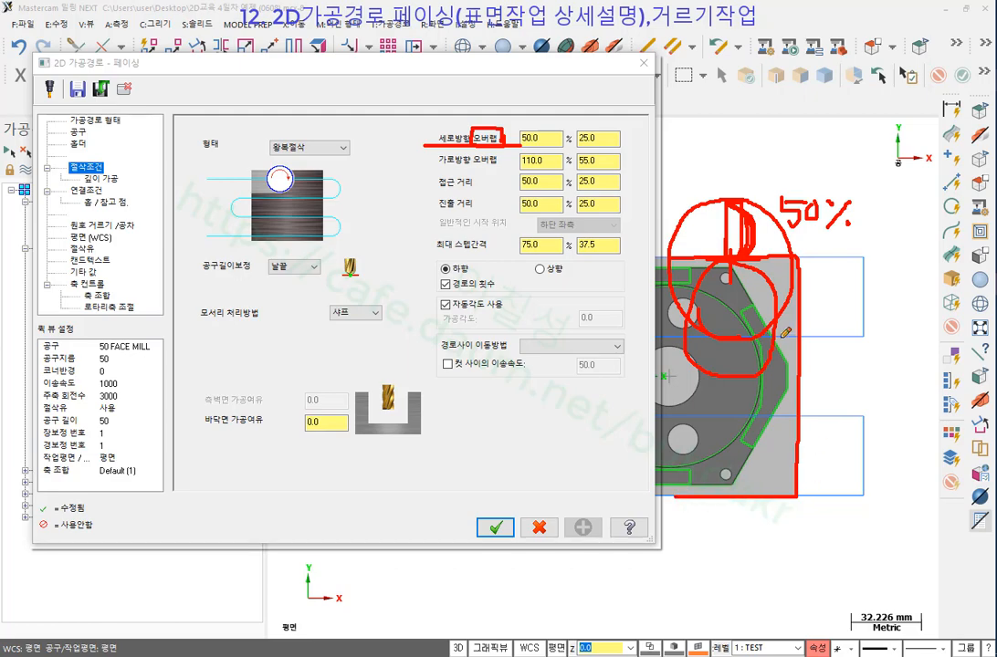
{"action": "mouse_move", "coordinate": [719, 256]}
{"action": "left_mouse_down"}
{"action": "mouse_move", "coordinate": [728, 202]}
{"action": "mouse_move", "coordinate": [715, 265]}
{"action": "left_mouse_up"}
{"action": "mouse_move", "coordinate": [508, 145]}
{"action": "left_mouse_down"}
{"action": "mouse_move", "coordinate": [577, 133]}
{"action": "mouse_move", "coordinate": [621, 144]}
{"action": "mouse_move", "coordinate": [585, 143]}
{"action": "left_mouse_up"}
{"action": "mouse_move", "coordinate": [459, 143]}
{"action": "left_mouse_down"}
{"action": "mouse_move", "coordinate": [435, 136]}
{"action": "mouse_move", "coordinate": [457, 142]}
{"action": "left_mouse_up"}
{"action": "left_click_drag", "start_coordinate": [836, 553], "coordinate": [842, 203]}
{"action": "mouse_move", "coordinate": [832, 527]}
{"action": "left_mouse_down"}
{"action": "mouse_move", "coordinate": [838, 552]}
{"action": "mouse_move", "coordinate": [859, 532]}
{"action": "mouse_move", "coordinate": [834, 538]}
{"action": "left_mouse_up"}
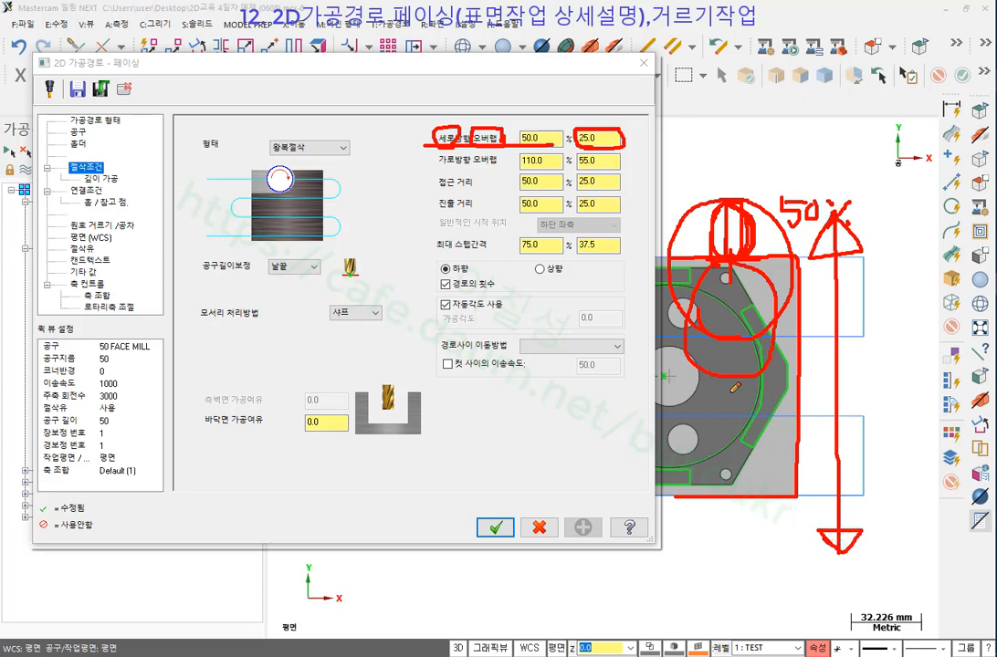
{"action": "mouse_move", "coordinate": [730, 393]}
{"action": "left_mouse_down"}
{"action": "mouse_move", "coordinate": [923, 388]}
{"action": "mouse_move", "coordinate": [908, 375]}
{"action": "mouse_move", "coordinate": [910, 405]}
{"action": "mouse_move", "coordinate": [921, 385]}
{"action": "left_mouse_up"}
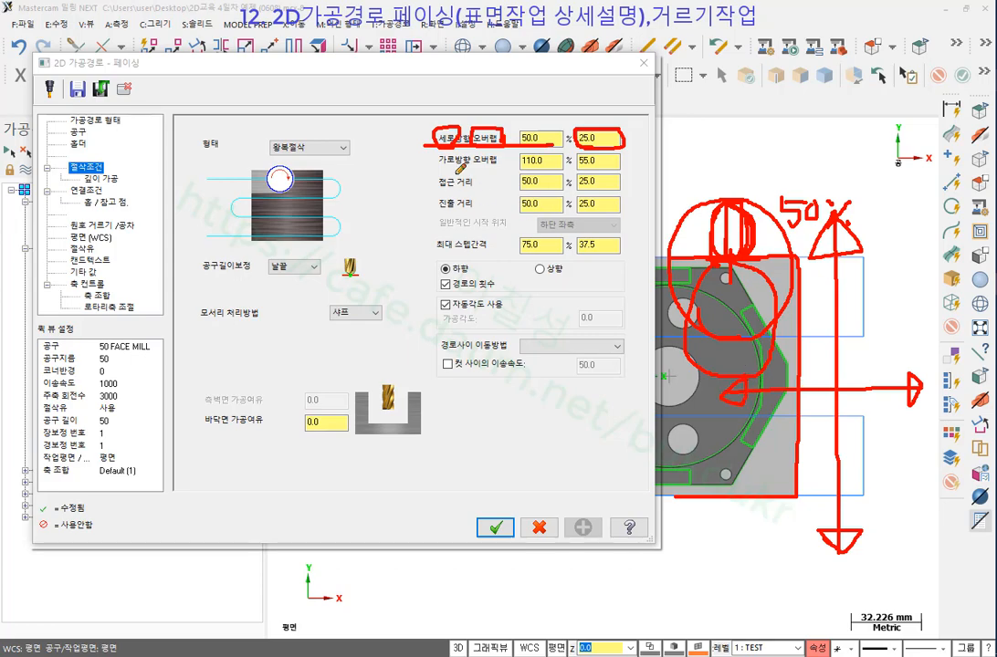
Underline the sideways overlap setting and mark the 110.0 value, linking notes to the sketch.
{"action": "mouse_move", "coordinate": [436, 167]}
{"action": "left_mouse_down"}
{"action": "mouse_move", "coordinate": [513, 172]}
{"action": "mouse_move", "coordinate": [511, 160]}
{"action": "left_mouse_up"}
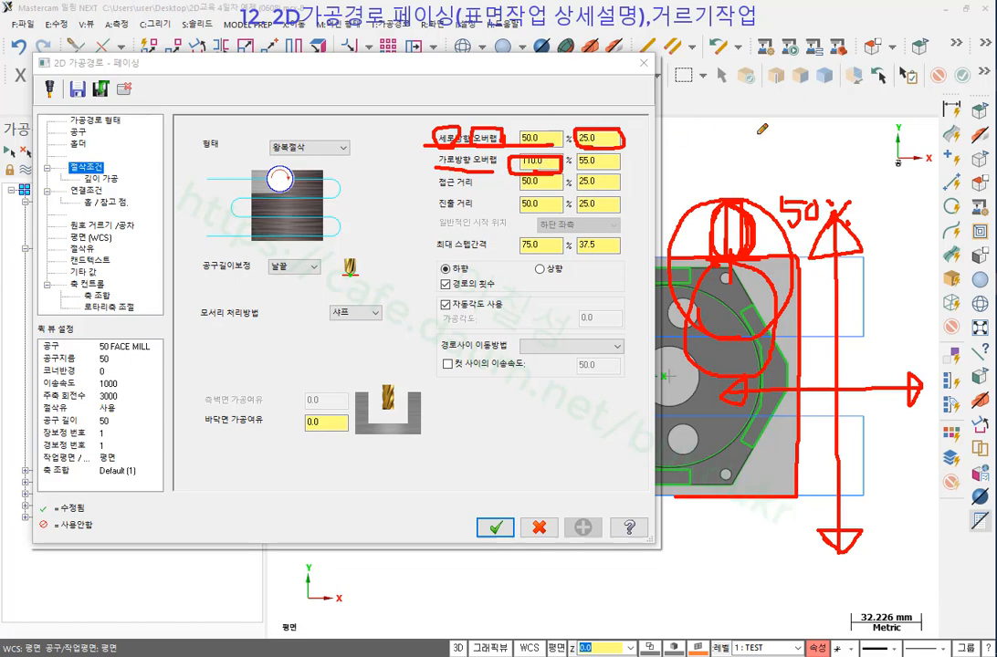
{"action": "mouse_move", "coordinate": [741, 146]}
{"action": "left_mouse_down"}
{"action": "mouse_move", "coordinate": [776, 50]}
{"action": "mouse_move", "coordinate": [868, 119]}
{"action": "mouse_move", "coordinate": [775, 168]}
{"action": "left_mouse_up"}
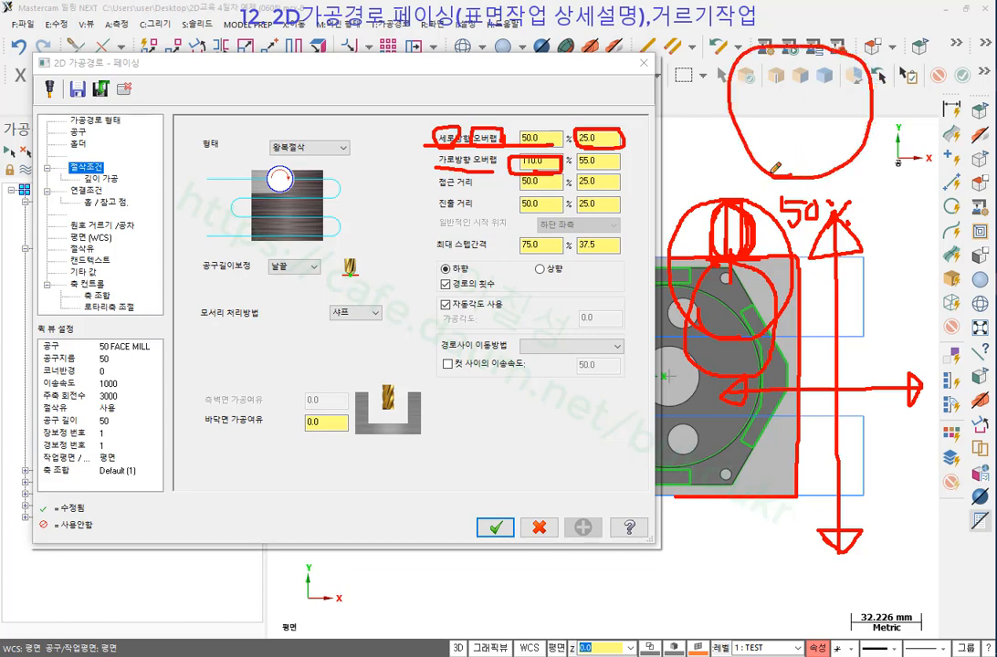
{"action": "left_click_drag", "start_coordinate": [696, 80], "coordinate": [813, 208]}
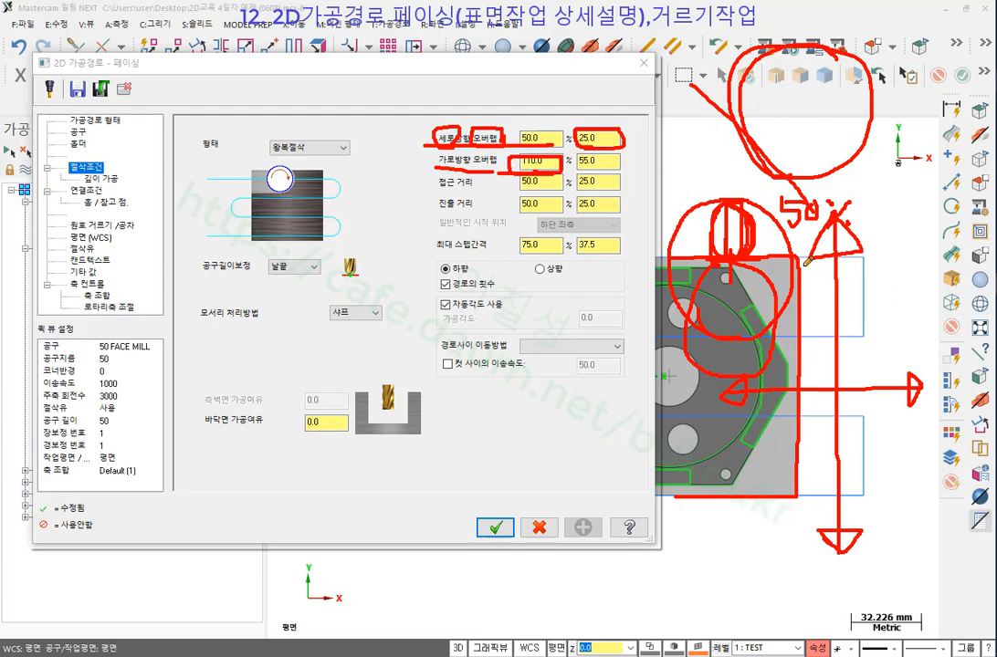
{"action": "mouse_move", "coordinate": [800, 259]}
{"action": "left_mouse_down"}
{"action": "mouse_move", "coordinate": [803, 478]}
{"action": "mouse_move", "coordinate": [806, 251]}
{"action": "left_mouse_up"}
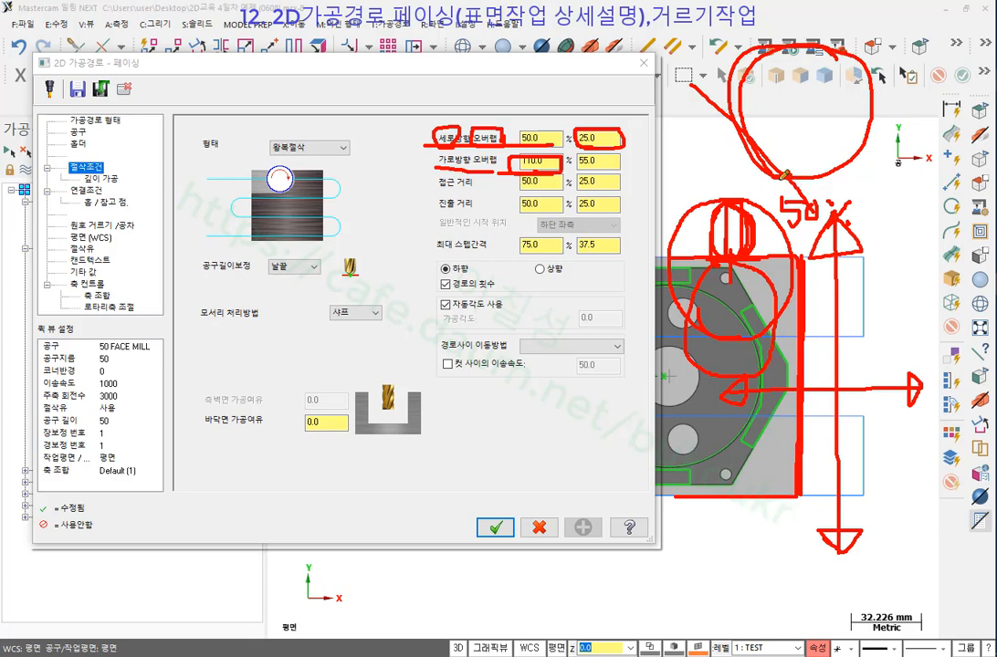
{"action": "left_click_drag", "start_coordinate": [515, 170], "coordinate": [559, 170]}
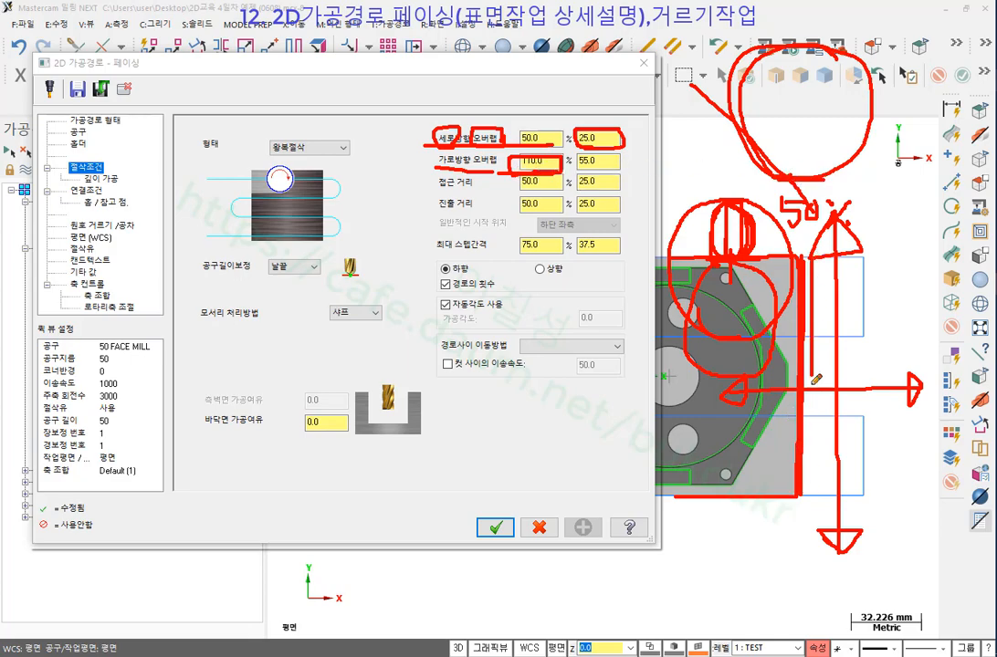
{"action": "mouse_move", "coordinate": [904, 280]}
{"action": "left_mouse_down"}
{"action": "mouse_move", "coordinate": [904, 386]}
{"action": "mouse_move", "coordinate": [924, 350]}
{"action": "left_mouse_up"}
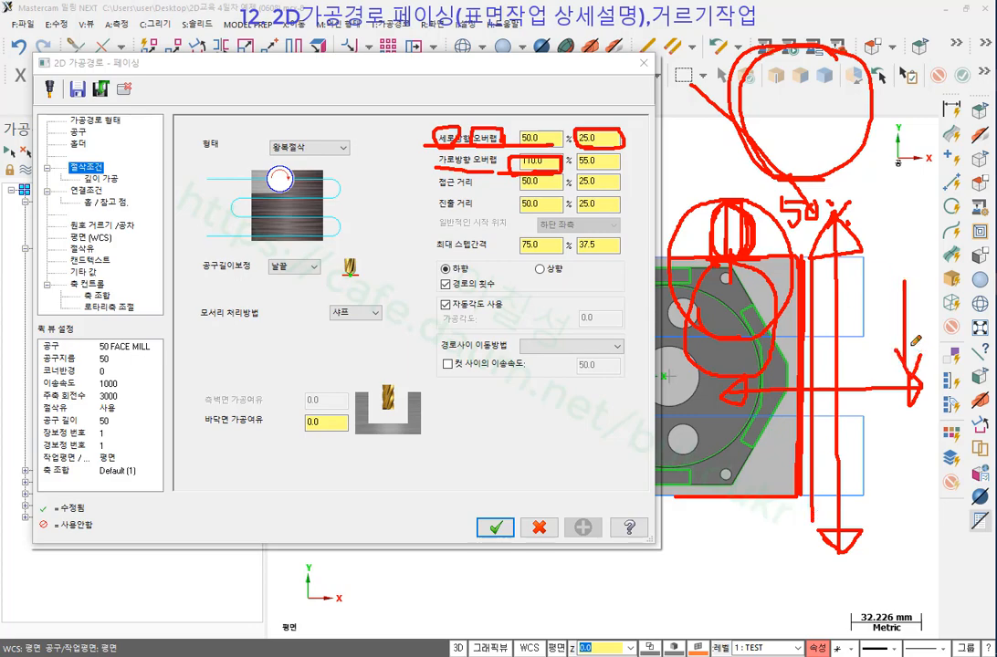
Clear the ink, accept the 2D Facing settings, and backplot 1 - 페이싱 stepping forward.
{"action": "right_click", "coordinate": [722, 155]}
{"action": "left_click", "coordinate": [824, 311]}
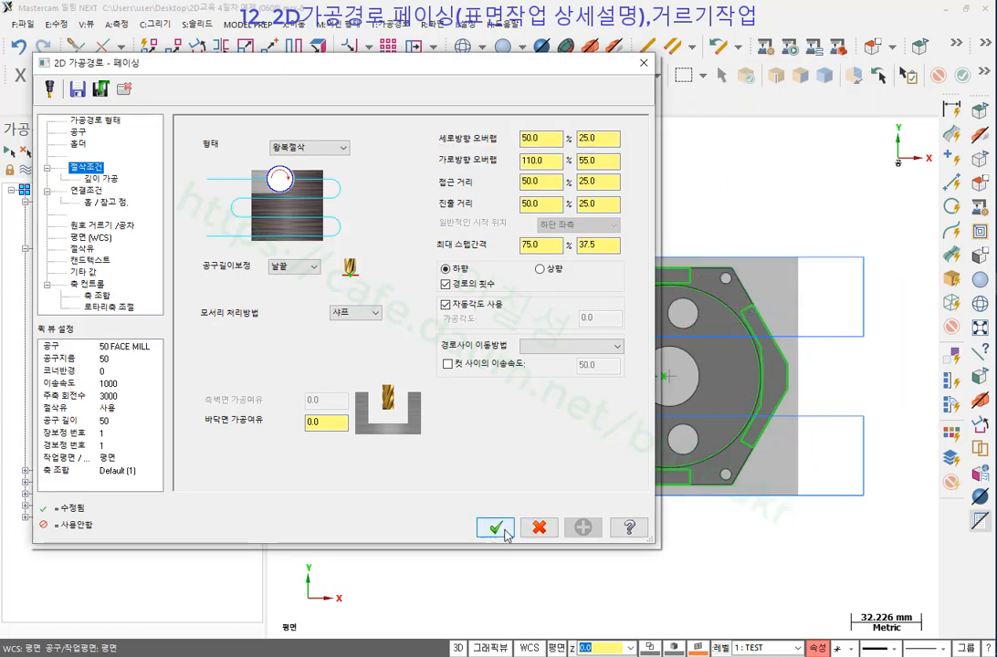
{"action": "double_click", "coordinate": [545, 140]}
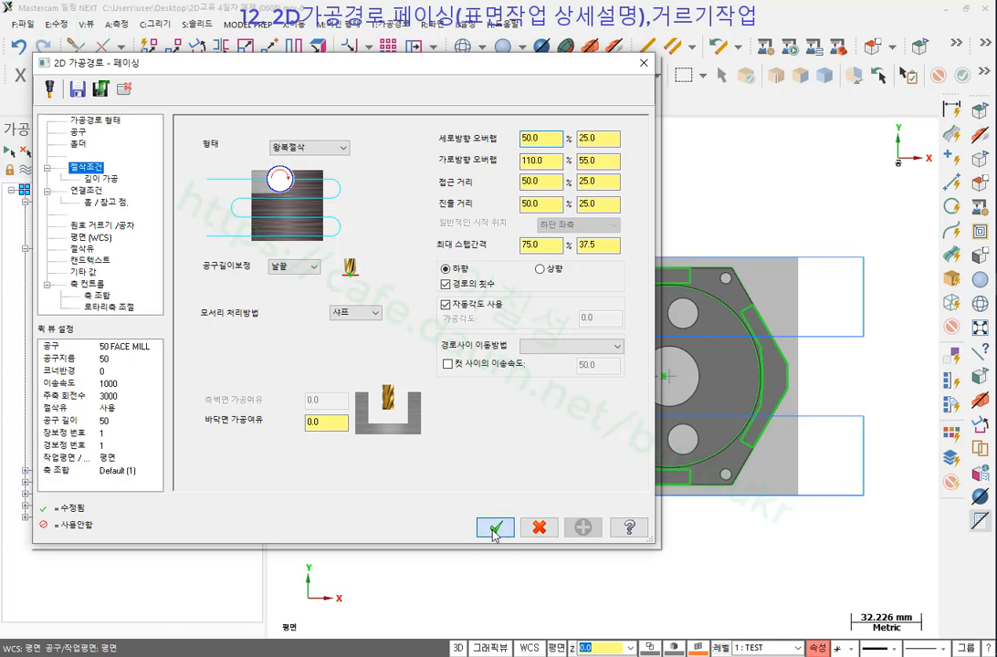
{"action": "key", "text": "Return"}
{"action": "key", "text": "alt+t"}
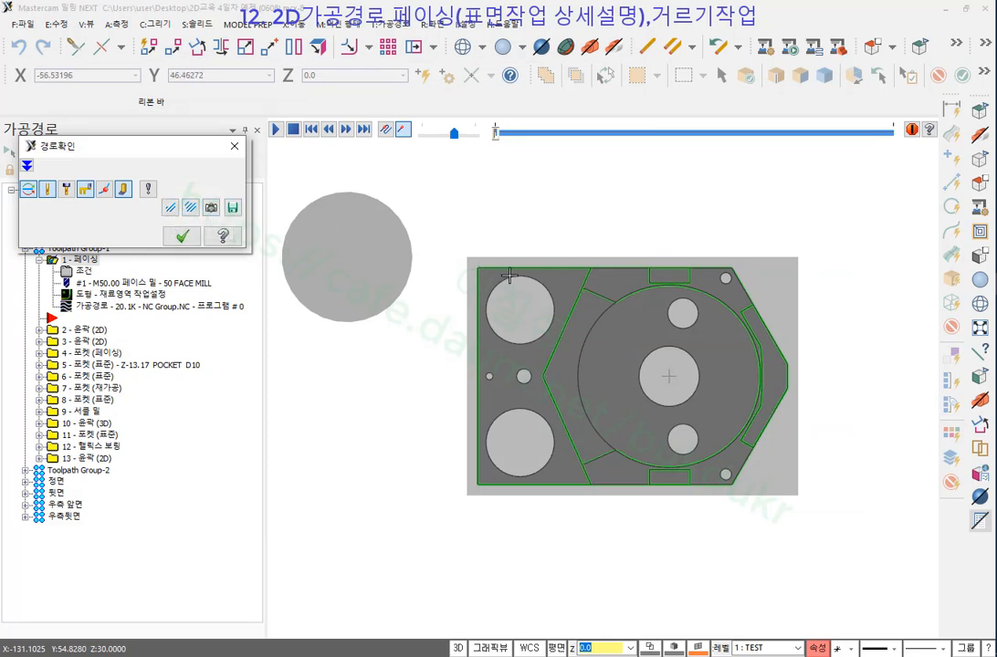
{"action": "key", "text": "s"}
{"action": "key", "text": "s"}
{"action": "key", "text": "s"}
{"action": "key", "text": "s"}
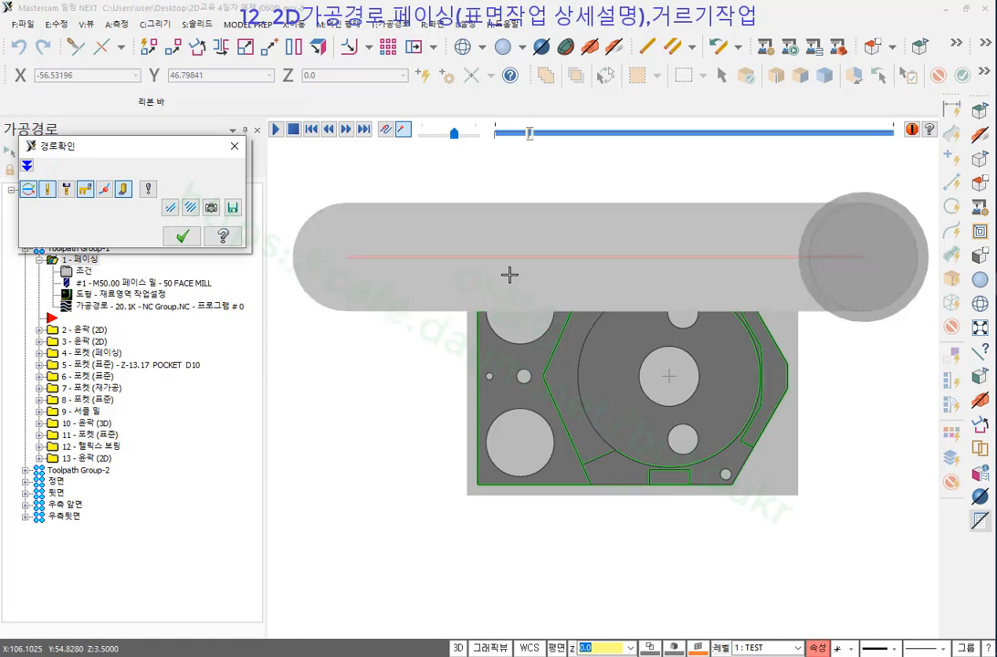
Set the backplot to draw the tool as a wireframe and hide the shaded disk.
{"action": "key", "text": "b"}
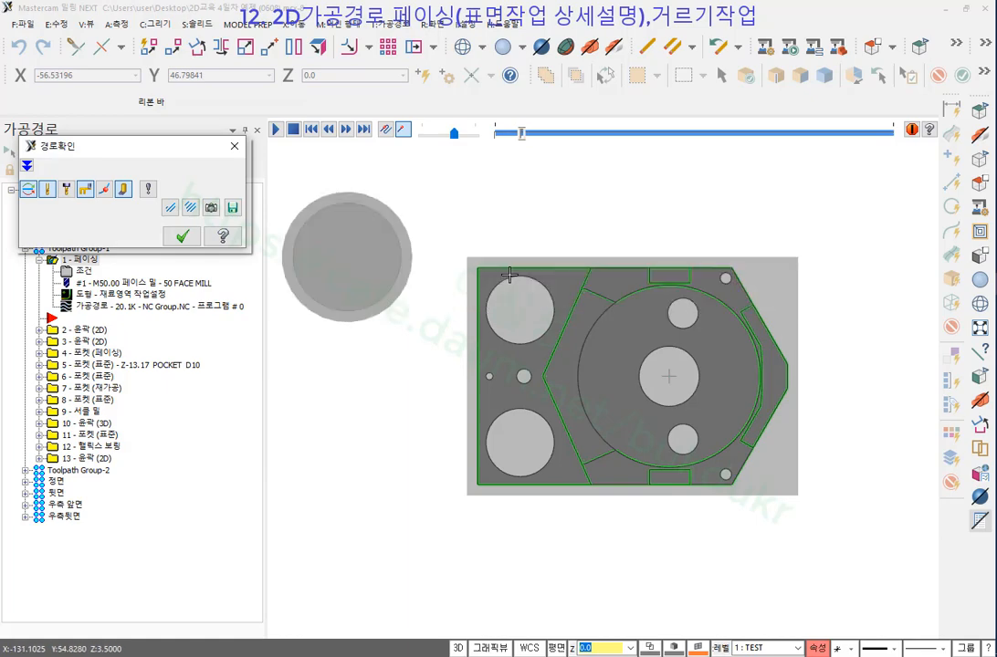
{"action": "left_click", "coordinate": [149, 190]}
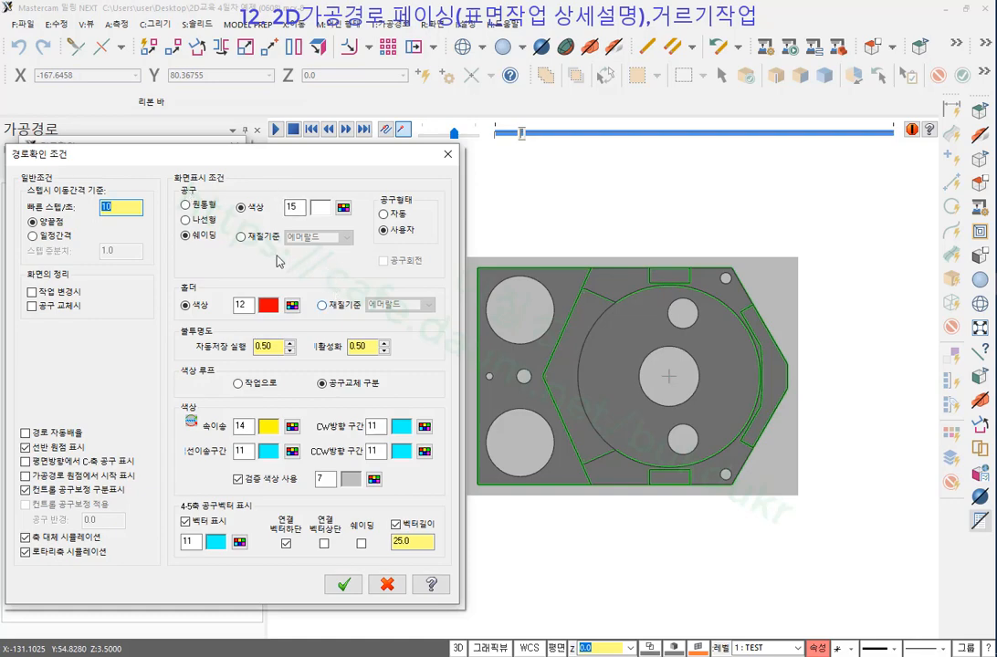
{"action": "left_click", "coordinate": [186, 237]}
{"action": "left_click", "coordinate": [186, 221]}
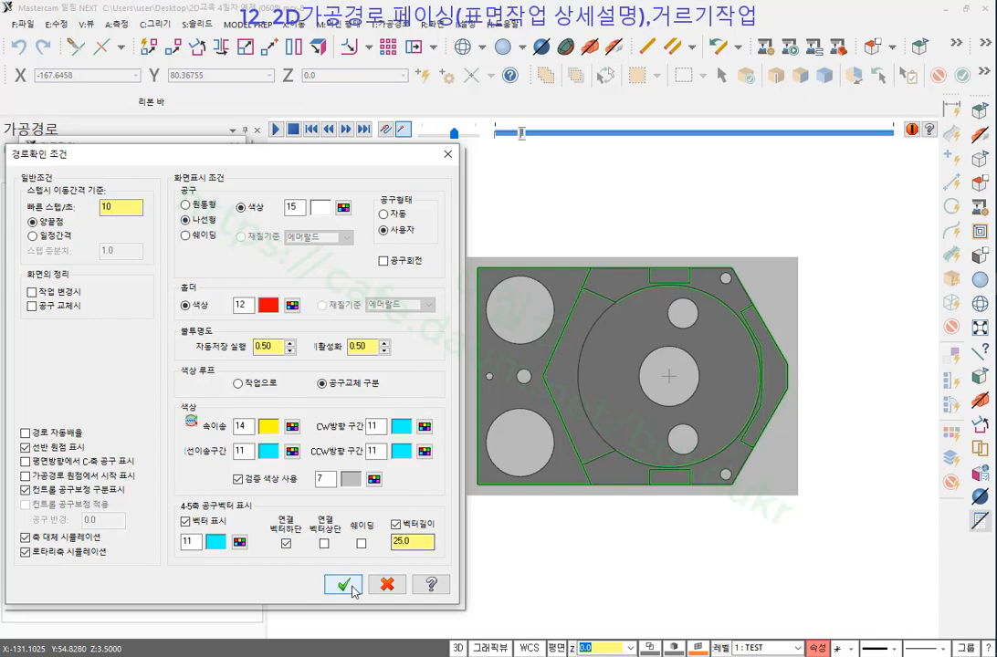
{"action": "left_click", "coordinate": [345, 584]}
{"action": "scroll", "coordinate": [389, 357], "scroll_direction": "down", "scroll_amount": 1}
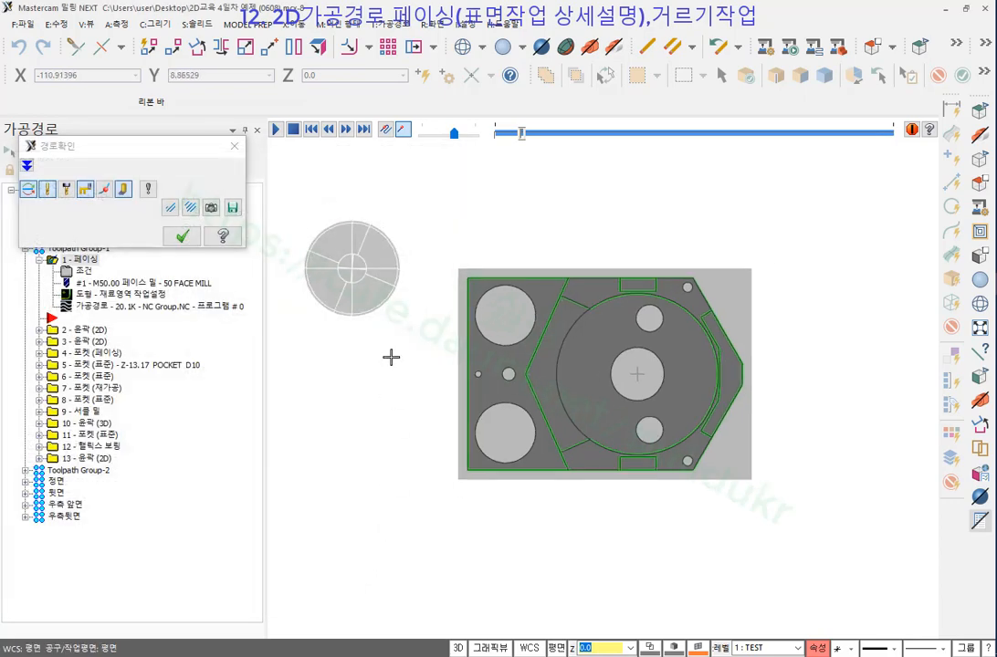
{"action": "left_click", "coordinate": [125, 191]}
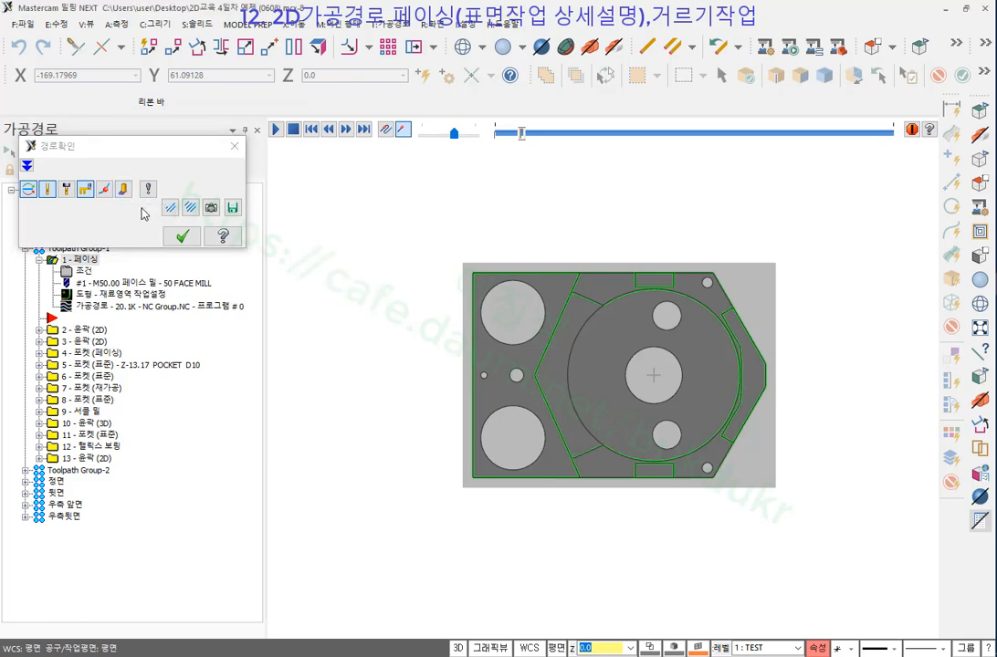
{"action": "middle_click_drag", "start_coordinate": [418, 339], "coordinate": [368, 298]}
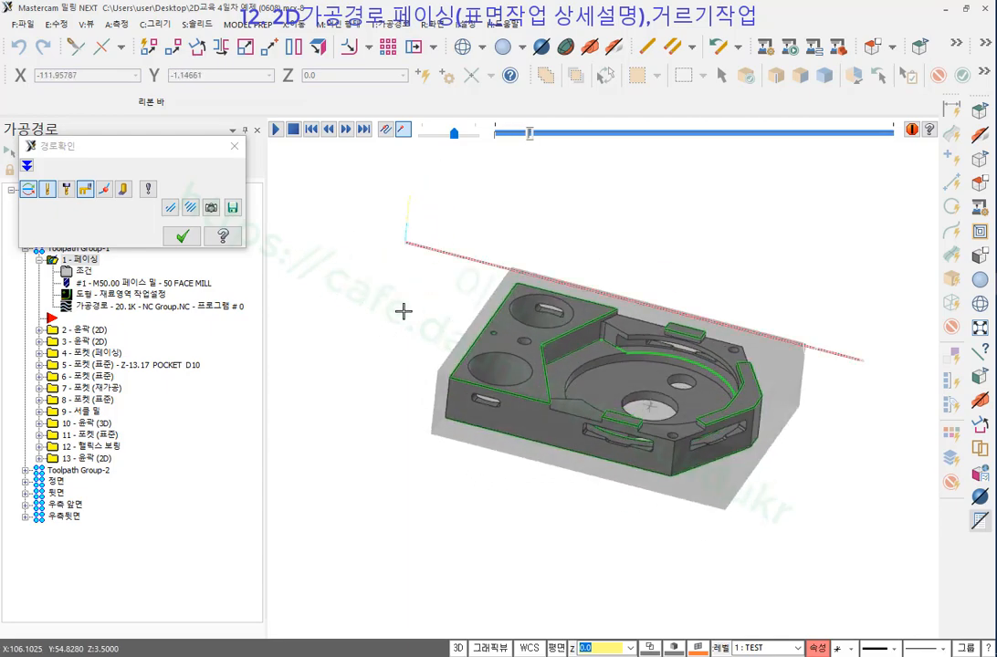
Change the backplot tool colour to blue (colour 9).
{"action": "left_click", "coordinate": [148, 192]}
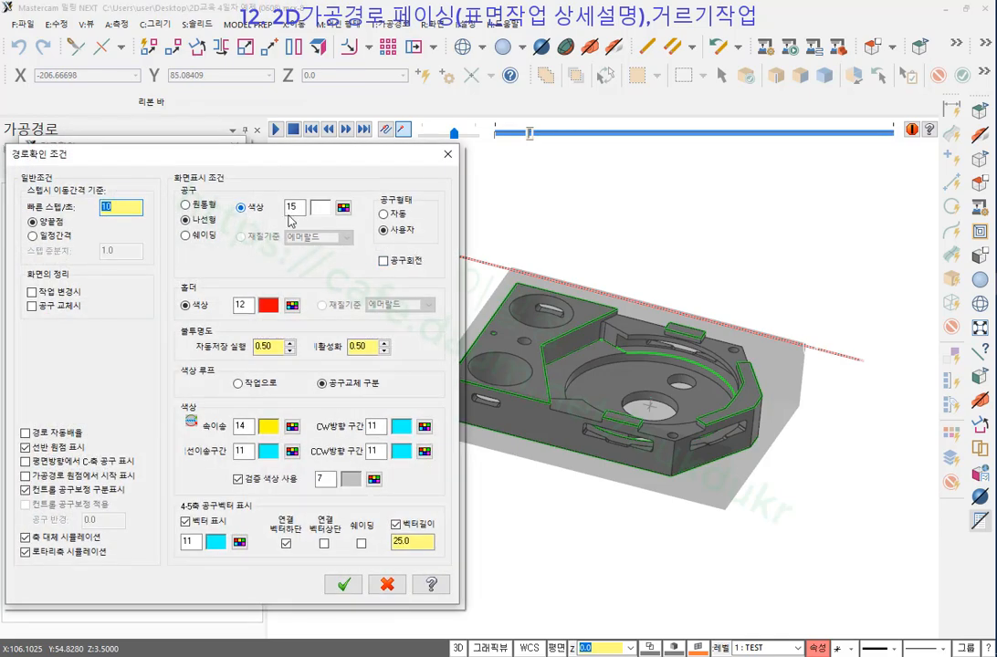
{"action": "left_click", "coordinate": [343, 209]}
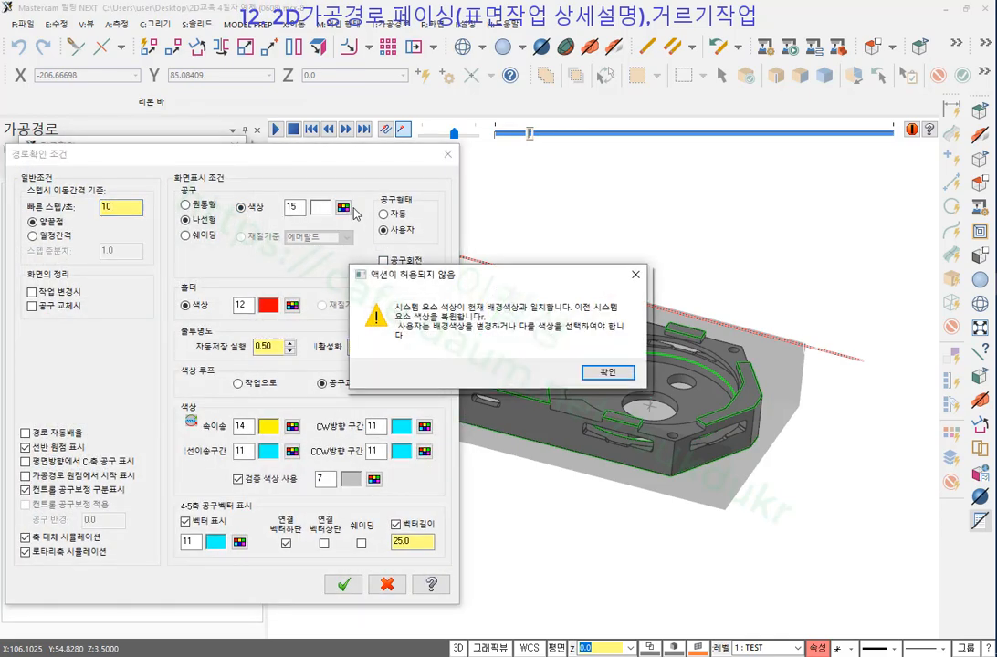
{"action": "left_click", "coordinate": [609, 374]}
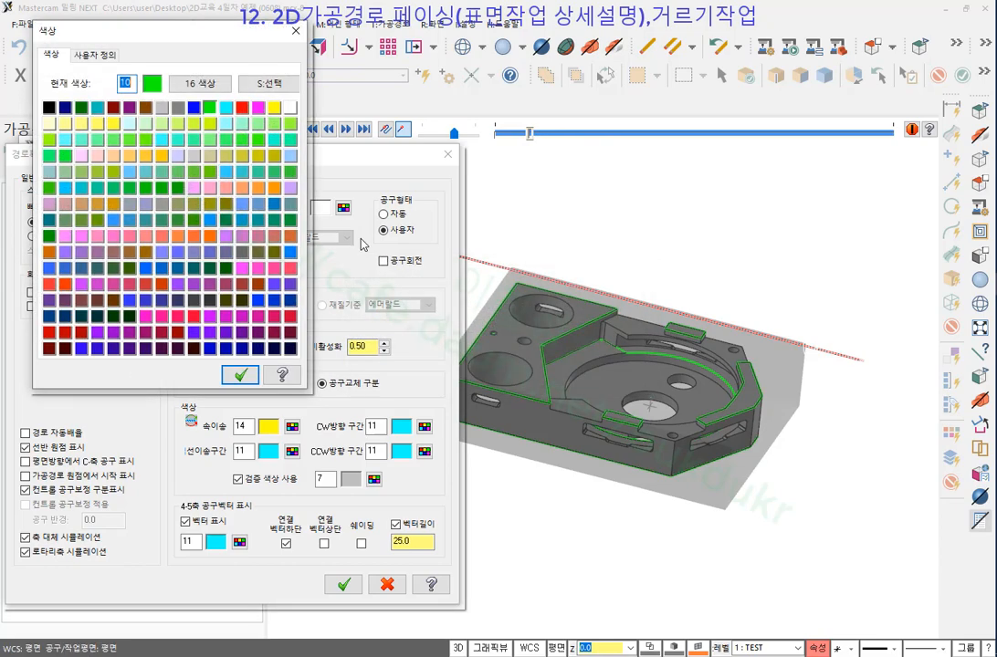
{"action": "left_click", "coordinate": [192, 108]}
{"action": "left_click", "coordinate": [240, 374]}
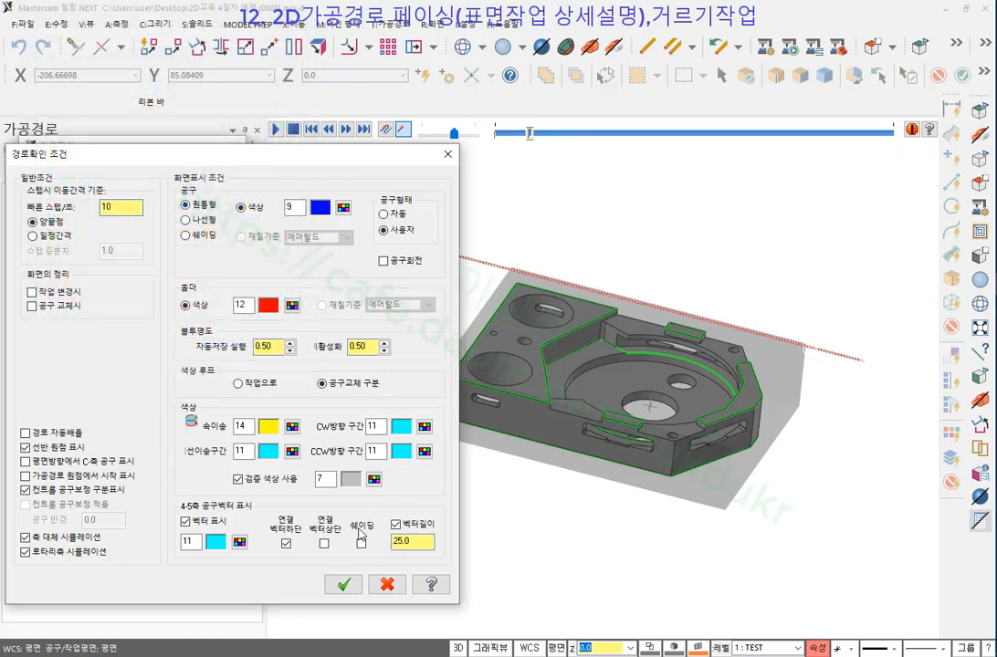
{"action": "left_click", "coordinate": [344, 584]}
Snap to Top view, rewind the backplot and replay it from the start.
{"action": "middle_click_drag", "start_coordinate": [412, 463], "coordinate": [596, 275]}
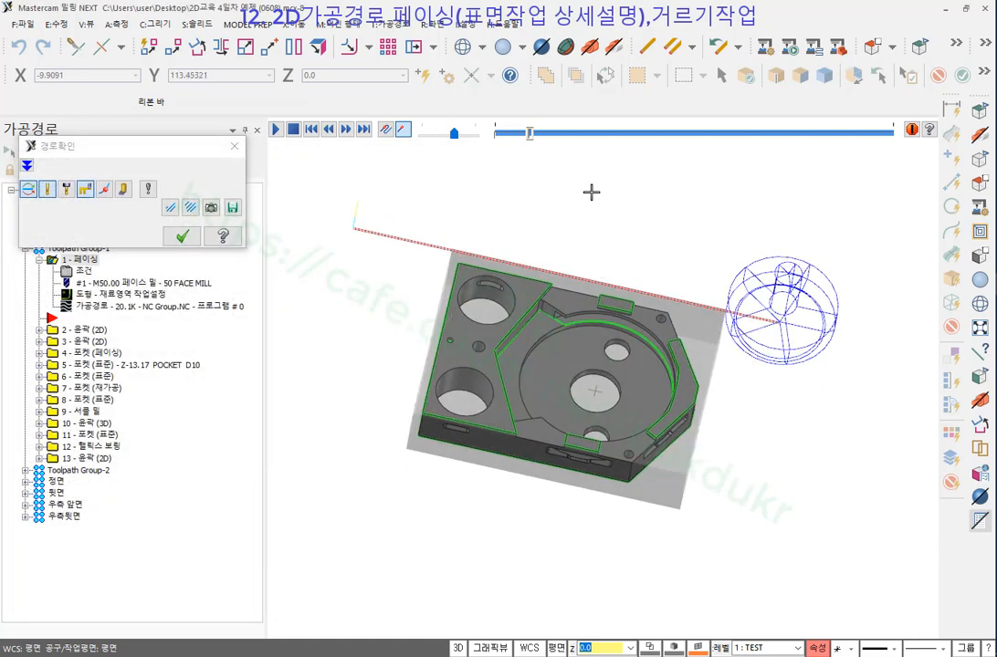
{"action": "key", "text": "alt+1"}
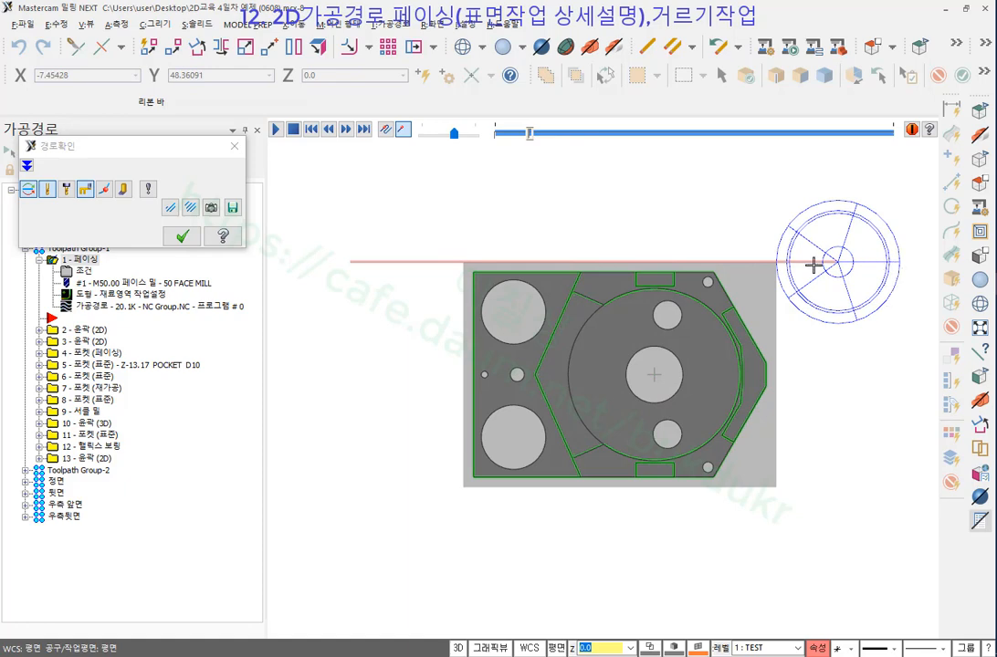
{"action": "scroll", "coordinate": [814, 265], "scroll_direction": "down", "scroll_amount": 1}
{"action": "key", "text": "b"}
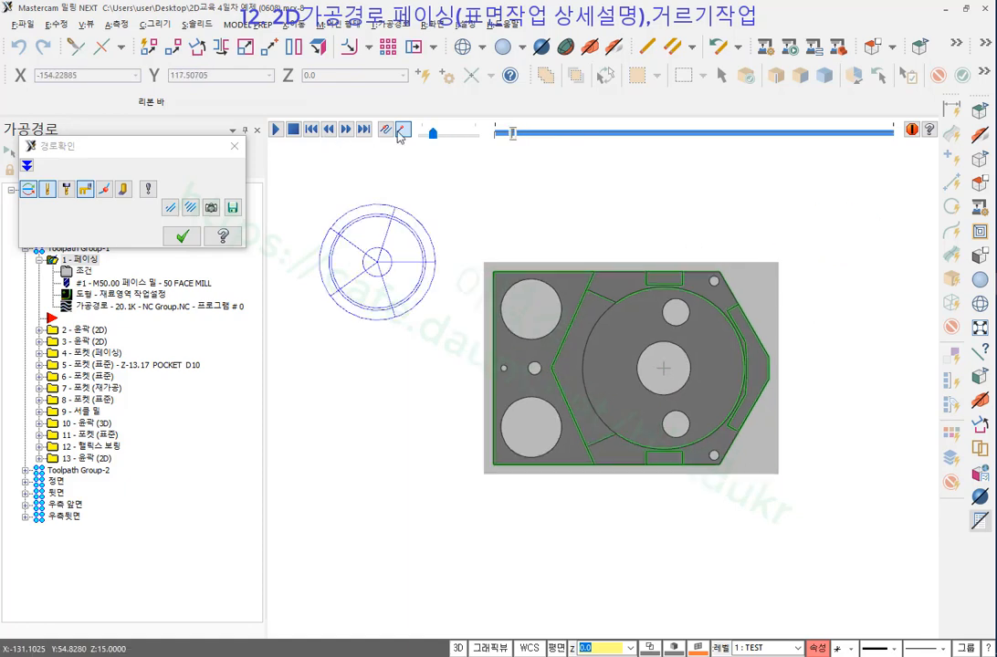
{"action": "left_click", "coordinate": [276, 132]}
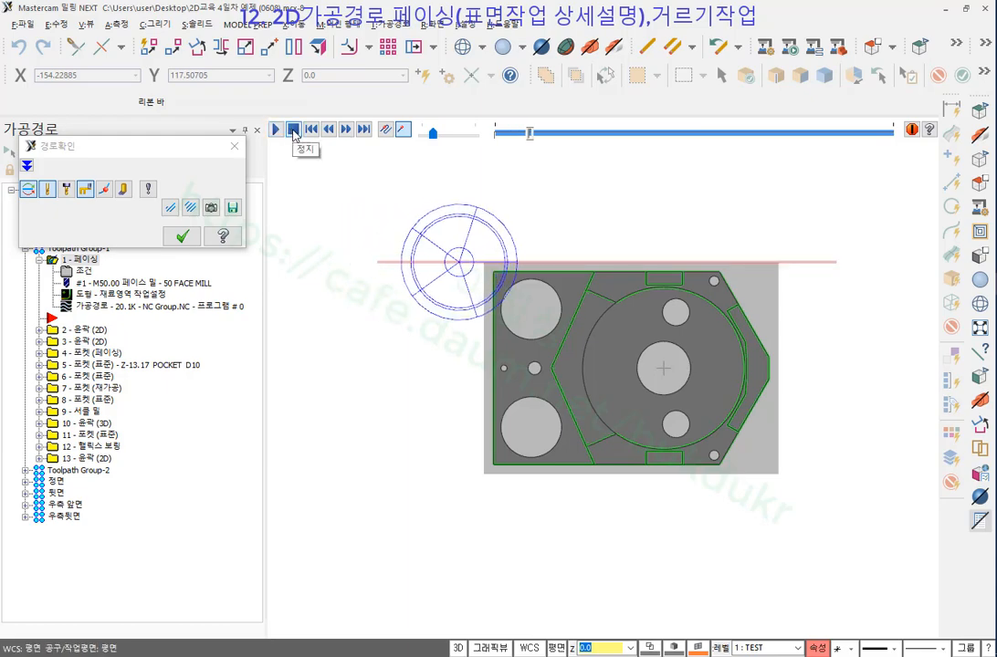
{"action": "scroll", "coordinate": [494, 219], "scroll_direction": "up", "scroll_amount": 4}
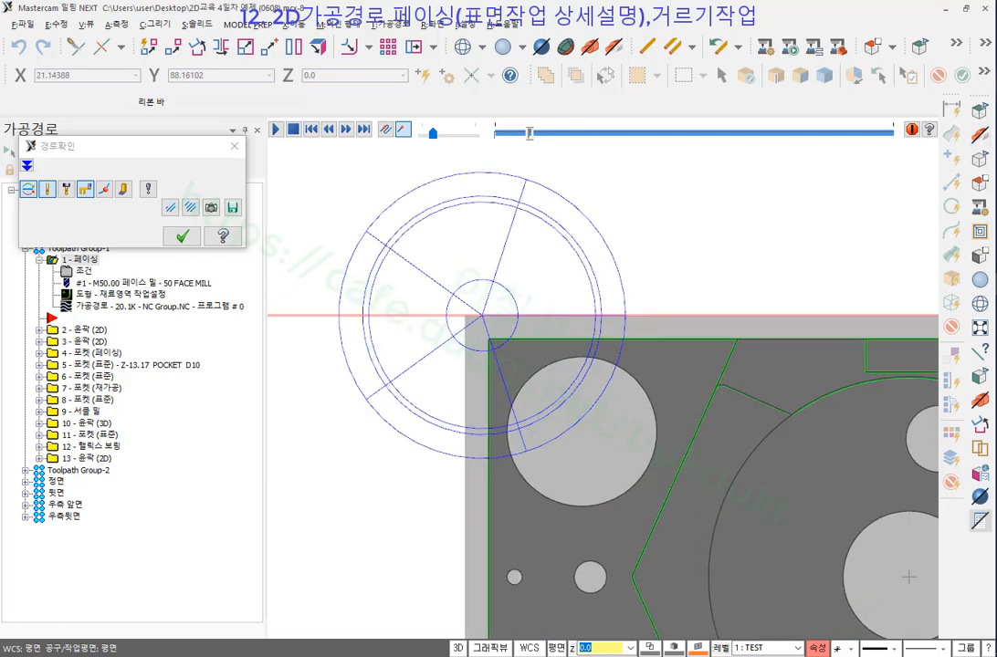
Annotate the tool's 50 overhang past the stock's top-left corner, then clear the ink.
{"action": "mouse_move", "coordinate": [505, 314]}
{"action": "left_mouse_down"}
{"action": "mouse_move", "coordinate": [758, 316]}
{"action": "mouse_move", "coordinate": [511, 313]}
{"action": "mouse_move", "coordinate": [525, 254]}
{"action": "mouse_move", "coordinate": [510, 182]}
{"action": "mouse_move", "coordinate": [484, 174]}
{"action": "mouse_move", "coordinate": [484, 313]}
{"action": "left_mouse_up"}
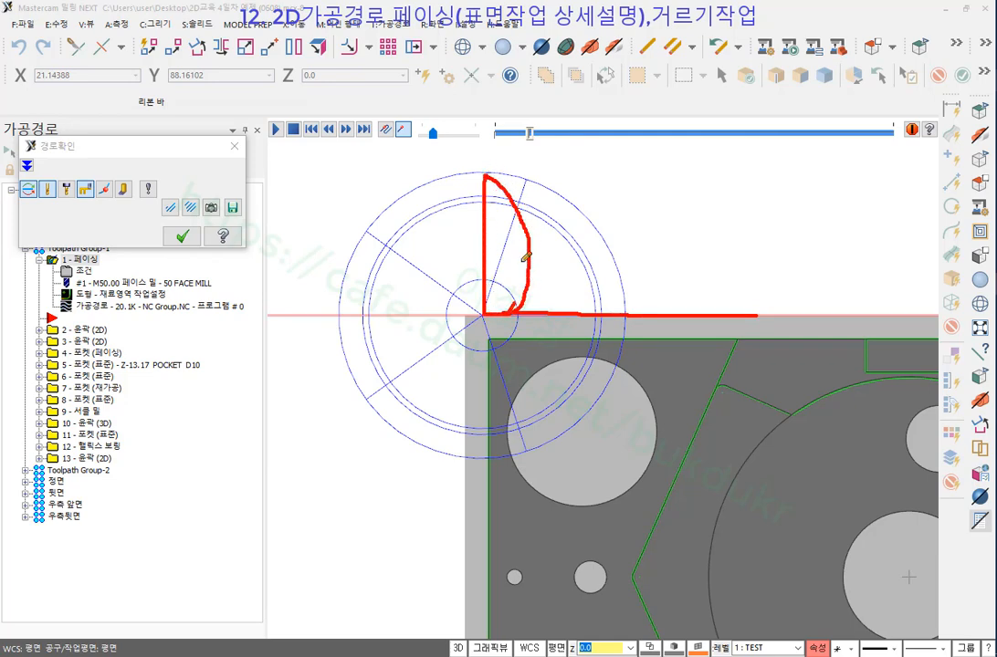
{"action": "mouse_move", "coordinate": [544, 217]}
{"action": "left_mouse_down"}
{"action": "mouse_move", "coordinate": [566, 240]}
{"action": "mouse_move", "coordinate": [554, 256]}
{"action": "mouse_move", "coordinate": [562, 219]}
{"action": "mouse_move", "coordinate": [573, 219]}
{"action": "left_mouse_up"}
{"action": "left_click_drag", "start_coordinate": [589, 224], "coordinate": [585, 221]}
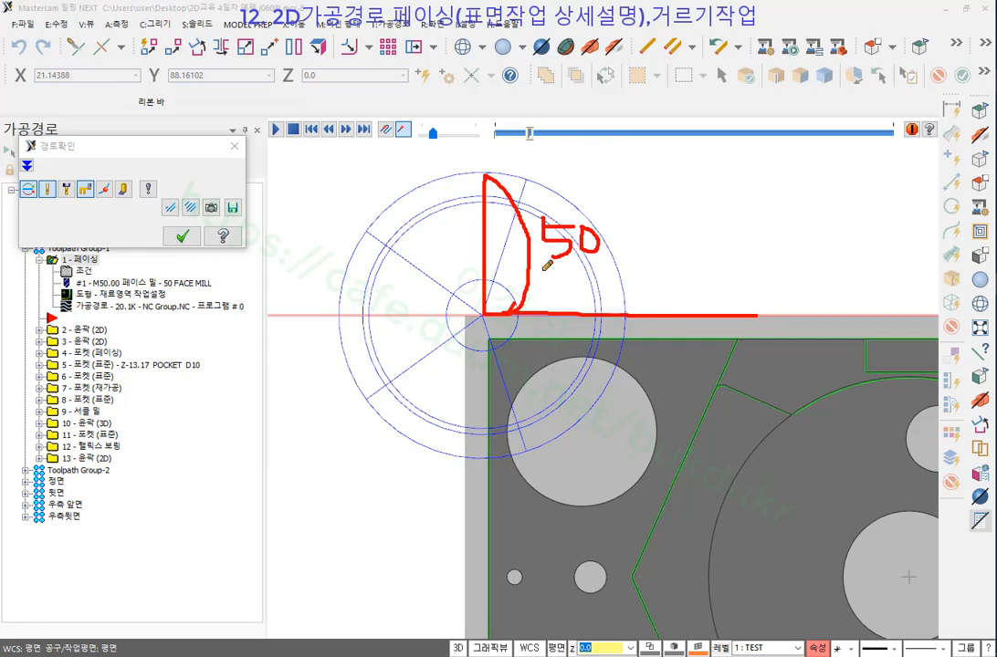
{"action": "mouse_move", "coordinate": [533, 269]}
{"action": "left_mouse_down"}
{"action": "mouse_move", "coordinate": [609, 211]}
{"action": "mouse_move", "coordinate": [511, 217]}
{"action": "mouse_move", "coordinate": [565, 268]}
{"action": "left_mouse_up"}
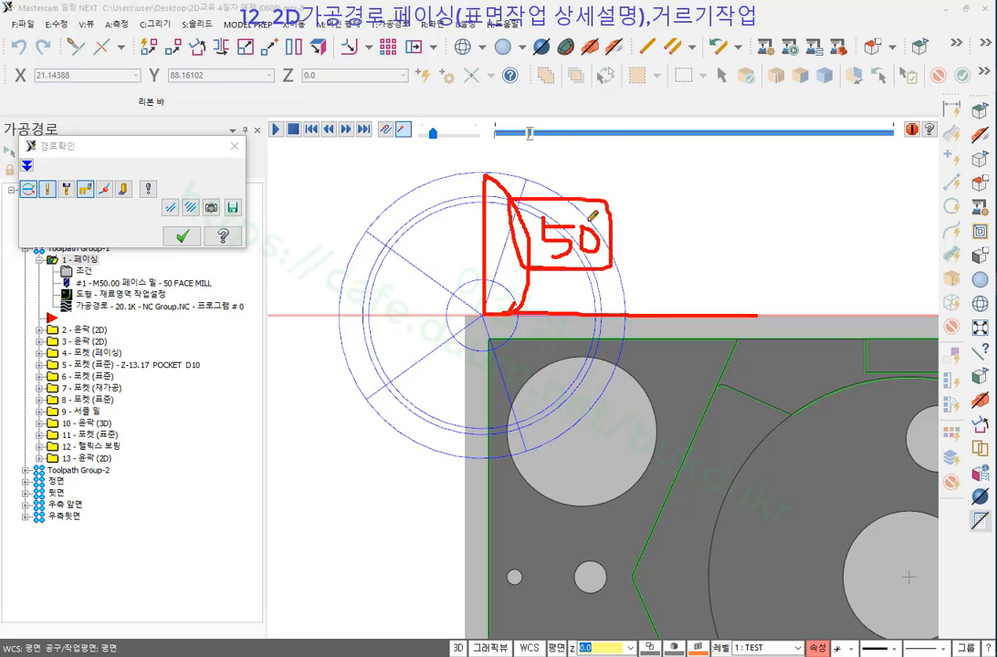
{"action": "right_click", "coordinate": [721, 182]}
{"action": "left_click", "coordinate": [750, 339]}
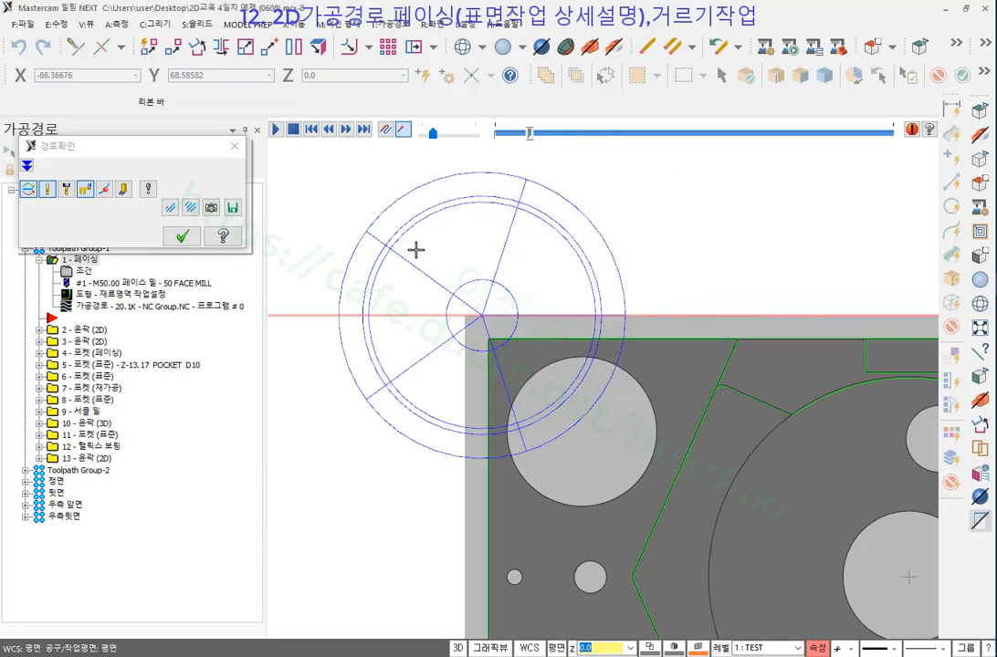
Step the backplot back one move, mark the face mill's edges against the stock, then erase the marks.
{"action": "scroll", "coordinate": [420, 310], "scroll_direction": "down", "scroll_amount": 3}
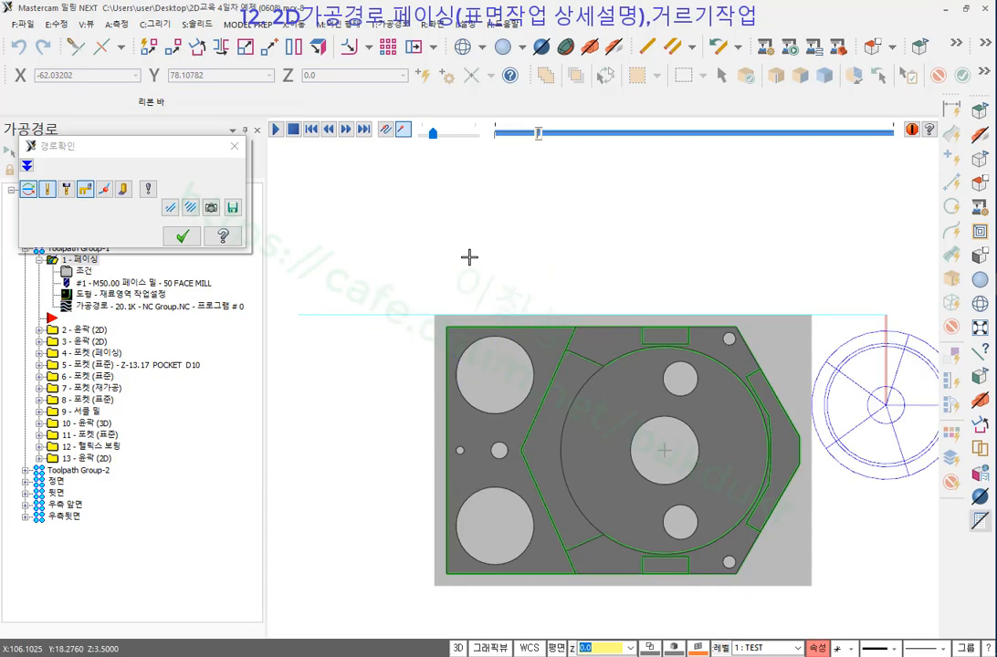
{"action": "scroll", "coordinate": [497, 219], "scroll_direction": "down", "scroll_amount": 1}
{"action": "scroll", "coordinate": [791, 313], "scroll_direction": "up", "scroll_amount": 2}
{"action": "scroll", "coordinate": [806, 351], "scroll_direction": "up", "scroll_amount": 1}
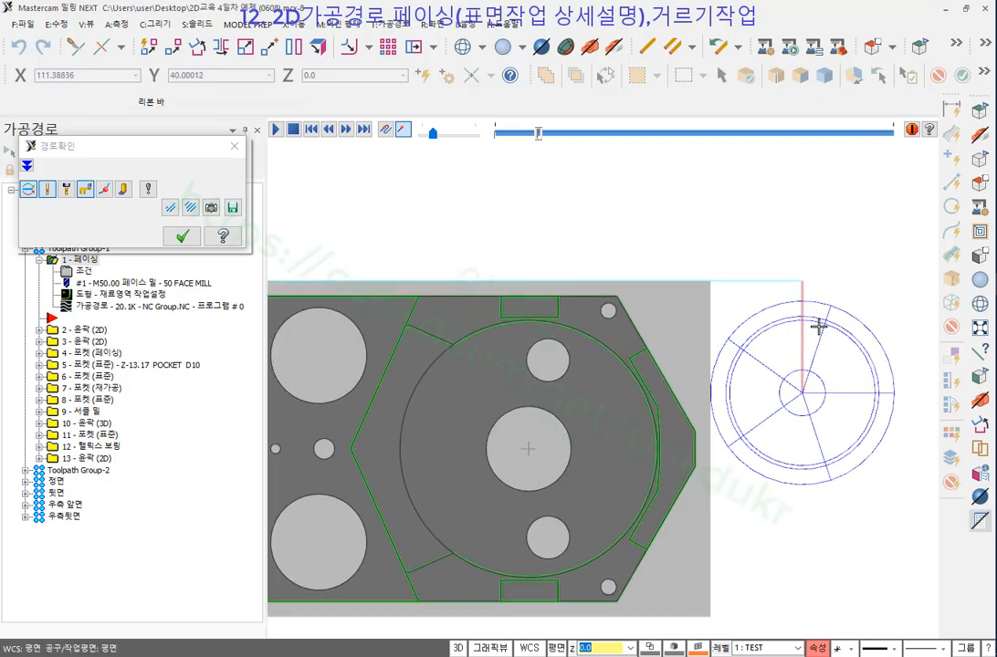
{"action": "key", "text": "b"}
{"action": "scroll", "coordinate": [822, 289], "scroll_direction": "up", "scroll_amount": 2}
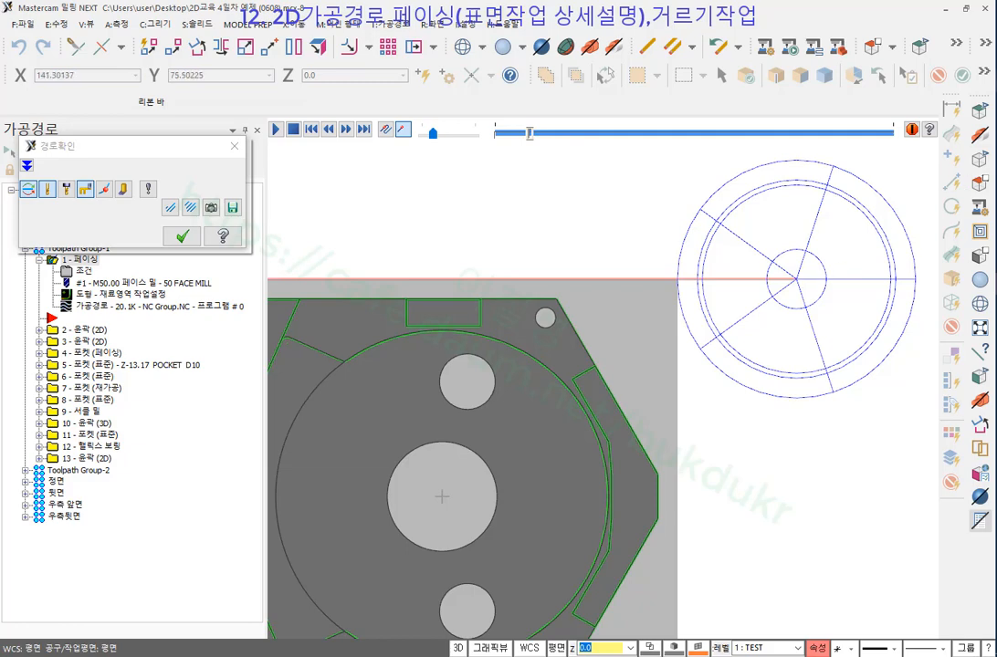
{"action": "left_click_drag", "start_coordinate": [703, 270], "coordinate": [705, 437]}
{"action": "left_click_drag", "start_coordinate": [895, 279], "coordinate": [895, 436]}
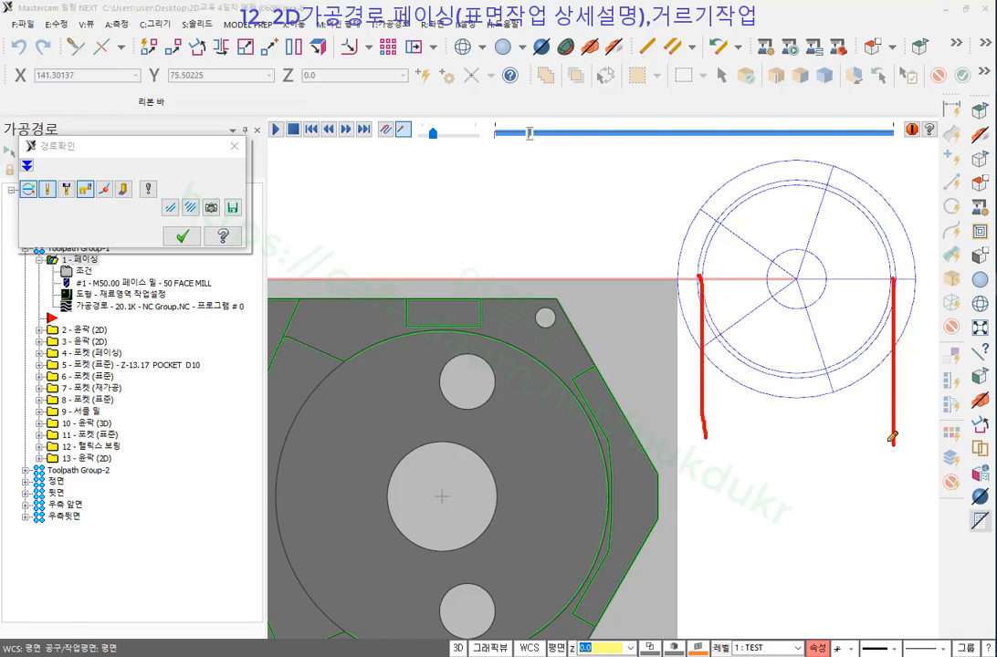
{"action": "mouse_move", "coordinate": [697, 274]}
{"action": "left_mouse_down"}
{"action": "mouse_move", "coordinate": [679, 284]}
{"action": "mouse_move", "coordinate": [703, 288]}
{"action": "left_mouse_up"}
{"action": "left_click_drag", "start_coordinate": [692, 253], "coordinate": [694, 264]}
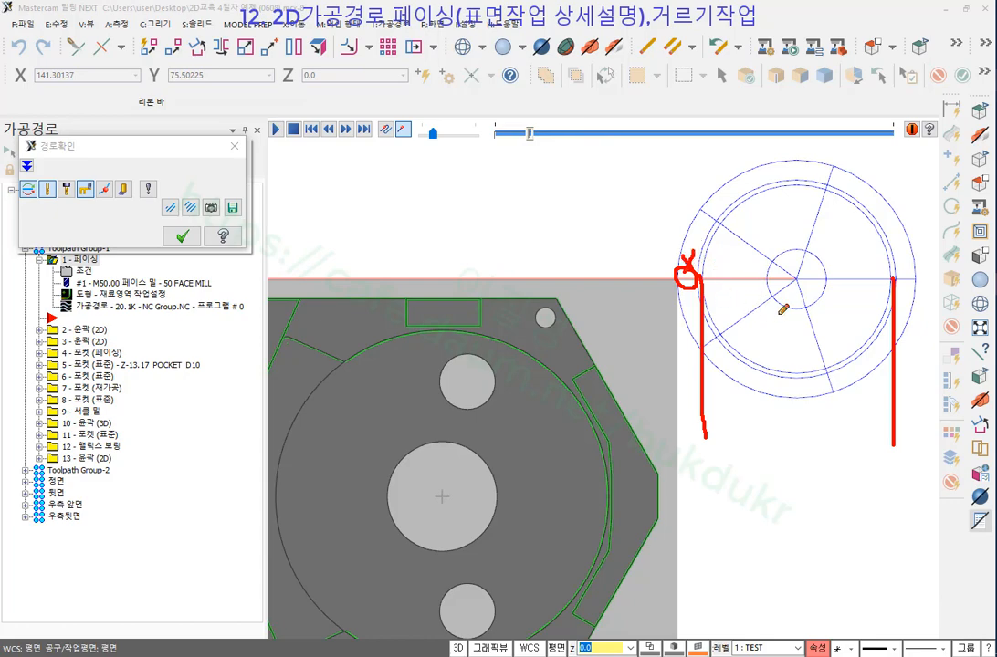
{"action": "right_click", "coordinate": [777, 379]}
{"action": "left_click", "coordinate": [821, 465]}
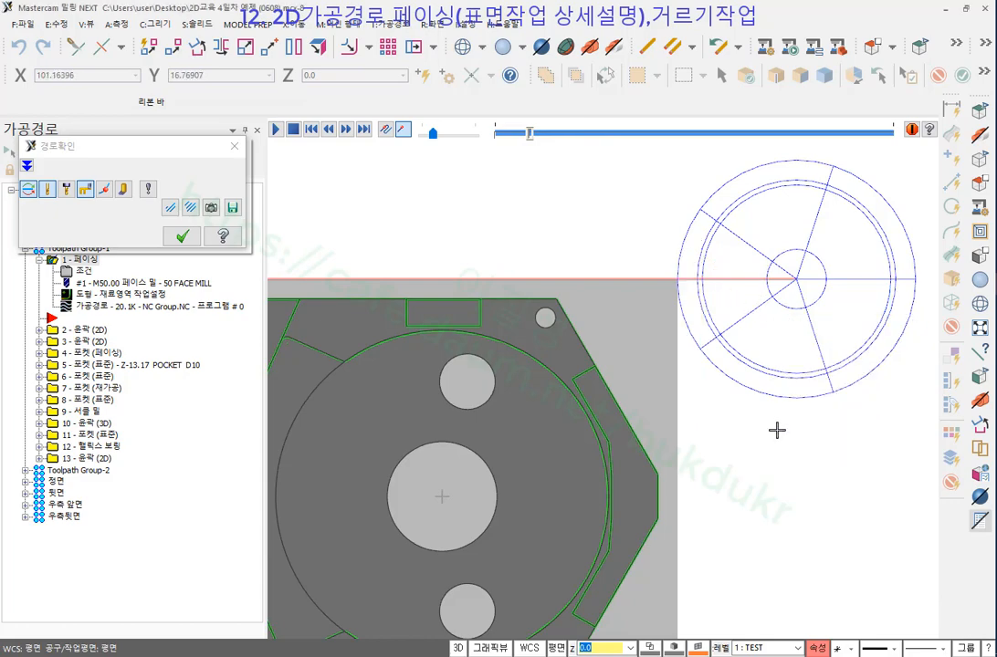
Orbit to a 3D view and set the backplot tool display to 쉐이딩 (shaded).
{"action": "middle_click_drag", "start_coordinate": [777, 430], "coordinate": [784, 306]}
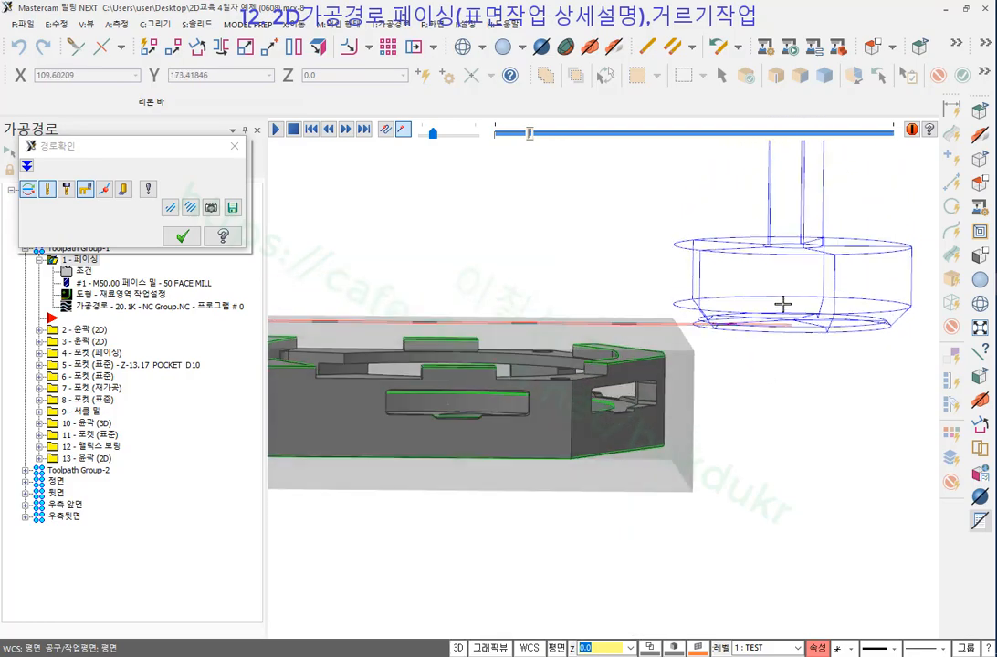
{"action": "scroll", "coordinate": [830, 319], "scroll_direction": "up", "scroll_amount": 2}
{"action": "middle_click_drag", "start_coordinate": [839, 325], "coordinate": [828, 325]}
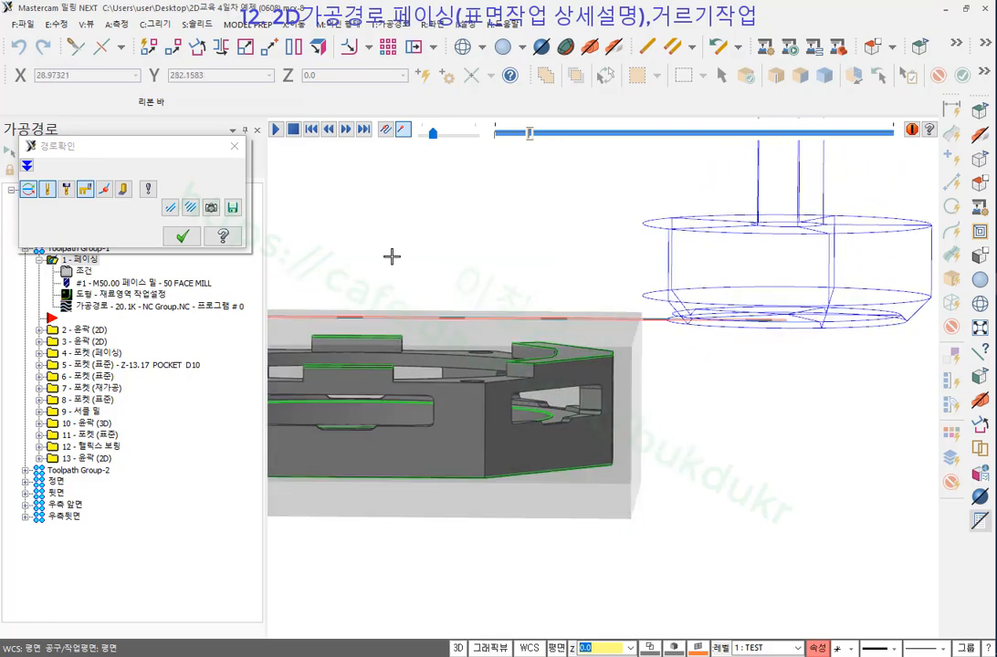
{"action": "left_click", "coordinate": [147, 189]}
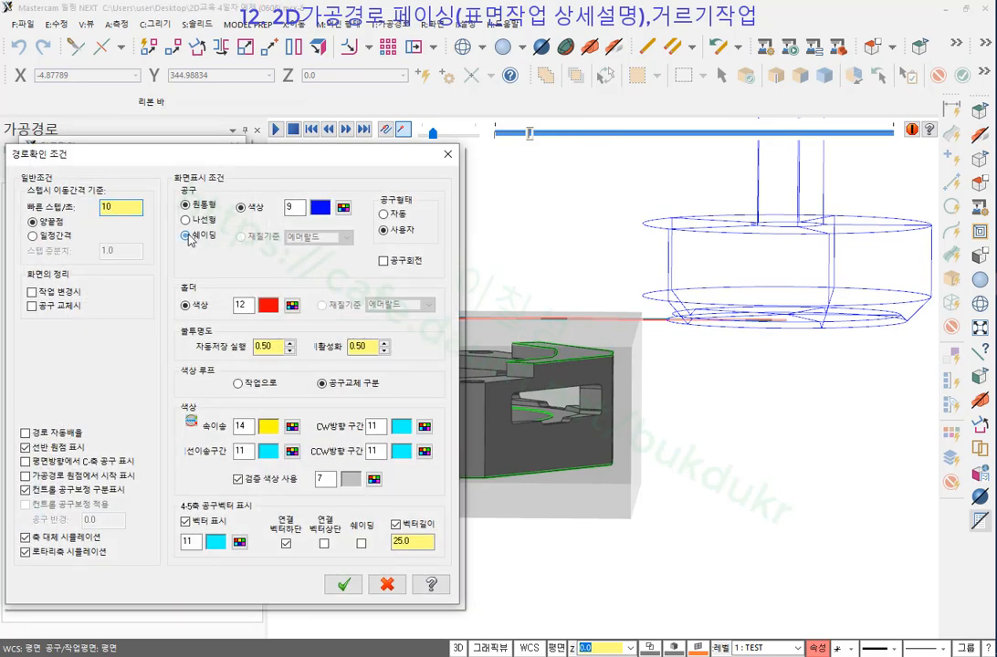
{"action": "left_click", "coordinate": [187, 236]}
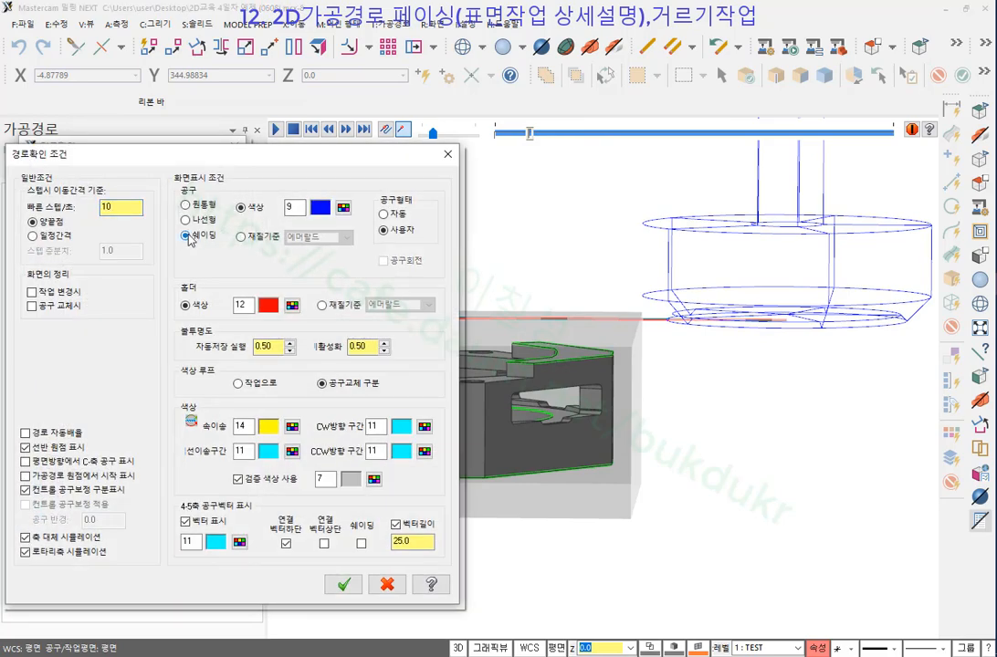
{"action": "left_click", "coordinate": [343, 585]}
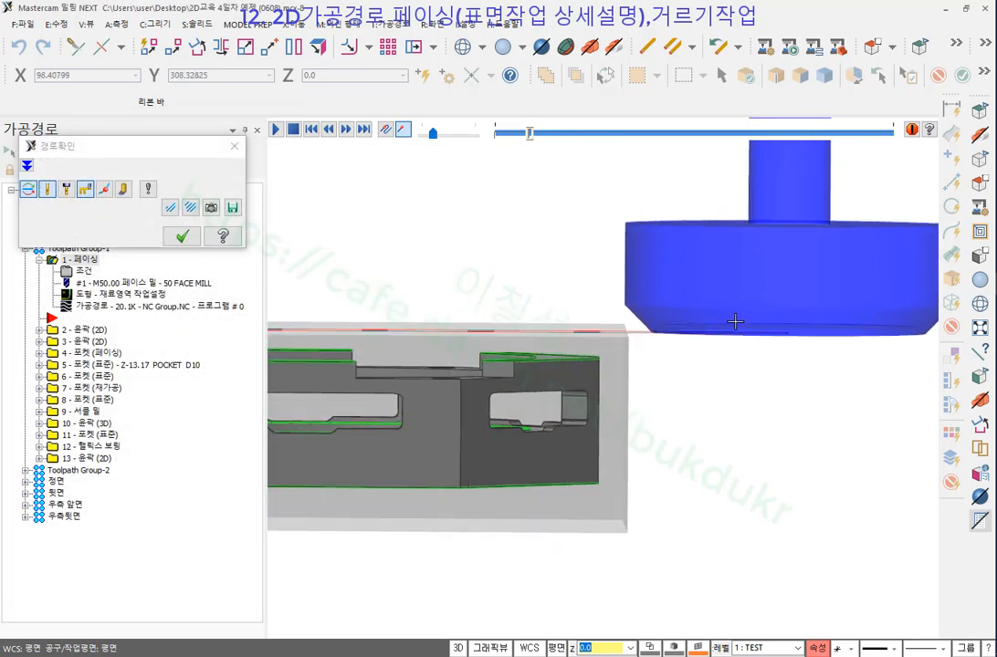
Mark where the shaded tool's edge meets the stock, clear the marks, and return to the top view.
{"action": "middle_click_drag", "start_coordinate": [735, 322], "coordinate": [730, 319]}
{"action": "left_click", "coordinate": [995, 81]}
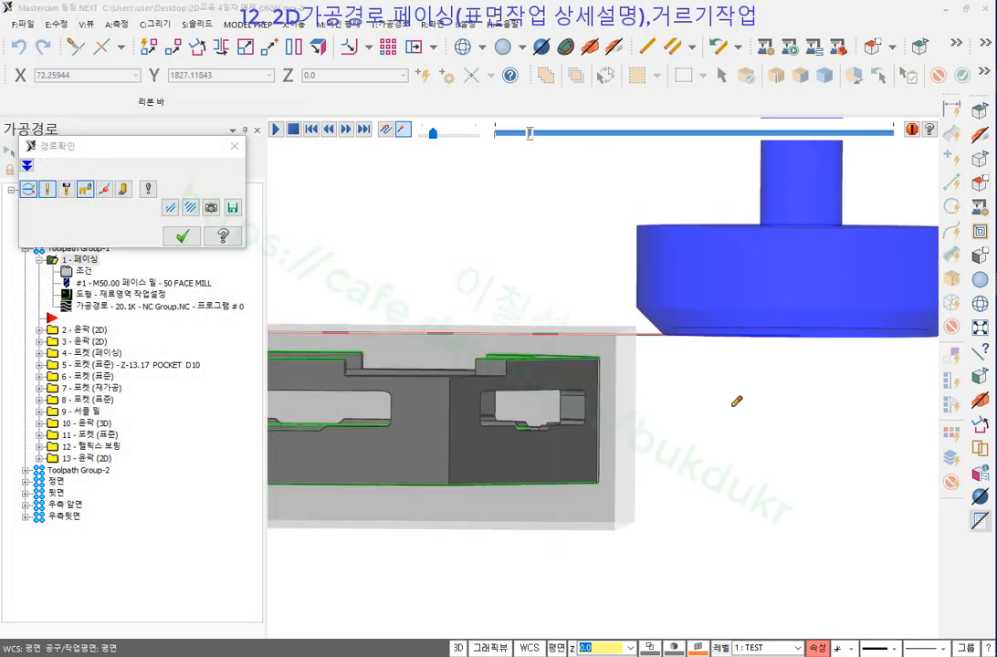
{"action": "left_click_drag", "start_coordinate": [666, 336], "coordinate": [666, 428]}
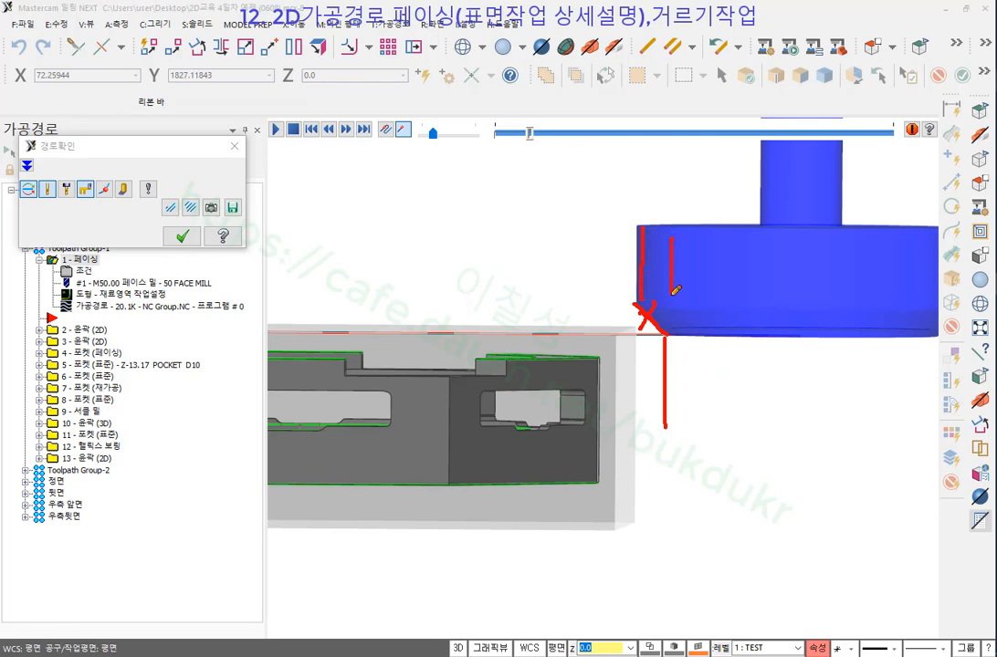
{"action": "left_click_drag", "start_coordinate": [668, 315], "coordinate": [672, 442]}
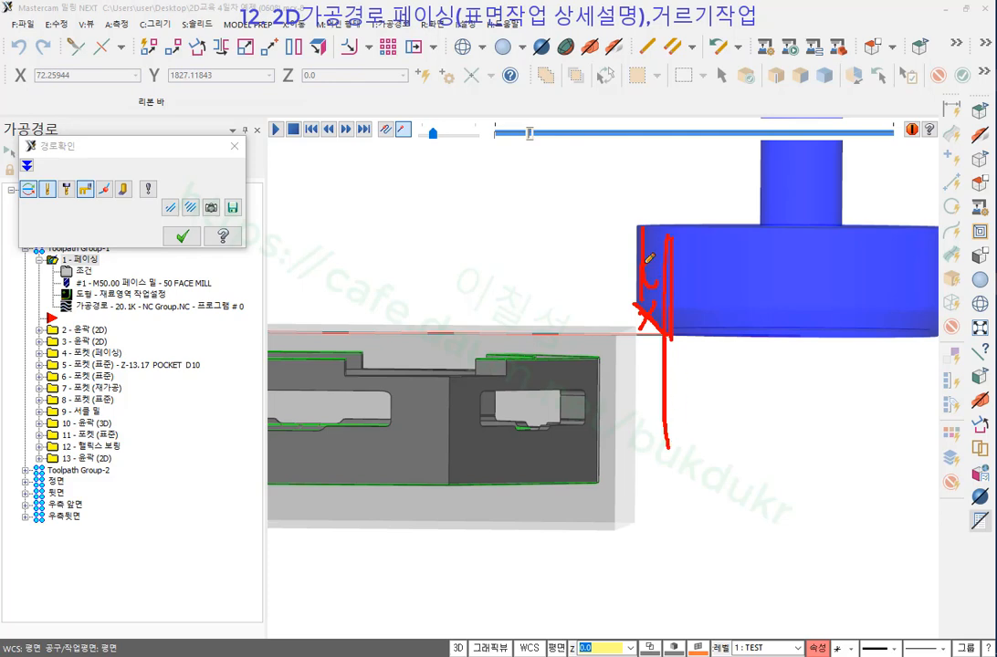
{"action": "left_click_drag", "start_coordinate": [647, 315], "coordinate": [642, 339]}
{"action": "right_click", "coordinate": [688, 184]}
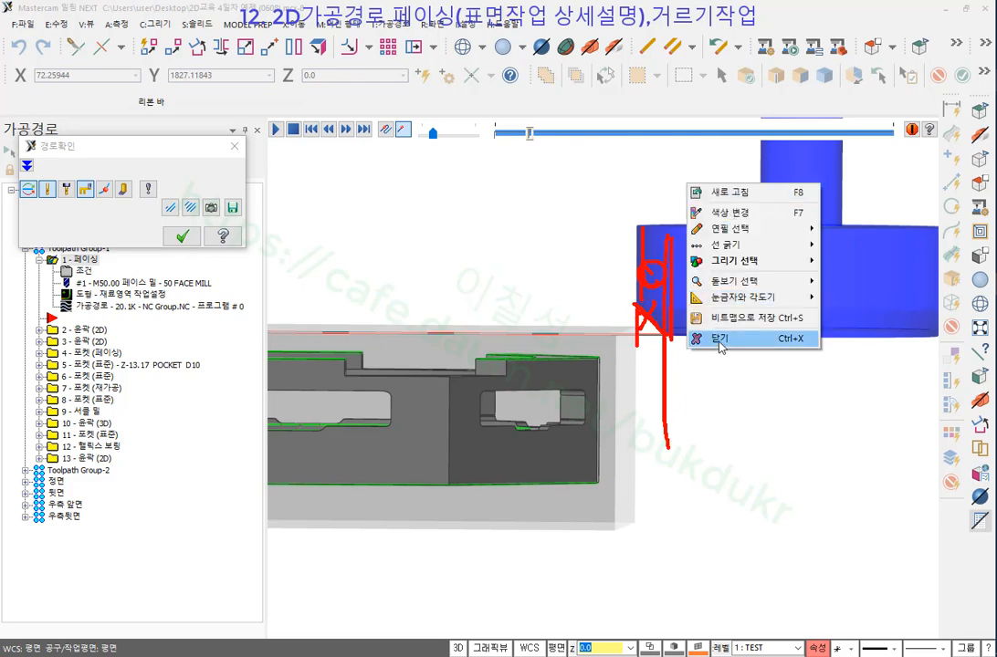
{"action": "left_click", "coordinate": [744, 336]}
{"action": "right_click", "coordinate": [523, 181]}
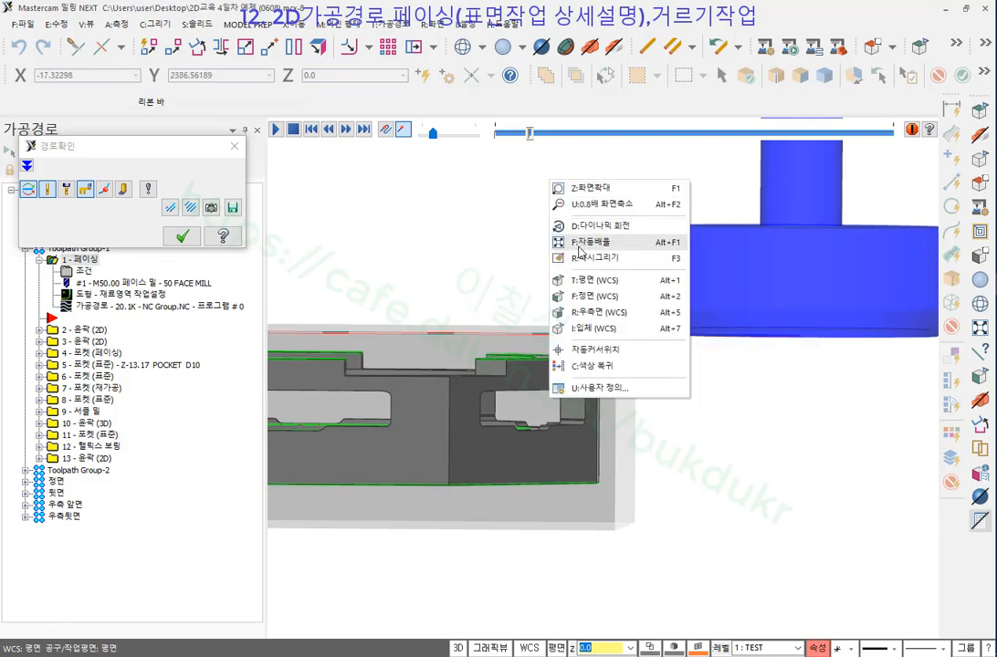
{"action": "left_click", "coordinate": [581, 273]}
{"action": "scroll", "coordinate": [581, 275], "scroll_direction": "down", "scroll_amount": 2}
{"action": "scroll", "coordinate": [734, 290], "scroll_direction": "up", "scroll_amount": 2}
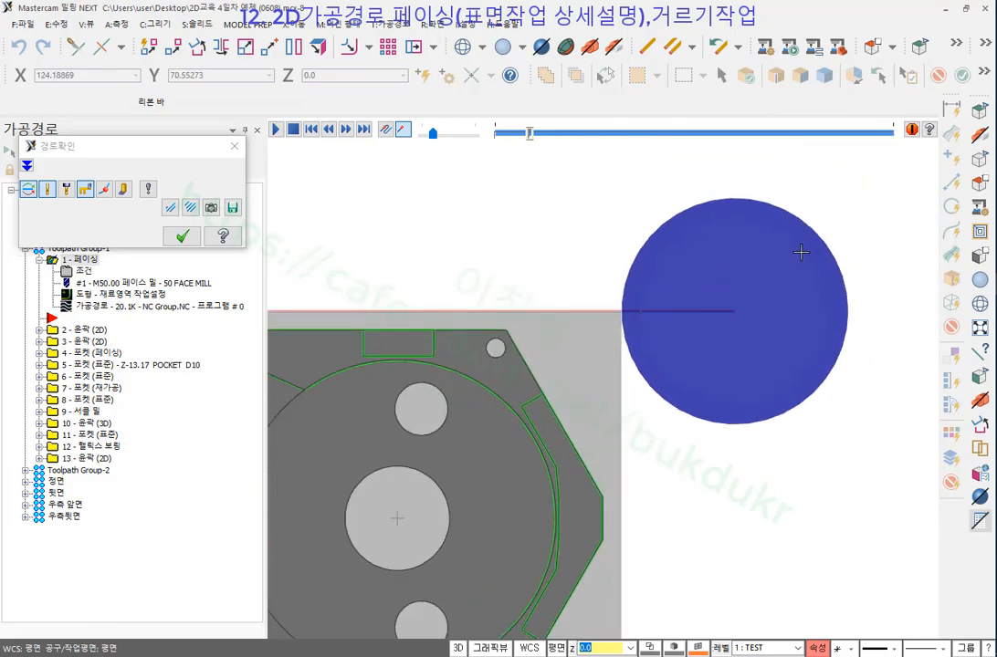
Set the backplot tool display back to 원통형 so the face mill shows as a wireframe cylinder.
{"action": "left_click", "coordinate": [147, 190]}
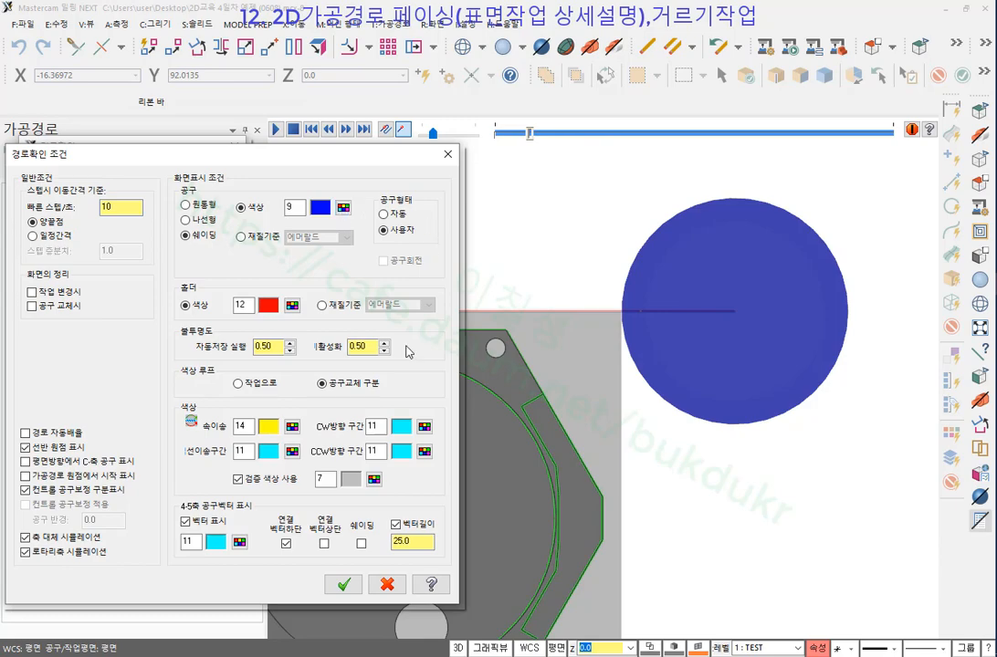
{"action": "left_click", "coordinate": [343, 584]}
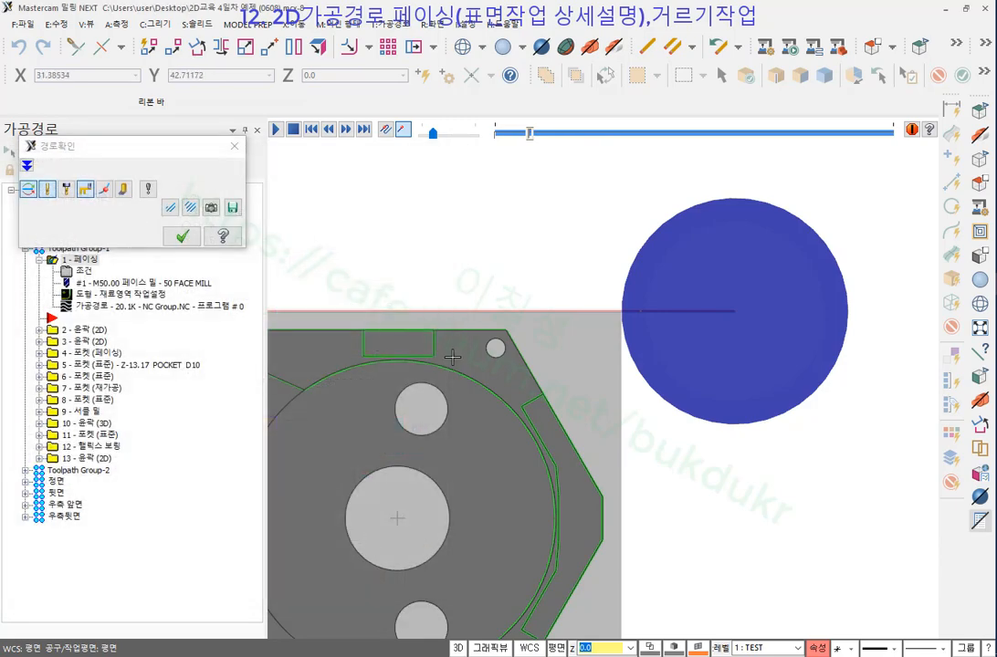
{"action": "left_click", "coordinate": [148, 190]}
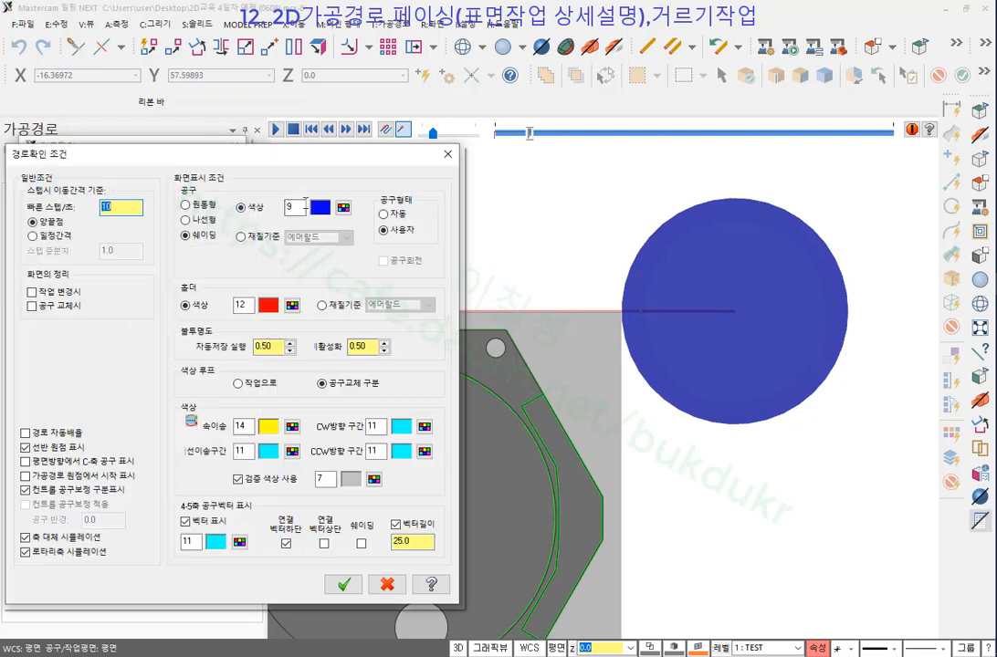
{"action": "left_click", "coordinate": [187, 205]}
{"action": "left_click", "coordinate": [343, 584]}
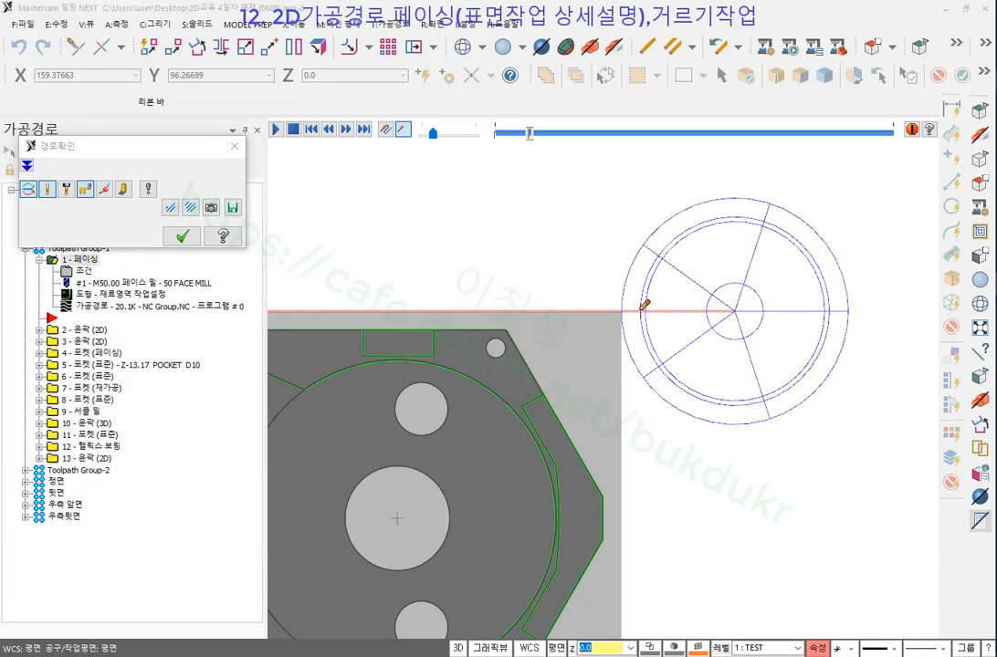
{"action": "left_click_drag", "start_coordinate": [645, 312], "coordinate": [641, 441]}
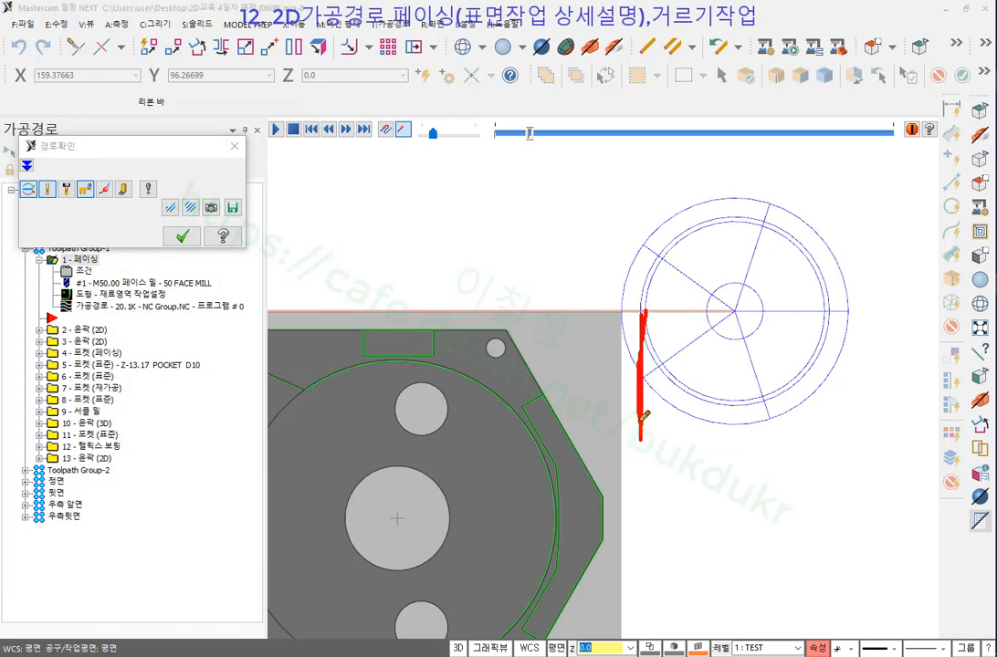
{"action": "left_click_drag", "start_coordinate": [623, 316], "coordinate": [622, 444]}
{"action": "mouse_move", "coordinate": [625, 370]}
{"action": "left_mouse_down"}
{"action": "mouse_move", "coordinate": [641, 366]}
{"action": "mouse_move", "coordinate": [621, 375]}
{"action": "left_mouse_up"}
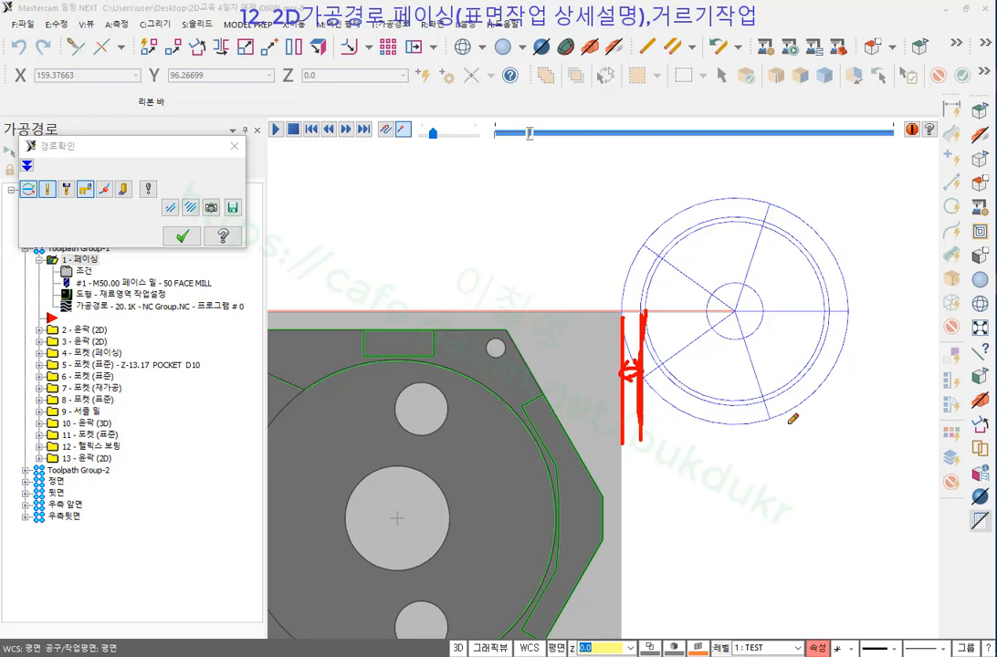
{"action": "left_click_drag", "start_coordinate": [828, 311], "coordinate": [831, 441]}
{"action": "mouse_move", "coordinate": [742, 401]}
{"action": "left_mouse_down"}
{"action": "mouse_move", "coordinate": [740, 443]}
{"action": "mouse_move", "coordinate": [765, 411]}
{"action": "mouse_move", "coordinate": [791, 411]}
{"action": "left_mouse_up"}
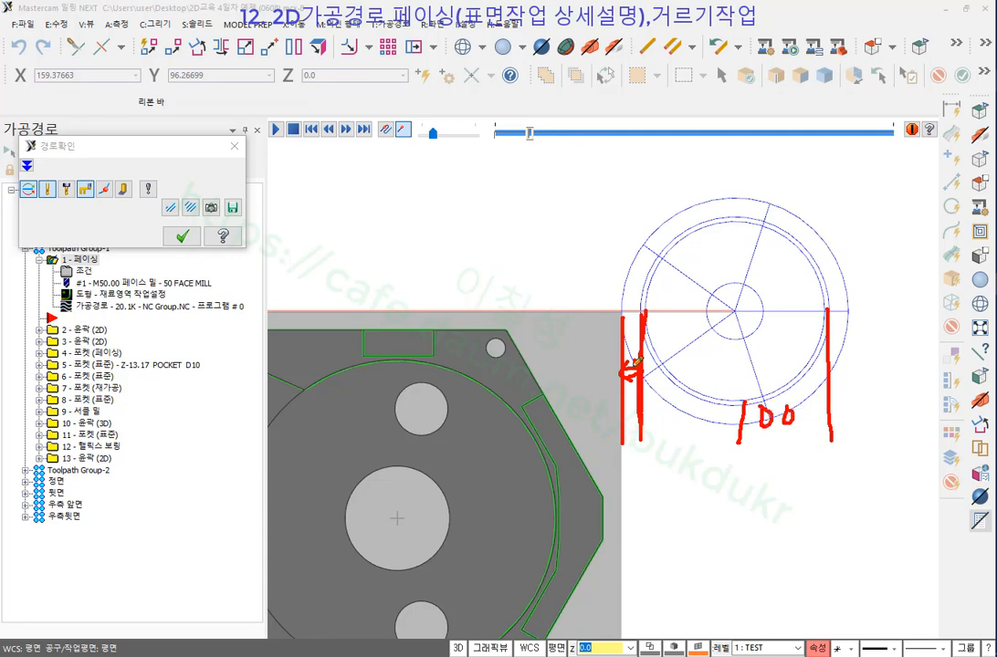
{"action": "left_click_drag", "start_coordinate": [624, 322], "coordinate": [643, 316]}
{"action": "mouse_move", "coordinate": [626, 263]}
{"action": "left_mouse_down"}
{"action": "mouse_move", "coordinate": [626, 281]}
{"action": "mouse_move", "coordinate": [636, 267]}
{"action": "left_mouse_up"}
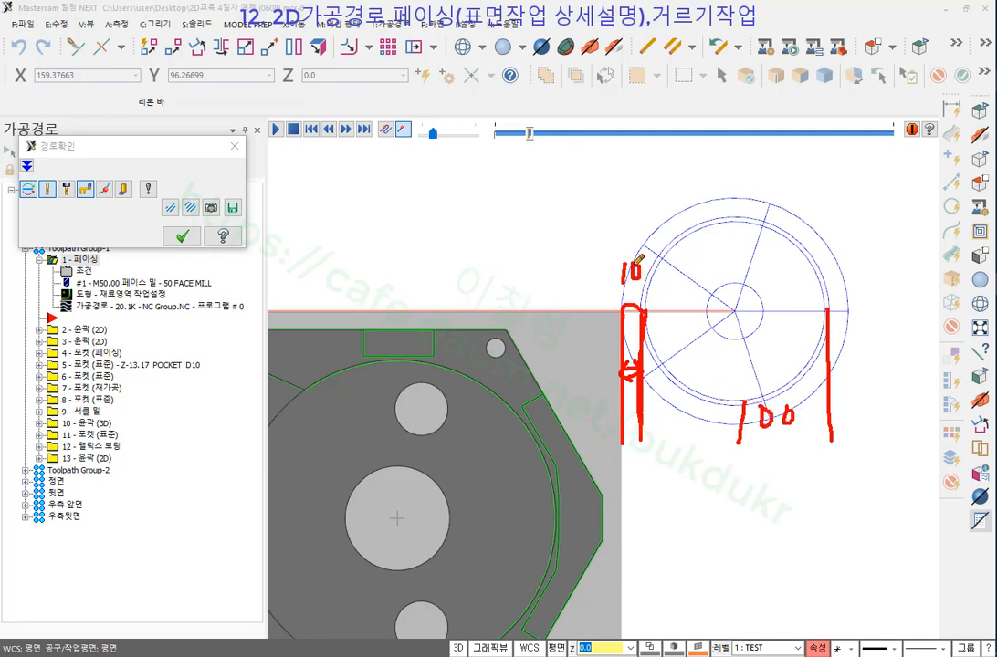
{"action": "left_click_drag", "start_coordinate": [679, 153], "coordinate": [660, 205]}
{"action": "left_click_drag", "start_coordinate": [701, 154], "coordinate": [687, 201]}
{"action": "mouse_move", "coordinate": [711, 163]}
{"action": "left_mouse_down"}
{"action": "mouse_move", "coordinate": [713, 194]}
{"action": "mouse_move", "coordinate": [711, 163]}
{"action": "left_mouse_up"}
{"action": "mouse_move", "coordinate": [569, 229]}
{"action": "left_mouse_down"}
{"action": "mouse_move", "coordinate": [803, 227]}
{"action": "mouse_move", "coordinate": [789, 242]}
{"action": "left_mouse_up"}
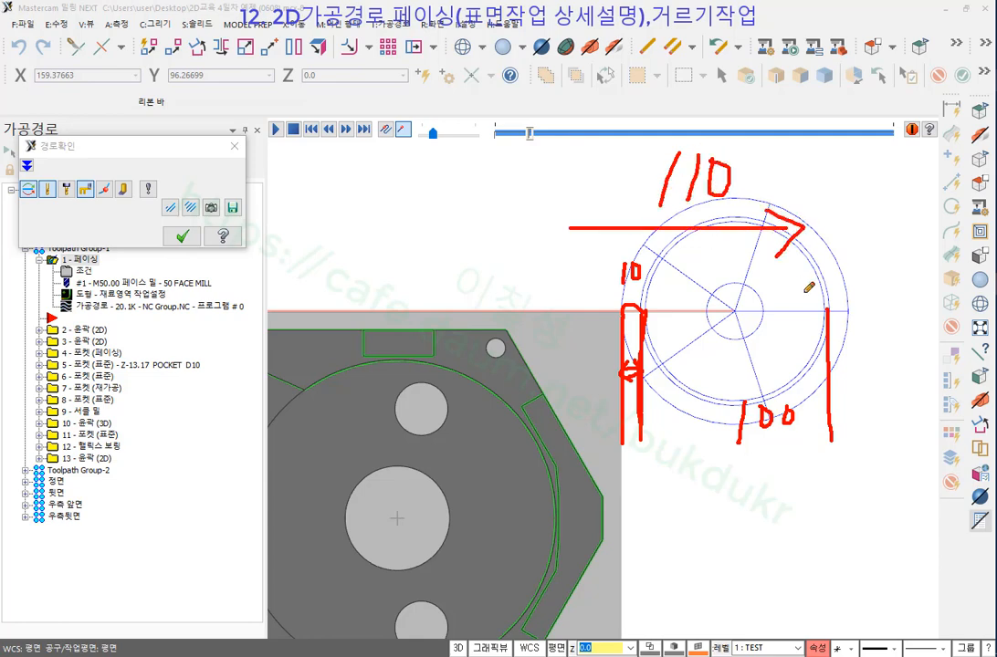
{"action": "left_click_drag", "start_coordinate": [847, 265], "coordinate": [849, 427]}
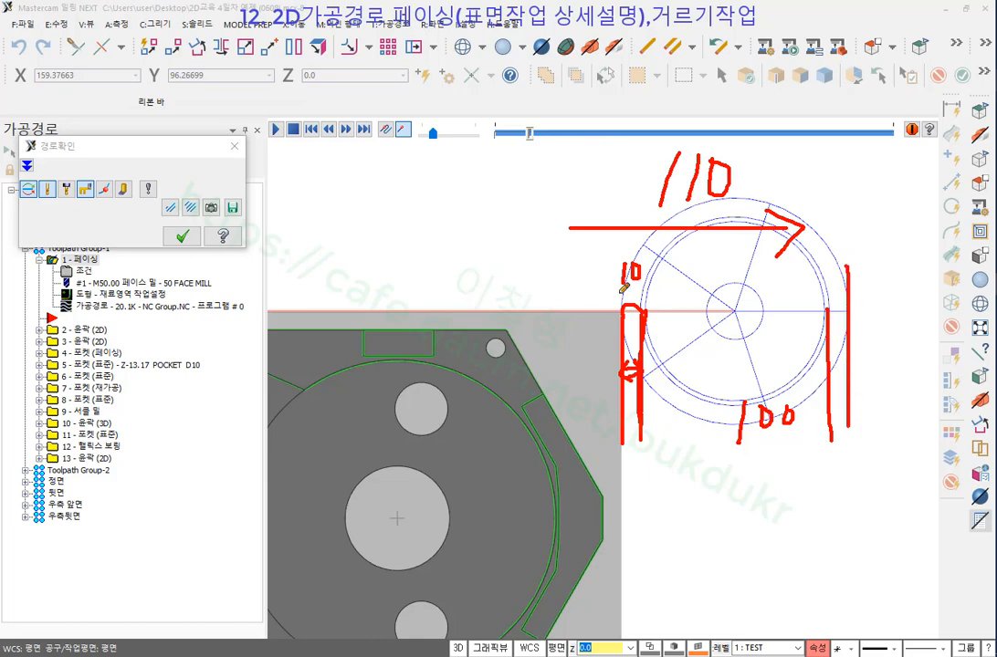
{"action": "right_click", "coordinate": [882, 202]}
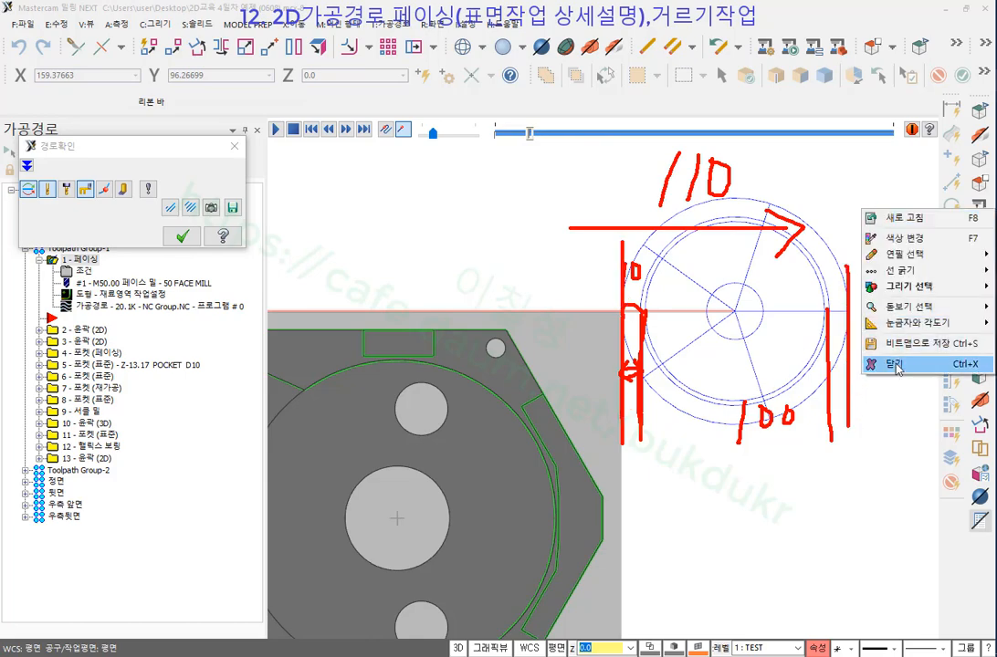
{"action": "left_click", "coordinate": [880, 367]}
{"action": "scroll", "coordinate": [846, 251], "scroll_direction": "down", "scroll_amount": 2}
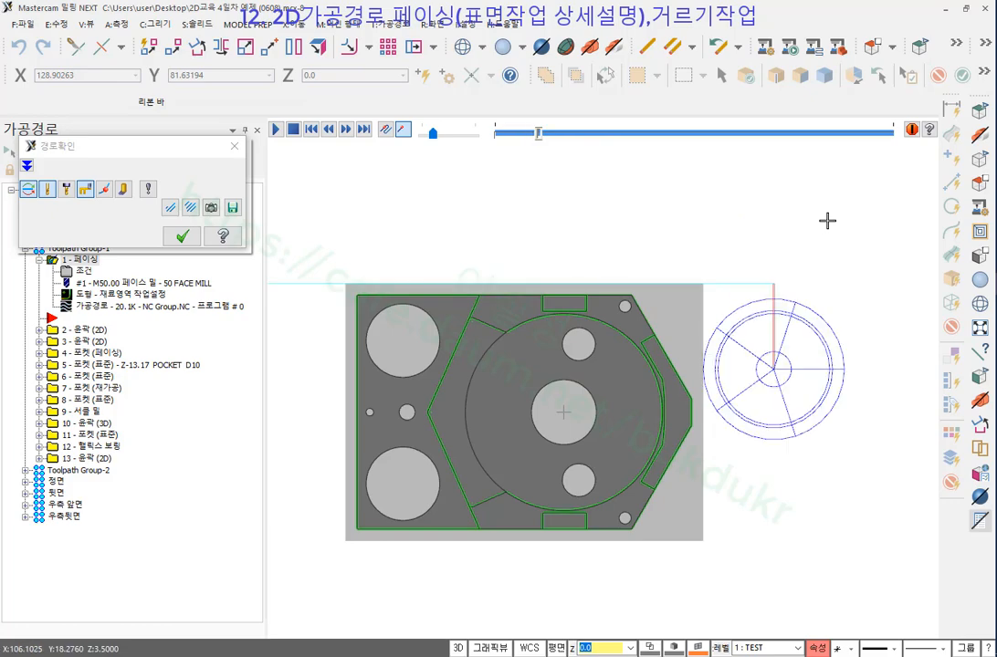
Step the facing backplot forward move by move along the bottom cut.
{"action": "key", "text": "s"}
{"action": "scroll", "coordinate": [841, 226], "scroll_direction": "down", "scroll_amount": 1}
{"action": "scroll", "coordinate": [363, 372], "scroll_direction": "up", "scroll_amount": 2}
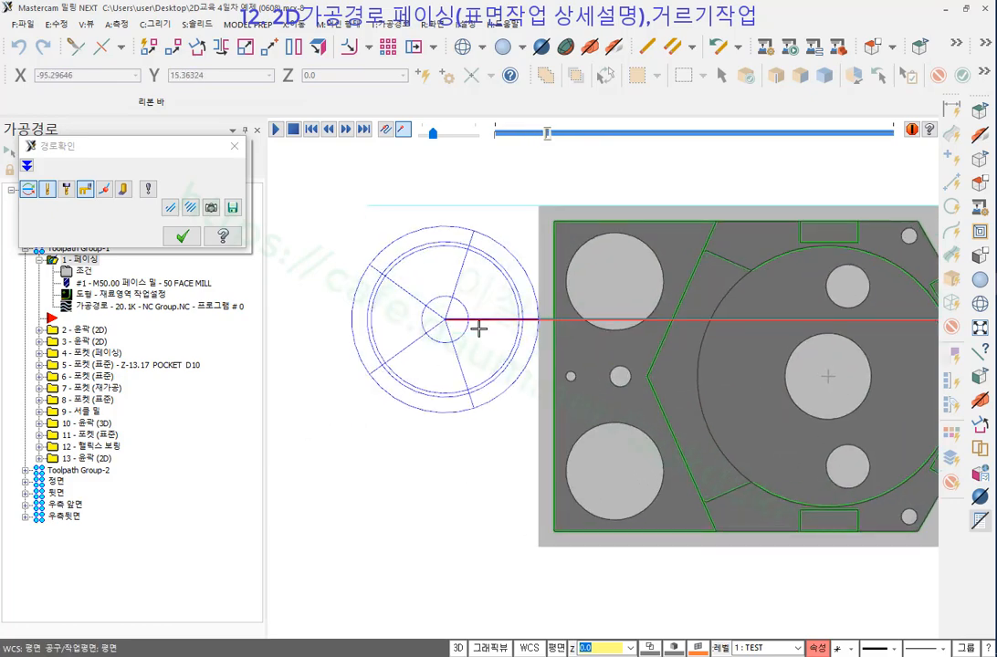
{"action": "key", "text": "s"}
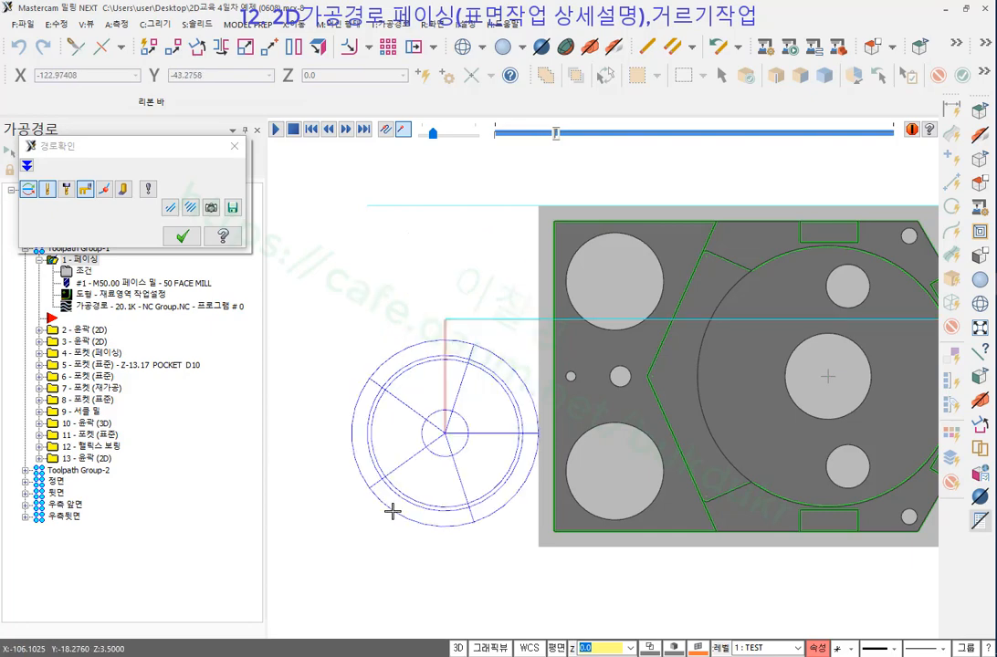
{"action": "scroll", "coordinate": [363, 302], "scroll_direction": "down", "scroll_amount": 2}
{"action": "key", "text": "s"}
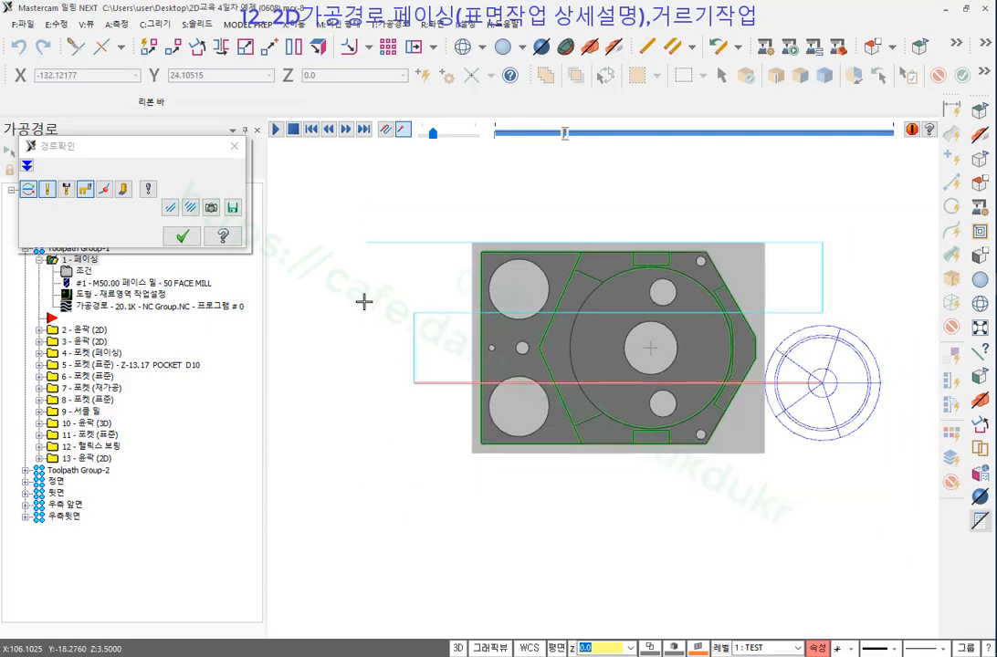
{"action": "key", "text": "s"}
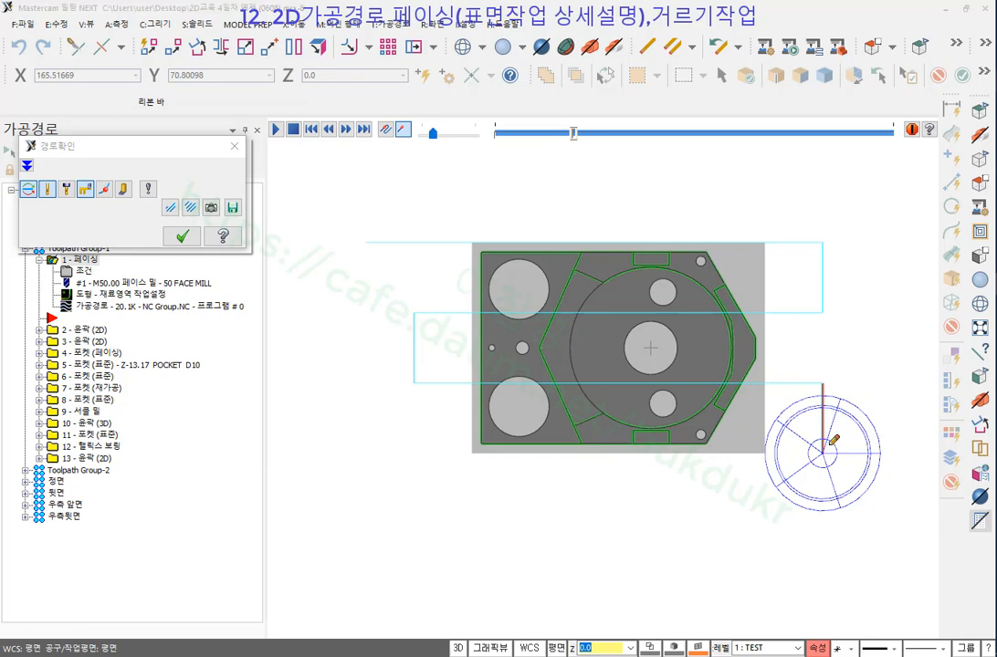
{"action": "key", "text": "s"}
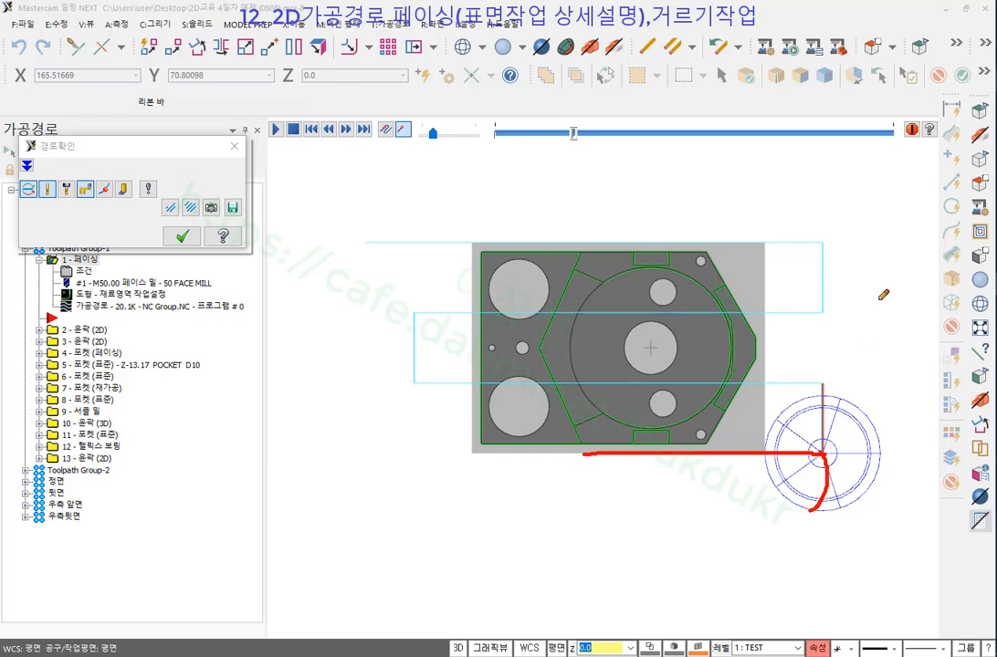
Clear old ink and mark the tool centre, the stock edge and the face mill's outer edge.
{"action": "right_click", "coordinate": [862, 257]}
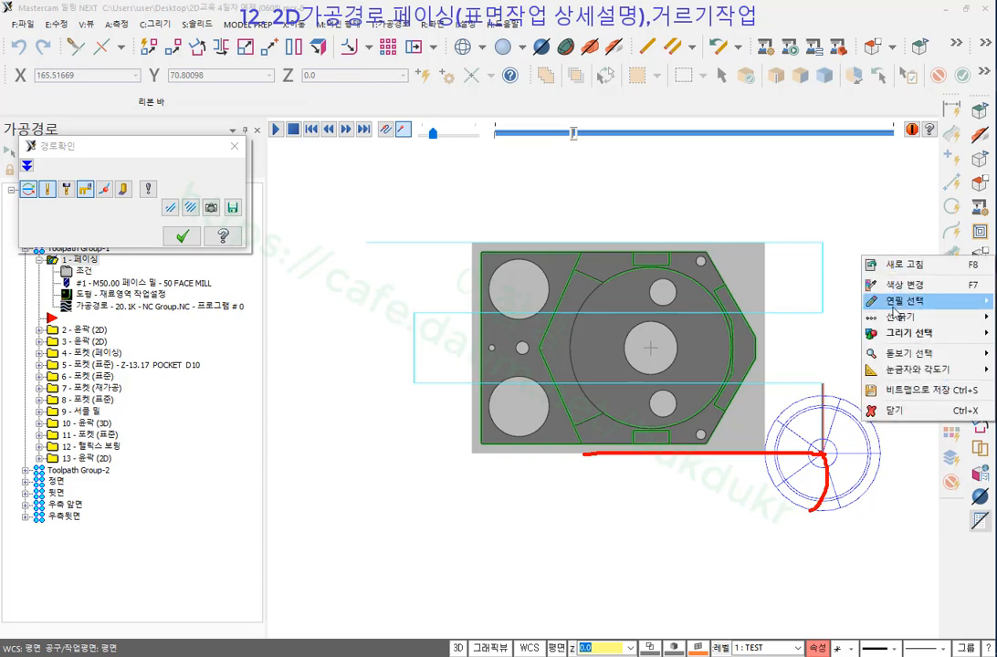
{"action": "left_click", "coordinate": [894, 415]}
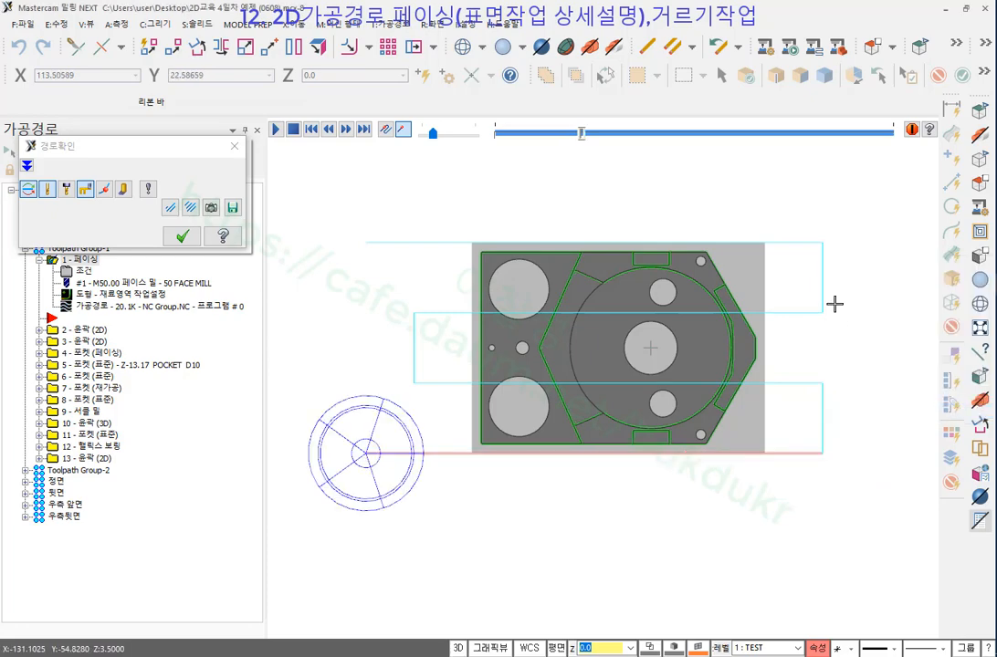
{"action": "scroll", "coordinate": [416, 434], "scroll_direction": "up", "scroll_amount": 4}
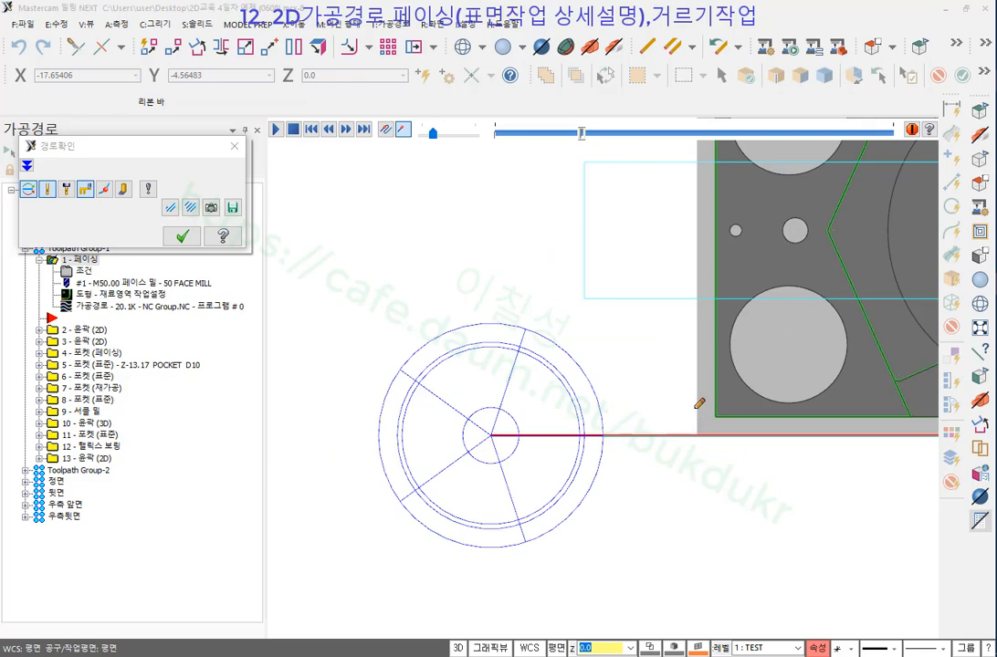
{"action": "left_click_drag", "start_coordinate": [695, 407], "coordinate": [695, 524]}
{"action": "left_click_drag", "start_coordinate": [585, 426], "coordinate": [581, 556]}
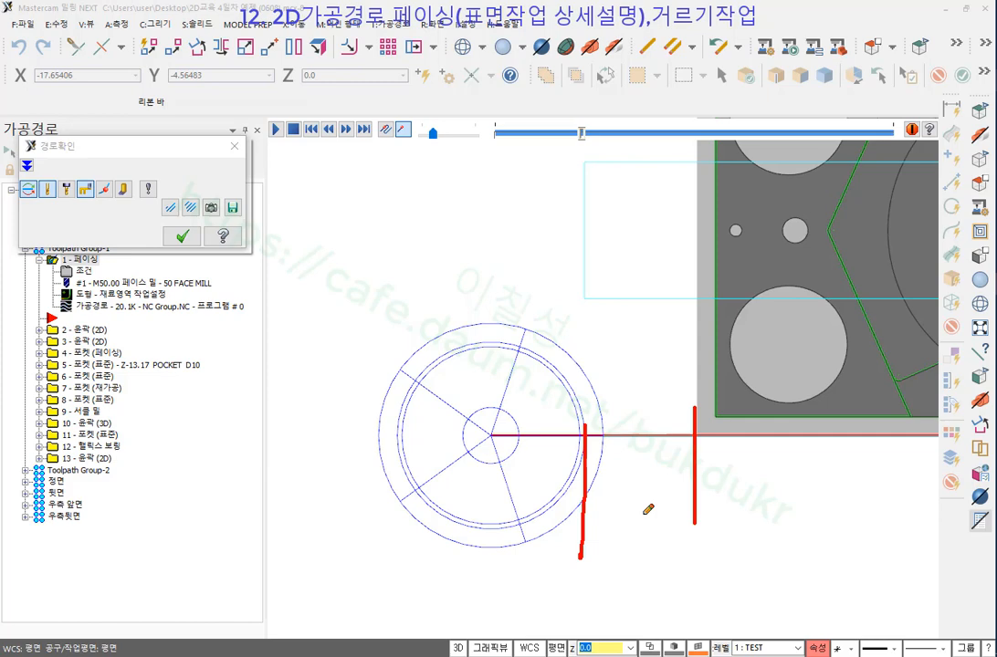
{"action": "left_click_drag", "start_coordinate": [604, 437], "coordinate": [600, 558]}
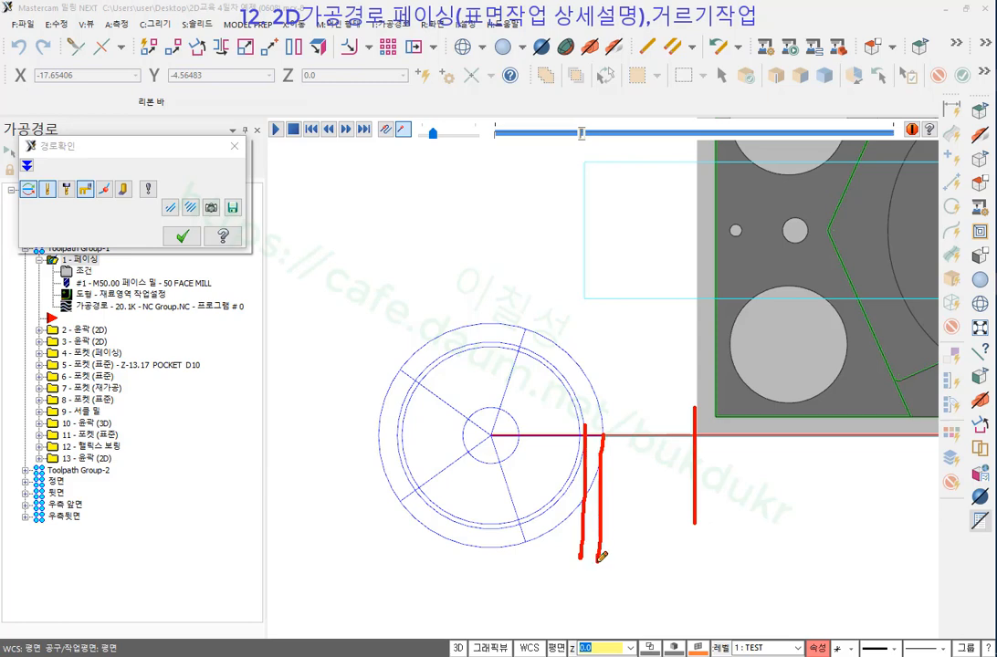
Annotate the gap to the stock and the return path with 복귀, then erase the ink and close the backplot.
{"action": "mouse_move", "coordinate": [606, 440]}
{"action": "left_mouse_down"}
{"action": "mouse_move", "coordinate": [637, 406]}
{"action": "mouse_move", "coordinate": [694, 422]}
{"action": "mouse_move", "coordinate": [704, 445]}
{"action": "left_mouse_up"}
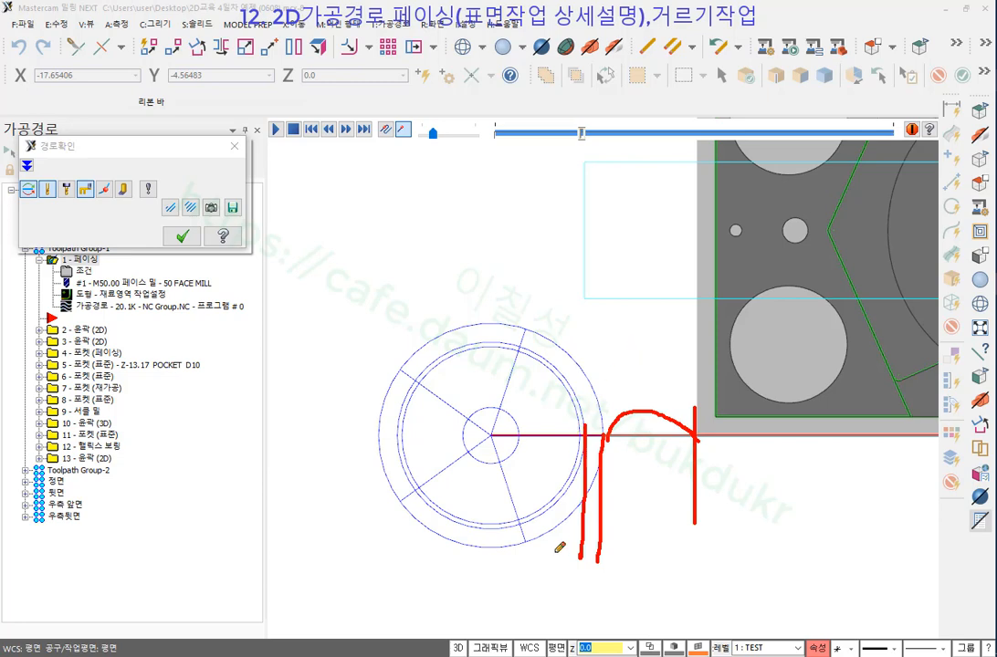
{"action": "mouse_move", "coordinate": [529, 555]}
{"action": "left_mouse_down"}
{"action": "mouse_move", "coordinate": [375, 337]}
{"action": "mouse_move", "coordinate": [632, 475]}
{"action": "mouse_move", "coordinate": [565, 546]}
{"action": "left_mouse_up"}
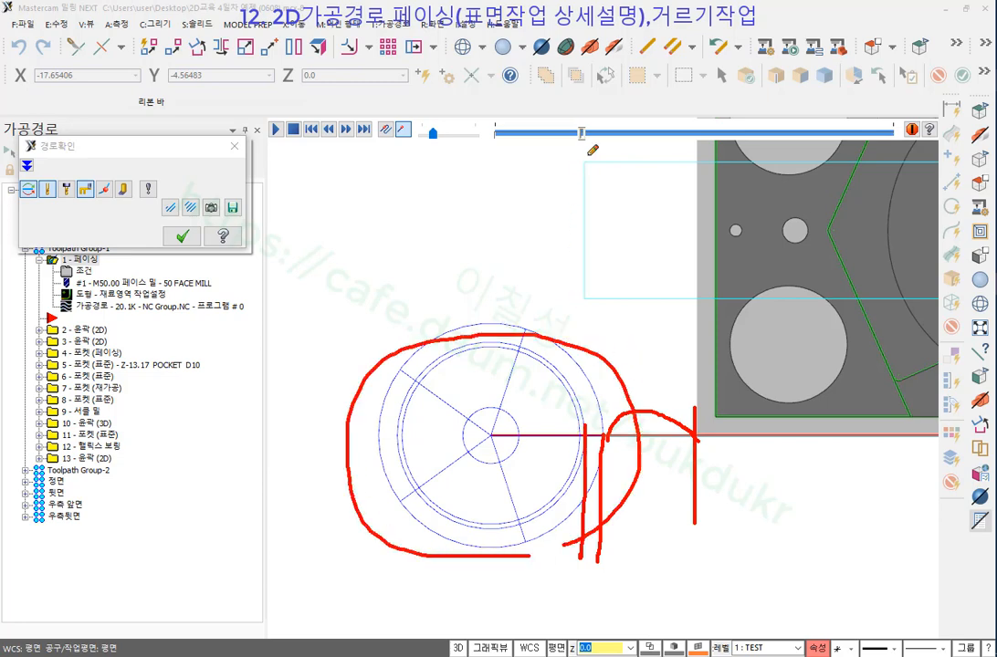
{"action": "mouse_move", "coordinate": [587, 154]}
{"action": "left_mouse_down"}
{"action": "mouse_move", "coordinate": [611, 36]}
{"action": "mouse_move", "coordinate": [576, 156]}
{"action": "left_mouse_up"}
{"action": "left_click_drag", "start_coordinate": [551, 102], "coordinate": [730, 100]}
{"action": "mouse_move", "coordinate": [716, 433]}
{"action": "left_mouse_down"}
{"action": "mouse_move", "coordinate": [567, 437]}
{"action": "mouse_move", "coordinate": [600, 465]}
{"action": "left_mouse_up"}
{"action": "mouse_move", "coordinate": [772, 473]}
{"action": "left_mouse_down"}
{"action": "mouse_move", "coordinate": [800, 474]}
{"action": "mouse_move", "coordinate": [786, 538]}
{"action": "mouse_move", "coordinate": [806, 598]}
{"action": "left_mouse_up"}
{"action": "left_click_drag", "start_coordinate": [827, 506], "coordinate": [848, 572]}
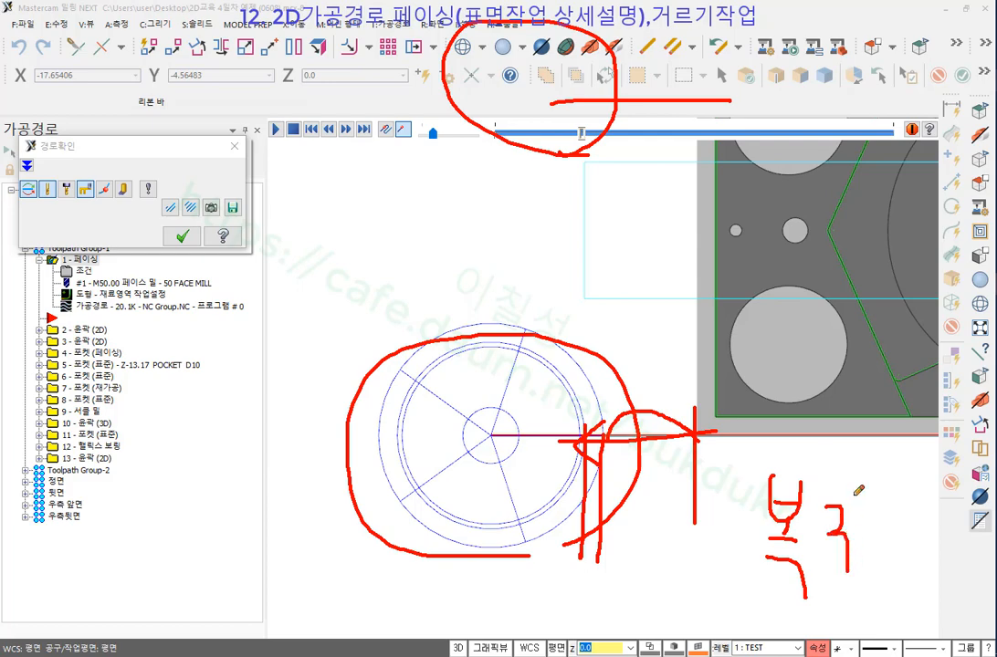
{"action": "left_click_drag", "start_coordinate": [855, 496], "coordinate": [872, 593]}
{"action": "right_click", "coordinate": [587, 260]}
{"action": "left_click", "coordinate": [621, 414]}
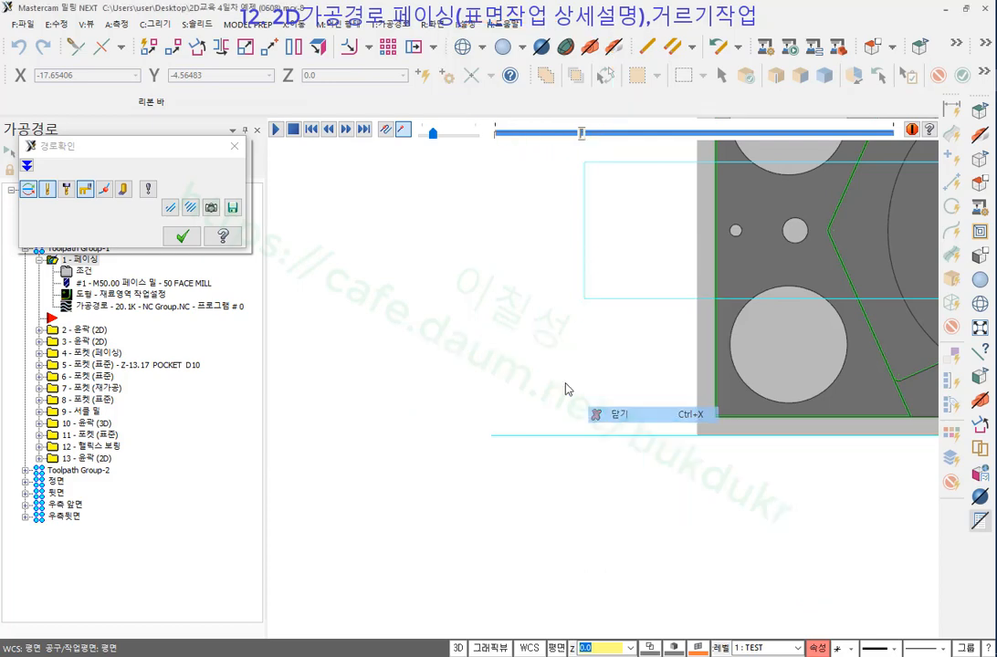
{"action": "left_click", "coordinate": [183, 236]}
Open the facing operation's parameters and highlight the entry and exit distance fields.
{"action": "left_click", "coordinate": [83, 272]}
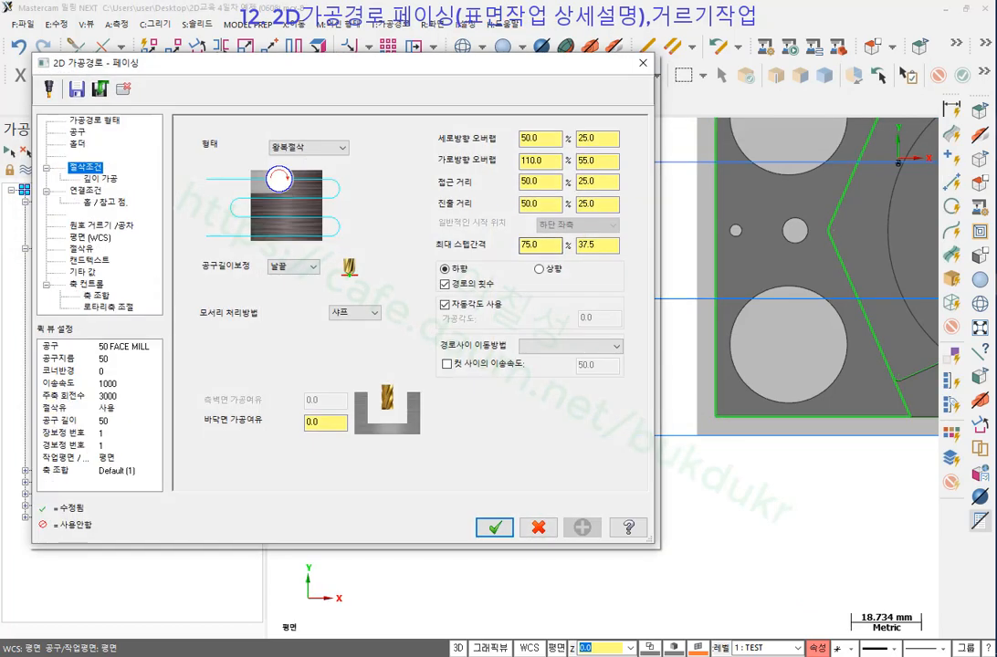
{"action": "mouse_move", "coordinate": [425, 222]}
{"action": "left_mouse_down"}
{"action": "mouse_move", "coordinate": [556, 222]}
{"action": "mouse_move", "coordinate": [603, 169]}
{"action": "mouse_move", "coordinate": [465, 167]}
{"action": "mouse_move", "coordinate": [426, 220]}
{"action": "left_mouse_up"}
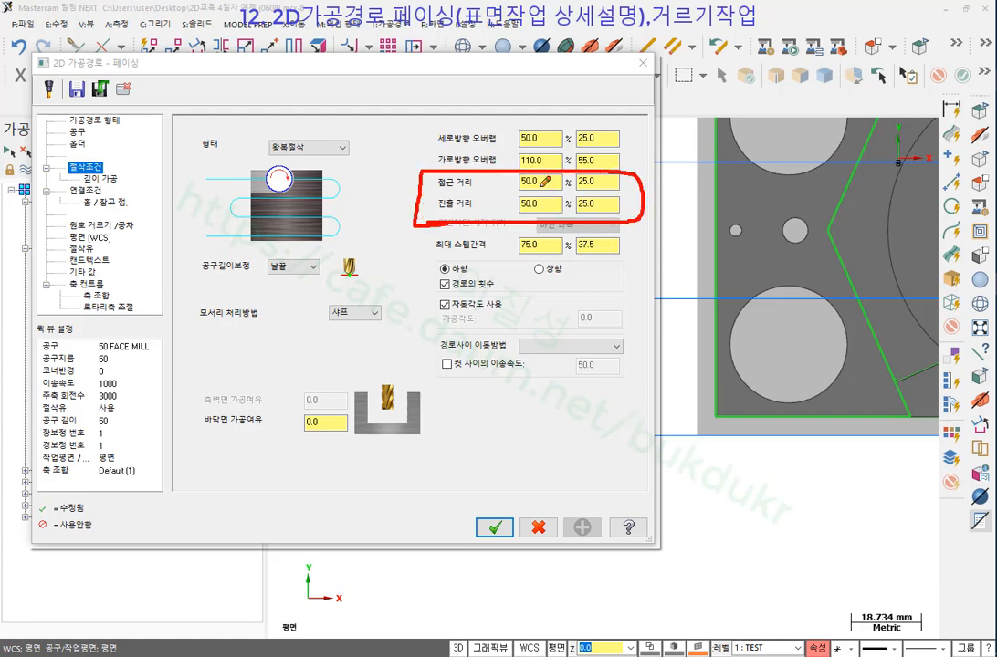
{"action": "left_click_drag", "start_coordinate": [527, 206], "coordinate": [521, 220]}
{"action": "right_click", "coordinate": [651, 206]}
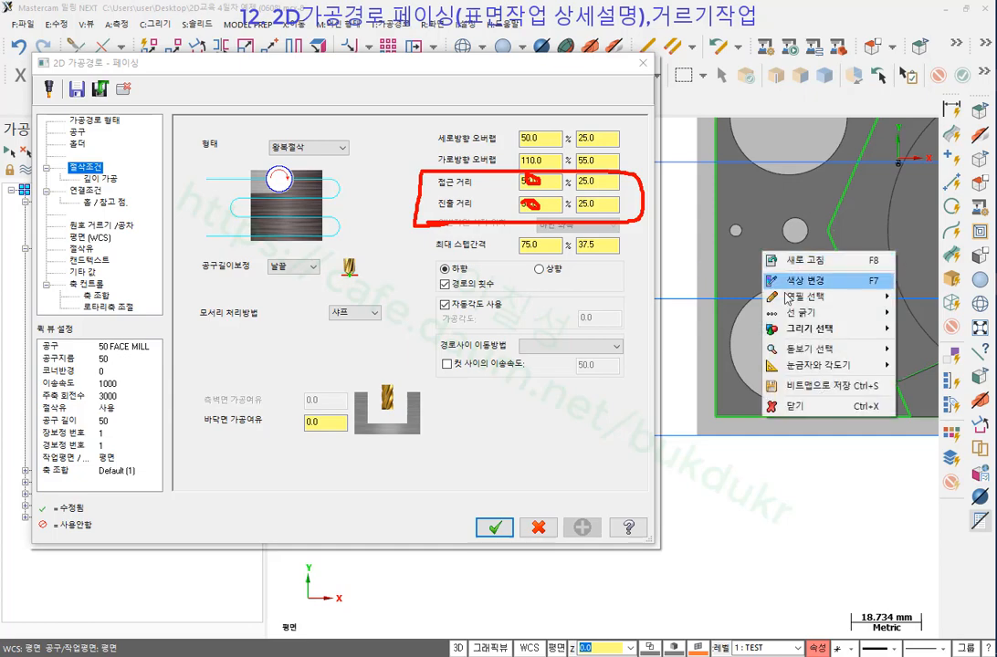
{"action": "left_click", "coordinate": [673, 352]}
Set both 접근 거리 and 진출 거리 to 0 and apply the parameters.
{"action": "left_click_drag", "start_coordinate": [549, 183], "coordinate": [475, 185]}
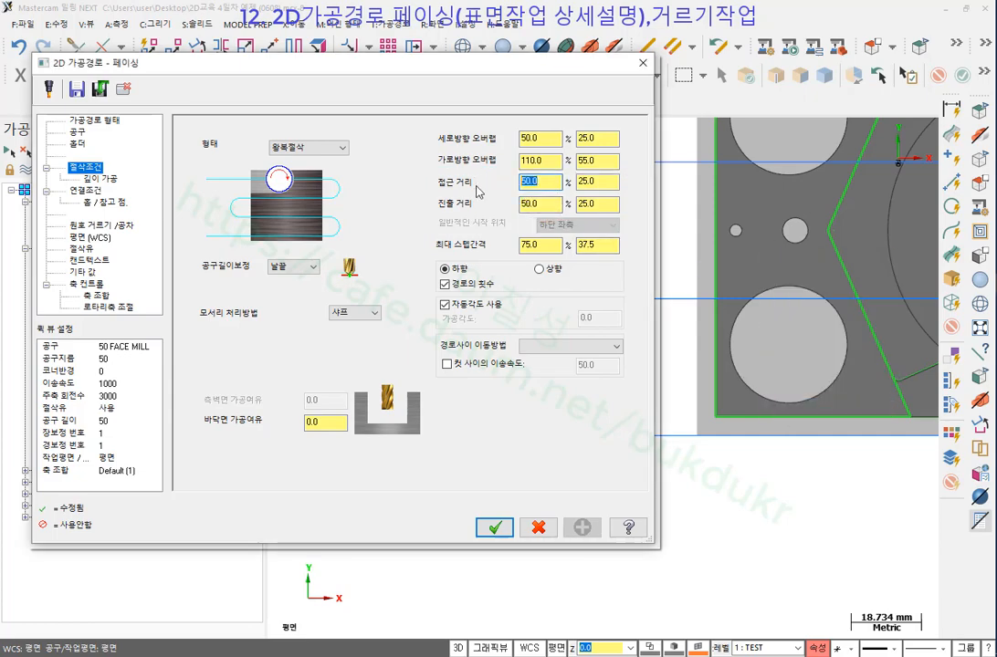
{"action": "type", "text": "0"}
{"action": "left_click_drag", "start_coordinate": [546, 206], "coordinate": [498, 205]}
{"action": "type", "text": "0"}
{"action": "left_click", "coordinate": [545, 186]}
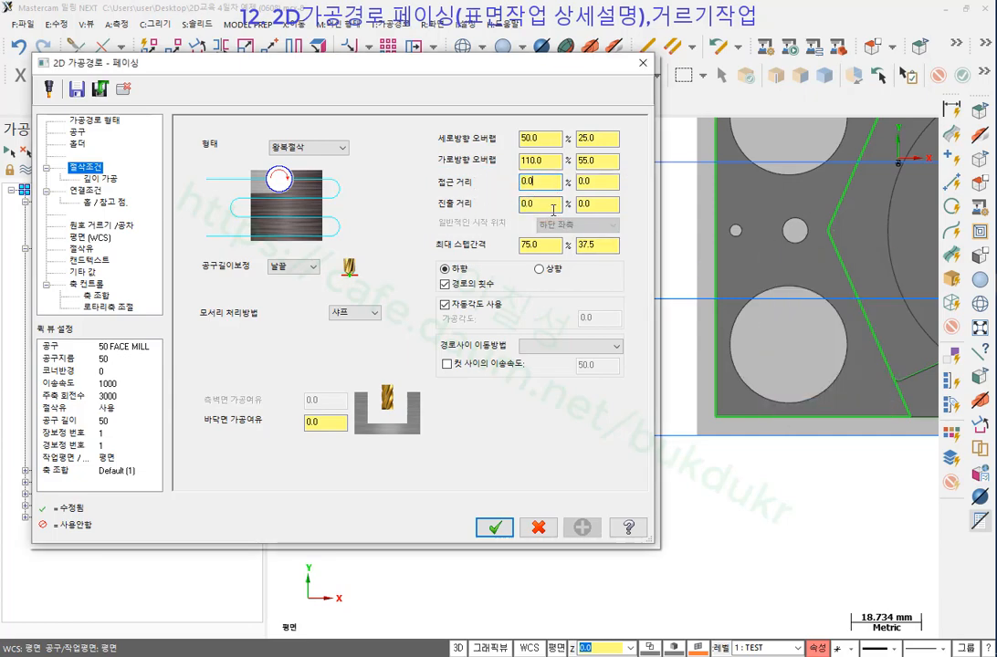
{"action": "left_click", "coordinate": [496, 530]}
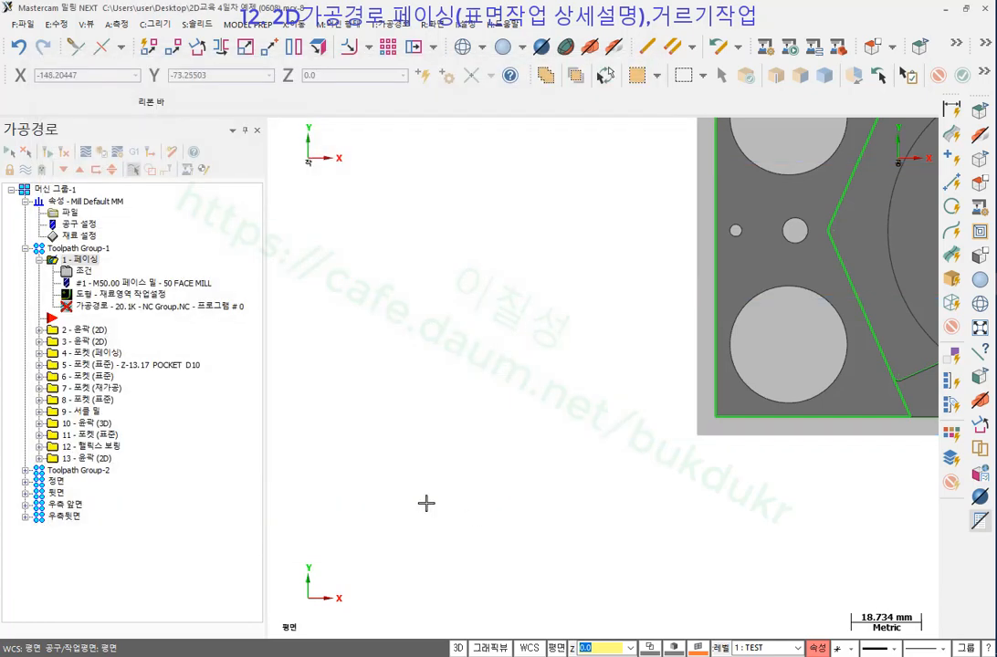
Mark the regenerated passes' right end and top-left start corner, clear the marks, and start the backplot.
{"action": "scroll", "coordinate": [417, 508], "scroll_direction": "down", "scroll_amount": 3}
{"action": "scroll", "coordinate": [595, 420], "scroll_direction": "up", "scroll_amount": 3}
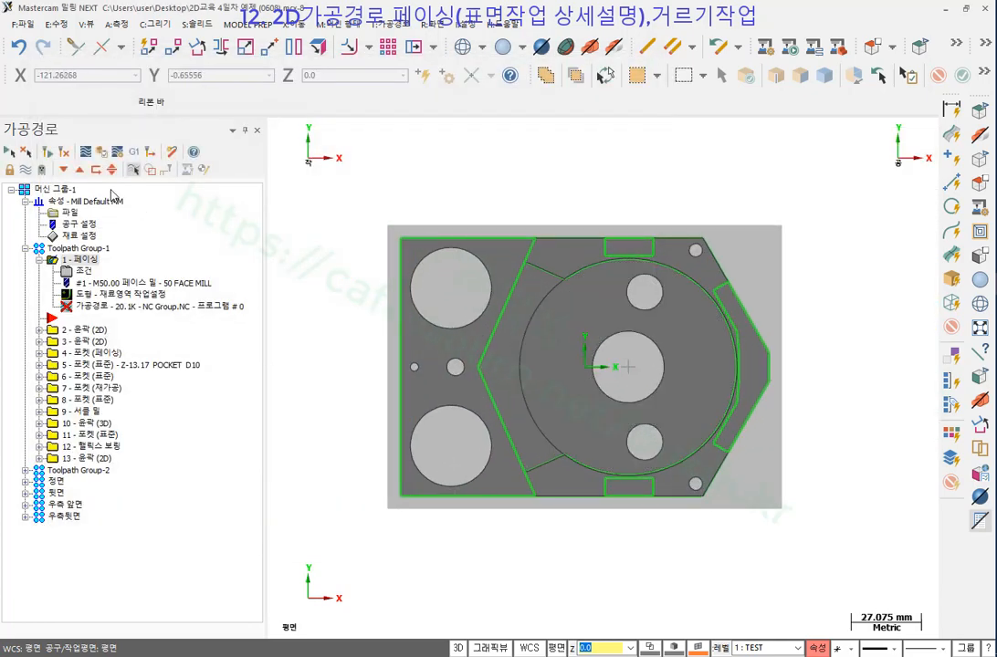
{"action": "scroll", "coordinate": [660, 296], "scroll_direction": "down", "scroll_amount": 1}
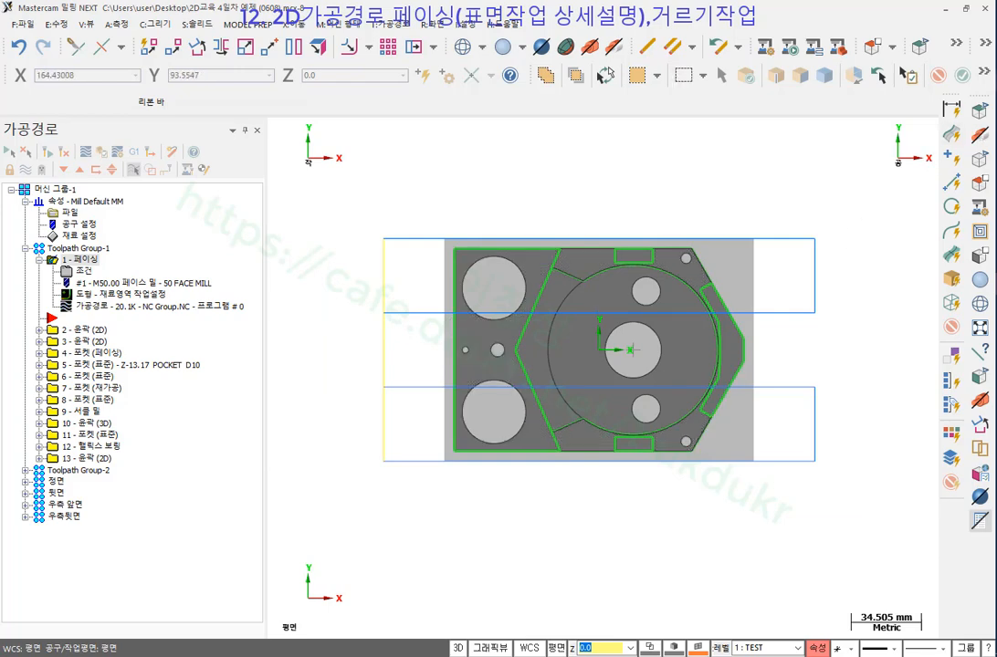
{"action": "left_click_drag", "start_coordinate": [819, 311], "coordinate": [817, 385]}
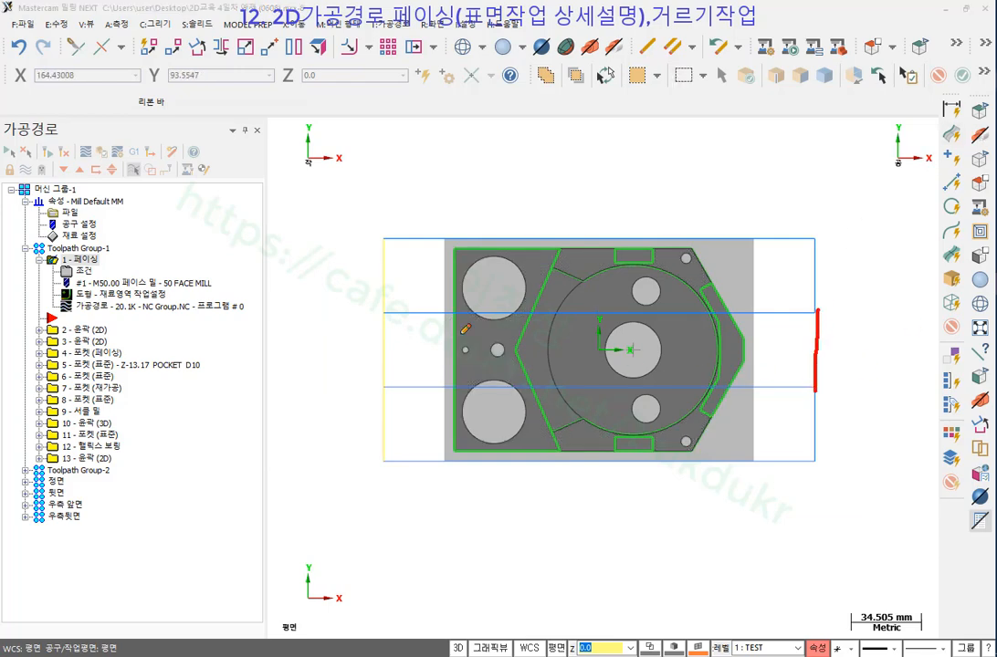
{"action": "mouse_move", "coordinate": [384, 266]}
{"action": "left_mouse_down"}
{"action": "mouse_move", "coordinate": [402, 216]}
{"action": "mouse_move", "coordinate": [420, 258]}
{"action": "left_mouse_up"}
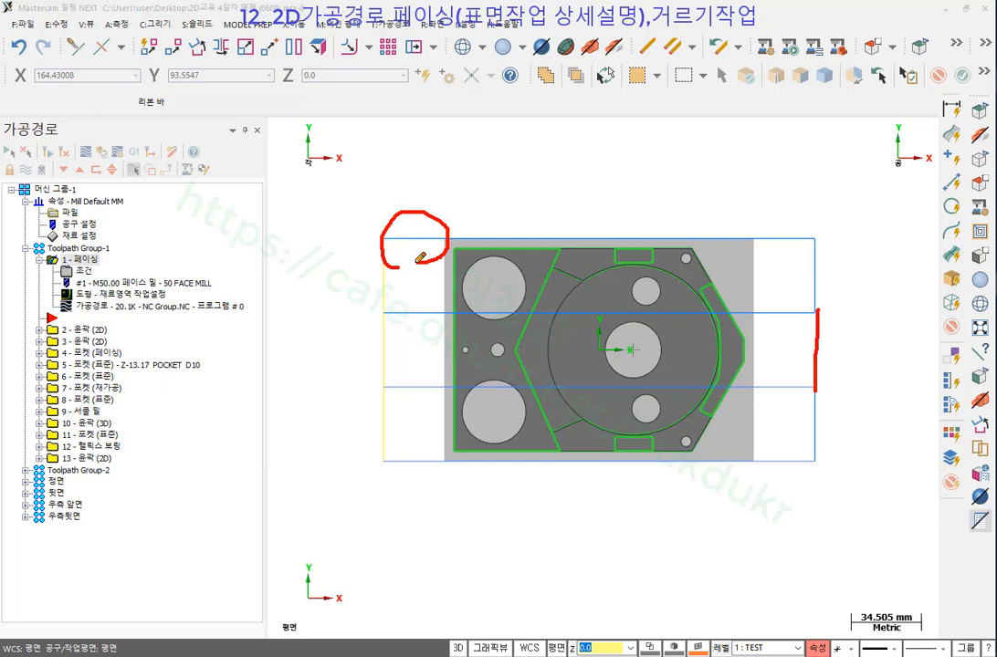
{"action": "right_click", "coordinate": [691, 259]}
{"action": "left_click", "coordinate": [717, 403]}
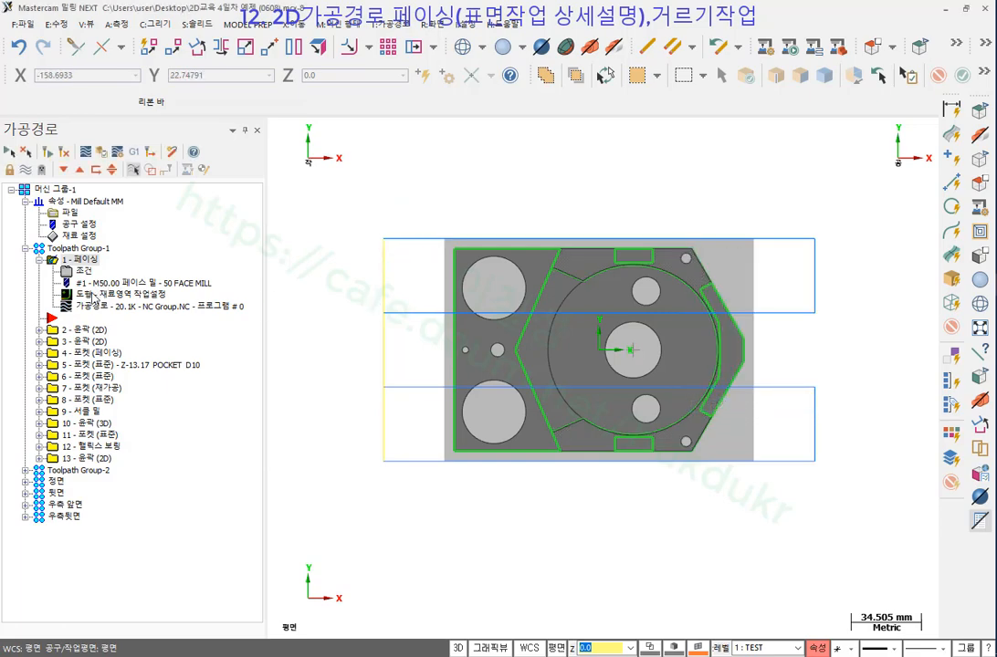
{"action": "key", "text": "alt+t"}
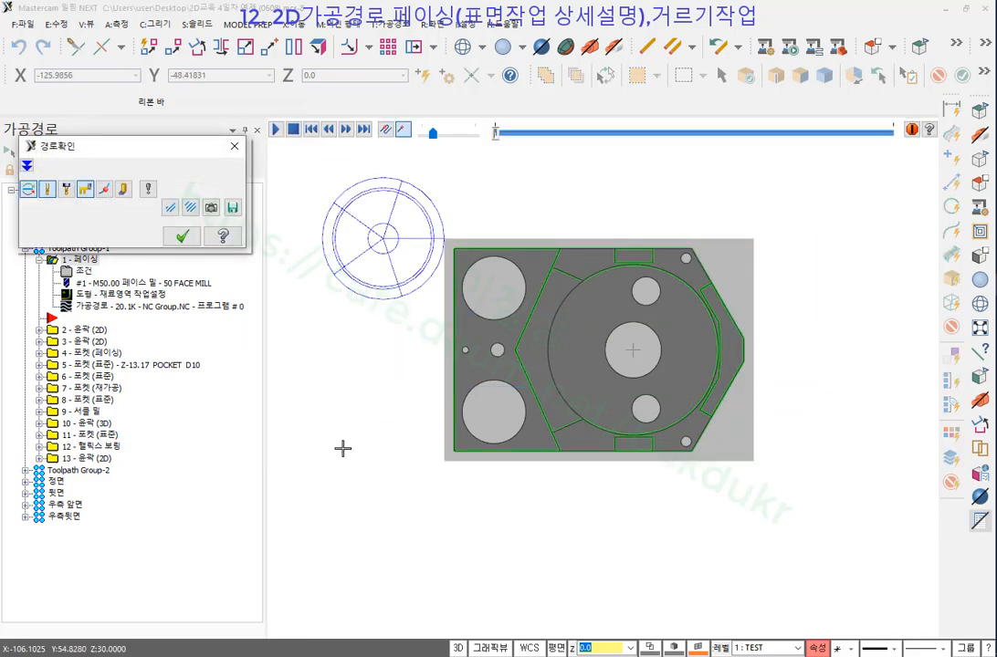
Step the zero-distance facing backplot forward three moves, close it, and reopen the facing parameters.
{"action": "key", "text": "s"}
{"action": "key", "text": "s"}
{"action": "key", "text": "s"}
{"action": "key", "text": "s"}
{"action": "key", "text": "s"}
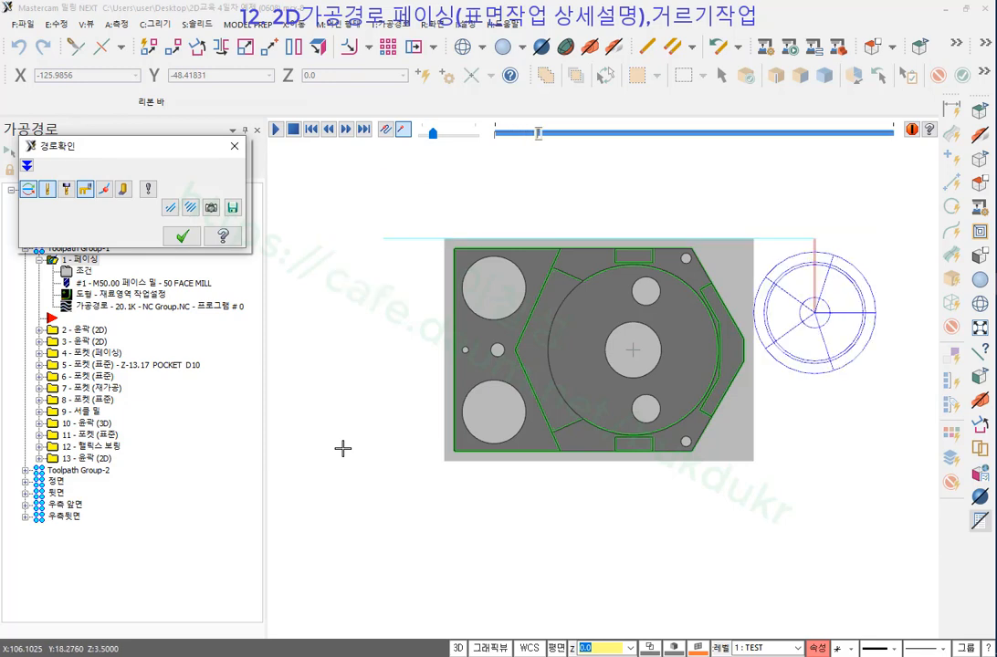
{"action": "key", "text": "s"}
{"action": "key", "text": "s"}
{"action": "key", "text": "s"}
{"action": "key", "text": "s"}
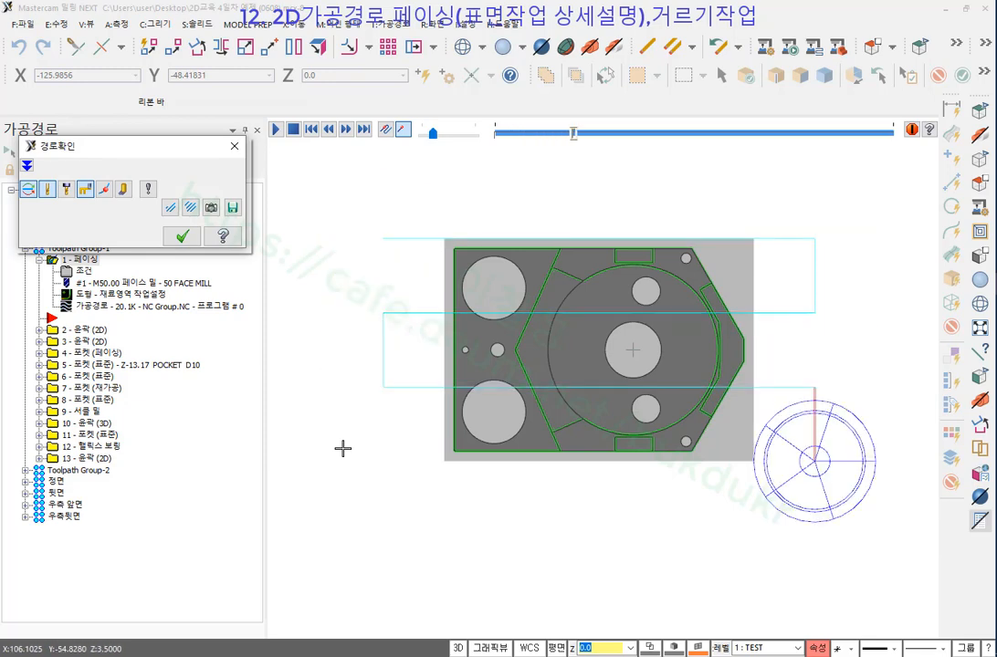
{"action": "key", "text": "s"}
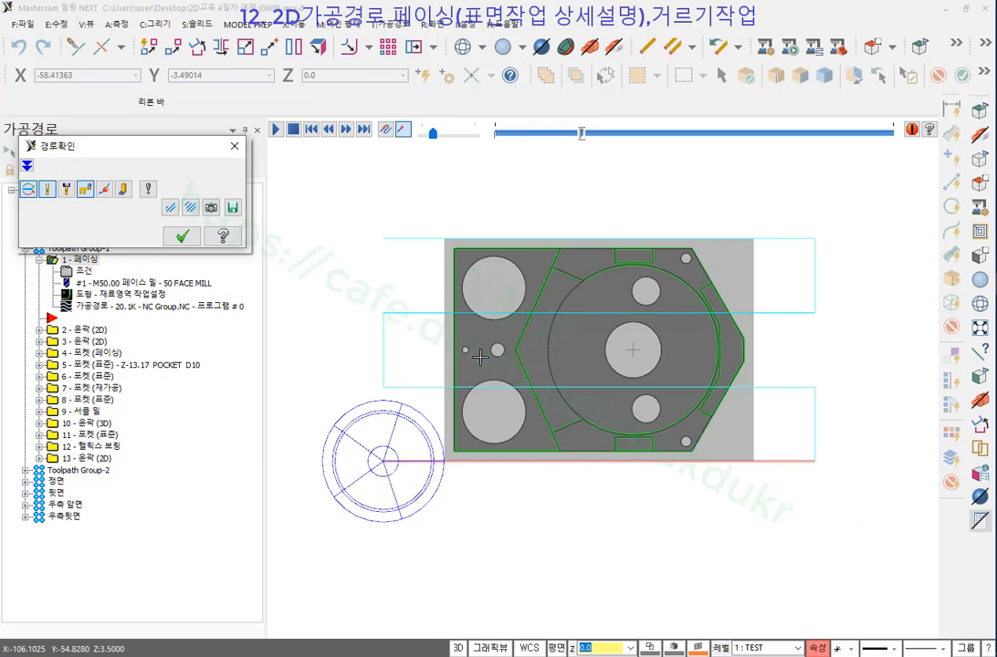
{"action": "scroll", "coordinate": [489, 382], "scroll_direction": "up", "scroll_amount": 1}
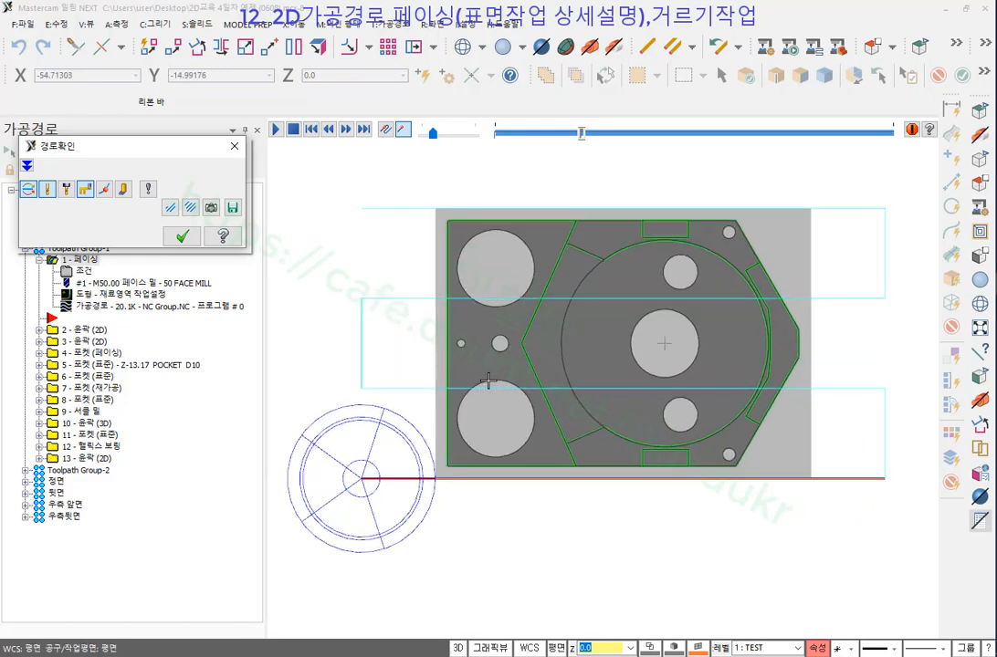
{"action": "left_click", "coordinate": [182, 236]}
{"action": "left_click", "coordinate": [84, 270]}
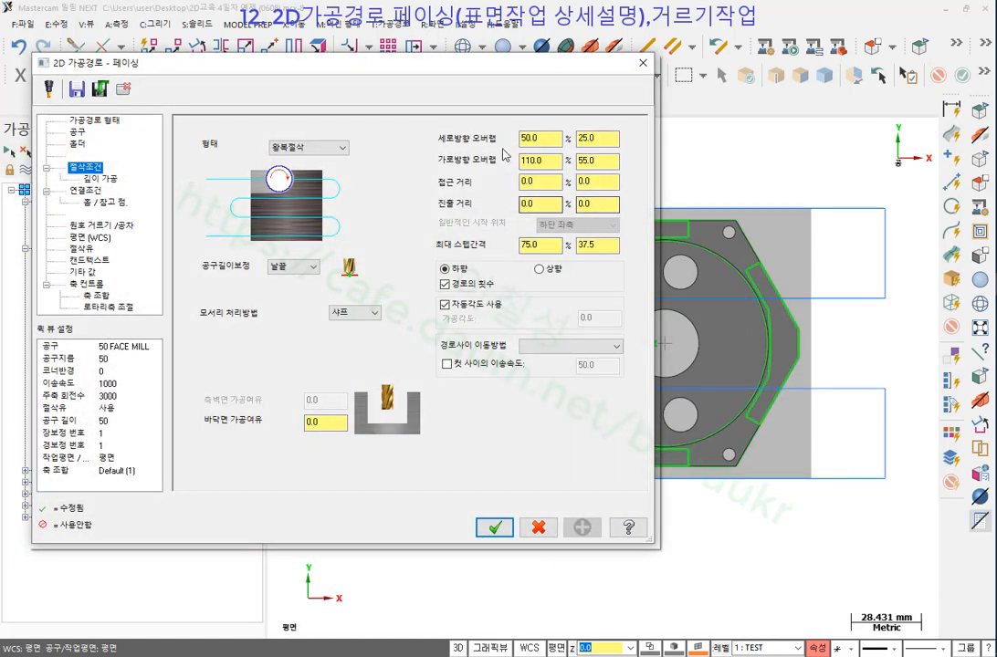
Highlight the maximum stepover and 하향 cutting-direction settings with the pen, clear the ink, and close the dialog.
{"action": "key", "text": "ctrl+2"}
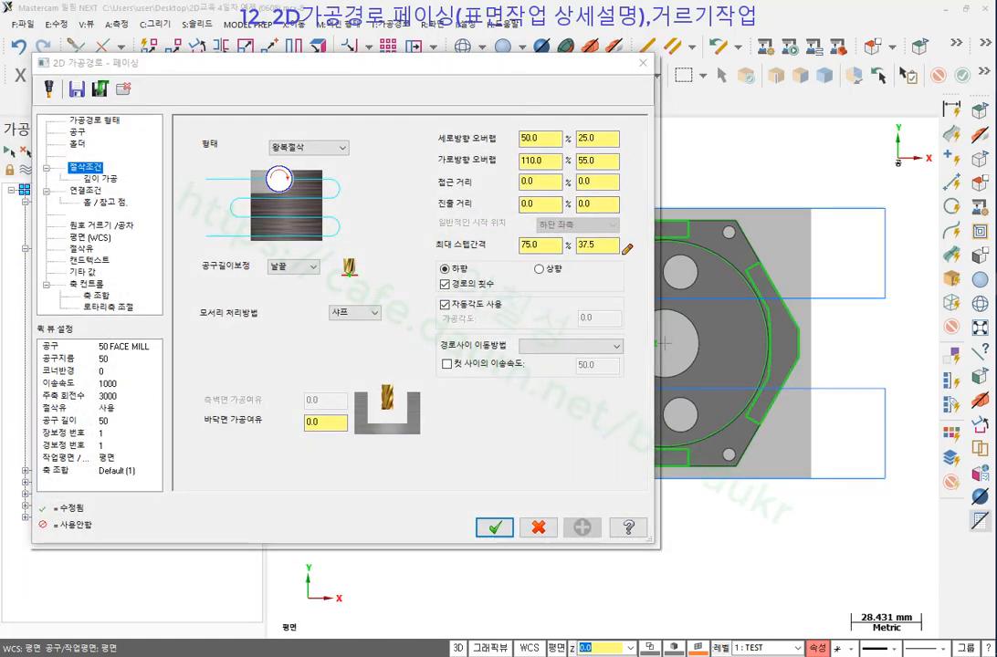
{"action": "mouse_move", "coordinate": [623, 256]}
{"action": "left_mouse_down"}
{"action": "mouse_move", "coordinate": [433, 256]}
{"action": "mouse_move", "coordinate": [457, 112]}
{"action": "mouse_move", "coordinate": [644, 178]}
{"action": "mouse_move", "coordinate": [606, 253]}
{"action": "left_mouse_up"}
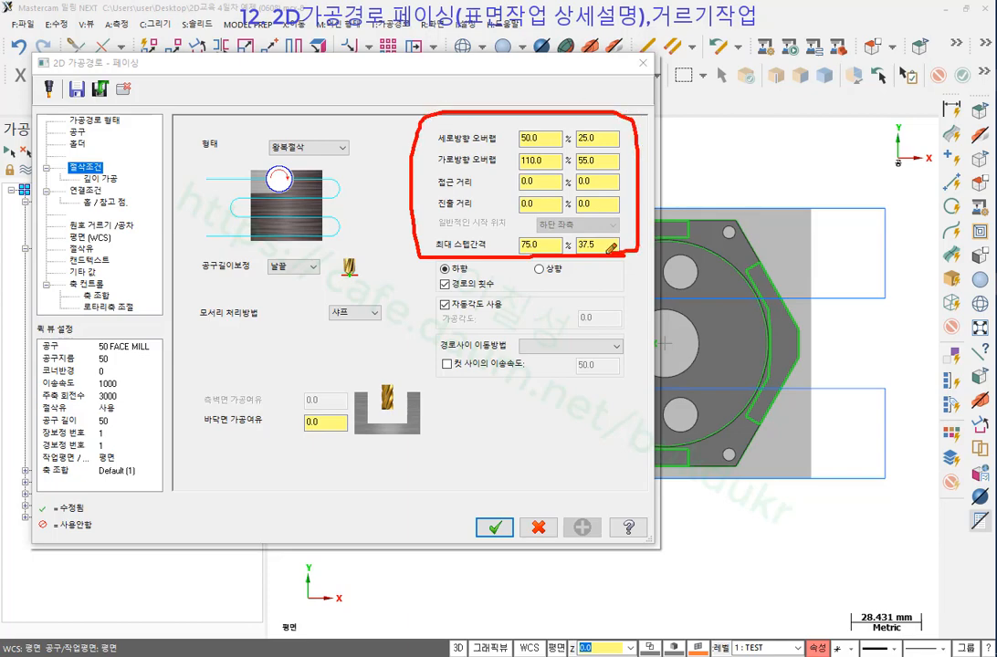
{"action": "left_click_drag", "start_coordinate": [423, 279], "coordinate": [607, 278]}
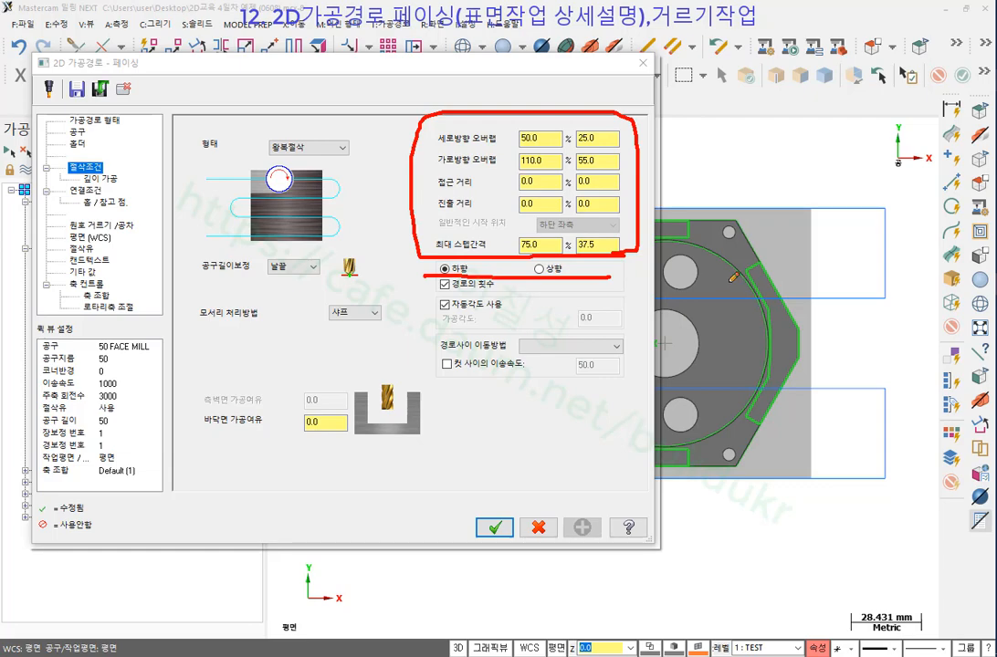
{"action": "mouse_move", "coordinate": [701, 83]}
{"action": "left_mouse_down"}
{"action": "mouse_move", "coordinate": [723, 72]}
{"action": "mouse_move", "coordinate": [777, 178]}
{"action": "mouse_move", "coordinate": [756, 182]}
{"action": "mouse_move", "coordinate": [781, 177]}
{"action": "left_mouse_up"}
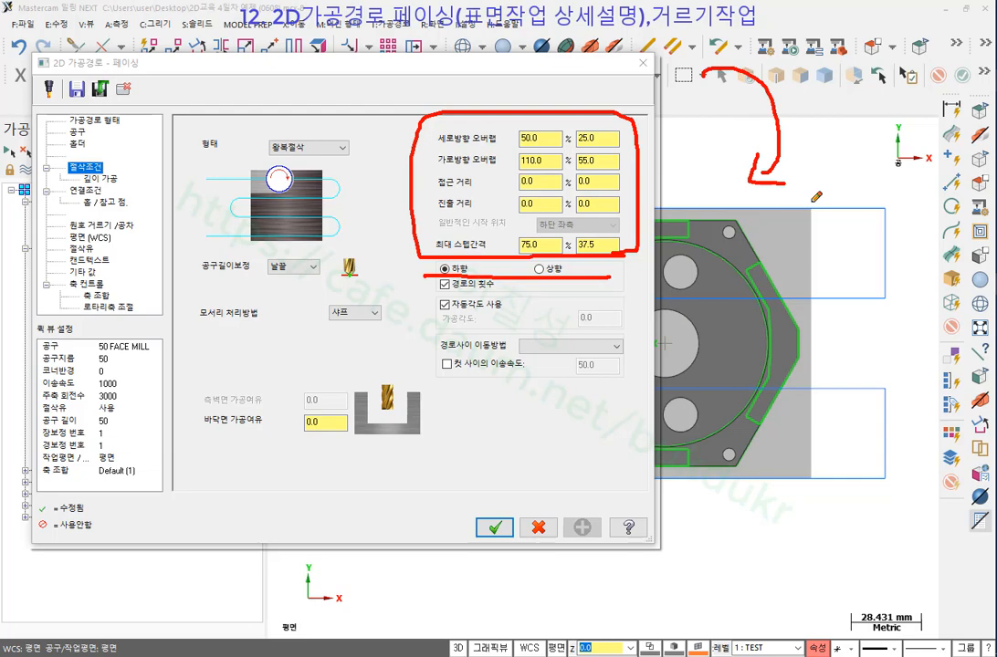
{"action": "right_click", "coordinate": [848, 172]}
{"action": "left_click", "coordinate": [890, 327]}
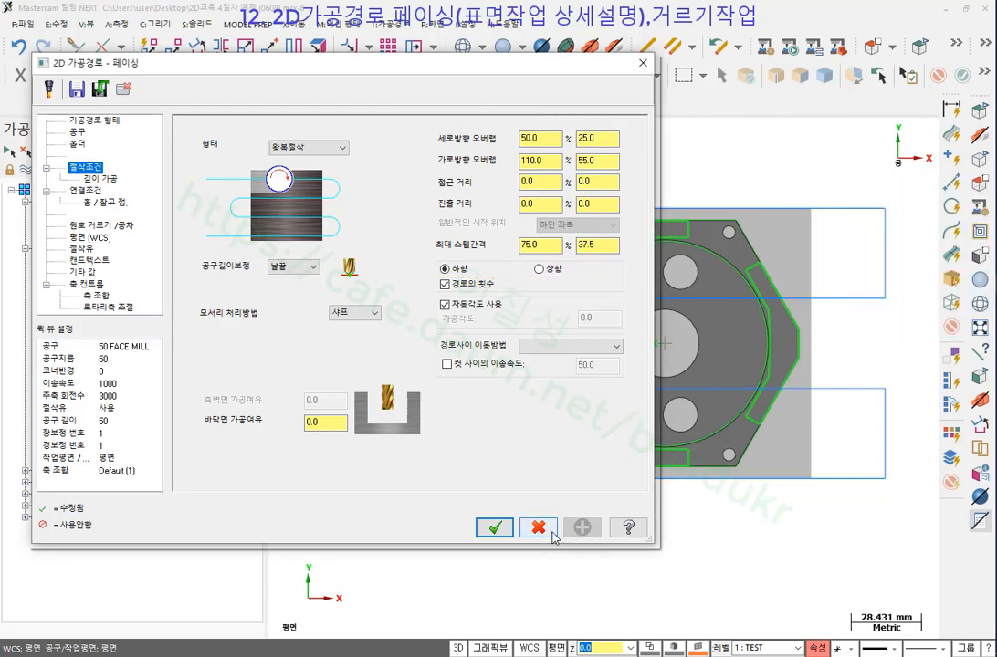
{"action": "left_click", "coordinate": [494, 528]}
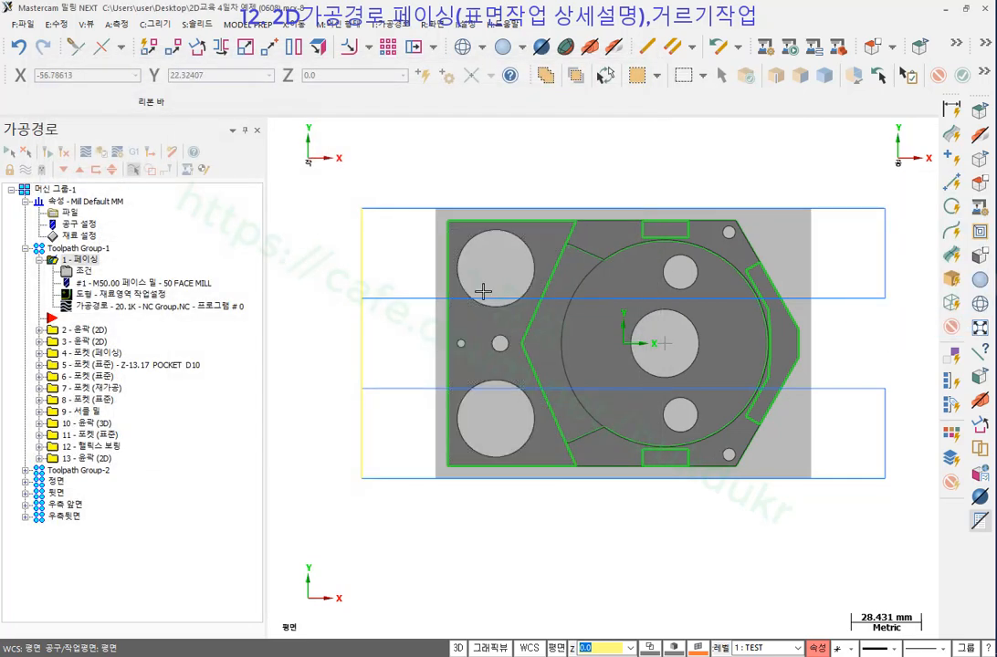
Play the facing backplot, pause as the tool enters, and draw the cutter's rotation and downward arrows.
{"action": "left_click", "coordinate": [104, 307]}
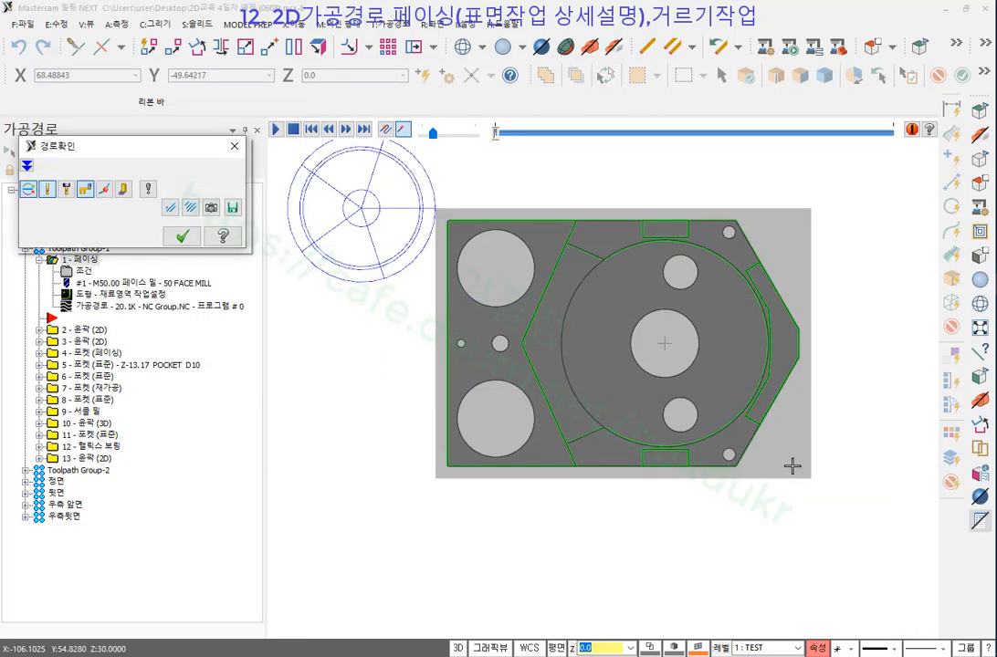
{"action": "left_click", "coordinate": [277, 130]}
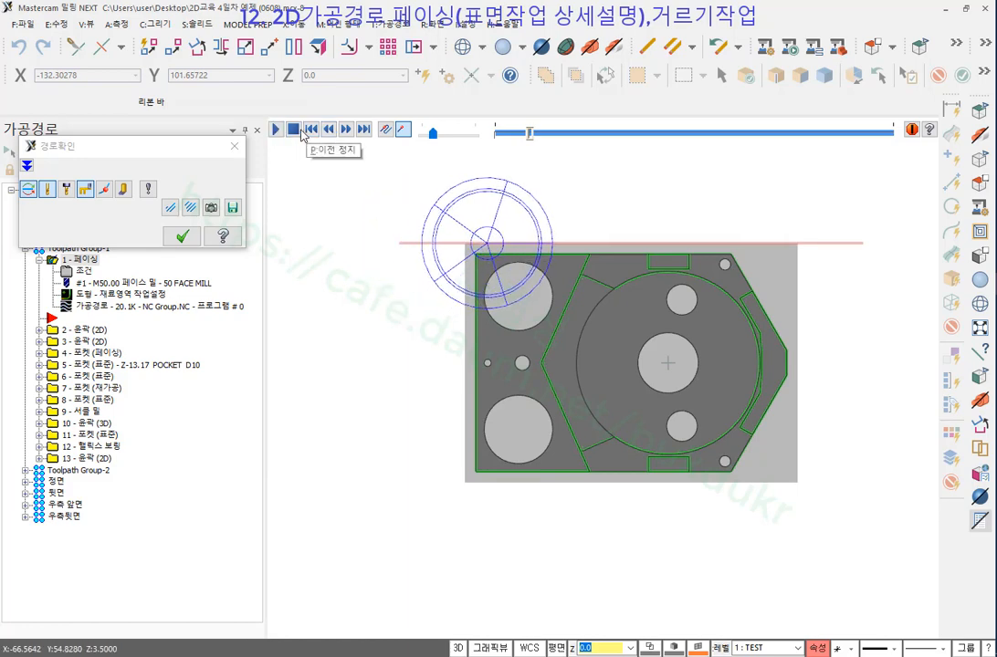
{"action": "left_click", "coordinate": [302, 134]}
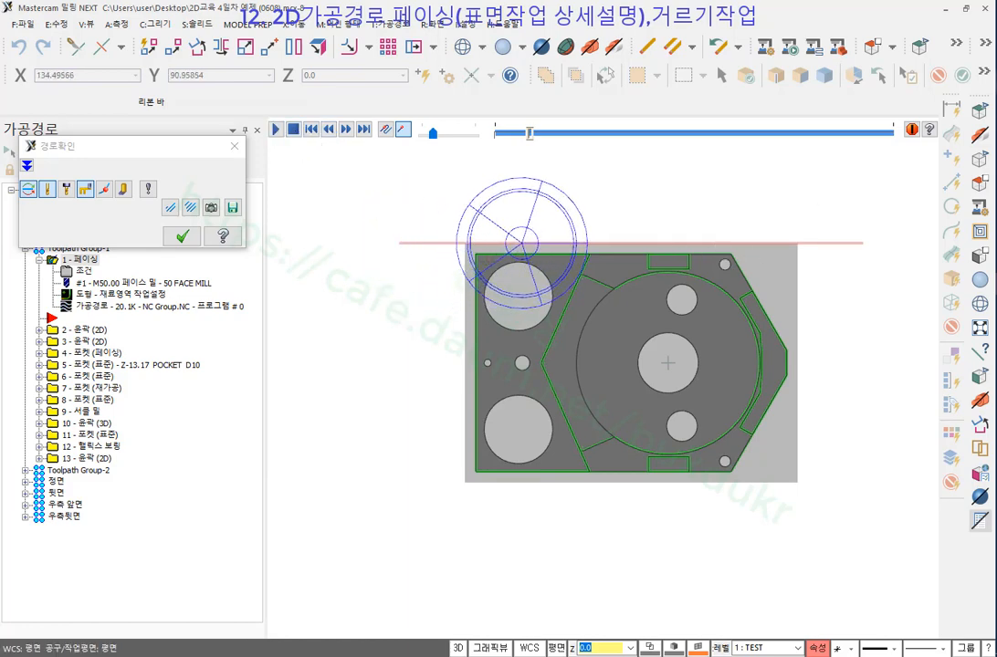
{"action": "left_click_drag", "start_coordinate": [522, 213], "coordinate": [548, 237]}
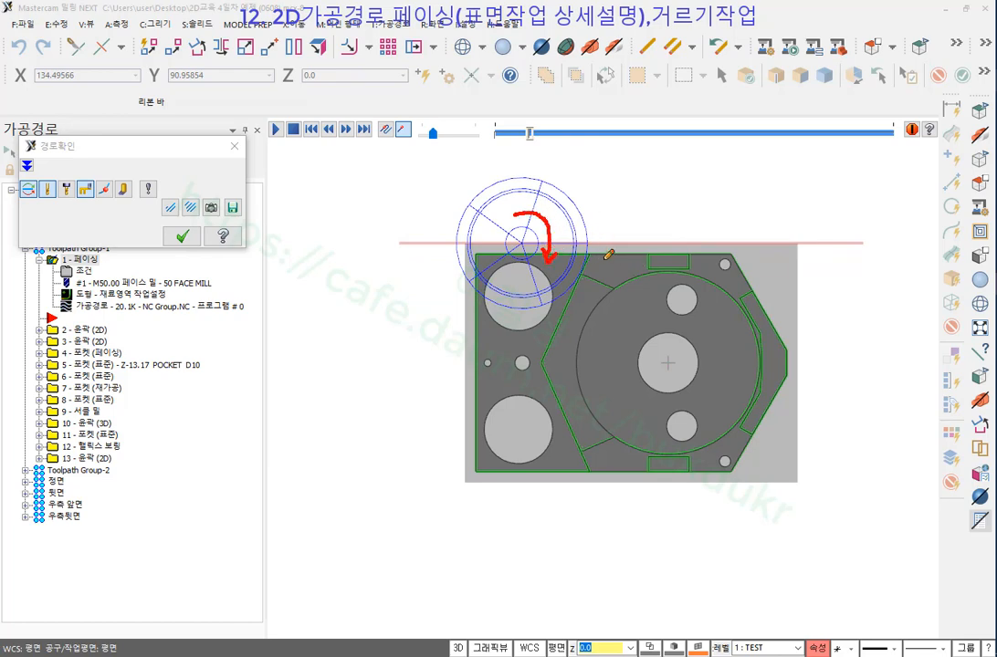
{"action": "mouse_move", "coordinate": [570, 214]}
{"action": "left_mouse_down"}
{"action": "mouse_move", "coordinate": [580, 245]}
{"action": "mouse_move", "coordinate": [547, 284]}
{"action": "left_mouse_up"}
{"action": "left_click_drag", "start_coordinate": [623, 219], "coordinate": [616, 284]}
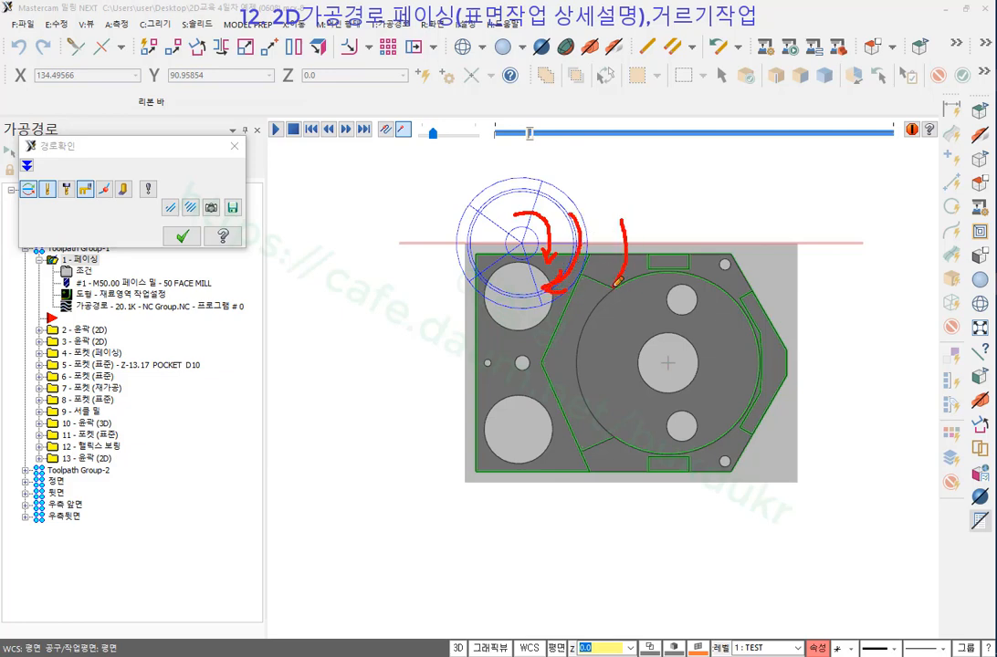
{"action": "left_click_drag", "start_coordinate": [677, 220], "coordinate": [670, 278]}
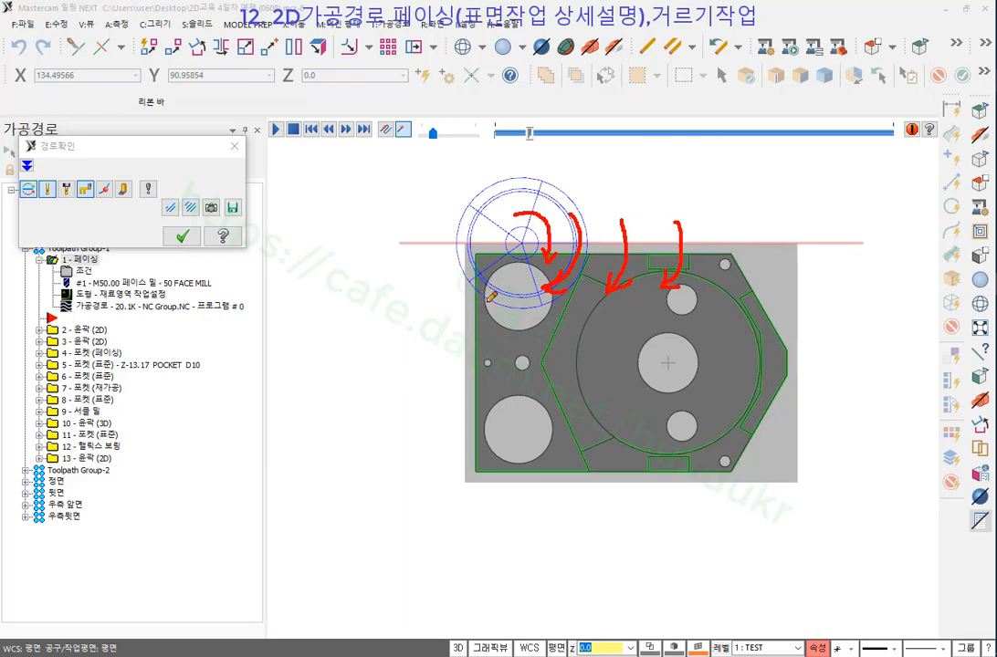
Draw the rightward pass arrow and write 하향 above the part, then erase the ink and close the backplot.
{"action": "mouse_move", "coordinate": [491, 297]}
{"action": "left_mouse_down"}
{"action": "mouse_move", "coordinate": [422, 294]}
{"action": "mouse_move", "coordinate": [416, 279]}
{"action": "mouse_move", "coordinate": [383, 285]}
{"action": "mouse_move", "coordinate": [377, 267]}
{"action": "mouse_move", "coordinate": [334, 270]}
{"action": "mouse_move", "coordinate": [347, 298]}
{"action": "mouse_move", "coordinate": [309, 262]}
{"action": "left_mouse_up"}
{"action": "mouse_move", "coordinate": [606, 214]}
{"action": "left_mouse_down"}
{"action": "mouse_move", "coordinate": [702, 211]}
{"action": "mouse_move", "coordinate": [675, 234]}
{"action": "left_mouse_up"}
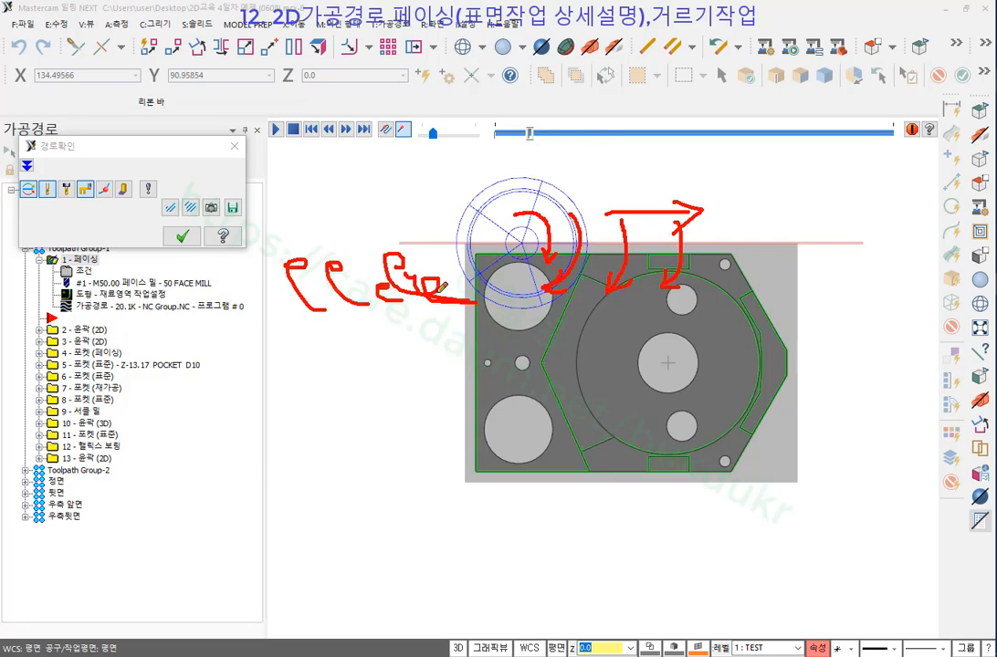
{"action": "left_click_drag", "start_coordinate": [413, 295], "coordinate": [299, 219]}
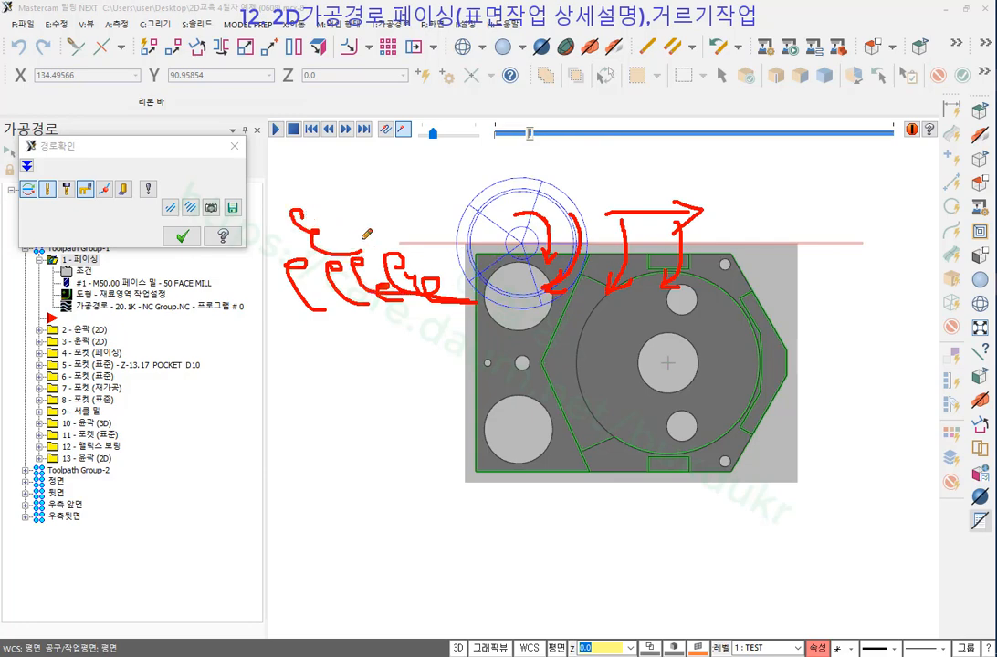
{"action": "left_click_drag", "start_coordinate": [754, 134], "coordinate": [759, 155]}
{"action": "mouse_move", "coordinate": [732, 160]}
{"action": "left_mouse_down"}
{"action": "mouse_move", "coordinate": [776, 164]}
{"action": "mouse_move", "coordinate": [747, 175]}
{"action": "left_mouse_up"}
{"action": "mouse_move", "coordinate": [783, 139]}
{"action": "left_mouse_down"}
{"action": "mouse_move", "coordinate": [793, 187]}
{"action": "mouse_move", "coordinate": [818, 146]}
{"action": "left_mouse_up"}
{"action": "mouse_move", "coordinate": [803, 152]}
{"action": "left_mouse_down"}
{"action": "mouse_move", "coordinate": [831, 152]}
{"action": "mouse_move", "coordinate": [817, 162]}
{"action": "mouse_move", "coordinate": [841, 187]}
{"action": "mouse_move", "coordinate": [860, 173]}
{"action": "mouse_move", "coordinate": [831, 197]}
{"action": "mouse_move", "coordinate": [840, 184]}
{"action": "left_mouse_up"}
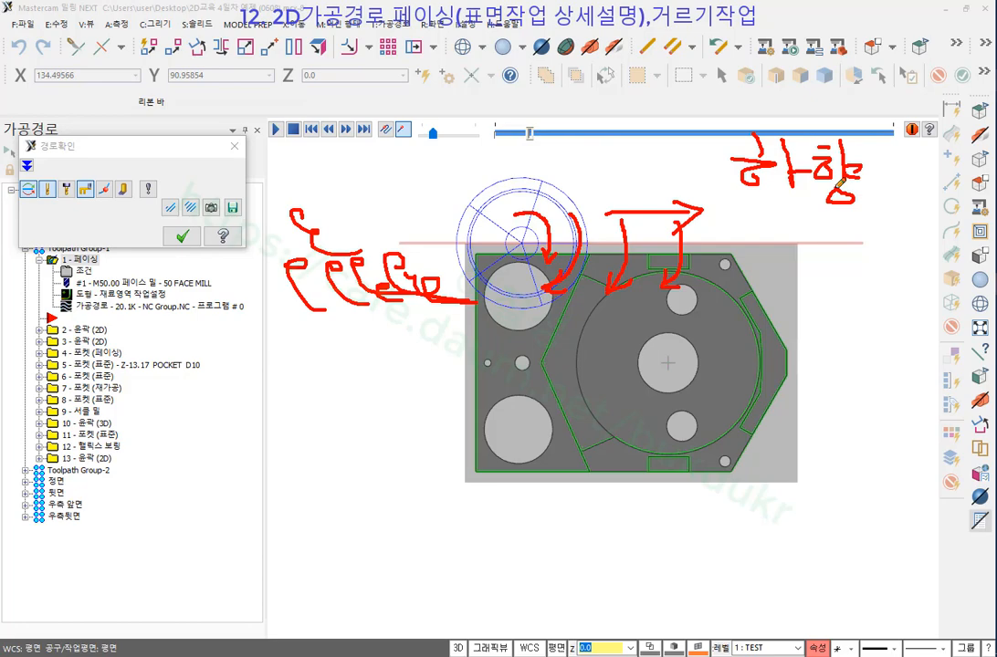
{"action": "right_click", "coordinate": [699, 146]}
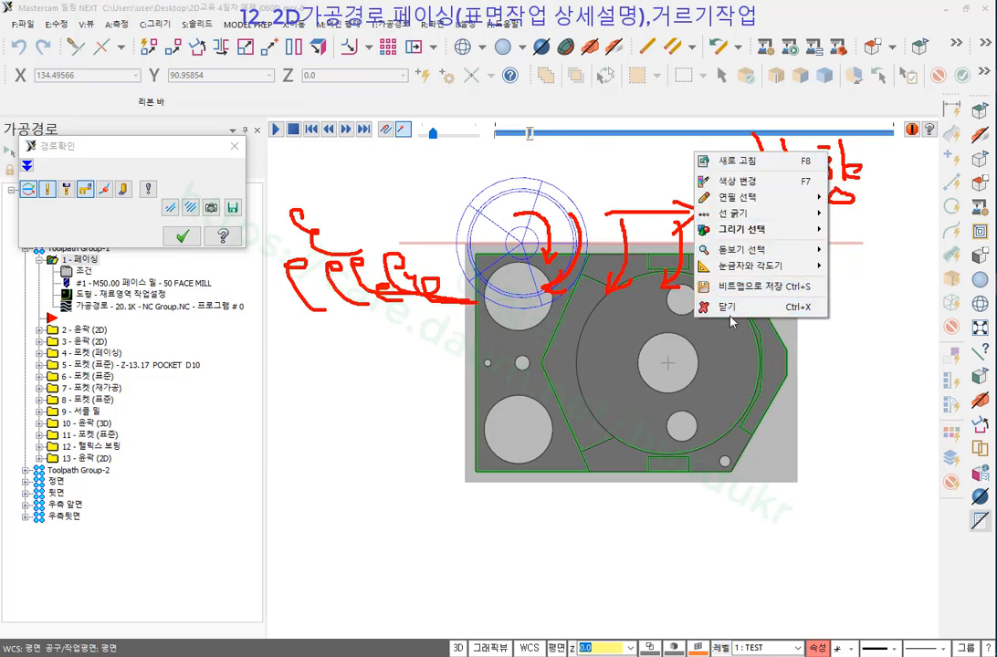
{"action": "left_click", "coordinate": [639, 270]}
{"action": "left_click", "coordinate": [181, 237]}
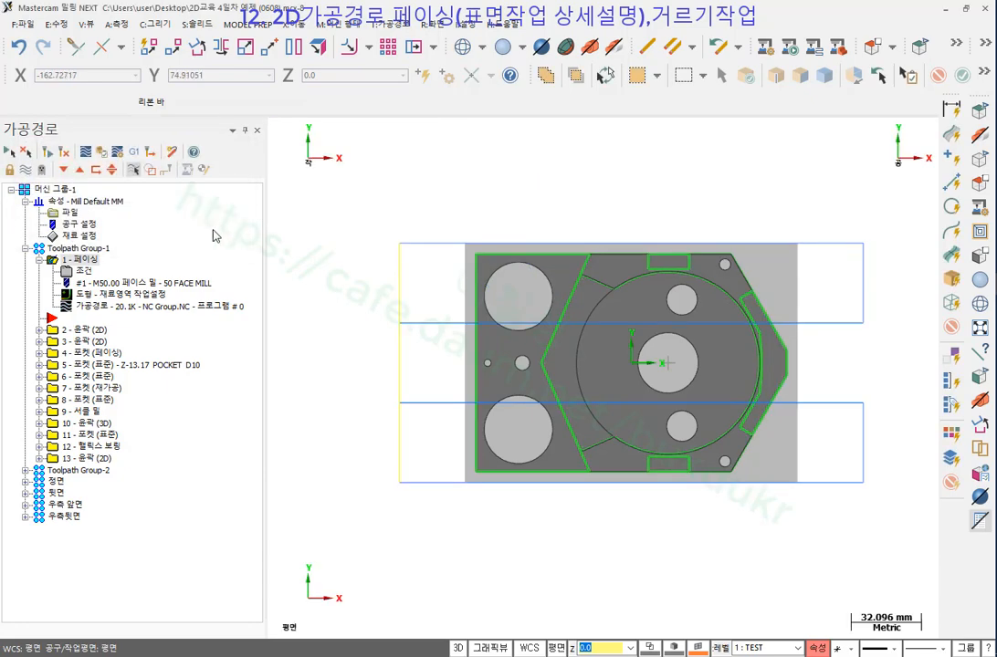
Switch the facing cut direction to 상향, regenerate the toolpath, and open its backplot.
{"action": "left_click", "coordinate": [61, 270]}
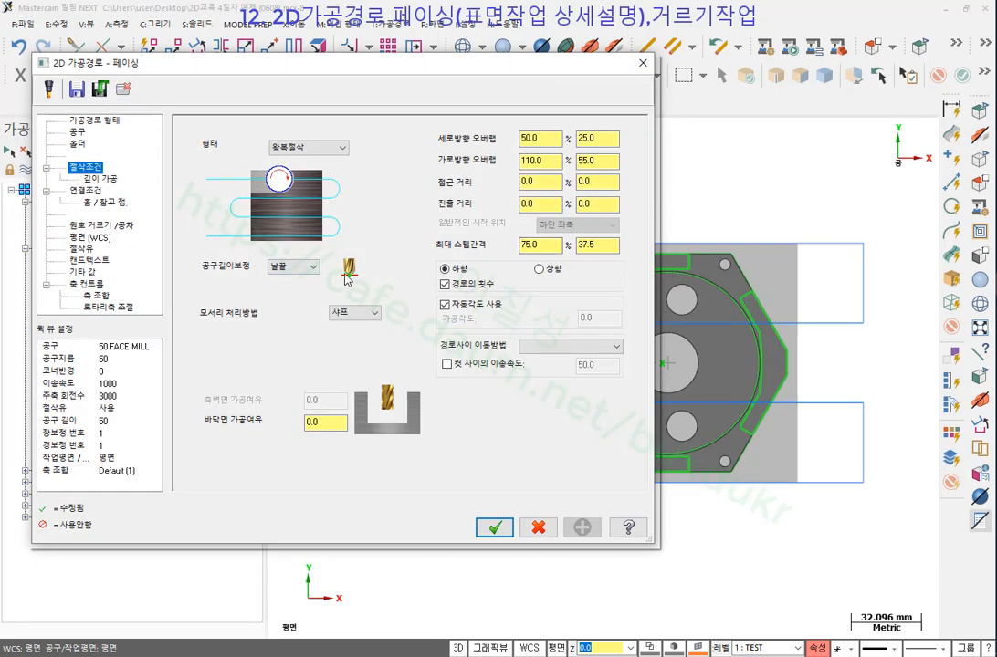
{"action": "left_click", "coordinate": [539, 269]}
{"action": "left_click", "coordinate": [498, 527]}
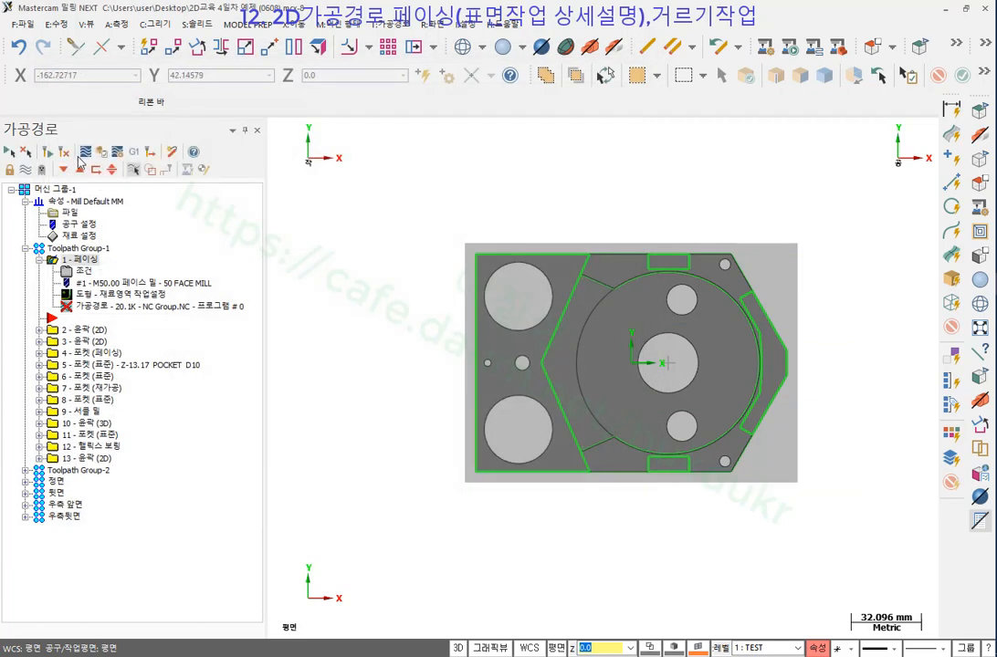
{"action": "left_click", "coordinate": [52, 155]}
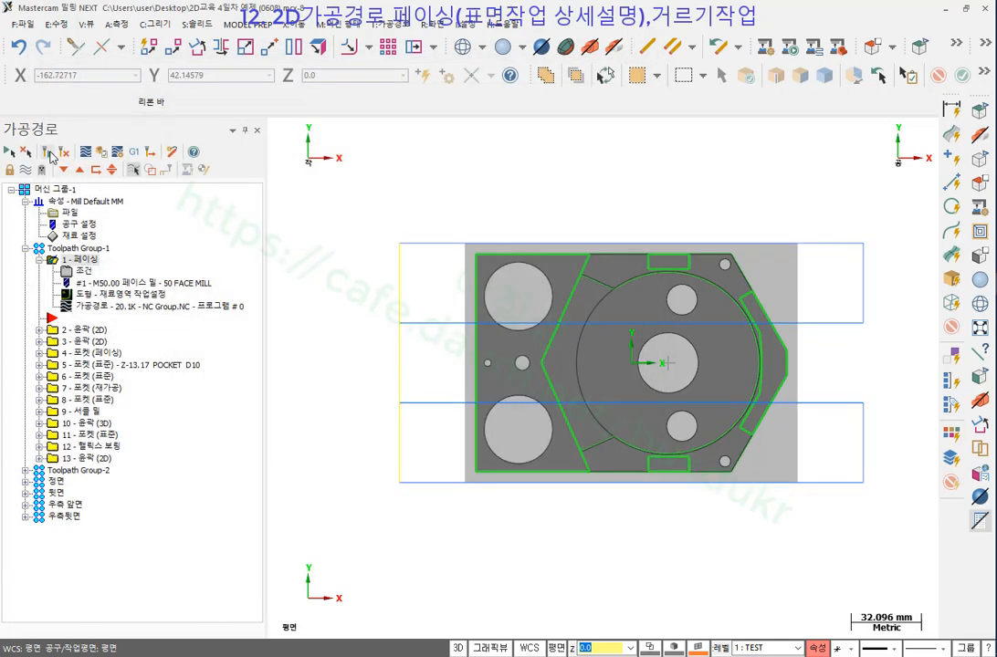
{"action": "left_click", "coordinate": [105, 308]}
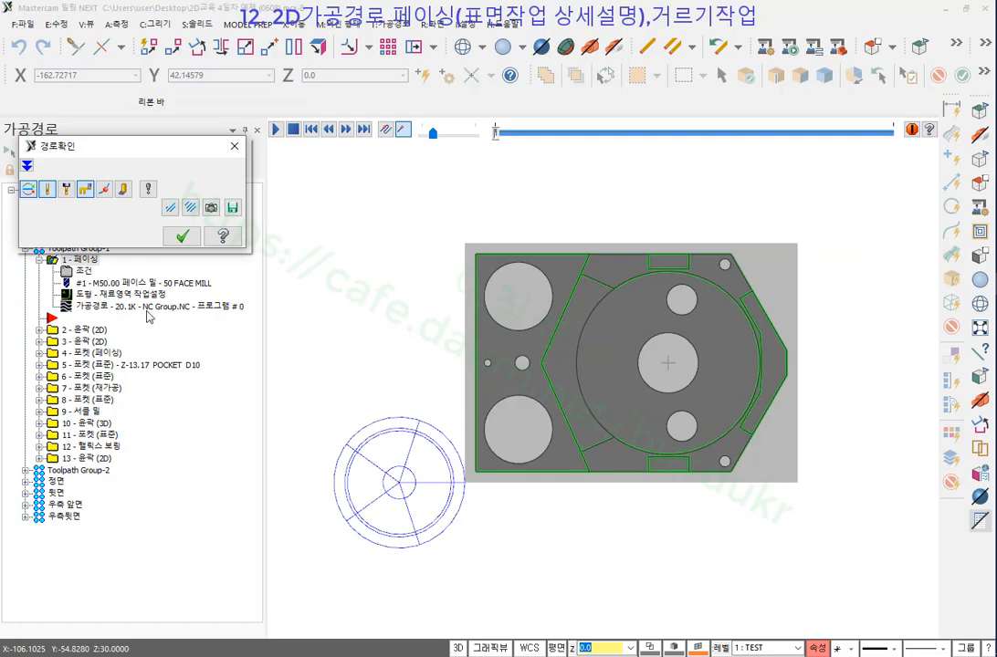
Play and pause the backplot at the bottom edge, then draw the cutter rotation and arrows around the tool.
{"action": "left_click", "coordinate": [275, 130]}
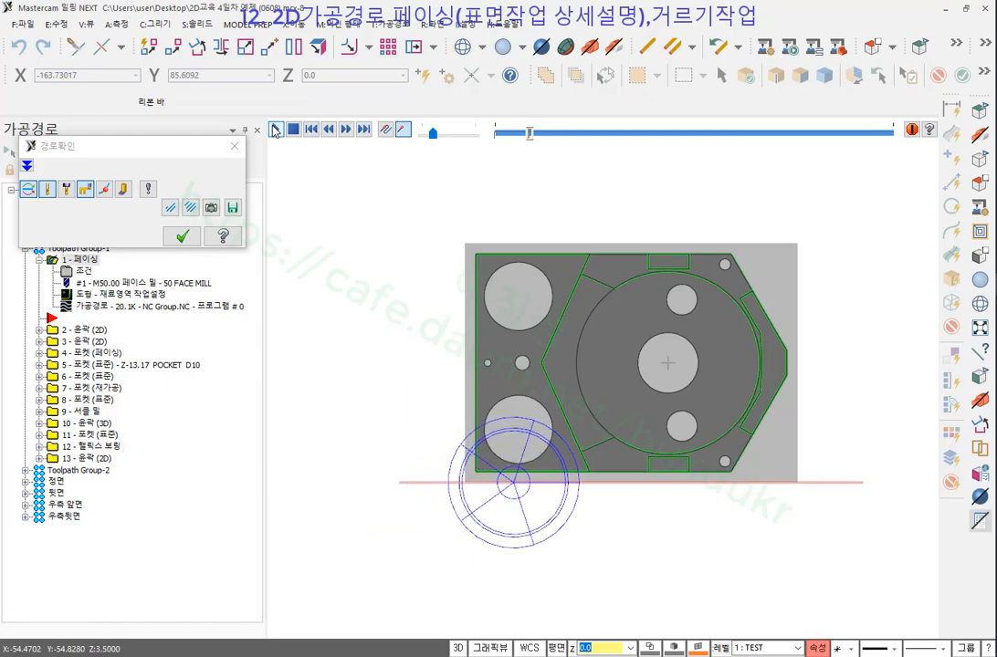
{"action": "left_click", "coordinate": [275, 131]}
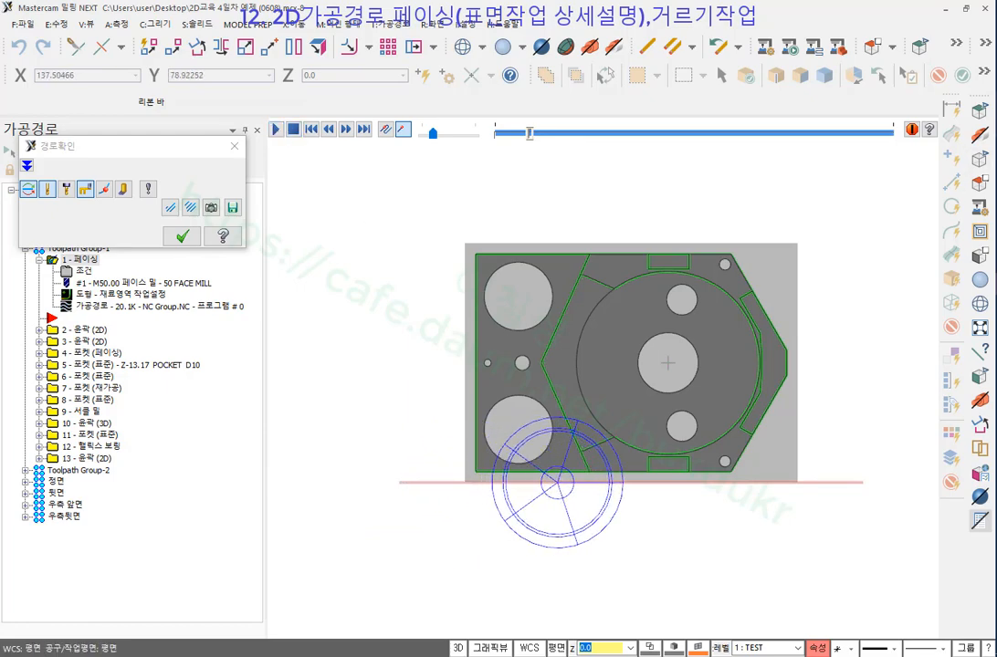
{"action": "mouse_move", "coordinate": [554, 448]}
{"action": "left_mouse_down"}
{"action": "mouse_move", "coordinate": [574, 457]}
{"action": "mouse_move", "coordinate": [587, 482]}
{"action": "mouse_move", "coordinate": [581, 508]}
{"action": "mouse_move", "coordinate": [596, 504]}
{"action": "left_mouse_up"}
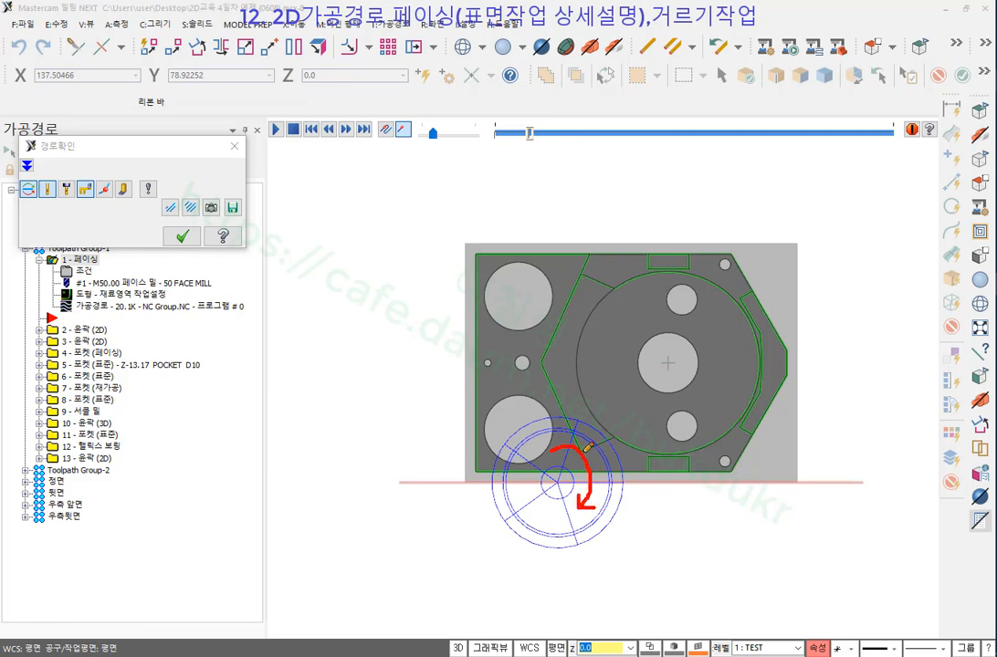
{"action": "mouse_move", "coordinate": [513, 419]}
{"action": "left_mouse_down"}
{"action": "mouse_move", "coordinate": [598, 423]}
{"action": "mouse_move", "coordinate": [633, 471]}
{"action": "left_mouse_up"}
{"action": "left_click_drag", "start_coordinate": [604, 403], "coordinate": [657, 470]}
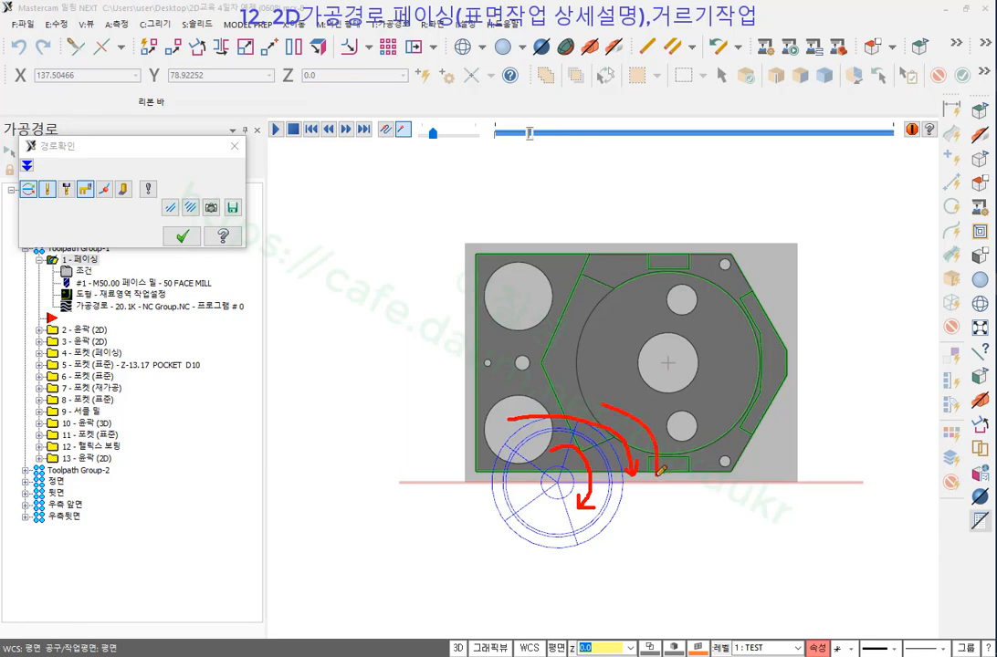
{"action": "mouse_move", "coordinate": [651, 414]}
{"action": "left_mouse_down"}
{"action": "mouse_move", "coordinate": [700, 468]}
{"action": "mouse_move", "coordinate": [656, 520]}
{"action": "mouse_move", "coordinate": [679, 547]}
{"action": "left_mouse_up"}
{"action": "left_click_drag", "start_coordinate": [566, 445], "coordinate": [621, 504]}
{"action": "left_click_drag", "start_coordinate": [689, 503], "coordinate": [694, 498]}
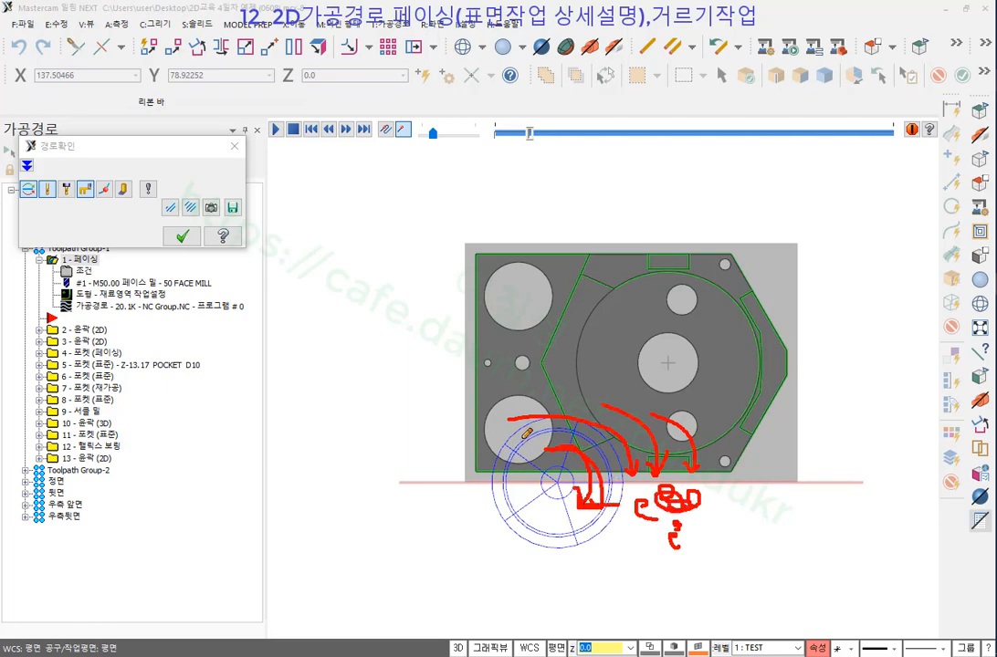
{"action": "mouse_move", "coordinate": [498, 426]}
{"action": "left_mouse_down"}
{"action": "mouse_move", "coordinate": [418, 422]}
{"action": "mouse_move", "coordinate": [426, 435]}
{"action": "left_mouse_up"}
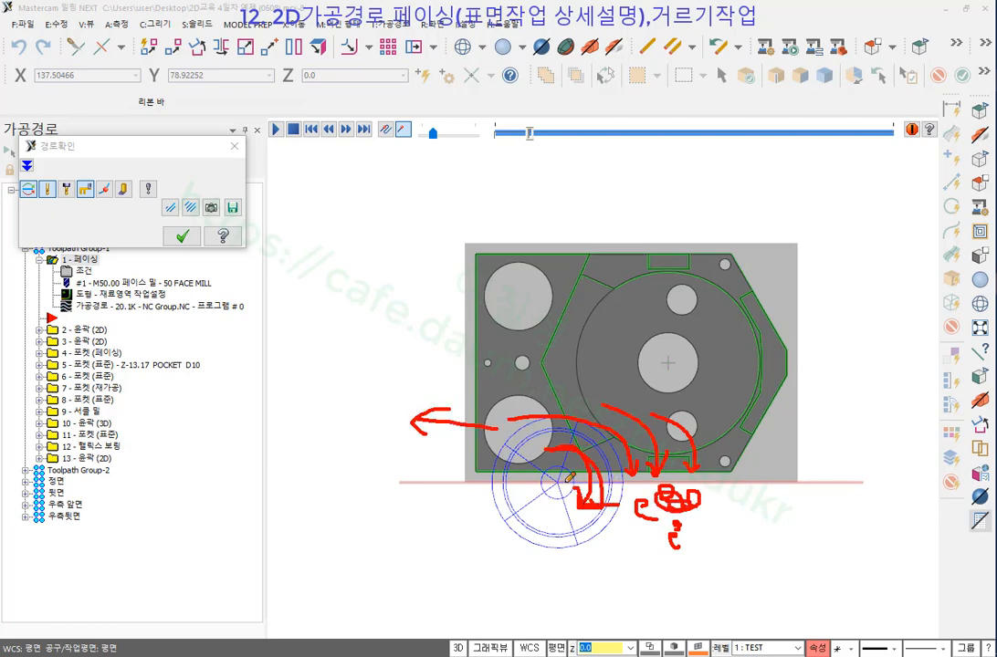
{"action": "mouse_move", "coordinate": [543, 457]}
{"action": "left_mouse_down"}
{"action": "mouse_move", "coordinate": [580, 456]}
{"action": "mouse_move", "coordinate": [593, 488]}
{"action": "left_mouse_up"}
Sketch rightward arrows and hooked cutting strokes along the plate's top and bottom edges.
{"action": "left_click_drag", "start_coordinate": [400, 270], "coordinate": [530, 271]}
{"action": "left_click_drag", "start_coordinate": [507, 263], "coordinate": [509, 290]}
{"action": "mouse_move", "coordinate": [400, 474]}
{"action": "left_mouse_down"}
{"action": "mouse_move", "coordinate": [535, 474]}
{"action": "mouse_move", "coordinate": [517, 487]}
{"action": "left_mouse_up"}
{"action": "mouse_move", "coordinate": [478, 226]}
{"action": "left_mouse_down"}
{"action": "mouse_move", "coordinate": [482, 283]}
{"action": "mouse_move", "coordinate": [459, 279]}
{"action": "left_mouse_up"}
{"action": "mouse_move", "coordinate": [512, 219]}
{"action": "left_mouse_down"}
{"action": "mouse_move", "coordinate": [521, 247]}
{"action": "mouse_move", "coordinate": [488, 281]}
{"action": "left_mouse_up"}
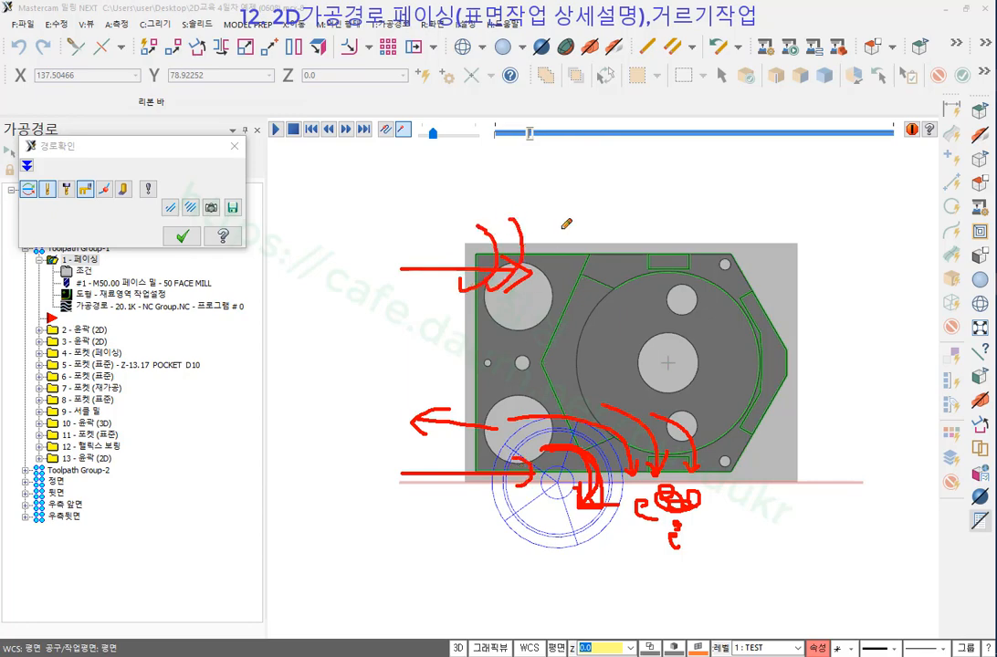
{"action": "left_click_drag", "start_coordinate": [562, 228], "coordinate": [535, 286]}
{"action": "left_click_drag", "start_coordinate": [604, 235], "coordinate": [561, 285]}
{"action": "mouse_move", "coordinate": [653, 229]}
{"action": "left_mouse_down"}
{"action": "mouse_move", "coordinate": [655, 244]}
{"action": "mouse_move", "coordinate": [610, 293]}
{"action": "left_mouse_up"}
{"action": "mouse_move", "coordinate": [491, 456]}
{"action": "left_mouse_down"}
{"action": "mouse_move", "coordinate": [564, 497]}
{"action": "mouse_move", "coordinate": [552, 495]}
{"action": "left_mouse_up"}
{"action": "mouse_move", "coordinate": [546, 447]}
{"action": "left_mouse_down"}
{"action": "mouse_move", "coordinate": [631, 477]}
{"action": "mouse_move", "coordinate": [622, 488]}
{"action": "left_mouse_up"}
{"action": "mouse_move", "coordinate": [640, 443]}
{"action": "left_mouse_down"}
{"action": "mouse_move", "coordinate": [687, 493]}
{"action": "mouse_move", "coordinate": [709, 481]}
{"action": "left_mouse_up"}
{"action": "left_click_drag", "start_coordinate": [707, 437], "coordinate": [762, 496]}
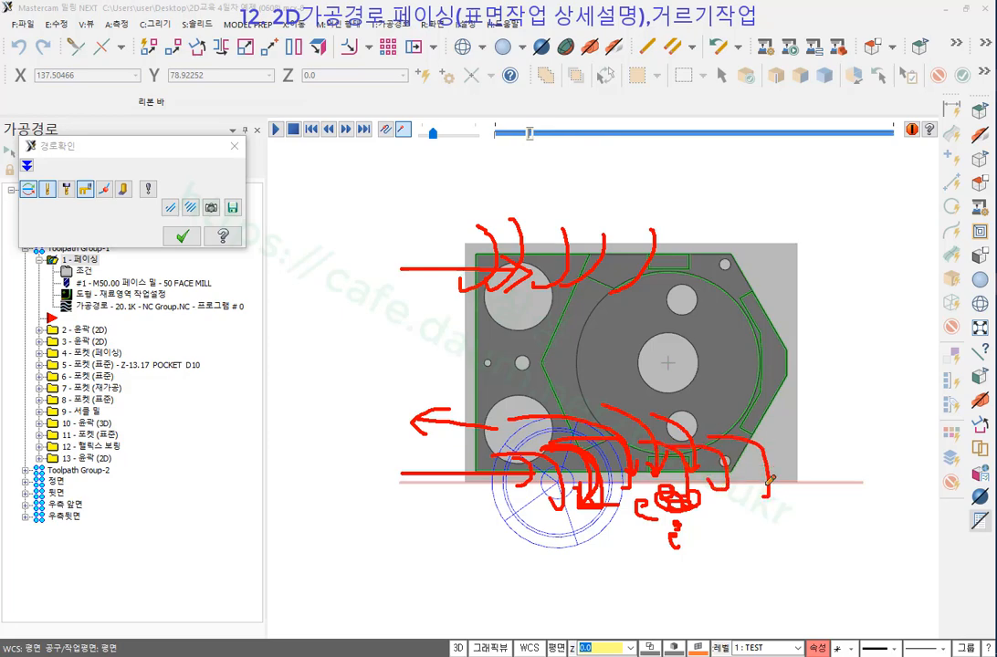
Erase the ink, close the backplot, and reopen the facing operation's parameters.
{"action": "right_click", "coordinate": [840, 266]}
{"action": "left_click", "coordinate": [836, 424]}
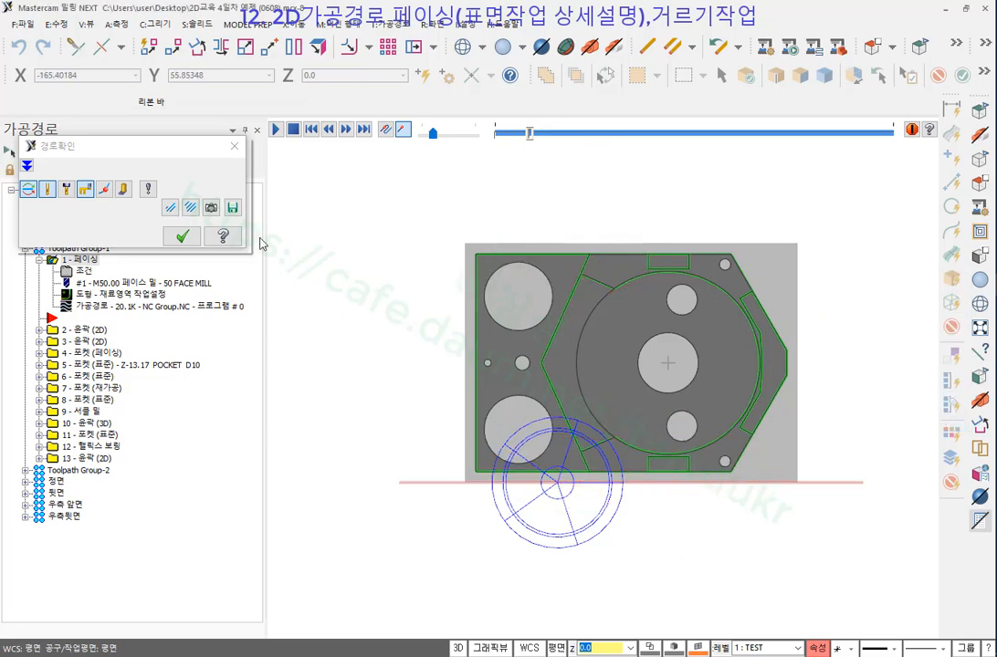
{"action": "left_click", "coordinate": [186, 239]}
{"action": "left_click", "coordinate": [83, 272]}
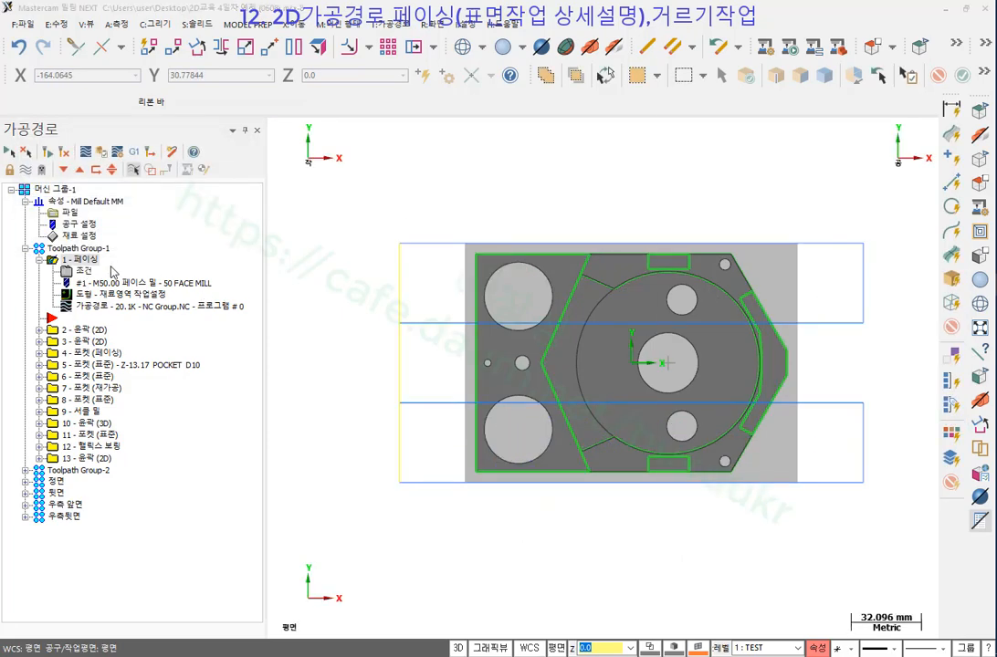
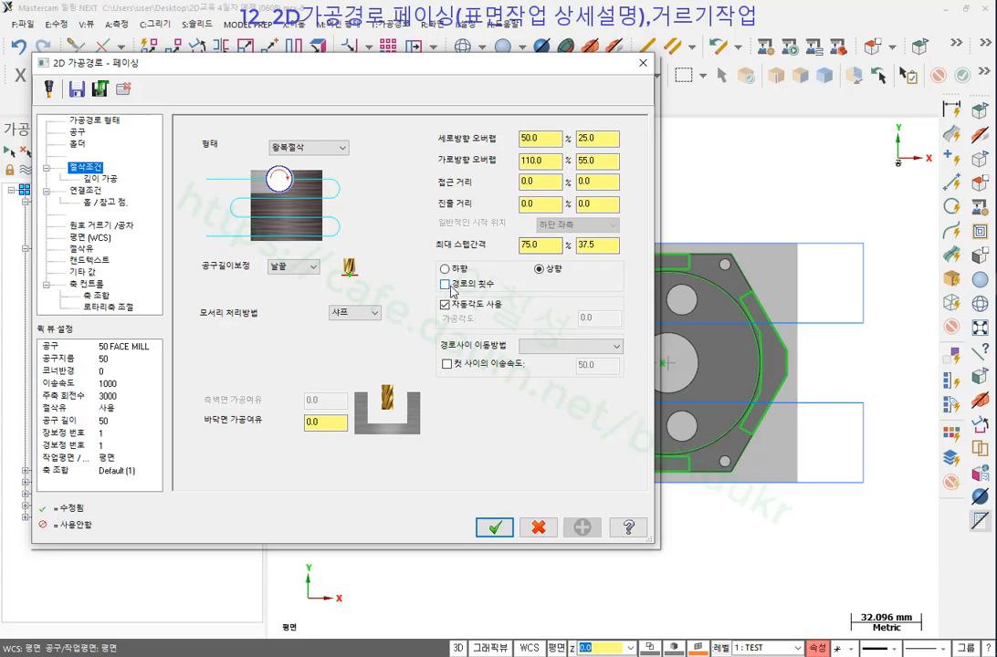
Change the facing operation's maximum stepover from 75.0 to 95.0 (47.5%) and accept it.
{"action": "left_click", "coordinate": [494, 528]}
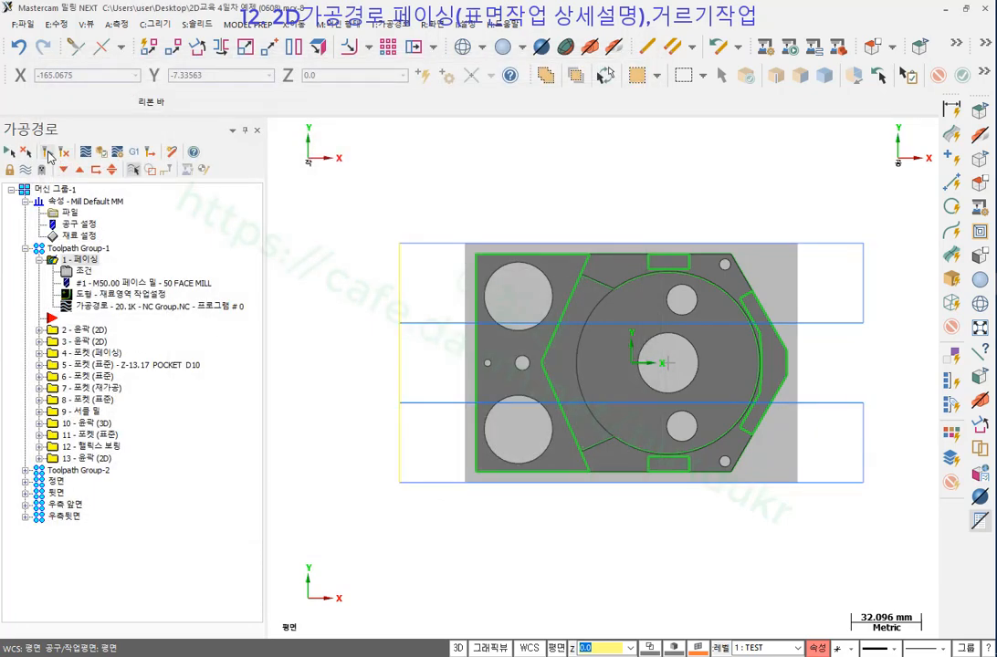
{"action": "left_click", "coordinate": [85, 271]}
{"action": "left_click_drag", "start_coordinate": [551, 245], "coordinate": [501, 246]}
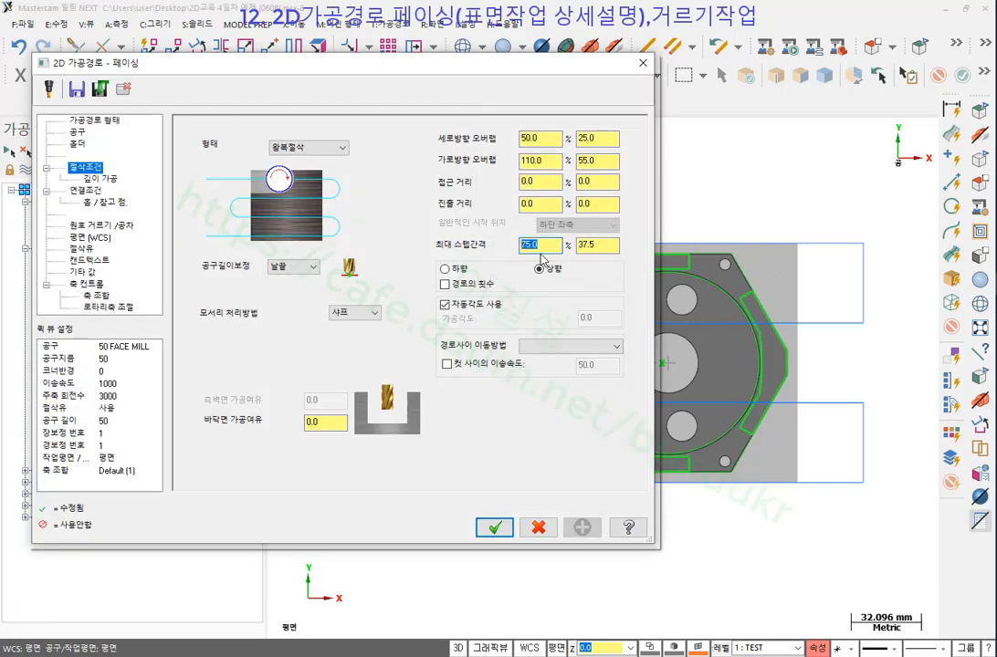
{"action": "type", "text": "95"}
{"action": "key", "text": "Return"}
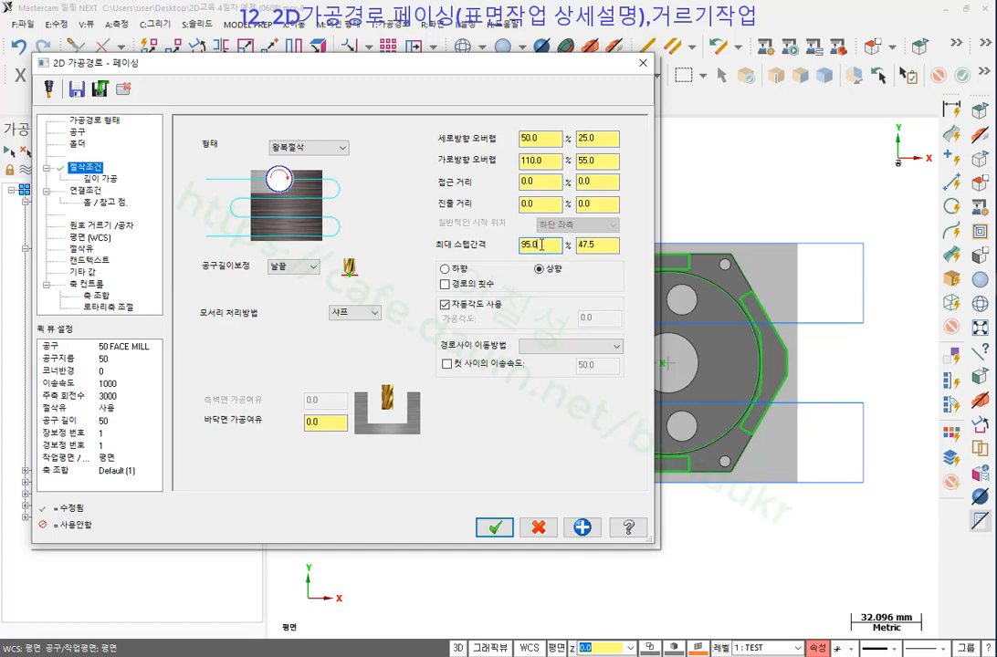
{"action": "left_click", "coordinate": [492, 527]}
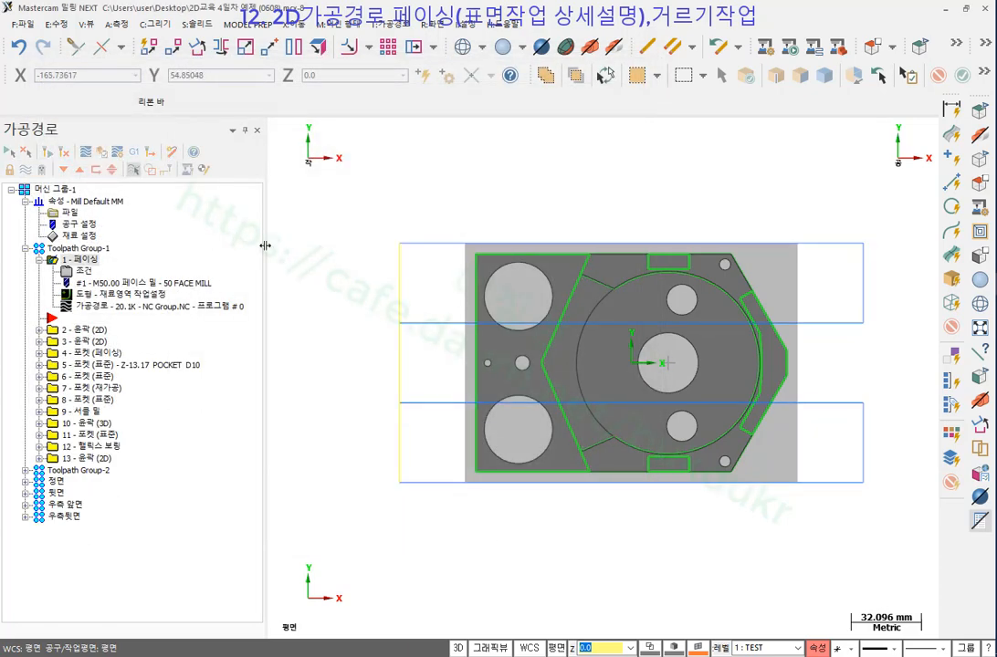
{"action": "left_click", "coordinate": [84, 271]}
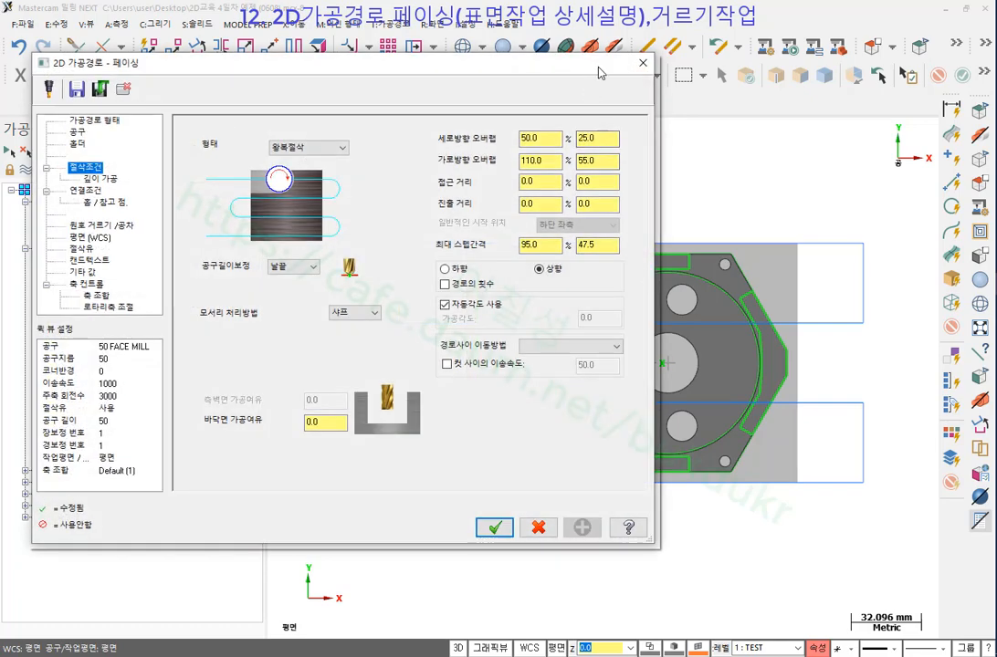
Reduce the facing's 세로방향 오버랩 from 50.0 to 5.0 (2.5%) and accept the parameters.
{"action": "left_click_drag", "start_coordinate": [600, 71], "coordinate": [300, 67]}
{"action": "left_click_drag", "start_coordinate": [251, 133], "coordinate": [202, 133]}
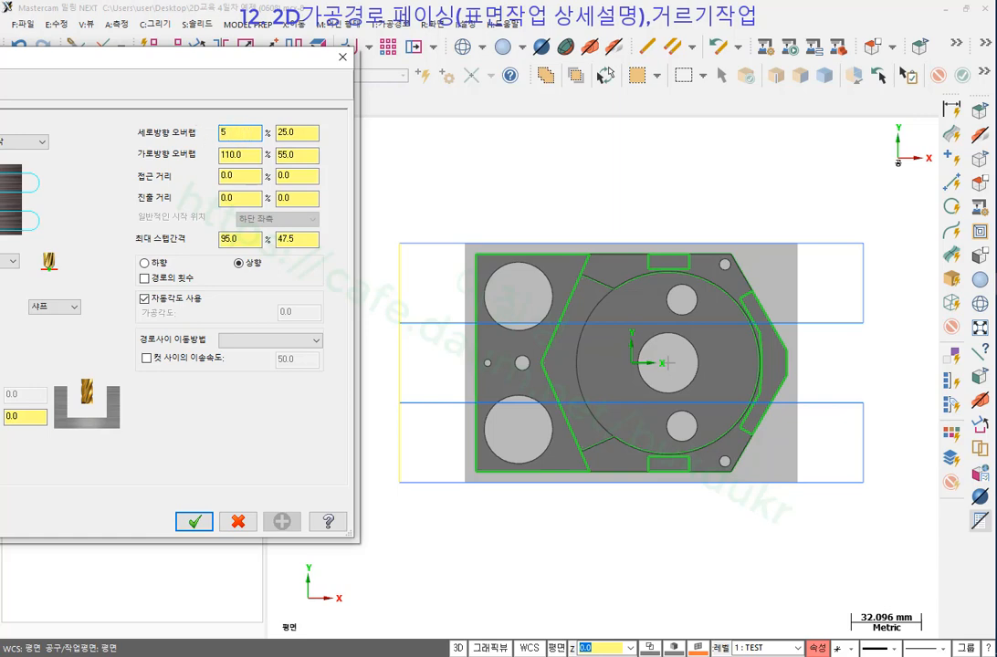
{"action": "key", "text": "Return"}
{"action": "left_click", "coordinate": [550, 197]}
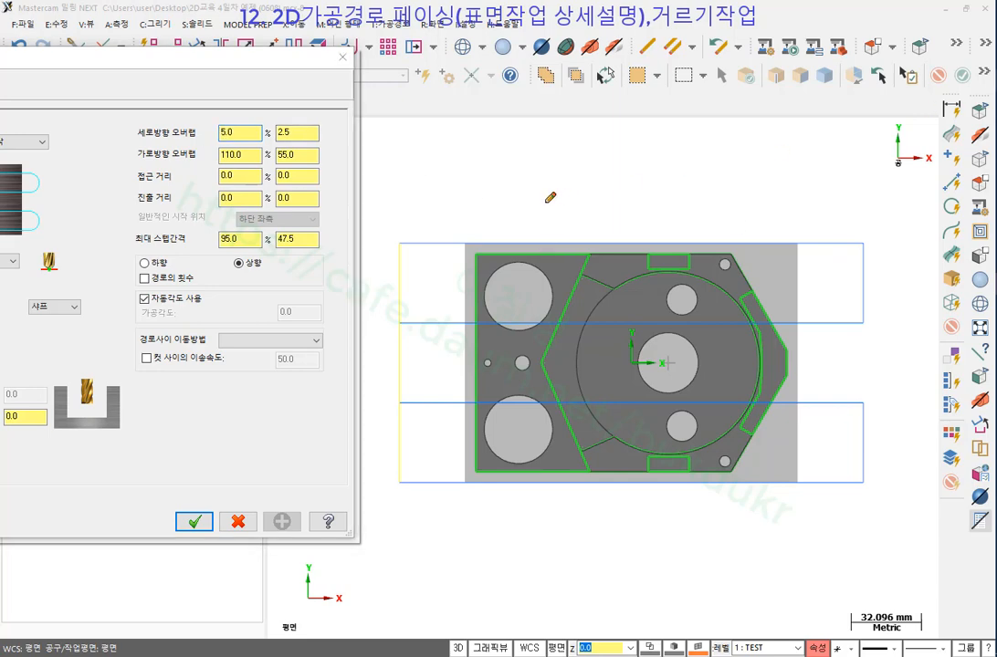
{"action": "mouse_move", "coordinate": [450, 221]}
{"action": "left_mouse_down"}
{"action": "mouse_move", "coordinate": [530, 219]}
{"action": "mouse_move", "coordinate": [504, 237]}
{"action": "mouse_move", "coordinate": [525, 229]}
{"action": "left_mouse_up"}
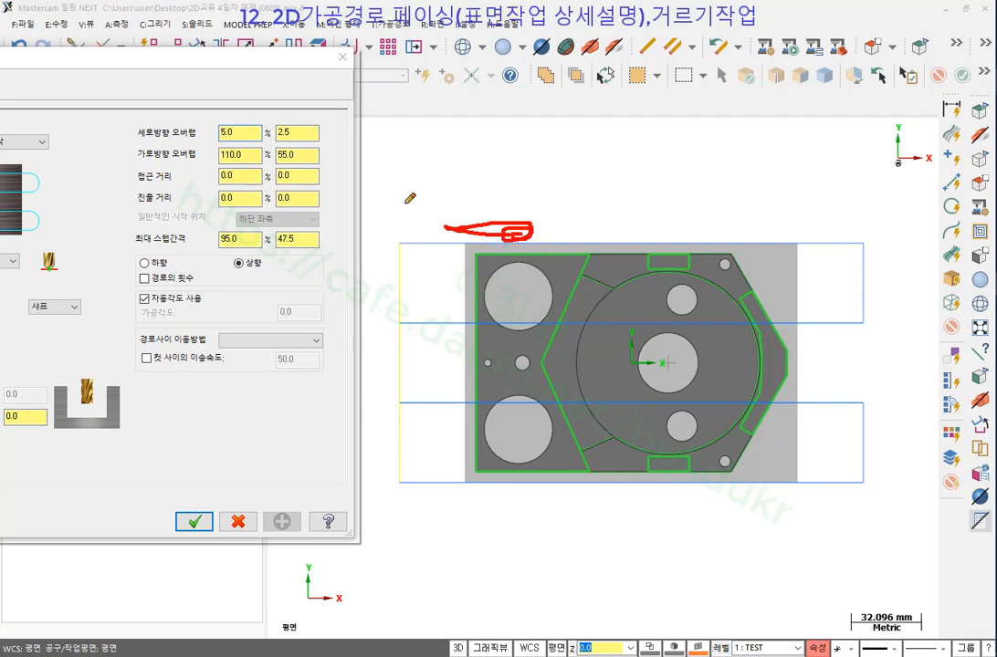
{"action": "left_click_drag", "start_coordinate": [137, 143], "coordinate": [327, 137]}
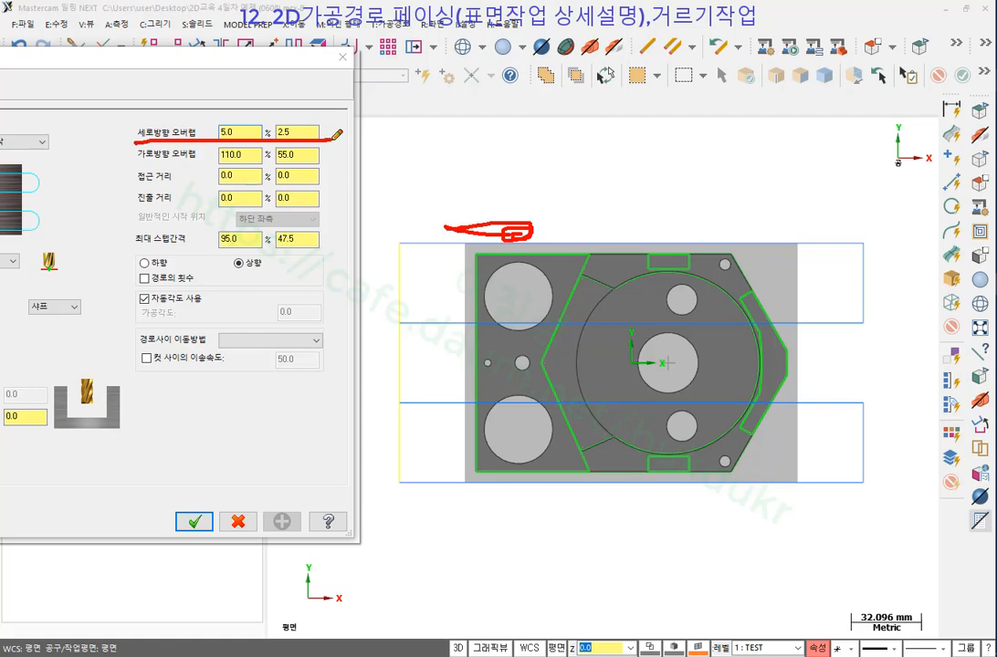
{"action": "right_click", "coordinate": [436, 135]}
{"action": "left_click", "coordinate": [480, 286]}
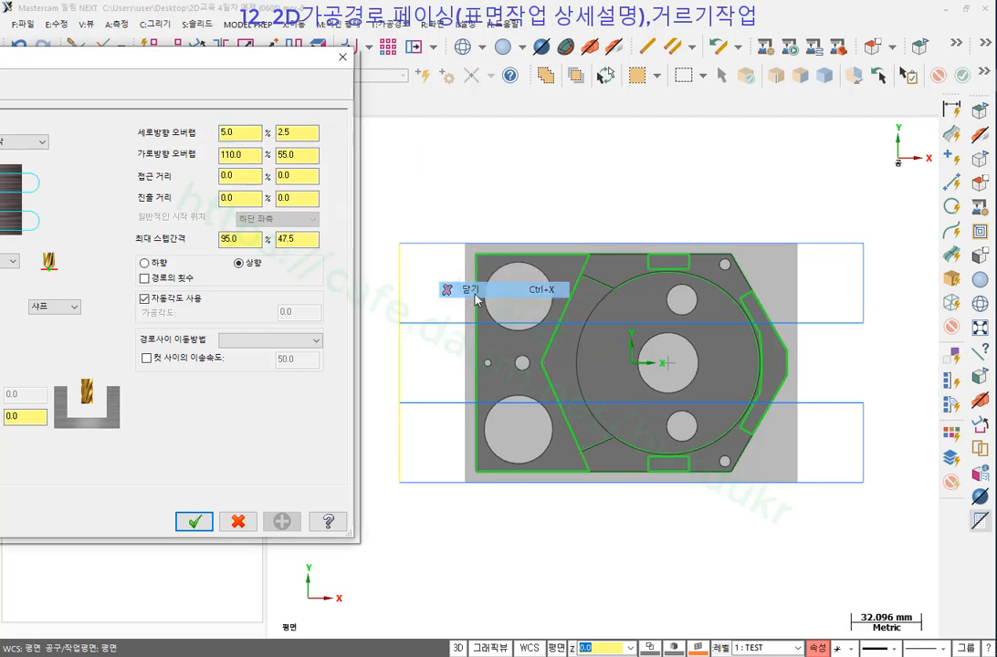
{"action": "left_click", "coordinate": [215, 519]}
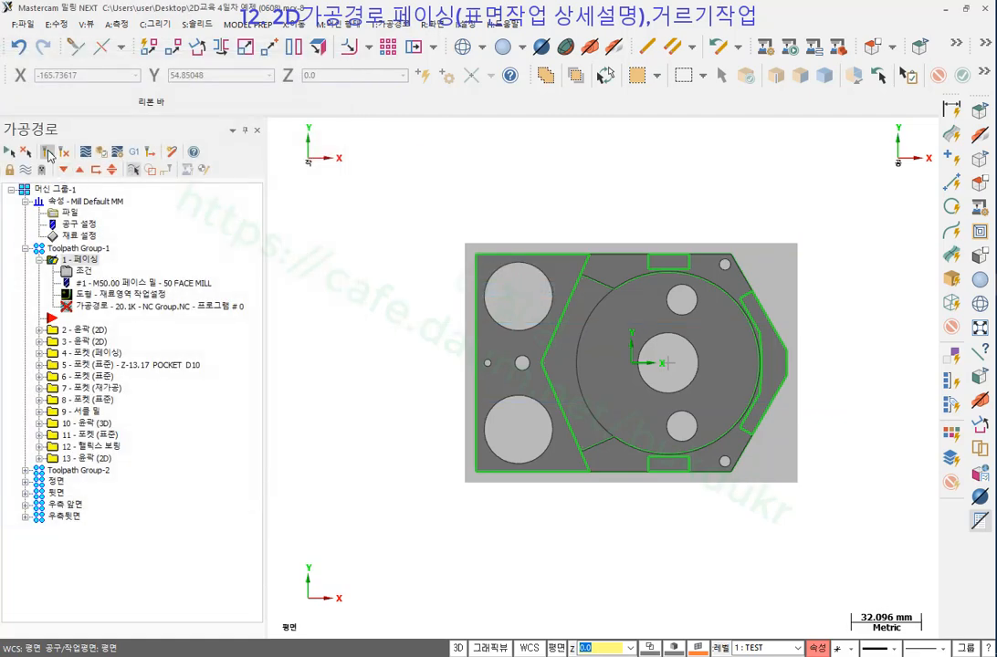
Regenerate the facing toolpath and run a backplot along its passes.
{"action": "left_click", "coordinate": [50, 154]}
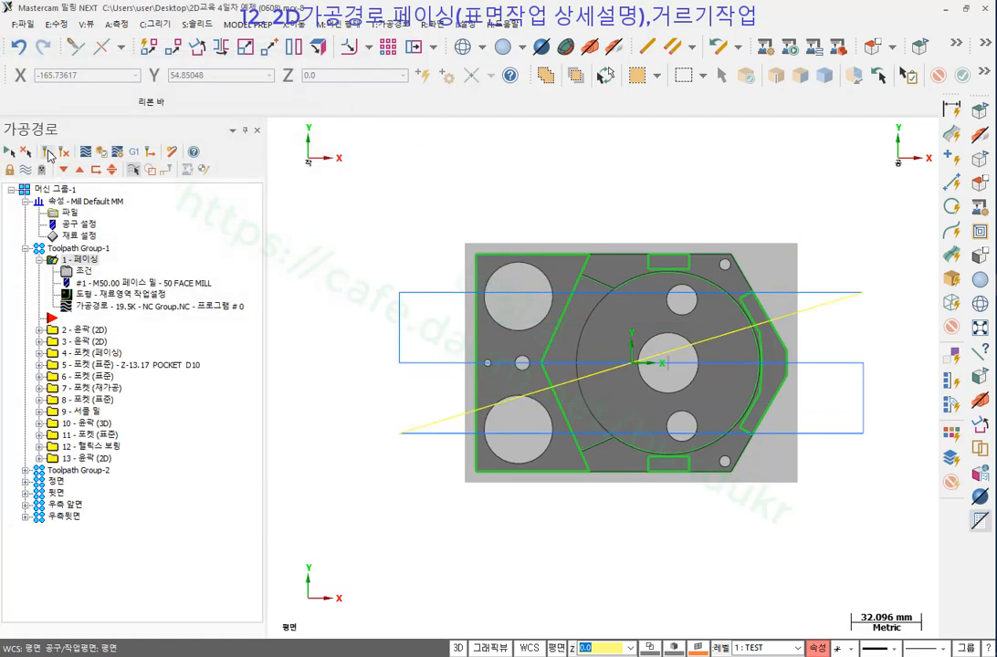
{"action": "left_click", "coordinate": [100, 311]}
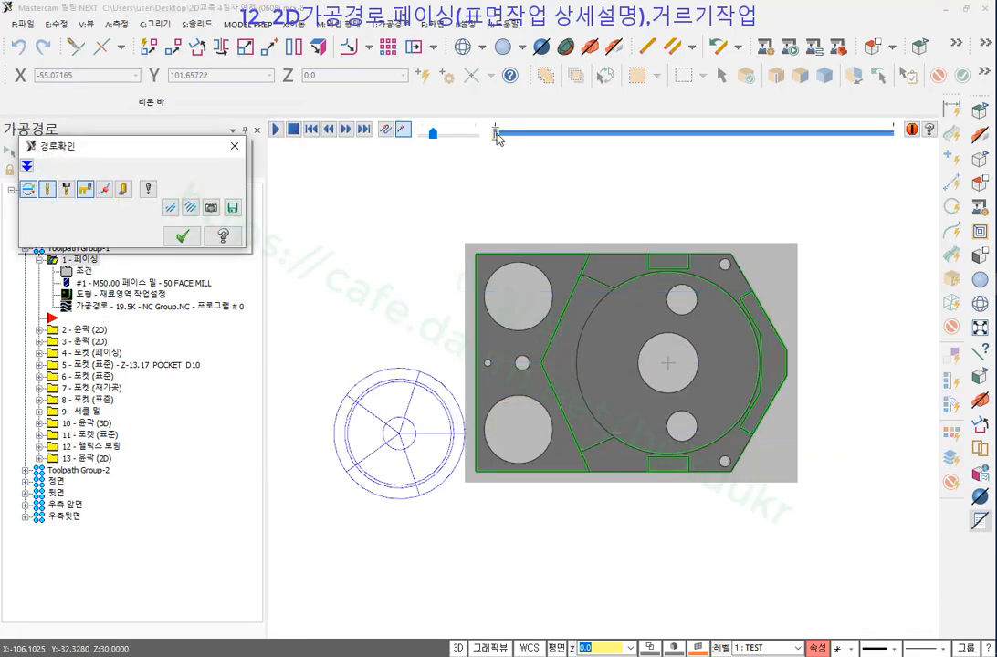
{"action": "left_click_drag", "start_coordinate": [496, 134], "coordinate": [592, 144]}
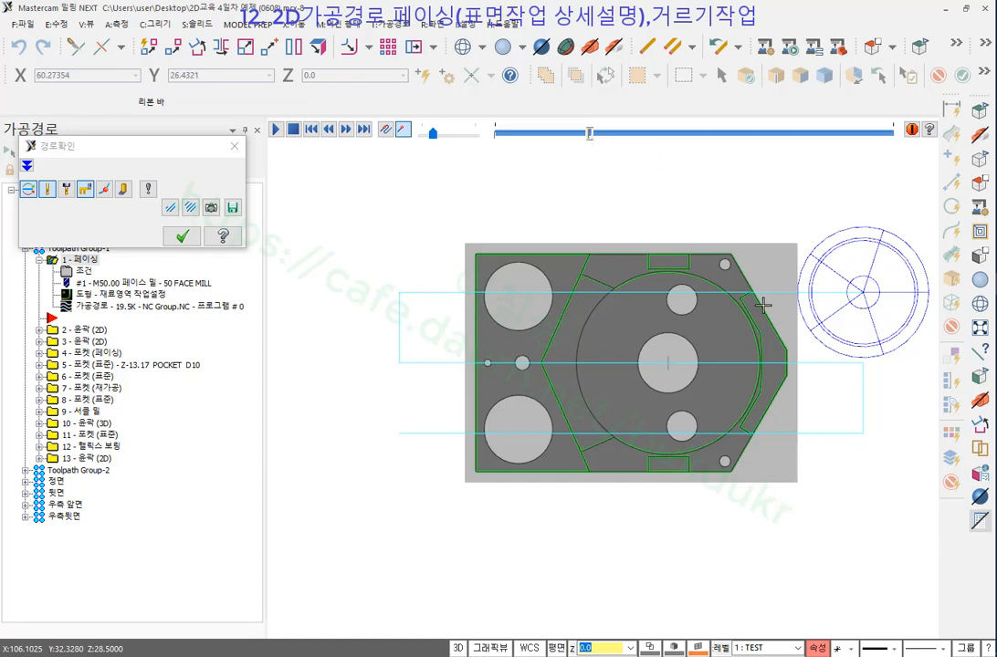
{"action": "left_click", "coordinate": [182, 235]}
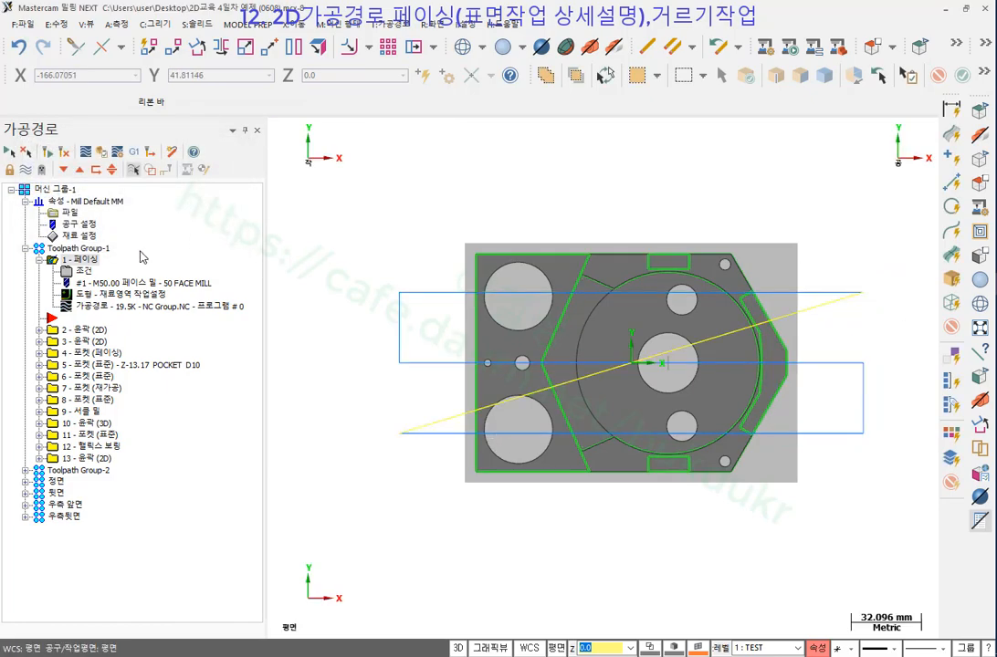
Enable the 경로의 횟수 option and regenerate the facing toolpath.
{"action": "left_click", "coordinate": [83, 271]}
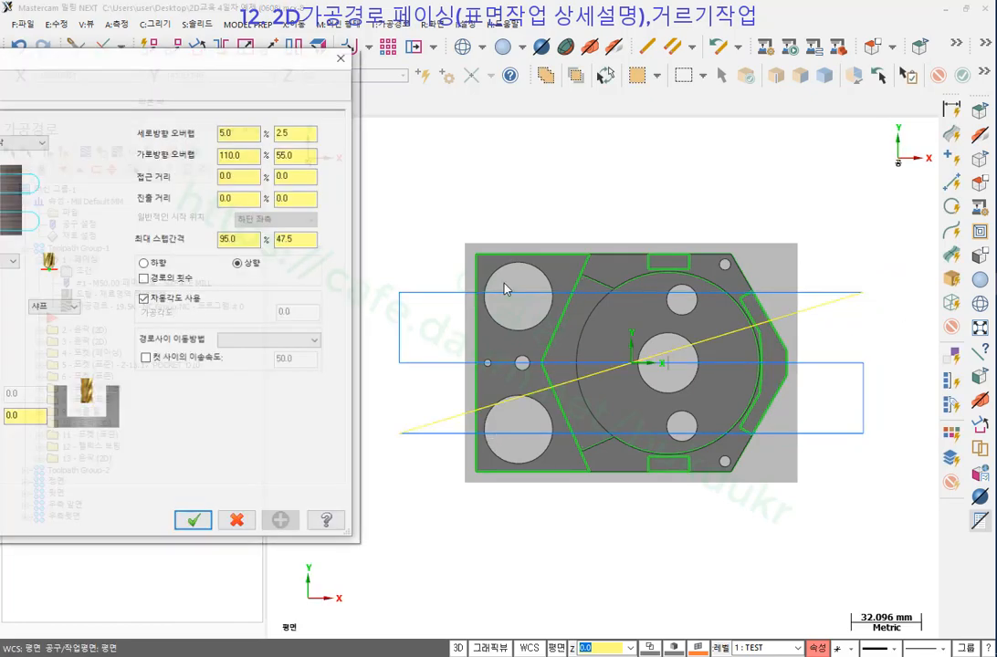
{"action": "left_click", "coordinate": [148, 281]}
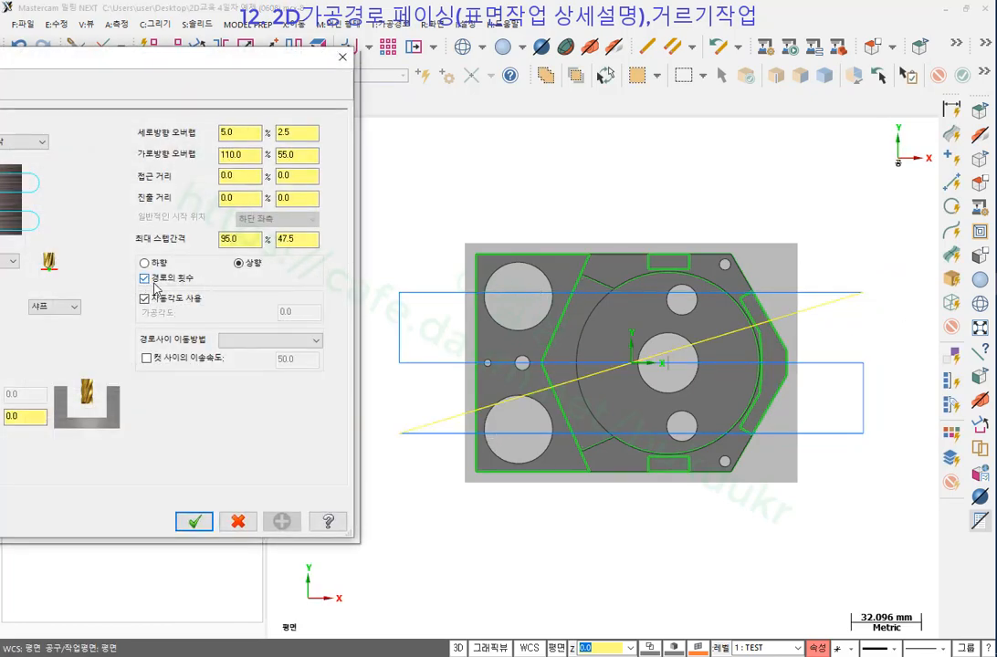
{"action": "left_click", "coordinate": [194, 521]}
{"action": "left_click", "coordinate": [50, 155]}
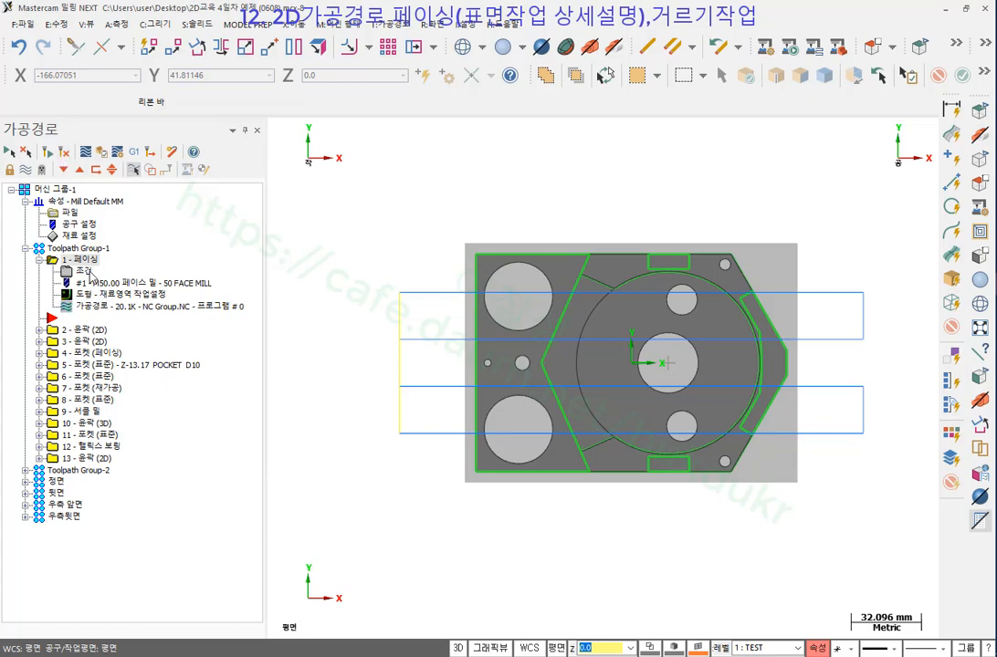
Turn off the automatic cutting angle and set the facing angle to 45 degrees.
{"action": "left_click", "coordinate": [64, 271]}
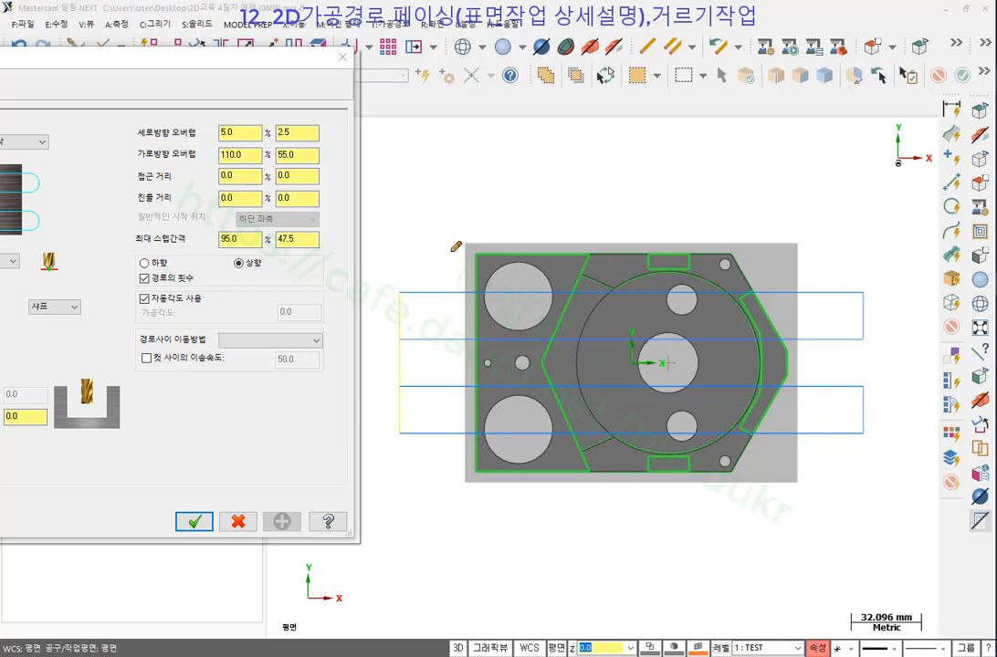
{"action": "mouse_move", "coordinate": [456, 246]}
{"action": "left_mouse_down"}
{"action": "mouse_move", "coordinate": [783, 245]}
{"action": "mouse_move", "coordinate": [798, 423]}
{"action": "mouse_move", "coordinate": [791, 486]}
{"action": "mouse_move", "coordinate": [478, 479]}
{"action": "mouse_move", "coordinate": [467, 247]}
{"action": "mouse_move", "coordinate": [485, 207]}
{"action": "mouse_move", "coordinate": [822, 196]}
{"action": "mouse_move", "coordinate": [805, 214]}
{"action": "left_mouse_up"}
{"action": "left_click_drag", "start_coordinate": [438, 196], "coordinate": [802, 203]}
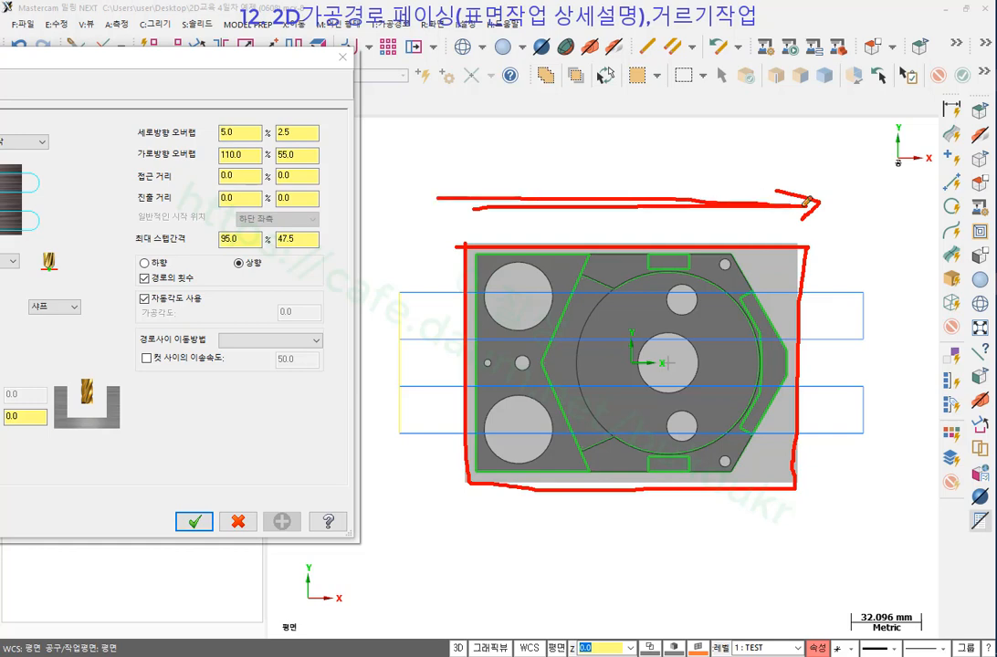
{"action": "left_click_drag", "start_coordinate": [728, 183], "coordinate": [809, 213]}
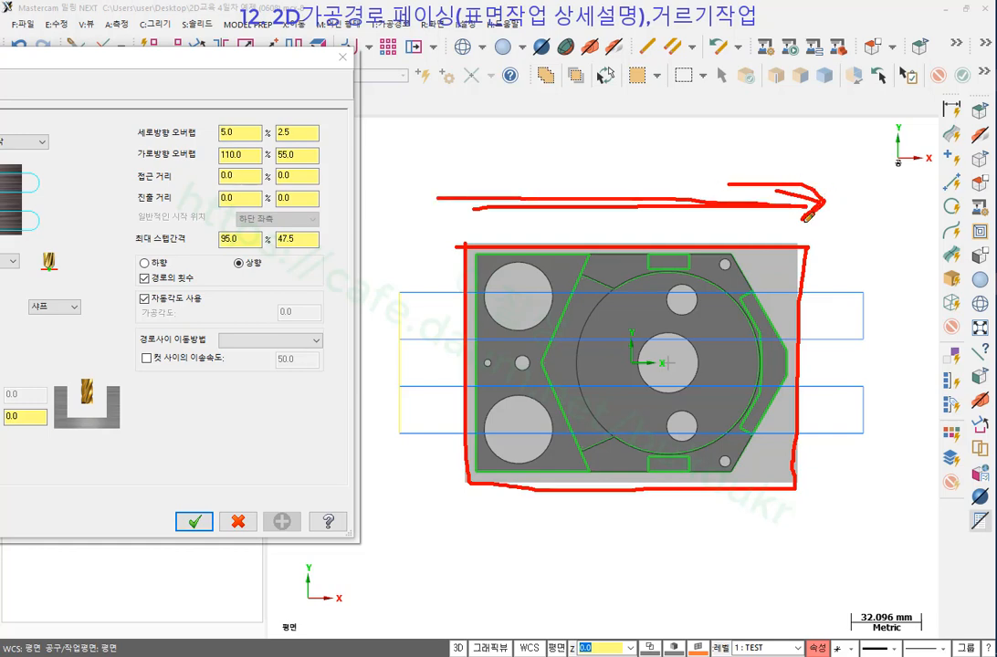
{"action": "right_click", "coordinate": [711, 149]}
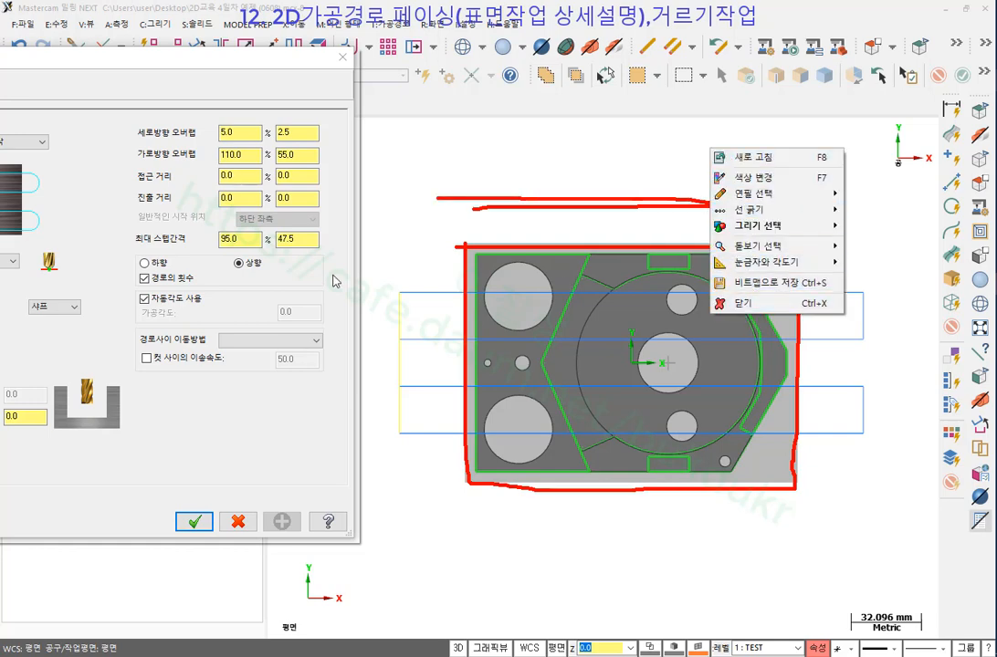
{"action": "left_click", "coordinate": [720, 304]}
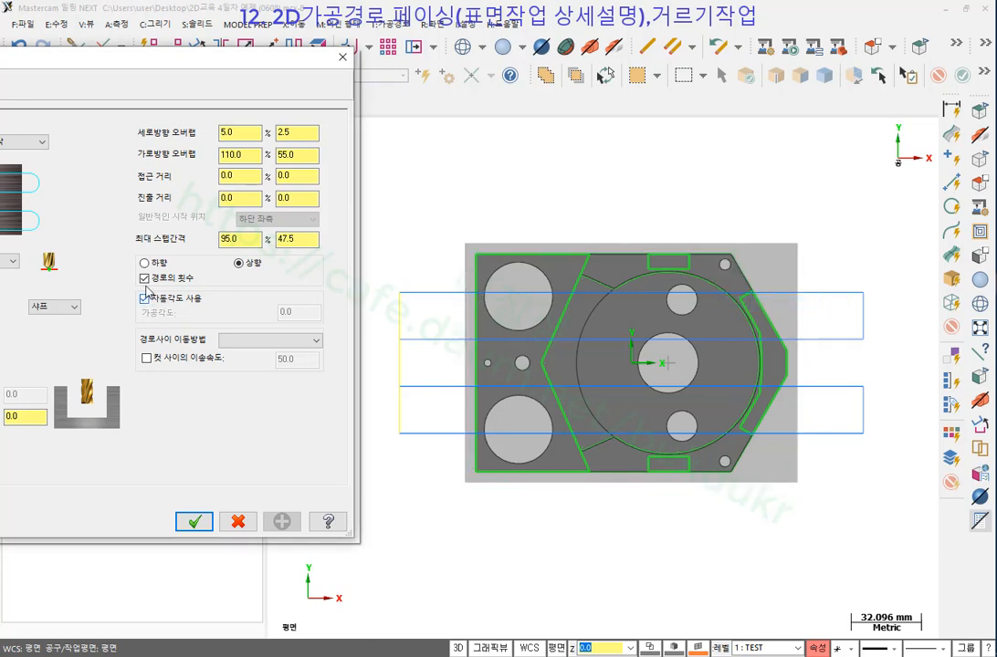
{"action": "left_click", "coordinate": [143, 298]}
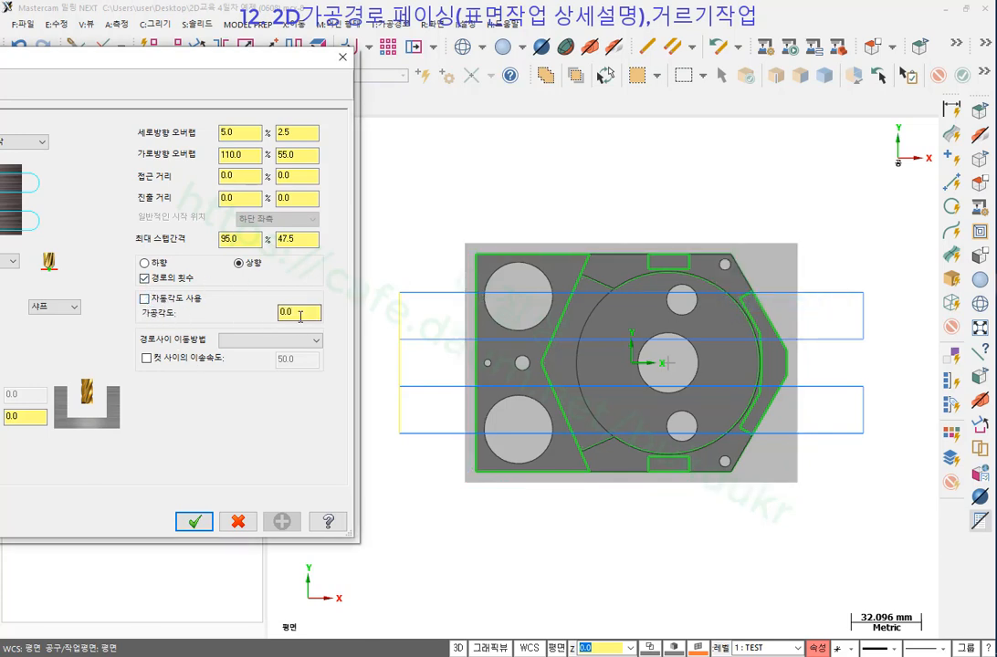
{"action": "key", "text": "Tab"}
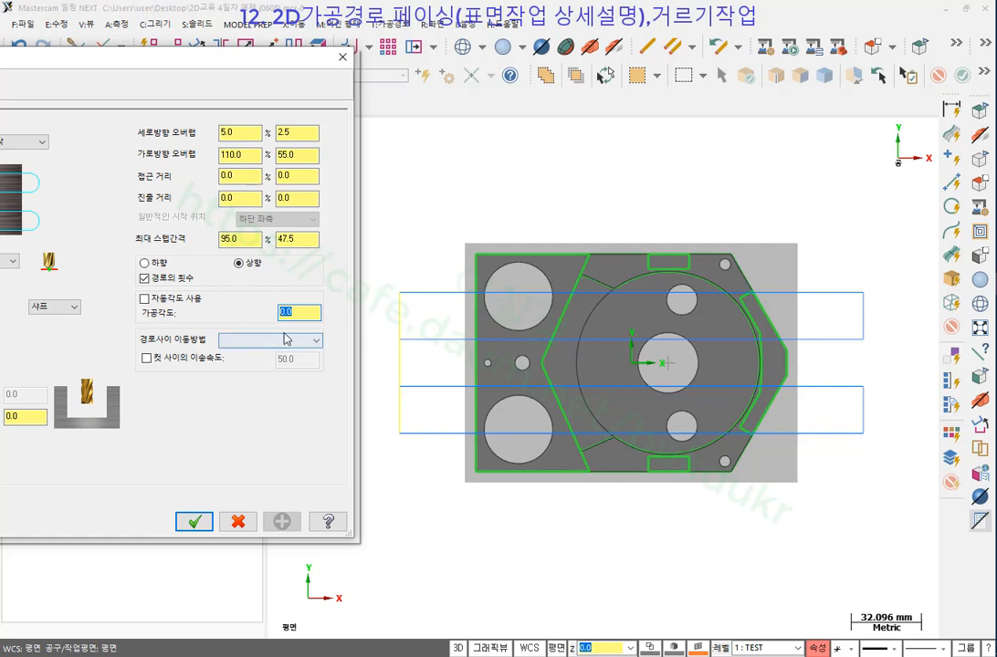
{"action": "type", "text": "45"}
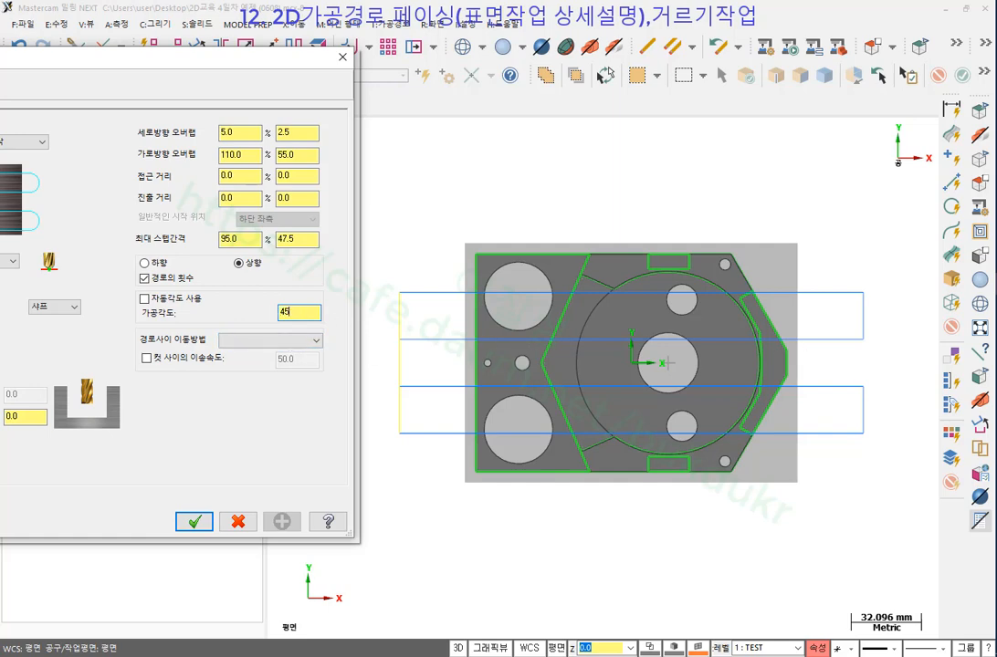
{"action": "left_click", "coordinate": [194, 521]}
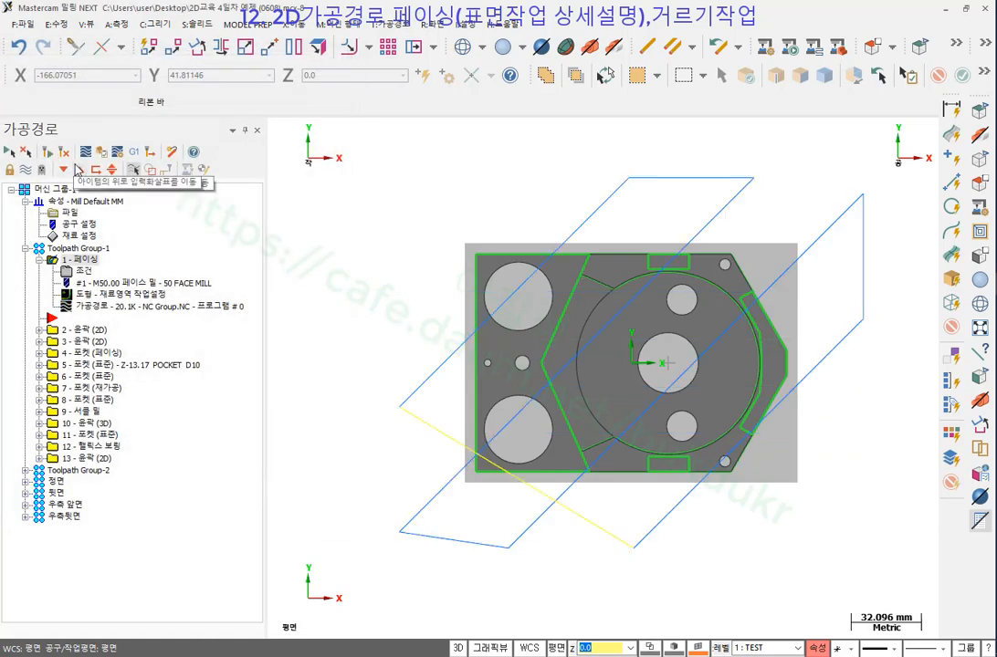
Change the facing 가공각도 from 45.0 to 90 degrees and accept.
{"action": "left_click", "coordinate": [77, 271]}
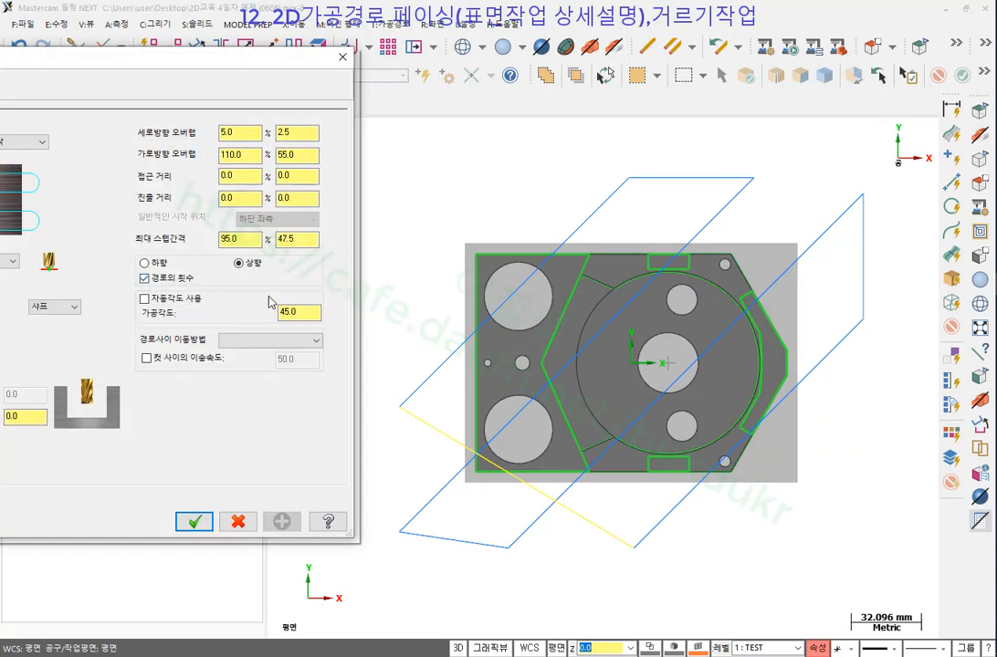
{"action": "double_click", "coordinate": [294, 312]}
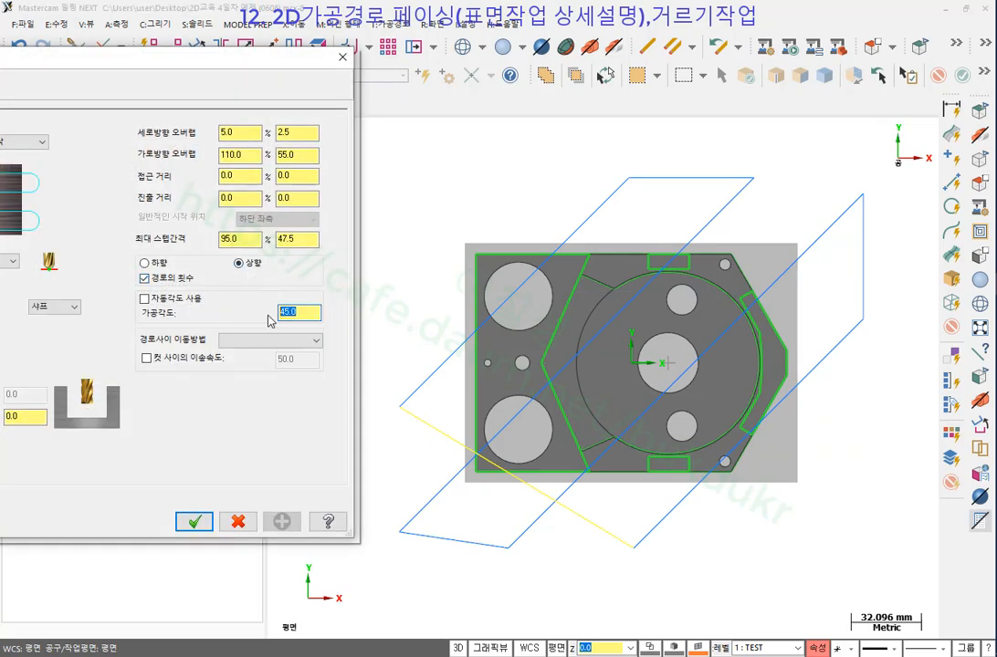
{"action": "type", "text": "90"}
{"action": "left_click", "coordinate": [194, 521]}
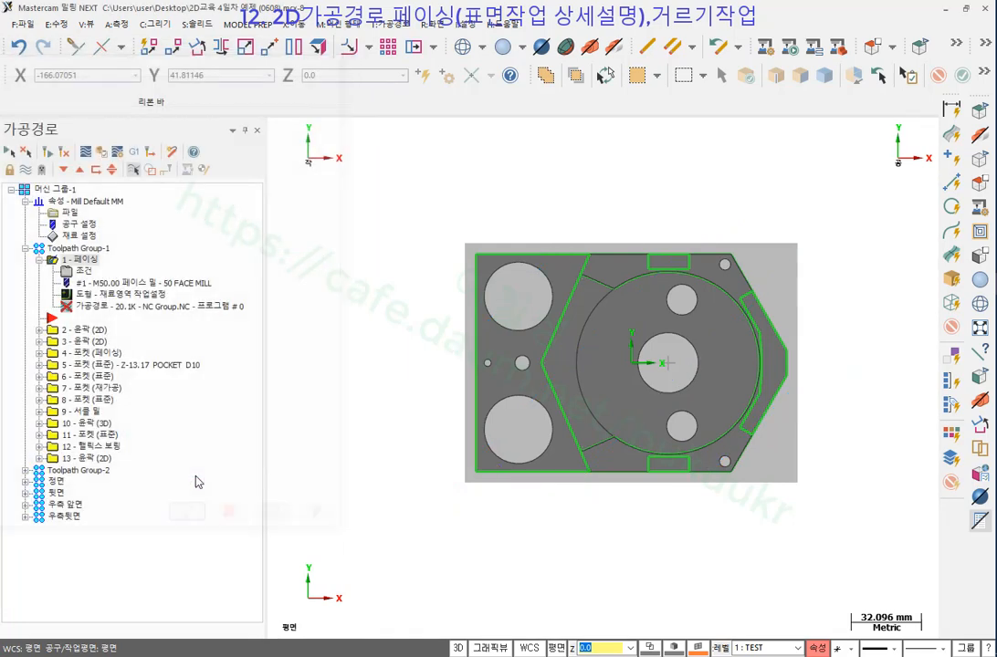
Regenerate the 90° facing toolpath and backplot its vertical passes.
{"action": "left_click", "coordinate": [51, 153]}
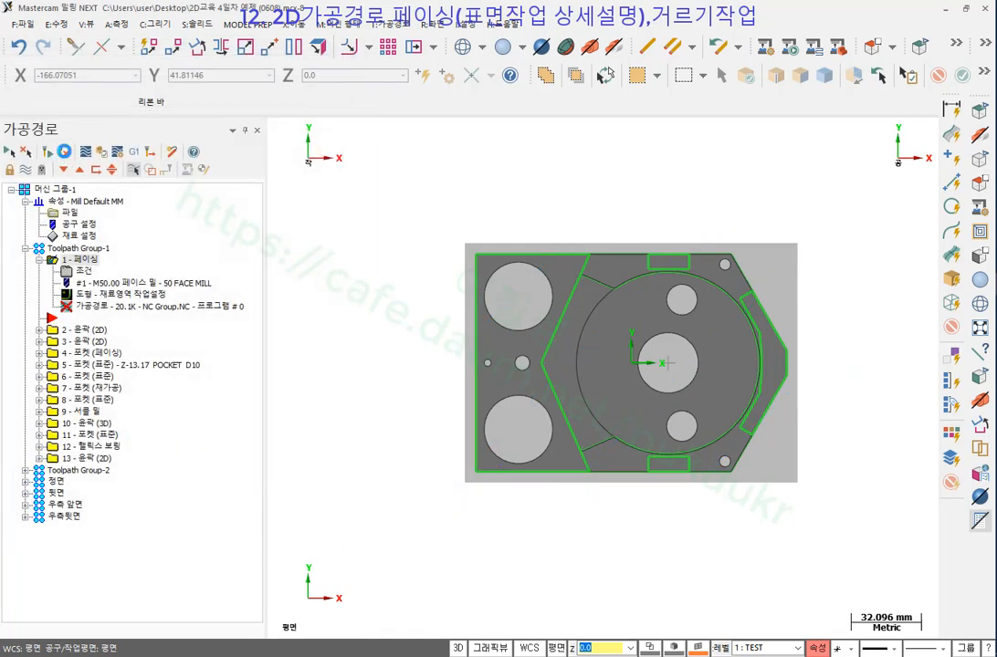
{"action": "scroll", "coordinate": [590, 234], "scroll_direction": "down", "scroll_amount": 1}
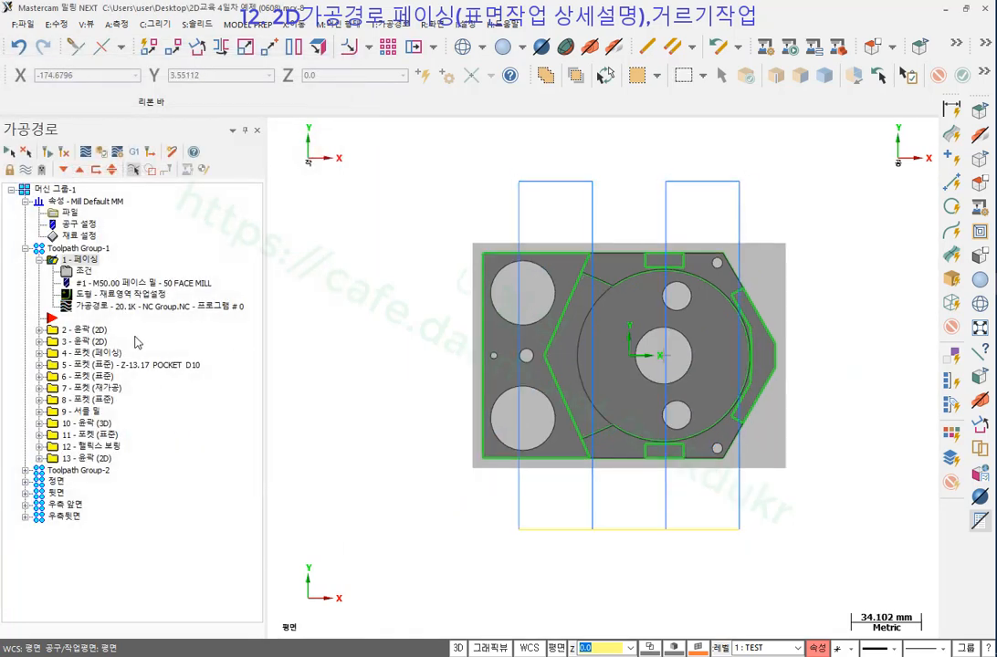
{"action": "left_click", "coordinate": [105, 307]}
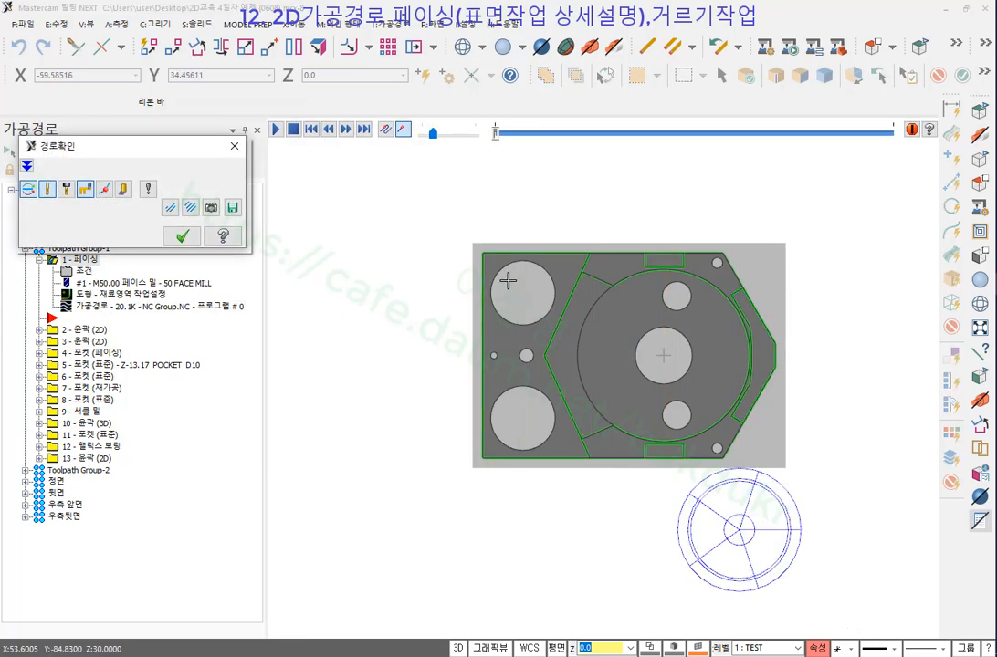
{"action": "left_click", "coordinate": [125, 188]}
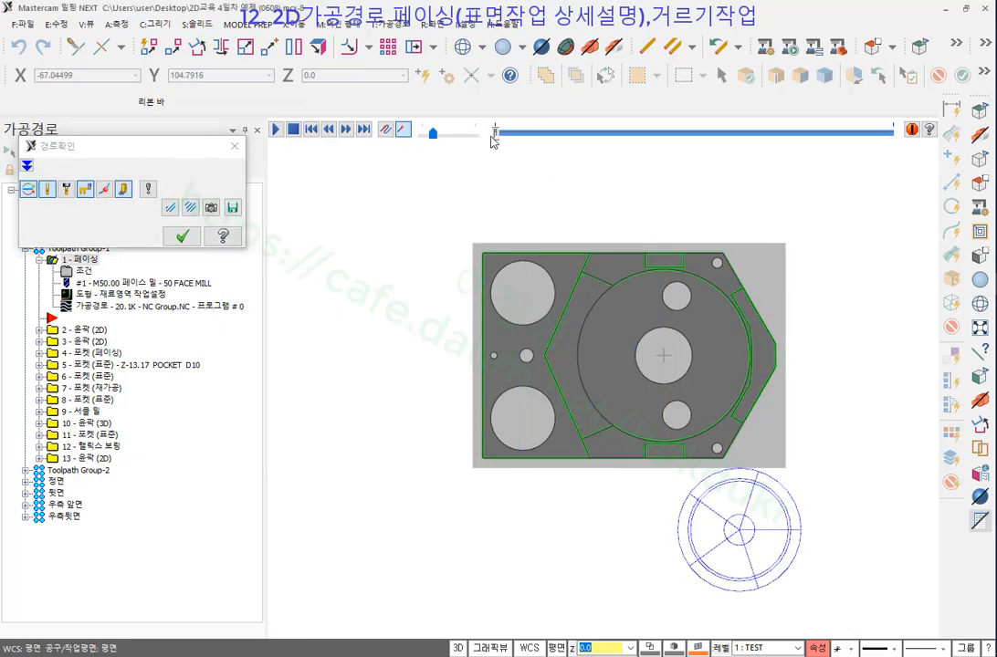
{"action": "left_click_drag", "start_coordinate": [495, 134], "coordinate": [590, 135]}
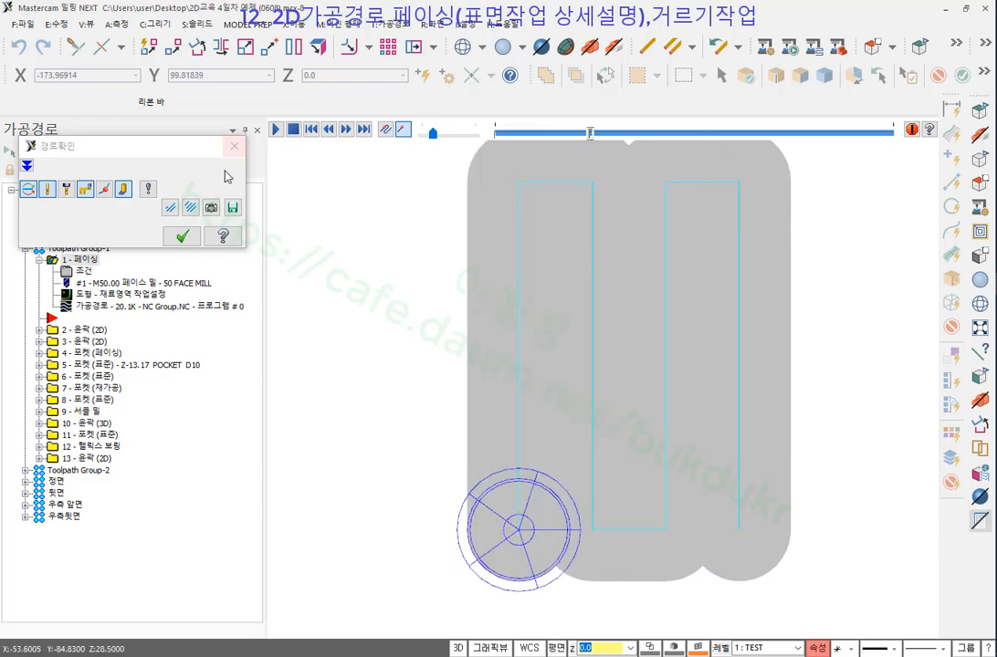
{"action": "left_click", "coordinate": [183, 237]}
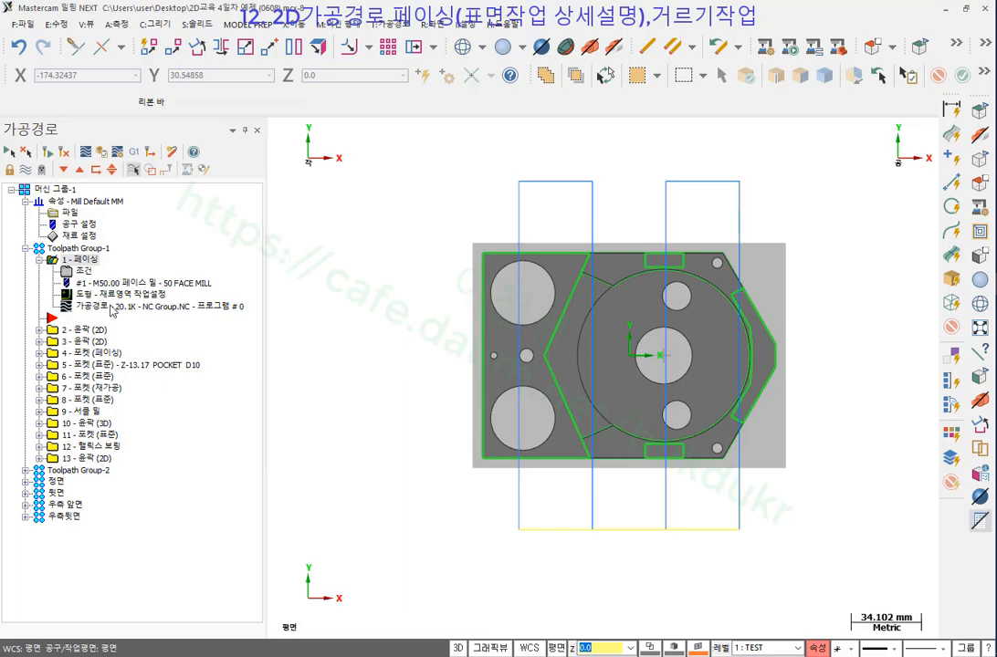
{"action": "left_click", "coordinate": [83, 271]}
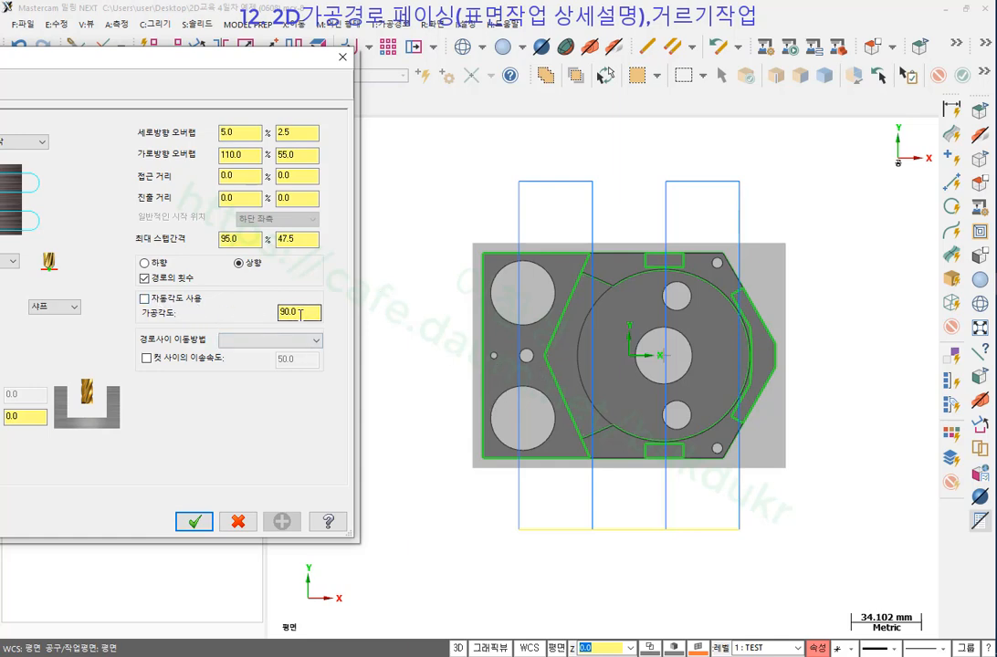
Set the facing cutting angle to 0 degrees and regenerate the toolpath.
{"action": "left_click_drag", "start_coordinate": [303, 313], "coordinate": [261, 315]}
{"action": "type", "text": "0"}
{"action": "left_click", "coordinate": [194, 522]}
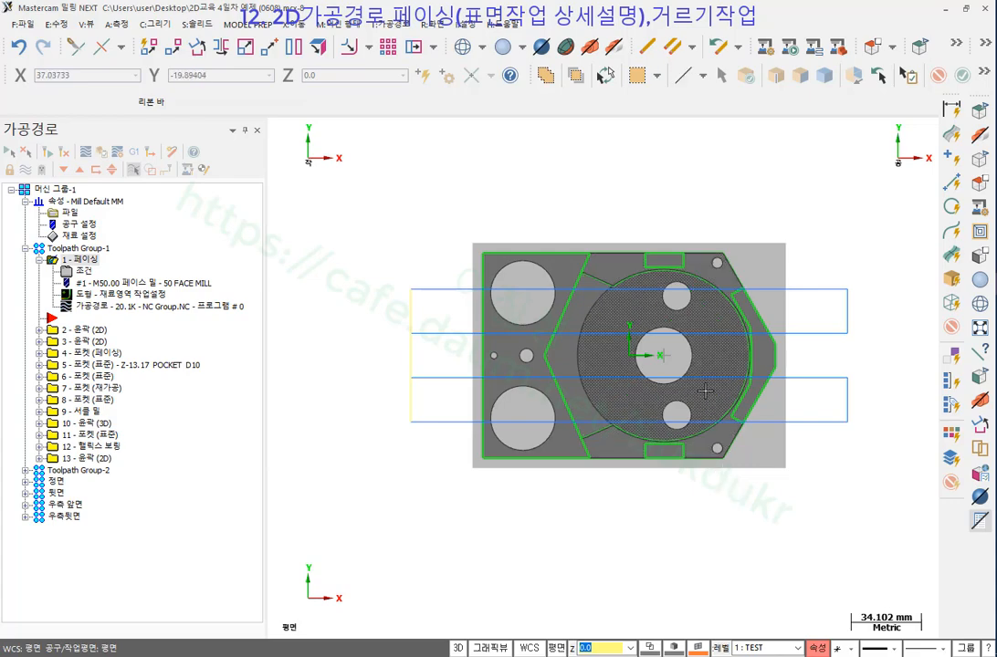
{"action": "left_click", "coordinate": [78, 272]}
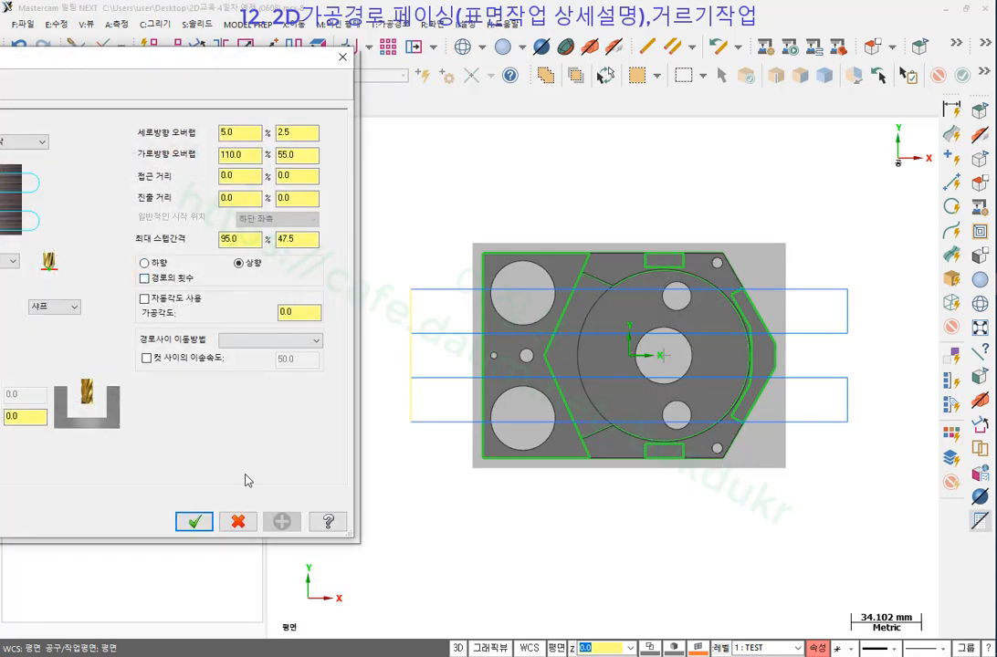
{"action": "left_click", "coordinate": [193, 521]}
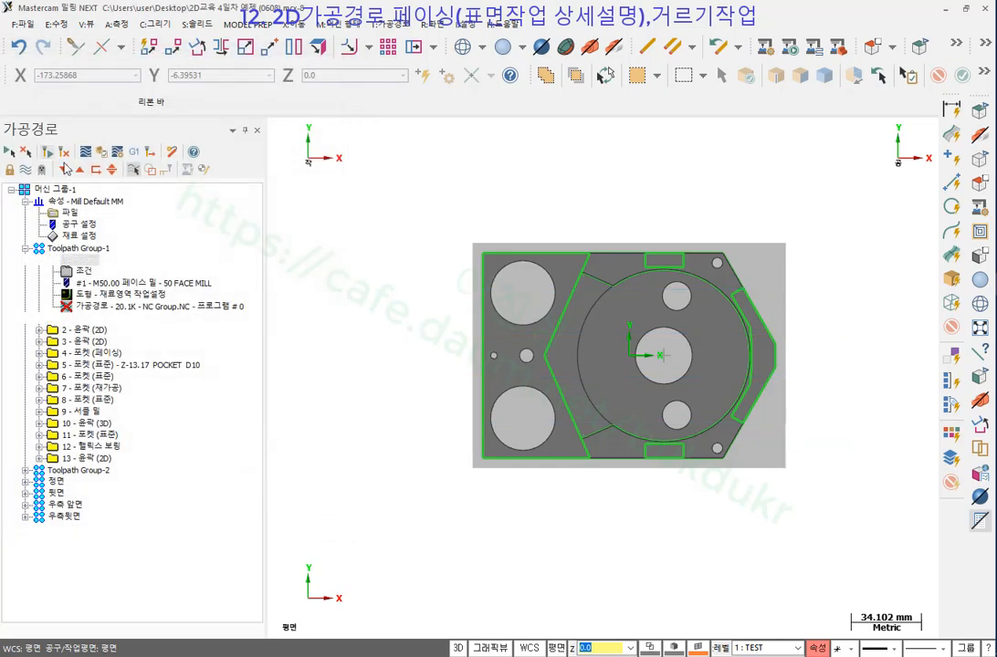
{"action": "left_click", "coordinate": [50, 151]}
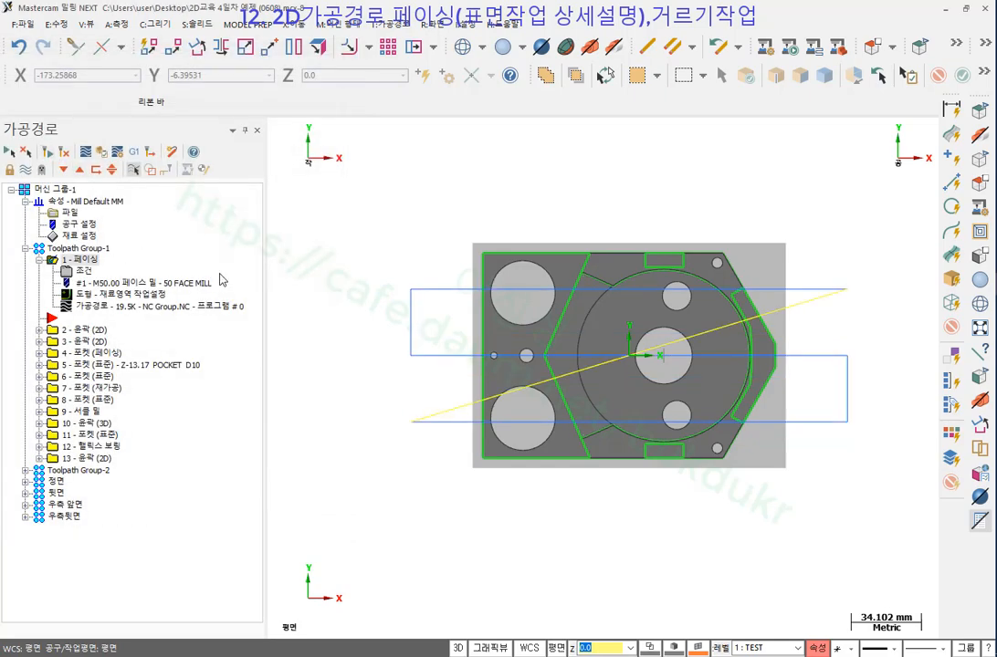
{"action": "left_click", "coordinate": [101, 307]}
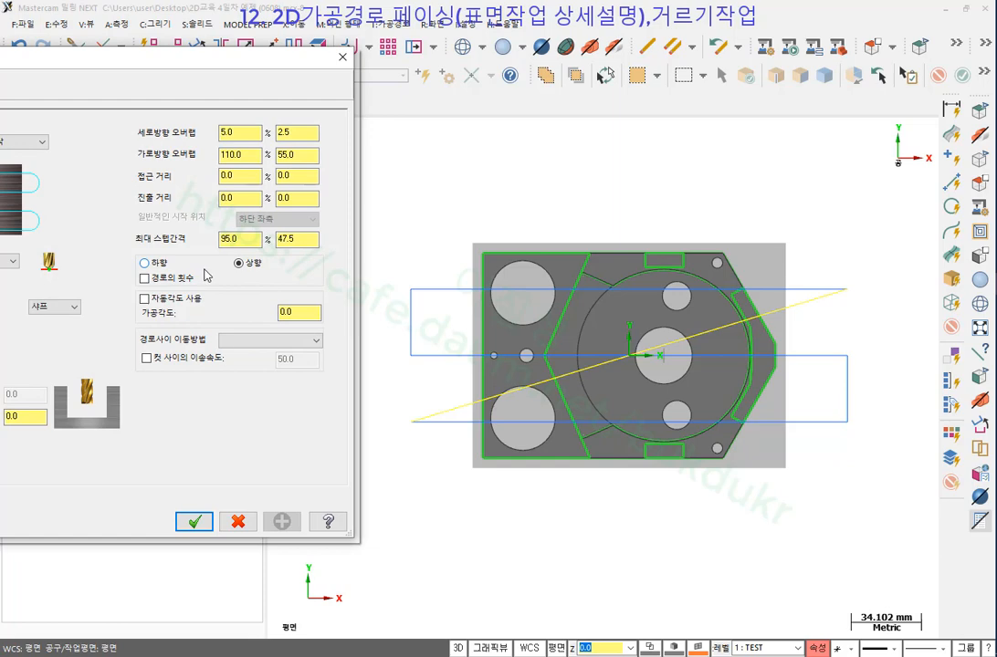
{"action": "left_click", "coordinate": [196, 523]}
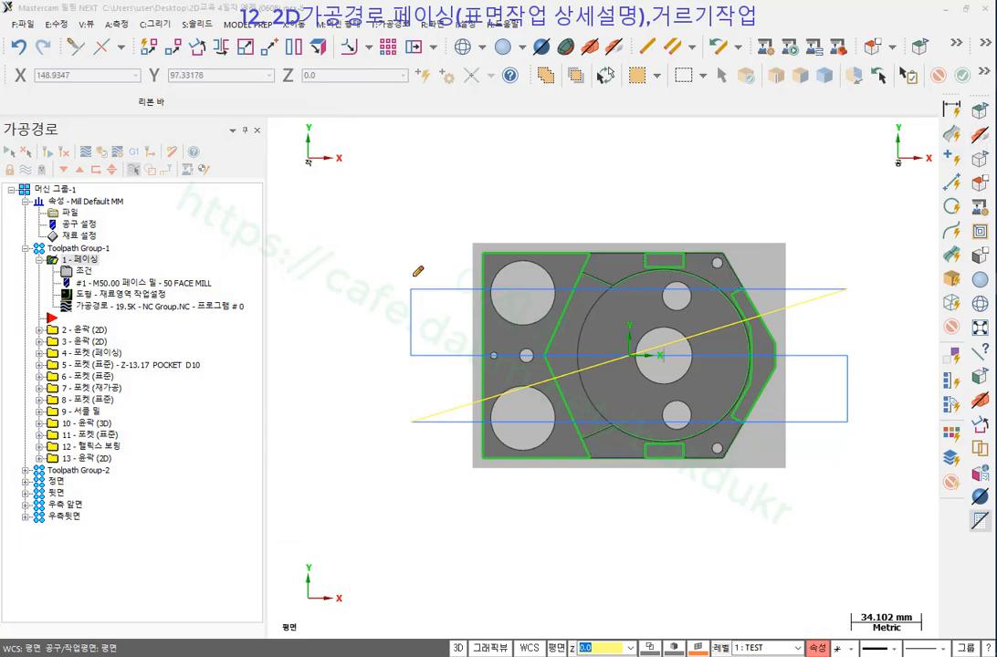
Sketch red marks tracing the horizontal passes and the tool's return route, then erase them.
{"action": "left_click_drag", "start_coordinate": [398, 286], "coordinate": [480, 286]}
{"action": "left_click_drag", "start_coordinate": [411, 356], "coordinate": [470, 356]}
{"action": "left_click_drag", "start_coordinate": [408, 418], "coordinate": [500, 420]}
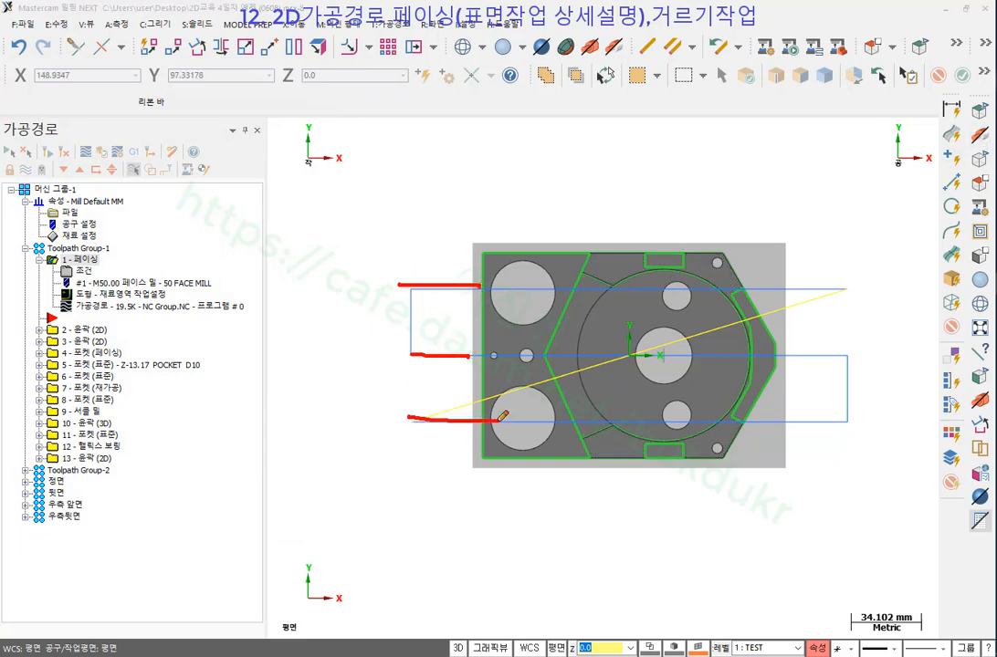
{"action": "left_click_drag", "start_coordinate": [421, 421], "coordinate": [881, 422]}
{"action": "left_click_drag", "start_coordinate": [410, 462], "coordinate": [513, 515]}
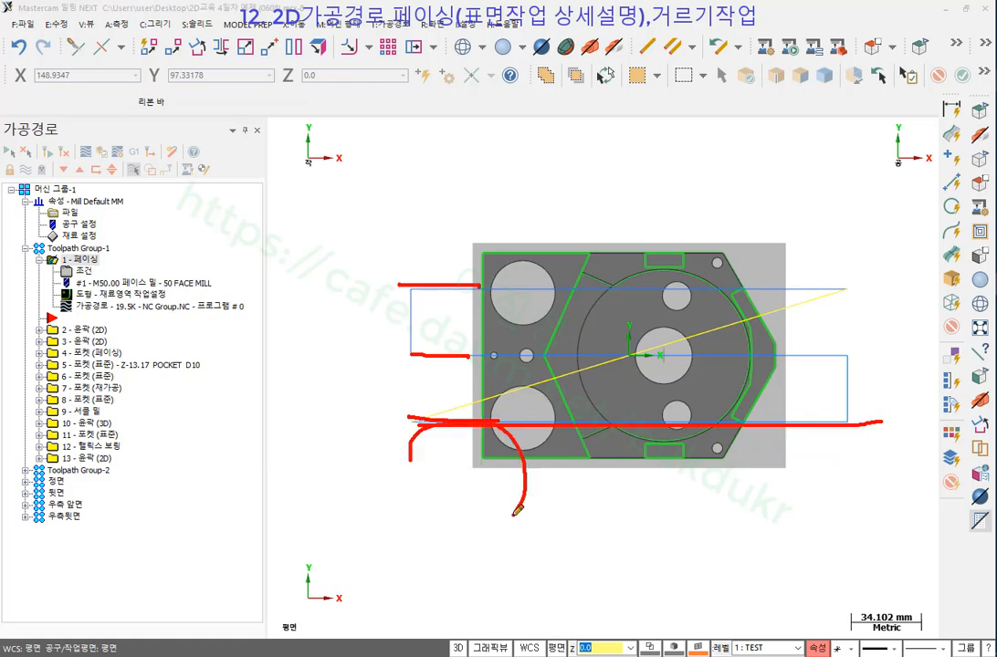
{"action": "left_click_drag", "start_coordinate": [520, 429], "coordinate": [646, 486]}
{"action": "left_click_drag", "start_coordinate": [542, 478], "coordinate": [808, 476]}
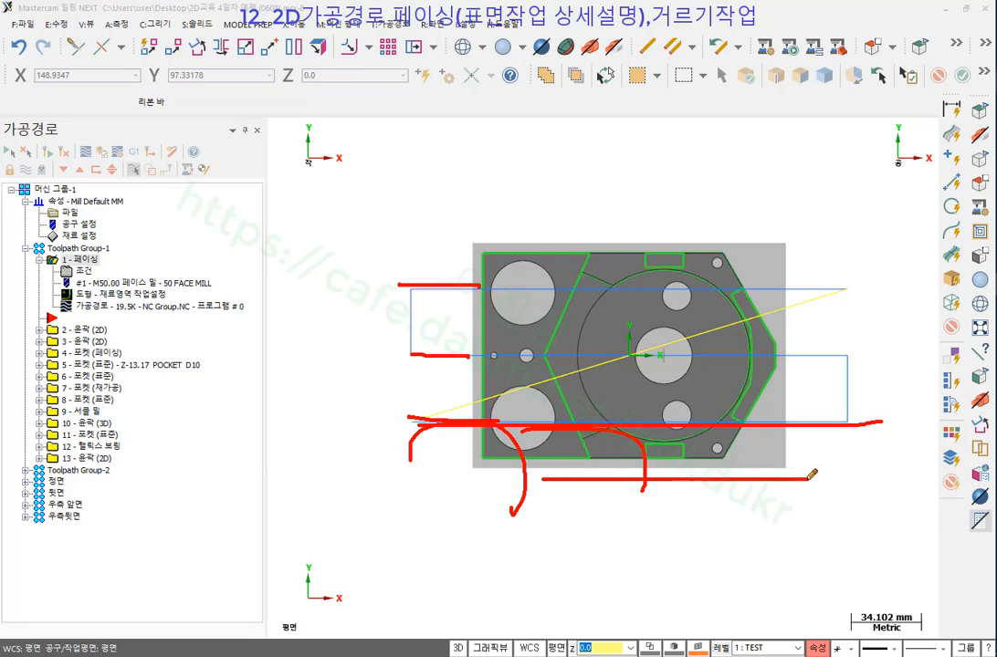
{"action": "mouse_move", "coordinate": [849, 422]}
{"action": "left_mouse_down"}
{"action": "mouse_move", "coordinate": [756, 347]}
{"action": "mouse_move", "coordinate": [398, 348]}
{"action": "mouse_move", "coordinate": [395, 297]}
{"action": "mouse_move", "coordinate": [758, 298]}
{"action": "left_mouse_up"}
{"action": "left_click_drag", "start_coordinate": [487, 231], "coordinate": [502, 290]}
{"action": "left_click_drag", "start_coordinate": [541, 238], "coordinate": [554, 278]}
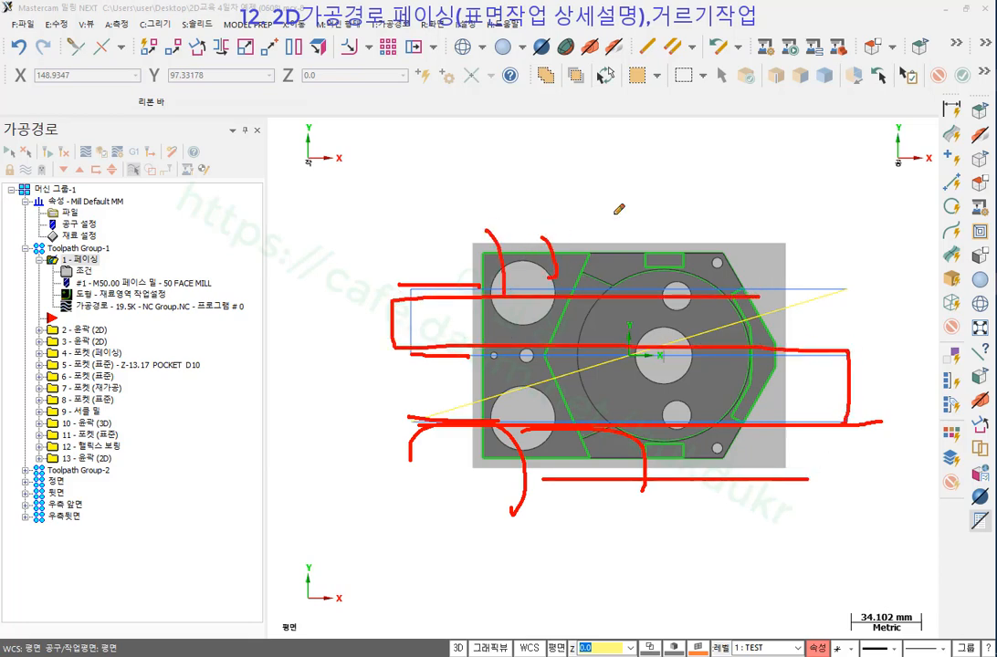
{"action": "left_click_drag", "start_coordinate": [627, 212], "coordinate": [621, 267]}
{"action": "left_click_drag", "start_coordinate": [737, 212], "coordinate": [742, 258]}
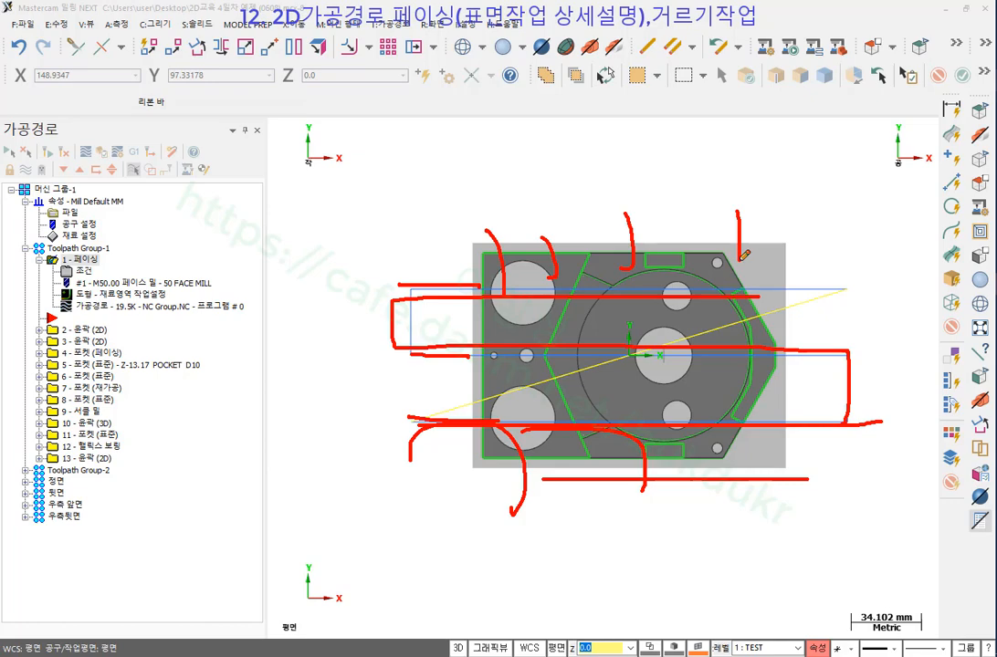
{"action": "right_click", "coordinate": [857, 181]}
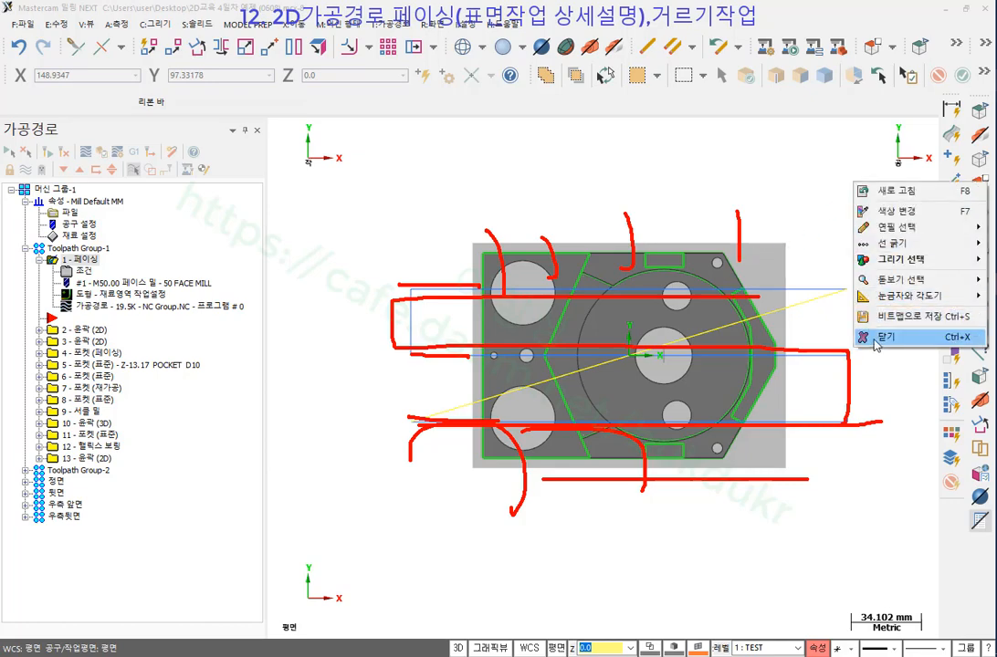
{"action": "left_click", "coordinate": [878, 336]}
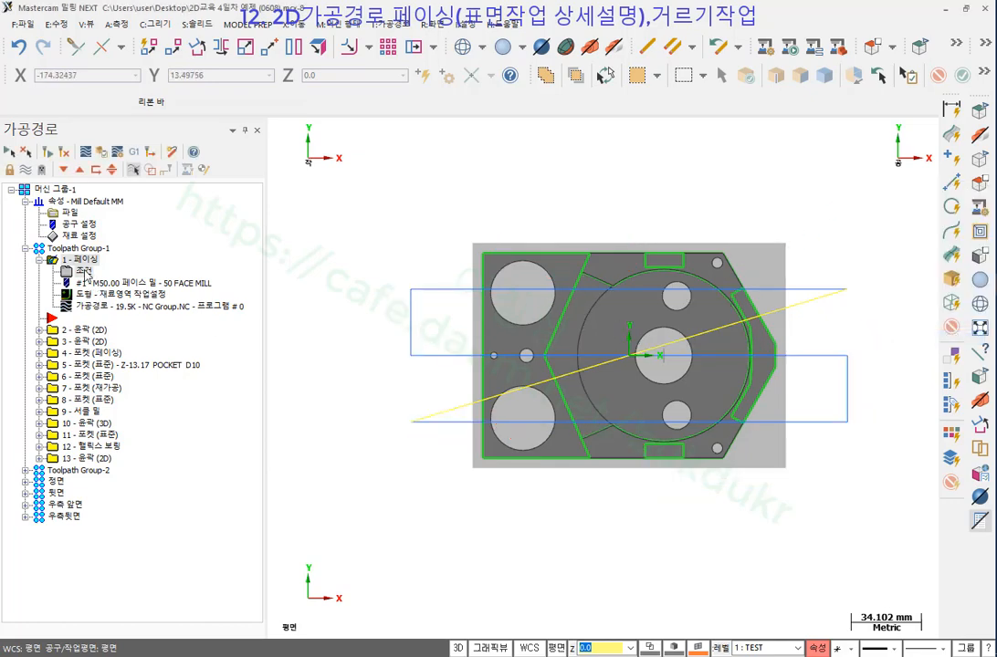
Re-enable 경로의 횟수 and step through a backplot of the 0° horizontal passes.
{"action": "left_click", "coordinate": [82, 272]}
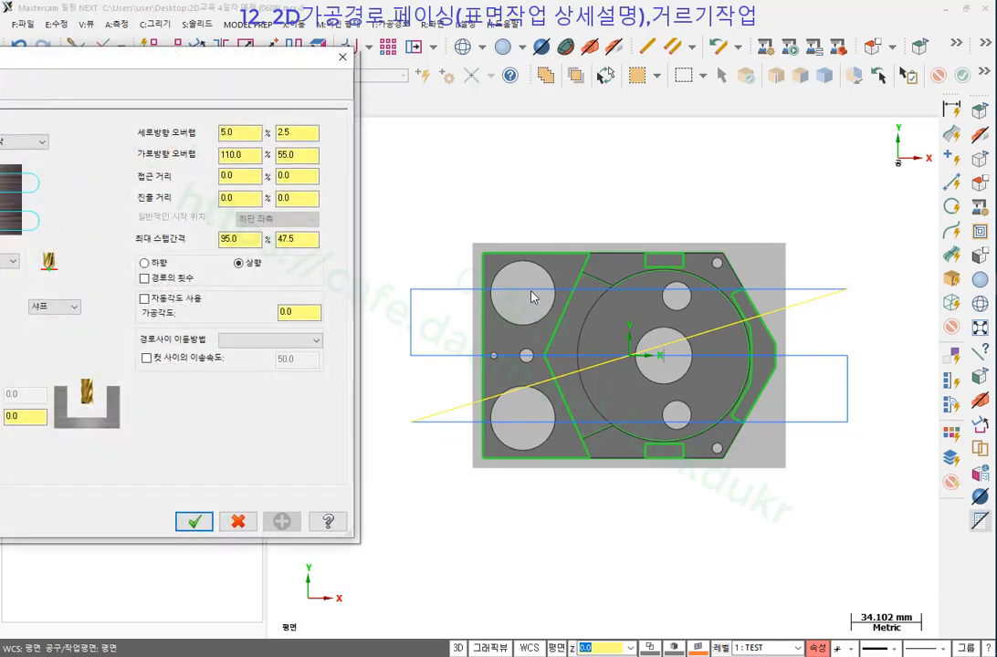
{"action": "left_click", "coordinate": [144, 277]}
{"action": "left_click", "coordinate": [194, 520]}
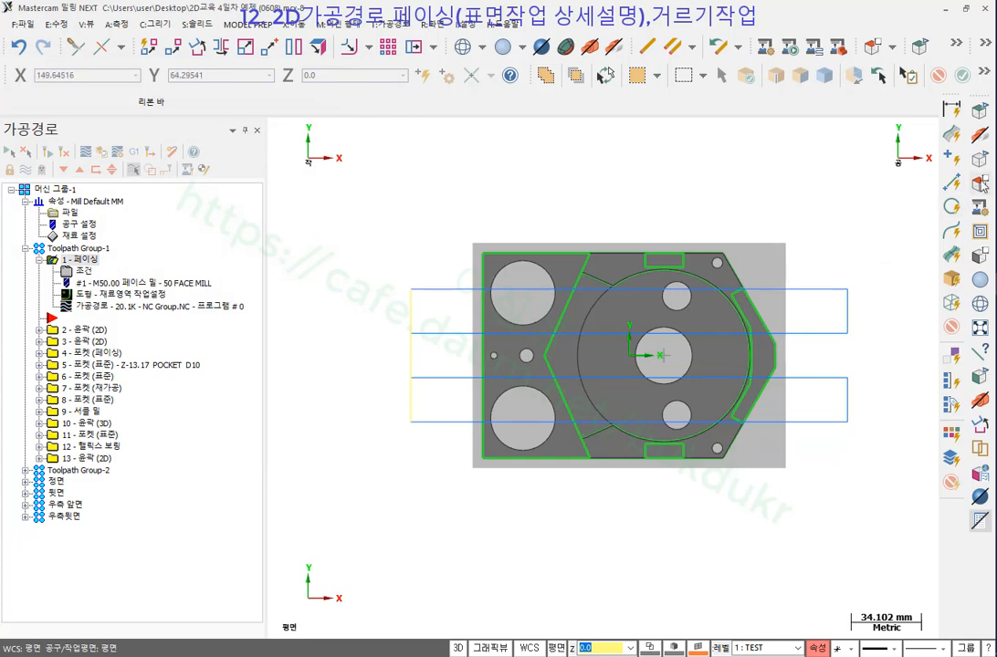
{"action": "left_click", "coordinate": [126, 307]}
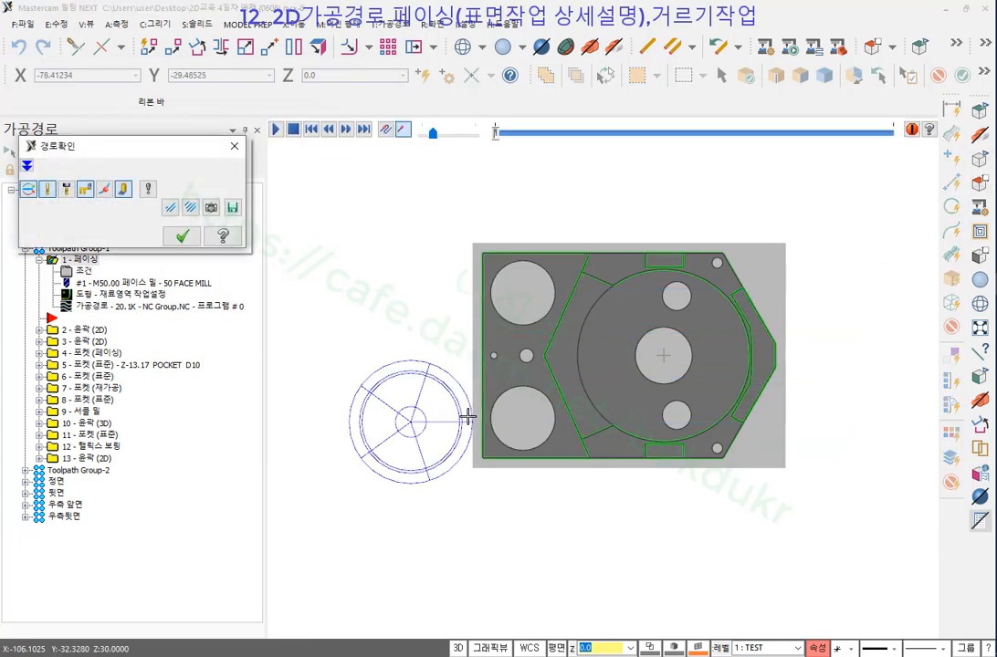
{"action": "key", "text": "s"}
{"action": "key", "text": "s"}
{"action": "key", "text": "s"}
{"action": "key", "text": "s"}
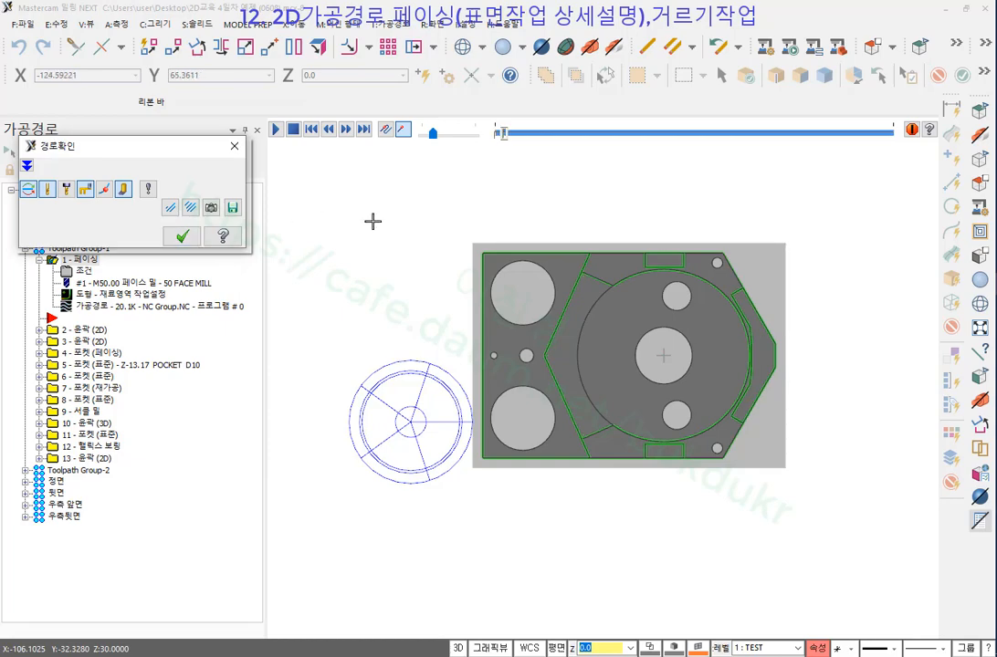
{"action": "key", "text": "s"}
{"action": "key", "text": "s"}
{"action": "key", "text": "s"}
{"action": "key", "text": "s"}
{"action": "key", "text": "s"}
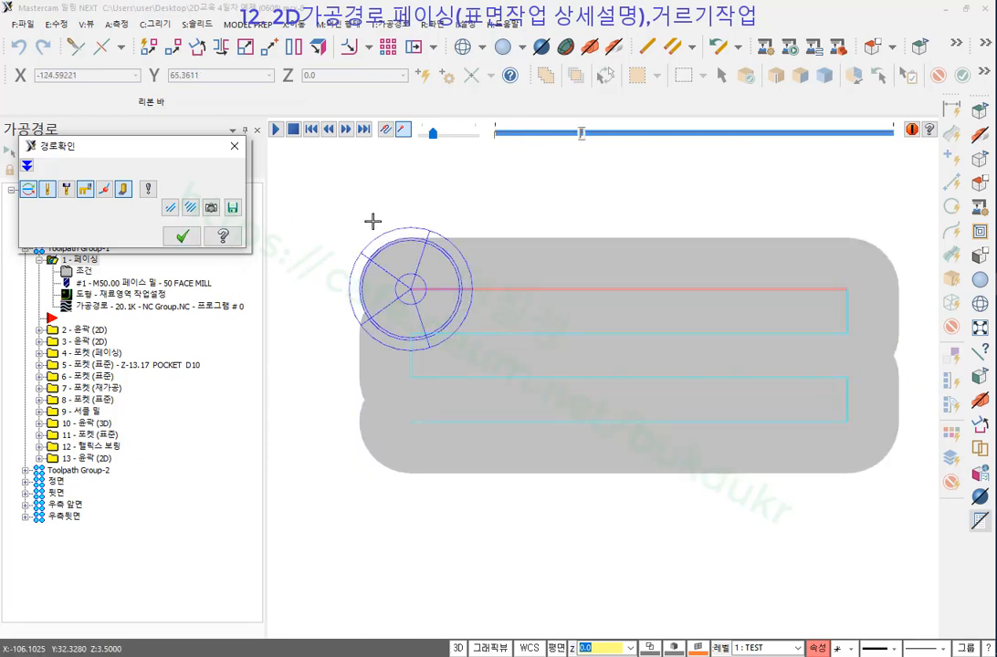
{"action": "key", "text": "Return"}
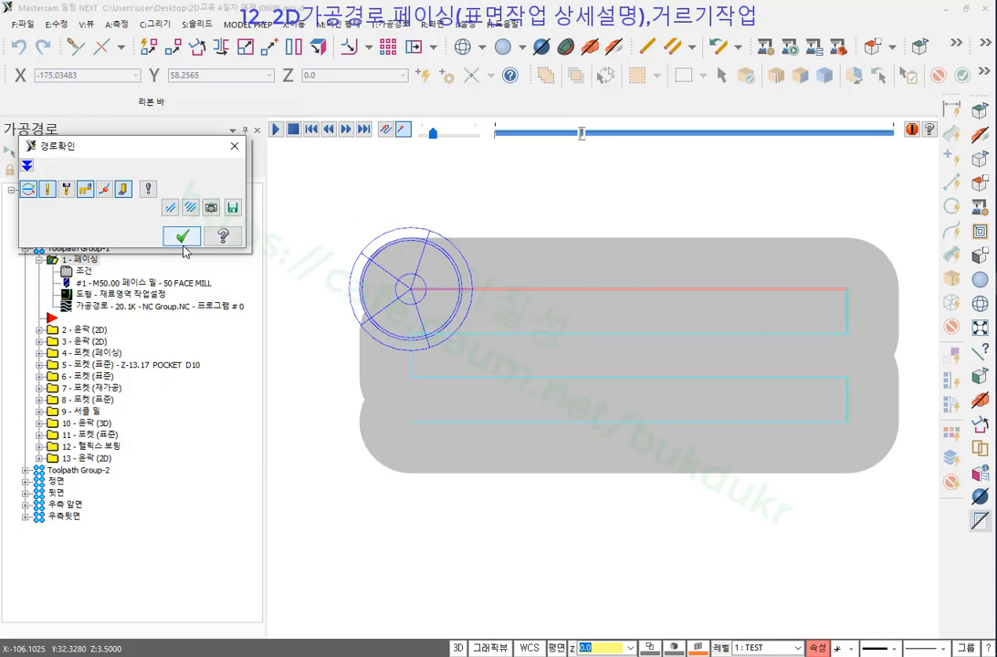
{"action": "left_click", "coordinate": [88, 270]}
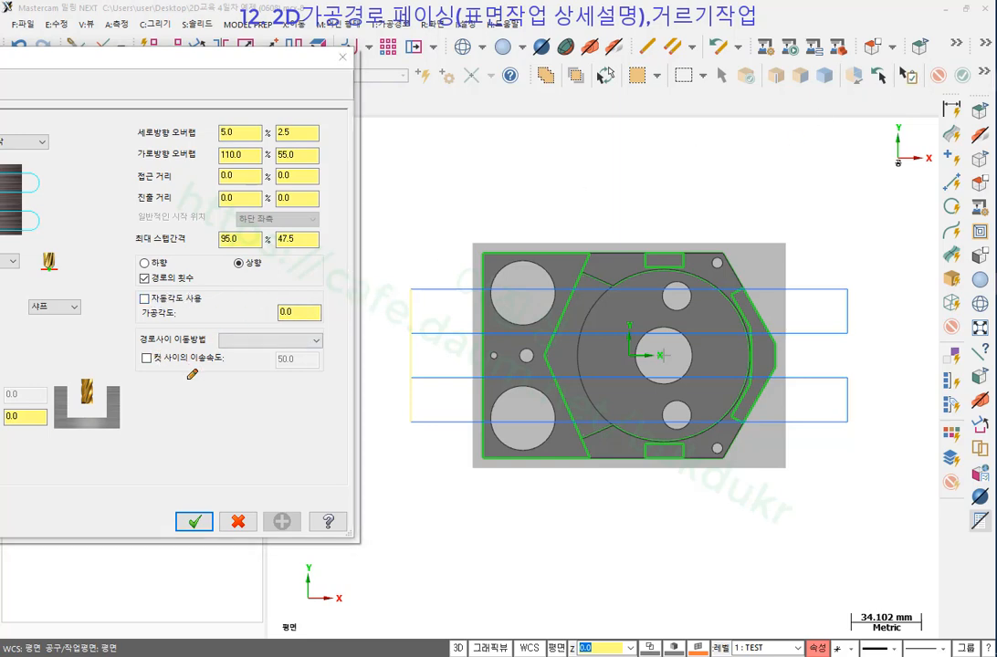
Circle the between-pass options and the pass ends in red, then clear the marks.
{"action": "mouse_move", "coordinate": [192, 374]}
{"action": "left_mouse_down"}
{"action": "mouse_move", "coordinate": [216, 315]}
{"action": "mouse_move", "coordinate": [347, 365]}
{"action": "mouse_move", "coordinate": [189, 363]}
{"action": "left_mouse_up"}
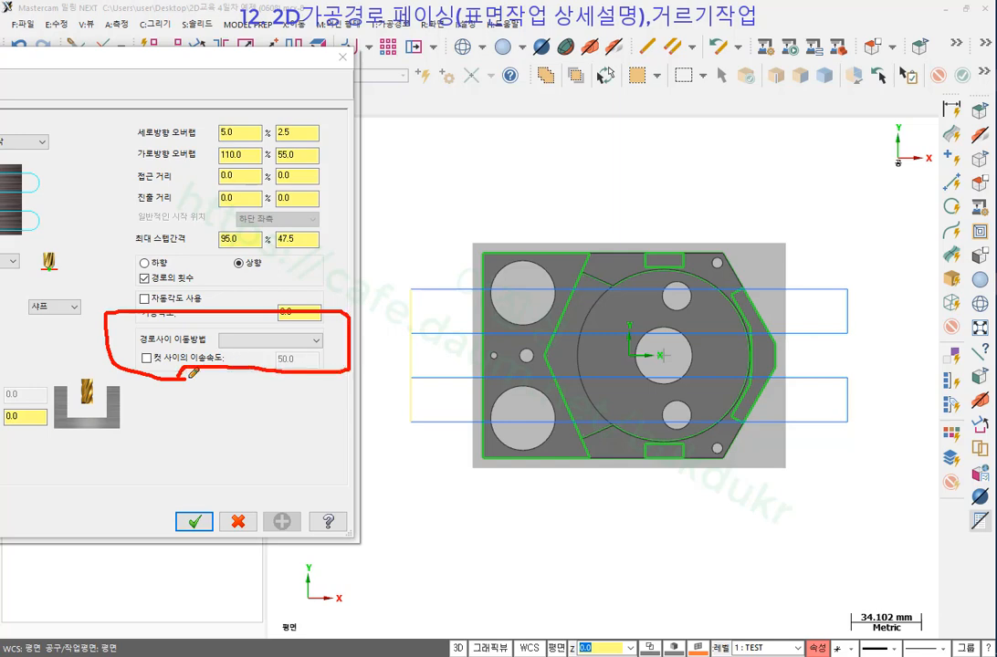
{"action": "mouse_move", "coordinate": [855, 330]}
{"action": "left_mouse_down"}
{"action": "mouse_move", "coordinate": [845, 290]}
{"action": "mouse_move", "coordinate": [850, 339]}
{"action": "left_mouse_up"}
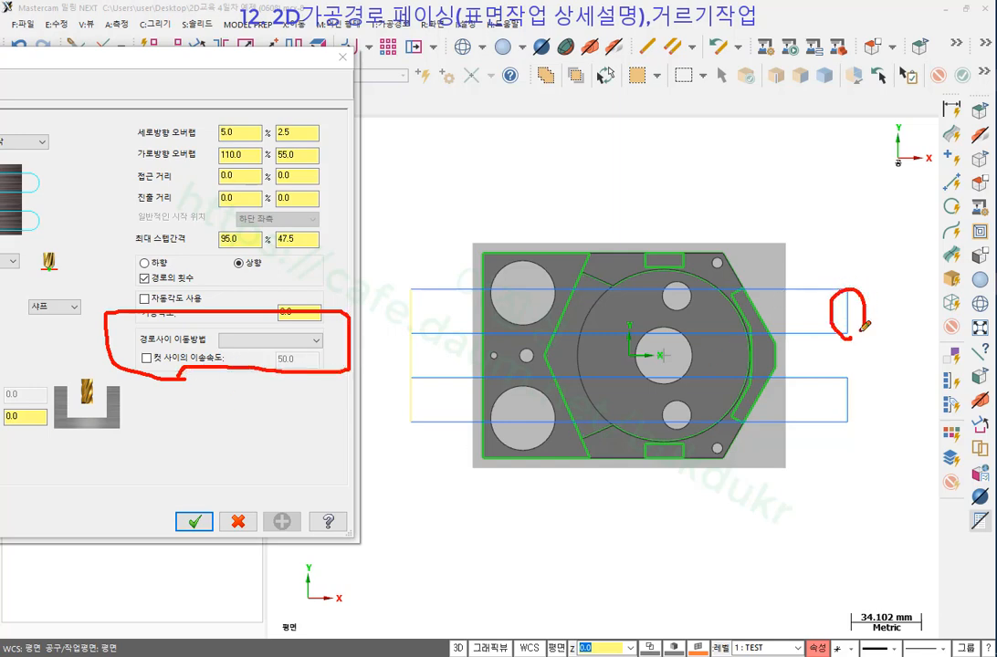
{"action": "mouse_move", "coordinate": [849, 426]}
{"action": "left_mouse_down"}
{"action": "mouse_move", "coordinate": [861, 371]}
{"action": "mouse_move", "coordinate": [849, 423]}
{"action": "left_mouse_up"}
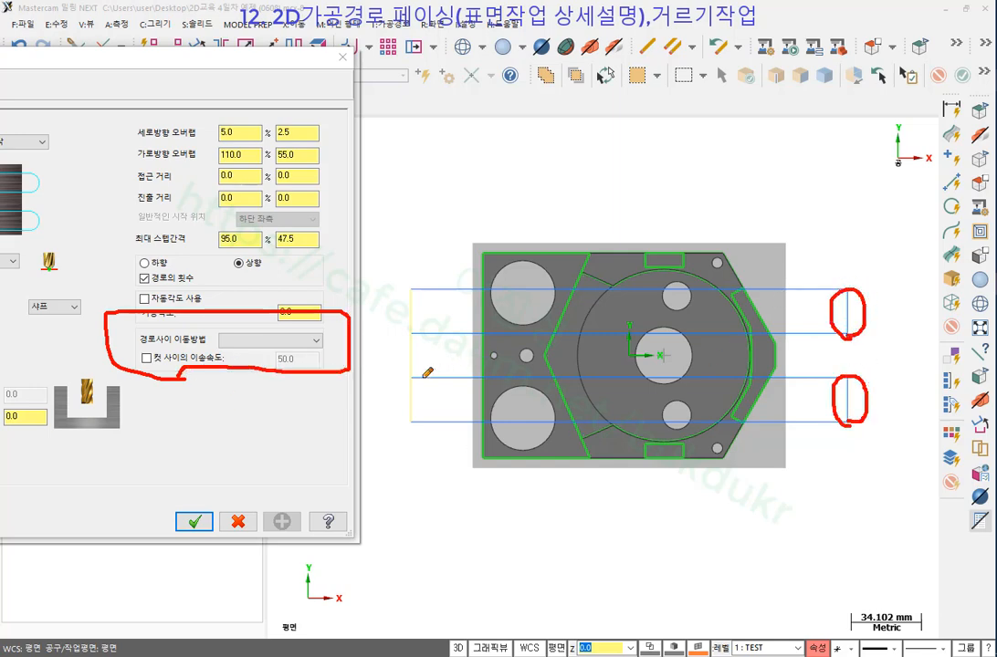
{"action": "mouse_move", "coordinate": [423, 376]}
{"action": "left_mouse_down"}
{"action": "mouse_move", "coordinate": [402, 360]}
{"action": "mouse_move", "coordinate": [409, 328]}
{"action": "mouse_move", "coordinate": [420, 378]}
{"action": "left_mouse_up"}
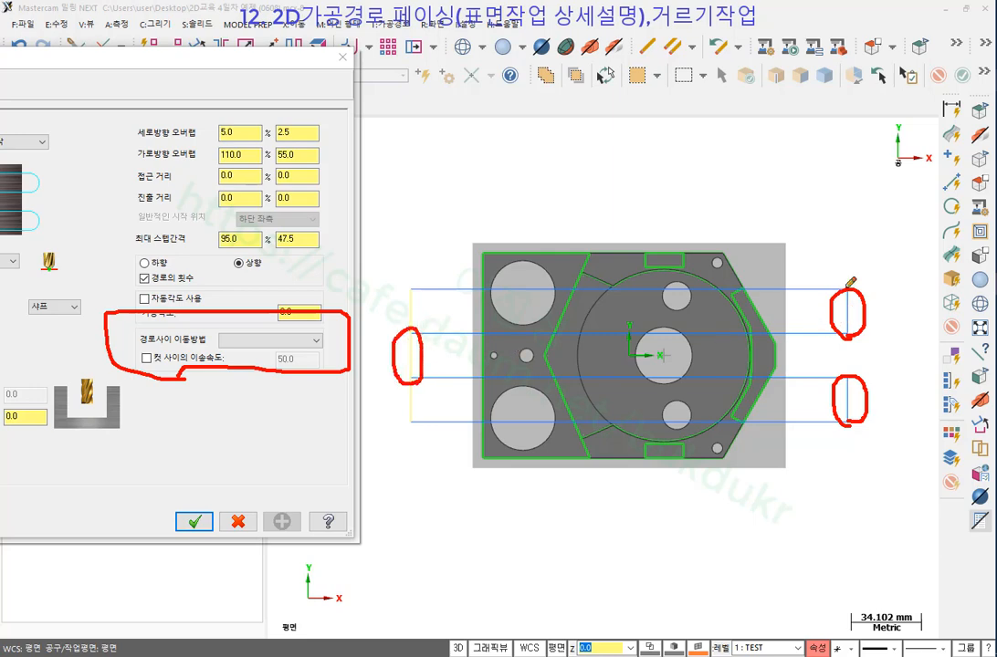
{"action": "right_click", "coordinate": [811, 184]}
{"action": "left_click", "coordinate": [813, 334]}
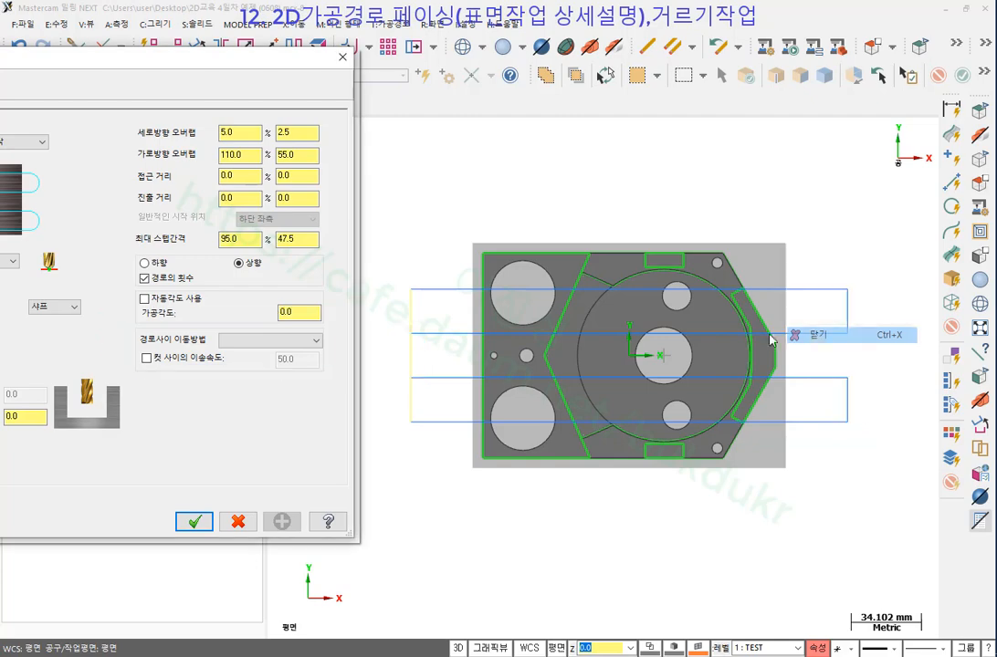
Set 경로사이 이동방법 to 고속 스피드 루프 and regenerate the facing toolpath.
{"action": "left_click", "coordinate": [274, 342]}
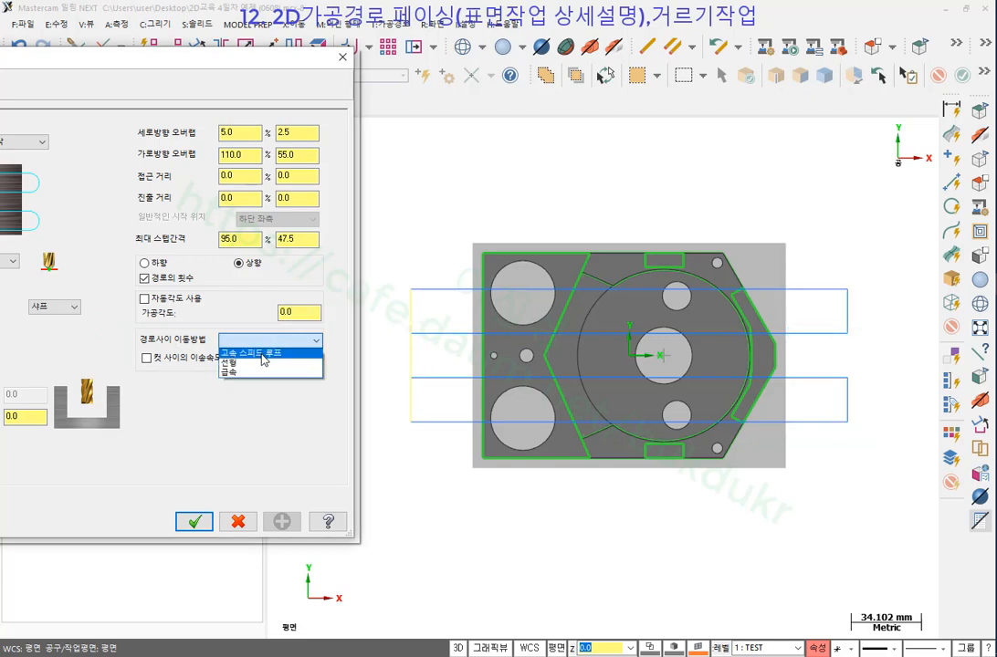
{"action": "left_click", "coordinate": [262, 354]}
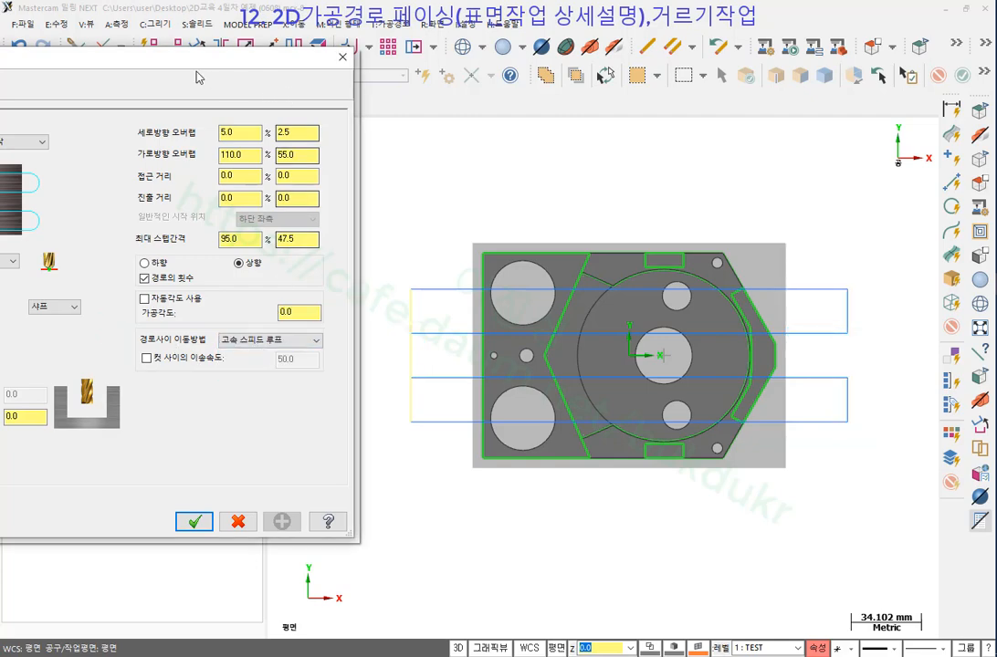
{"action": "left_click_drag", "start_coordinate": [159, 61], "coordinate": [328, 35]}
{"action": "left_click", "coordinate": [359, 495]}
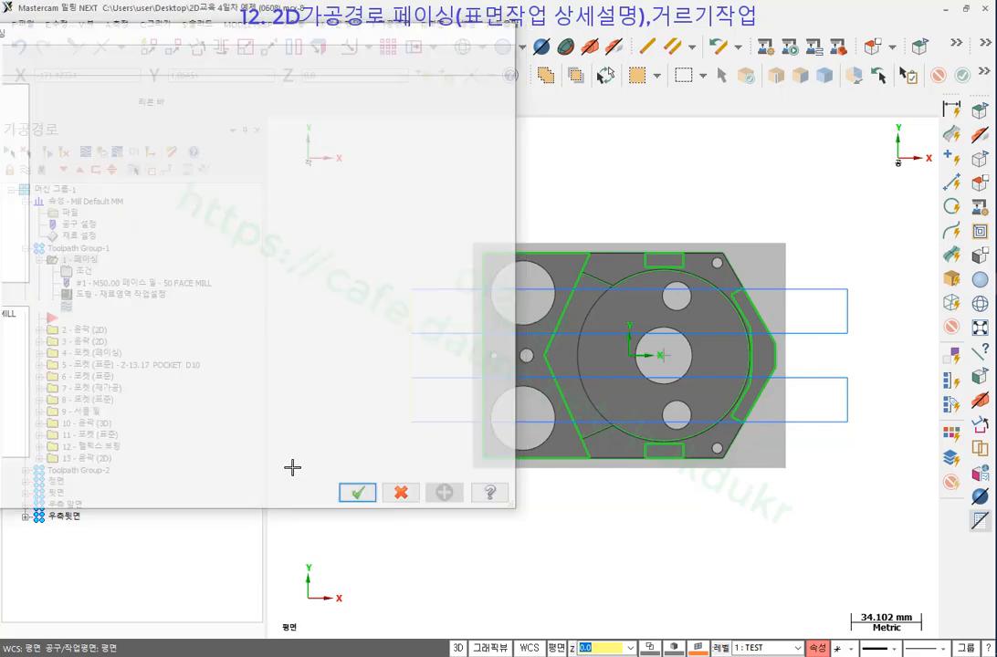
{"action": "left_click", "coordinate": [48, 153]}
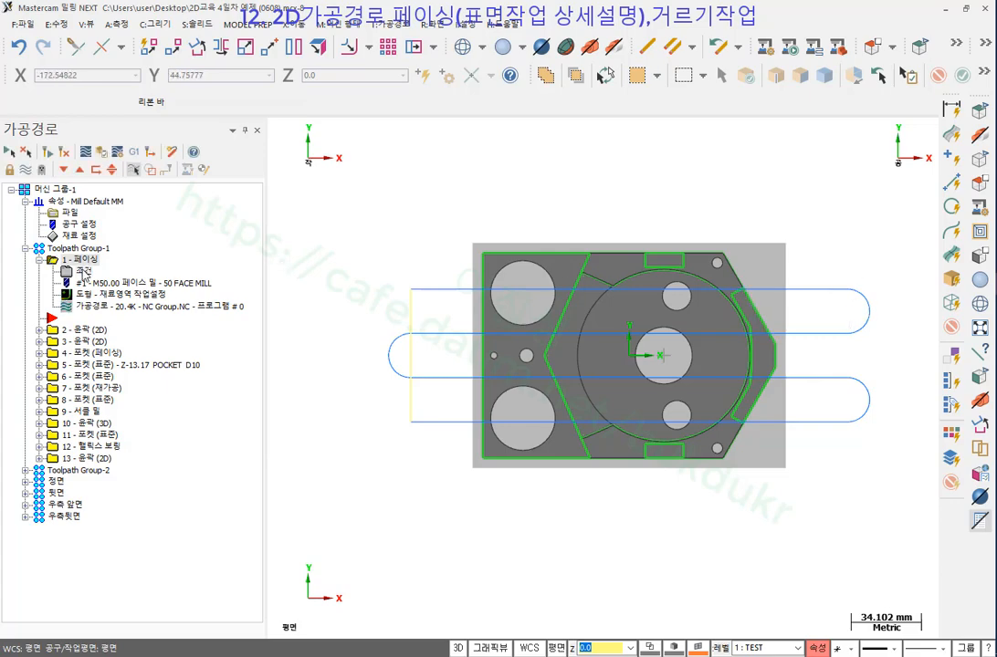
Switch the between-pass linking from 선형 to 급속 rapid moves and accept.
{"action": "left_click", "coordinate": [82, 271]}
{"action": "left_click", "coordinate": [484, 315]}
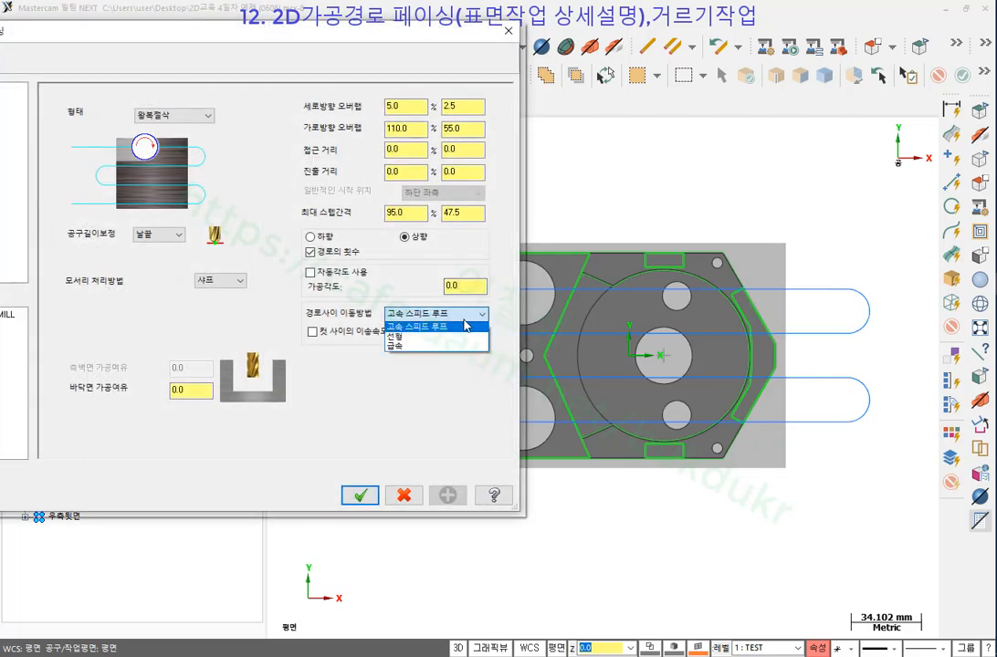
{"action": "left_click", "coordinate": [406, 344]}
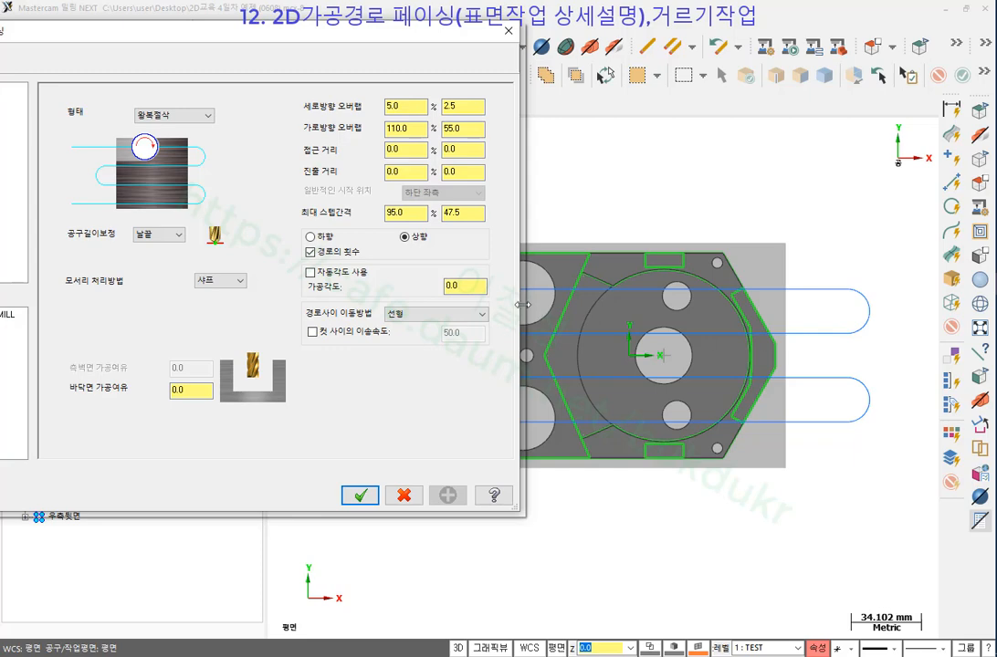
{"action": "left_click", "coordinate": [484, 315]}
{"action": "left_click", "coordinate": [406, 344]}
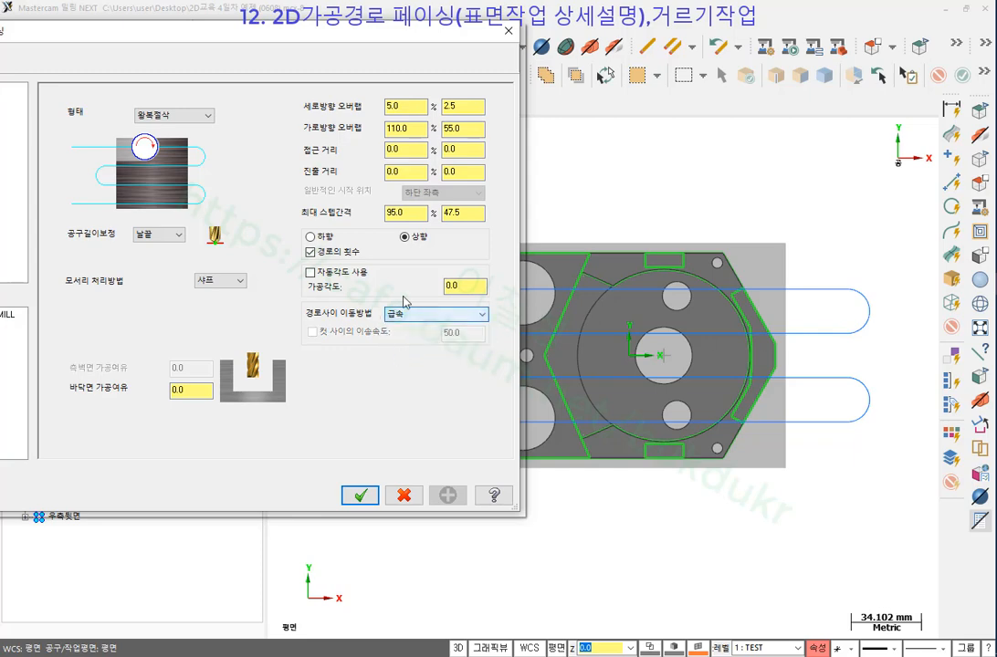
{"action": "left_click", "coordinate": [374, 491]}
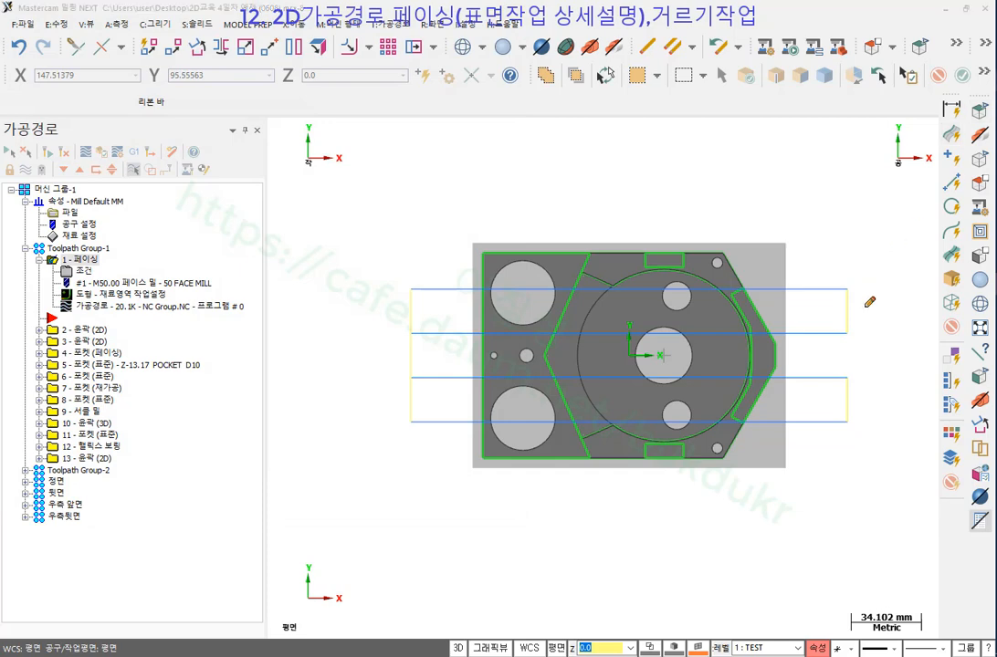
Annotate the right-hand pass ends and step-down distance, then clear the marks.
{"action": "mouse_move", "coordinate": [847, 343]}
{"action": "left_mouse_down"}
{"action": "mouse_move", "coordinate": [842, 290]}
{"action": "mouse_move", "coordinate": [863, 329]}
{"action": "left_mouse_up"}
{"action": "mouse_move", "coordinate": [887, 275]}
{"action": "left_mouse_down"}
{"action": "mouse_move", "coordinate": [875, 278]}
{"action": "mouse_move", "coordinate": [884, 294]}
{"action": "mouse_move", "coordinate": [932, 286]}
{"action": "left_mouse_up"}
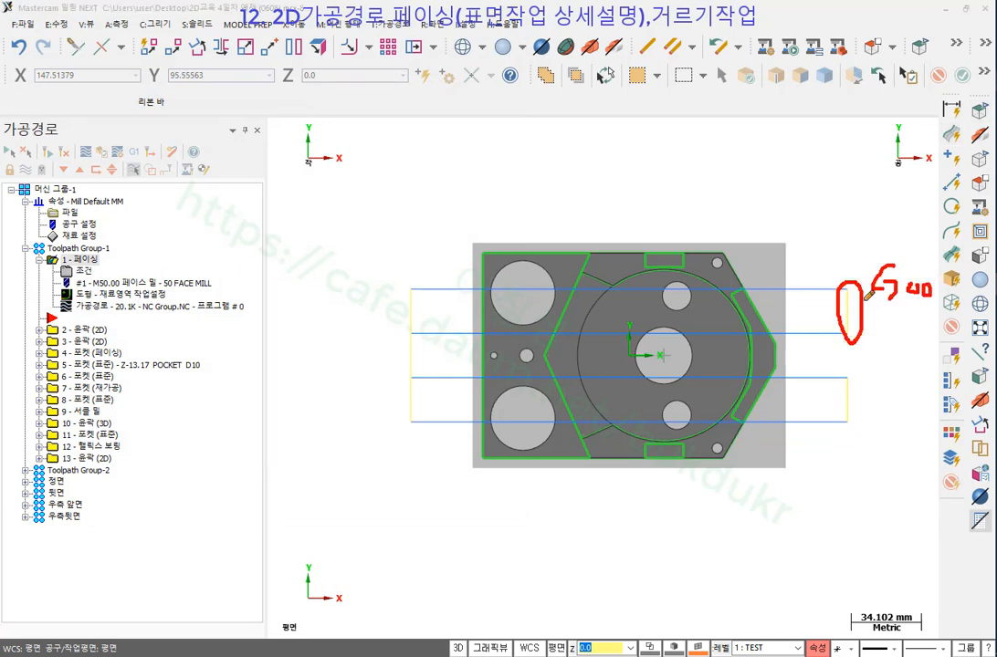
{"action": "left_click_drag", "start_coordinate": [862, 304], "coordinate": [933, 299]}
{"action": "left_click_drag", "start_coordinate": [794, 254], "coordinate": [794, 358]}
{"action": "left_click_drag", "start_coordinate": [851, 288], "coordinate": [850, 339]}
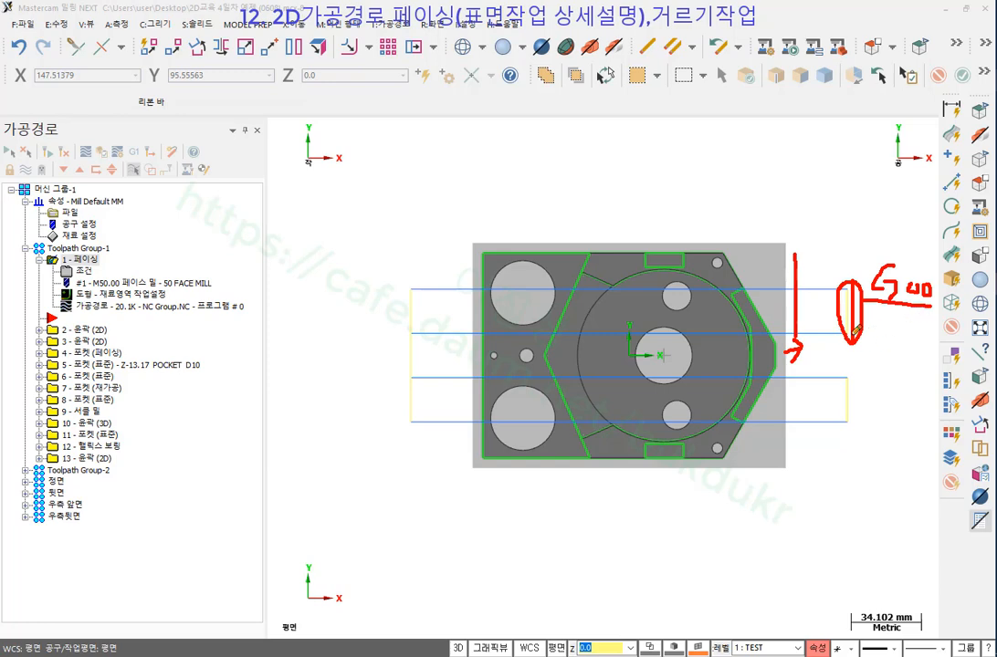
{"action": "mouse_move", "coordinate": [868, 367]}
{"action": "left_mouse_down"}
{"action": "mouse_move", "coordinate": [838, 411]}
{"action": "mouse_move", "coordinate": [861, 443]}
{"action": "left_mouse_up"}
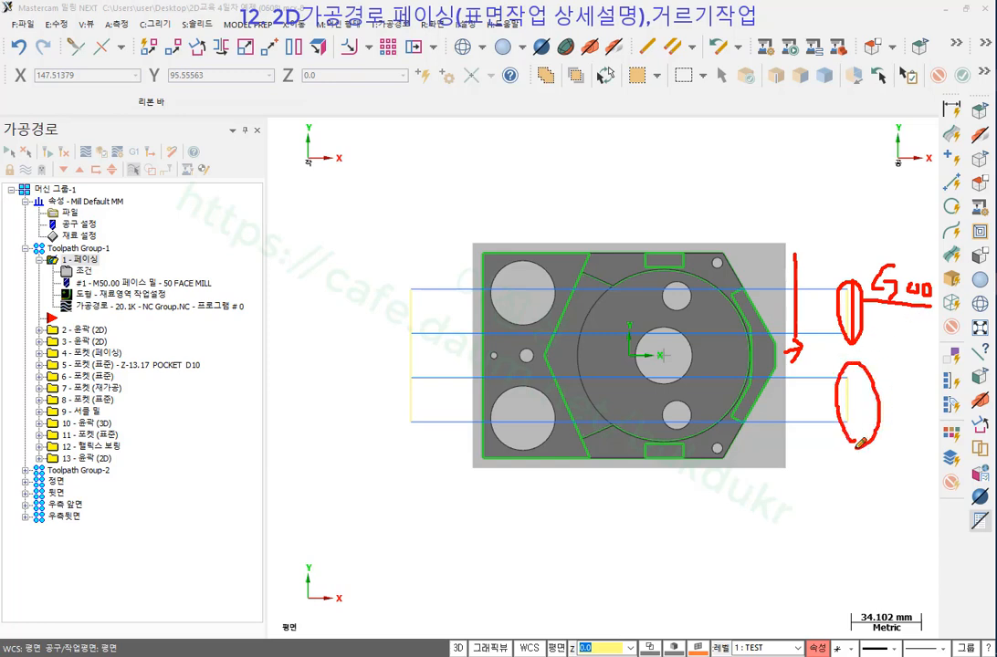
{"action": "right_click", "coordinate": [700, 152]}
{"action": "left_click", "coordinate": [735, 271]}
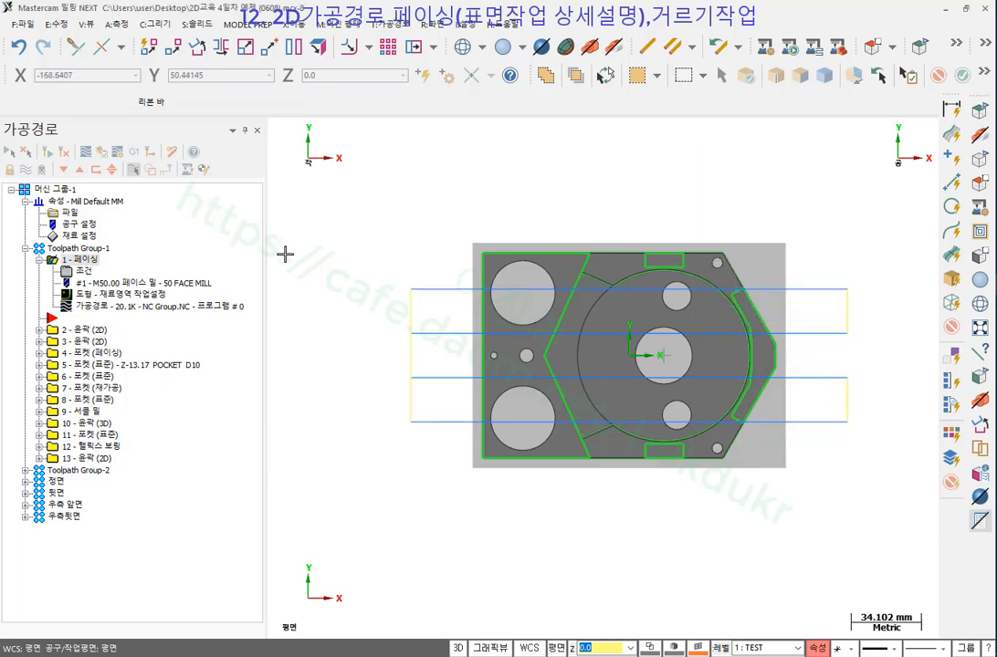
Review floor stock and depth cuts (2.0 rough step, one 0.5 finish pass), then tilt the view.
{"action": "left_click", "coordinate": [80, 271]}
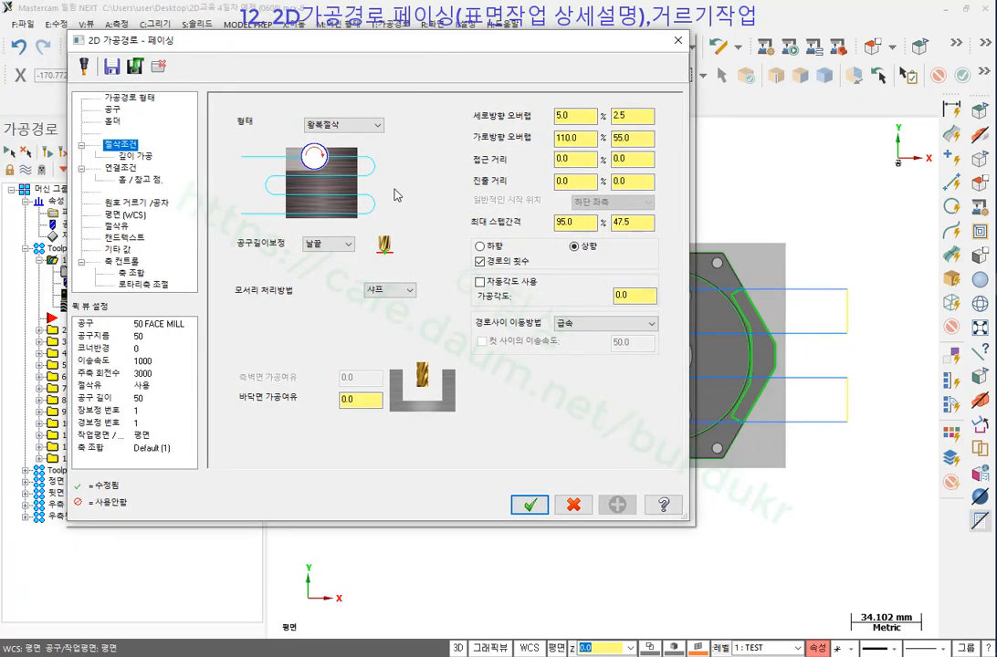
{"action": "double_click", "coordinate": [361, 399]}
{"action": "left_click", "coordinate": [131, 158]}
{"action": "left_click", "coordinate": [377, 169]}
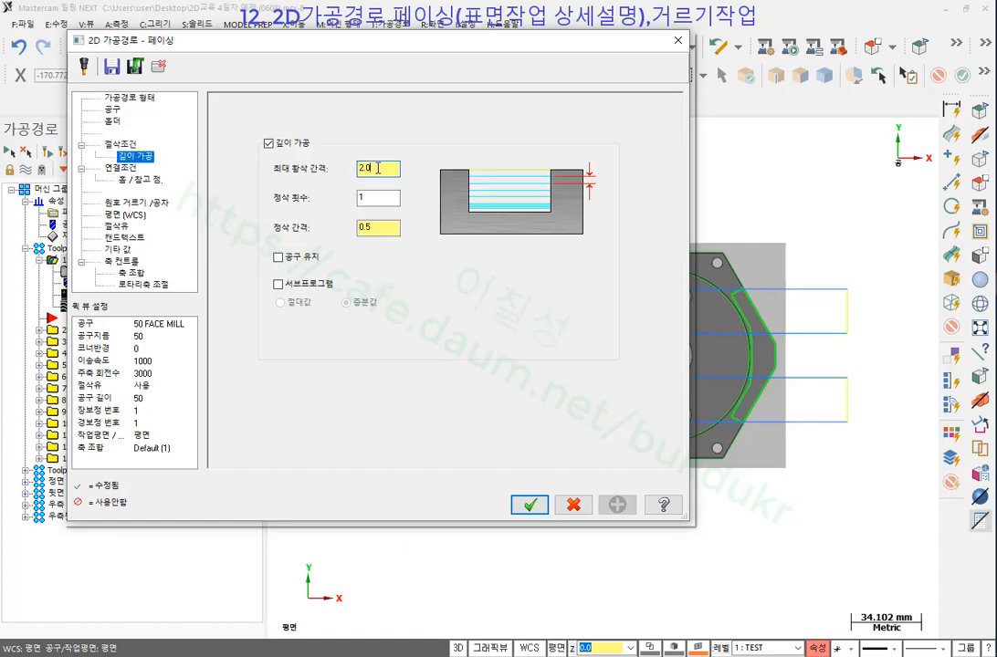
{"action": "left_click_drag", "start_coordinate": [377, 169], "coordinate": [264, 180]}
{"action": "left_click_drag", "start_coordinate": [370, 197], "coordinate": [271, 205]}
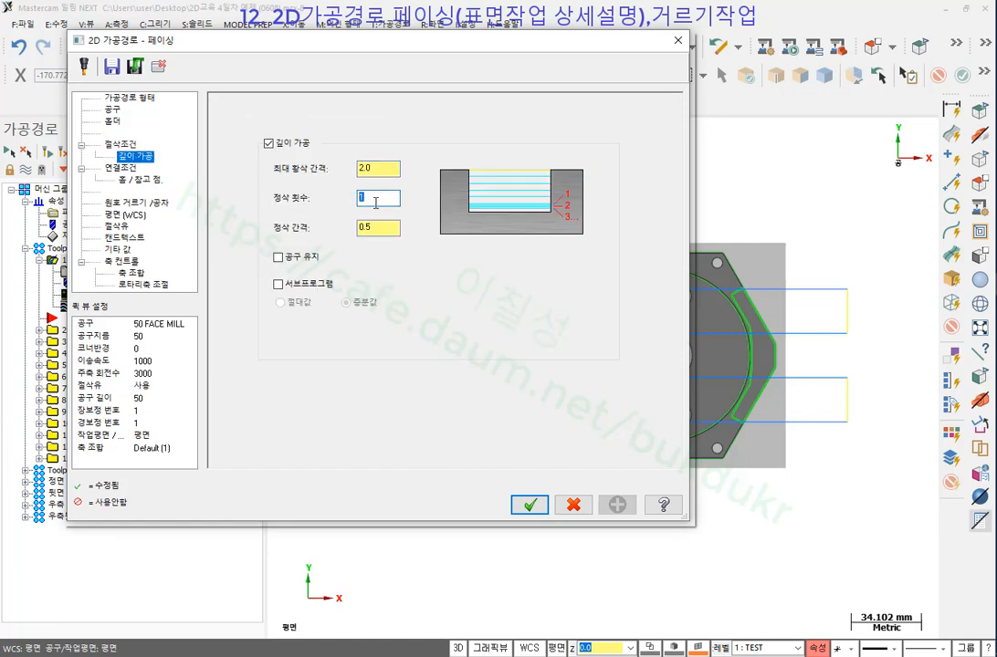
{"action": "left_click", "coordinate": [386, 228]}
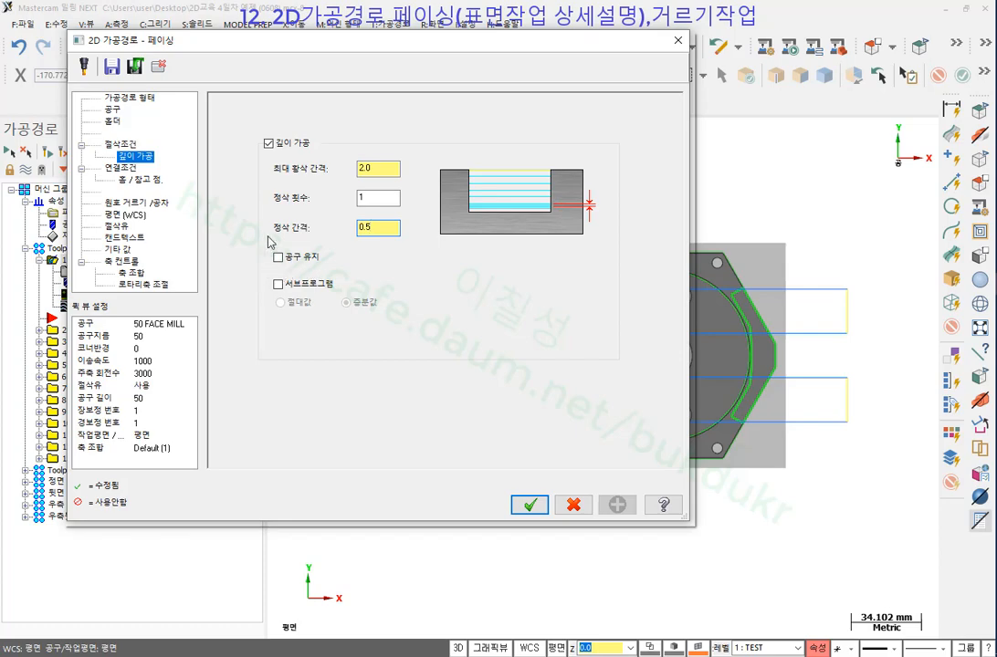
{"action": "left_click", "coordinate": [529, 505]}
{"action": "middle_click_drag", "start_coordinate": [651, 265], "coordinate": [614, 167]}
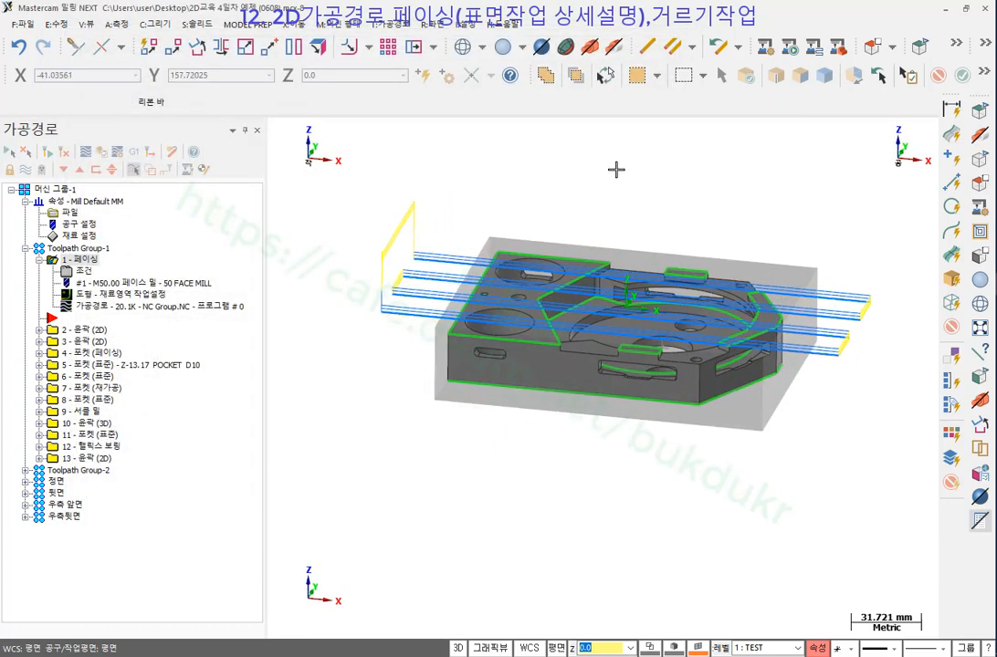
Regenerate the two-depth facing toolpath and play its backplot at higher speed.
{"action": "left_click", "coordinate": [83, 272]}
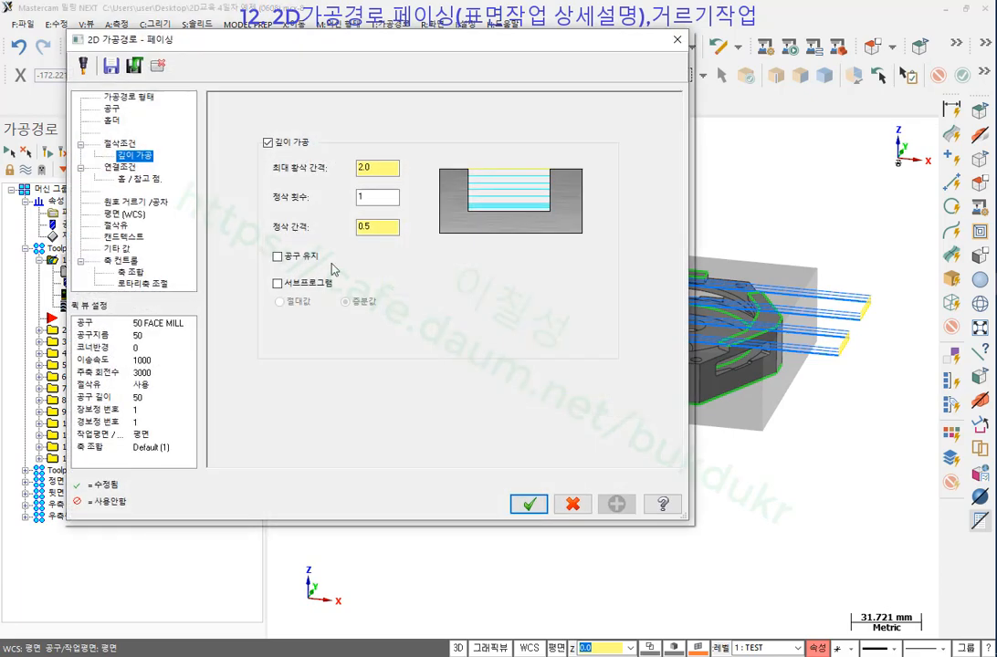
{"action": "left_click", "coordinate": [119, 143]}
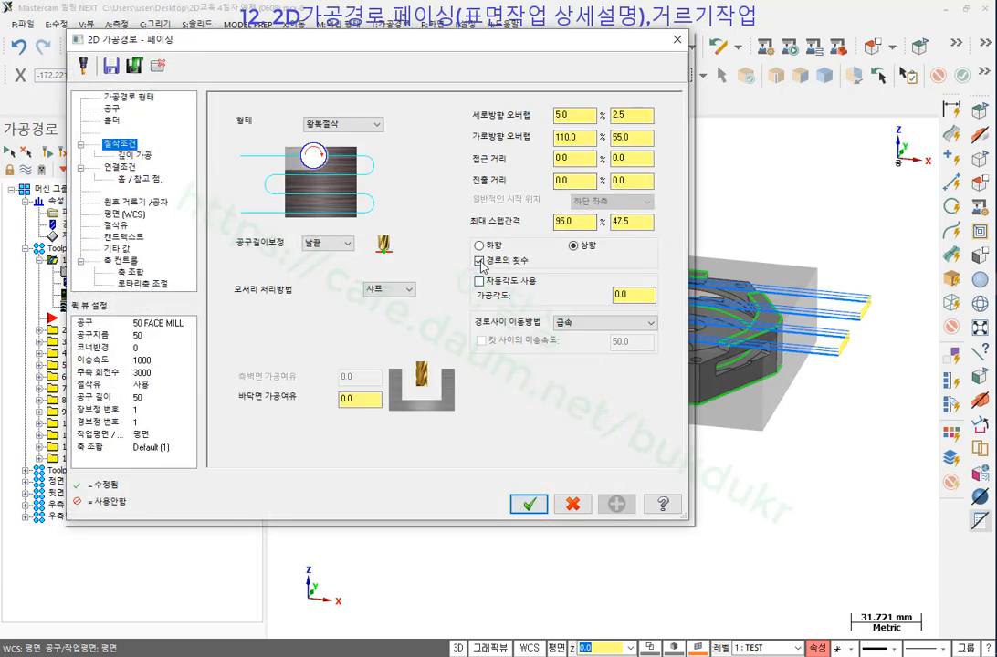
{"action": "left_click", "coordinate": [530, 504]}
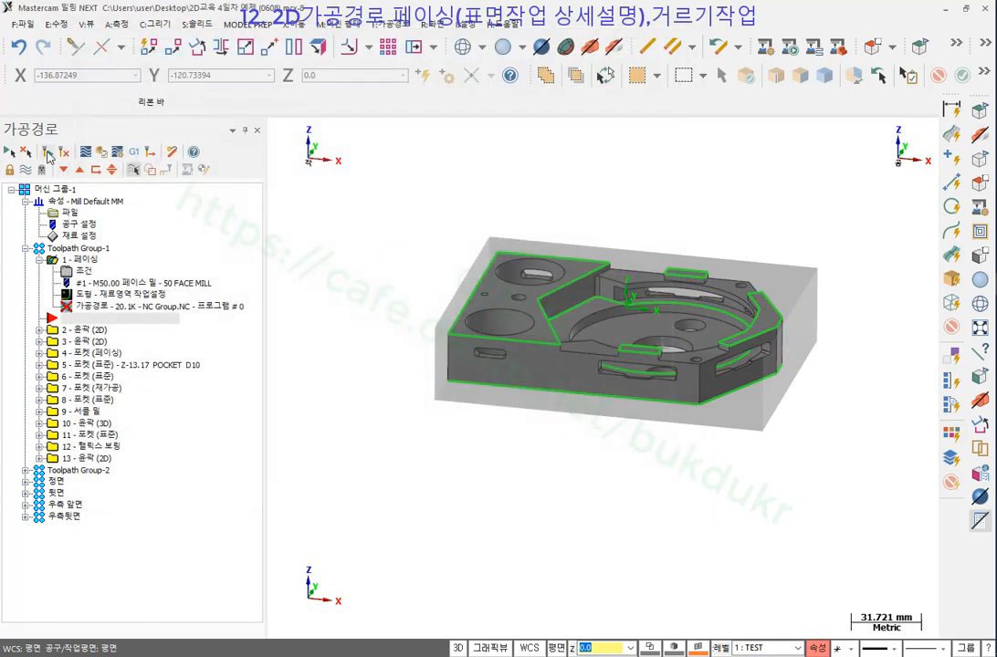
{"action": "left_click", "coordinate": [47, 154]}
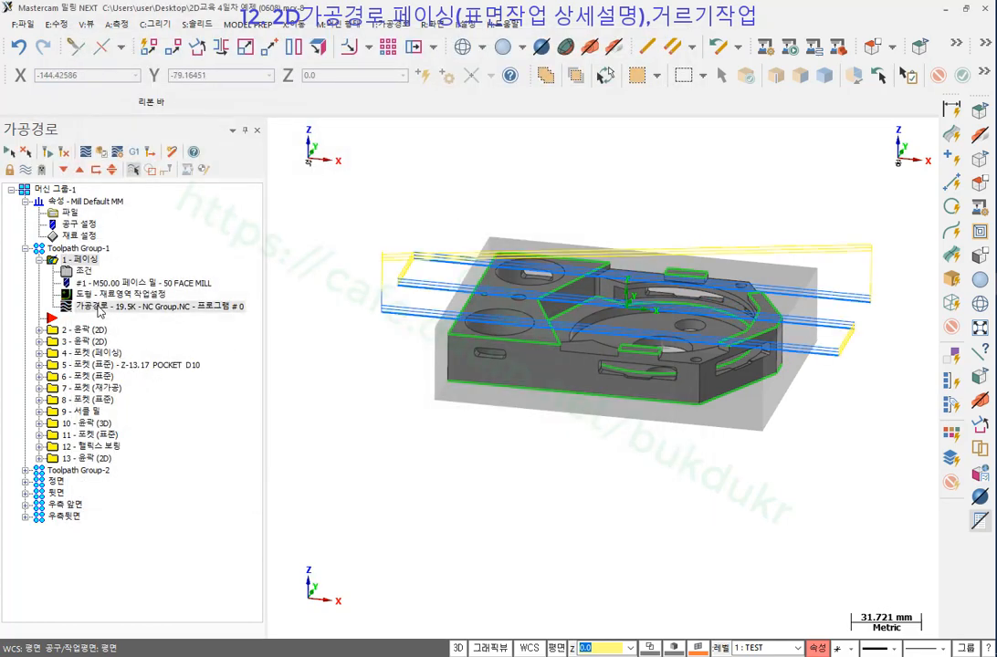
{"action": "left_click", "coordinate": [85, 151]}
{"action": "left_click", "coordinate": [276, 131]}
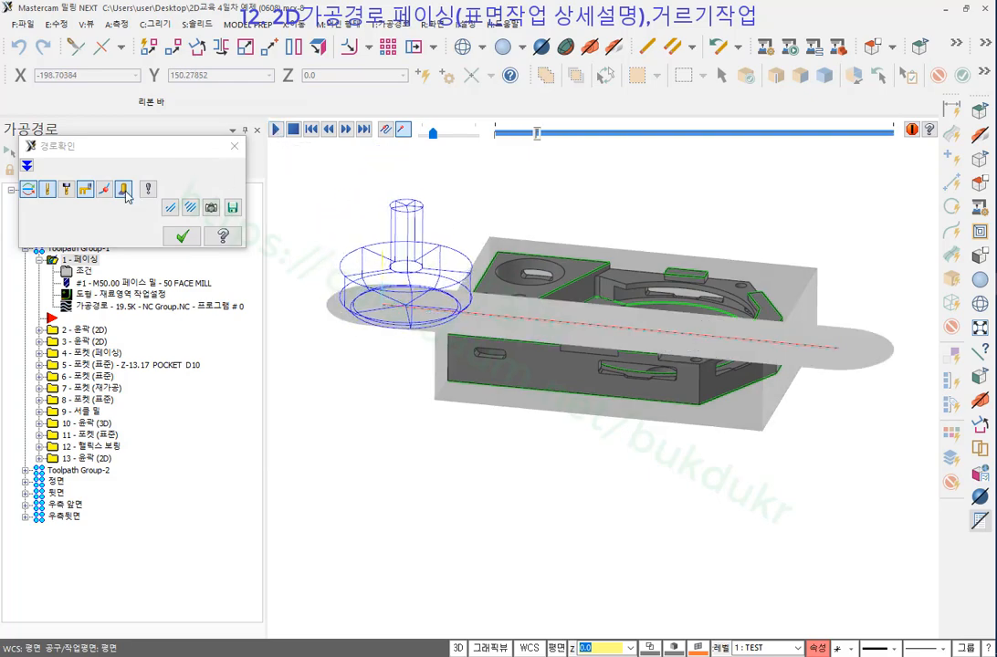
{"action": "left_click_drag", "start_coordinate": [433, 133], "coordinate": [444, 134]}
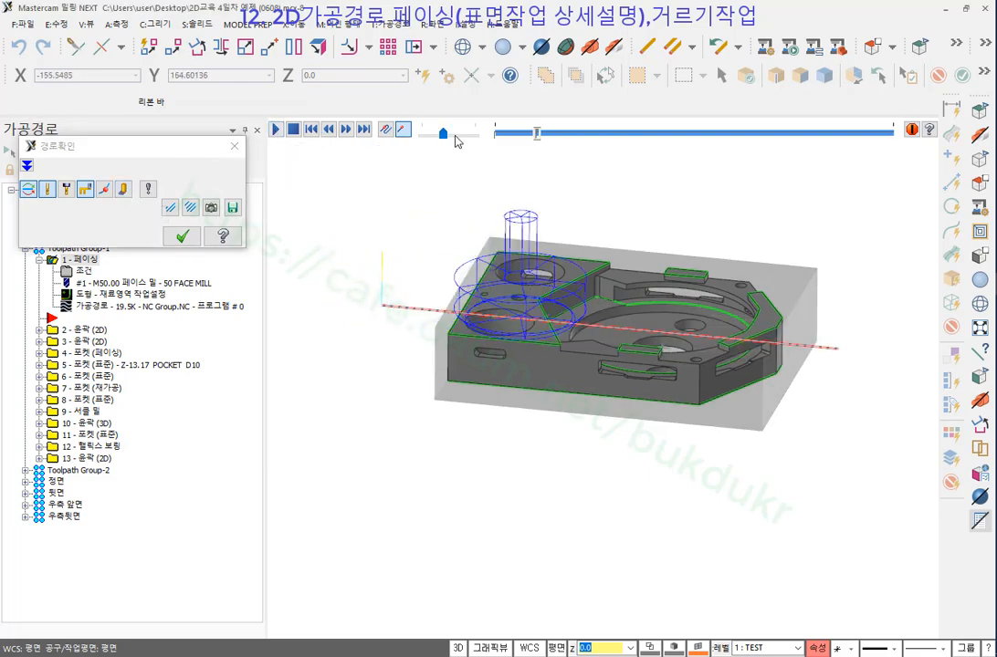
{"action": "scroll", "coordinate": [678, 251], "scroll_direction": "up", "scroll_amount": 1}
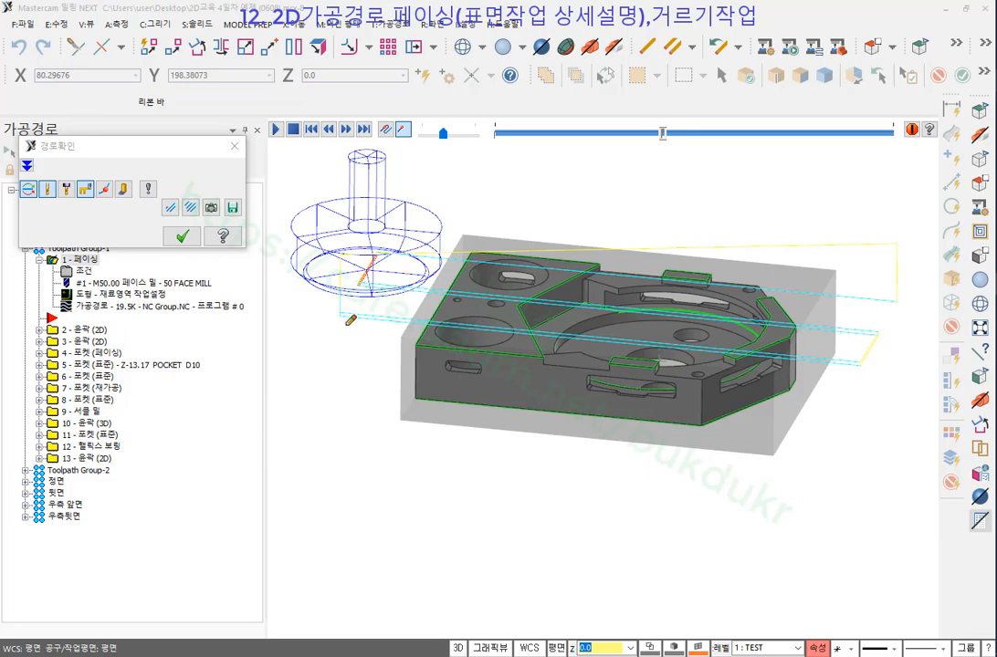
Mark the tool's route around the pass ends, erase the marks, and close the backplot.
{"action": "left_click_drag", "start_coordinate": [340, 277], "coordinate": [350, 313]}
{"action": "mouse_move", "coordinate": [910, 294]}
{"action": "left_mouse_down"}
{"action": "mouse_move", "coordinate": [910, 329]}
{"action": "mouse_move", "coordinate": [511, 271]}
{"action": "mouse_move", "coordinate": [376, 265]}
{"action": "mouse_move", "coordinate": [429, 293]}
{"action": "mouse_move", "coordinate": [856, 337]}
{"action": "mouse_move", "coordinate": [895, 240]}
{"action": "mouse_move", "coordinate": [335, 239]}
{"action": "mouse_move", "coordinate": [327, 321]}
{"action": "left_mouse_up"}
{"action": "left_click_drag", "start_coordinate": [913, 325], "coordinate": [831, 318]}
{"action": "left_click_drag", "start_coordinate": [636, 305], "coordinate": [756, 314]}
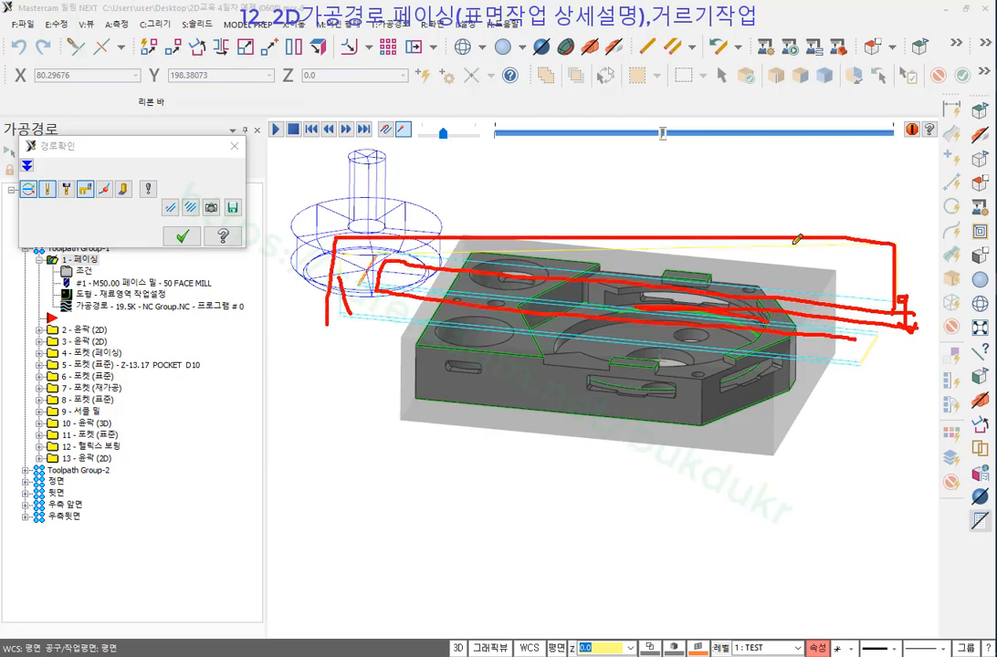
{"action": "right_click", "coordinate": [861, 208]}
{"action": "left_click", "coordinate": [876, 361]}
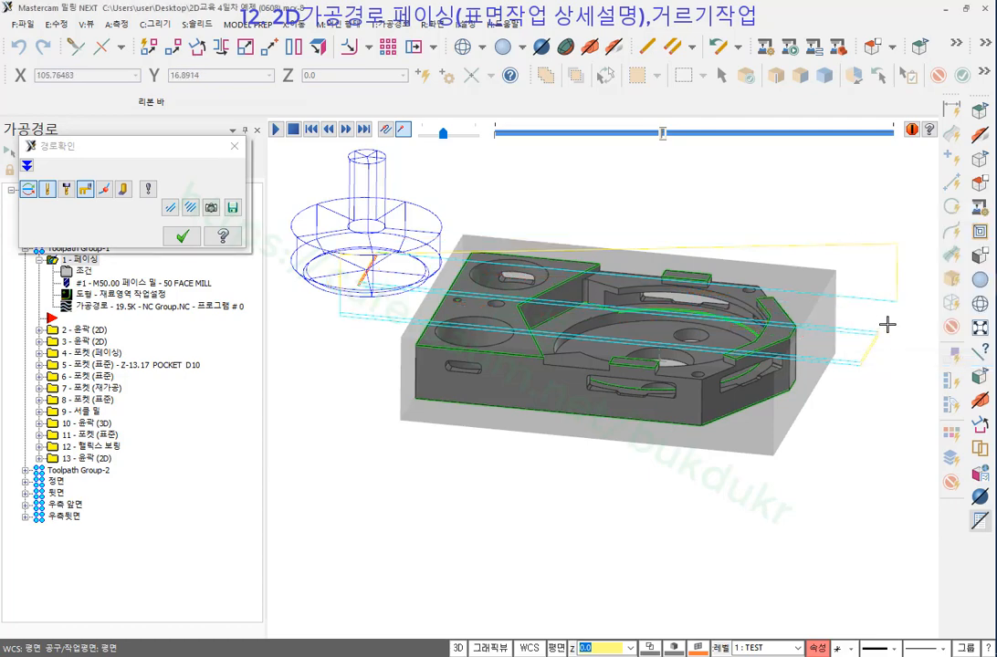
{"action": "left_click", "coordinate": [183, 237]}
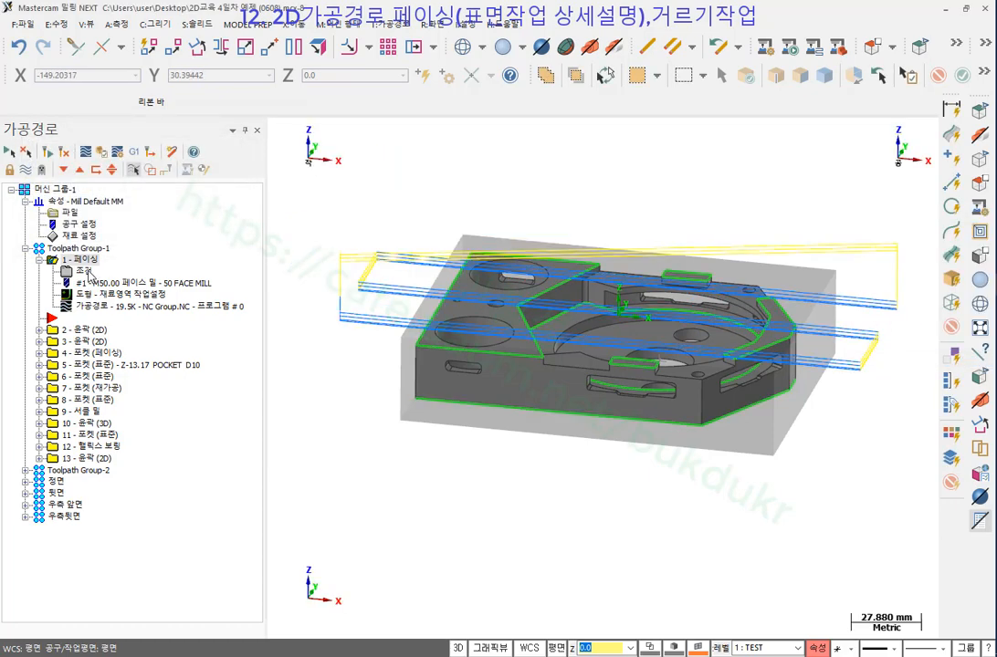
Turn on 공구 유지 (keep tool down) for depth cuts and regenerate the facing toolpath to 6.9K.
{"action": "left_click", "coordinate": [84, 271]}
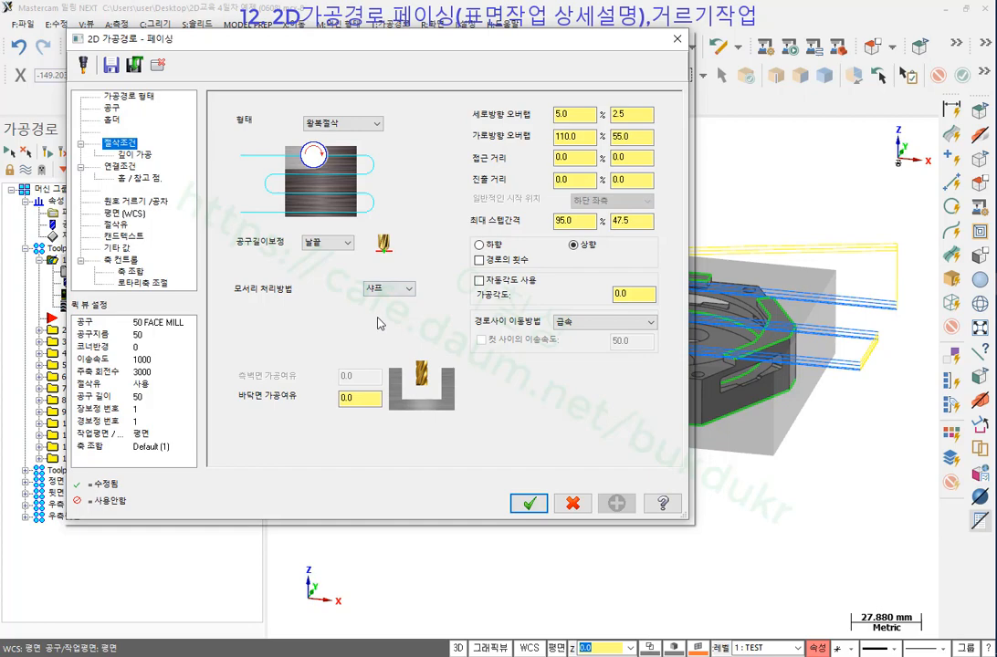
{"action": "left_click", "coordinate": [137, 155]}
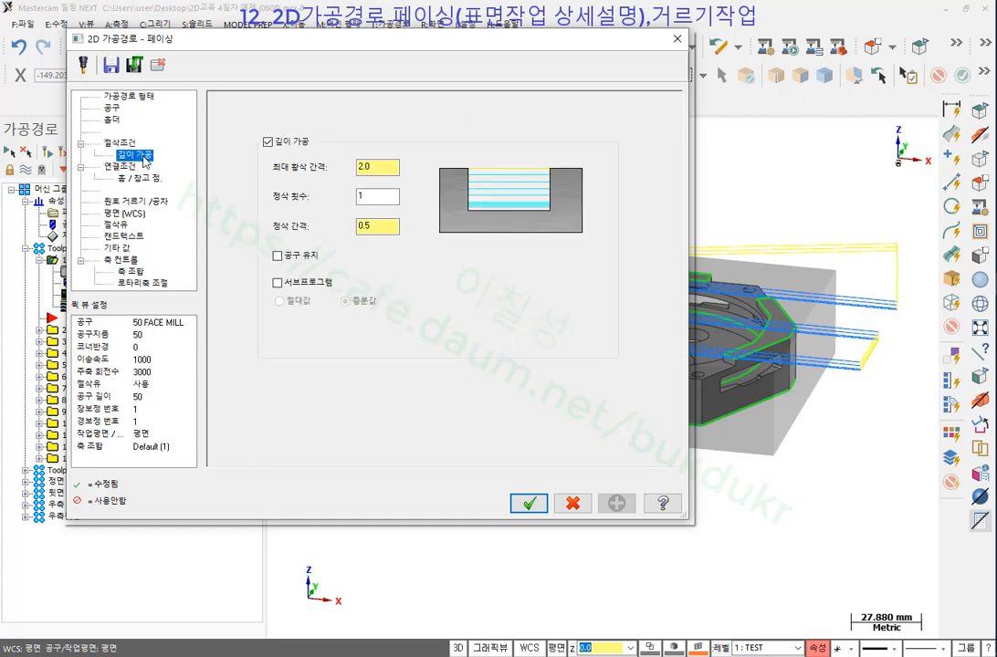
{"action": "left_click", "coordinate": [278, 257]}
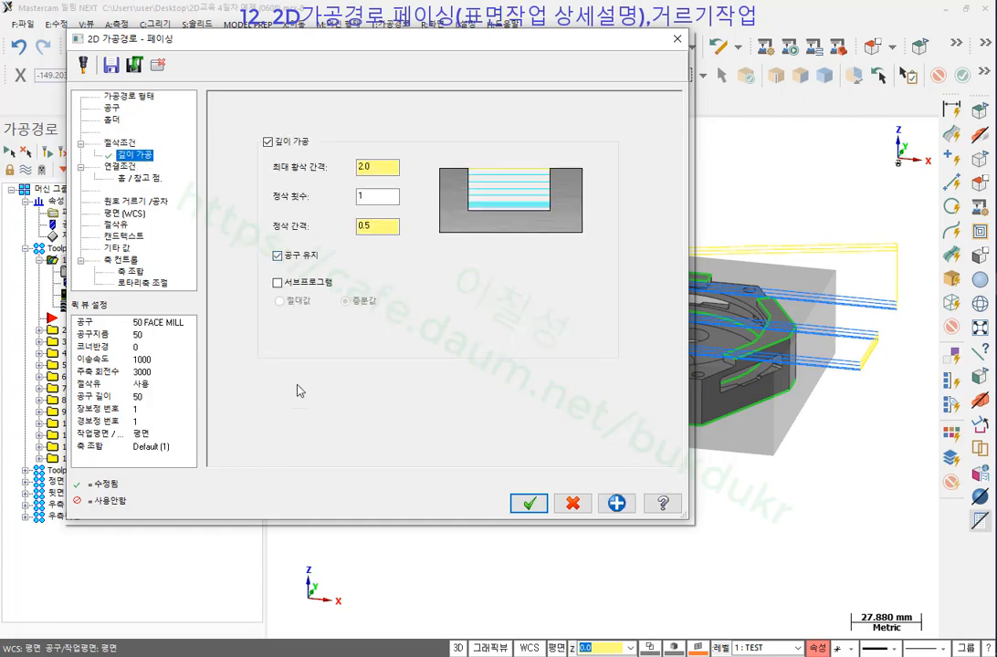
{"action": "left_click", "coordinate": [529, 503]}
{"action": "left_click", "coordinate": [50, 154]}
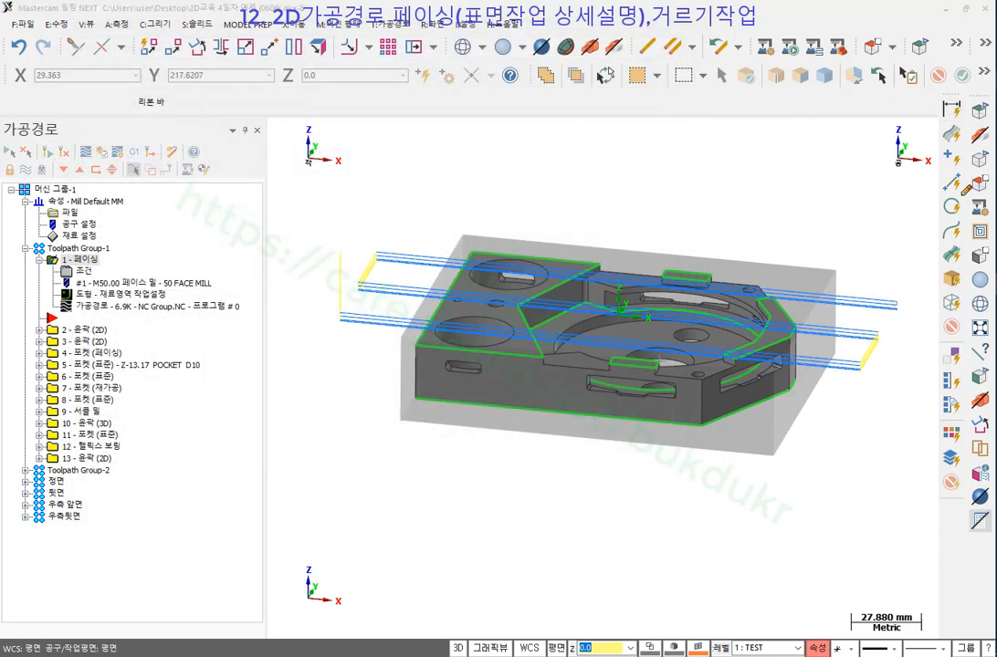
{"action": "mouse_move", "coordinate": [900, 307]}
{"action": "left_mouse_down"}
{"action": "mouse_move", "coordinate": [895, 228]}
{"action": "mouse_move", "coordinate": [340, 230]}
{"action": "mouse_move", "coordinate": [347, 323]}
{"action": "left_mouse_up"}
{"action": "mouse_move", "coordinate": [774, 203]}
{"action": "left_mouse_down"}
{"action": "mouse_move", "coordinate": [726, 244]}
{"action": "mouse_move", "coordinate": [766, 242]}
{"action": "left_mouse_up"}
{"action": "mouse_move", "coordinate": [897, 309]}
{"action": "left_mouse_down"}
{"action": "mouse_move", "coordinate": [897, 339]}
{"action": "mouse_move", "coordinate": [911, 316]}
{"action": "left_mouse_up"}
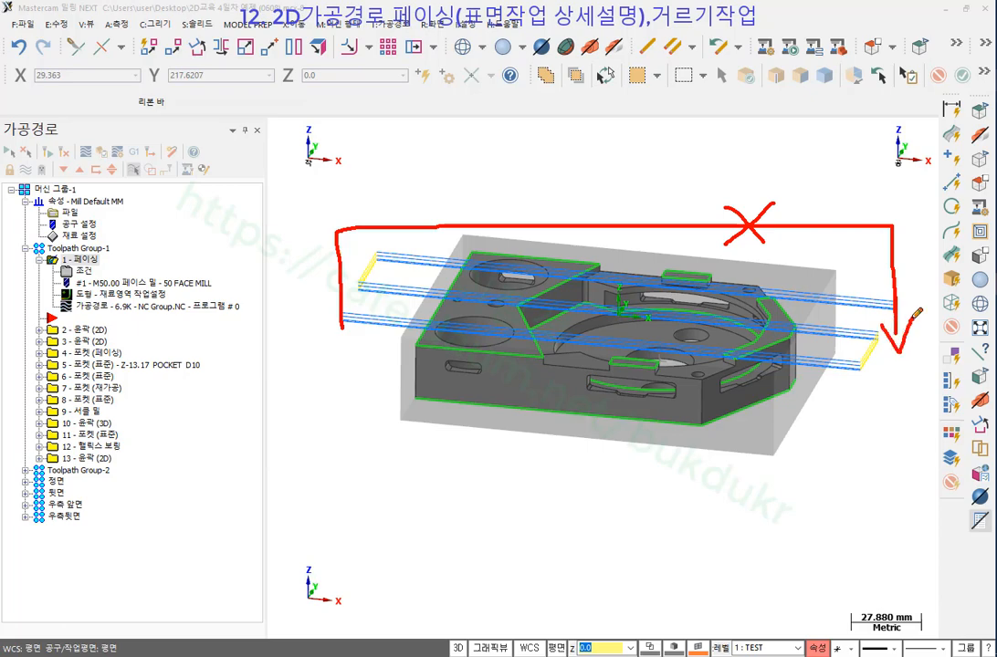
{"action": "right_click", "coordinate": [671, 114]}
{"action": "left_click", "coordinate": [736, 262]}
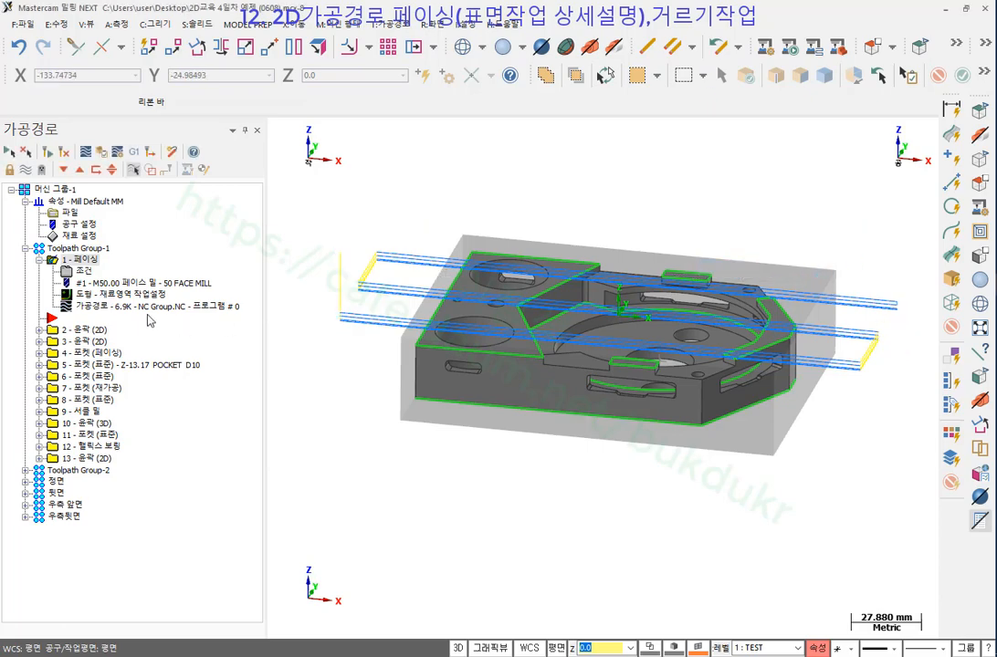
{"action": "left_click", "coordinate": [84, 271]}
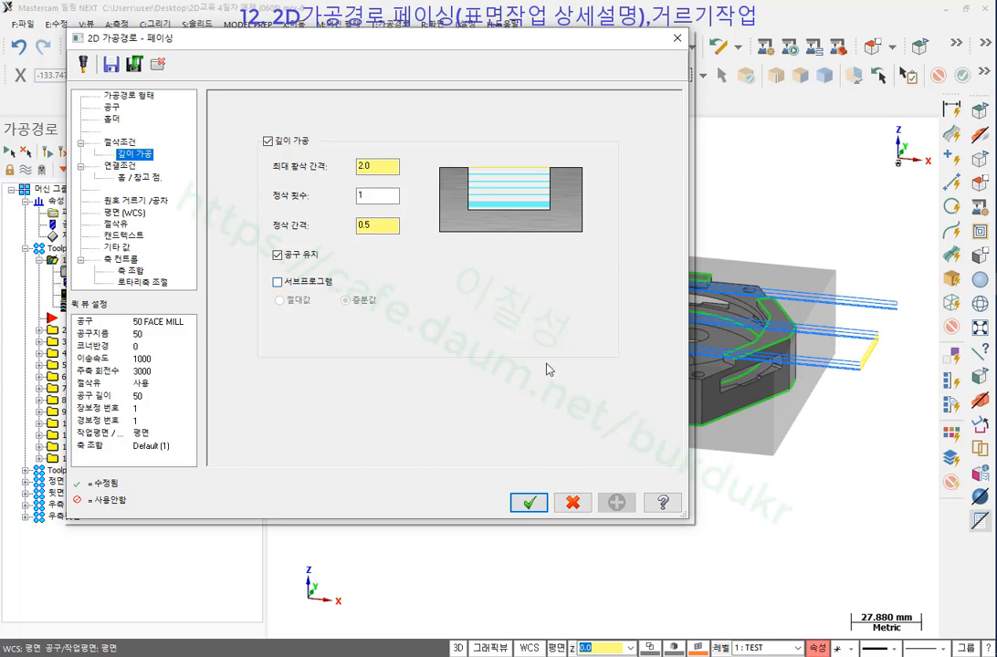
{"action": "left_click", "coordinate": [529, 503]}
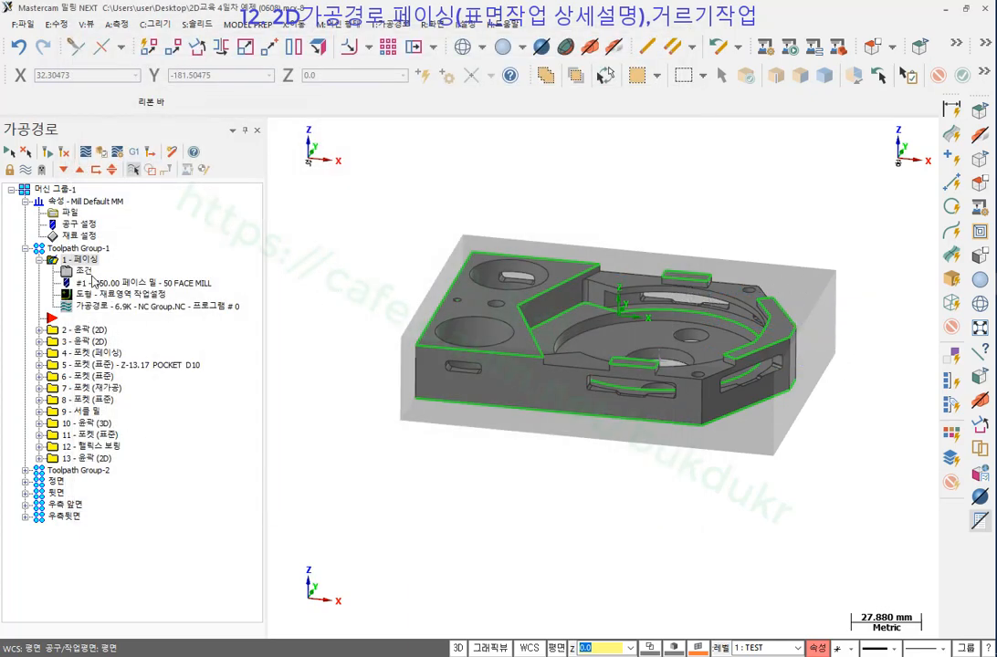
Select only 1 - 페이싱 and inspect its facing passes from top and tilted views.
{"action": "left_click", "coordinate": [84, 249]}
{"action": "left_click", "coordinate": [85, 260]}
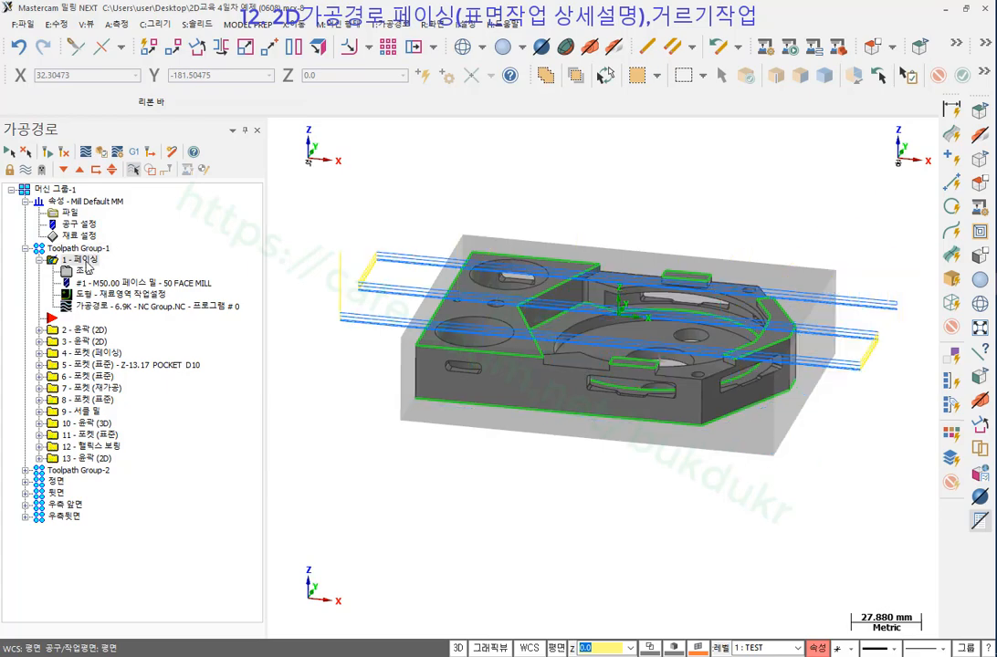
{"action": "scroll", "coordinate": [919, 315], "scroll_direction": "up", "scroll_amount": 2}
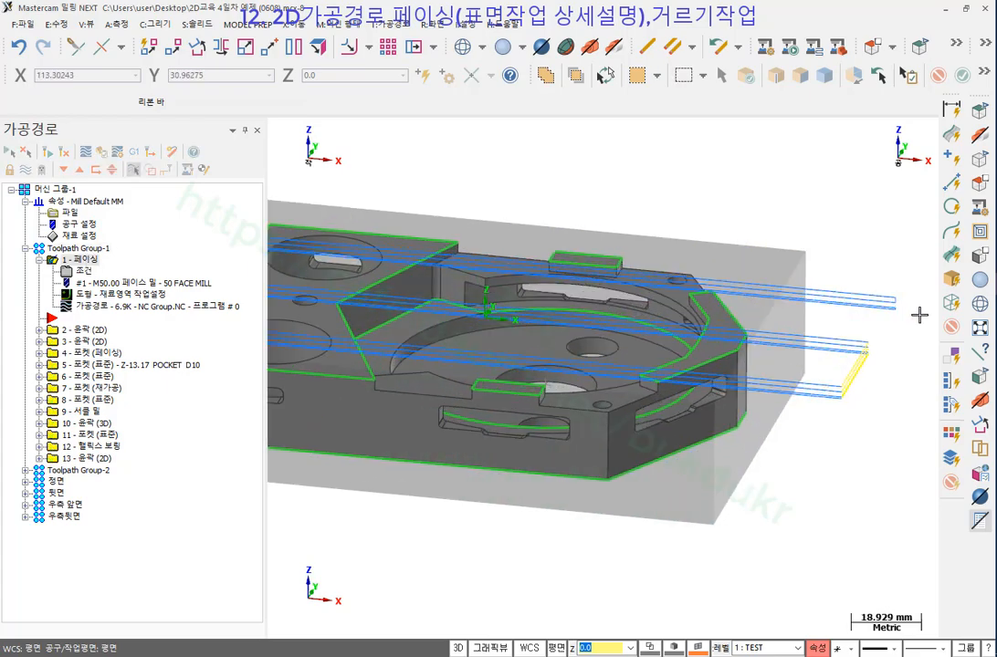
{"action": "right_click", "coordinate": [781, 173]}
{"action": "left_click", "coordinate": [822, 275]}
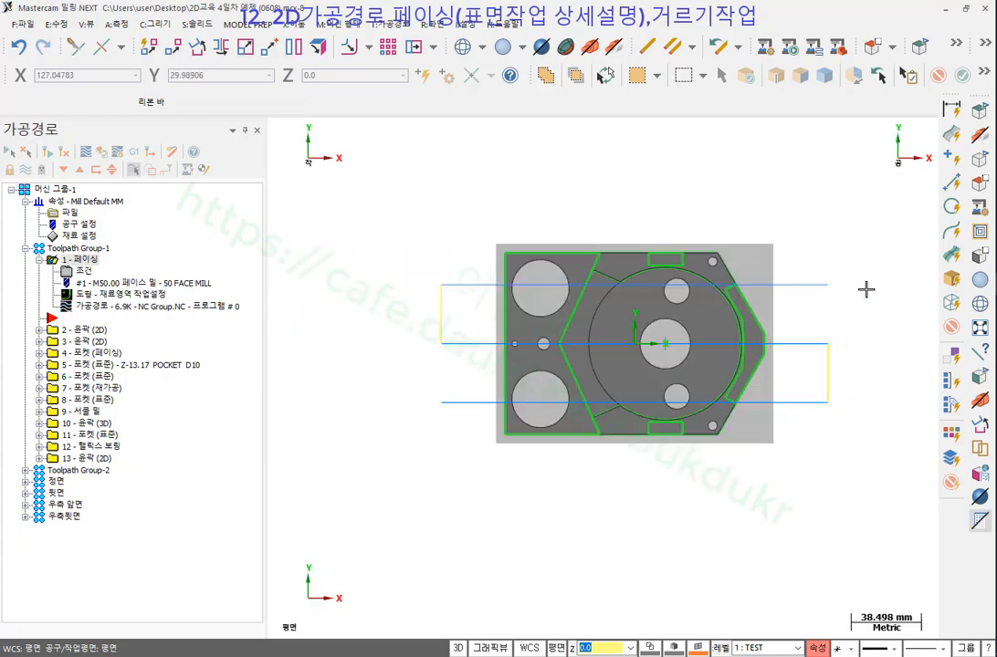
{"action": "scroll", "coordinate": [698, 336], "scroll_direction": "up", "scroll_amount": 3, "text": "alt"}
{"action": "middle_click_drag", "start_coordinate": [616, 463], "coordinate": [614, 402], "text": "alt"}
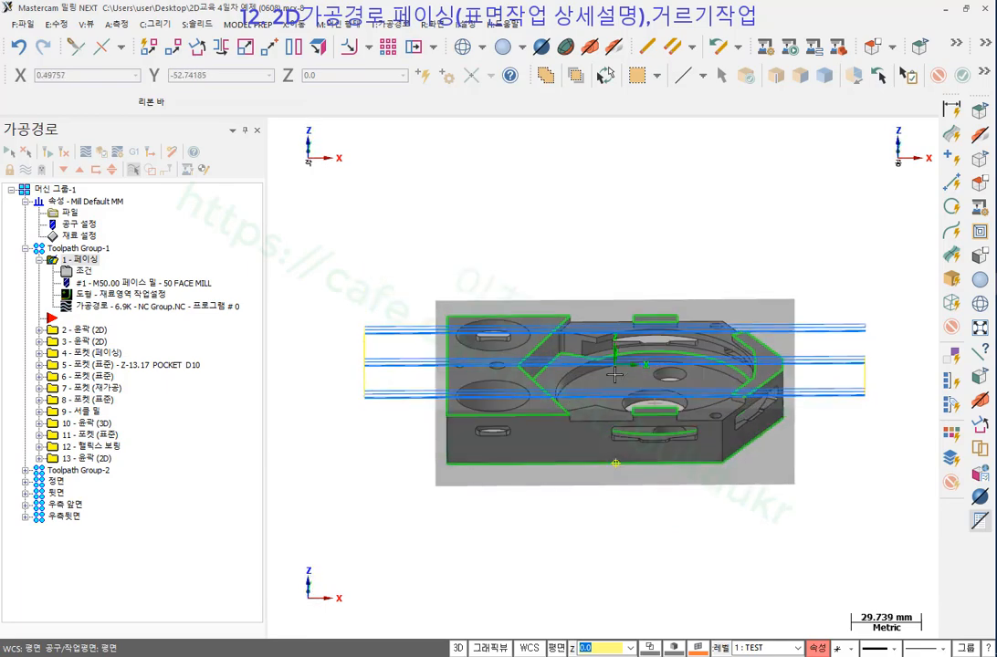
{"action": "scroll", "coordinate": [338, 398], "scroll_direction": "up", "scroll_amount": 8}
{"action": "scroll", "coordinate": [364, 390], "scroll_direction": "up", "scroll_amount": 2}
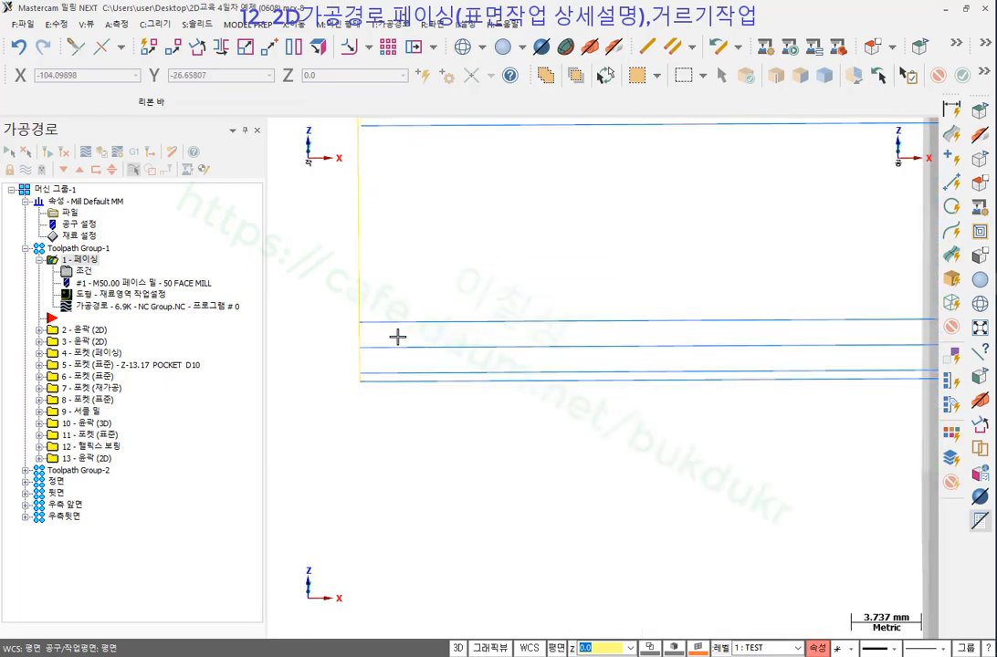
{"action": "scroll", "coordinate": [396, 358], "scroll_direction": "down", "scroll_amount": 5}
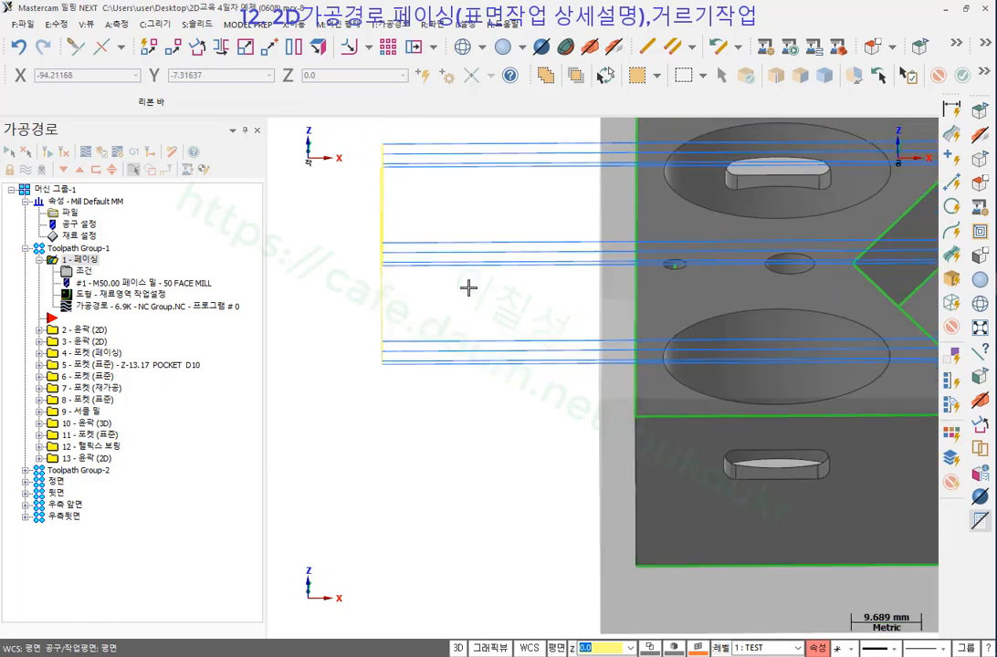
{"action": "middle_click_drag", "start_coordinate": [467, 287], "coordinate": [466, 379]}
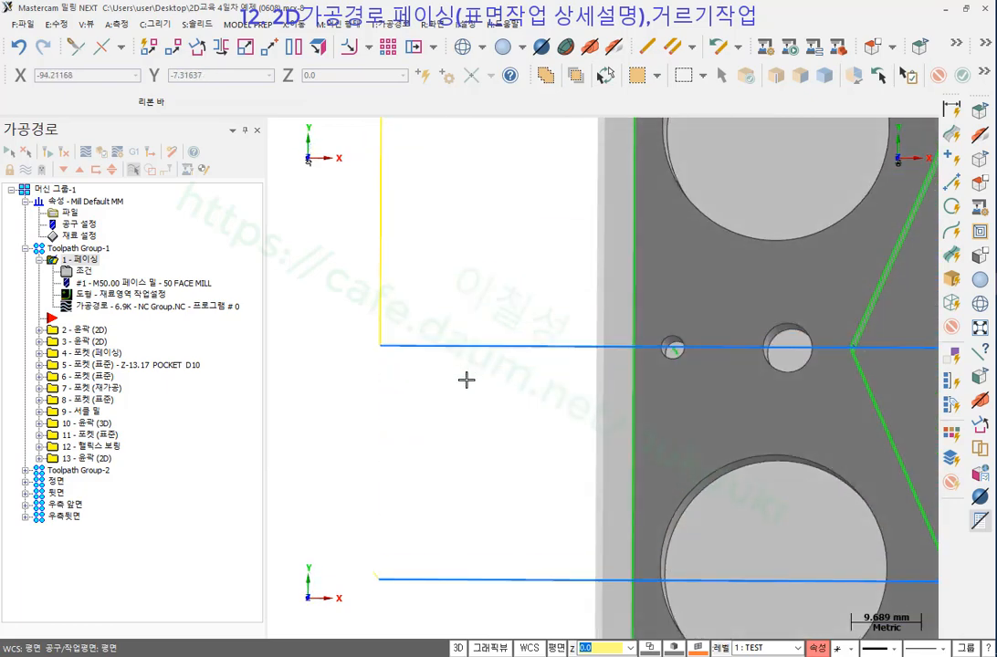
{"action": "scroll", "coordinate": [383, 297], "scroll_direction": "down", "scroll_amount": 4}
{"action": "middle_click_drag", "start_coordinate": [402, 360], "coordinate": [401, 305]}
{"action": "scroll", "coordinate": [394, 410], "scroll_direction": "up", "scroll_amount": 2}
{"action": "middle_click_drag", "start_coordinate": [405, 374], "coordinate": [419, 349]}
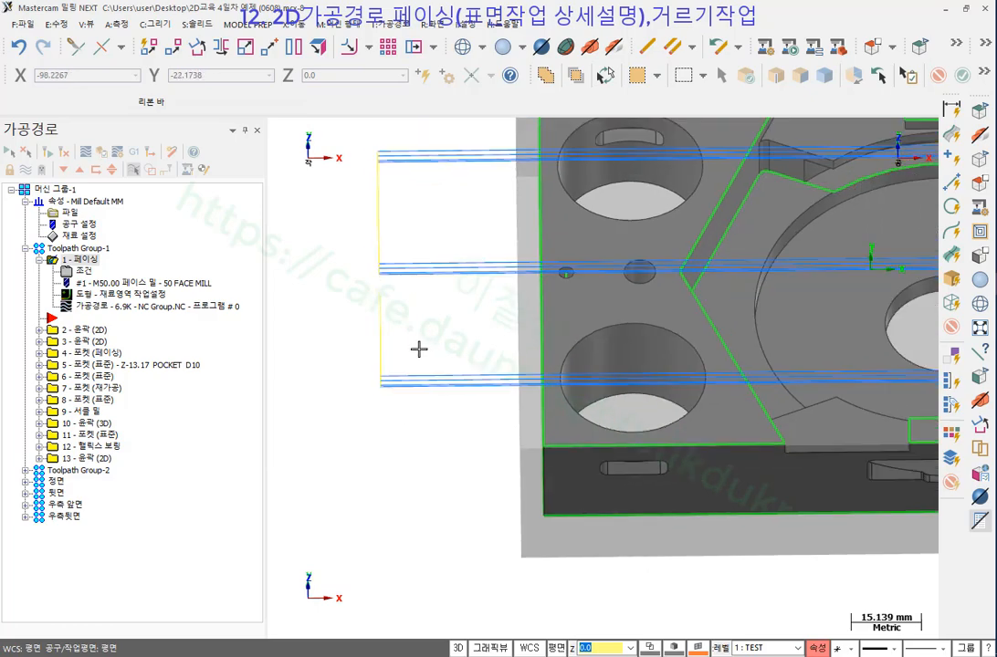
{"action": "scroll", "coordinate": [383, 336], "scroll_direction": "down", "scroll_amount": 2}
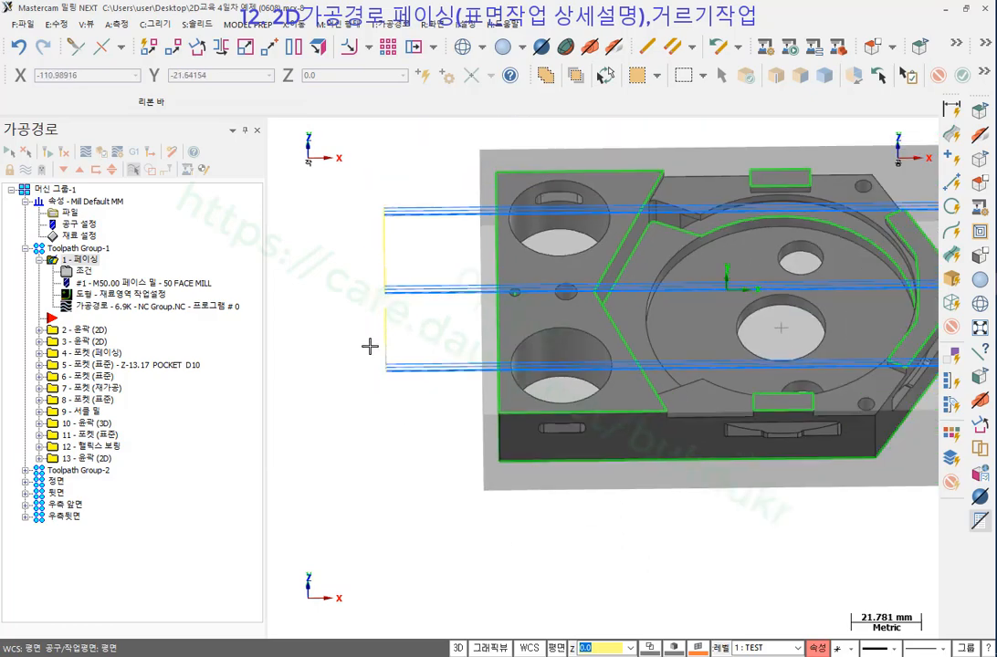
{"action": "scroll", "coordinate": [366, 342], "scroll_direction": "down", "scroll_amount": 2}
{"action": "scroll", "coordinate": [374, 311], "scroll_direction": "up", "scroll_amount": 3}
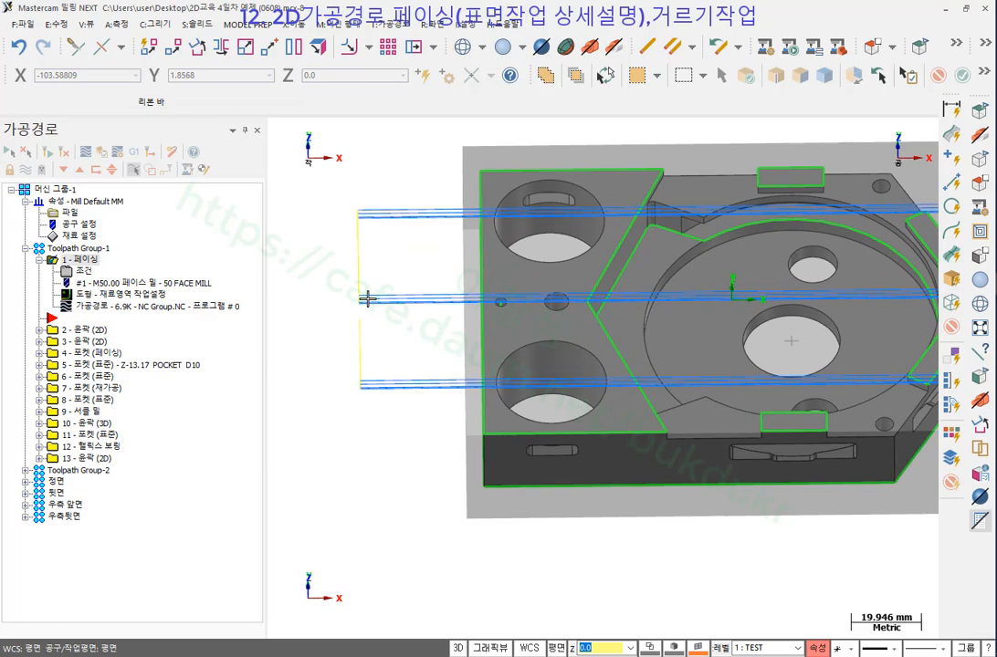
{"action": "scroll", "coordinate": [424, 342], "scroll_direction": "down", "scroll_amount": 2}
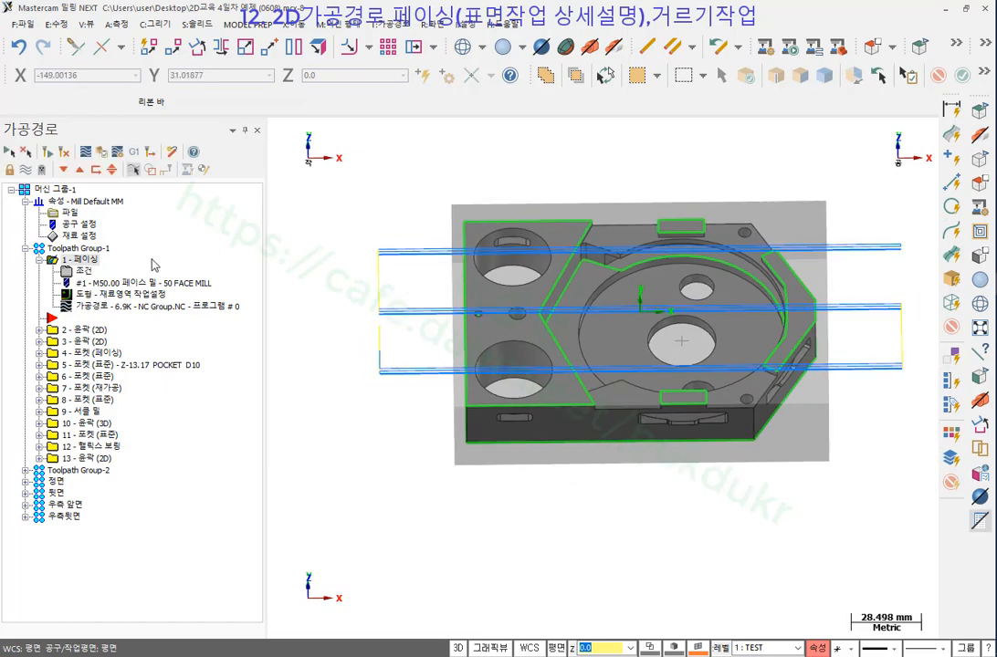
Post just the selected facing operation to NC code, answering 아니요 to posting all.
{"action": "left_click", "coordinate": [137, 152]}
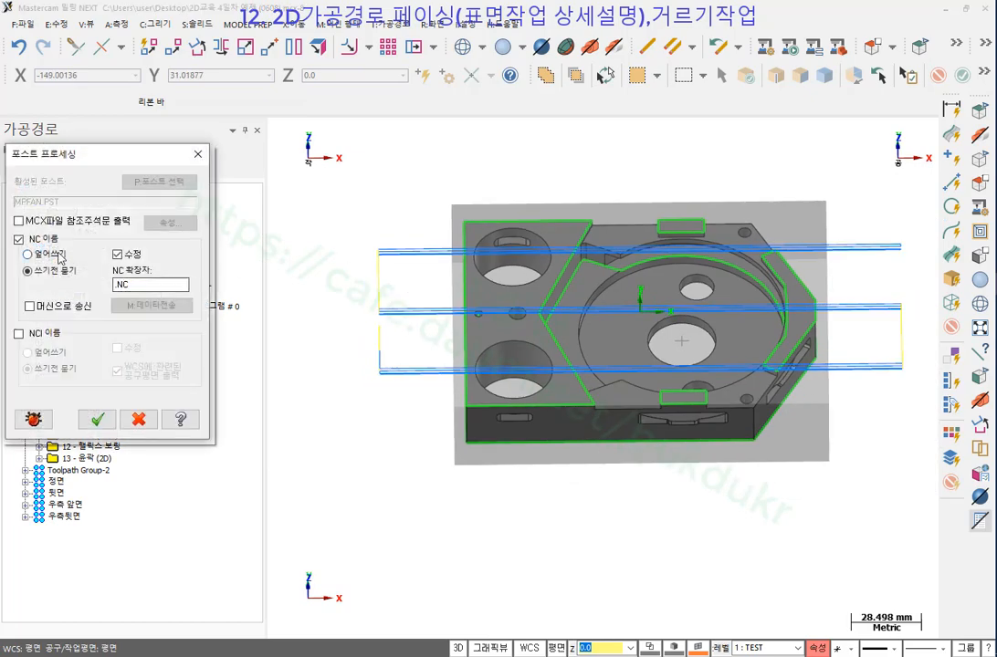
{"action": "left_click", "coordinate": [96, 414]}
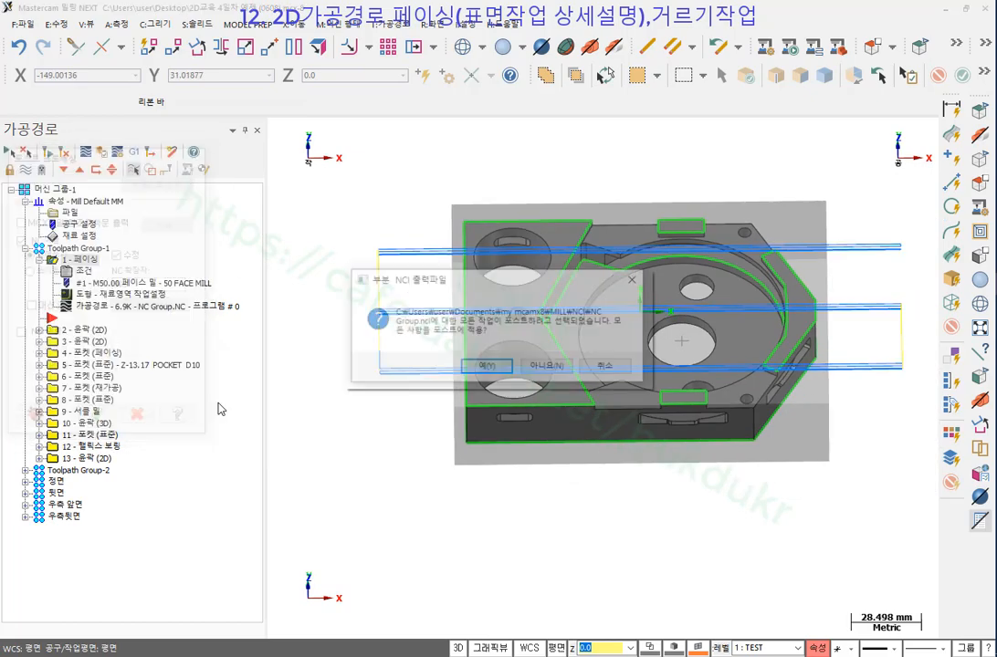
{"action": "left_click", "coordinate": [546, 366]}
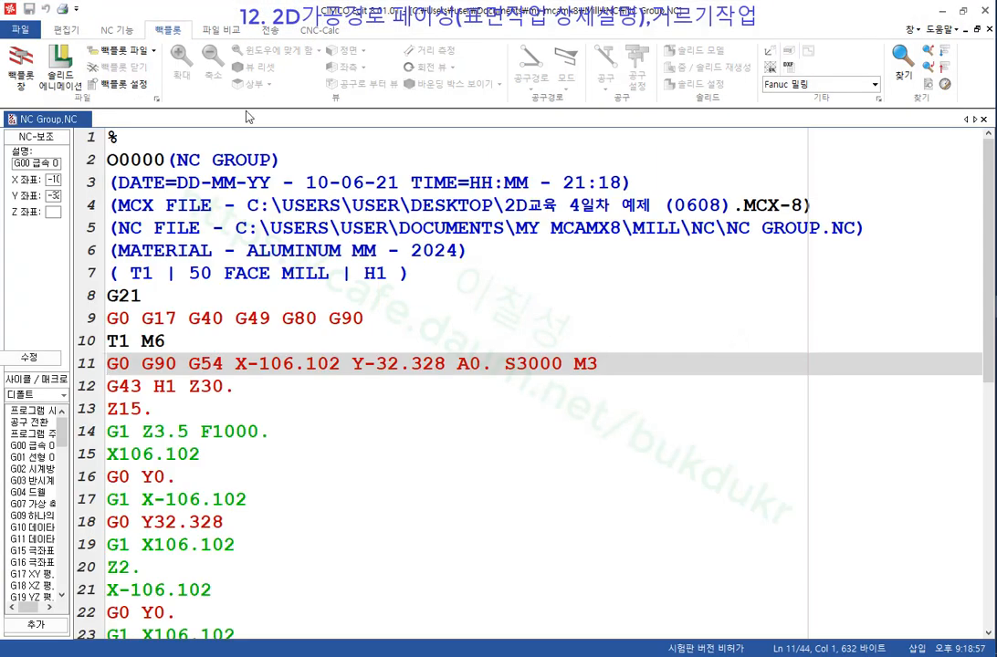
Backplot NC Group.NC in CIMCO Edit, stepping once and then playing to the end.
{"action": "left_click", "coordinate": [20, 66]}
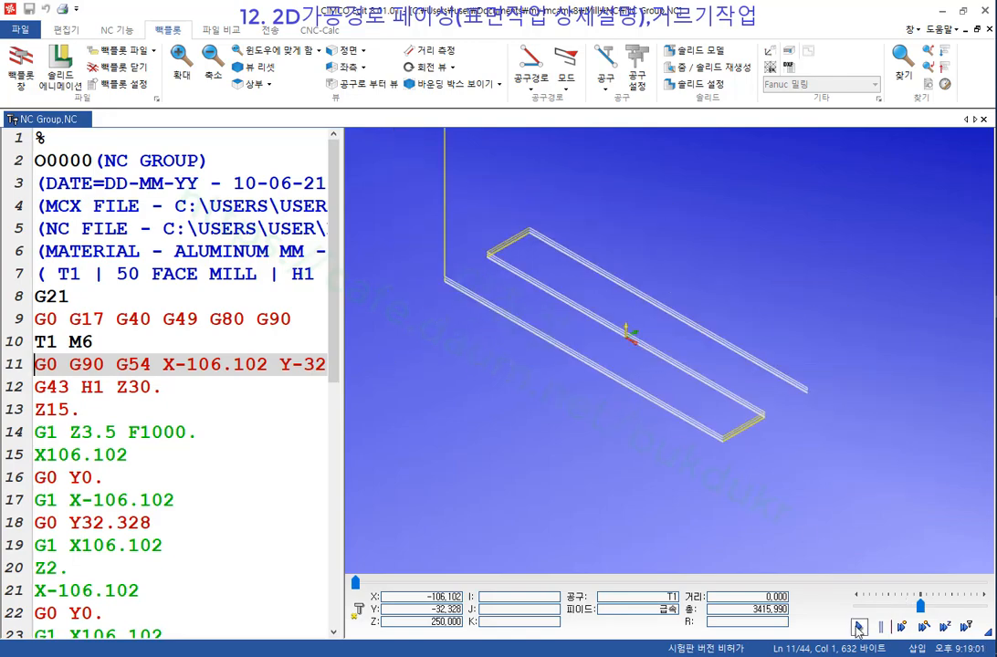
{"action": "left_click", "coordinate": [902, 627]}
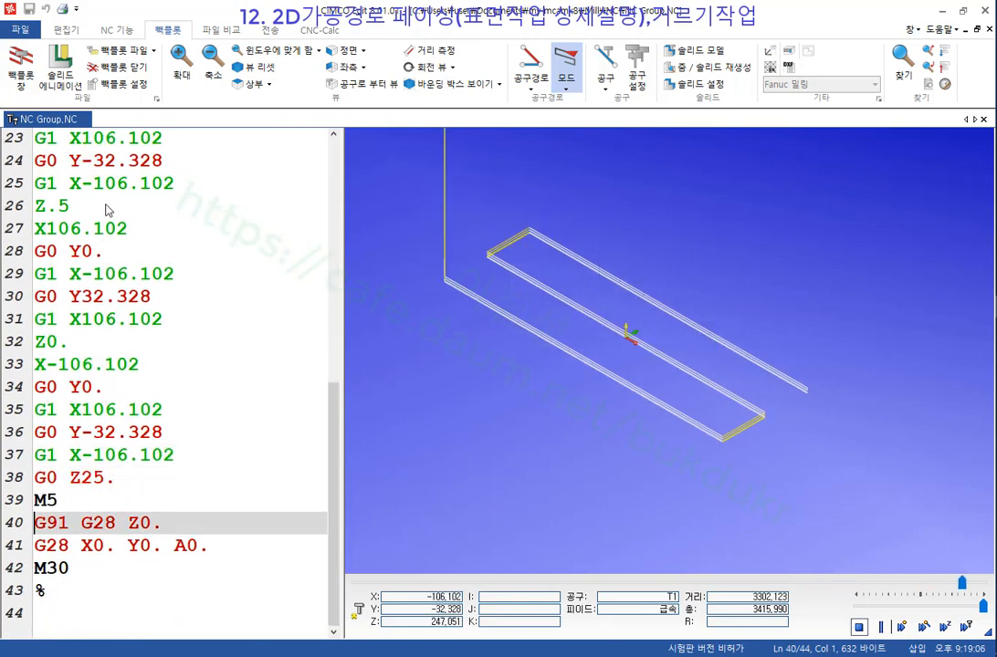
{"action": "left_click", "coordinate": [172, 319]}
{"action": "scroll", "coordinate": [155, 333], "scroll_direction": "up", "scroll_amount": 5}
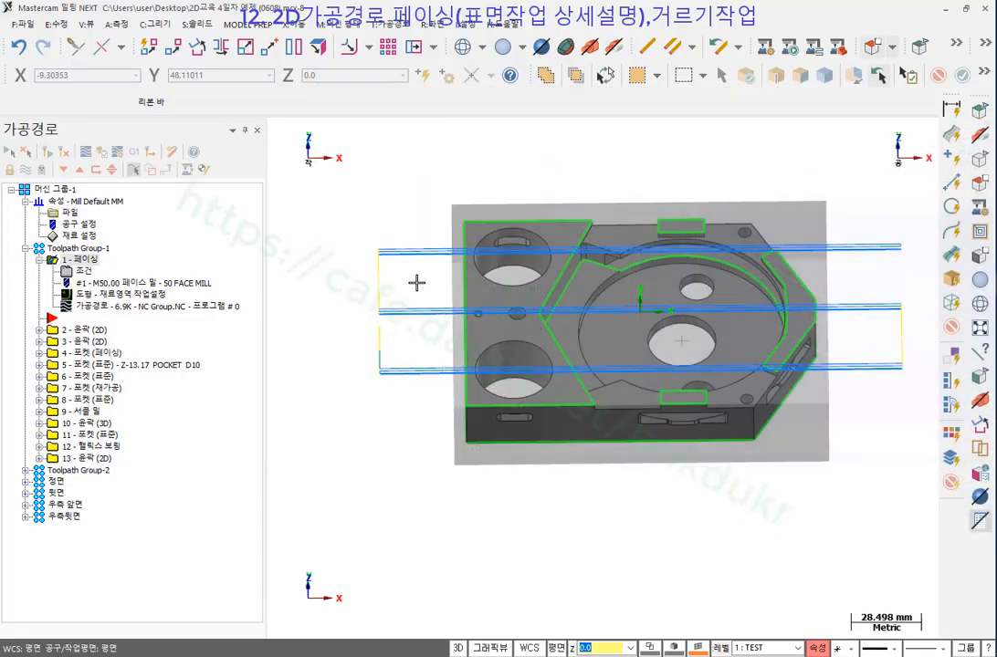
Turn on subprogram output for depth cuts and regenerate the facing toolpath to 7.9K.
{"action": "left_click", "coordinate": [84, 273]}
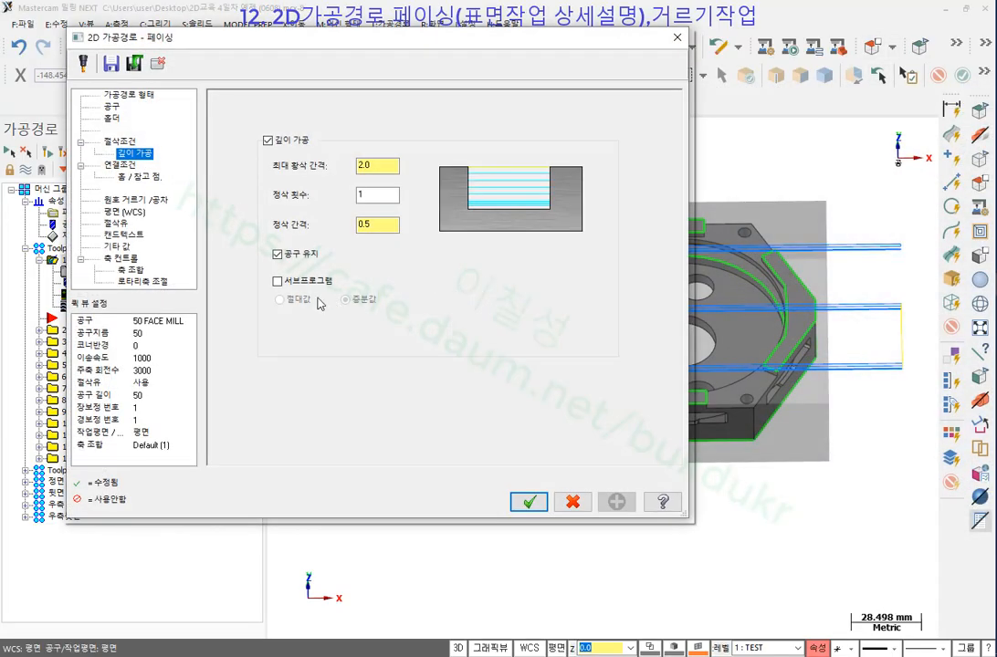
{"action": "left_click", "coordinate": [278, 282]}
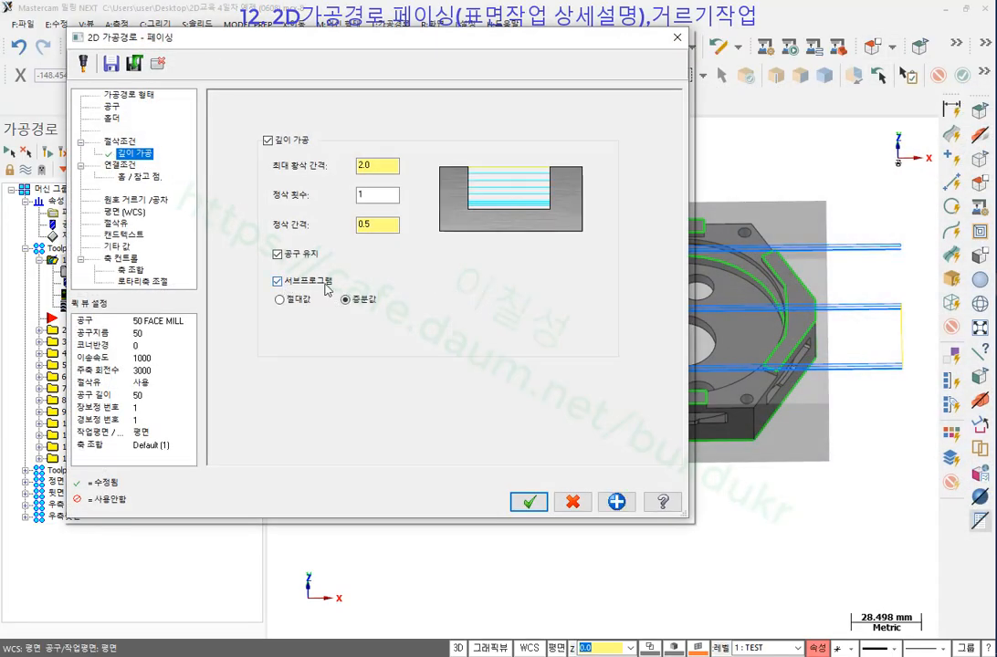
{"action": "left_click", "coordinate": [529, 501]}
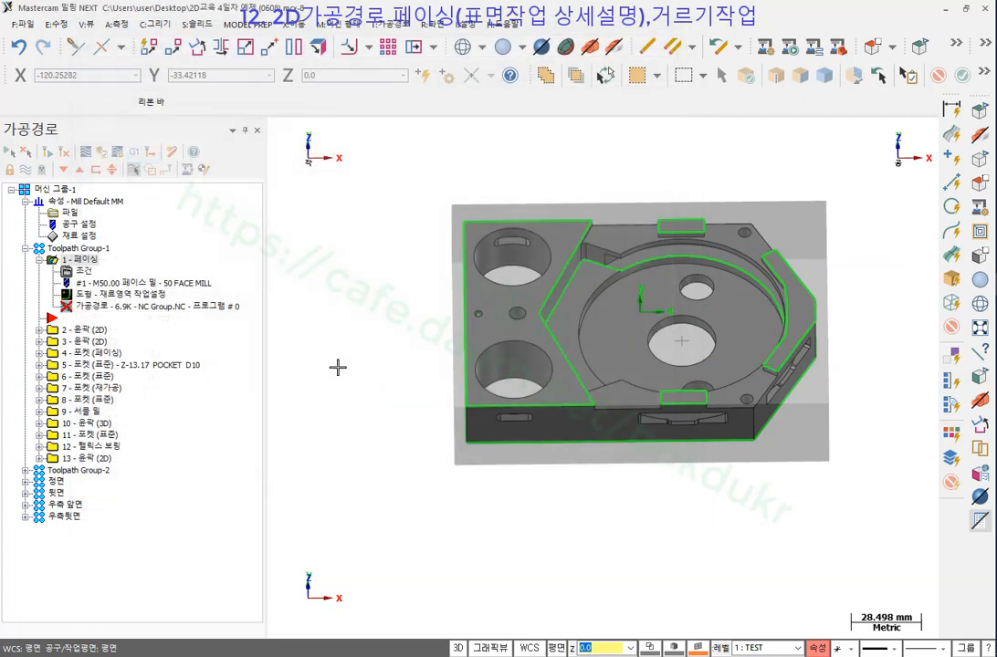
{"action": "left_click", "coordinate": [48, 151]}
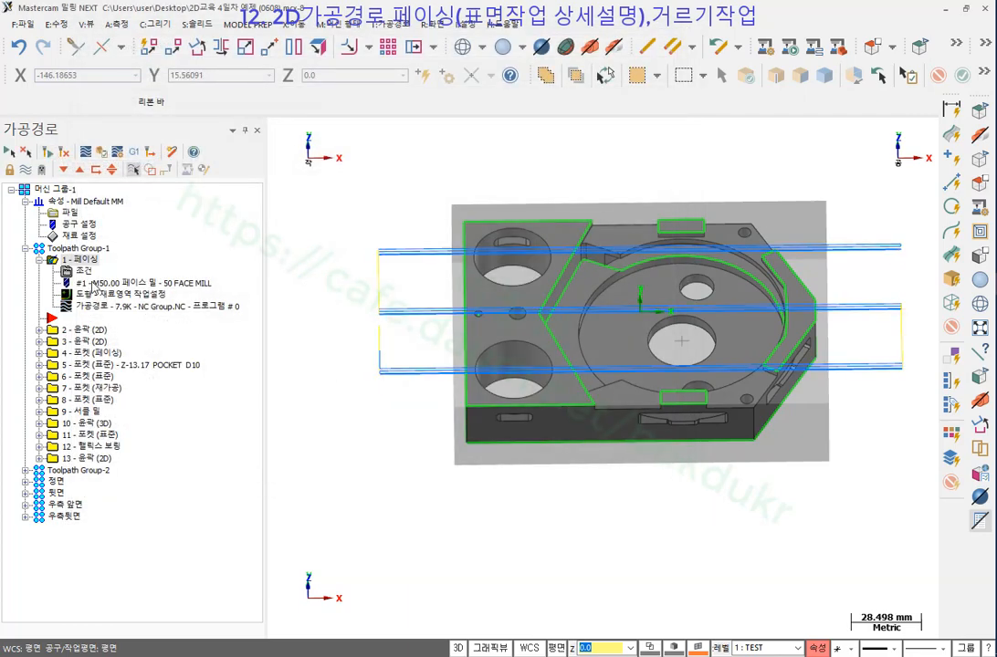
Post the facing operation to a new file named NC Group.NC2.
{"action": "left_click", "coordinate": [133, 152]}
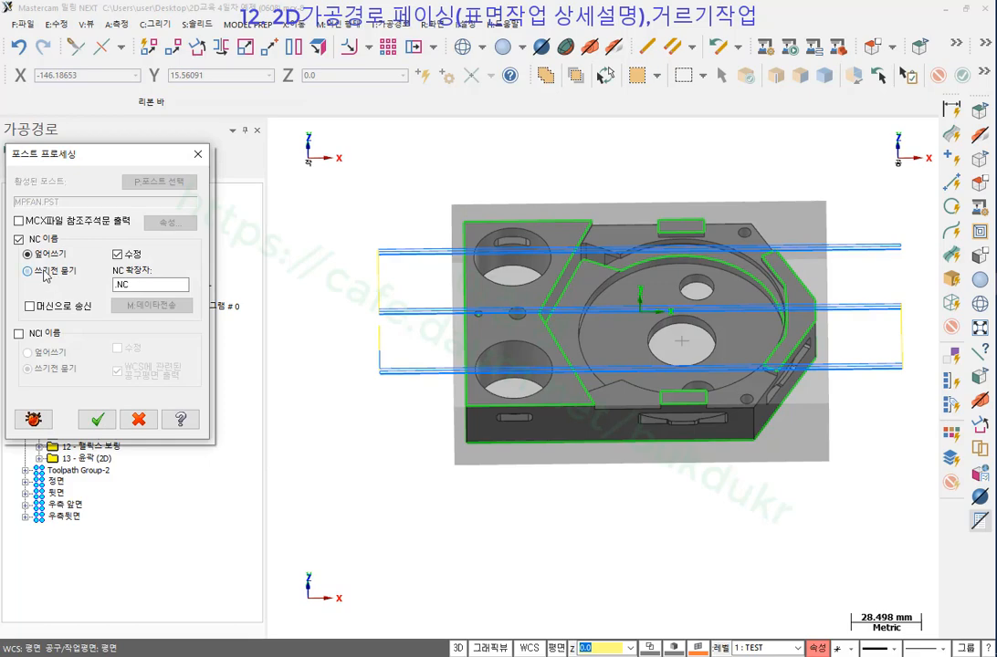
{"action": "left_click", "coordinate": [96, 418]}
{"action": "left_click", "coordinate": [551, 368]}
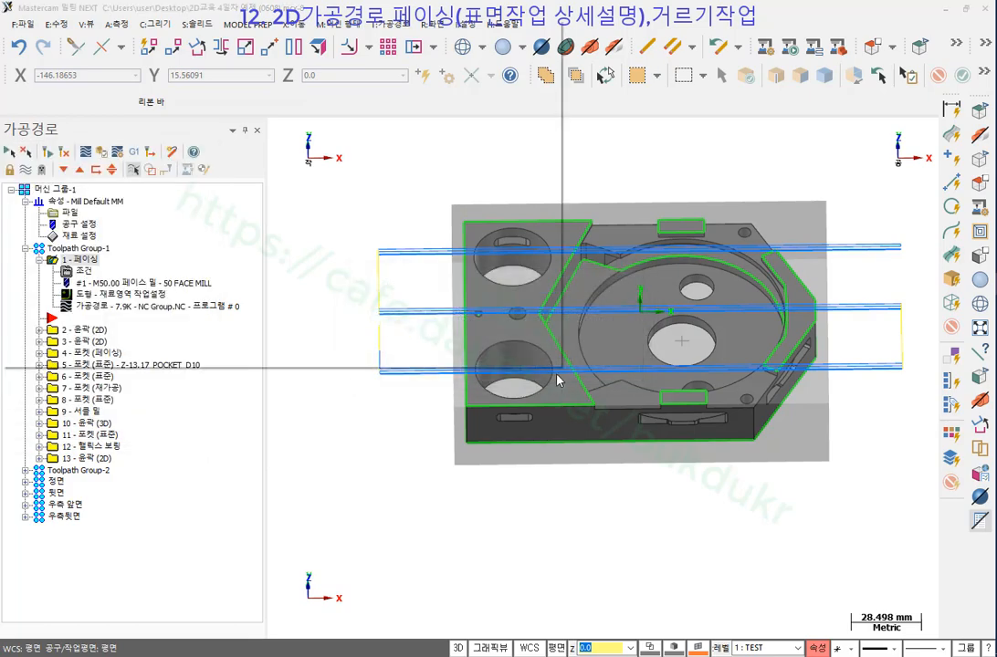
{"action": "left_click", "coordinate": [221, 290]}
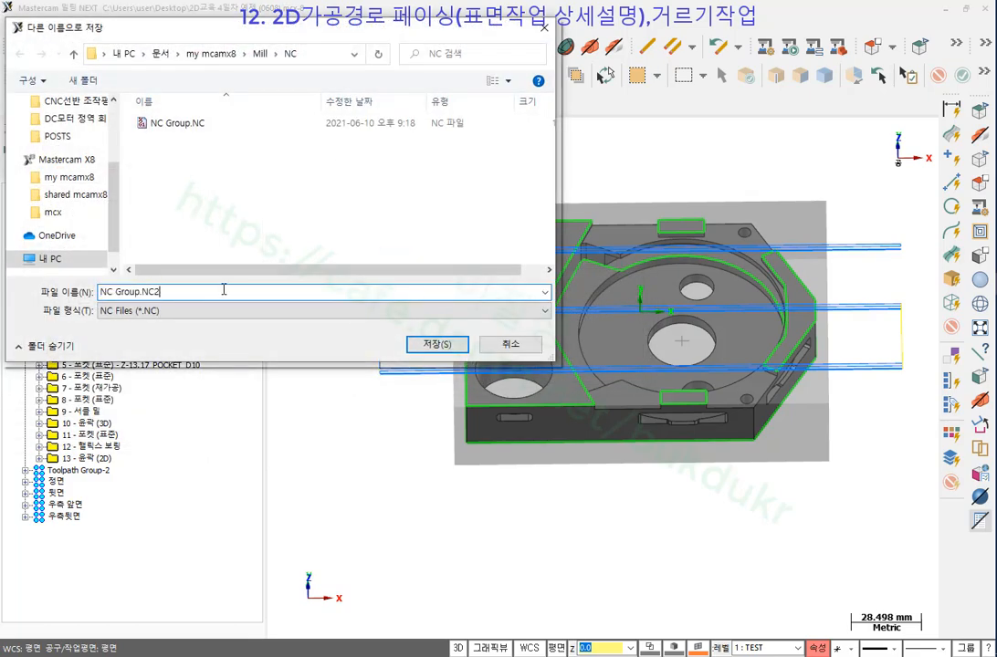
{"action": "left_click", "coordinate": [437, 343]}
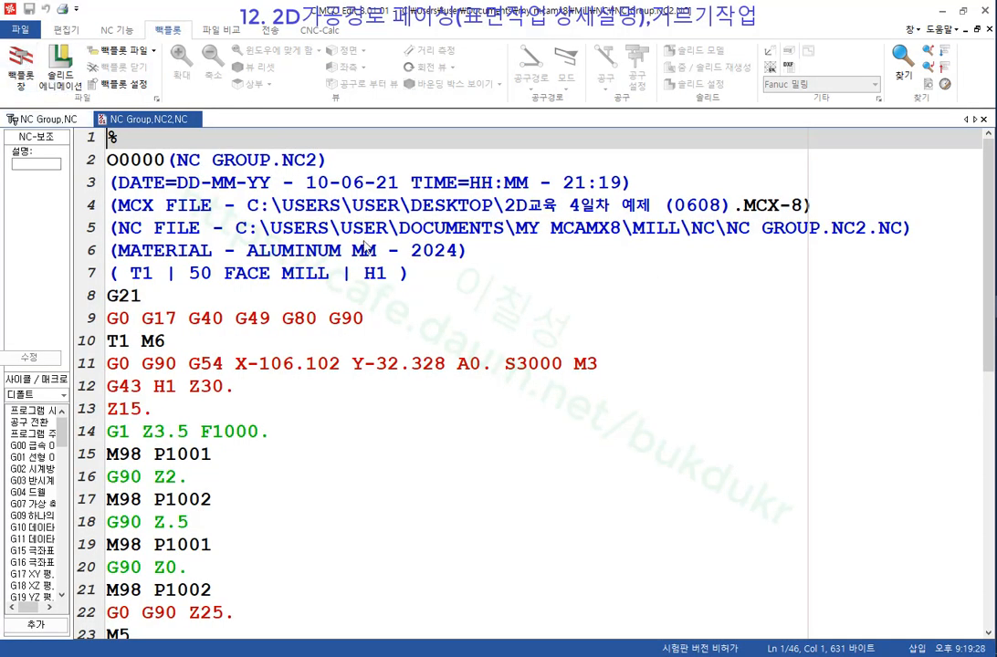
Inspect the M98 call in NC Group.NC2 and tile it beside NC Group.NC.
{"action": "scroll", "coordinate": [540, 242], "scroll_direction": "down", "scroll_amount": 3}
{"action": "left_click", "coordinate": [200, 283]}
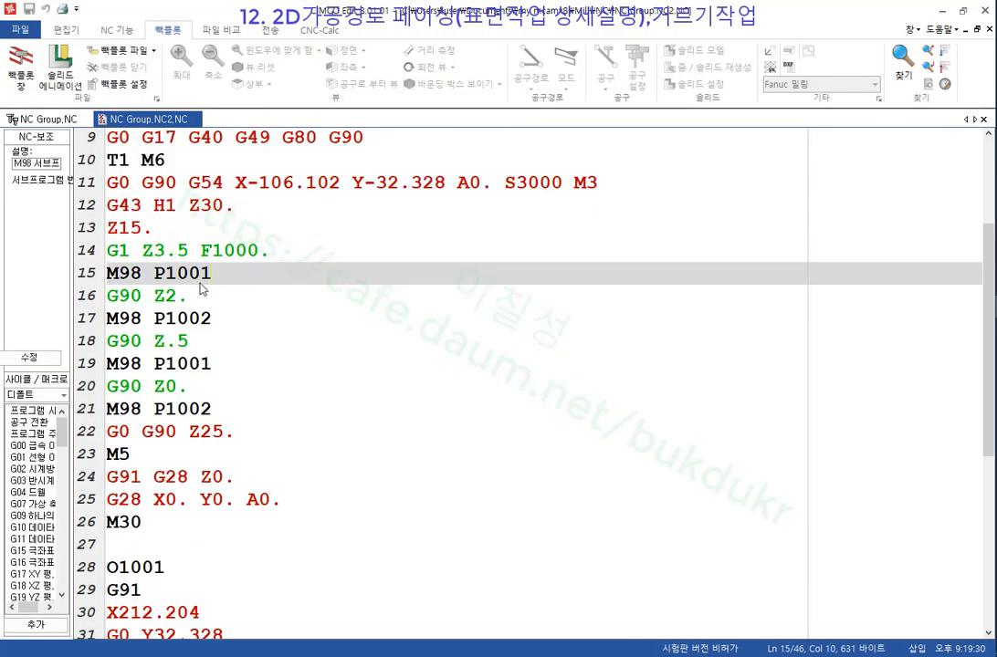
{"action": "left_click", "coordinate": [107, 278]}
{"action": "left_click", "coordinate": [460, 228]}
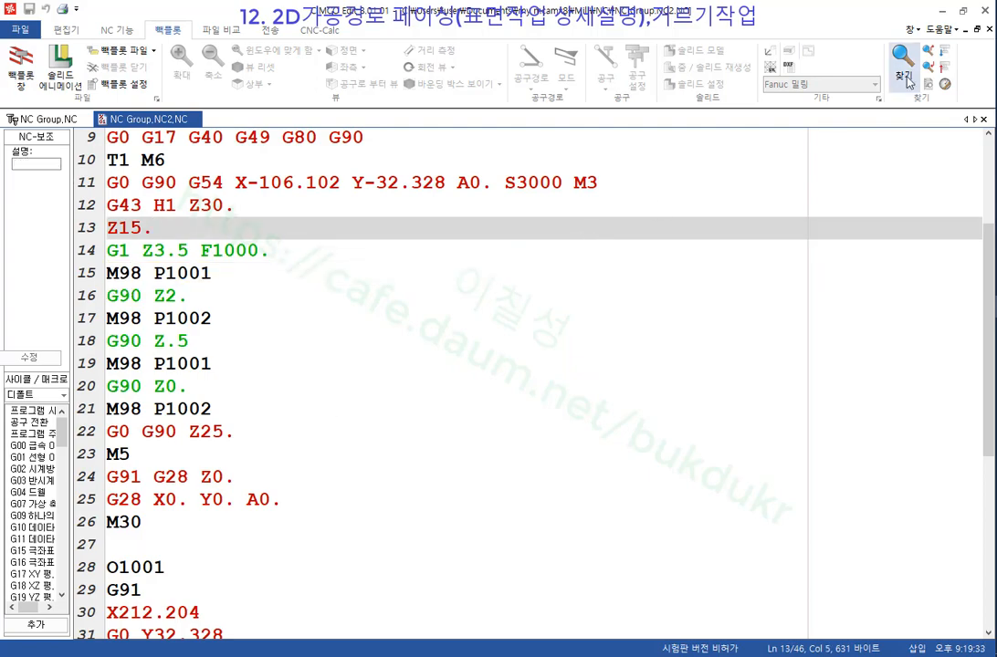
{"action": "left_click", "coordinate": [913, 30]}
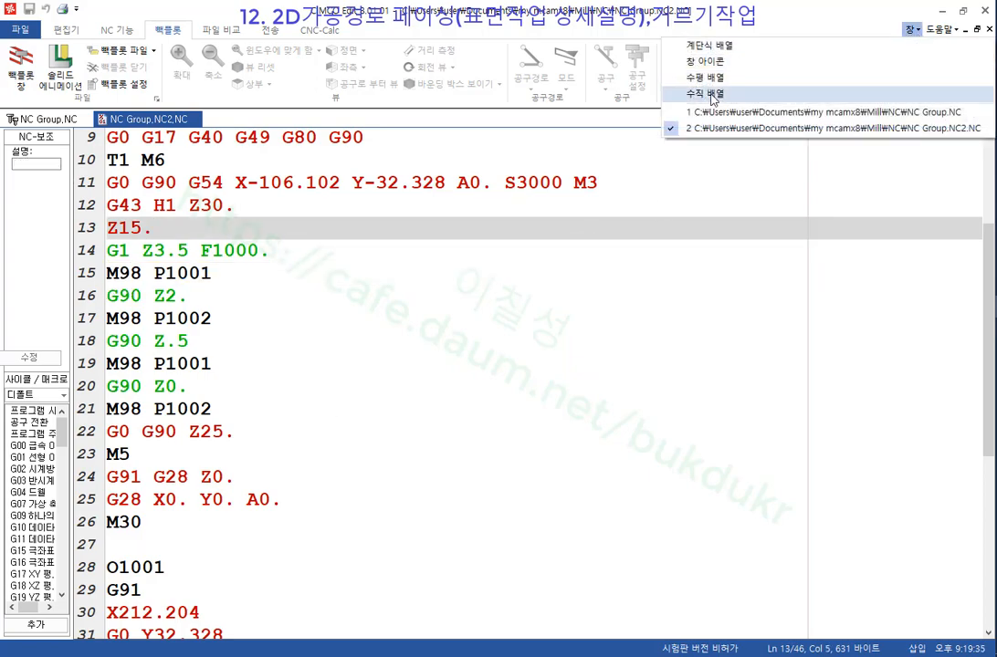
{"action": "left_click", "coordinate": [680, 93]}
{"action": "left_click_drag", "start_coordinate": [672, 320], "coordinate": [972, 319]}
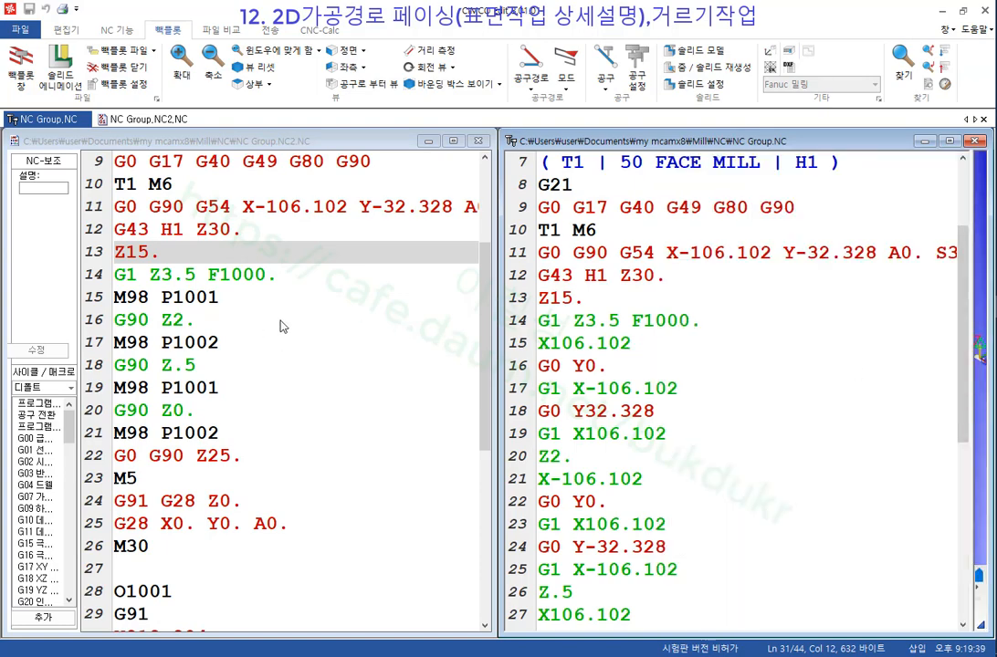
Compare lines 11 to 13 of the two programs side by side.
{"action": "scroll", "coordinate": [281, 326], "scroll_direction": "up", "scroll_amount": 2}
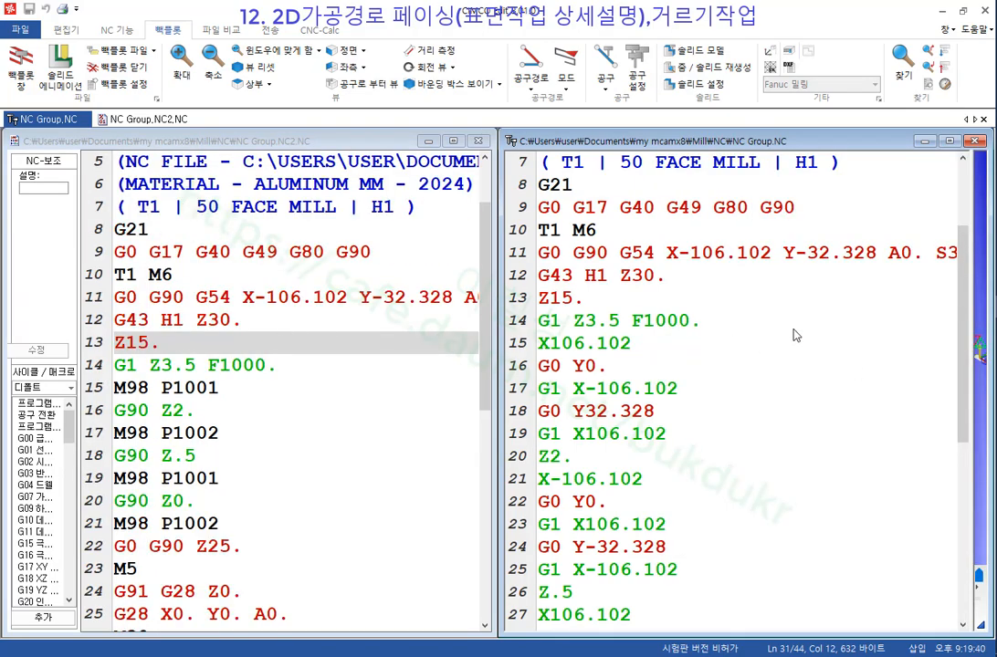
{"action": "left_click", "coordinate": [595, 253]}
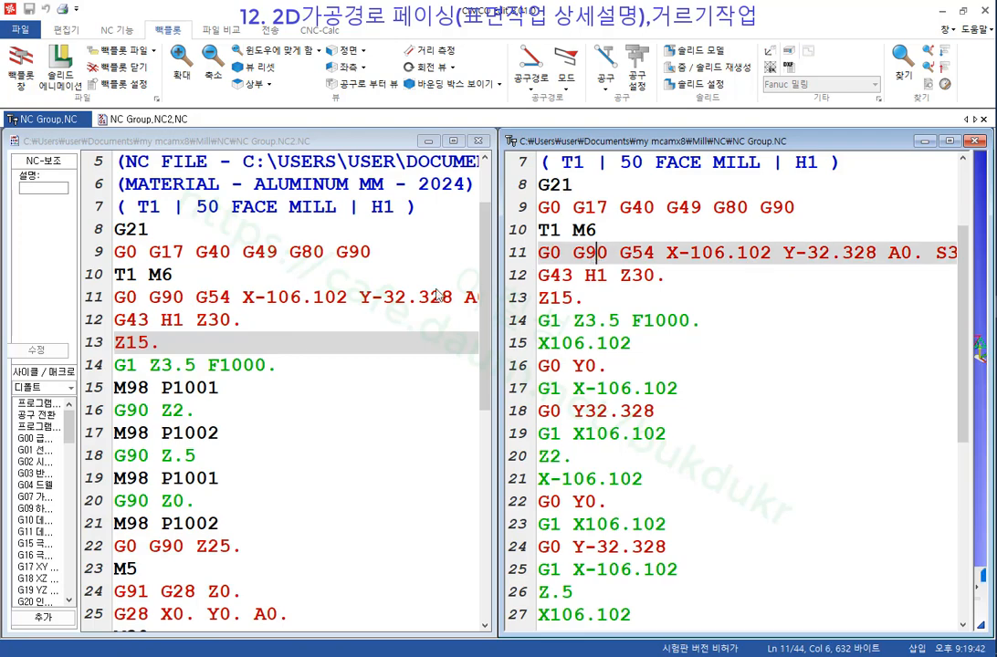
{"action": "left_click", "coordinate": [373, 262]}
{"action": "scroll", "coordinate": [372, 260], "scroll_direction": "down", "scroll_amount": 2}
{"action": "scroll", "coordinate": [372, 260], "scroll_direction": "up", "scroll_amount": 2}
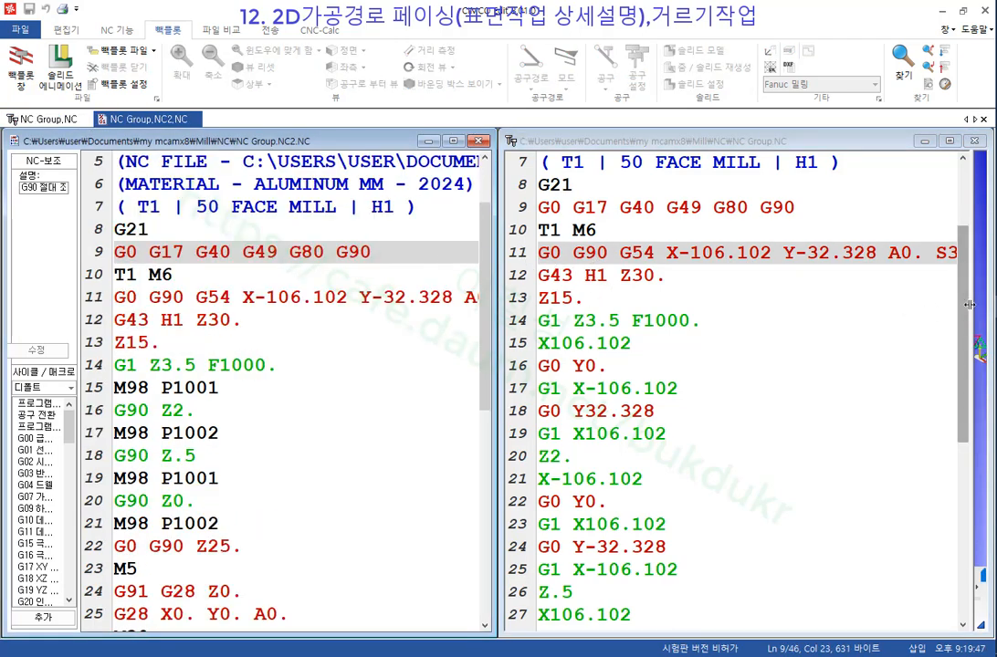
{"action": "mouse_move", "coordinate": [966, 314]}
{"action": "left_mouse_down"}
{"action": "mouse_move", "coordinate": [968, 336]}
{"action": "mouse_move", "coordinate": [961, 298]}
{"action": "left_mouse_up"}
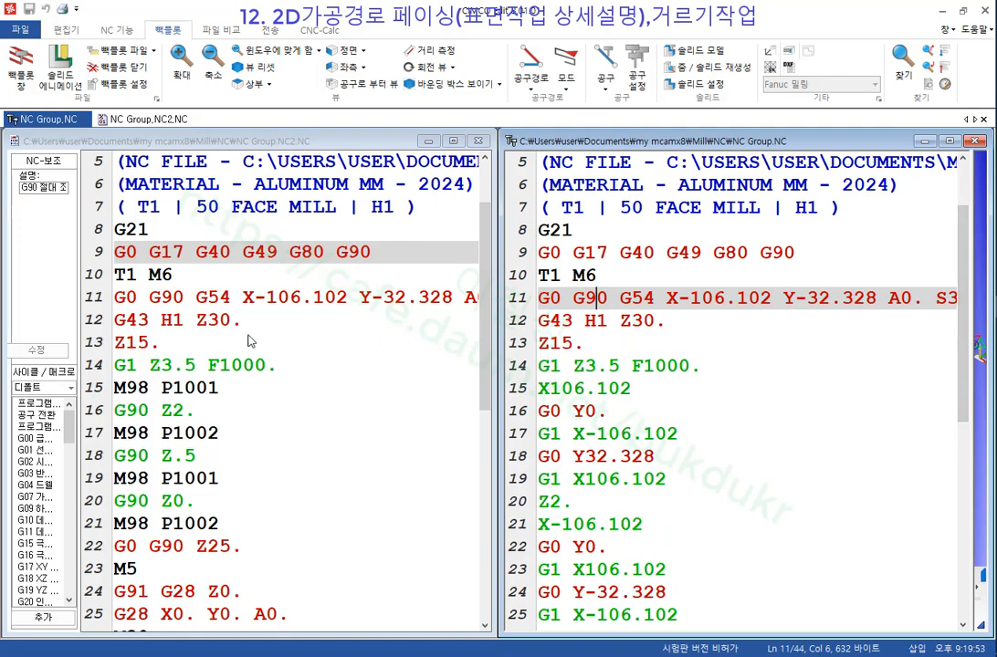
{"action": "left_click", "coordinate": [242, 319]}
{"action": "left_click", "coordinate": [663, 326]}
{"action": "left_click", "coordinate": [148, 345]}
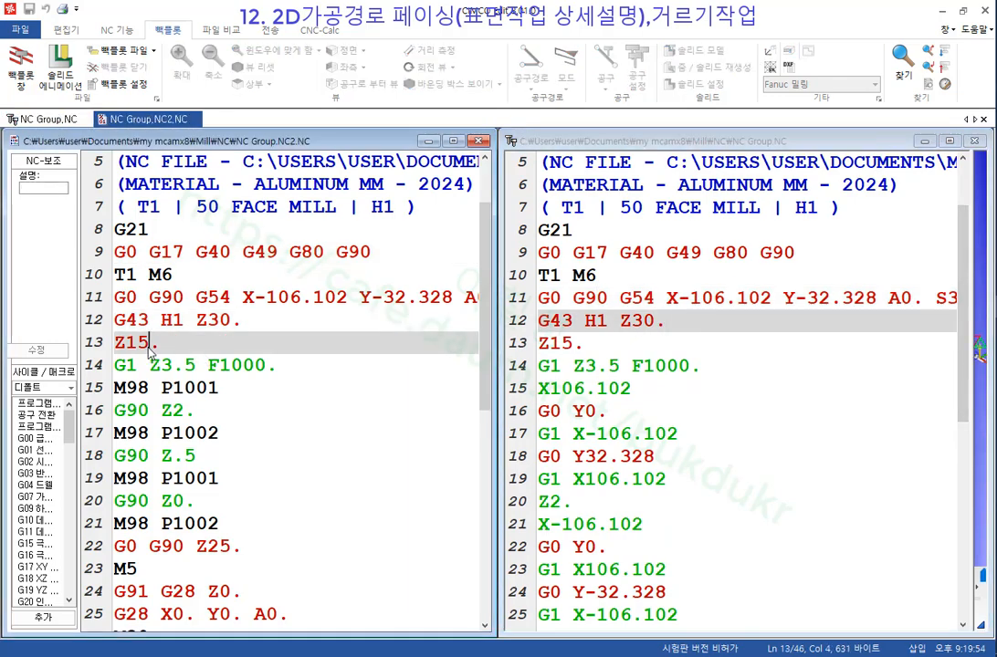
{"action": "left_click", "coordinate": [596, 349]}
Compare the plunge feed and M98 P1001 call against line 15 of the original.
{"action": "left_click", "coordinate": [230, 367]}
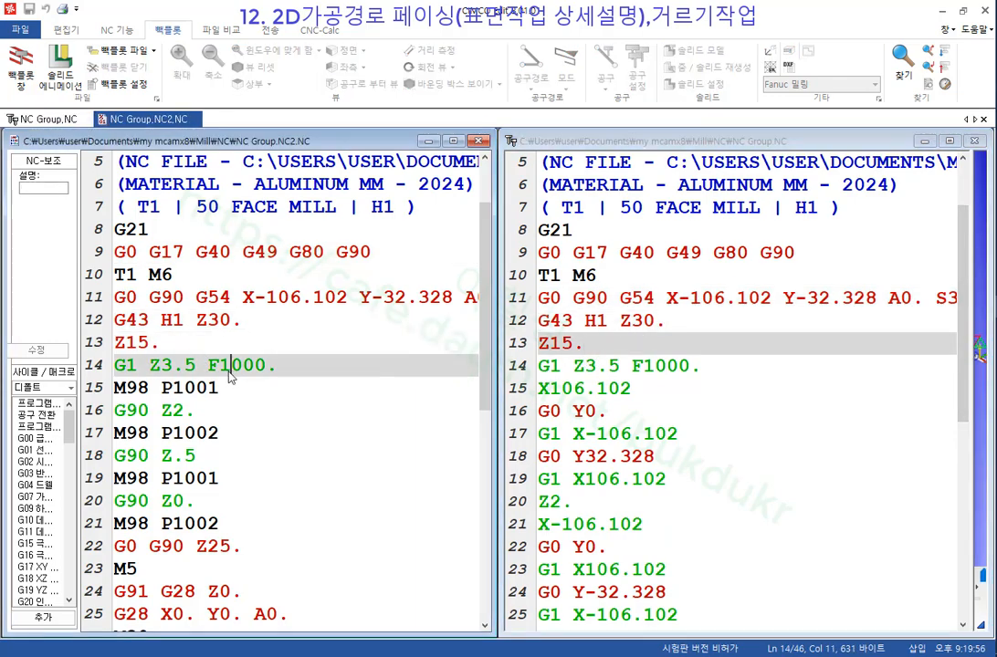
{"action": "left_click", "coordinate": [641, 366]}
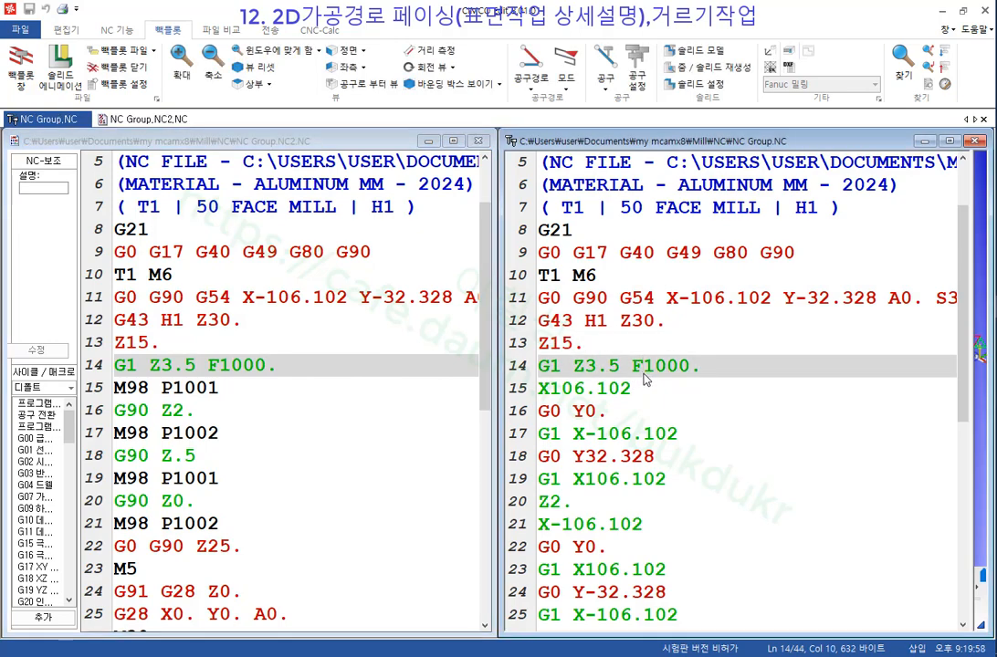
{"action": "left_click", "coordinate": [218, 391]}
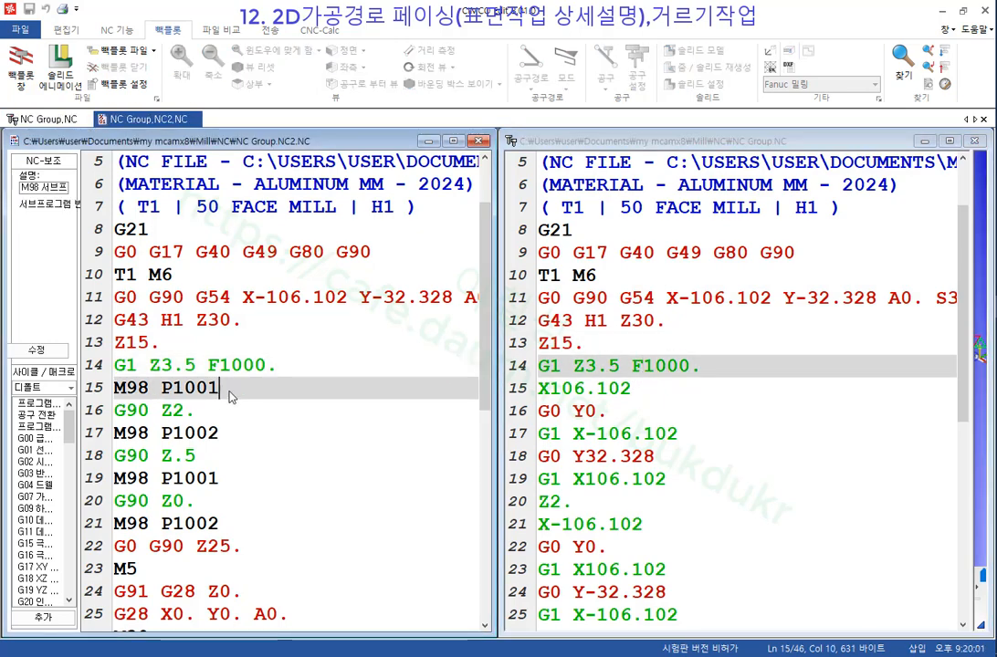
{"action": "left_click_drag", "start_coordinate": [219, 392], "coordinate": [105, 399]}
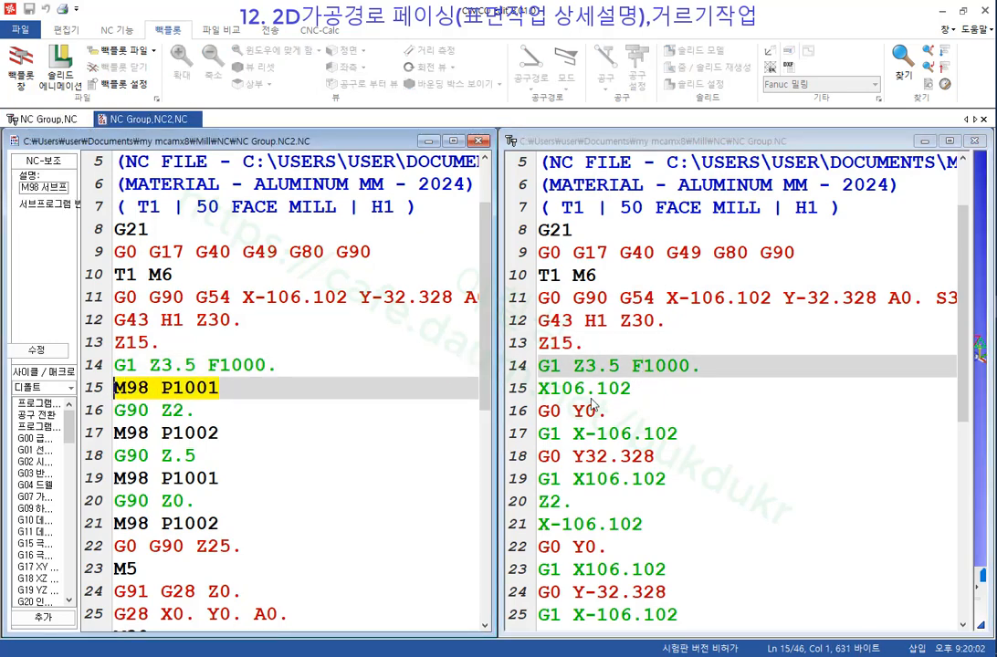
{"action": "left_click", "coordinate": [642, 393]}
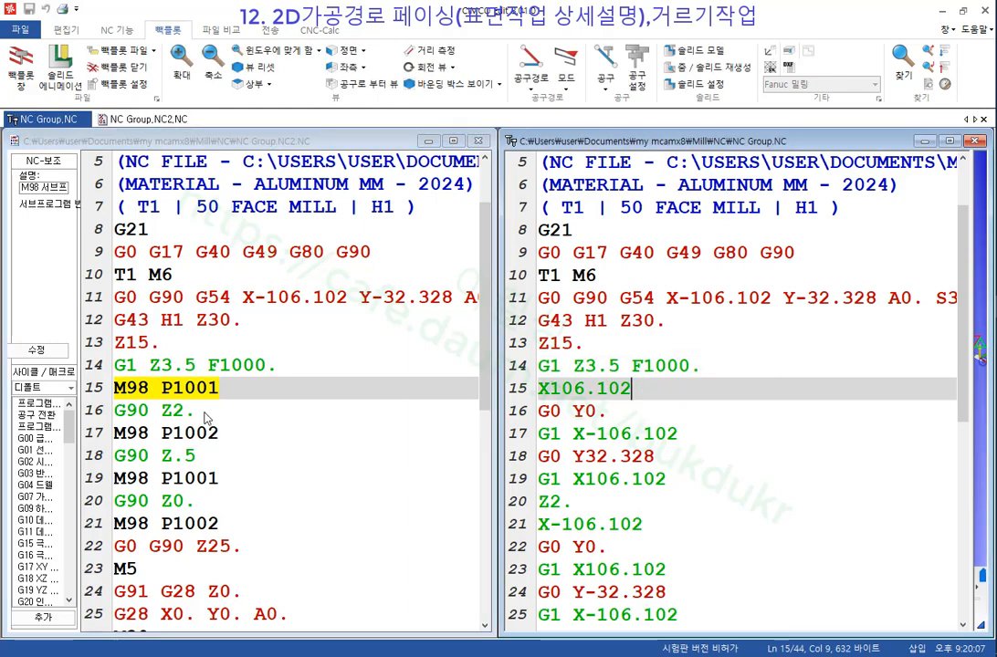
Highlight the Z2. step in both programs and the original's first-depth passes.
{"action": "left_click_drag", "start_coordinate": [204, 411], "coordinate": [119, 416]}
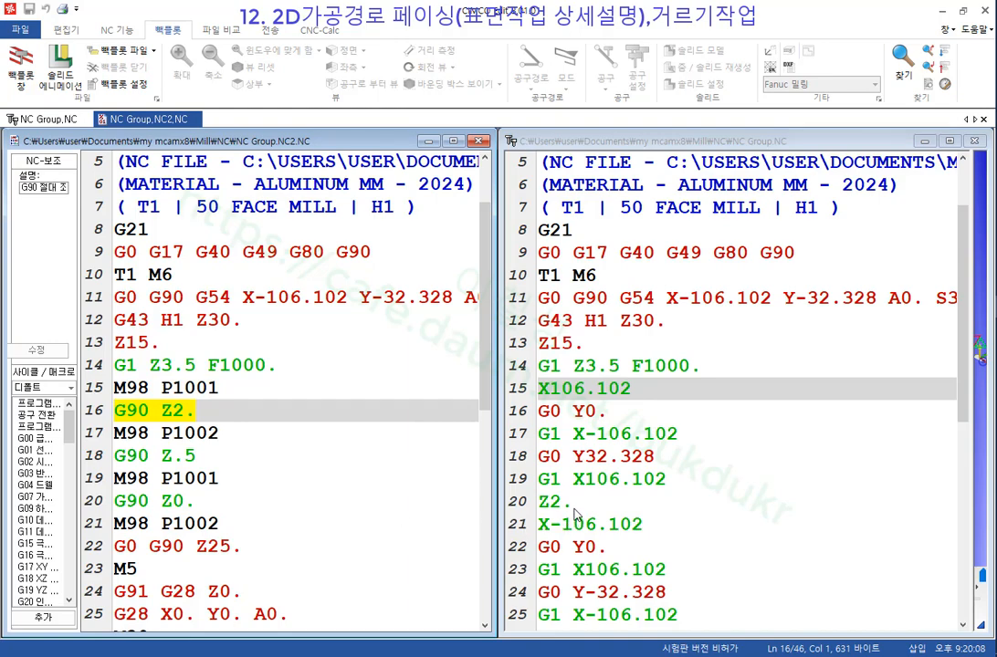
{"action": "left_click_drag", "start_coordinate": [582, 502], "coordinate": [519, 509]}
{"action": "left_click_drag", "start_coordinate": [672, 478], "coordinate": [517, 379]}
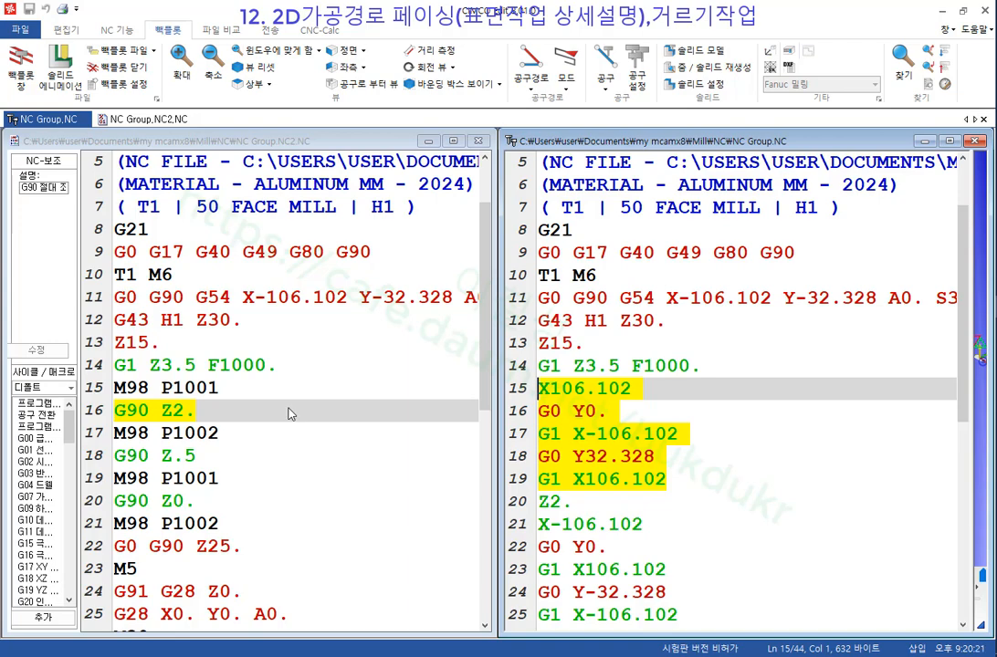
{"action": "scroll", "coordinate": [288, 413], "scroll_direction": "down", "scroll_amount": 7}
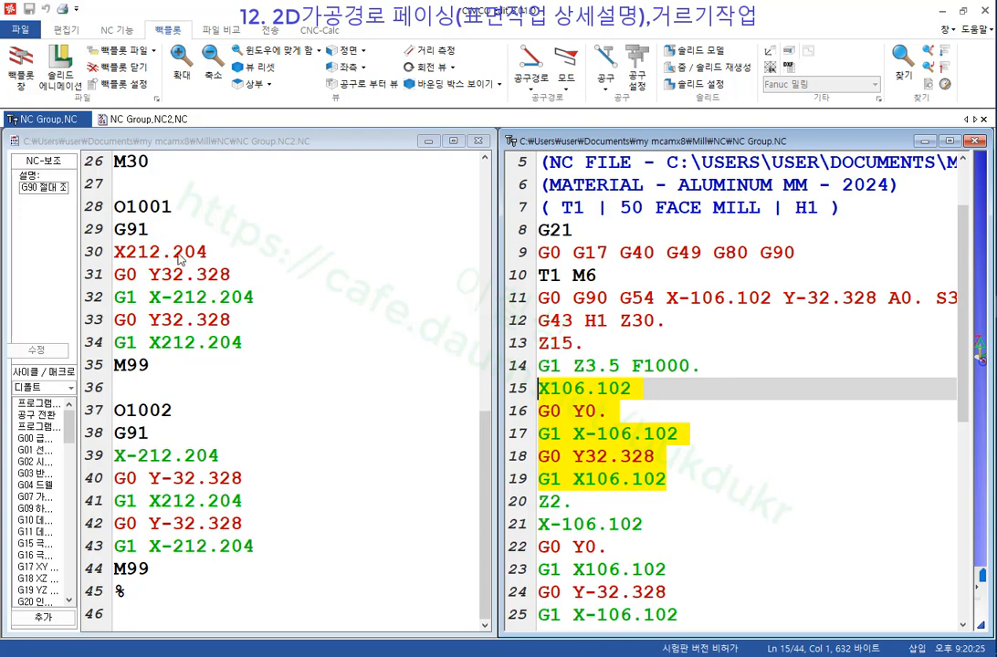
Highlight the O1001 and O1002 subprogram blocks in NC Group.NC2.
{"action": "left_click_drag", "start_coordinate": [240, 341], "coordinate": [100, 264]}
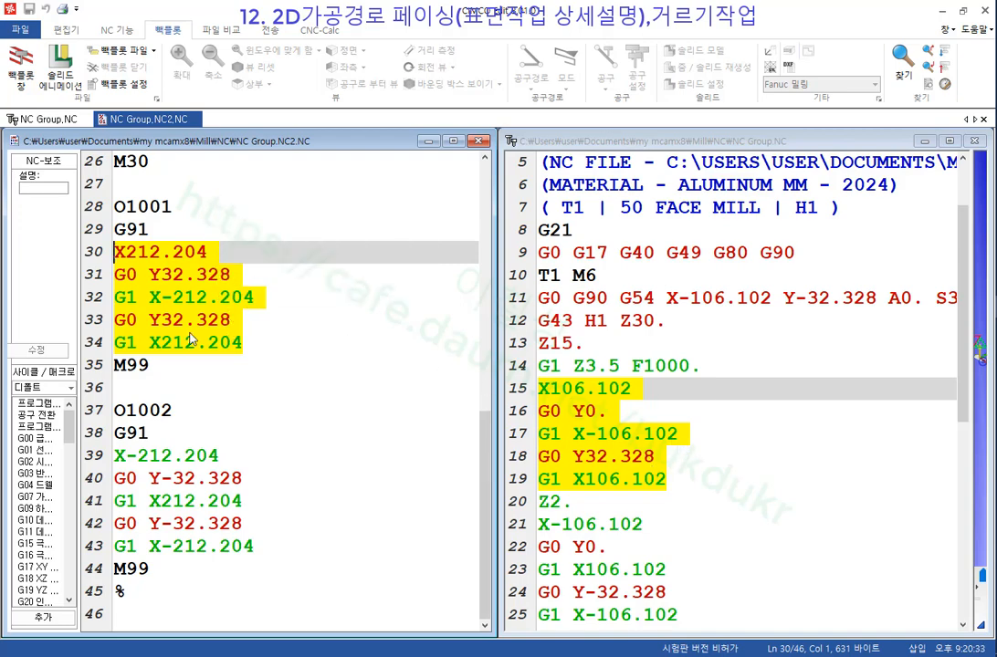
{"action": "left_click", "coordinate": [322, 303]}
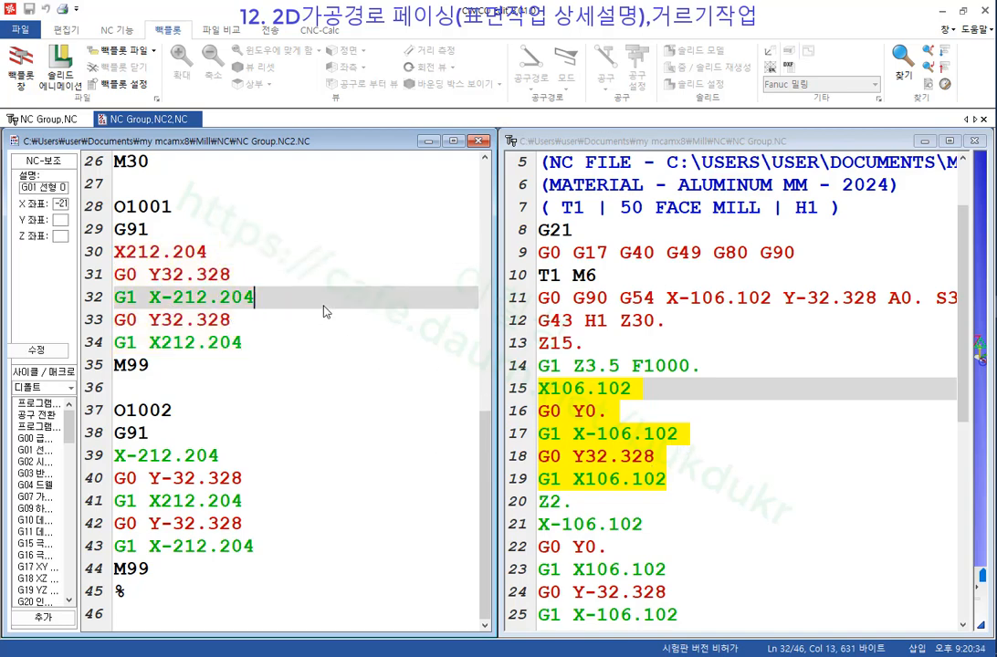
{"action": "left_click_drag", "start_coordinate": [237, 347], "coordinate": [91, 228]}
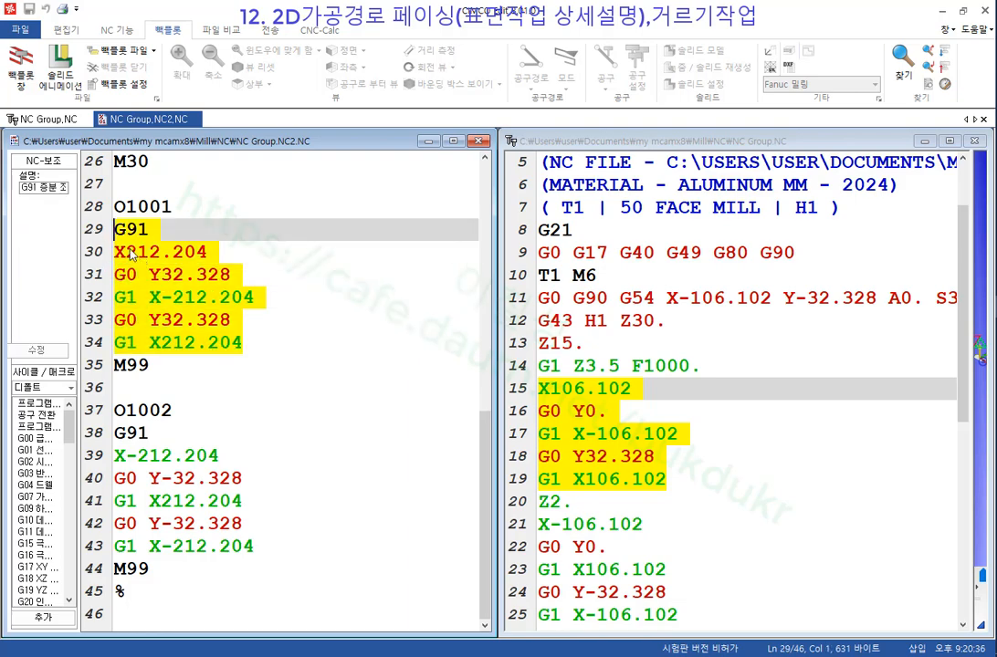
{"action": "left_click", "coordinate": [441, 296]}
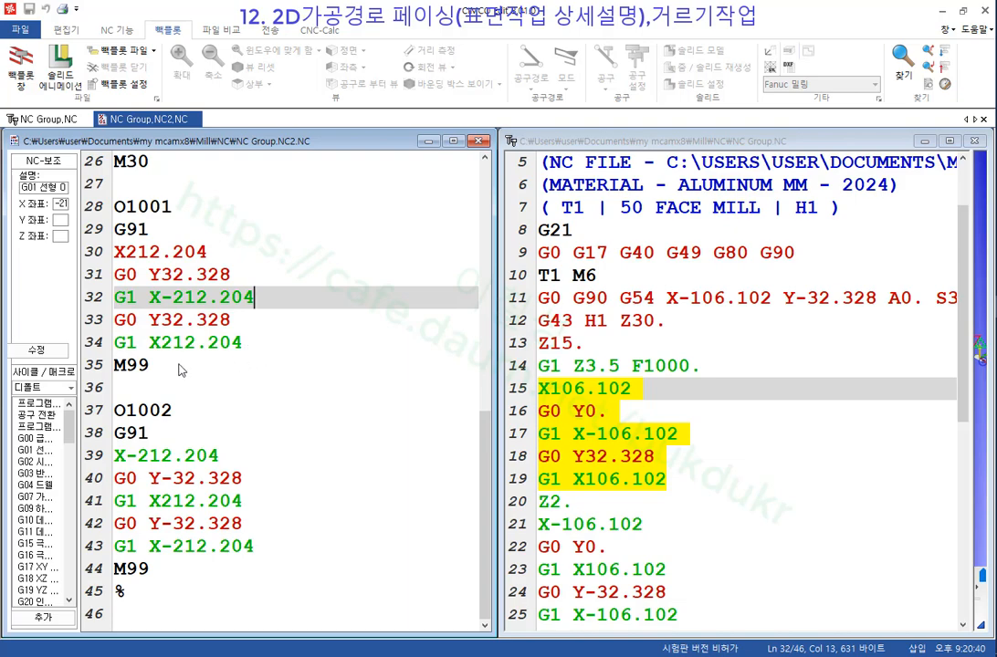
{"action": "left_click_drag", "start_coordinate": [183, 367], "coordinate": [100, 215]}
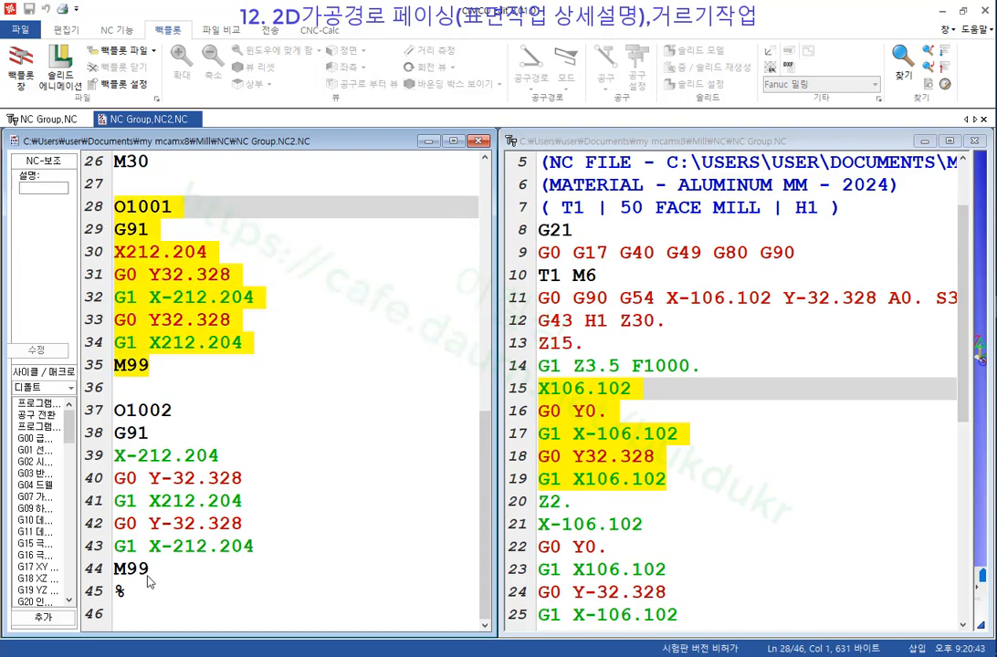
{"action": "left_click_drag", "start_coordinate": [146, 571], "coordinate": [85, 420]}
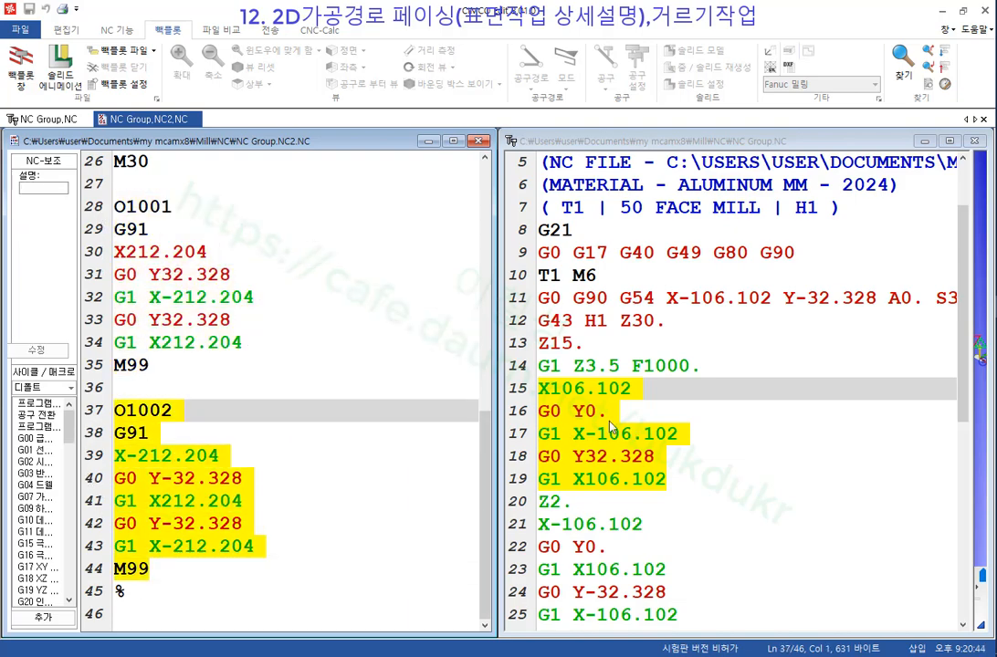
{"action": "left_click", "coordinate": [370, 343]}
{"action": "left_click_drag", "start_coordinate": [172, 369], "coordinate": [88, 206]}
{"action": "left_click_drag", "start_coordinate": [150, 571], "coordinate": [90, 411]}
{"action": "scroll", "coordinate": [345, 445], "scroll_direction": "up", "scroll_amount": 5}
{"action": "scroll", "coordinate": [345, 445], "scroll_direction": "up", "scroll_amount": 3}
{"action": "scroll", "coordinate": [345, 445], "scroll_direction": "down", "scroll_amount": 4}
{"action": "scroll", "coordinate": [279, 438], "scroll_direction": "up", "scroll_amount": 3}
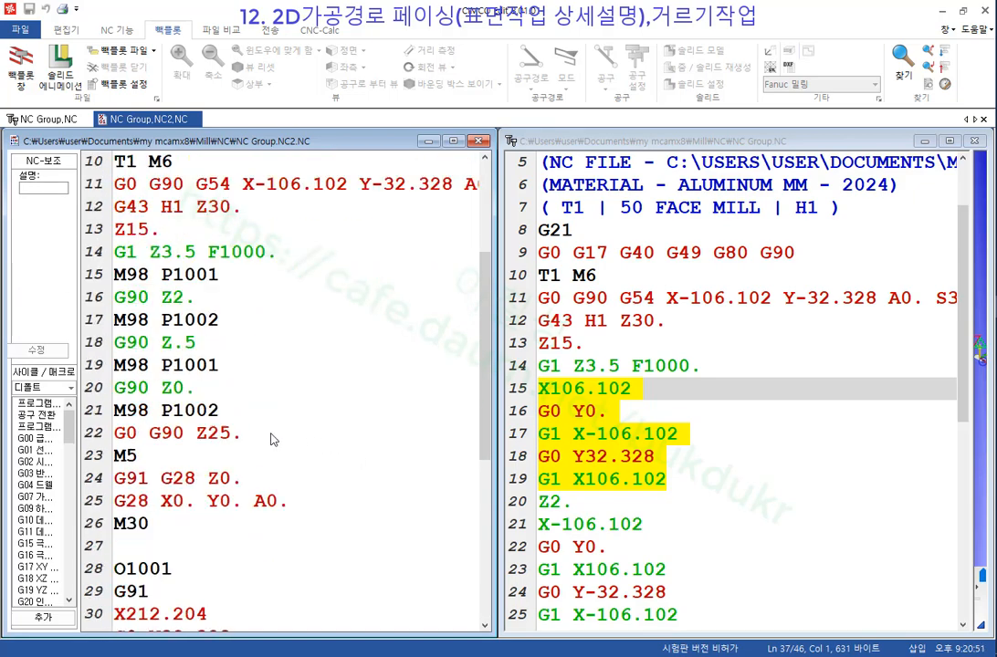
{"action": "scroll", "coordinate": [294, 344], "scroll_direction": "up", "scroll_amount": 2}
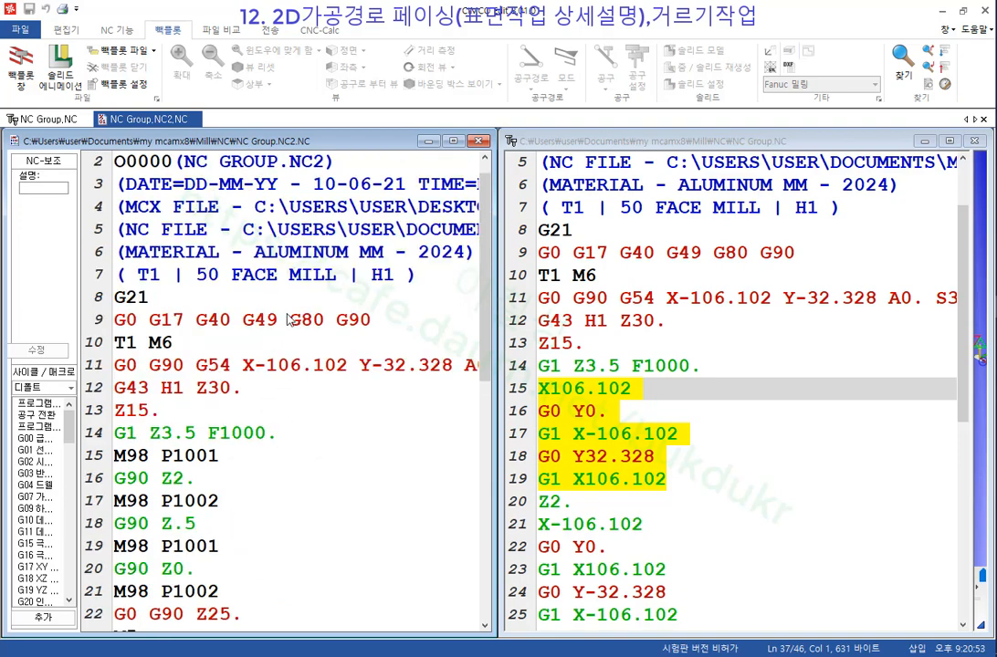
{"action": "left_click", "coordinate": [98, 188]}
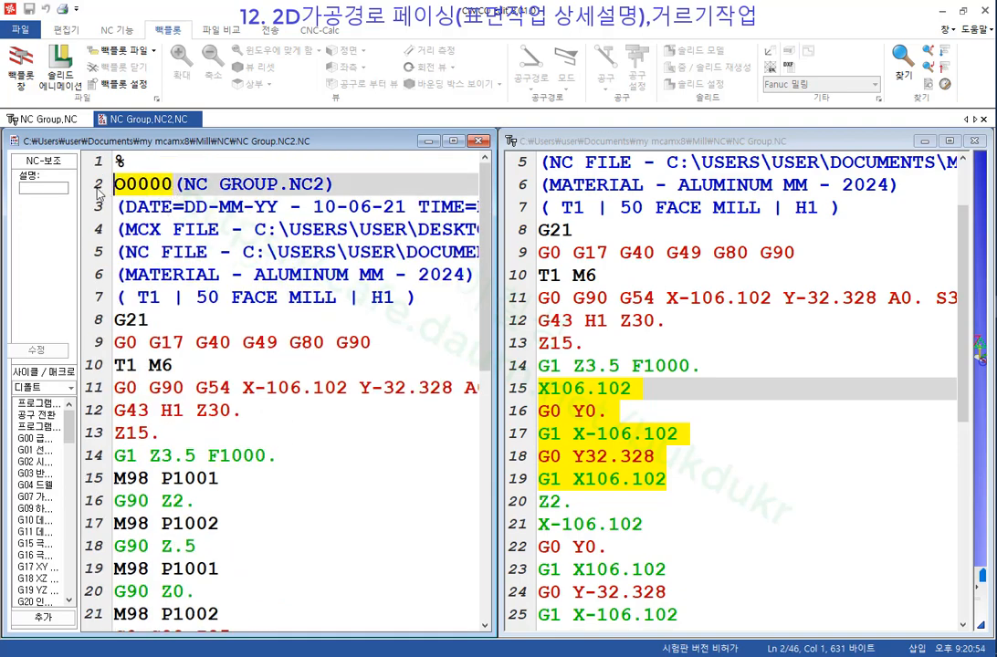
{"action": "scroll", "coordinate": [200, 242], "scroll_direction": "down", "scroll_amount": 5}
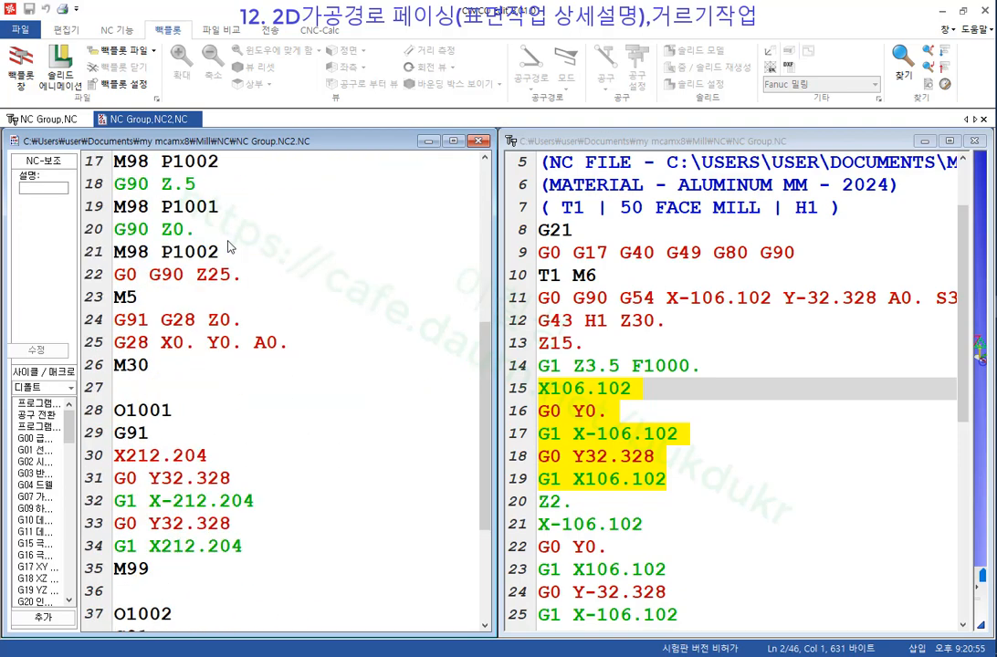
{"action": "left_click", "coordinate": [179, 416]}
{"action": "scroll", "coordinate": [274, 372], "scroll_direction": "down", "scroll_amount": 3}
{"action": "left_click", "coordinate": [104, 412]}
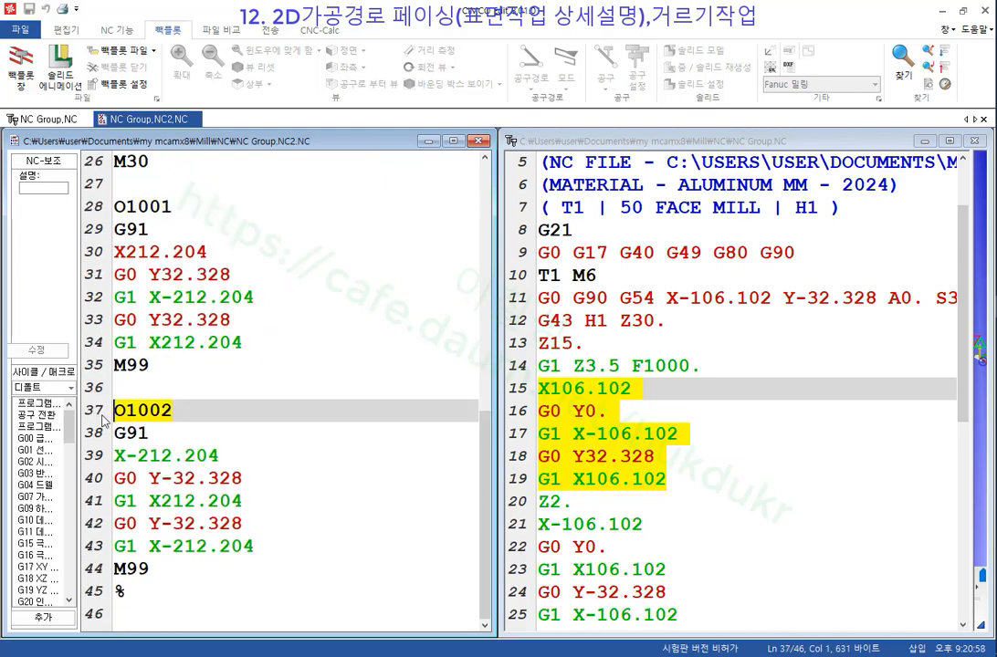
{"action": "left_click", "coordinate": [362, 542]}
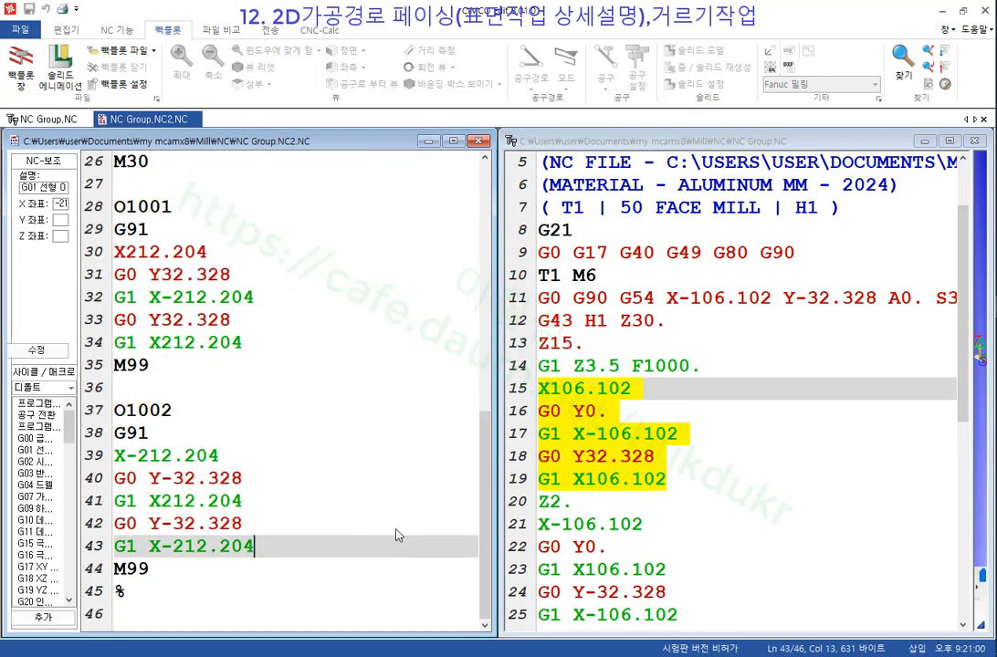
{"action": "left_click", "coordinate": [303, 318]}
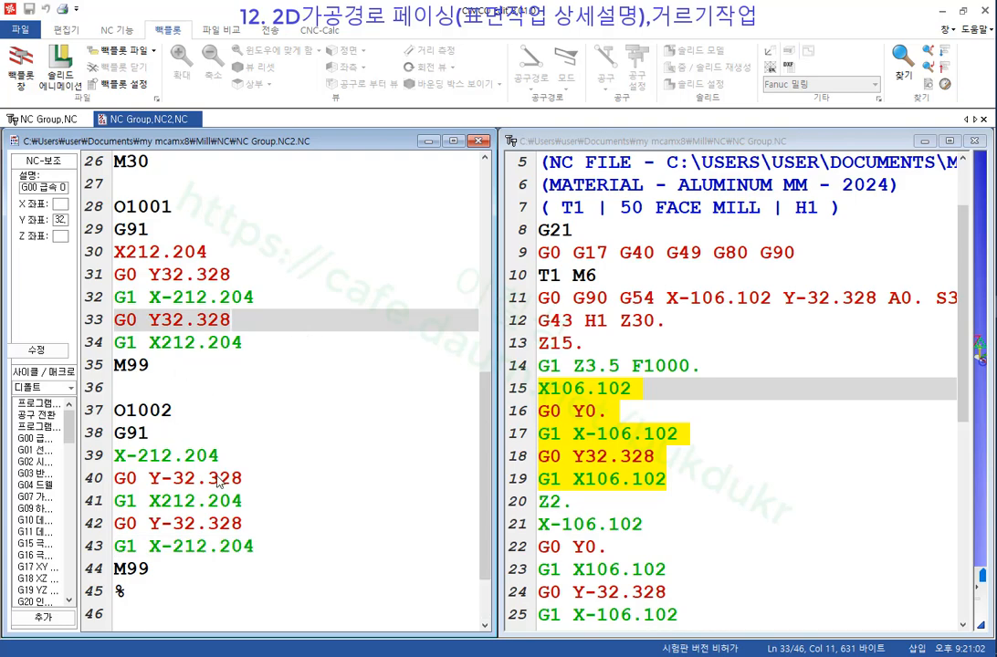
{"action": "scroll", "coordinate": [216, 482], "scroll_direction": "up", "scroll_amount": 3}
{"action": "scroll", "coordinate": [216, 482], "scroll_direction": "up", "scroll_amount": 6}
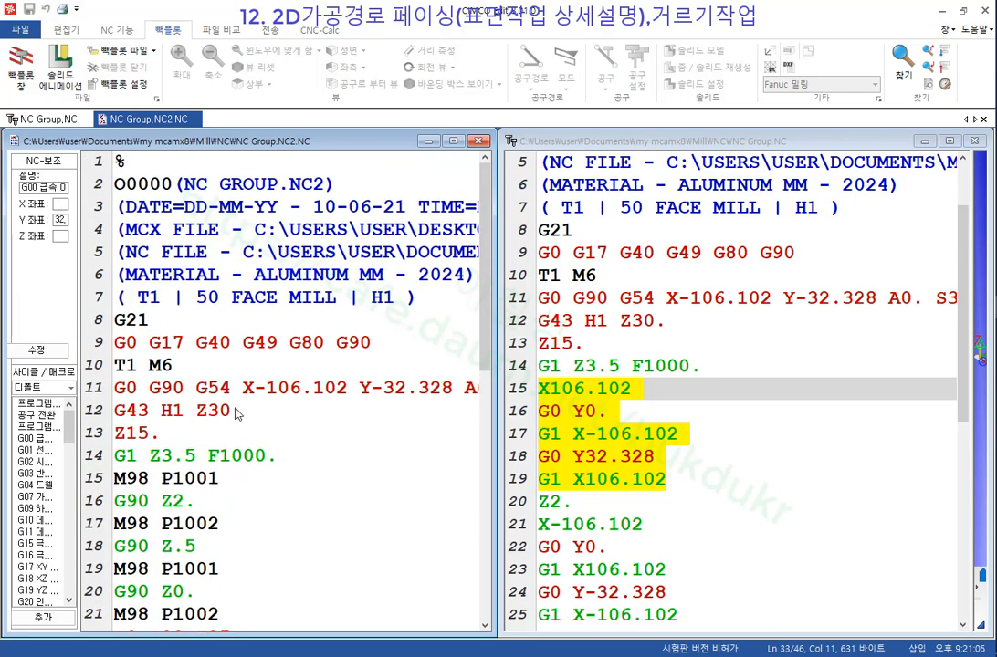
{"action": "left_click", "coordinate": [148, 183]}
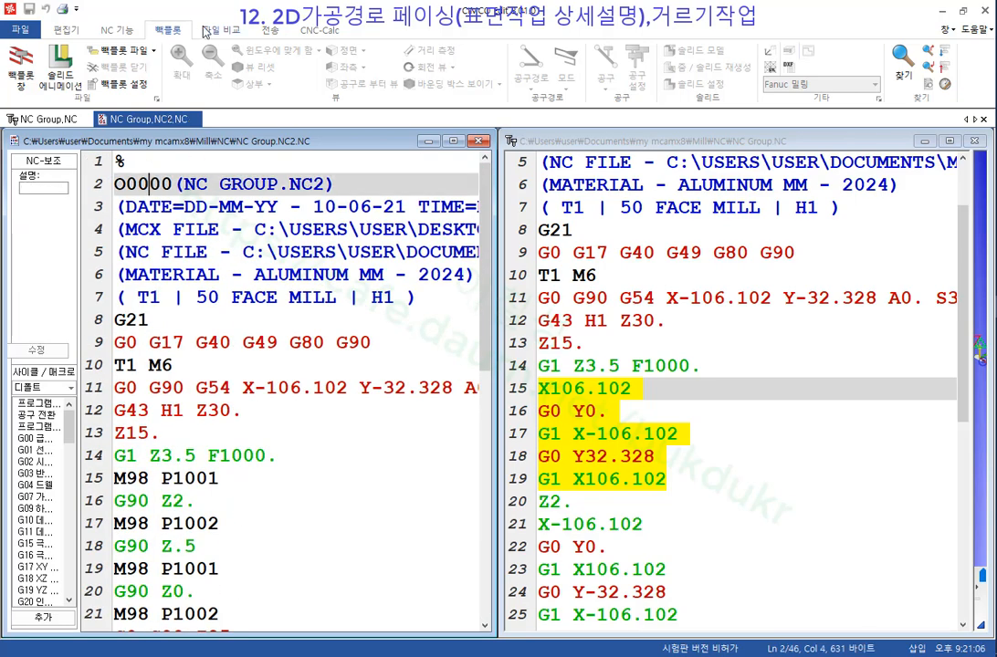
{"action": "left_click", "coordinate": [270, 30]}
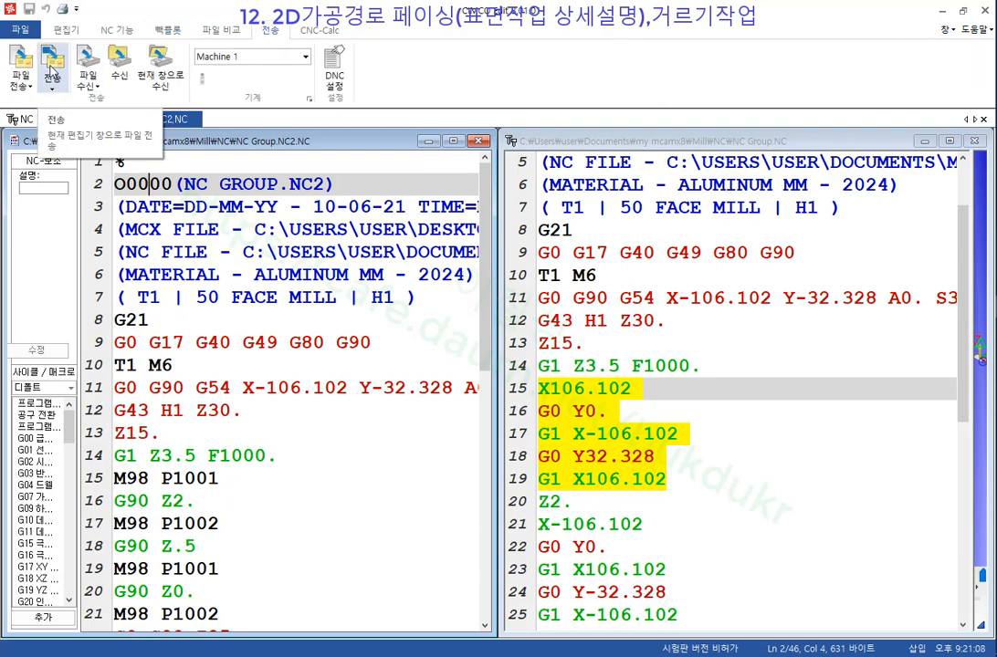
{"action": "left_click", "coordinate": [289, 228]}
{"action": "scroll", "coordinate": [287, 265], "scroll_direction": "down", "scroll_amount": 3}
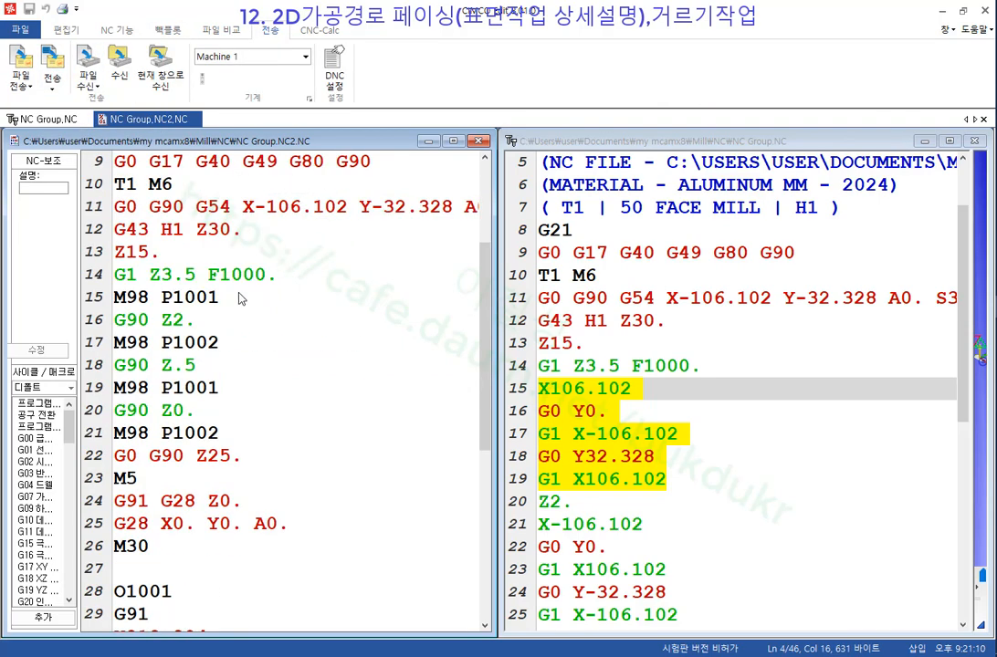
{"action": "scroll", "coordinate": [239, 298], "scroll_direction": "up", "scroll_amount": 3}
{"action": "left_click", "coordinate": [99, 187]}
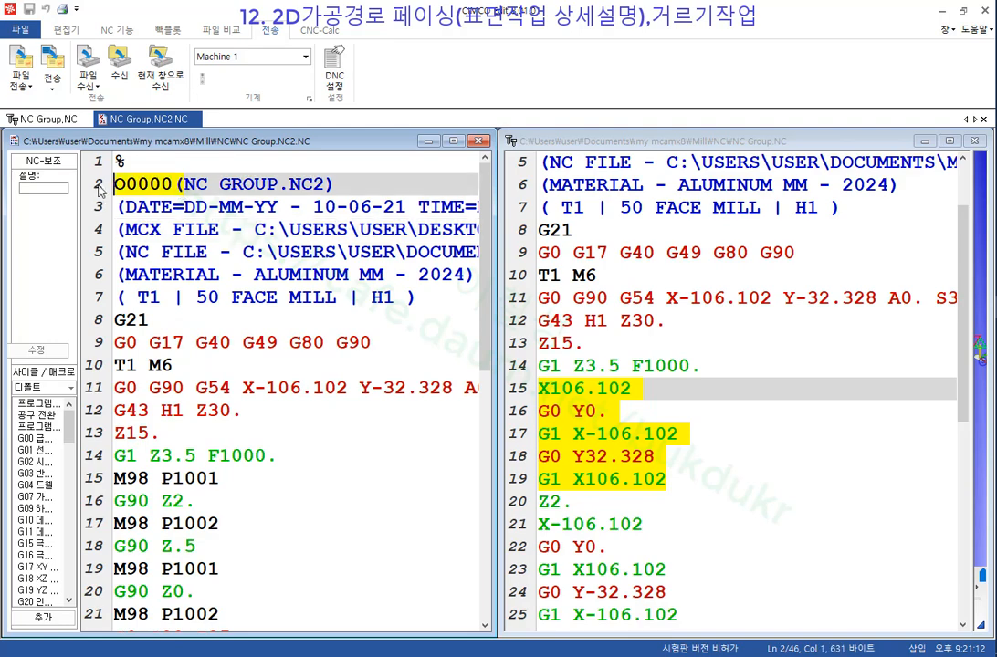
{"action": "scroll", "coordinate": [212, 229], "scroll_direction": "down", "scroll_amount": 3}
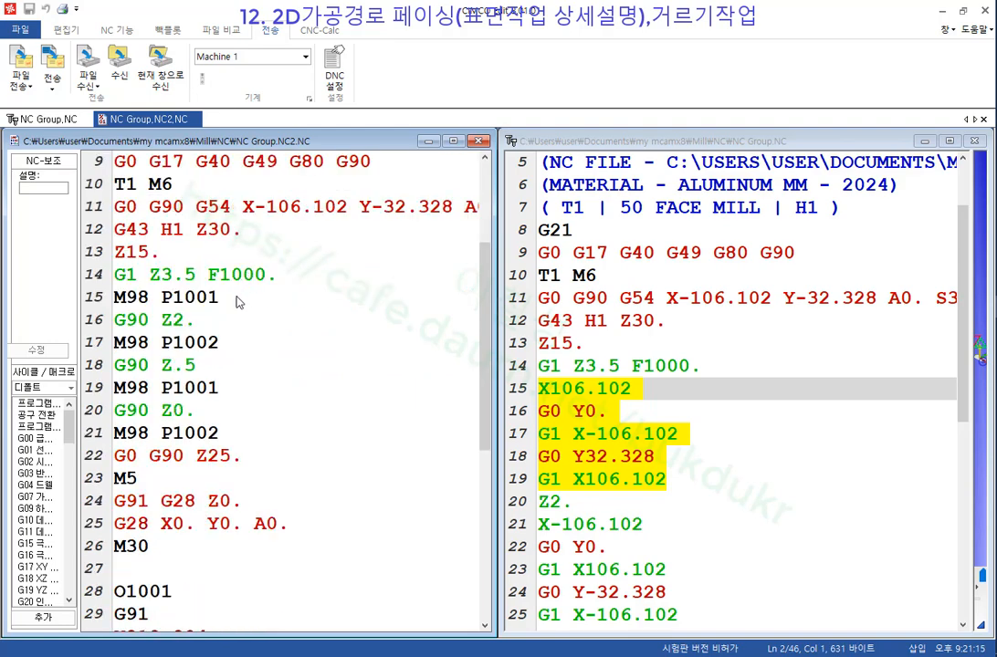
{"action": "left_click", "coordinate": [192, 298]}
{"action": "left_click", "coordinate": [170, 299]}
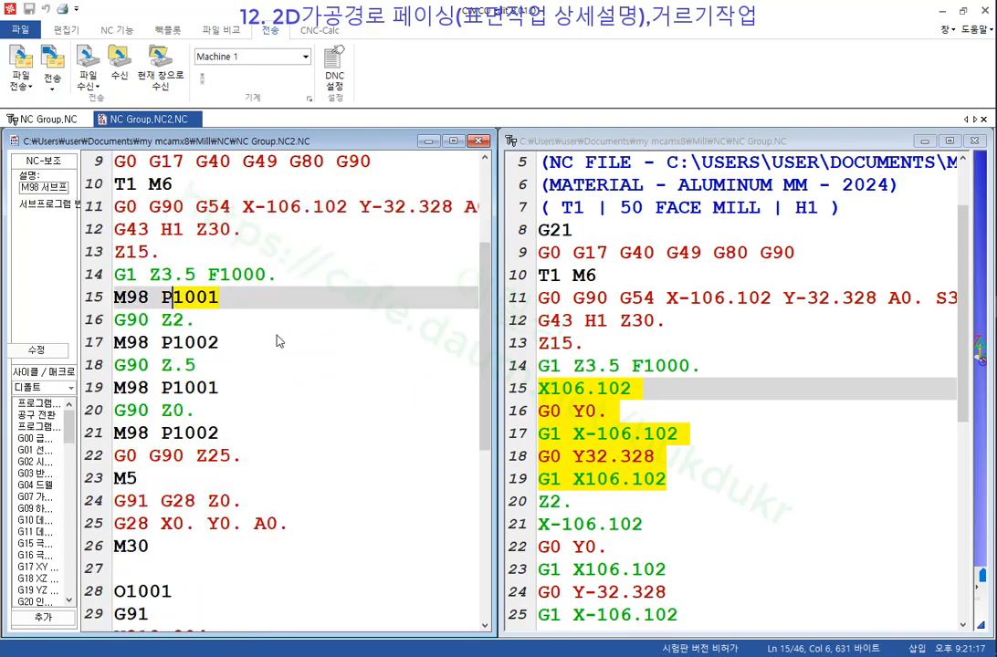
{"action": "left_click", "coordinate": [170, 344]}
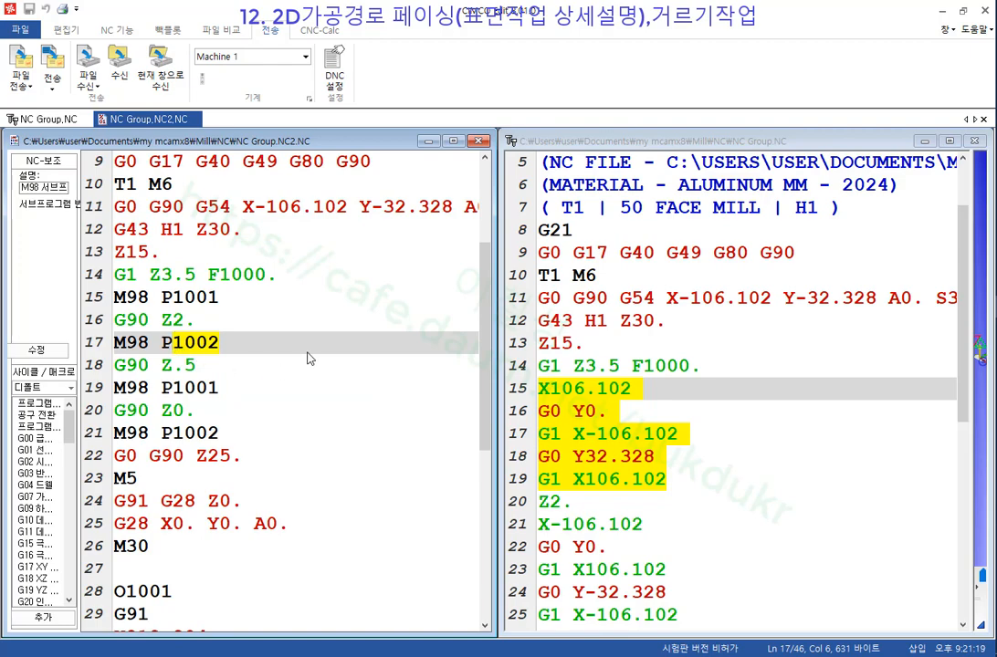
{"action": "left_click", "coordinate": [835, 350]}
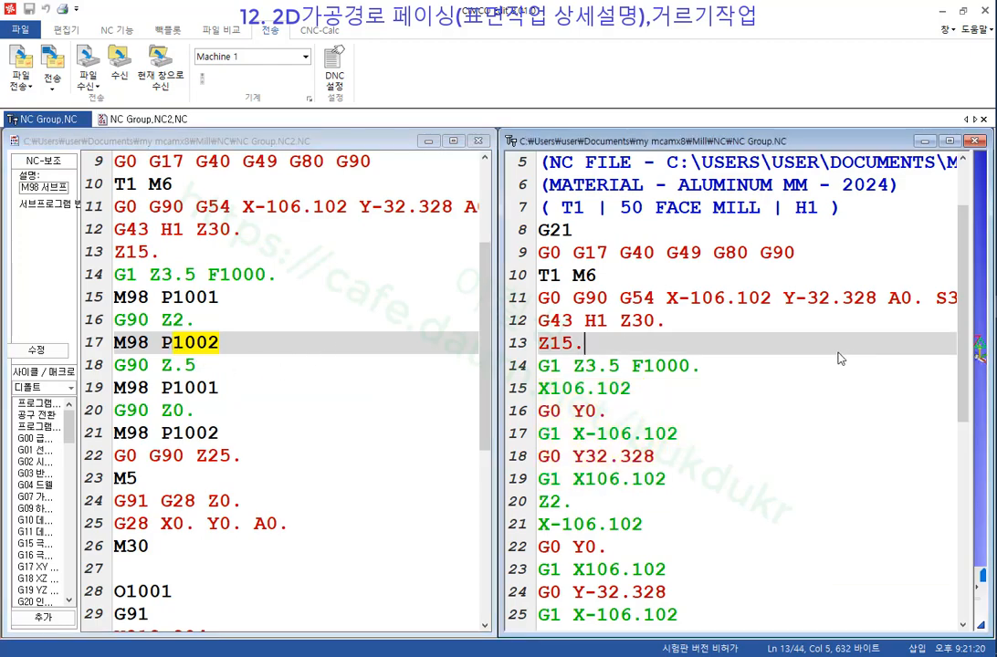
Compare the original's inline Z.5 and Z0. passes with NC Group.NC2, then close CIMCO Edit.
{"action": "scroll", "coordinate": [779, 319], "scroll_direction": "up", "scroll_amount": 2}
{"action": "left_click", "coordinate": [549, 185]}
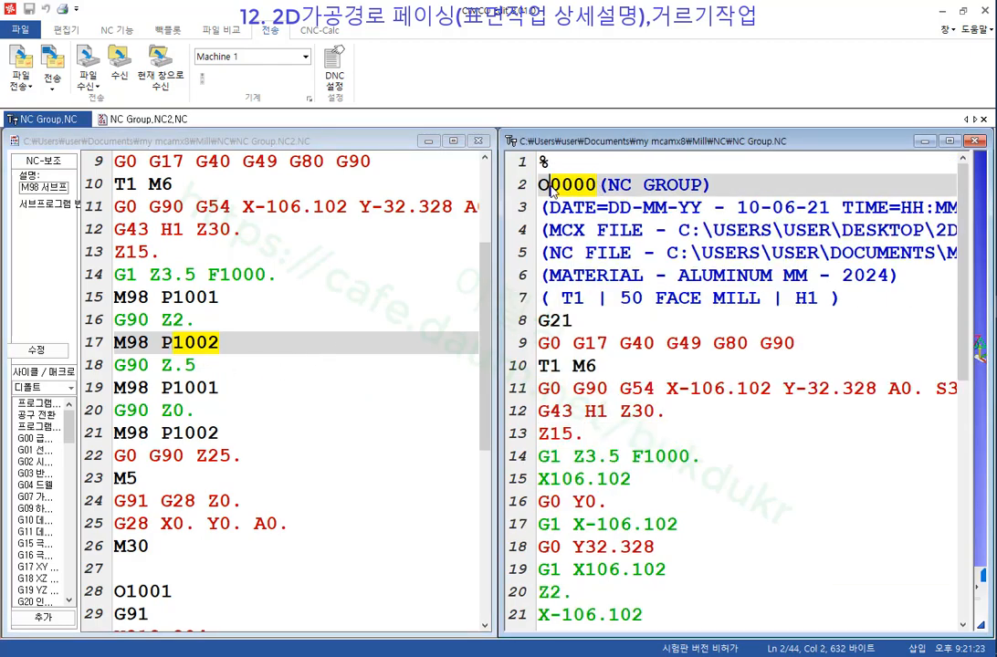
{"action": "scroll", "coordinate": [692, 259], "scroll_direction": "down", "scroll_amount": 8}
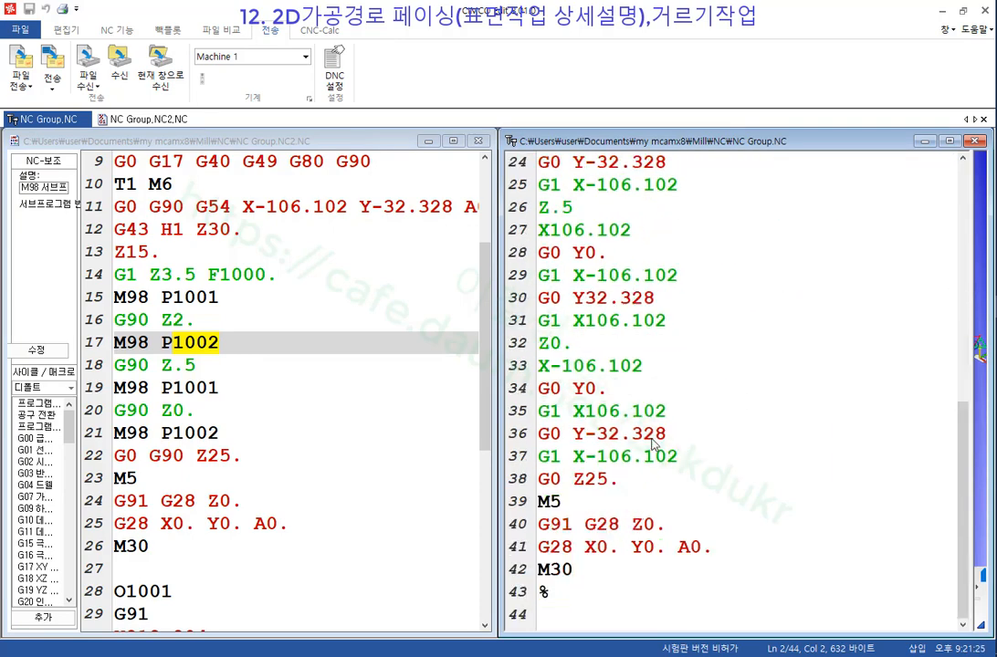
{"action": "left_click", "coordinate": [782, 391]}
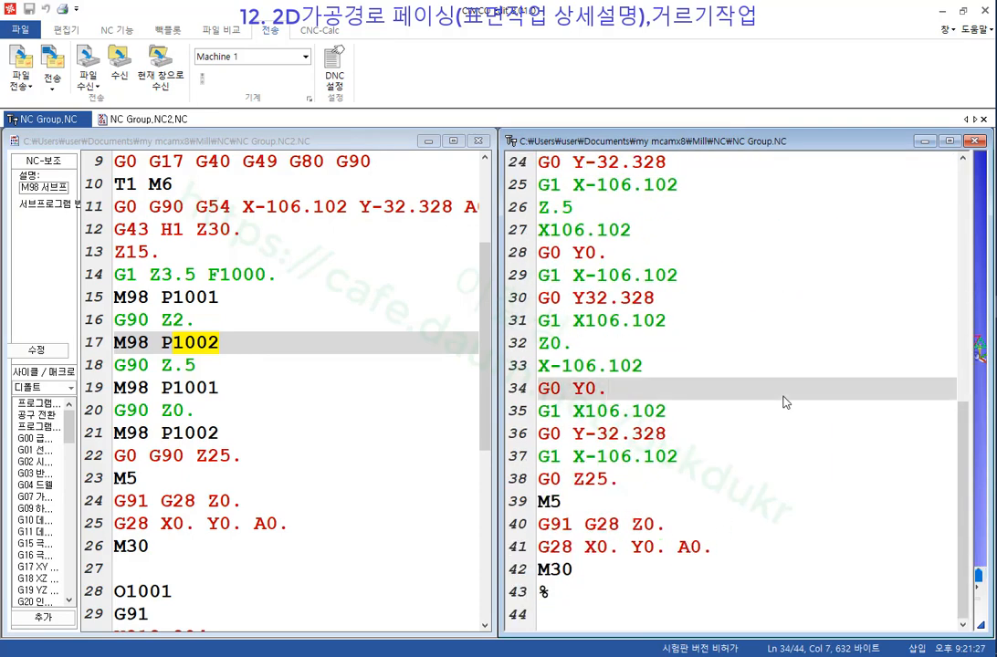
{"action": "left_click", "coordinate": [281, 412]}
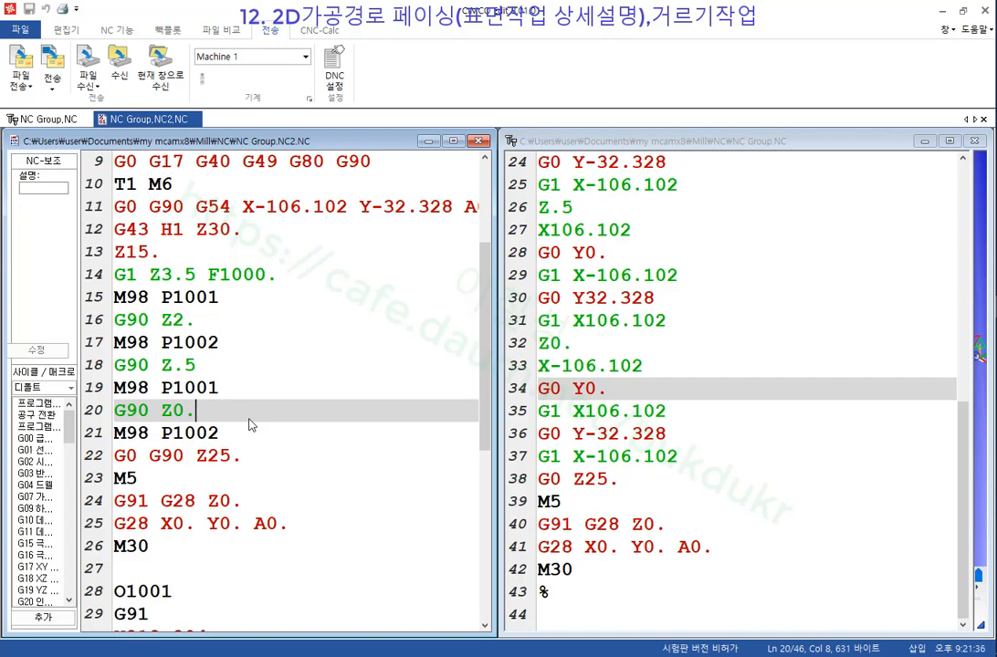
{"action": "left_click", "coordinate": [793, 278]}
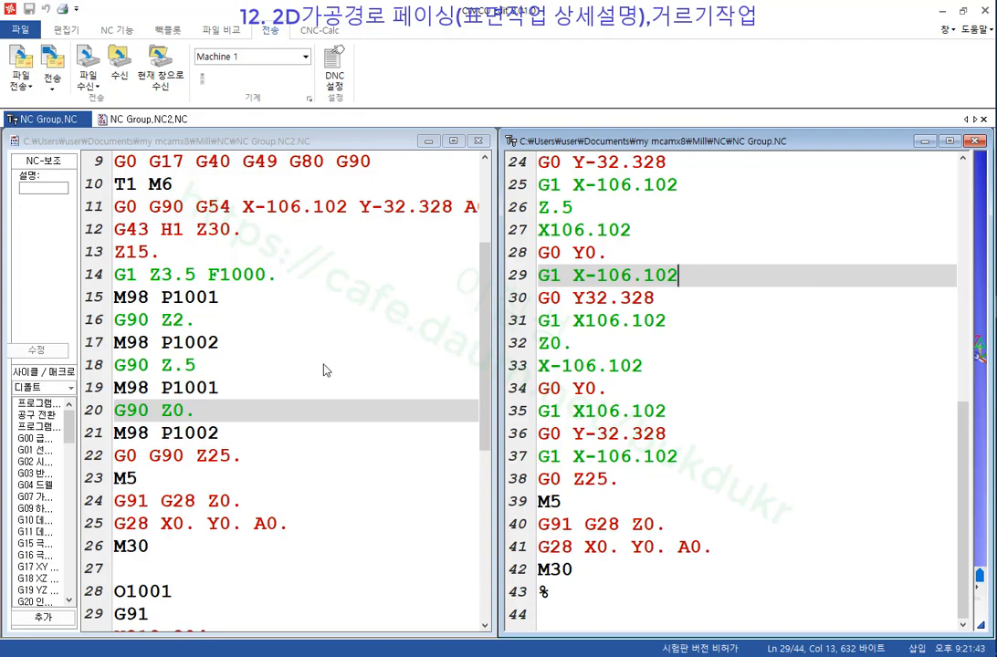
{"action": "left_click", "coordinate": [274, 363]}
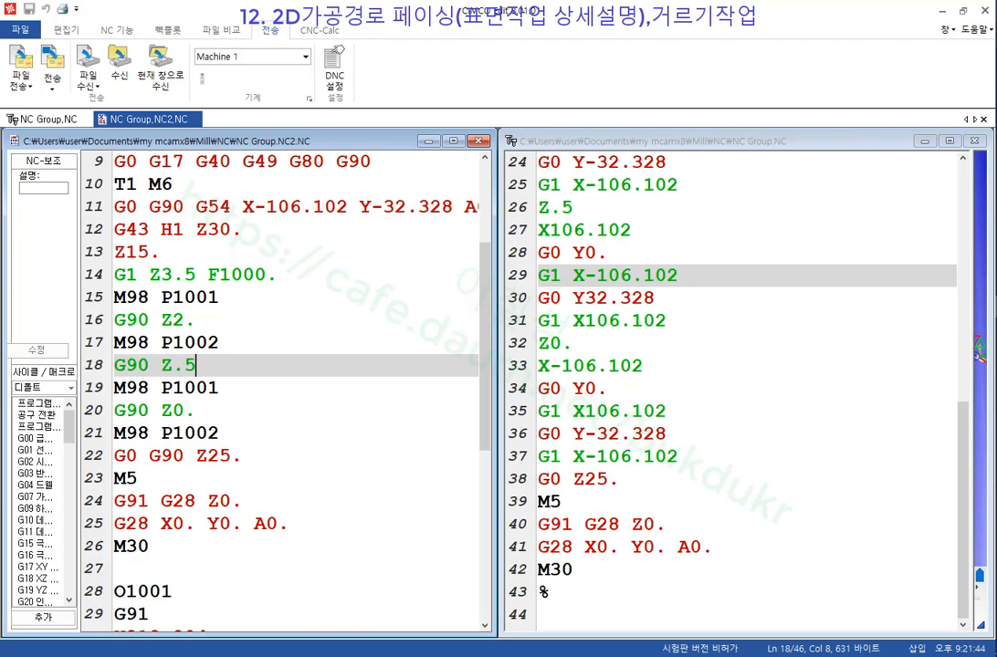
{"action": "left_click", "coordinate": [985, 11]}
{"action": "left_click", "coordinate": [83, 271]}
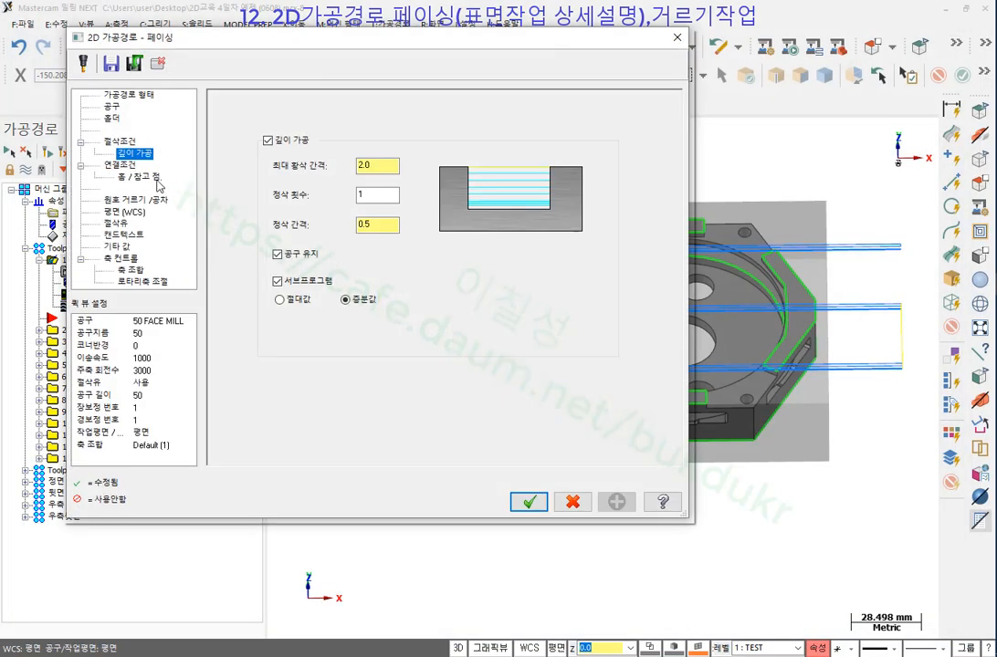
{"action": "left_click", "coordinate": [277, 281]}
{"action": "left_click", "coordinate": [119, 164]}
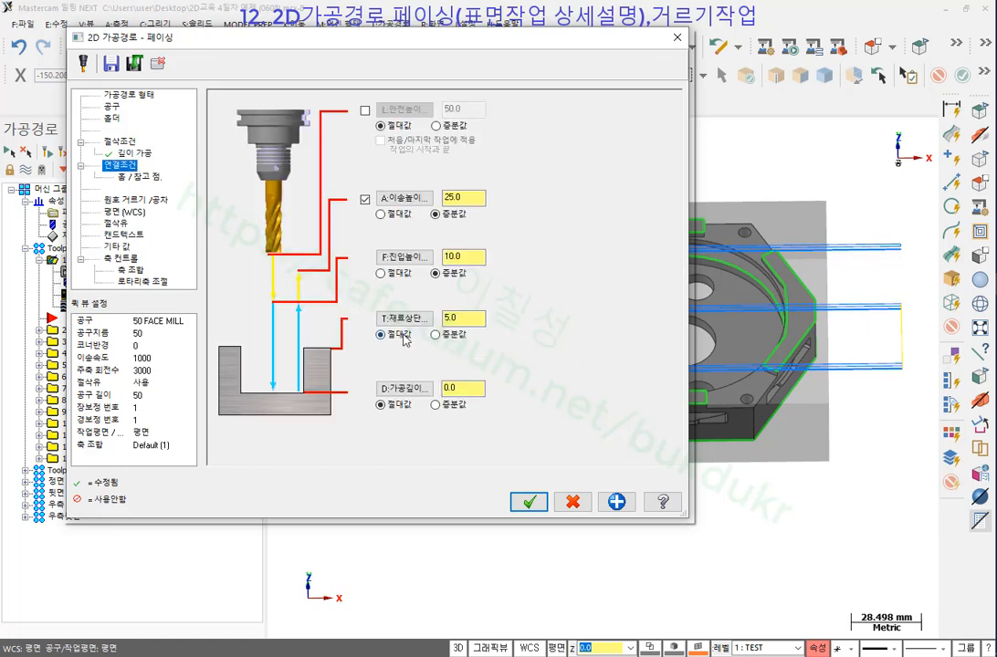
{"action": "left_click", "coordinate": [457, 318]}
{"action": "left_click", "coordinate": [463, 387]}
{"action": "left_click", "coordinate": [577, 505]}
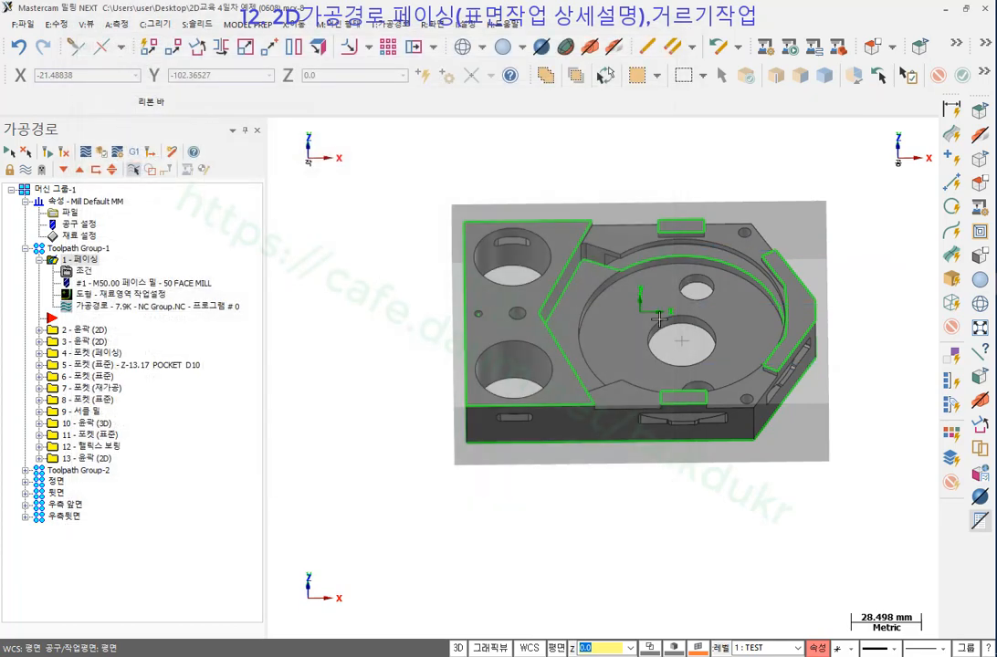
Set the facing style to 한방향절삭 (one-way) and regenerate the toolpath.
{"action": "left_click", "coordinate": [85, 271]}
{"action": "left_click", "coordinate": [121, 142]}
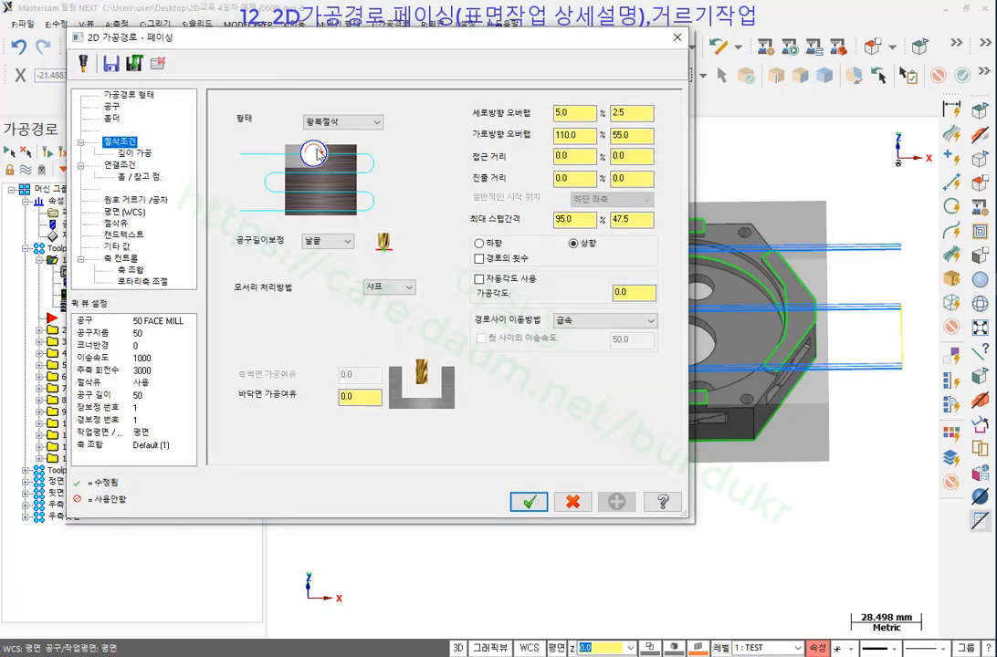
{"action": "left_click", "coordinate": [365, 122]}
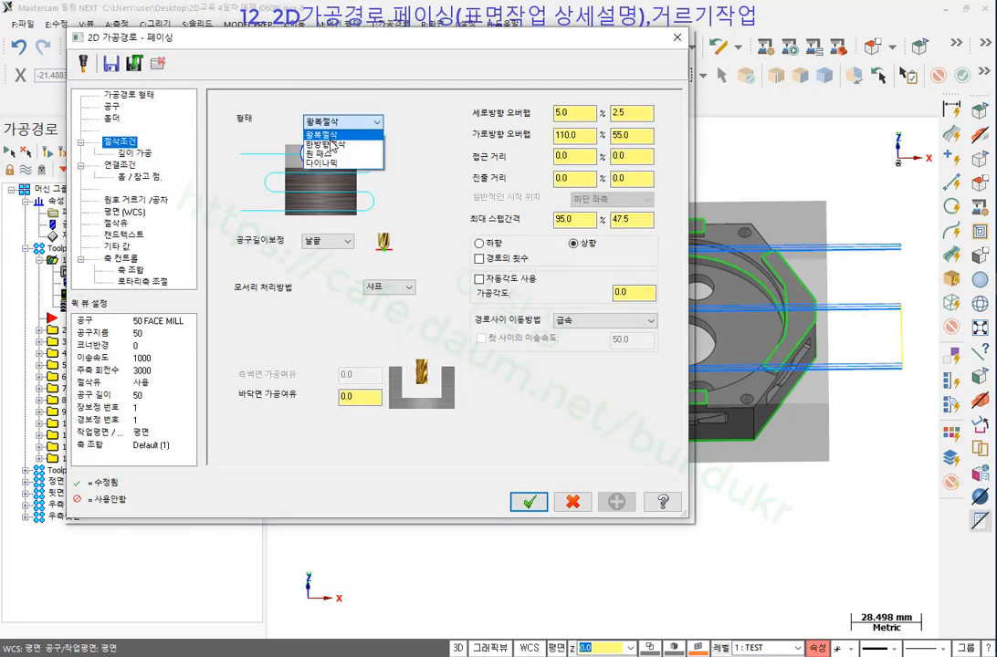
{"action": "left_click", "coordinate": [329, 136]}
{"action": "left_click", "coordinate": [342, 122]}
{"action": "left_click", "coordinate": [336, 144]}
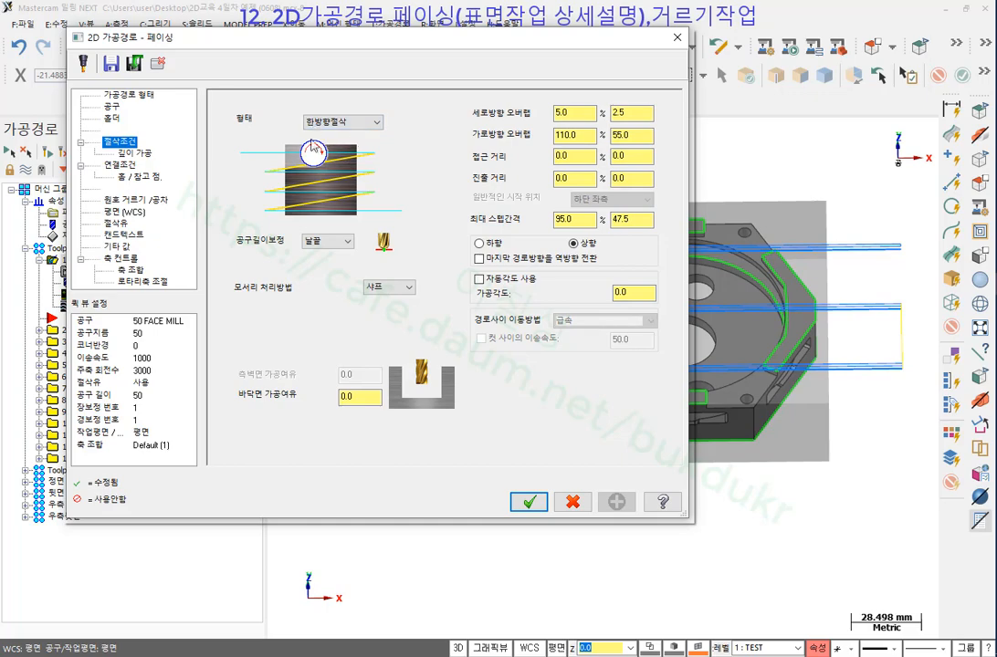
{"action": "left_click", "coordinate": [528, 502]}
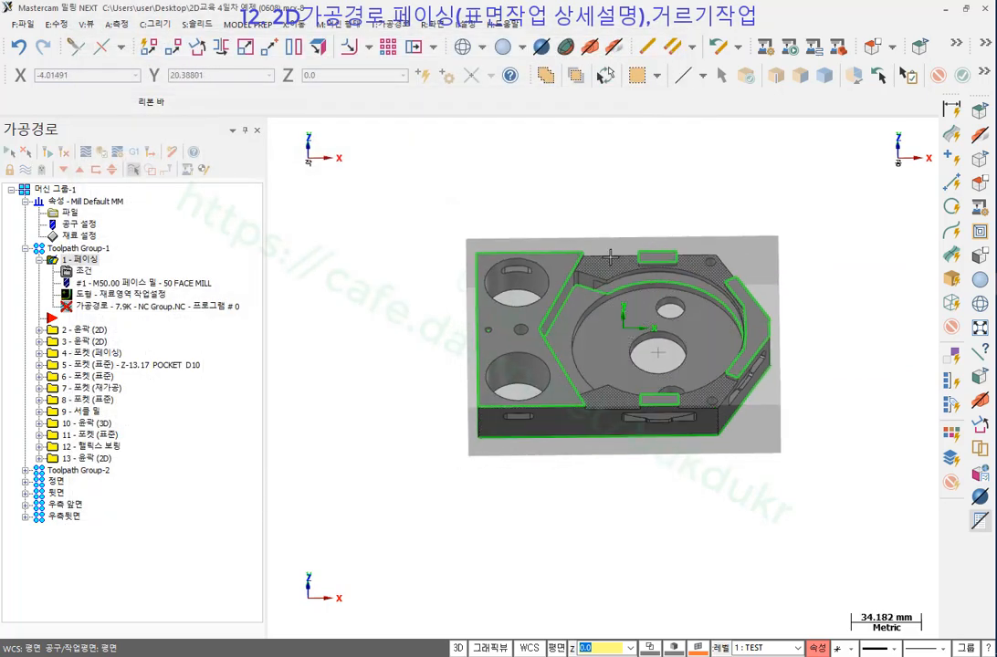
{"action": "middle_click_drag", "start_coordinate": [610, 256], "coordinate": [607, 367]}
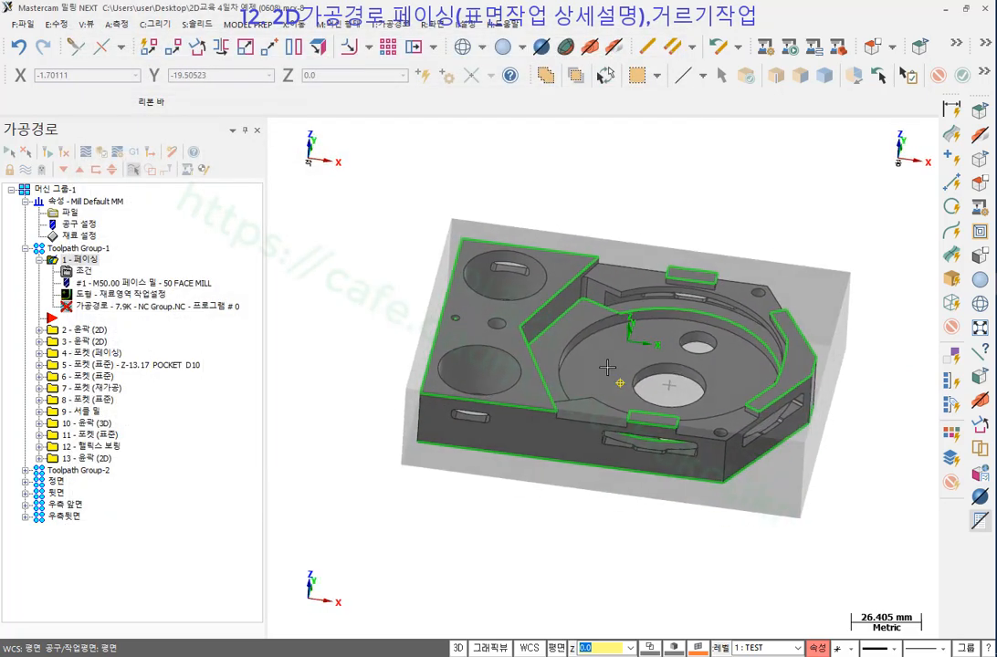
{"action": "scroll", "coordinate": [607, 367], "scroll_direction": "up", "scroll_amount": 2}
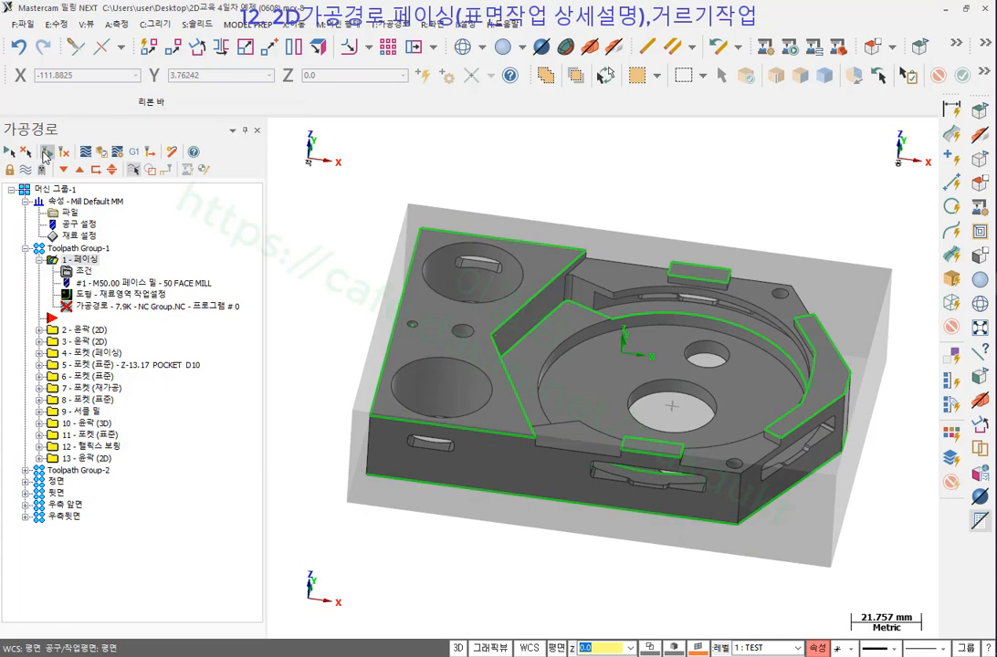
{"action": "left_click", "coordinate": [46, 154]}
Turn off depth-cut subprogram output and regenerate the facing toolpath to 21.3K.
{"action": "left_click", "coordinate": [80, 273]}
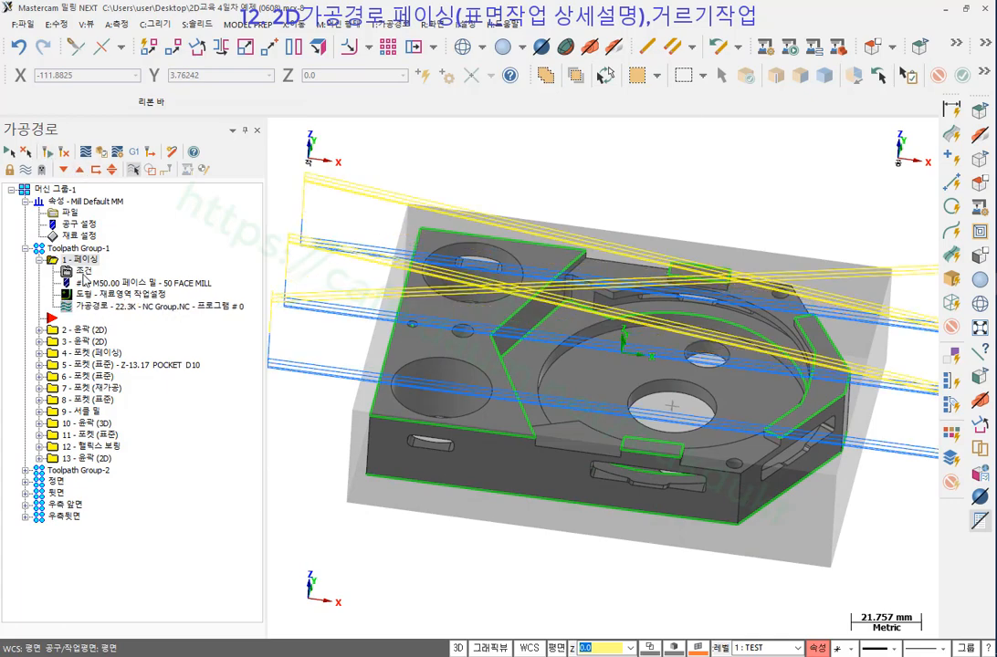
{"action": "left_click", "coordinate": [135, 153]}
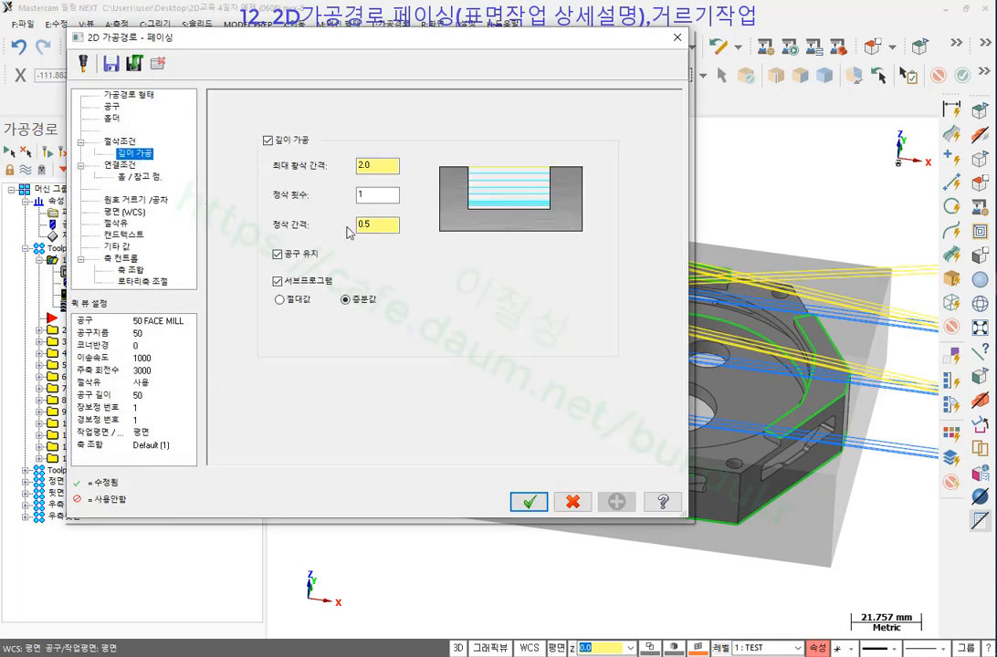
{"action": "left_click", "coordinate": [282, 283]}
{"action": "left_click", "coordinate": [527, 501]}
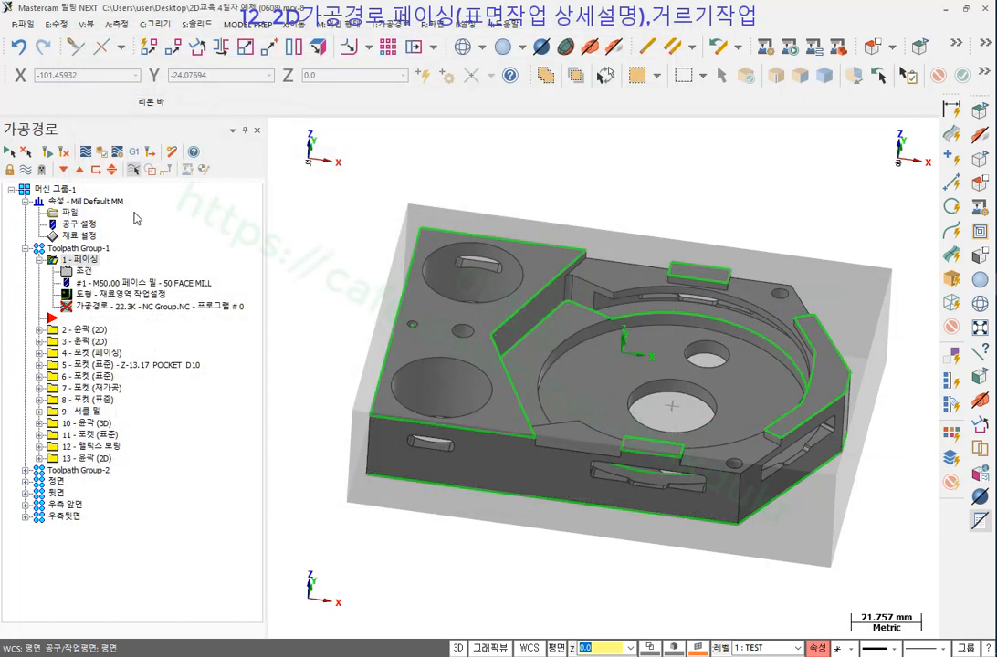
{"action": "left_click", "coordinate": [52, 152]}
{"action": "scroll", "coordinate": [383, 292], "scroll_direction": "down", "scroll_amount": 5}
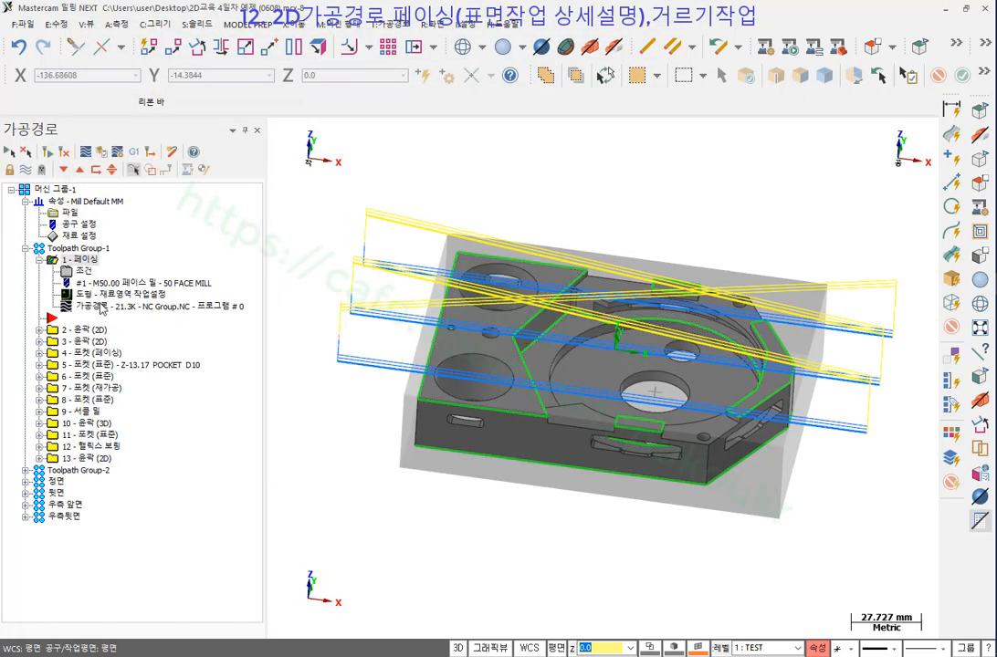
Backplot the facing toolpath and view the part from the top.
{"action": "left_click", "coordinate": [102, 305]}
{"action": "scroll", "coordinate": [493, 470], "scroll_direction": "down", "scroll_amount": 2}
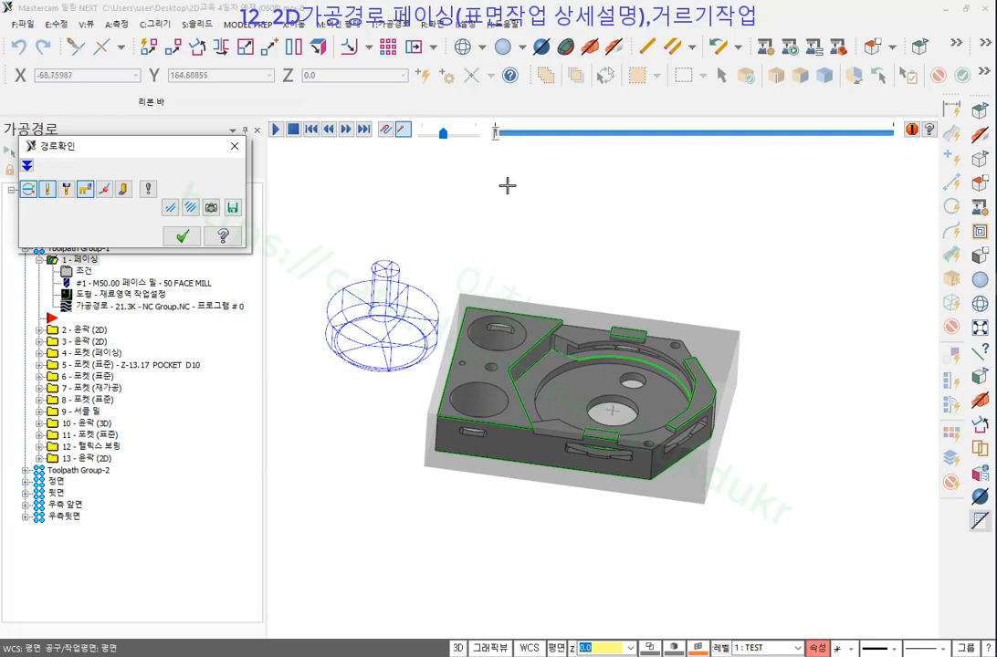
{"action": "key", "text": "alt+1"}
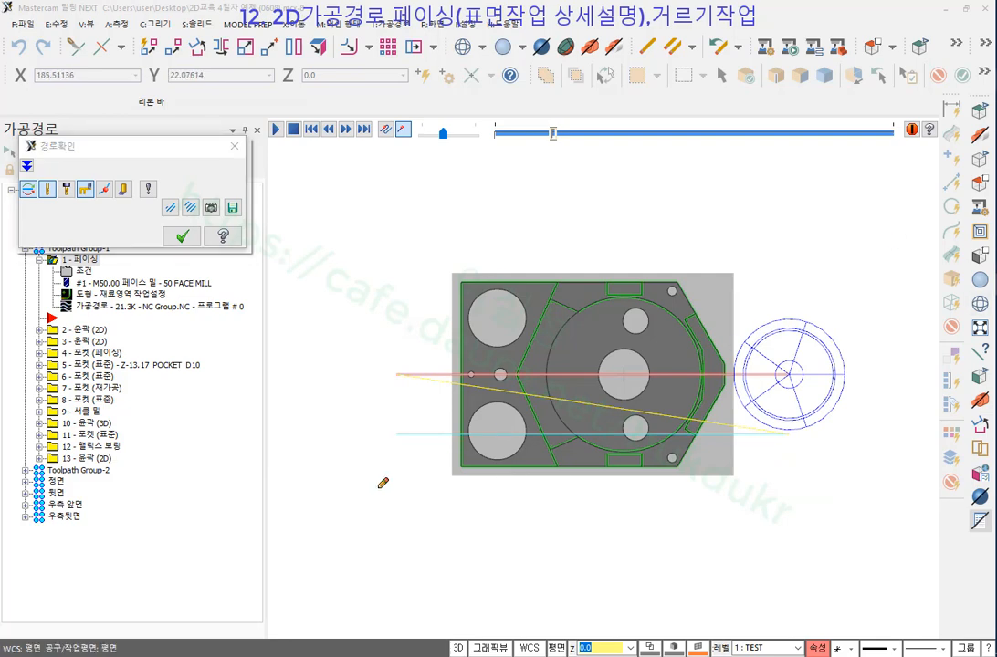
Sketch the one-way cutting strokes and return moves over the part, then clear the sketches.
{"action": "left_click_drag", "start_coordinate": [378, 489], "coordinate": [797, 486]}
{"action": "left_click_drag", "start_coordinate": [740, 459], "coordinate": [726, 548]}
{"action": "left_click_drag", "start_coordinate": [343, 319], "coordinate": [757, 325]}
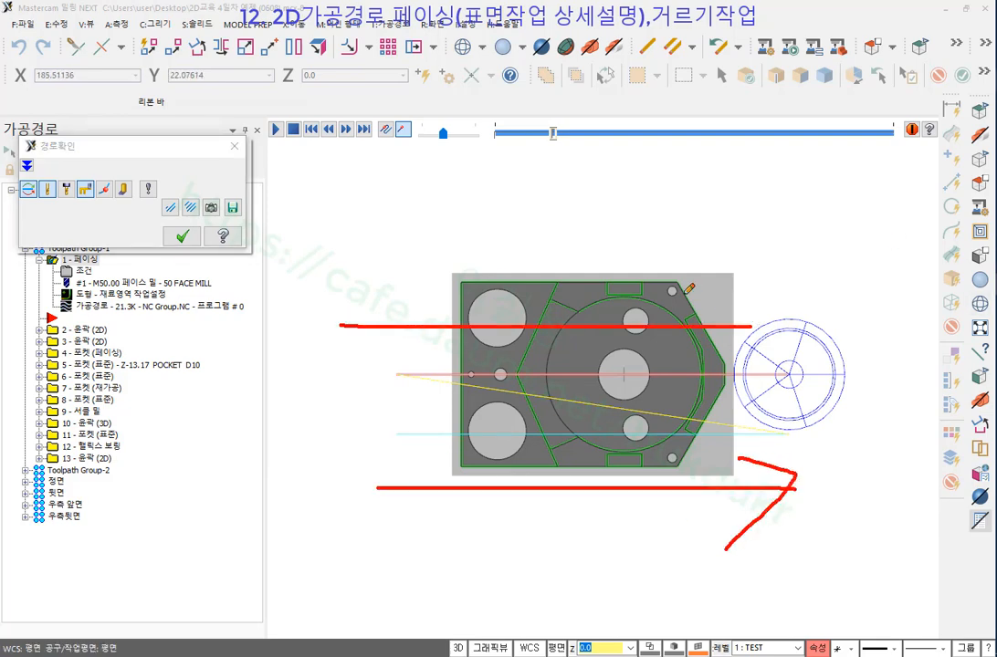
{"action": "left_click_drag", "start_coordinate": [683, 294], "coordinate": [646, 374]}
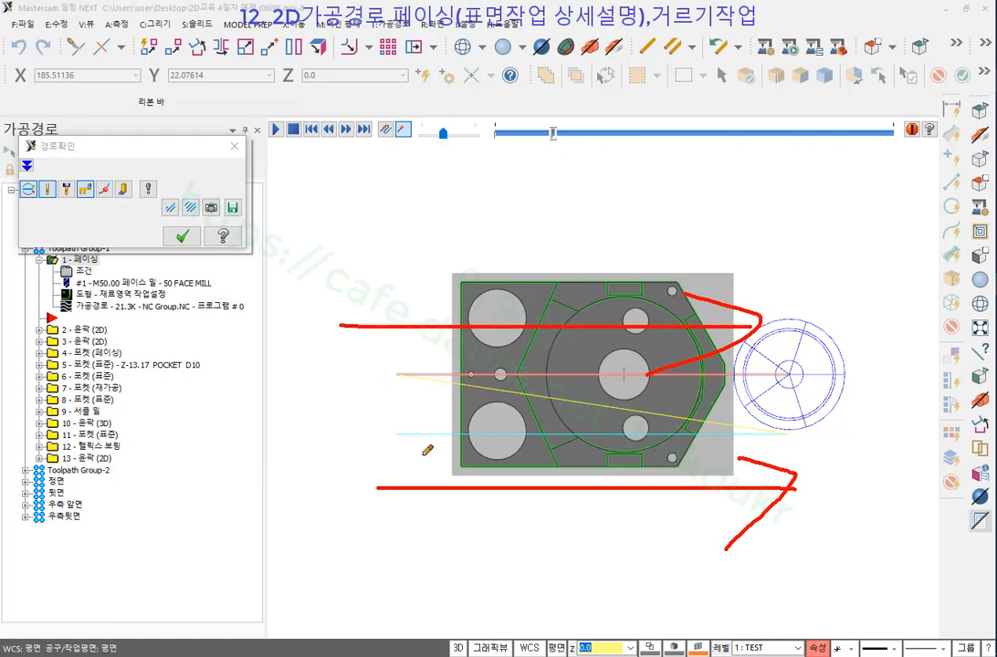
{"action": "mouse_move", "coordinate": [382, 477]}
{"action": "left_mouse_down"}
{"action": "mouse_move", "coordinate": [679, 477]}
{"action": "mouse_move", "coordinate": [793, 388]}
{"action": "mouse_move", "coordinate": [398, 388]}
{"action": "mouse_move", "coordinate": [614, 307]}
{"action": "mouse_move", "coordinate": [816, 319]}
{"action": "left_mouse_up"}
{"action": "left_click_drag", "start_coordinate": [417, 239], "coordinate": [864, 237]}
{"action": "left_click_drag", "start_coordinate": [403, 163], "coordinate": [795, 161]}
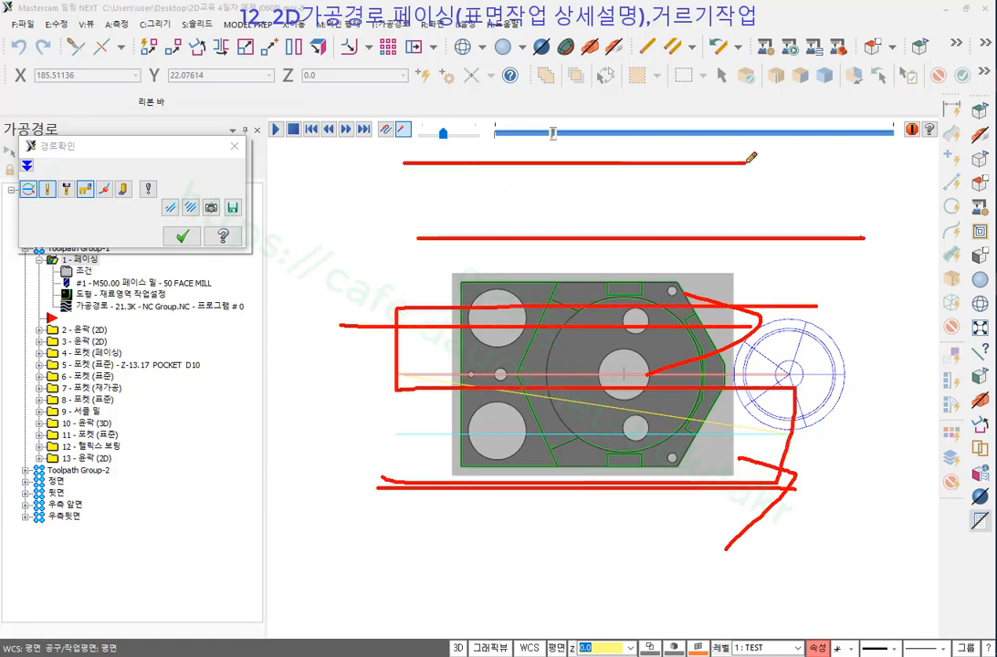
{"action": "left_click_drag", "start_coordinate": [440, 115], "coordinate": [759, 109]}
{"action": "left_click_drag", "start_coordinate": [453, 52], "coordinate": [760, 41]}
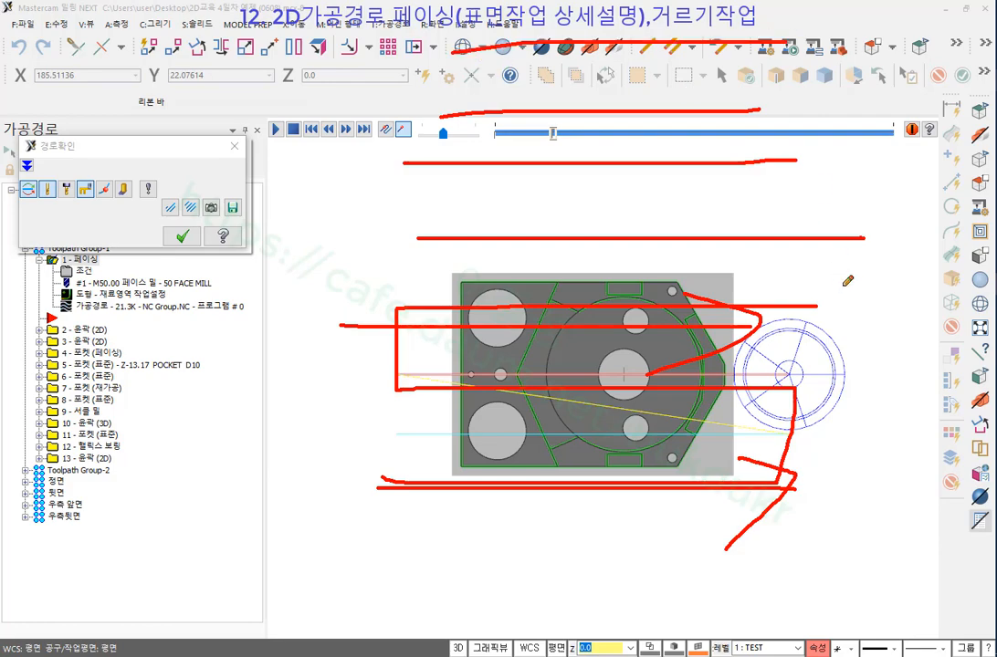
{"action": "left_click_drag", "start_coordinate": [826, 207], "coordinate": [783, 266]}
{"action": "left_click_drag", "start_coordinate": [749, 155], "coordinate": [789, 189]}
{"action": "left_click_drag", "start_coordinate": [717, 100], "coordinate": [717, 136]}
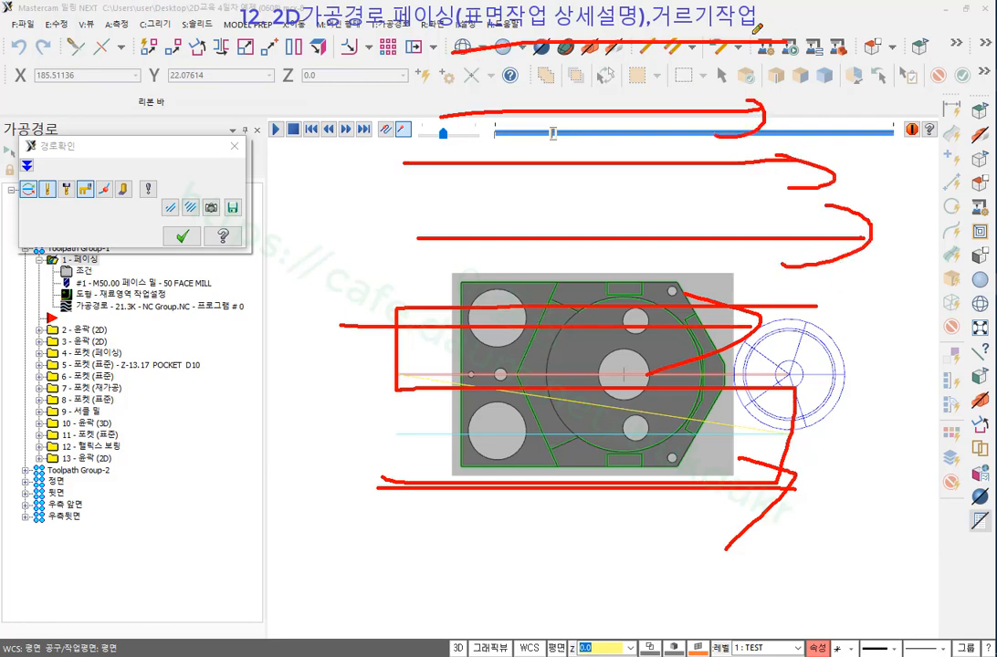
{"action": "right_click", "coordinate": [857, 271]}
{"action": "left_click", "coordinate": [893, 427]}
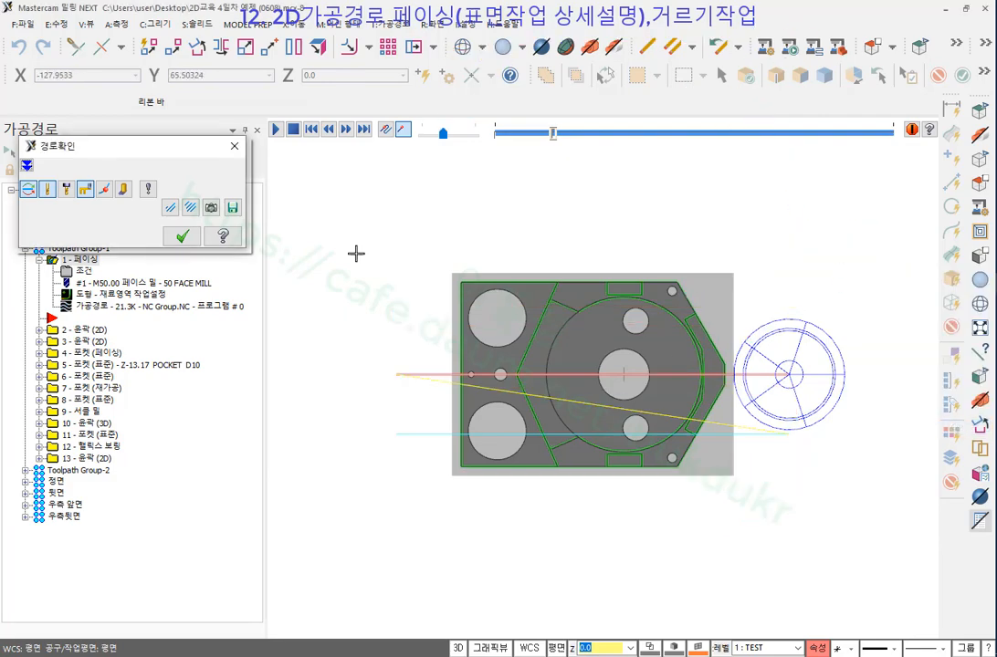
Close the backplot and switch the facing style from one-way to 원 패스 (one pass).
{"action": "left_click", "coordinate": [184, 237]}
{"action": "left_click", "coordinate": [84, 272]}
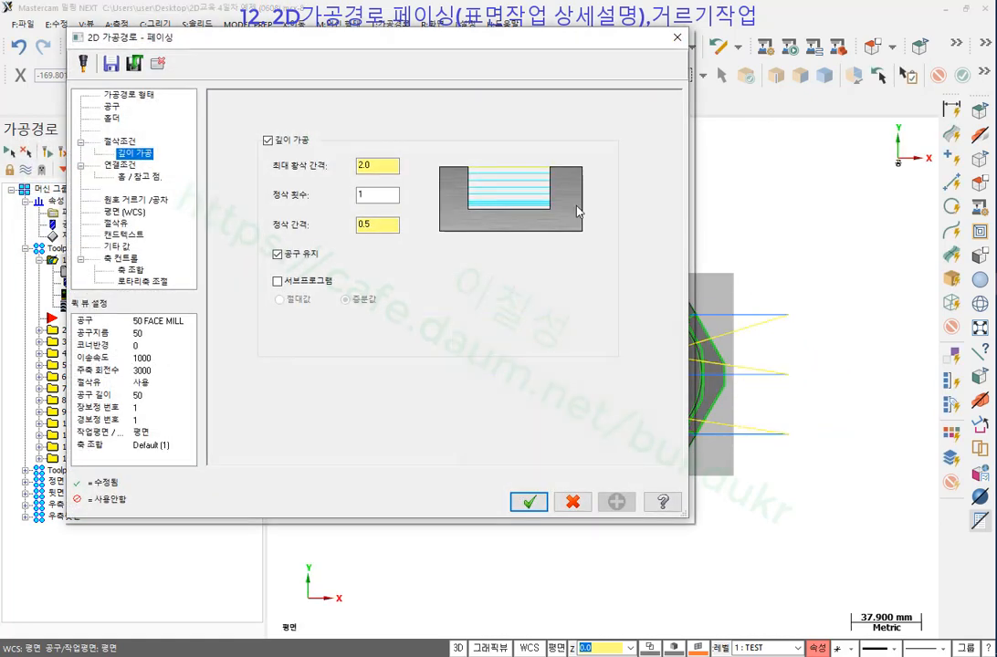
{"action": "left_click", "coordinate": [111, 106]}
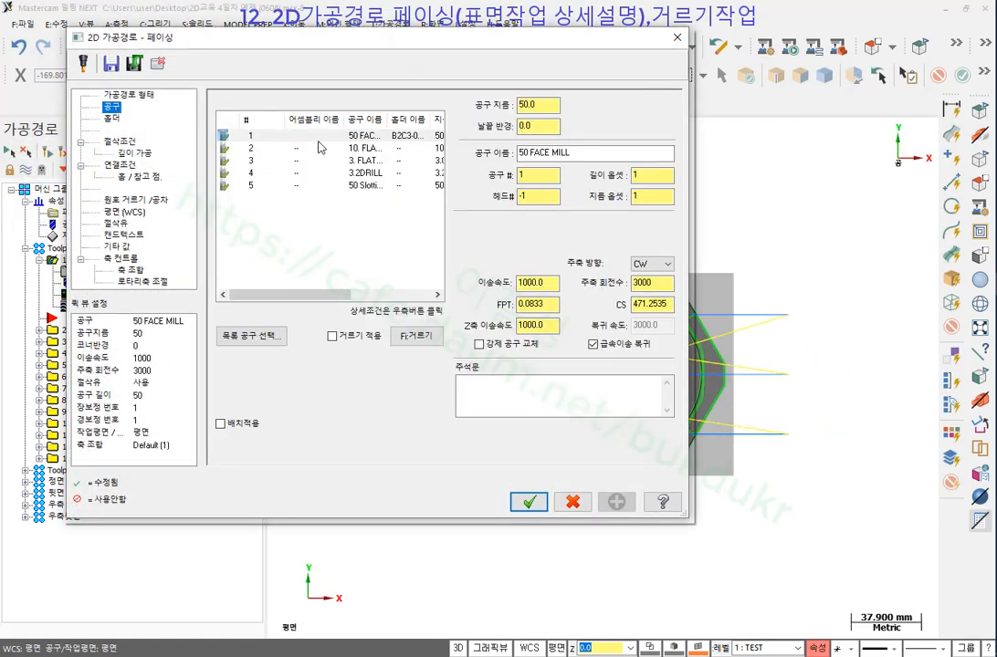
{"action": "left_click", "coordinate": [115, 94]}
{"action": "left_click", "coordinate": [120, 141]}
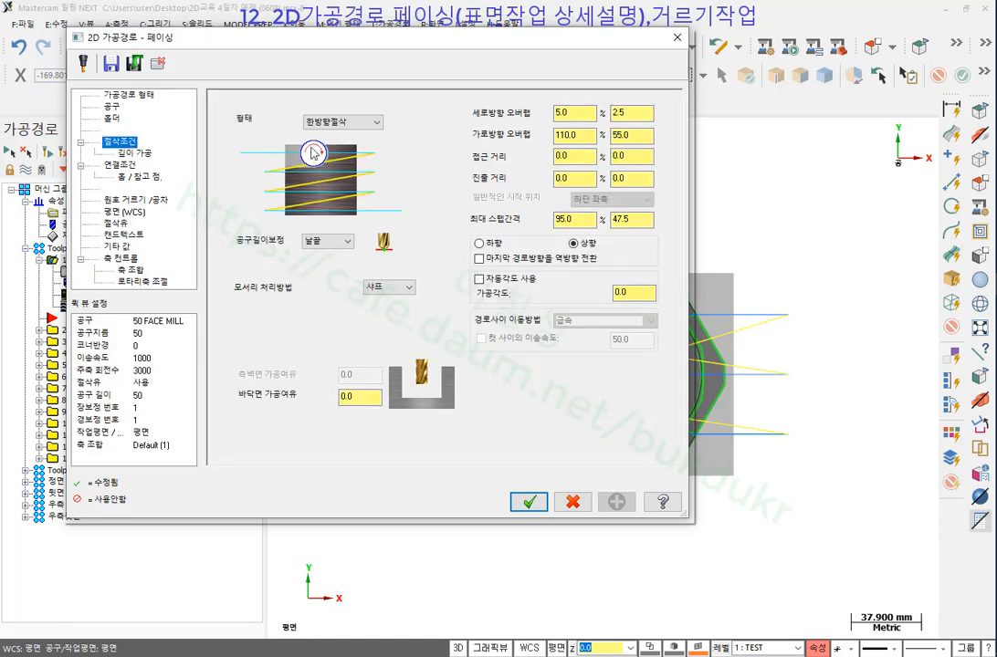
{"action": "left_click", "coordinate": [339, 122]}
{"action": "left_click", "coordinate": [342, 157]}
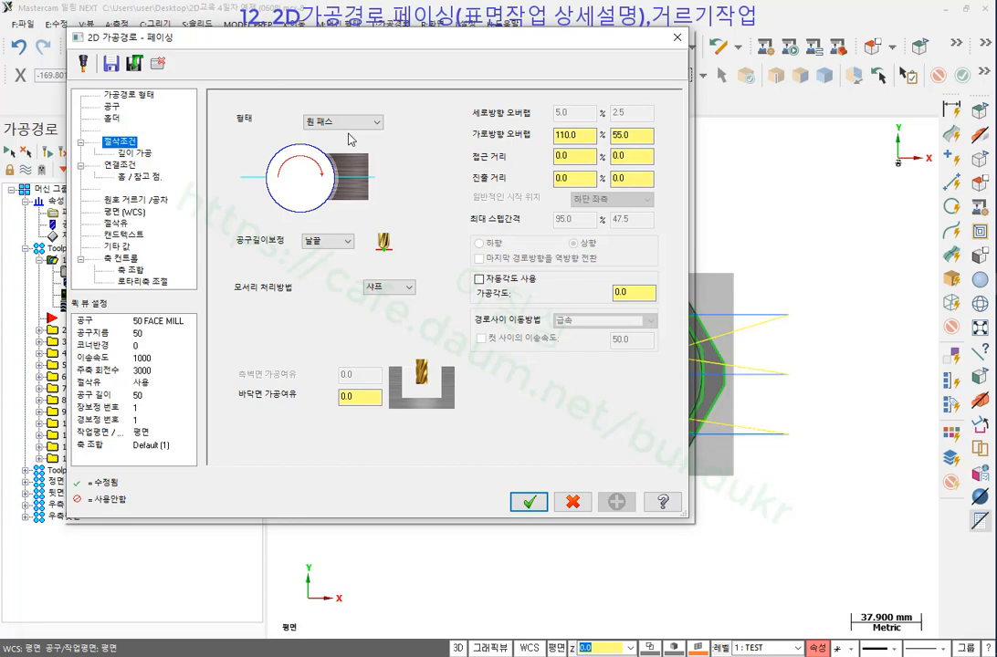
{"action": "left_click", "coordinate": [528, 503]}
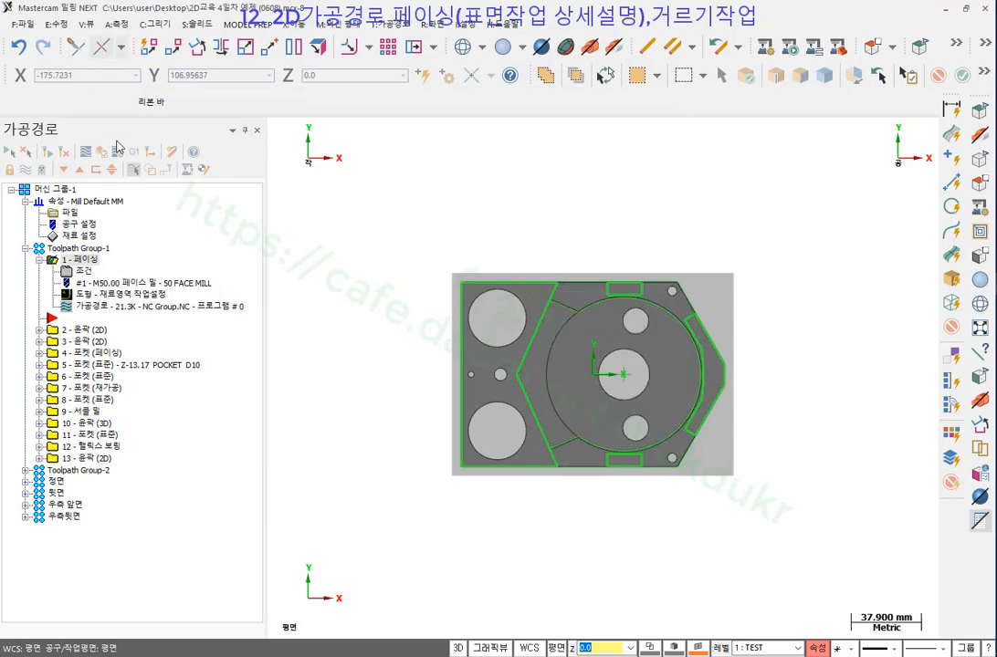
Review the stock setup, then set the facing style to one pass again.
{"action": "left_click", "coordinate": [81, 238]}
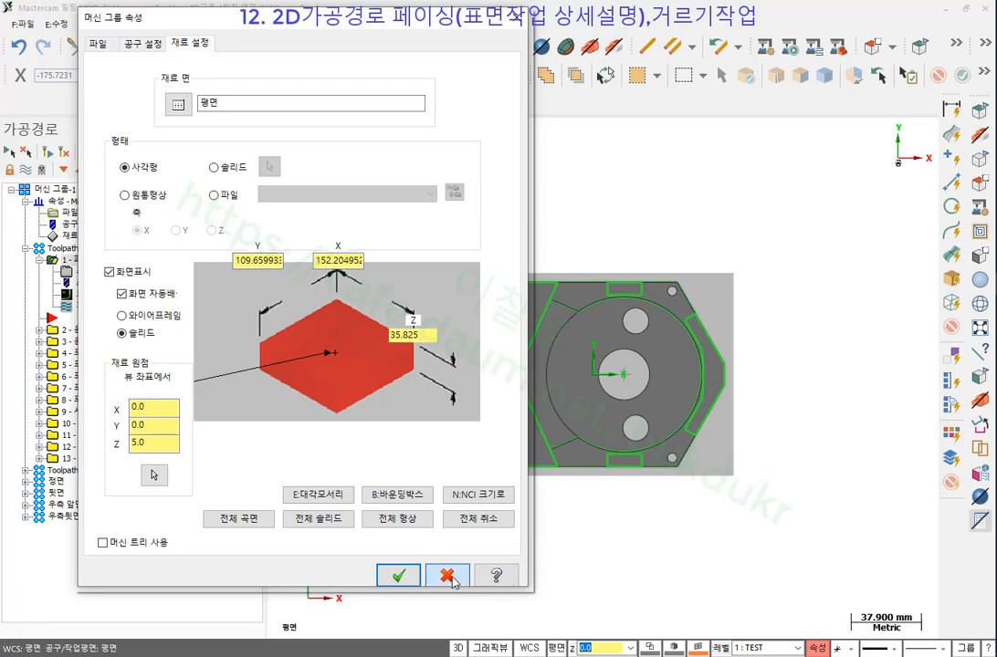
{"action": "left_click", "coordinate": [399, 575]}
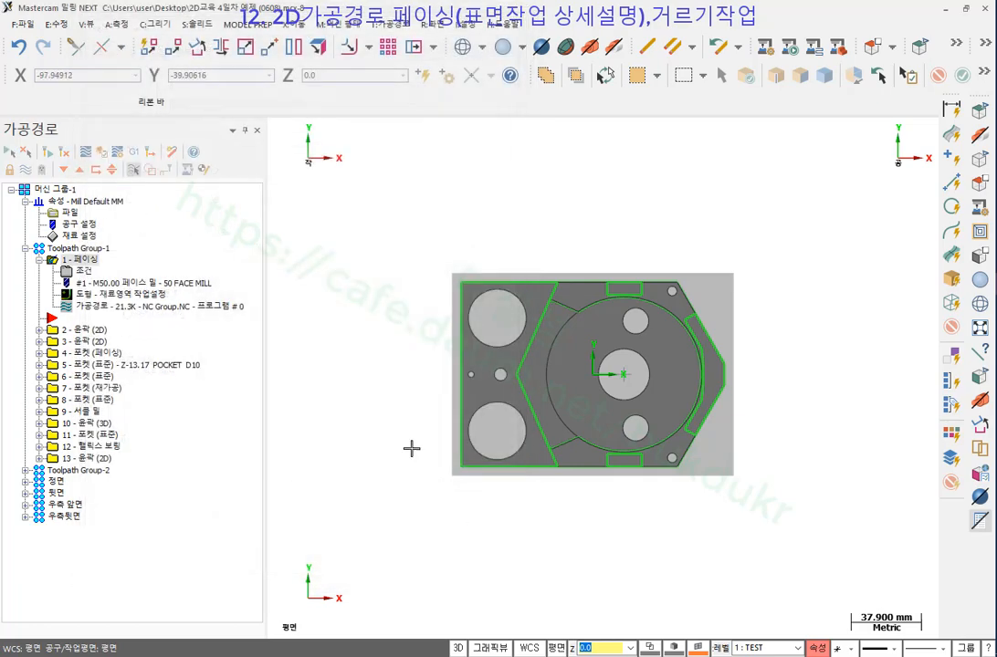
{"action": "left_click", "coordinate": [84, 272]}
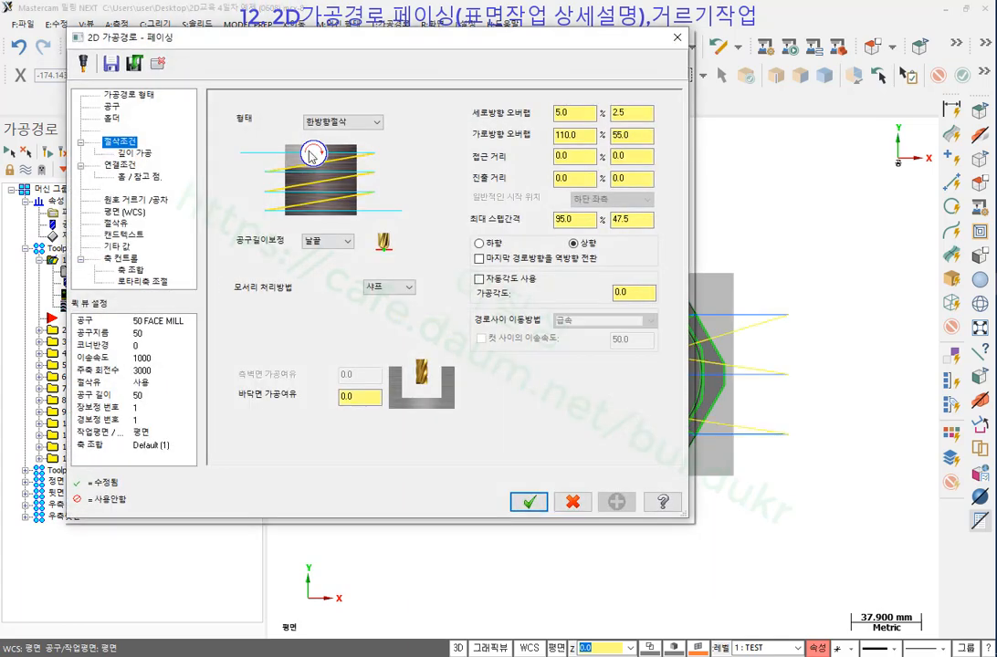
{"action": "left_click", "coordinate": [352, 121]}
{"action": "left_click", "coordinate": [322, 153]}
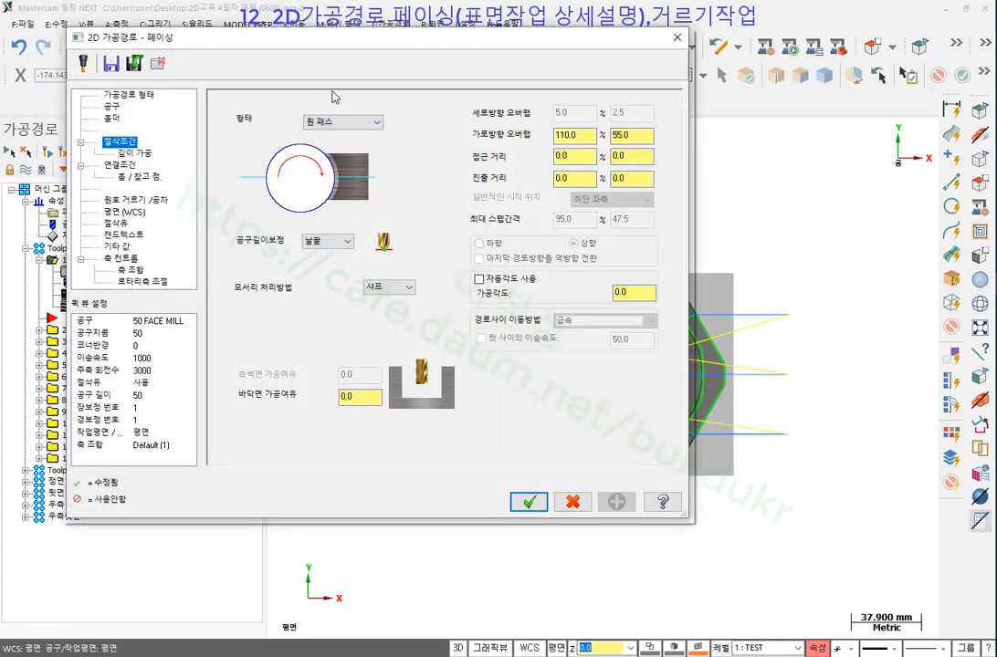
{"action": "left_click", "coordinate": [528, 503]}
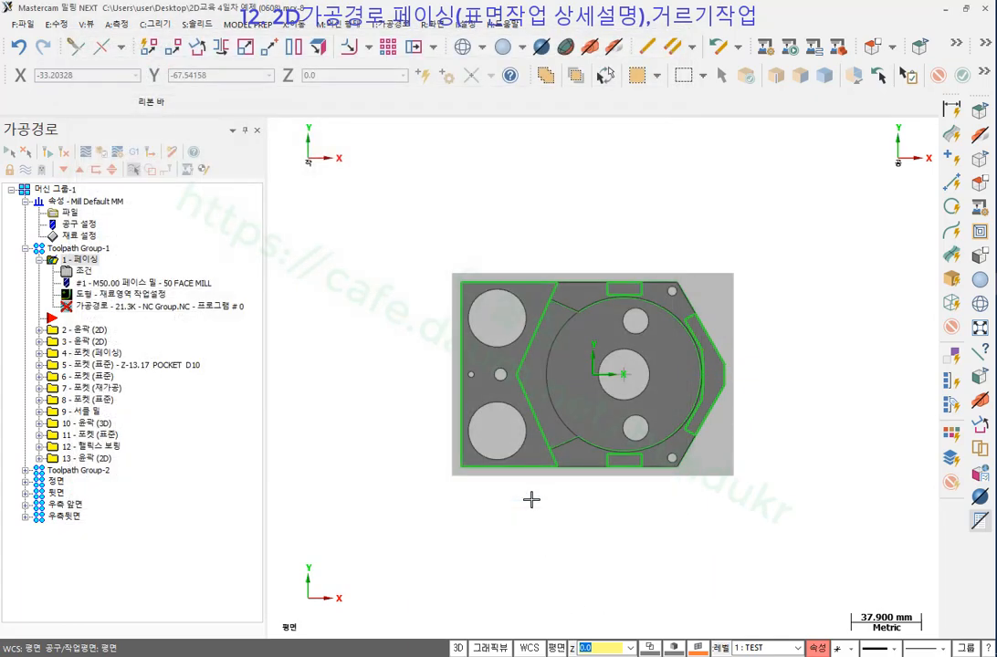
Regenerate the facing toolpath and acknowledge the 50 FACE MILL too-small warnings.
{"action": "left_click", "coordinate": [45, 153]}
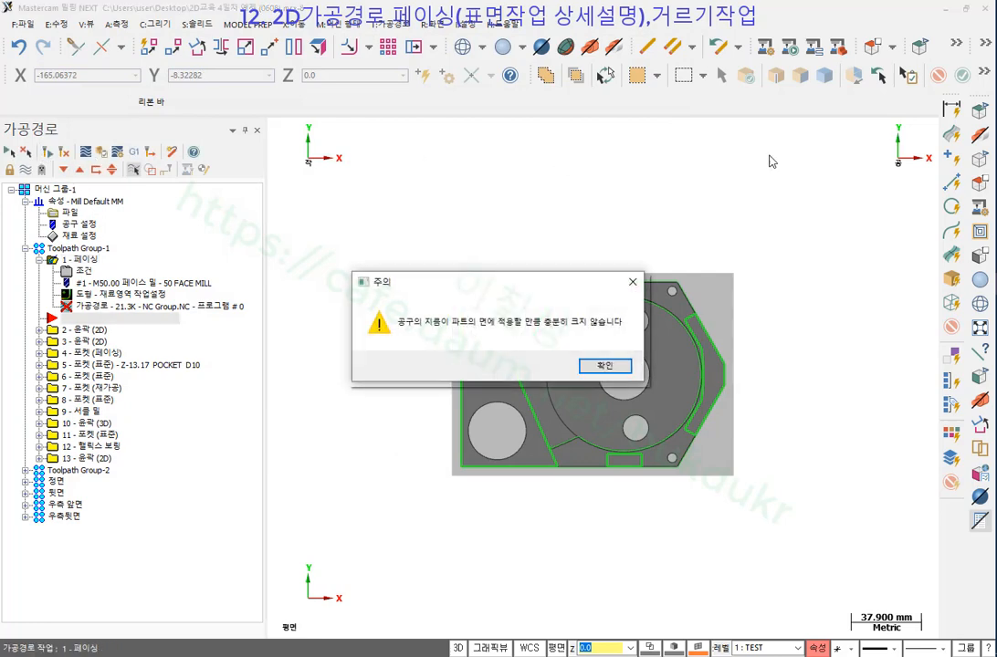
{"action": "key", "text": "Return"}
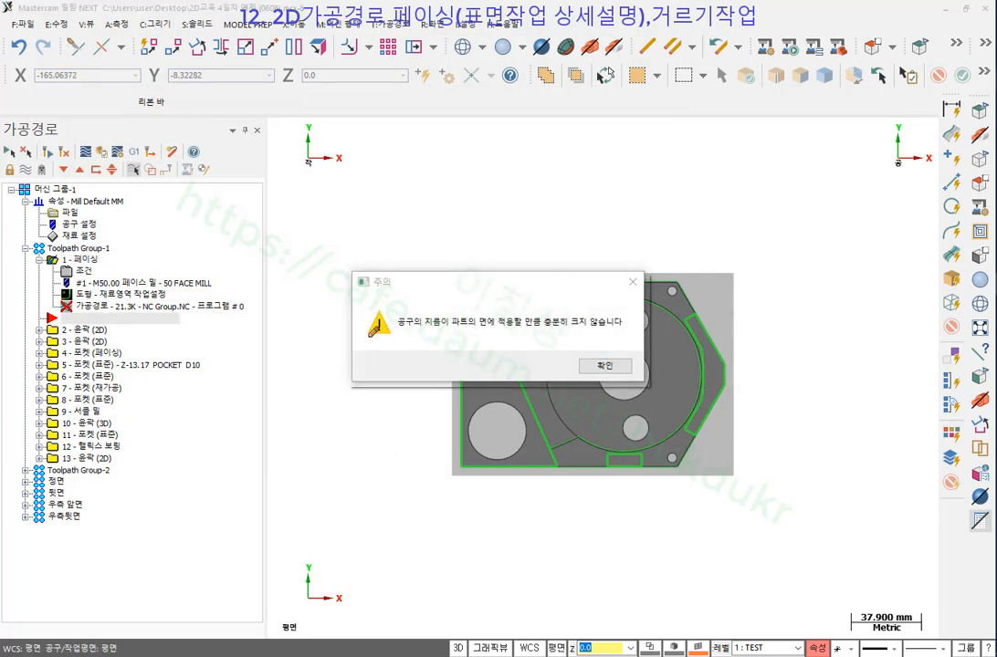
{"action": "mouse_move", "coordinate": [371, 334]}
{"action": "left_mouse_down"}
{"action": "mouse_move", "coordinate": [571, 334]}
{"action": "mouse_move", "coordinate": [636, 304]}
{"action": "mouse_move", "coordinate": [374, 302]}
{"action": "mouse_move", "coordinate": [361, 335]}
{"action": "left_mouse_up"}
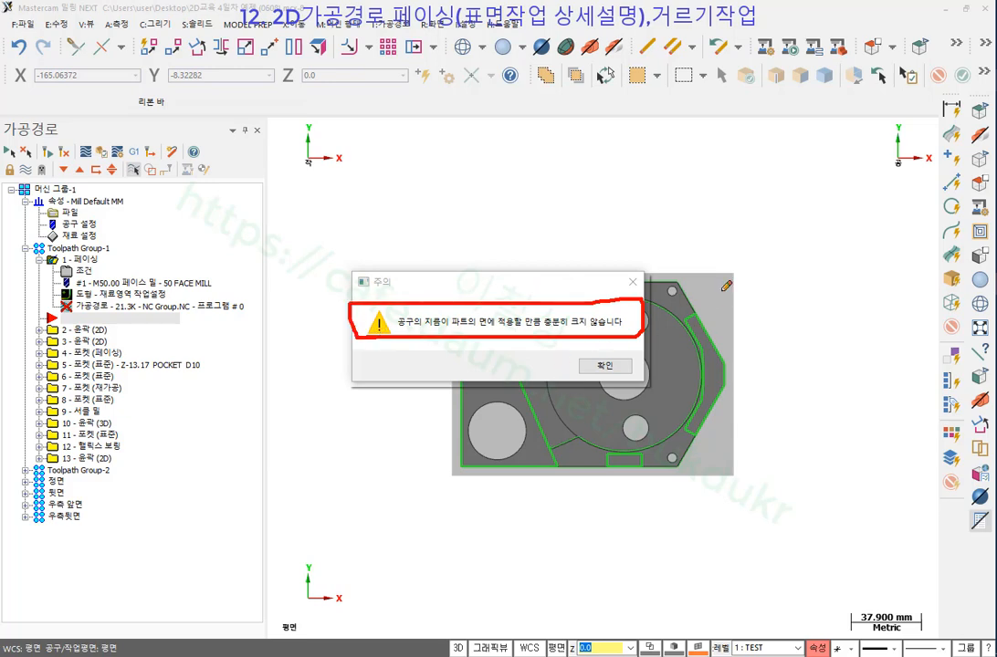
{"action": "right_click", "coordinate": [757, 221]}
{"action": "left_click", "coordinate": [790, 376]}
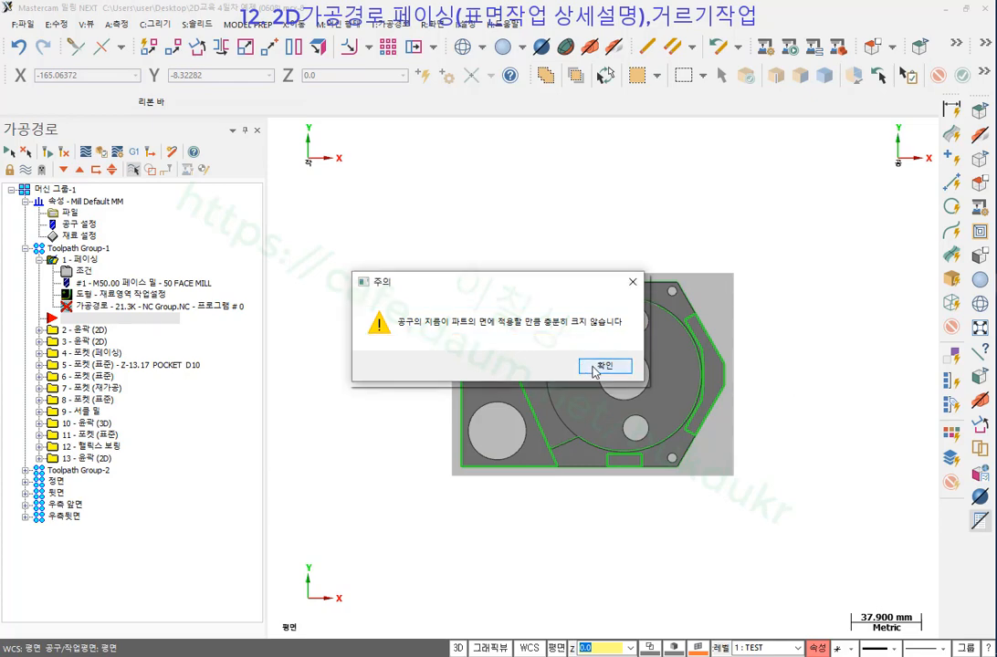
{"action": "left_click", "coordinate": [595, 368]}
{"action": "left_click", "coordinate": [497, 367]}
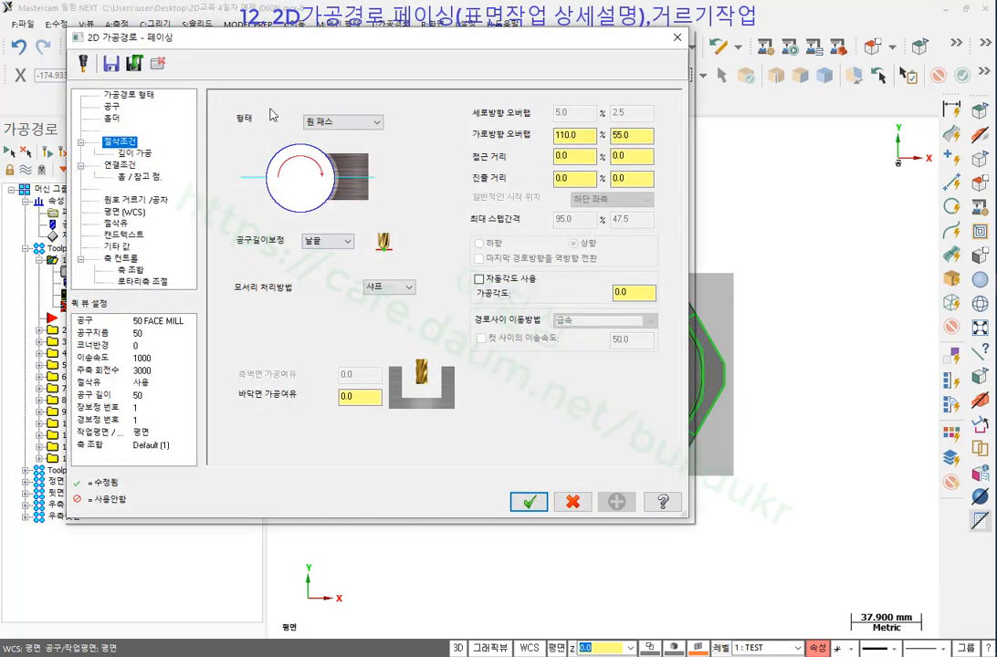
Replace the facing tool with the 150 FACE MILL from the tool library, keeping one-pass style.
{"action": "left_click", "coordinate": [108, 105]}
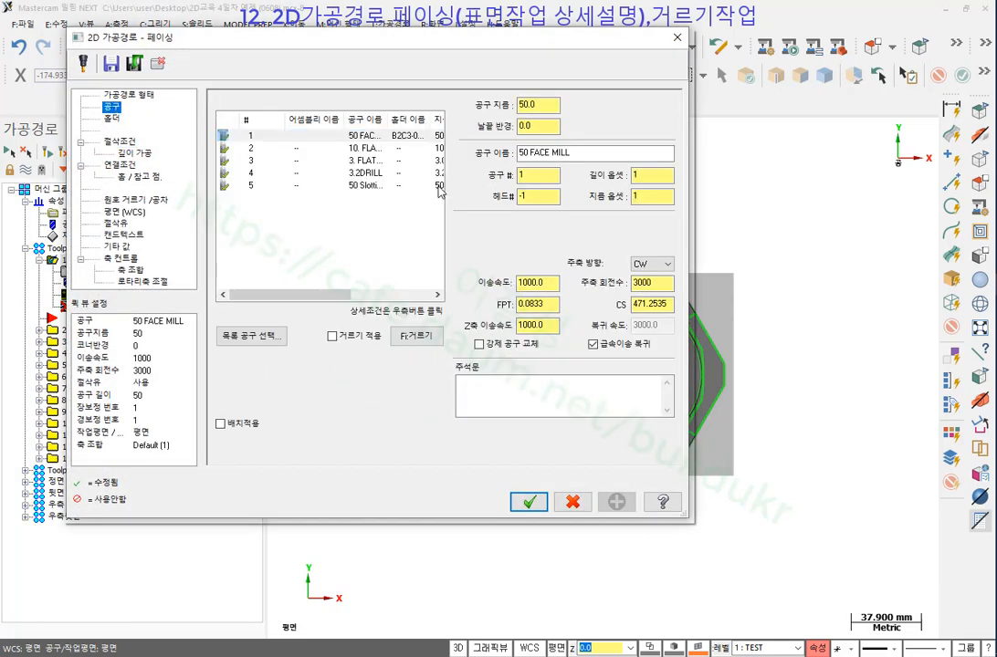
{"action": "left_click", "coordinate": [265, 338]}
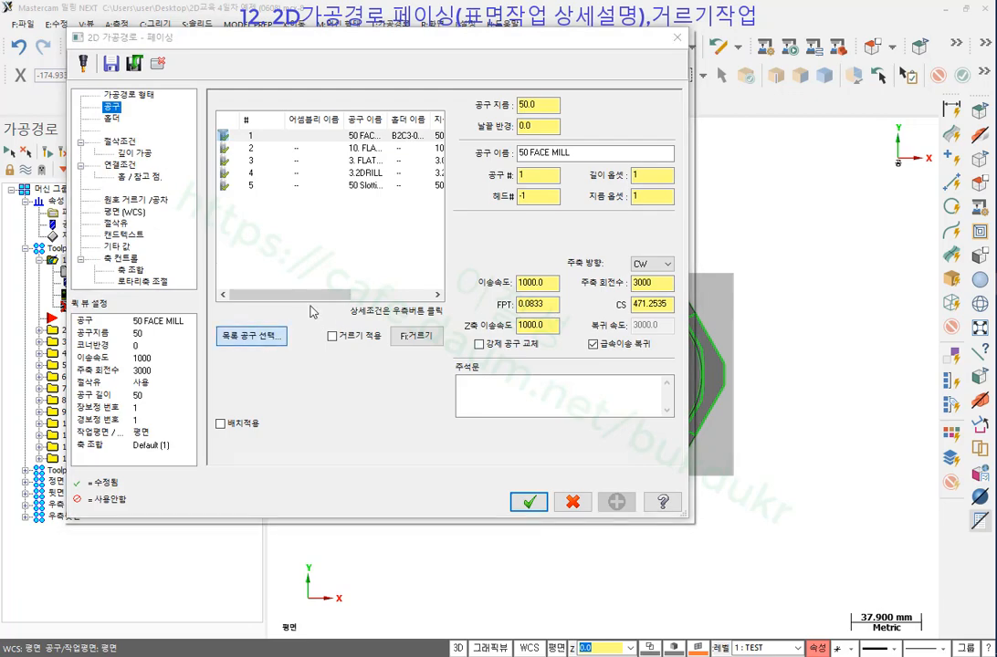
{"action": "left_click", "coordinate": [178, 141]}
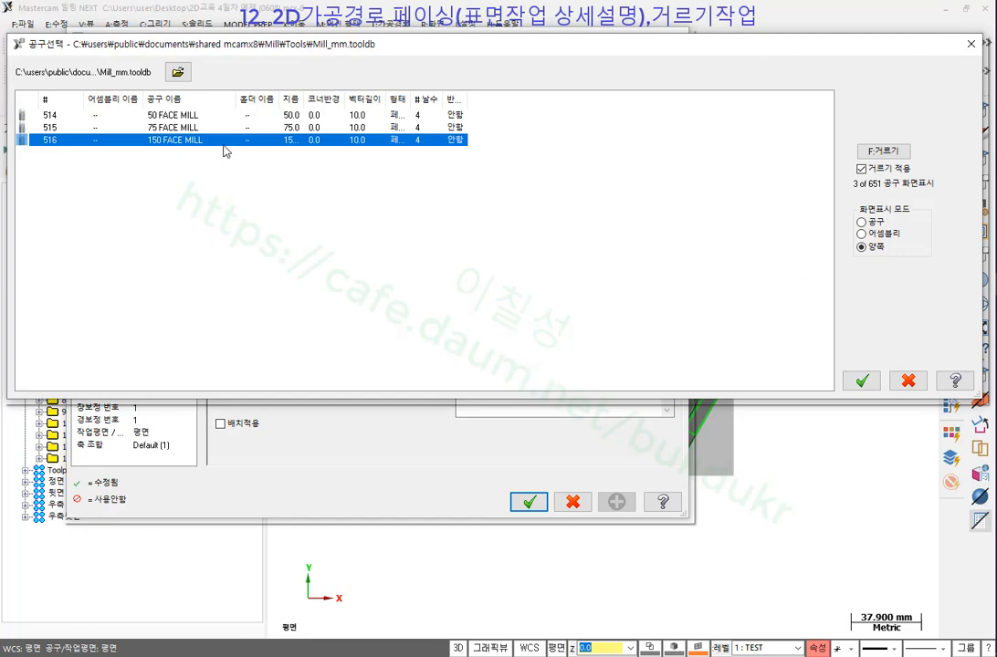
{"action": "double_click", "coordinate": [202, 148]}
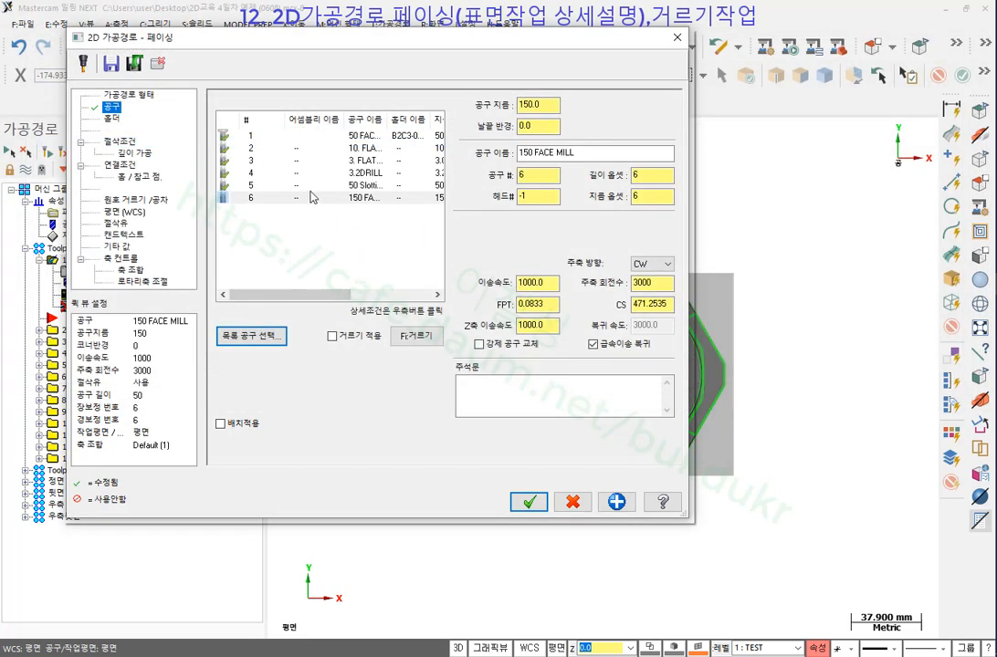
{"action": "left_click", "coordinate": [128, 142]}
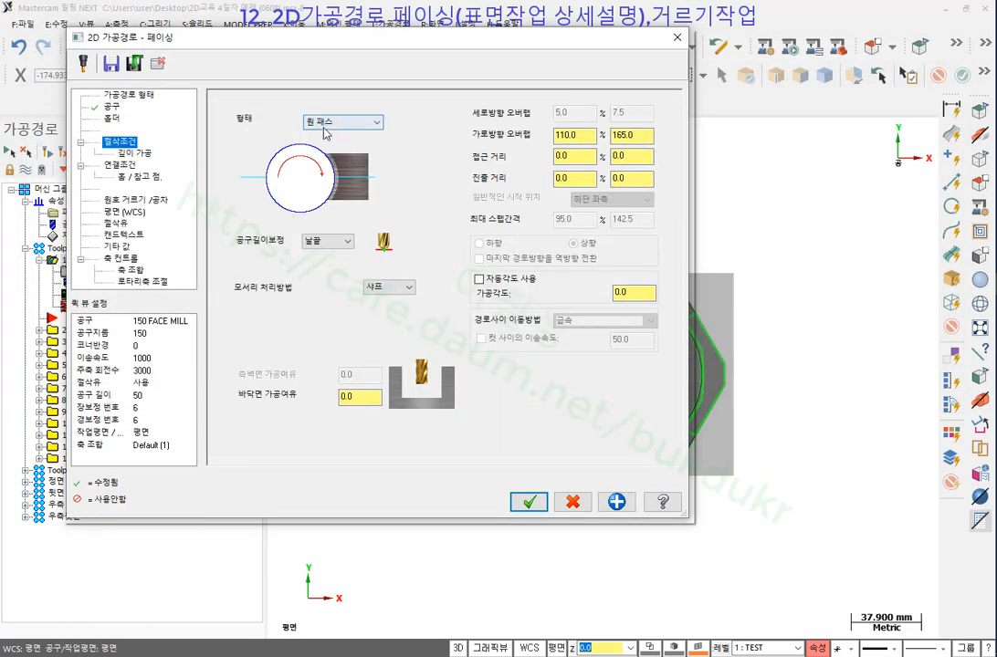
{"action": "left_click", "coordinate": [529, 502]}
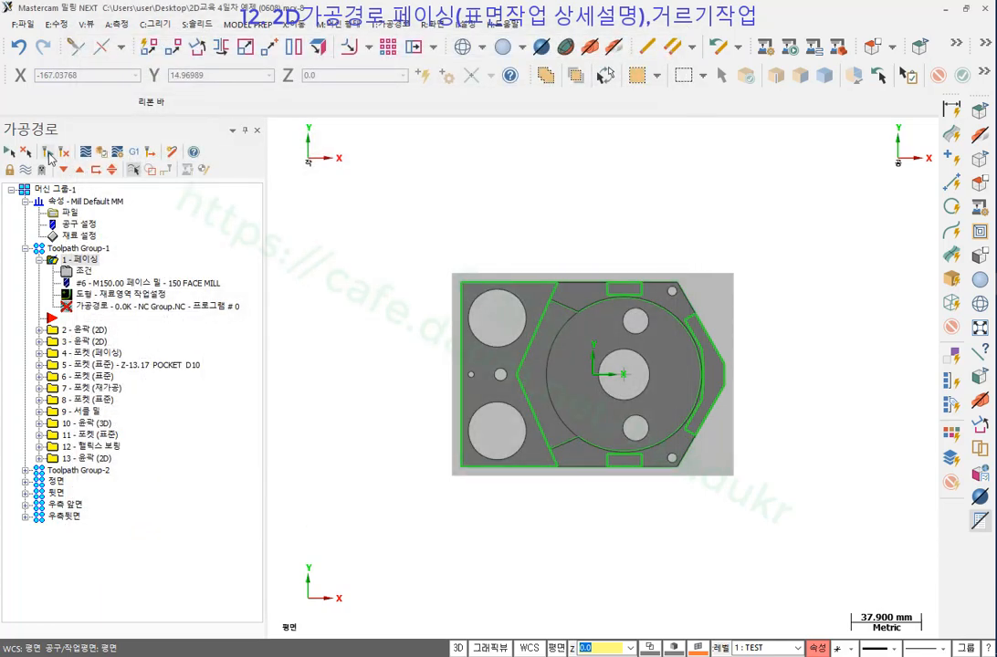
Step through a backplot of the single-pass 150 face mill cut, then reopen the facing parameters.
{"action": "left_click", "coordinate": [93, 311]}
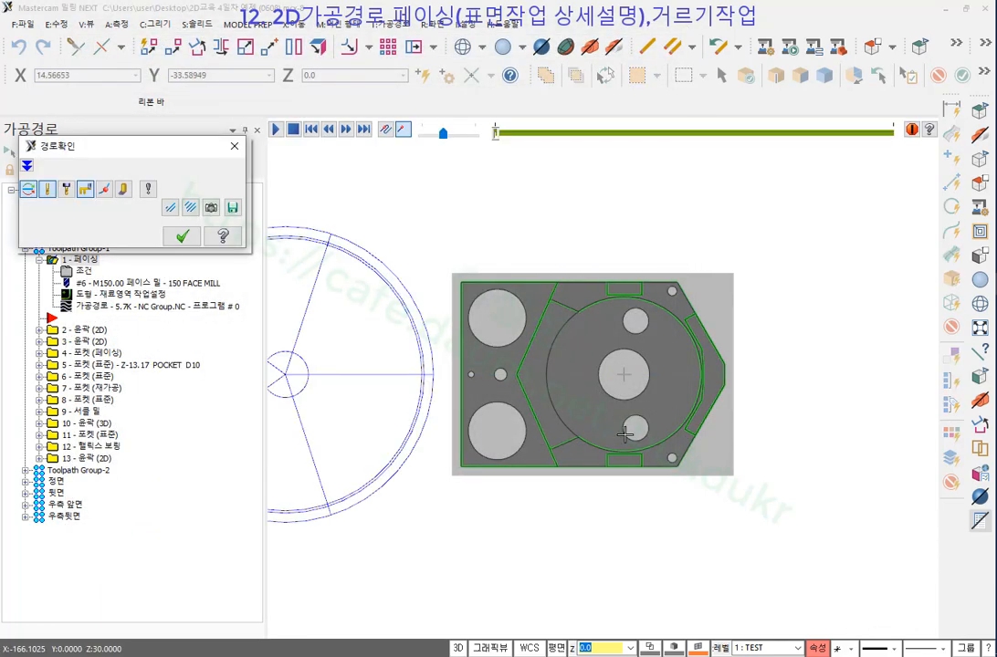
{"action": "key", "text": "s"}
{"action": "key", "text": "s"}
{"action": "key", "text": "s"}
{"action": "key", "text": "s"}
{"action": "key", "text": "s"}
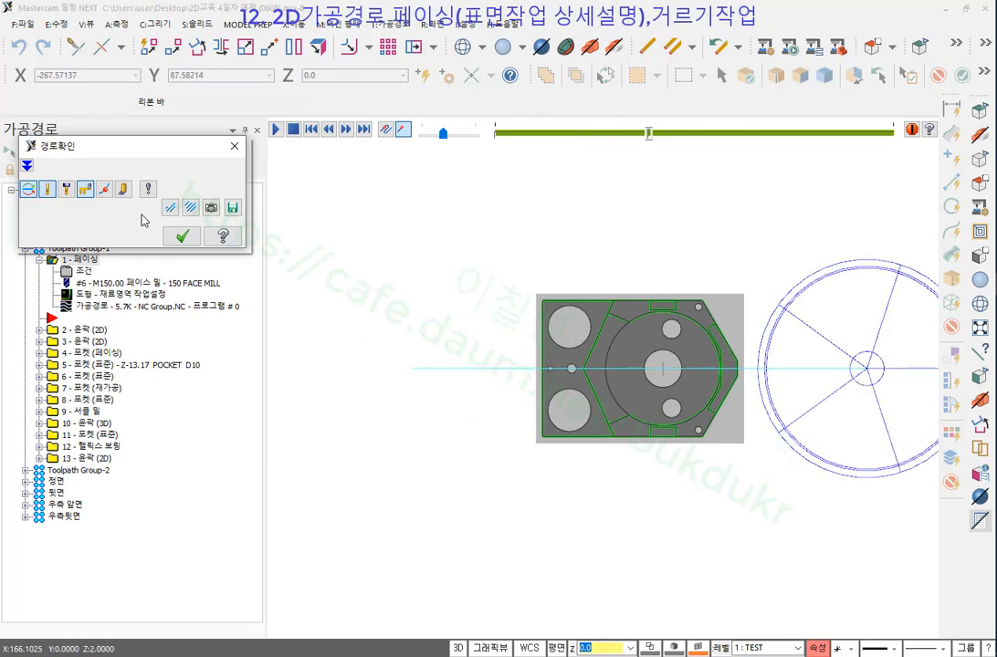
{"action": "left_click", "coordinate": [123, 189]}
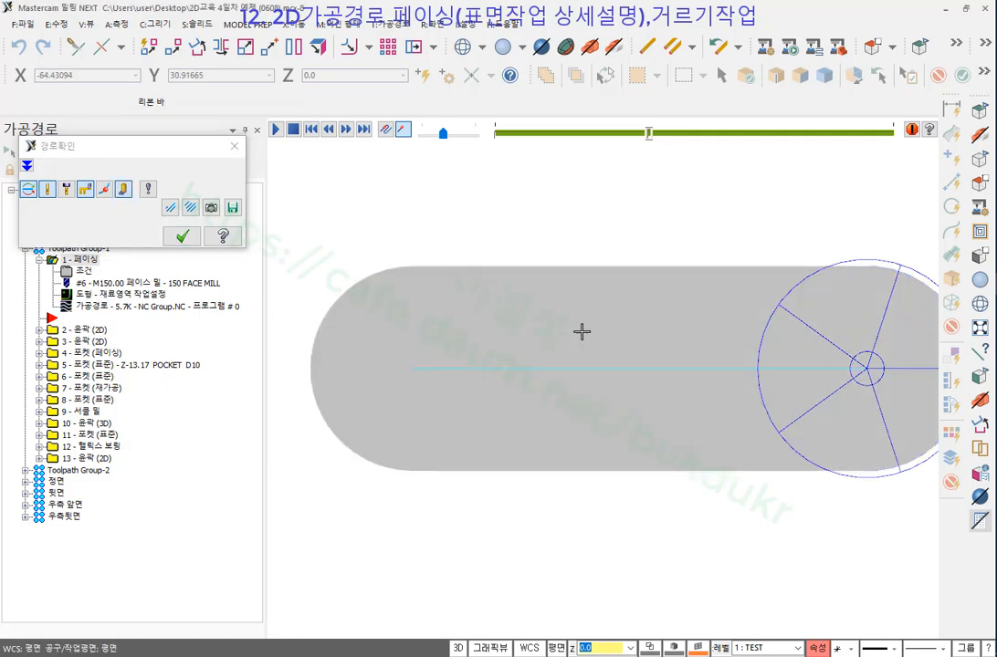
{"action": "left_click", "coordinate": [123, 189]}
{"action": "scroll", "coordinate": [634, 379], "scroll_direction": "down", "scroll_amount": 1}
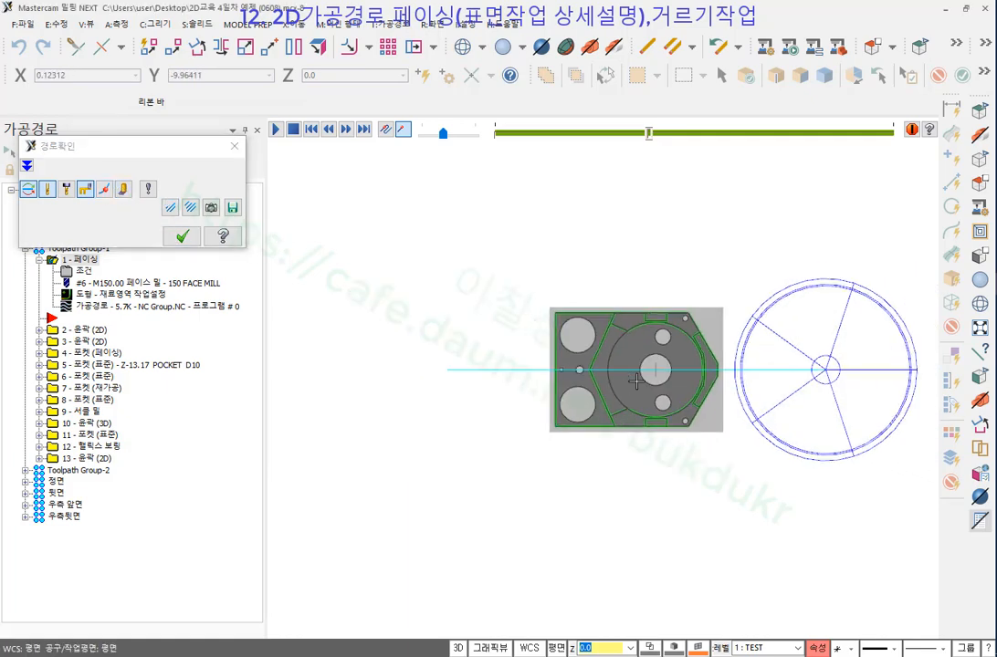
{"action": "scroll", "coordinate": [637, 381], "scroll_direction": "up", "scroll_amount": 4}
{"action": "scroll", "coordinate": [798, 375], "scroll_direction": "up", "scroll_amount": 3}
{"action": "scroll", "coordinate": [594, 378], "scroll_direction": "down", "scroll_amount": 2}
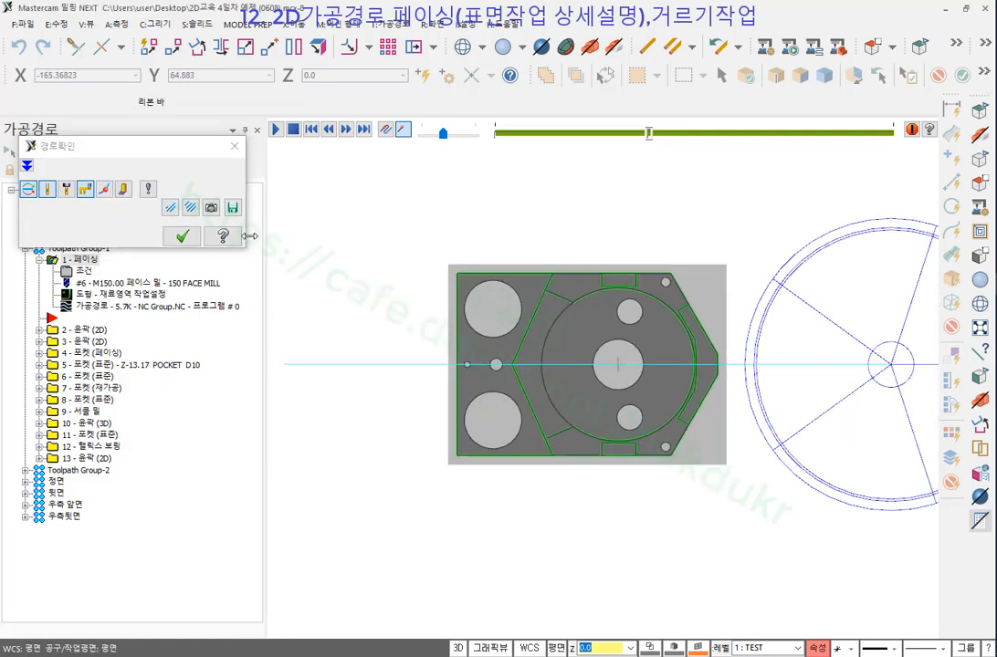
{"action": "left_click", "coordinate": [179, 240]}
{"action": "left_click", "coordinate": [82, 271]}
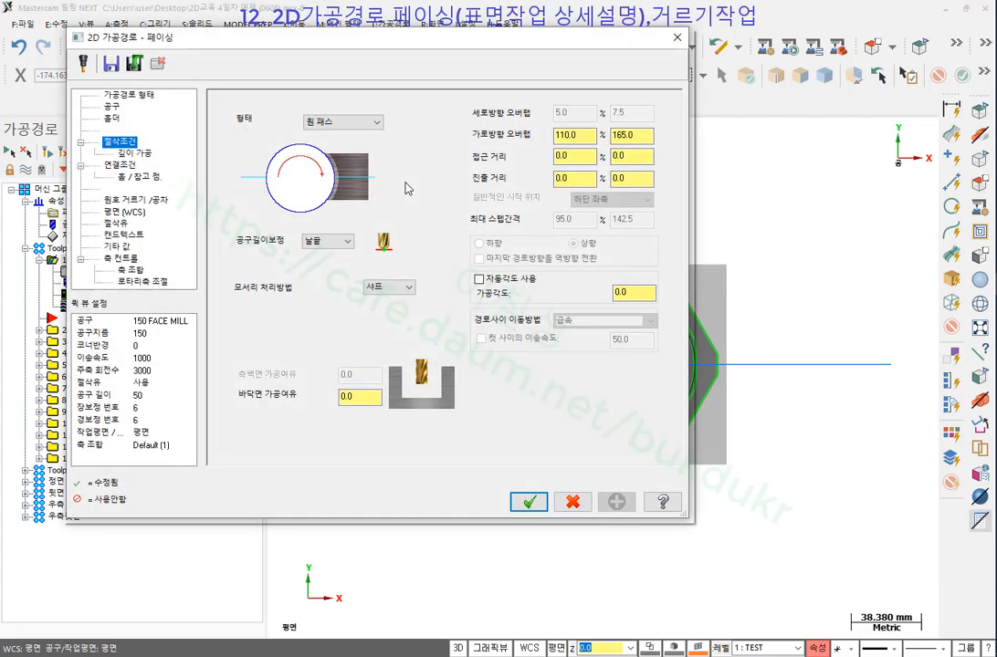
Switch the facing style to 다이나믹 with tool 1, the 50 FACE MILL, accepting the stepover warning.
{"action": "left_click", "coordinate": [365, 123]}
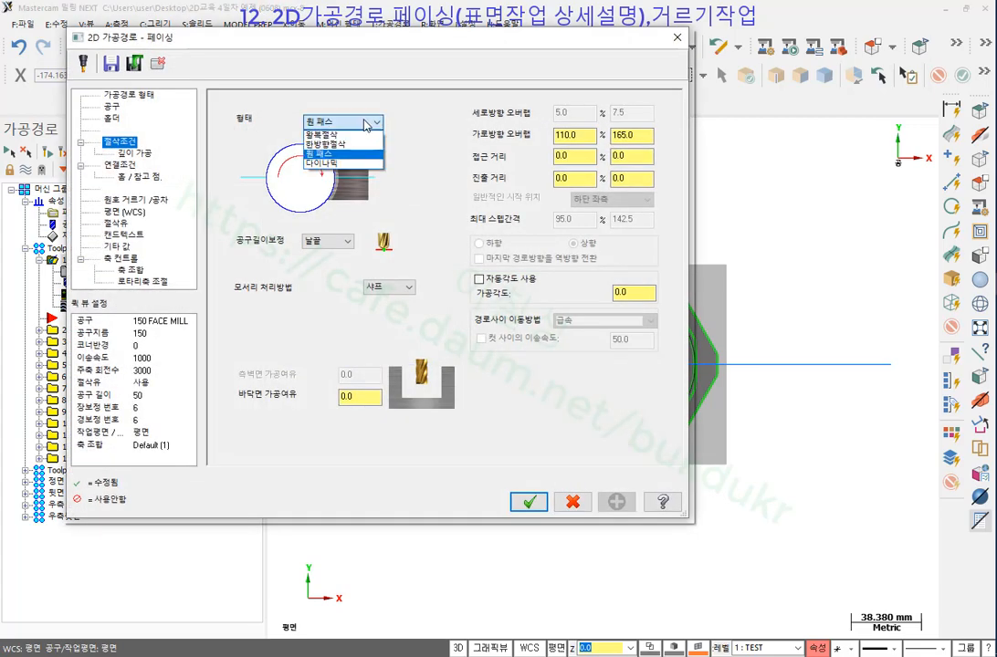
{"action": "left_click", "coordinate": [336, 164]}
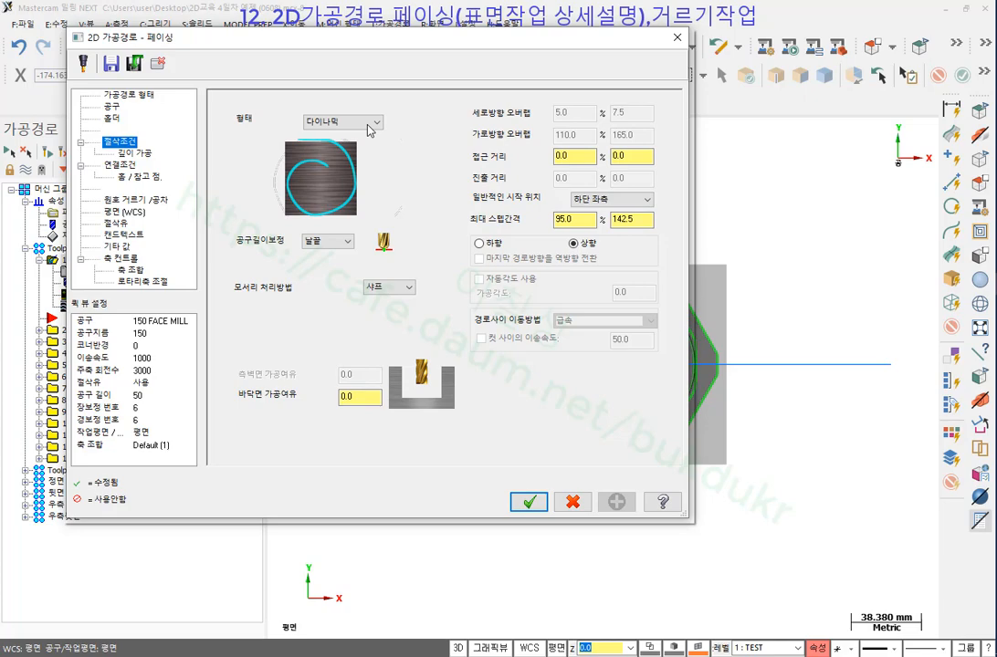
{"action": "left_click", "coordinate": [117, 107]}
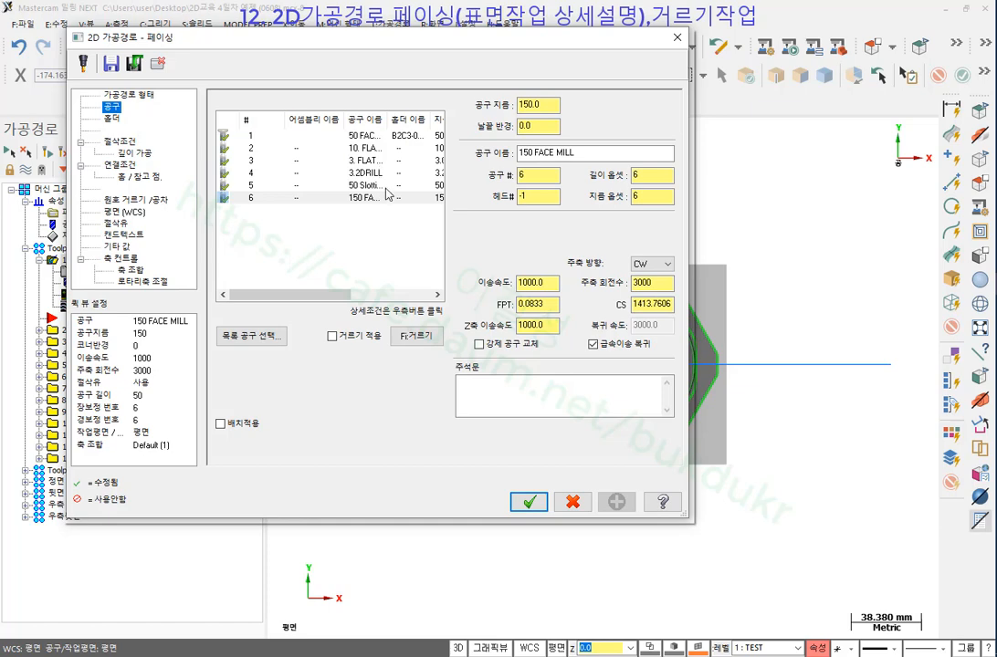
{"action": "left_click", "coordinate": [311, 135]}
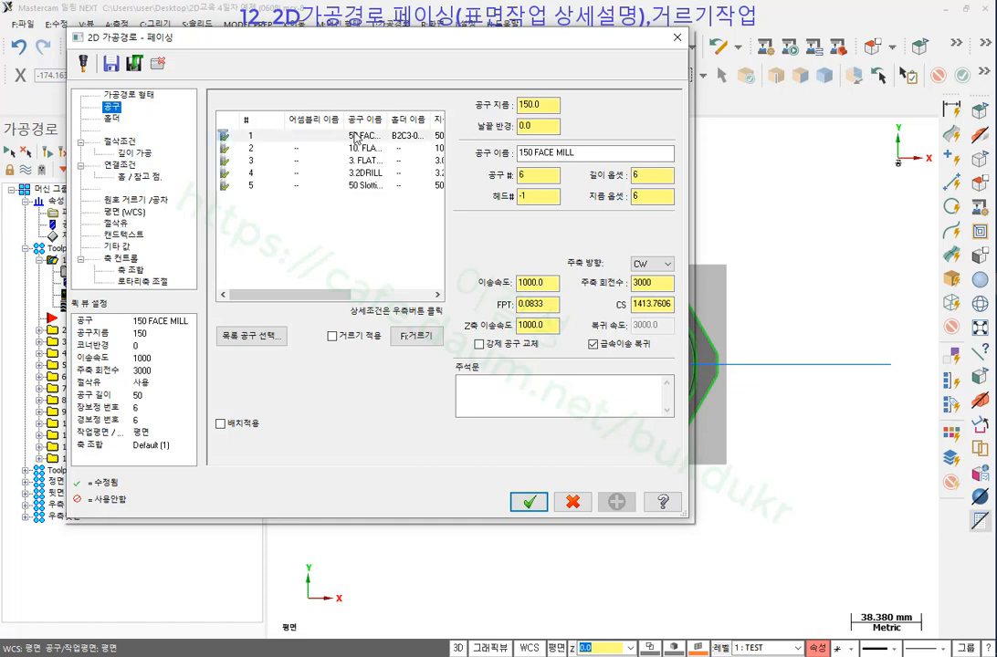
{"action": "left_click", "coordinate": [528, 501]}
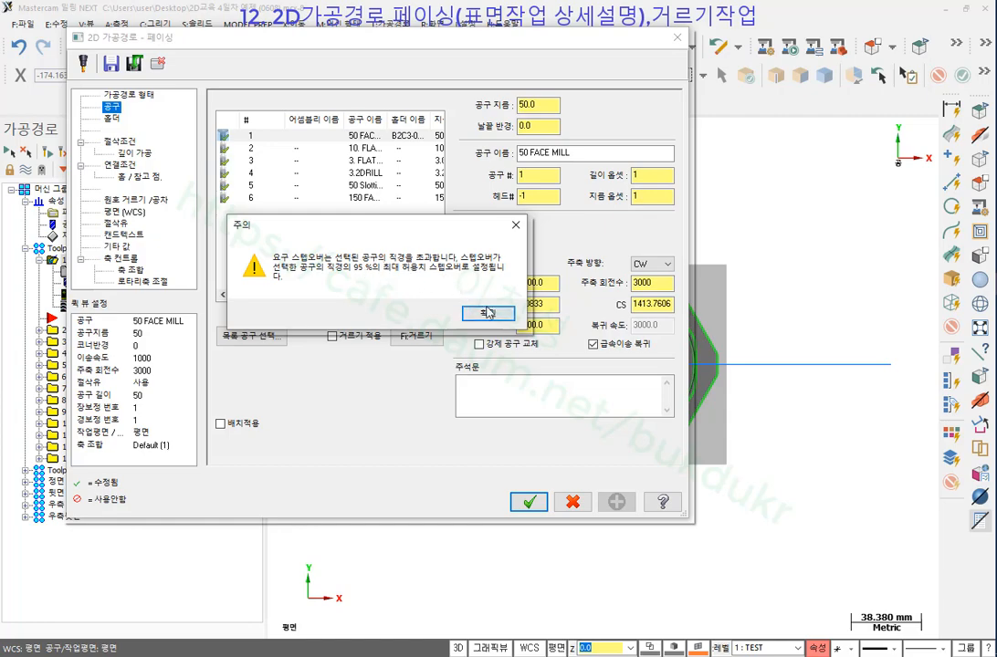
{"action": "left_click", "coordinate": [515, 224]}
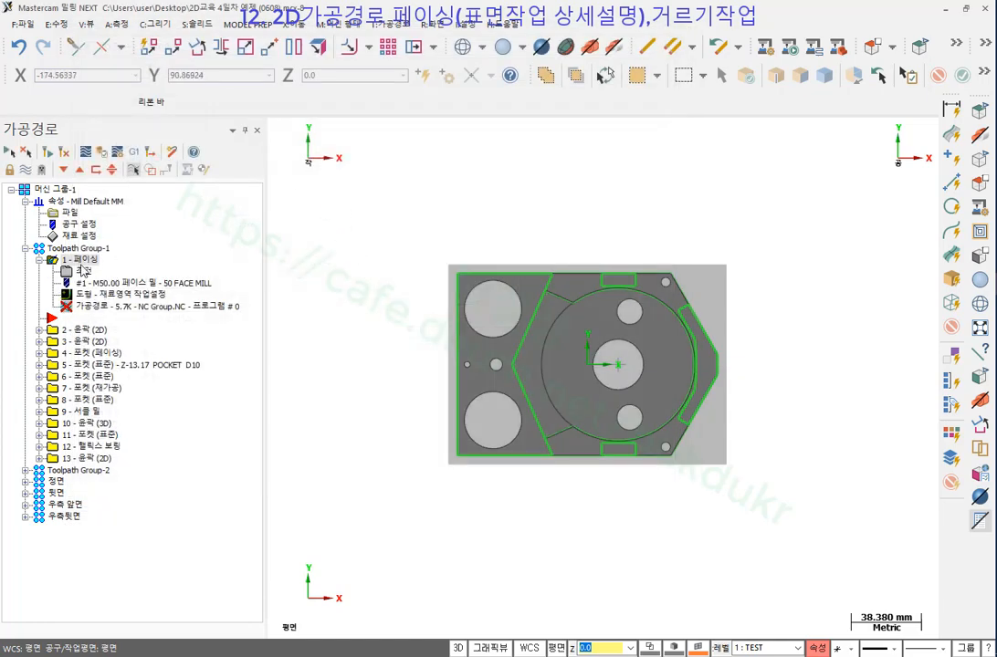
Set approach distance 60 and maximum stepover 50 on the cutting parameters page.
{"action": "left_click", "coordinate": [82, 271]}
{"action": "left_click", "coordinate": [122, 140]}
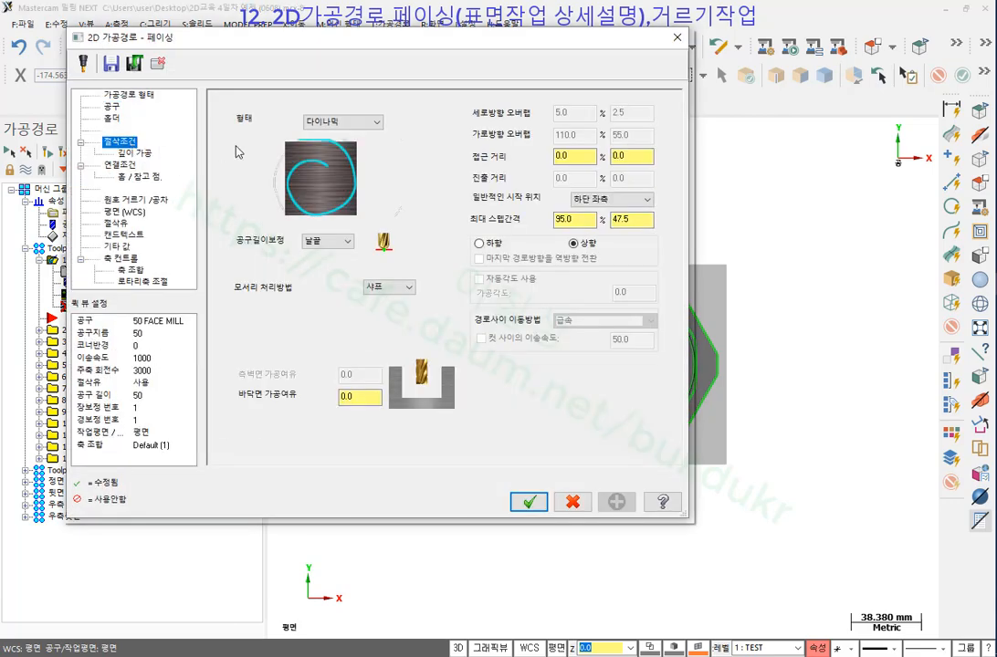
{"action": "double_click", "coordinate": [590, 156]}
{"action": "type", "text": "60"}
{"action": "key", "text": "Tab"}
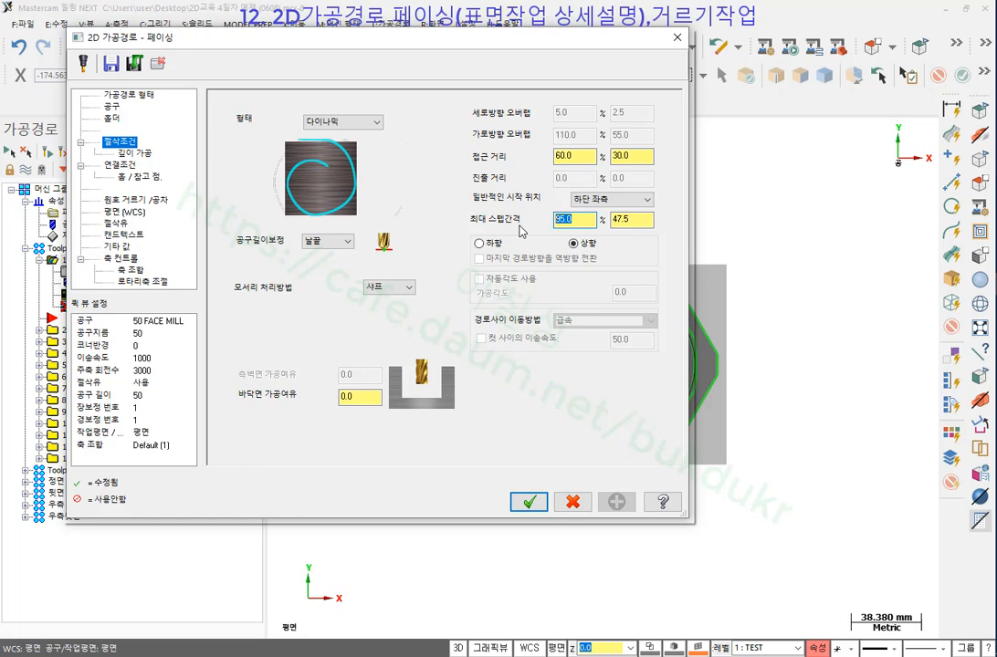
{"action": "type", "text": "50"}
{"action": "key", "text": "Return"}
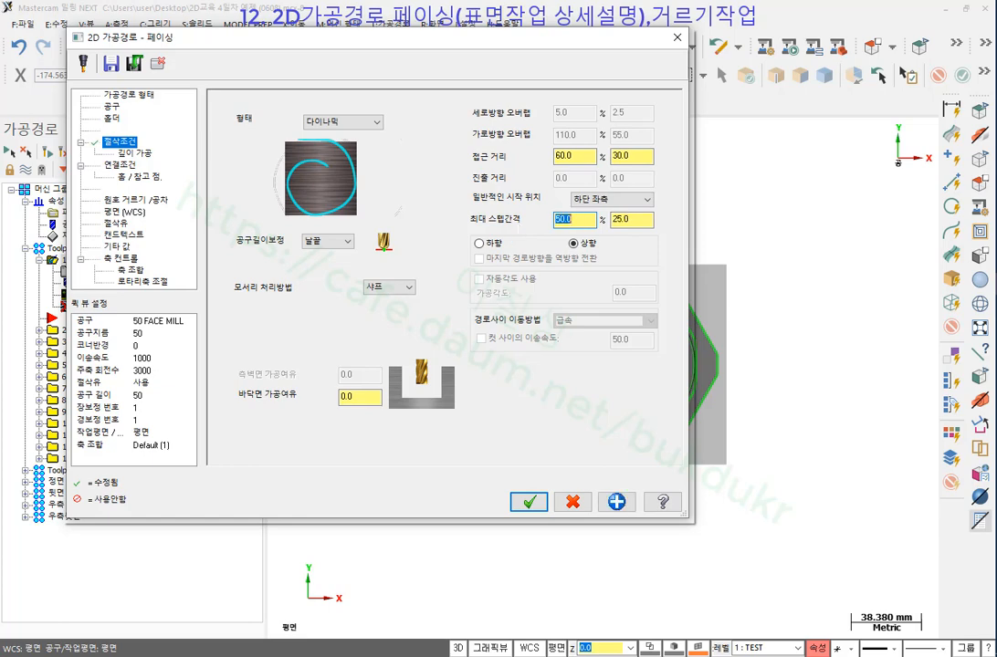
{"action": "left_click", "coordinate": [632, 222]}
{"action": "left_click", "coordinate": [636, 156]}
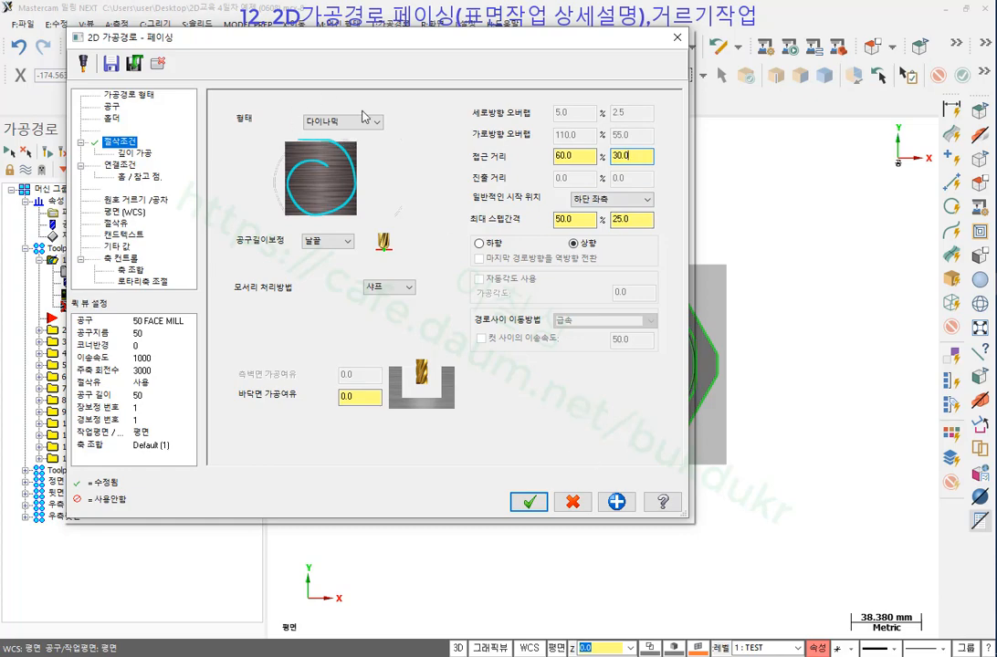
{"action": "left_click", "coordinate": [529, 505]}
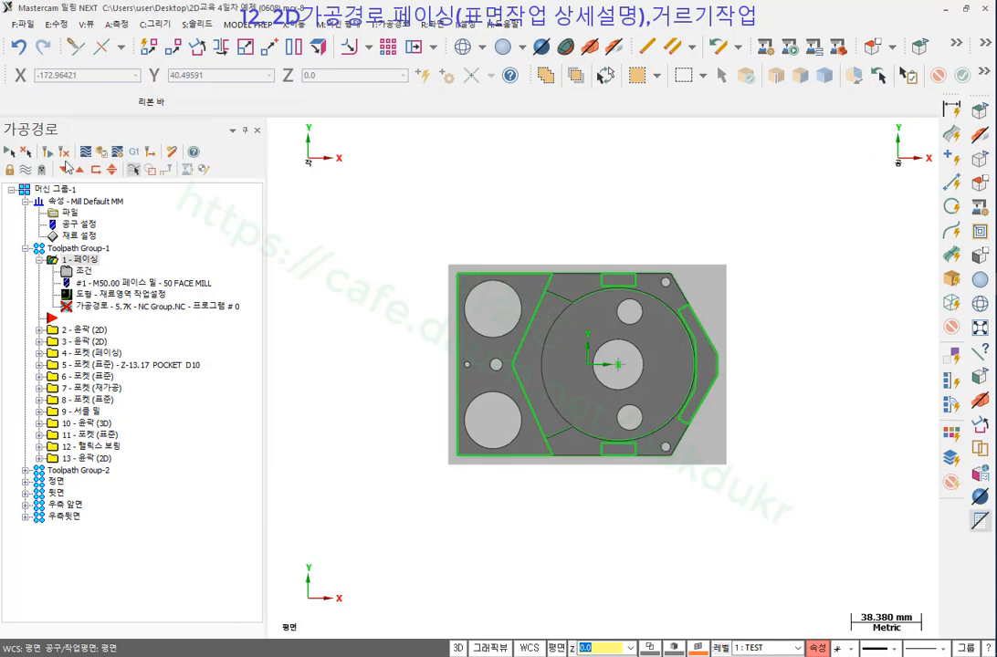
Play a backplot of the dynamic 50 face mill toolpath with the swept material area shown.
{"action": "left_click", "coordinate": [87, 309]}
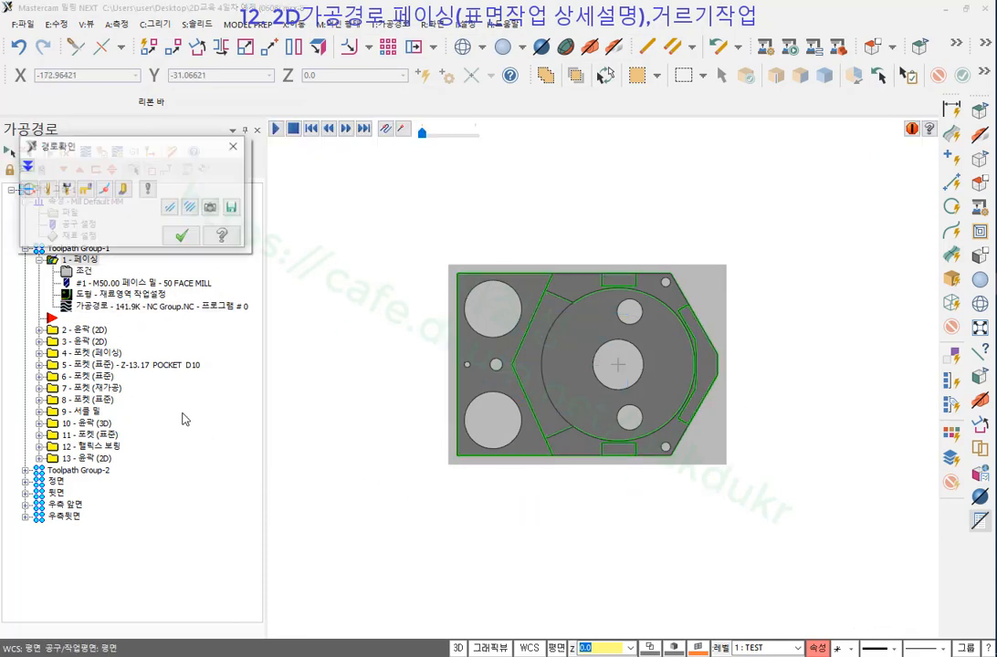
{"action": "left_click", "coordinate": [276, 130]}
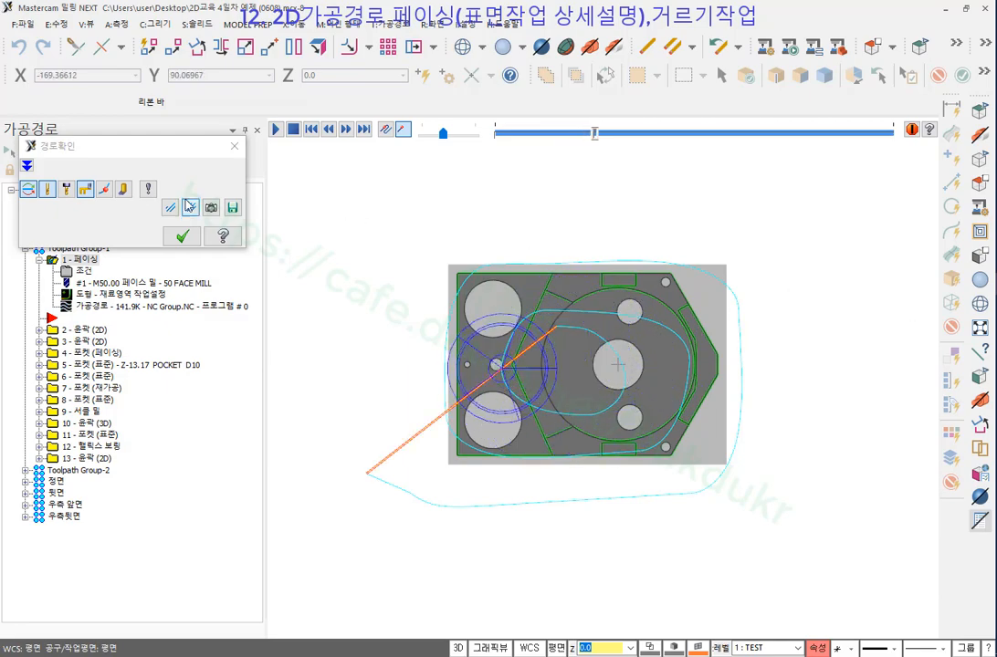
{"action": "left_click", "coordinate": [124, 189]}
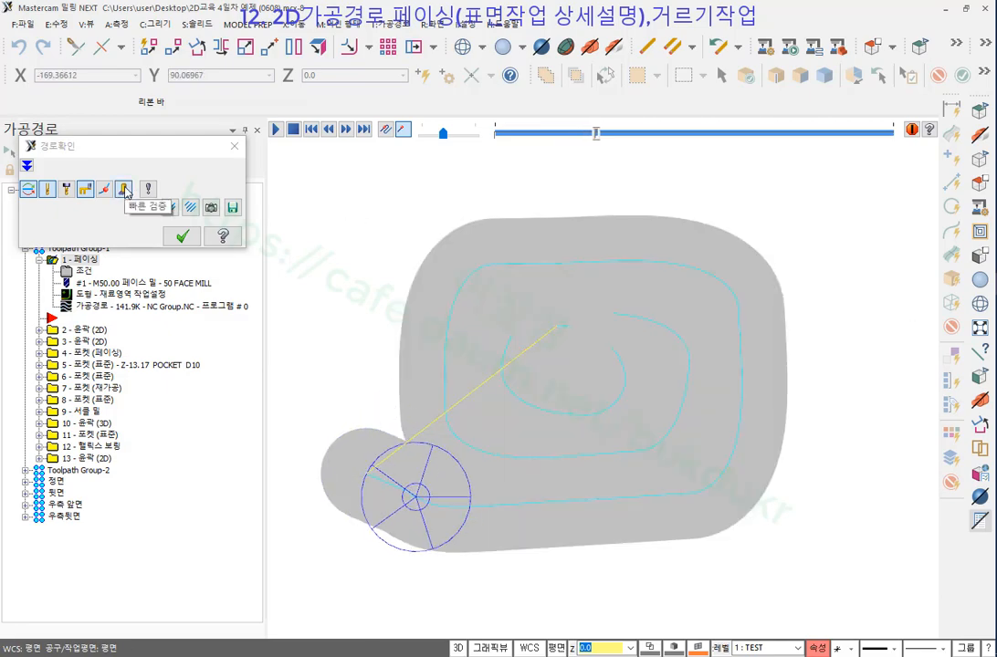
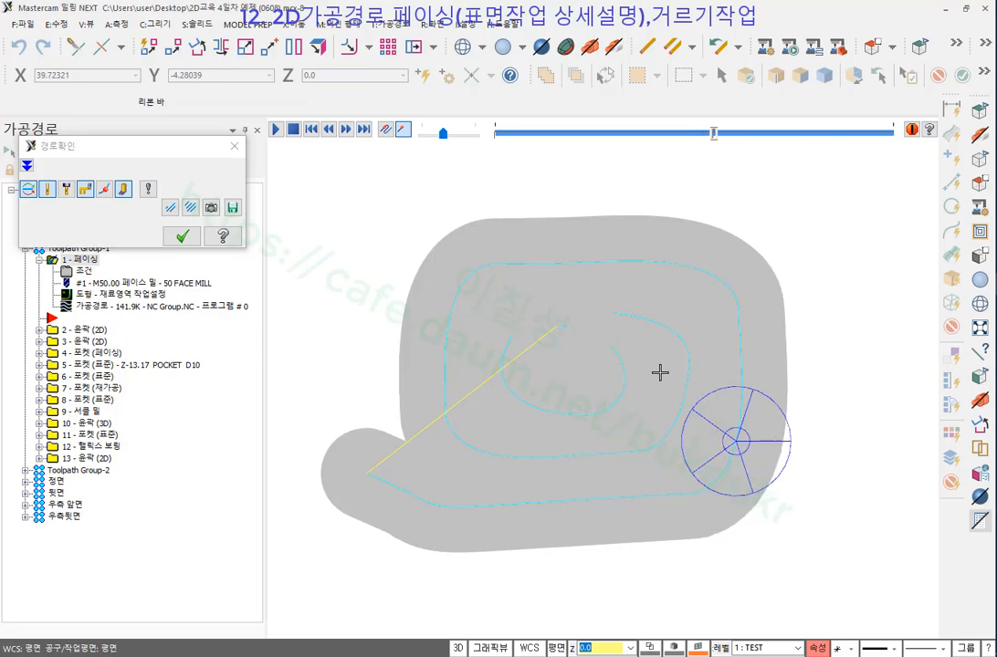
End the dynamic facing backplot, leaving its spiral toolpath shown over the part.
{"action": "left_click", "coordinate": [183, 238]}
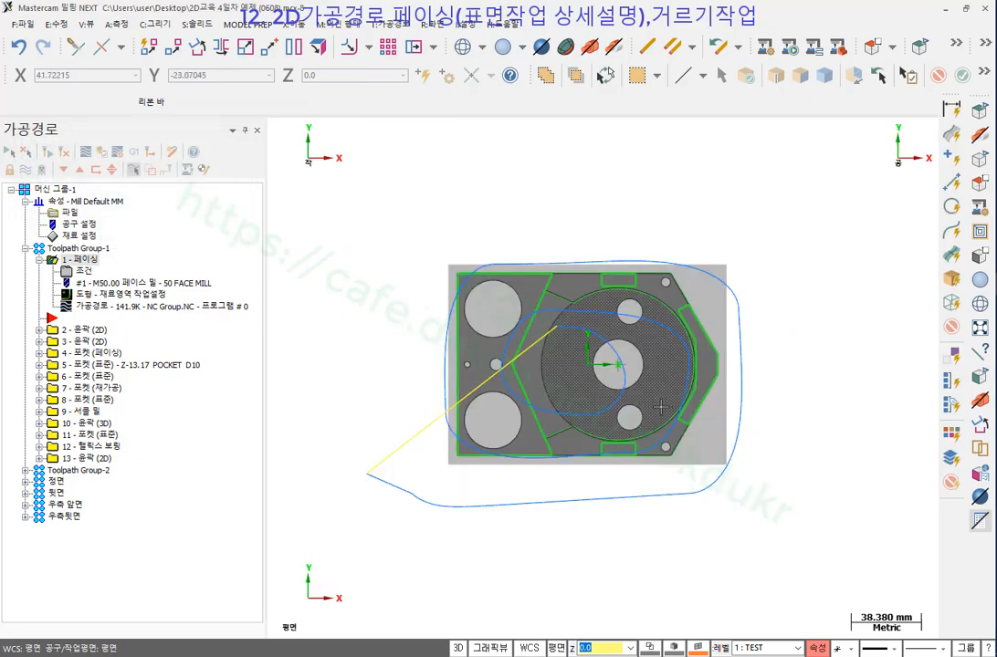
{"action": "scroll", "coordinate": [568, 411], "scroll_direction": "up", "scroll_amount": 2}
{"action": "scroll", "coordinate": [607, 389], "scroll_direction": "down", "scroll_amount": 1}
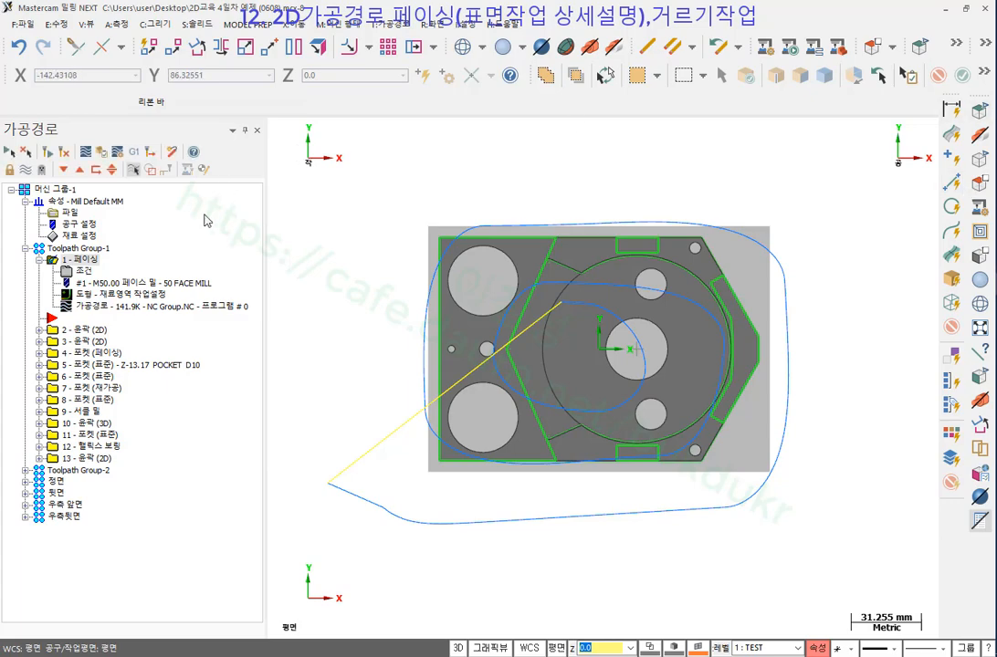
Change operation 1's facing style to 왕복절삭 (zigzag) and regenerate it.
{"action": "left_click", "coordinate": [87, 272]}
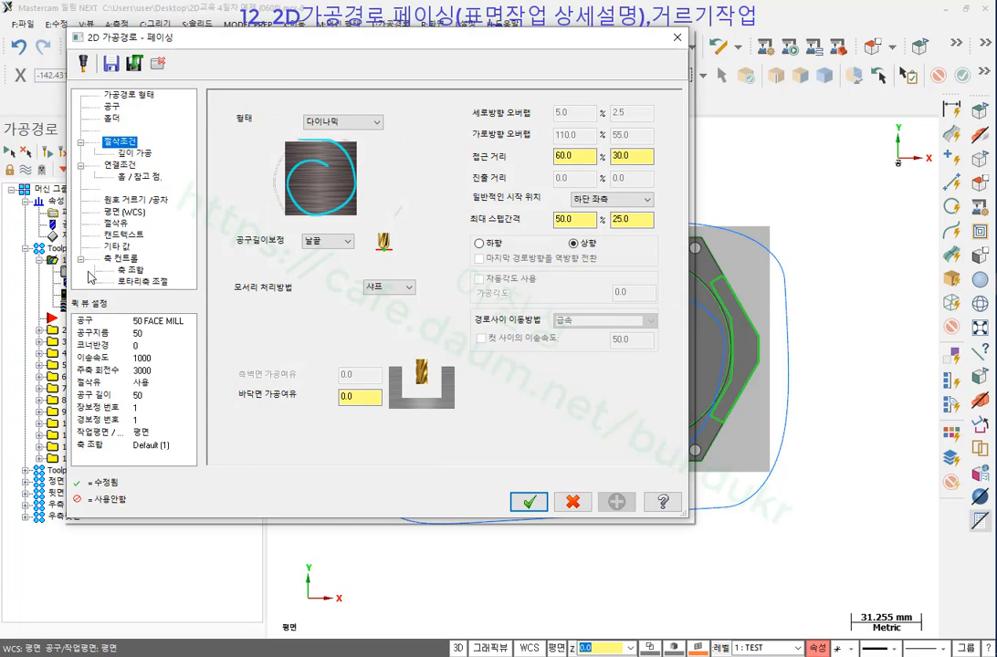
{"action": "left_click", "coordinate": [334, 121]}
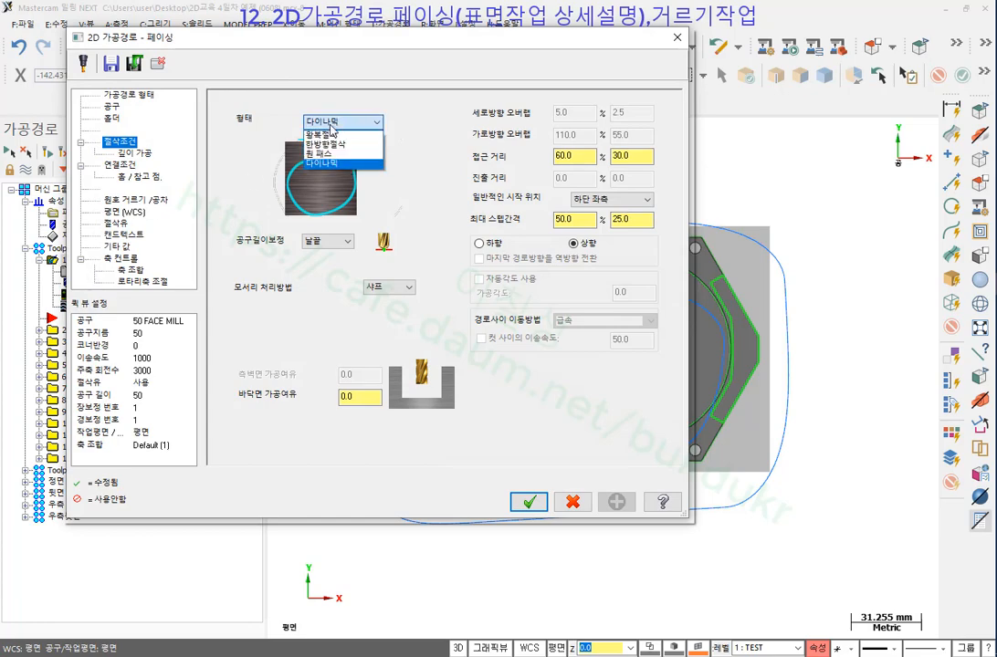
{"action": "left_click", "coordinate": [331, 135]}
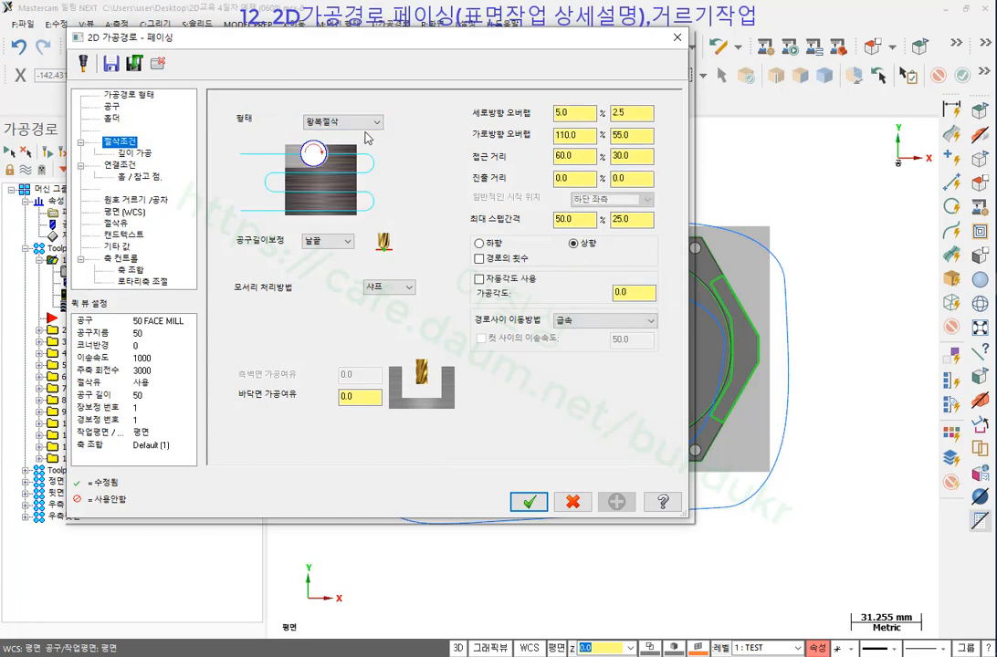
{"action": "left_click", "coordinate": [528, 501]}
{"action": "left_click", "coordinate": [48, 151]}
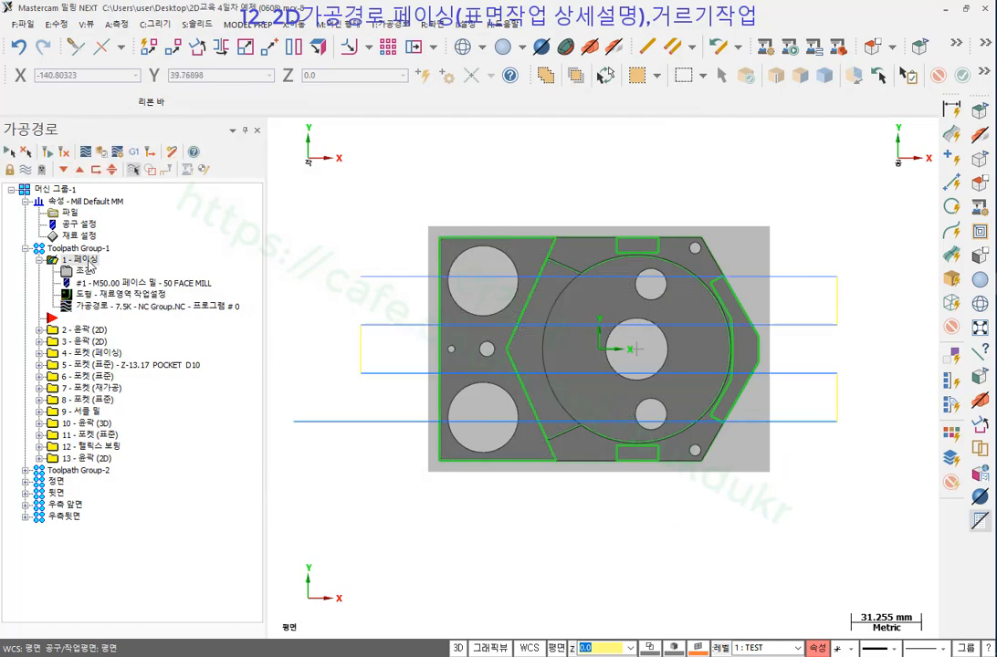
Copy operation 1 after itself as 2 - 페이싱, set it to 다이나믹, and regenerate.
{"action": "right_click_drag", "start_coordinate": [86, 260], "coordinate": [101, 269]}
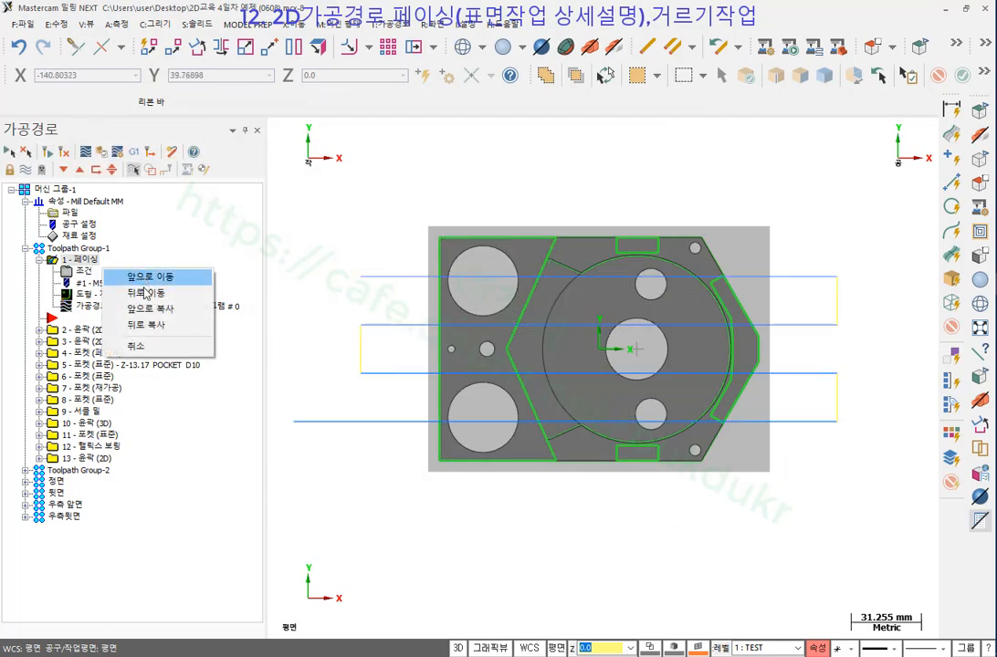
{"action": "left_click", "coordinate": [155, 326]}
{"action": "left_click", "coordinate": [108, 309]}
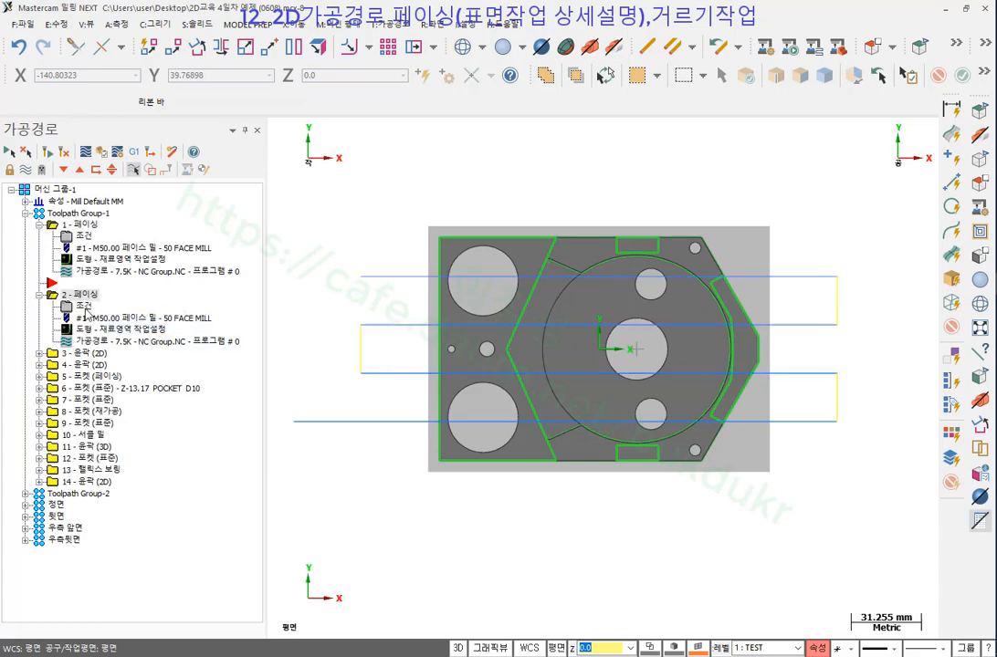
{"action": "left_click", "coordinate": [359, 125]}
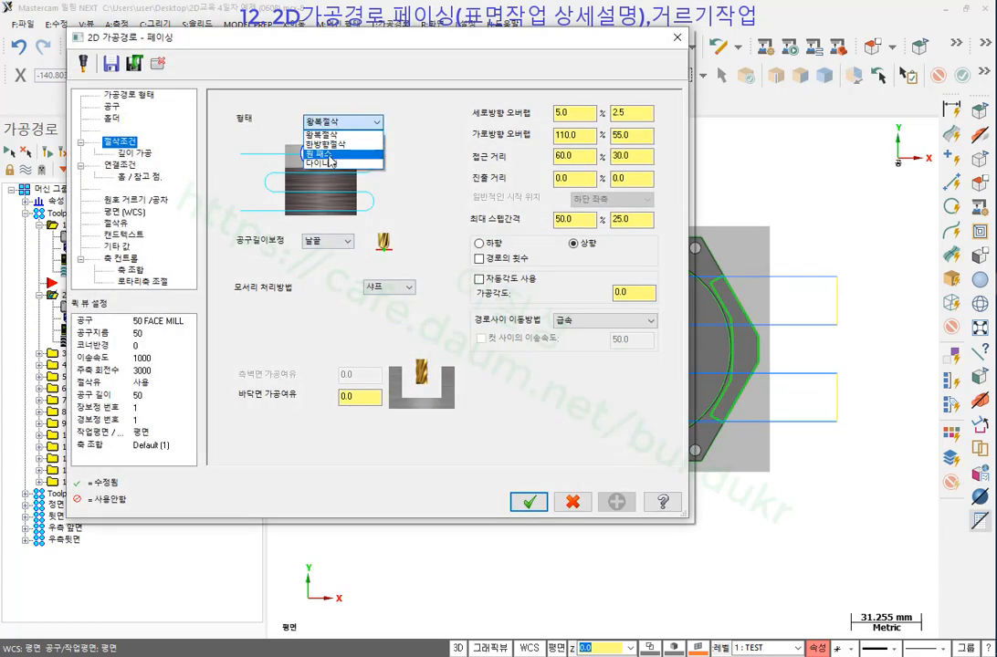
{"action": "left_click", "coordinate": [333, 161]}
{"action": "key", "text": "Return"}
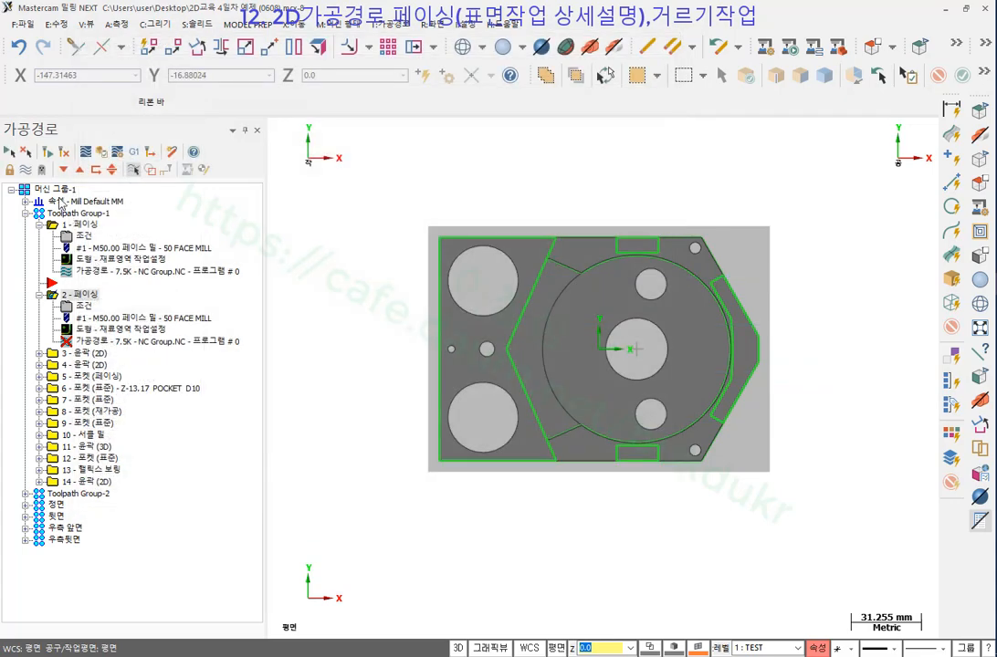
{"action": "left_click", "coordinate": [48, 152]}
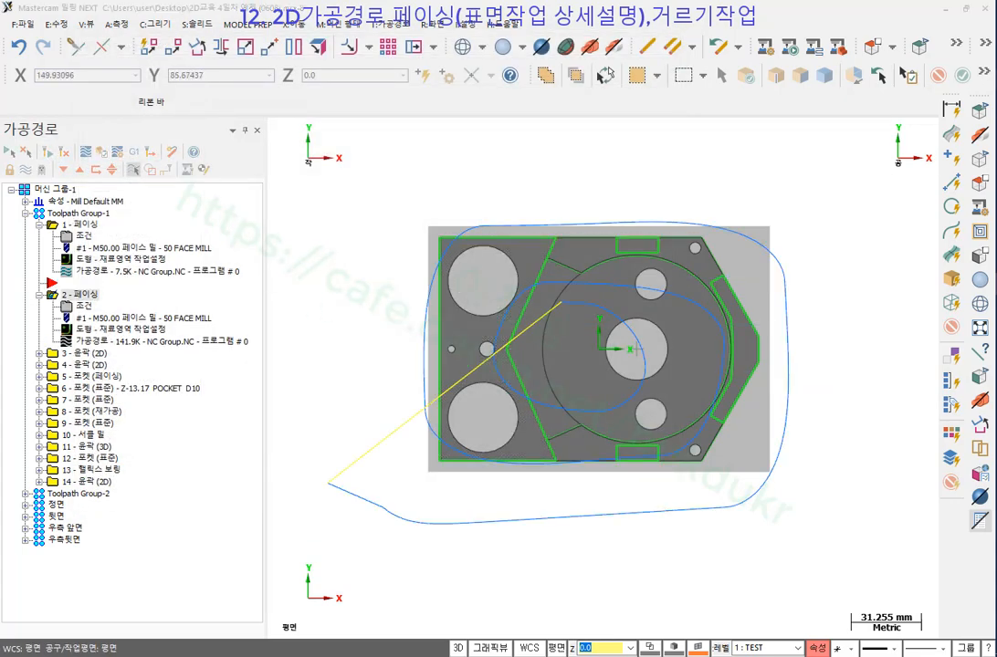
{"action": "left_click_drag", "start_coordinate": [42, 283], "coordinate": [193, 283]}
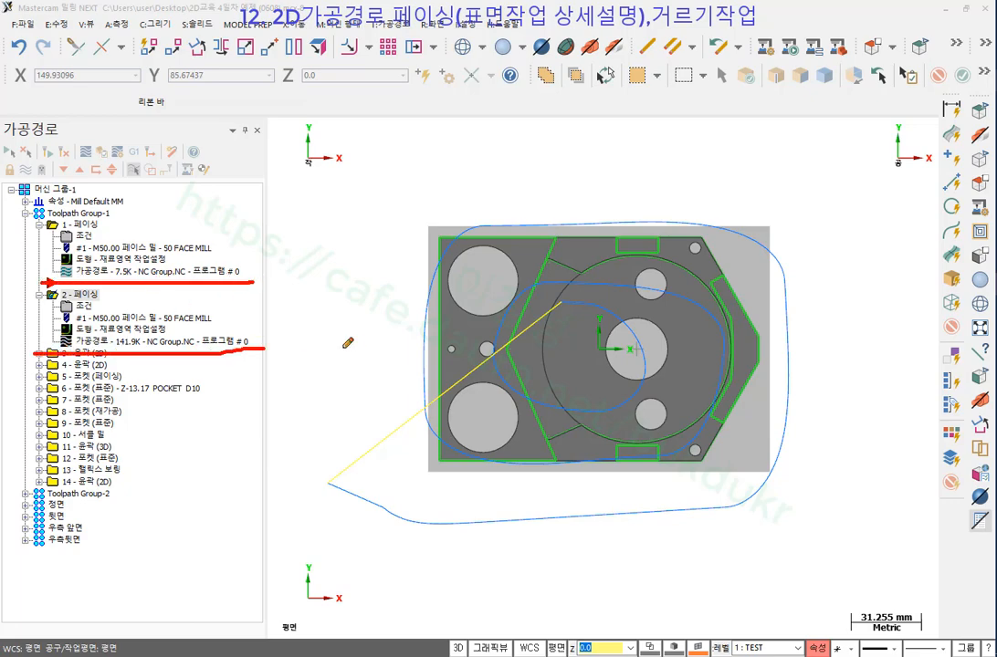
{"action": "right_click", "coordinate": [344, 159]}
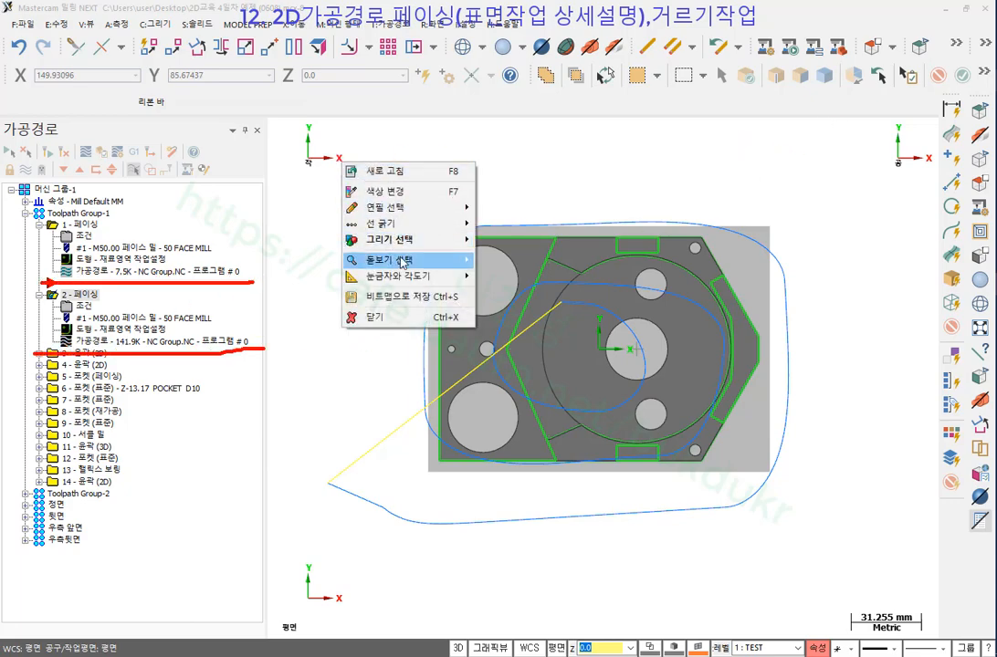
{"action": "mouse_move", "coordinate": [388, 260]}
{"action": "left_click", "coordinate": [524, 296]}
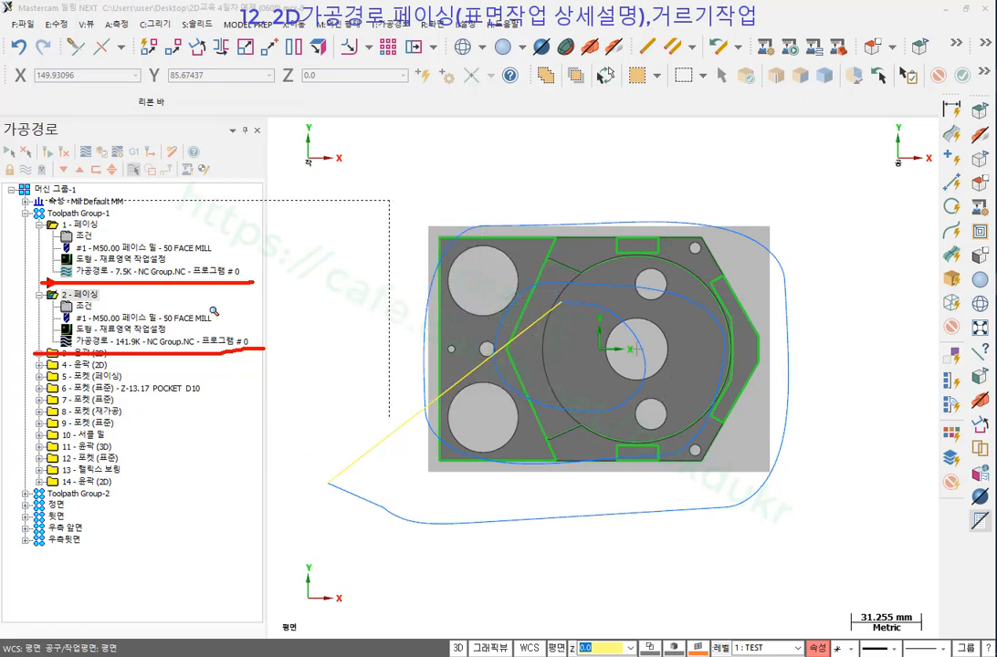
{"action": "left_click", "coordinate": [194, 312]}
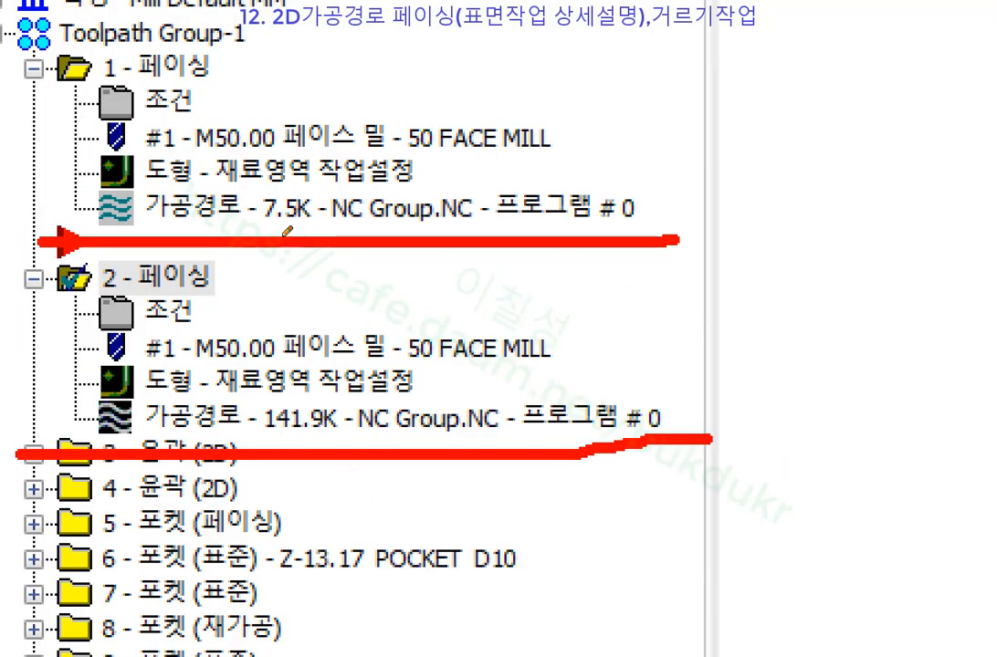
{"action": "left_click_drag", "start_coordinate": [246, 187], "coordinate": [321, 190]}
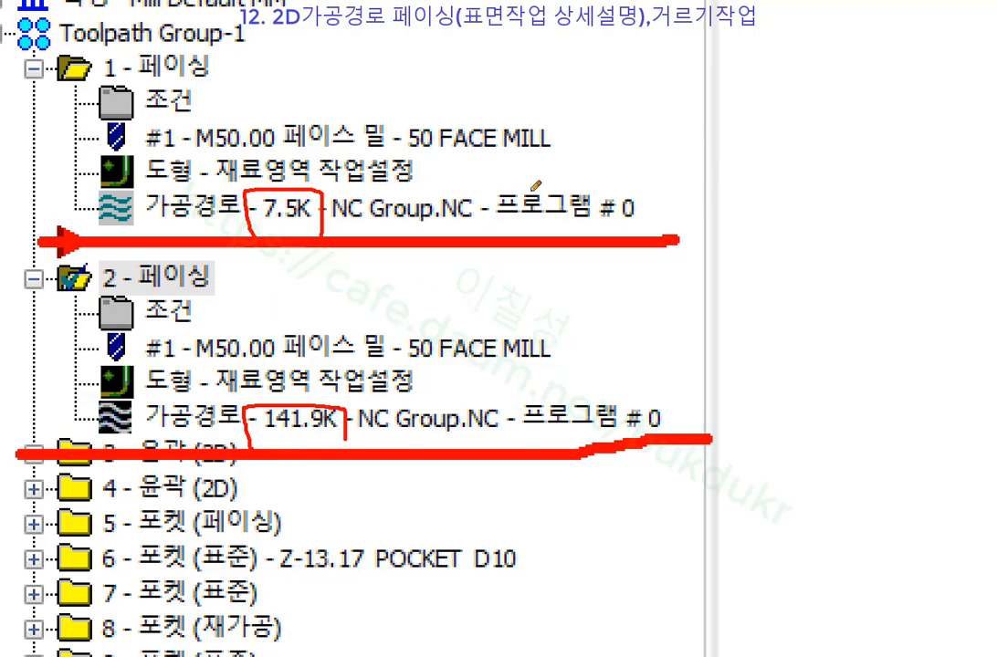
{"action": "right_click", "coordinate": [634, 128]}
Start a backplot of the zigzag facing operation.
{"action": "left_click", "coordinate": [678, 285]}
{"action": "scroll", "coordinate": [500, 277], "scroll_direction": "down", "scroll_amount": 1}
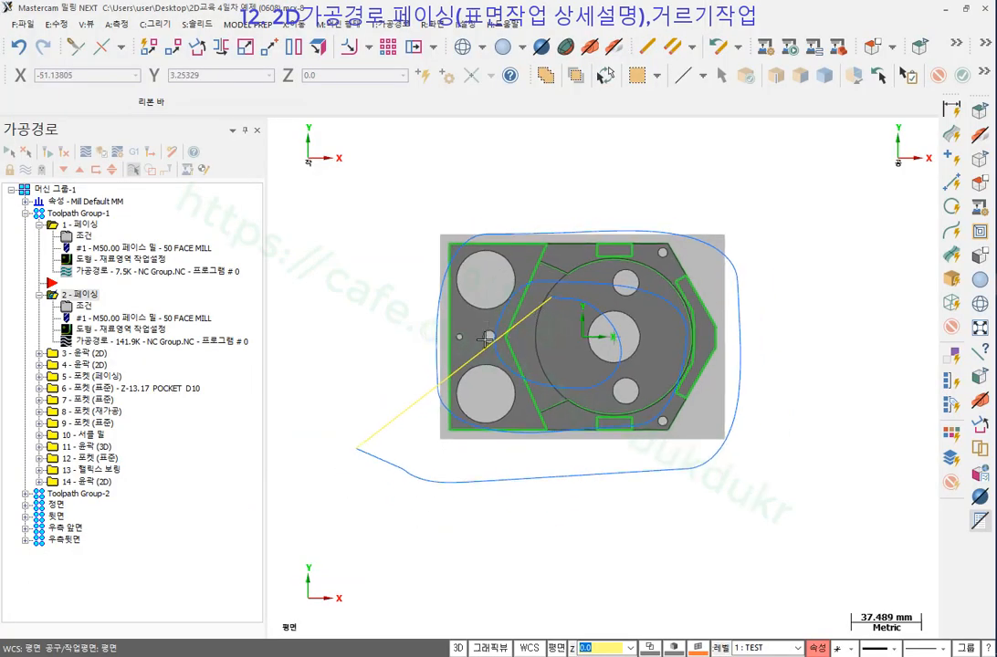
{"action": "scroll", "coordinate": [486, 339], "scroll_direction": "up", "scroll_amount": 1}
{"action": "left_click", "coordinate": [85, 227]}
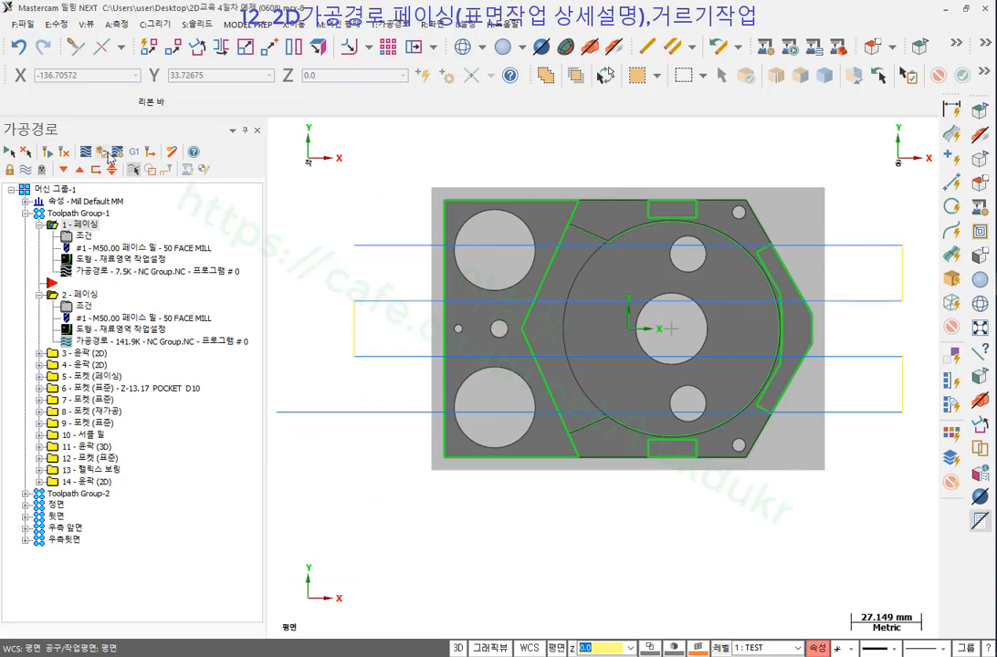
{"action": "left_click", "coordinate": [87, 151]}
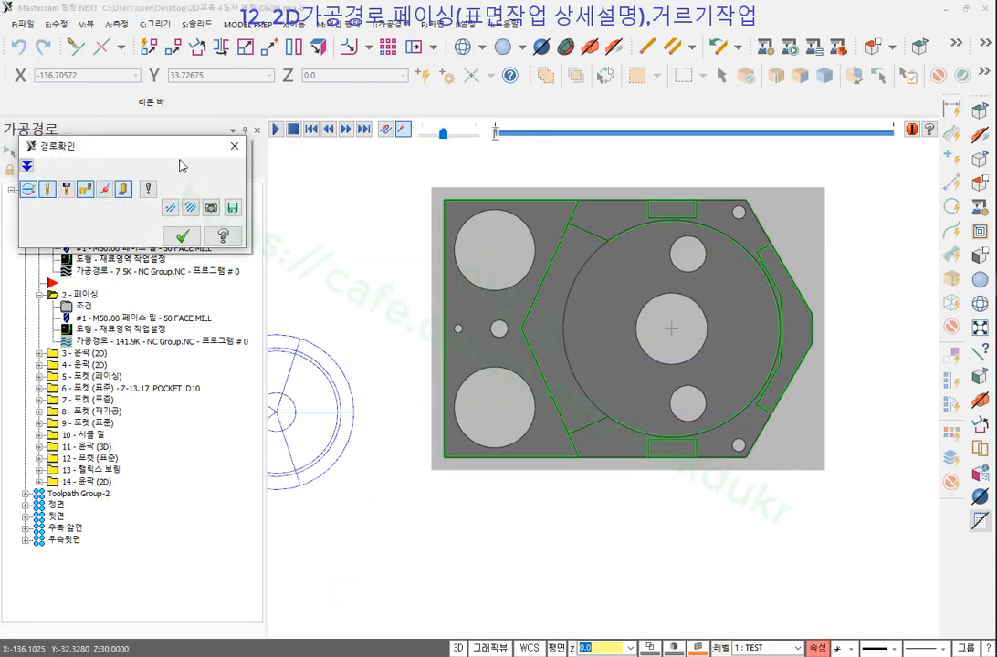
Show endpoints and shaded stock, advance partway, rotate to 3D, then close the backplot.
{"action": "left_click", "coordinate": [105, 195]}
{"action": "left_click_drag", "start_coordinate": [532, 137], "coordinate": [624, 134]}
{"action": "left_click", "coordinate": [190, 208]}
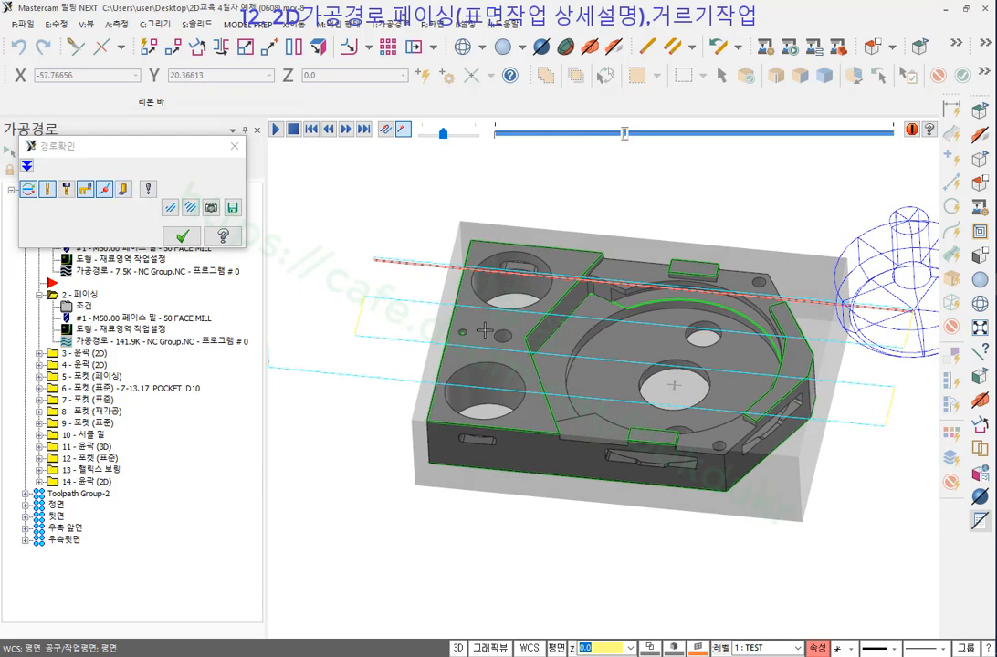
{"action": "middle_click_drag", "start_coordinate": [441, 319], "coordinate": [496, 316]}
{"action": "scroll", "coordinate": [401, 275], "scroll_direction": "up", "scroll_amount": 8}
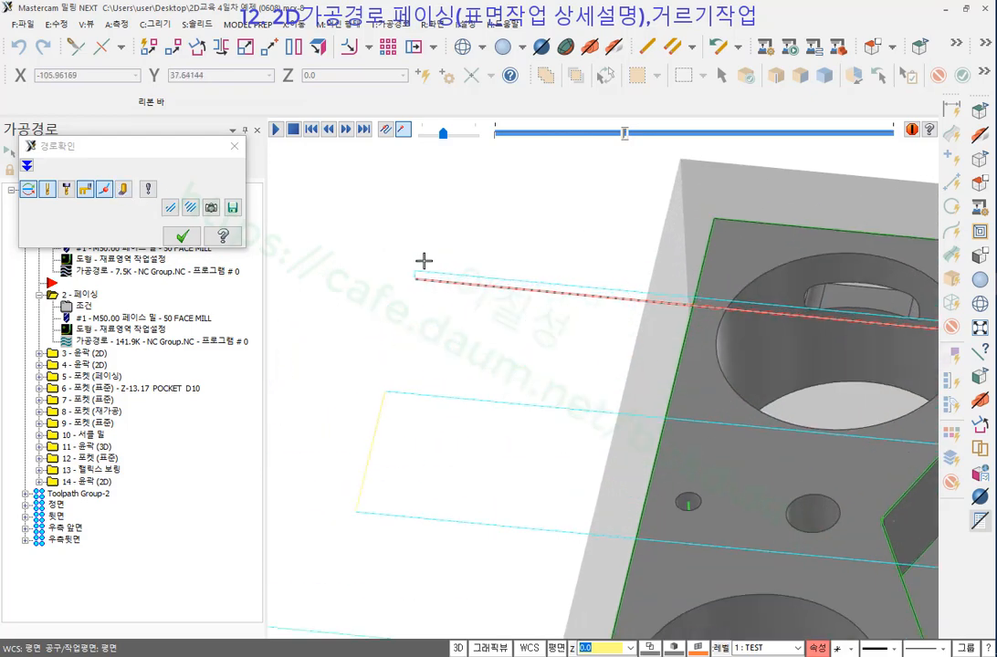
{"action": "scroll", "coordinate": [452, 234], "scroll_direction": "down", "scroll_amount": 8}
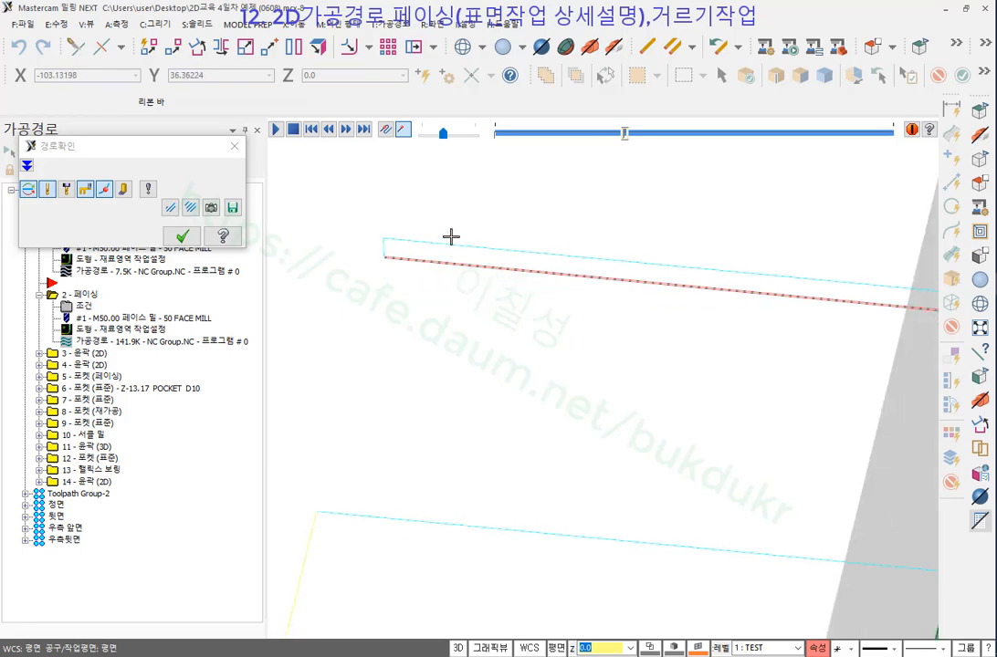
{"action": "left_click", "coordinate": [180, 236]}
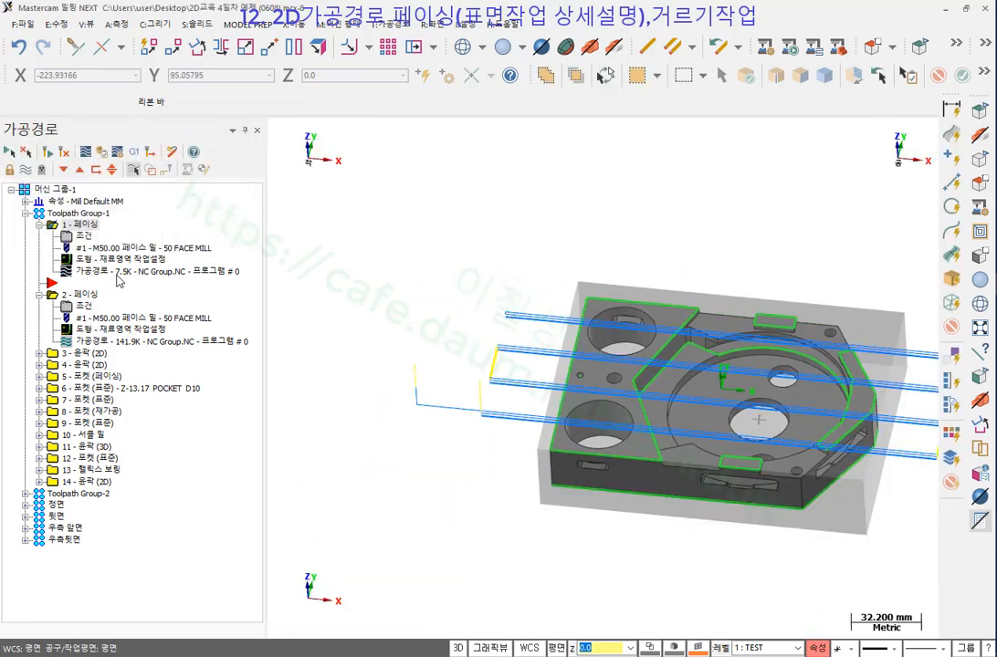
Backplot the second facing toolpath to its end, zoom to inspect, then close it.
{"action": "left_click", "coordinate": [129, 344]}
{"action": "left_click_drag", "start_coordinate": [500, 135], "coordinate": [884, 134]}
{"action": "scroll", "coordinate": [676, 438], "scroll_direction": "up", "scroll_amount": 5}
{"action": "scroll", "coordinate": [610, 471], "scroll_direction": "up", "scroll_amount": 3}
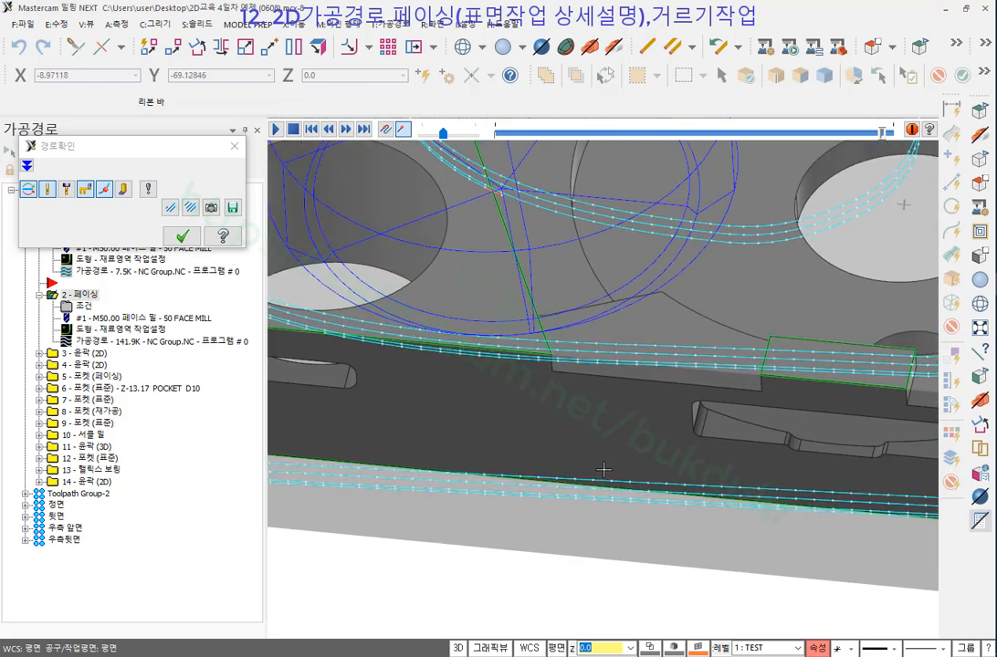
{"action": "scroll", "coordinate": [475, 452], "scroll_direction": "up", "scroll_amount": 6}
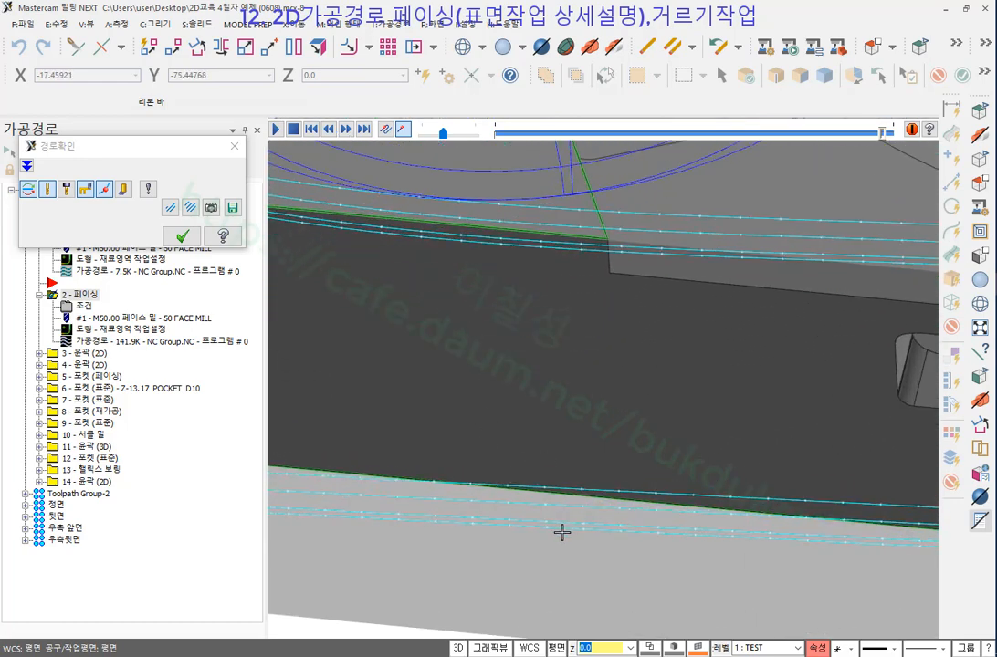
{"action": "scroll", "coordinate": [553, 535], "scroll_direction": "up", "scroll_amount": 2}
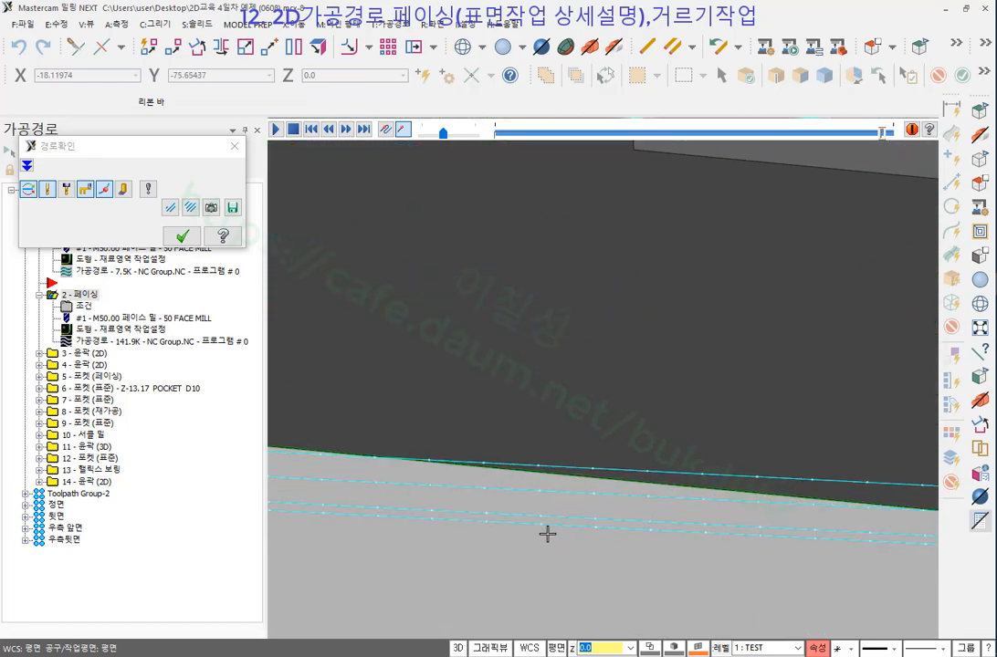
{"action": "scroll", "coordinate": [548, 534], "scroll_direction": "down", "scroll_amount": 3}
{"action": "scroll", "coordinate": [563, 505], "scroll_direction": "up", "scroll_amount": 1}
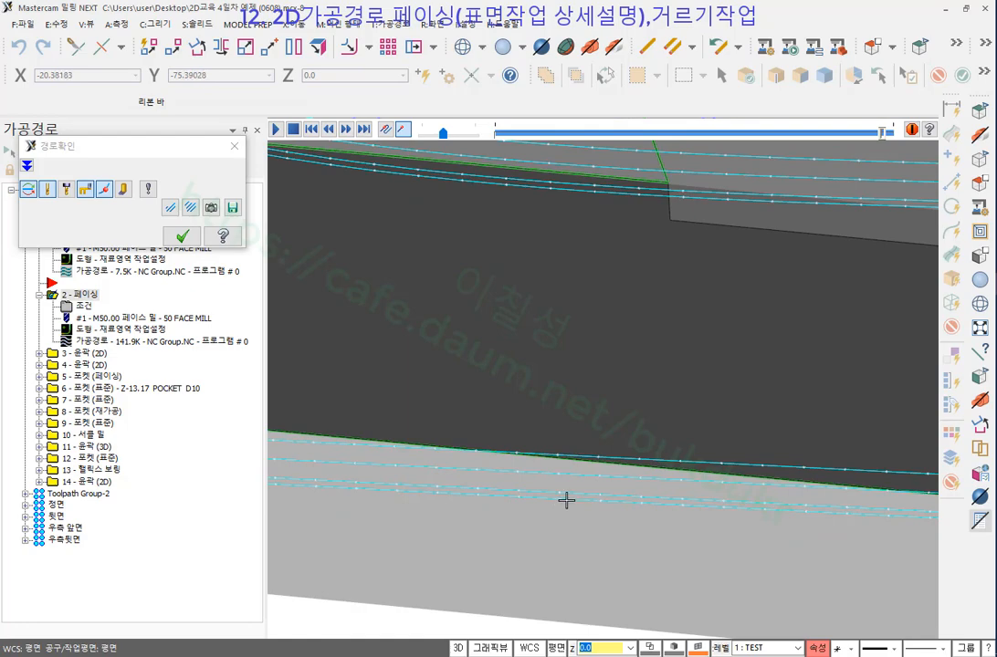
{"action": "scroll", "coordinate": [566, 501], "scroll_direction": "down", "scroll_amount": 8}
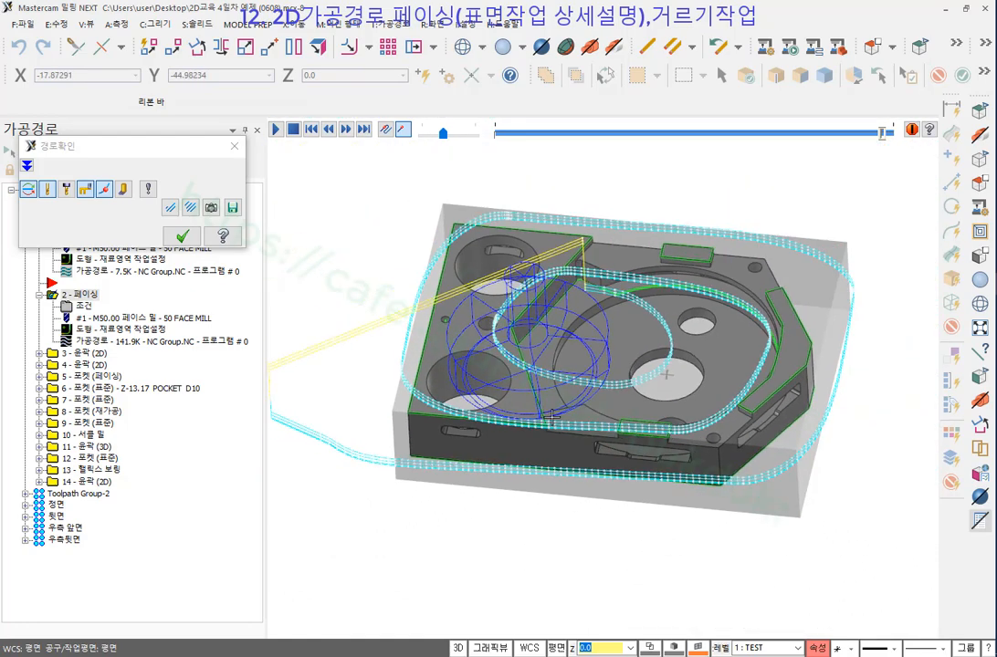
{"action": "left_click", "coordinate": [182, 237]}
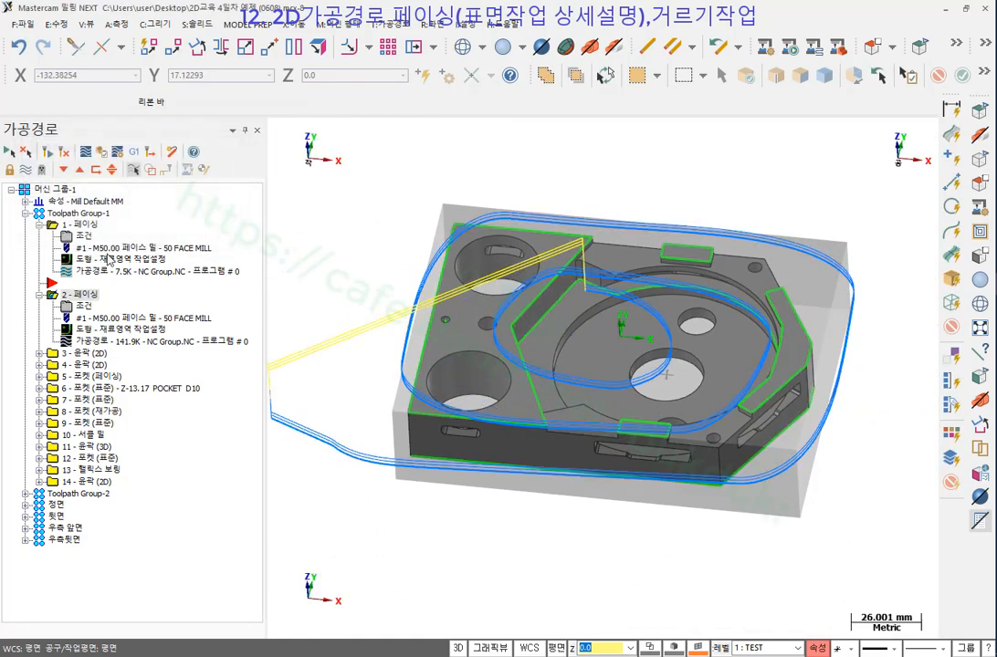
Compare operation 1's straight passes with operation 2's looping path, ending on operation 1.
{"action": "left_click", "coordinate": [82, 225]}
{"action": "scroll", "coordinate": [574, 327], "scroll_direction": "up", "scroll_amount": 1}
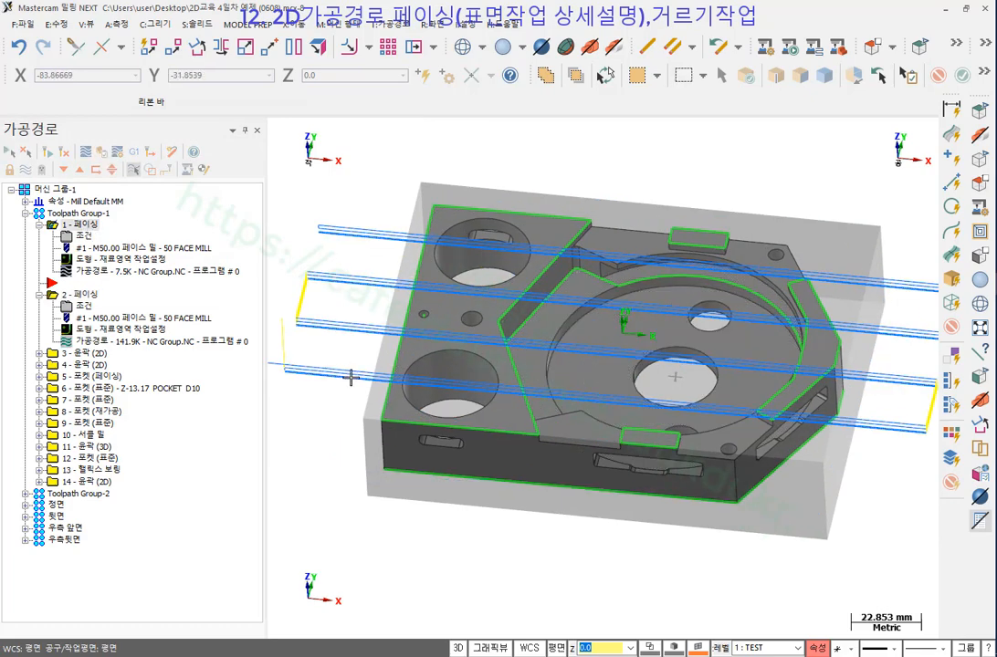
{"action": "left_click", "coordinate": [78, 294]}
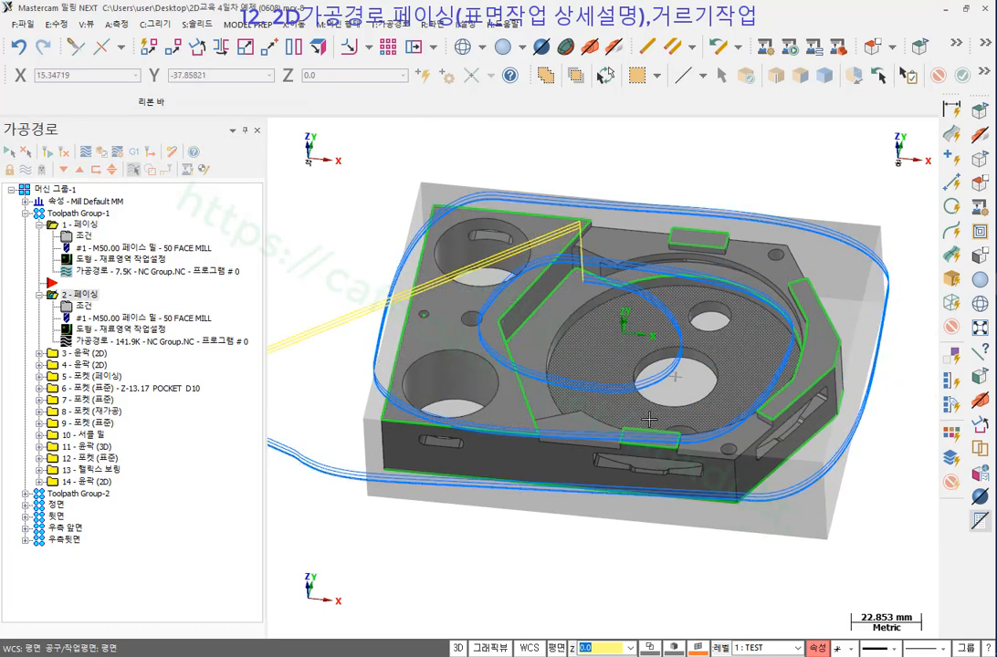
{"action": "scroll", "coordinate": [655, 445], "scroll_direction": "up", "scroll_amount": 1}
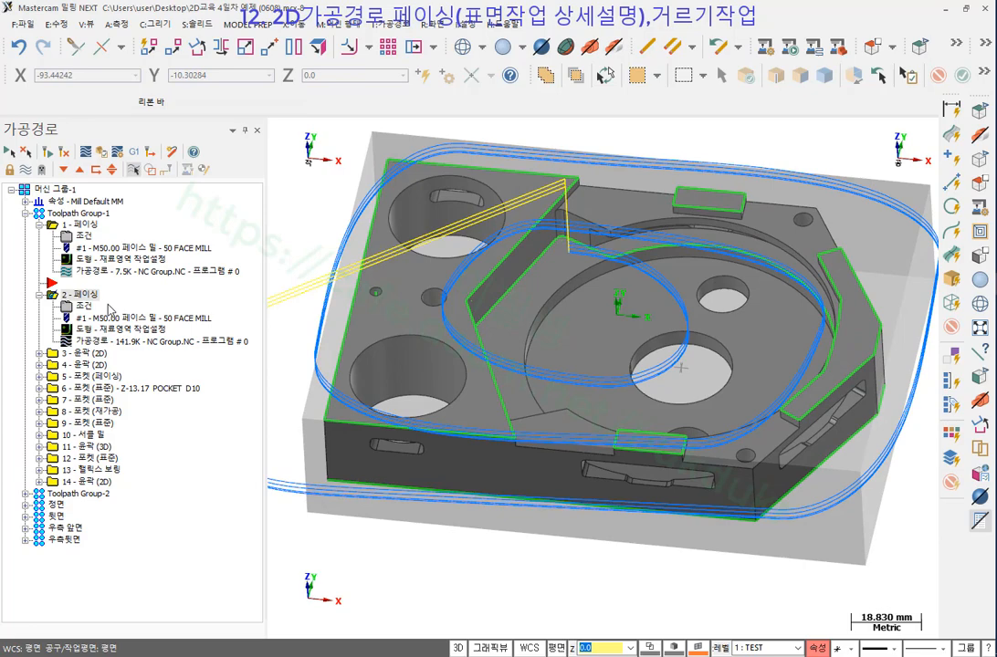
{"action": "left_click", "coordinate": [80, 225]}
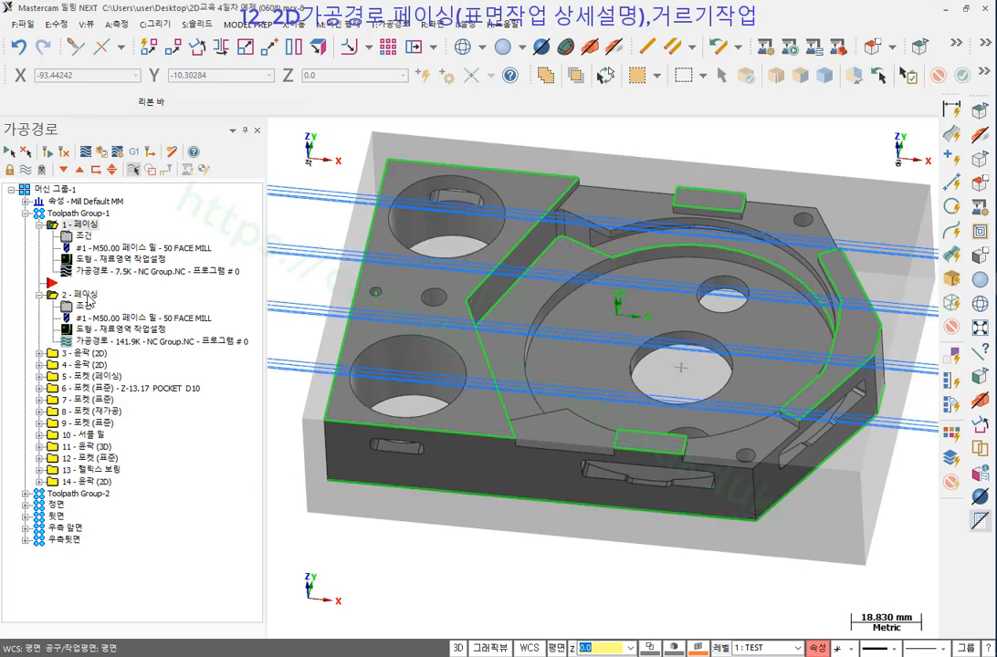
Post the zigzag facing operation to NC Group.NC.
{"action": "left_click", "coordinate": [138, 154]}
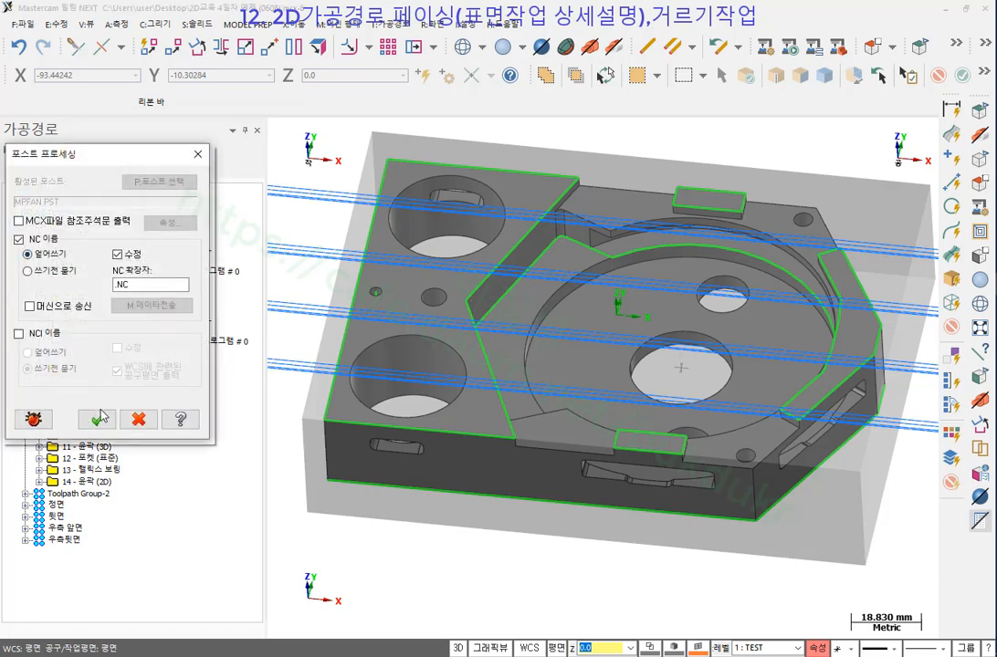
{"action": "left_click", "coordinate": [98, 418]}
{"action": "left_click", "coordinate": [552, 371]}
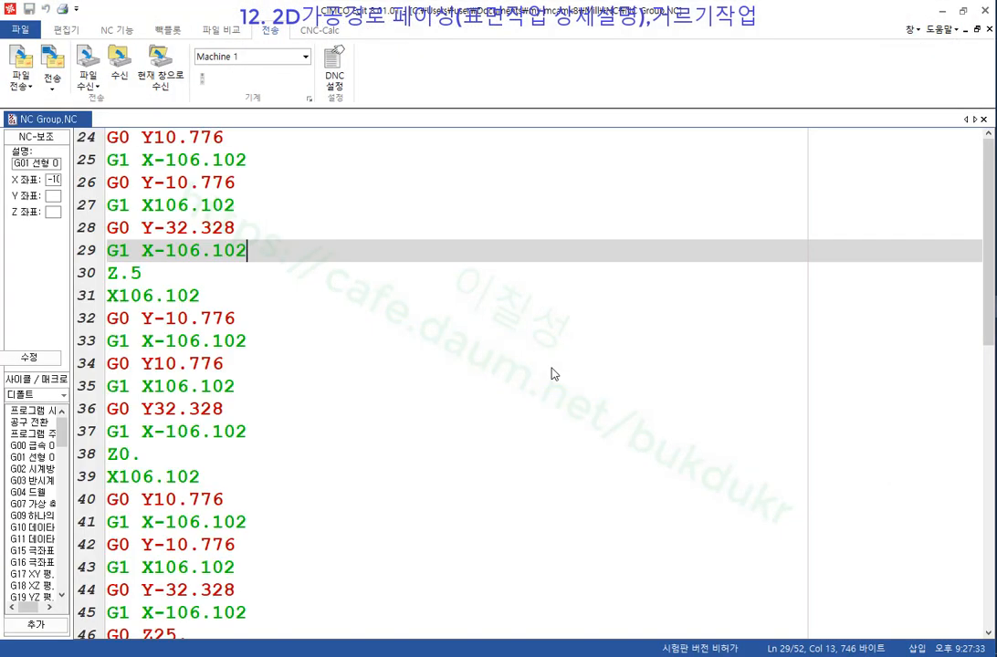
{"action": "scroll", "coordinate": [328, 300], "scroll_direction": "up", "scroll_amount": 8}
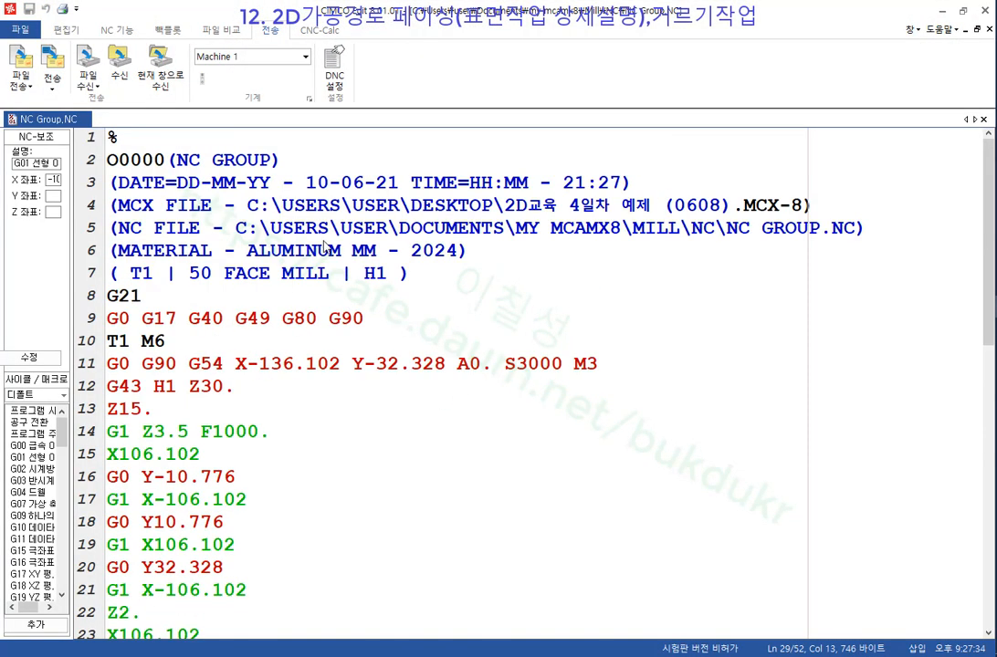
Backplot the NC program in CIMCO Edit, review down to M30, then minimise the editor.
{"action": "left_click", "coordinate": [70, 30]}
{"action": "left_click", "coordinate": [168, 30]}
{"action": "left_click", "coordinate": [21, 66]}
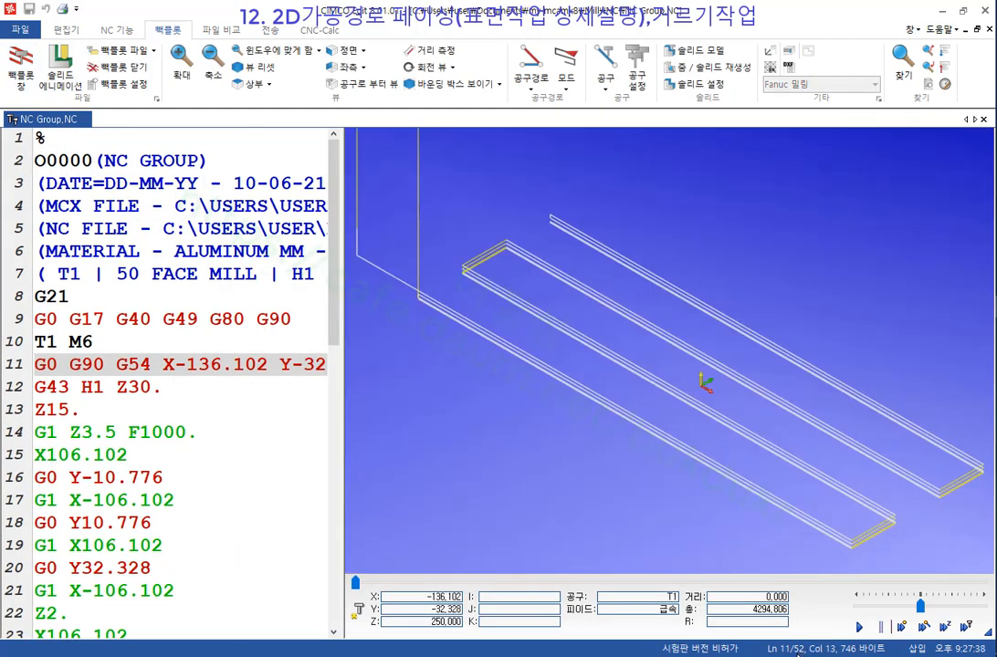
{"action": "scroll", "coordinate": [301, 356], "scroll_direction": "down", "scroll_amount": 10}
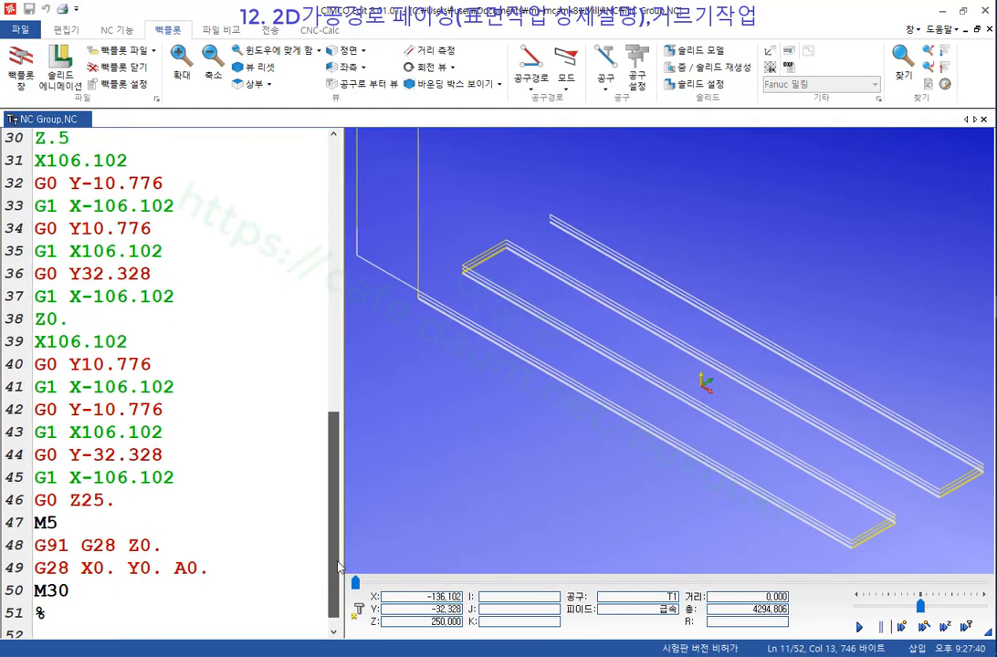
{"action": "left_click", "coordinate": [83, 576]}
{"action": "left_click", "coordinate": [43, 618]}
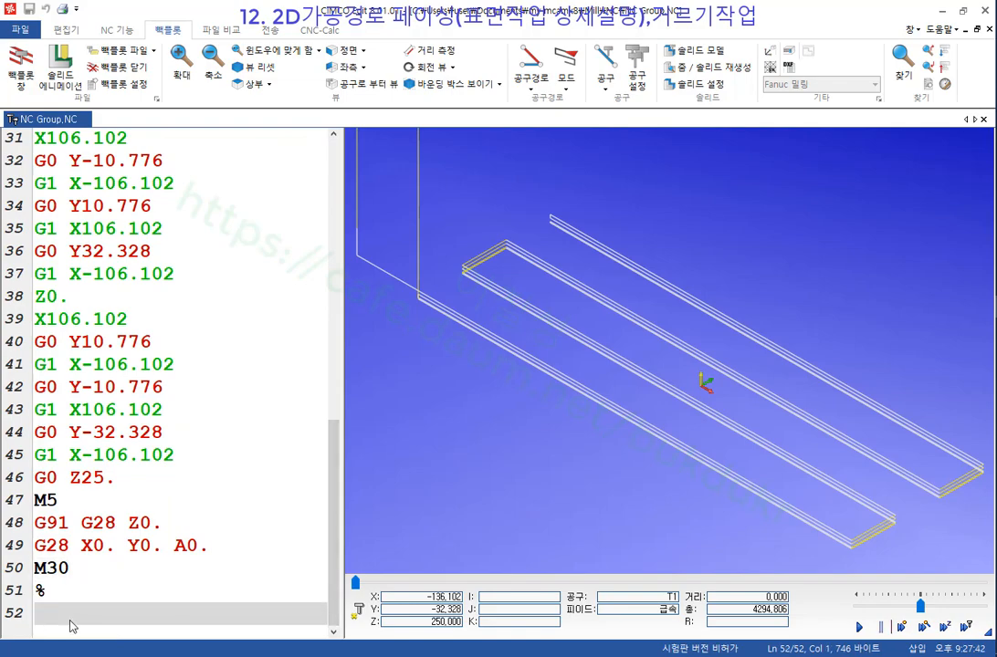
{"action": "left_click", "coordinate": [943, 11]}
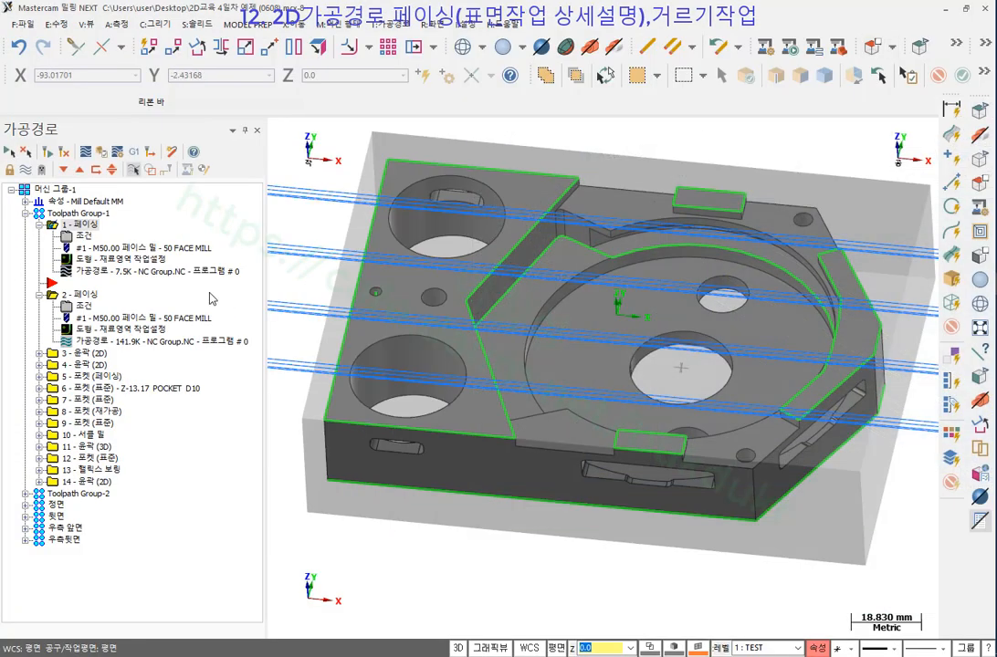
Post the second facing operation to a new file, NC Group.NC3, instead of overwriting.
{"action": "left_click", "coordinate": [84, 294]}
{"action": "left_click", "coordinate": [134, 152]}
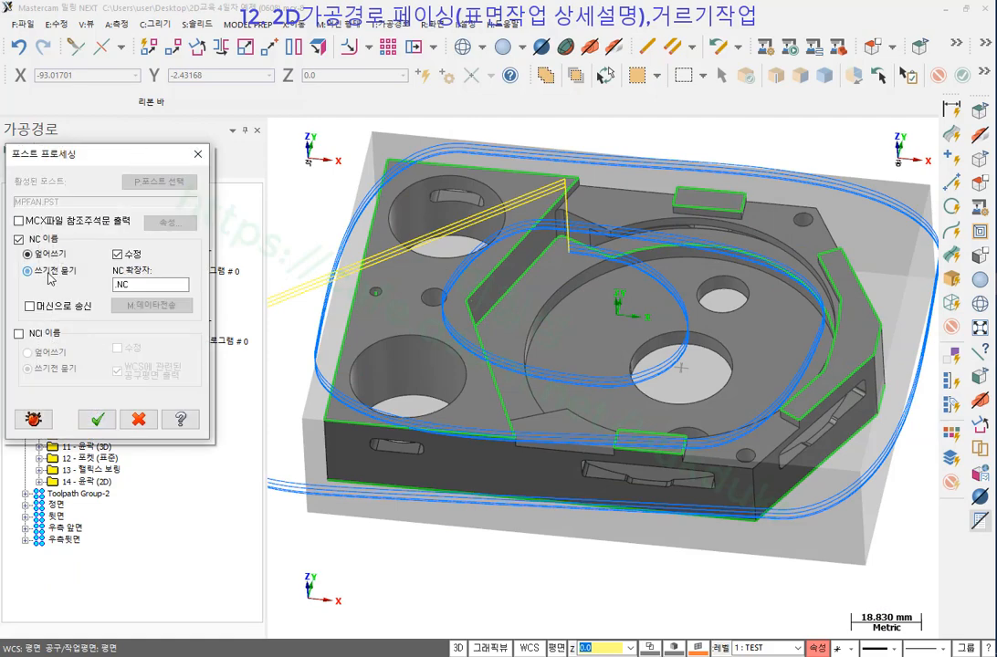
{"action": "left_click", "coordinate": [96, 419]}
{"action": "left_click", "coordinate": [478, 461]}
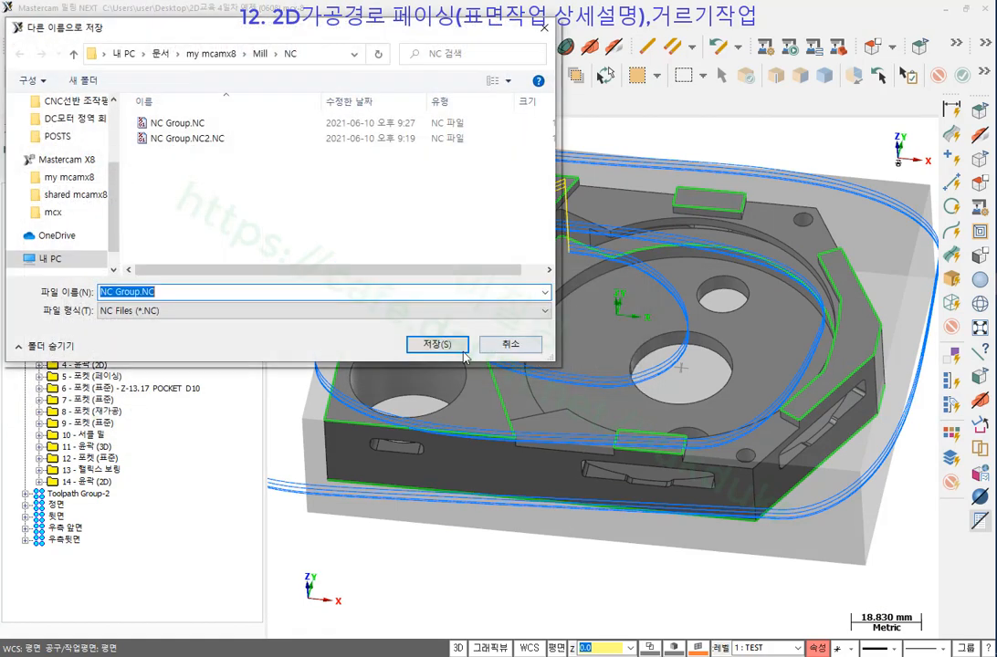
{"action": "left_click", "coordinate": [214, 290]}
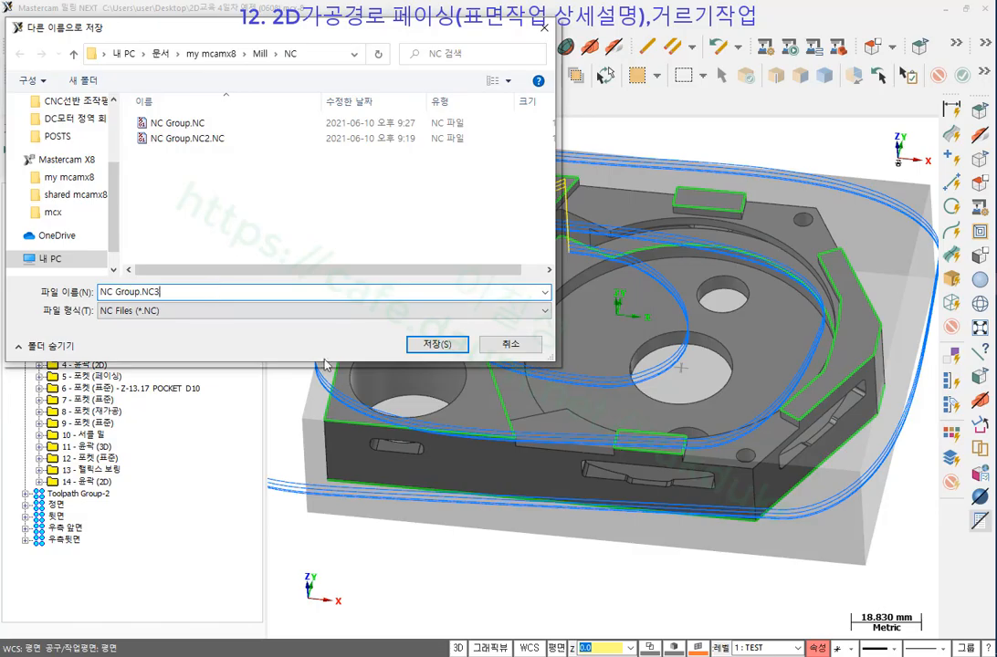
{"action": "type", "text": "3"}
{"action": "left_click", "coordinate": [437, 344]}
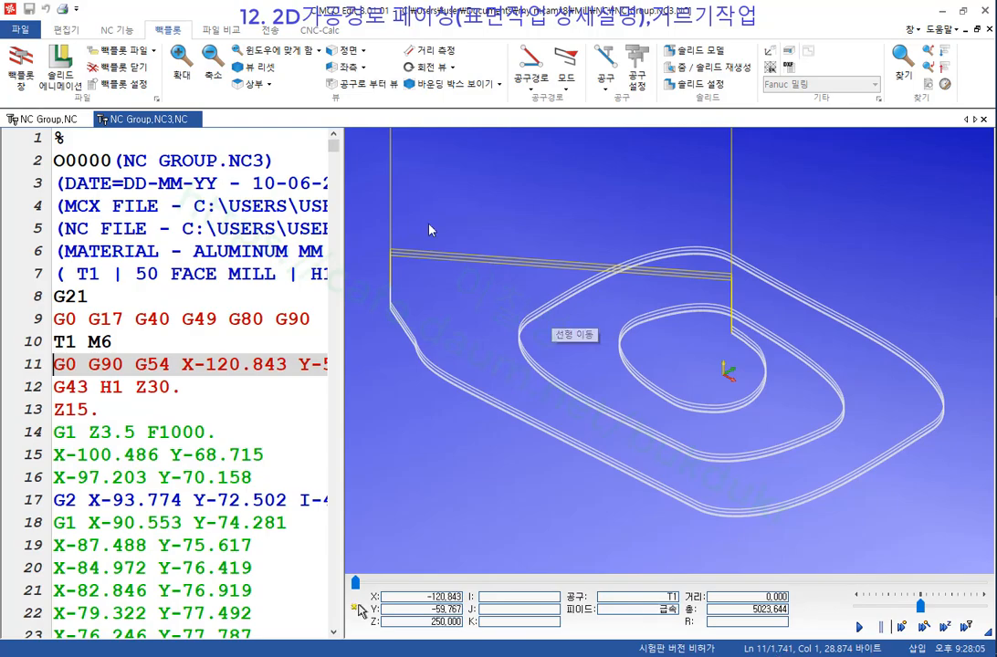
Show point markers on the NC Group.NC3 backplot and zoom to inspect them.
{"action": "left_click_drag", "start_coordinate": [334, 145], "coordinate": [358, 636]}
{"action": "left_click", "coordinate": [115, 576]}
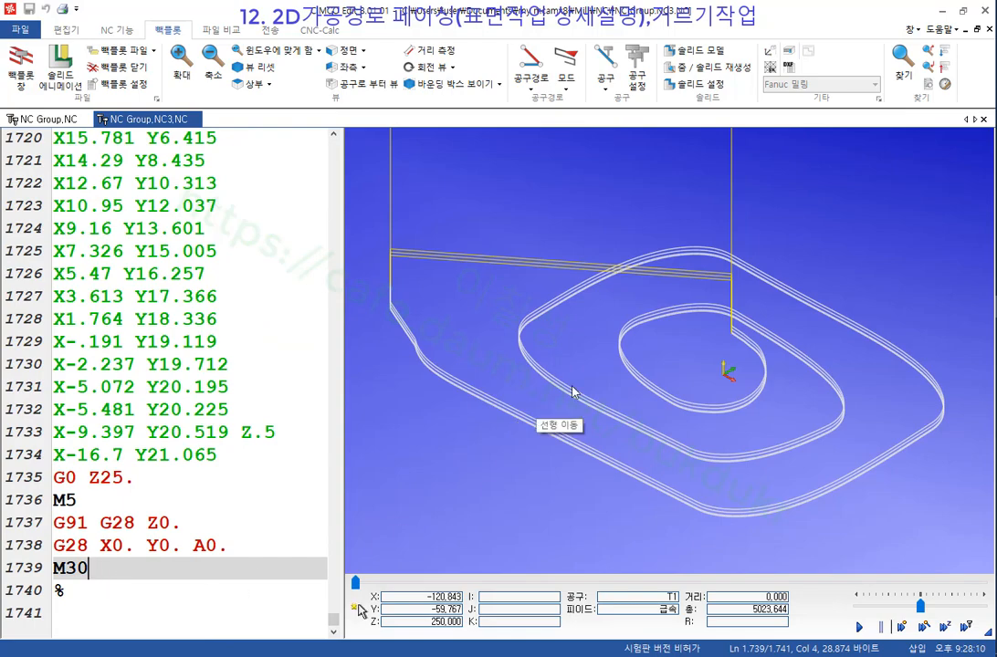
{"action": "scroll", "coordinate": [543, 470], "scroll_direction": "up", "scroll_amount": 3}
{"action": "scroll", "coordinate": [534, 283], "scroll_direction": "down", "scroll_amount": 3}
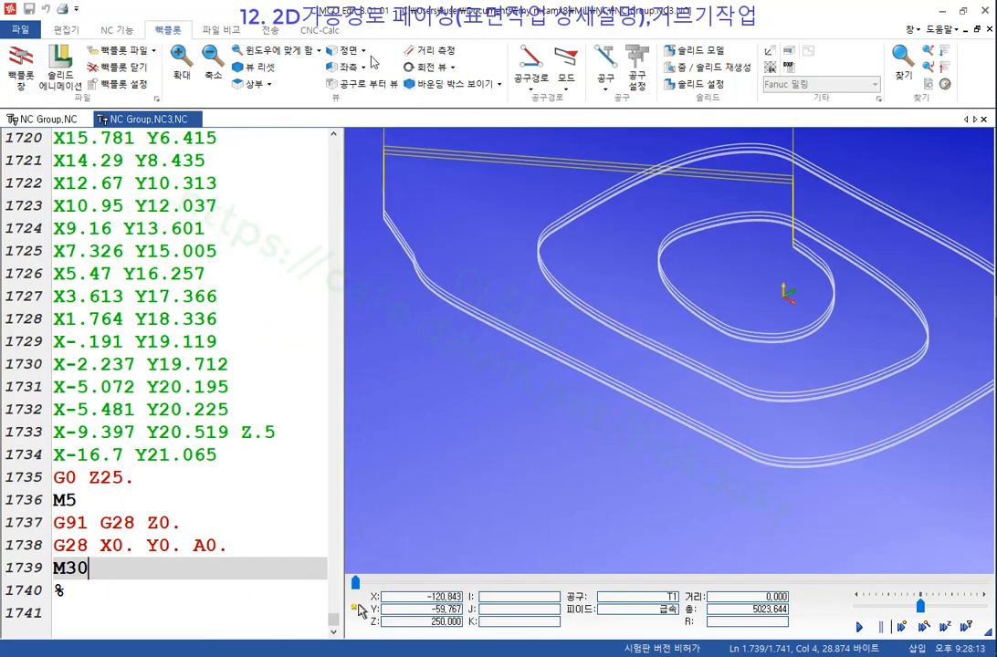
{"action": "left_click", "coordinate": [532, 91]}
{"action": "left_click", "coordinate": [538, 118]}
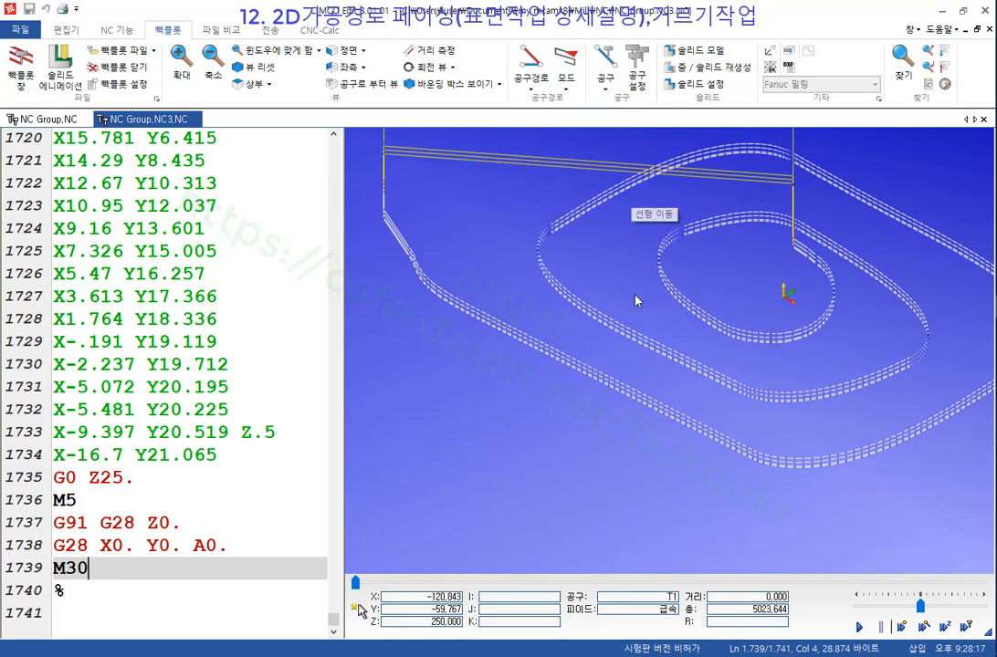
{"action": "scroll", "coordinate": [608, 383], "scroll_direction": "up", "scroll_amount": 3}
{"action": "scroll", "coordinate": [617, 411], "scroll_direction": "up", "scroll_amount": 1}
{"action": "scroll", "coordinate": [615, 432], "scroll_direction": "up", "scroll_amount": 4}
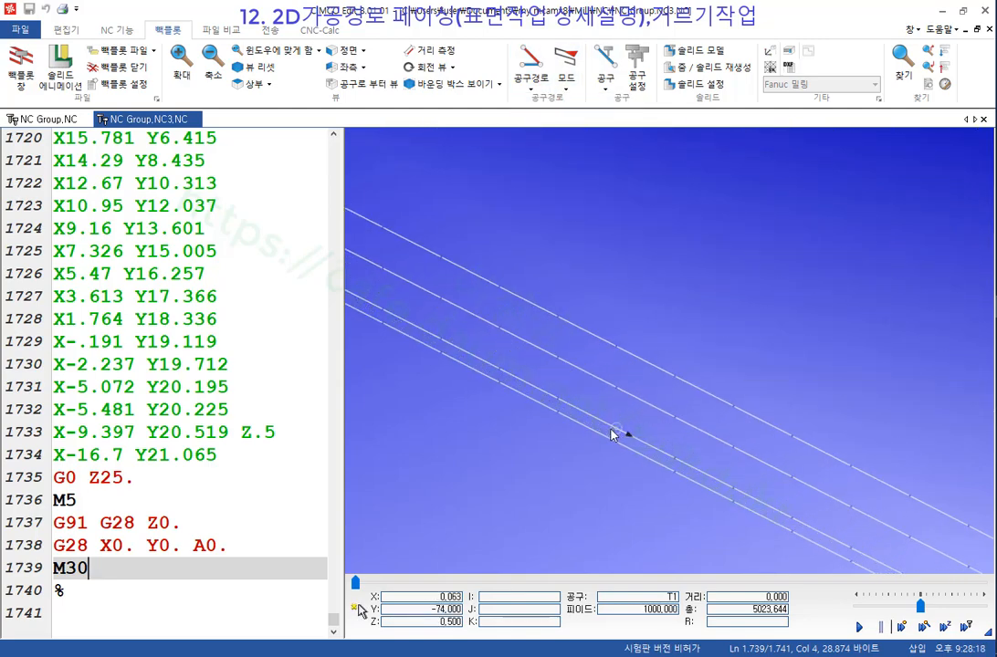
{"action": "scroll", "coordinate": [604, 353], "scroll_direction": "down", "scroll_amount": 3}
{"action": "scroll", "coordinate": [605, 352], "scroll_direction": "down", "scroll_amount": 3}
{"action": "scroll", "coordinate": [721, 424], "scroll_direction": "up", "scroll_amount": 5}
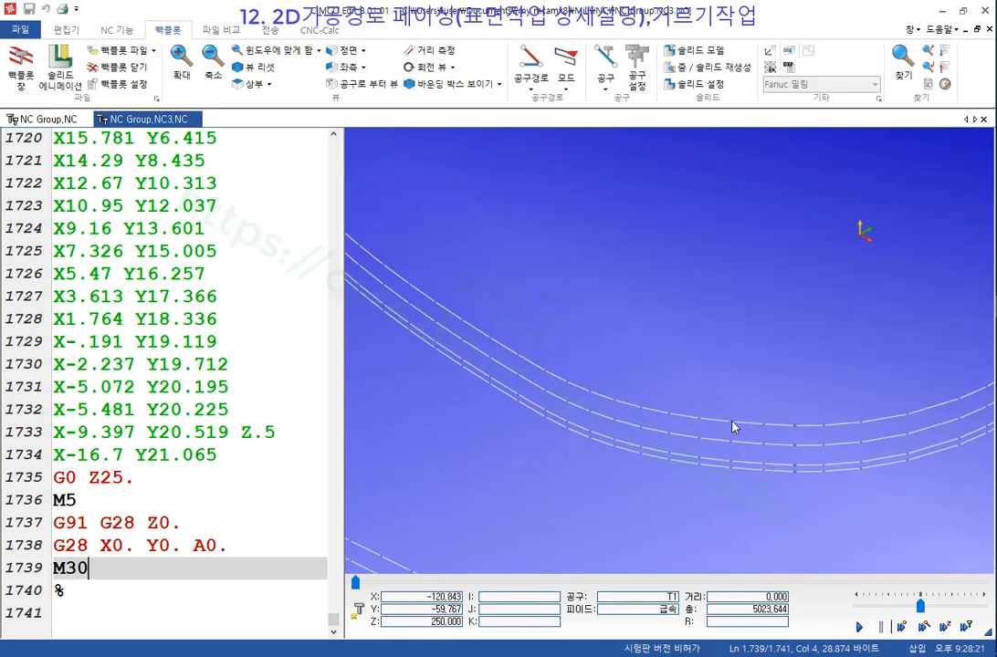
{"action": "scroll", "coordinate": [711, 430], "scroll_direction": "down", "scroll_amount": 5}
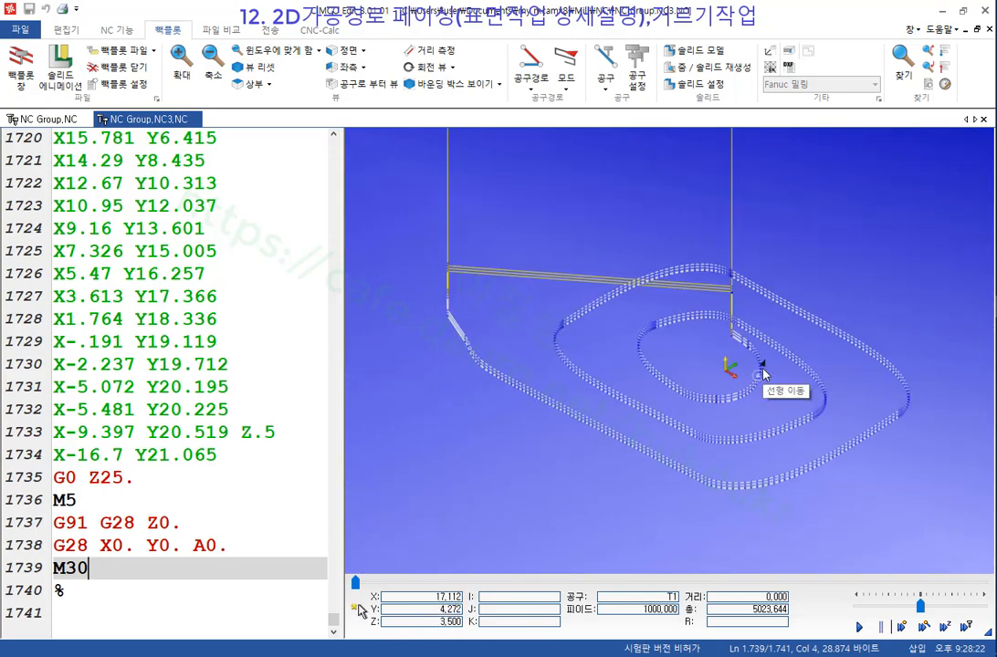
{"action": "scroll", "coordinate": [747, 335], "scroll_direction": "down", "scroll_amount": 2}
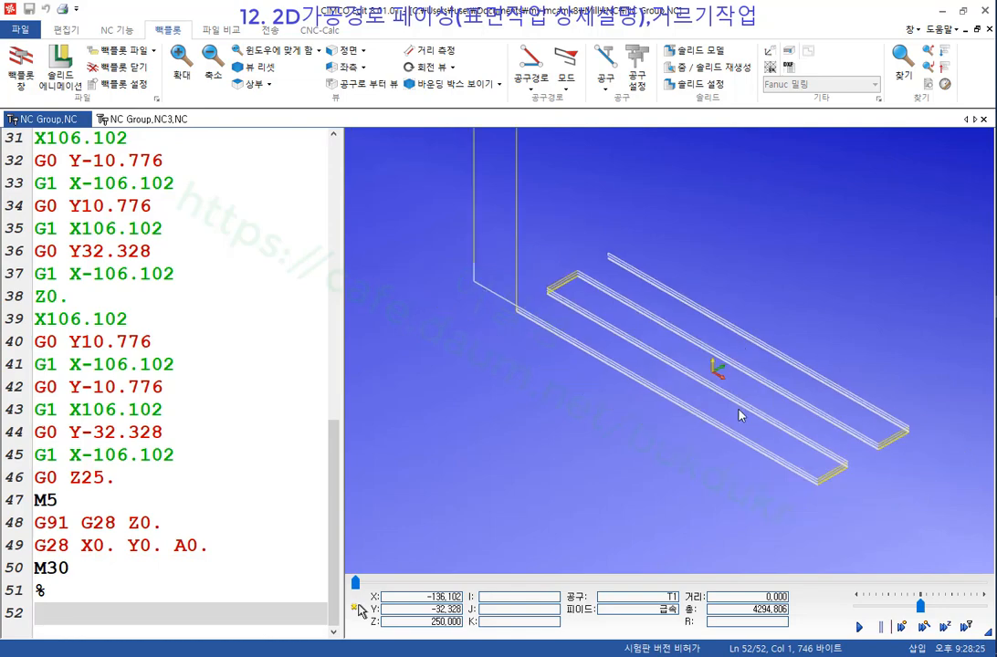
{"action": "scroll", "coordinate": [743, 412], "scroll_direction": "up", "scroll_amount": 3}
Show point markers on the NC Group.NC backplot too, then close CIMCO Edit.
{"action": "left_click", "coordinate": [532, 80]}
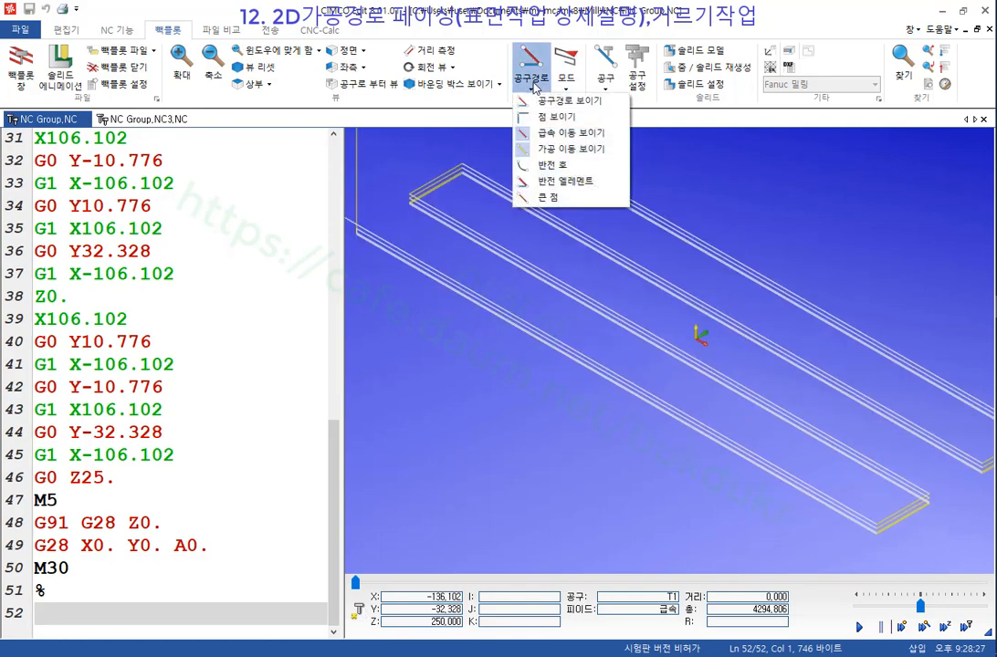
{"action": "left_click", "coordinate": [541, 117]}
{"action": "scroll", "coordinate": [576, 305], "scroll_direction": "down", "scroll_amount": 1}
{"action": "scroll", "coordinate": [867, 495], "scroll_direction": "up", "scroll_amount": 9}
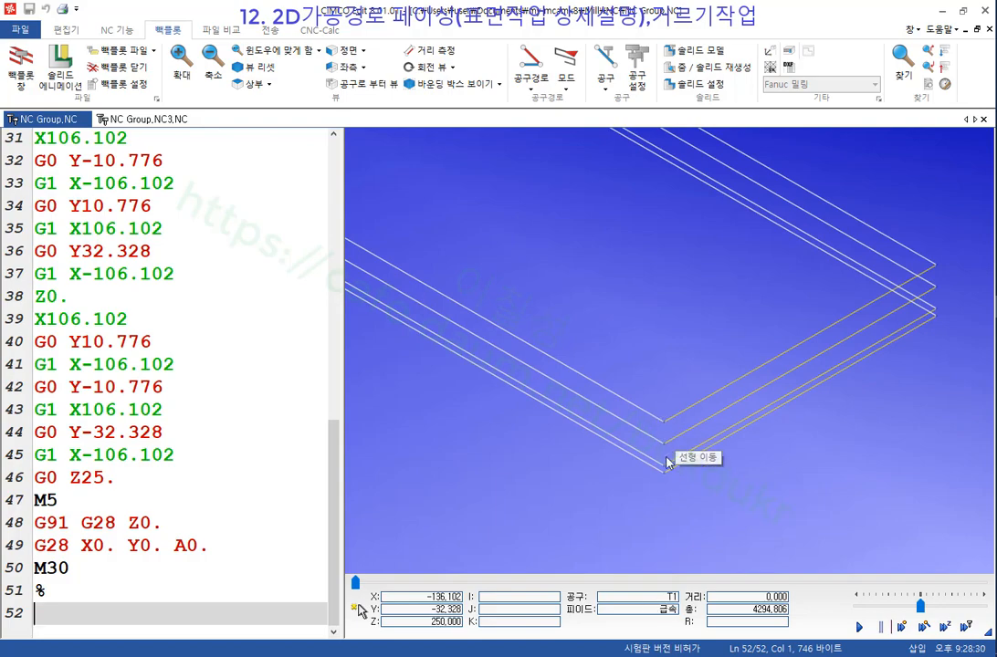
{"action": "scroll", "coordinate": [765, 387], "scroll_direction": "down", "scroll_amount": 6}
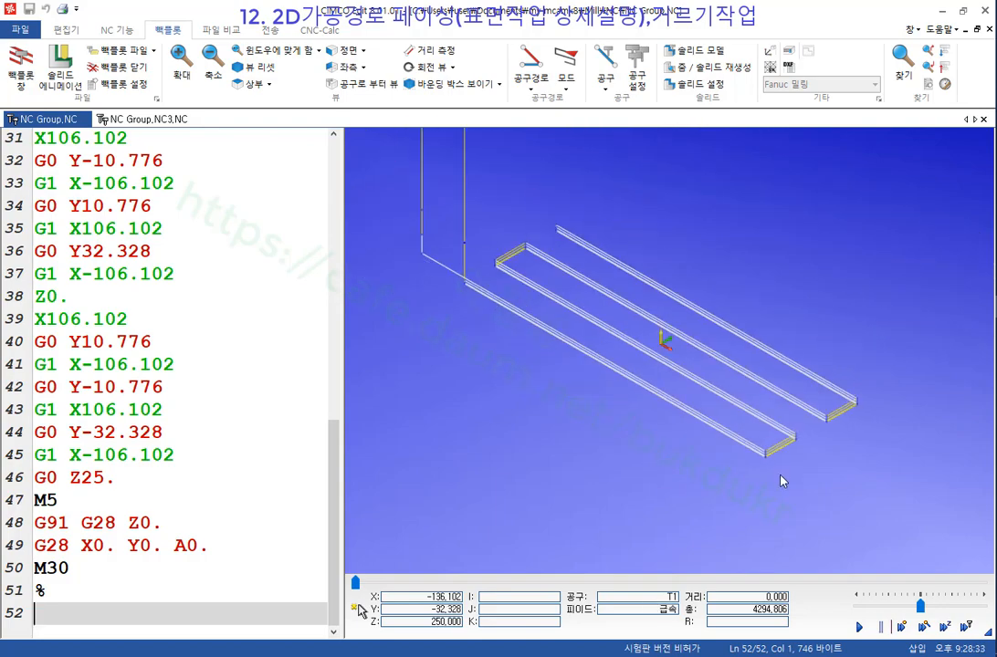
{"action": "scroll", "coordinate": [607, 322], "scroll_direction": "up", "scroll_amount": 3}
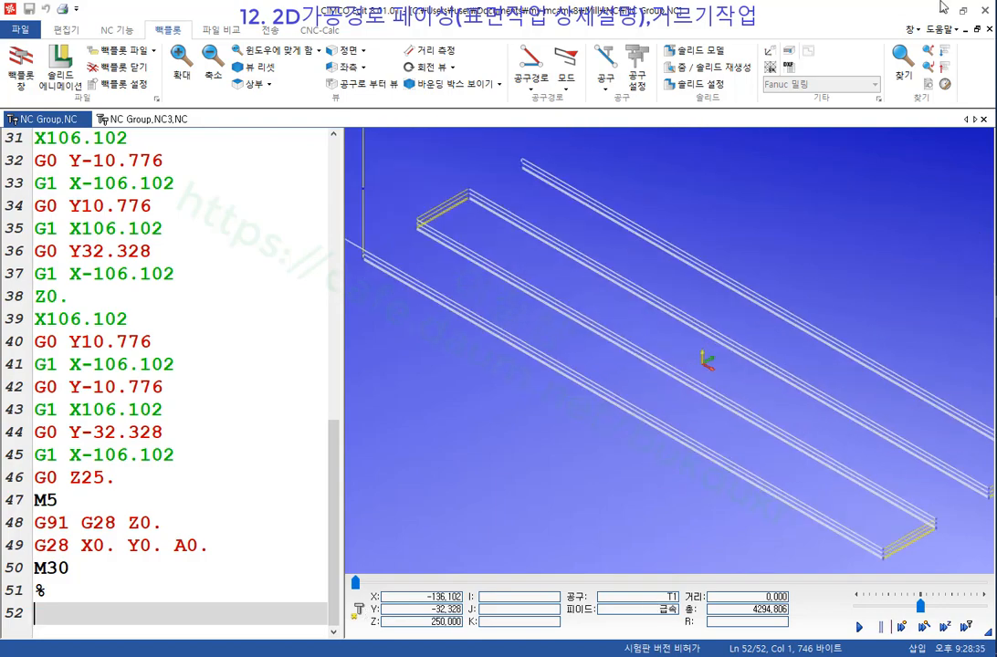
{"action": "left_click", "coordinate": [989, 10]}
{"action": "scroll", "coordinate": [754, 298], "scroll_direction": "down", "scroll_amount": 1}
{"action": "scroll", "coordinate": [657, 300], "scroll_direction": "up", "scroll_amount": 1}
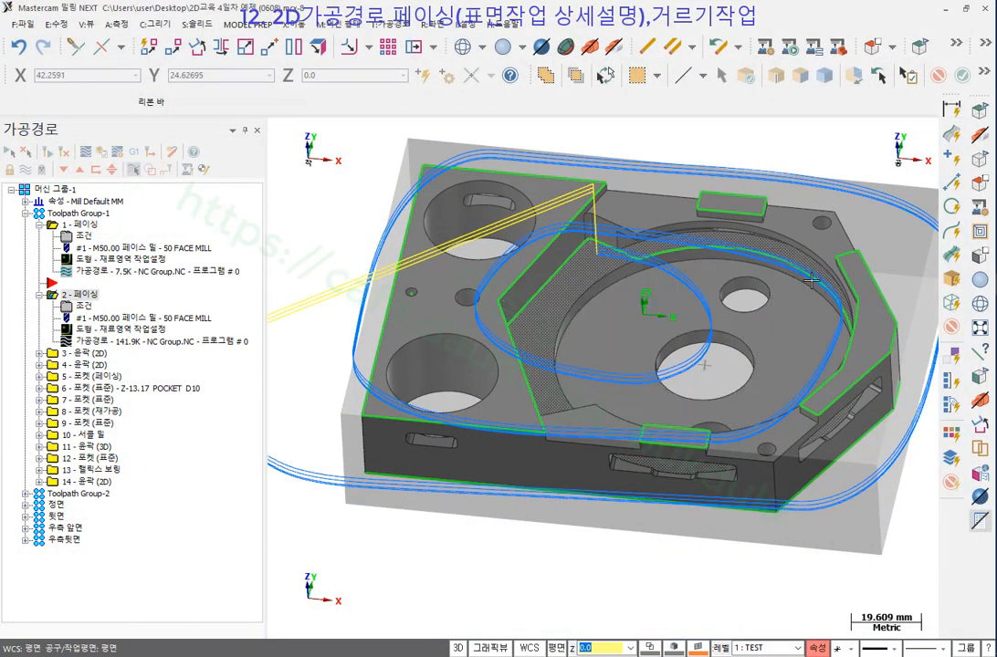
Give operation 2 total tolerance 0.1 with line/arc filtering on, and bring up the page's Help.
{"action": "left_click", "coordinate": [85, 307]}
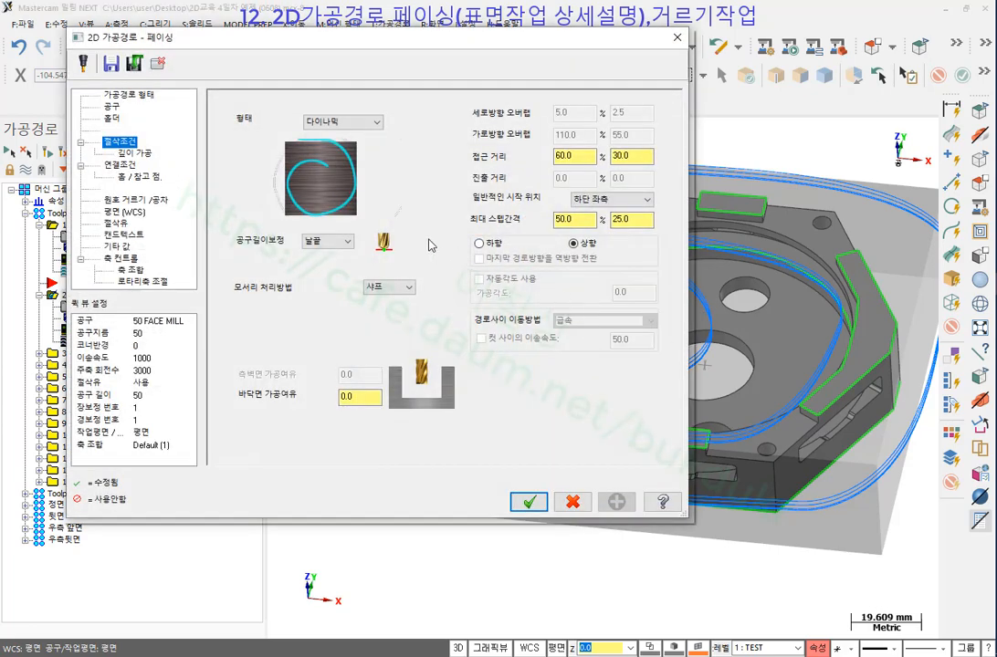
{"action": "left_click", "coordinate": [144, 200]}
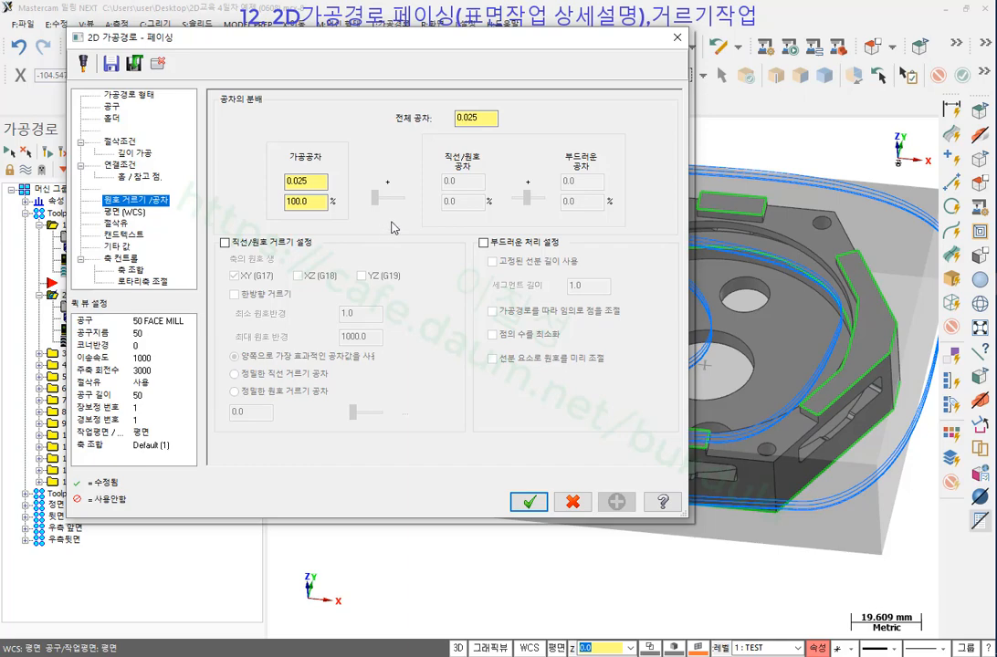
{"action": "left_click", "coordinate": [483, 119]}
{"action": "left_click", "coordinate": [224, 243]}
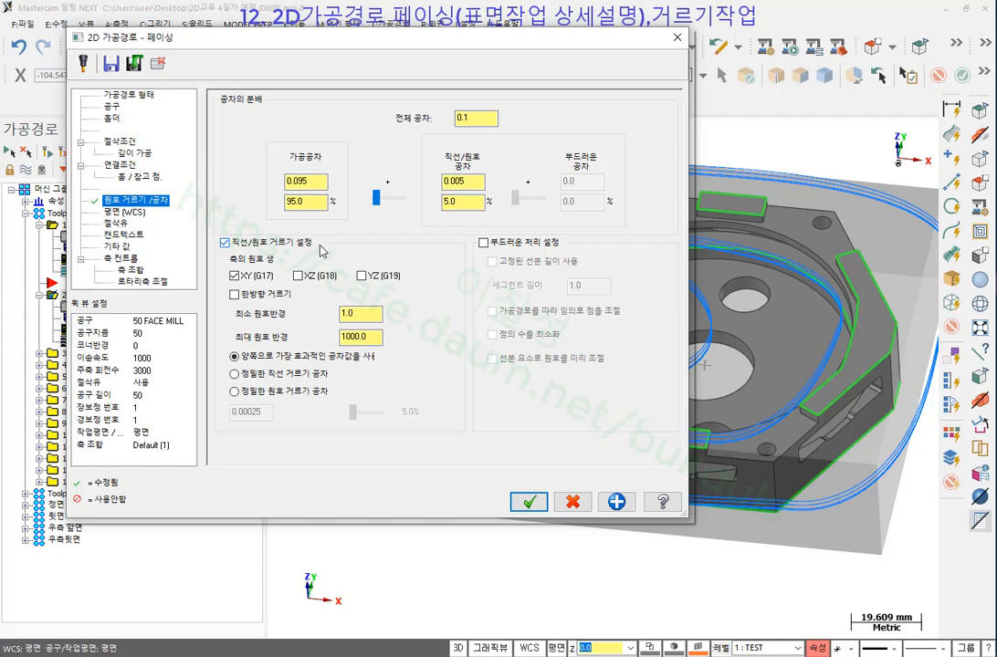
{"action": "left_click", "coordinate": [663, 501]}
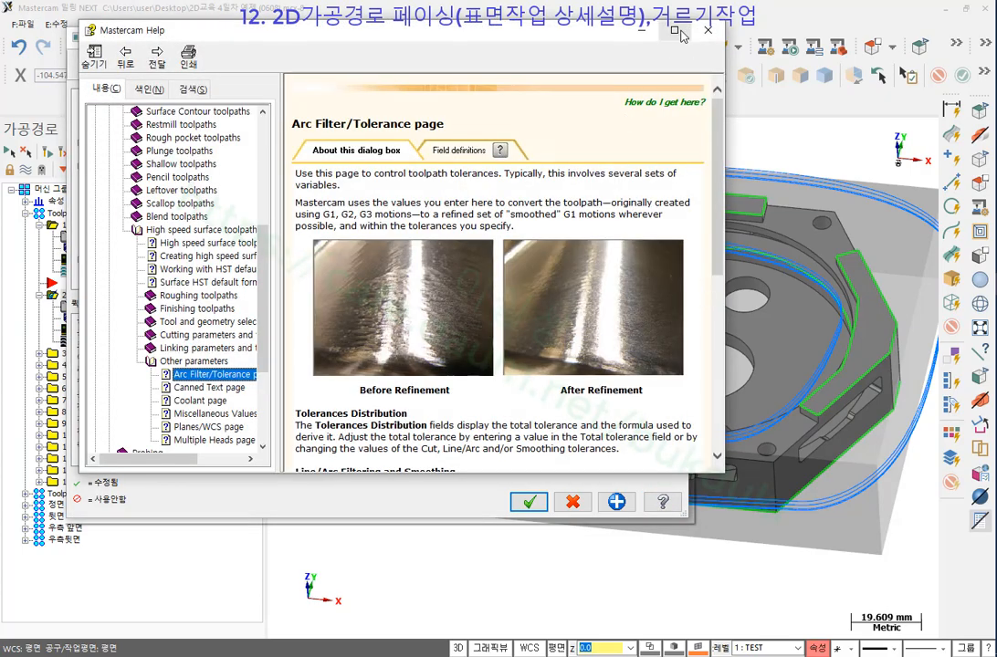
Maximise Help and expand the Line / Arc Filtering section to its filtering illustrations.
{"action": "double_click", "coordinate": [581, 29]}
{"action": "left_click", "coordinate": [392, 125]}
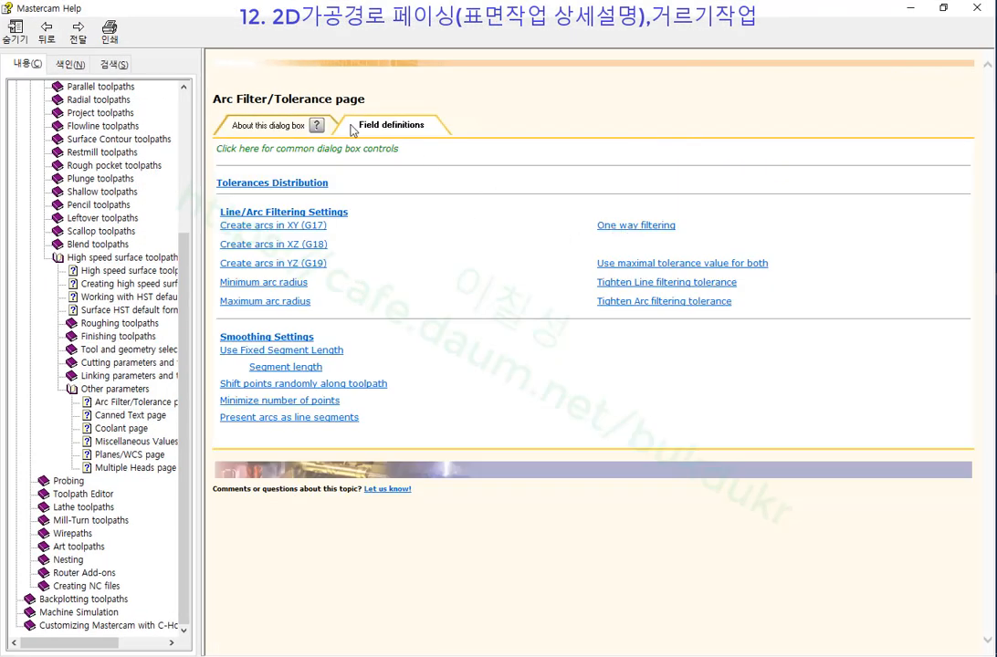
{"action": "left_click", "coordinate": [277, 126]}
{"action": "scroll", "coordinate": [385, 375], "scroll_direction": "down", "scroll_amount": 2}
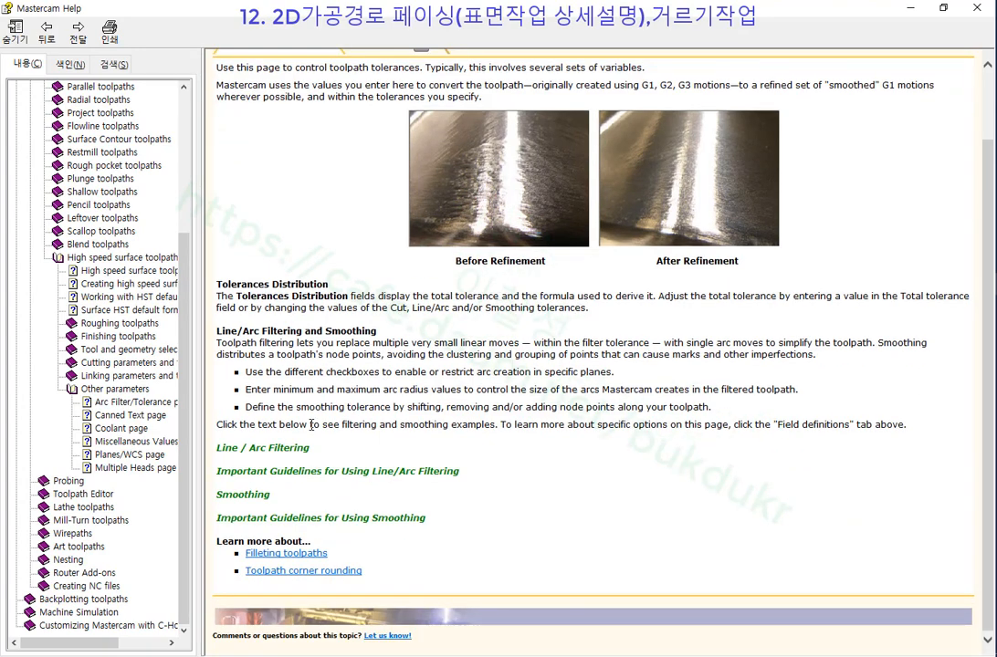
{"action": "left_click", "coordinate": [274, 449]}
{"action": "scroll", "coordinate": [475, 210], "scroll_direction": "down", "scroll_amount": 4}
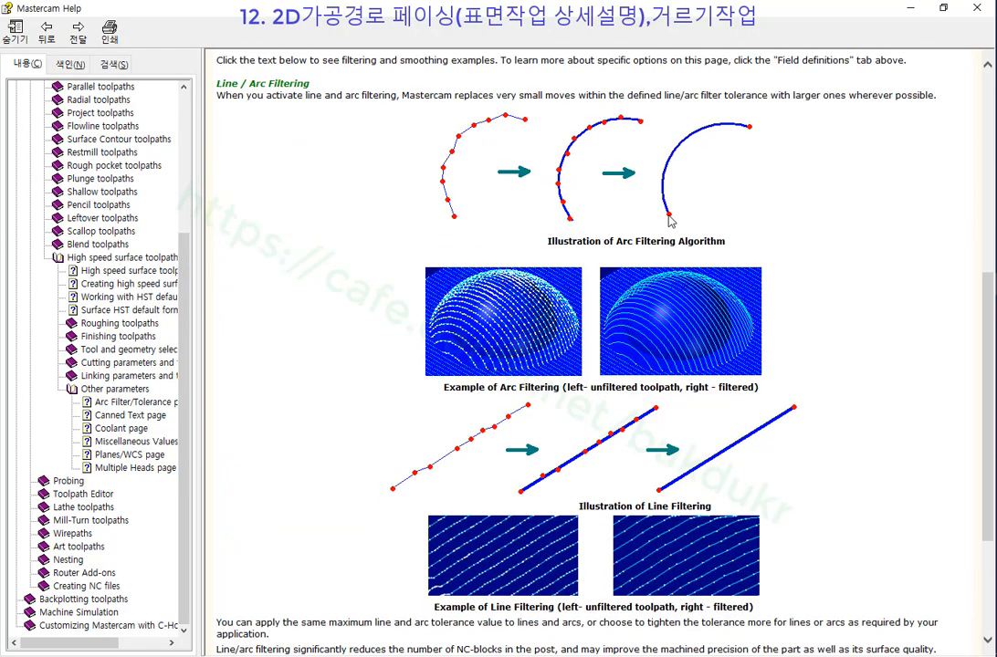
{"action": "mouse_move", "coordinate": [465, 235]}
{"action": "left_mouse_down"}
{"action": "mouse_move", "coordinate": [409, 132]}
{"action": "mouse_move", "coordinate": [542, 114]}
{"action": "mouse_move", "coordinate": [467, 236]}
{"action": "left_mouse_up"}
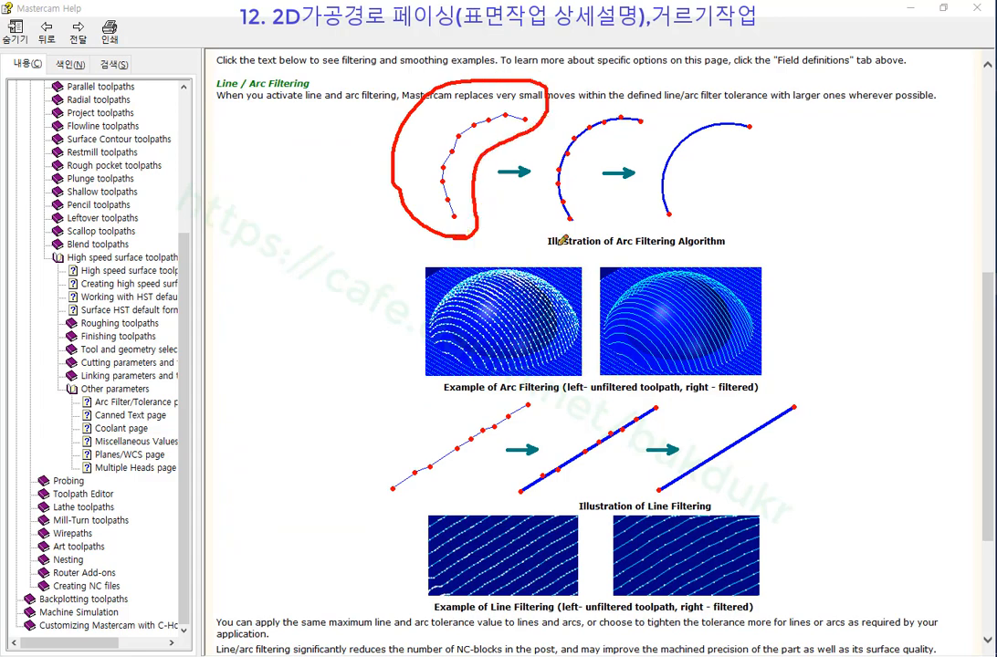
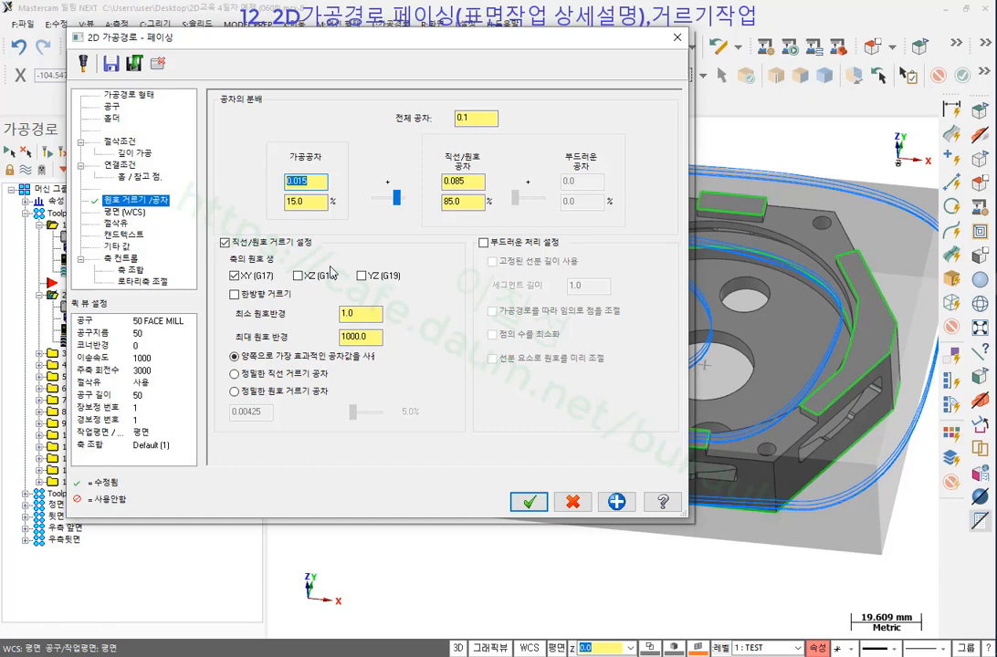
Enter the line/arc tolerance on the Arc Filter/Tolerance page and create facing operation 2.
{"action": "left_click", "coordinate": [478, 182]}
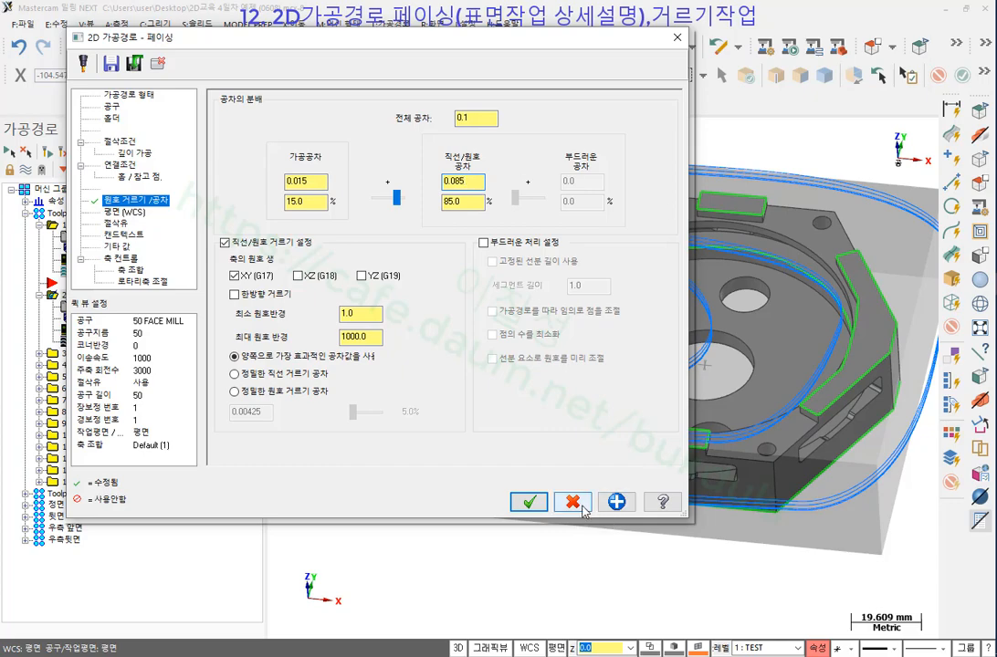
{"action": "left_click", "coordinate": [527, 503]}
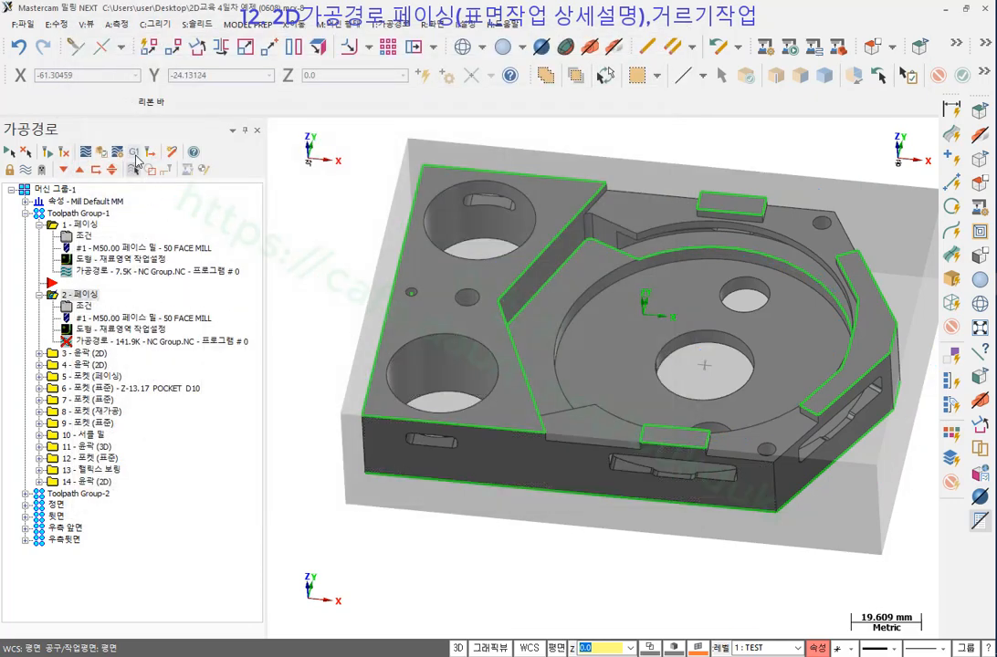
Regenerate facing operation 2 and inspect its 40.4K toolpath over the part.
{"action": "left_click", "coordinate": [47, 153]}
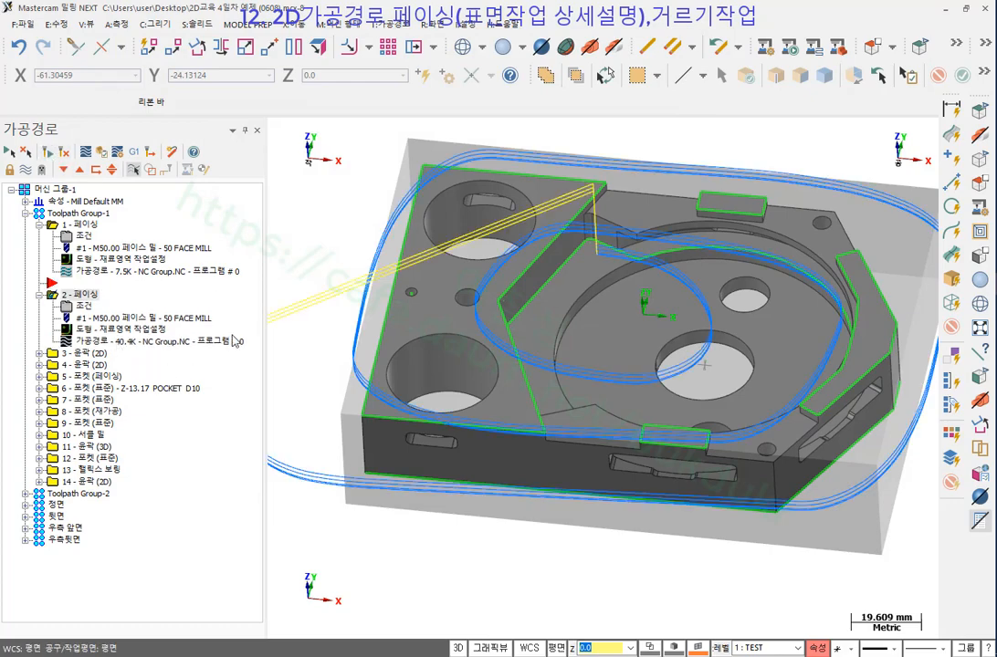
{"action": "left_click", "coordinate": [119, 343]}
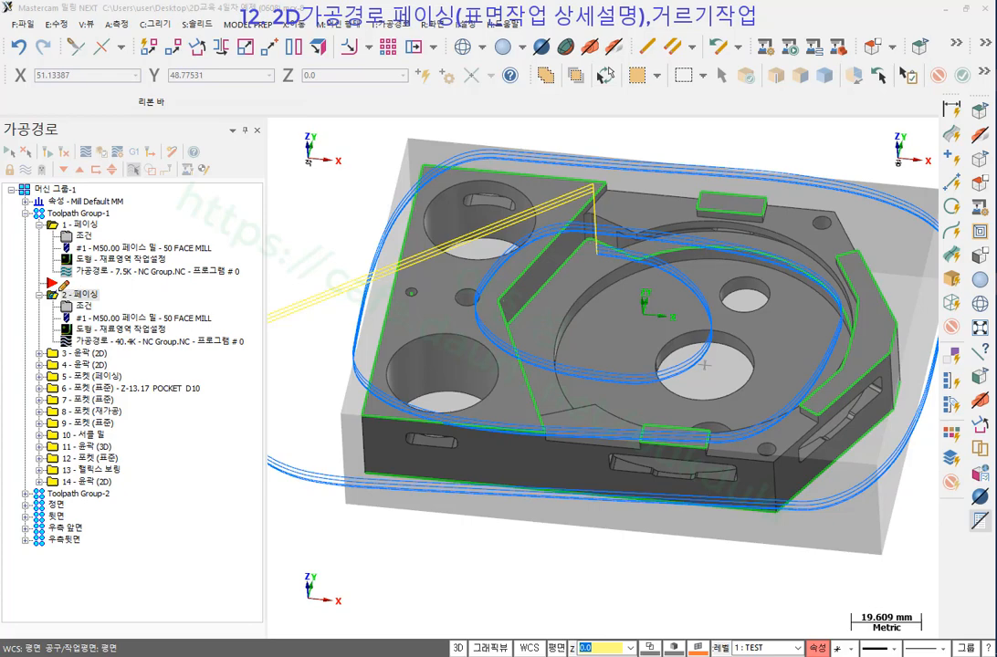
{"action": "mouse_move", "coordinate": [190, 355]}
{"action": "left_mouse_down"}
{"action": "mouse_move", "coordinate": [98, 355]}
{"action": "mouse_move", "coordinate": [45, 336]}
{"action": "mouse_move", "coordinate": [267, 332]}
{"action": "mouse_move", "coordinate": [192, 352]}
{"action": "left_mouse_up"}
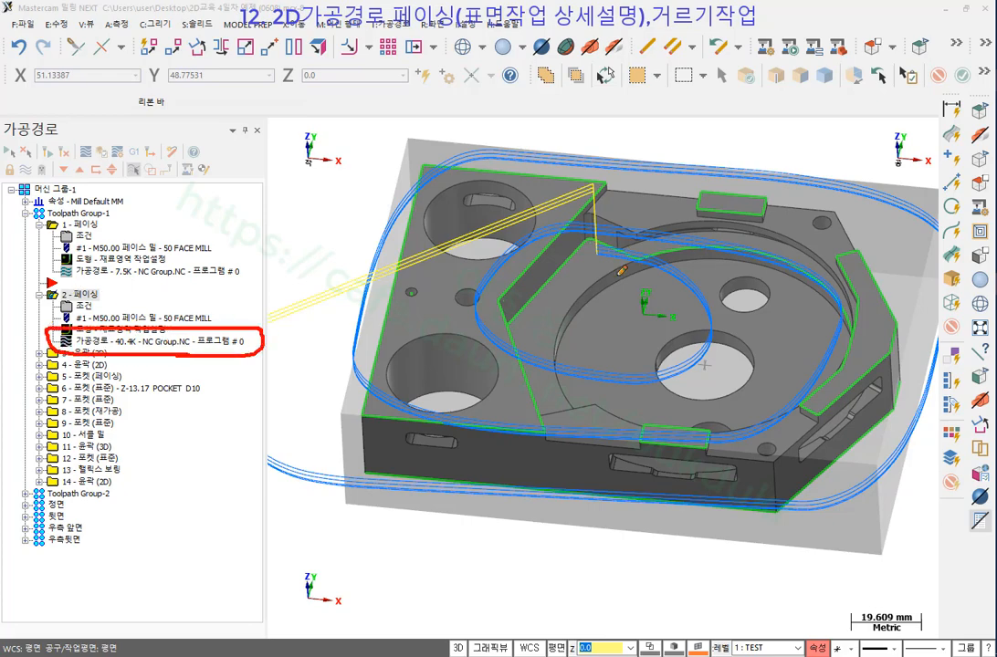
{"action": "right_click", "coordinate": [656, 272]}
{"action": "mouse_move", "coordinate": [731, 369]}
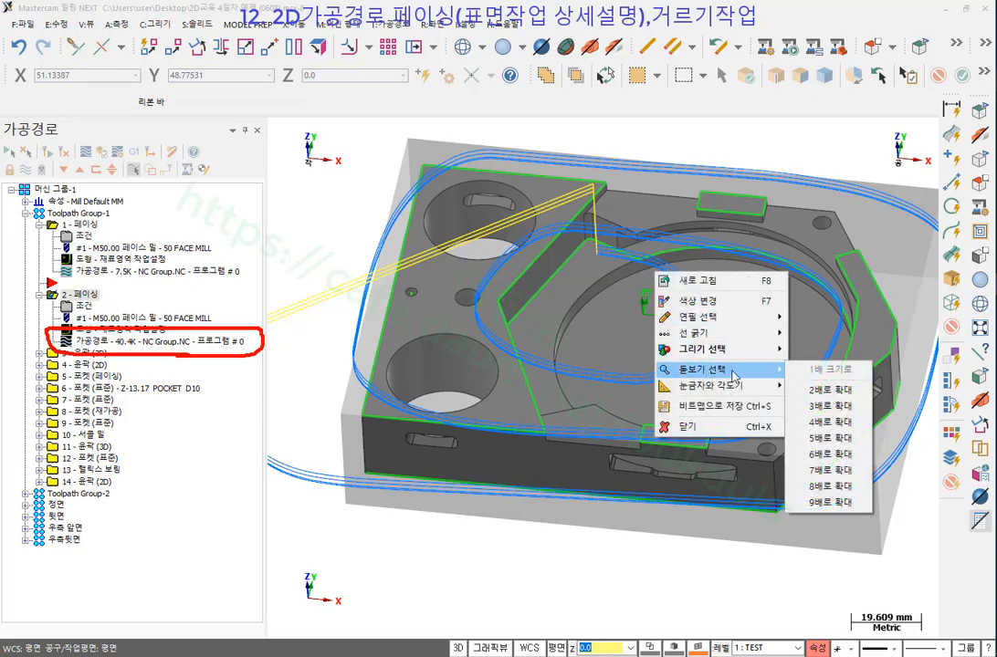
{"action": "left_click", "coordinate": [831, 406]}
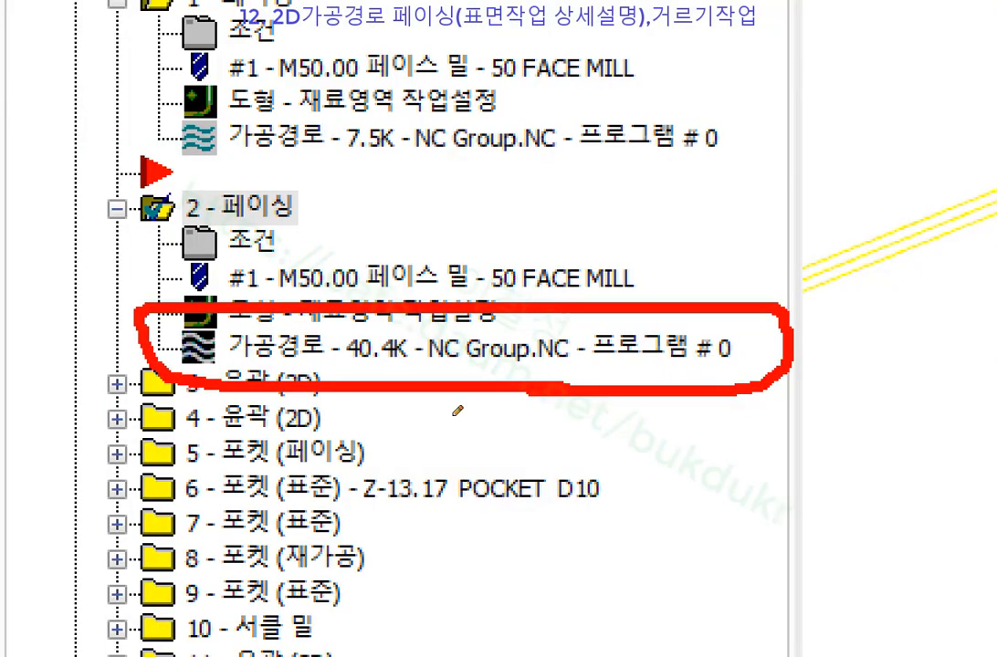
{"action": "left_click_drag", "start_coordinate": [326, 361], "coordinate": [452, 358]}
{"action": "left_click_drag", "start_coordinate": [309, 154], "coordinate": [442, 153]}
{"action": "left_click_drag", "start_coordinate": [330, 363], "coordinate": [420, 365]}
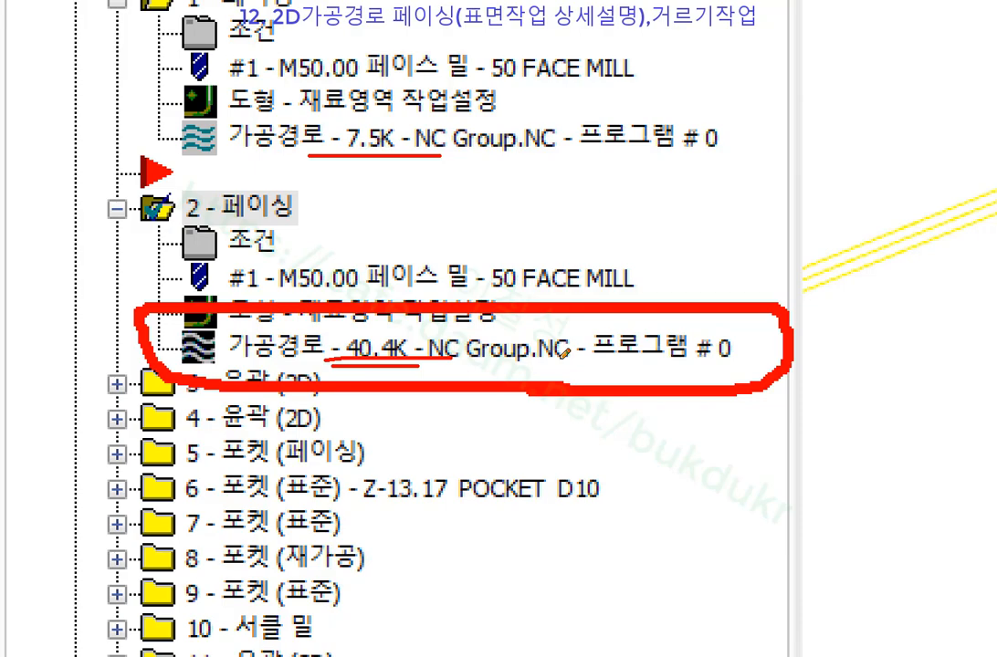
{"action": "right_click", "coordinate": [589, 187]}
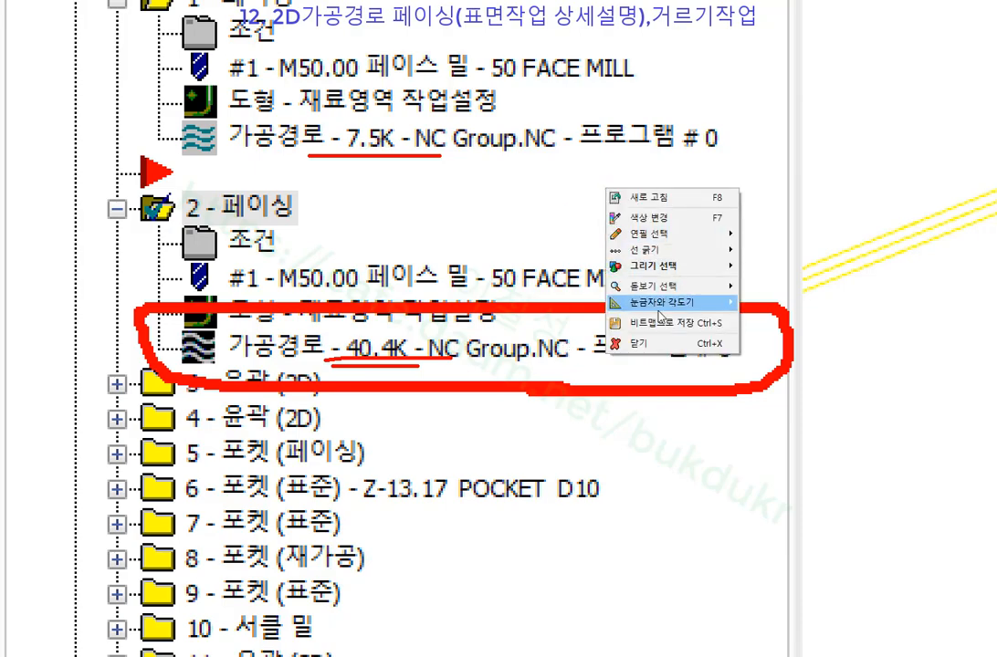
{"action": "left_click", "coordinate": [639, 403]}
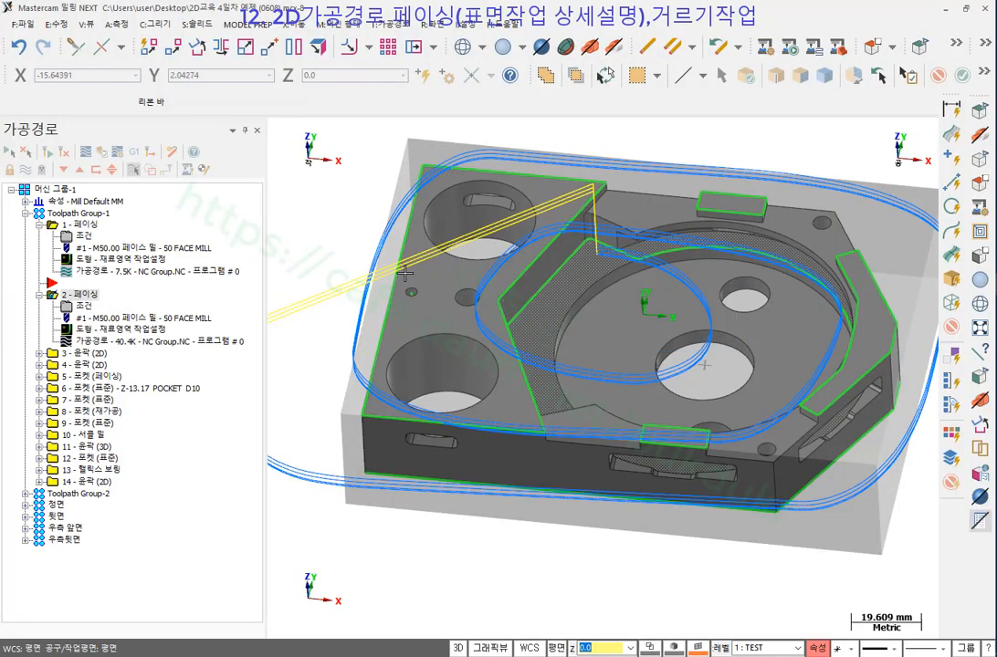
Reopen operation 2's facing parameters, accept them, and bring up the Post Processing options.
{"action": "left_click", "coordinate": [83, 307]}
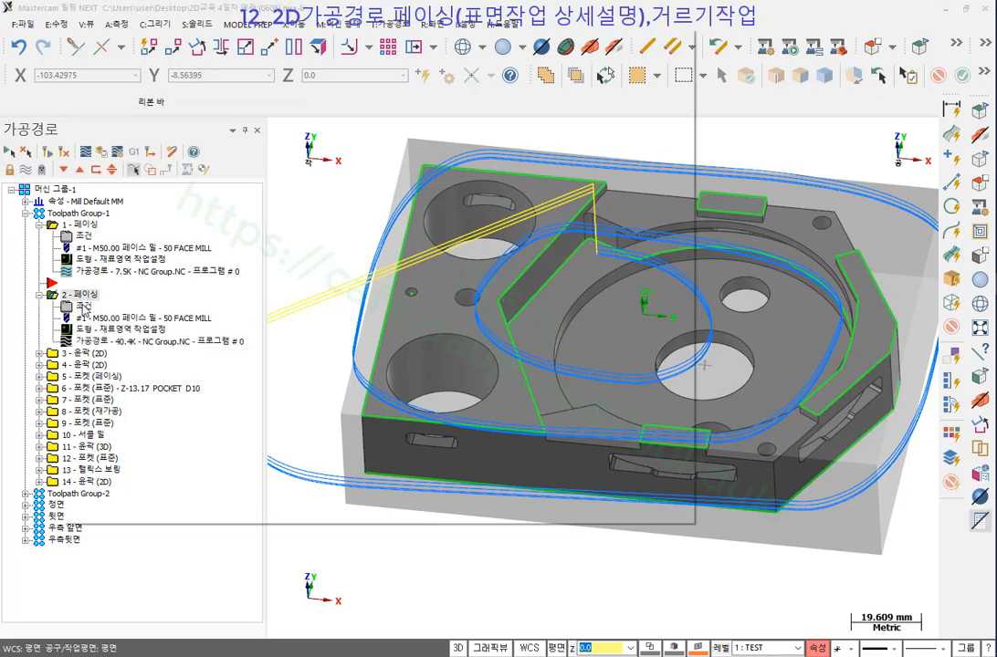
{"action": "left_click", "coordinate": [528, 503]}
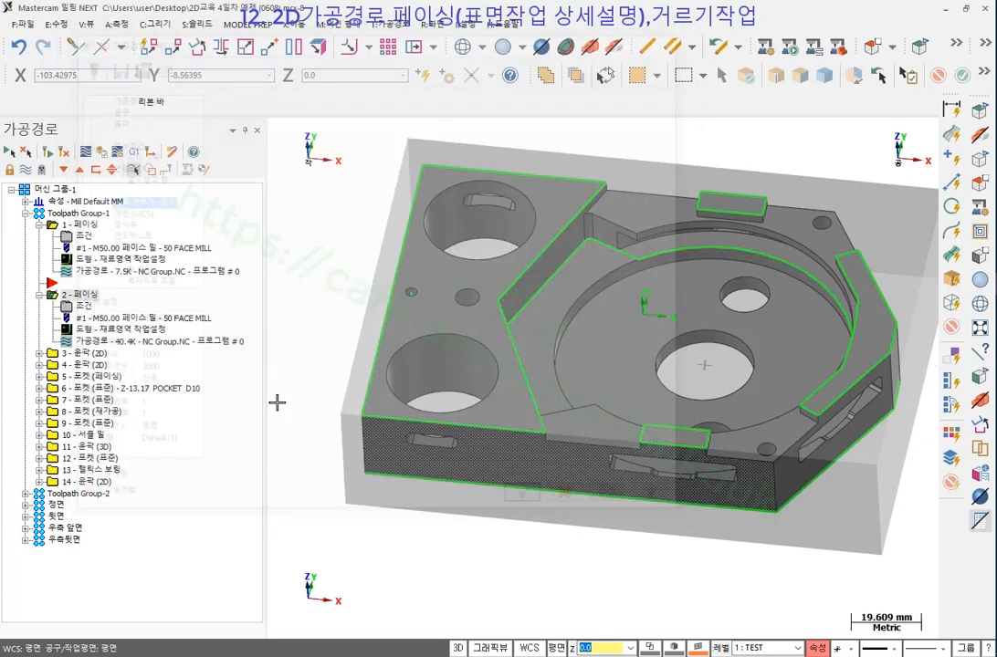
{"action": "left_click", "coordinate": [136, 152]}
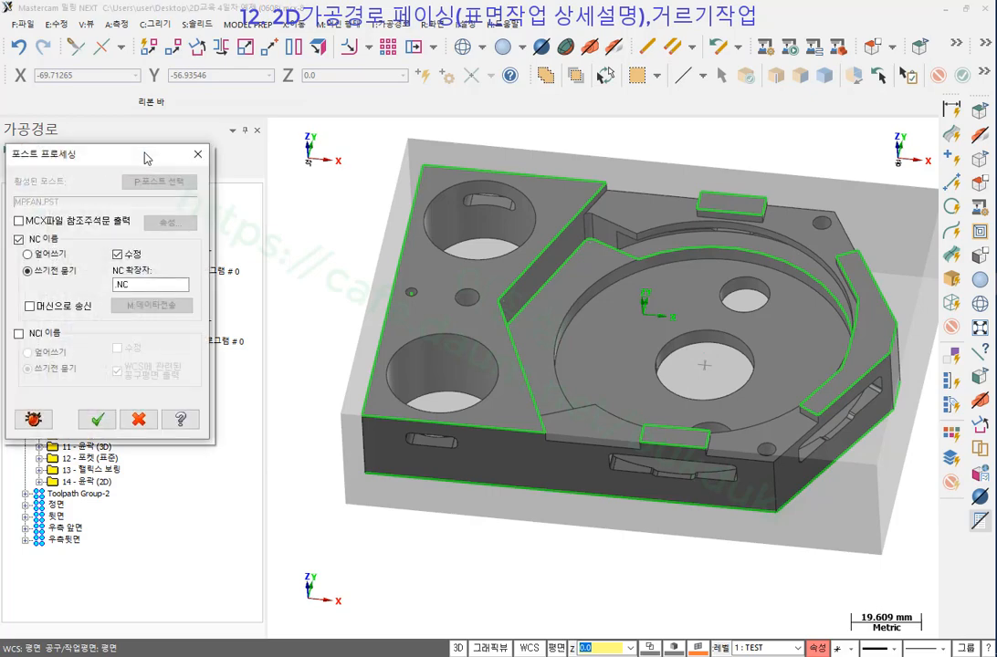
Post the facing operations to a new NC file named NC Group.NC5.
{"action": "left_click", "coordinate": [97, 417]}
{"action": "left_click", "coordinate": [589, 380]}
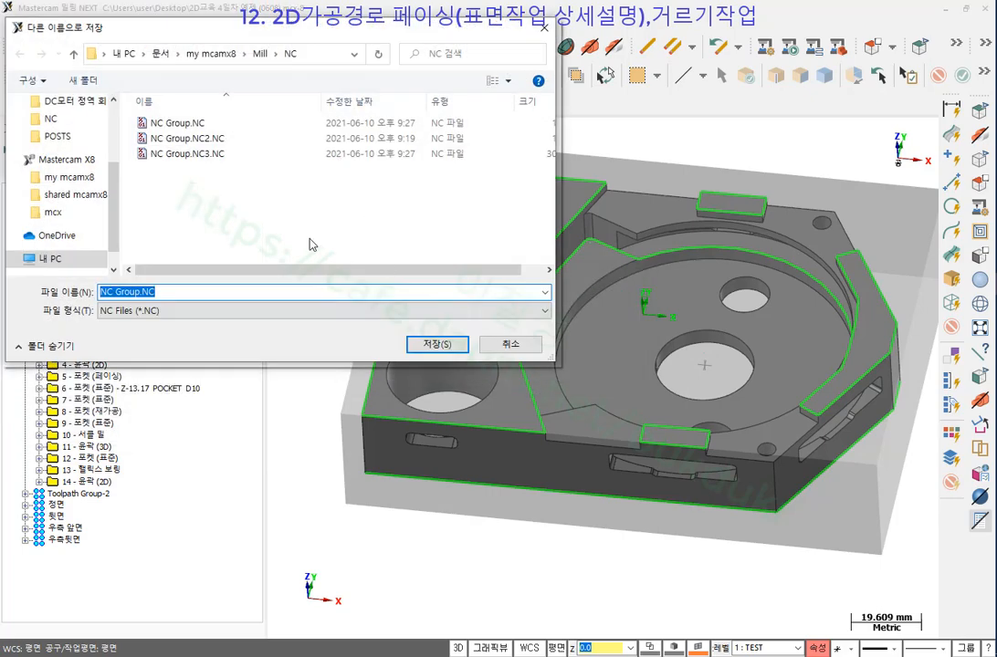
{"action": "left_click", "coordinate": [172, 292]}
{"action": "type", "text": "5"}
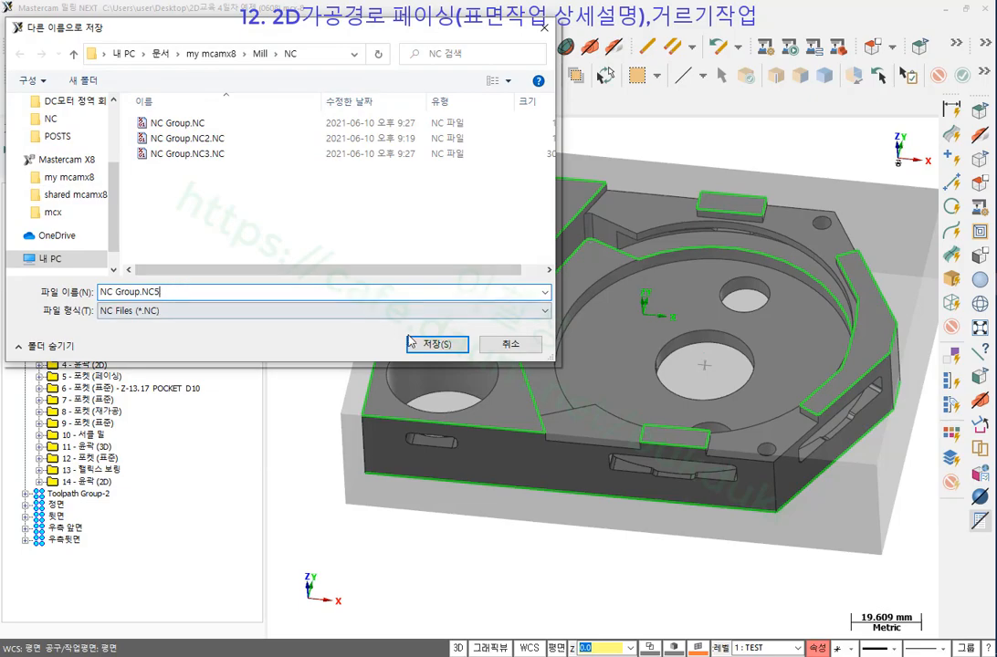
{"action": "key", "text": "Return"}
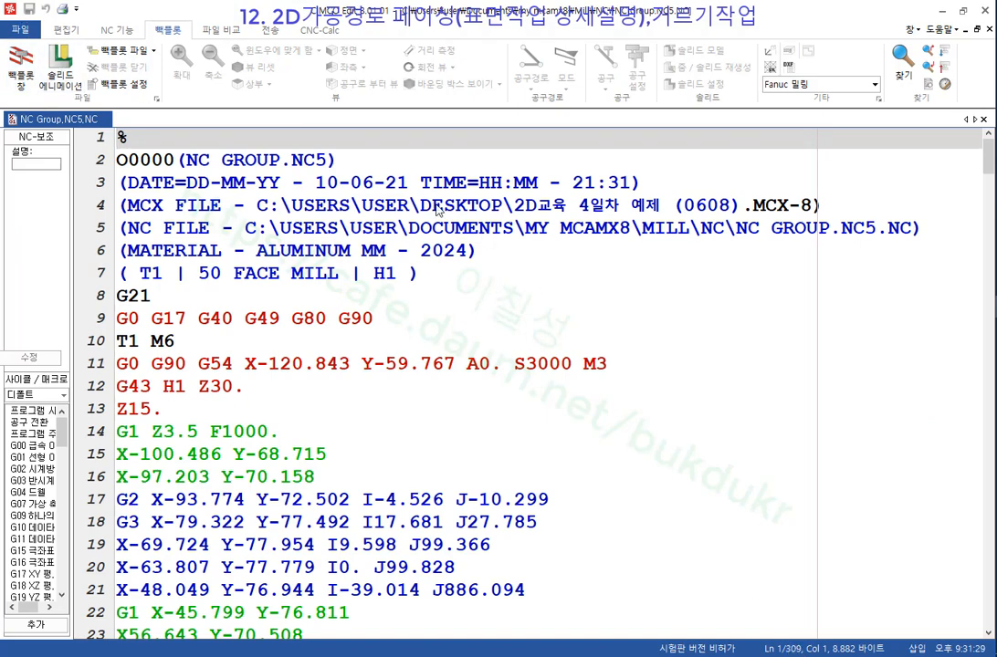
Backplot NC Group.NC5 in 3-D and step the tool through the program to line 29.
{"action": "left_click", "coordinate": [21, 66]}
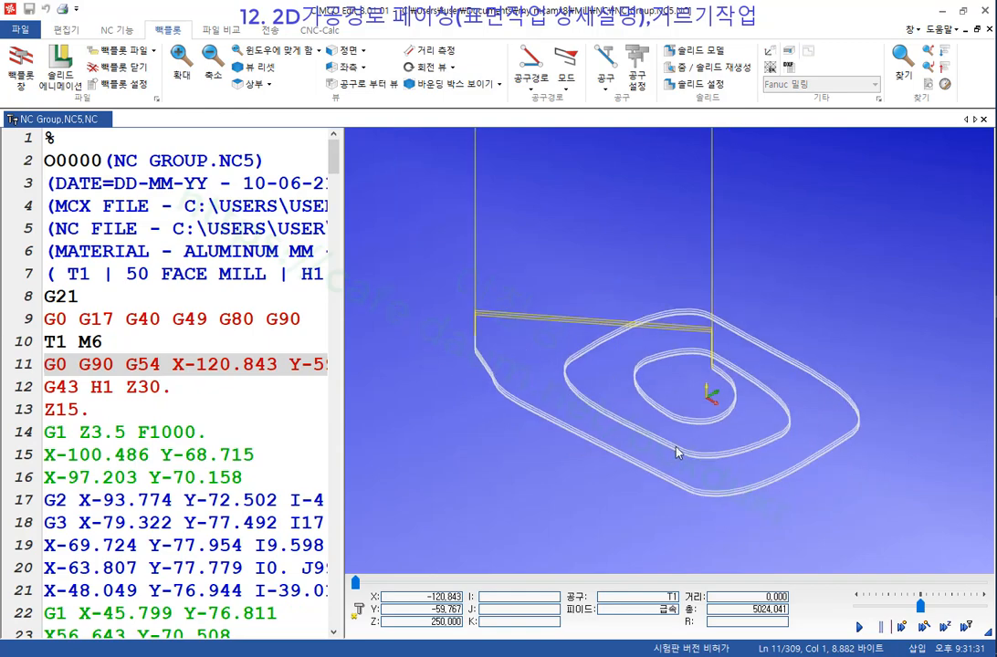
{"action": "scroll", "coordinate": [673, 456], "scroll_direction": "up", "scroll_amount": 2}
{"action": "left_click_drag", "start_coordinate": [615, 460], "coordinate": [630, 439]}
{"action": "left_click_drag", "start_coordinate": [340, 345], "coordinate": [461, 347]}
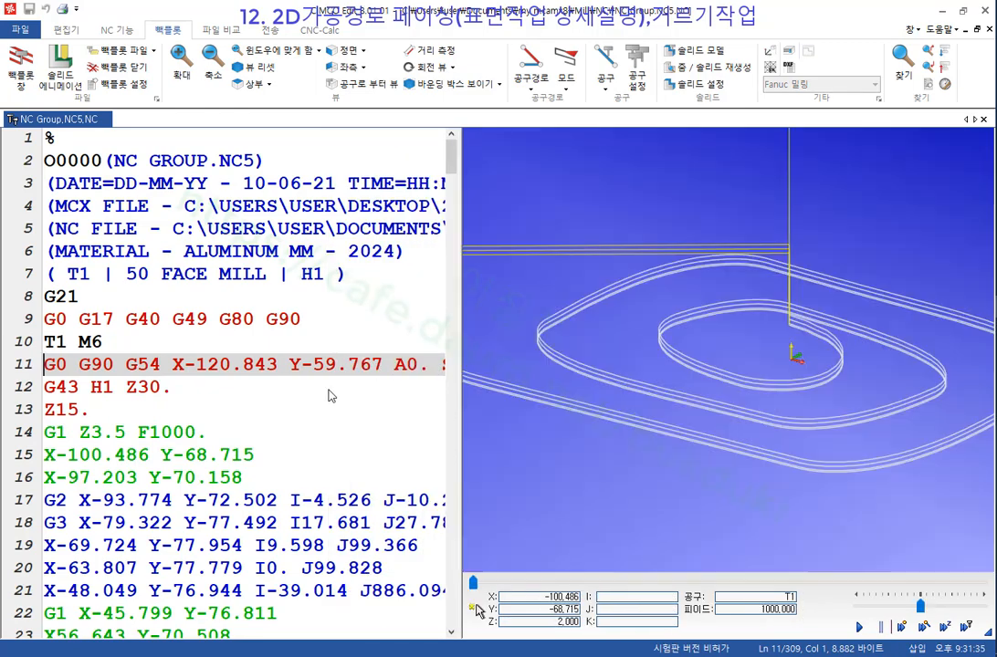
{"action": "scroll", "coordinate": [318, 405], "scroll_direction": "down", "scroll_amount": 5}
{"action": "left_click", "coordinate": [185, 296]}
{"action": "left_click", "coordinate": [185, 320]}
{"action": "left_click", "coordinate": [185, 341]}
{"action": "left_click", "coordinate": [184, 365]}
{"action": "left_click", "coordinate": [185, 392]}
{"action": "left_click", "coordinate": [187, 411]}
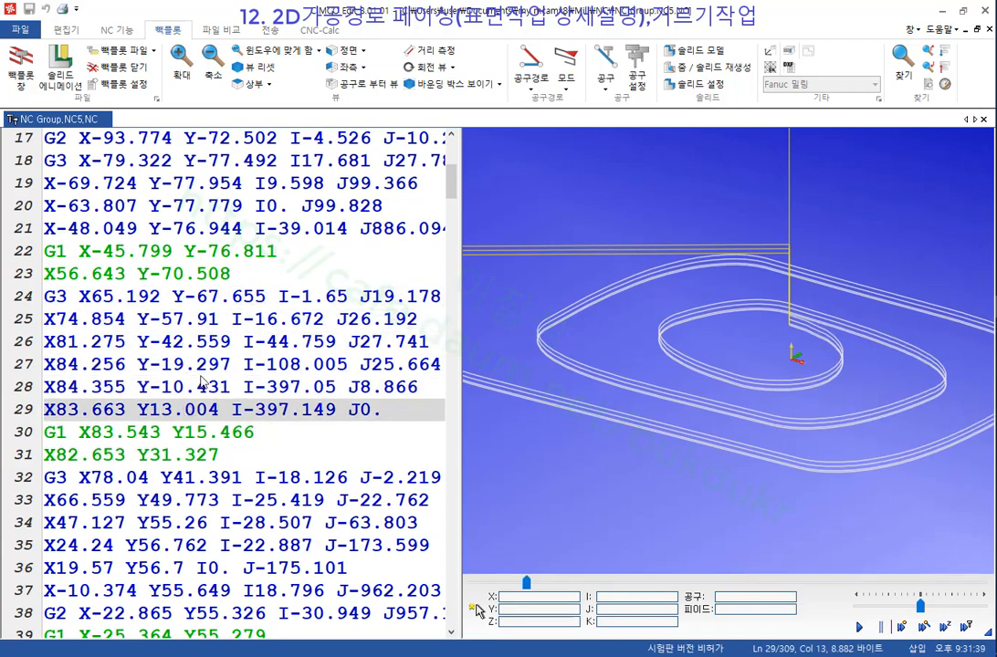
Review the backplot's toolpath, animation and tool display options, then move the tool to a line.
{"action": "left_click", "coordinate": [541, 90]}
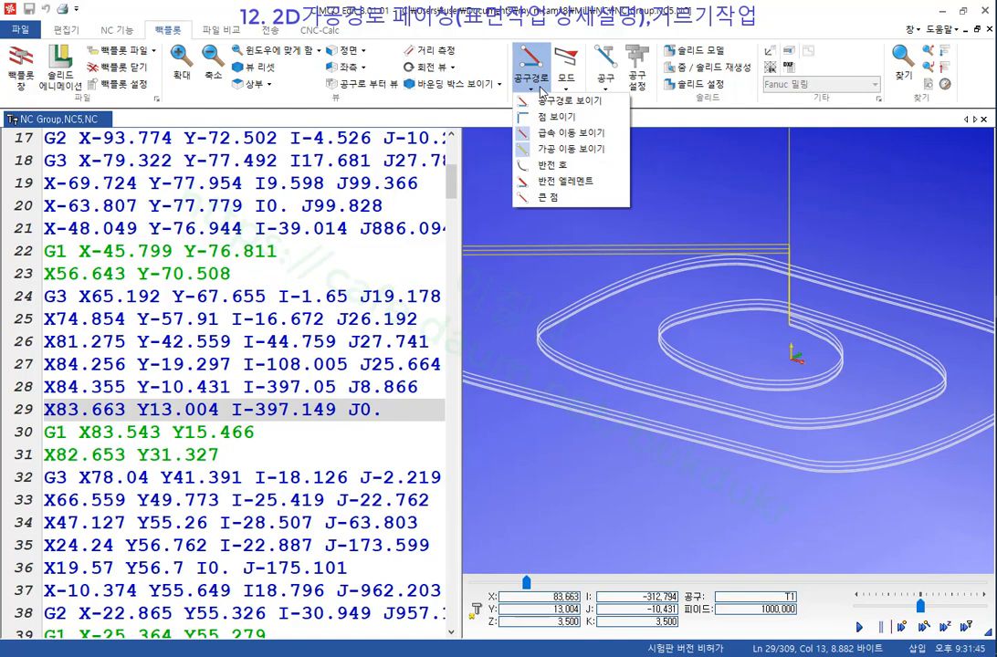
{"action": "left_click", "coordinate": [567, 92]}
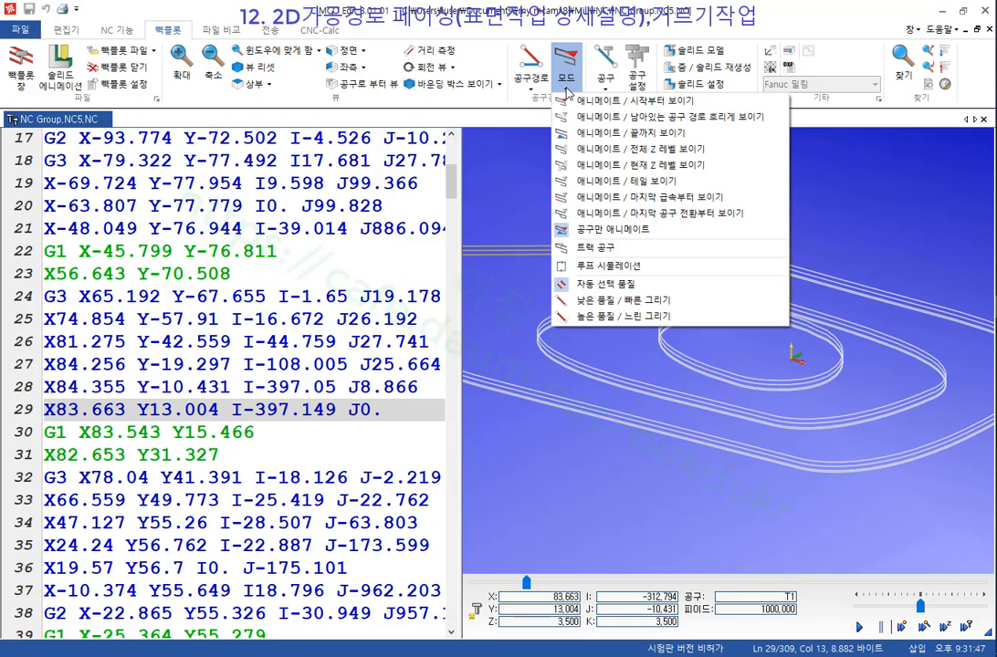
{"action": "left_click", "coordinate": [608, 90]}
{"action": "left_click", "coordinate": [633, 91]}
{"action": "left_click", "coordinate": [639, 149]}
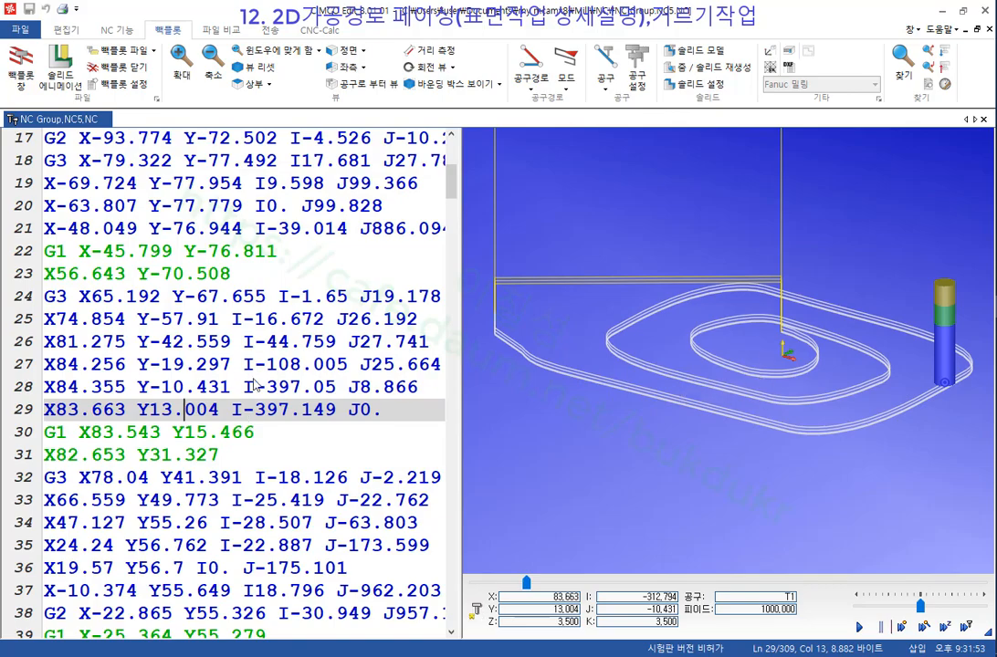
{"action": "left_click", "coordinate": [256, 390]}
Mark lines 41–52, place the tool at lines 164 and 167, and orbit the simulated part.
{"action": "scroll", "coordinate": [179, 356], "scroll_direction": "down", "scroll_amount": 7}
{"action": "left_click_drag", "start_coordinate": [108, 239], "coordinate": [264, 476]}
{"action": "scroll", "coordinate": [202, 387], "scroll_direction": "down", "scroll_amount": 11}
{"action": "scroll", "coordinate": [202, 387], "scroll_direction": "down", "scroll_amount": 5}
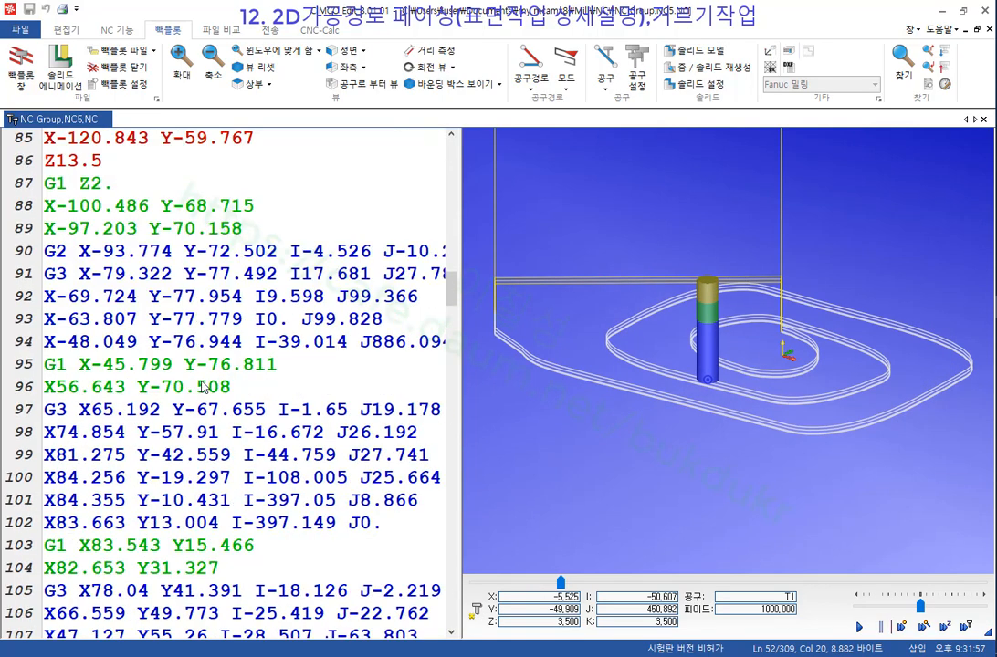
{"action": "scroll", "coordinate": [217, 335], "scroll_direction": "down", "scroll_amount": 10}
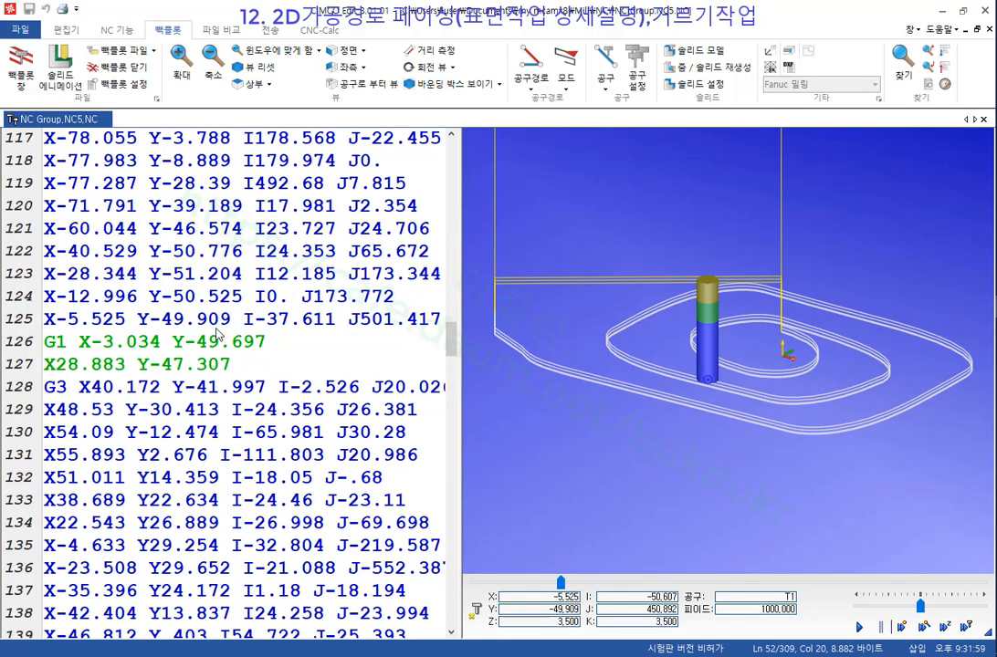
{"action": "scroll", "coordinate": [305, 429], "scroll_direction": "down", "scroll_amount": 7}
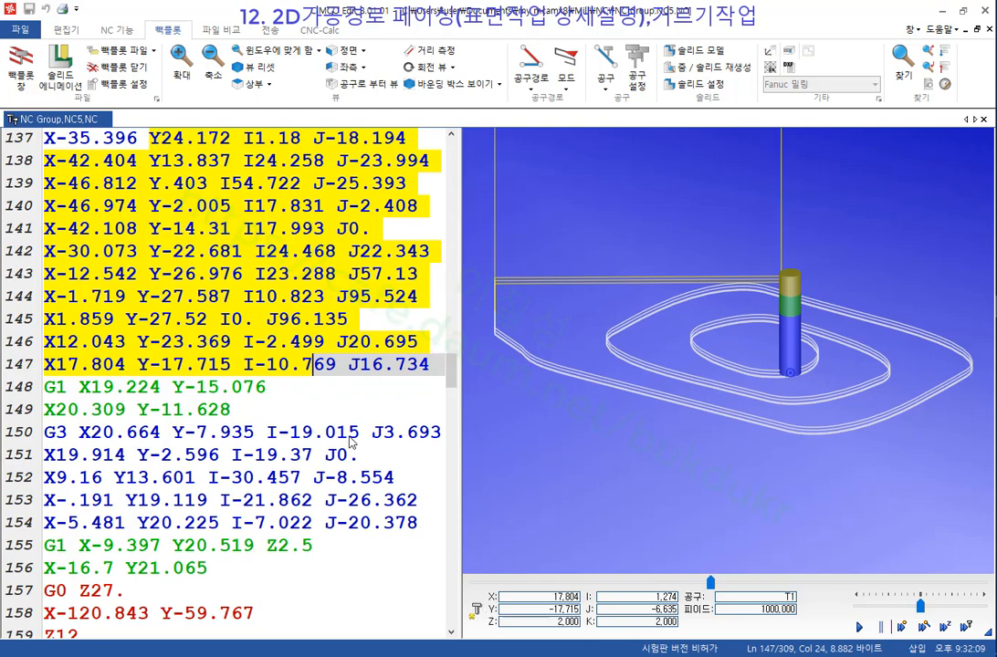
{"action": "scroll", "coordinate": [237, 455], "scroll_direction": "down", "scroll_amount": 5}
{"action": "left_click", "coordinate": [253, 388]}
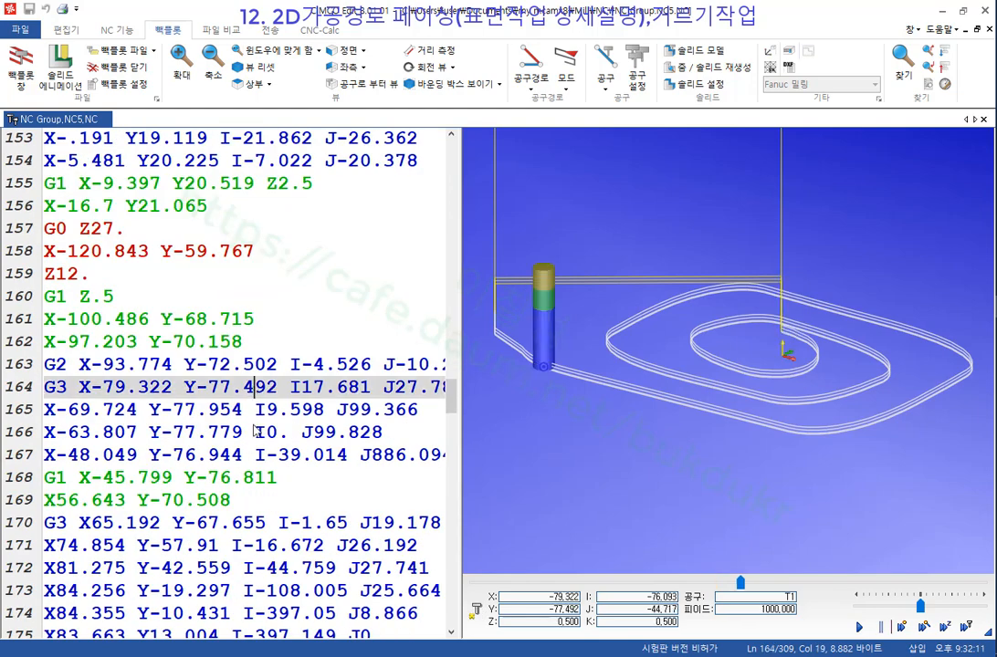
{"action": "left_click", "coordinate": [258, 454]}
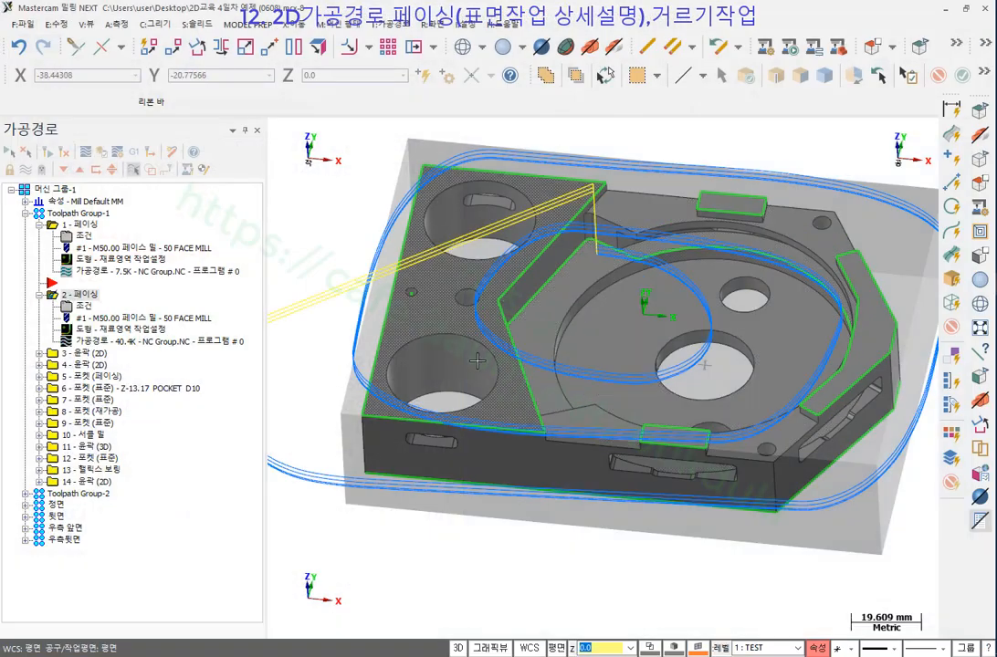
{"action": "middle_click_drag", "start_coordinate": [477, 361], "coordinate": [642, 418]}
{"action": "middle_click_drag", "start_coordinate": [521, 344], "coordinate": [570, 431]}
{"action": "scroll", "coordinate": [623, 373], "scroll_direction": "down", "scroll_amount": 2}
{"action": "scroll", "coordinate": [570, 431], "scroll_direction": "down", "scroll_amount": 2}
Switch the part to the Top view.
{"action": "middle_click_drag", "start_coordinate": [503, 230], "coordinate": [540, 300]}
{"action": "scroll", "coordinate": [540, 300], "scroll_direction": "down", "scroll_amount": 1}
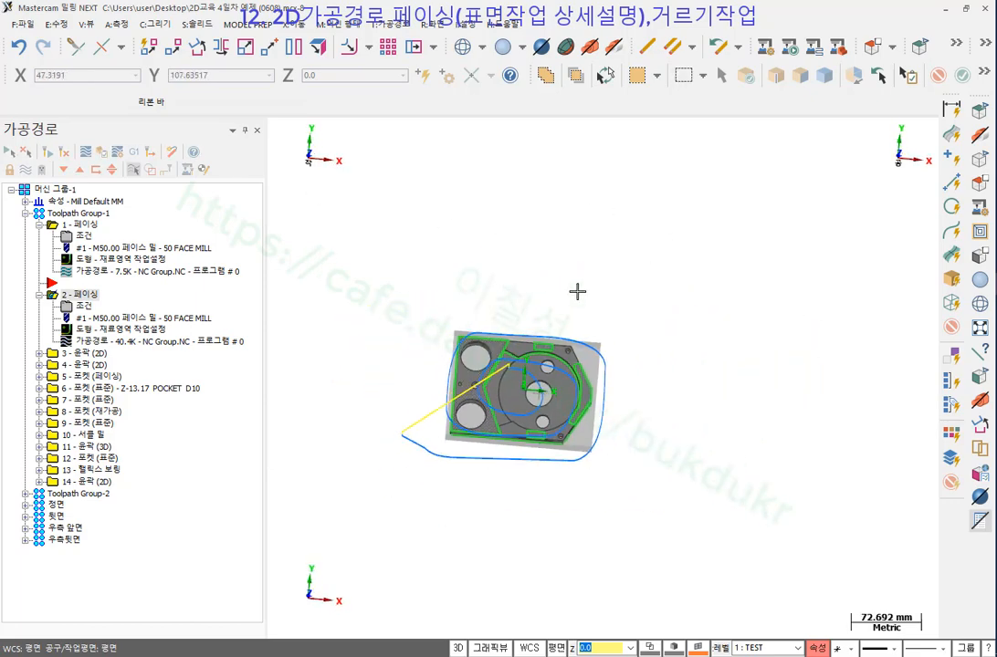
{"action": "right_click", "coordinate": [636, 259]}
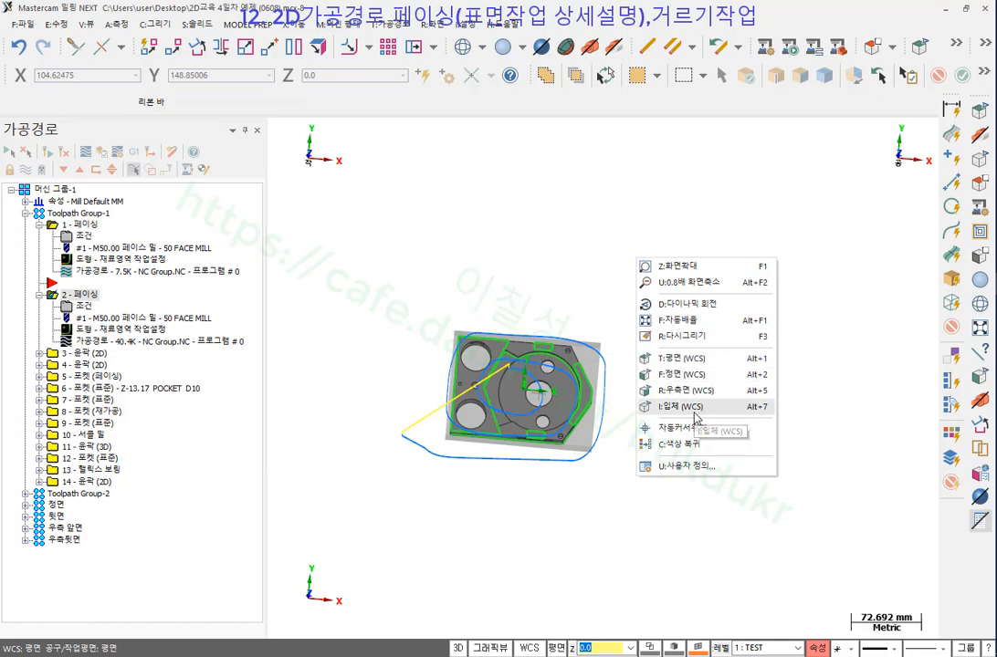
{"action": "left_click", "coordinate": [680, 361]}
{"action": "scroll", "coordinate": [448, 454], "scroll_direction": "down", "scroll_amount": 3}
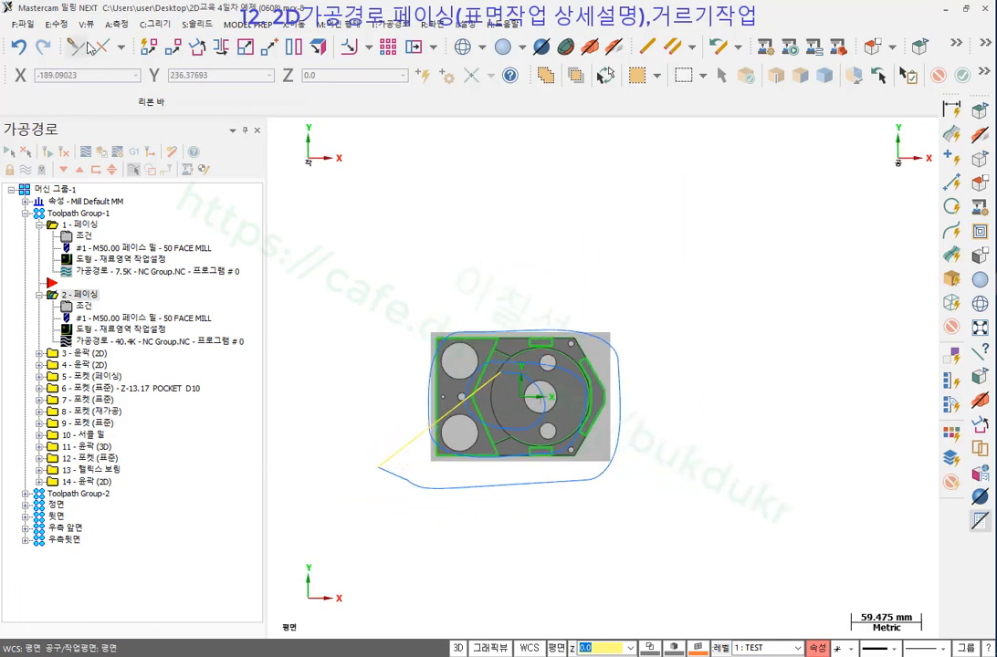
Draw a closed 14-corner polygon of connected endpoint lines around the part.
{"action": "left_click", "coordinate": [151, 24]}
{"action": "mouse_move", "coordinate": [169, 57]}
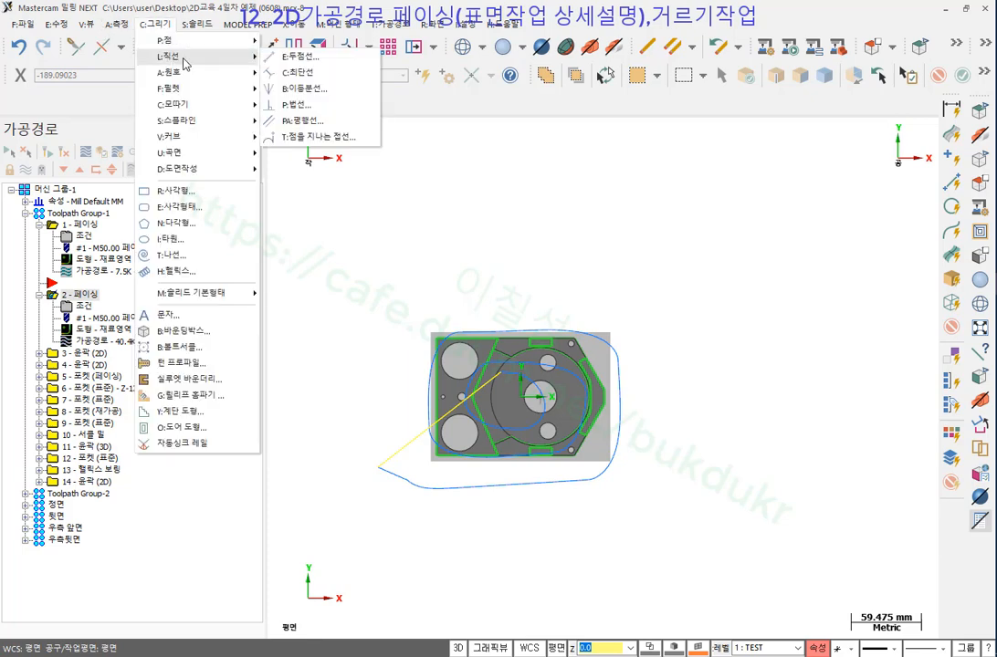
{"action": "left_click", "coordinate": [274, 53]}
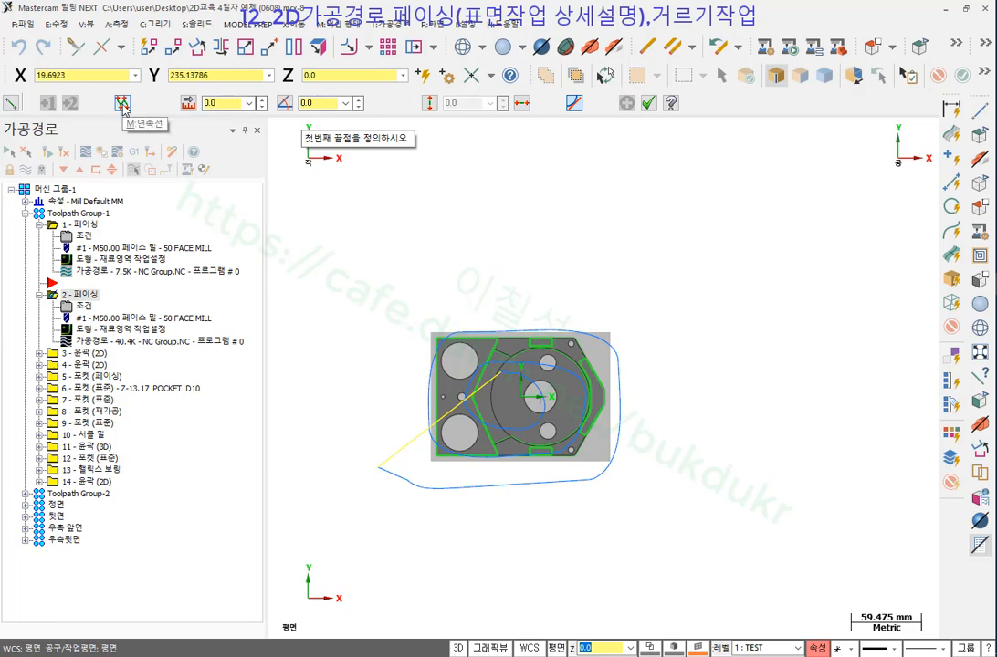
{"action": "left_click", "coordinate": [581, 219]}
{"action": "left_click", "coordinate": [818, 170]}
{"action": "left_click", "coordinate": [818, 266]}
{"action": "left_click", "coordinate": [746, 298]}
{"action": "left_click", "coordinate": [760, 409]}
{"action": "left_click", "coordinate": [856, 480]}
{"action": "left_click", "coordinate": [879, 543]}
{"action": "left_click", "coordinate": [790, 577]}
{"action": "left_click", "coordinate": [606, 578]}
{"action": "left_click", "coordinate": [534, 539]}
{"action": "left_click", "coordinate": [647, 443]}
{"action": "left_click", "coordinate": [659, 376]}
{"action": "left_click", "coordinate": [625, 283]}
{"action": "left_click", "coordinate": [524, 264]}
{"action": "left_click", "coordinate": [583, 220]}
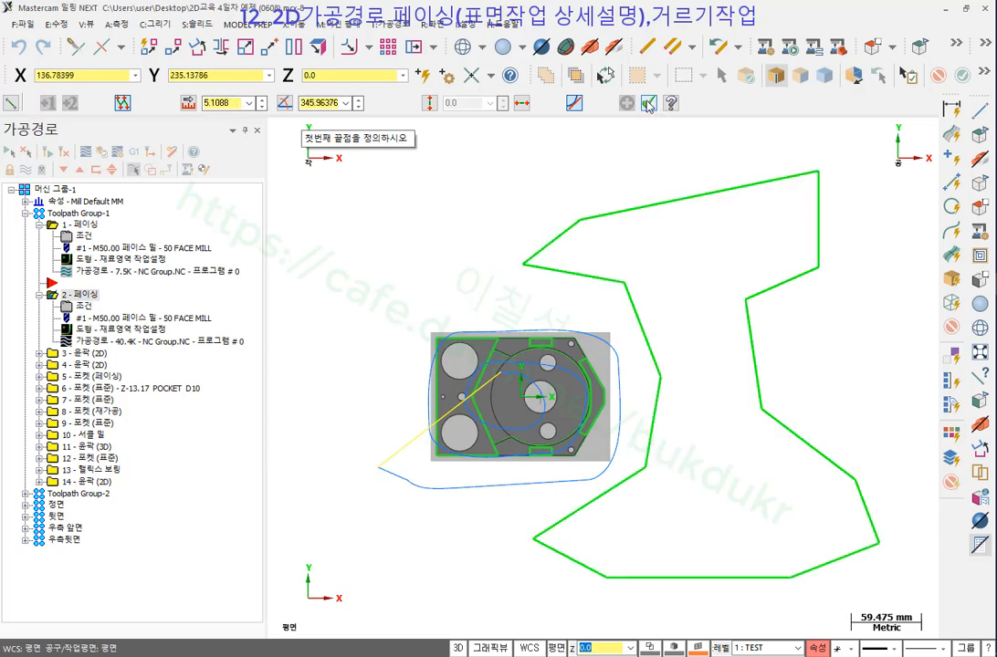
{"action": "key", "text": "Escape"}
{"action": "scroll", "coordinate": [694, 231], "scroll_direction": "down", "scroll_amount": 1}
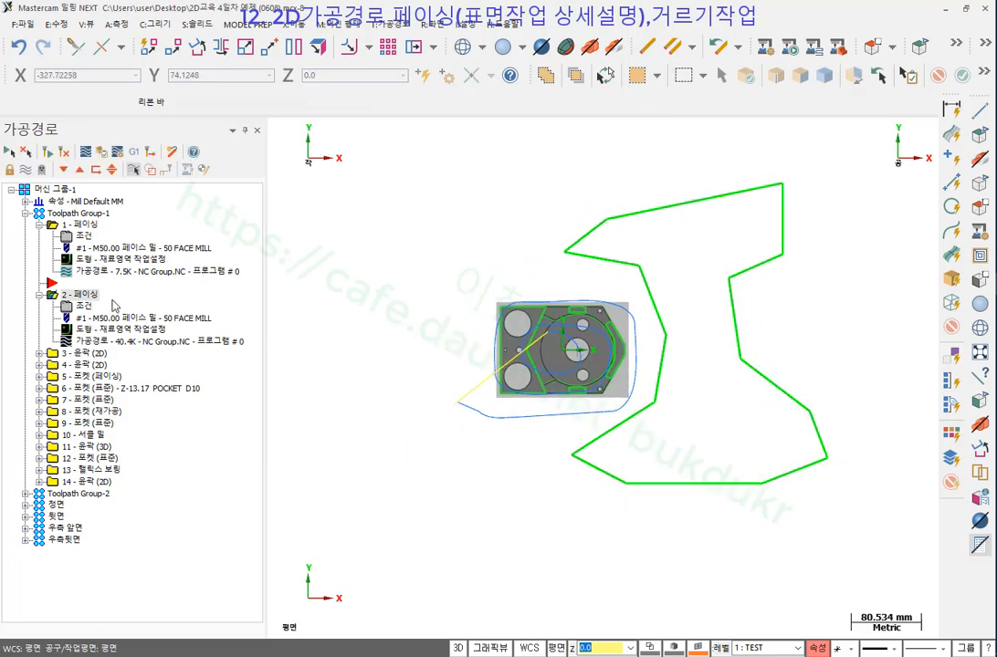
Replace facing operation 2's chains with the new polygon using Rechain All in wireframe mode.
{"action": "left_click", "coordinate": [84, 329]}
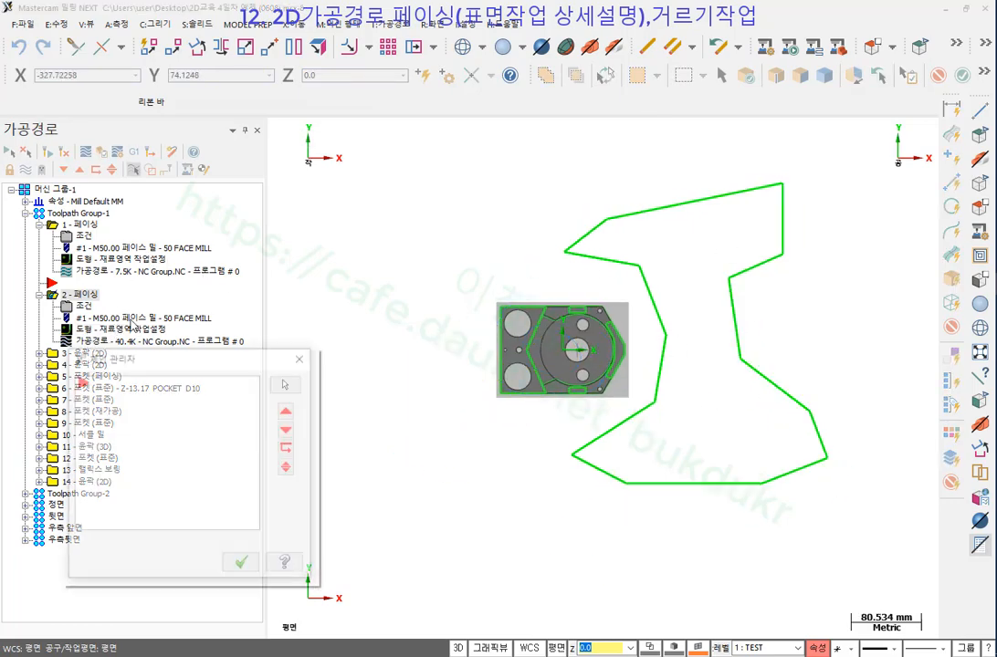
{"action": "right_click", "coordinate": [141, 443]}
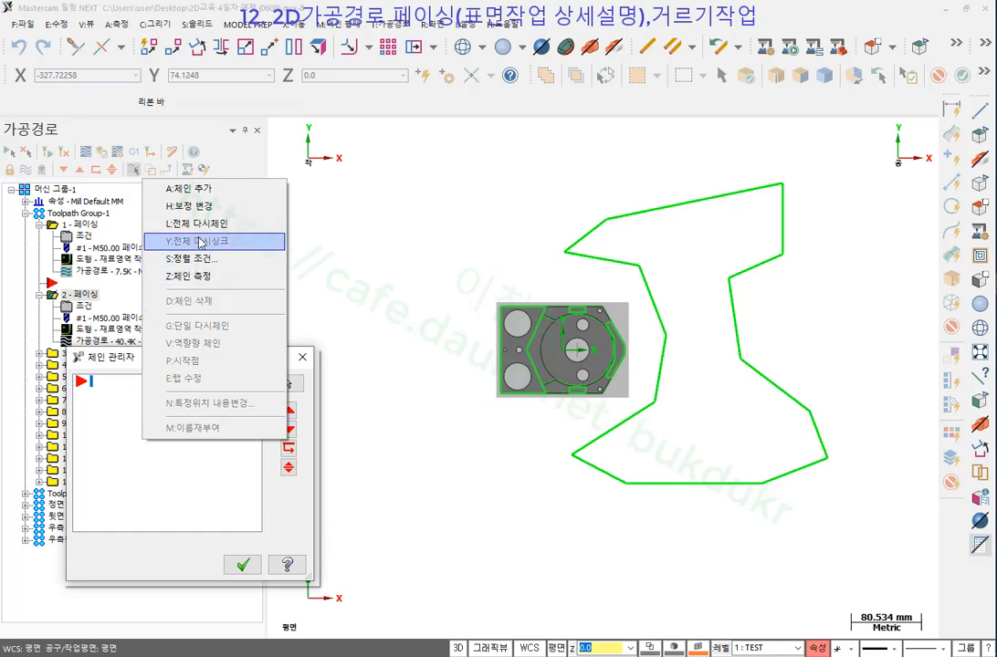
{"action": "left_click", "coordinate": [196, 223]}
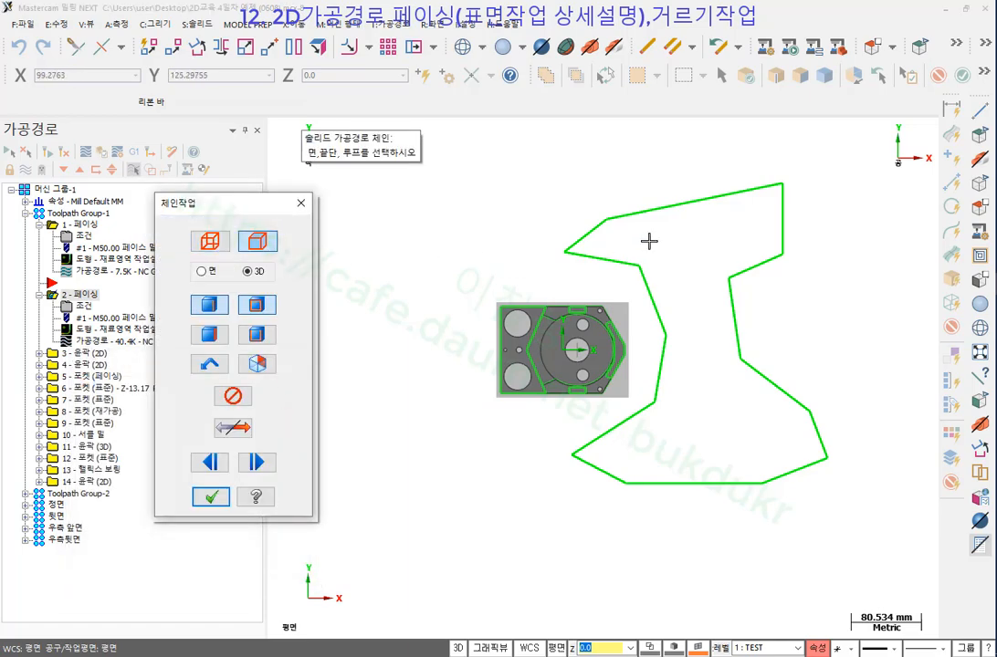
{"action": "left_click", "coordinate": [210, 241]}
{"action": "left_click", "coordinate": [613, 231]}
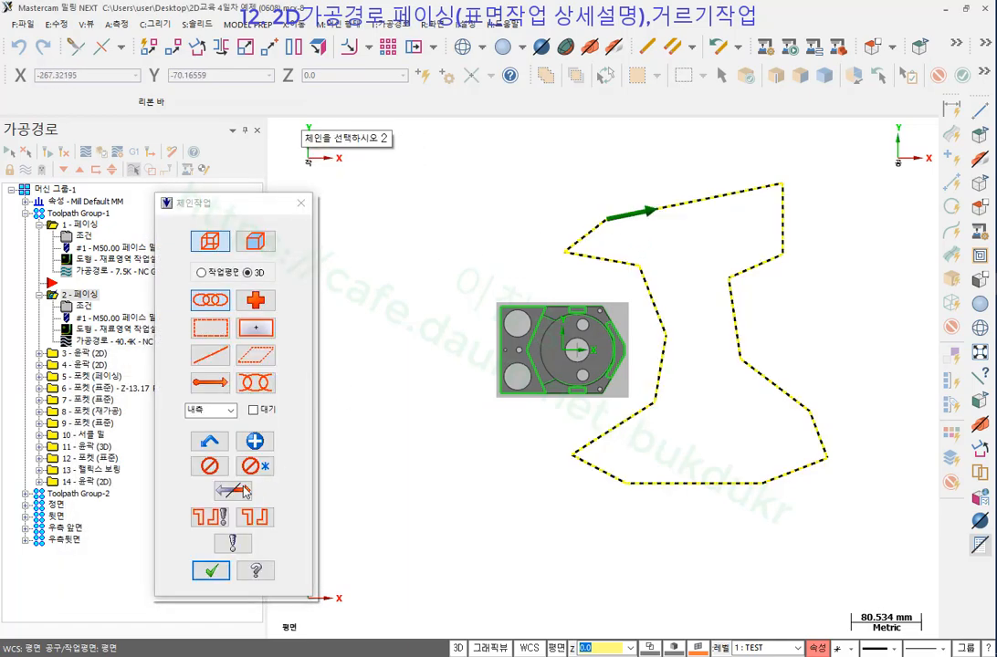
{"action": "left_click", "coordinate": [211, 570]}
{"action": "left_click", "coordinate": [239, 570]}
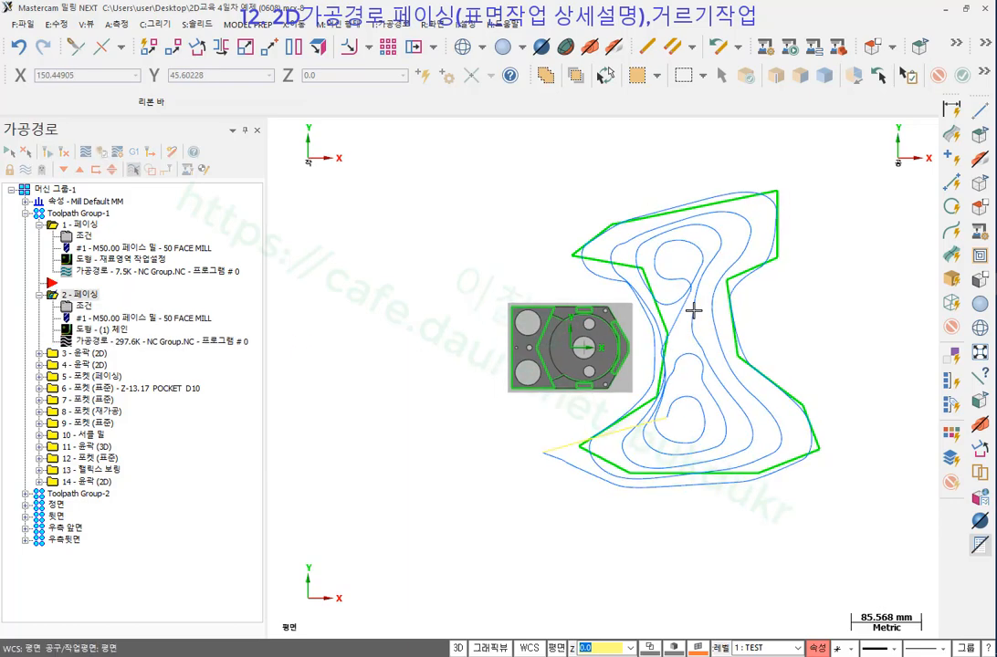
{"action": "left_click", "coordinate": [104, 343]}
{"action": "left_click", "coordinate": [277, 129]}
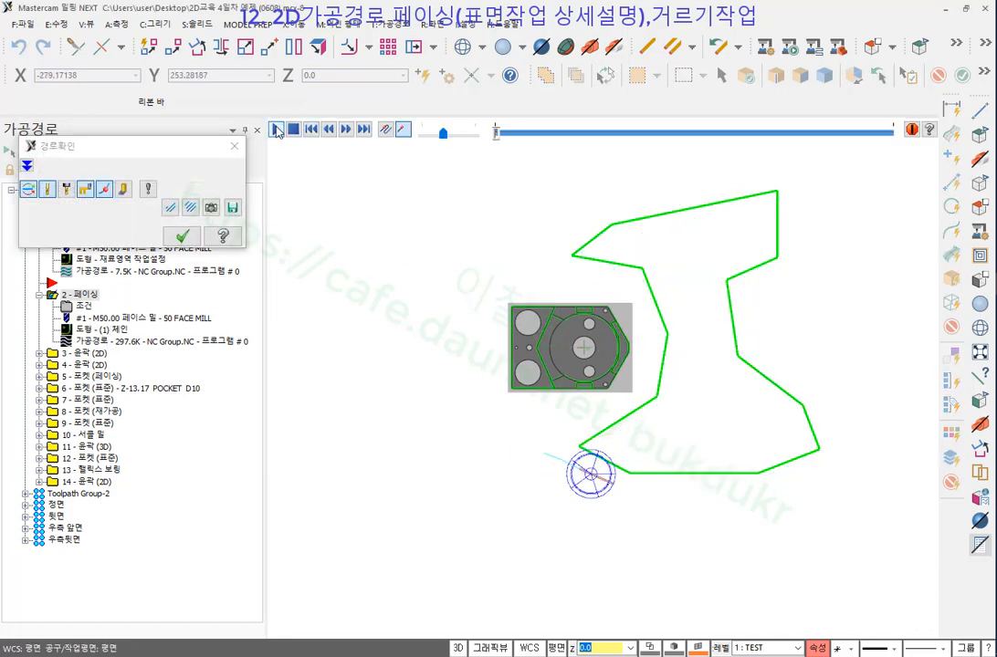
{"action": "left_click", "coordinate": [124, 189]}
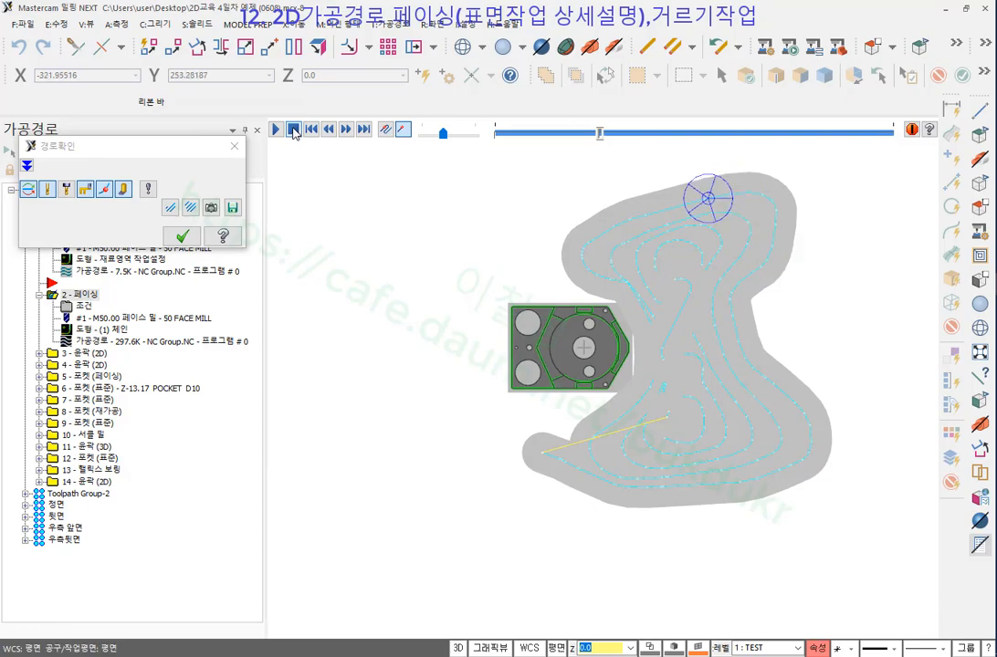
{"action": "left_click", "coordinate": [182, 236]}
{"action": "scroll", "coordinate": [683, 334], "scroll_direction": "up", "scroll_amount": 2}
{"action": "middle_click_drag", "start_coordinate": [683, 335], "coordinate": [674, 235]}
{"action": "scroll", "coordinate": [744, 396], "scroll_direction": "up", "scroll_amount": 7}
{"action": "middle_click_drag", "start_coordinate": [655, 393], "coordinate": [683, 341]}
{"action": "scroll", "coordinate": [668, 396], "scroll_direction": "down", "scroll_amount": 4}
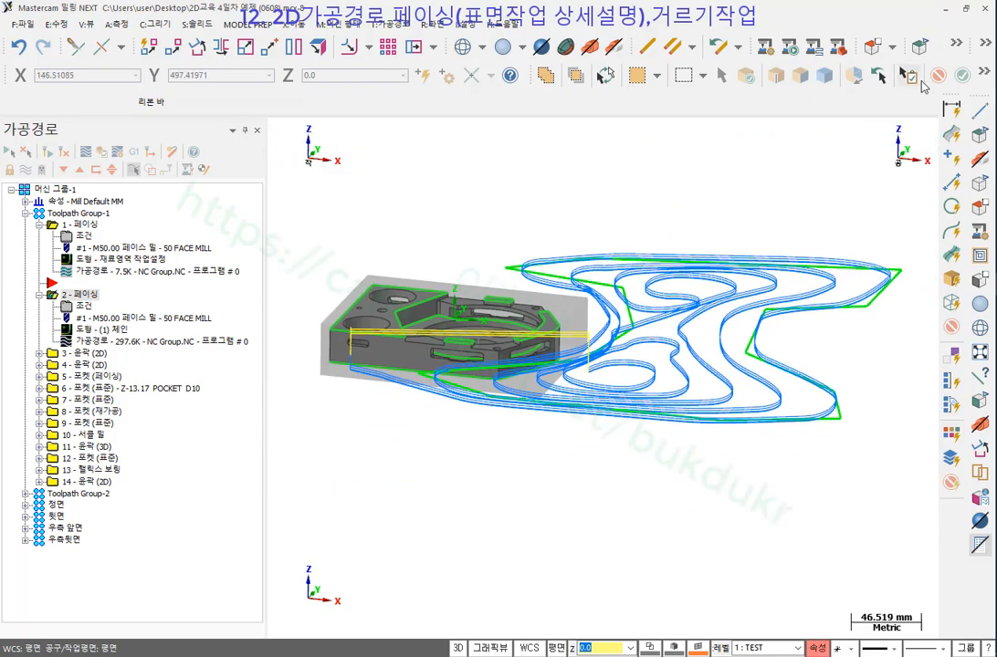